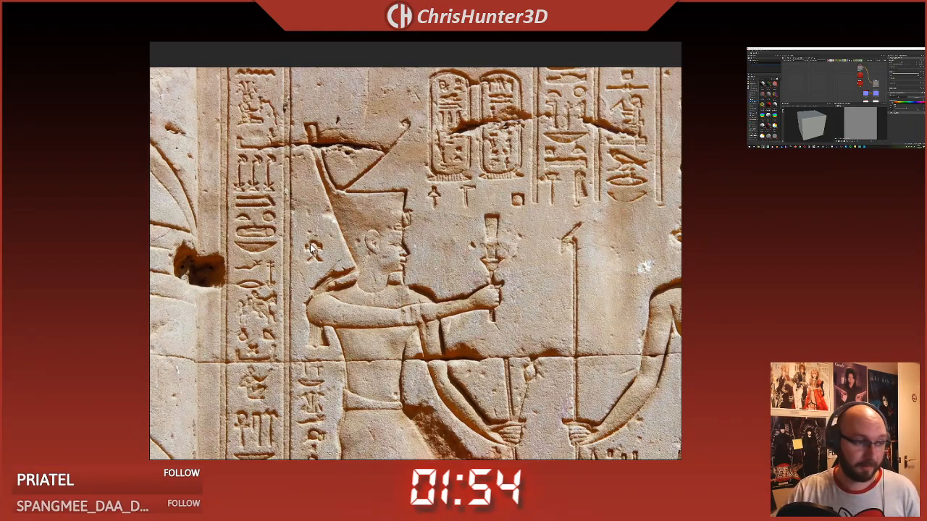
Step: Examine the standing-figure relief and the golden hieroglyph panel on the reference board
scroll(309, 244, "down", 5)
middle_click_drag(310, 246, 670, 236)
middle_click_drag(377, 387, 516, 120)
middle_click_drag(534, 243, 219, 167)
scroll(412, 237, "up", 2)
middle_click_drag(591, 182, 362, 274)
scroll(470, 217, "up", 6)
scroll(443, 241, "down", 1)
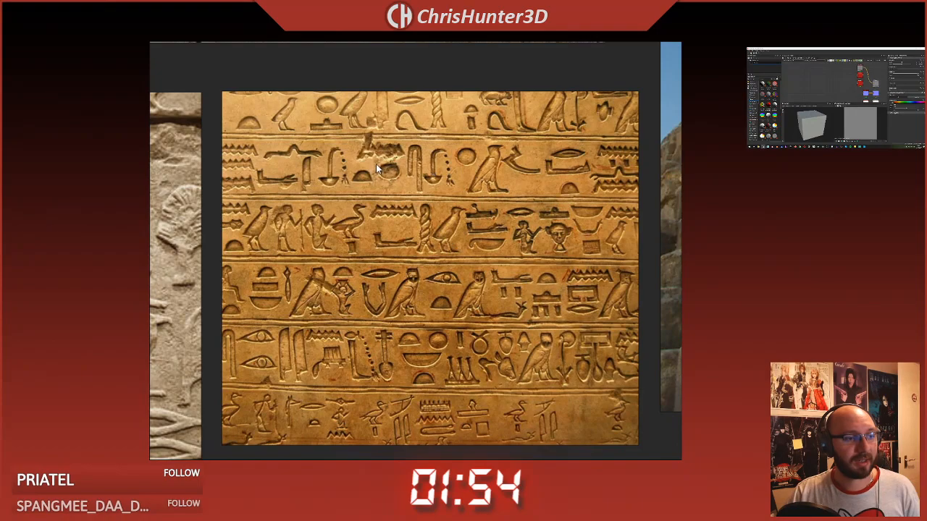
scroll(356, 206, "down", 5)
middle_click_drag(322, 143, 367, 287)
middle_click_drag(399, 176, 435, 251)
scroll(436, 256, "up", 4)
middle_click_drag(364, 244, 416, 158)
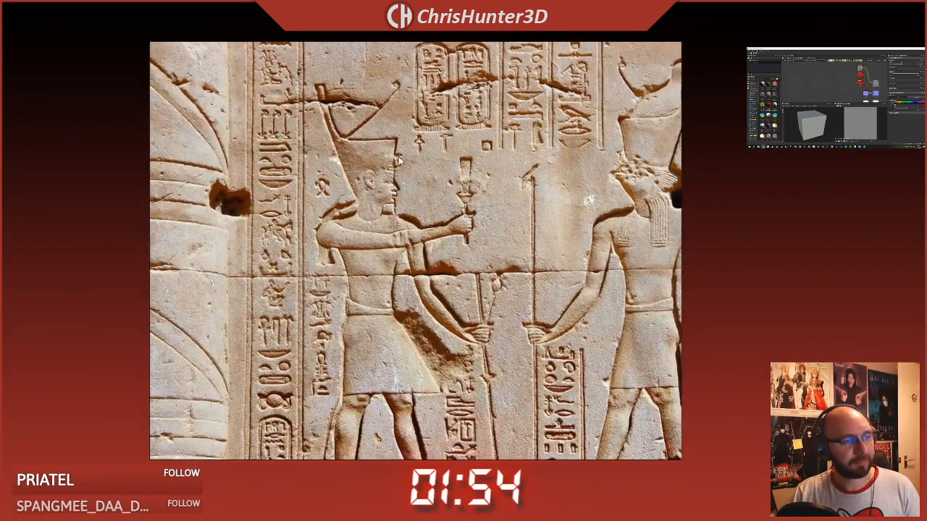
Step: Examine the full two-figure temple relief, its column and hieroglyph bands, and compare them with the neighbouring hieroglyph references
middle_click_drag(284, 368, 274, 295)
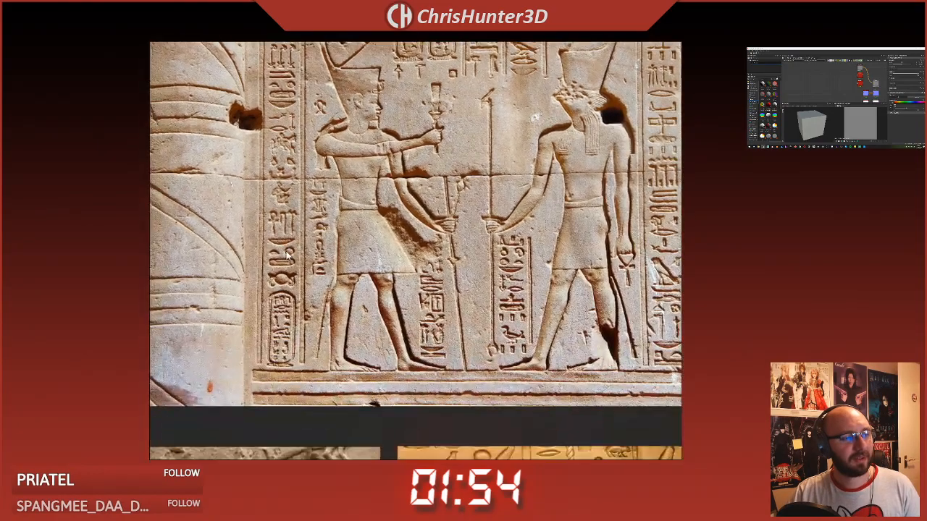
middle_click_drag(262, 44, 273, 165)
middle_click_drag(286, 318, 244, 68)
middle_click_drag(467, 443, 371, 233)
scroll(372, 233, "up", 2)
scroll(407, 250, "up", 1)
scroll(478, 262, "down", 1)
middle_click_drag(504, 249, 425, 272)
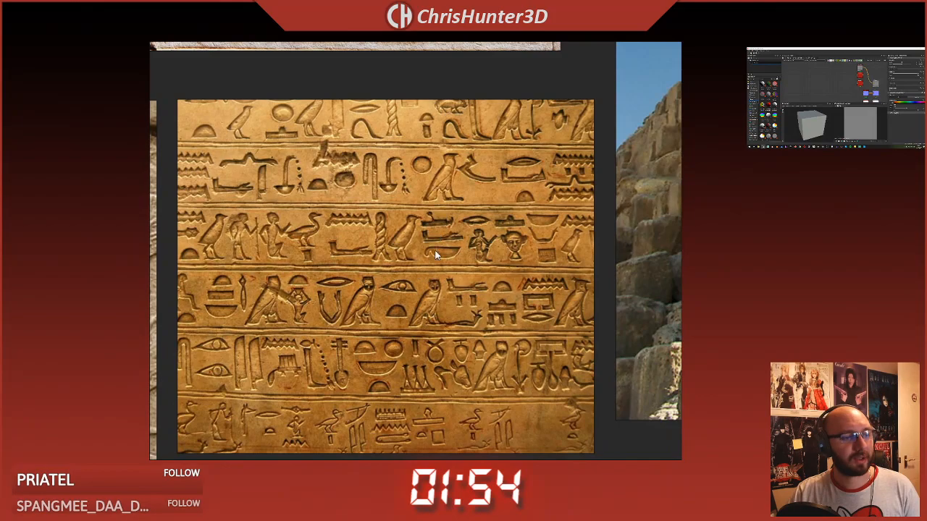
middle_click_drag(343, 195, 444, 318)
scroll(445, 319, "down", 3)
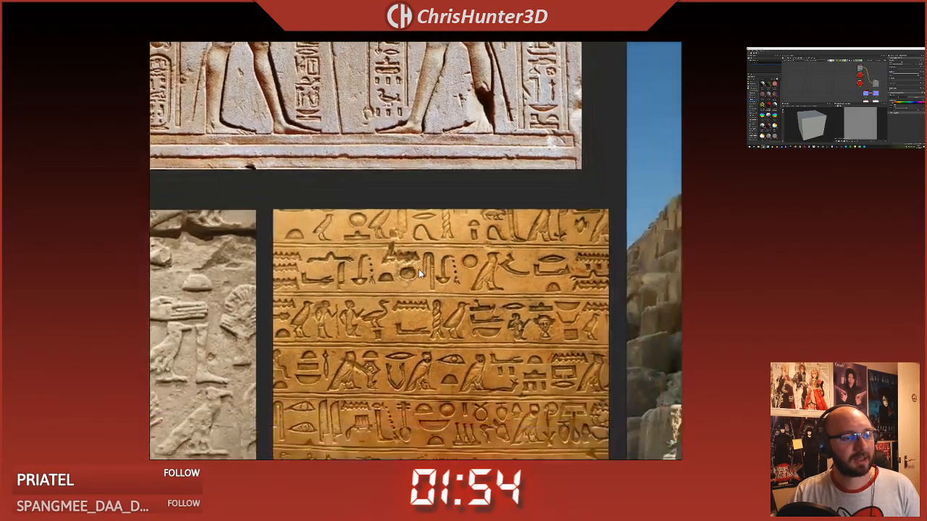
middle_click_drag(192, 81, 223, 114)
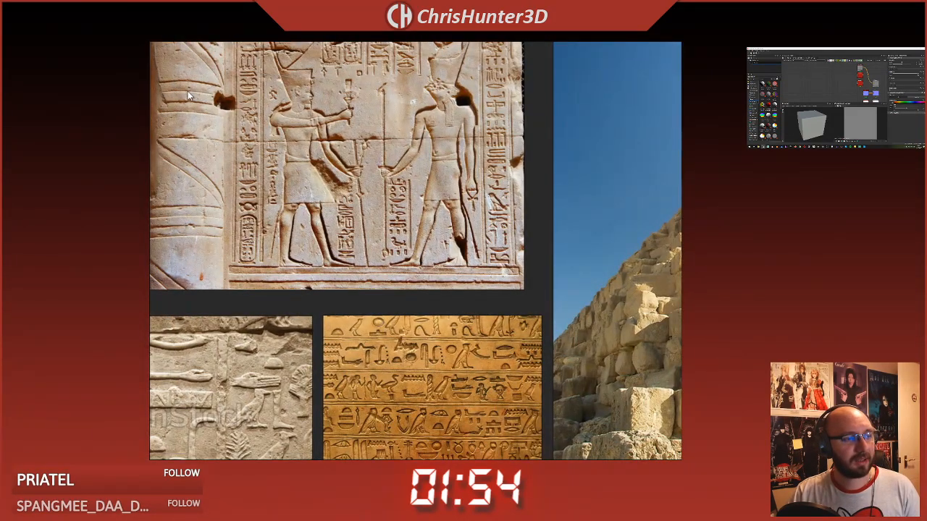
scroll(320, 283, "up", 2)
scroll(312, 290, "down", 2)
middle_click_drag(313, 290, 324, 422)
scroll(328, 223, "up", 2)
scroll(364, 281, "down", 1)
middle_click_drag(364, 284, 321, 273)
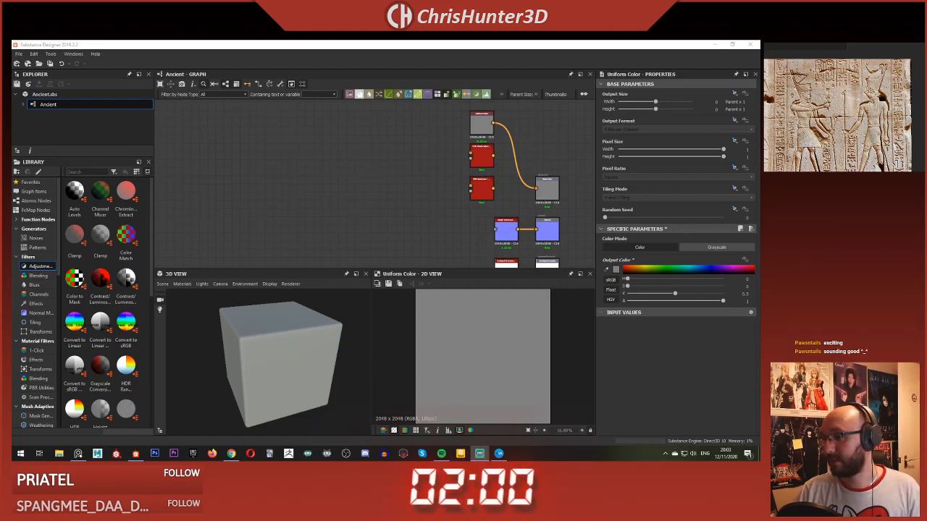
Step: With the Ancient graph open in Substance Designer, study the carved relief and golden hieroglyph rows on the reference board
left_click(354, 191)
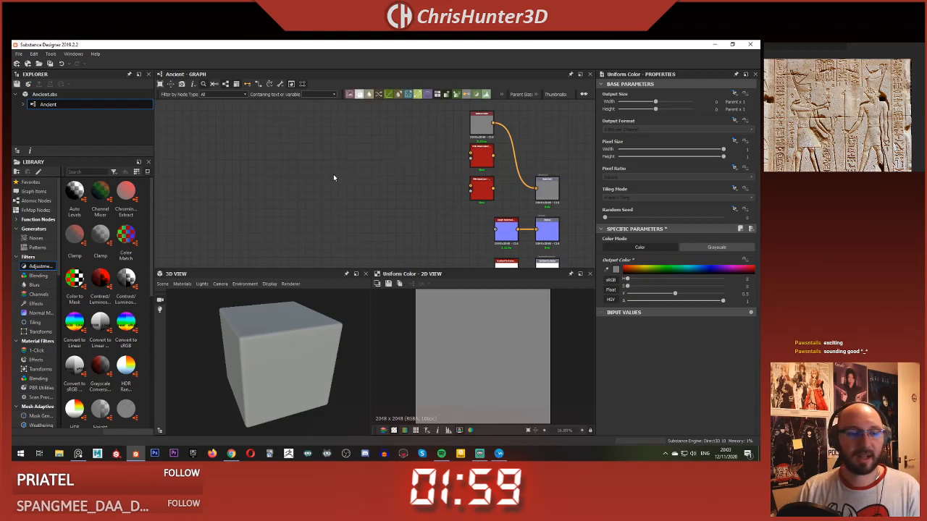
scroll(334, 178, "down", 5)
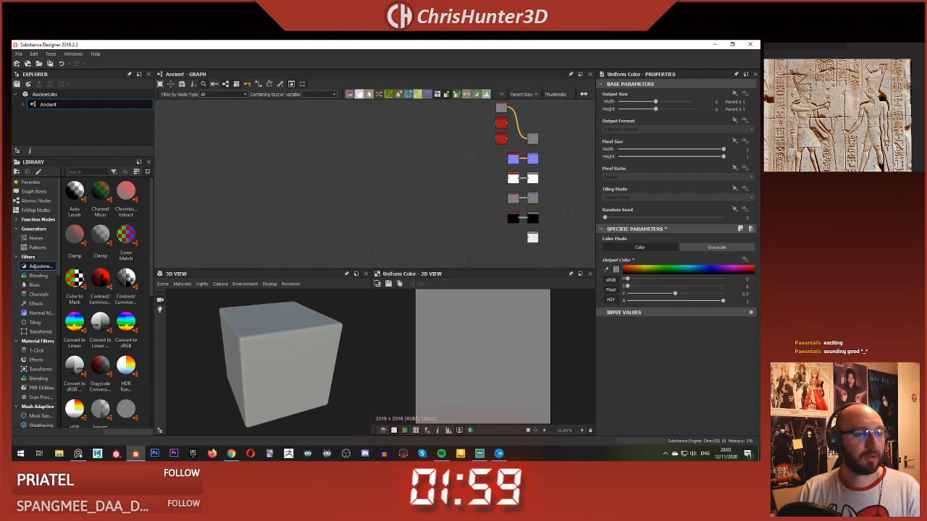
left_click(845, 107)
scroll(845, 107, "down", 2)
scroll(844, 107, "up", 2)
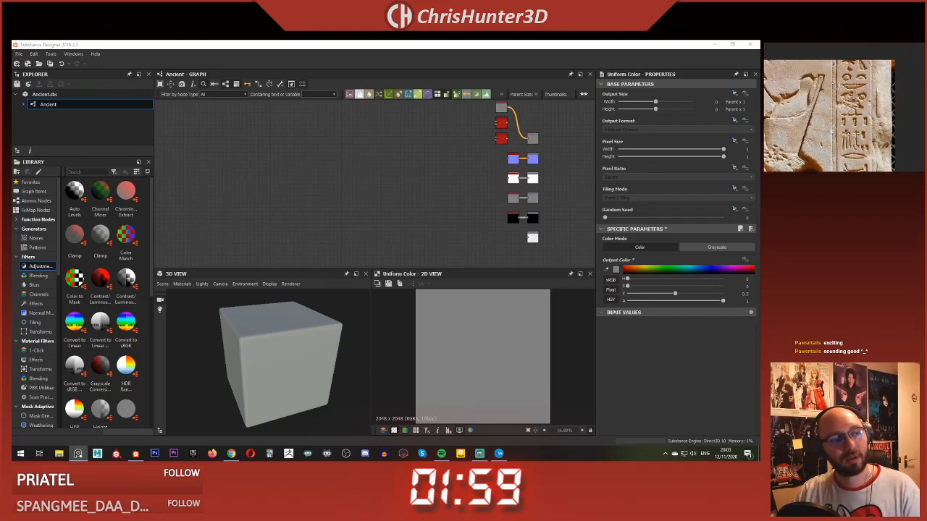
scroll(845, 107, "down", 2)
middle_click_drag(844, 79, 844, 149)
scroll(846, 107, "up", 3)
scroll(845, 108, "down", 2)
scroll(845, 107, "up", 3)
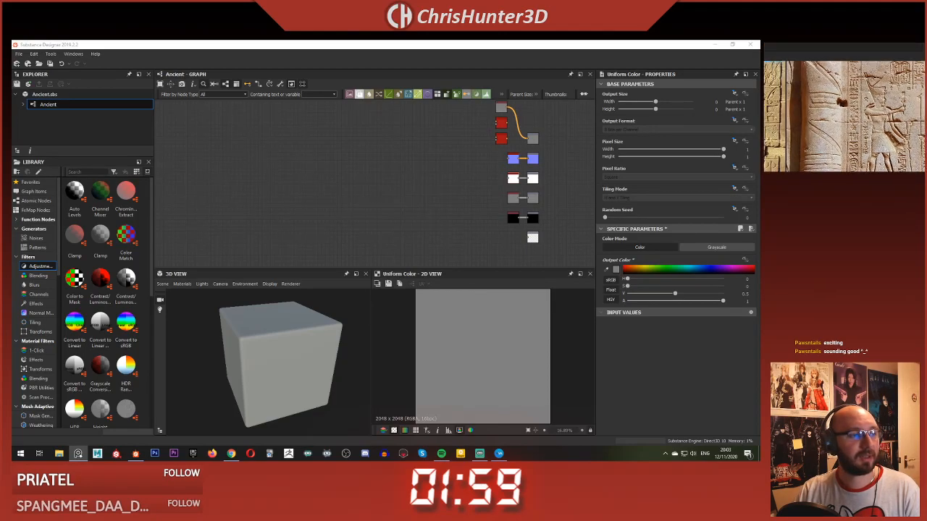
scroll(845, 107, "down", 2)
middle_click_drag(846, 131, 825, 76)
scroll(845, 107, "down", 3)
middle_click_drag(845, 131, 825, 80)
middle_click_drag(888, 97, 802, 117)
scroll(845, 107, "up", 3)
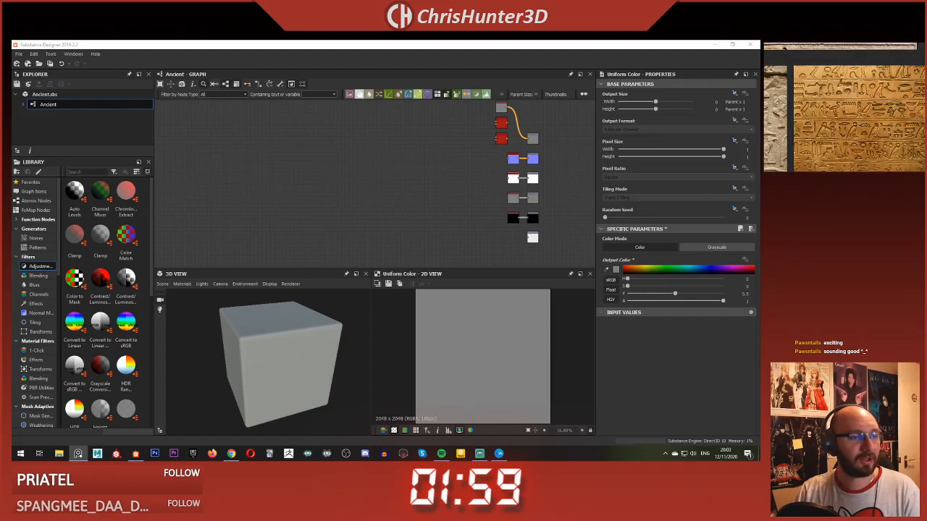
scroll(845, 107, "down", 1)
scroll(845, 108, "up", 3)
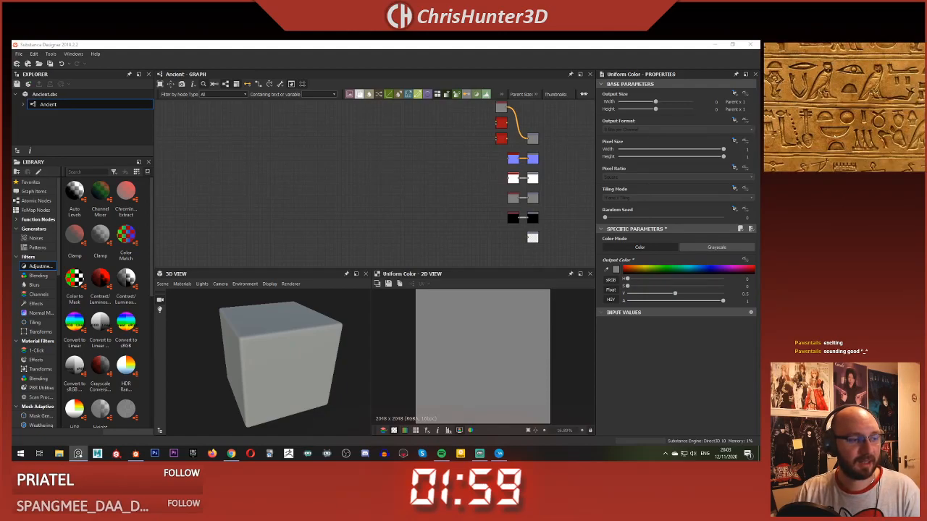
scroll(845, 107, "down", 2)
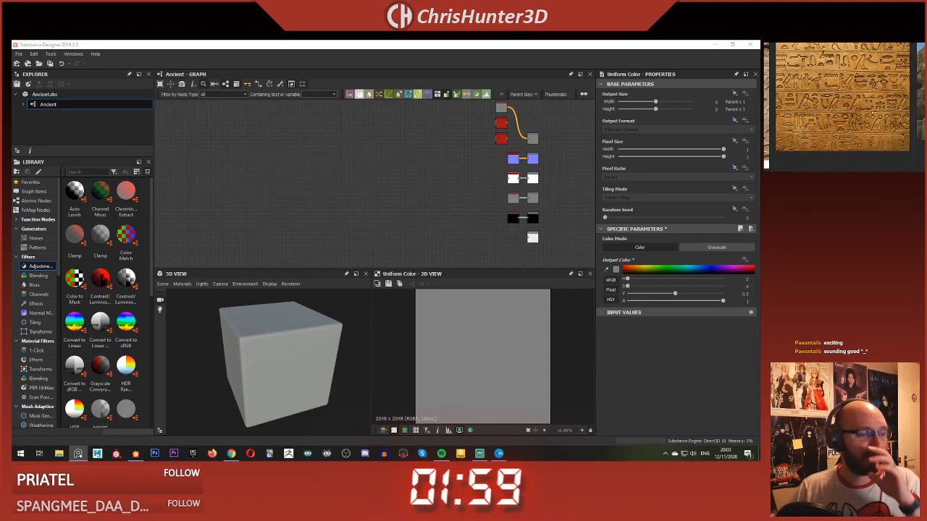
Step: Survey the other hieroglyph references on the "day 12 - Ancient" board and return to the relief close-up
scroll(846, 108, "down", 3)
middle_click_drag(869, 116, 775, 80)
scroll(845, 107, "up", 2)
scroll(845, 108, "down", 2)
scroll(845, 107, "up", 3)
scroll(845, 107, "down", 3)
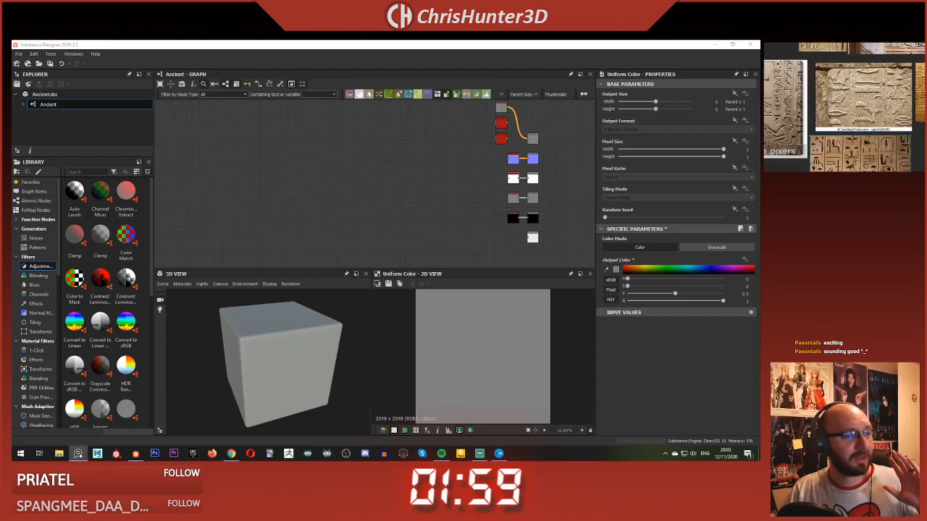
scroll(869, 135, "down", 3)
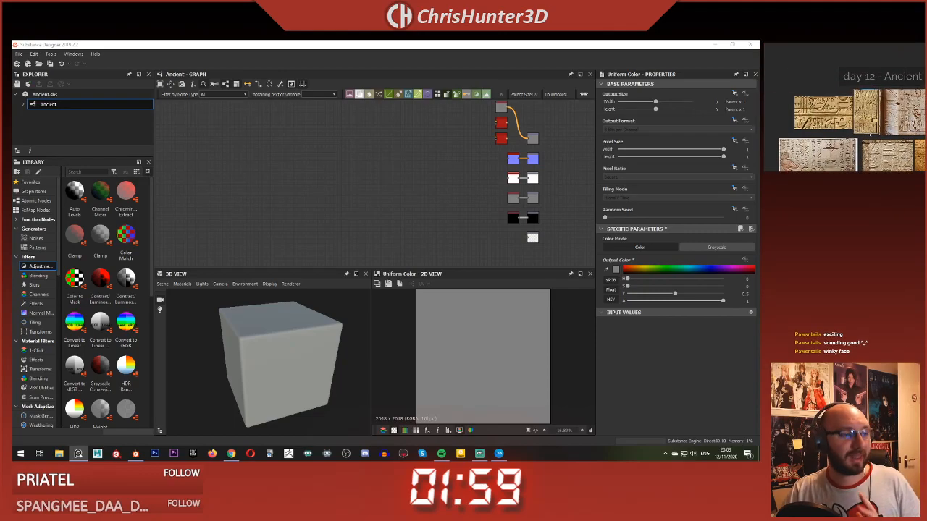
scroll(870, 135, "up", 3)
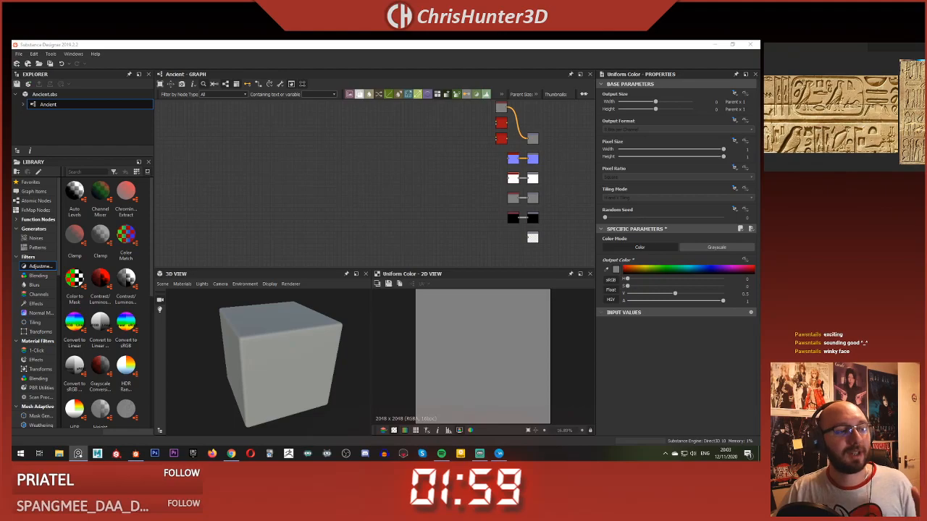
scroll(845, 108, "down", 3)
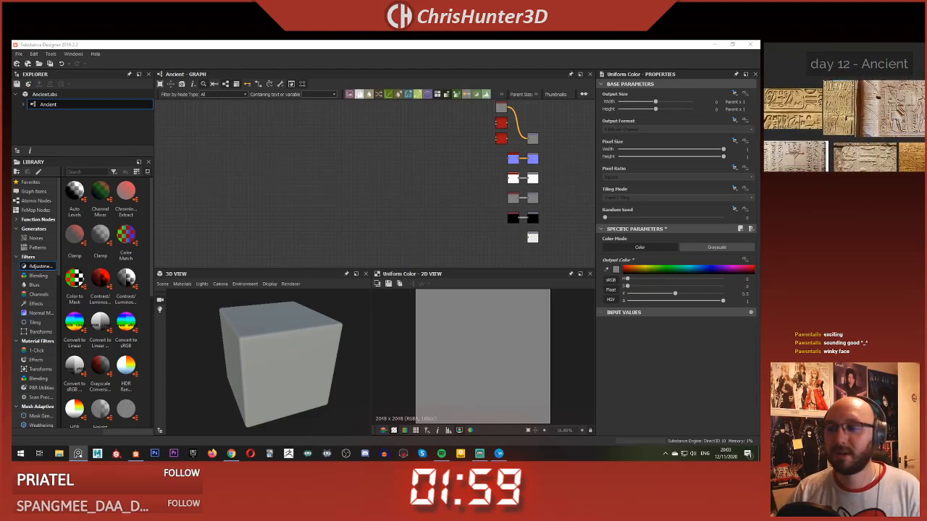
scroll(844, 113, "up", 3)
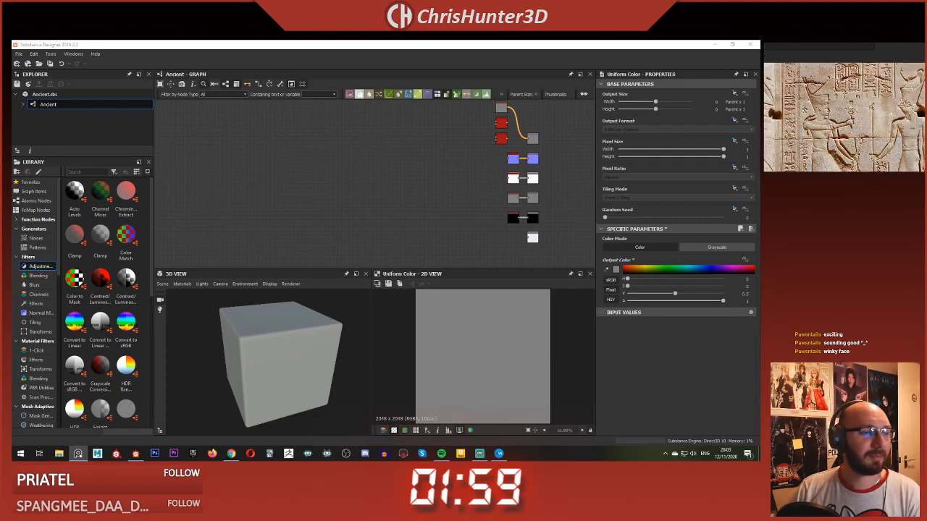
scroll(845, 112, "up", 2)
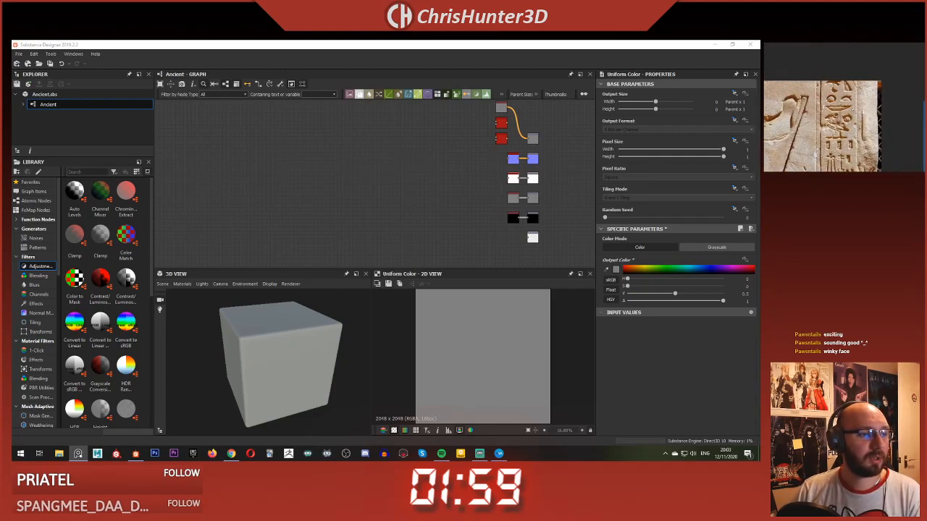
scroll(269, 213, "down", 2)
scroll(351, 184, "up", 2)
Step: Add a Shape node in the empty area of the Ancient graph, away from the output nodes
middle_click_drag(350, 184, 297, 208)
key("space")
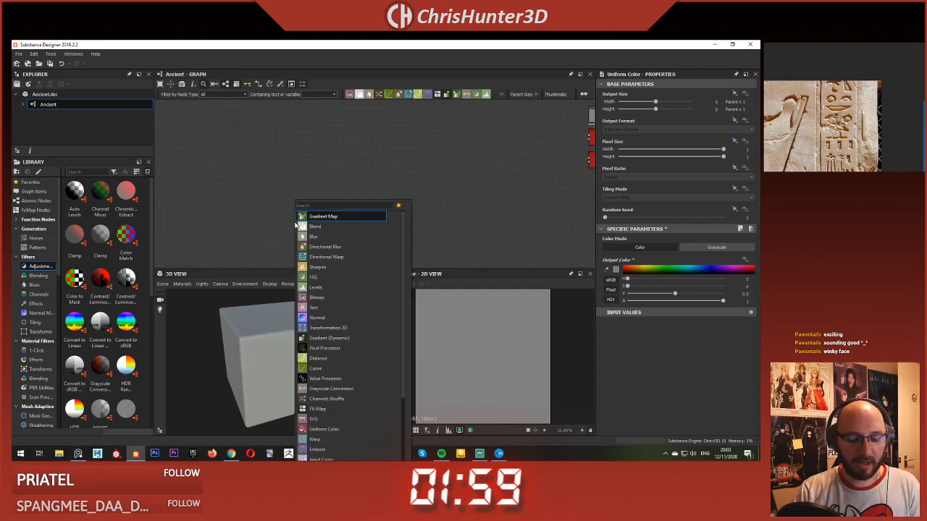
type("shape")
key("Return")
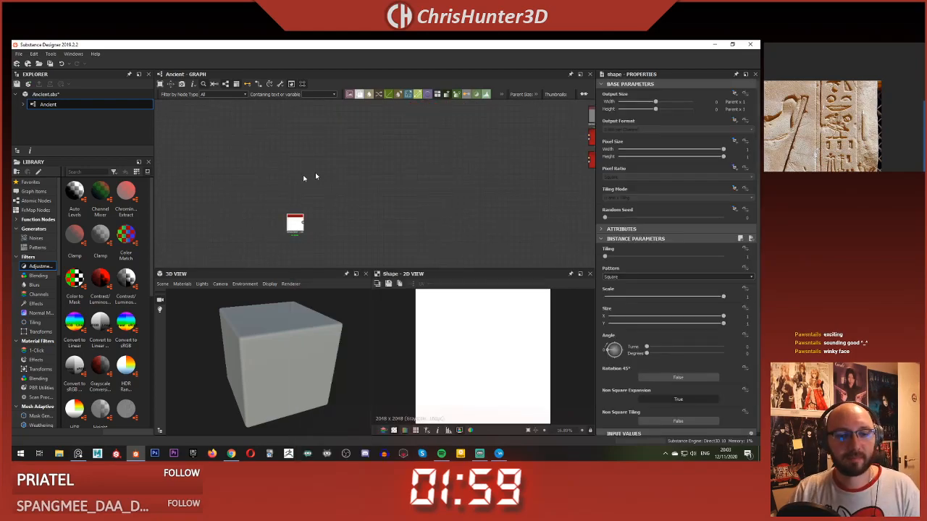
left_click_drag(297, 223, 293, 173)
Step: Bring the falcon-headed figure into view on the reference board and set the Shape node's pattern to Paraboloid
scroll(844, 107, "down", 2)
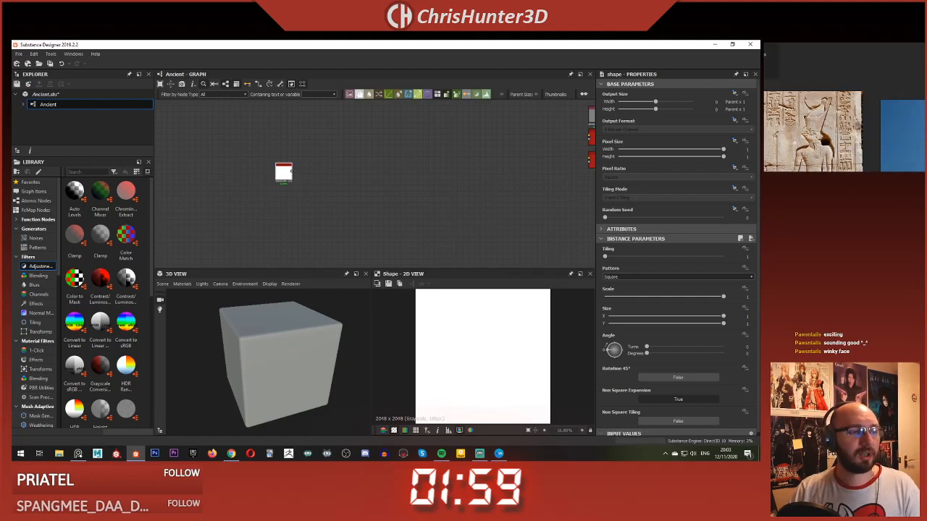
scroll(844, 107, "up", 5)
middle_click_drag(845, 80, 819, 161)
scroll(287, 160, "up", 4)
middle_click_drag(285, 188, 271, 118)
scroll(243, 120, "up", 1)
left_click(243, 120)
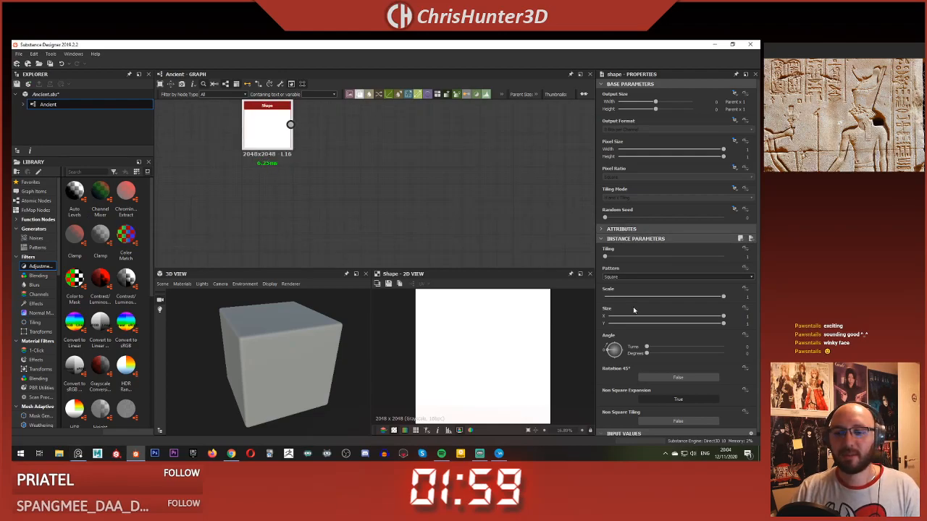
left_click(639, 277)
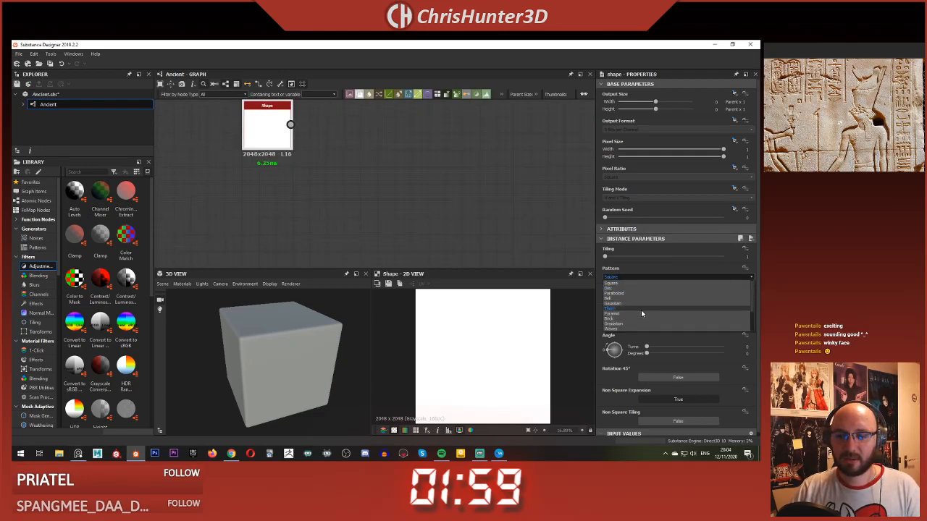
left_click(643, 292)
middle_click_drag(392, 173, 514, 224)
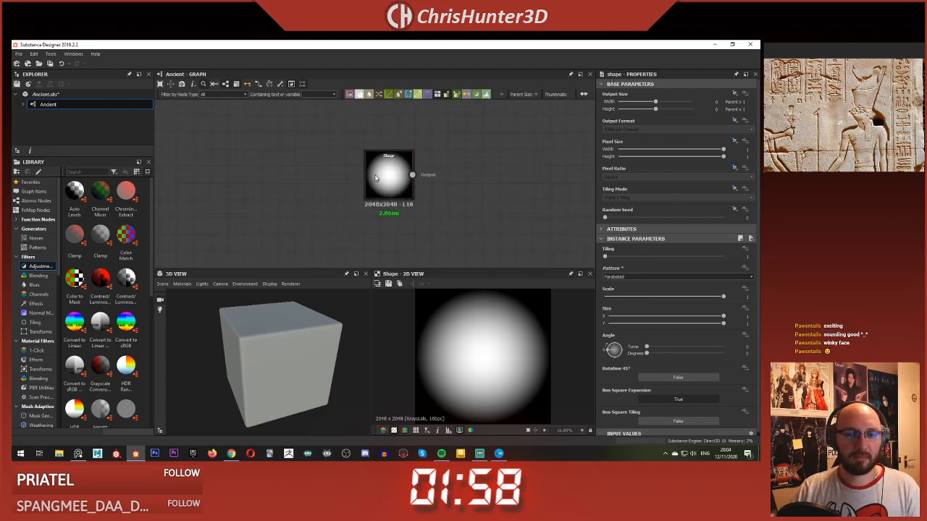
Step: Reduce the Paraboloid Shape node's scale to about 0.92
left_click(388, 209)
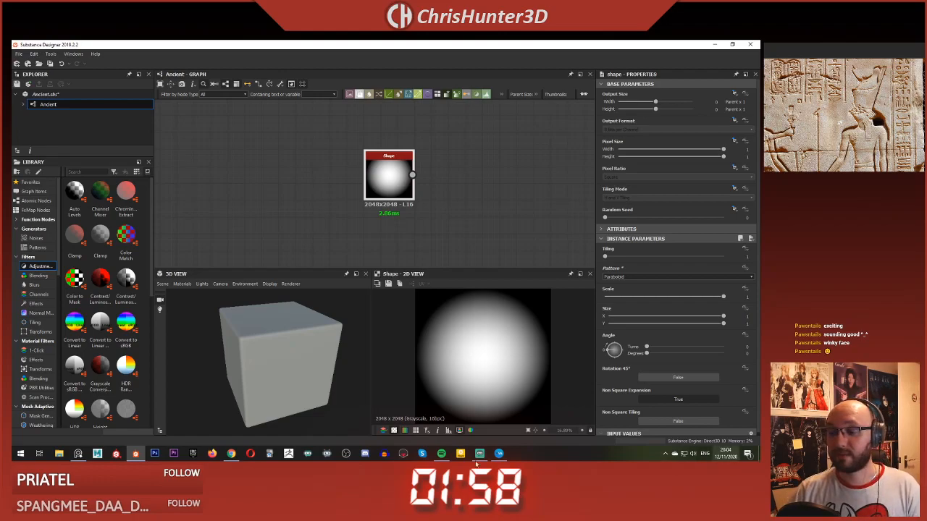
left_click(708, 298)
left_click_drag(708, 298, 714, 298)
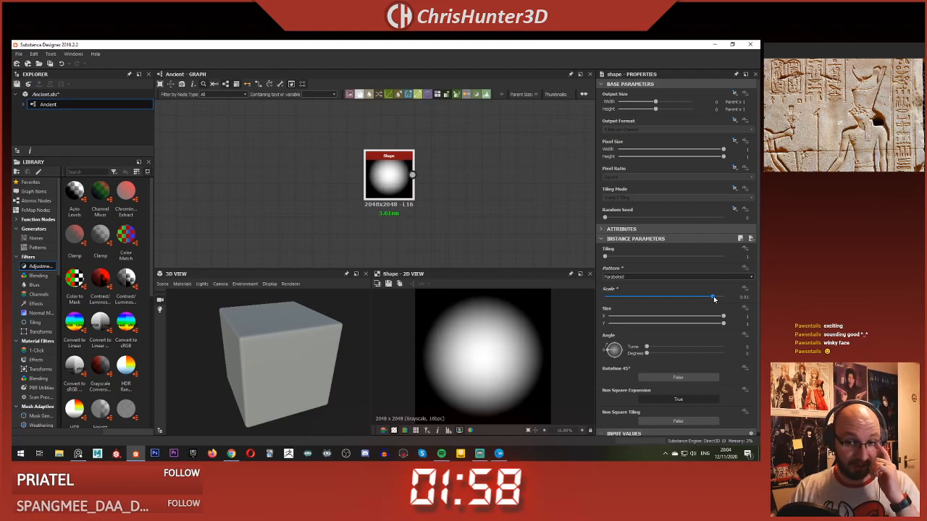
Step: Add a second Shape node directly below the first and set its pattern to Paraboloid
middle_click_drag(399, 213, 299, 185)
scroll(325, 195, "up", 2)
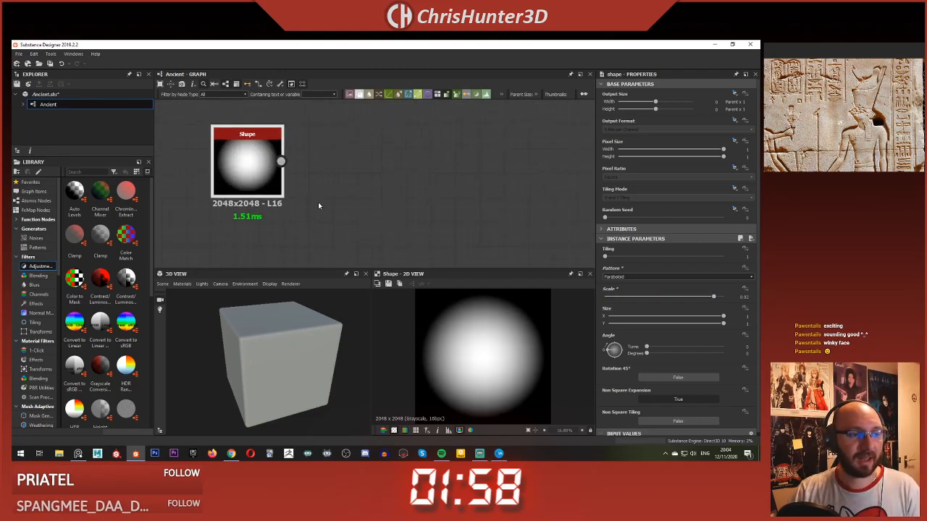
key("space")
type("shape")
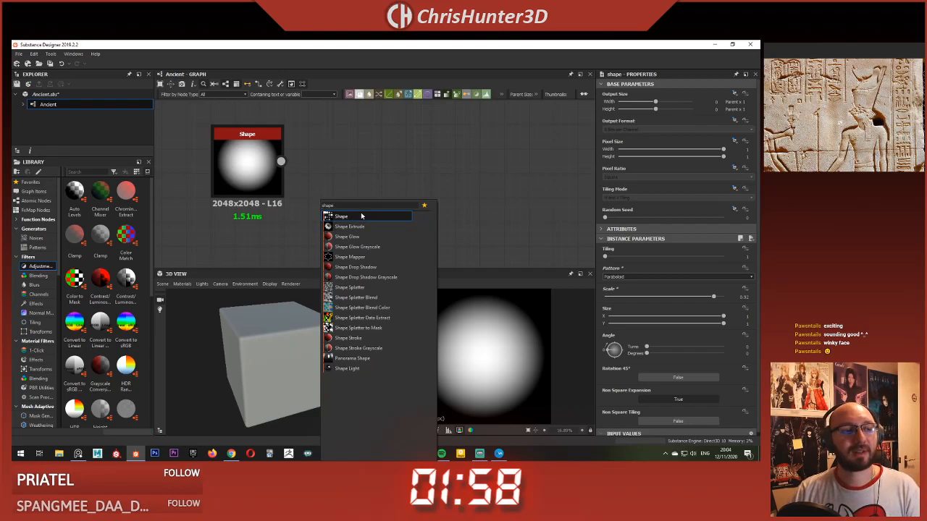
key("Return")
scroll(360, 185, "down", 1)
middle_click_drag(361, 185, 361, 130)
left_click_drag(329, 144, 270, 186)
middle_click_drag(322, 157, 365, 190)
left_click(645, 276)
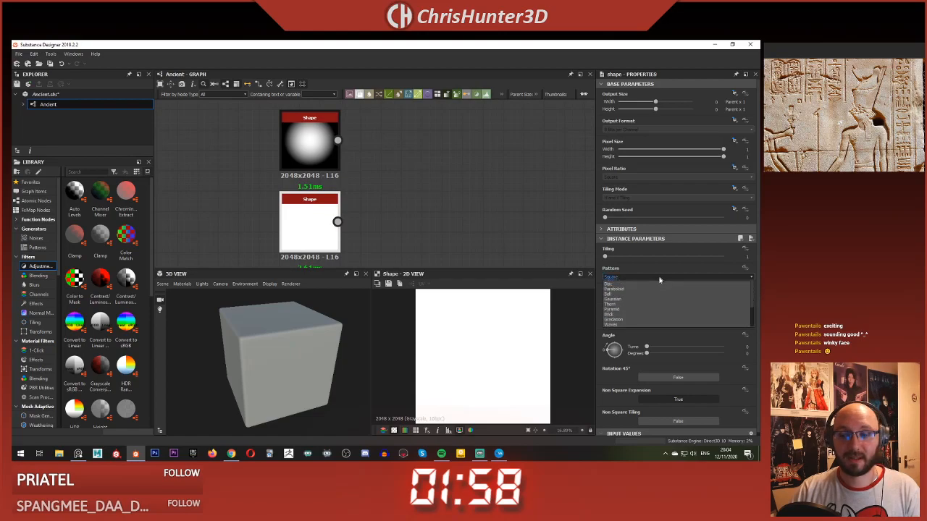
left_click(657, 293)
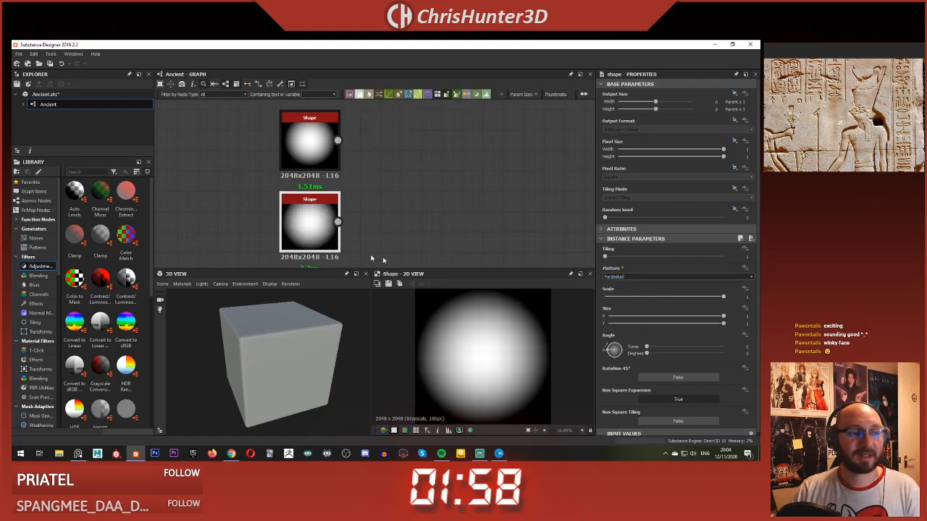
Step: Set the lower Paraboloid Shape node's scale to 0.92 to match the upper one, and preview it
left_click(308, 144)
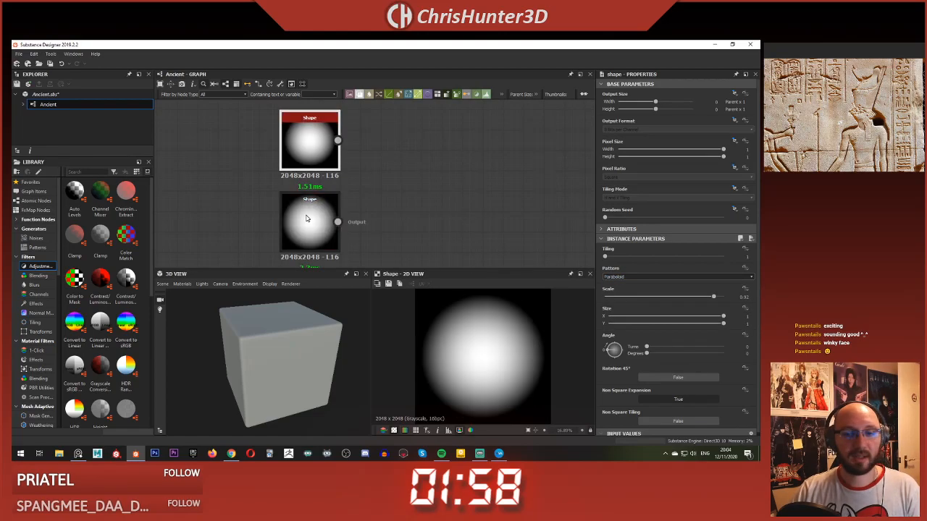
left_click(305, 223)
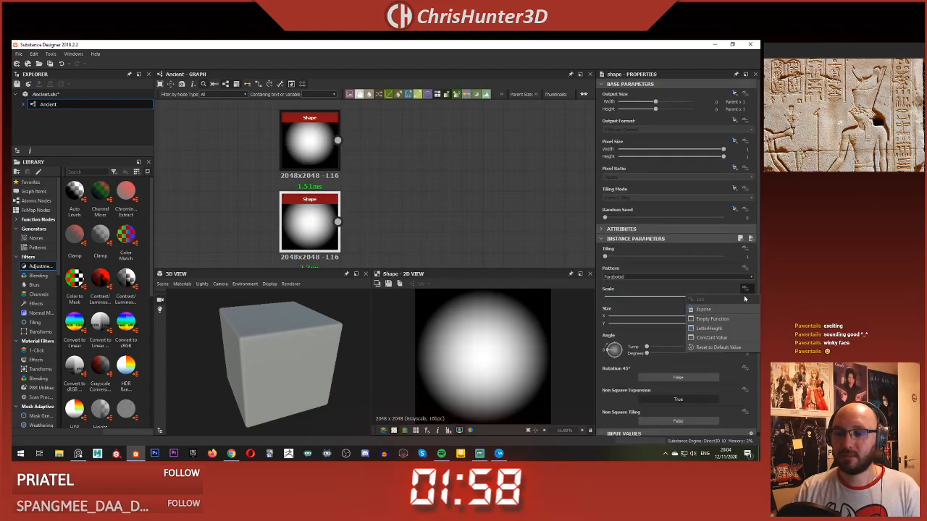
left_click(746, 297)
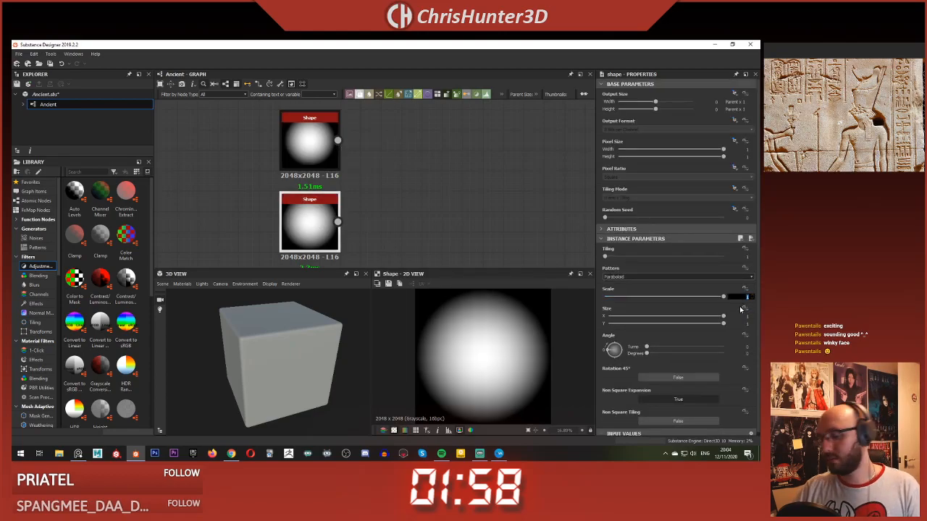
type("0.92")
key("Return")
left_click(391, 258)
double_click(312, 219)
middle_click_drag(381, 169, 356, 167)
left_click(315, 155)
left_click(323, 228)
left_click(365, 200)
left_click(256, 214)
middle_click_drag(344, 202, 368, 222)
left_click(403, 236)
key("space")
type("tra")
left_click(412, 213)
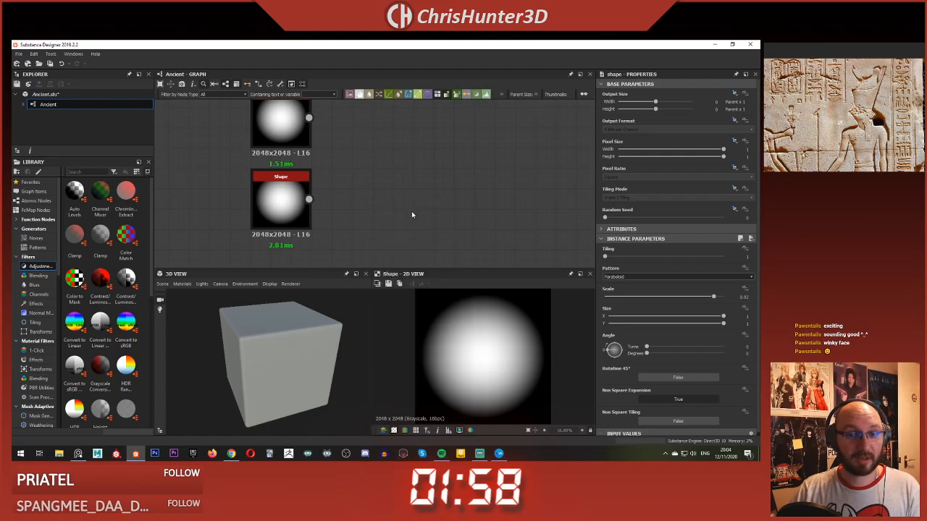
left_click_drag(370, 206, 468, 177)
key("Delete")
Step: Add a Blend node beside the lower Shape node and feed that Shape into its foreground
key("space")
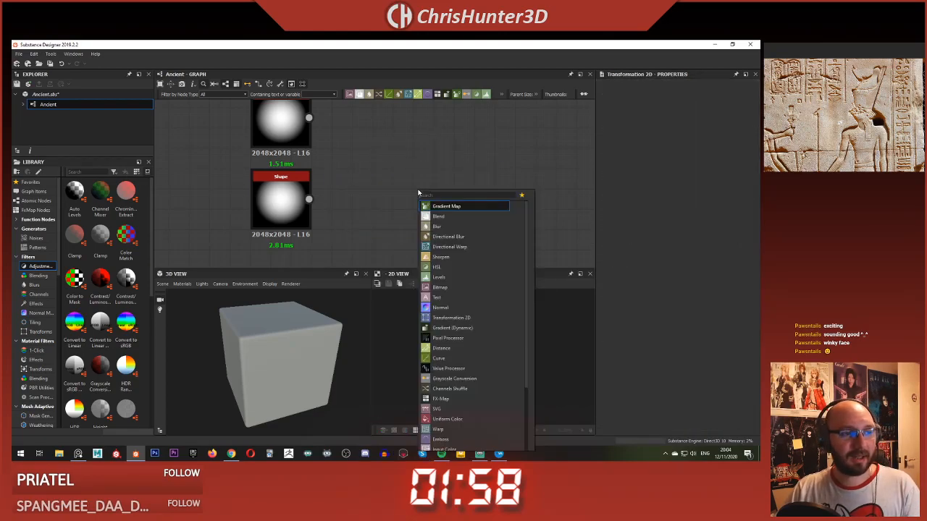
type("blend")
key("Return")
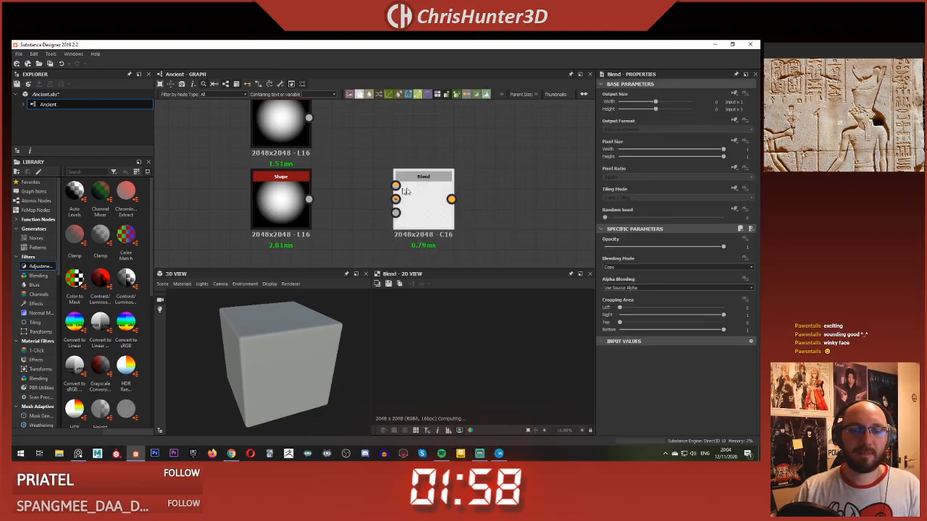
left_click_drag(309, 199, 395, 187)
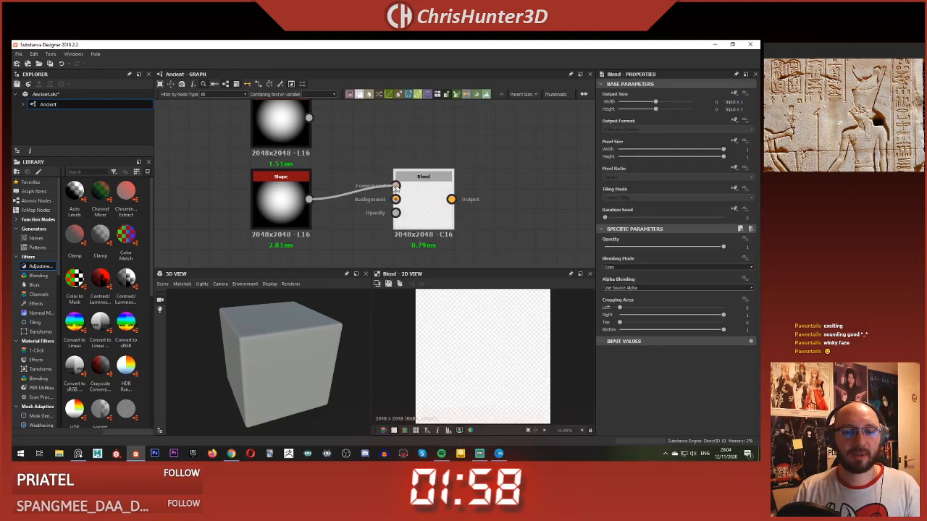
Step: Set the Blend node's bottom cropping to 0.5 and move the node closer to the lower Shape
left_click(675, 331)
left_click_drag(675, 332, 646, 330)
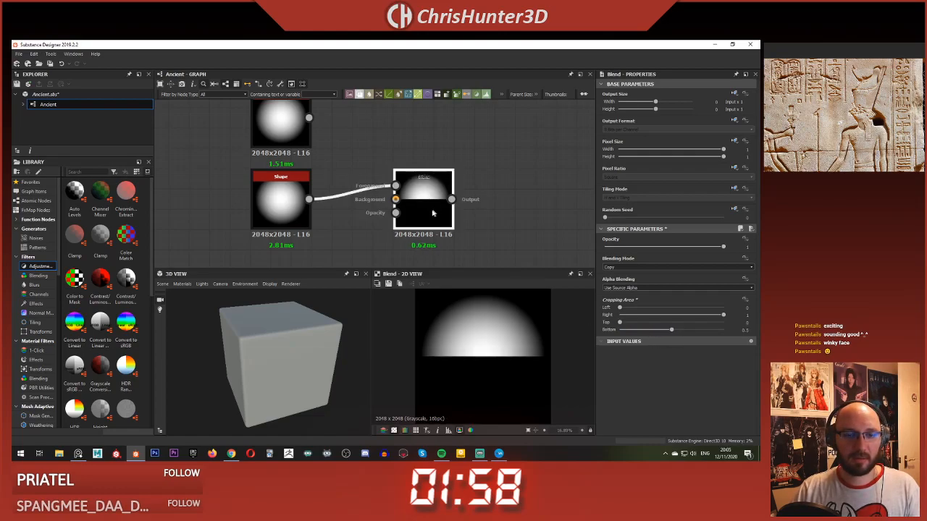
left_click_drag(433, 208, 404, 208)
Step: Change the lower Shape node's pattern to Disc and shift its Blend node slightly down
left_click(276, 199)
left_click(639, 278)
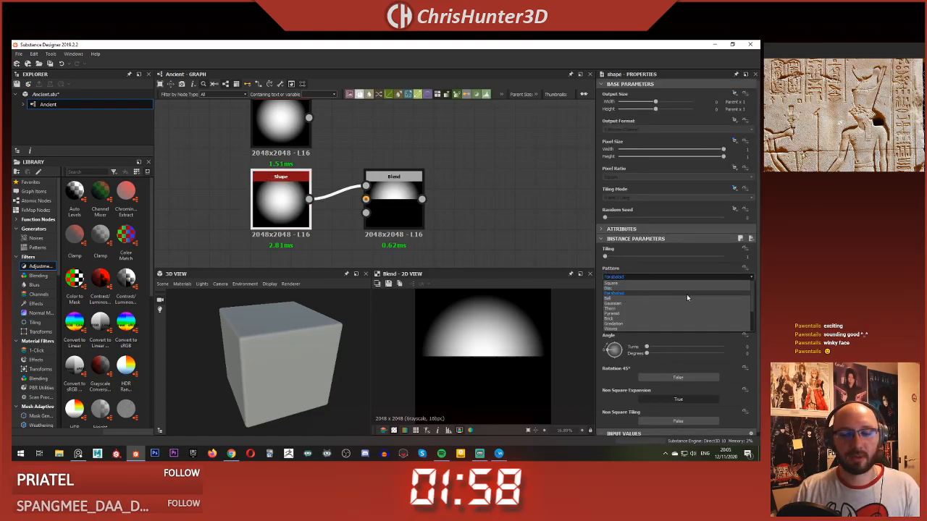
left_click(683, 289)
left_click(396, 201)
mouse_move(396, 203)
middle_mouse_down()
mouse_move(400, 226)
mouse_move(399, 218)
middle_mouse_up()
scroll(396, 223, "down", 1)
Step: Change the upper Shape node's pattern to Disc
left_click(304, 148)
left_click_drag(407, 206, 382, 223)
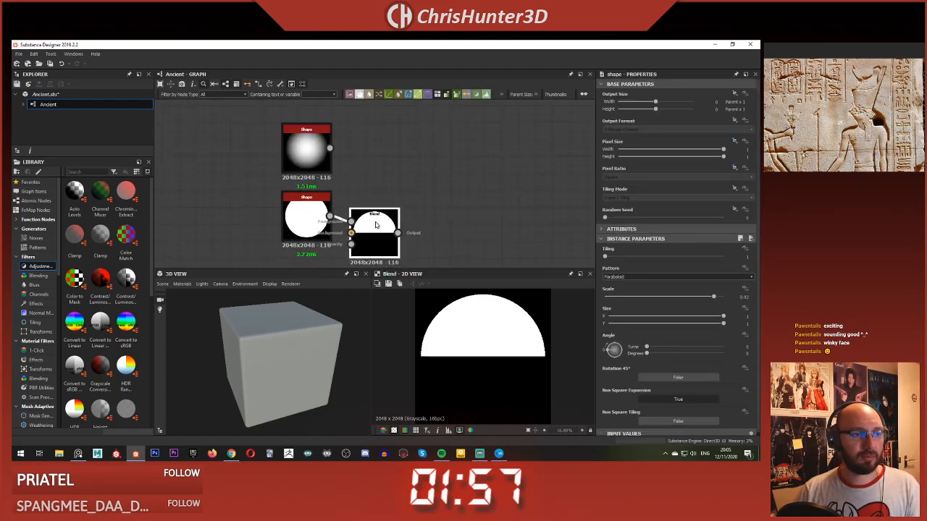
left_click(626, 278)
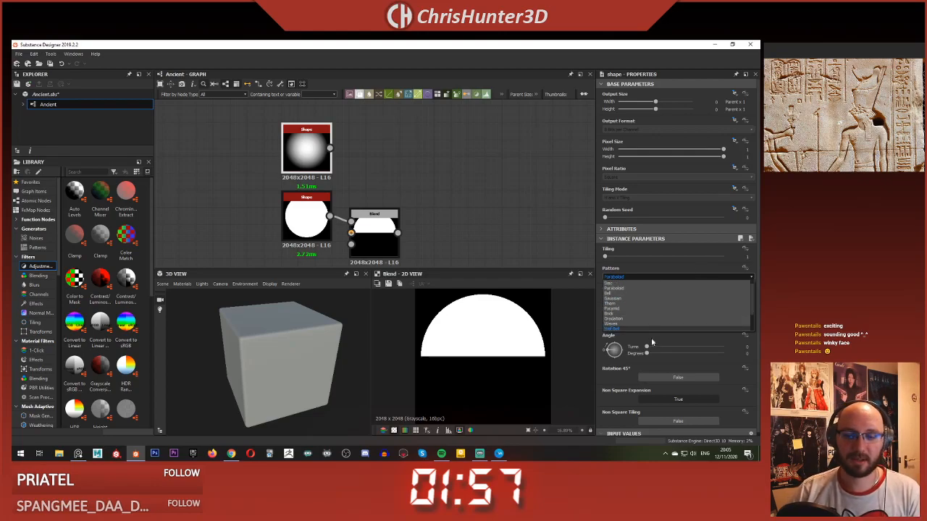
left_click(656, 291)
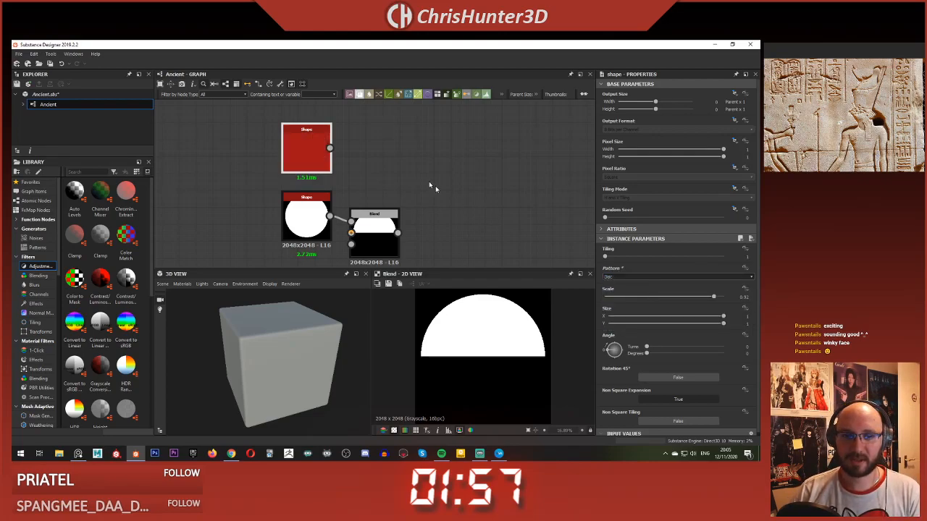
Step: Add a second Blend node with the upper Shape as foreground and the cropped half-disc Blend as background
scroll(451, 192, "down", 1)
key("space")
type("blend")
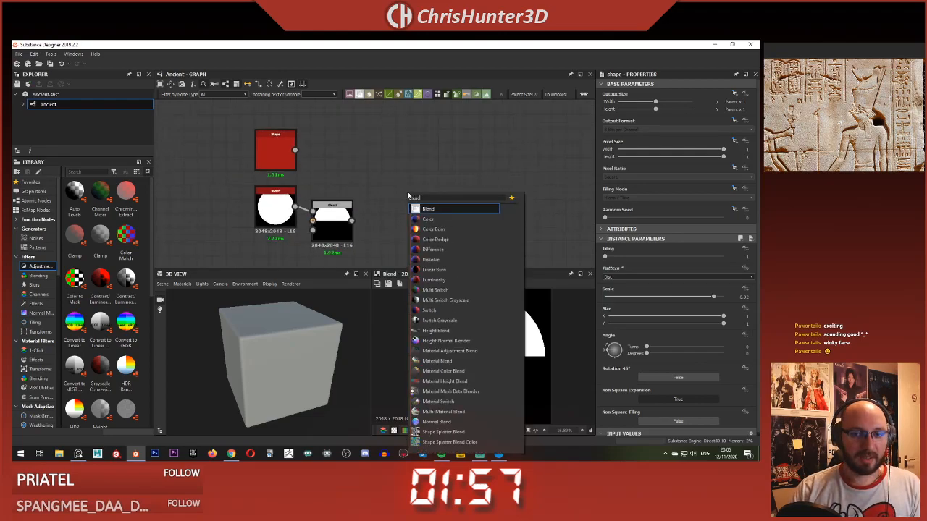
key("Return")
left_click_drag(295, 149, 384, 183)
left_click_drag(352, 220, 437, 170)
Step: Insert a Transformation 2D node between the upper Shape and the combining Blend, and preview the Blend's result
key("space")
type("trans")
left_click(402, 180)
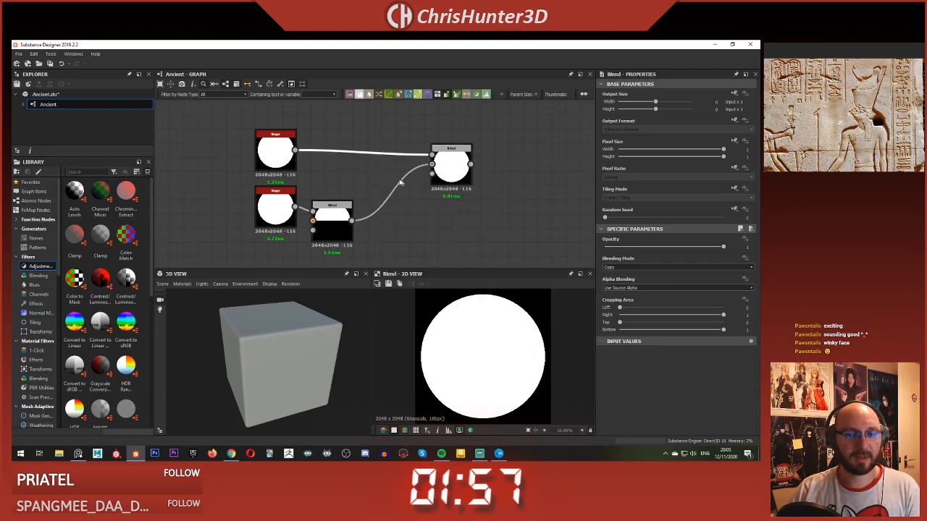
left_click_drag(371, 166, 368, 159)
double_click(456, 174)
left_click(367, 160)
Step: Shrink the full disc to about a quarter size, set its Transformation 2D to No Tiling, and place it in the image's upper left
left_click_drag(548, 421, 472, 372)
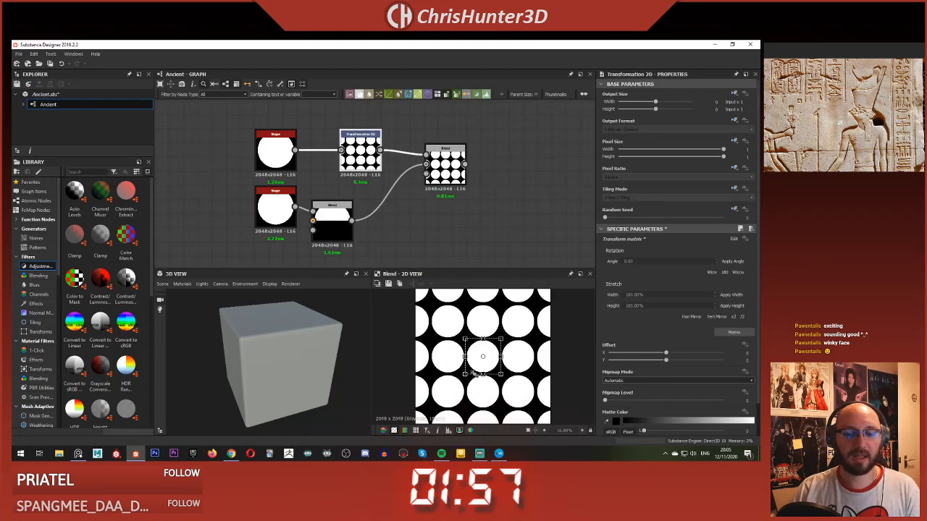
left_click(694, 198)
left_click(690, 205)
left_click_drag(488, 356, 446, 323)
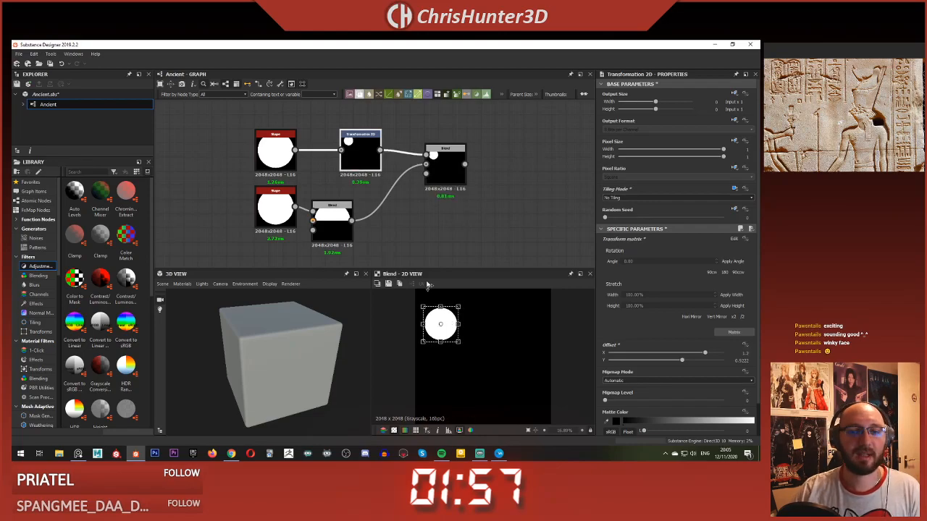
left_click(397, 242)
Step: Insert a Transformation 2D node between the half-disc Blend and the combining Blend, keeping the combined result in preview
left_click(444, 165)
left_click(385, 202)
key("space")
type("tyra")
key("BackSpace")
key("BackSpace")
key("BackSpace")
type("ra")
key("Return")
left_click_drag(389, 203, 387, 228)
double_click(446, 169)
left_click(400, 221)
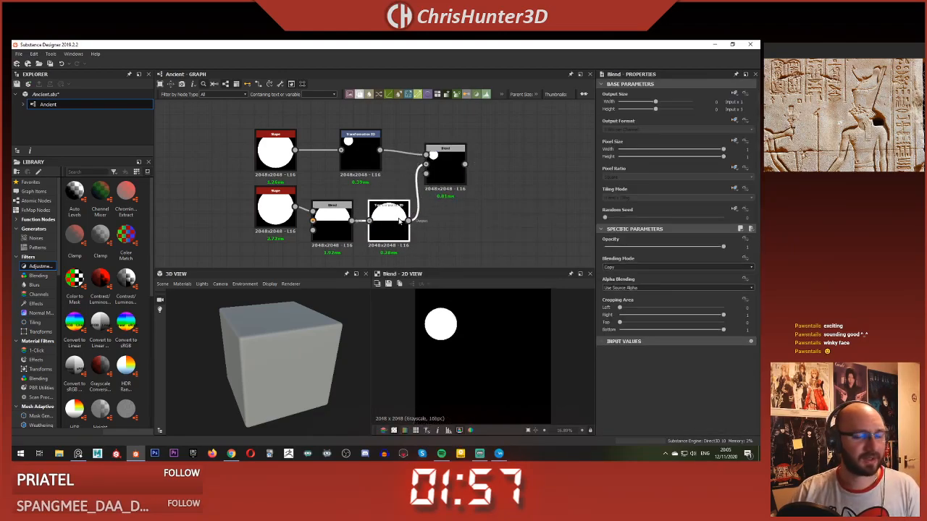
Step: Set the combining Blend node's blending mode to Add (Linear Dodge)
left_click(446, 165)
left_click(635, 267)
left_click(640, 280)
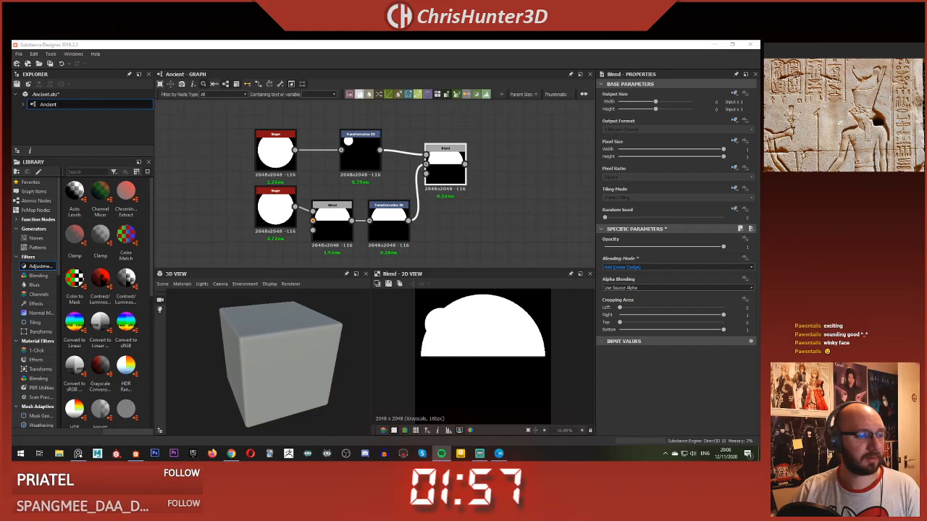
left_click(377, 52)
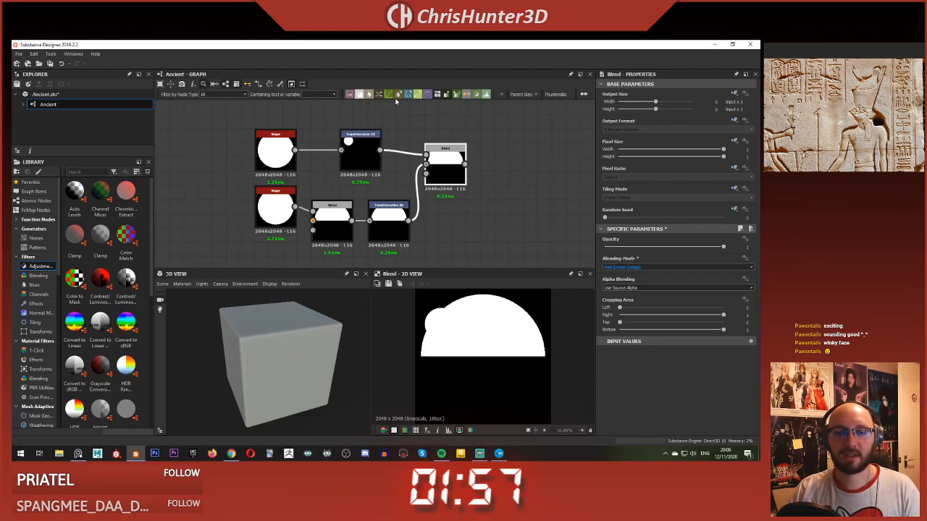
Step: Shrink the half disc to about half size in the lower Transformation 2D and set its tiling mode to No Tiling
left_click(395, 230)
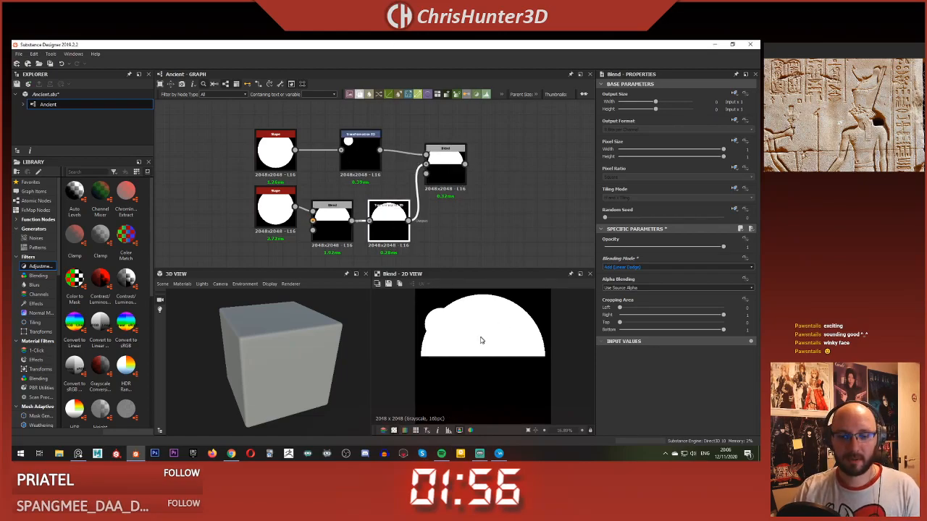
left_click_drag(414, 425, 530, 360, "shift")
left_click(735, 189)
left_click(726, 218)
left_click(666, 196)
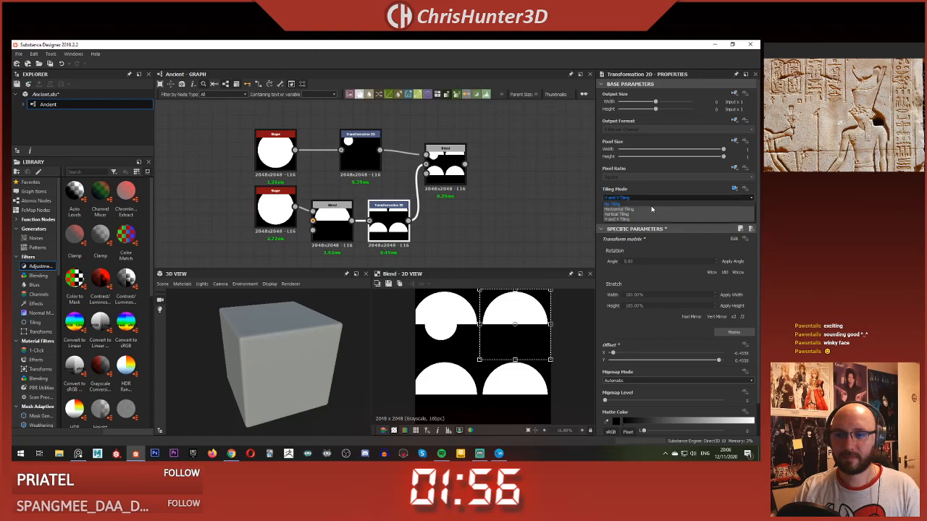
left_click(638, 204)
Step: Reduce the half disc to about 40% size and position it in the image's upper right beside the full disc
left_click_drag(519, 307, 510, 332)
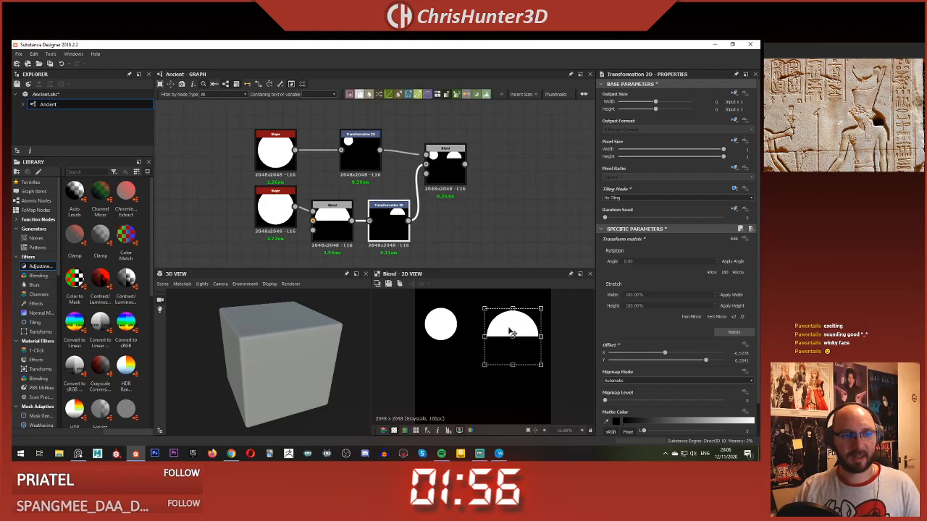
left_click_drag(512, 336, 517, 329)
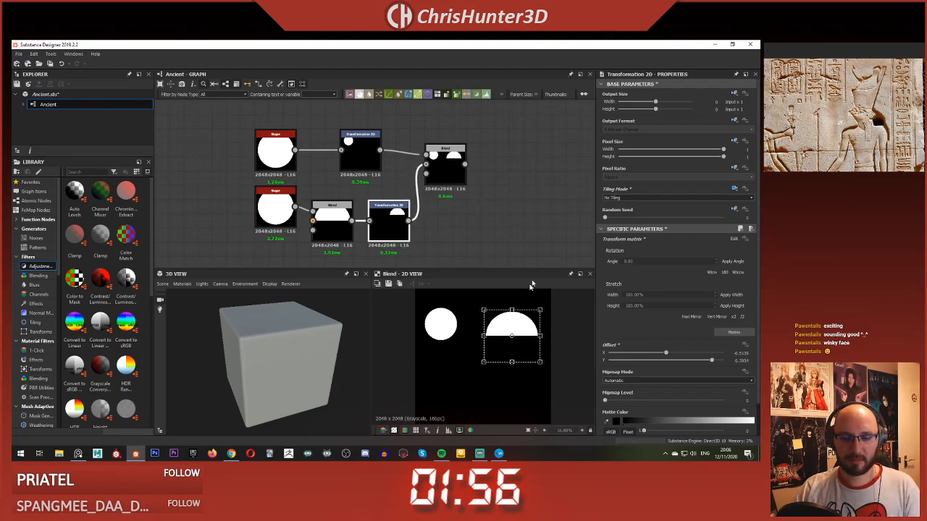
left_click(539, 245)
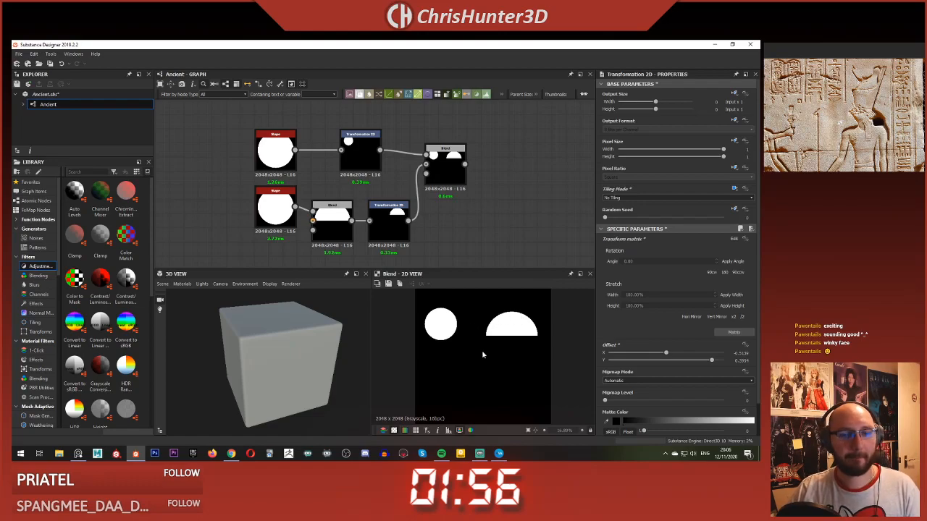
Step: Add a third Shape node and align it below the two existing Shape nodes
scroll(512, 228, "down", 2)
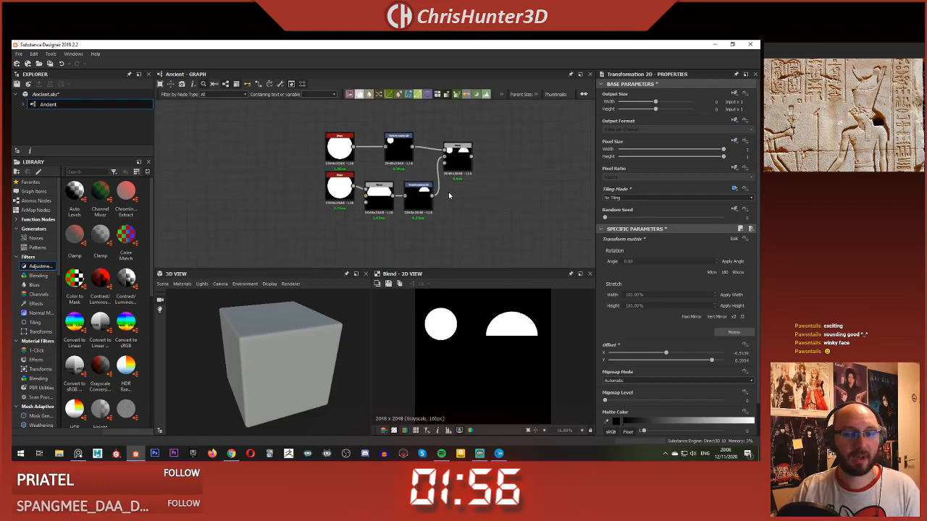
scroll(486, 210, "up", 3)
mouse_move(468, 225)
middle_mouse_down()
mouse_move(468, 155)
mouse_move(472, 216)
middle_mouse_up()
scroll(472, 216, "down", 1)
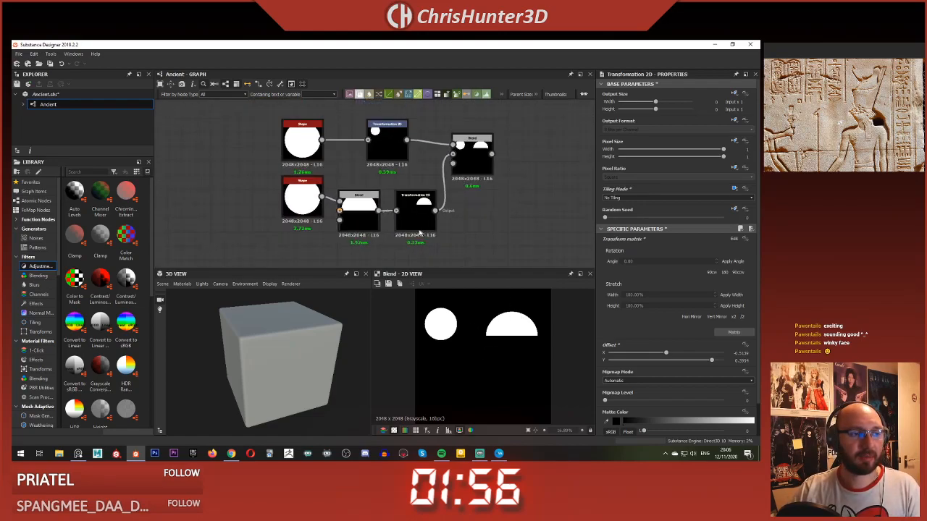
middle_click_drag(450, 257, 426, 213)
key("space")
type("shap")
key("Return")
mouse_move(298, 223)
left_mouse_down()
mouse_move(271, 222)
mouse_move(282, 225)
left_mouse_up()
Step: Set the third Shape node's pattern to Disc and its scale to about 0.93
left_click(630, 278)
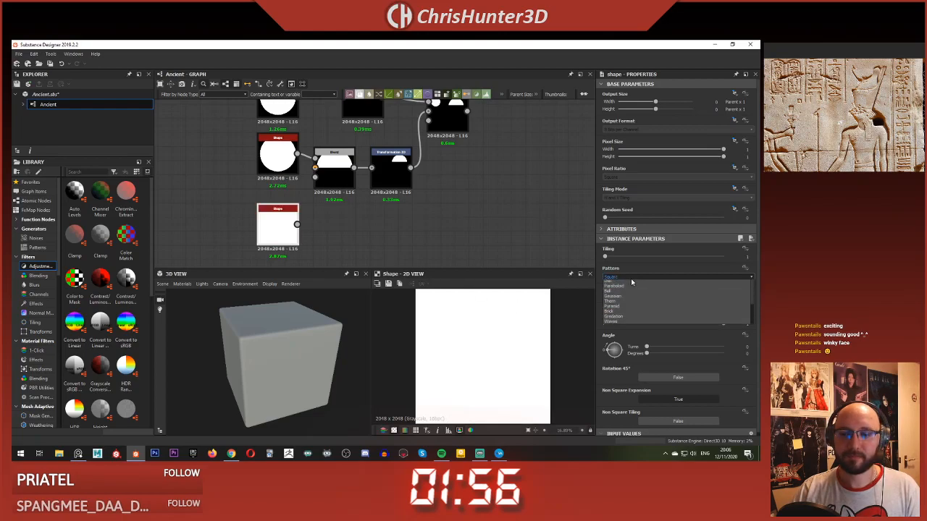
left_click(633, 287)
left_click_drag(714, 302, 716, 299)
scroll(512, 230, "up", 2)
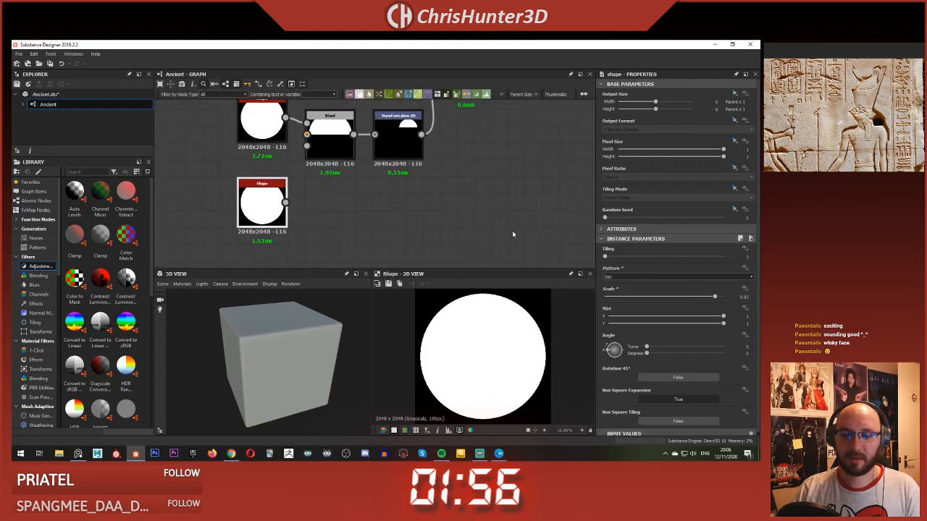
middle_click_drag(416, 225, 418, 222)
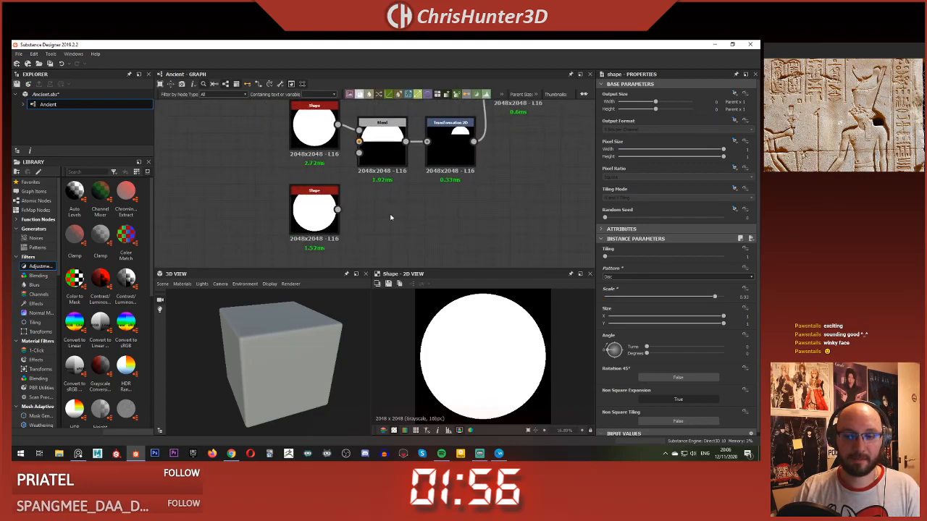
Step: Add a Blend node next to the third Shape node
key("space")
scroll(406, 239, "down", 3)
scroll(406, 239, "up", 3)
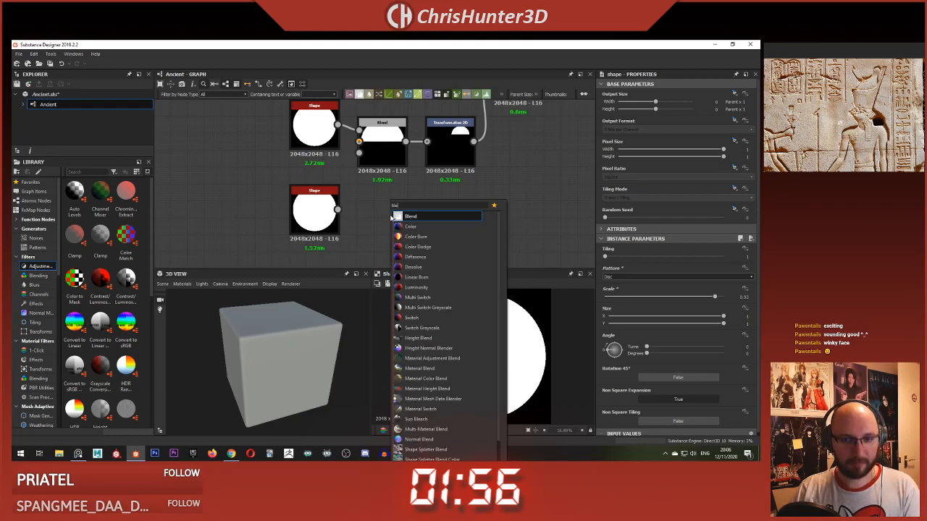
left_click(394, 227)
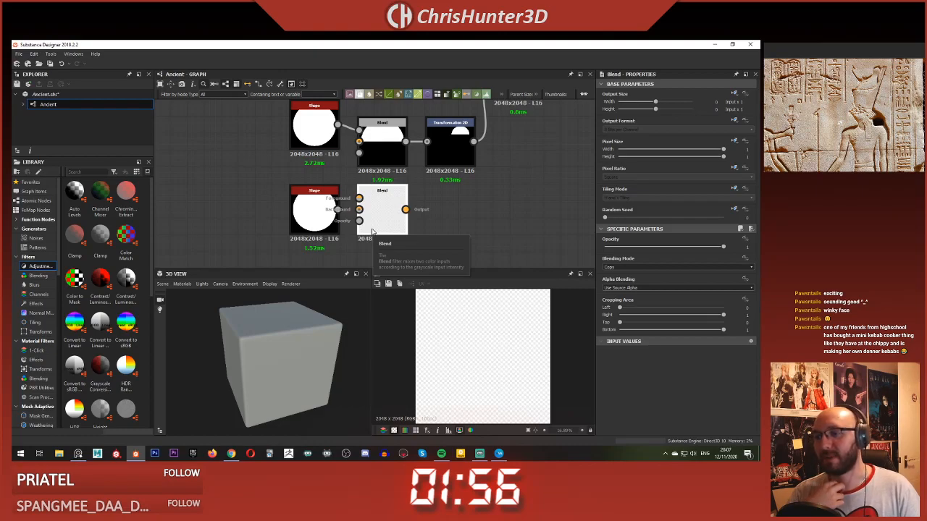
left_click(449, 216)
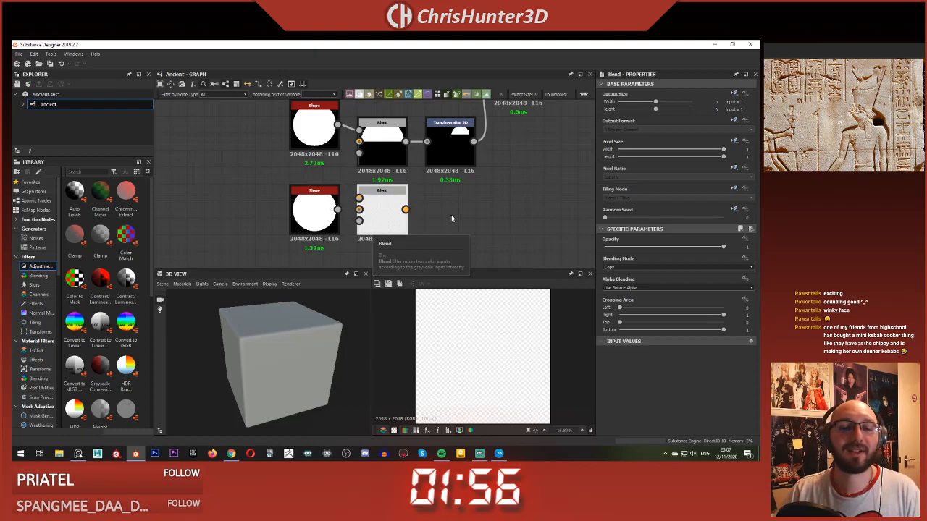
Step: Feed the third Shape into the new Blend's foreground and set its bottom cropping to 0.5
left_click_drag(337, 210, 359, 199)
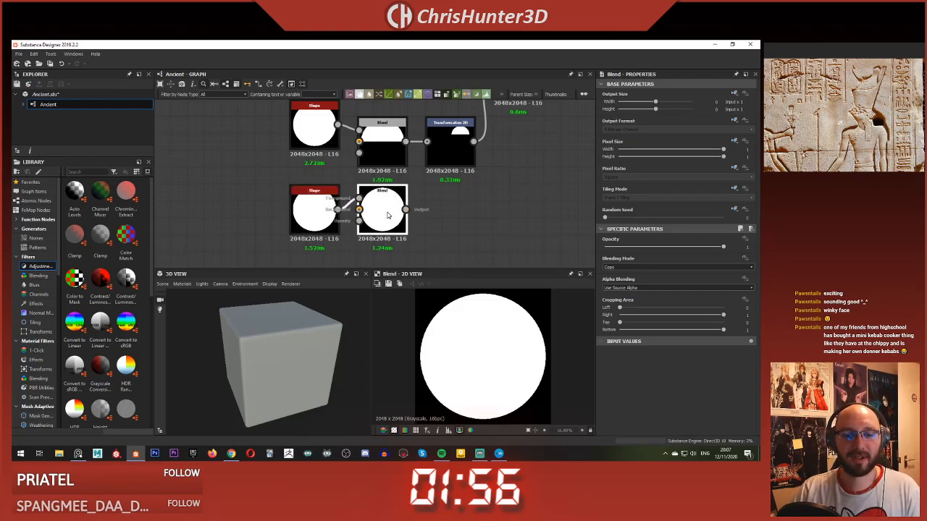
left_click(670, 330)
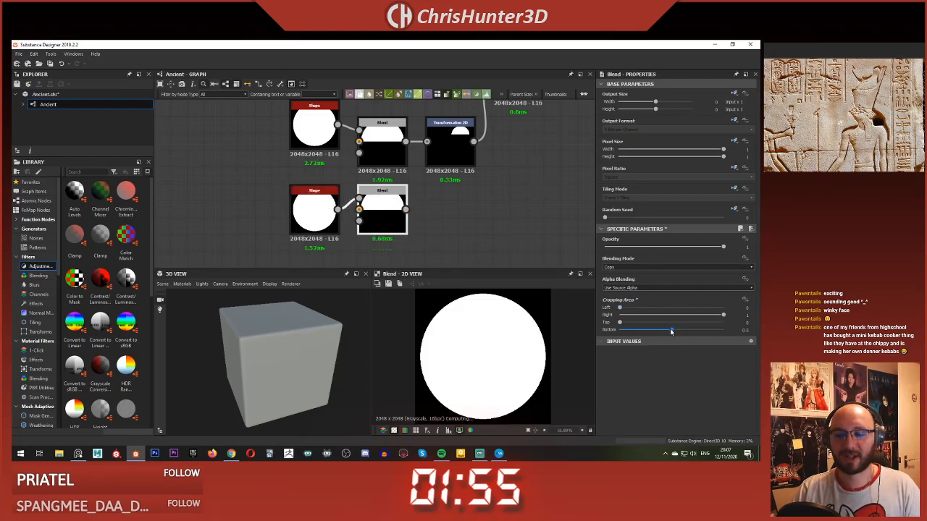
left_click(495, 228)
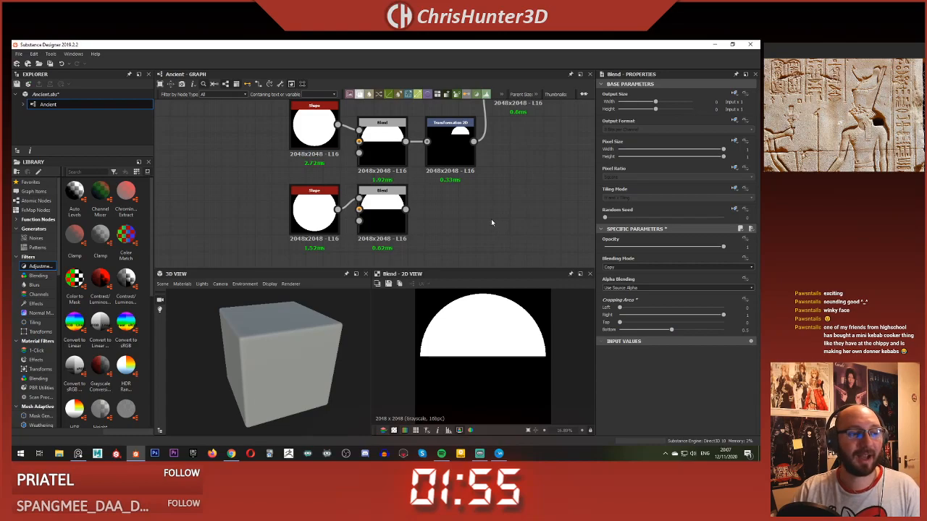
Step: Set the third Blend's bottom cropping to 1 and its top cropping to 0.5
double_click(515, 225)
middle_click_drag(516, 226, 497, 224)
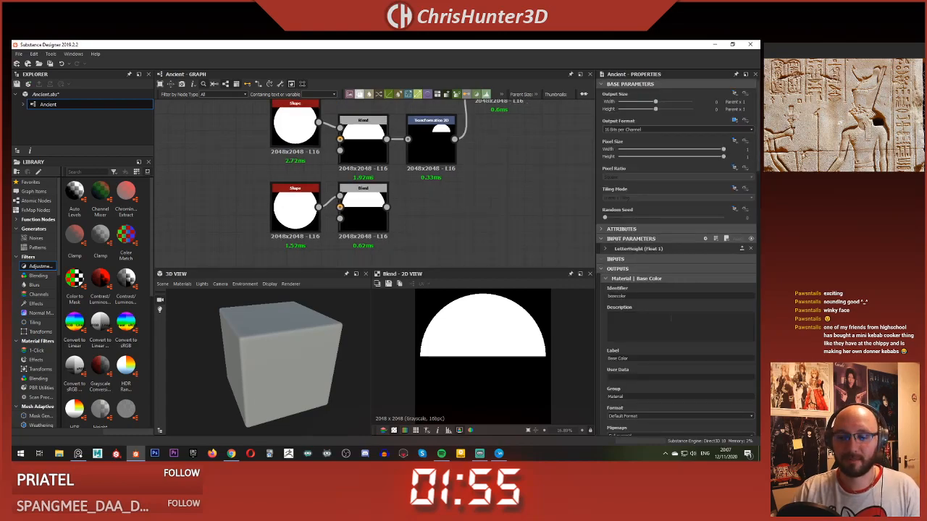
left_click(349, 218)
left_click_drag(673, 331, 726, 332)
left_click(667, 324)
mouse_move(667, 325)
left_mouse_down()
mouse_move(681, 323)
mouse_move(670, 323)
left_mouse_up()
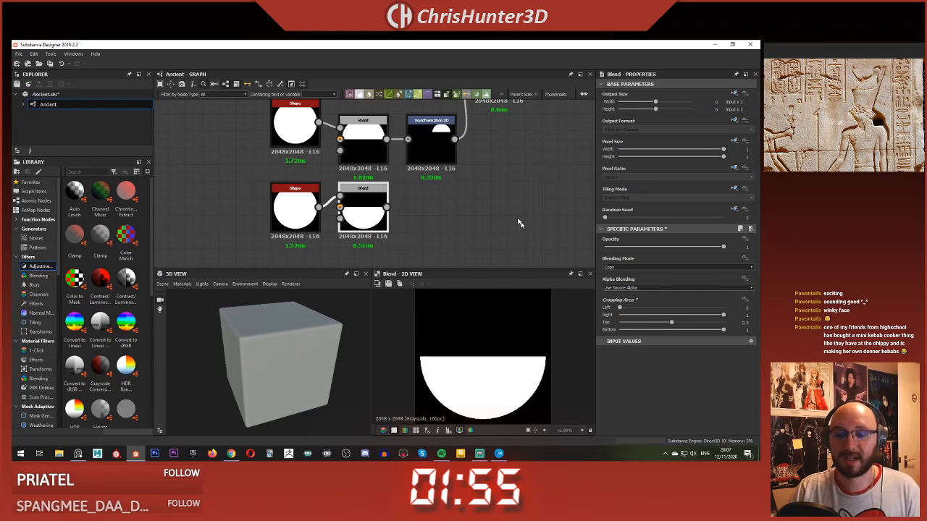
Step: Add a Transformation 2D node fed by the third Blend's downward half disc
scroll(475, 217, "up", 1)
middle_click_drag(475, 235, 421, 227)
key("space")
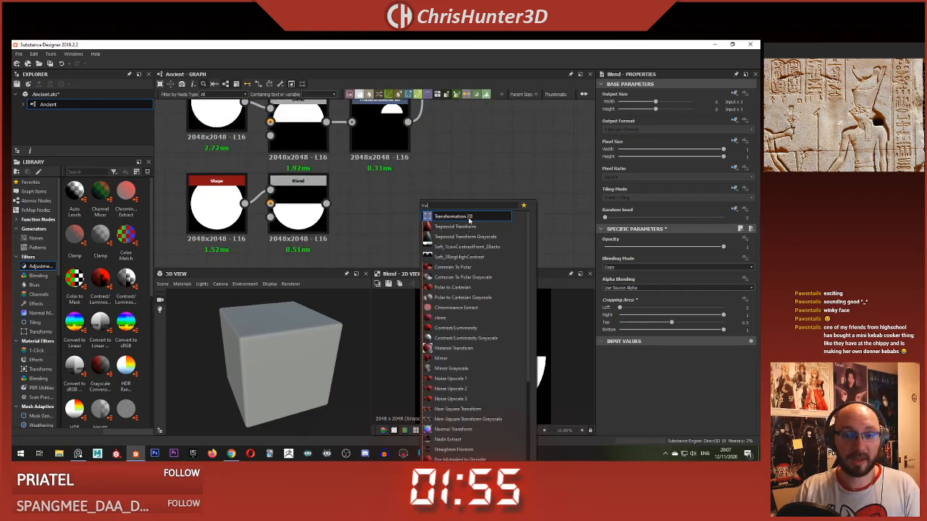
left_click(468, 218)
left_click_drag(326, 204, 379, 197)
Step: Set the third Transformation 2D to No Tiling and move its half disc down to a Y offset of about -0.199
left_click_drag(483, 291, 482, 326)
left_click(741, 189)
left_click(709, 217)
left_click(661, 198)
left_click(658, 208)
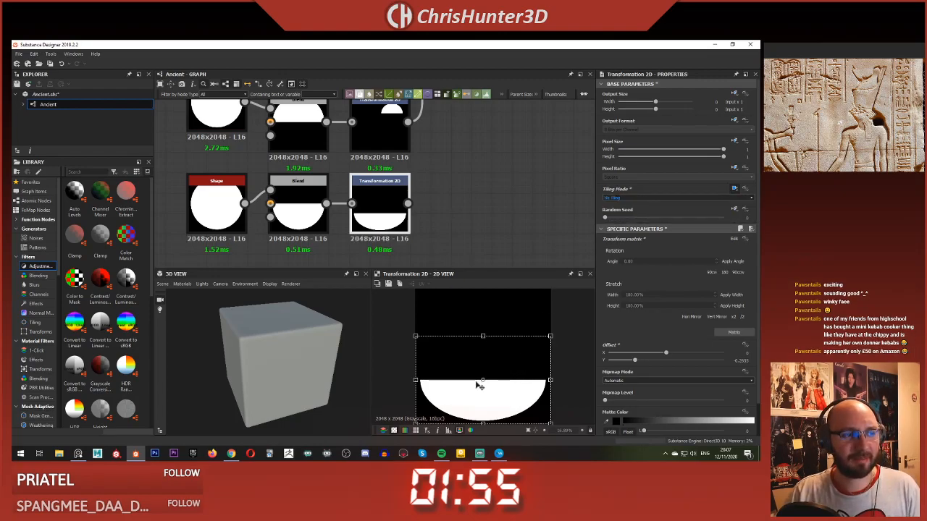
left_click_drag(476, 383, 476, 378)
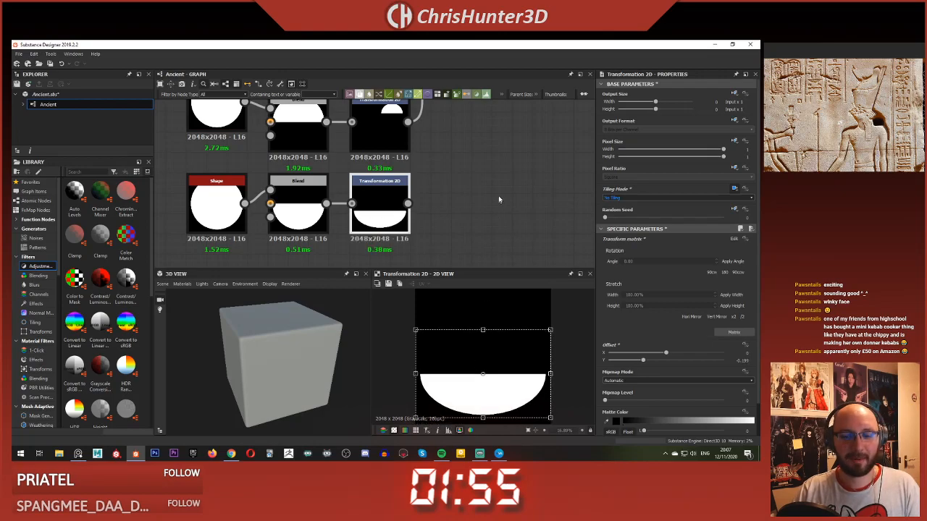
Step: Add a Warp node in the free space beside the Transformation 2D nodes
left_click(494, 206)
scroll(464, 207, "down", 1)
middle_click_drag(451, 207, 425, 213)
middle_click_drag(477, 178, 454, 155)
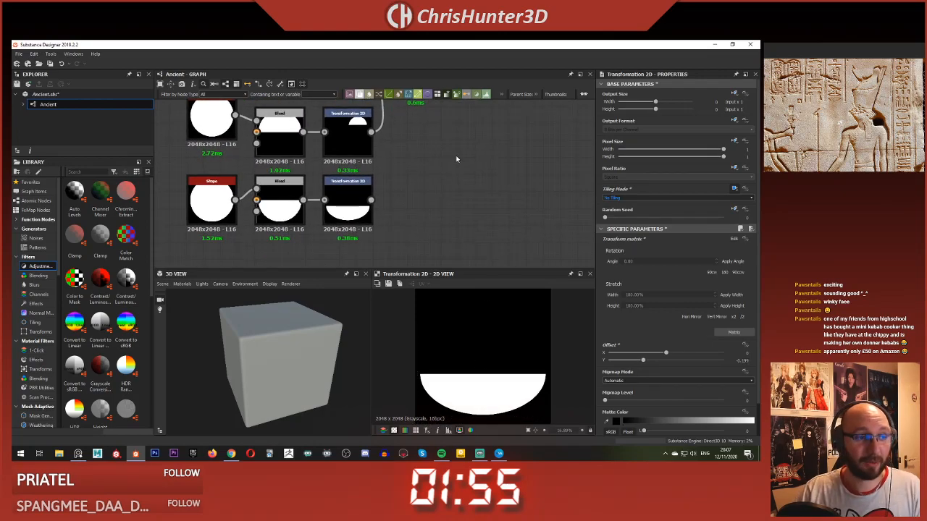
key("space")
type("warp")
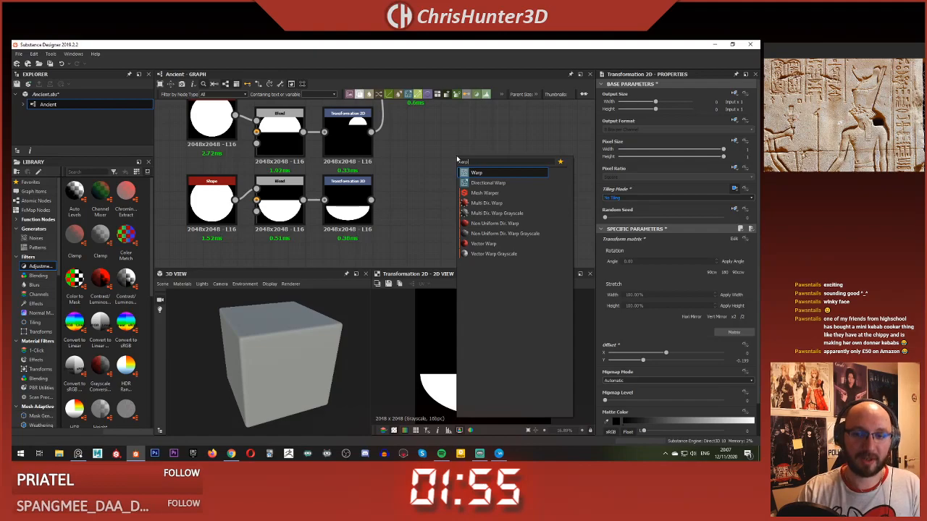
key("Return")
left_click_drag(500, 164, 518, 164)
Step: Feed the third Transformation 2D's half disc into the Warp's main input
scroll(436, 129, "down", 3)
middle_click_drag(435, 129, 438, 178)
scroll(438, 179, "up", 2)
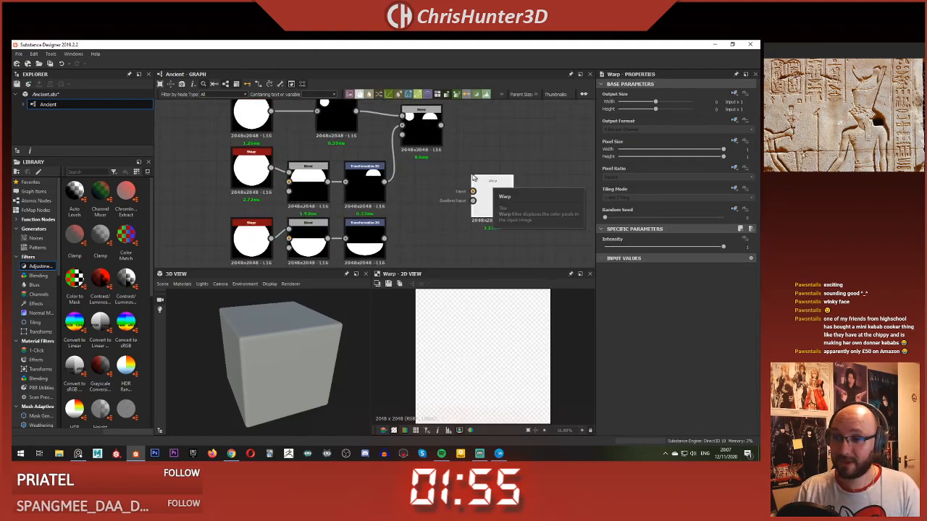
left_click_drag(440, 126, 424, 197)
left_click_drag(384, 238, 472, 192)
middle_click_drag(494, 202, 481, 177)
Step: Add a Perlin Noise node below the Warp and feed it into the Warp's gradient input
key("space")
key("Escape")
key("space")
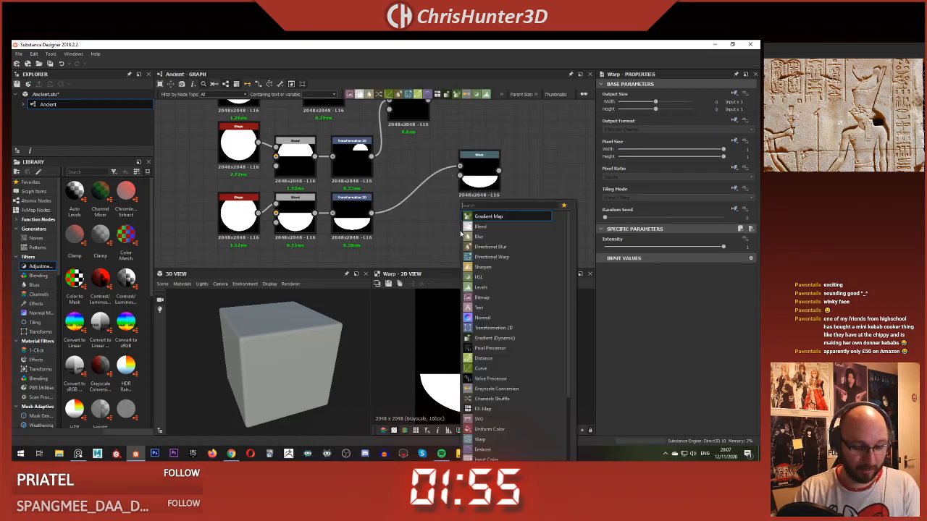
type("perlin")
key("Return")
left_click_drag(465, 230, 423, 244)
left_click_drag(639, 259, 632, 257)
left_click_drag(442, 242, 459, 176)
Step: Preview the Warp node and set its intensity to 0.1
left_click(478, 171)
double_click(478, 172)
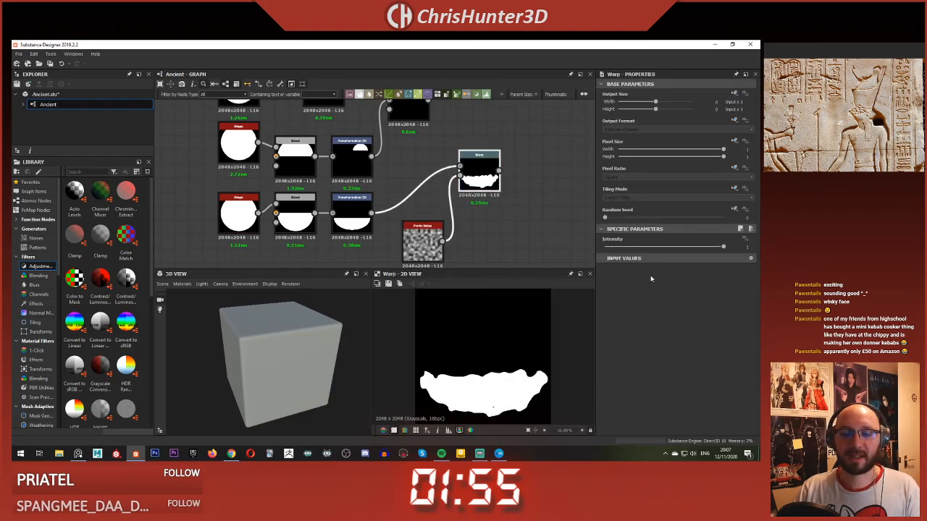
left_click_drag(673, 249, 603, 250)
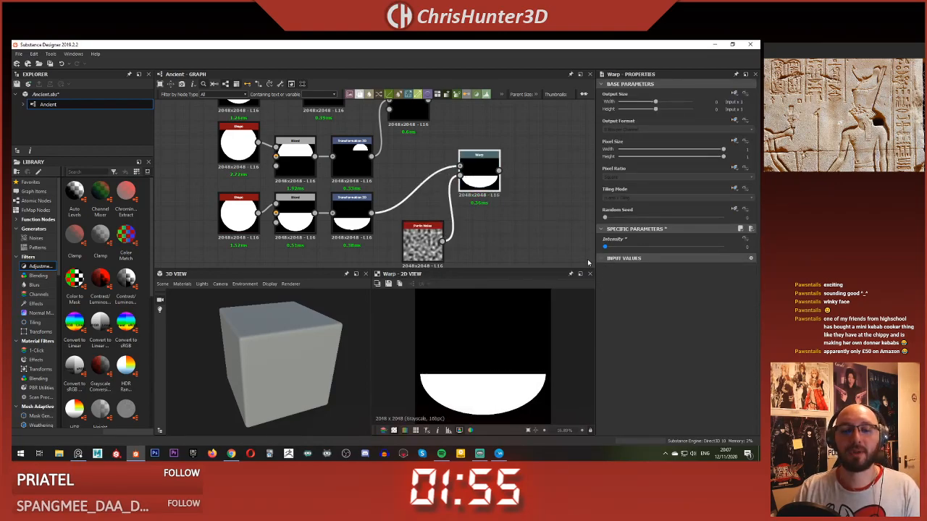
left_click_drag(606, 248, 619, 264)
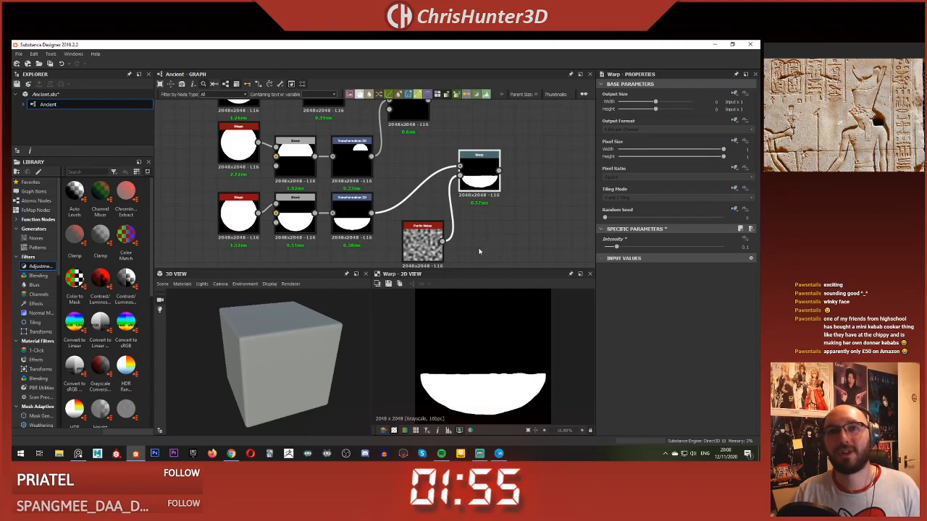
Step: Move the Perlin Noise below the third Transformation 2D and place the Warp close beside them
middle_click_drag(495, 208, 499, 210)
left_click_drag(489, 179, 489, 207)
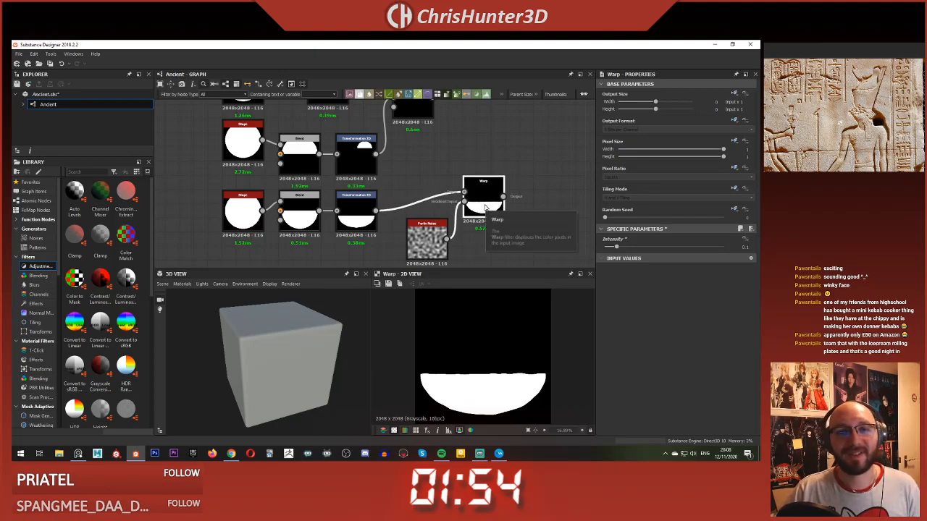
middle_click_drag(472, 231, 465, 205)
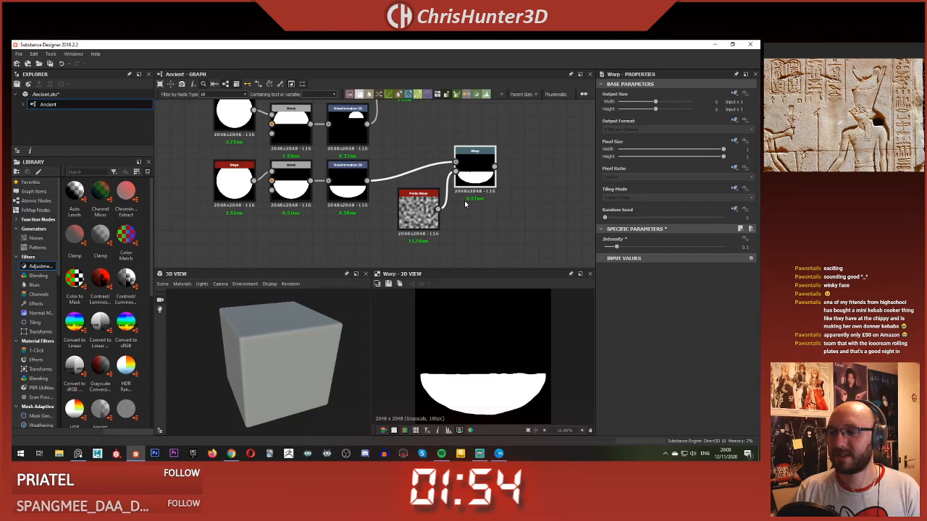
scroll(423, 207, "up", 2)
left_click_drag(423, 207, 338, 243)
left_click_drag(484, 174, 417, 219)
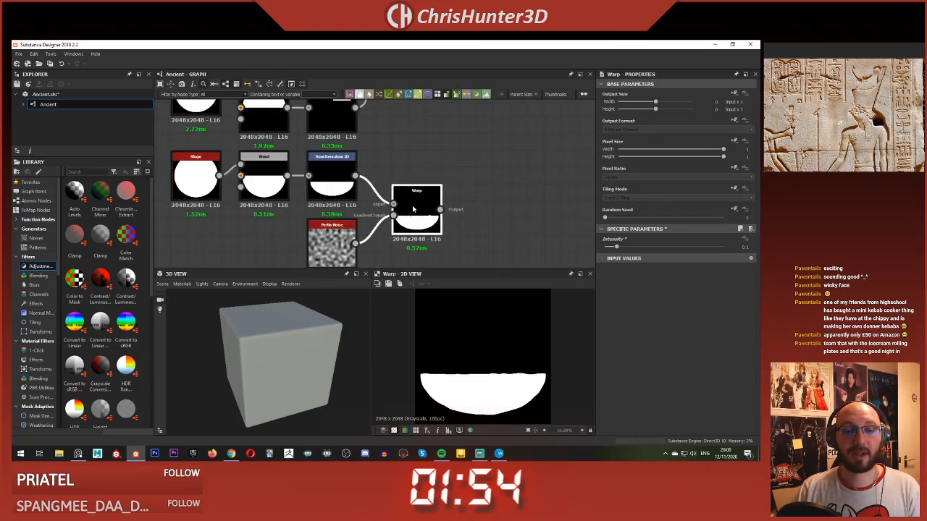
middle_click_drag(477, 197, 513, 172)
left_click_drag(456, 190, 440, 189)
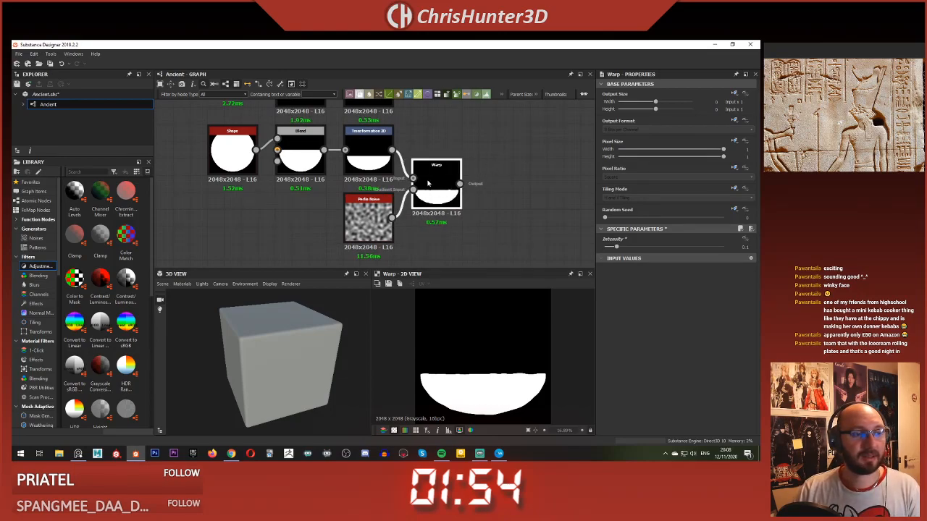
Step: Examine the warped half disc and the Egyptian carving reference images
left_click(518, 173)
middle_click_drag(447, 181, 450, 162)
left_click(449, 164)
scroll(502, 368, "down", 4)
scroll(499, 362, "up", 1)
scroll(409, 208, "up", 2)
middle_click_drag(410, 208, 426, 200)
left_click(345, 205)
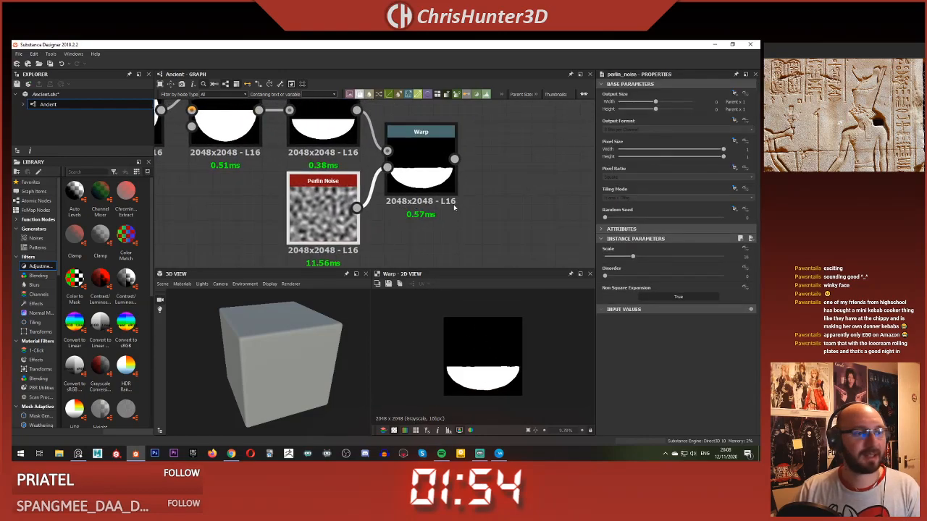
left_click(454, 207)
middle_click_drag(797, 83, 863, 67)
middle_click_drag(854, 152, 804, 130)
scroll(410, 218, "down", 3)
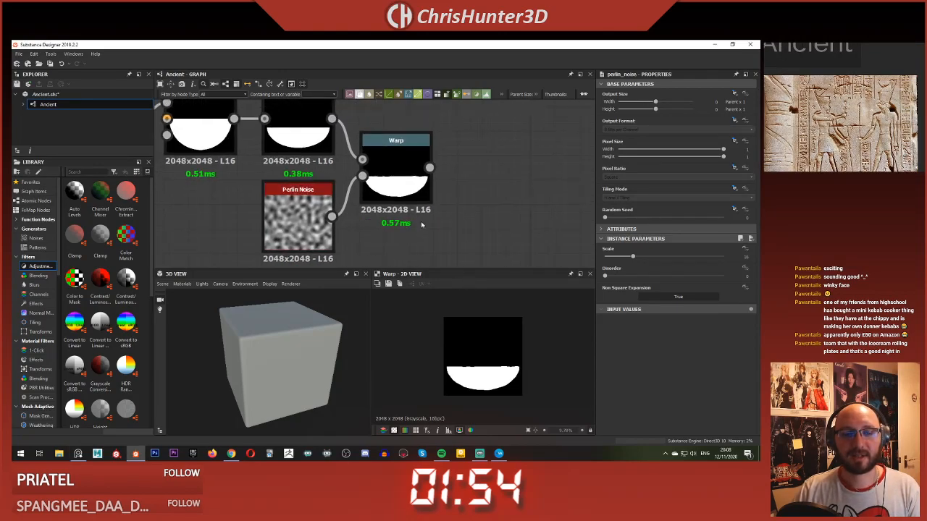
Step: Move the Warp and Perlin Noise nodes aside below the shapes and remove the Transformation 2D link into the Warp
left_click(406, 189)
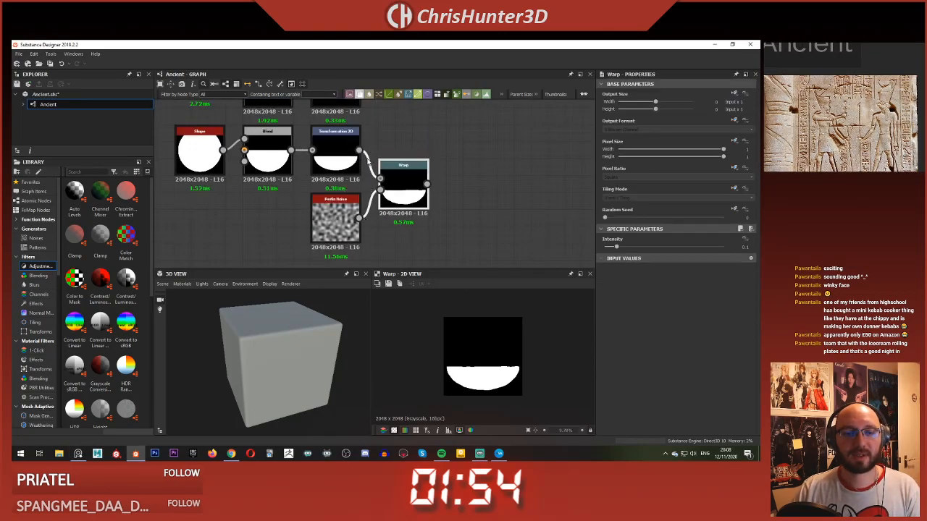
middle_click_drag(413, 122, 377, 189)
scroll(371, 242, "down", 2)
middle_click_drag(374, 230, 380, 200)
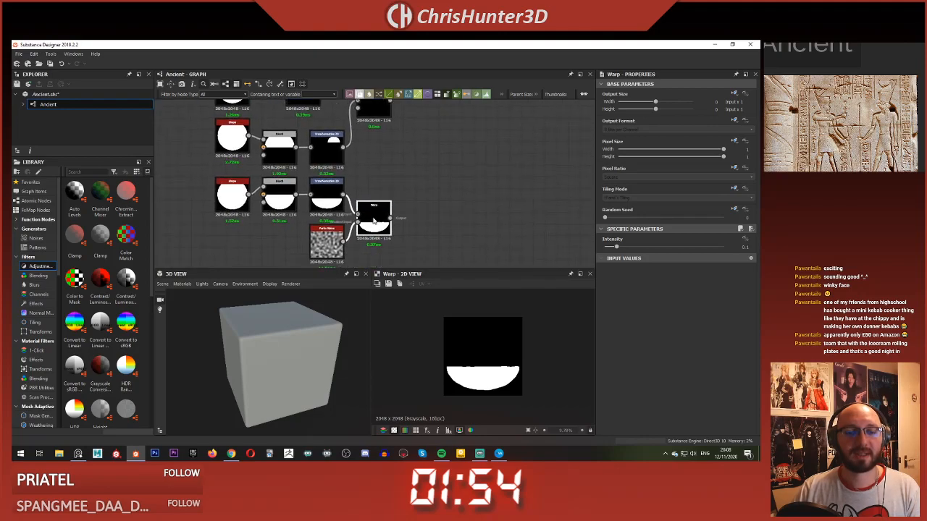
left_click_drag(366, 220, 436, 242)
left_click(385, 216)
key("Delete")
Step: Add a Blend node and feed the Blend with the disc and upper half disc into its background
middle_click_drag(367, 157, 398, 225)
type("blend")
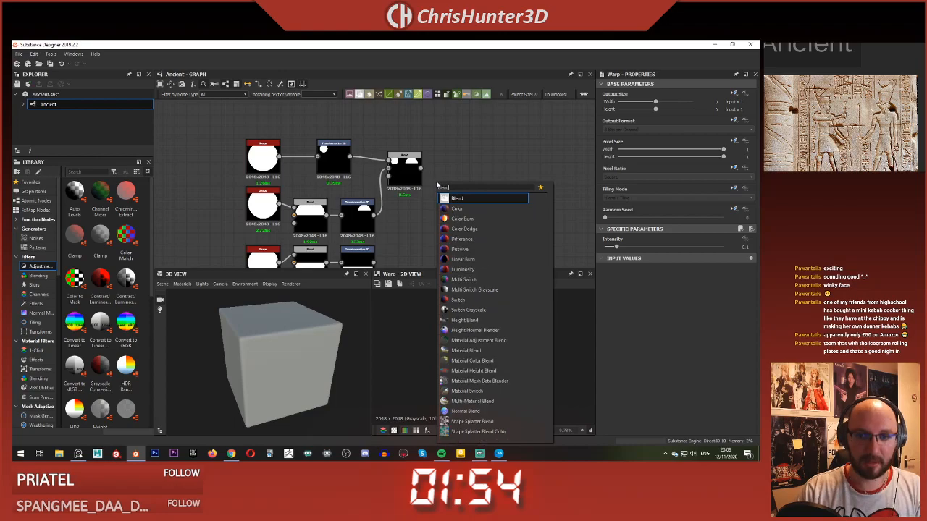
key("Return")
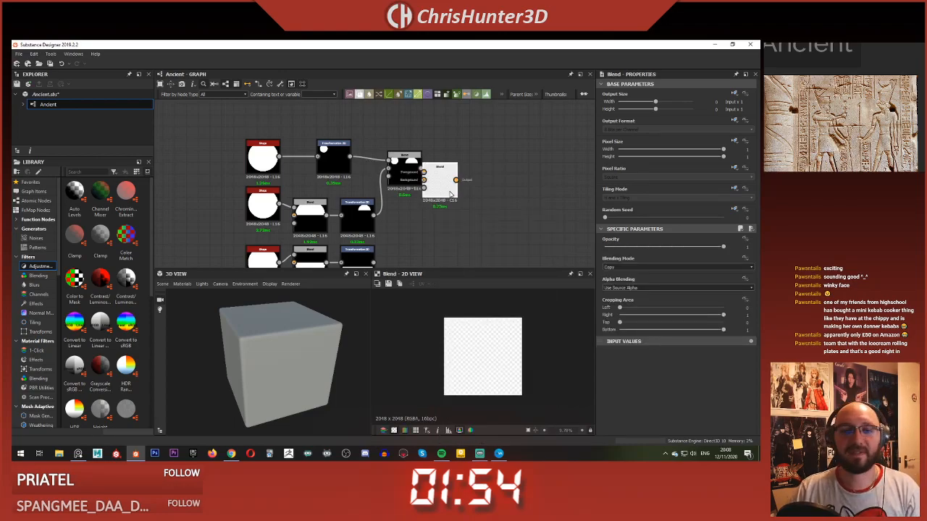
left_click_drag(442, 178, 470, 190)
left_click_drag(420, 169, 451, 192)
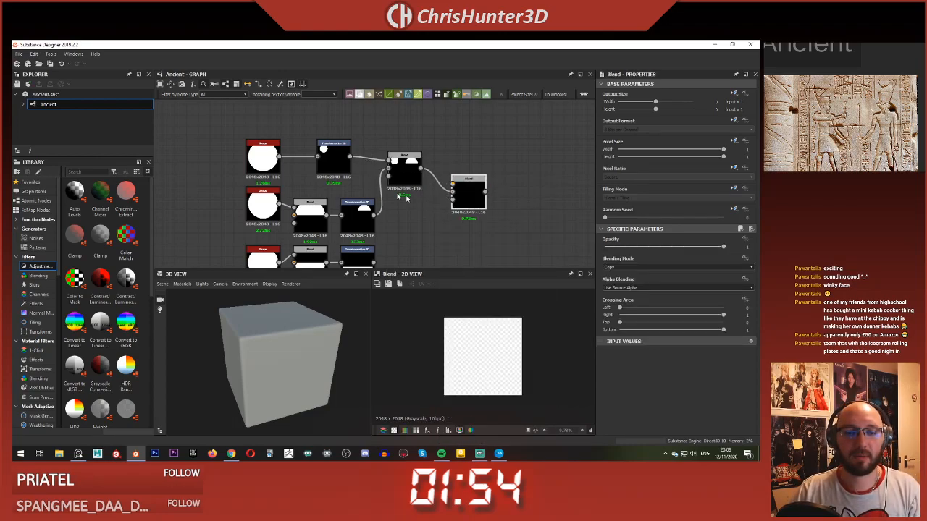
Step: Feed the third Transformation 2D into the new Blend's foreground and set the blending mode to Add (Linear Dodge)
middle_click_drag(399, 194, 397, 146)
left_click_drag(373, 215, 478, 139)
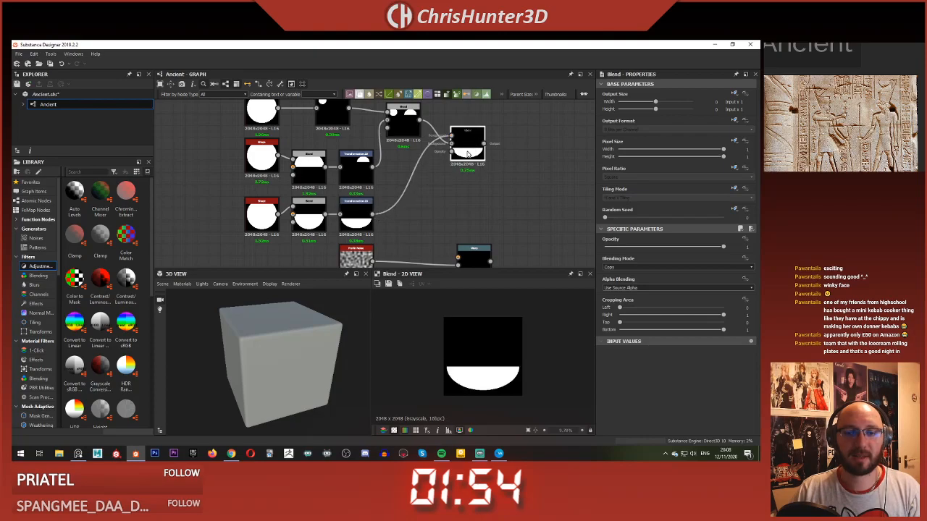
left_click(650, 267)
left_click(650, 279)
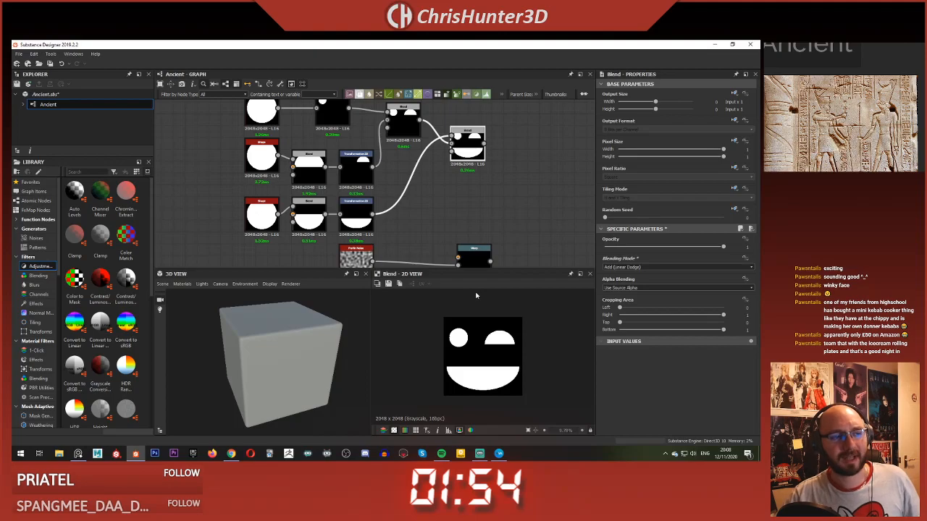
Step: Shrink the mouth half disc in the third Transformation 2D and raise it to a Y offset of about -0.148
middle_click_drag(475, 191, 503, 164)
left_click(355, 201)
middle_click_drag(355, 201, 336, 239)
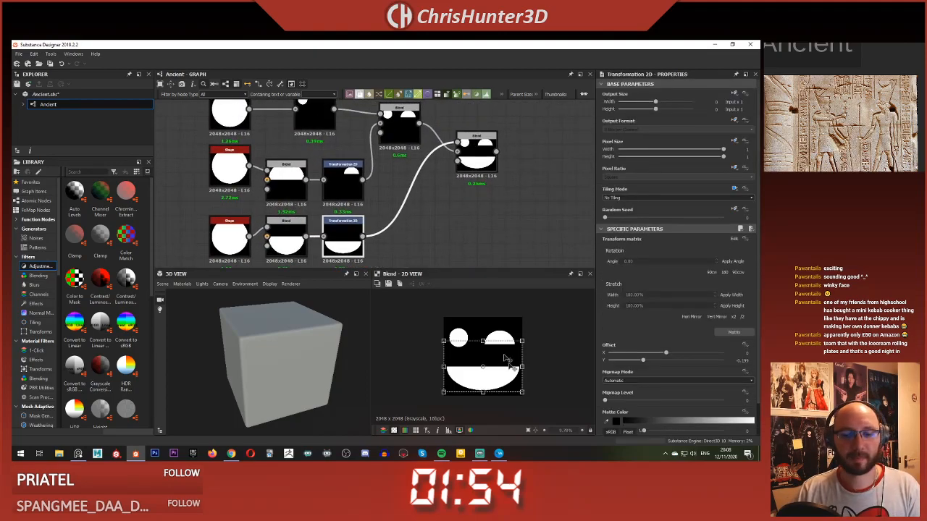
left_click_drag(520, 392, 507, 358)
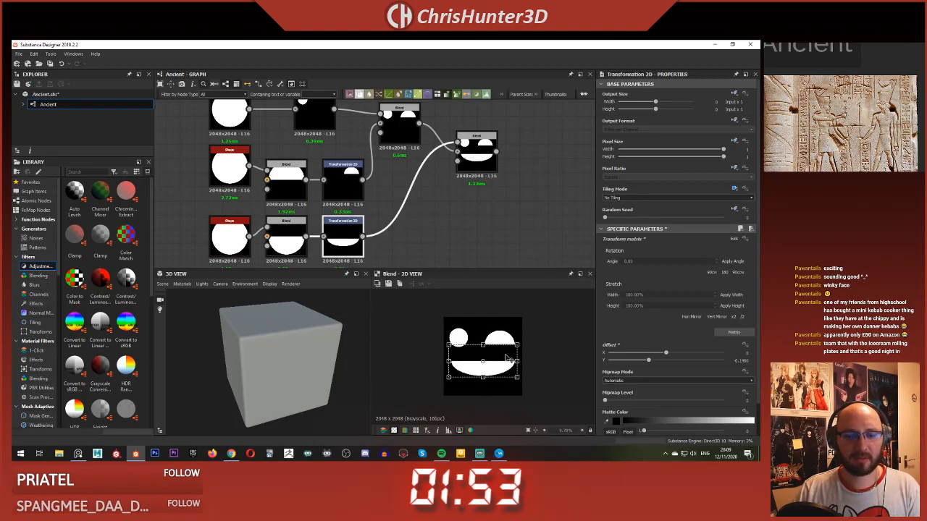
left_click(502, 233)
Step: Nudge the round eye in the first Transformation 2D inward, to offsets of about 1 in X and 0.67 in Y
middle_click_drag(471, 200, 436, 237)
scroll(429, 190, "up", 2)
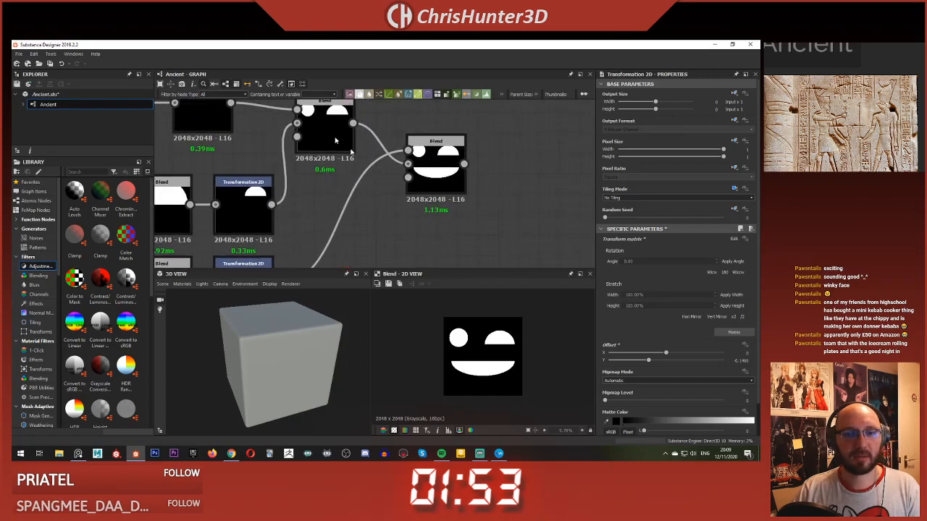
scroll(253, 175, "down", 4)
left_click(232, 144)
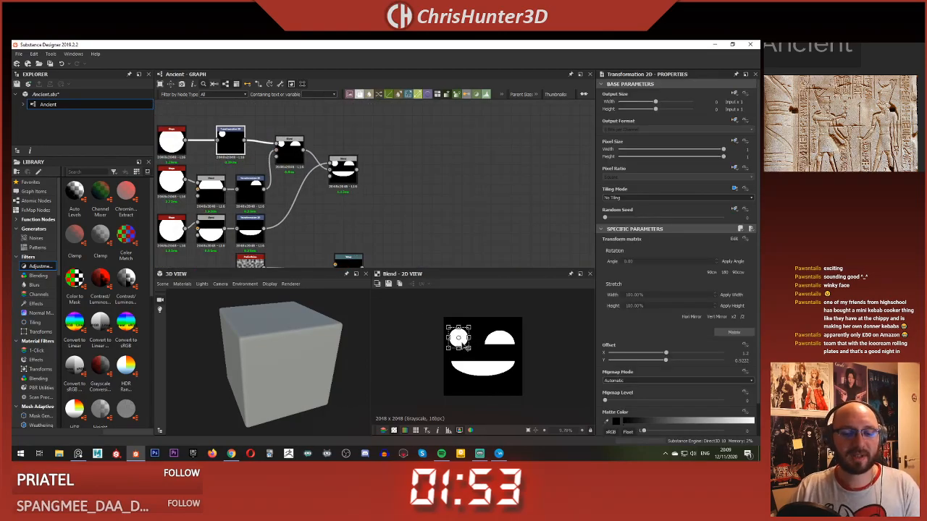
left_click_drag(458, 339, 462, 339)
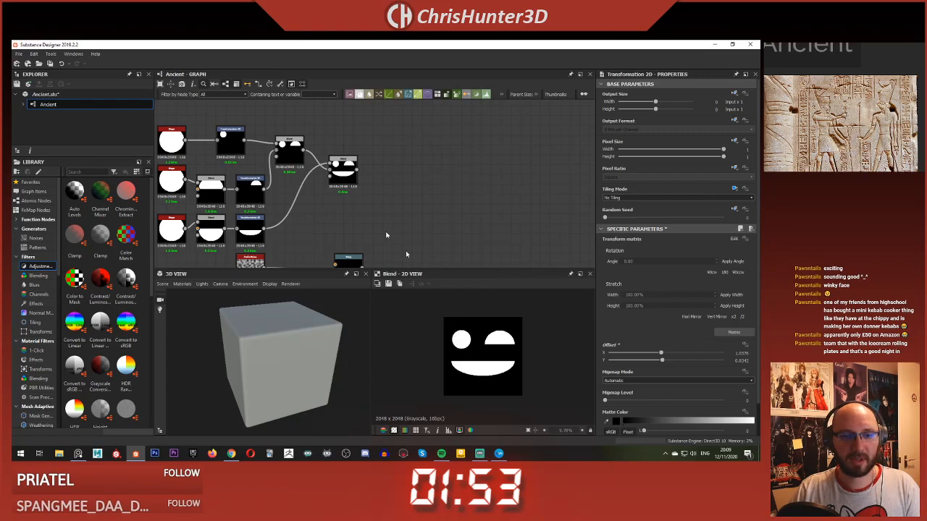
left_click(230, 143)
left_click_drag(470, 348, 470, 347)
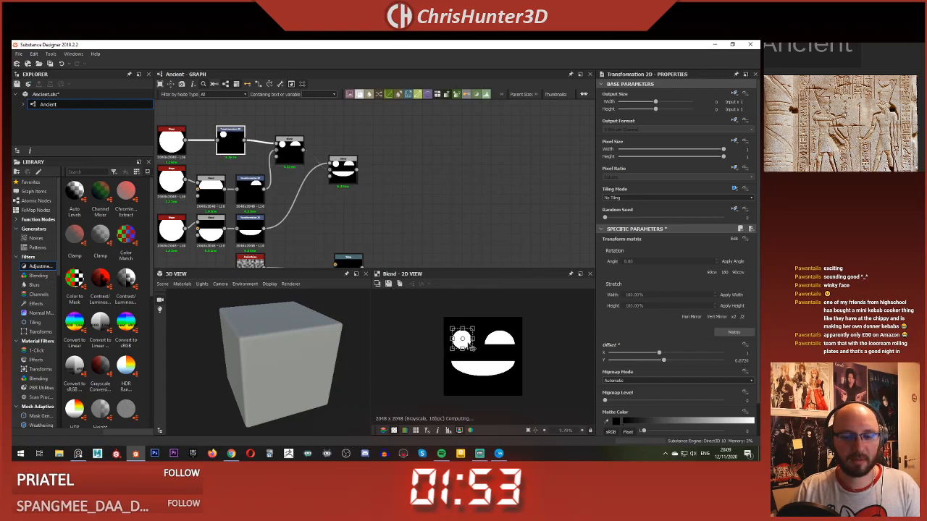
left_click(472, 213)
scroll(456, 231, "down", 5)
scroll(489, 196, "up", 3)
middle_click_drag(408, 235, 422, 212)
scroll(421, 212, "up", 1)
middle_click_drag(472, 197, 380, 203)
scroll(447, 203, "down", 2)
scroll(379, 207, "down", 2)
scroll(359, 198, "up", 3)
scroll(380, 207, "up", 1)
scroll(380, 209, "down", 2)
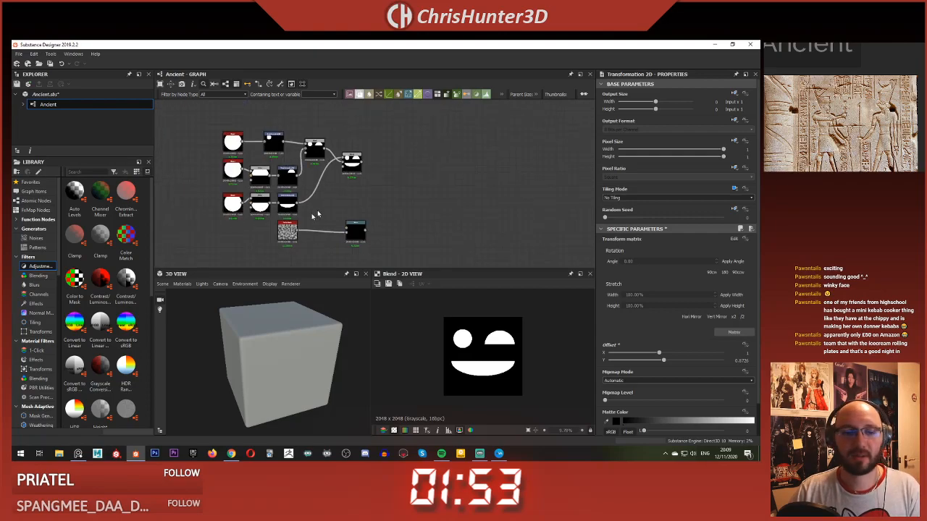
Step: Reposition the Perlin Noise and Warp nodes, feed the combined face Blend into the Warp's input and preview the Warp
left_click_drag(287, 236, 407, 189)
left_click_drag(362, 163, 397, 179)
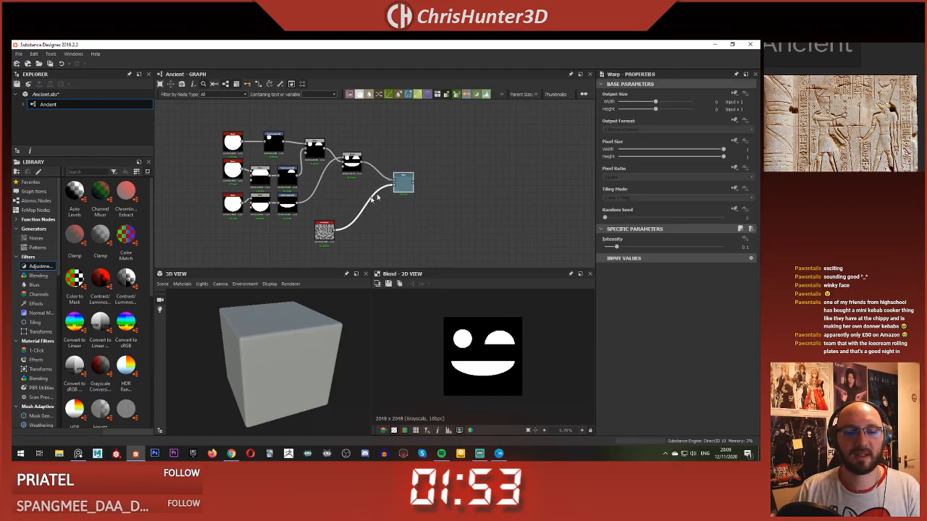
double_click(403, 182)
scroll(464, 331, "up", 3)
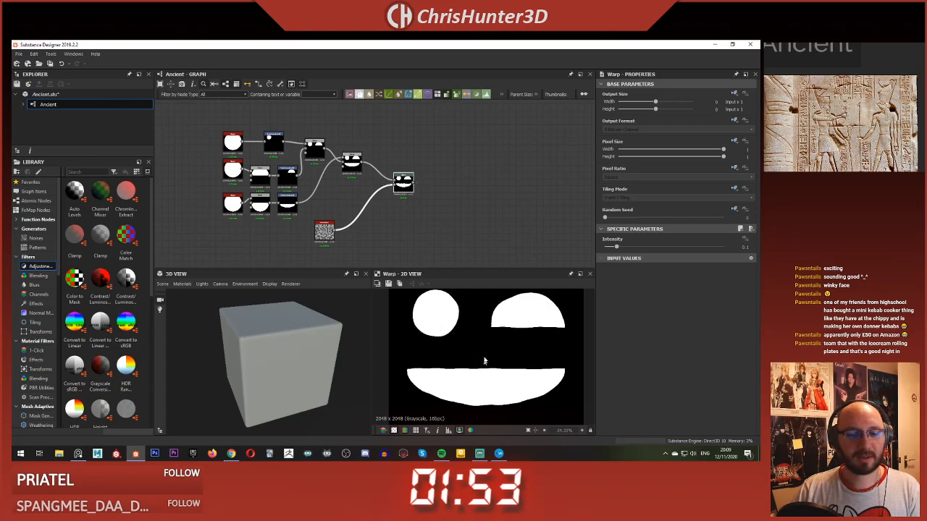
scroll(488, 345, "down", 2)
middle_click_drag(425, 219, 396, 215)
scroll(477, 338, "up", 2)
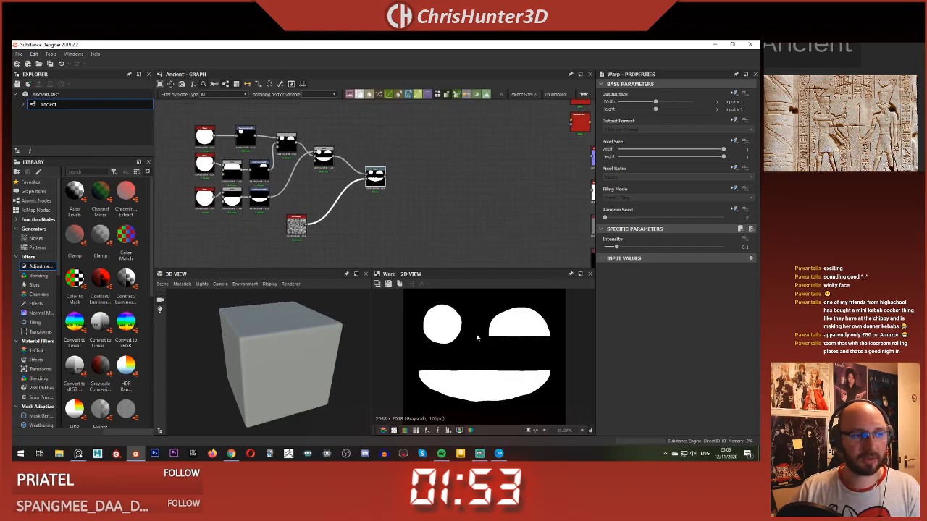
Step: Move the Warp node next to the combined face Blend and place the Perlin Noise directly beneath that Blend
scroll(480, 340, "down", 3)
middle_click_drag(387, 200, 408, 214)
left_click_drag(398, 192, 377, 185)
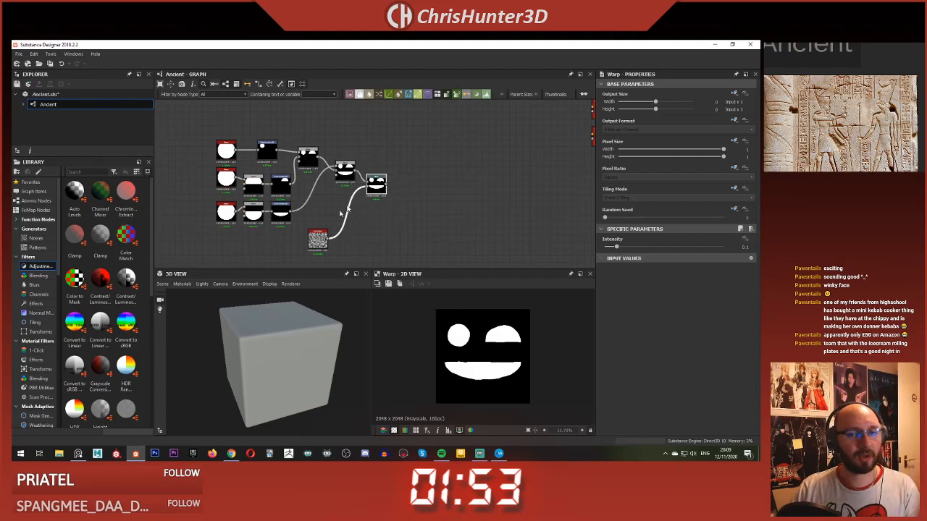
left_click_drag(317, 241, 341, 203)
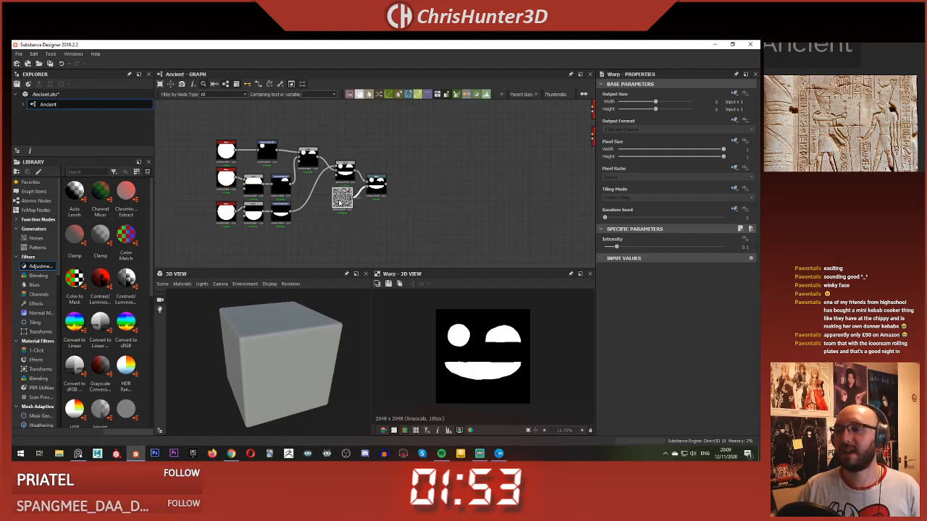
scroll(324, 168, "up", 3)
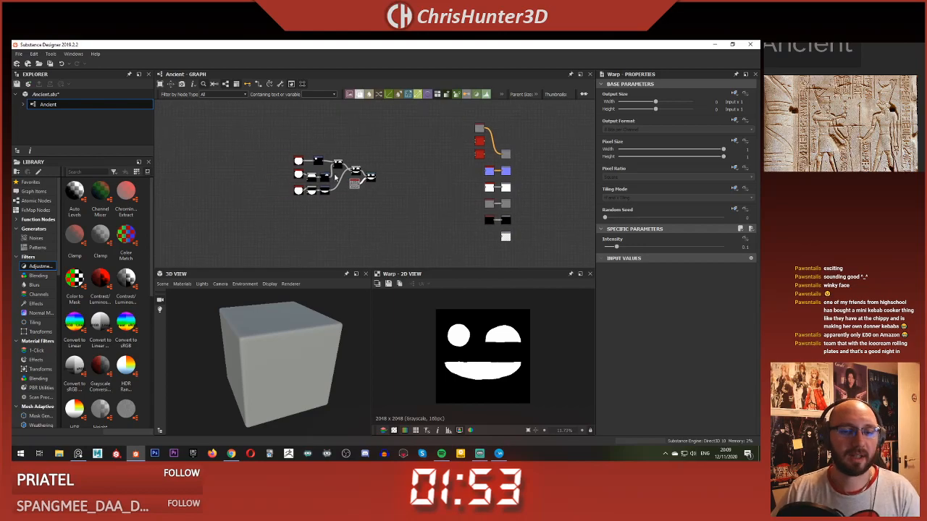
Step: Tidy the face graph by aligning the shape, Transformation 2D, Blend and Warp nodes into evenly spaced columns
left_click_drag(324, 168, 304, 168)
left_click_drag(394, 178, 394, 189)
left_click_drag(430, 161, 485, 230)
left_click_drag(447, 205, 470, 240)
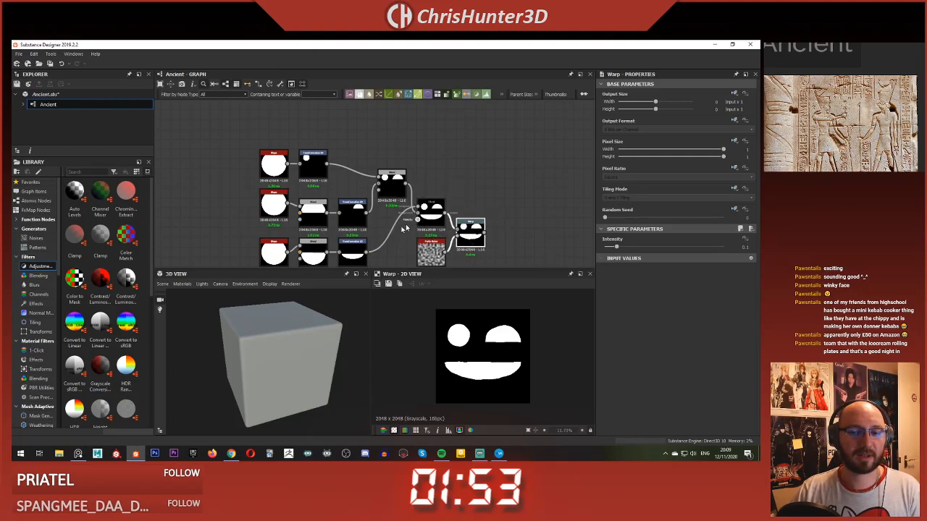
scroll(469, 240, "down", 3)
middle_click_drag(469, 241, 487, 194)
scroll(333, 210, "down", 1)
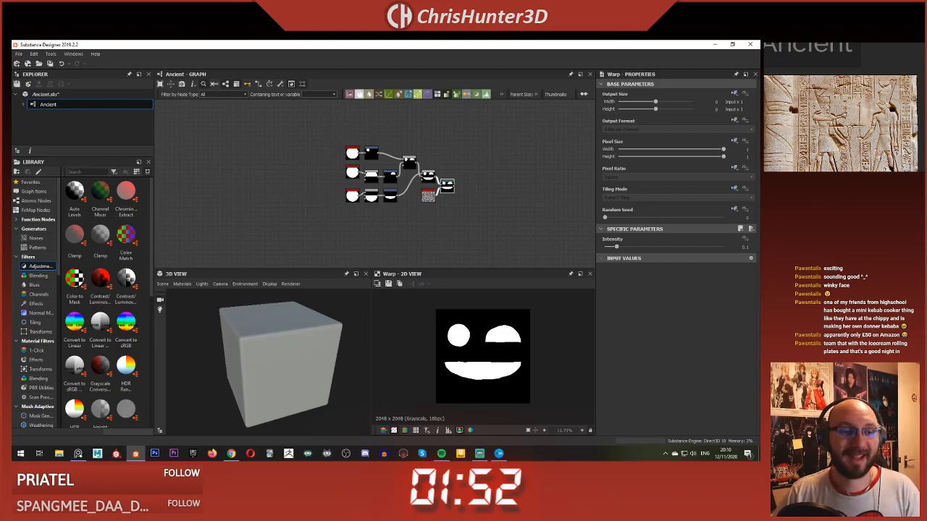
scroll(446, 183, "down", 3)
left_click_drag(447, 182, 295, 174)
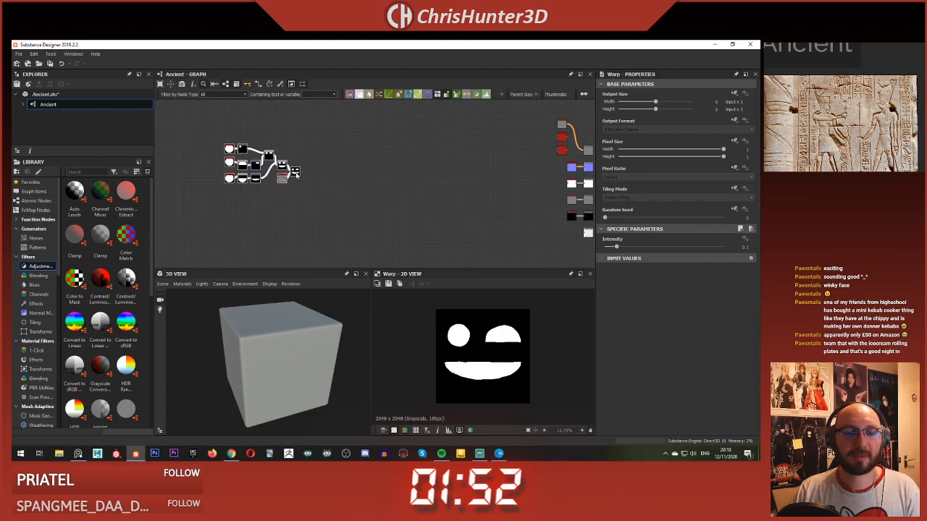
scroll(295, 174, "up", 3)
scroll(337, 194, "down", 2)
scroll(337, 194, "up", 4)
scroll(375, 212, "up", 3)
middle_click_drag(420, 219, 406, 223)
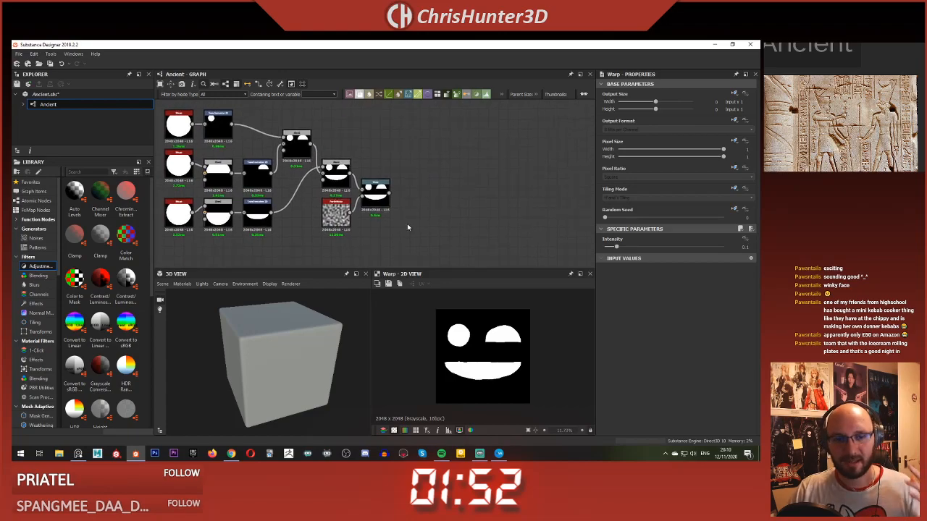
scroll(403, 232, "down", 4)
middle_click_drag(398, 231, 381, 181)
scroll(396, 223, "up", 3)
scroll(386, 212, "down", 1)
middle_click_drag(379, 217, 372, 239)
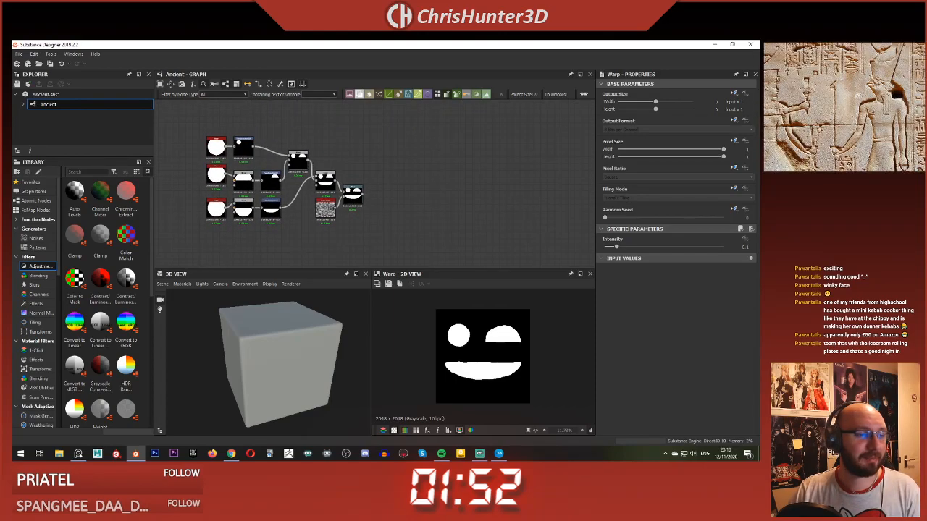
Step: Examine the carved figures and glyph edges in the Egyptian relief reference photo up close
middle_click_drag(858, 95, 782, 98)
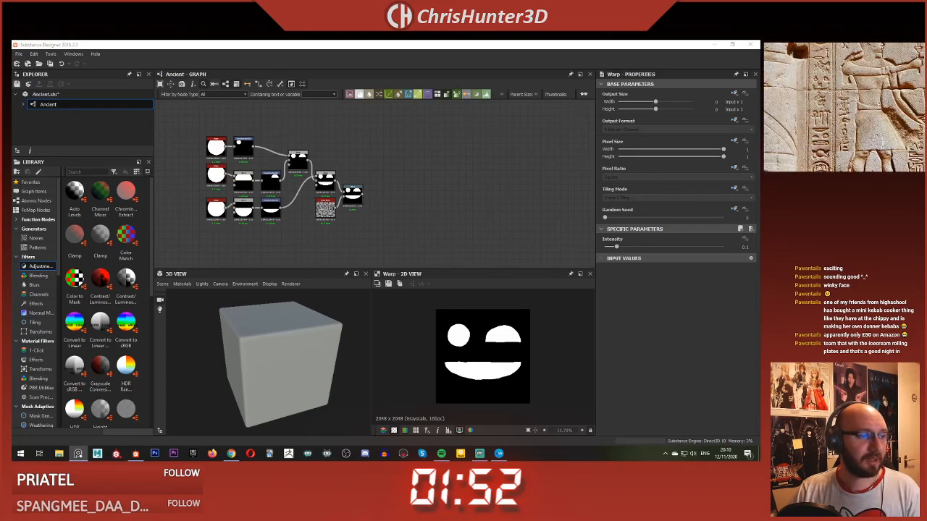
scroll(844, 107, "up", 3)
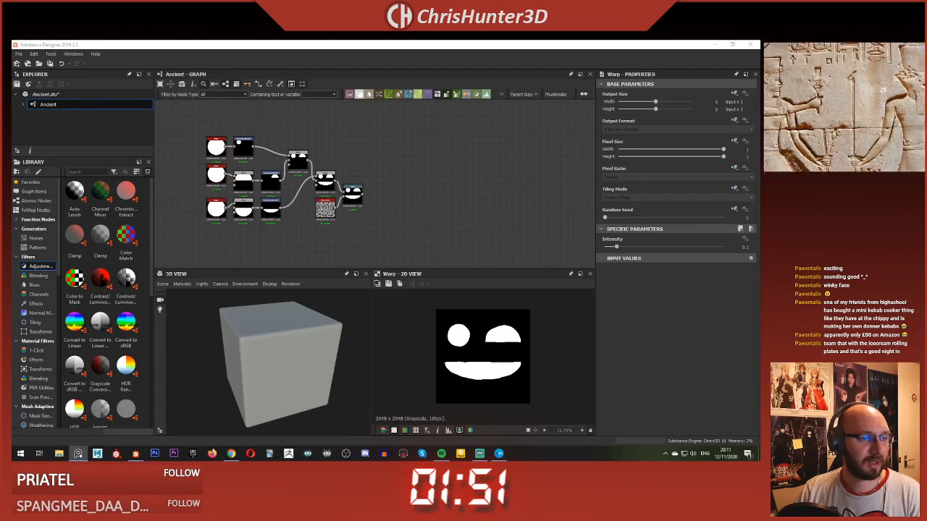
scroll(326, 192, "down", 3)
left_click(349, 153)
Step: Add a Clouds 2 node in the empty area below the face graph and set its random seed to 1
middle_click_drag(387, 152, 341, 196)
scroll(266, 178, "up", 3)
scroll(266, 177, "down", 3)
middle_click_drag(266, 177, 376, 207)
scroll(331, 190, "up", 2)
scroll(383, 207, "down", 2)
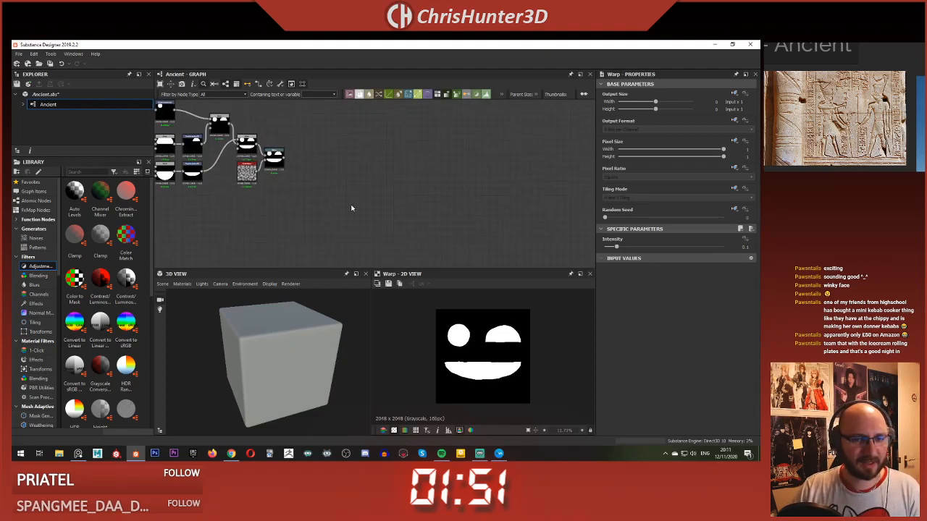
key("space")
type("cloud")
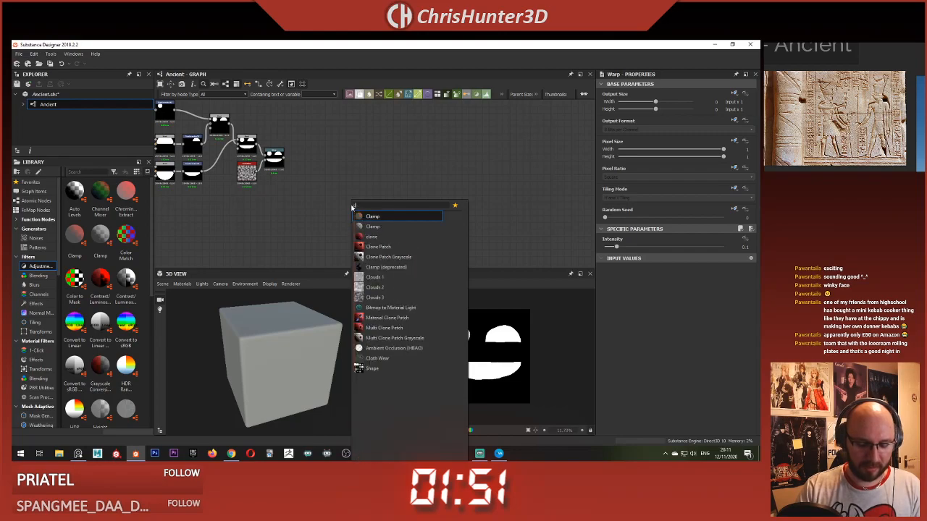
key("Down")
key("Return")
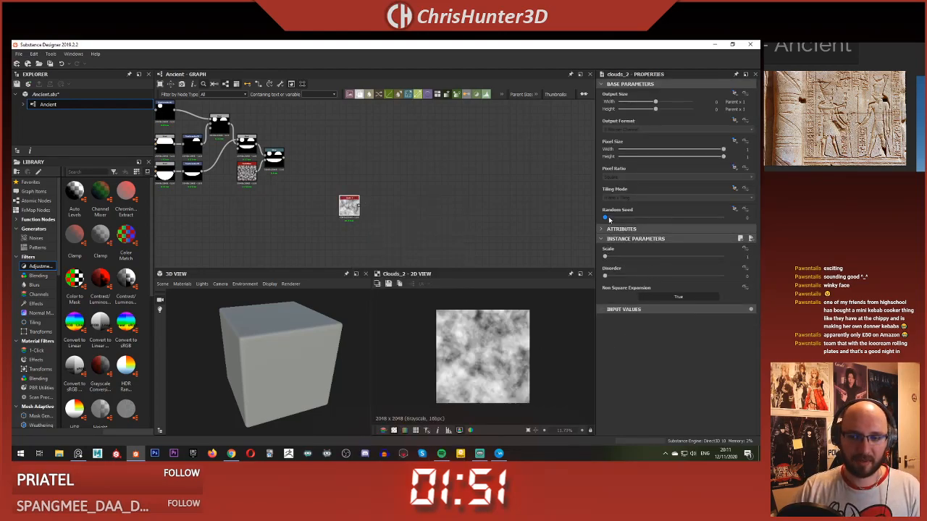
left_click_drag(605, 218, 616, 218)
left_click_drag(349, 208, 302, 219)
Step: Add a Blur HQ Grayscale after Clouds 2, with its intensity at 0 and its quality at 1
key("space")
type("blur")
key("Down")
key("Down")
key("Return")
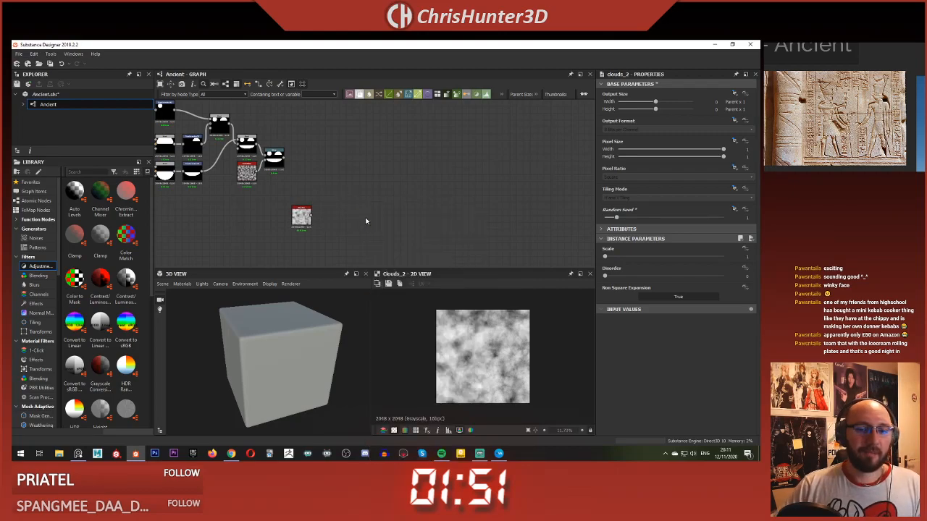
left_click_drag(367, 229, 328, 213)
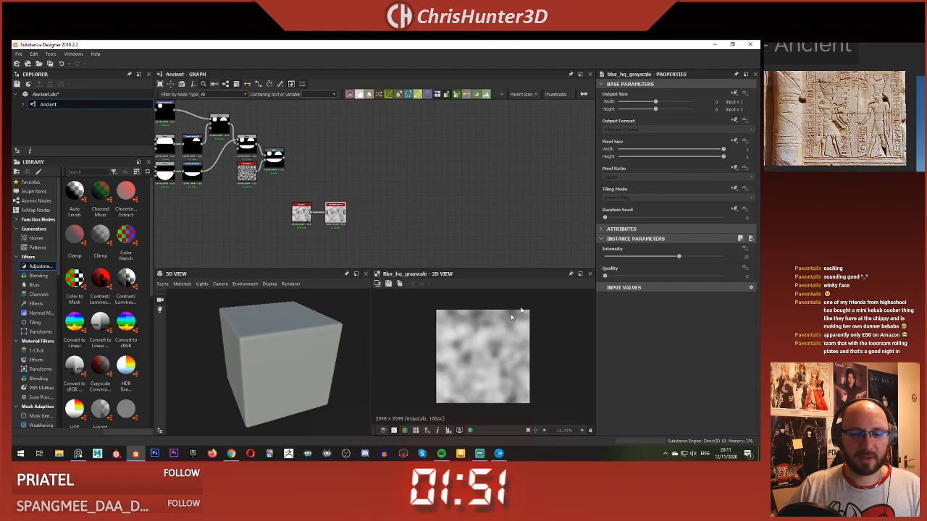
left_click_drag(650, 250, 723, 276)
Step: Feed the Blur HQ Grayscale output into the Normal node, the white ambient occlusion node and the height output
scroll(438, 213, "down", 5)
middle_click_drag(495, 214, 261, 186)
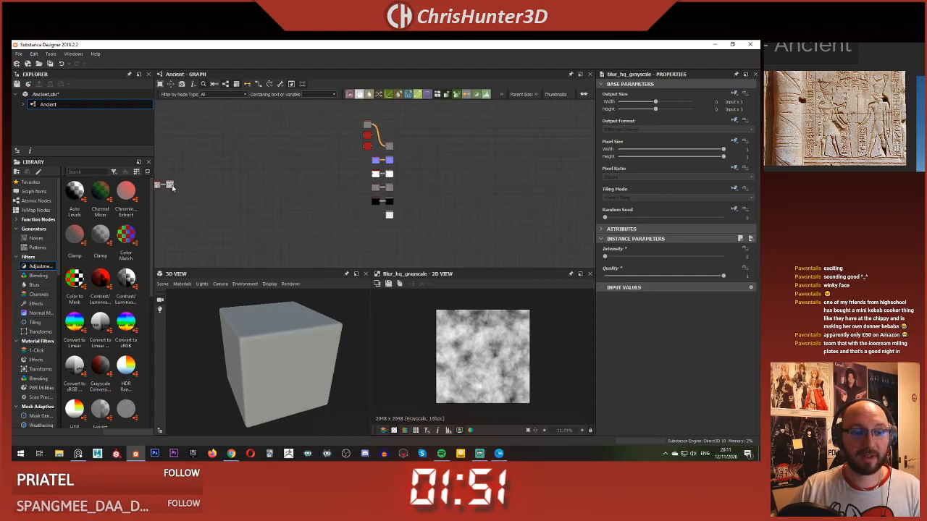
left_click_drag(174, 186, 374, 160)
left_click_drag(174, 187, 375, 174)
left_click_drag(174, 188, 389, 216)
middle_click_drag(263, 219, 340, 222)
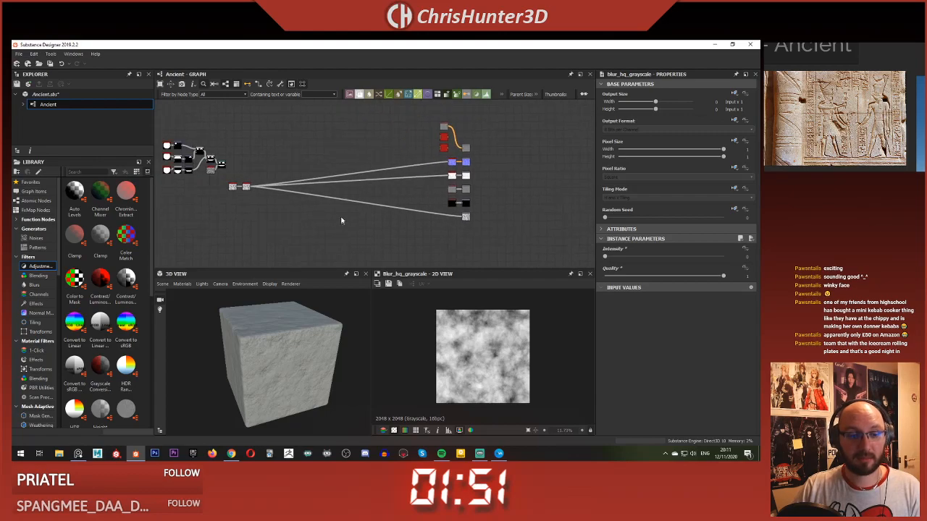
Step: Inspect the stone surface on the cube and set the Blur HQ Grayscale intensity to about 3.2
left_click_drag(312, 366, 255, 323)
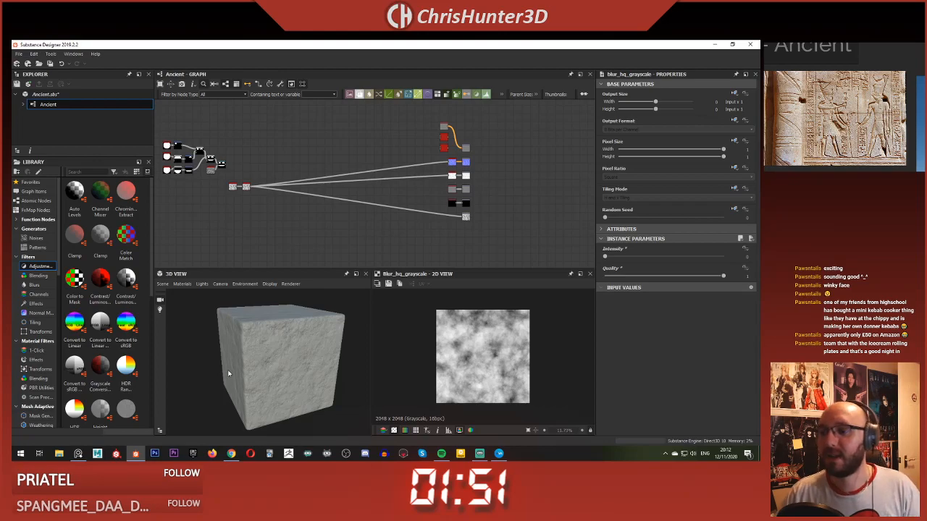
mouse_move(297, 352)
left_mouse_down()
mouse_move(259, 304)
mouse_move(289, 349)
left_mouse_up()
scroll(289, 345, "down", 10)
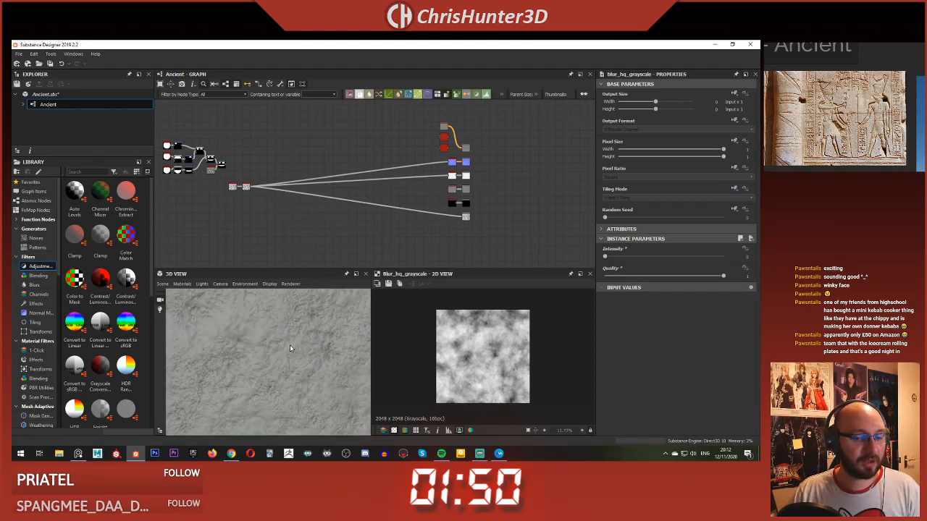
scroll(247, 201, "up", 8)
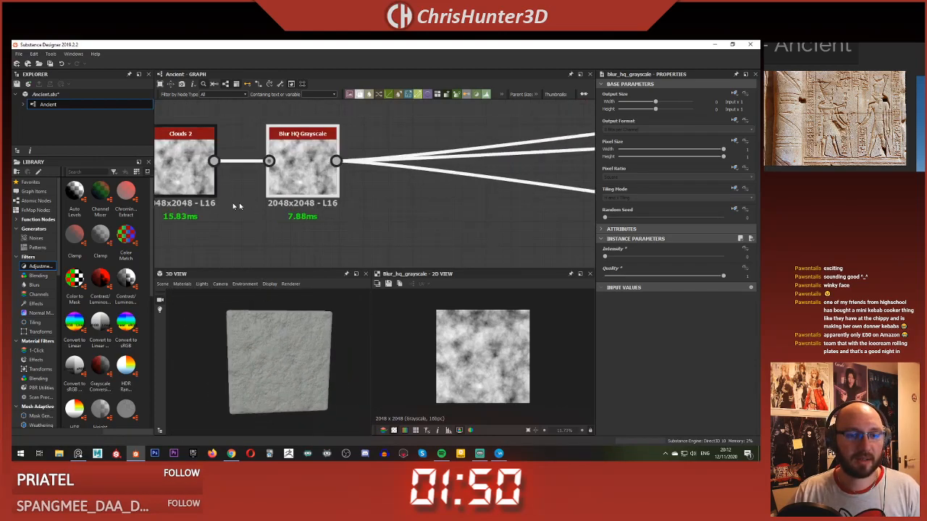
left_click(184, 178)
left_click(305, 183)
left_click_drag(606, 257, 628, 259)
mouse_move(272, 336)
left_mouse_down()
mouse_move(296, 360)
mouse_move(292, 321)
mouse_move(297, 365)
mouse_move(286, 340)
left_mouse_up()
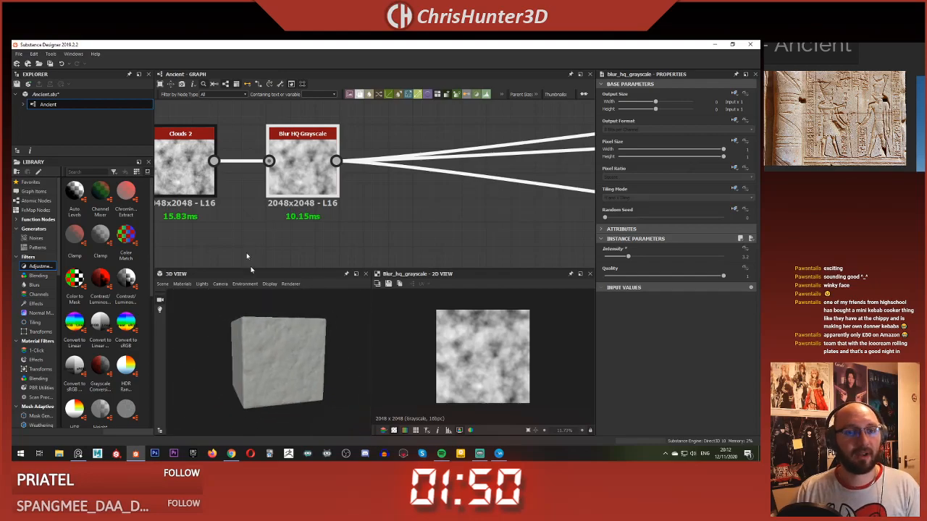
Step: Try other Scale values on the Clouds 2 node and return it to 1
scroll(276, 218, "up", 3)
scroll(247, 197, "up", 1)
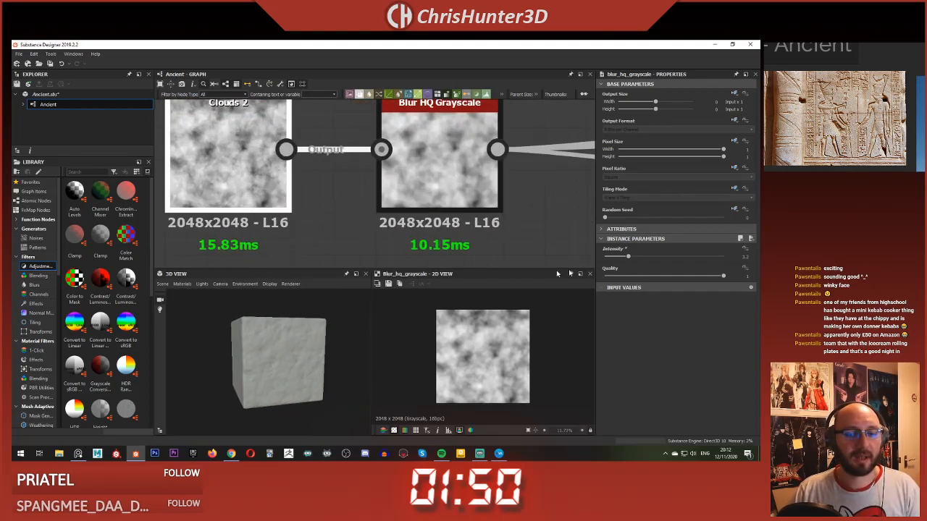
left_click(248, 198)
left_click_drag(622, 257, 602, 258)
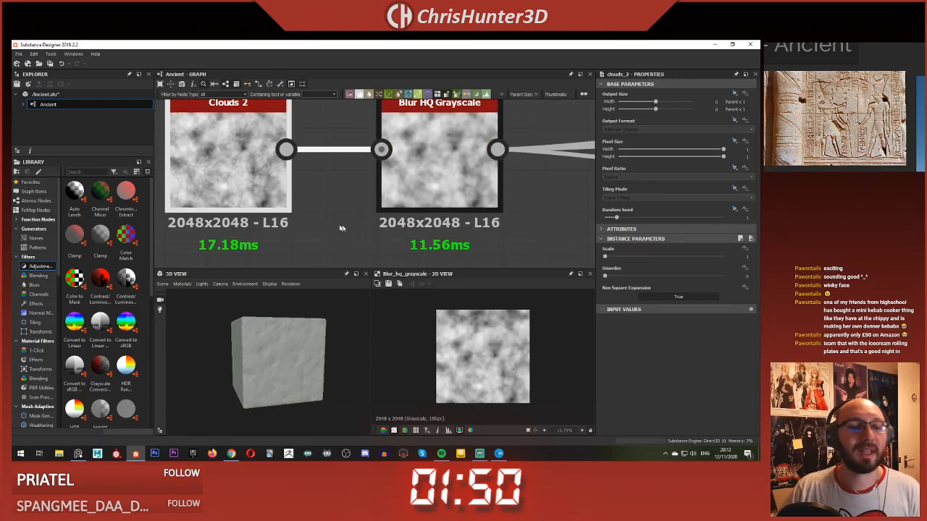
Step: Add a Perlin Noise node directly below Clouds 2 and set its scale to about 8
scroll(345, 228, "down", 3)
scroll(321, 239, "up", 3)
scroll(288, 209, "down", 3)
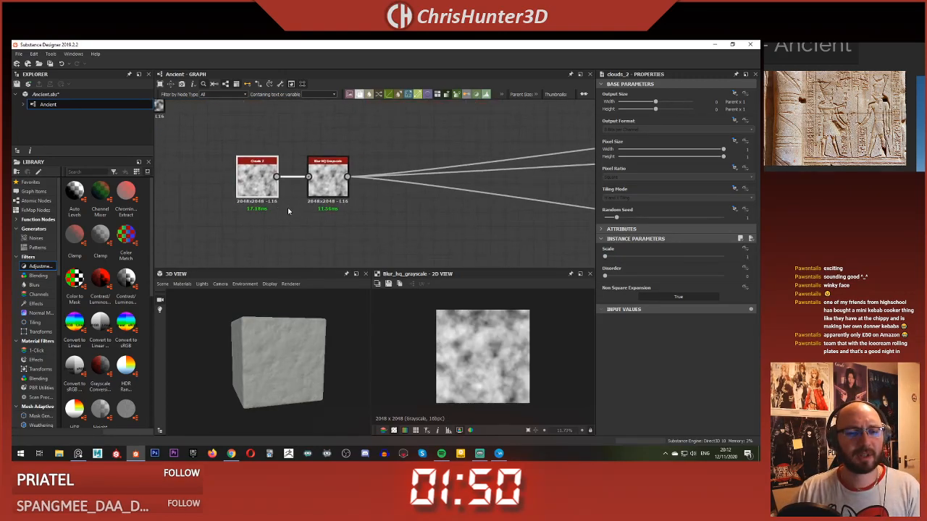
right_click(295, 216)
key("Escape")
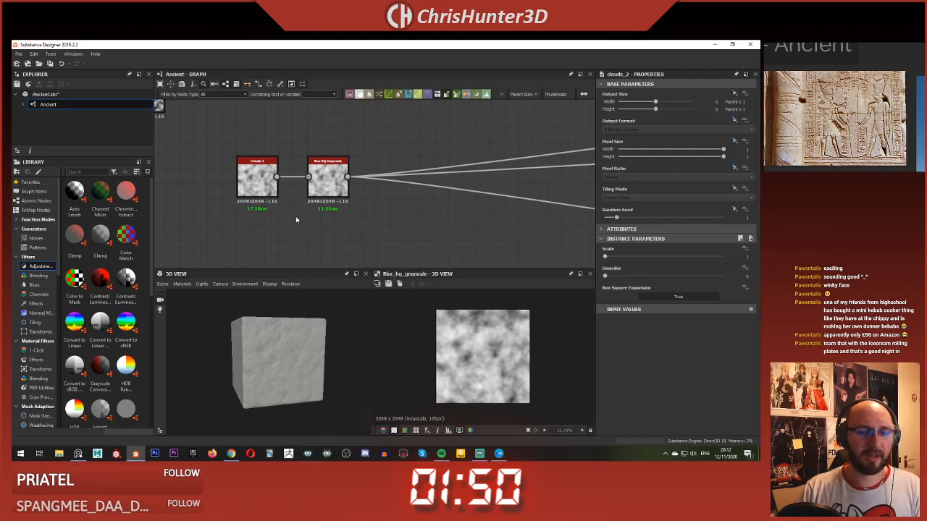
left_click_drag(293, 229, 251, 245)
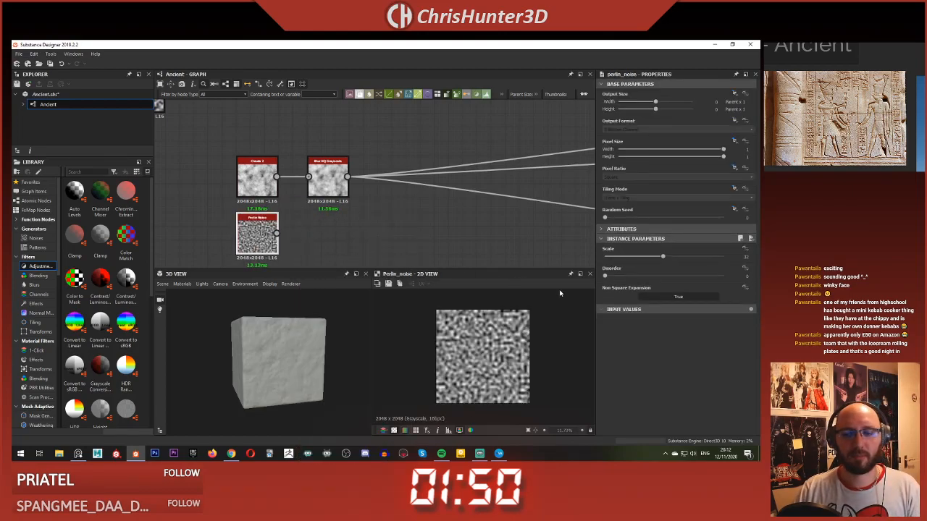
left_click_drag(634, 260, 619, 257)
Step: Try driving the material outputs from the new Perlin Noise instead of the Blur HQ Grayscale, and undo the rewiring
left_click_drag(349, 175, 276, 232, "shift")
left_click_drag(294, 374, 265, 340)
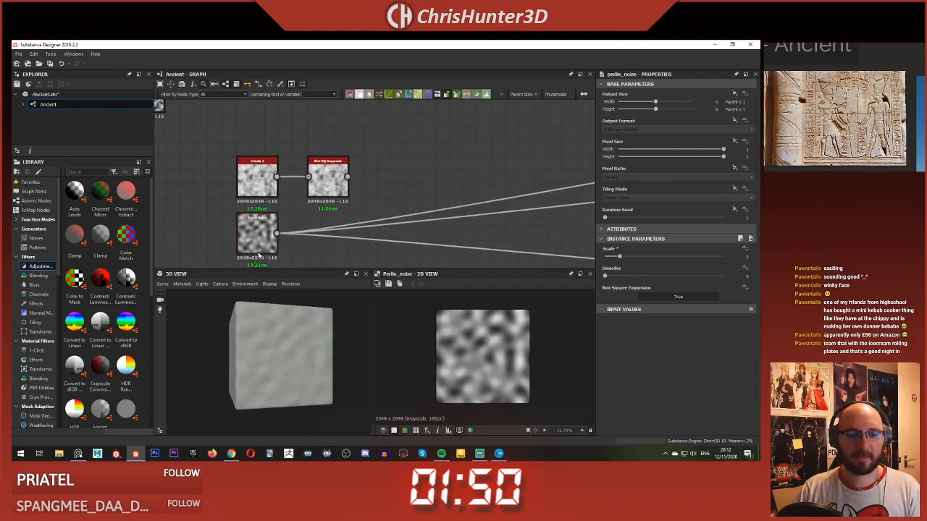
key("ctrl+z")
key("space")
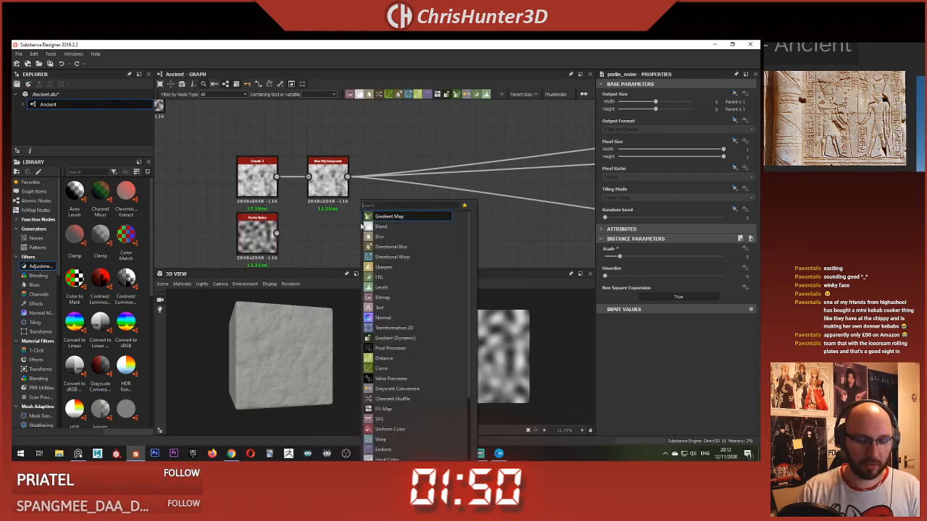
left_click(333, 248)
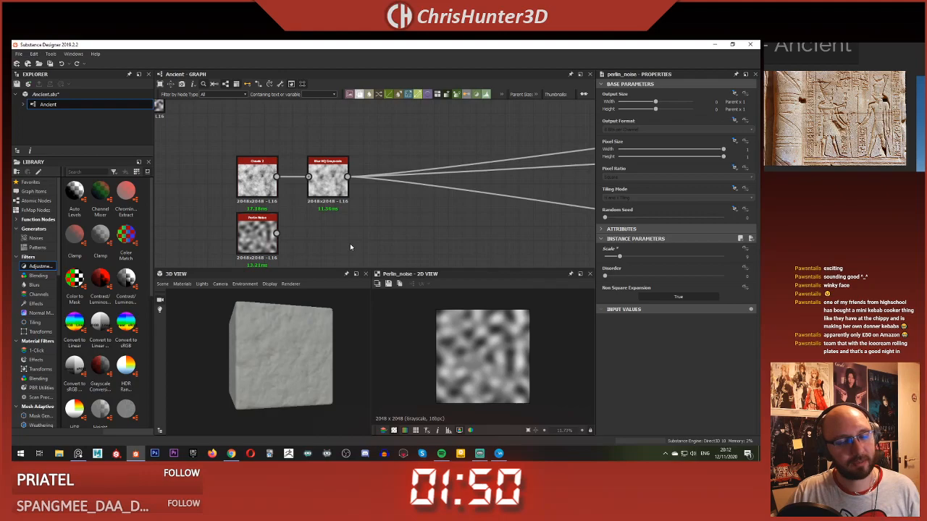
Step: Open the default material's settings for the 3D preview at the Height Scale value and examine the cube's surface up close
left_click_drag(311, 333, 279, 374)
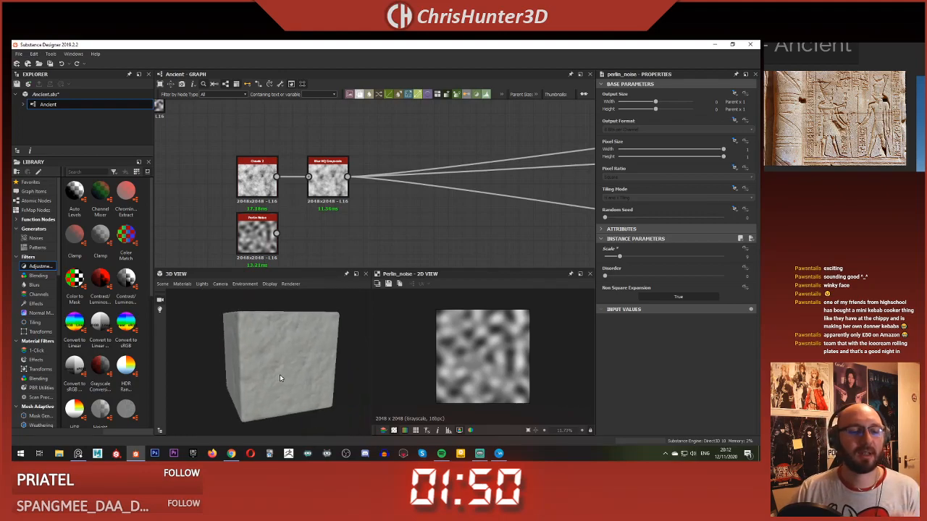
left_click_drag(205, 302, 284, 340)
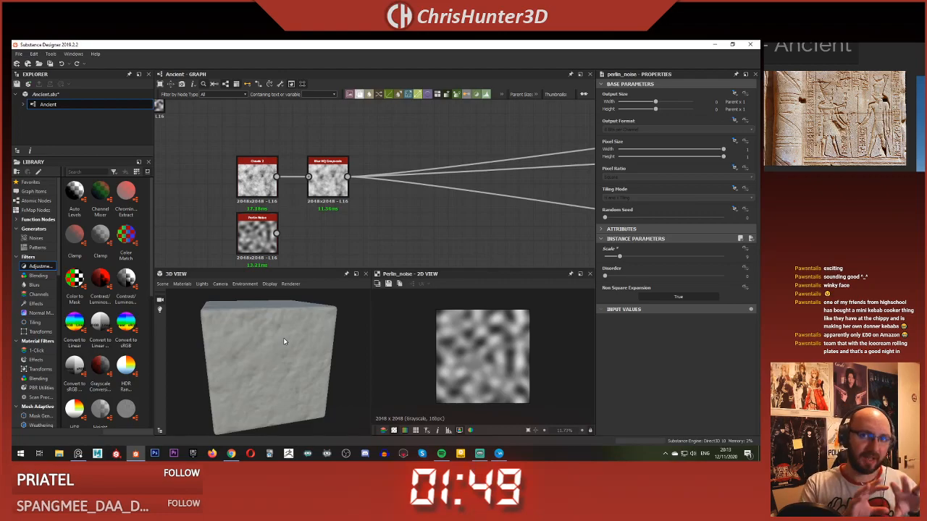
scroll(281, 338, "up", 2)
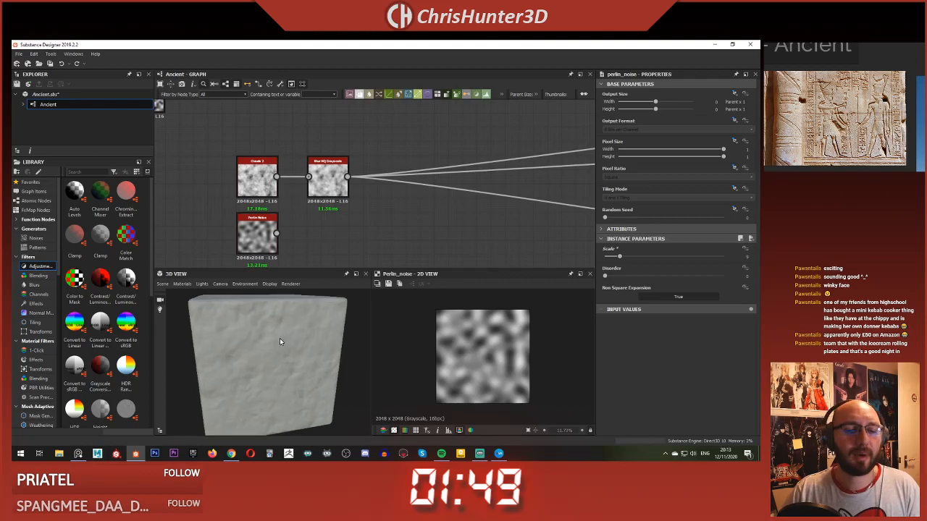
left_click(182, 284)
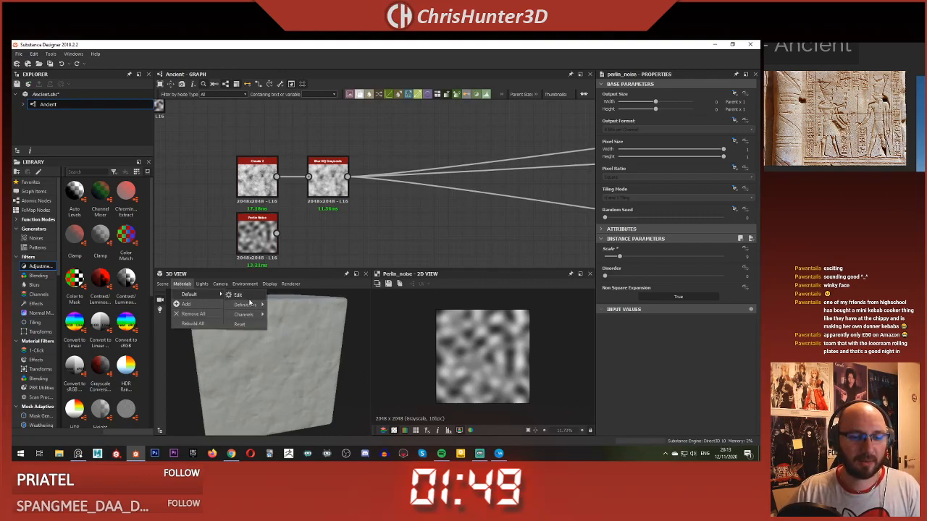
left_click(237, 295)
left_click(746, 160)
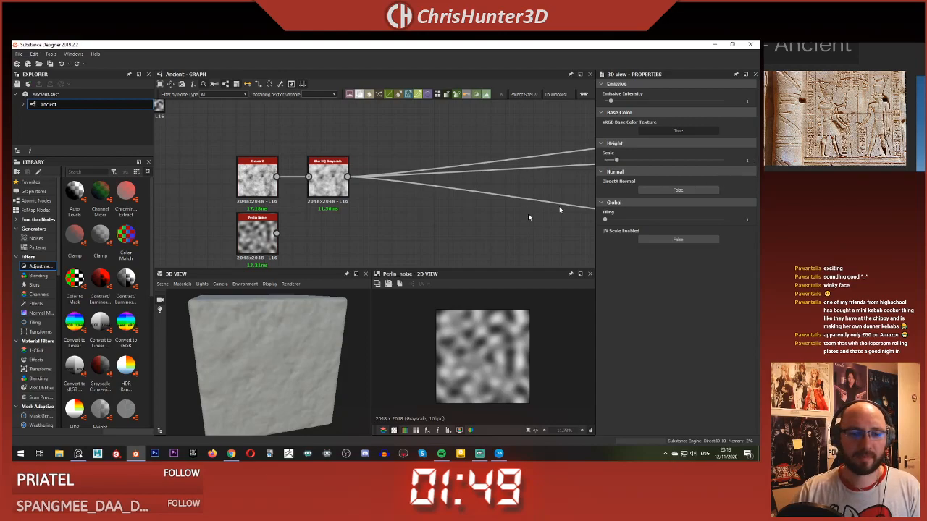
left_click_drag(303, 303, 272, 338)
scroll(355, 240, "down", 5)
scroll(249, 326, "up", 5)
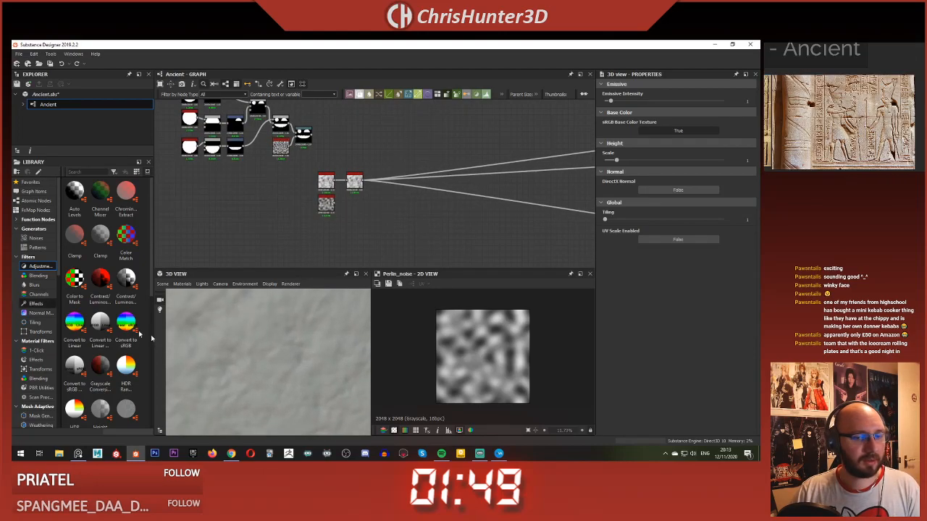
Step: Set the Blur HQ Grayscale node's Intensity to 0 and inspect the stone surface on the cube
scroll(250, 360, "down", 5)
scroll(357, 191, "up", 3)
scroll(356, 191, "up", 2)
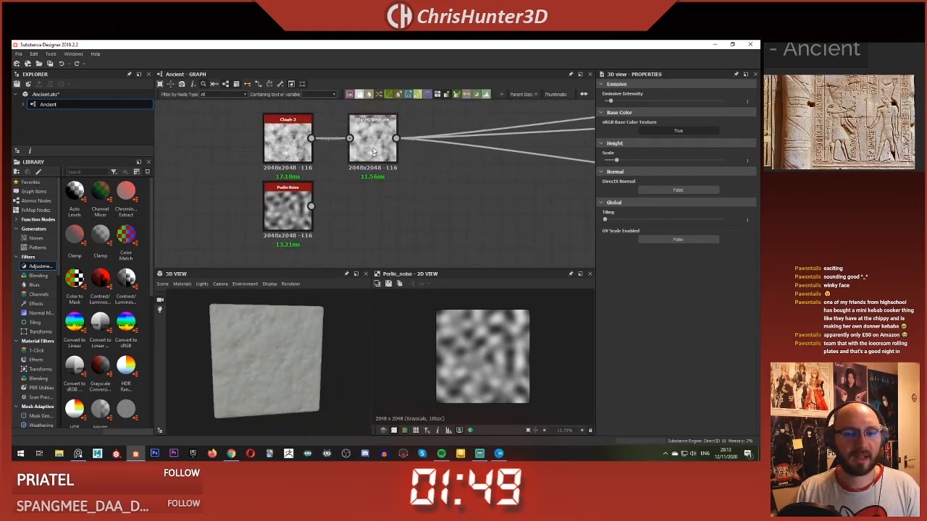
left_click(372, 137)
left_click_drag(621, 257, 614, 258)
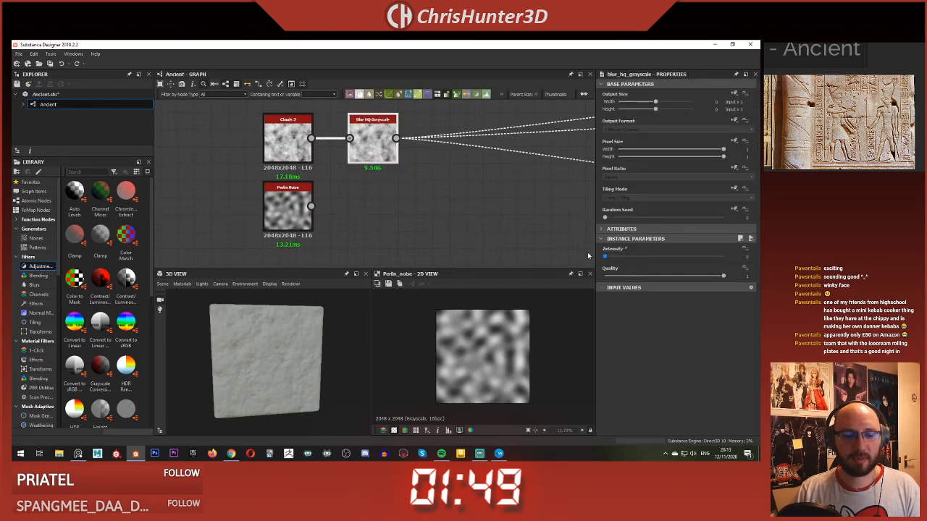
scroll(295, 355, "up", 5)
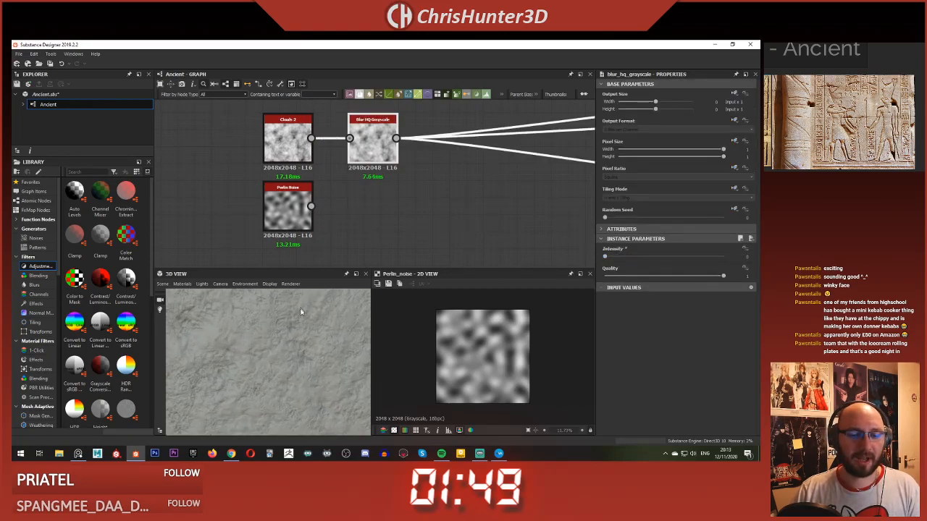
Step: Set the Disorder of the Clouds 2 node to 0.14
left_click(290, 145)
scroll(342, 185, "down", 2)
left_click_drag(608, 277, 620, 276)
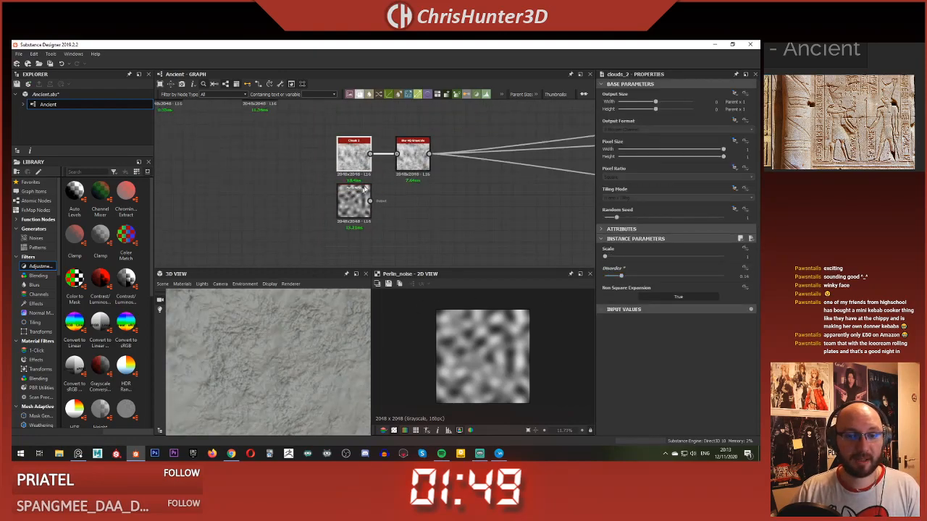
Step: Compare the Blur HQ Grayscale and Clouds 2 outputs up close in the 2D preview
double_click(418, 170)
middle_click_drag(425, 181, 377, 193)
scroll(501, 357, "up", 7)
middle_click_drag(505, 357, 505, 363)
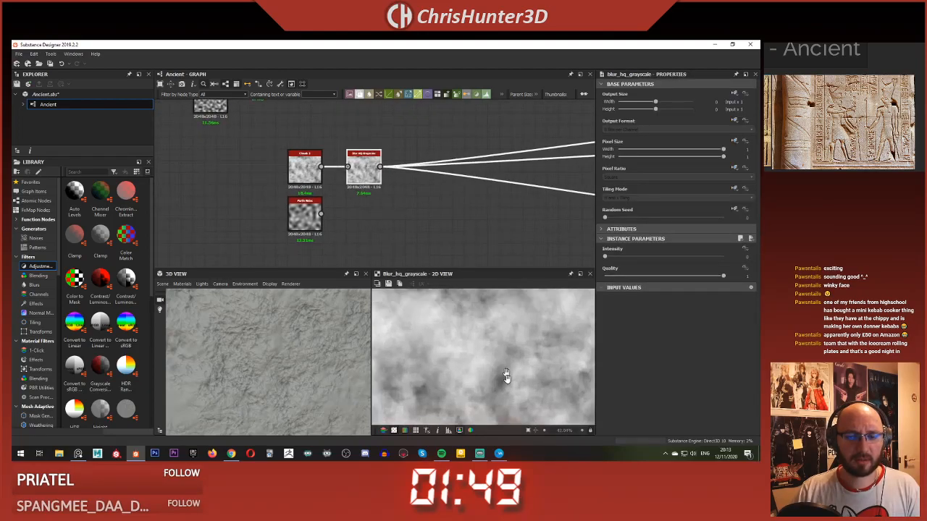
double_click(309, 156)
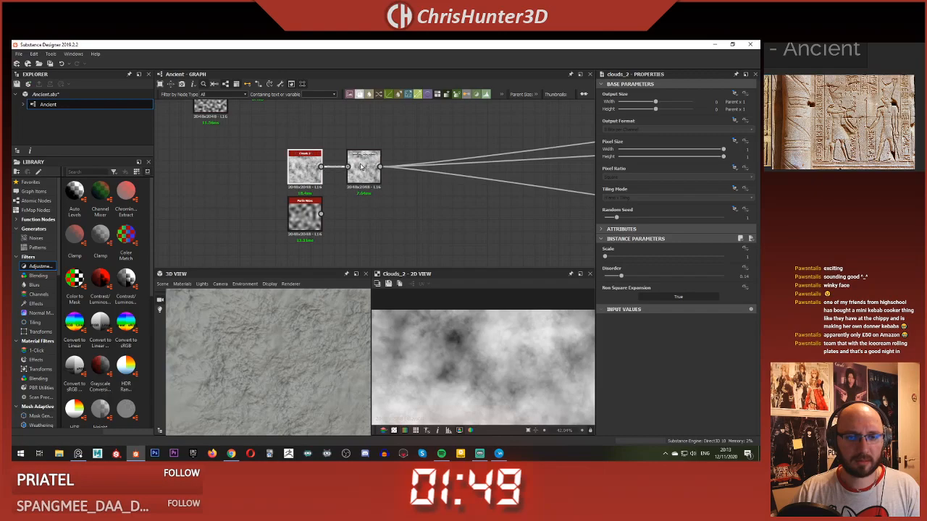
Step: Try a different Scale on the Clouds 2 node and restore it to 1
scroll(457, 199, "down", 5)
middle_click_drag(478, 197, 435, 197)
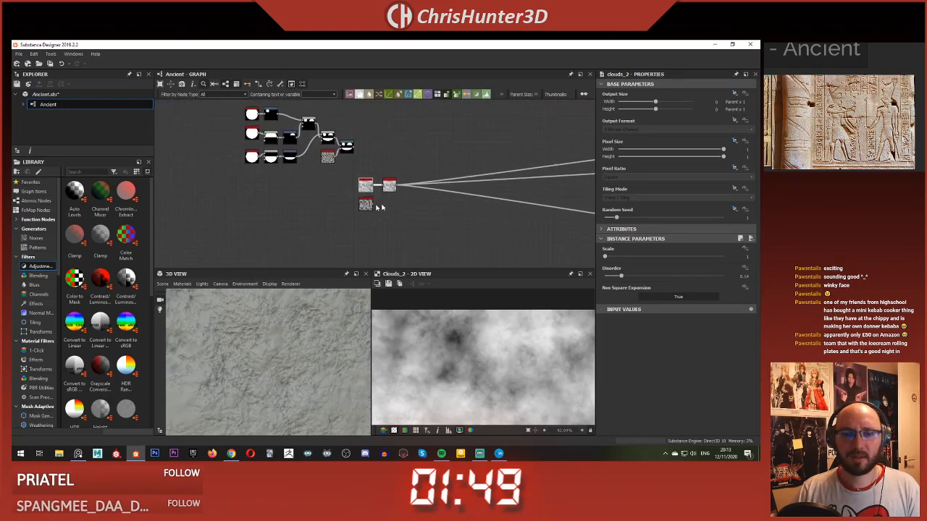
scroll(372, 203, "up", 6)
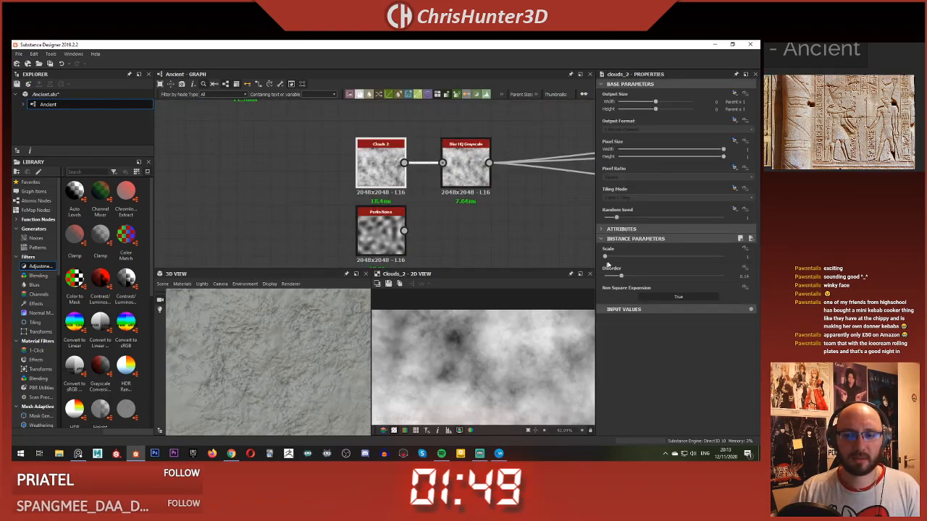
mouse_move(613, 259)
left_mouse_down()
mouse_move(634, 265)
mouse_move(611, 262)
left_mouse_up()
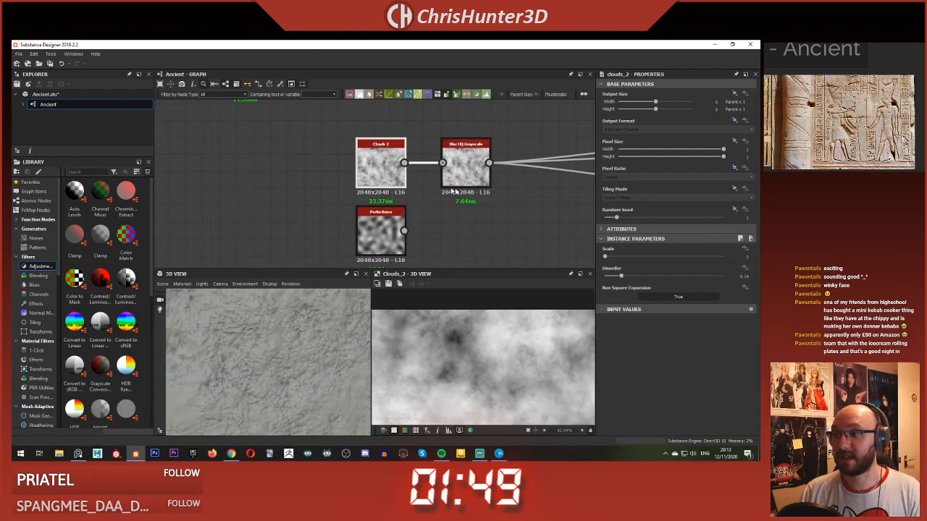
scroll(434, 173, "down", 5)
scroll(312, 177, "up", 6)
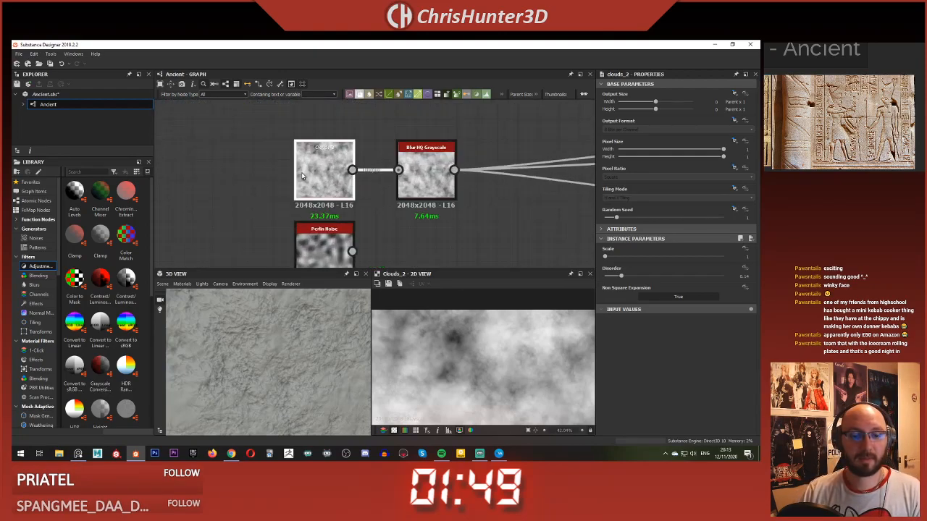
Step: Move the Blur HQ Grayscale node farther from Clouds 2 and Perlin Noise to make room between them
left_click_drag(266, 346, 257, 328)
middle_click_drag(330, 205, 334, 135)
scroll(338, 176, "up", 1)
left_click(337, 184)
middle_click_drag(434, 192, 346, 219)
scroll(346, 219, "down", 2)
left_click_drag(362, 154, 447, 172)
Step: Add a Blend node beside Perlin Noise, connecting Clouds 2 as its foreground and Perlin Noise as its background
key("space")
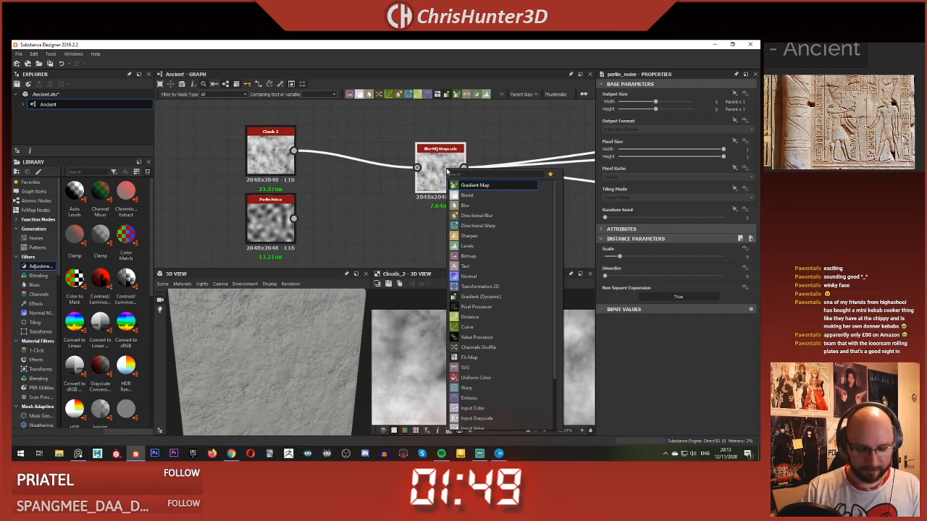
left_click(346, 217)
left_click(346, 217)
key("space")
type("blend")
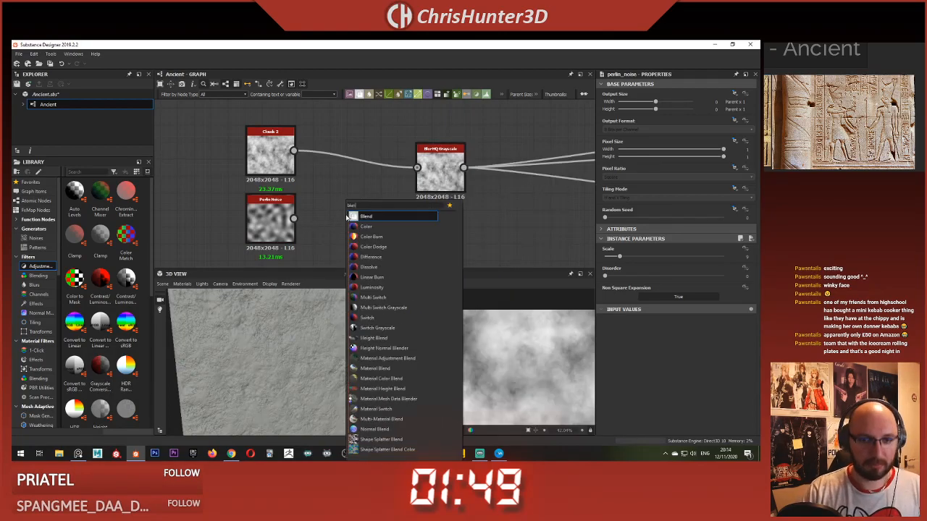
key("Return")
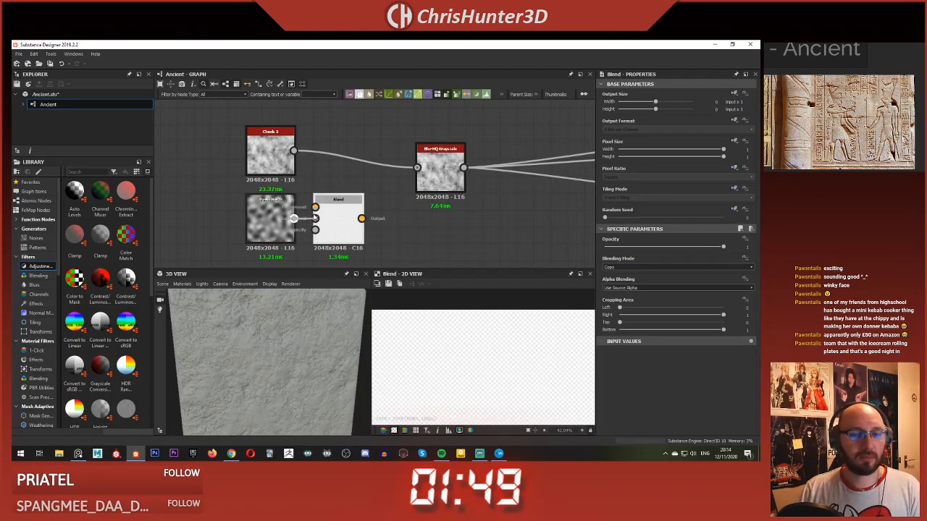
left_click_drag(314, 218, 315, 218)
left_click_drag(293, 151, 315, 207)
Step: Set the Blend node's blending mode to Multiply and lower its Opacity to about 0.32
key("f")
left_click(652, 267)
left_click(659, 290)
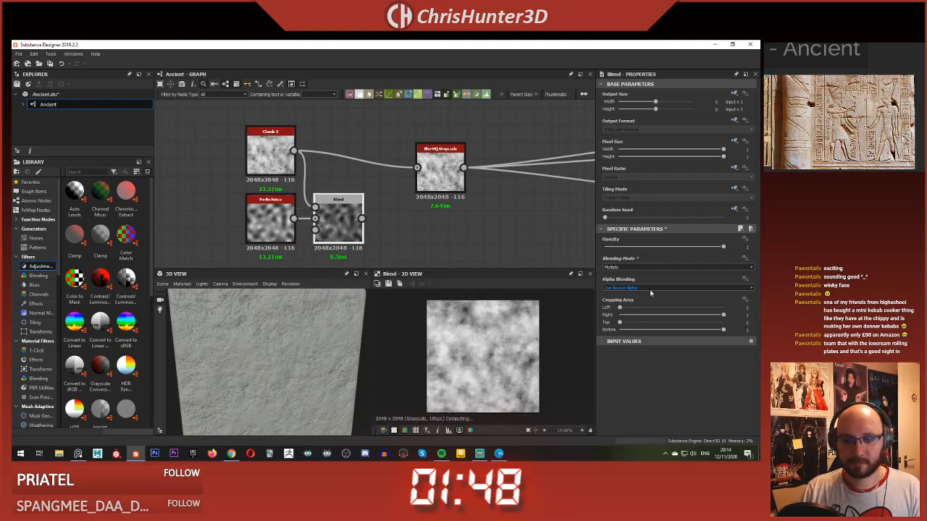
left_click_drag(712, 248, 608, 247)
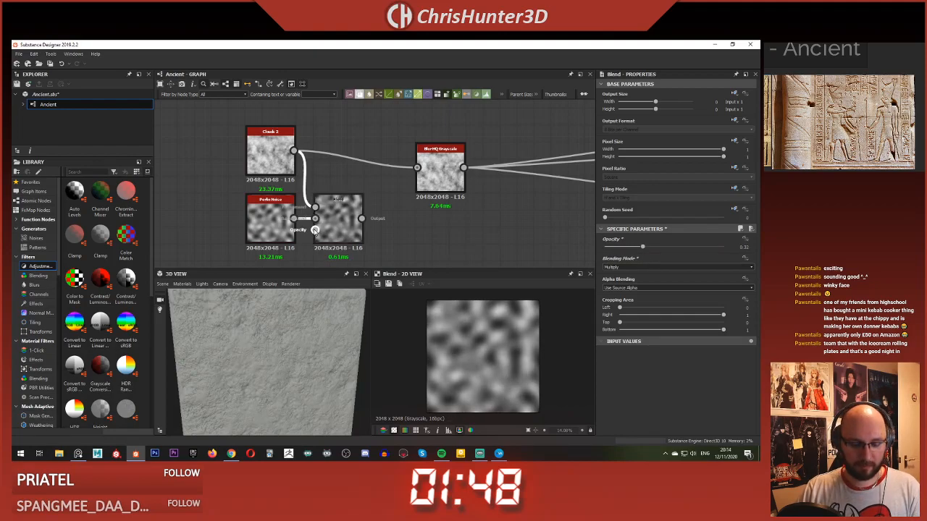
Step: Swap the Blend inputs so Perlin Noise is the foreground over Clouds 2, and set Opacity to about 0.12
left_click_drag(346, 203, 363, 192)
left_click_drag(659, 249, 615, 249)
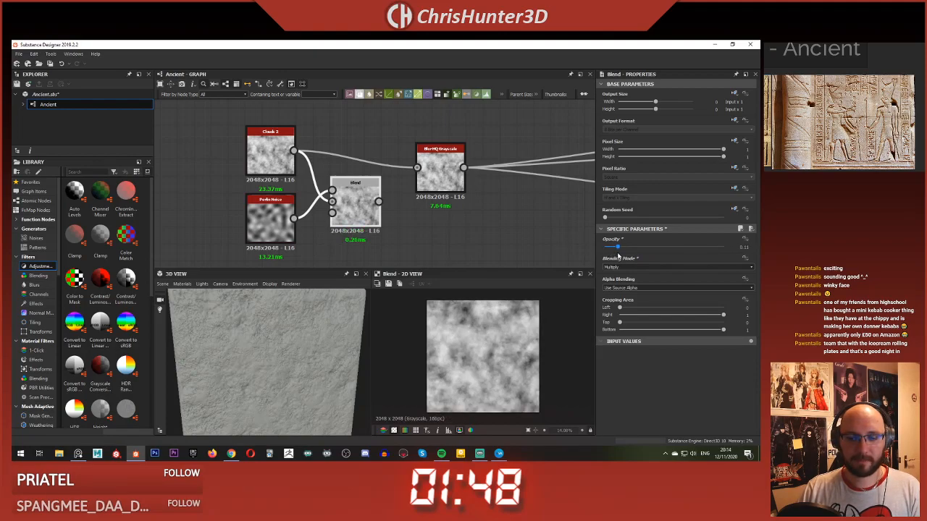
Step: Feed the Blend output into the Blur HQ Grayscale node in place of Clouds 2 and check the cube
left_click(440, 174)
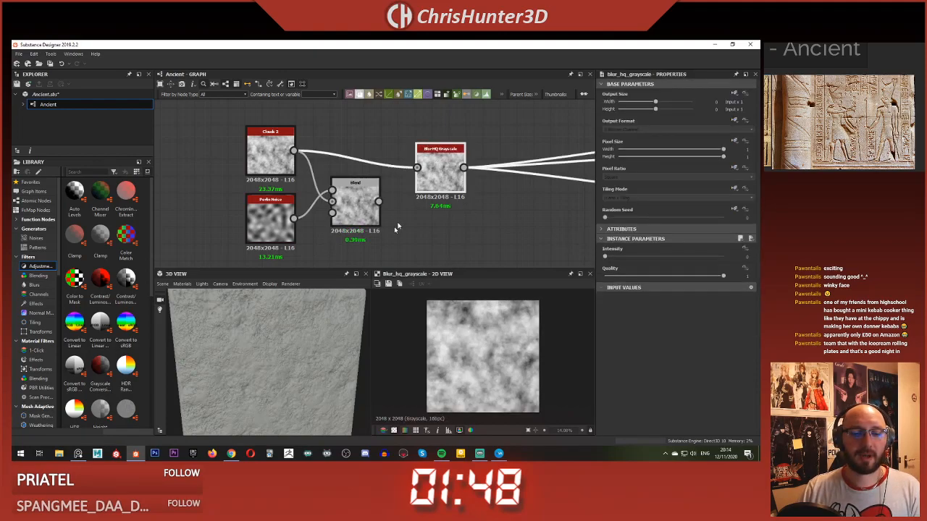
left_click_drag(378, 202, 417, 167)
scroll(298, 353, "down", 5)
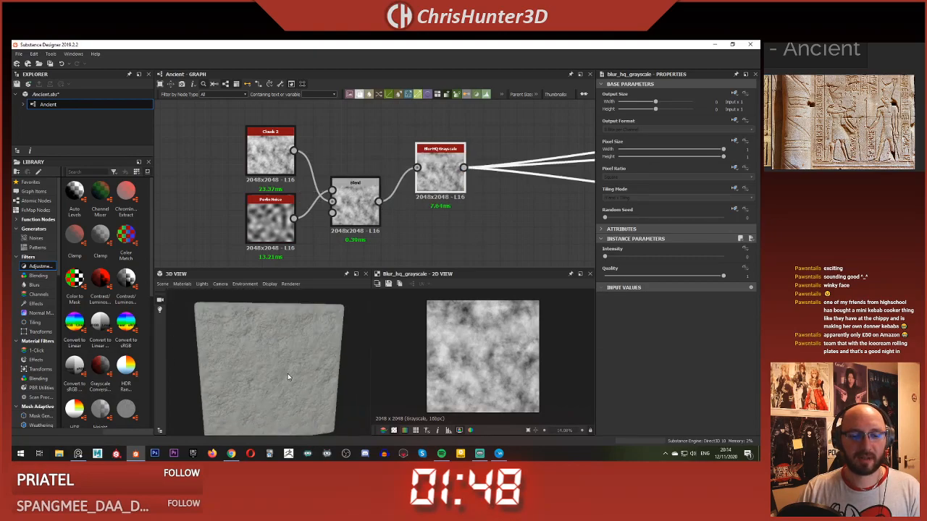
scroll(286, 378, "up", 5)
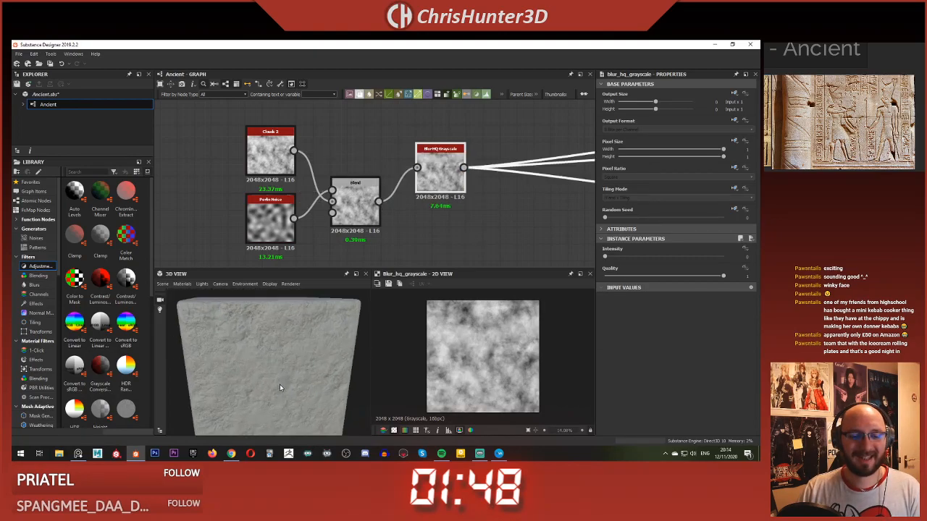
Step: Compare the Blend and blur outputs, and set the Blend node's Opacity to 1
double_click(354, 214)
left_click(439, 170)
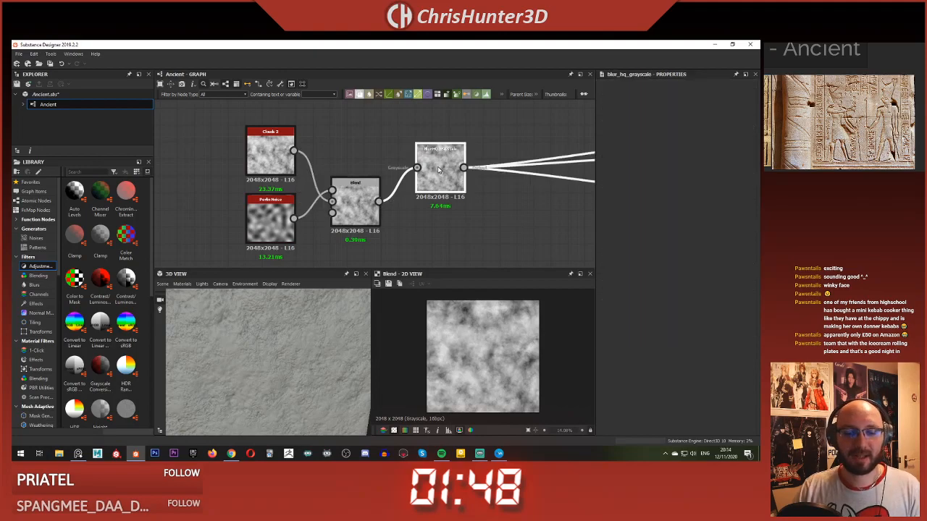
double_click(439, 170)
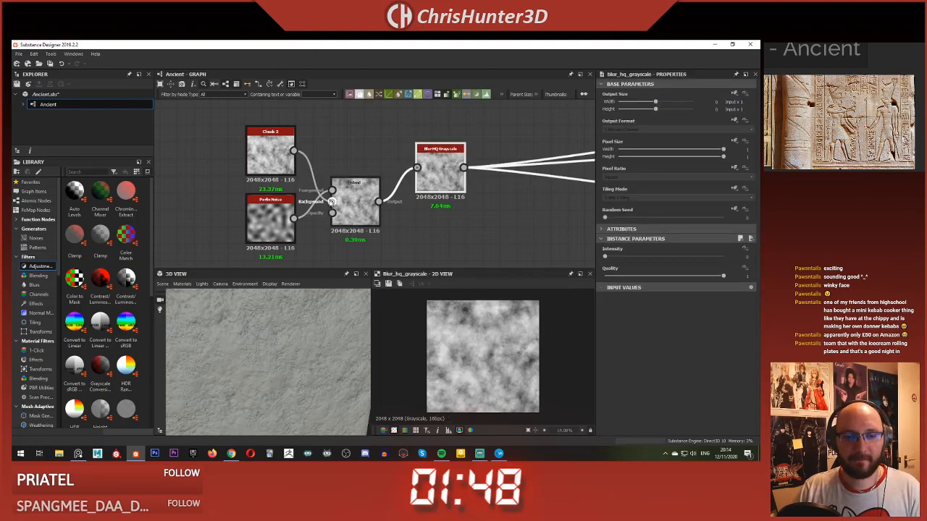
double_click(340, 205)
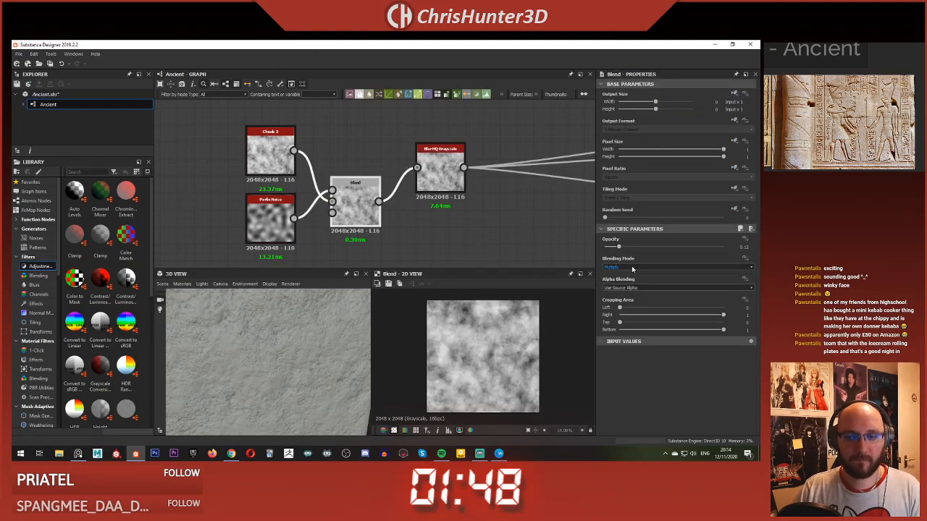
left_click_drag(667, 247, 724, 247)
left_click_drag(343, 350, 265, 348)
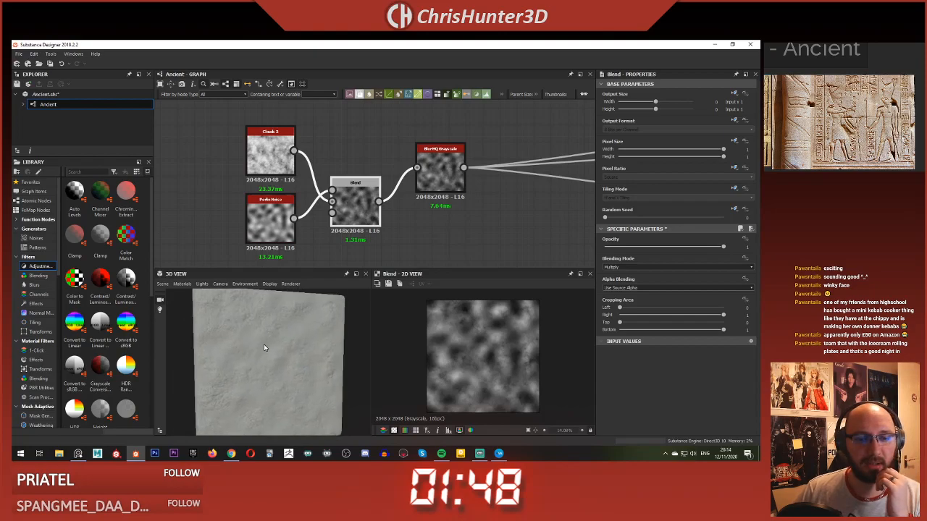
Step: Move Perlin Noise away from the Blend, add a Transformation 2D node between them and connect Perlin Noise to it
scroll(312, 212, "down", 2)
left_click_drag(304, 183, 246, 184)
key("space")
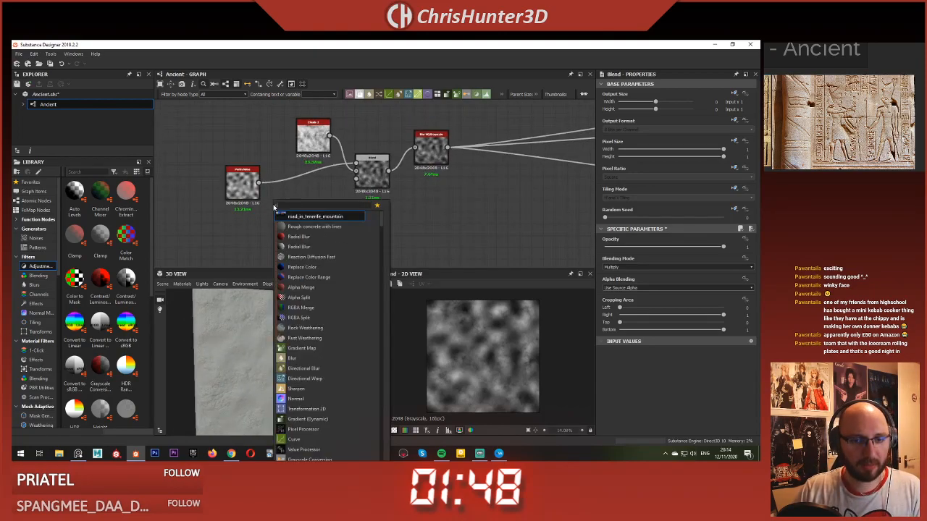
left_click(307, 409)
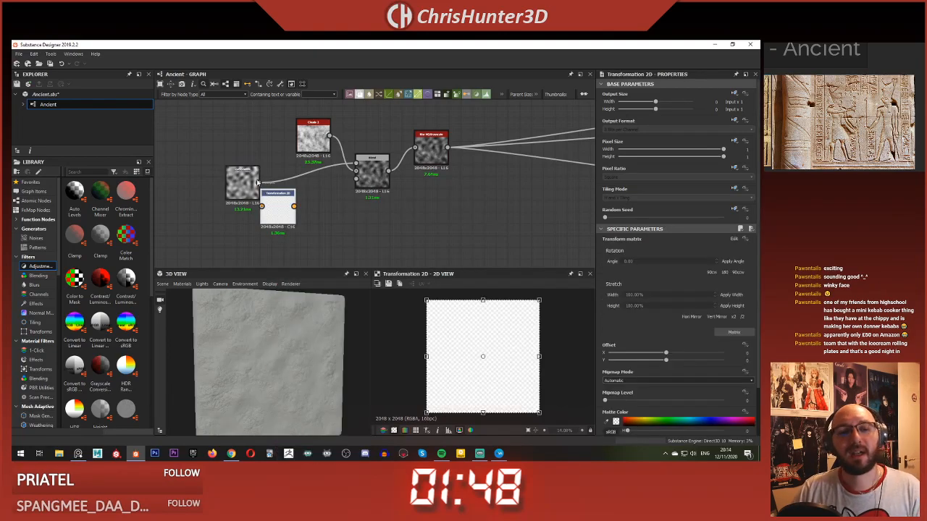
left_click_drag(264, 210, 294, 214)
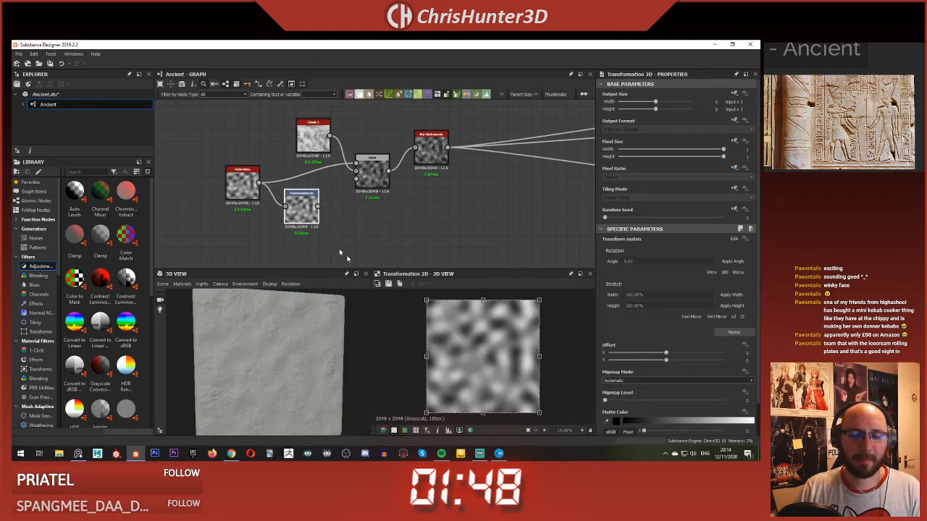
Step: Stretch the noise vertically in the Transformation 2D node and connect its output to the Blend node's foreground
scroll(516, 337, "down", 3)
left_click_drag(482, 329, 477, 293)
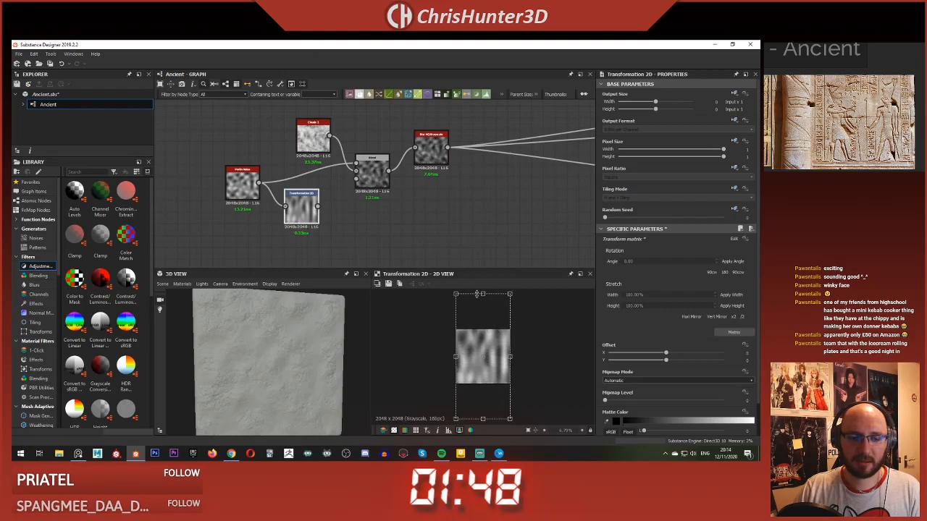
left_click(362, 169)
Step: Preview the Blur HQ Grayscale output and examine the stretched noise on the cube's surface
left_click(435, 149)
left_click_drag(300, 391, 292, 331)
scroll(326, 236, "up", 3)
middle_click_drag(199, 190, 223, 195)
scroll(382, 212, "down", 3)
scroll(467, 176, "up", 2)
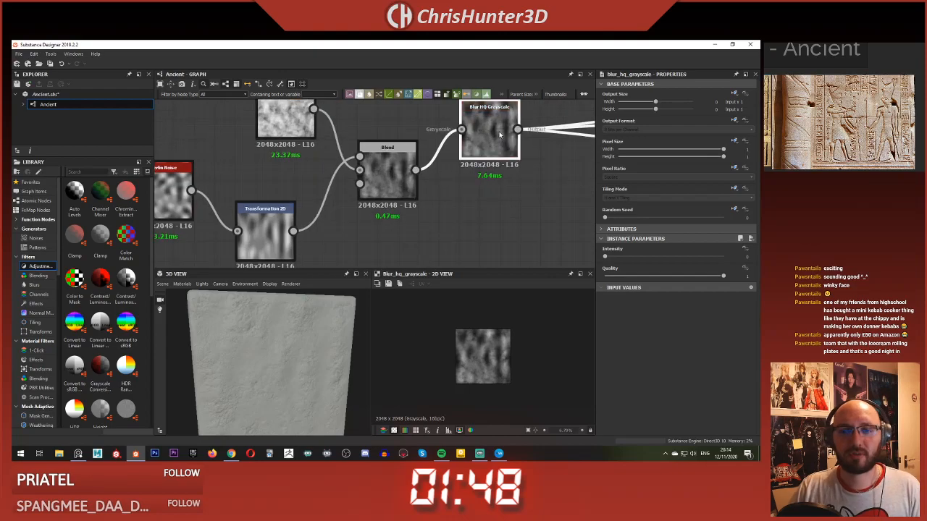
scroll(506, 167, "down", 3)
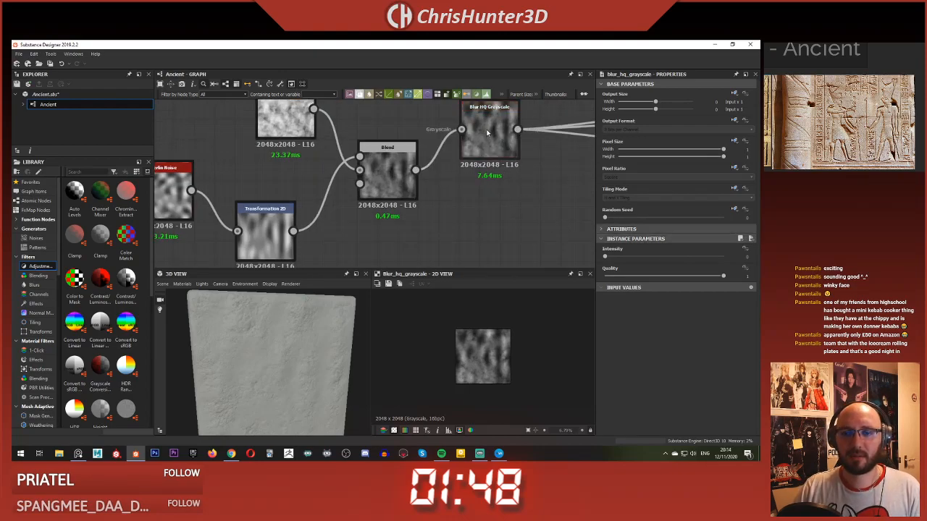
scroll(416, 205, "up", 2)
scroll(416, 205, "up", 1)
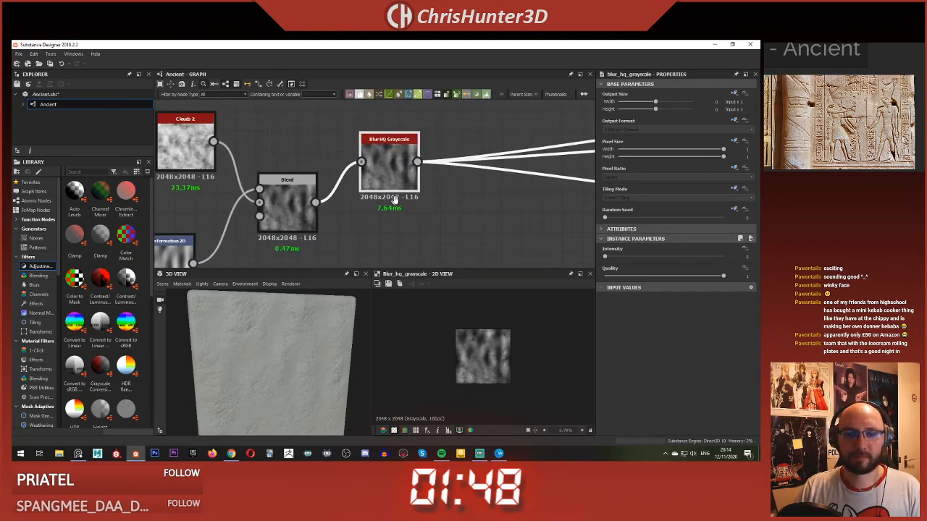
middle_click_drag(416, 205, 524, 184)
Step: Try a lower Opacity on the Blend node, return it to 1 and inspect the cube's surface
left_click(394, 185)
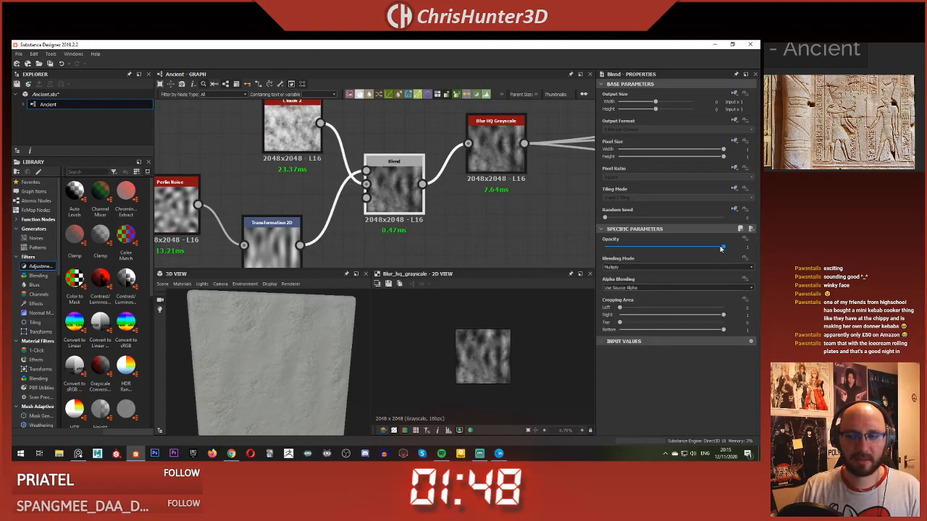
mouse_move(717, 249)
left_mouse_down()
mouse_move(700, 254)
mouse_move(730, 254)
left_mouse_up()
scroll(263, 344, "up", 4)
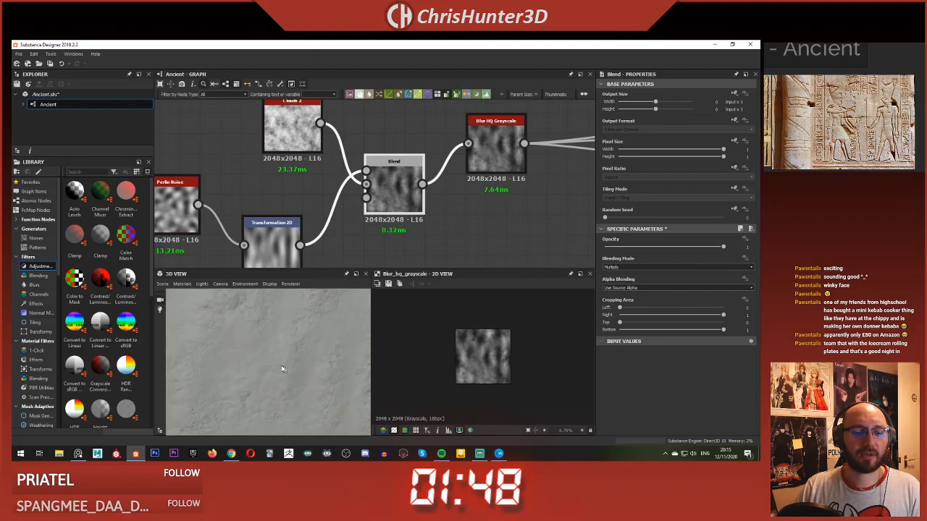
scroll(262, 344, "down", 2)
Step: Insert a Levels node between the Transformation 2D and Blend nodes, and preview the Blend output
scroll(303, 181, "down", 3)
scroll(352, 188, "up", 5)
middle_click_drag(314, 218, 370, 205)
scroll(351, 188, "down", 4)
left_click_drag(326, 210, 311, 184)
left_click(342, 200)
key("space")
type("lev")
left_click(385, 205)
left_click_drag(347, 191, 396, 157)
double_click(414, 168)
Step: Try a lower white output level on the Levels node and inspect the surface of the cube
left_click(359, 229)
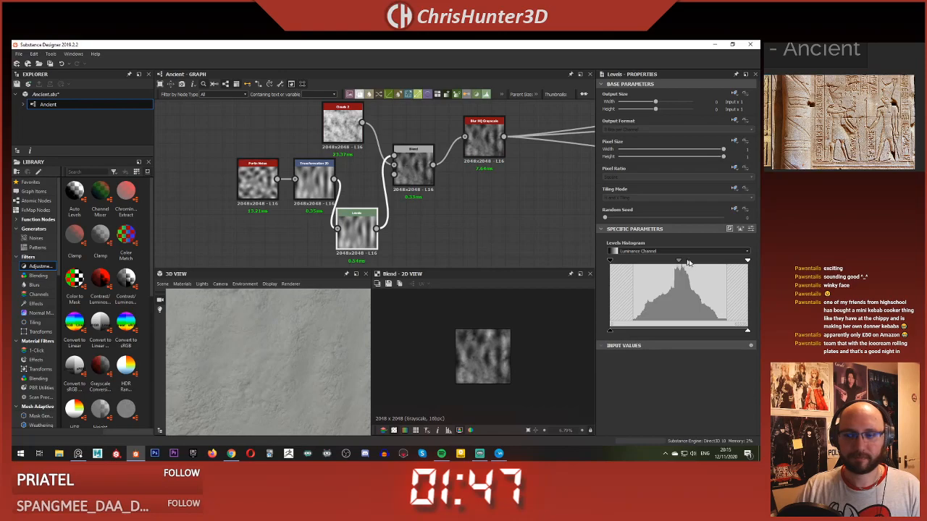
left_click_drag(748, 333, 715, 332)
left_click(423, 171)
left_click_drag(304, 335, 270, 355)
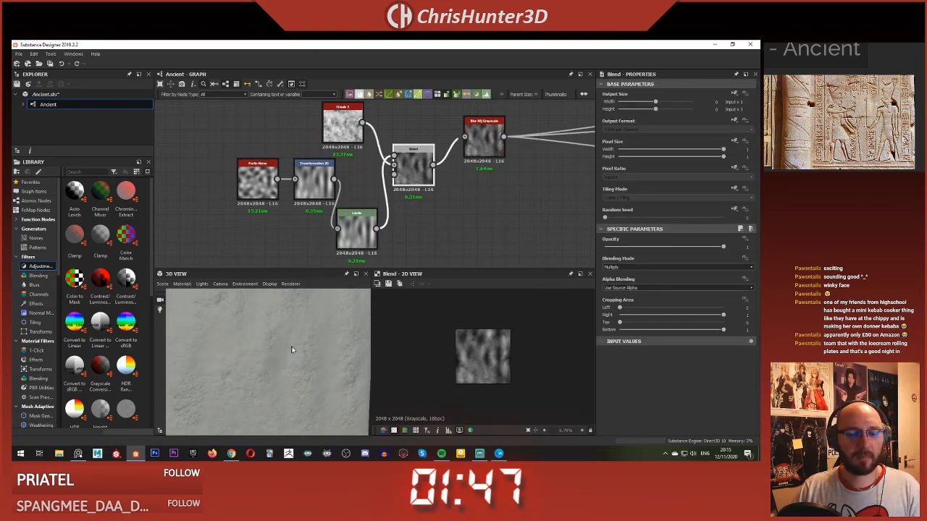
Step: Raise the Levels node's black output level slightly to soften the stretched noise, checking the effect on the cube
left_click(354, 228)
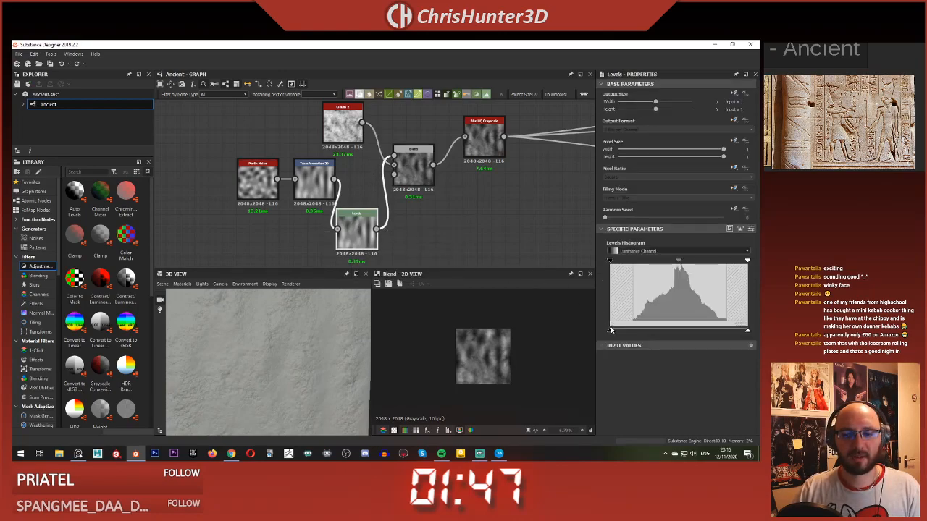
left_click_drag(610, 332, 632, 332)
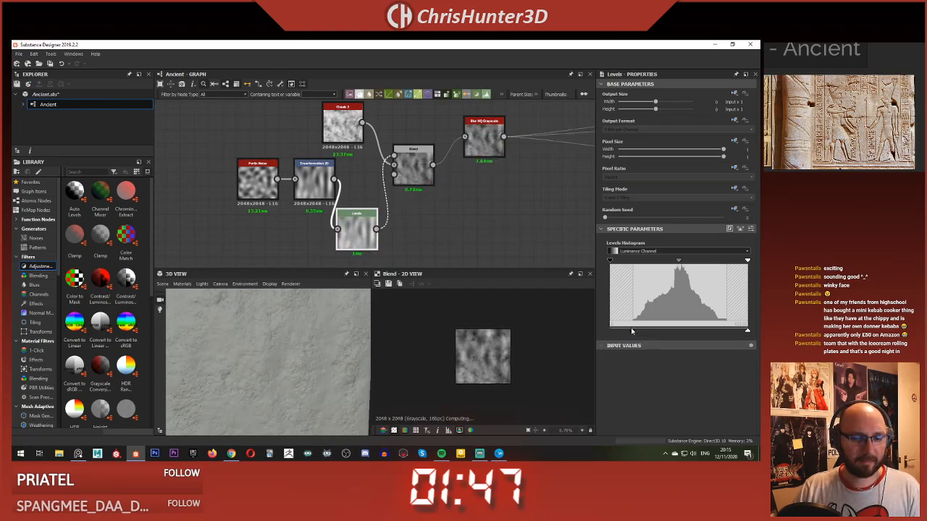
scroll(319, 366, "down", 5)
scroll(318, 365, "up", 5)
scroll(318, 365, "down", 5)
left_click_drag(317, 365, 298, 350)
scroll(297, 362, "up", 3)
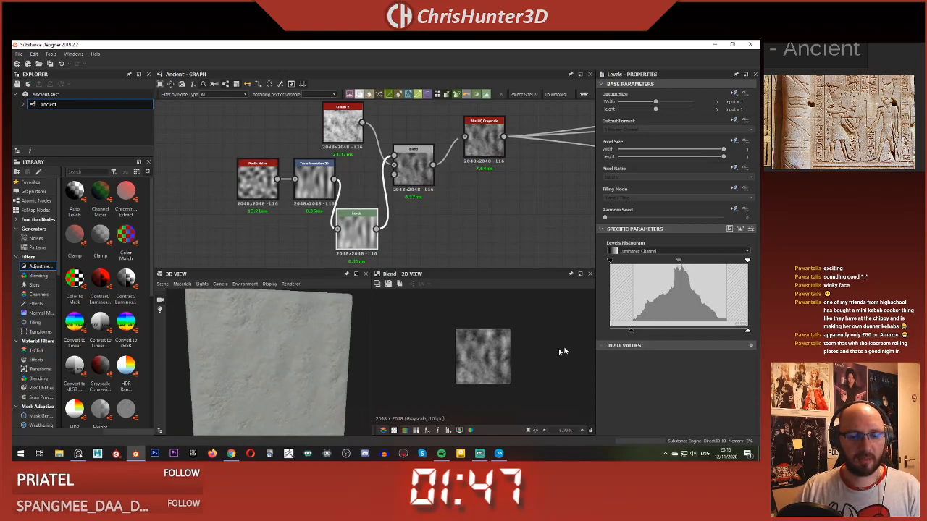
mouse_move(630, 333)
left_mouse_down()
mouse_move(566, 332)
mouse_move(724, 335)
mouse_move(627, 332)
left_mouse_up()
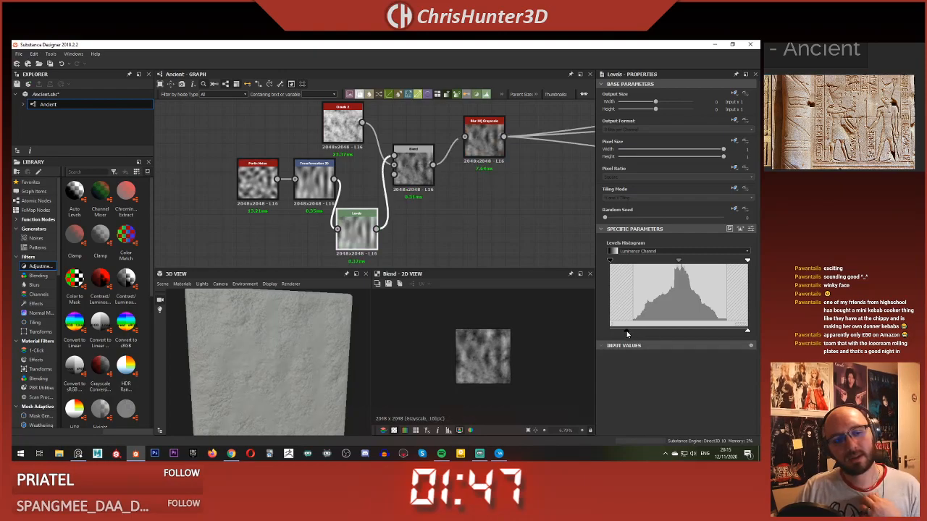
scroll(238, 371, "up", 3)
scroll(241, 370, "down", 5)
Step: Set the Blur HQ Grayscale node's Intensity to about 0.68 and check the smoothed stone on the cube
left_click(411, 160)
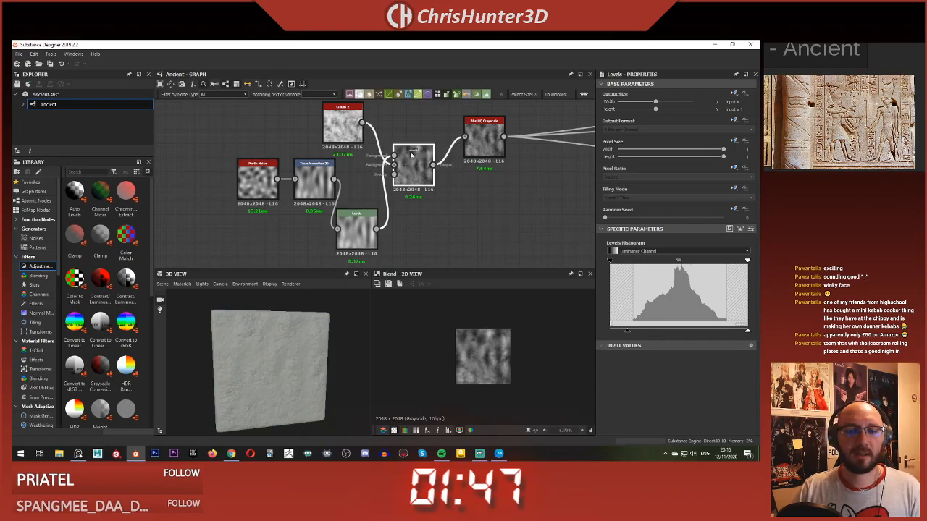
left_click(484, 139)
left_click_drag(605, 257, 609, 259)
scroll(261, 362, "up", 5)
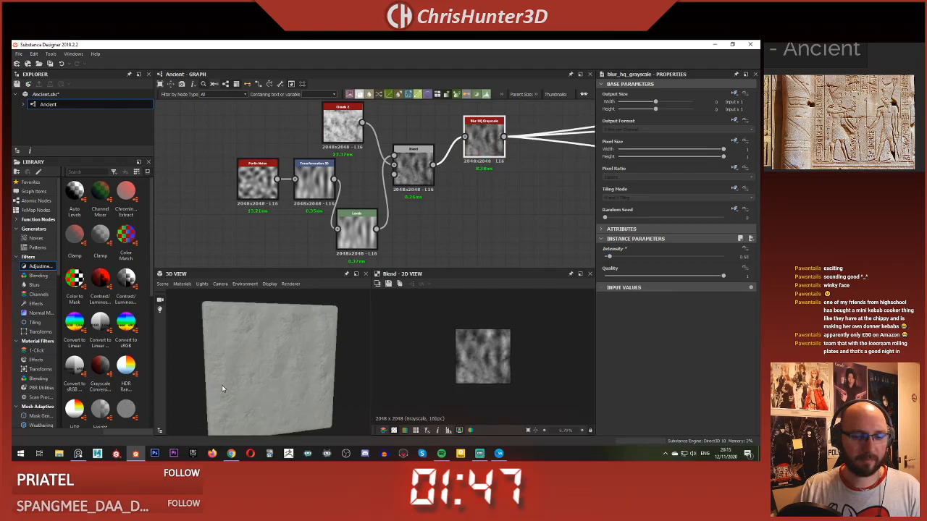
left_click_drag(287, 379, 265, 350)
scroll(262, 350, "down", 5)
scroll(319, 174, "down", 3)
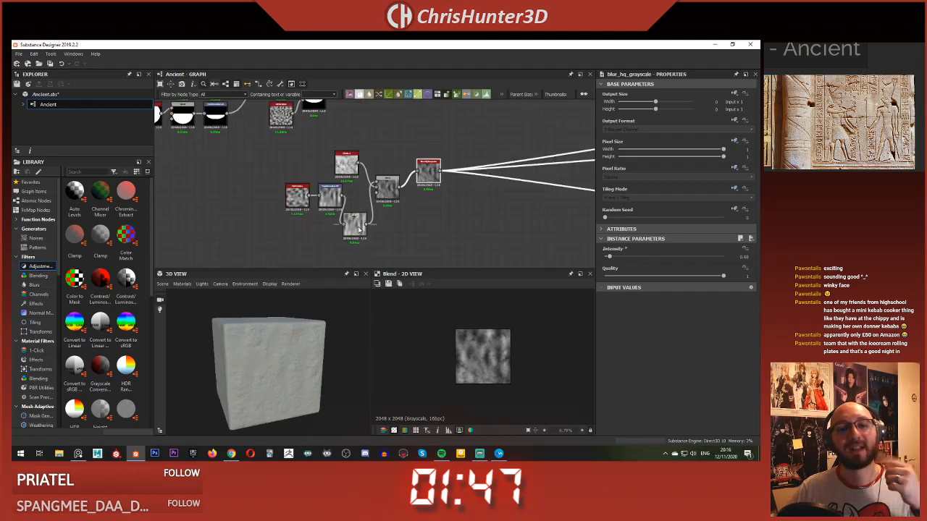
Step: Arrange the Perlin Noise, Transformation 2D, Levels, Clouds 2, Blend and Blur HQ Grayscale nodes into a compact group below the face nodes
scroll(331, 186, "up", 3)
left_click_drag(330, 186, 317, 242)
middle_click_drag(353, 176, 308, 141)
left_click_drag(335, 190, 336, 196)
middle_click_drag(334, 149, 292, 194)
left_click_drag(357, 171, 357, 211)
left_click_drag(282, 134, 298, 186)
scroll(336, 186, "down", 3)
scroll(348, 190, "up", 2)
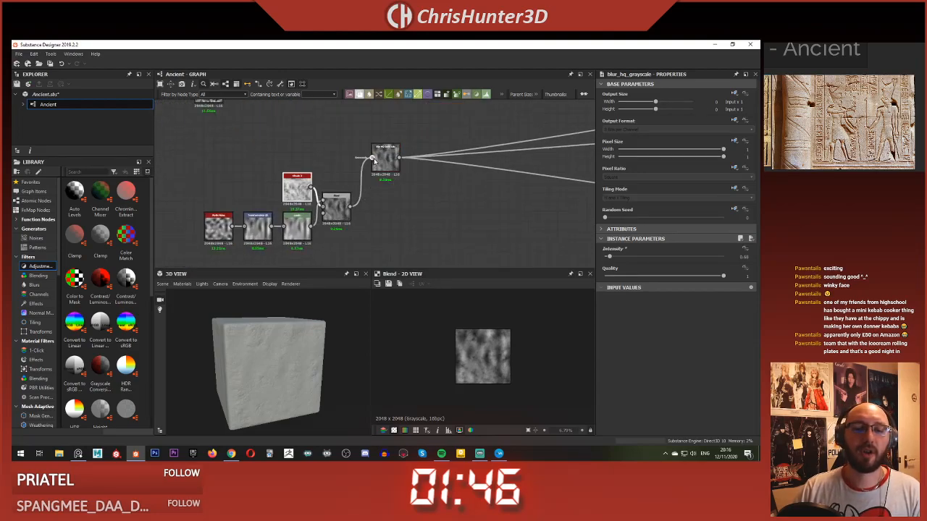
left_click_drag(390, 161, 381, 212)
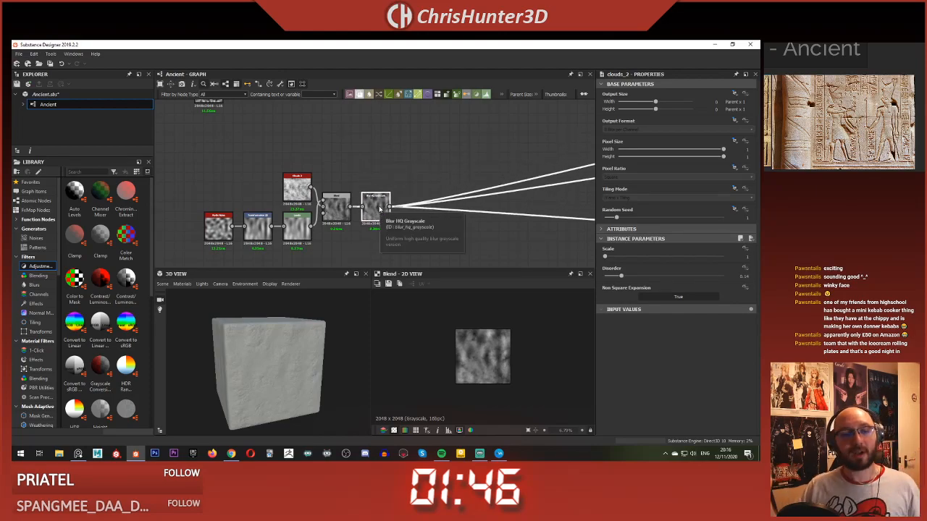
scroll(340, 210, "down", 8)
scroll(323, 190, "up", 4)
middle_click_drag(374, 174, 339, 197)
scroll(339, 197, "down", 1)
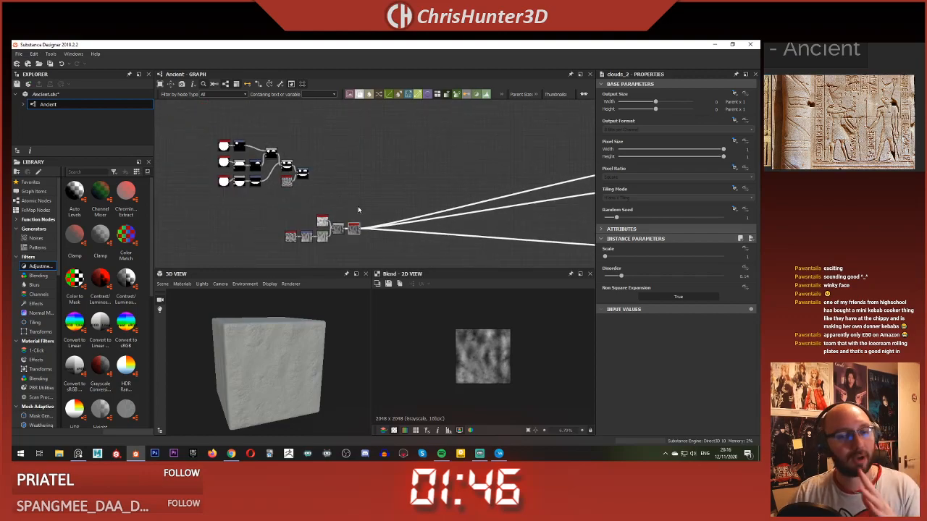
scroll(364, 232, "up", 1)
scroll(294, 397, "up", 3)
left_click_drag(265, 397, 314, 383)
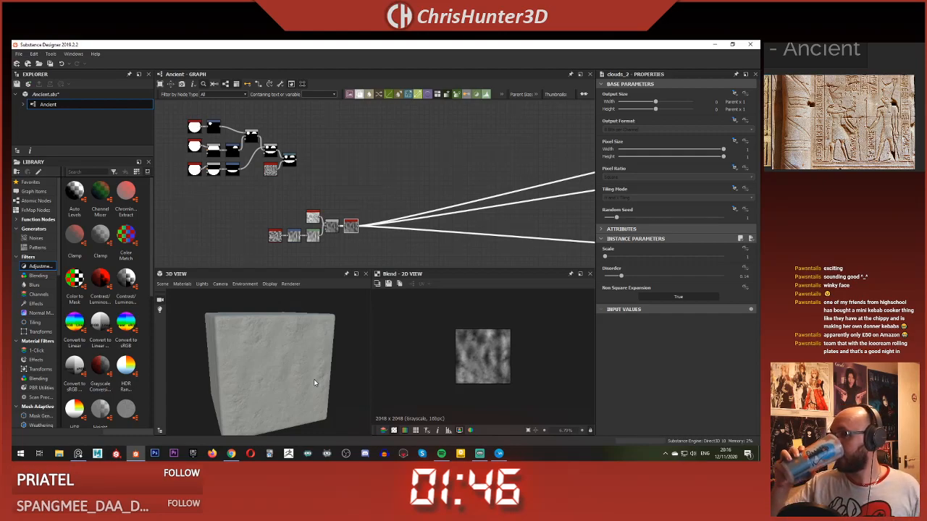
scroll(363, 189, "up", 3)
scroll(379, 178, "down", 3)
middle_click_drag(372, 203, 385, 171)
scroll(393, 205, "up", 3)
scroll(385, 172, "down", 1)
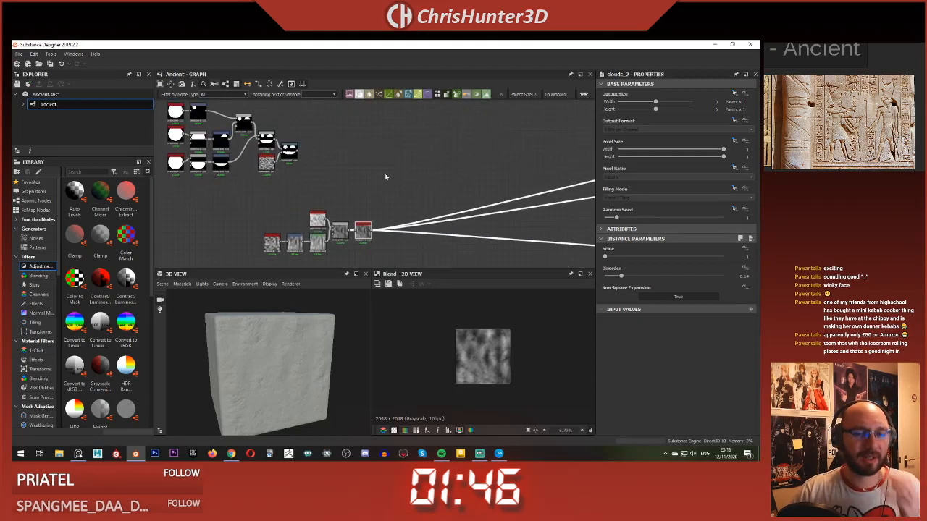
scroll(368, 200, "up", 1)
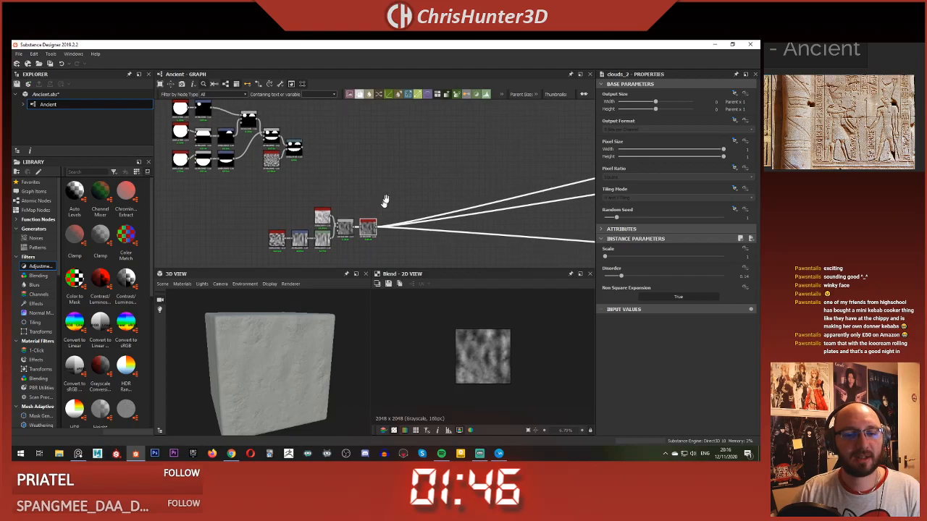
Step: Add a new Blend node near the Blur HQ Grayscale node
scroll(390, 200, "up", 1)
key("space")
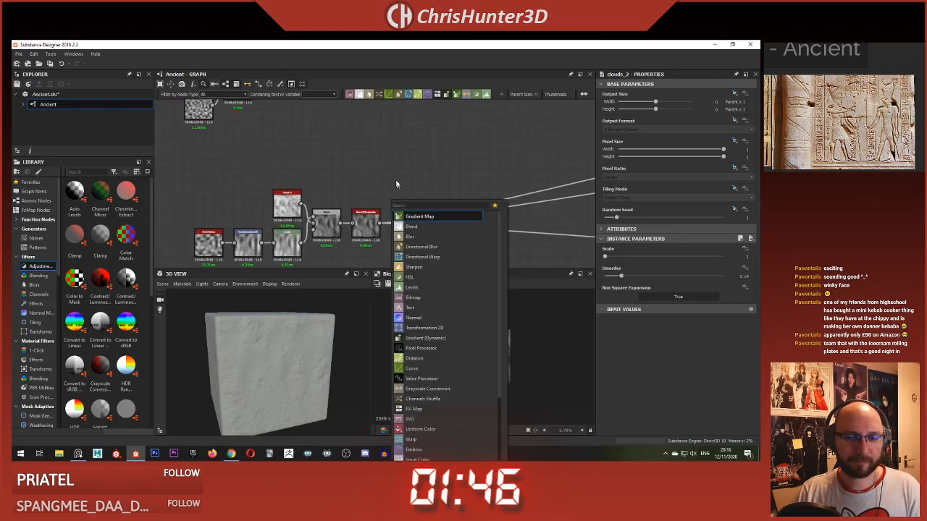
left_click(396, 183)
key("space")
type("s")
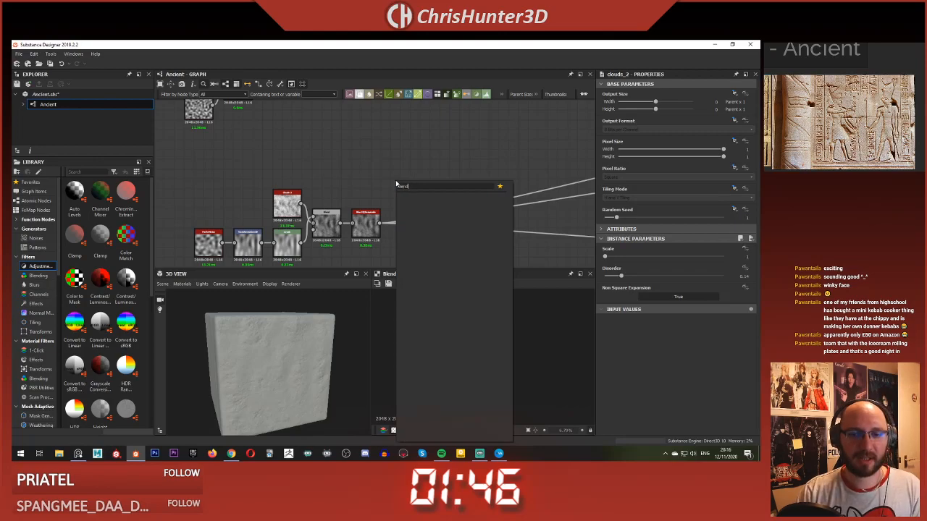
key("BackSpace")
key("BackSpace")
key("BackSpace")
key("BackSpace")
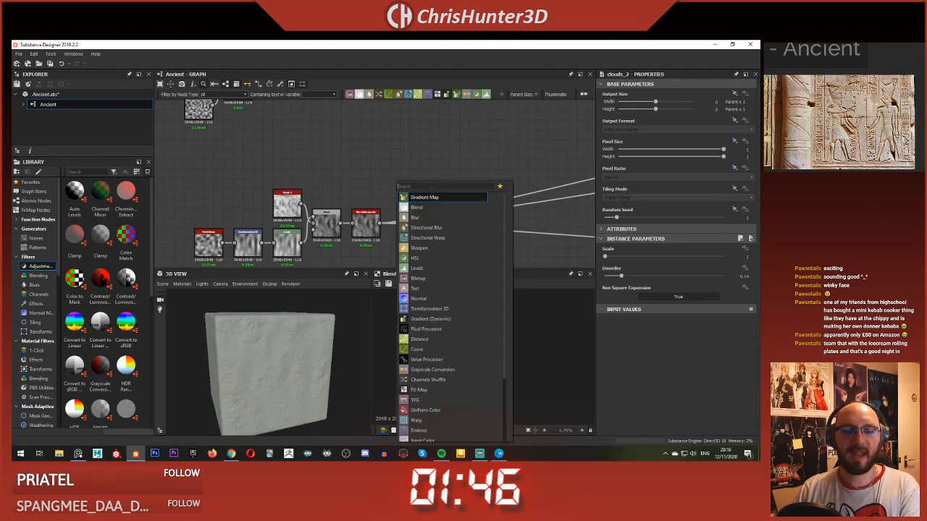
type("blend")
key("Return")
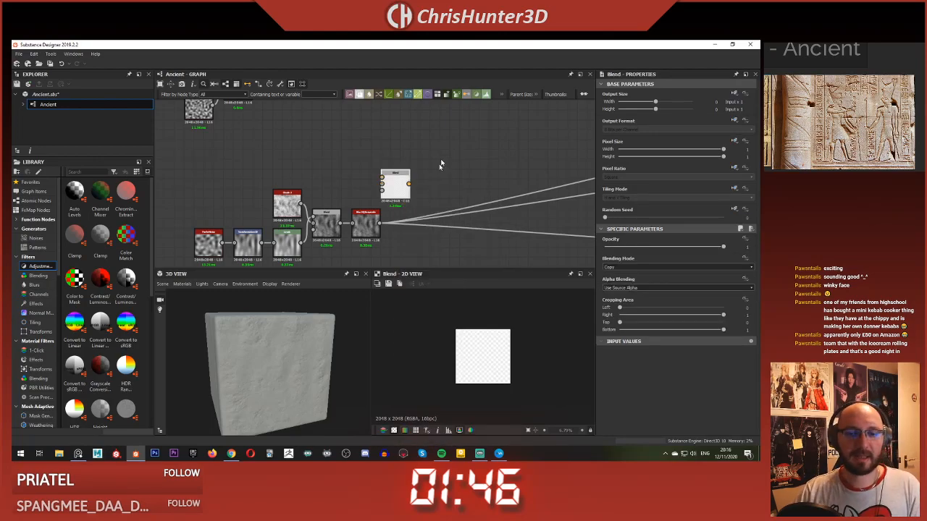
Step: Place the new Blend node between both groups, connecting the Warp output to its foreground and the Blur HQ Grayscale output to its background
left_click_drag(389, 184, 389, 184)
left_click_drag(394, 184, 463, 155)
scroll(417, 157, "down", 3)
middle_click_drag(355, 163, 296, 213)
scroll(284, 191, "up", 1)
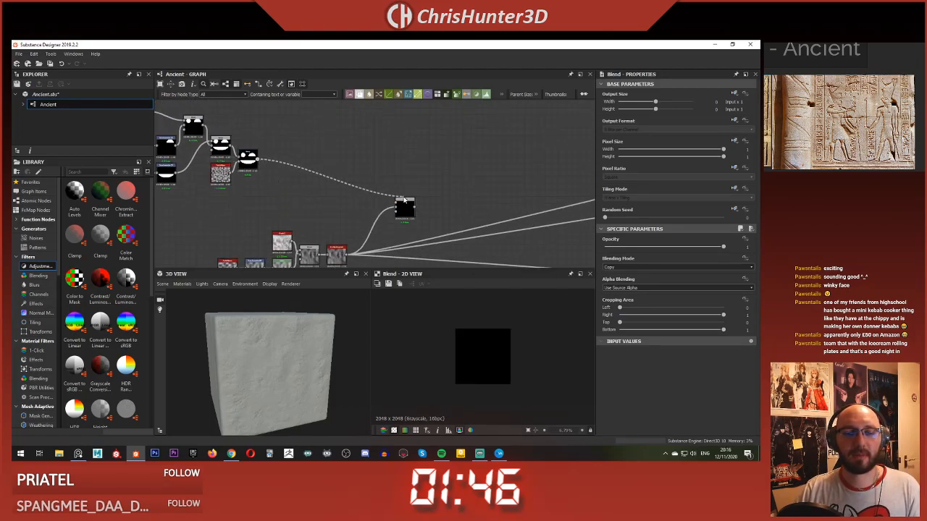
left_click_drag(404, 199, 403, 200)
Step: Set the new Blend node to Subtract and move the Blur HQ Grayscale node's links to the material outputs onto its output
left_click(677, 267)
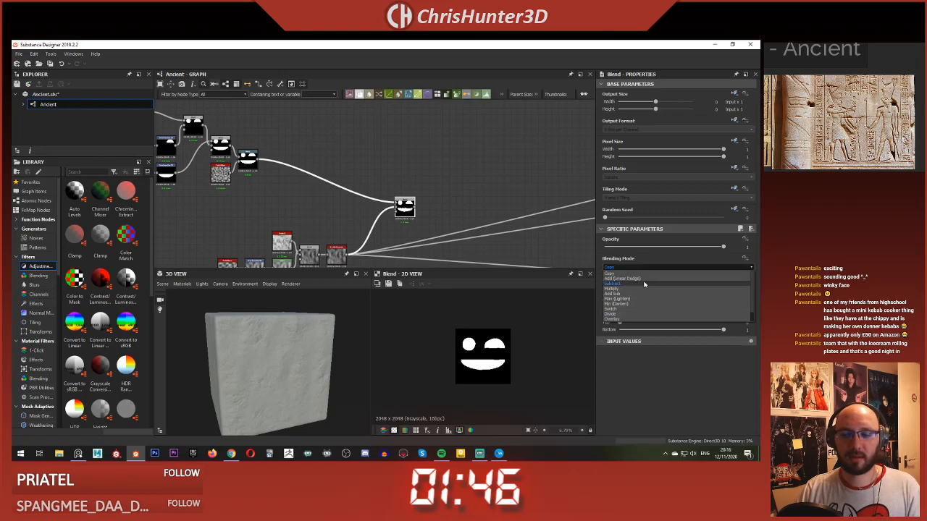
left_click(625, 282)
scroll(416, 224, "up", 5)
middle_click_drag(416, 224, 438, 180)
scroll(302, 224, "down", 2)
left_click_drag(280, 247, 402, 171, "shift")
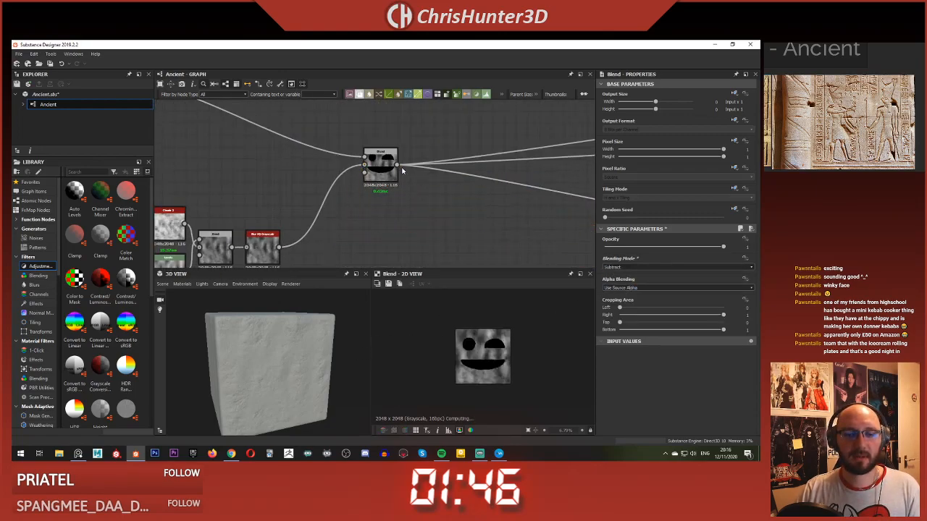
Step: Examine the carved face on the cube from several angles and distances
scroll(271, 372, "up", 5)
left_click_drag(271, 372, 300, 384)
scroll(255, 347, "down", 5)
scroll(304, 370, "up", 4)
scroll(302, 384, "up", 2)
scroll(375, 202, "down", 4)
scroll(280, 360, "up", 4)
mouse_move(260, 355)
left_mouse_down()
mouse_move(280, 359)
mouse_move(249, 353)
mouse_move(258, 350)
left_mouse_up()
scroll(281, 359, "down", 4)
scroll(250, 352, "down", 4)
scroll(254, 349, "up", 3)
Step: Set the 3D view material's Height Scale to 5 and inspect the deeper carving on the cube
left_click(182, 284)
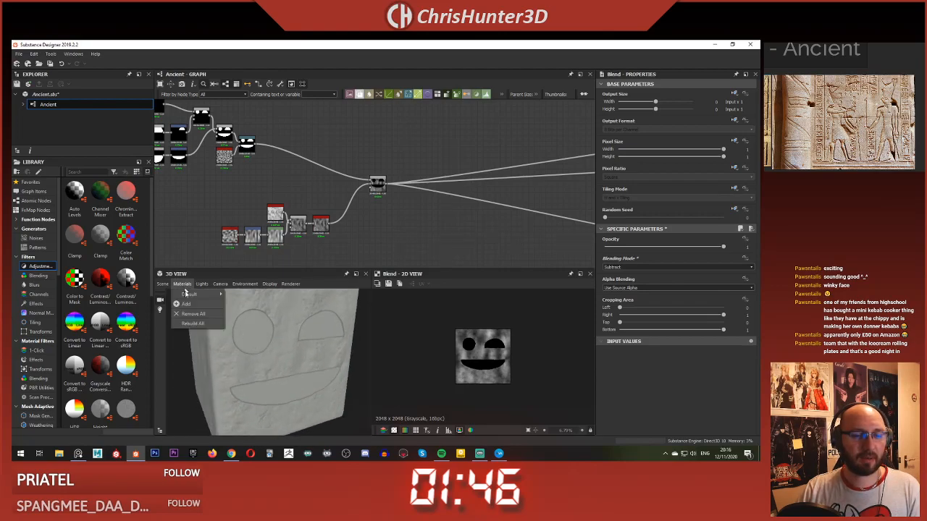
left_click(245, 297)
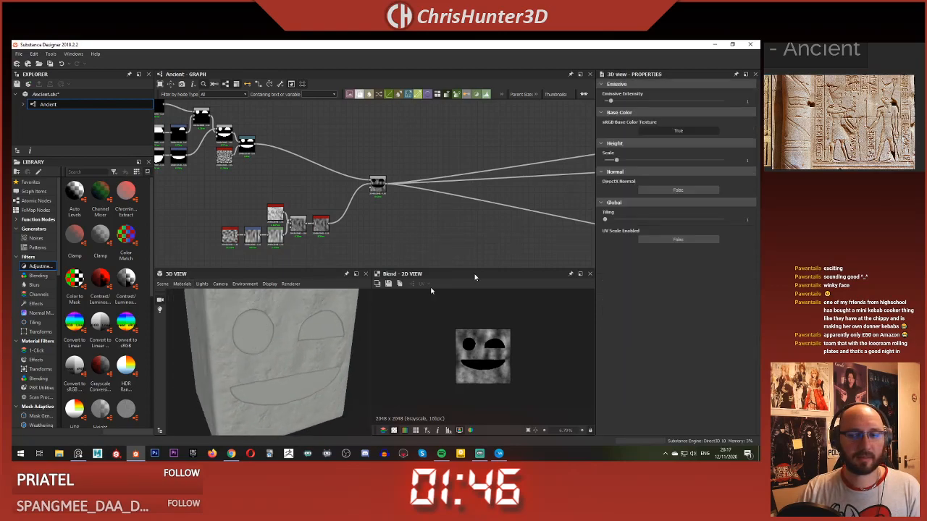
double_click(746, 160)
type("5")
key("Return")
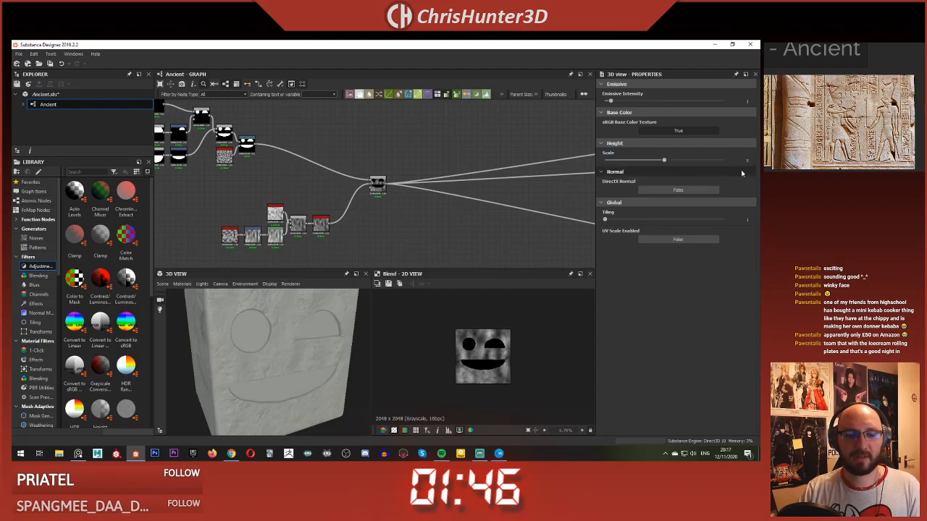
scroll(300, 331, "up", 6)
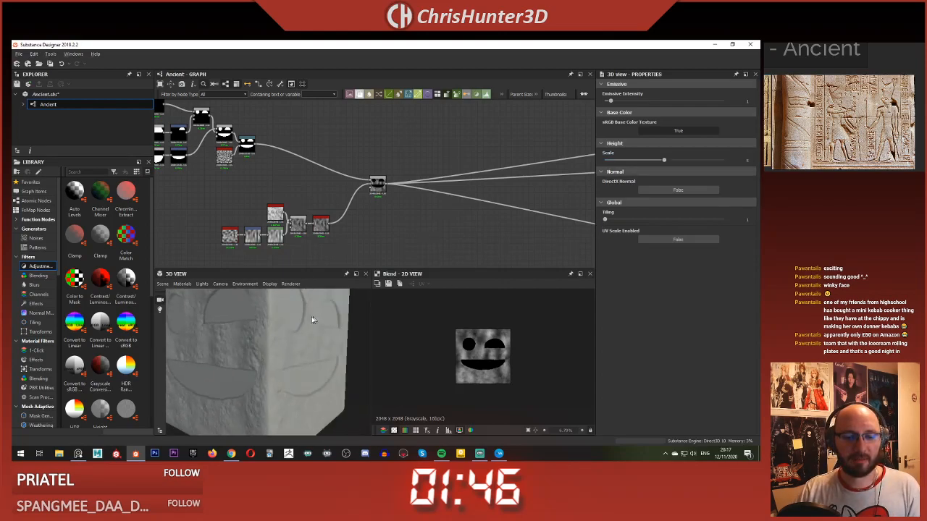
scroll(287, 326, "down", 6)
scroll(266, 338, "up", 5)
scroll(266, 338, "down", 3)
scroll(229, 156, "up", 3)
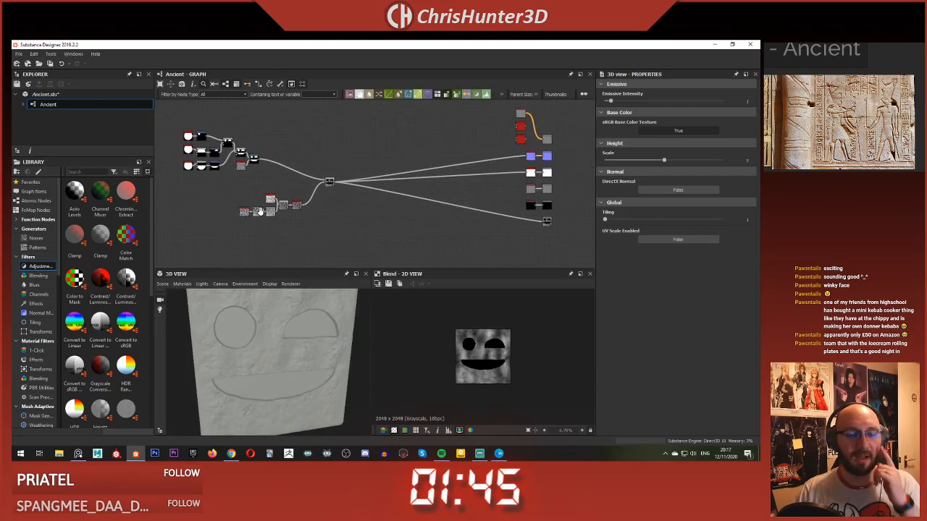
Step: Add a Non Uniform Blur Grayscale node after the Warp node and feed the Warp output into its Grayscale and Blur Map inputs
scroll(228, 156, "up", 4)
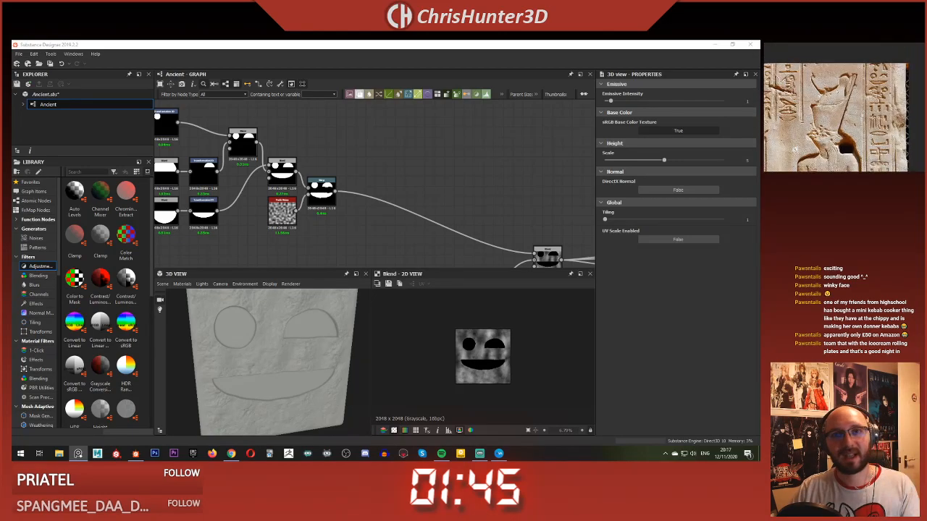
scroll(356, 170, "up", 1)
middle_click_drag(216, 200, 430, 160)
scroll(429, 160, "up", 2)
key("space")
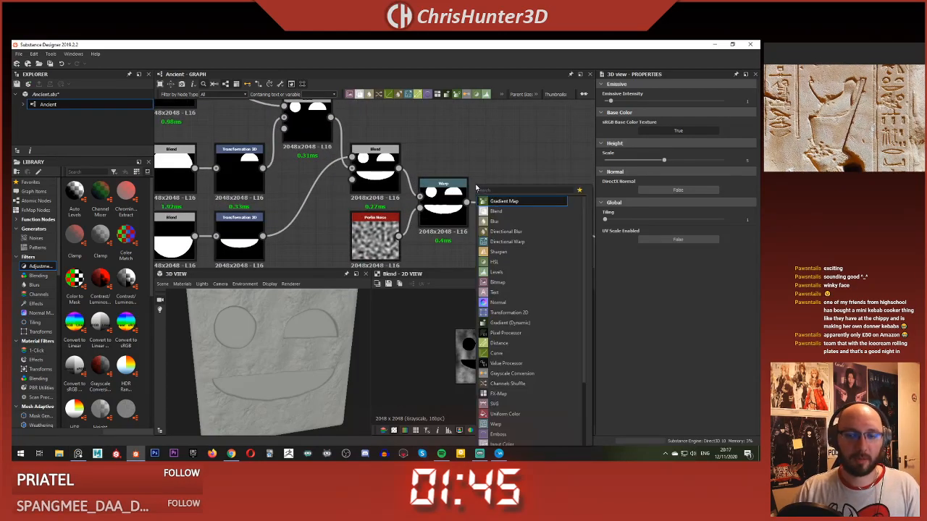
type("non")
key("Down")
key("Down")
key("Down")
key("Return")
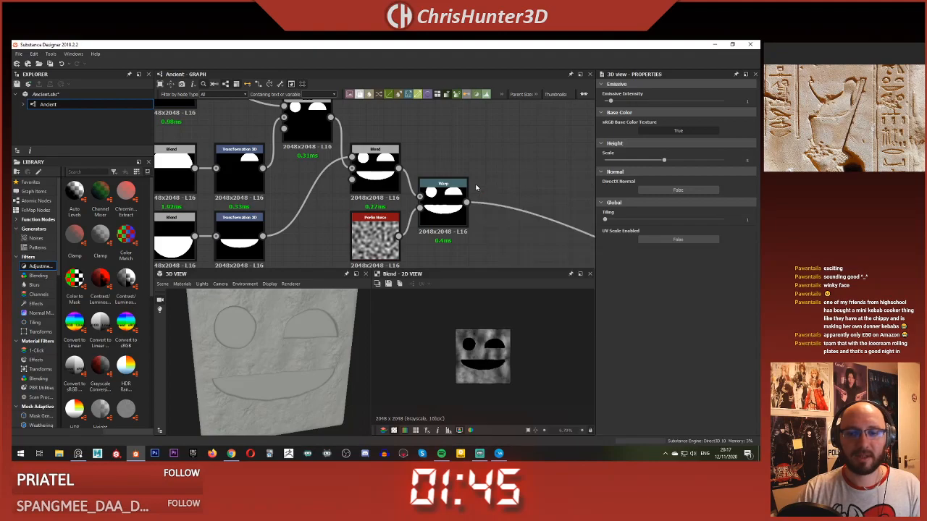
left_click_drag(481, 183, 516, 165)
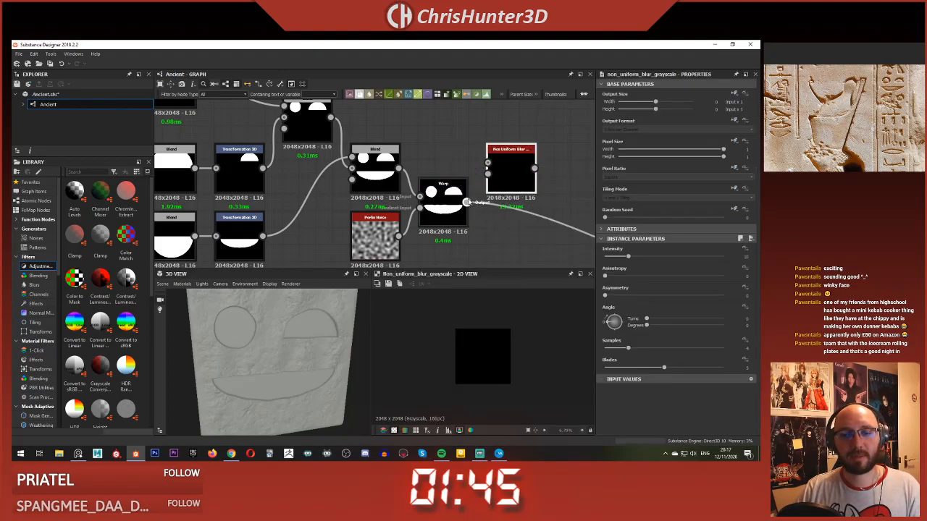
left_click_drag(467, 201, 488, 164)
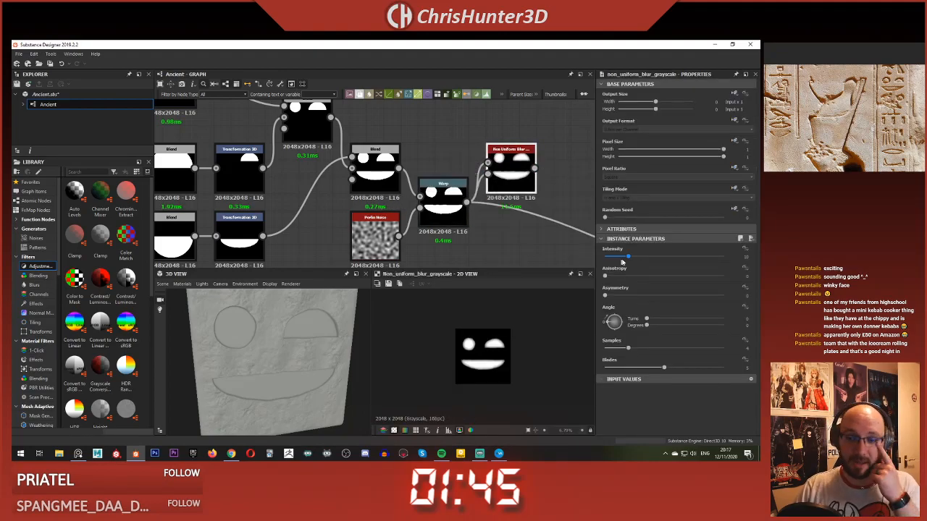
Step: Raise the Non Uniform Blur's Samples and Blades to their maximums and route its output to the Subtract Blend node in place of Warp
left_click_drag(644, 350, 678, 359)
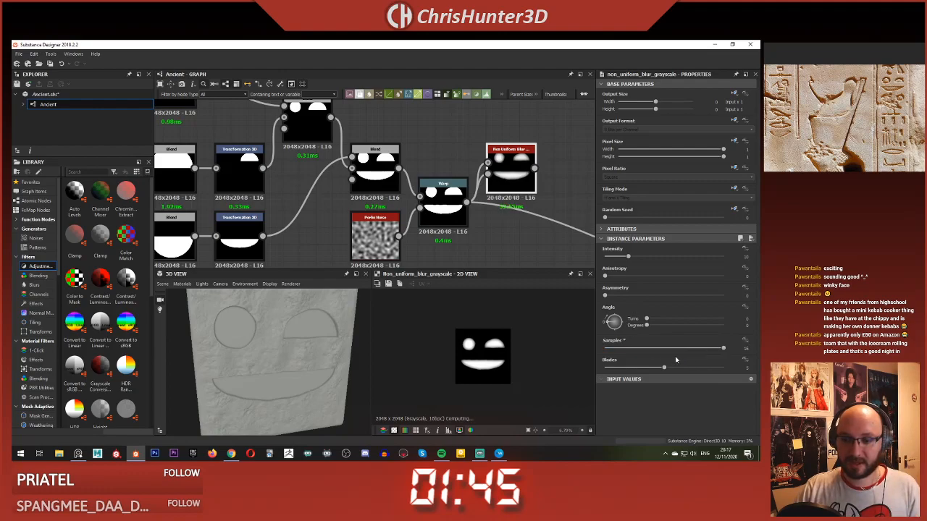
scroll(507, 171, "up", 3)
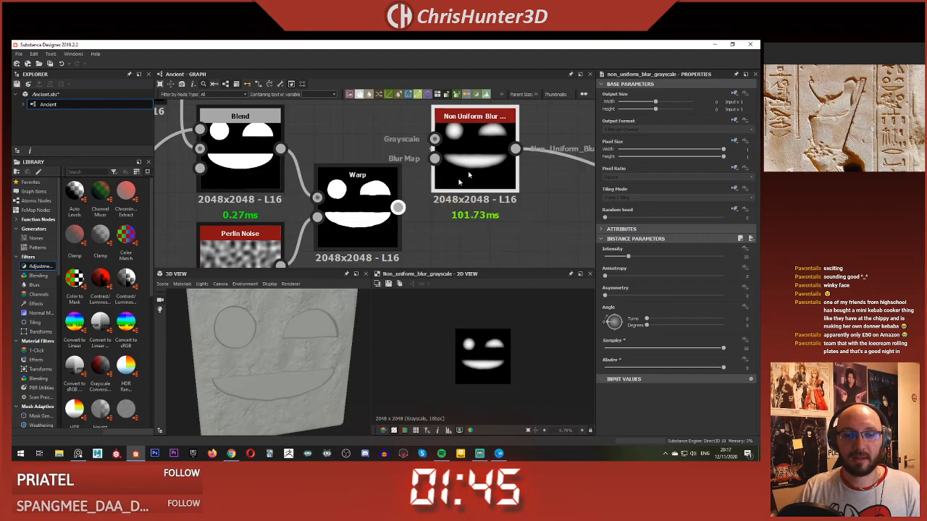
left_click_drag(286, 345, 243, 319)
scroll(477, 164, "down", 4)
middle_click_drag(564, 255, 391, 201)
scroll(431, 193, "up", 2)
scroll(391, 199, "down", 2)
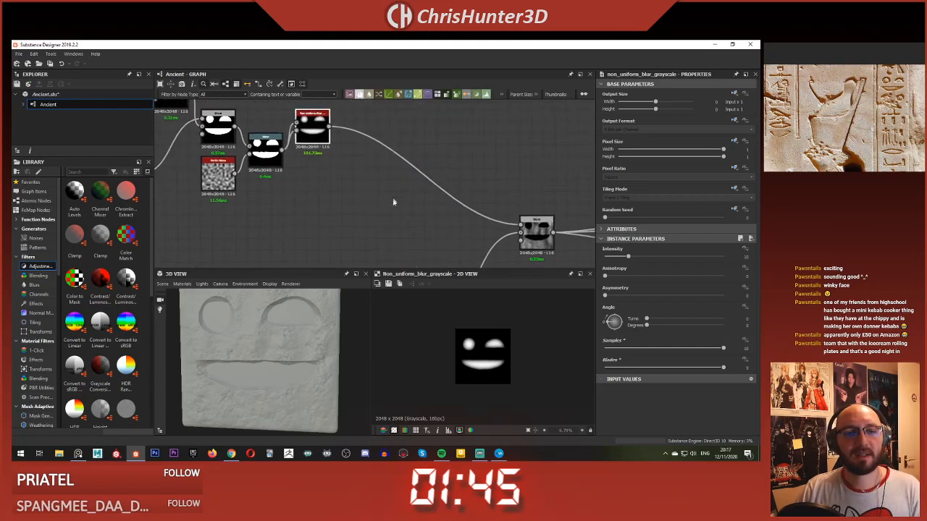
Step: Try the Add (Linear Dodge) blending mode on the glyph-and-stone Blend node, and return it to Subtract
left_click(312, 139)
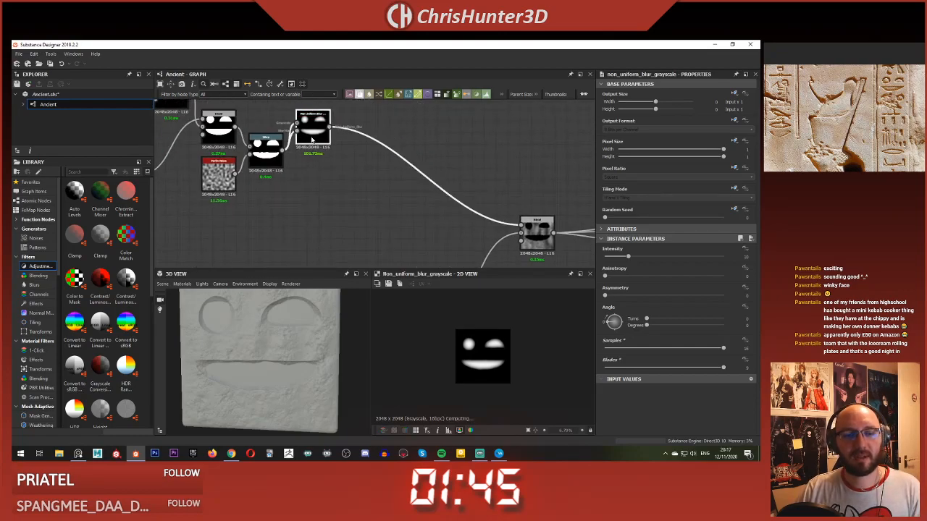
middle_click_drag(480, 224, 449, 189)
left_click(513, 200)
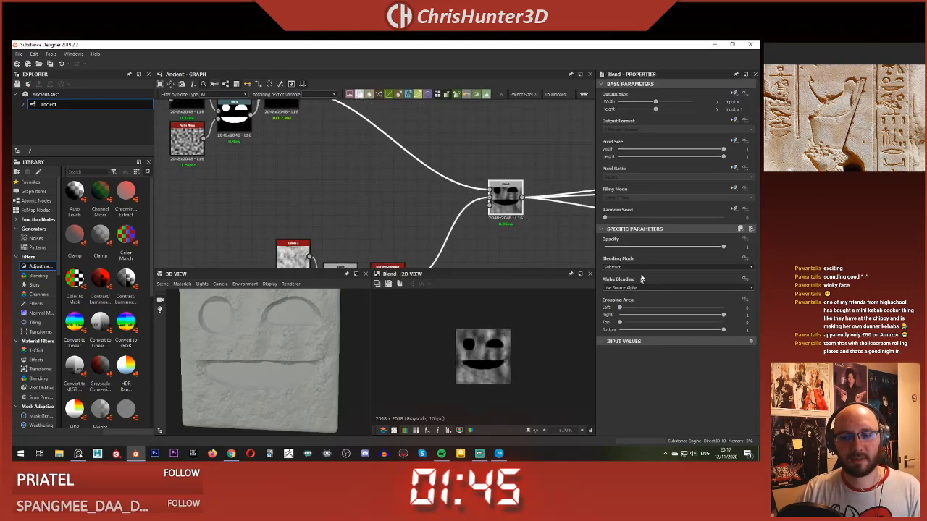
left_click(644, 268)
left_click(624, 279)
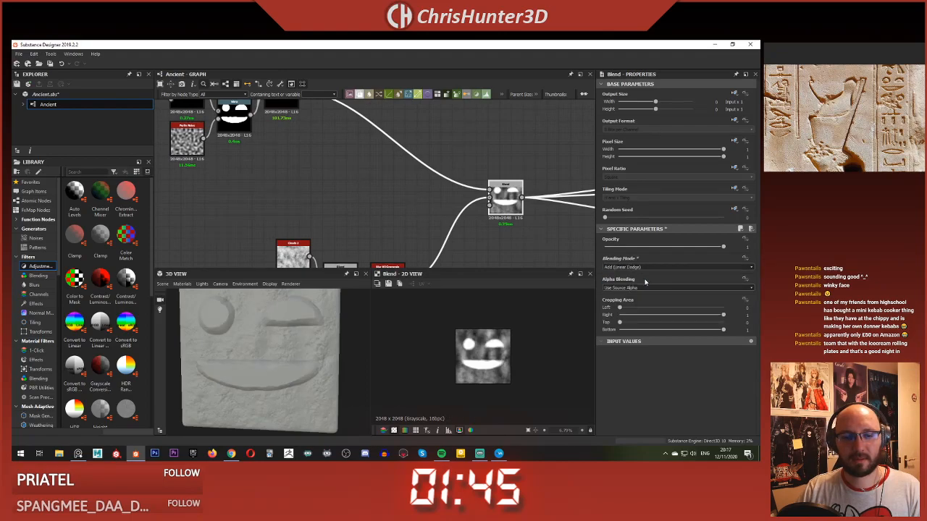
left_click(649, 268)
left_click(629, 283)
Step: Feed the Warp output into the Blend node's Opacity input and set its blending mode to Add (Linear Dodge)
scroll(342, 168, "up", 1)
mouse_move(342, 168)
middle_mouse_down()
mouse_move(415, 215)
mouse_move(449, 262)
middle_mouse_up()
scroll(415, 215, "up", 1)
left_click(360, 179)
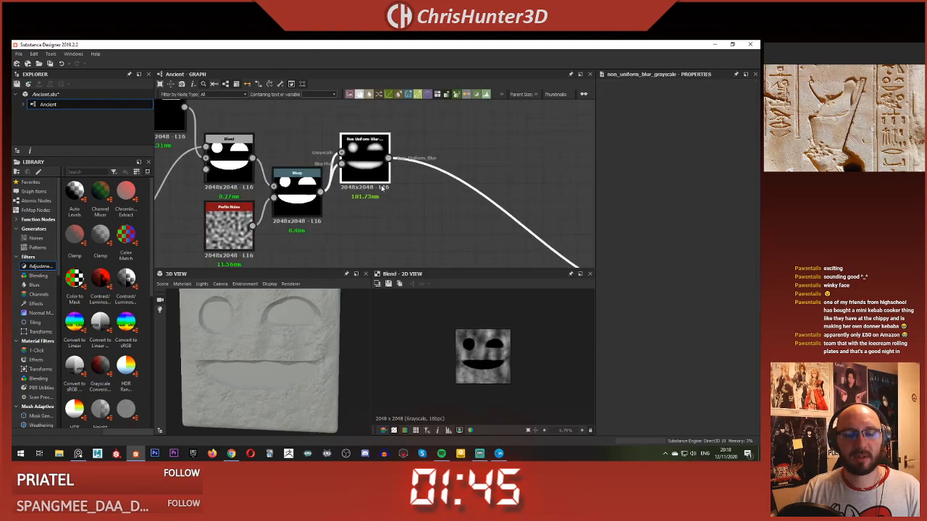
mouse_move(369, 173)
middle_mouse_down()
mouse_move(382, 148)
mouse_move(401, 175)
mouse_move(352, 163)
mouse_move(369, 174)
middle_mouse_up()
scroll(434, 197, "down", 2)
scroll(352, 162, "up", 1)
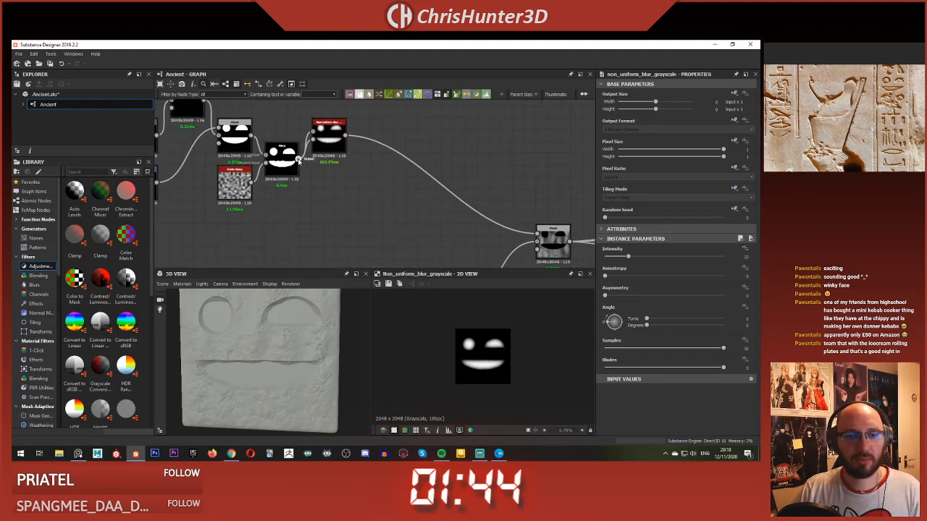
left_click_drag(371, 177, 553, 257)
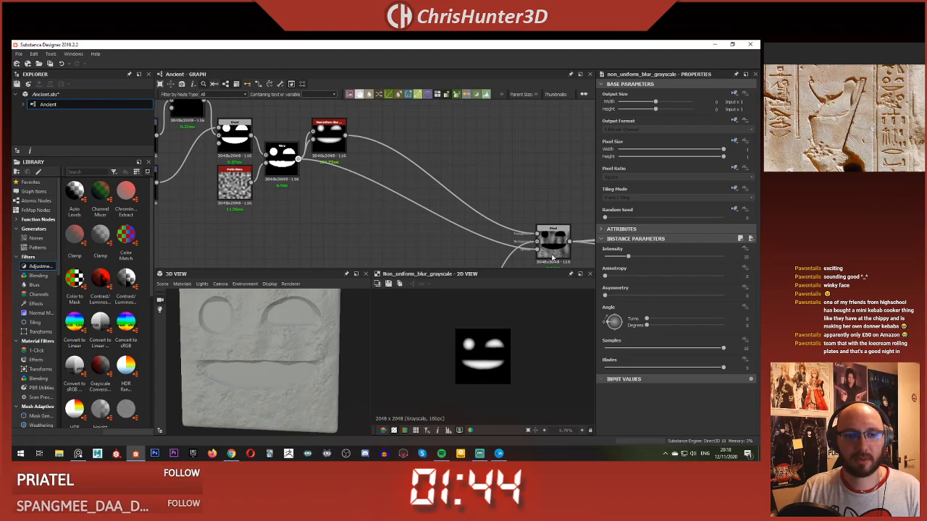
double_click(558, 236)
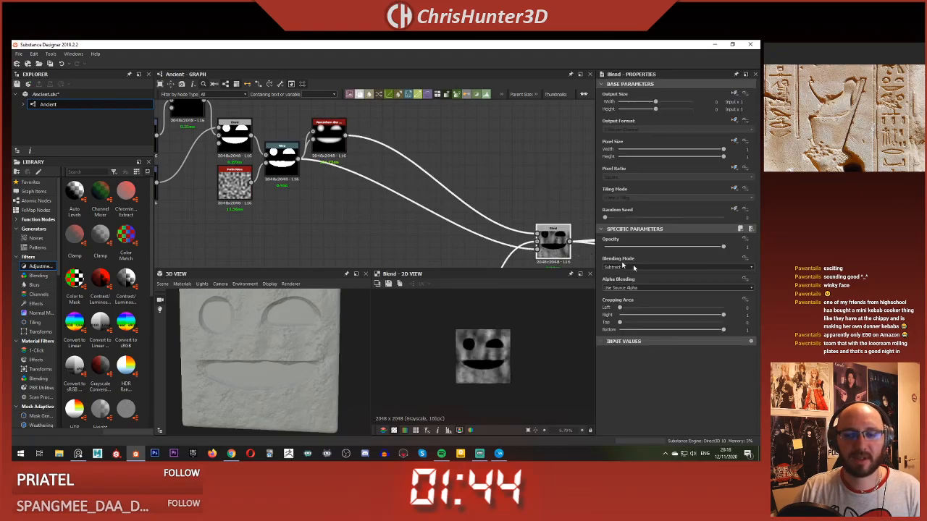
left_click(620, 266)
left_click(655, 280)
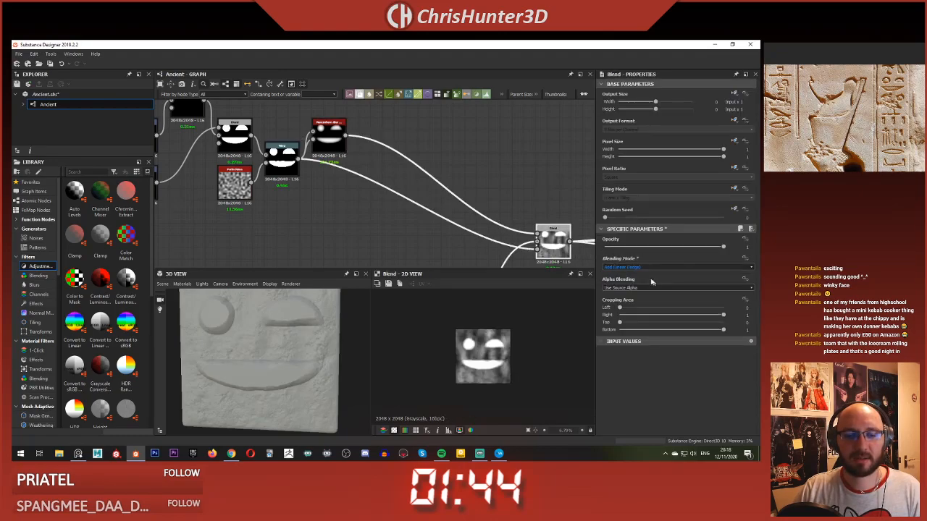
mouse_move(255, 353)
left_mouse_down()
mouse_move(259, 338)
mouse_move(300, 356)
mouse_move(272, 346)
left_mouse_up()
Step: Insert a Levels node on the link between the Non Uniform Blur Grayscale and the Blend node
middle_click_drag(359, 163, 312, 153)
left_click_drag(287, 133, 312, 145)
left_click(333, 142)
key("space")
type("lev")
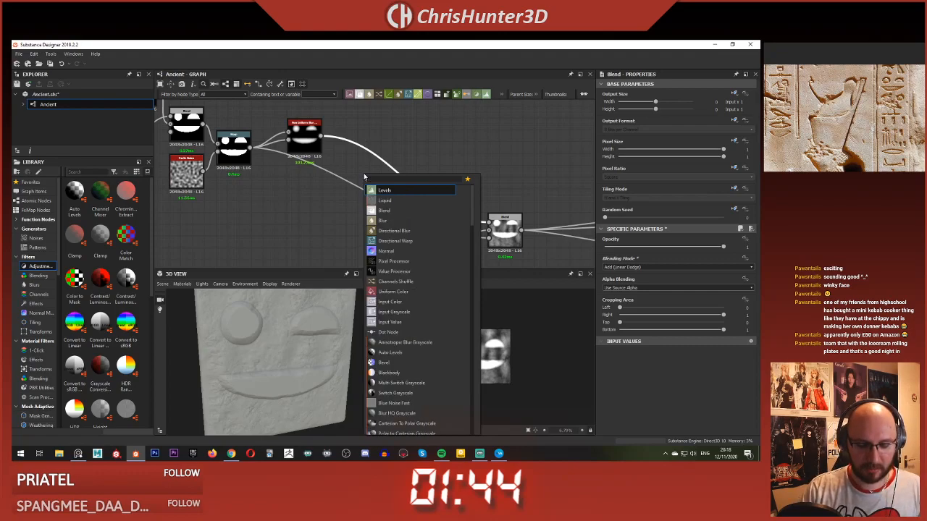
key("Return")
Step: Try Max (Lighten) on the Blend node, and return its blending mode to Add (Linear Dodge)
left_click(505, 229)
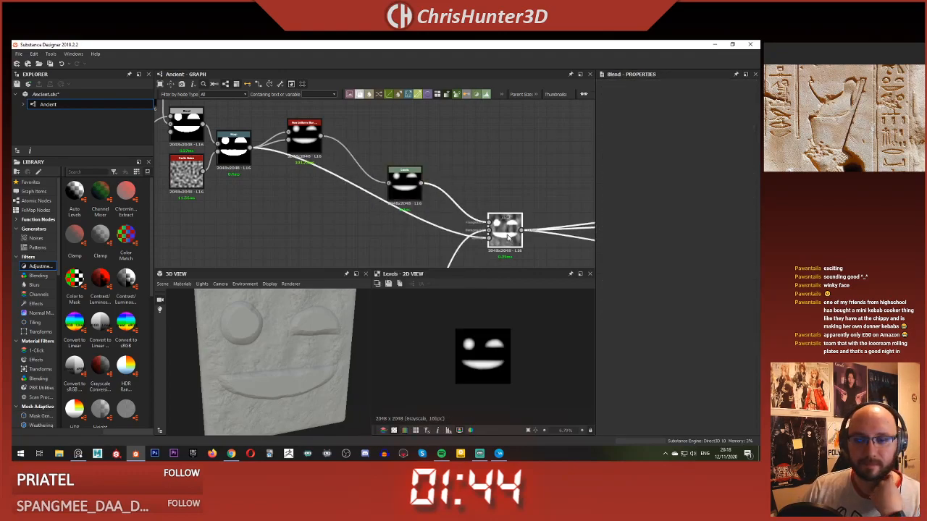
left_click(653, 268)
left_click(655, 299)
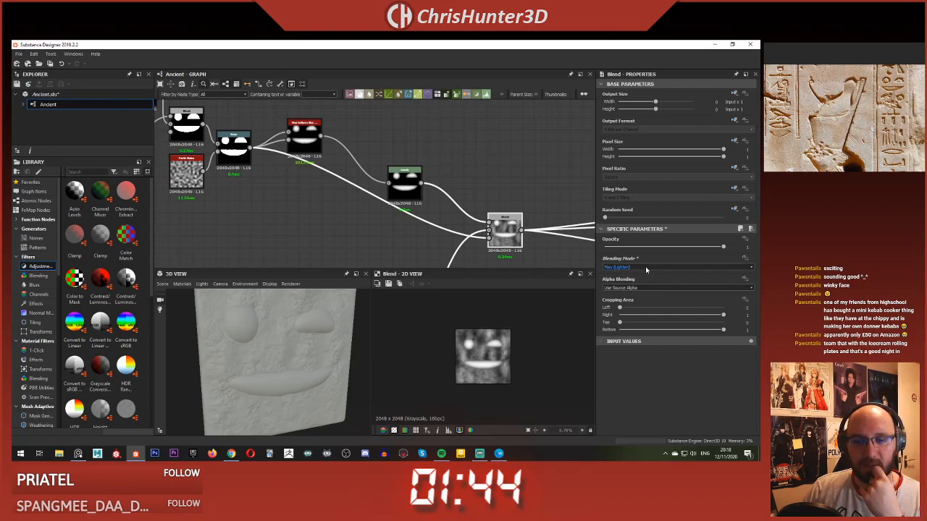
left_click(647, 267)
left_click(648, 280)
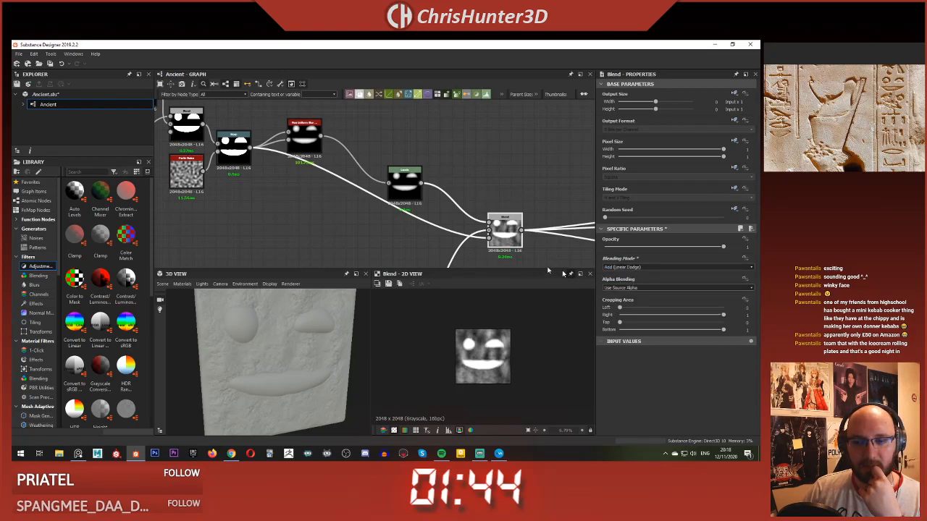
Step: Try lowering the Levels node's white output all the way to black to see its effect on the Blend
left_click(404, 185)
left_click_drag(747, 331, 610, 326)
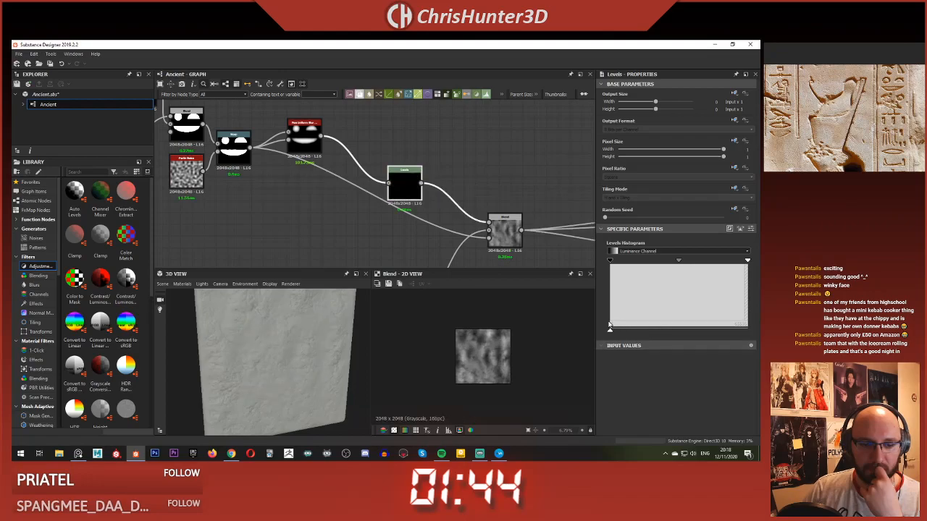
left_click(509, 235)
middle_click_drag(475, 240, 460, 180)
scroll(460, 180, "down", 2)
scroll(460, 180, "up", 3)
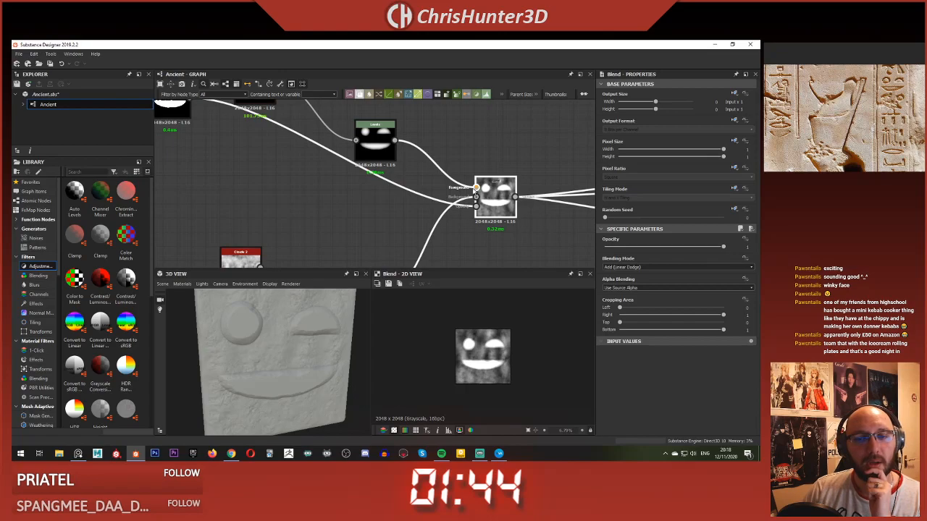
Step: Detach the Levels node from the Blend, feed the Warp output into the Blend's Foreground, and set its mode to Subtract
left_click(475, 189)
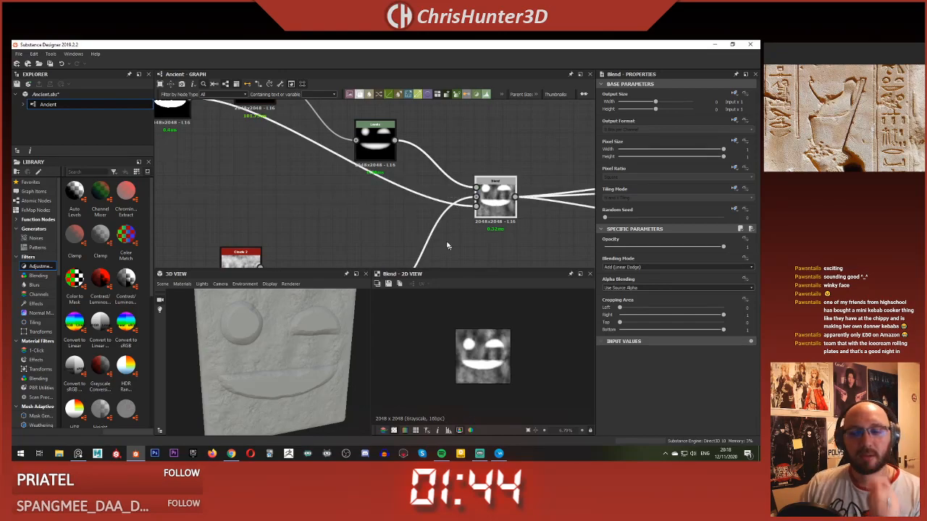
middle_click_drag(385, 170, 413, 209)
left_click(402, 209)
key("Delete")
scroll(420, 196, "down", 2)
left_click_drag(384, 186, 380, 137)
left_click(344, 195)
left_click_drag(261, 153, 416, 226)
left_click(671, 267)
left_click(667, 289)
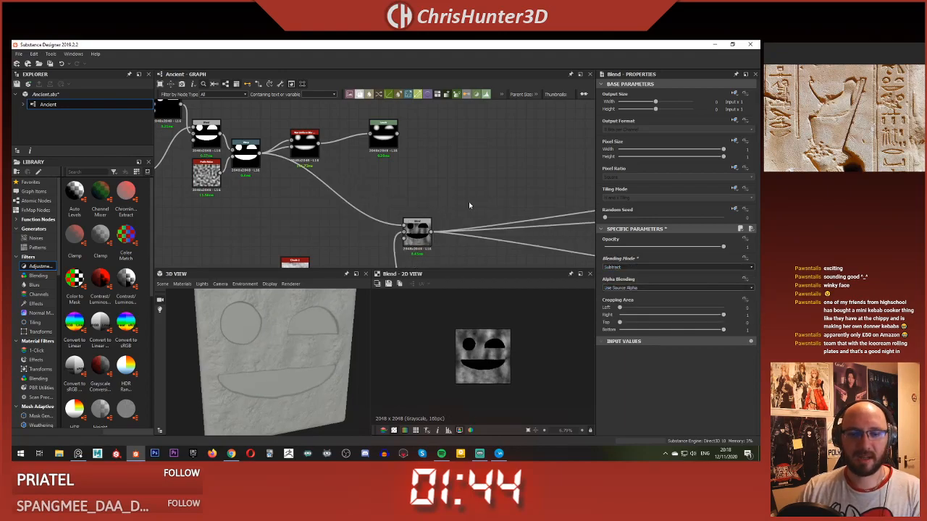
Step: Add a second Blend node with the Subtract Blend as its Background and the Levels output as its Foreground
key("space")
type("blend")
key("Return")
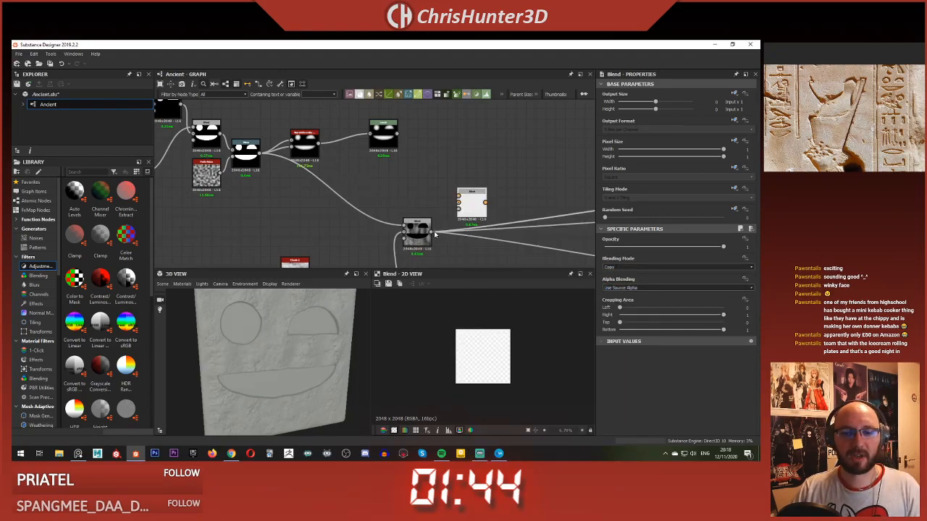
left_click_drag(431, 233, 460, 203)
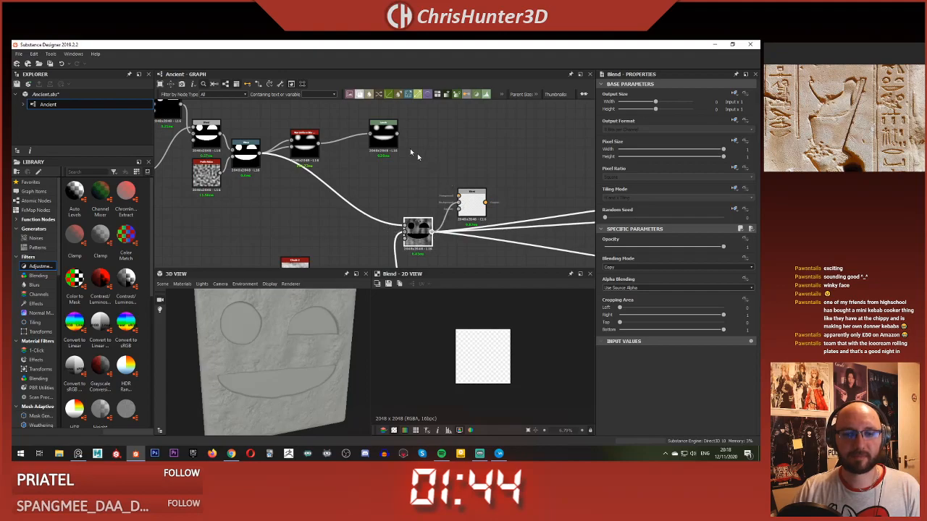
left_click_drag(397, 134, 459, 197)
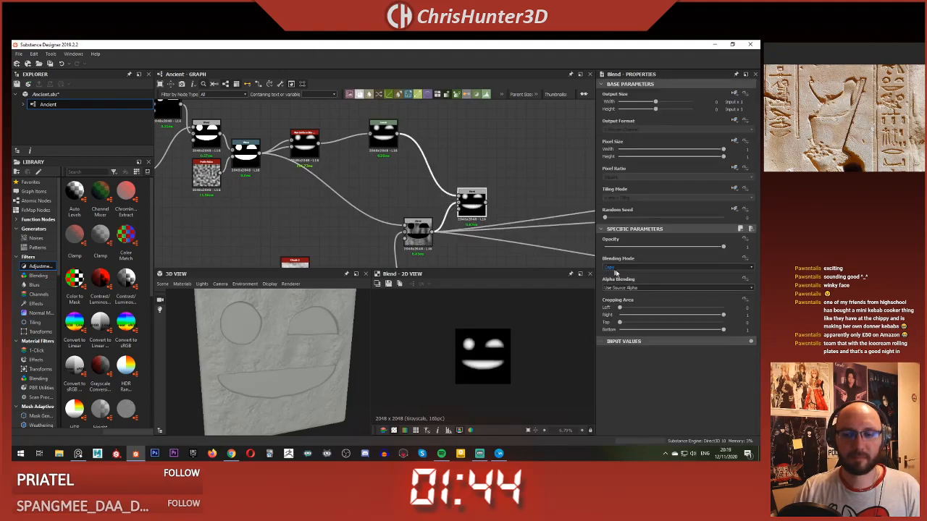
Step: Set the new Blend node to Max (Lighten) and transfer the Subtract Blend's outgoing connections to it
left_click(615, 267)
left_click(630, 279)
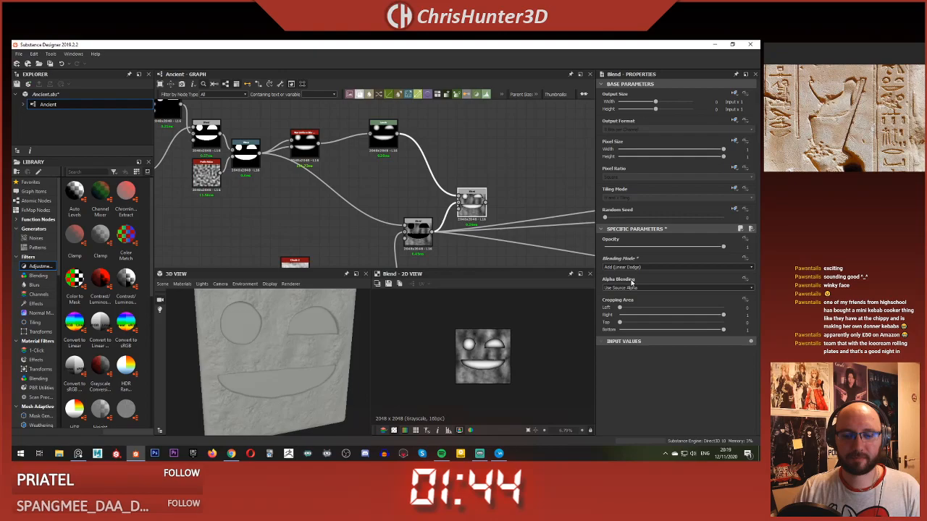
key("f")
left_click(629, 267)
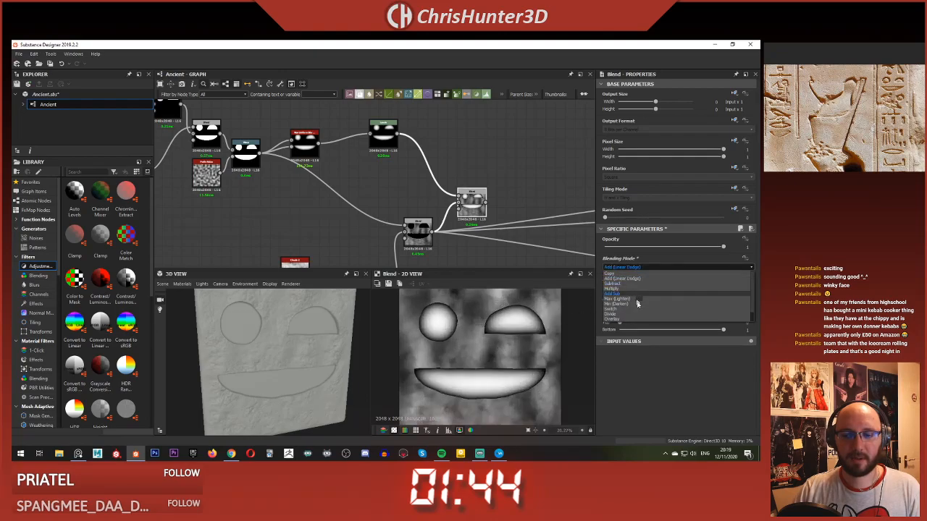
left_click(644, 301)
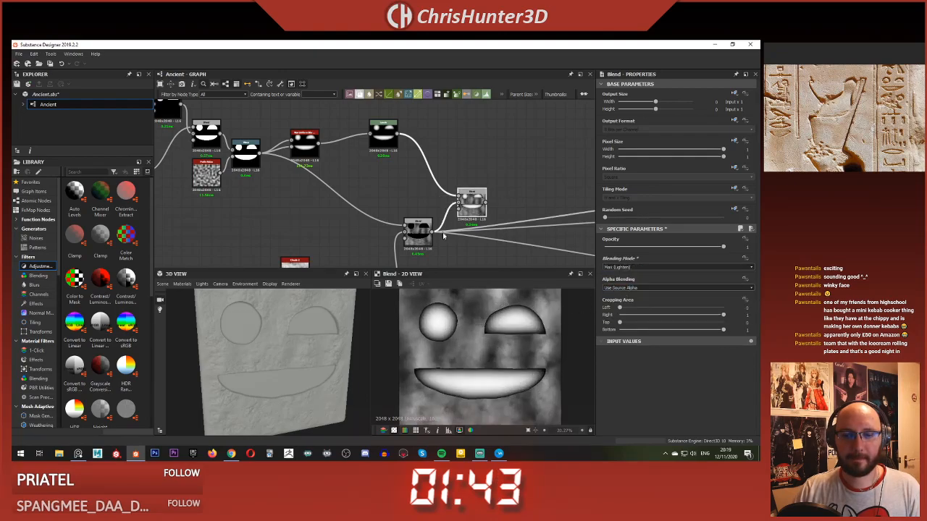
left_click_drag(432, 232, 486, 202, "shift")
left_click(475, 205)
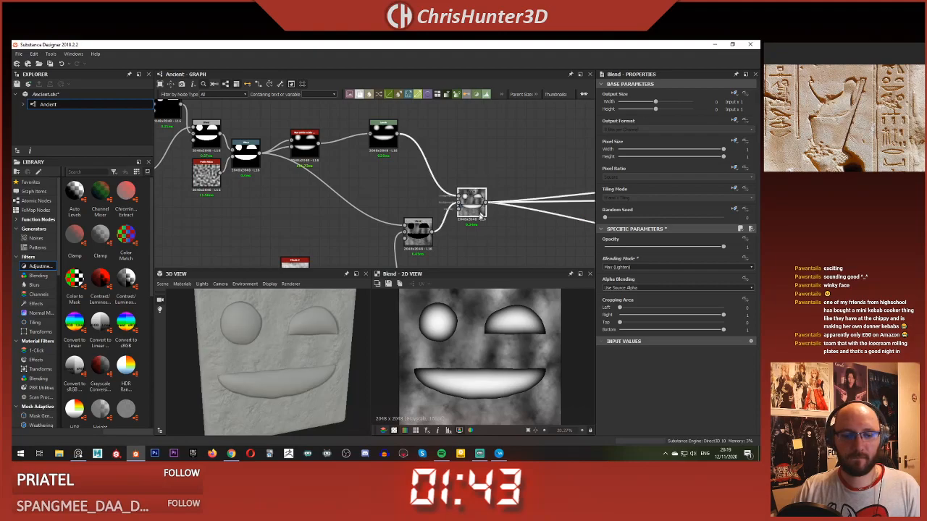
mouse_move(723, 246)
left_mouse_down()
mouse_move(675, 247)
mouse_move(729, 253)
left_mouse_up()
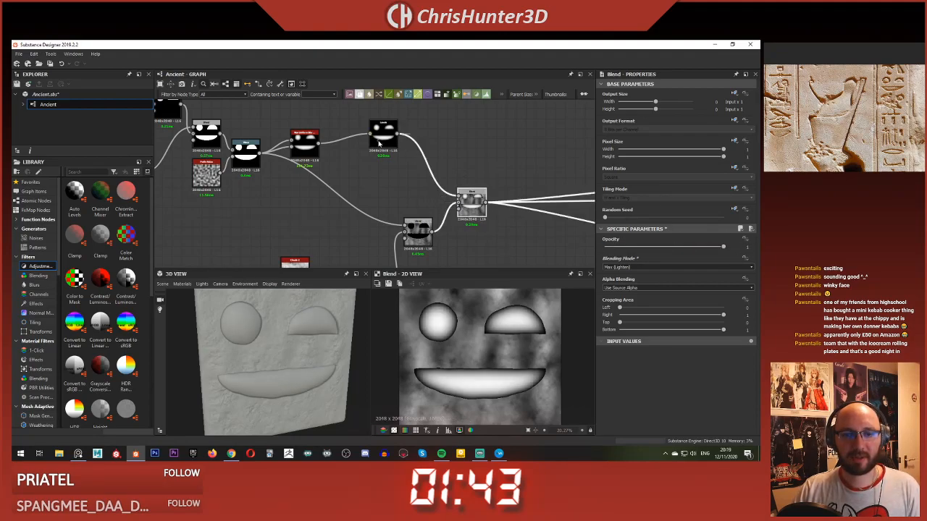
Step: Lower the Levels node's white output to about half and inspect the softened relief on the cube
left_click(380, 137)
left_click_drag(748, 331, 678, 330)
mouse_move(333, 333)
left_mouse_down()
mouse_move(308, 347)
mouse_move(330, 345)
mouse_move(297, 352)
mouse_move(347, 364)
mouse_move(316, 367)
mouse_move(302, 356)
mouse_move(334, 341)
left_mouse_up()
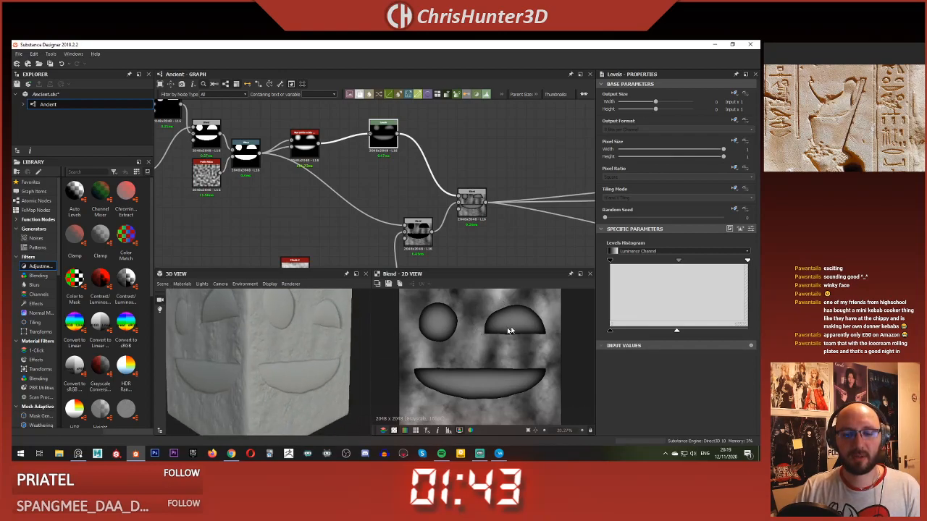
scroll(505, 332, "up", 1)
mouse_move(246, 348)
left_mouse_down()
mouse_move(274, 356)
mouse_move(167, 331)
mouse_move(218, 355)
mouse_move(223, 346)
mouse_move(242, 362)
left_mouse_up()
scroll(243, 363, "down", 3)
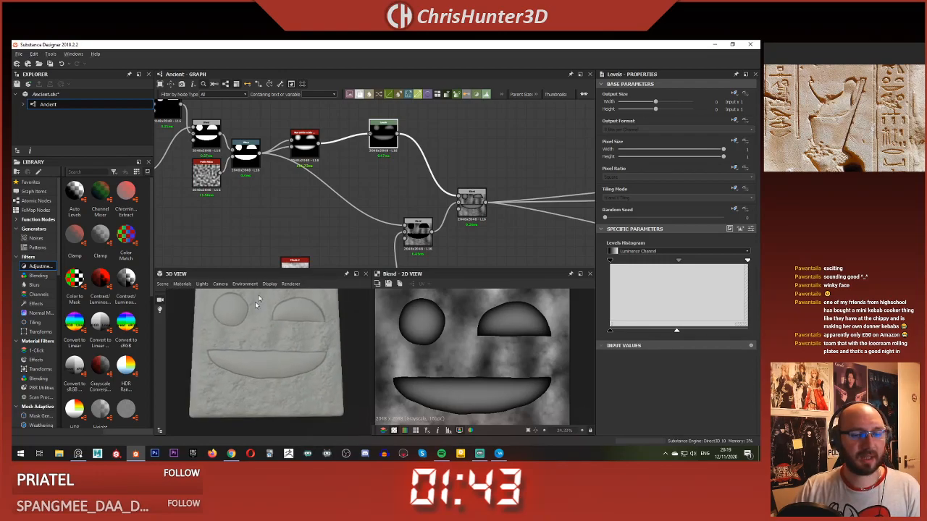
left_click_drag(262, 288, 291, 320)
scroll(380, 189, "down", 1)
Step: Move the Levels node closer to the Non Uniform Blur Grayscale node to tidy the graph
middle_click_drag(380, 189, 457, 201)
scroll(434, 200, "up", 2)
scroll(431, 201, "down", 6)
scroll(464, 192, "up", 5)
scroll(420, 220, "down", 1)
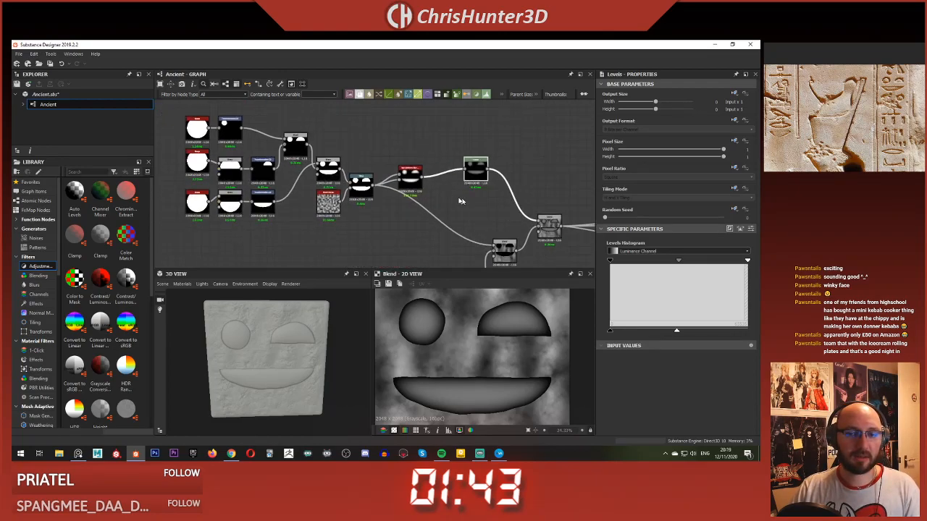
scroll(463, 194, "up", 1)
left_click_drag(479, 174, 440, 184)
left_click(418, 145)
scroll(461, 151, "down", 2)
middle_click_drag(462, 151, 425, 151)
scroll(482, 133, "up", 4)
scroll(481, 133, "up", 1)
key("space")
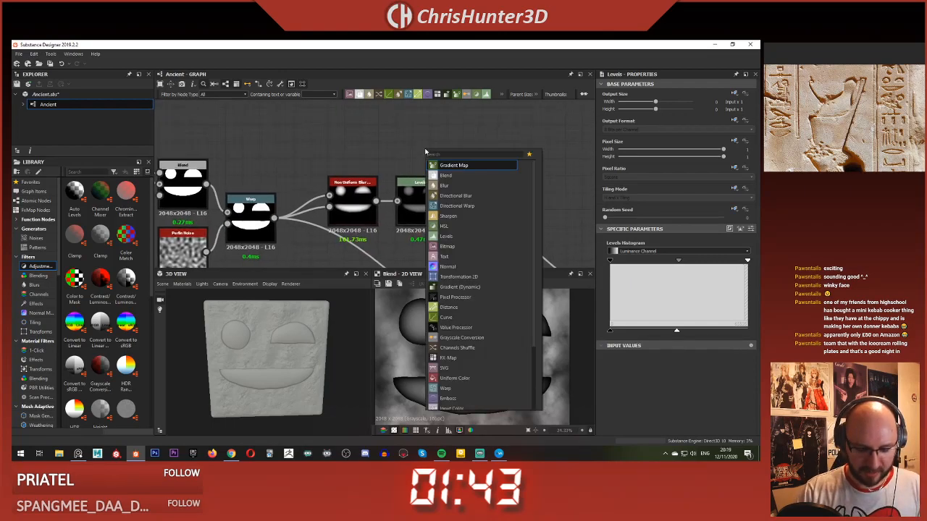
key("Escape")
left_click_drag(426, 152, 511, 152)
left_click_drag(444, 202, 487, 151)
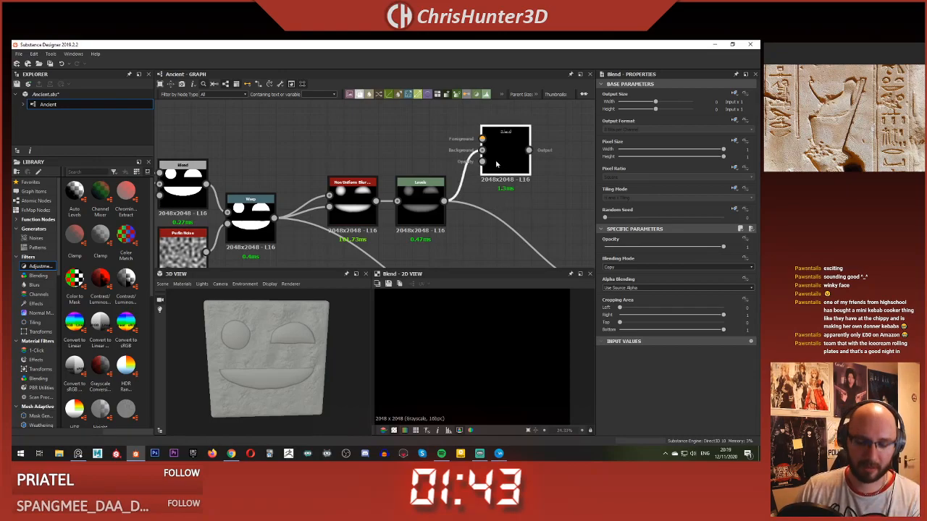
key("Delete")
Step: Review the overall node graph and examine the Egyptian wall carvings on the Ancient reference board
scroll(472, 203, "down", 4)
middle_click_drag(472, 202, 386, 161)
middle_click_drag(367, 253, 424, 255)
middle_click_drag(433, 210, 411, 214)
scroll(411, 213, "down", 1)
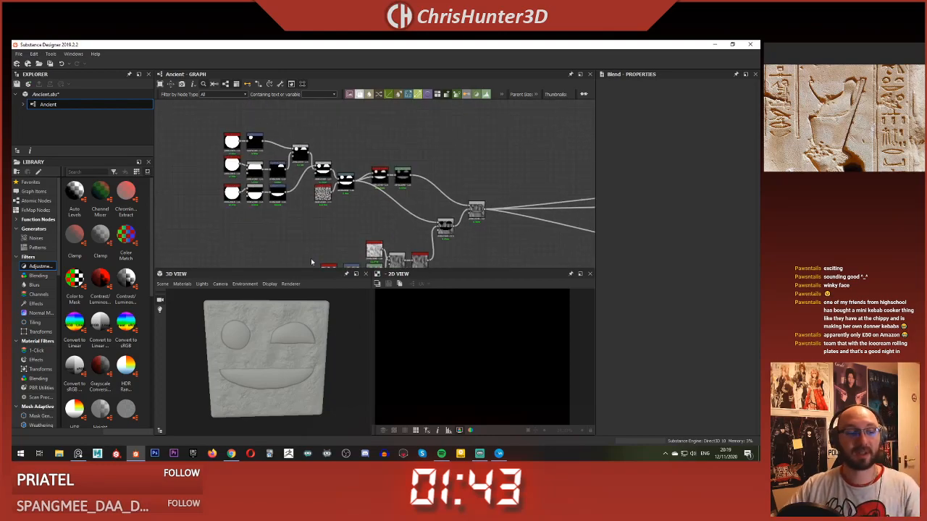
scroll(844, 107, "down", 5)
left_click(845, 123)
scroll(845, 123, "up", 4)
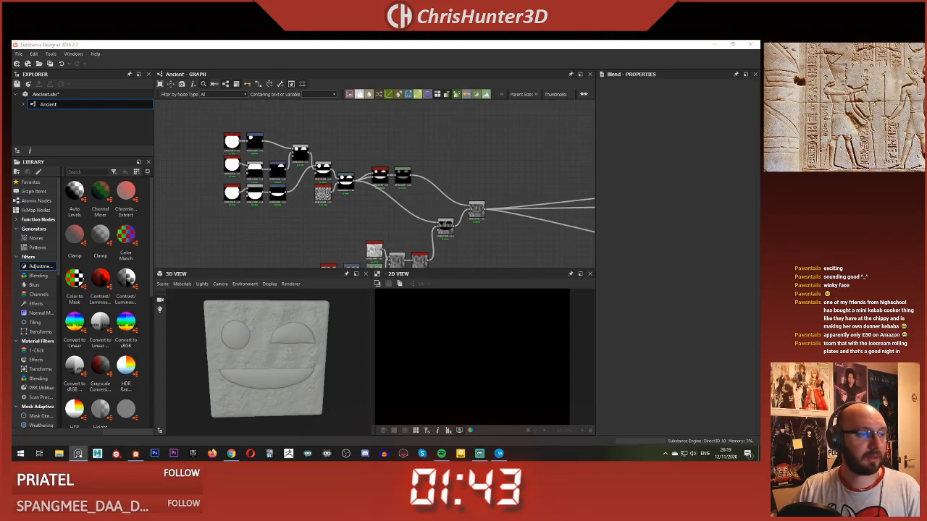
scroll(836, 120, "down", 3)
scroll(836, 120, "up", 1)
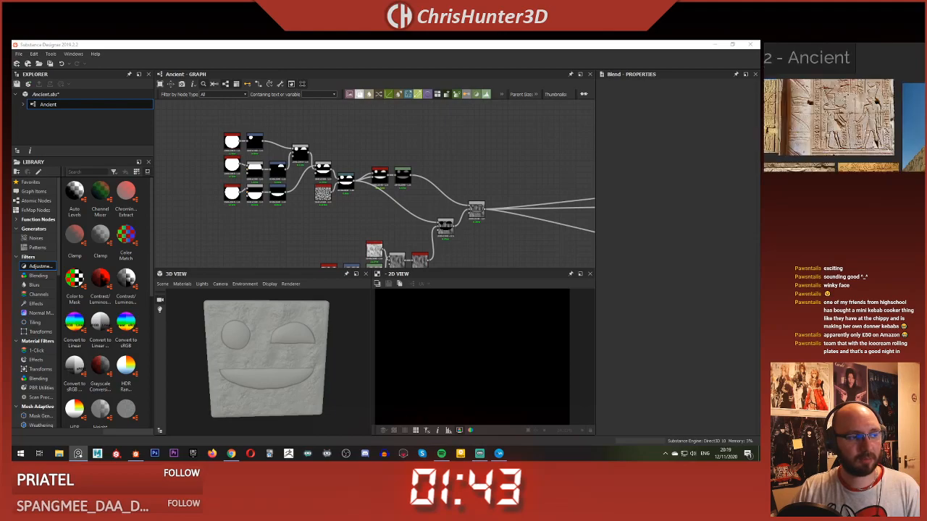
left_click(321, 141)
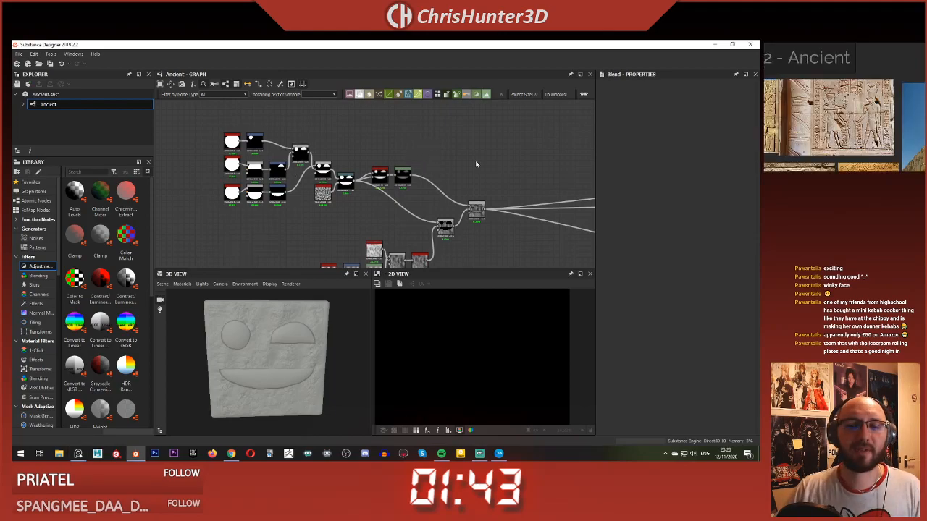
Step: Add a Tile Sampler node in the empty area above the Max (Lighten) Blend node
key("space")
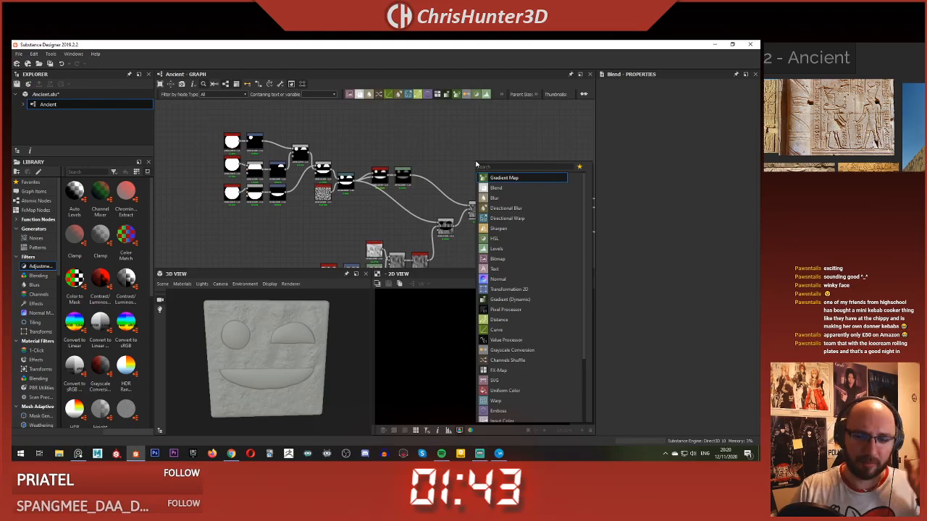
type("tile")
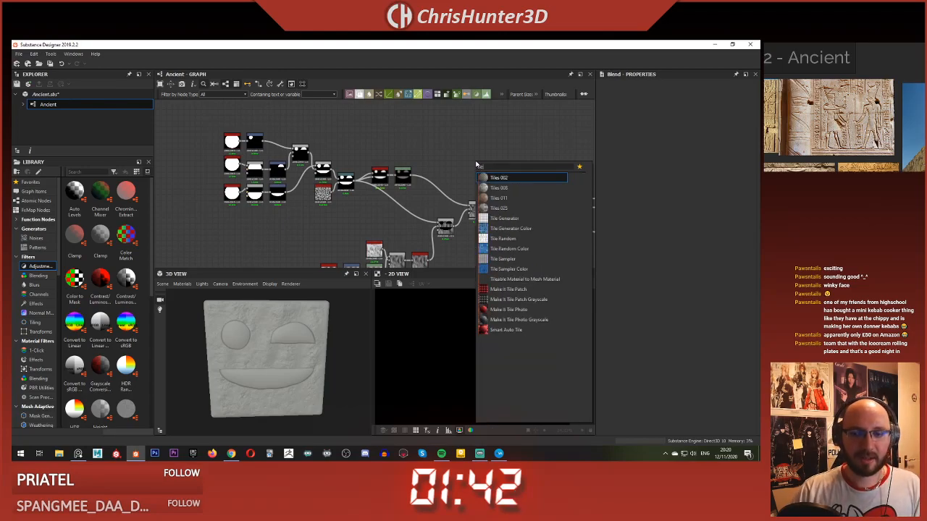
left_click(528, 259)
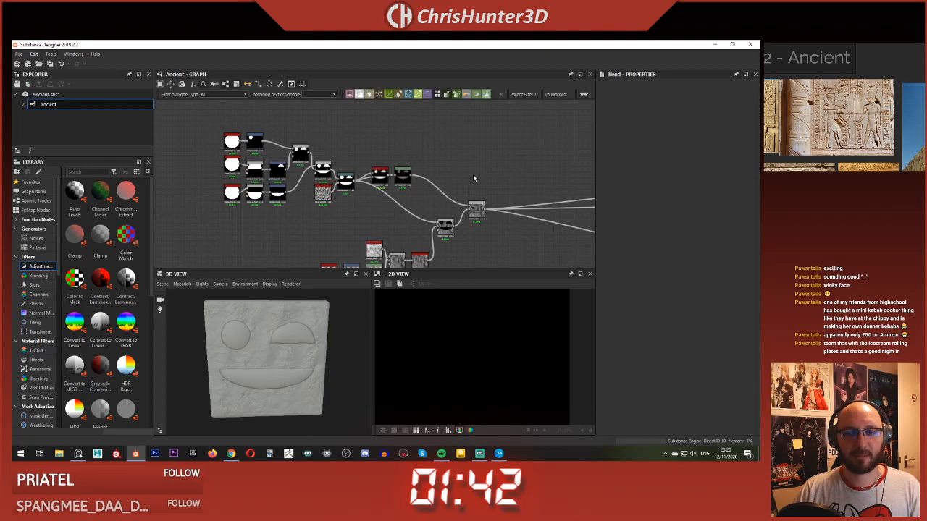
Step: Examine how the glyphs are arranged in the carved-wall references and inspect the new Tile Sampler node's inputs
scroll(496, 343, "down", 5)
scroll(496, 344, "up", 1)
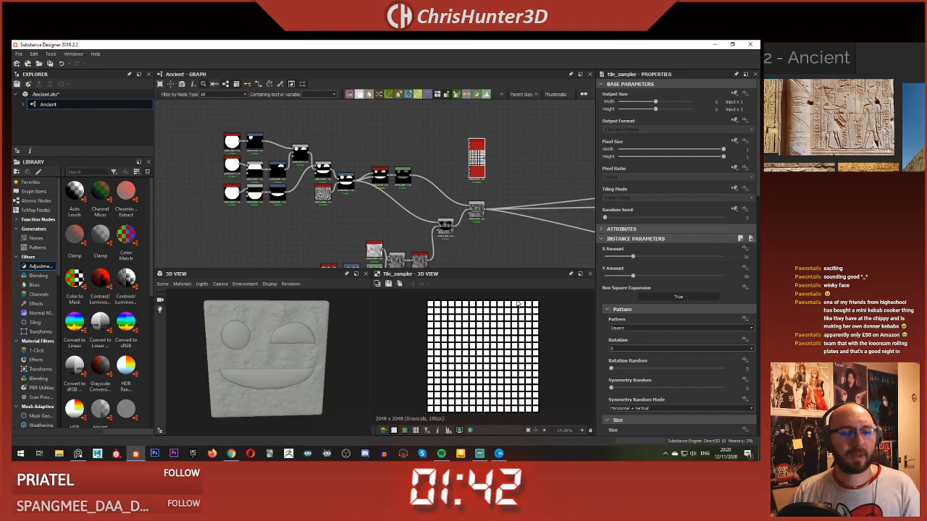
scroll(845, 108, "down", 5)
scroll(844, 107, "up", 5)
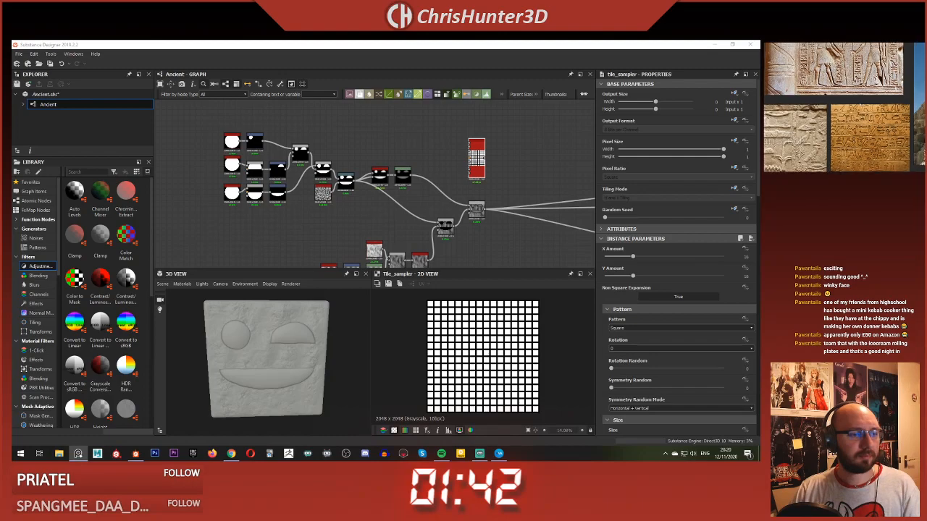
scroll(862, 99, "down", 2)
scroll(840, 101, "up", 4)
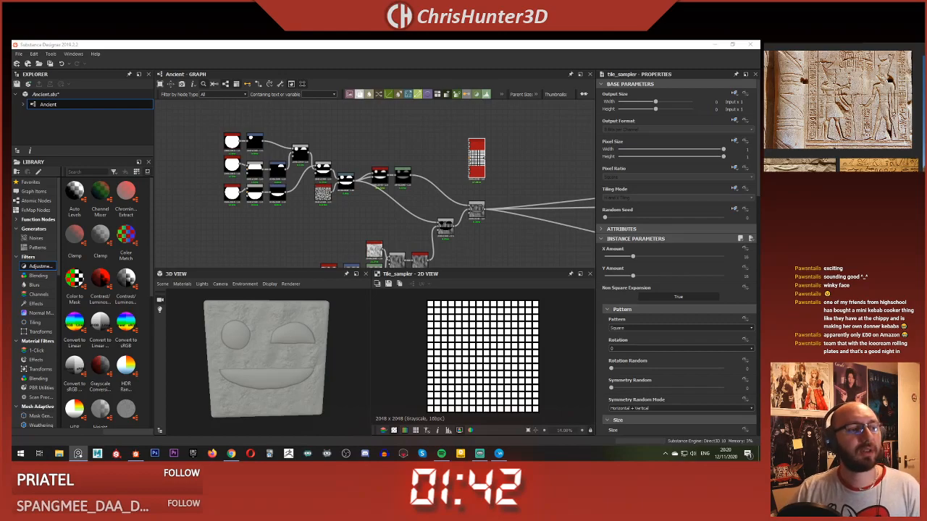
scroll(434, 189, "up", 2)
middle_click_drag(433, 194, 294, 241)
scroll(417, 188, "up", 2)
scroll(260, 203, "down", 4)
middle_click_drag(283, 196, 398, 179)
scroll(398, 179, "up", 5)
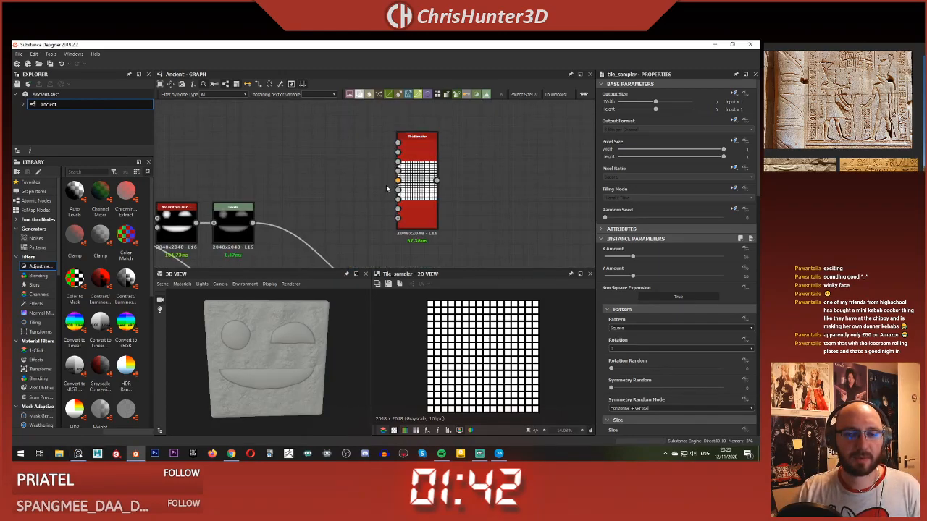
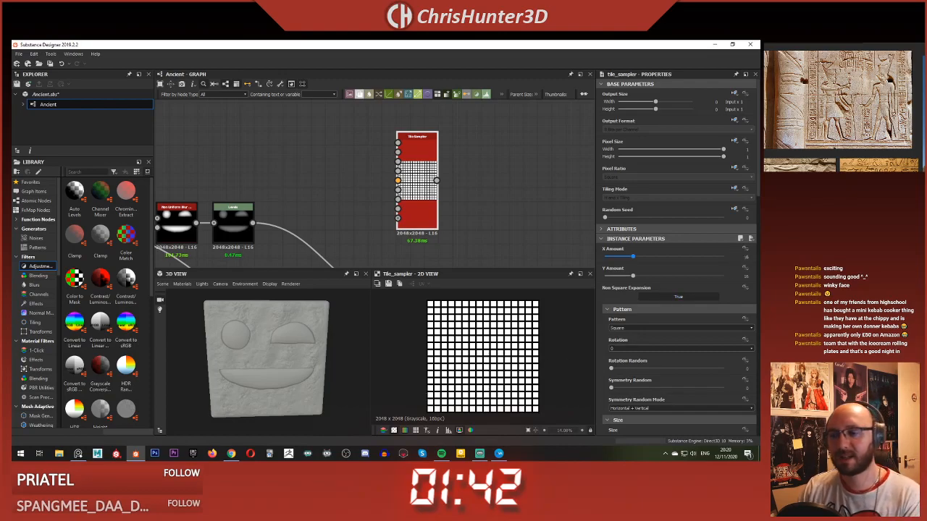
Step: Set the Tile Sampler's X Amount and Y Amount to 8
type("8")
left_click(746, 276)
type("8")
key("Return")
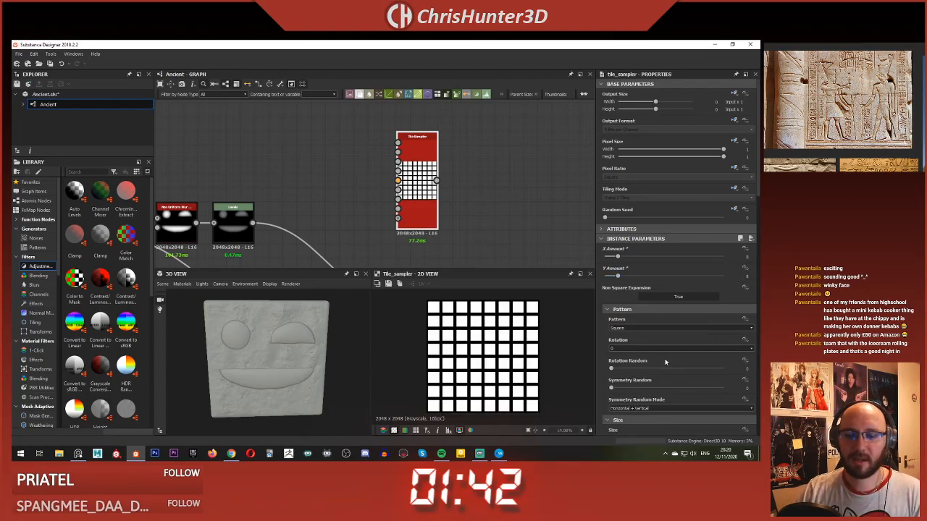
Step: Set the Tile Sampler's Pattern to Pattern Input
scroll(665, 362, "down", 3)
scroll(665, 362, "down", 2)
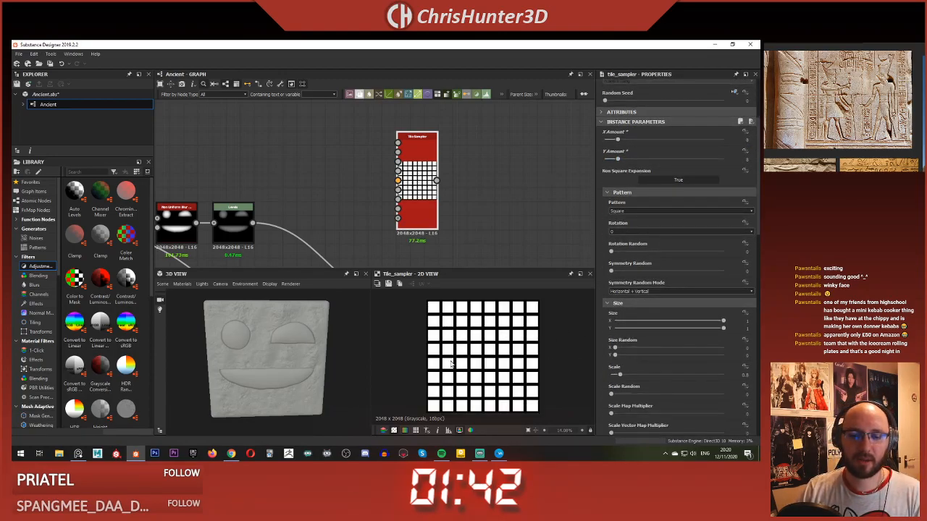
middle_click_drag(456, 266, 461, 237)
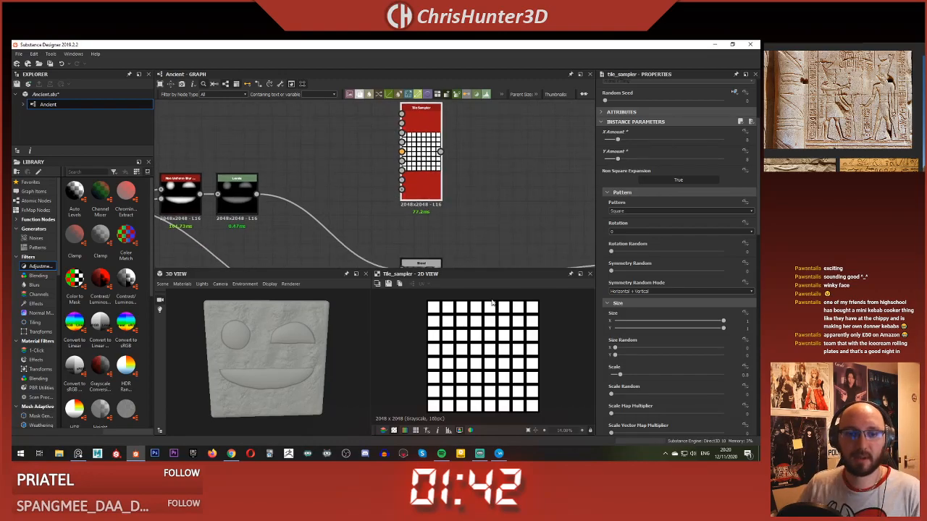
scroll(355, 168, "up", 2)
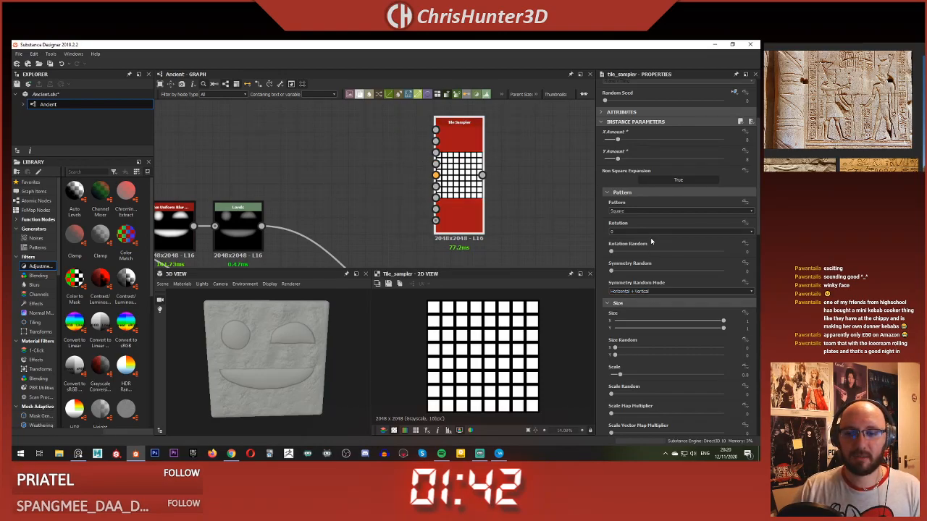
scroll(649, 205, "up", 2)
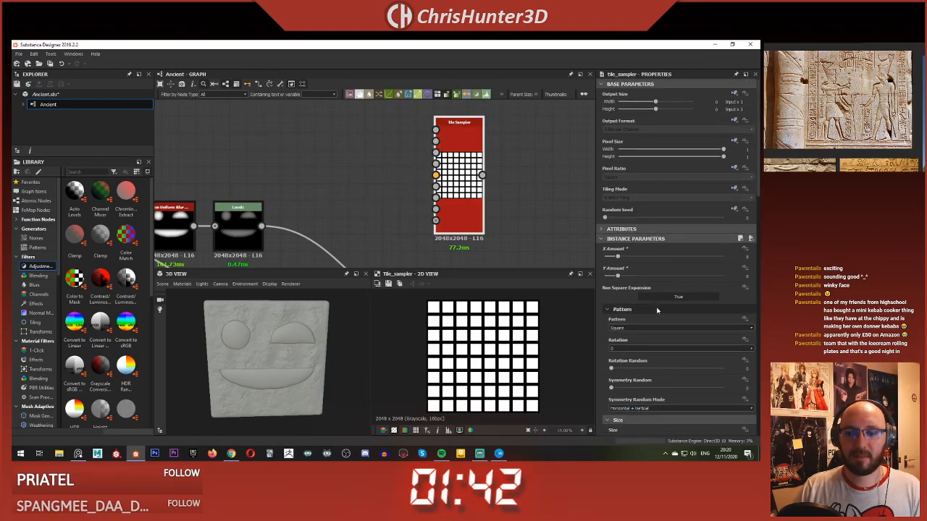
left_click(661, 259)
left_click(665, 264)
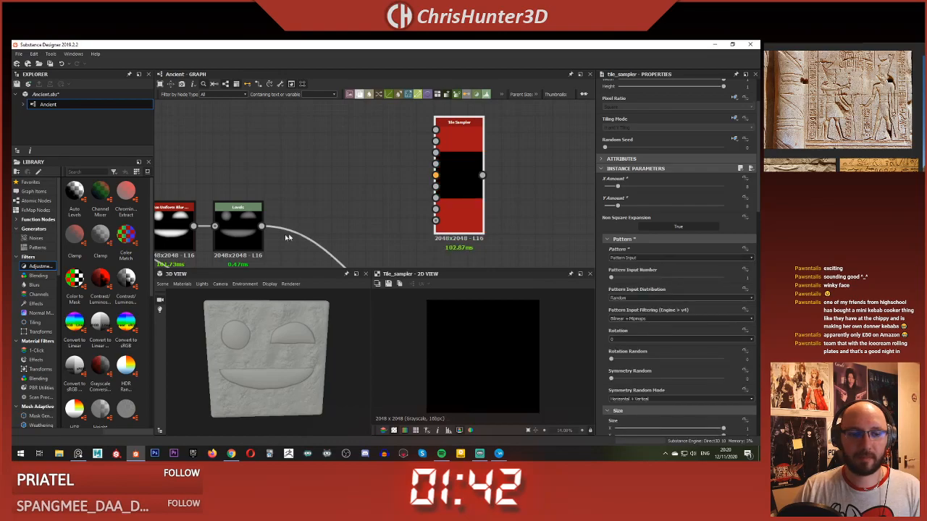
Step: Review the glyph node chain from the warped face shapes through the Levels node to the Blend nodes beneath the Tile Sampler
scroll(281, 187, "down", 2)
middle_click_drag(282, 187, 253, 112)
scroll(330, 219, "up", 4)
middle_click_drag(279, 141, 398, 147)
scroll(372, 198, "down", 2)
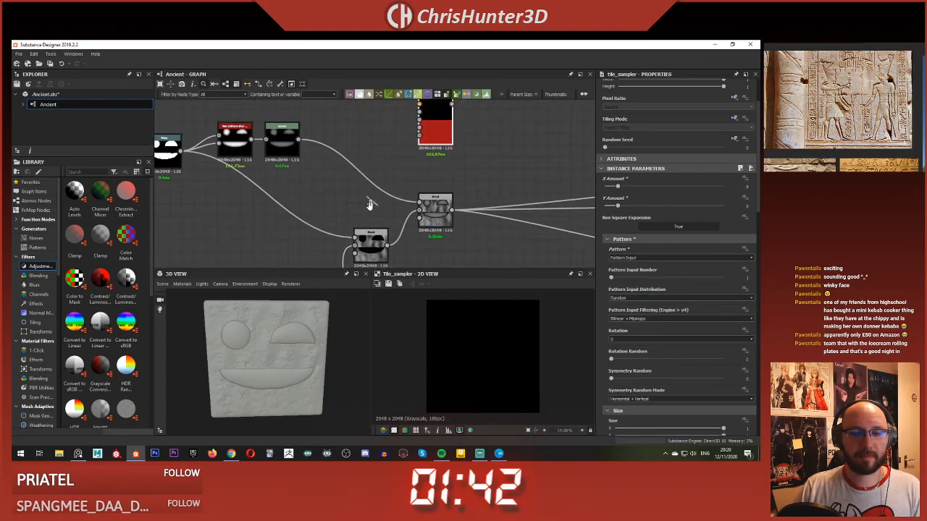
middle_click_drag(372, 198, 363, 241)
middle_click_drag(373, 208, 400, 206)
scroll(355, 210, "down", 2)
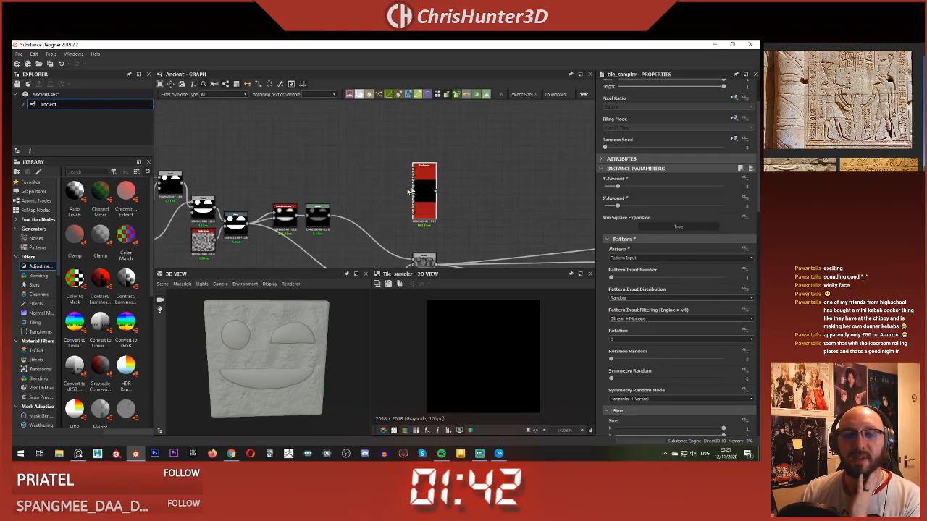
middle_click_drag(416, 258, 402, 227)
middle_click_drag(356, 167, 364, 183)
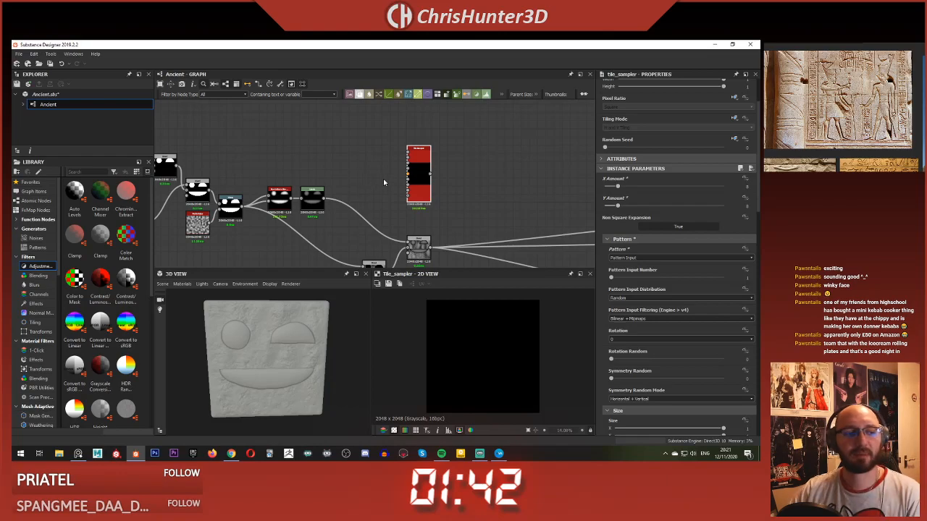
middle_click_drag(382, 184, 348, 197)
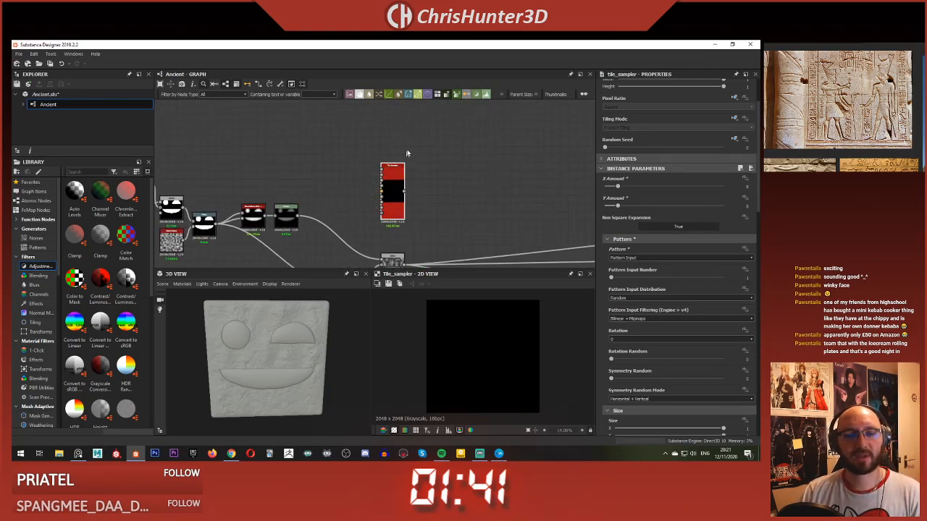
mouse_move(419, 177)
middle_mouse_down()
mouse_move(432, 141)
mouse_move(425, 181)
middle_mouse_up()
scroll(426, 182, "down", 1)
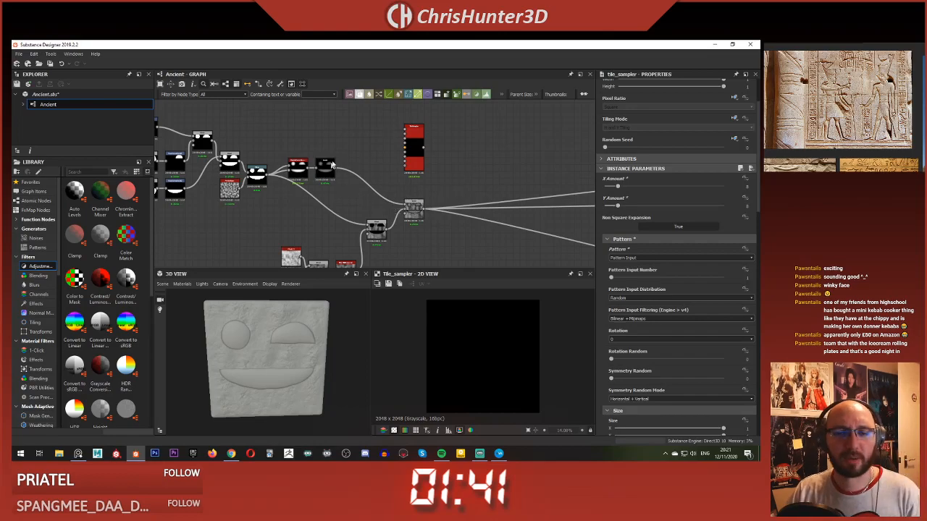
Step: Connect the output of the Levels node to the Tile Sampler's first Pattern Input
scroll(350, 131, "up", 2)
mouse_move(394, 131)
middle_mouse_down()
mouse_move(393, 170)
mouse_move(396, 140)
middle_mouse_up()
scroll(394, 173, "down", 1)
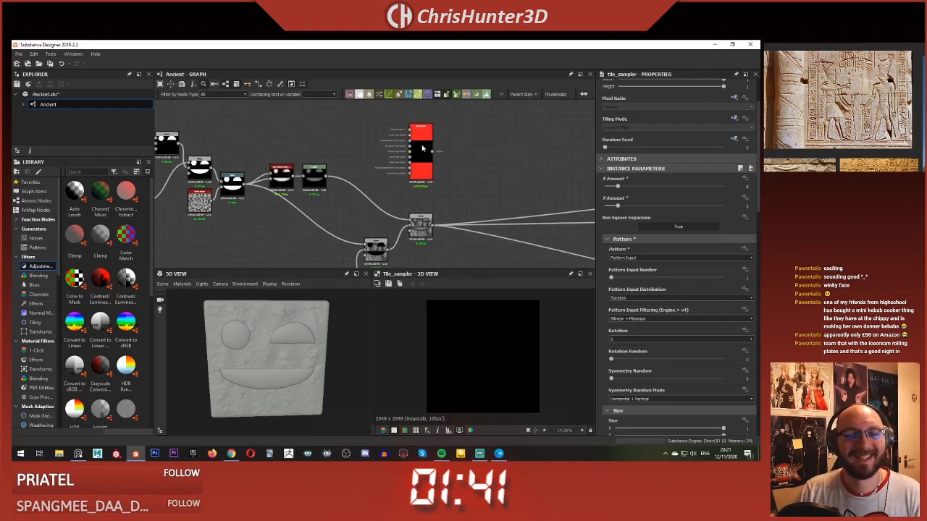
left_click_drag(326, 176, 410, 130)
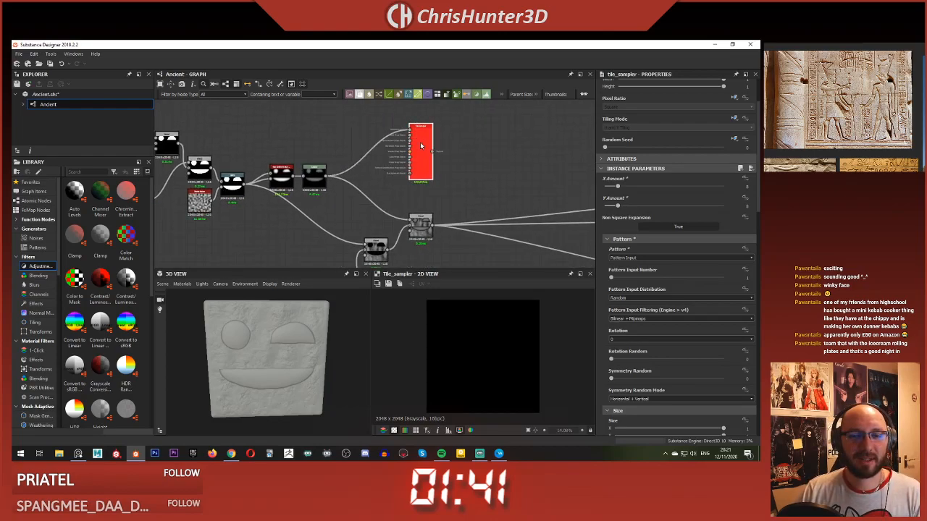
scroll(478, 334, "up", 1)
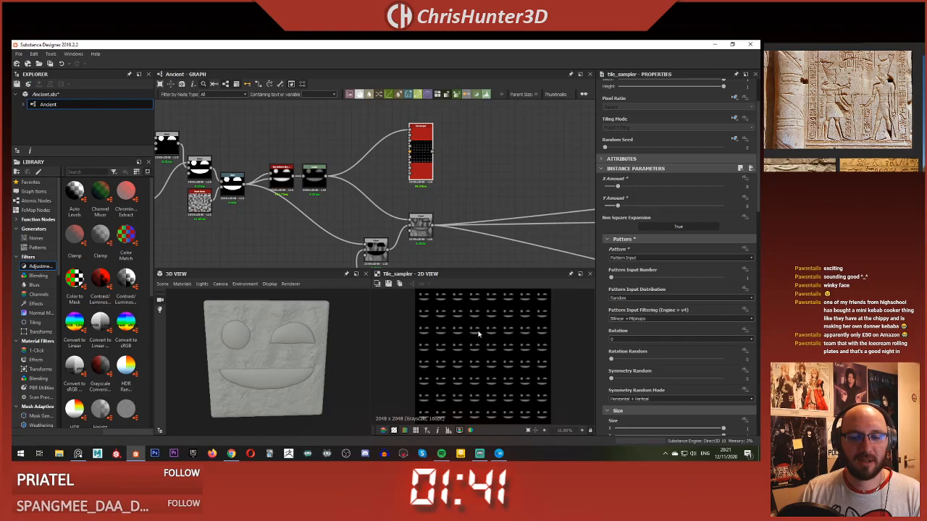
Step: Add a Gradient Map node between the Levels node and the Tile Sampler
scroll(478, 334, "down", 1)
mouse_move(393, 173)
middle_mouse_down()
mouse_move(397, 147)
mouse_move(383, 186)
middle_mouse_up()
scroll(397, 147, "up", 2)
middle_click_drag(378, 125, 391, 153)
scroll(385, 196, "up", 3)
middle_click_drag(385, 195, 402, 170)
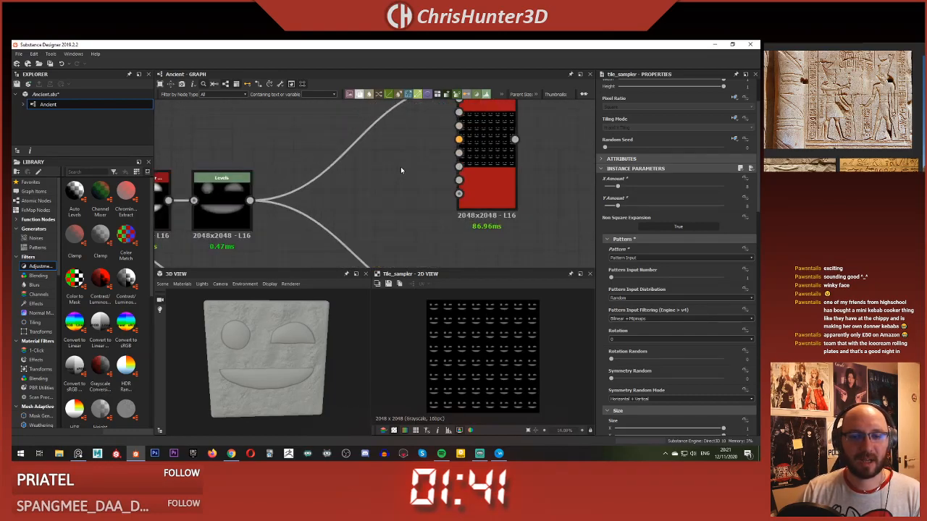
key("space")
type("gra")
left_click(434, 192)
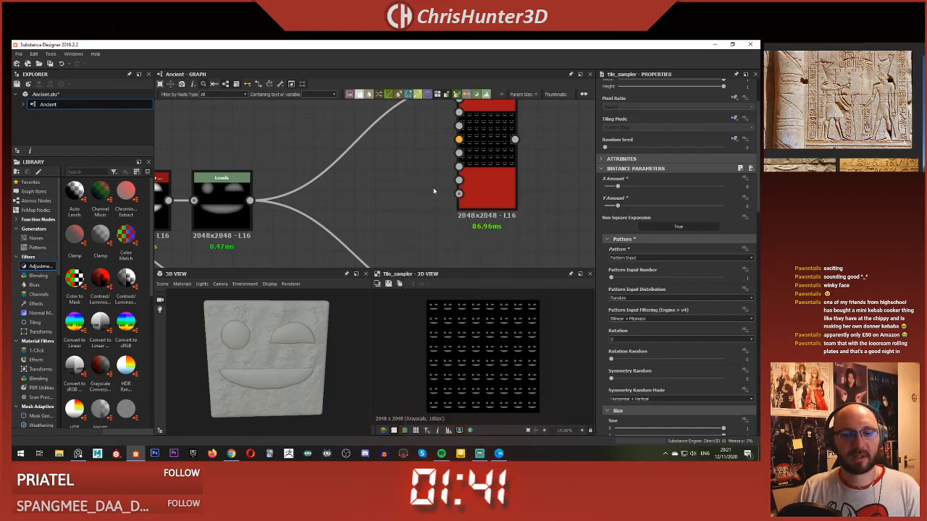
Step: Add a Gradient Linear 1 node feeding the Gradient Map and set its Rotation to 90°
key("space")
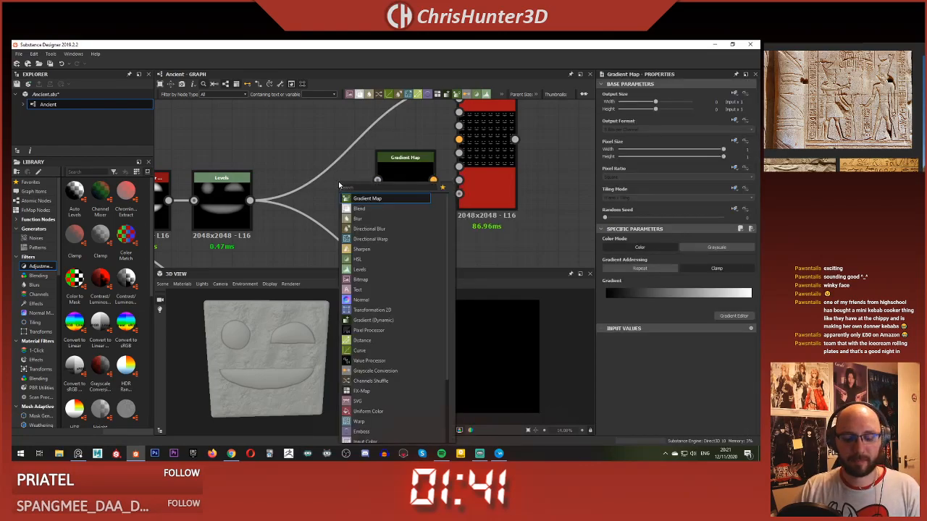
type("gra")
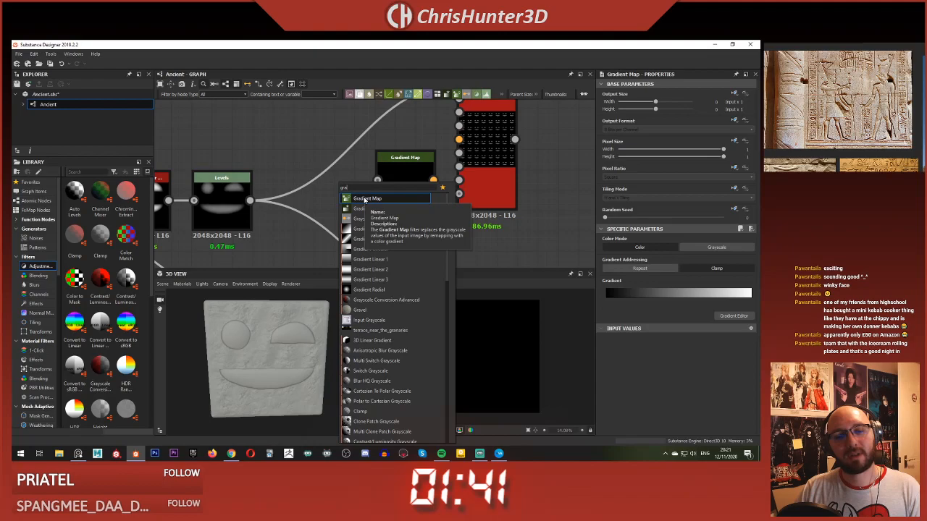
left_click(373, 259)
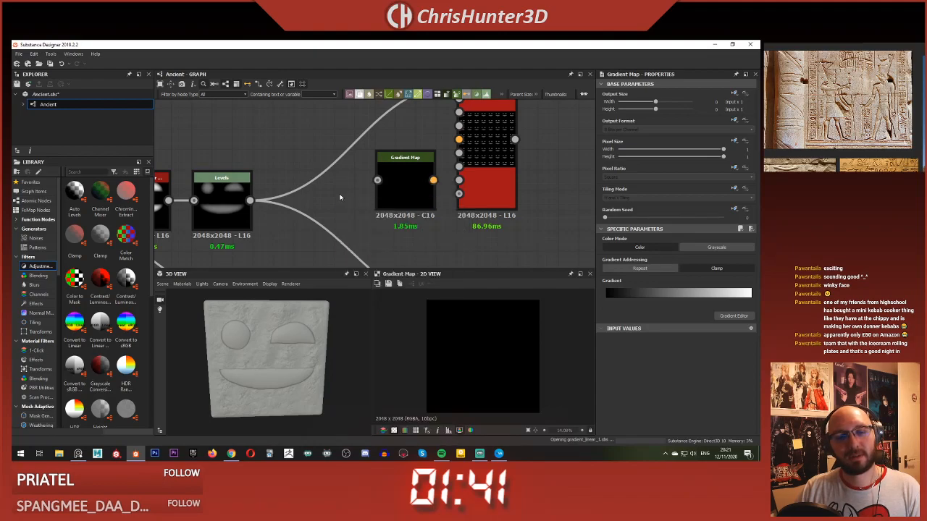
left_click_drag(348, 195, 377, 180)
left_click(632, 282)
left_click(633, 283)
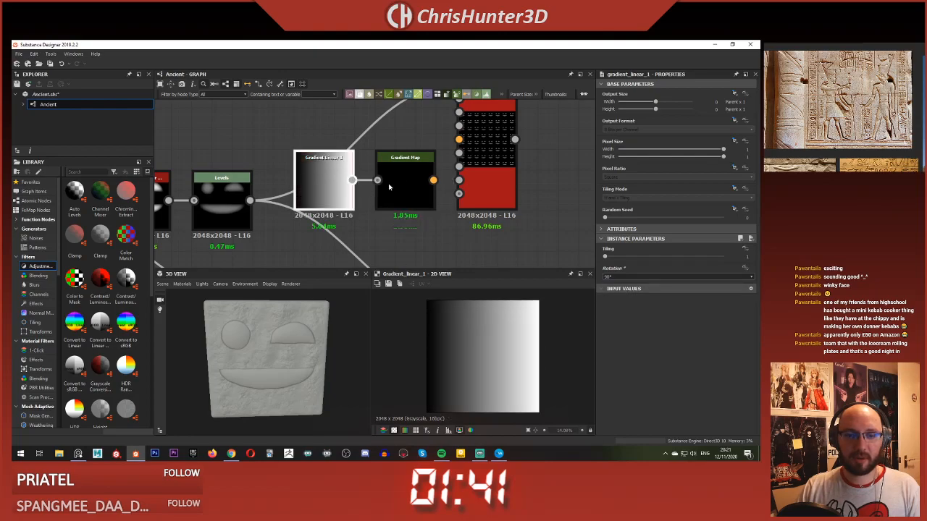
Step: Open the Gradient Map's gradient for editing and add keys near both ends, at about 0.08 and 0.93
double_click(405, 185)
left_click(734, 316)
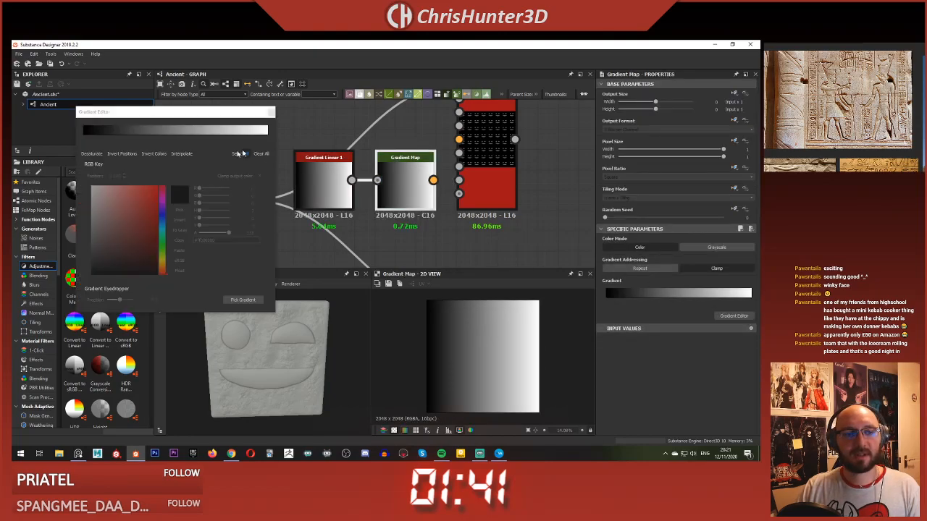
left_click(98, 135)
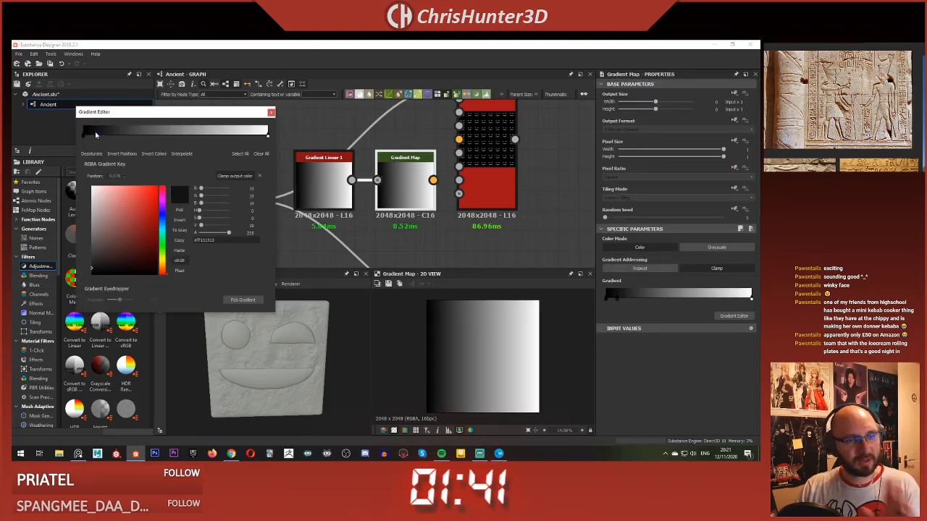
left_click(258, 135)
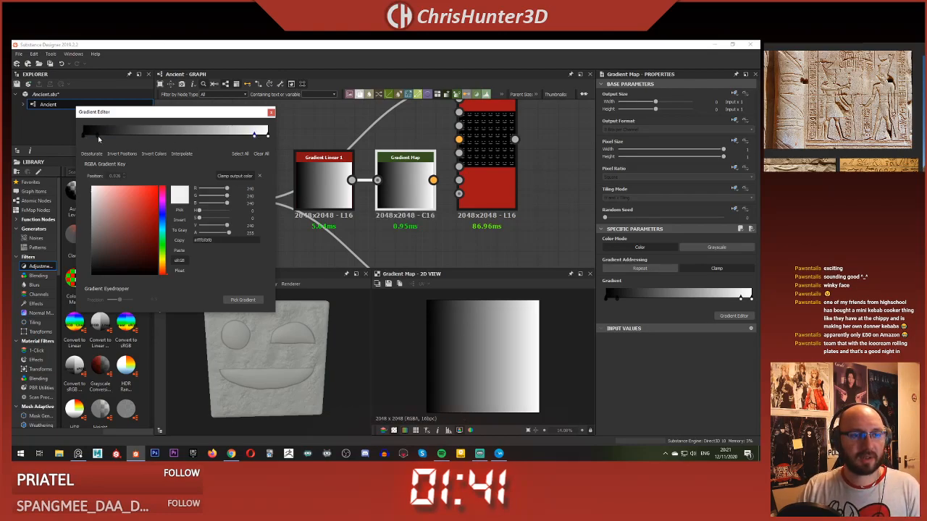
Step: Set the keys at the start of the gradient to white to form a narrow white band
left_click(96, 135)
left_click_drag(106, 260, 67, 140)
left_click(83, 137)
left_click_drag(120, 231, 47, 134)
Step: Form a white band at the gradient's end and set the inner keys to black for a solid black centre
left_click(255, 139)
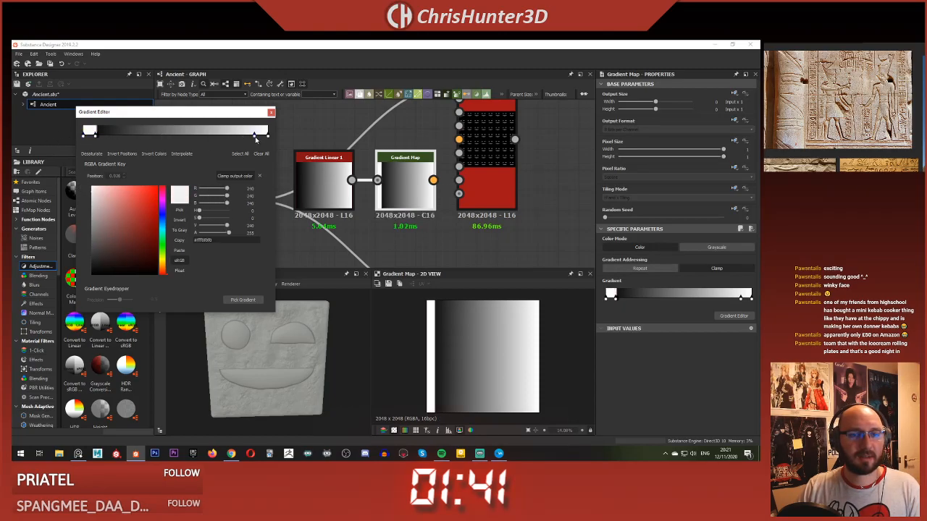
left_click_drag(134, 203, 80, 181)
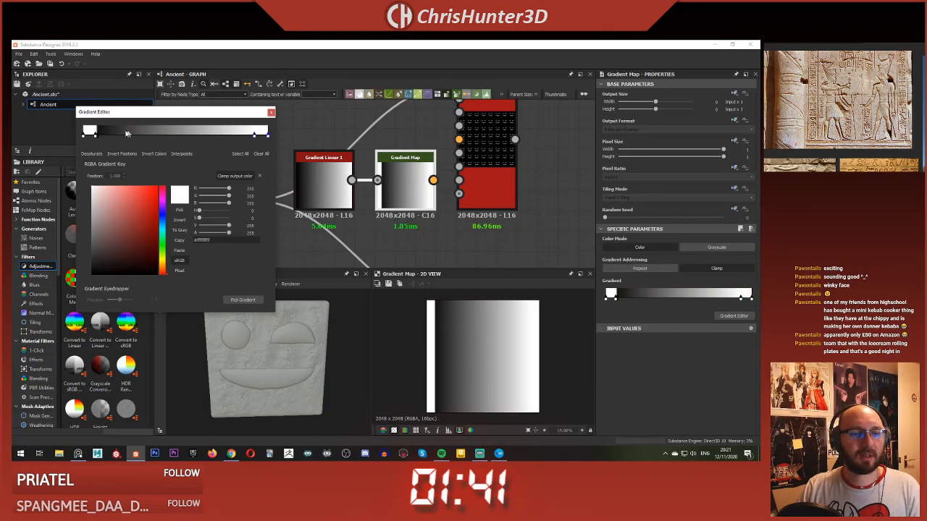
left_click(253, 136)
left_click_drag(202, 233, 194, 234)
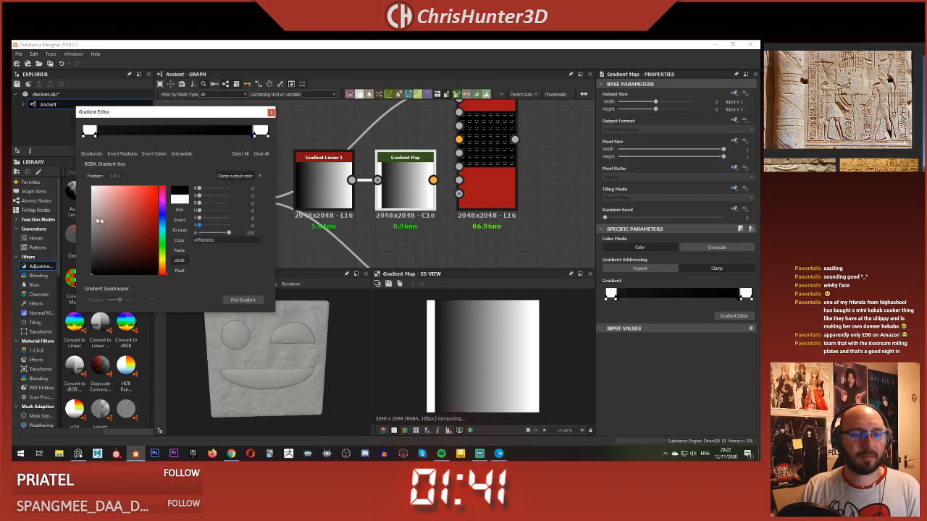
left_click(97, 136)
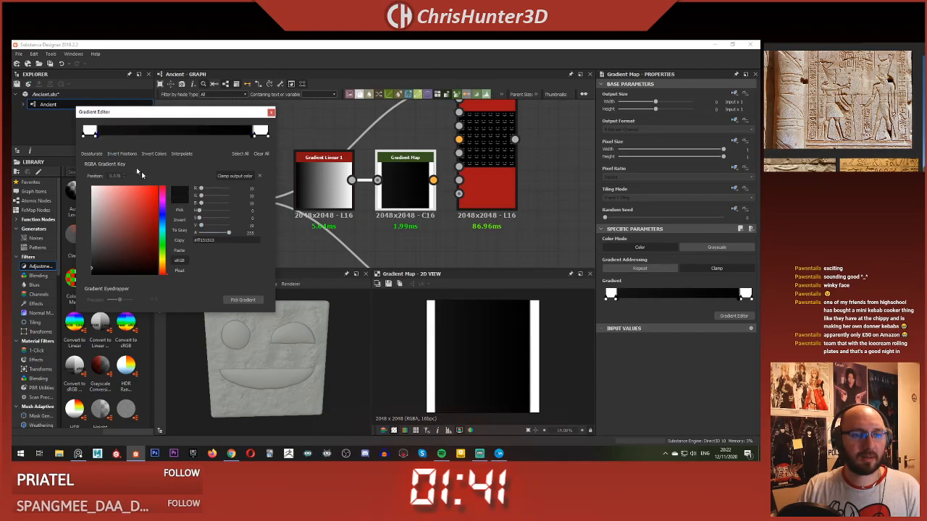
left_click_drag(212, 226, 147, 226)
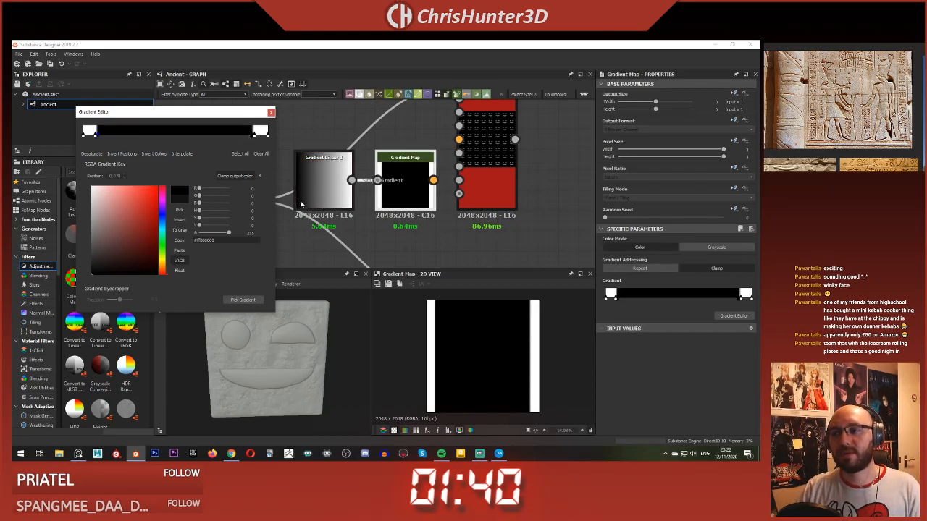
left_click(270, 112)
Step: Place the Gradient Map against Gradient Linear 1, set its Color Mode to Grayscale and connect it to the Tile Sampler's Mask Map Input
middle_click_drag(370, 152, 304, 185)
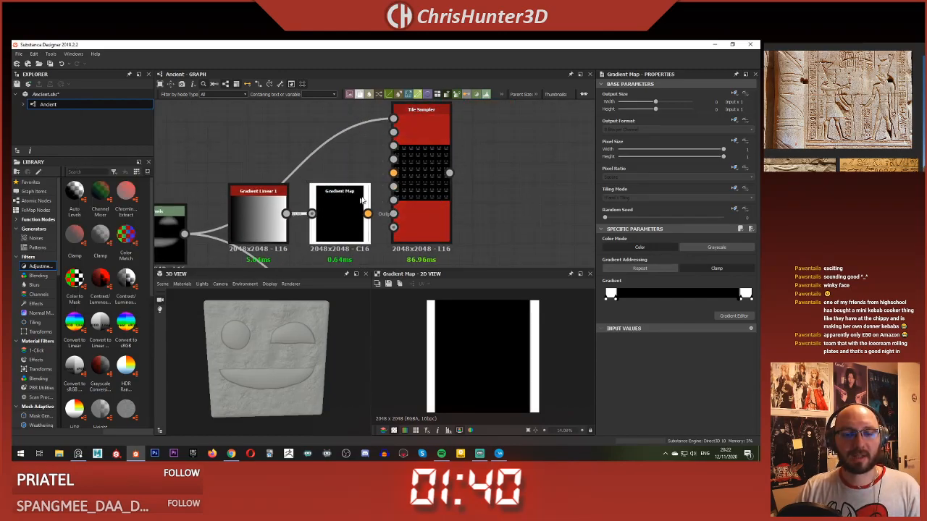
mouse_move(338, 202)
left_mouse_down()
mouse_move(284, 169)
mouse_move(321, 181)
mouse_move(343, 214)
left_mouse_up()
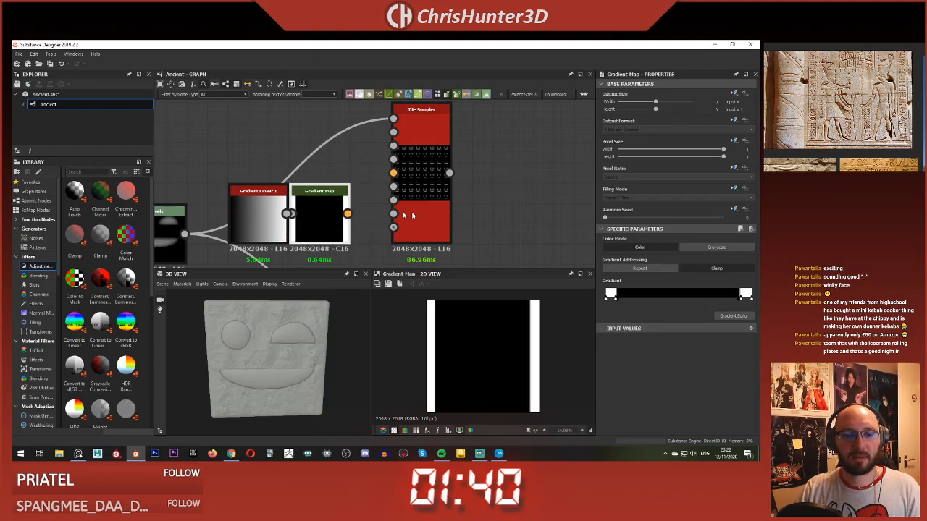
left_click(715, 248)
left_click_drag(348, 213, 393, 213)
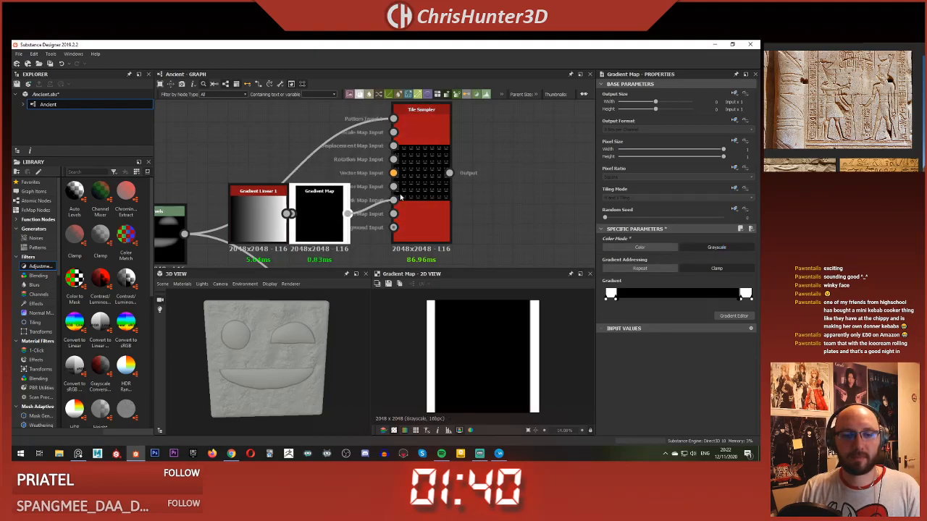
Step: Set the Tile Sampler's Mask Map Threshold to 0.35 so the gradient masks out the central glyph columns
double_click(425, 202)
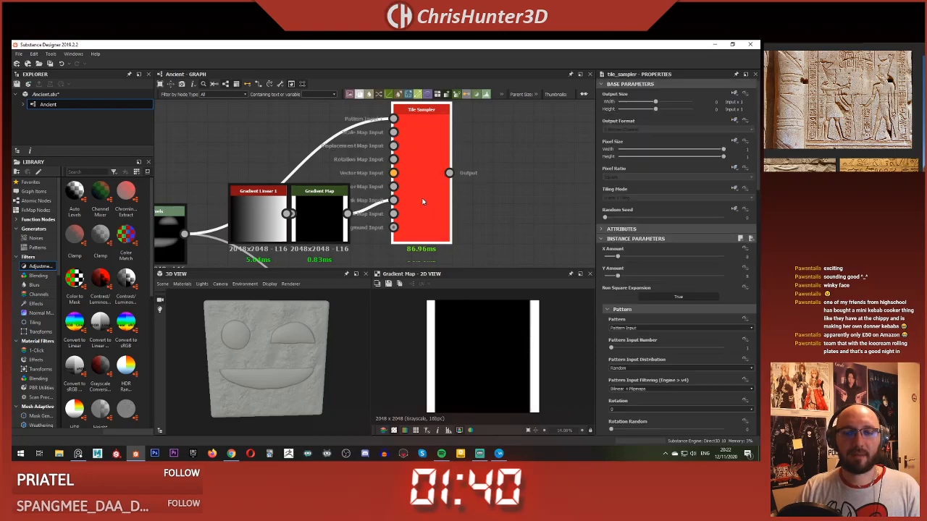
scroll(668, 288, "down", 9)
scroll(677, 312, "down", 10)
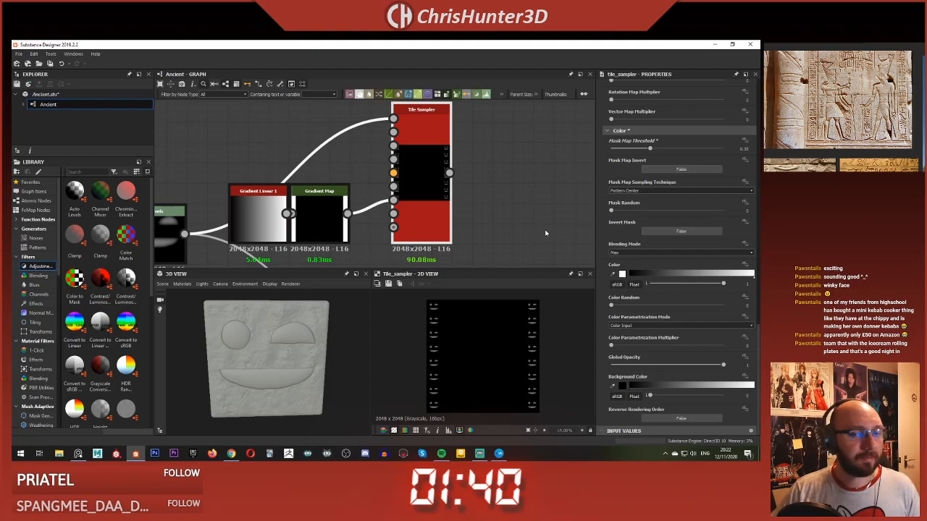
middle_click_drag(354, 221, 386, 194)
scroll(385, 191, "up", 4)
scroll(347, 217, "down", 4)
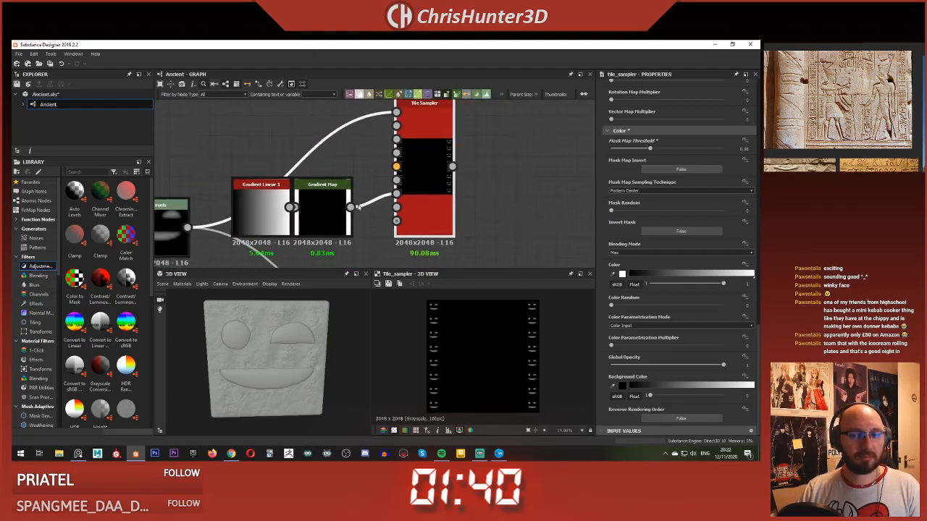
scroll(456, 257, "up", 1)
scroll(461, 376, "up", 4)
scroll(453, 343, "down", 5)
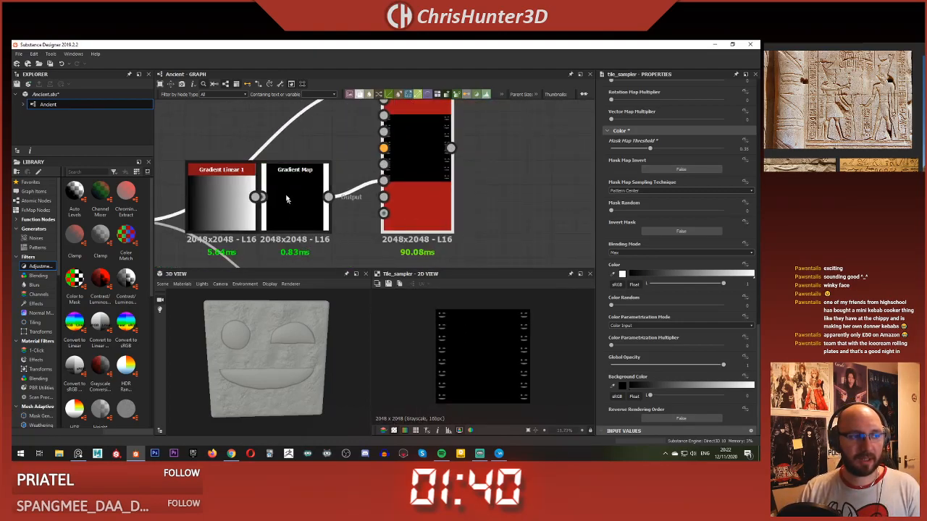
Step: Examine the glyph node chain and its connections around the masked Tile Sampler in the graph
middle_click_drag(263, 177, 426, 167)
scroll(391, 170, "down", 2)
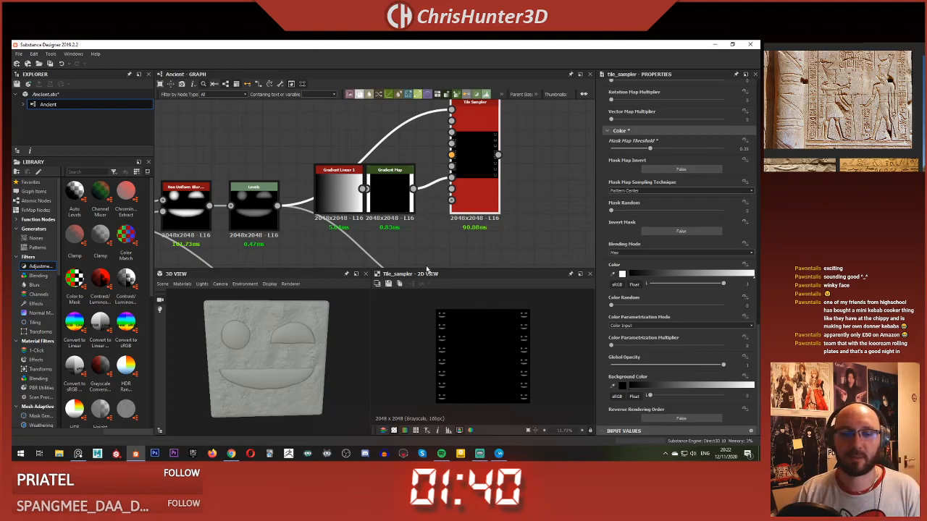
scroll(373, 121, "down", 4)
scroll(391, 138, "up", 3)
middle_click_drag(391, 138, 380, 223)
scroll(380, 222, "down", 2)
middle_click_drag(369, 215, 396, 170)
middle_click_drag(411, 109, 385, 79)
scroll(445, 217, "up", 1)
middle_click_drag(446, 215, 445, 174)
scroll(236, 138, "down", 2)
middle_click_drag(236, 139, 311, 185)
scroll(401, 185, "up", 2)
middle_click_drag(404, 186, 416, 120)
scroll(343, 250, "down", 1)
left_click(422, 211)
scroll(416, 119, "down", 1)
scroll(414, 201, "up", 2)
middle_click_drag(413, 202, 442, 260)
scroll(442, 171, "down", 2)
scroll(441, 255, "up", 1)
left_click(428, 200)
middle_click_drag(470, 141, 478, 204)
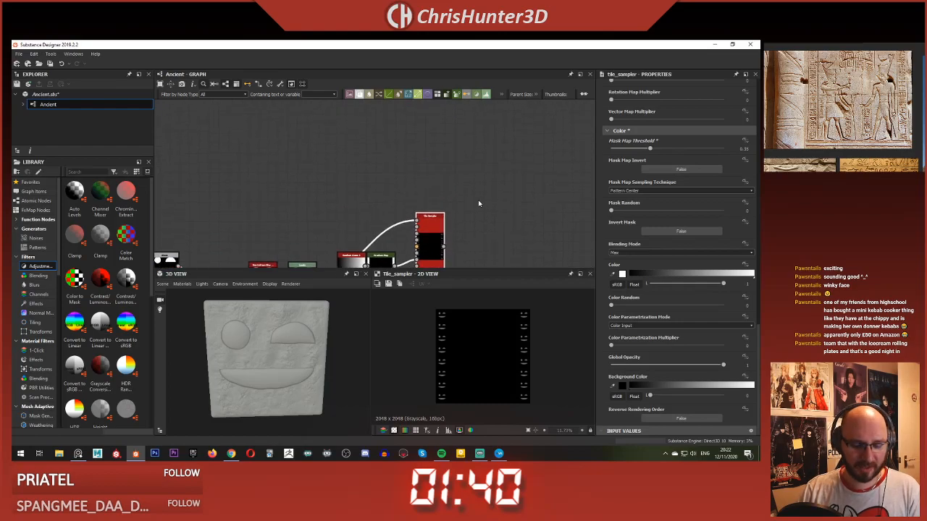
Step: Duplicate the Tile Sampler, place the copy above the original and feed the Warp output into the copy's pattern input
key("ctrl+d")
left_click_drag(379, 202, 435, 188)
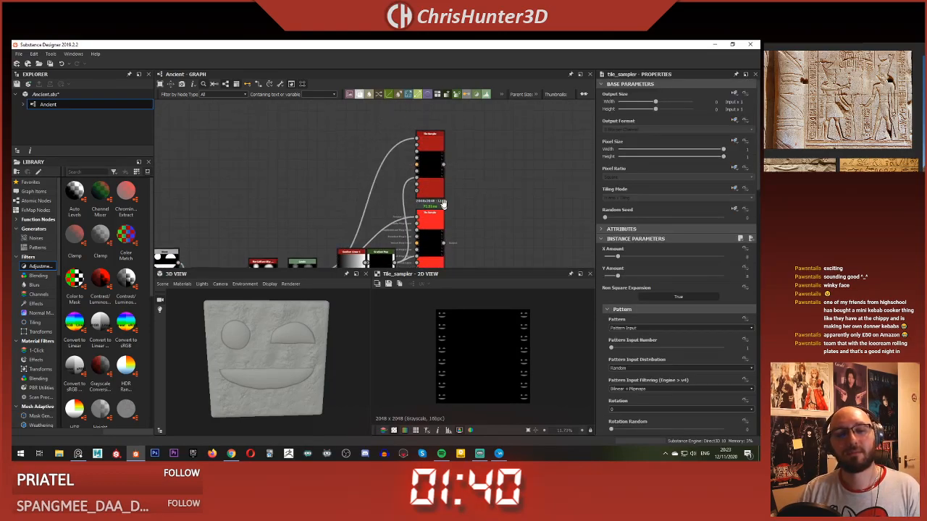
middle_click_drag(435, 187, 421, 136)
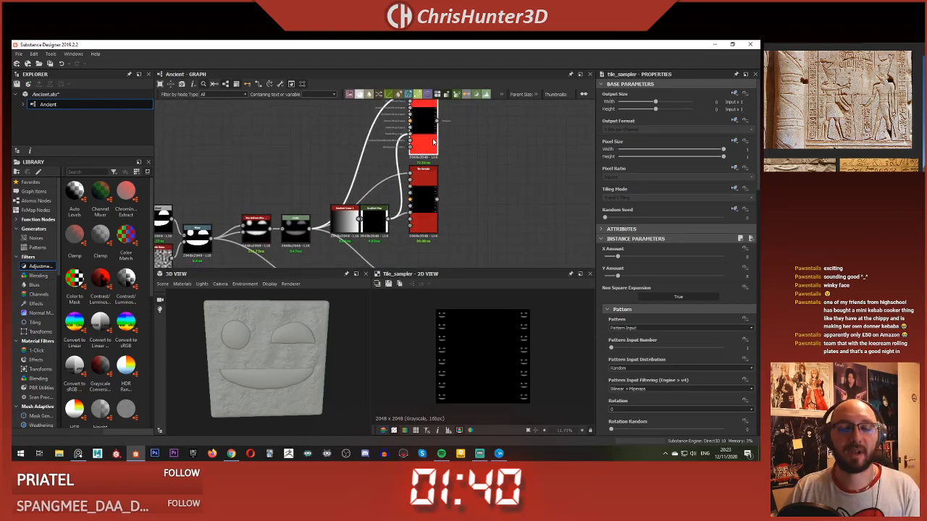
left_click(428, 177)
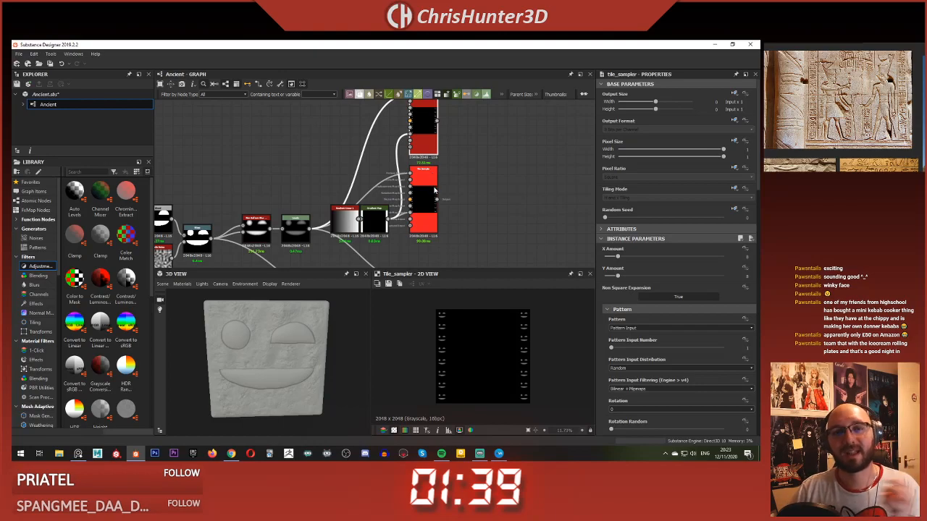
middle_click_drag(438, 196, 476, 192)
middle_click_drag(318, 218, 336, 201)
scroll(318, 194, "down", 1)
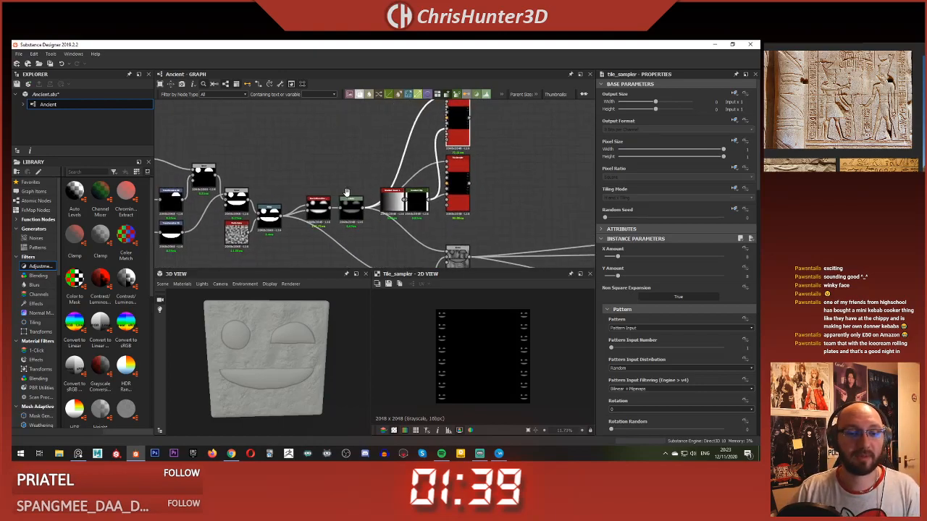
middle_click_drag(452, 106, 435, 146)
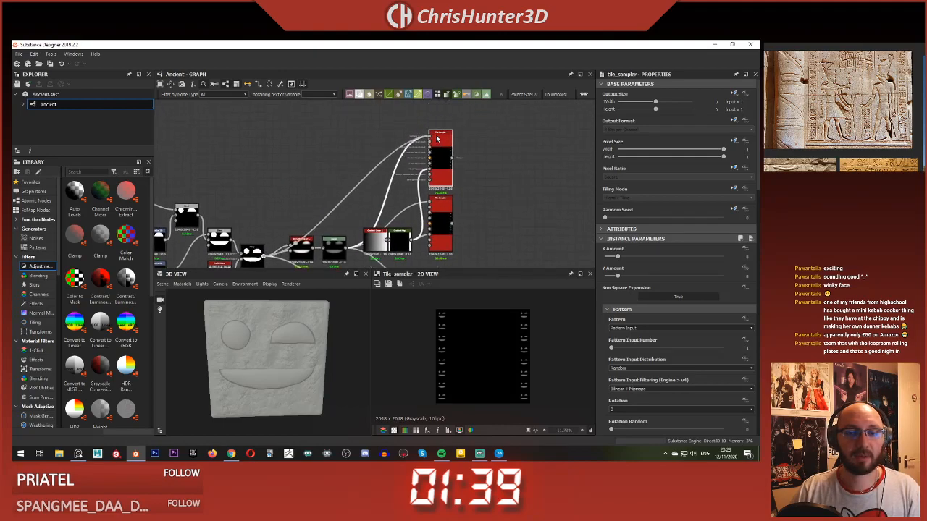
left_click_drag(437, 139, 446, 156)
Step: Connect the upper Tile Sampler to the Subtract Blend's foreground and the lower one to the Max (Lighten) Blend's foreground
scroll(469, 333, "up", 2)
scroll(477, 221, "down", 4)
middle_click_drag(478, 222, 466, 139)
scroll(445, 130, "up", 5)
scroll(428, 197, "down", 3)
scroll(414, 173, "up", 1)
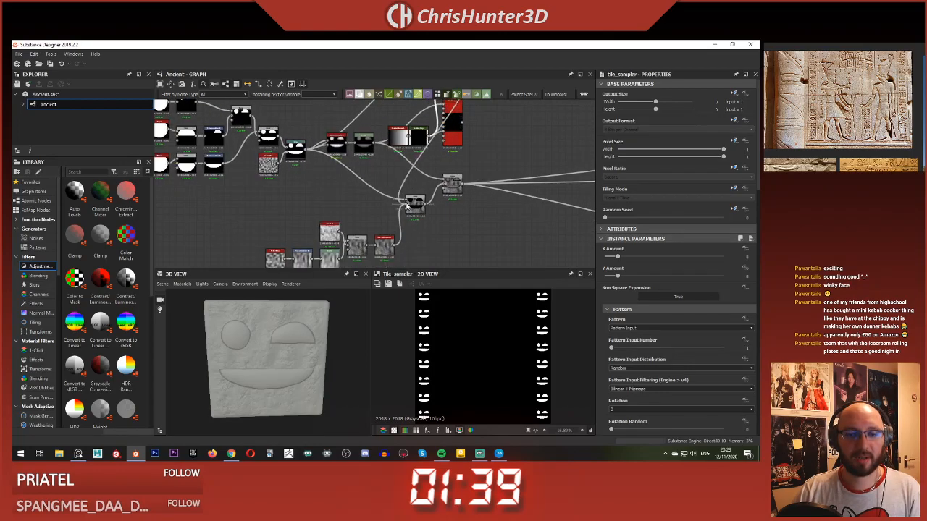
left_click(406, 203)
middle_click_drag(449, 114, 437, 131)
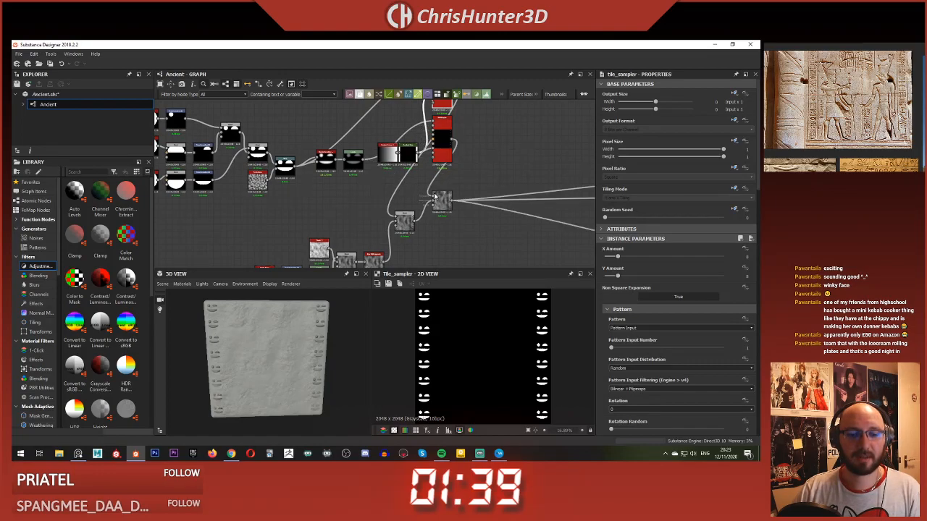
Step: Inspect the carved glyph columns on the 3D stone plane from close up and from a distance
scroll(242, 358, "up", 4)
left_click_drag(242, 358, 251, 327)
scroll(264, 331, "up", 3)
scroll(251, 330, "down", 4)
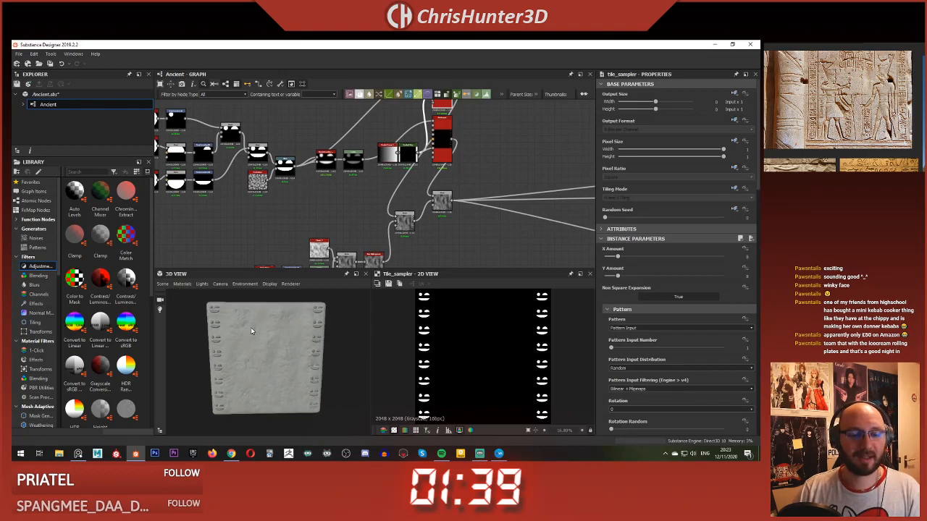
scroll(259, 331, "up", 3)
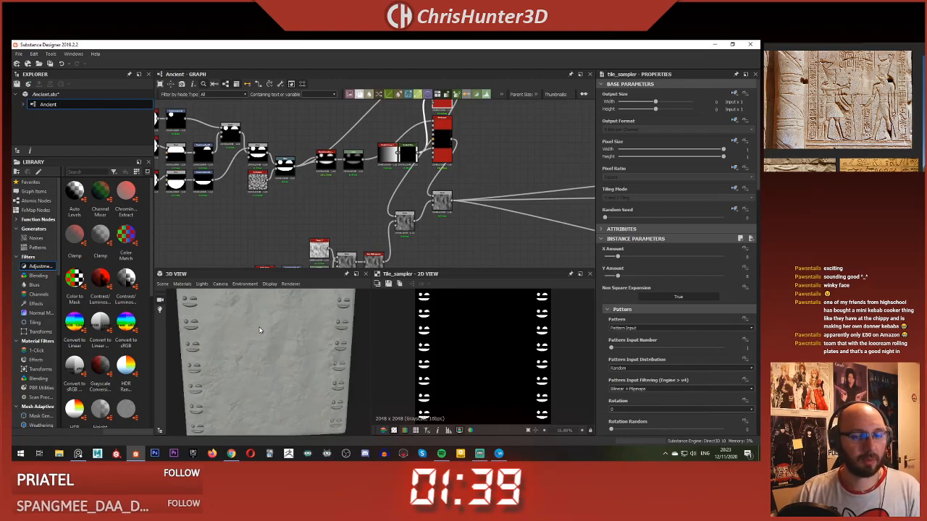
scroll(343, 166, "up", 1)
middle_click_drag(343, 166, 344, 224)
scroll(342, 338, "up", 3)
left_click_drag(342, 338, 232, 331)
scroll(247, 335, "down", 5)
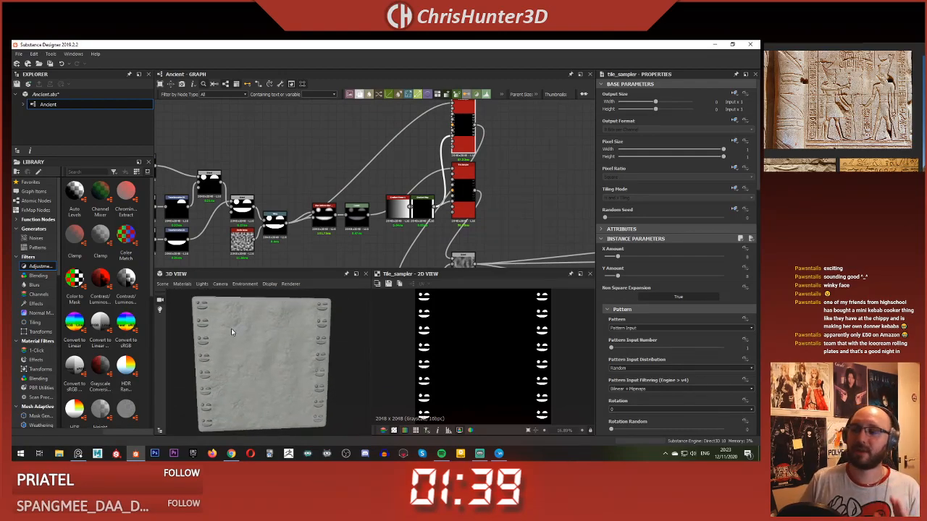
scroll(235, 378, "down", 2)
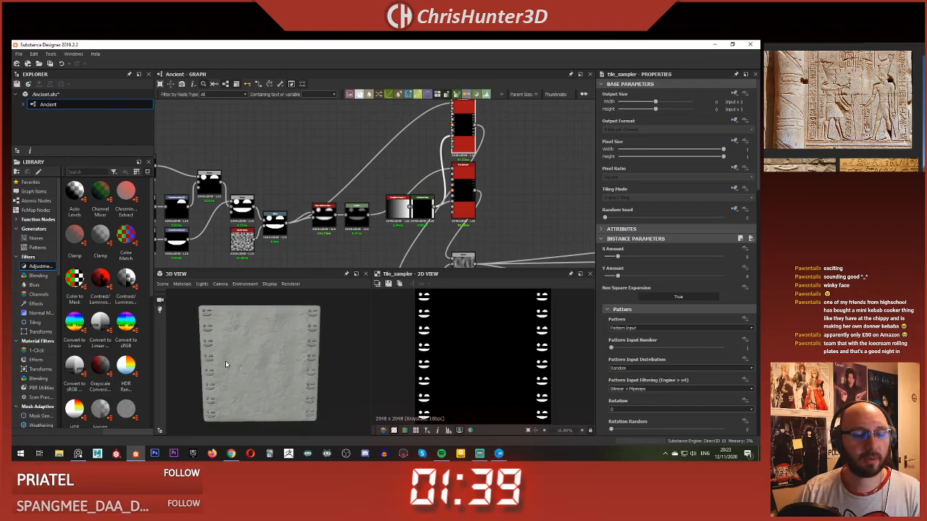
scroll(305, 160, "down", 1)
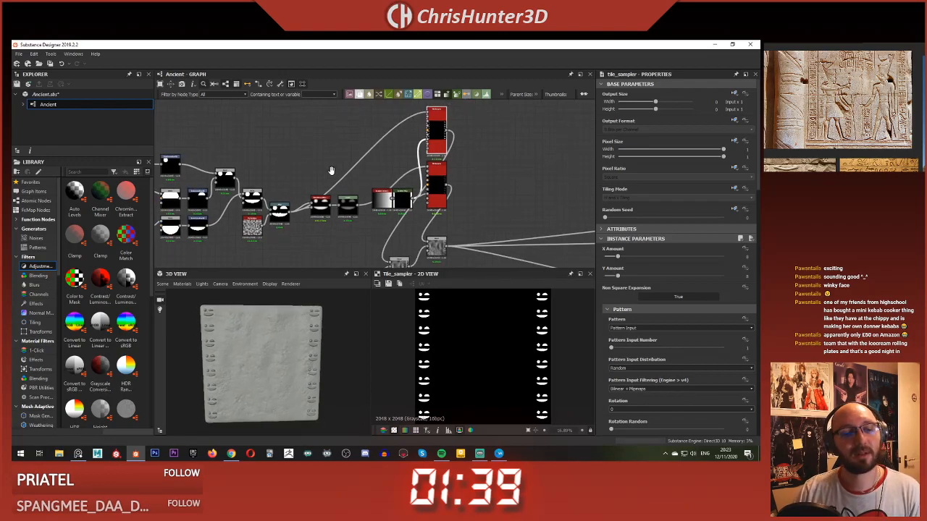
Step: Examine the two Tile Sampler nodes in the graph and the glyph columns in the 2D preview
scroll(332, 169, "up", 5)
middle_click_drag(286, 160, 265, 252)
scroll(335, 173, "down", 2)
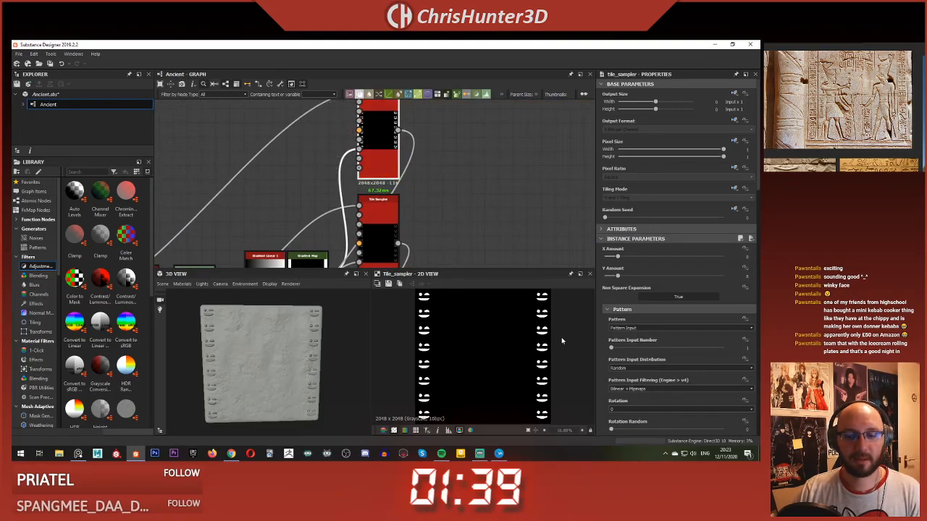
scroll(531, 338, "up", 1)
left_click(390, 225)
scroll(547, 326, "up", 5)
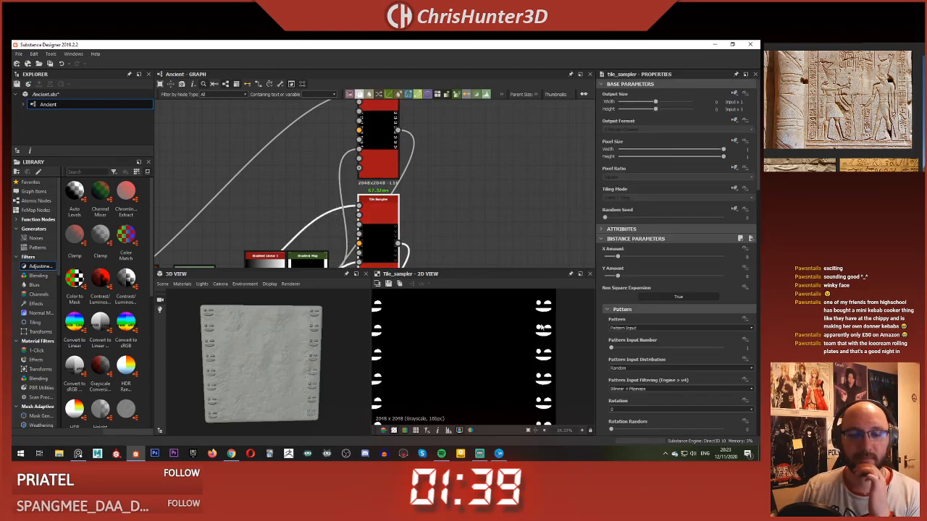
scroll(547, 325, "down", 10)
scroll(455, 236, "down", 3)
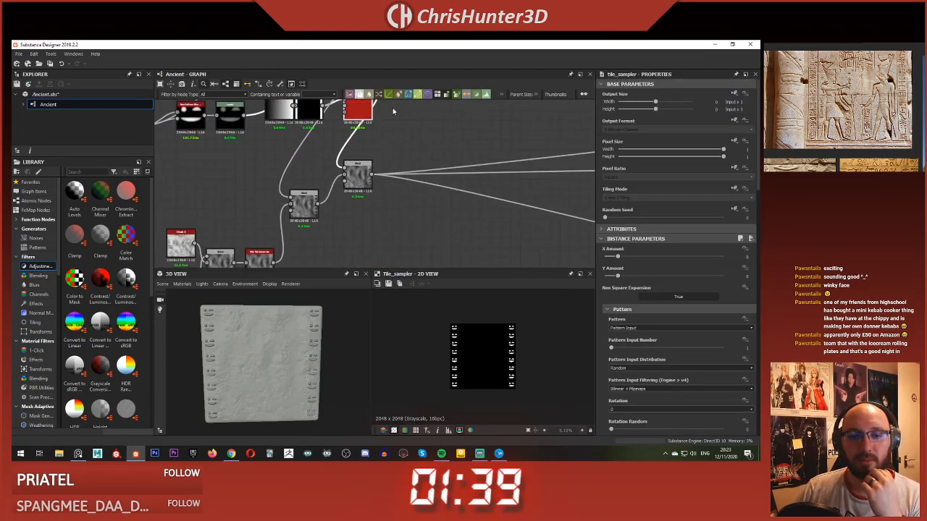
Step: Space the two Blend nodes away from the Tile Samplers and preview the Subtract Blend's carved glyphs in 2D
left_click_drag(347, 178, 454, 176)
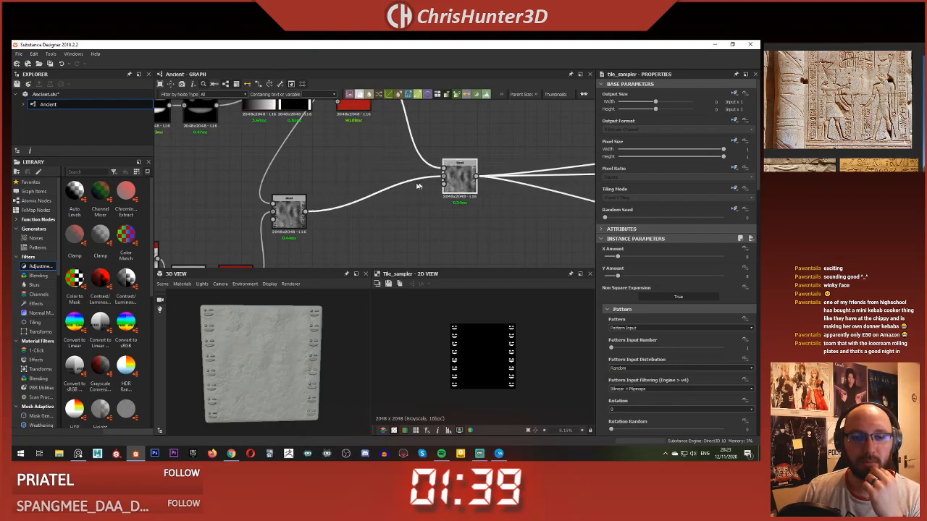
left_click_drag(289, 223, 413, 223)
double_click(413, 221)
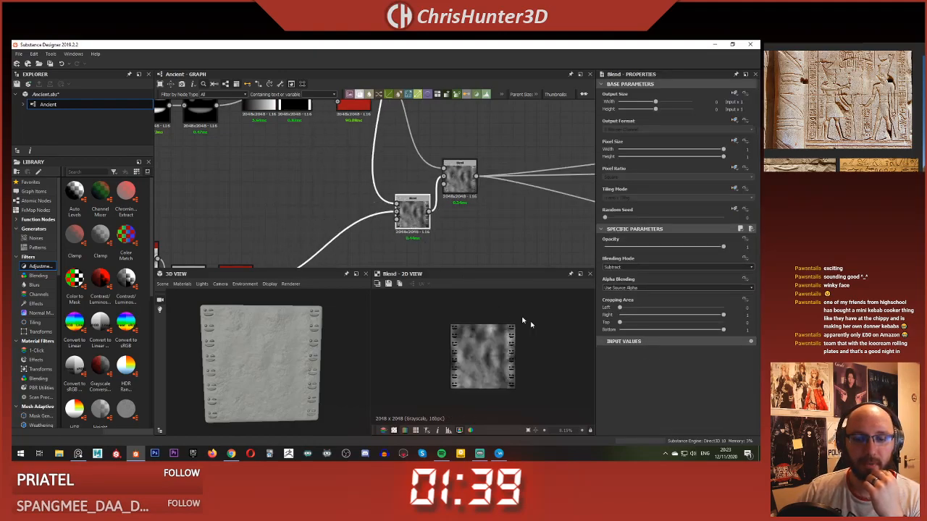
middle_click_drag(521, 323, 464, 366)
scroll(463, 367, "down", 2)
middle_click_drag(428, 323, 462, 322)
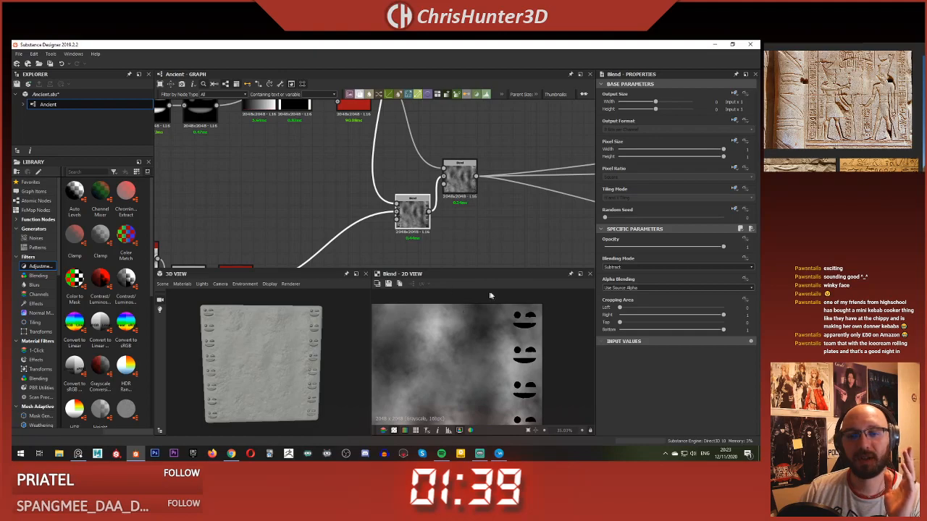
Step: Try different Opacity values on the Subtract Blend and the Max (Lighten) Blend, ending at 1
left_click_drag(718, 247, 758, 254)
left_click(468, 174)
left_click_drag(678, 247, 724, 247)
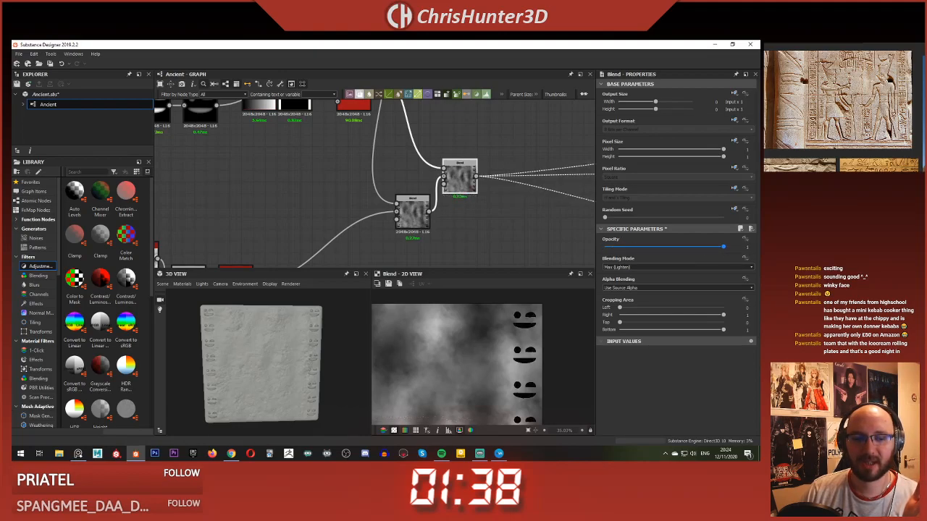
Step: Review the graph from the glyph shape nodes through the Tile Samplers to the stone noise chain
scroll(317, 148, "down", 5)
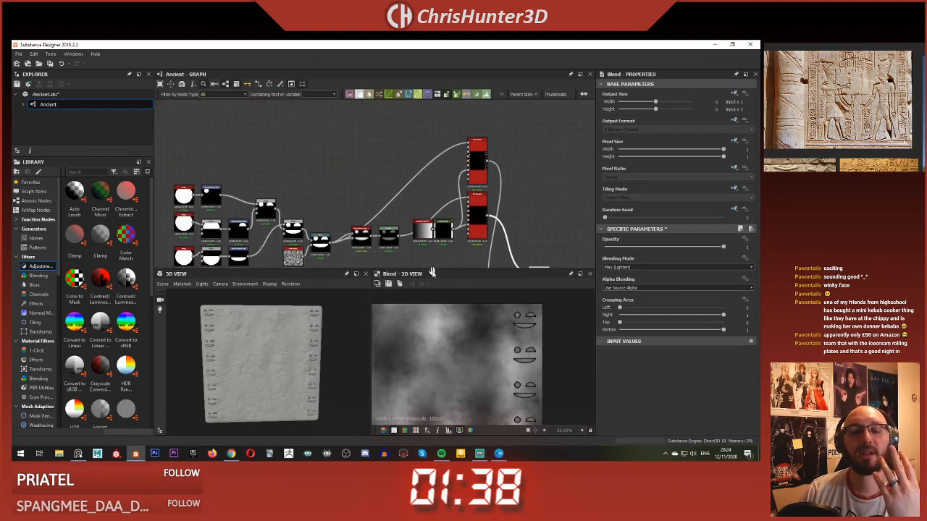
scroll(270, 337, "up", 5)
mouse_move(269, 337)
left_mouse_down()
mouse_move(287, 358)
mouse_move(266, 352)
left_mouse_up()
scroll(285, 357, "down", 3)
scroll(277, 353, "down", 3)
scroll(266, 352, "down", 3)
middle_click_drag(328, 218, 363, 164)
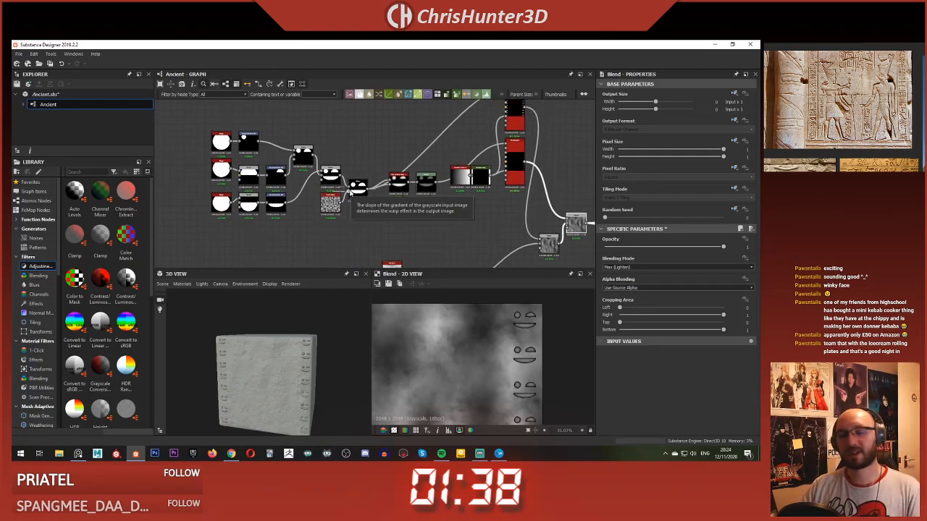
left_click_drag(181, 133, 358, 224)
middle_click_drag(358, 190, 377, 226)
left_click_drag(376, 225, 286, 151)
left_click_drag(400, 177, 341, 169)
scroll(344, 177, "up", 3)
scroll(507, 232, "down", 2)
middle_click_drag(507, 231, 389, 192)
left_click_drag(439, 221, 439, 160)
scroll(478, 176, "down", 3)
scroll(460, 176, "up", 4)
middle_click_drag(459, 176, 366, 169)
scroll(534, 205, "down", 3)
scroll(430, 190, "down", 2)
middle_click_drag(430, 188, 420, 155)
scroll(395, 187, "up", 2)
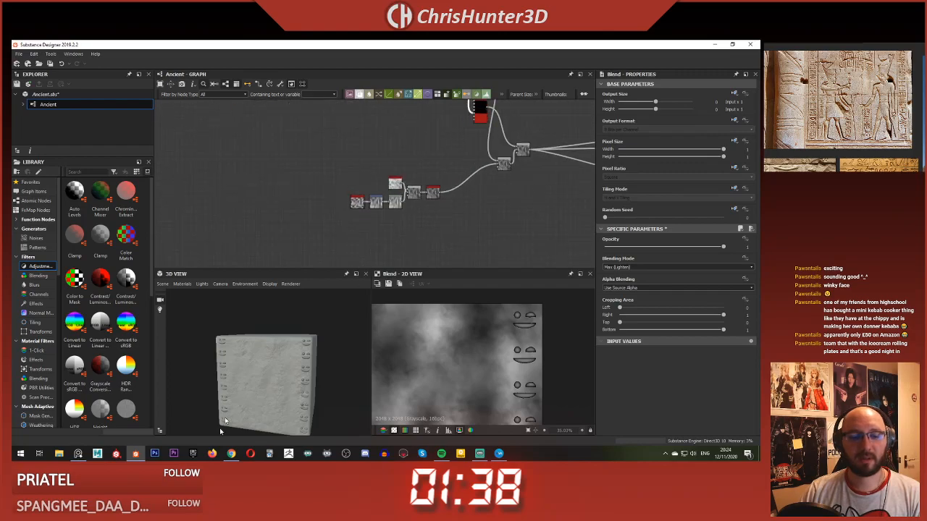
Step: Inspect the stone surface and carved glyphs in 3D, and check the noise and Blend nodes that shape them
scroll(233, 398, "up", 5)
middle_click_drag(231, 389, 260, 352)
left_click_drag(261, 352, 244, 335)
scroll(270, 343, "down", 2)
scroll(269, 344, "down", 2)
scroll(366, 196, "down", 4)
scroll(372, 196, "up", 6)
middle_click_drag(414, 198, 290, 236)
scroll(289, 234, "down", 4)
scroll(394, 221, "up", 4)
middle_click_drag(397, 225, 558, 245)
scroll(389, 178, "down", 2)
middle_click_drag(500, 138, 452, 221)
scroll(336, 184, "down", 1)
scroll(382, 209, "down", 2)
scroll(413, 187, "up", 4)
scroll(401, 234, "up", 2)
scroll(435, 223, "up", 1)
left_click_drag(190, 334, 278, 365)
scroll(234, 335, "up", 3)
scroll(217, 342, "down", 3)
scroll(282, 355, "up", 1)
scroll(293, 352, "up", 3)
scroll(302, 338, "down", 3)
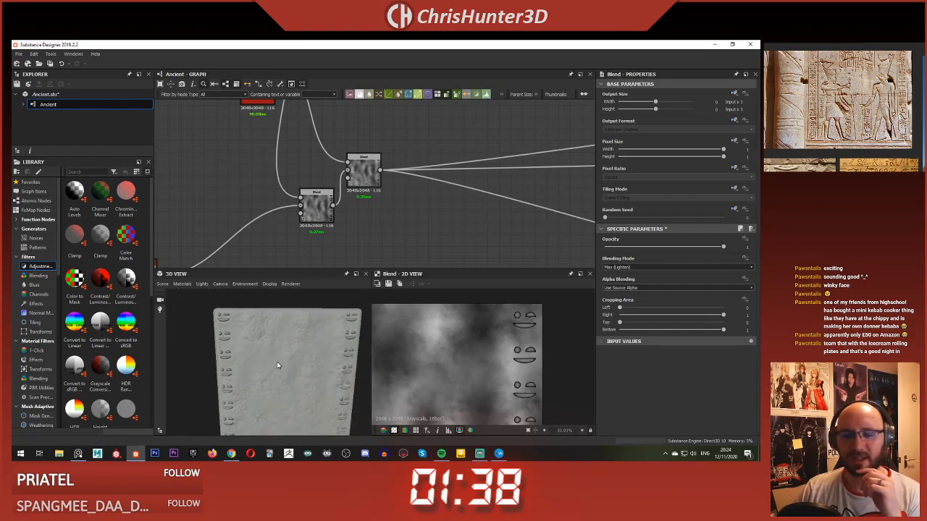
Step: Try an Opacity of 0.72 on the Multiply Blend that combines Clouds 2 with the stretched Perlin Noise
middle_click_drag(247, 223, 468, 149)
scroll(225, 181, "up", 3)
left_click(637, 267)
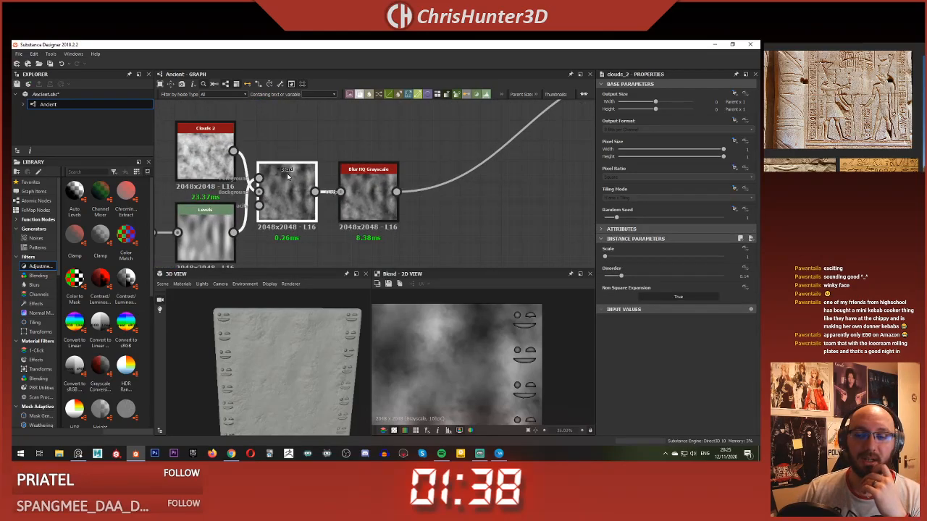
left_click(638, 251)
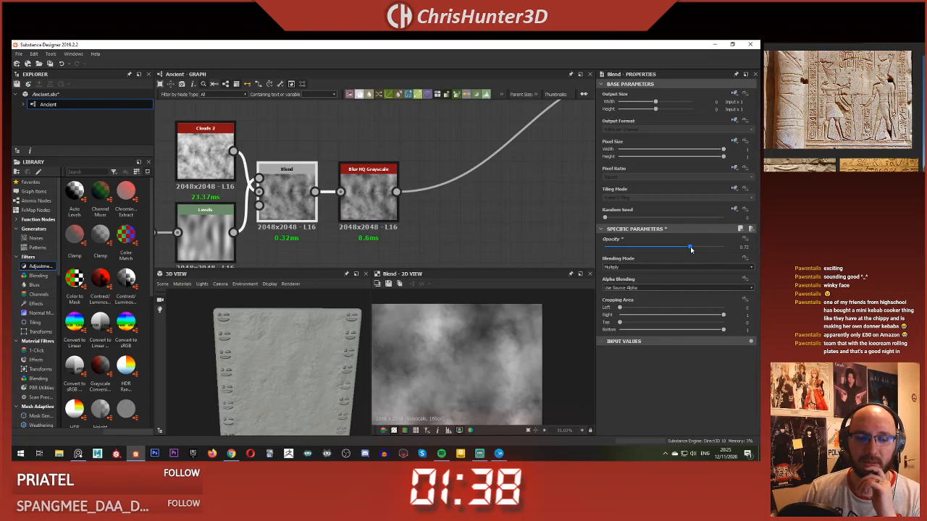
scroll(445, 213, "down", 4)
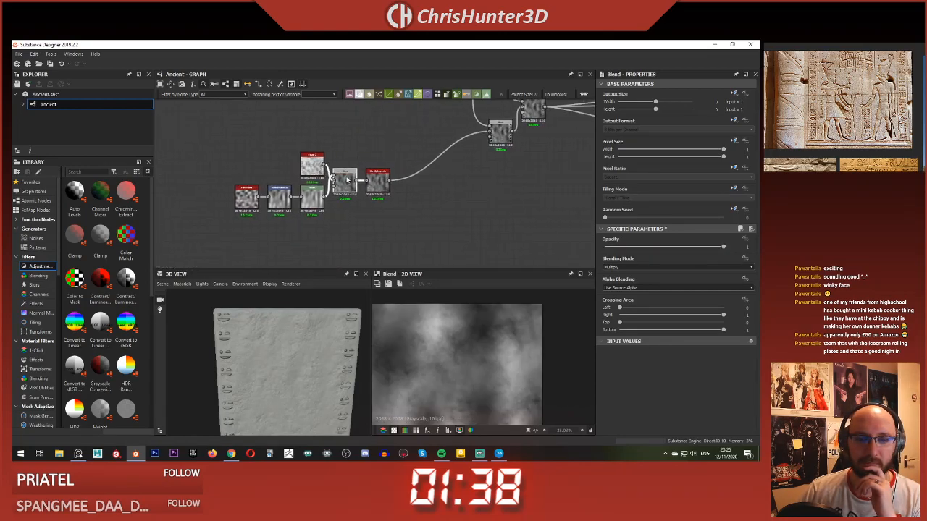
Step: Move Clouds 2 above the Transformation 2D node, set its Disorder to 0.21 and check the stone surface in 3D
scroll(370, 175, "up", 5)
left_click_drag(369, 175, 275, 180)
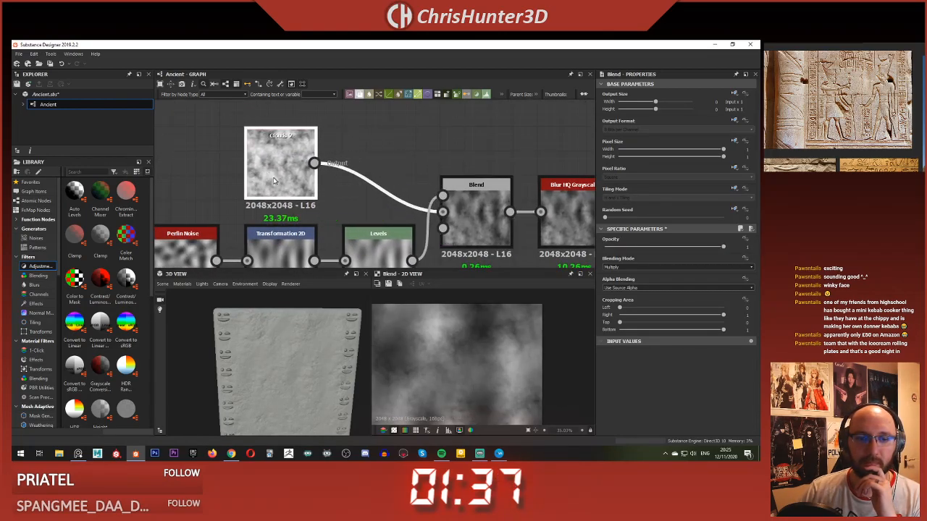
left_click(344, 127)
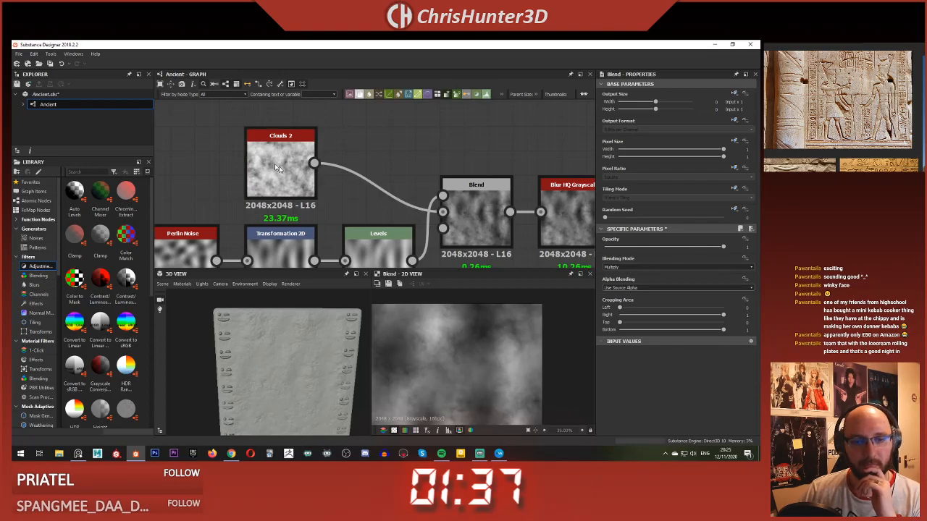
left_click_drag(625, 277, 630, 277)
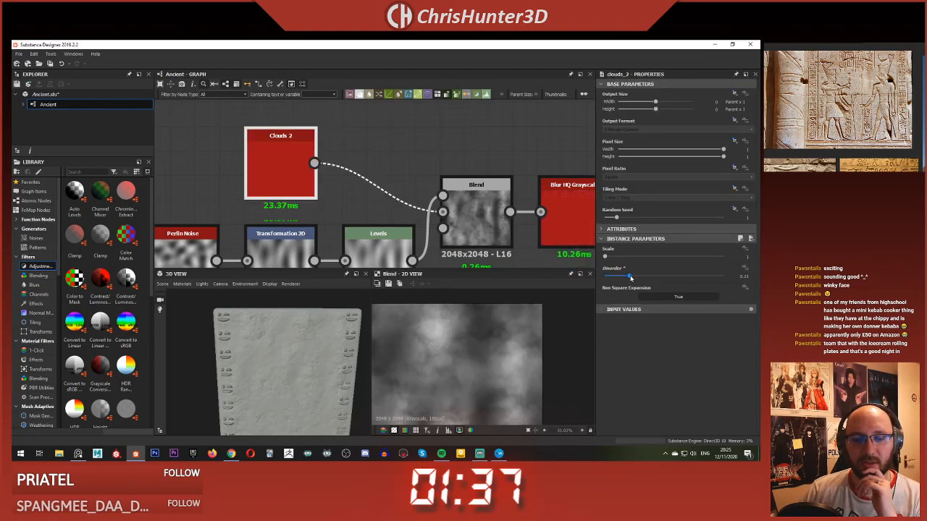
scroll(265, 370, "up", 5)
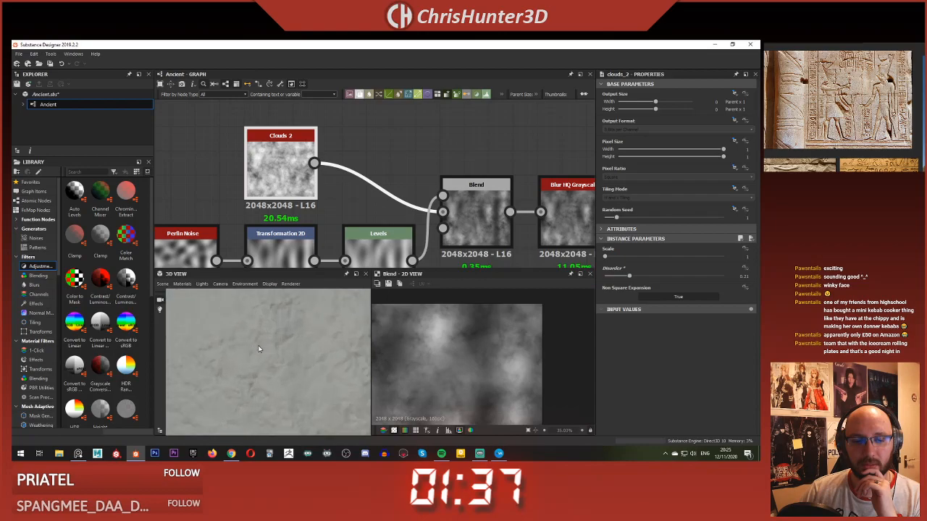
scroll(275, 319, "down", 5)
mouse_move(278, 308)
left_mouse_down()
mouse_move(271, 342)
mouse_move(271, 318)
left_mouse_up()
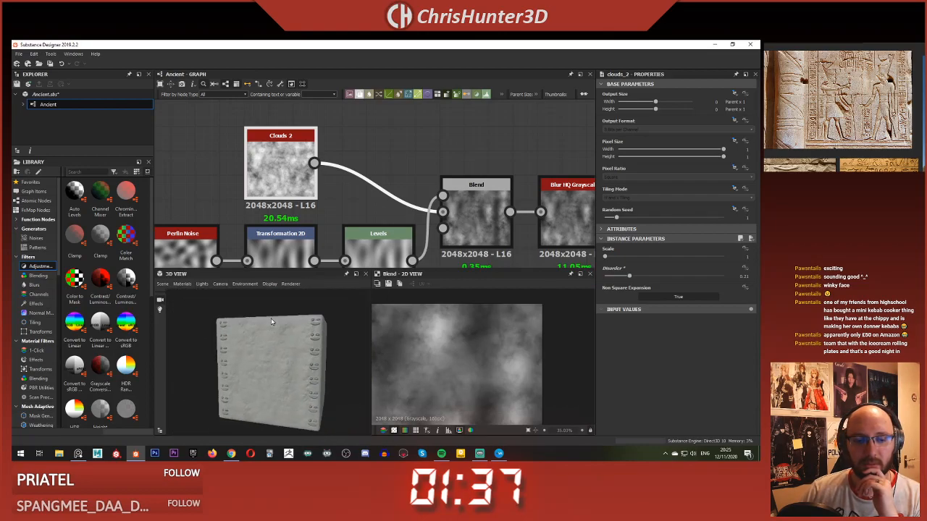
Step: Insert a Levels node between Clouds 2 and the Multiply Blend and show its histogram and 2D preview
mouse_move(336, 191)
middle_mouse_down()
mouse_move(243, 150)
mouse_move(334, 192)
middle_mouse_up()
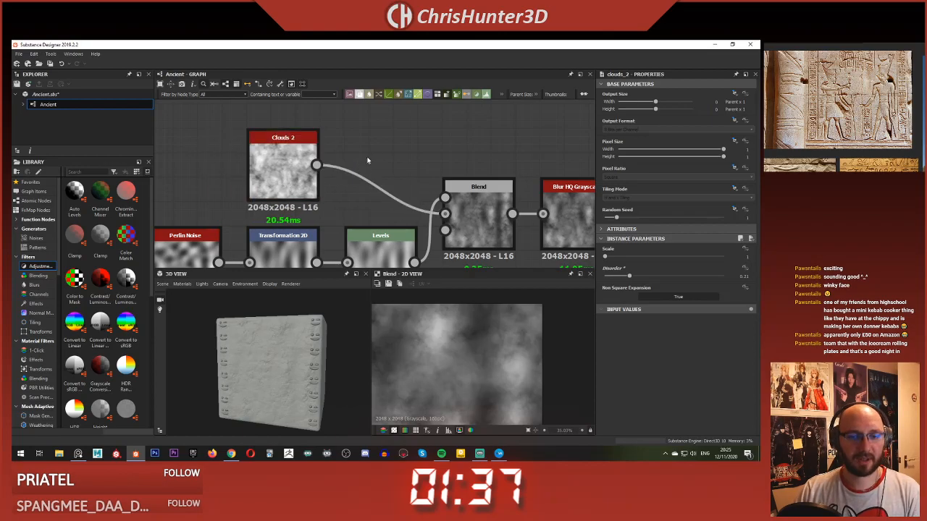
key("space")
type("lev")
key("Return")
double_click(373, 178)
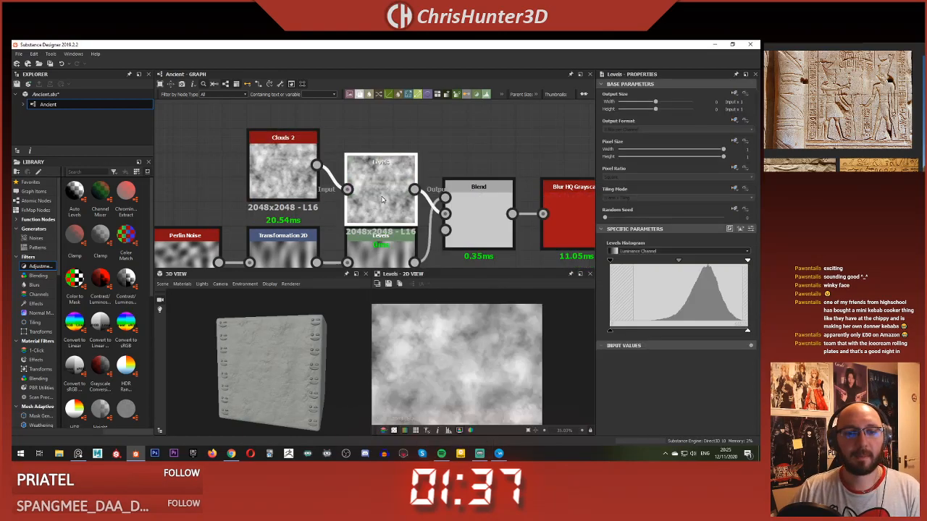
Step: Align the new Levels node beside Clouds 2, lower its output white level and check the stone surface in 3D
left_click_drag(373, 178, 383, 178)
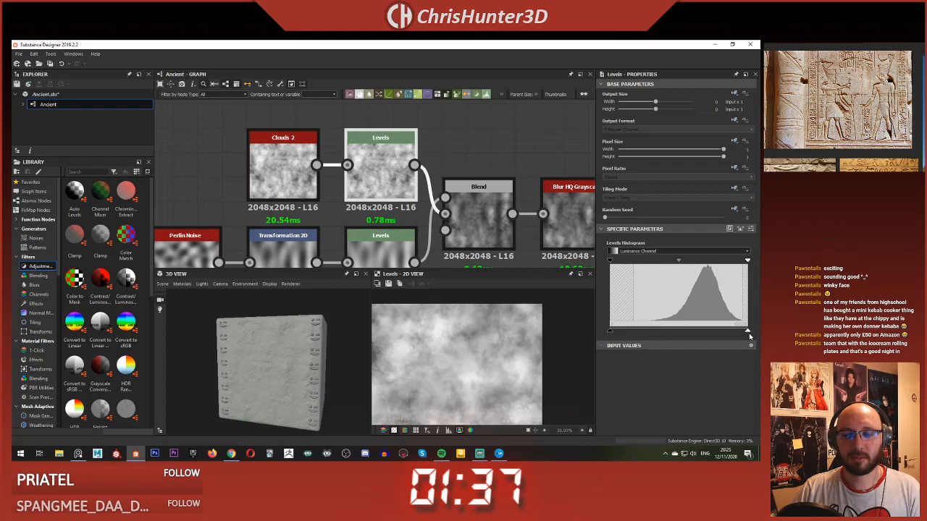
left_click_drag(747, 332, 730, 332)
left_click_drag(727, 331, 719, 331)
scroll(252, 347, "up", 5)
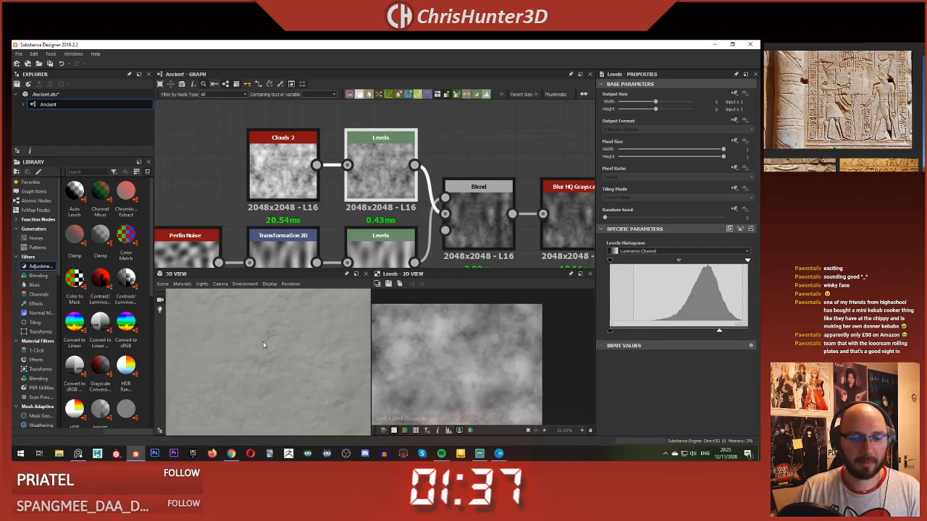
scroll(266, 344, "down", 5)
scroll(302, 355, "down", 2)
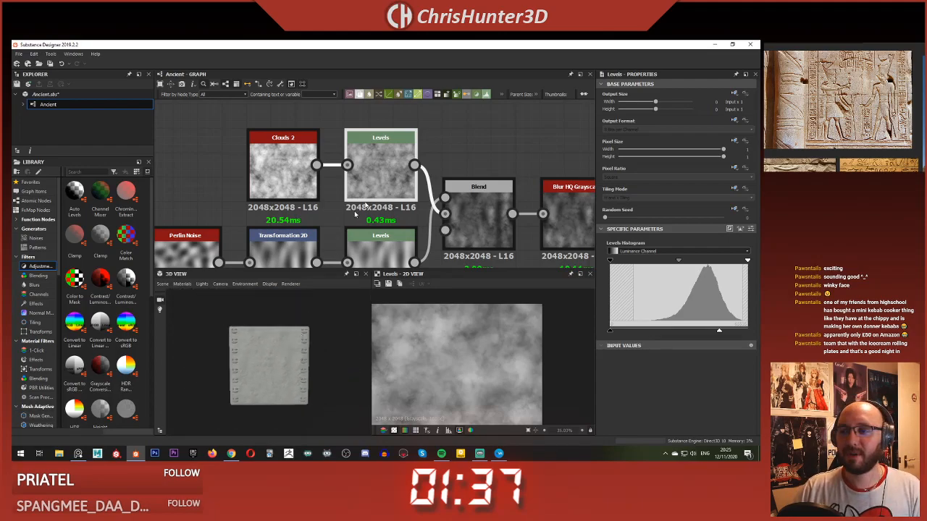
Step: Add a Blend node after the final glyph Blend, with that Blend's output as its background, and place it beside it
scroll(400, 205, "down", 5)
scroll(384, 203, "up", 5)
middle_click_drag(492, 207, 407, 190)
scroll(366, 189, "down", 5)
middle_click_drag(552, 171, 337, 229)
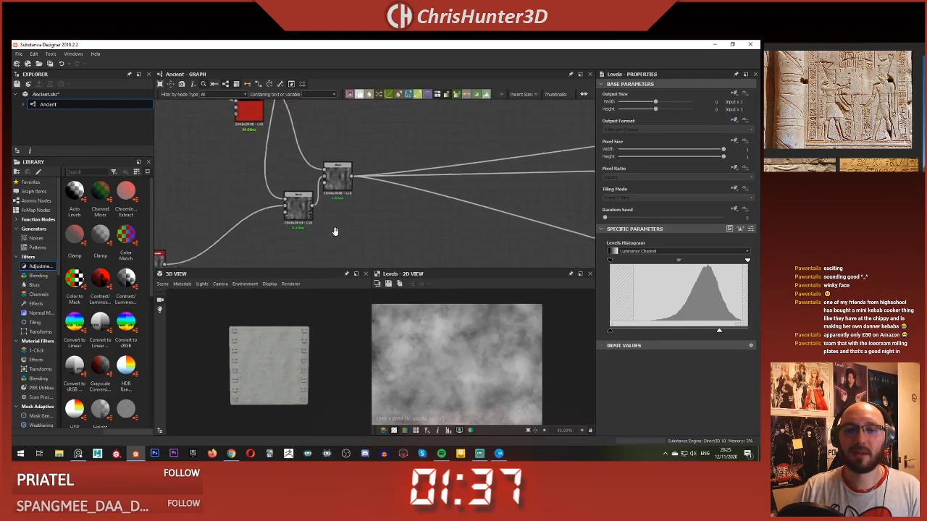
scroll(377, 203, "up", 4)
key("space")
type("blend")
key("Return")
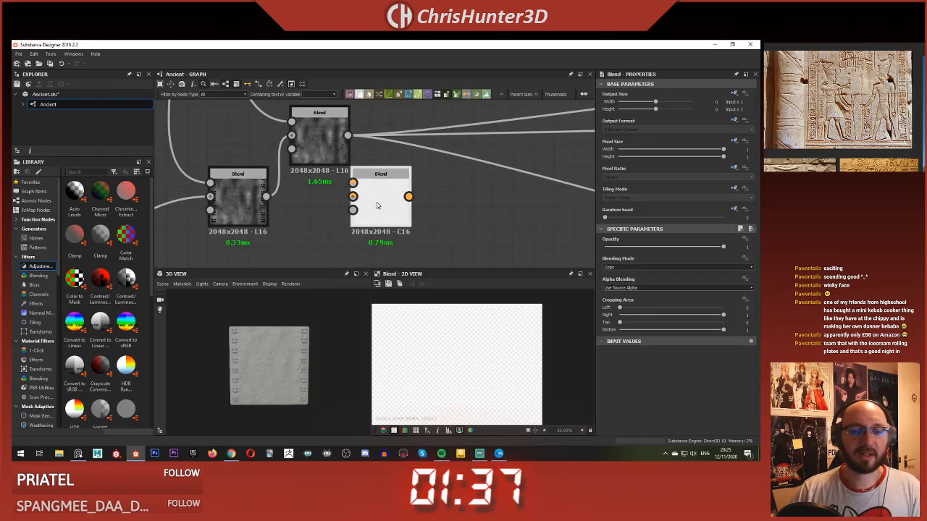
scroll(396, 183, "down", 2)
scroll(405, 195, "up", 3)
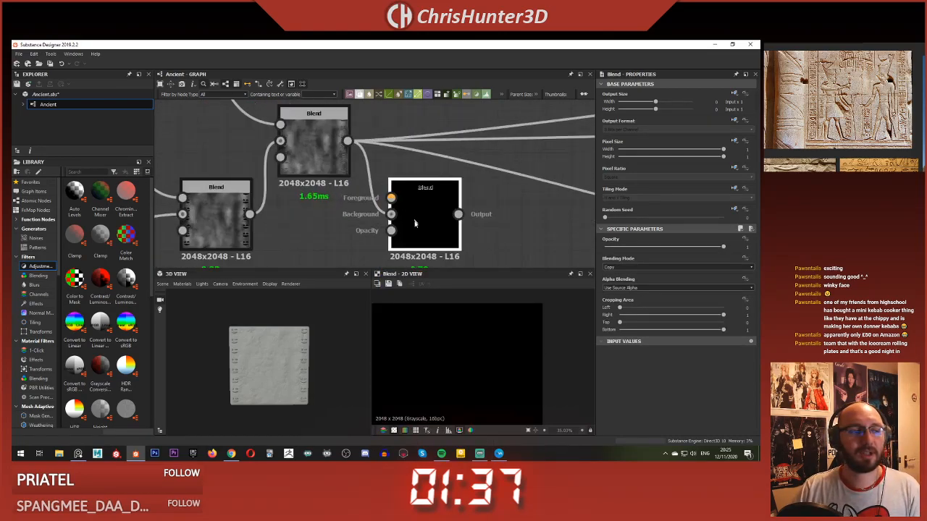
middle_click_drag(389, 233, 432, 225)
scroll(433, 223, "up", 2)
left_click_drag(440, 215, 441, 181)
Step: Try a Fractal Sum 1 noise as the source for the new Blend
left_click(335, 147)
key("space")
type("frac")
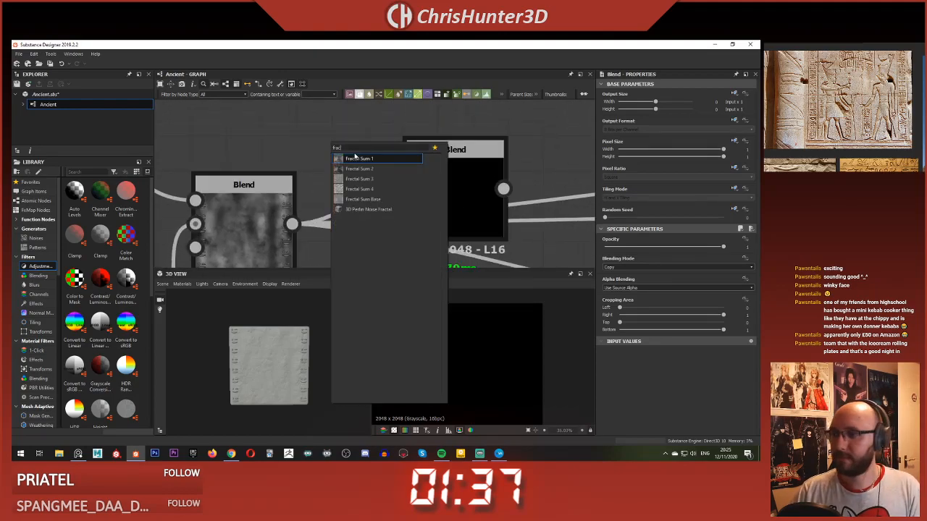
left_click(370, 160)
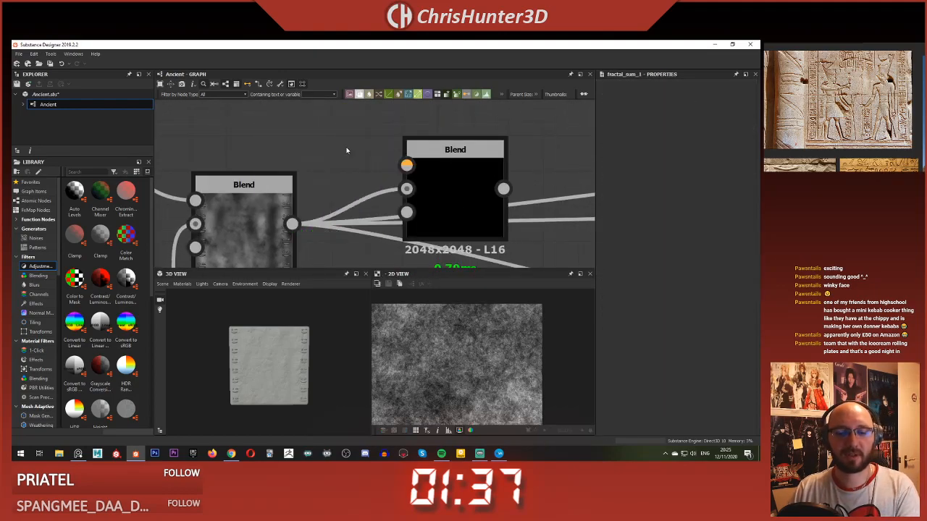
Step: Add a Fractal Sum Base node above the final glyph Blend and set its Roughness to 1.16
key("space")
type("frac")
left_click(373, 197)
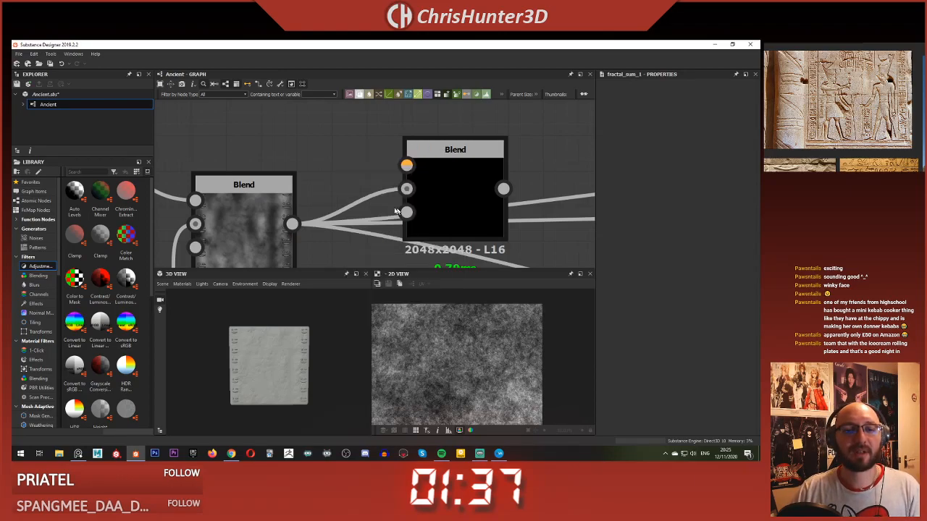
middle_click_drag(300, 156, 399, 217)
scroll(406, 224, "down", 4)
left_click_drag(429, 229, 376, 195)
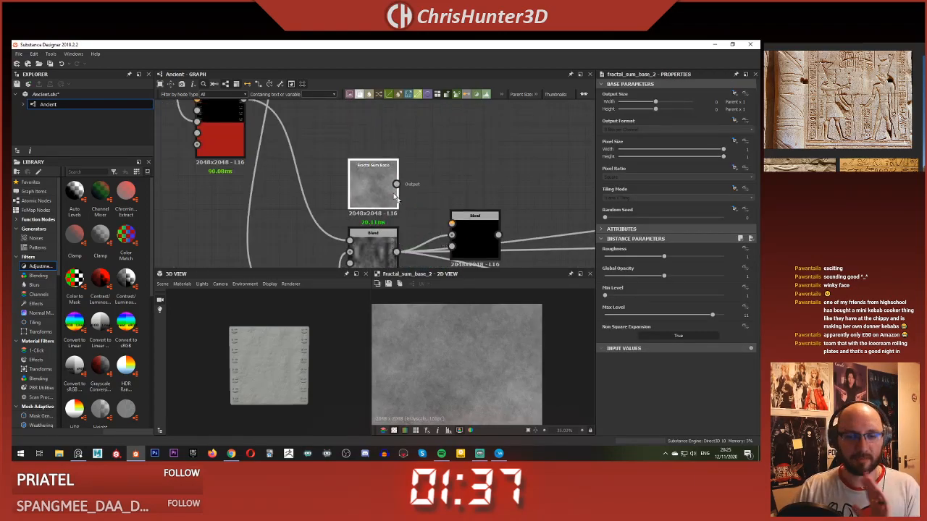
middle_click_drag(483, 243, 458, 204)
scroll(457, 205, "up", 2)
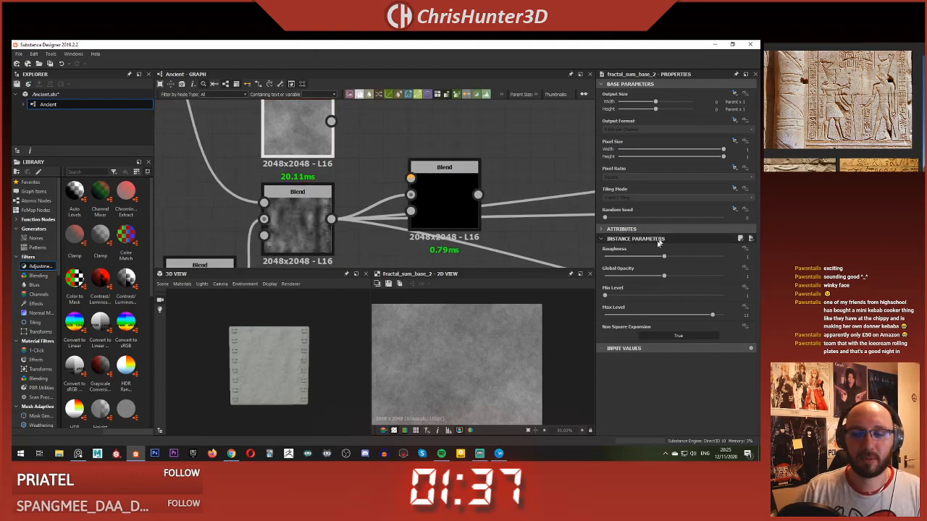
left_click_drag(653, 259, 674, 257)
Step: Connect the Fractal Sum Base output to the foreground of the new Blend and show that Blend's parameters
scroll(378, 163, "down", 1)
scroll(379, 163, "down", 2)
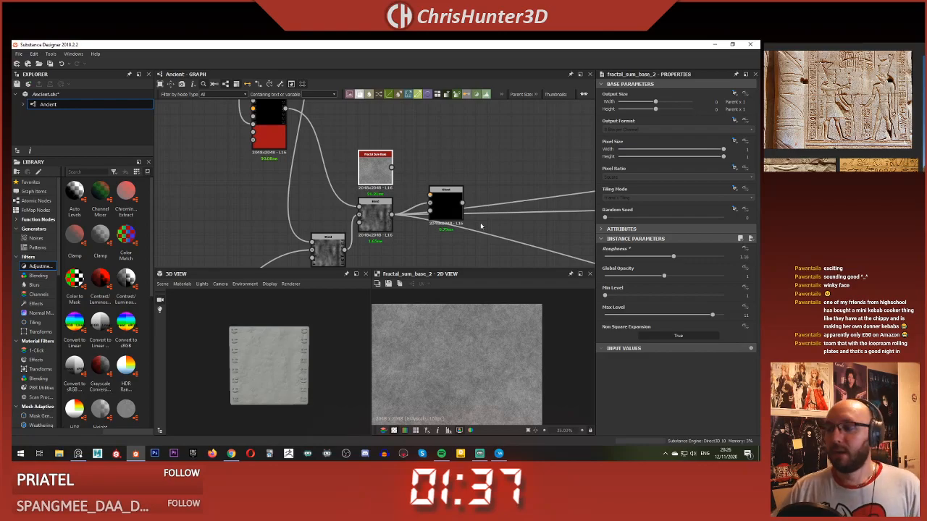
scroll(399, 170, "up", 4)
middle_click_drag(395, 201, 363, 207)
scroll(360, 182, "up", 1)
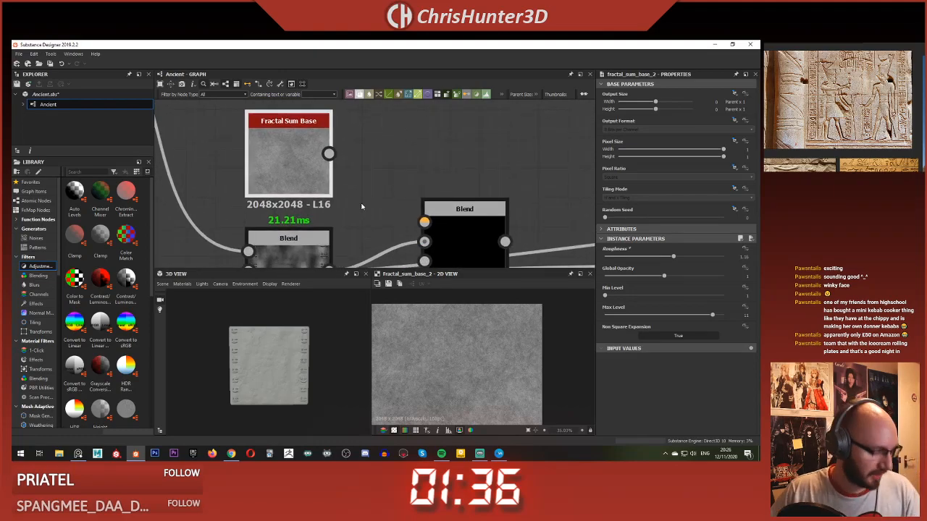
scroll(334, 208, "down", 2)
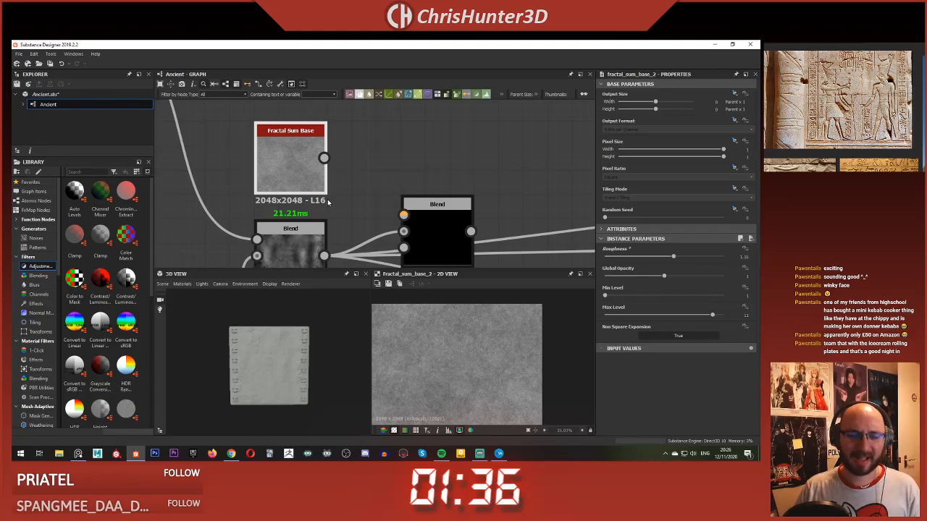
middle_click_drag(328, 203, 299, 174)
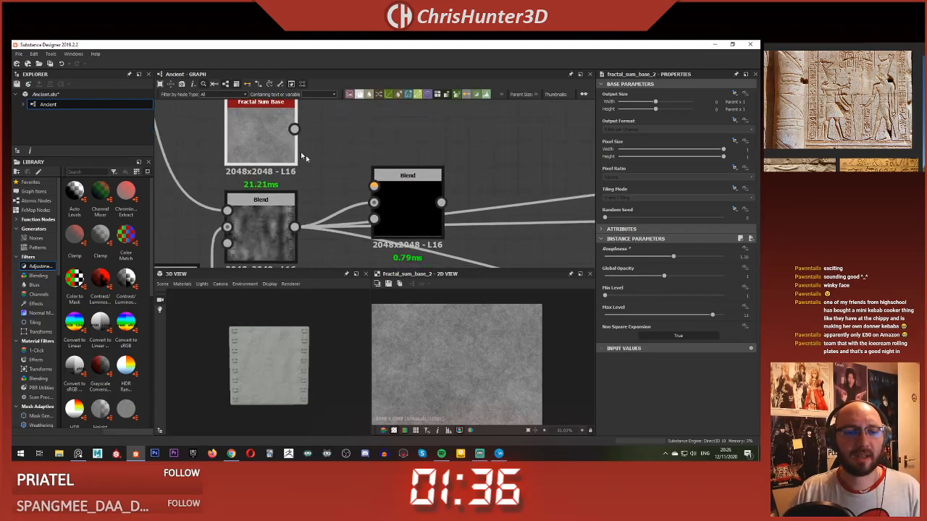
scroll(254, 368, "up", 2)
scroll(255, 368, "up", 2)
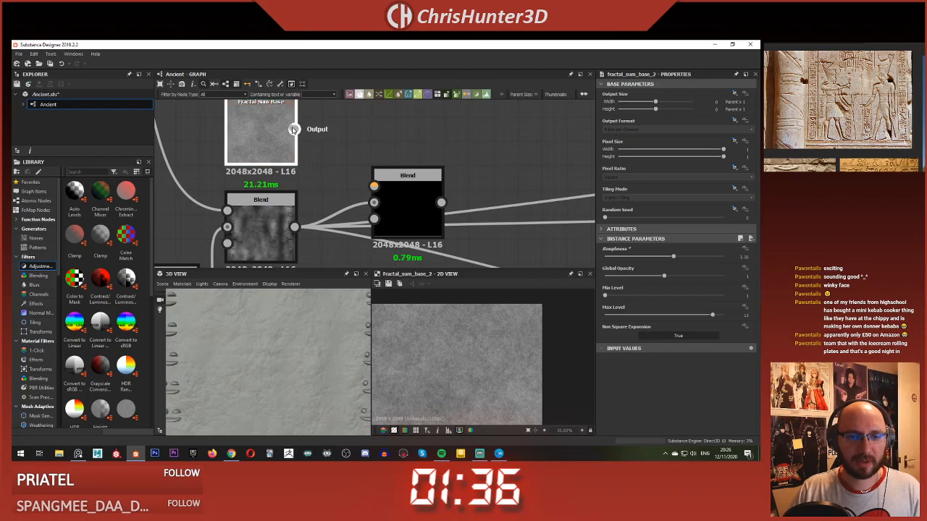
left_click_drag(293, 129, 373, 186)
left_click(413, 220)
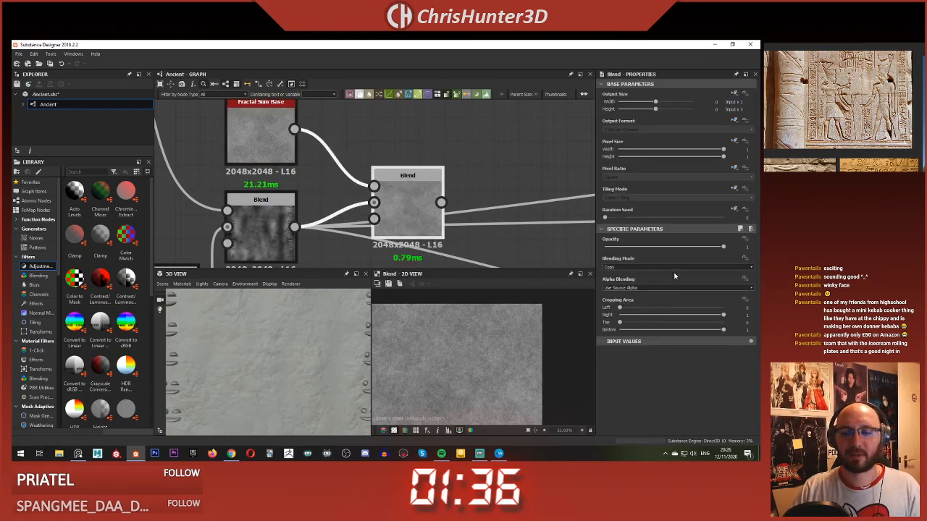
Step: Compare Multiply, Overlay and Screen blending on the new Blend and settle on Multiply
left_click(674, 267)
left_click(672, 290)
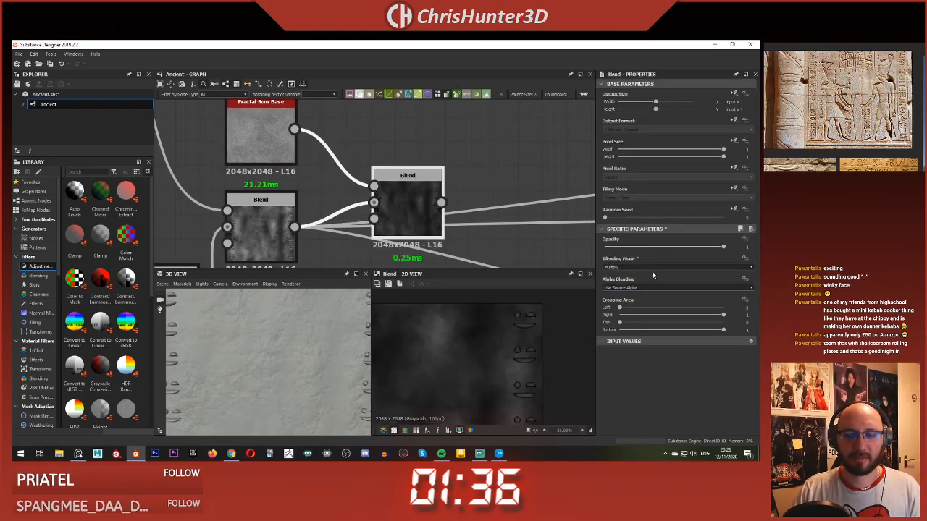
left_click(657, 268)
left_click(659, 312)
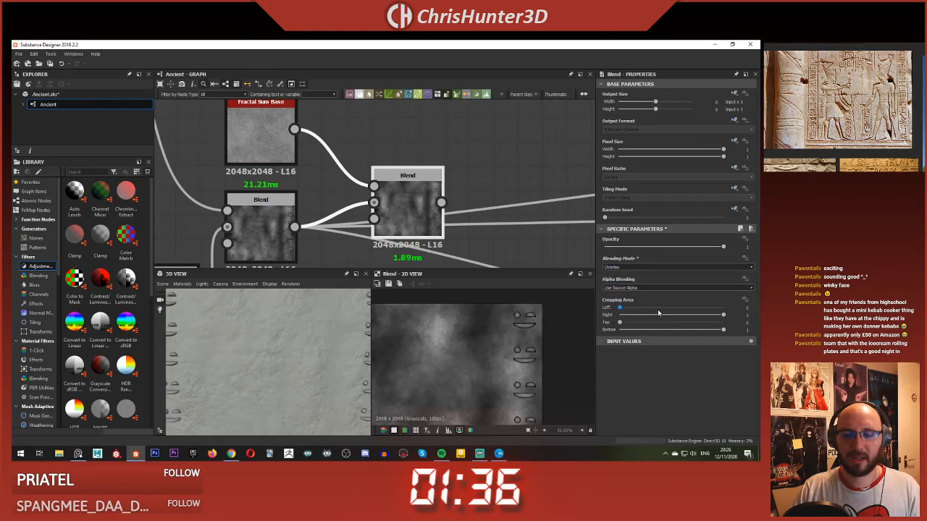
left_click(651, 268)
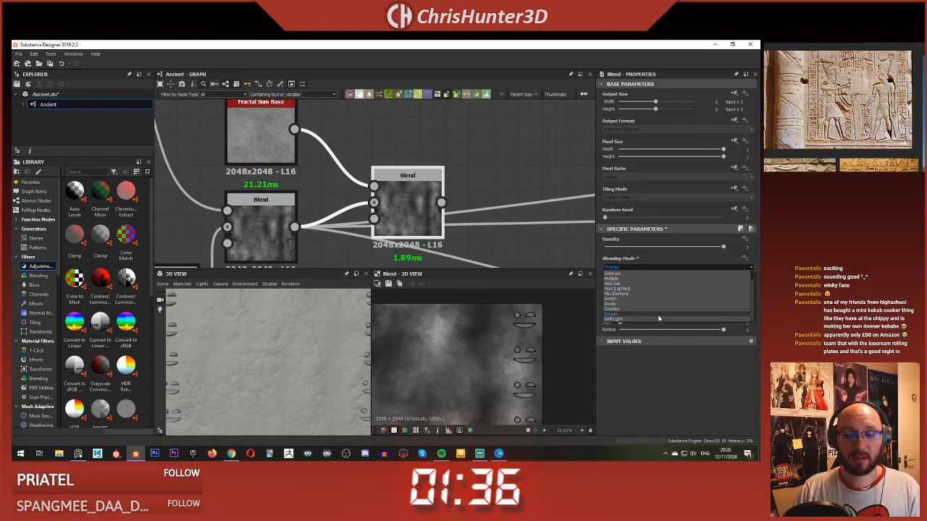
left_click(658, 317)
left_click(660, 269)
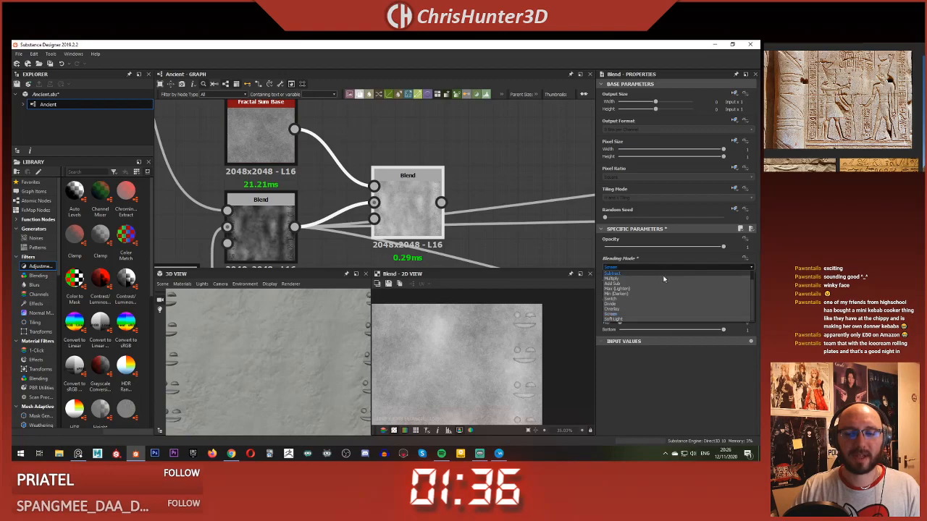
left_click(664, 277)
Step: Set the Multiply Blend's Opacity to 0.63 and move the previous Blend's downstream connections to its output
left_click_drag(722, 247, 680, 257)
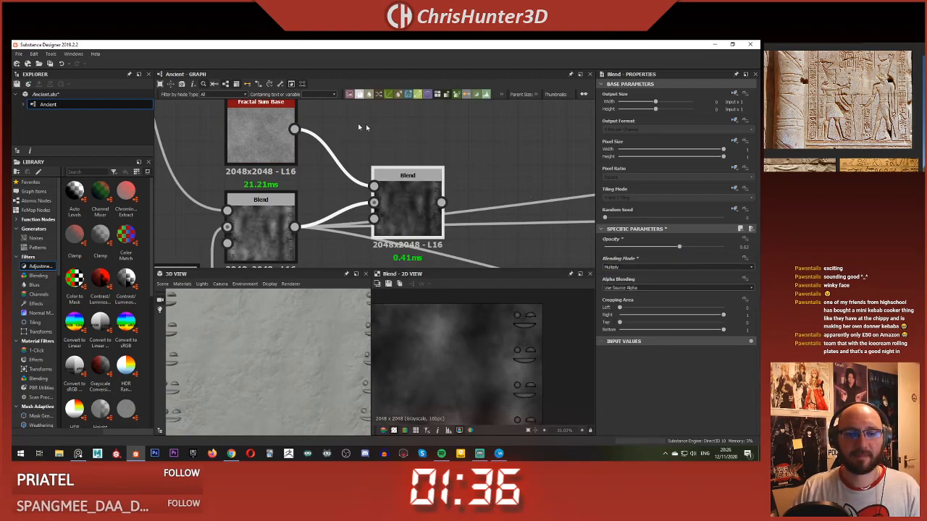
left_click_drag(294, 226, 427, 206, "shift")
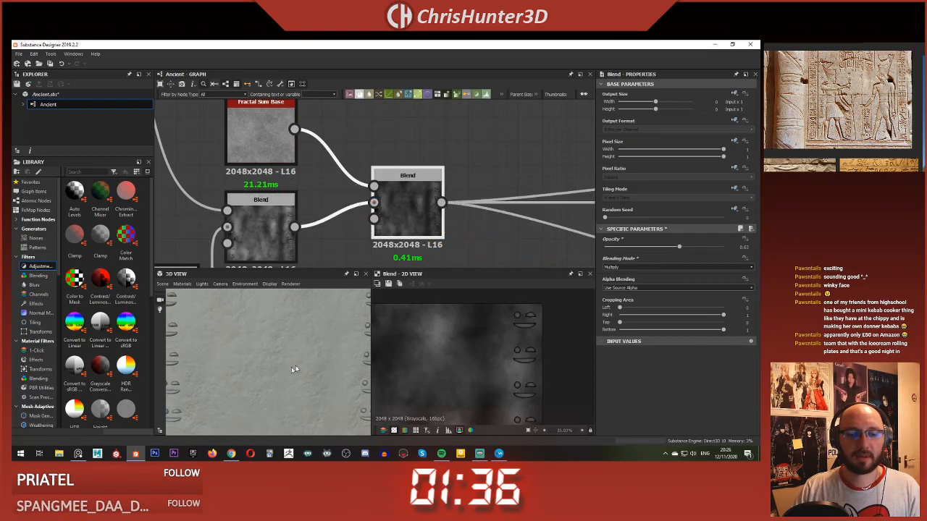
middle_click_drag(314, 354, 284, 368)
scroll(291, 367, "up", 3)
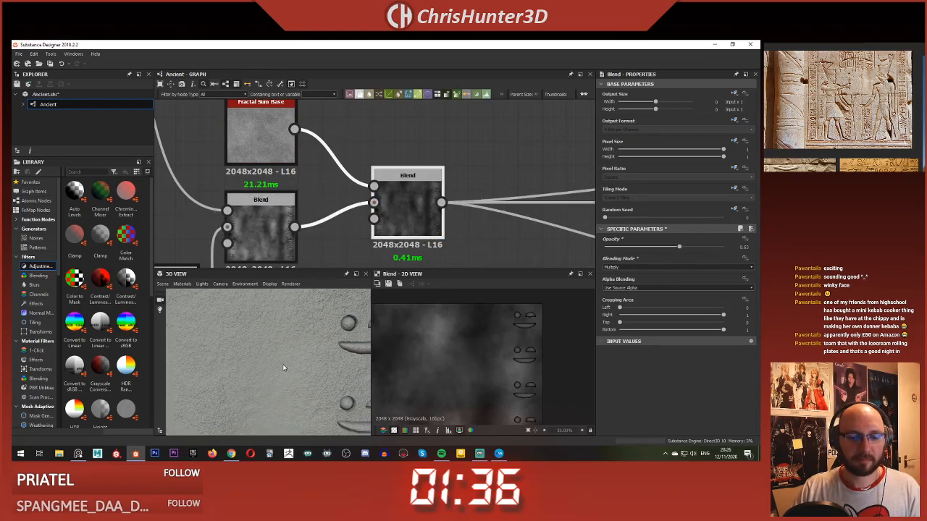
Step: Examine the fine stone grain around the glyphs in 3D and compare it with a close-up of the carved-relief reference
scroll(845, 107, "up", 4)
middle_click_drag(844, 123, 833, 105)
scroll(261, 342, "up", 1)
scroll(269, 333, "down", 4)
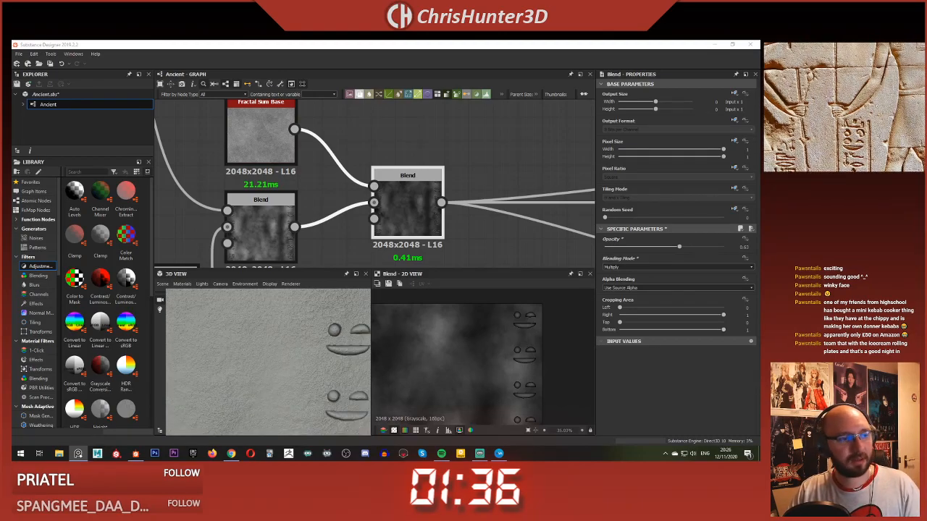
scroll(228, 336, "down", 4)
middle_click_drag(228, 335, 270, 353)
scroll(270, 353, "down", 2)
mouse_move(264, 349)
left_mouse_down()
mouse_move(249, 355)
mouse_move(278, 346)
mouse_move(269, 334)
mouse_move(254, 353)
mouse_move(266, 360)
mouse_move(254, 347)
mouse_move(274, 319)
mouse_move(278, 354)
left_mouse_up()
scroll(254, 354, "up", 4)
scroll(266, 360, "down", 1)
scroll(281, 327, "up", 2)
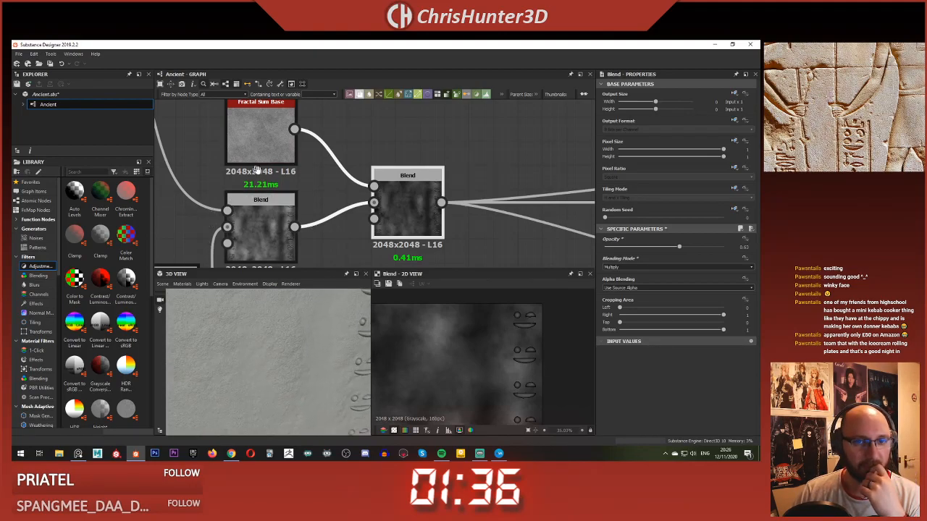
Step: Set the Fractal Sum Base node's Roughness to 0.94 and check the stone grain in 3D
middle_click_drag(255, 169, 280, 212)
left_click(288, 195)
left_click(658, 258)
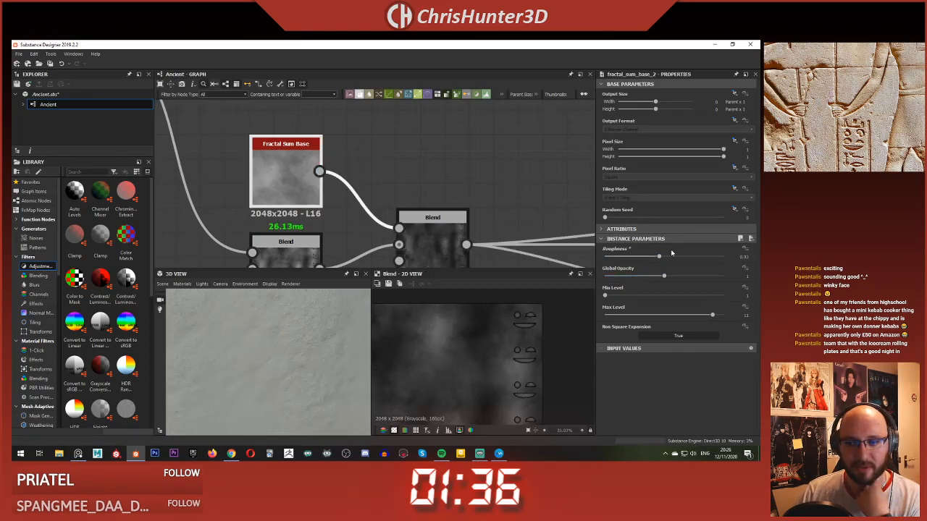
left_click(659, 258)
left_click_drag(659, 258, 661, 259)
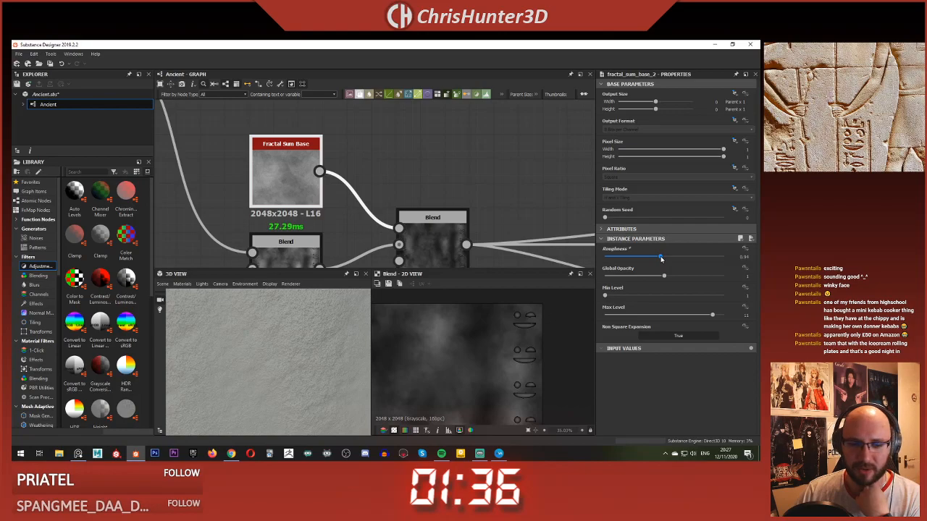
middle_click_drag(261, 360, 265, 306)
mouse_move(264, 306)
left_mouse_down()
mouse_move(277, 370)
mouse_move(298, 354)
mouse_move(256, 353)
mouse_move(269, 342)
mouse_move(269, 354)
left_mouse_up()
scroll(281, 206, "down", 1)
scroll(281, 206, "down", 4)
Step: Inspect the Perlin Noise Levels, the Multiply Blend and the Blur HQ Grayscale node that shape the large surface variation
middle_click_drag(281, 206, 454, 150)
scroll(322, 181, "down", 2)
middle_click_drag(322, 181, 433, 157)
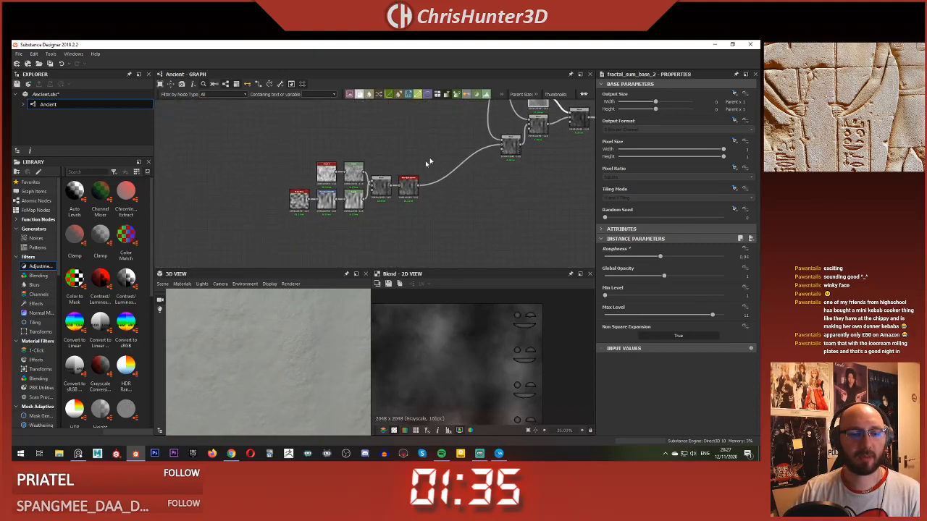
scroll(353, 196, "up", 6)
left_click(350, 209)
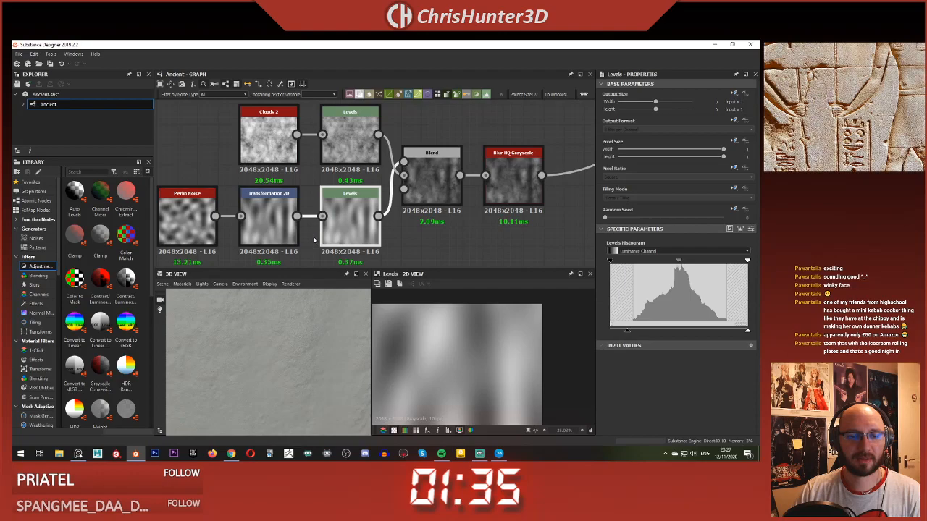
left_click(432, 189)
middle_click_drag(432, 189, 397, 206)
left_click(478, 196)
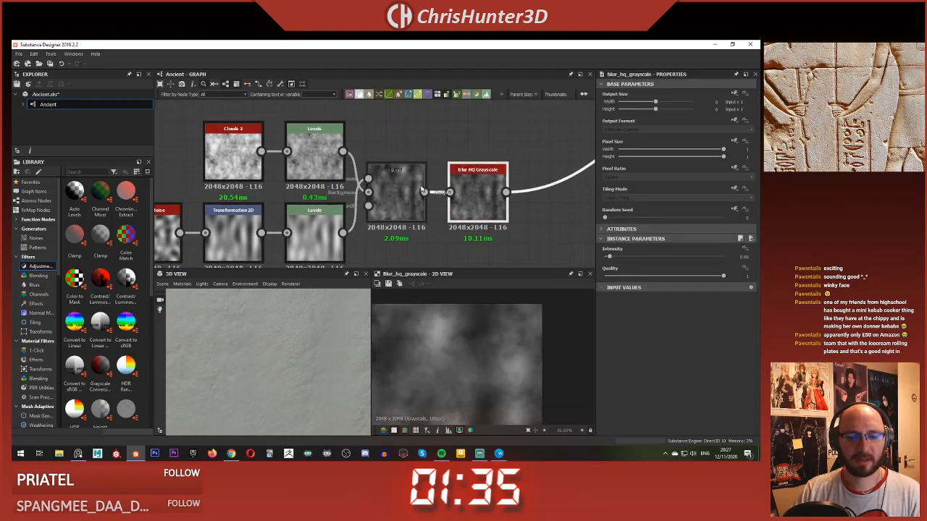
left_click(397, 194)
Step: Shift the midtone slightly toward black in the stretched Perlin Noise's Levels and check the stone surface in 3D
left_click(316, 219)
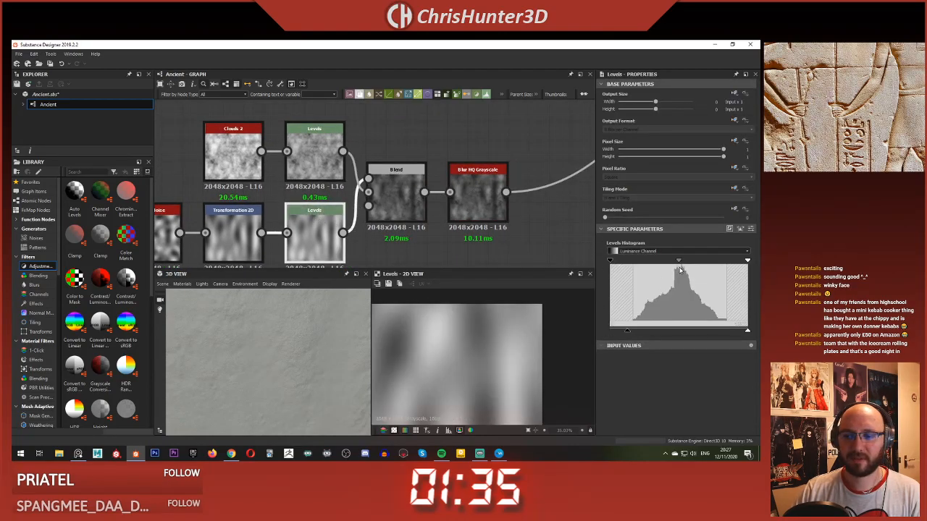
left_click_drag(678, 262, 676, 262)
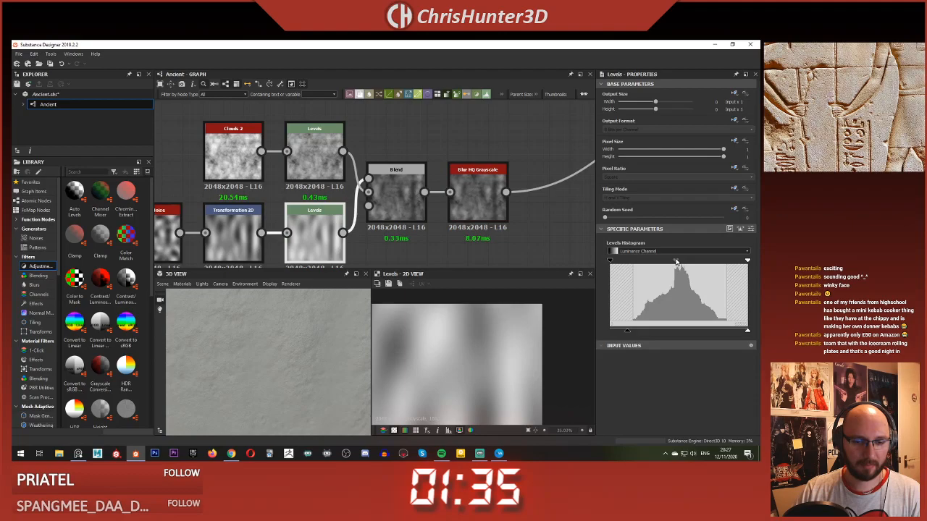
scroll(283, 360, "down", 5)
left_click_drag(283, 358, 285, 335)
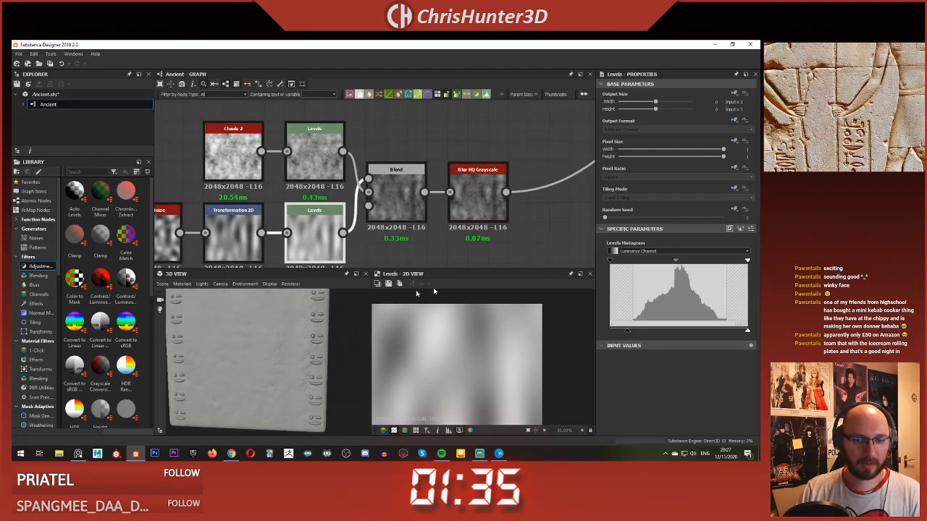
left_click_drag(611, 263, 543, 259)
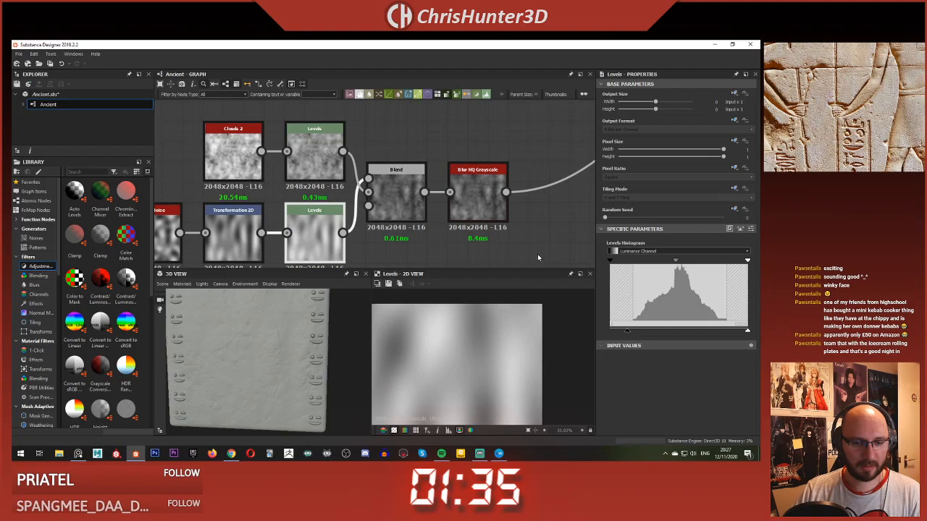
Step: Move the white input point of the stretched Perlin Noise's Levels to the histogram's upper edge, nudge the midtone toward black and check the stone in 3D
scroll(239, 353, "up", 3)
scroll(239, 362, "up", 3)
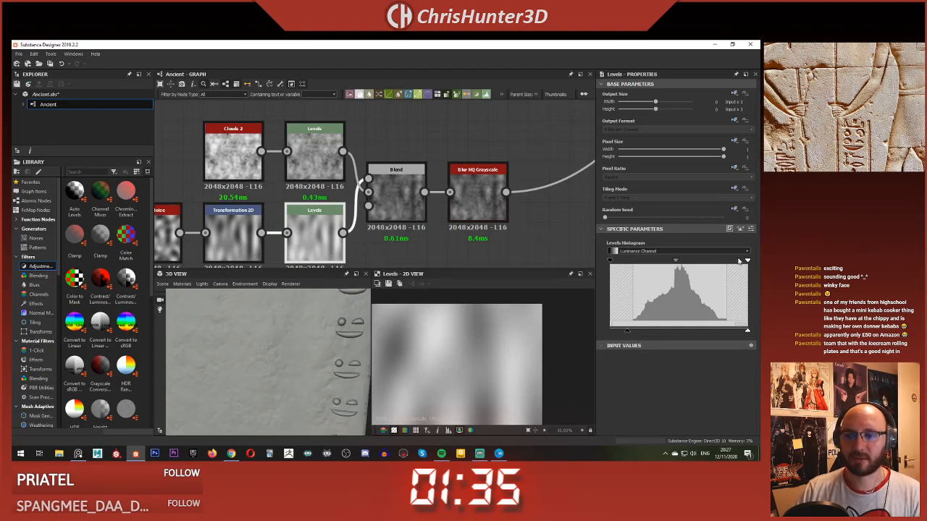
left_click_drag(747, 261, 728, 265)
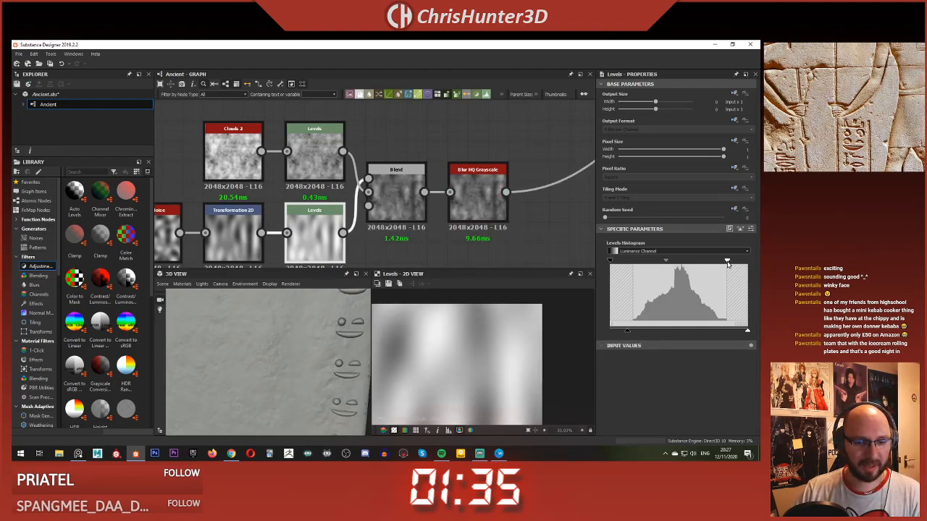
left_click_drag(666, 264, 664, 262)
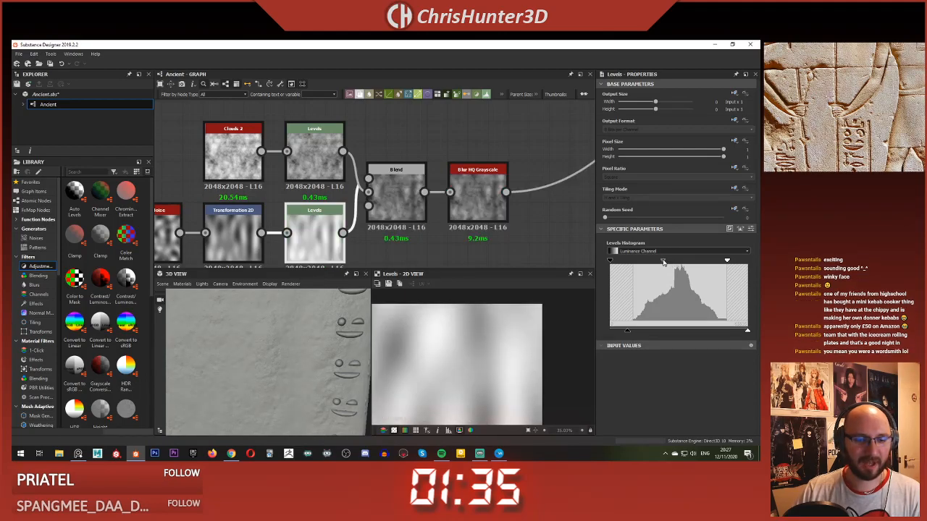
left_click_drag(347, 355, 284, 334)
right_click_drag(285, 335, 284, 315)
Step: Look over the graph from the surface noise nodes through the Tile Samplers to the glyph shape chain
scroll(331, 215, "down", 2)
scroll(330, 215, "down", 3)
middle_click_drag(356, 109, 363, 83)
middle_click_drag(414, 160, 291, 209)
scroll(326, 176, "up", 4)
middle_click_drag(318, 170, 321, 215)
scroll(320, 215, "down", 4)
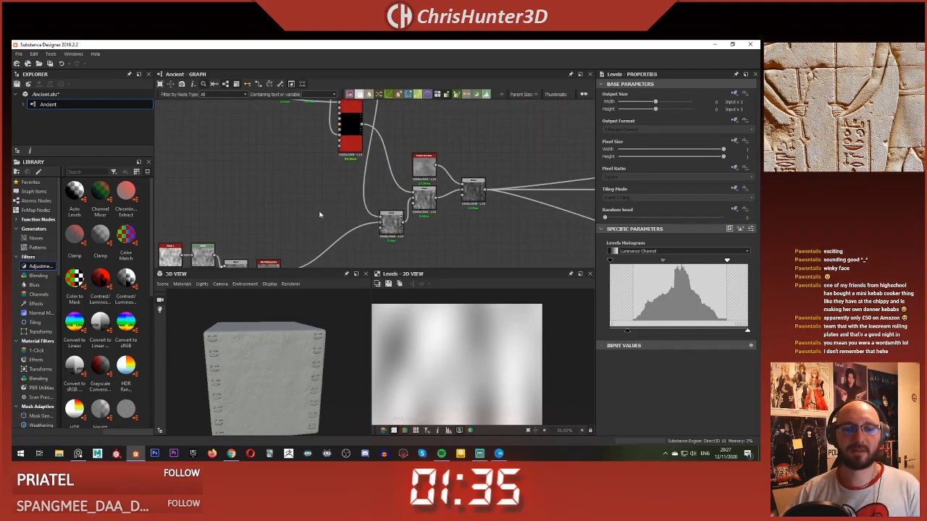
scroll(305, 168, "down", 6)
scroll(315, 199, "up", 7)
middle_click_drag(294, 161, 463, 201)
scroll(395, 223, "down", 4)
scroll(450, 186, "up", 4)
scroll(383, 214, "down", 4)
middle_click_drag(383, 214, 427, 198)
scroll(407, 183, "up", 6)
scroll(433, 162, "down", 4)
middle_click_drag(433, 162, 310, 192)
scroll(390, 187, "down", 3)
middle_click_drag(390, 187, 396, 142)
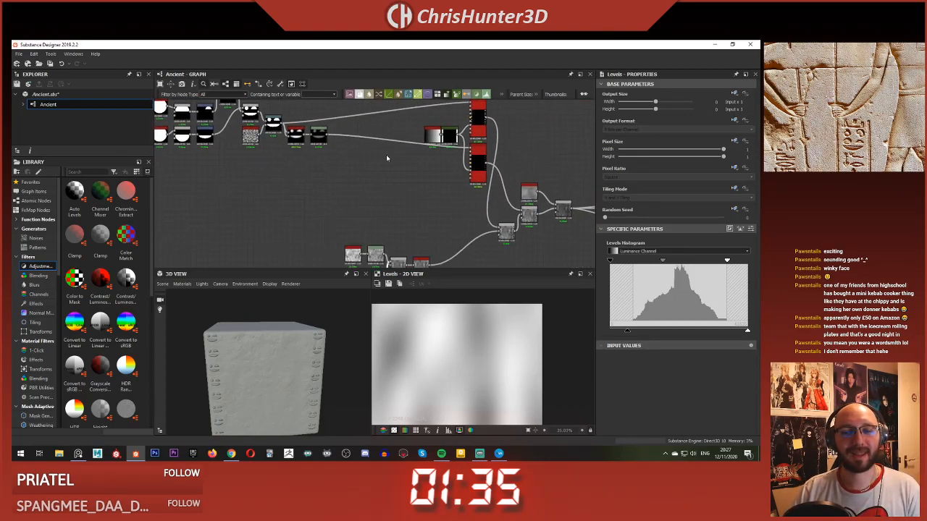
Step: Insert a Slope Blur Grayscale node between the glyph Levels node and the lower Tile Sampler
scroll(290, 109, "up", 5)
left_click_drag(416, 182, 458, 187)
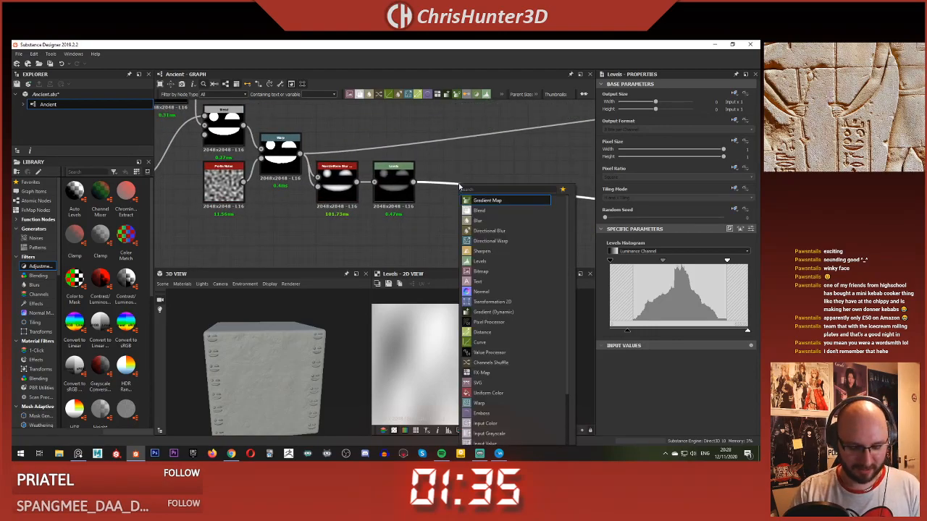
type("slop")
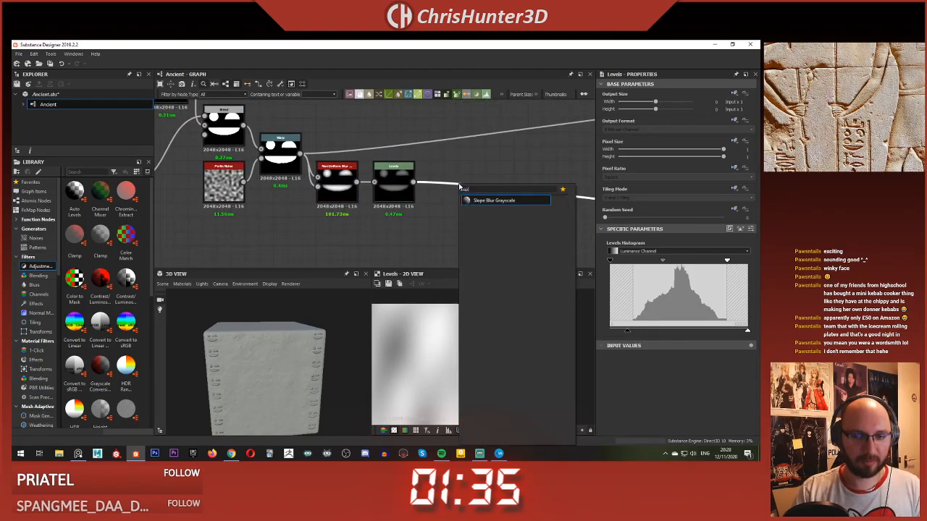
key("Return")
scroll(400, 196, "down", 4)
middle_click_drag(400, 196, 324, 142)
scroll(371, 149, "up", 3)
left_click_drag(442, 160, 331, 214)
scroll(336, 202, "up", 3)
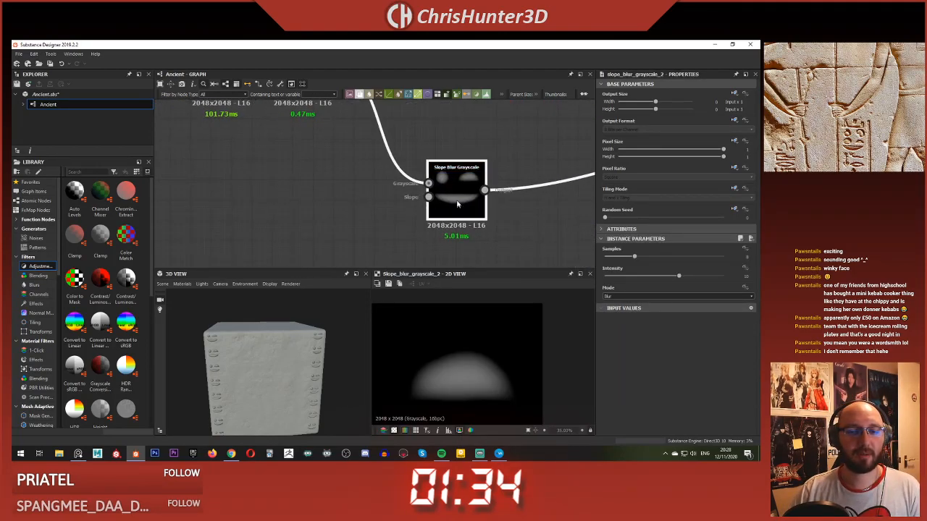
Step: Add a Perlin Noise node, feed it into the Slope input of the Slope Blur Grayscale and preview the blur
key("space")
type("perl")
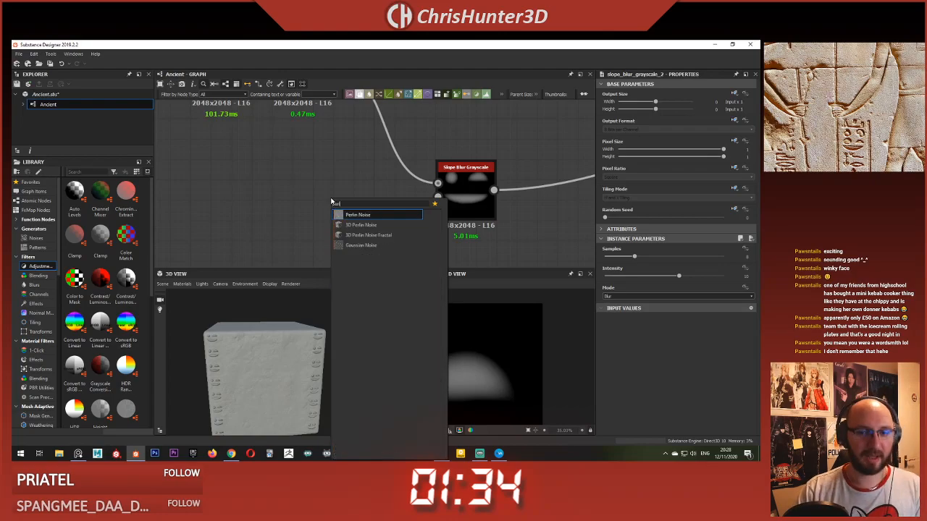
key("Return")
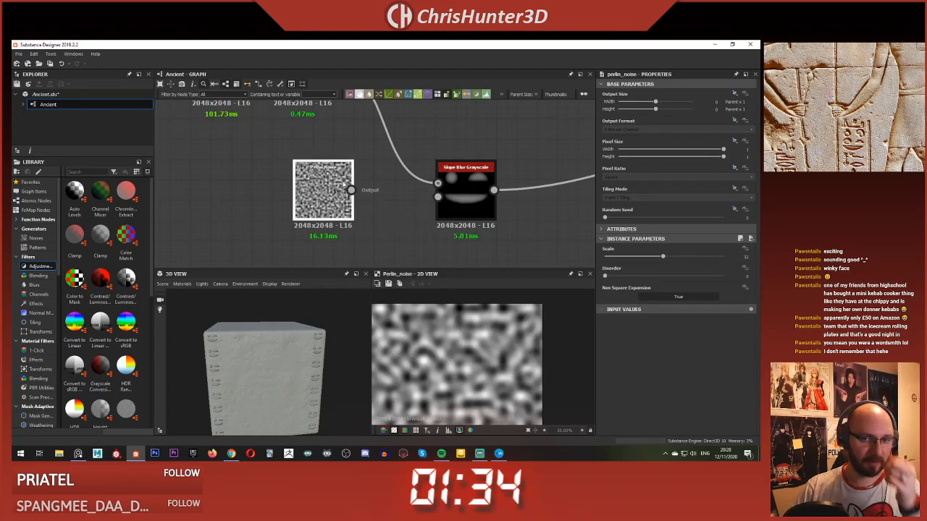
double_click(471, 191)
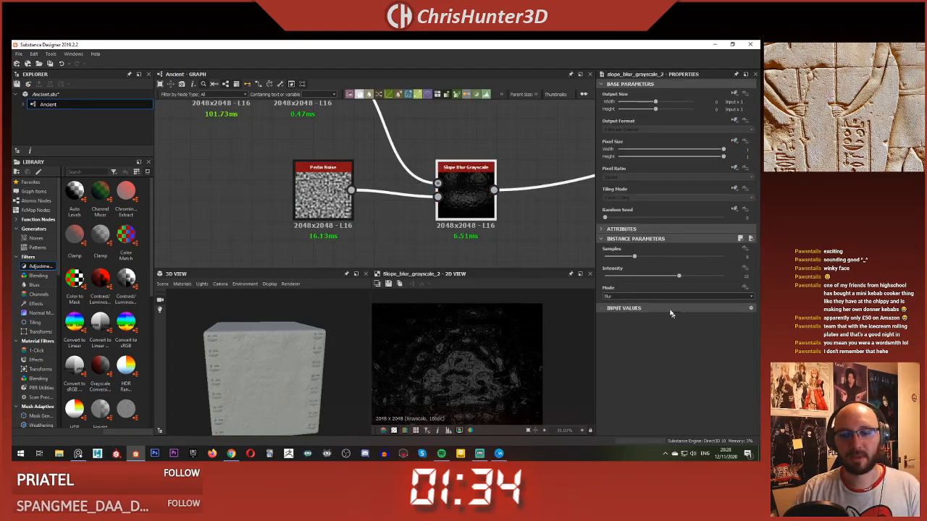
Step: Set the Slope Blur Grayscale to Min mode with 32 Samples and an Intensity of about 0.26
left_click(666, 297)
left_click(662, 309)
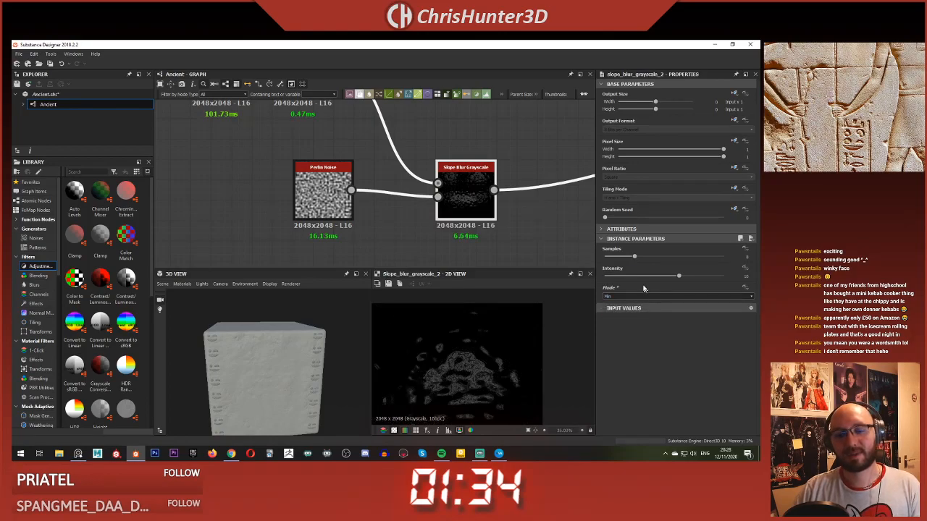
left_click_drag(629, 258, 723, 257)
left_click_drag(676, 279, 605, 284)
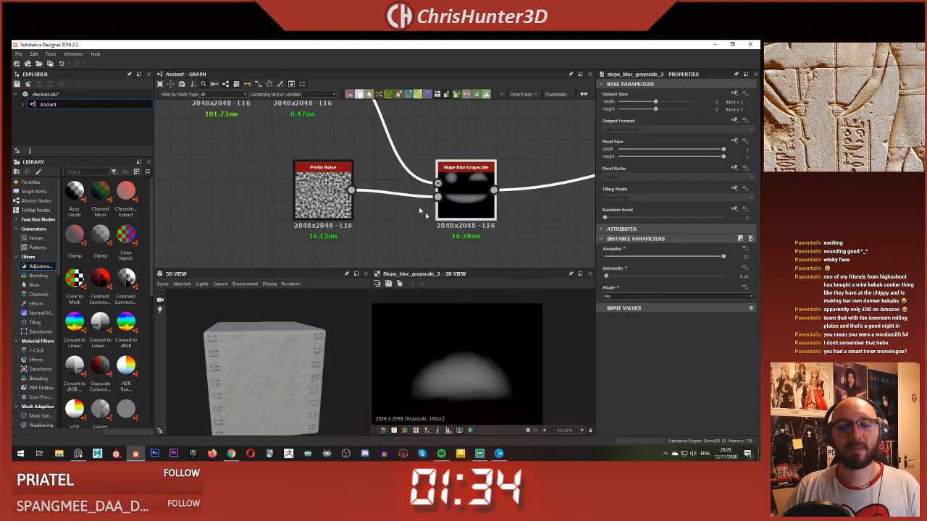
key("f")
Step: Preview the upper Tile Sampler's glyph columns and examine the roughened glyph edges up close in 3D
scroll(447, 202, "down", 4)
middle_click_drag(515, 205, 429, 223)
scroll(428, 225, "down", 1)
scroll(443, 215, "up", 1)
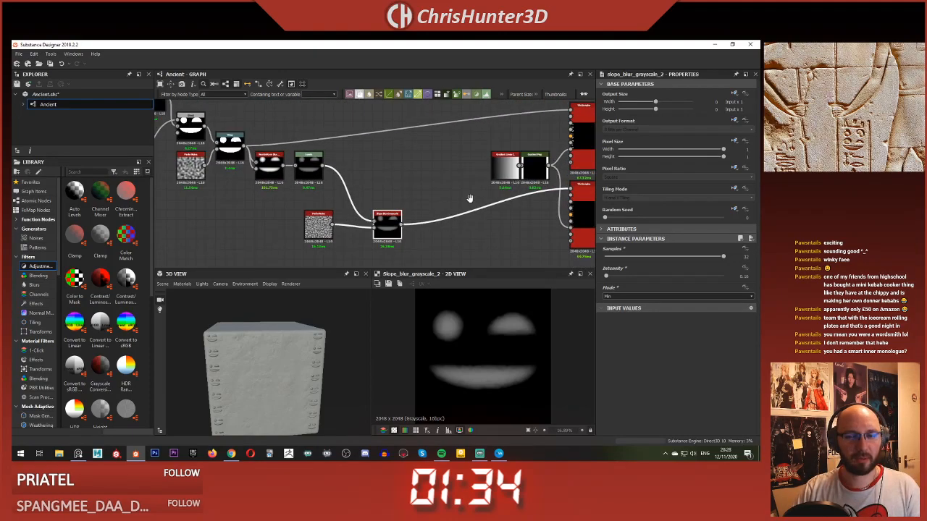
middle_click_drag(469, 198, 404, 212)
scroll(520, 218, "up", 2)
scroll(528, 168, "down", 2)
middle_click_drag(344, 155, 428, 174)
middle_click_drag(481, 196, 347, 177)
left_click(476, 131)
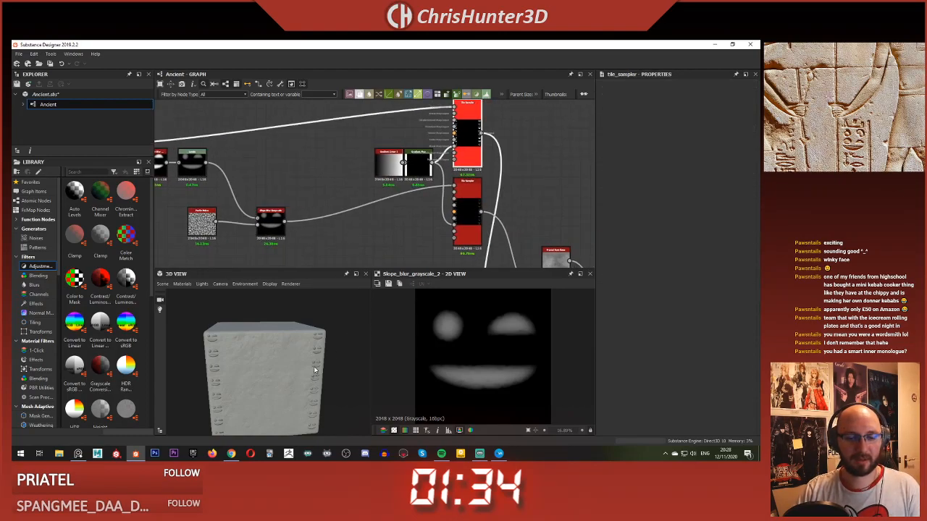
scroll(314, 370, "up", 6)
left_click_drag(298, 350, 285, 336)
scroll(285, 336, "down", 3)
left_click_drag(286, 332, 281, 325)
middle_click_drag(281, 325, 259, 290)
Step: Delete the Levels node between the Non Uniform Blur and the Slope Blur Grayscale
scroll(367, 210, "down", 3)
middle_click_drag(367, 210, 359, 209)
scroll(290, 217, "up", 5)
middle_click_drag(291, 216, 480, 222)
middle_click_drag(299, 147, 391, 247)
left_click(447, 202)
scroll(450, 212, "down", 3)
middle_click_drag(446, 210, 345, 181)
left_click_drag(345, 182, 388, 182)
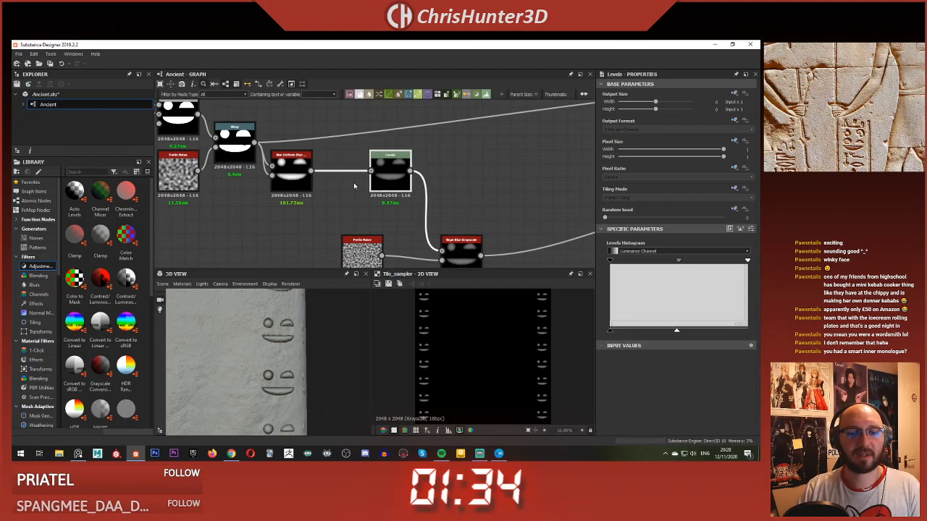
key("BackSpace")
Step: Add a Curve node and connect it between the Non Uniform Blur and the Slope Blur Grayscale
left_click(354, 189)
key("space")
type("curv")
key("Return")
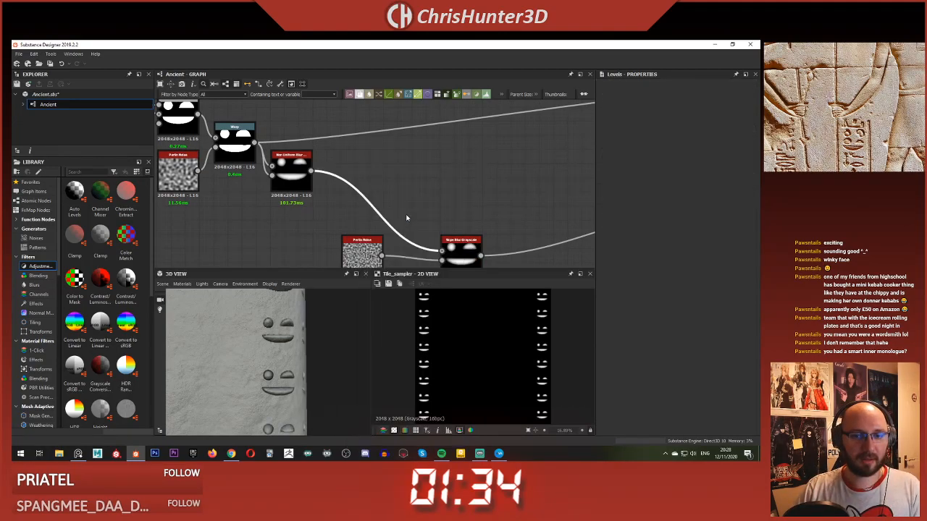
left_click_drag(366, 213, 354, 175)
Step: Add a point to the Curve and shape a rounded rise that flattens toward an end point at about 0.47, checking the glyphs in 3D
double_click(715, 302)
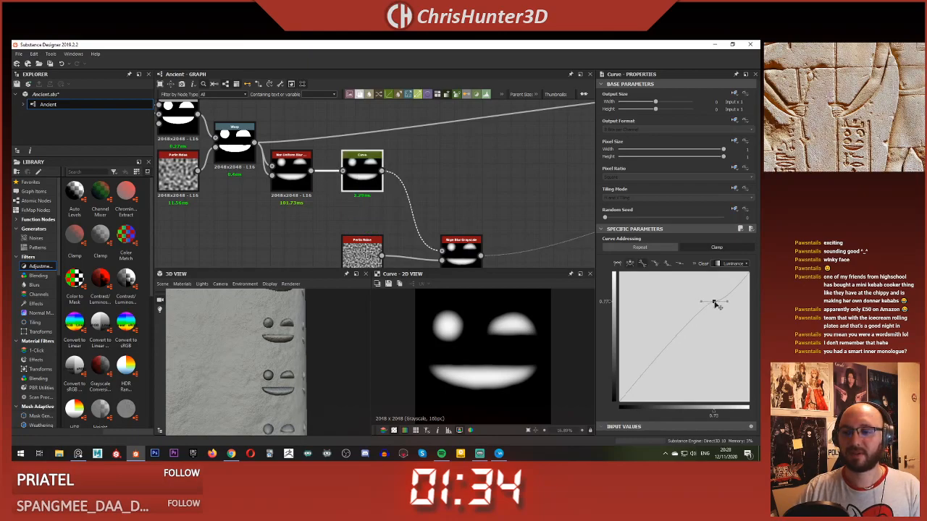
left_click_drag(750, 273, 667, 353)
left_click_drag(750, 303, 746, 343)
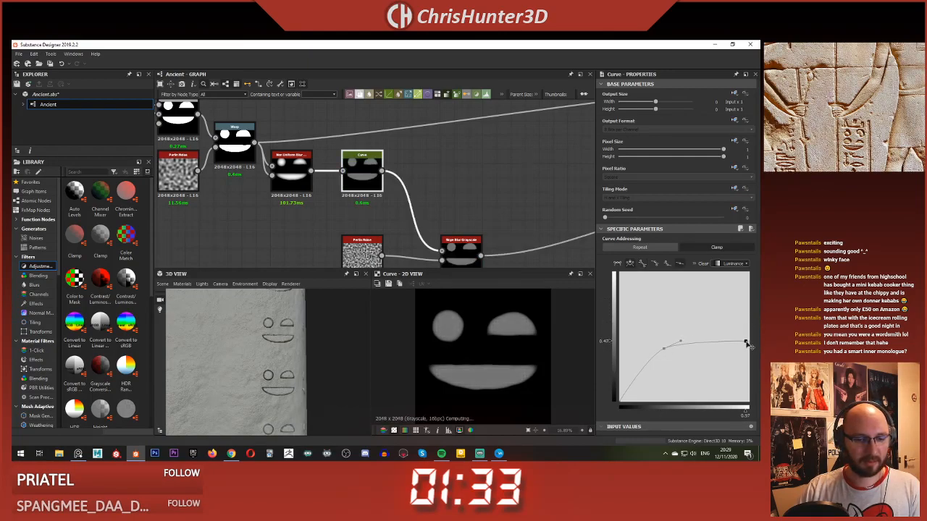
mouse_move(245, 381)
left_mouse_down()
mouse_move(297, 387)
mouse_move(307, 369)
mouse_move(250, 369)
left_mouse_up()
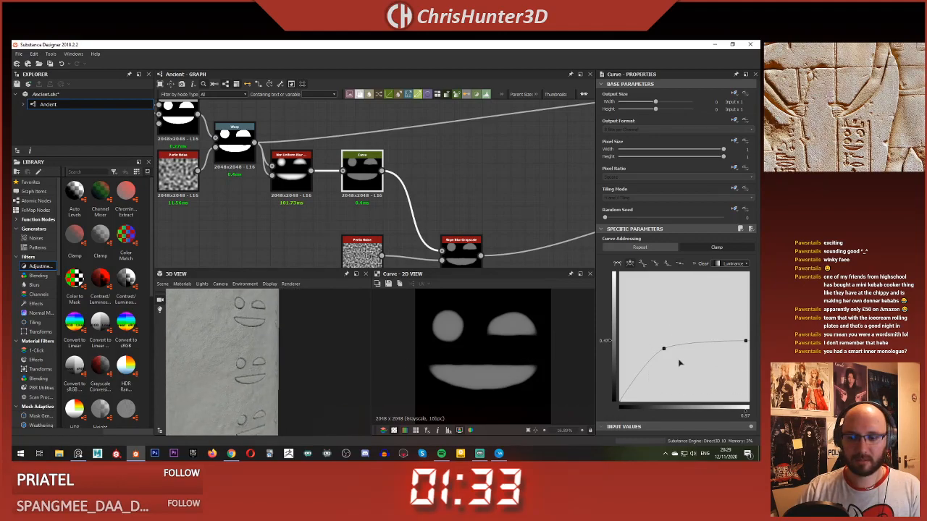
Step: Lower the Curve's middle point to about 0.18 along with its end point and check the glyph relief in 3D
left_click_drag(665, 353, 667, 382)
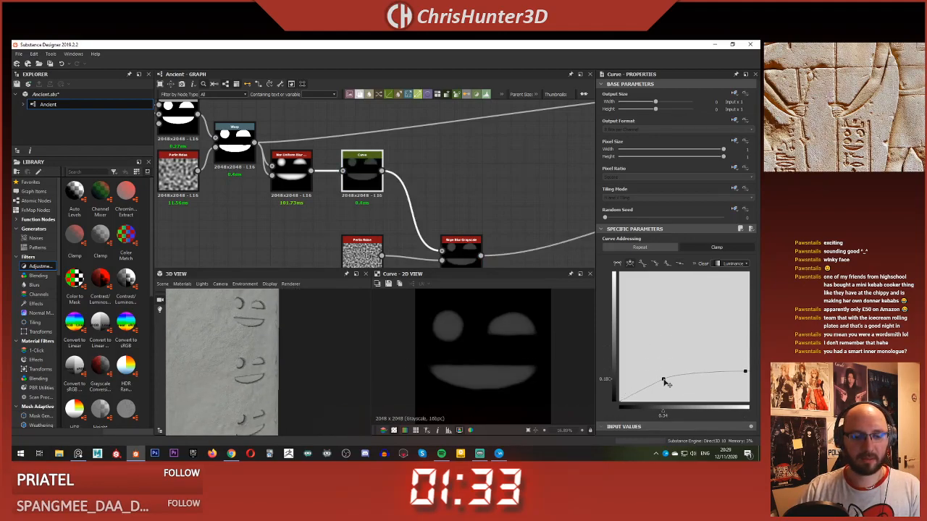
left_click_drag(284, 363, 362, 355)
scroll(289, 344, "up", 4)
scroll(284, 326, "down", 3)
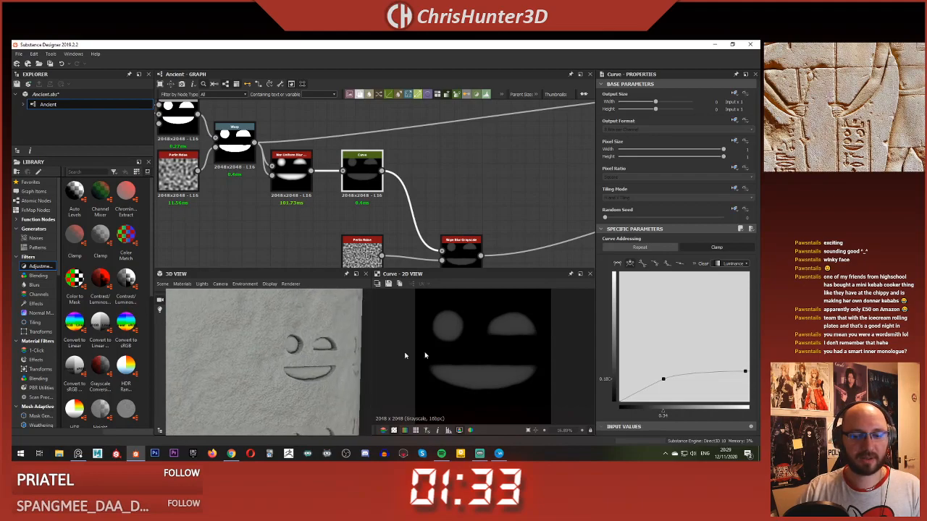
Step: Raise the Curve's end point to about 0.36, lift the middle slightly and examine the glyphs in 3D
left_click_drag(746, 373, 748, 361)
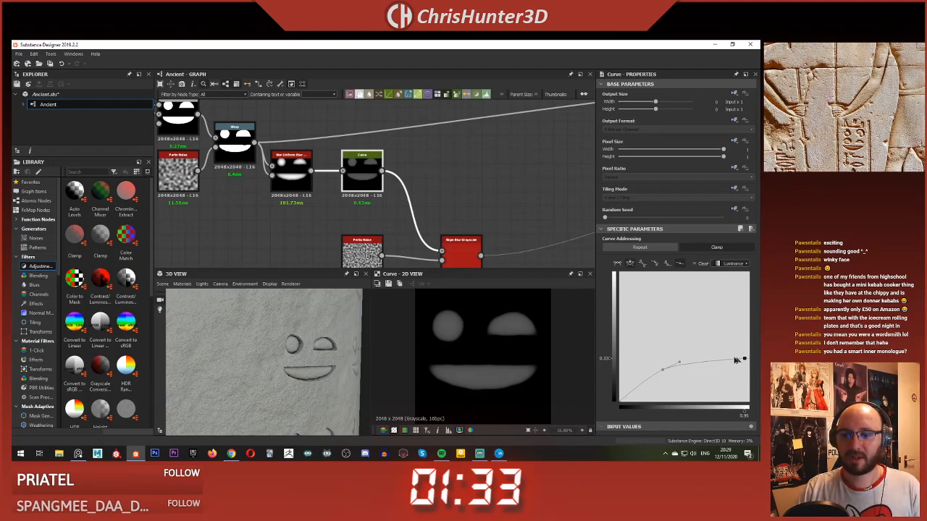
left_click_drag(733, 362, 746, 357)
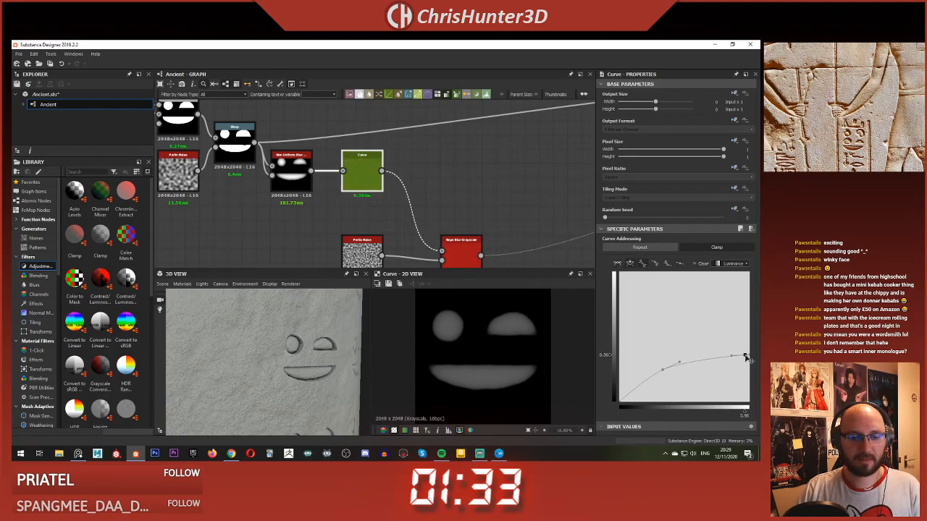
left_click_drag(309, 376, 250, 352)
scroll(253, 339, "up", 5)
scroll(251, 351, "down", 6)
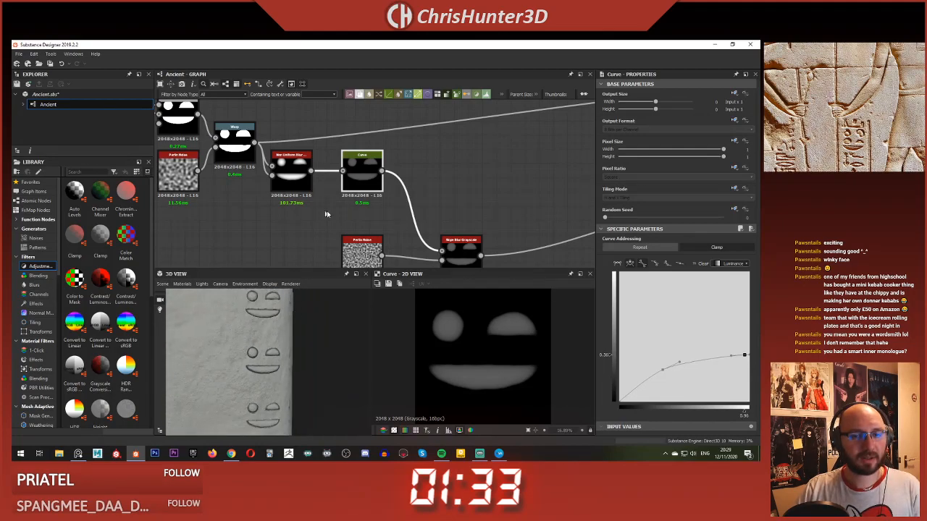
Step: Set the Scale of the Perlin Noise driving the Slope Blur to 22 and check the glyph edges in 3D
scroll(322, 212, "up", 1)
left_click(479, 247)
scroll(522, 337, "up", 3)
scroll(523, 337, "down", 4)
middle_click_drag(382, 237, 386, 194)
left_click(376, 212)
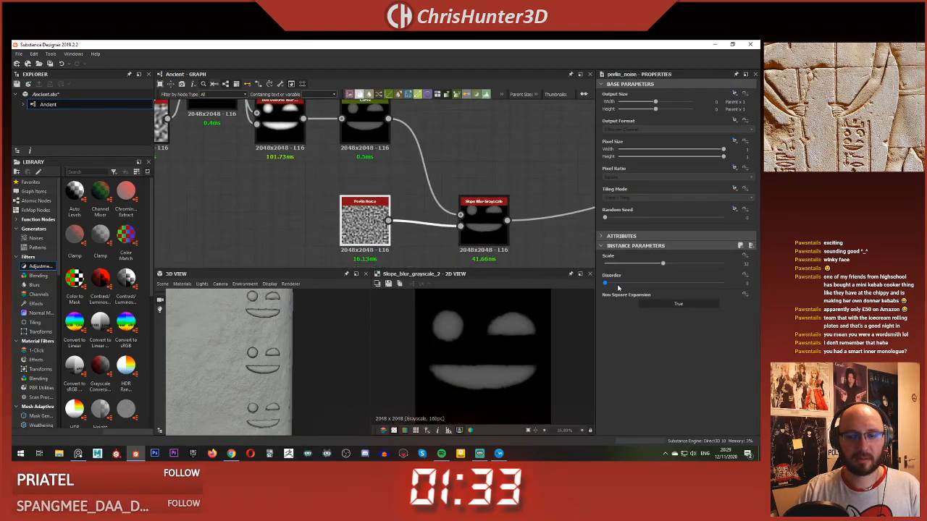
left_click(646, 258)
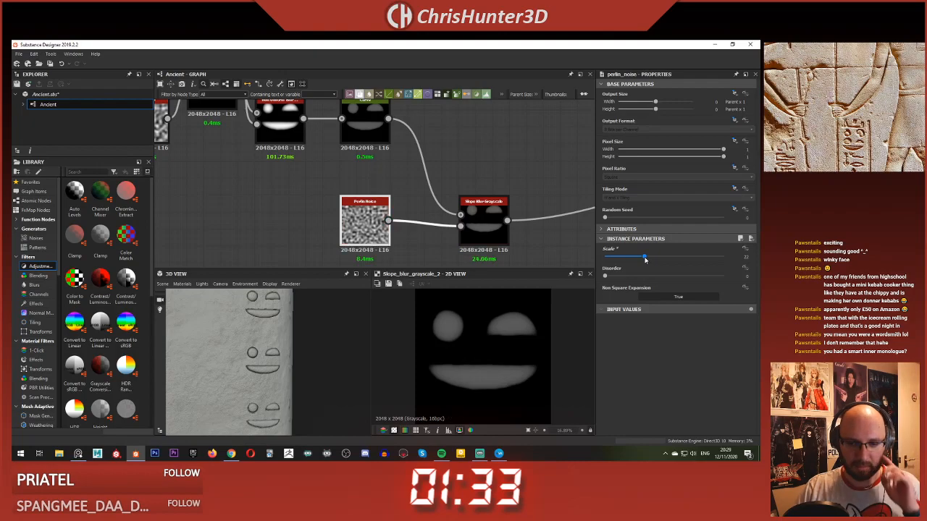
scroll(261, 352, "up", 2)
scroll(261, 352, "up", 5)
middle_click_drag(261, 352, 268, 356)
scroll(268, 356, "down", 3)
Step: Set the Slope Blur Grayscale's Intensity to 0.38 and inspect the chipped glyph edges in 3D
left_click(480, 229)
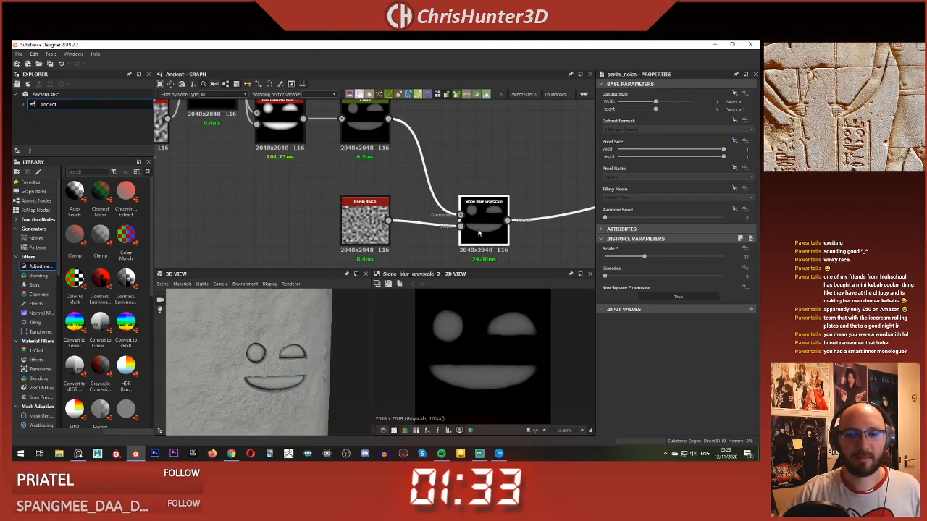
left_click_drag(608, 278, 609, 278)
left_click_drag(256, 399, 264, 362)
scroll(242, 386, "up", 2)
scroll(242, 385, "down", 3)
scroll(252, 382, "down", 3)
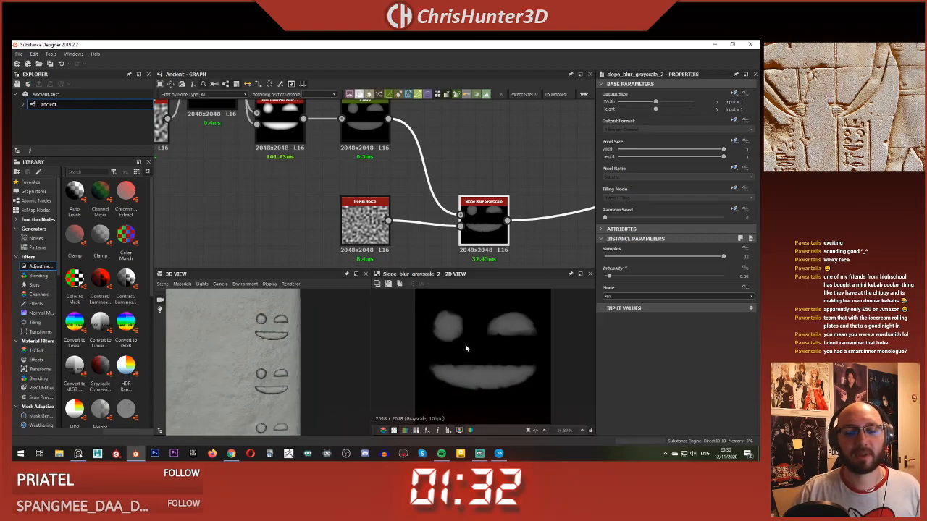
Step: Tidy the graph by moving the Perlin Noise directly below the Curve and the Slope Blur Grayscale right beside them
scroll(359, 239, "down", 4)
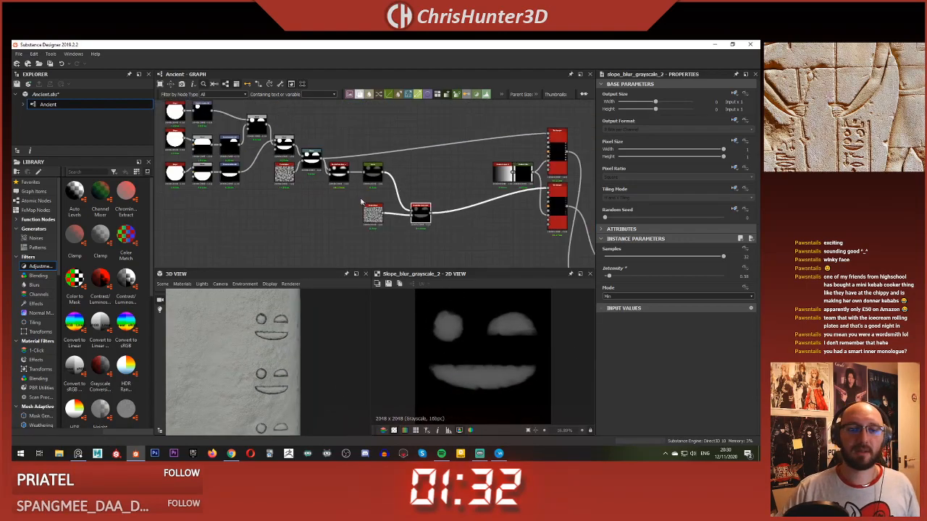
scroll(354, 248, "up", 3)
left_click_drag(353, 249, 353, 225)
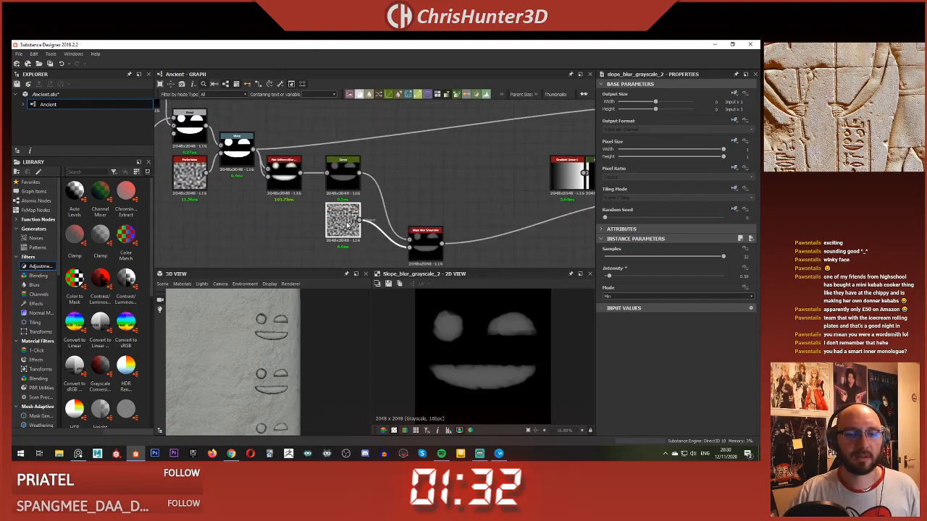
left_click_drag(425, 242, 391, 199)
scroll(392, 198, "down", 4)
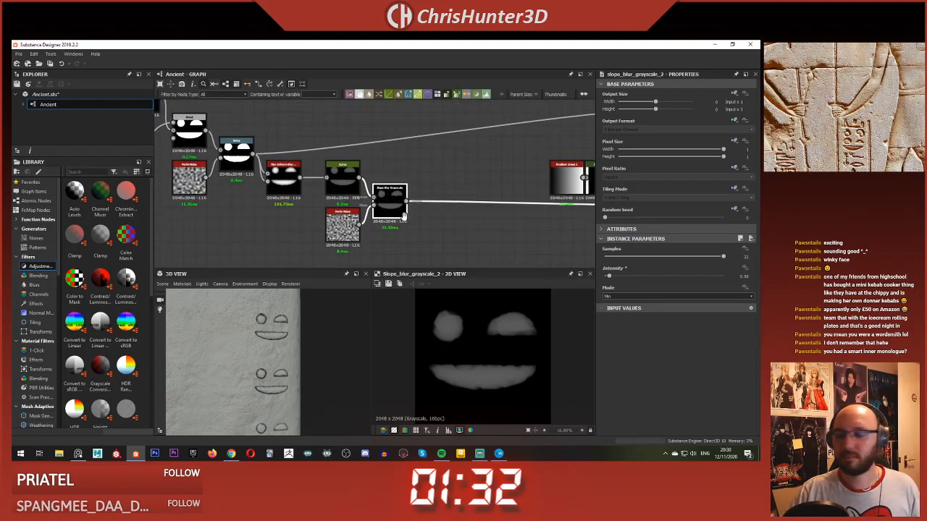
middle_click_drag(428, 237, 375, 215)
scroll(387, 226, "up", 2)
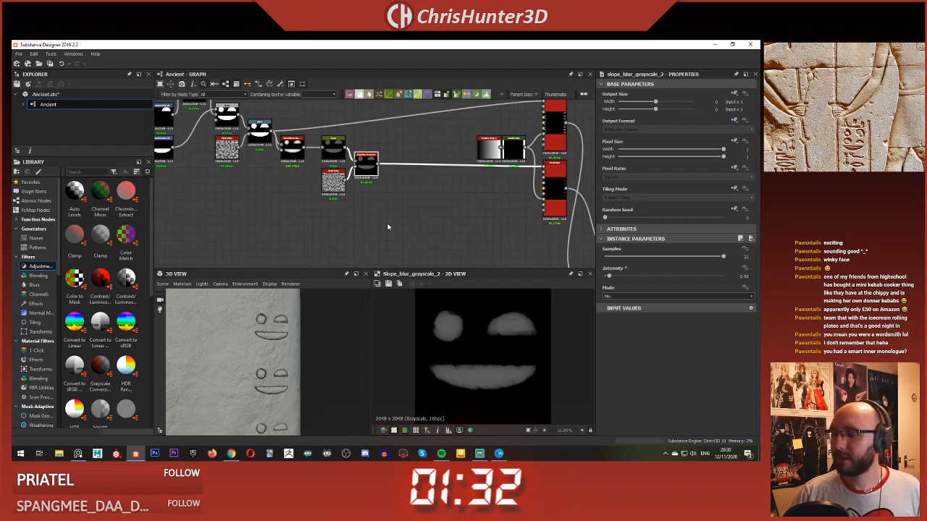
Step: Examine the glyph shape chain in the graph and the worn glyph edges in the 2D and 3D views
scroll(355, 224, "down", 4)
middle_click_drag(366, 215, 475, 194)
scroll(406, 166, "up", 6)
scroll(420, 213, "down", 4)
scroll(420, 210, "up", 3)
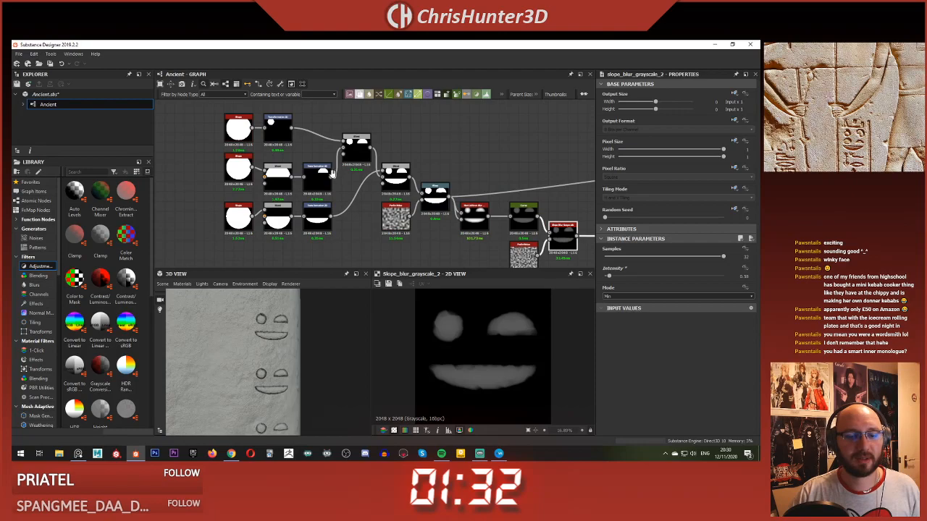
middle_click_drag(336, 176, 281, 149)
scroll(304, 368, "down", 10)
middle_click_drag(234, 344, 270, 338)
left_click_drag(270, 336, 276, 259)
scroll(374, 407, "up", 3)
scroll(296, 383, "up", 6)
middle_click_drag(334, 354, 283, 352)
Step: Set the Intensity of the Warp after the glyph Blend to 0.25 and check the glyph outlines in 3D
scroll(318, 347, "up", 2)
middle_click_drag(337, 339, 261, 344)
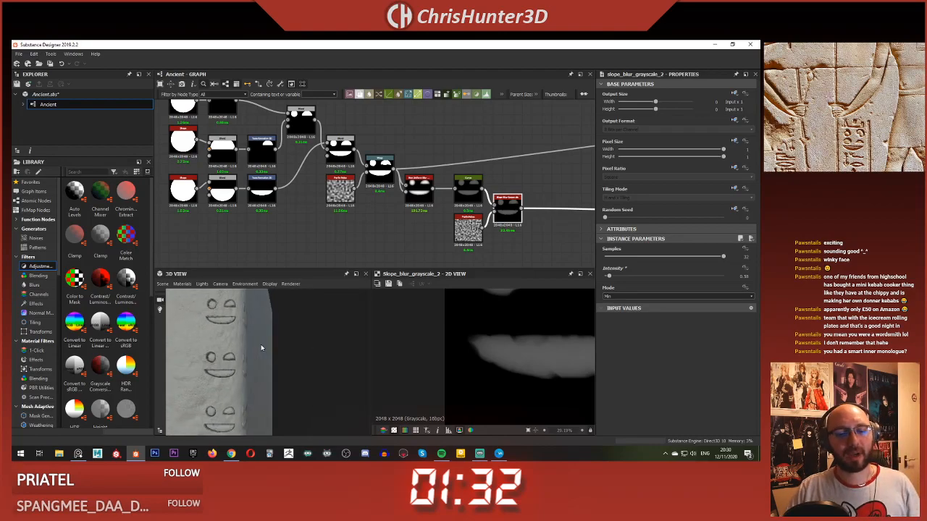
scroll(262, 348, "up", 3)
scroll(264, 360, "down", 5)
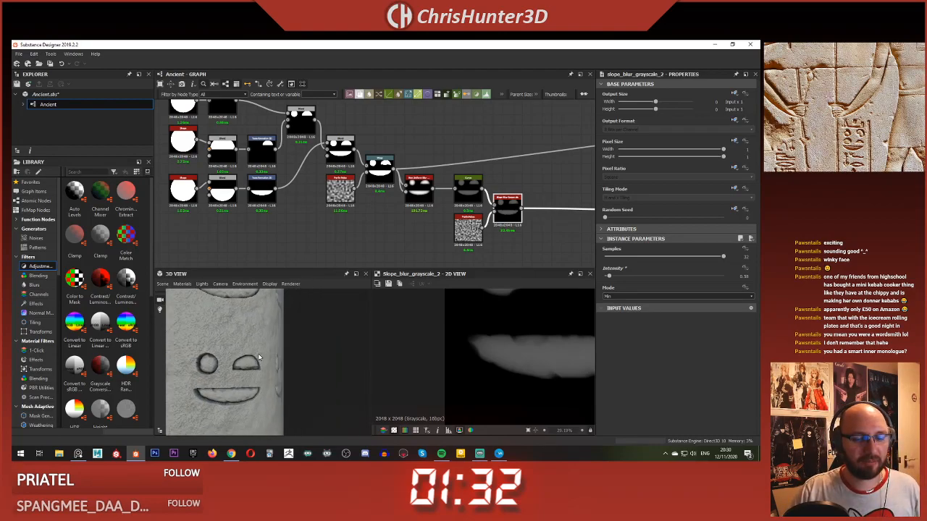
scroll(280, 364, "up", 1)
scroll(385, 244, "down", 4)
middle_click_drag(376, 242, 345, 223)
scroll(357, 221, "up", 1)
scroll(356, 223, "up", 4)
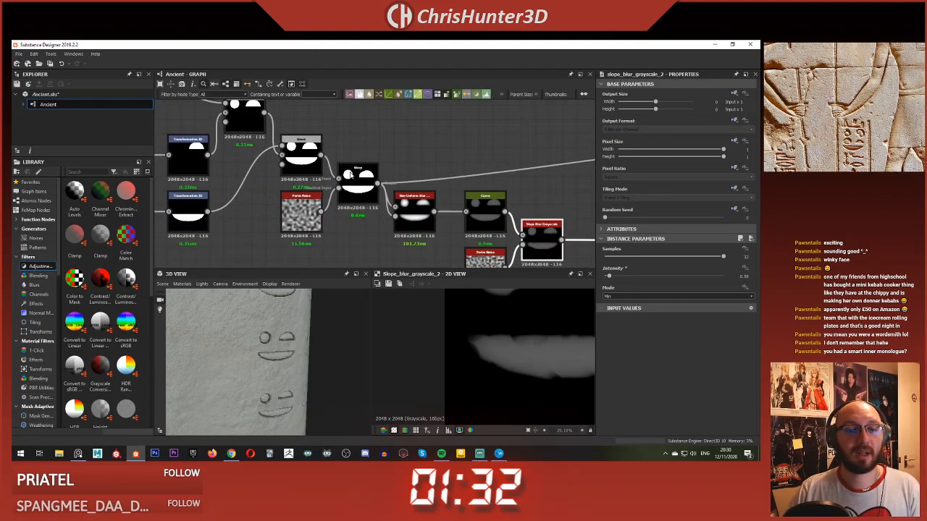
double_click(357, 181)
key("f")
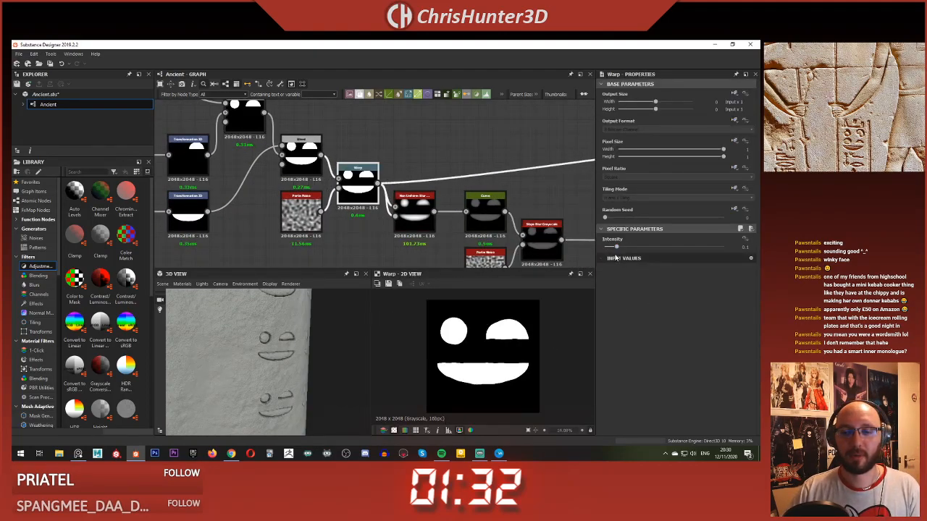
left_click_drag(618, 249, 635, 249)
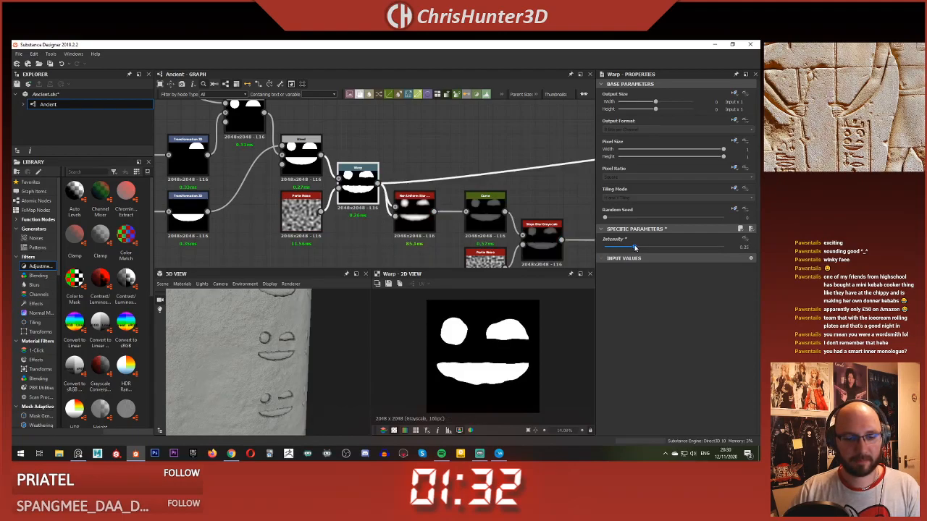
left_click_drag(297, 370, 263, 360)
scroll(262, 360, "down", 3)
middle_click_drag(359, 206, 353, 230)
scroll(309, 357, "up", 3)
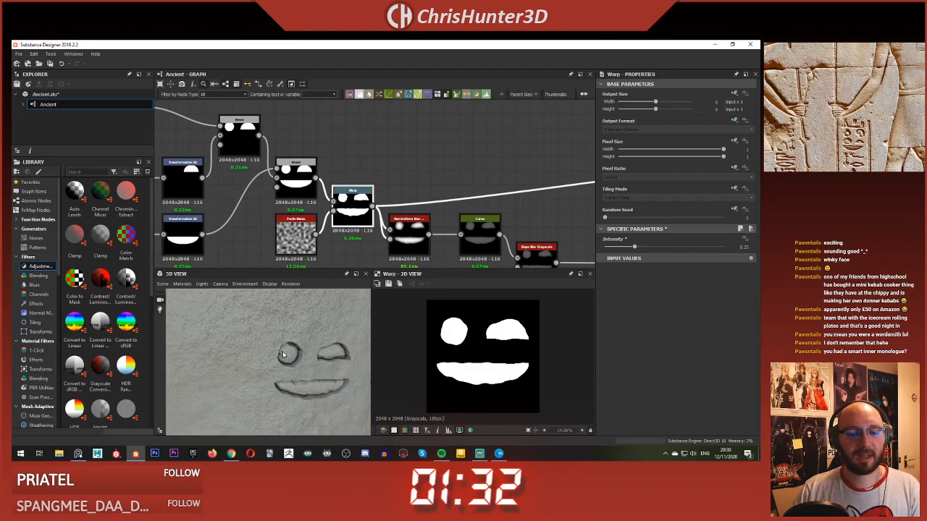
middle_click_drag(309, 358, 282, 349)
scroll(281, 349, "down", 2)
Step: Add a Bevel node above the Non Uniform Blur and connect the Warp's output to its input
scroll(329, 242, "down", 4)
middle_click_drag(427, 217, 326, 174)
scroll(349, 246, "down", 3)
middle_click_drag(349, 246, 323, 161)
scroll(322, 161, "up", 6)
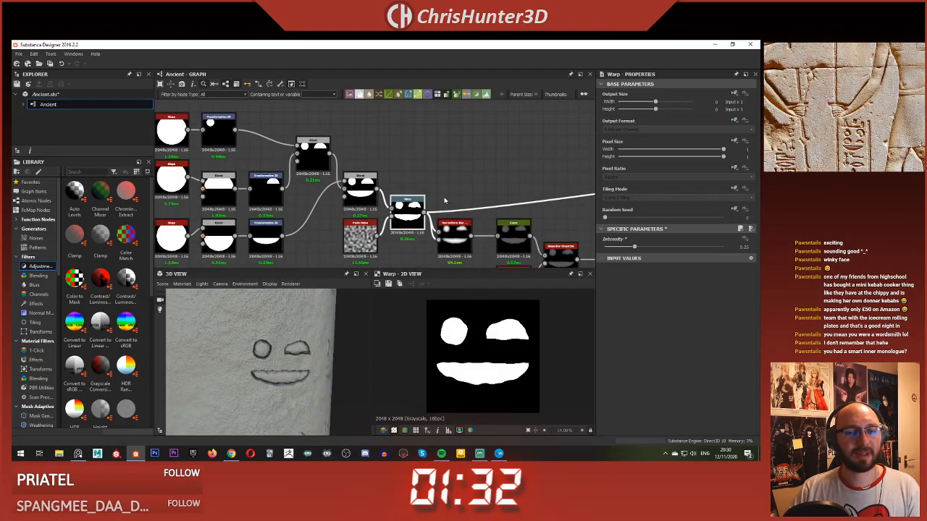
scroll(453, 174, "down", 2)
middle_click_drag(453, 175, 402, 170)
key("space")
left_click(388, 148)
key("space")
type("bevel")
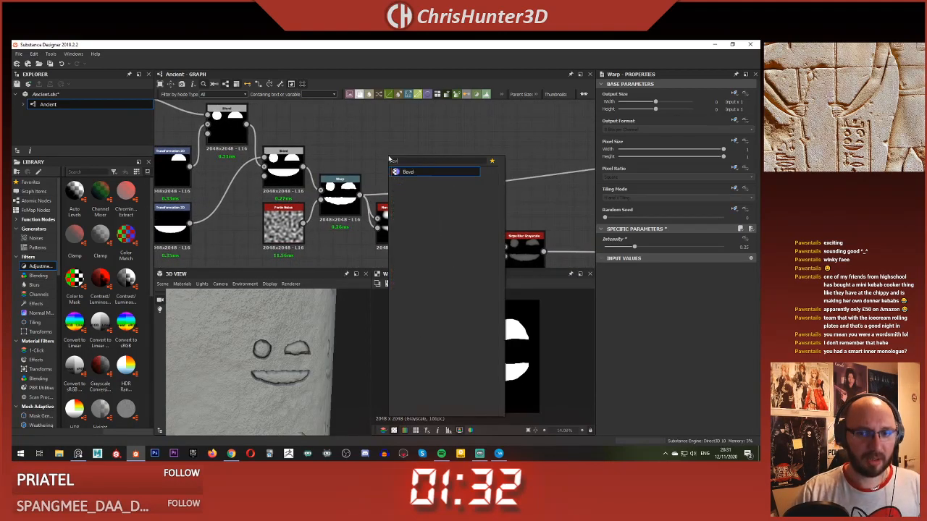
key("Return")
left_click_drag(360, 193, 393, 158)
Step: Set the Bevel's Distance to -0.04 and route the Warp's outgoing links through the Bevel's Height output
left_click_drag(689, 259, 661, 257)
scroll(507, 352, "up", 3)
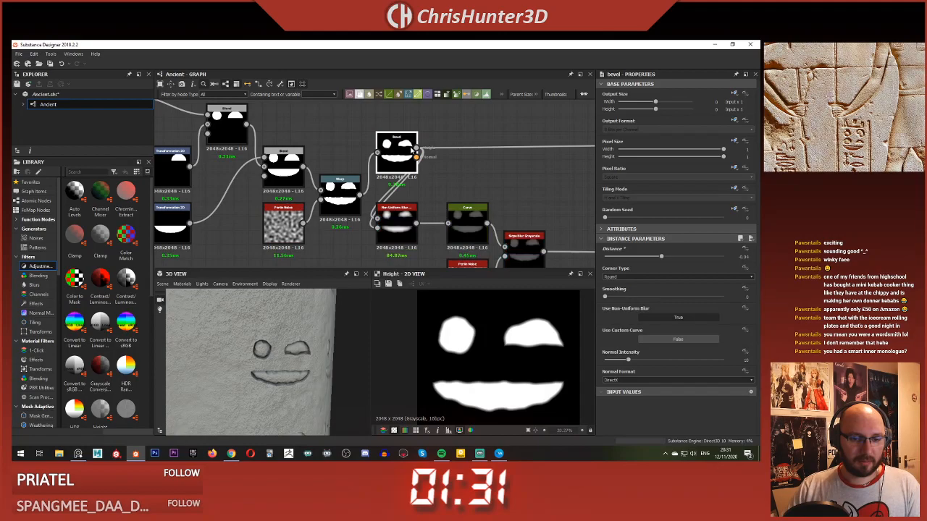
scroll(230, 357, "up", 5)
scroll(225, 356, "down", 4)
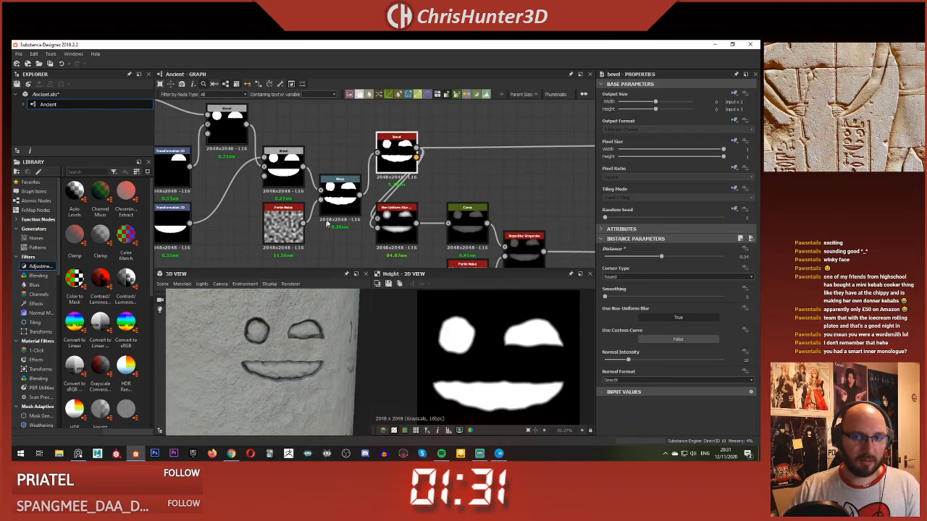
Step: Try Bevel Distance values up to 0.12, then restore -0.04 and the Warp's original outgoing links
left_click_drag(660, 259, 665, 259)
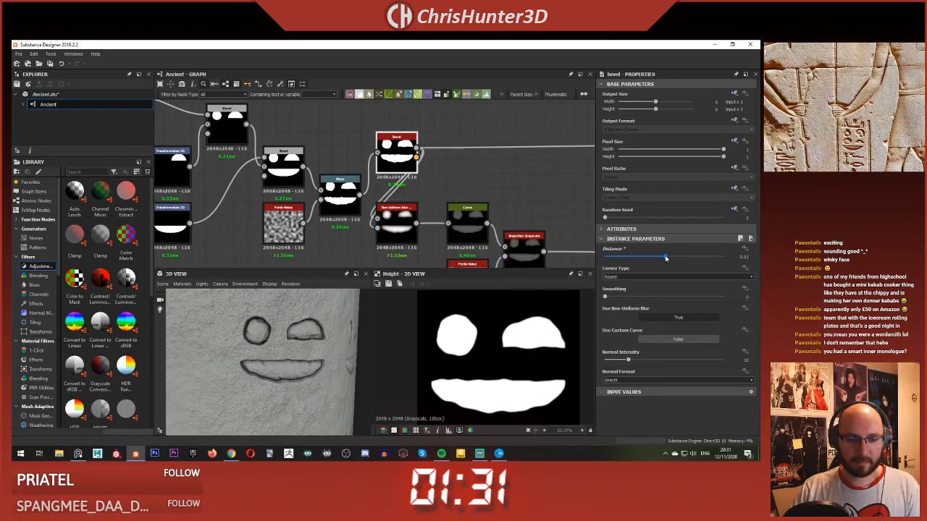
left_click_drag(666, 259, 671, 258)
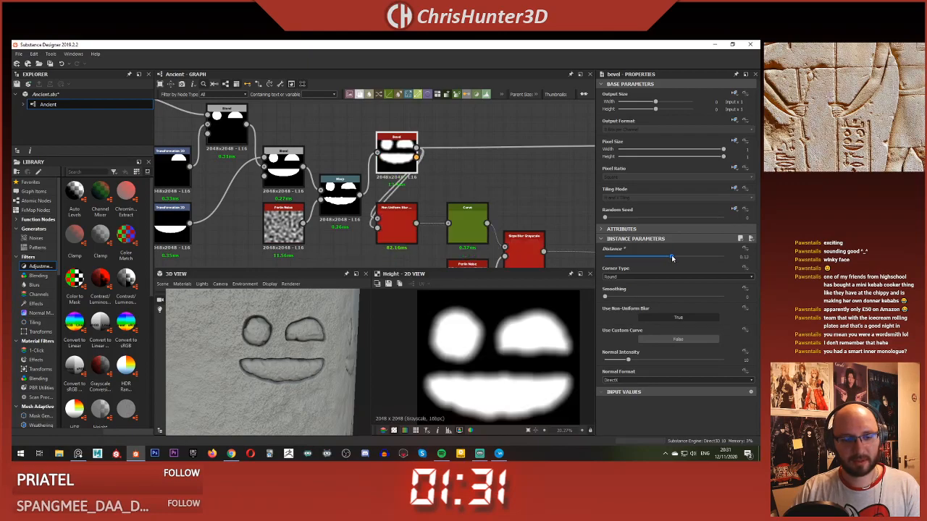
left_click_drag(671, 258, 660, 258)
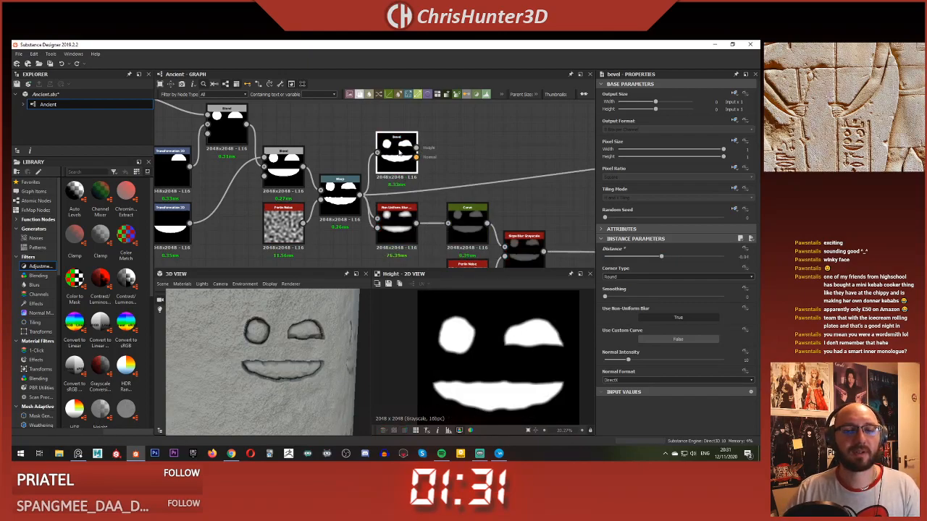
Step: Feed the Bevel's Height output into the upper Tile Sampler in place of the Warp
middle_click_drag(401, 198, 408, 183)
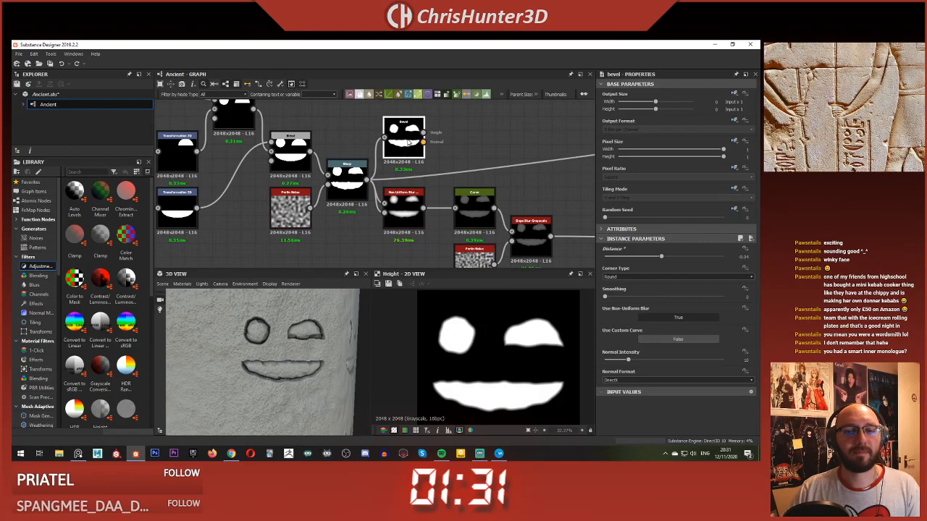
scroll(456, 155, "down", 3)
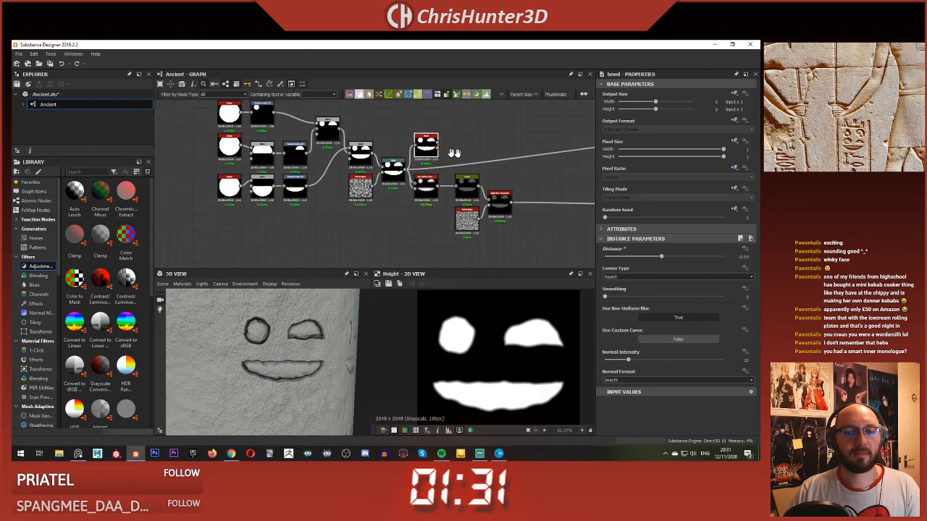
middle_click_drag(457, 153, 316, 184)
left_click_drag(535, 172, 534, 173)
middle_click_drag(319, 208, 410, 215)
scroll(377, 189, "up", 4)
Step: Set the Bevel's Smoothing to 0.18 and its Distance to -0.06
left_click_drag(661, 257, 678, 258)
key("ctrl+z")
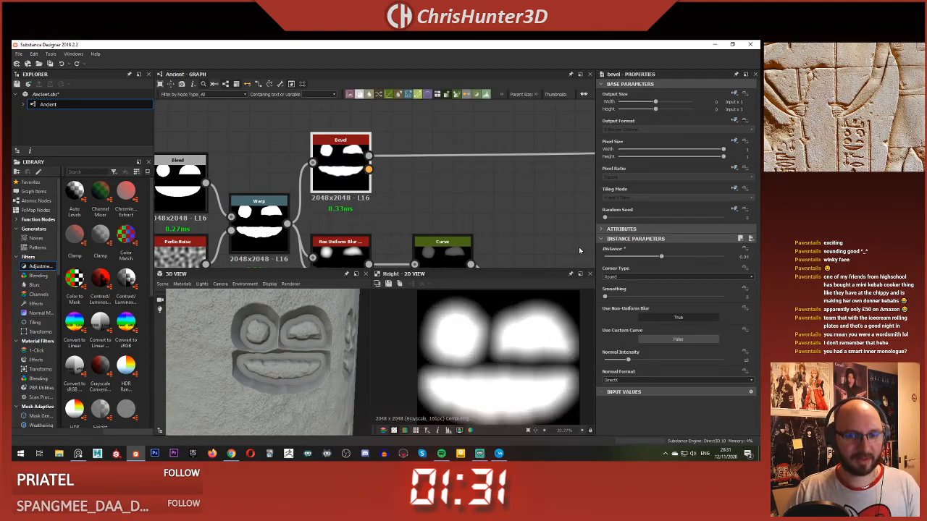
left_click(607, 298)
left_click_drag(662, 260, 658, 261)
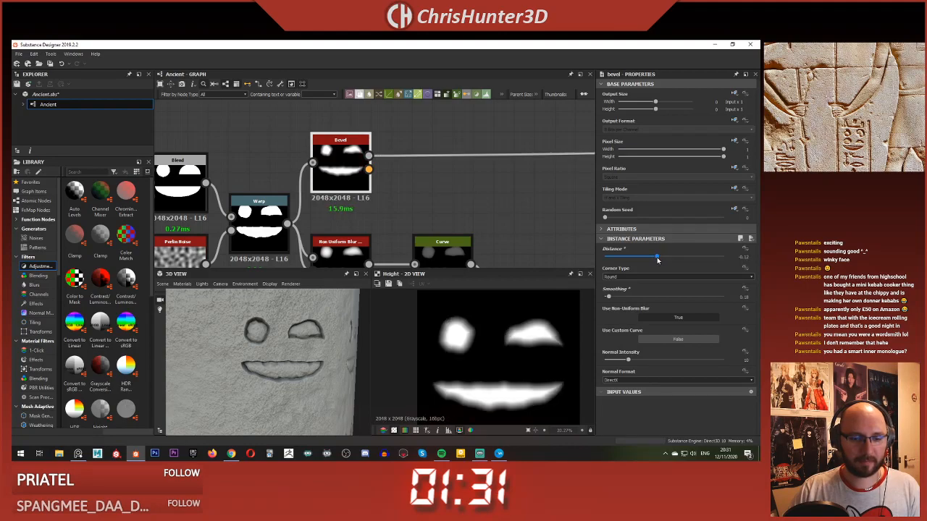
left_click_drag(658, 260, 667, 259)
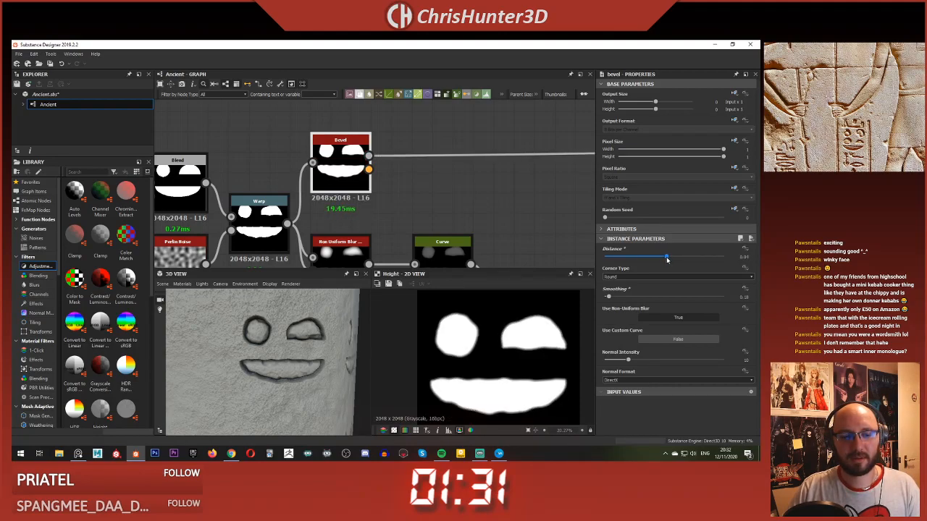
left_click_drag(668, 259, 661, 259)
Step: Examine the bevelled glyph columns on the slab in the 3D view from near and far
scroll(340, 319, "up", 2)
scroll(308, 325, "down", 6)
left_click_drag(217, 335, 248, 346)
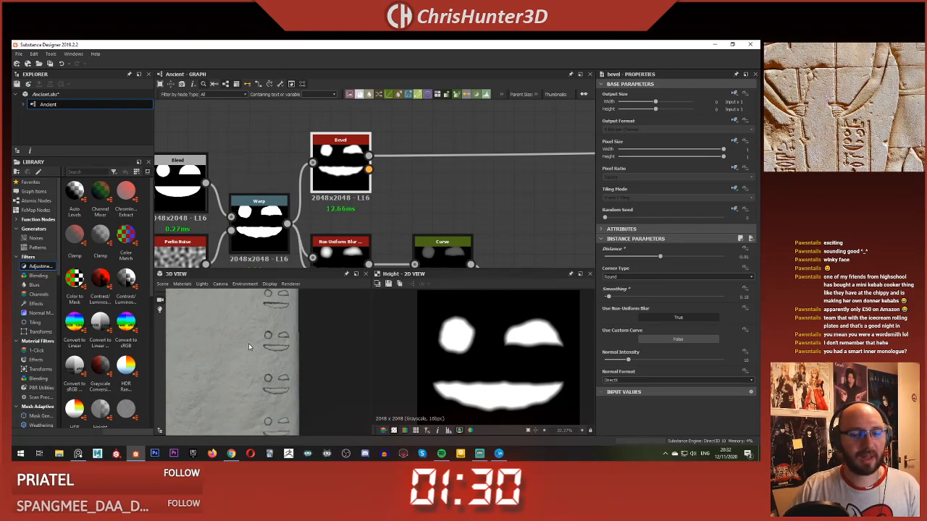
scroll(248, 344, "up", 6)
scroll(267, 354, "up", 1)
scroll(266, 354, "down", 7)
left_click_drag(249, 354, 257, 357)
scroll(441, 218, "down", 3)
Step: Display the Blend fed by the Fractal Sum Base in the 2D view and inspect its carved glyph edges
middle_click_drag(441, 215, 187, 186)
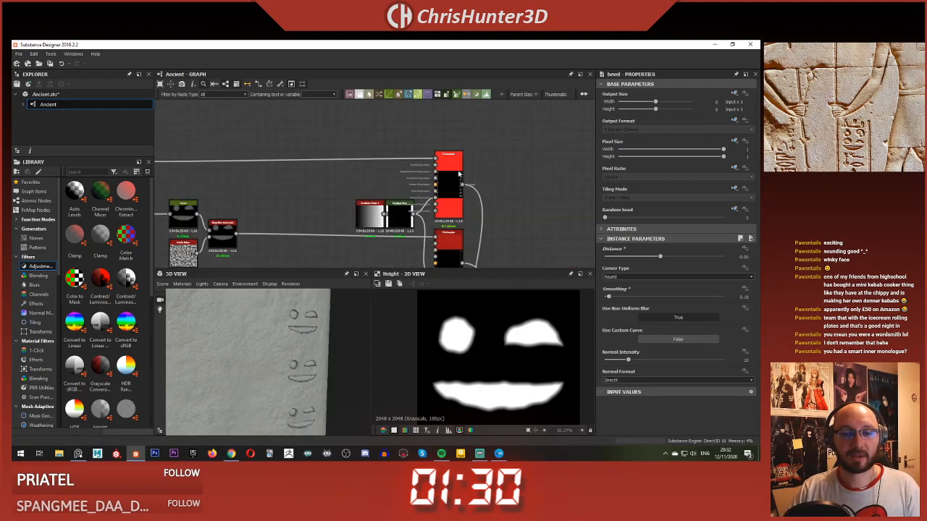
scroll(385, 167, "down", 3)
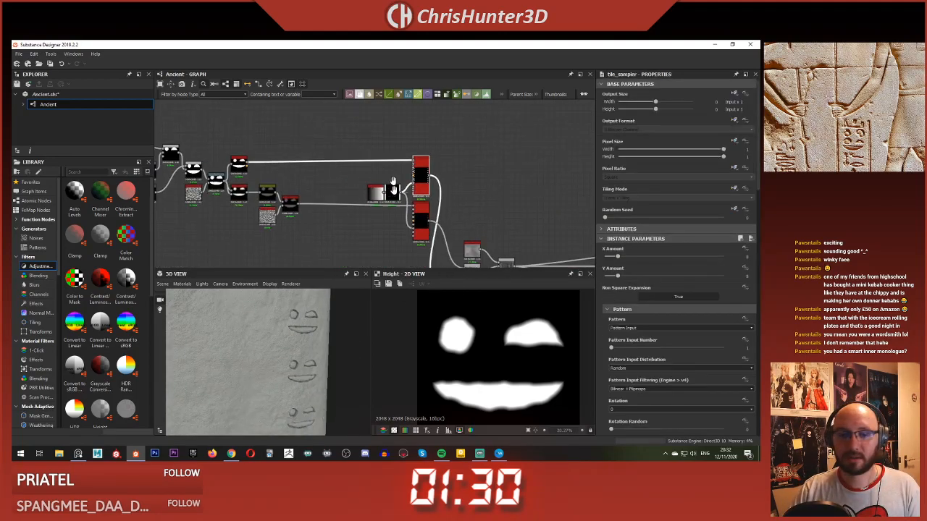
middle_click_drag(427, 243, 411, 153)
scroll(464, 294, "up", 1)
scroll(491, 165, "up", 7)
double_click(477, 203)
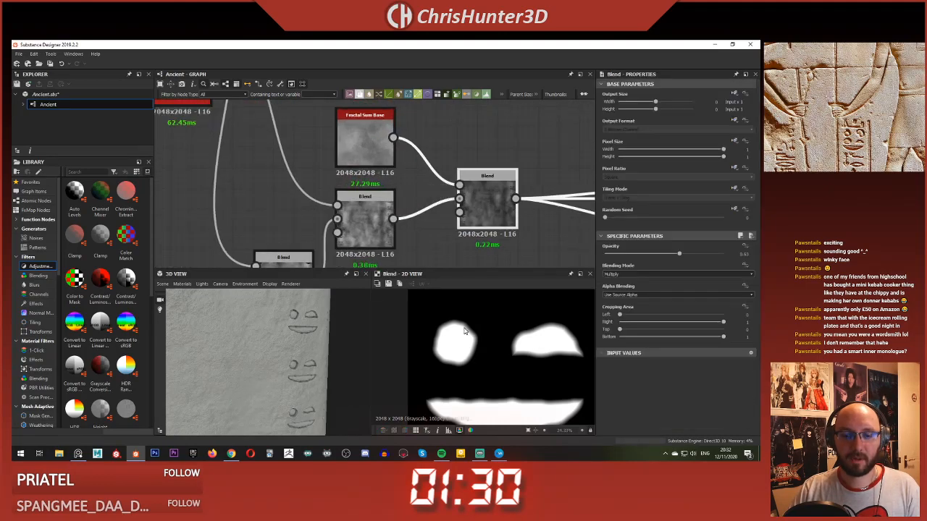
scroll(431, 324, "up", 5)
scroll(471, 342, "down", 10)
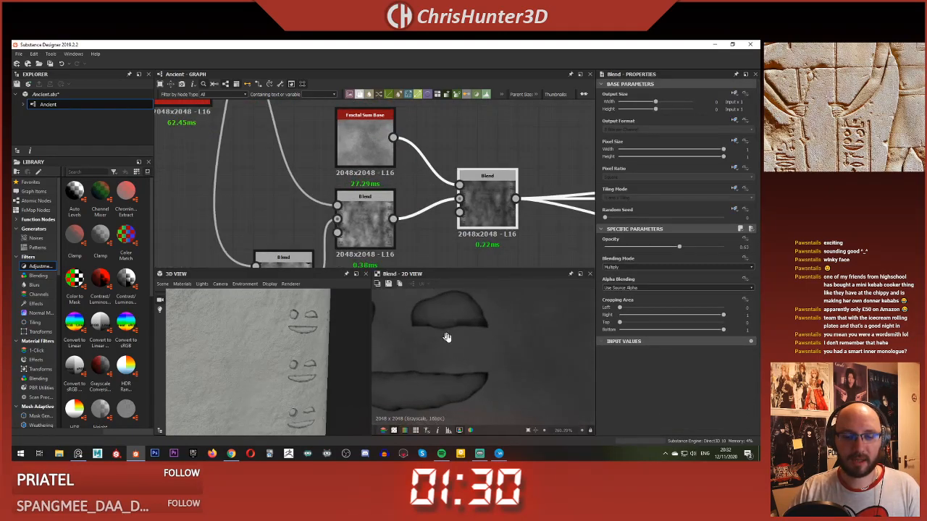
Step: Examine the glyph columns across the whole stone slab in the 3D view
middle_click_drag(275, 200, 334, 213)
scroll(274, 180, "down", 1)
scroll(317, 382, "up", 5)
middle_click_drag(359, 379, 307, 373)
scroll(307, 373, "down", 5)
middle_click_drag(172, 321, 202, 340)
scroll(202, 340, "down", 2)
left_click_drag(202, 340, 225, 309)
scroll(215, 320, "down", 3)
scroll(217, 319, "down", 3)
scroll(217, 318, "up", 2)
scroll(281, 174, "down", 4)
Step: Examine the graph layout from the glyph shape chain through the Tile Samplers to the output nodes
middle_click_drag(281, 174, 385, 209)
scroll(361, 208, "down", 3)
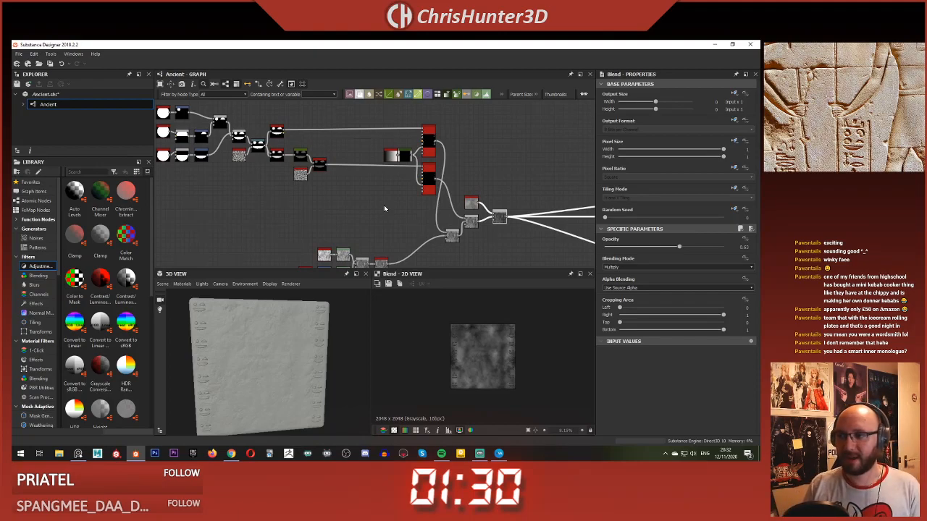
scroll(284, 217, "down", 3)
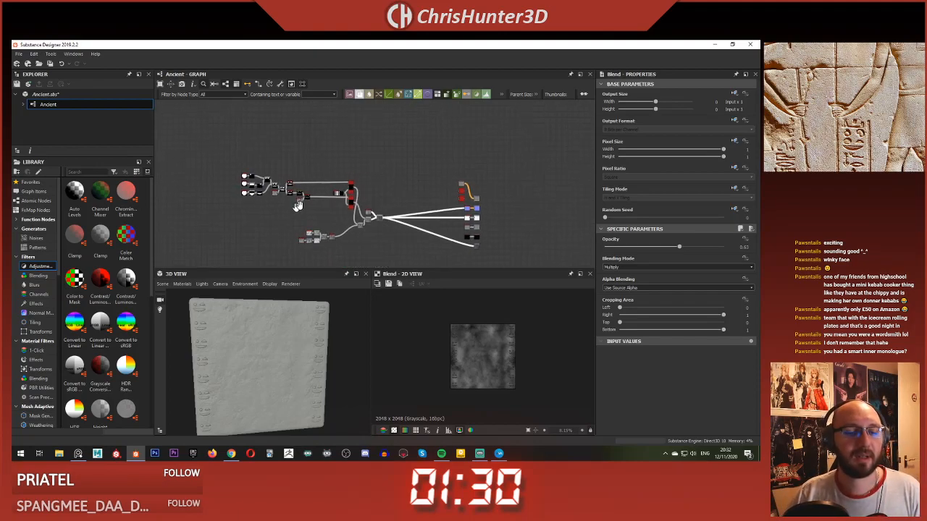
scroll(284, 217, "up", 1)
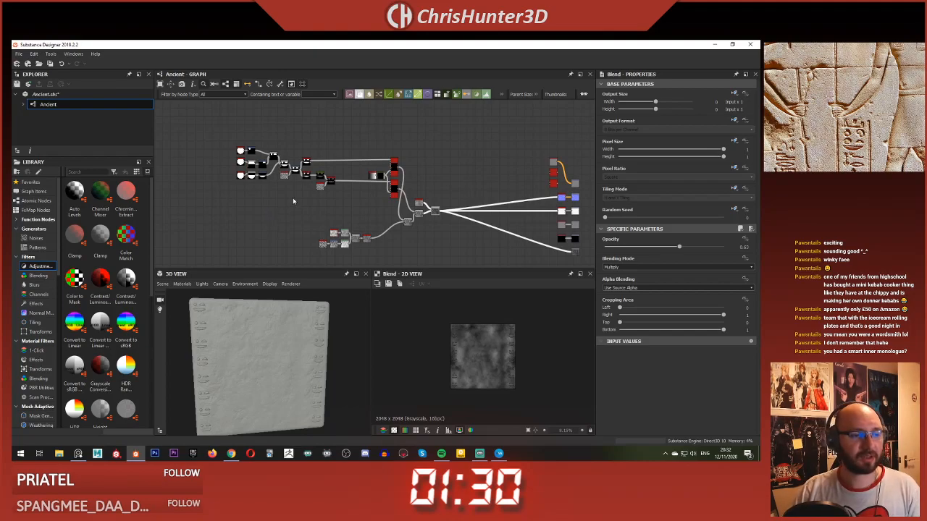
scroll(293, 201, "up", 4)
middle_click_drag(305, 196, 400, 241)
scroll(400, 241, "down", 3)
scroll(377, 185, "up", 5)
middle_click_drag(375, 187, 351, 167)
scroll(350, 167, "down", 4)
middle_click_drag(427, 217, 381, 187)
Step: Move the Fractal Sum Base and the final Blend farther along the graph towards the output nodes
scroll(357, 181, "down", 1)
scroll(477, 199, "up", 3)
left_click(400, 182)
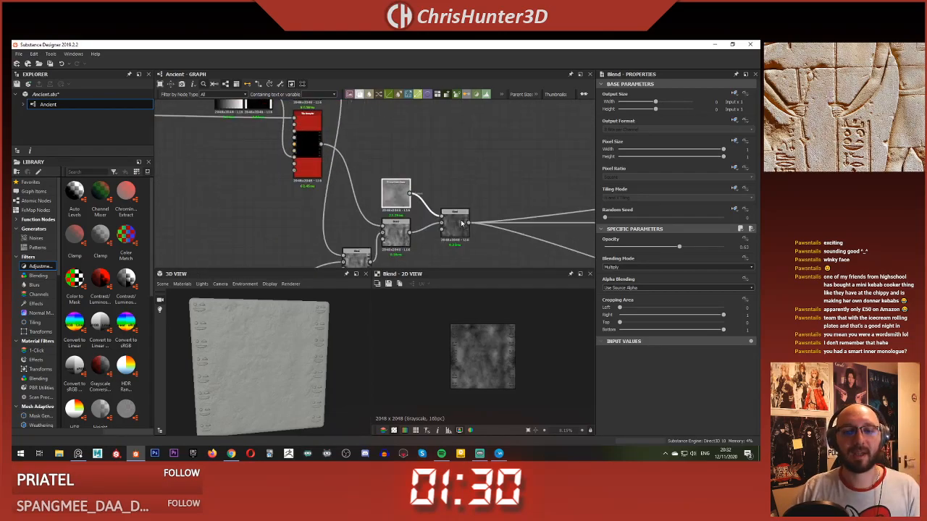
left_click(453, 225)
scroll(454, 226, "down", 3)
middle_click_drag(453, 225, 375, 200)
left_click_drag(376, 200, 484, 199)
middle_click_drag(455, 211, 550, 184)
Step: Spread out the graph by moving the two glyph-carving Blends away from the Tile Samplers and the stone noise chain farther below
middle_click_drag(390, 172, 462, 194)
scroll(461, 194, "down", 1)
scroll(461, 193, "up", 1)
scroll(325, 174, "down", 1)
middle_click_drag(325, 174, 393, 227)
left_click_drag(248, 133, 284, 197)
left_click_drag(411, 119, 346, 212)
scroll(449, 251, "down", 1)
middle_click_drag(449, 251, 363, 182)
left_click_drag(300, 170, 410, 228)
scroll(423, 221, "down", 2)
middle_click_drag(423, 221, 496, 209)
left_click_drag(465, 198, 441, 225)
Step: Reposition the two glyph-carving Blends closer to the Tile Samplers, leaving space around the glyph shape chain
left_click(509, 183)
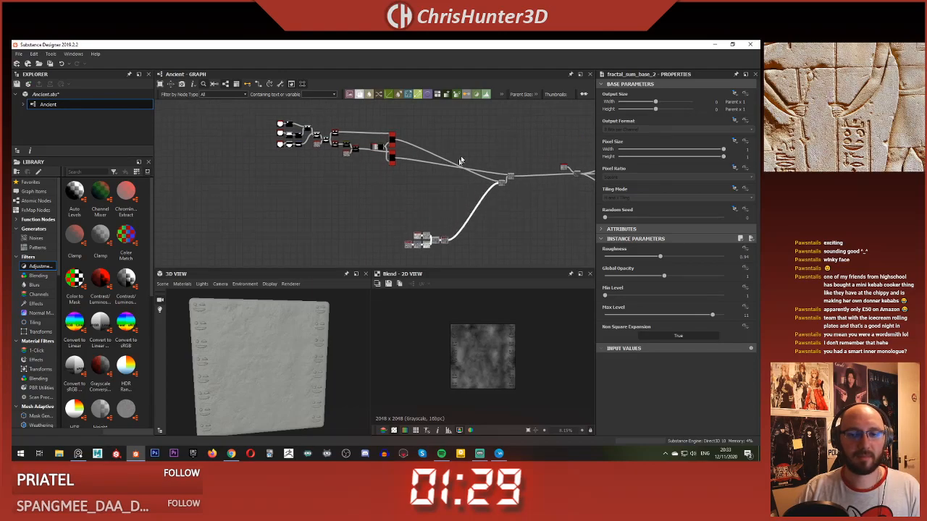
key("space")
left_click(504, 139)
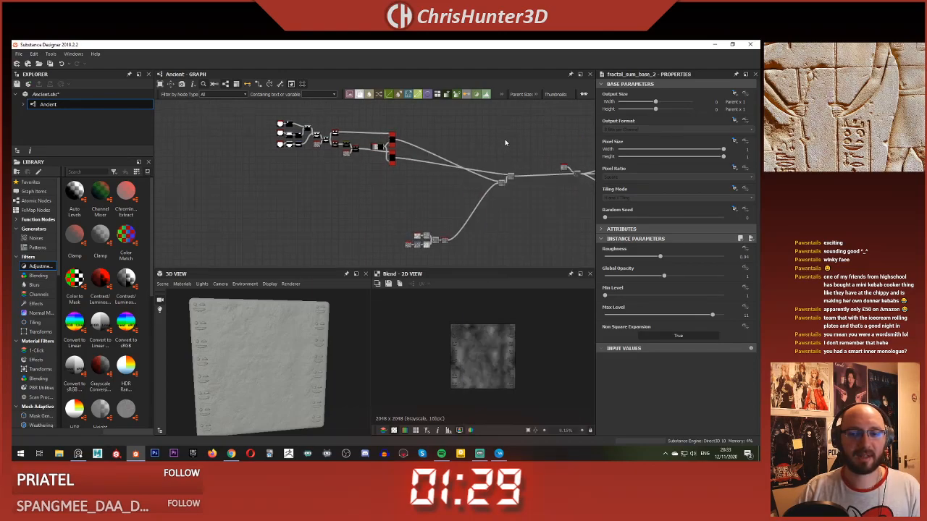
scroll(518, 171, "up", 4)
left_click_drag(500, 171, 381, 187)
scroll(381, 187, "down", 4)
middle_click_drag(381, 187, 497, 132)
middle_click_drag(347, 165, 404, 281)
scroll(352, 233, "up", 3)
scroll(388, 229, "down", 2)
middle_click_drag(388, 229, 284, 127)
scroll(316, 200, "up", 2)
scroll(311, 192, "down", 3)
scroll(230, 105, "up", 2)
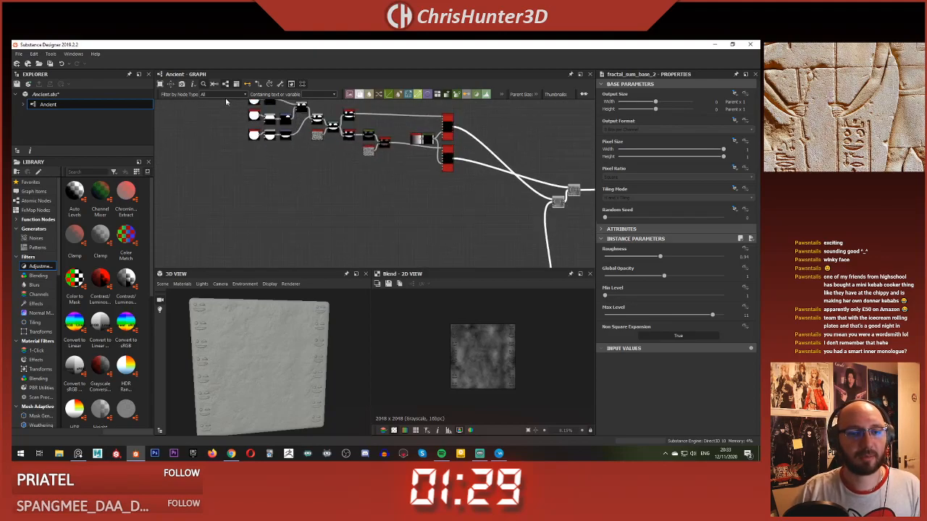
Step: Duplicate the whole glyph chain, from the Shape nodes to the Bevel and Slope Blur, and align the copy directly beneath the original
middle_click_drag(230, 105, 220, 126)
scroll(219, 127, "down", 2)
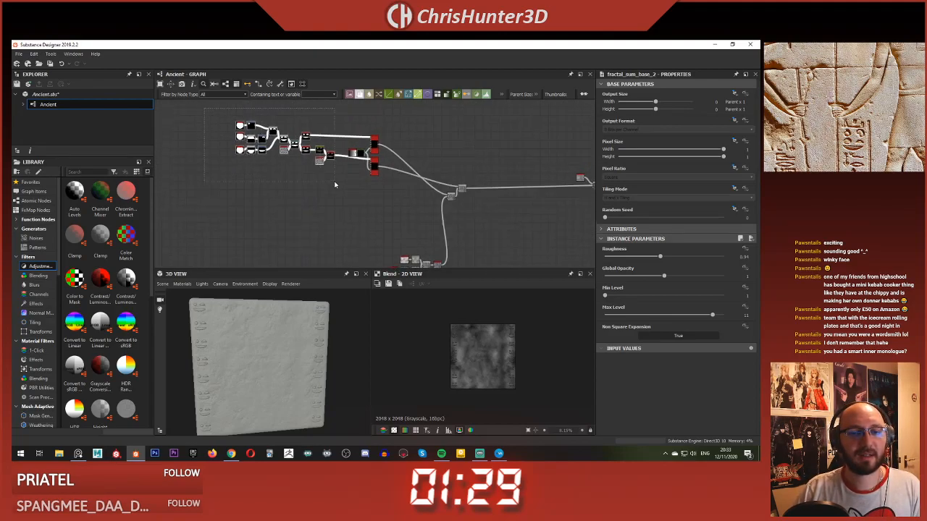
scroll(346, 184, "up", 2)
middle_click_drag(400, 115, 403, 166)
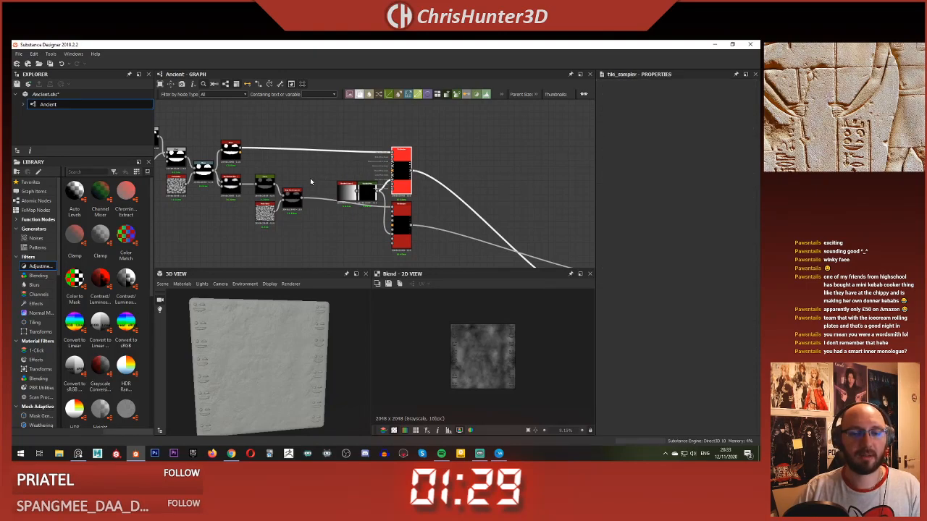
scroll(310, 180, "down", 2)
middle_click_drag(310, 178, 366, 193)
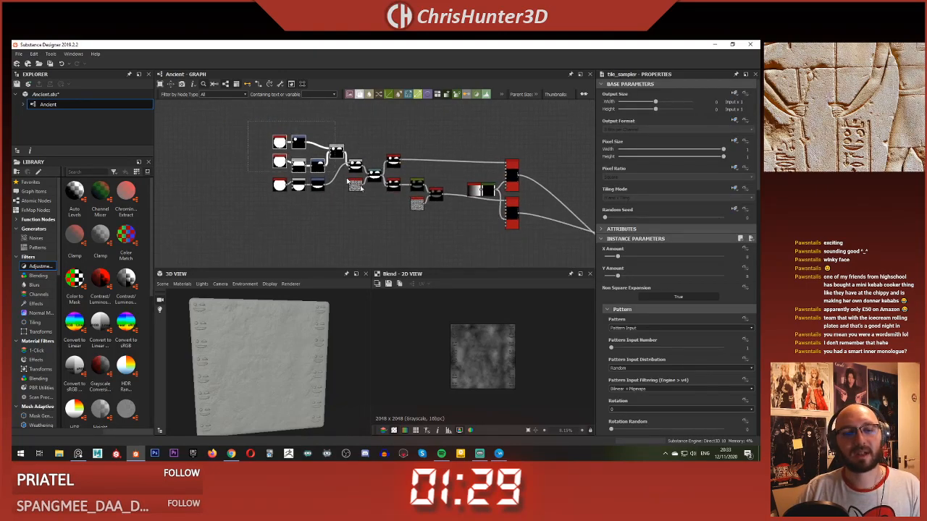
middle_click_drag(411, 224, 407, 200)
scroll(411, 203, "down", 1)
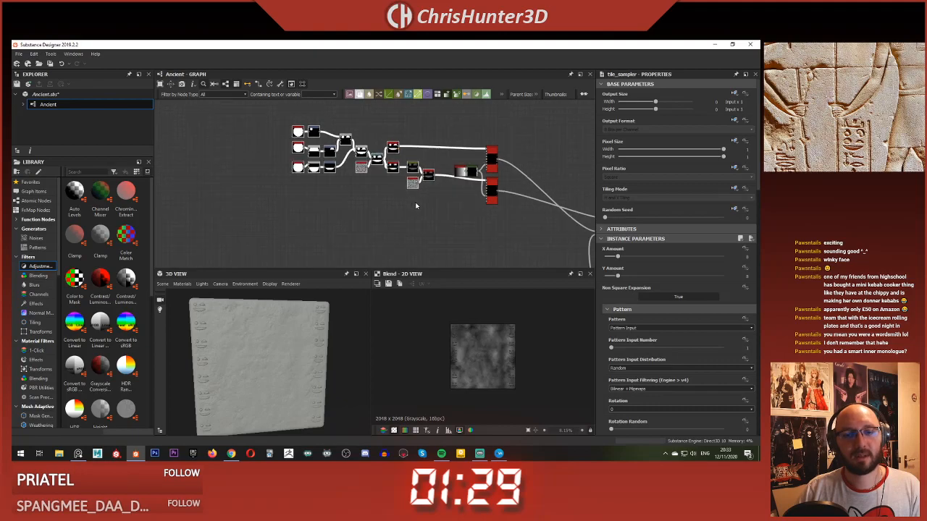
key("ctrl+v")
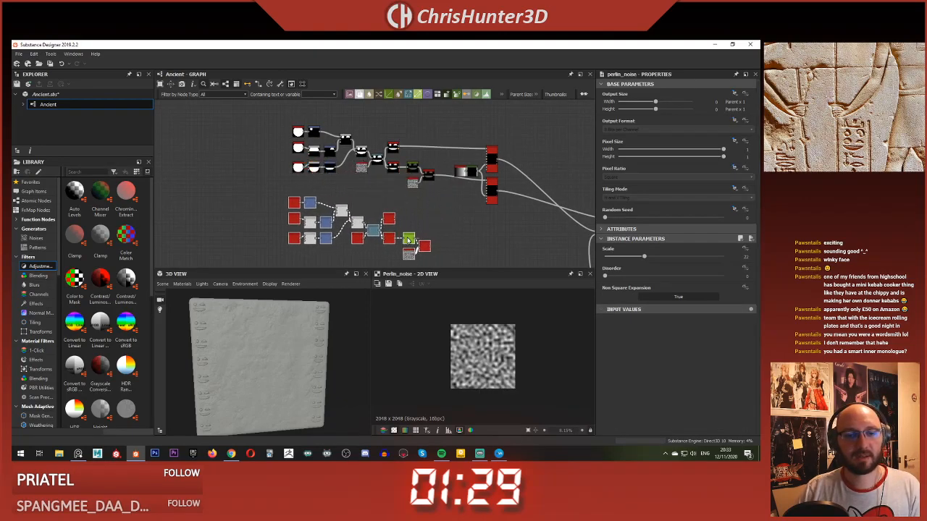
left_click(395, 206)
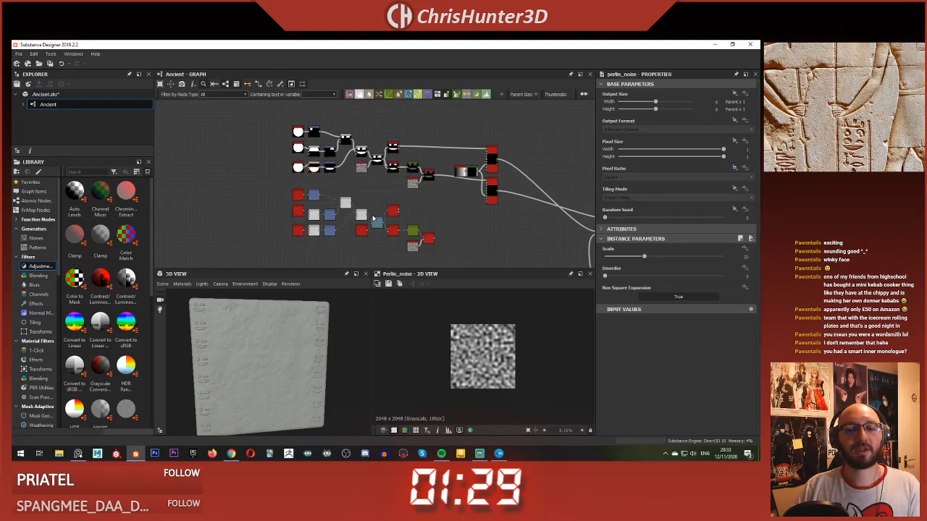
Step: Preview the duplicated glyph chain's final Slope Blur in the 2D view
left_click(373, 218)
scroll(378, 219, "up", 5)
mouse_move(435, 210)
middle_mouse_down()
mouse_move(401, 191)
mouse_move(423, 207)
middle_mouse_up()
scroll(402, 193, "down", 4)
double_click(437, 218)
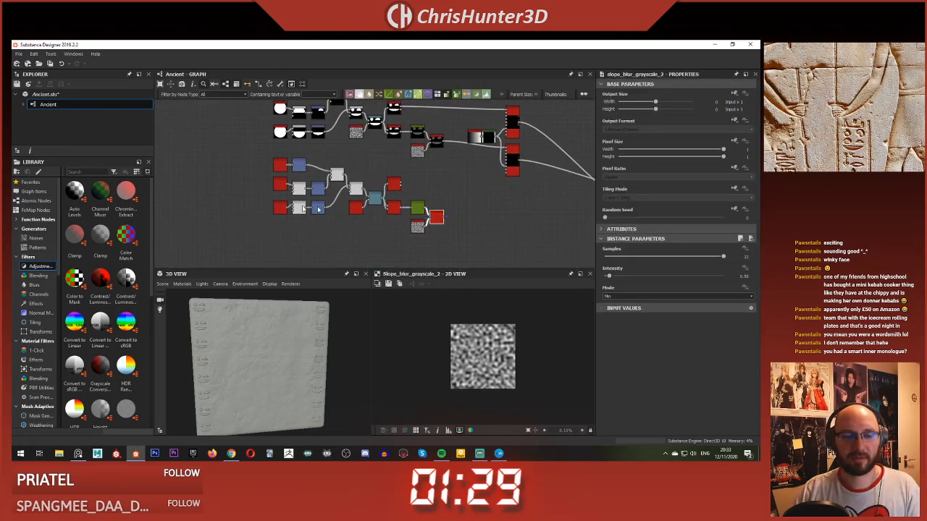
scroll(845, 107, "down", 3)
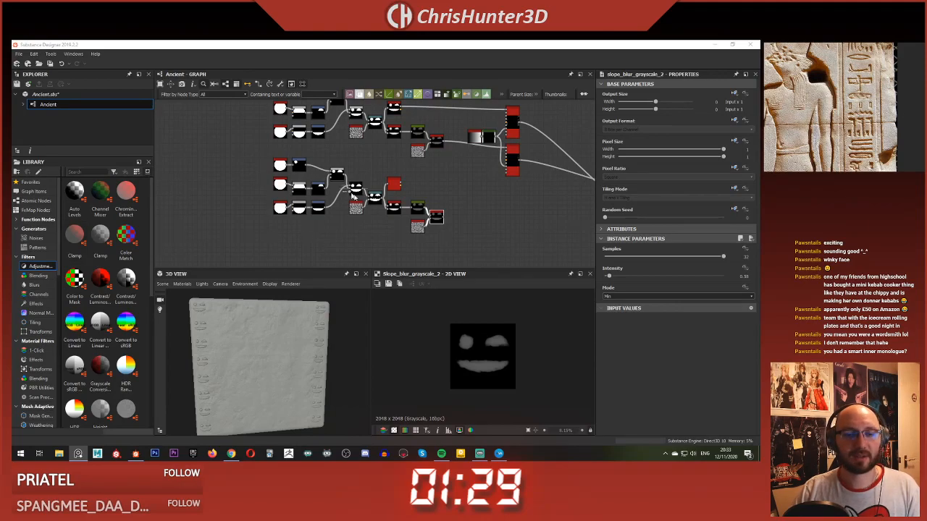
Step: Try a Shape node with the Waves pattern, placed beneath the duplicated glyph chain, as the base of a new glyph
scroll(350, 194, "up", 3)
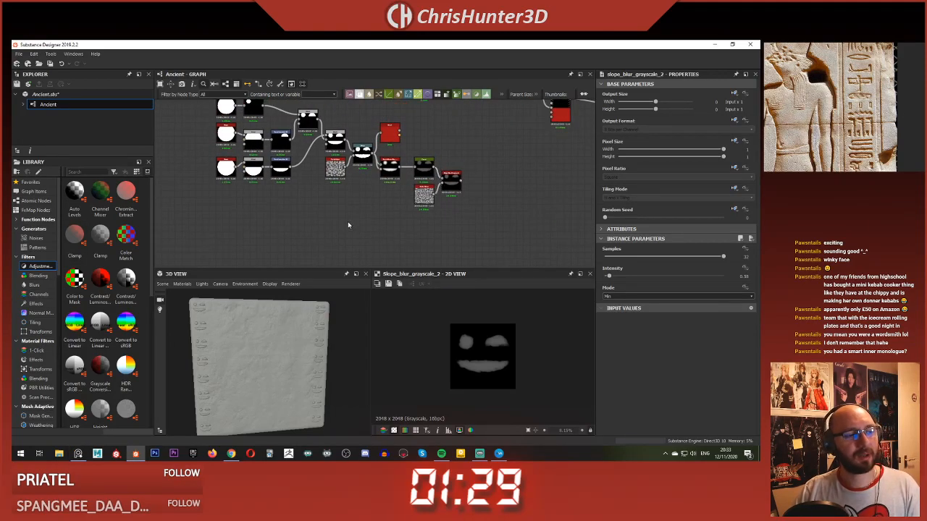
key("space")
type("sha")
key("Down")
key("Return")
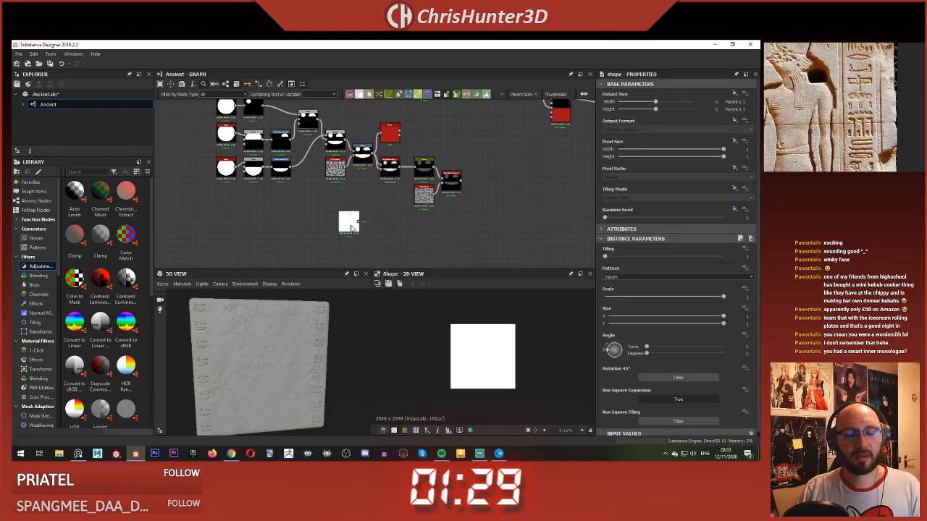
scroll(350, 228, "up", 2)
left_click_drag(350, 228, 270, 228)
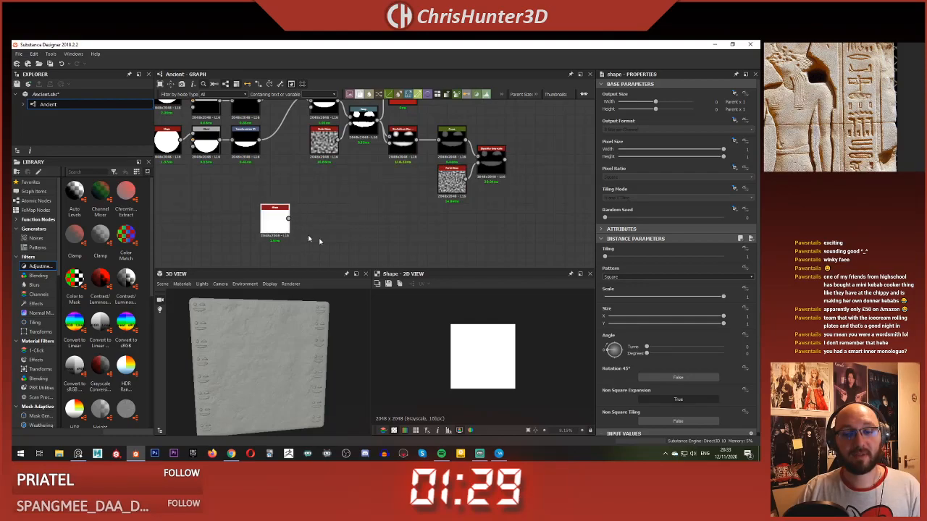
left_click(640, 278)
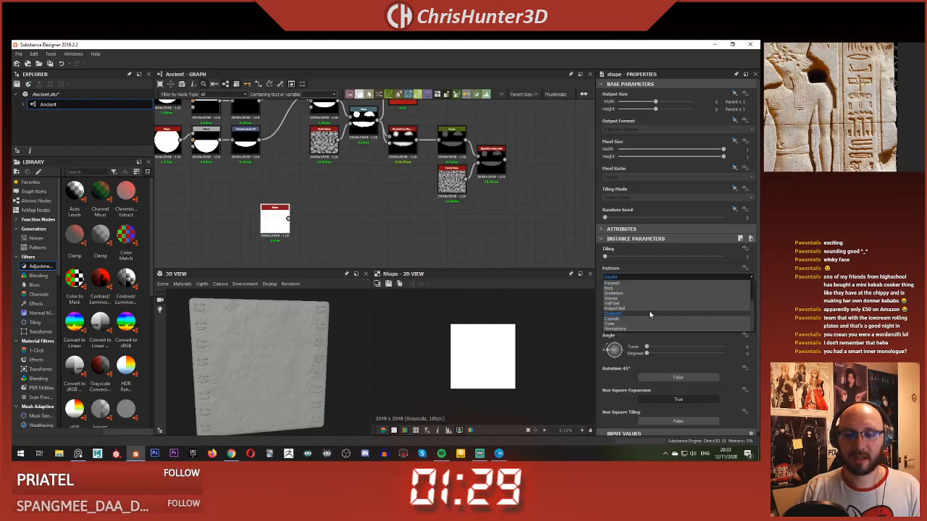
left_click(653, 299)
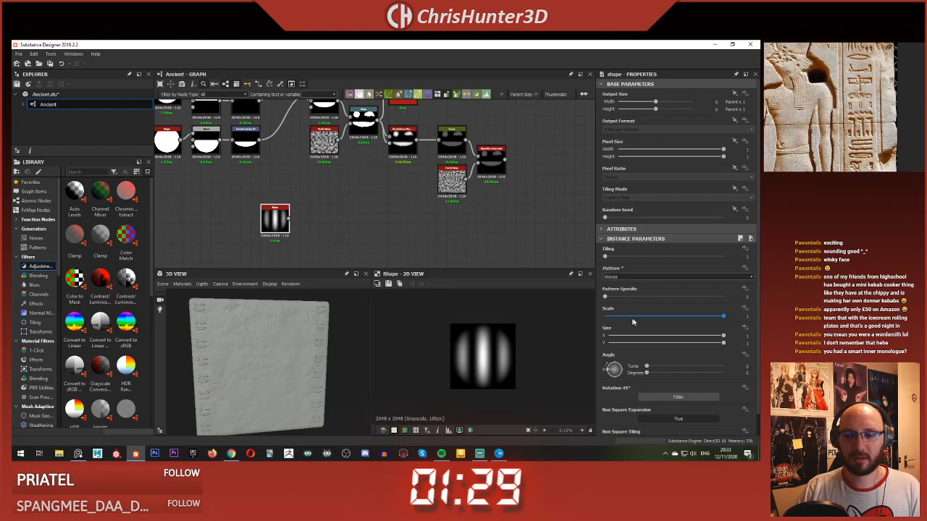
Step: Try more stripes in the wave-patterned Shape by raising Pattern Specific to 0.11 and further to 1
mouse_move(609, 297)
left_mouse_down()
mouse_move(632, 298)
mouse_move(587, 297)
mouse_move(619, 298)
left_mouse_up()
scroll(636, 305, "down", 1)
scroll(636, 307, "up", 1)
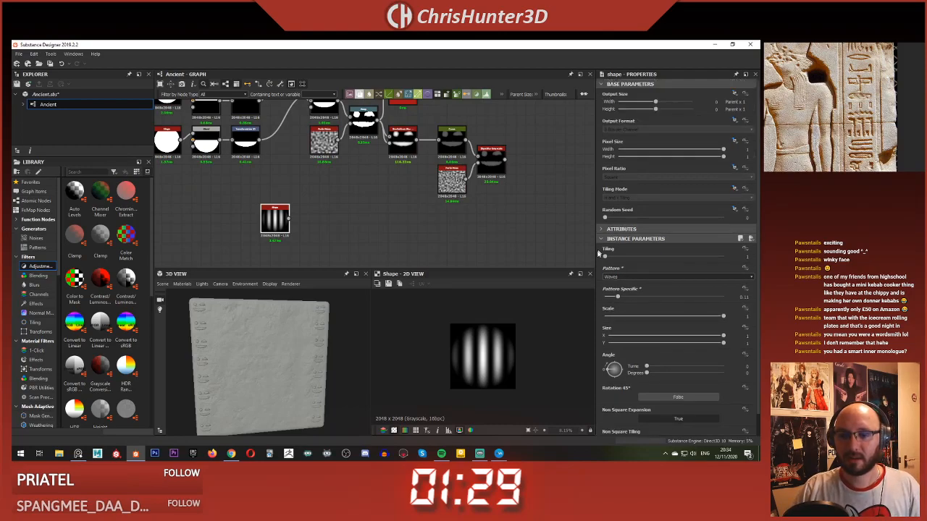
left_click_drag(610, 259, 592, 261)
left_click_drag(724, 316, 728, 341)
left_click(644, 278)
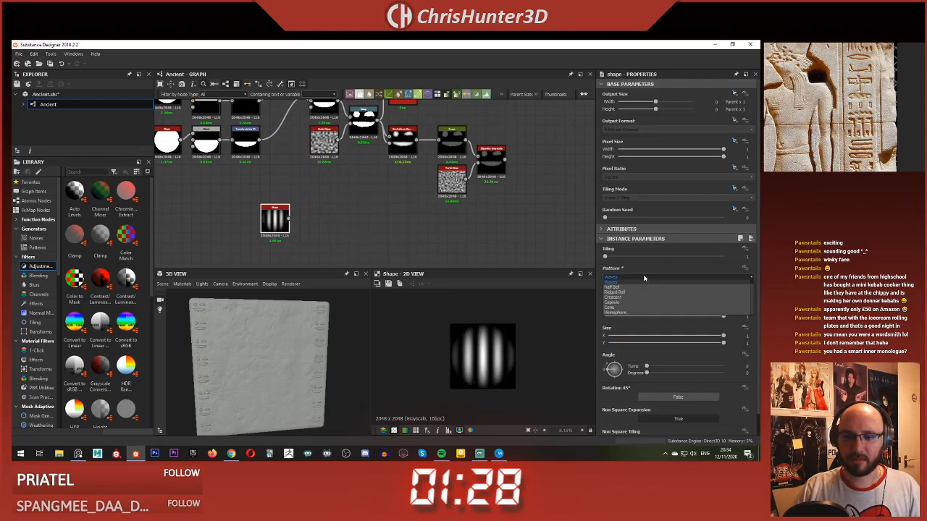
scroll(664, 309, "up", 2)
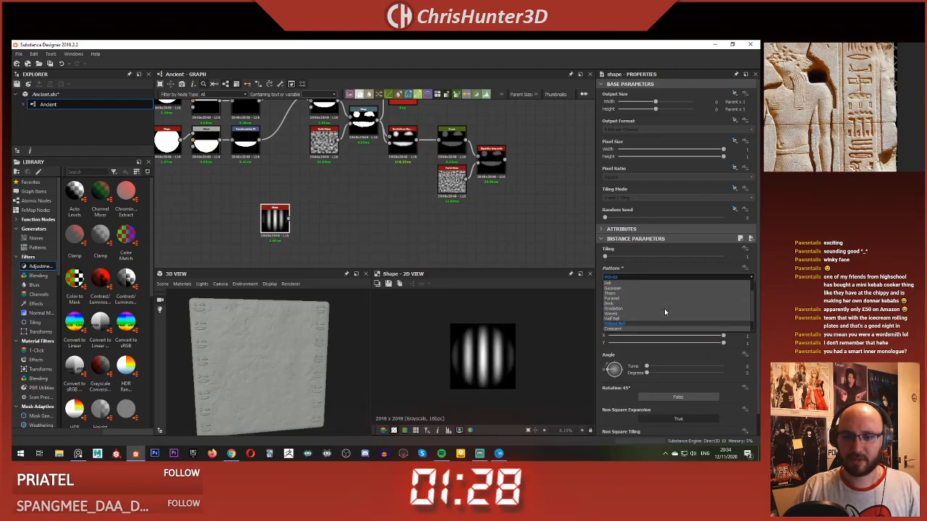
left_click(652, 258)
left_click_drag(653, 259, 545, 270)
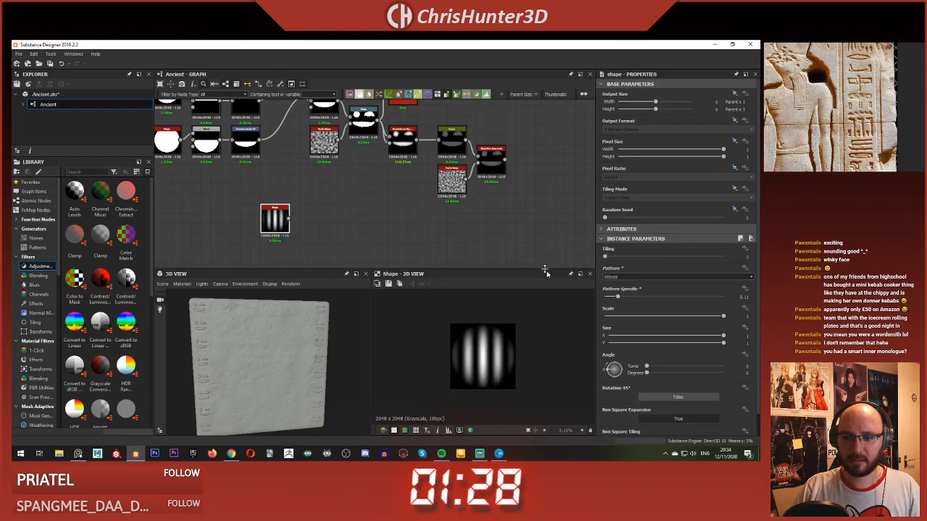
left_click_drag(615, 297, 757, 309)
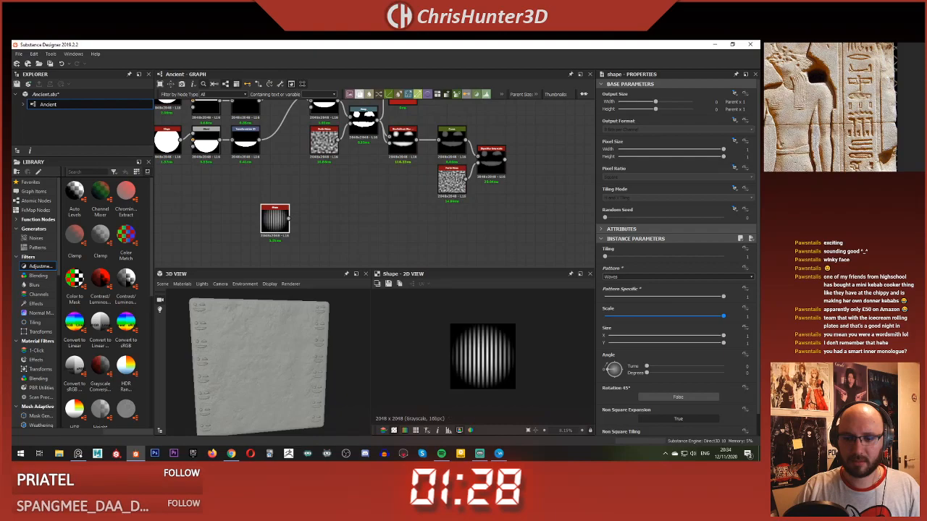
scroll(636, 383, "down", 1)
scroll(345, 243, "up", 2)
Step: Replace the wave-patterned Shape with a Waveform 1 node beneath the duplicated glyph chain
left_click(264, 218)
key("Delete")
key("space")
type("wave")
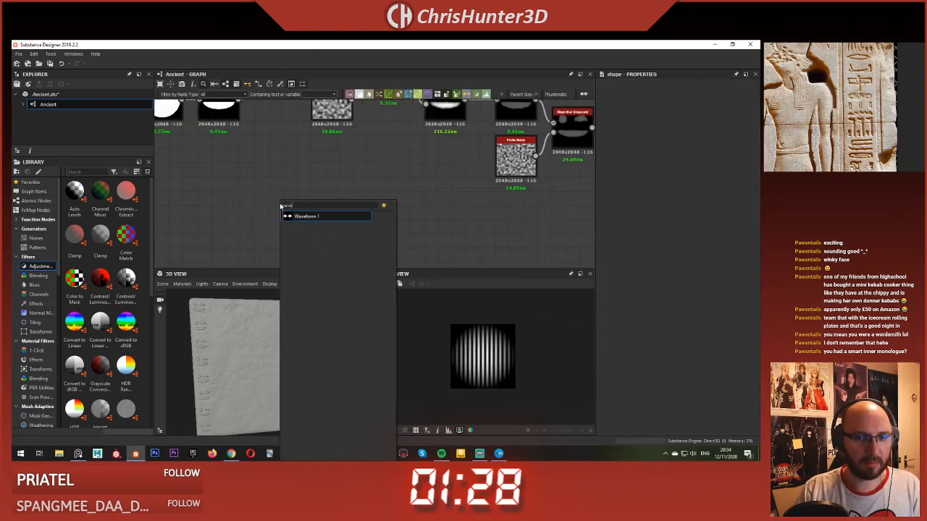
key("Return")
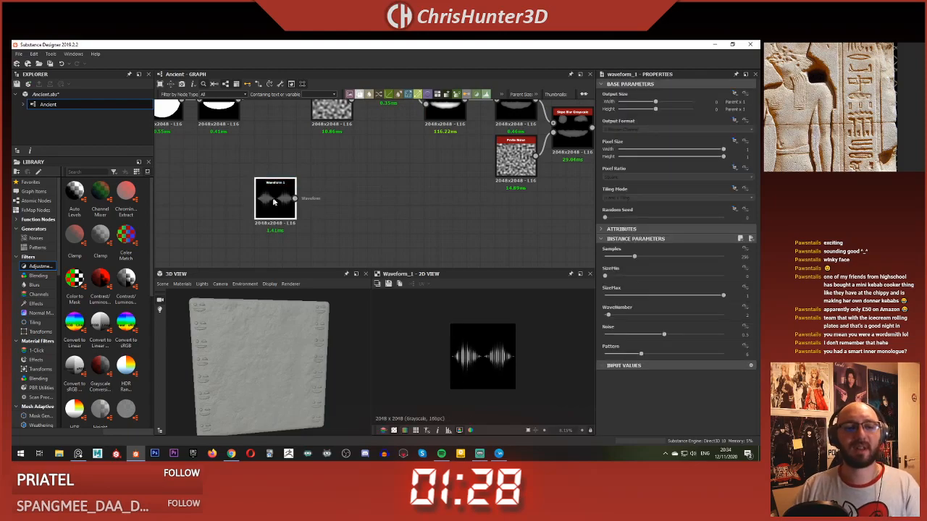
scroll(504, 339, "up", 3)
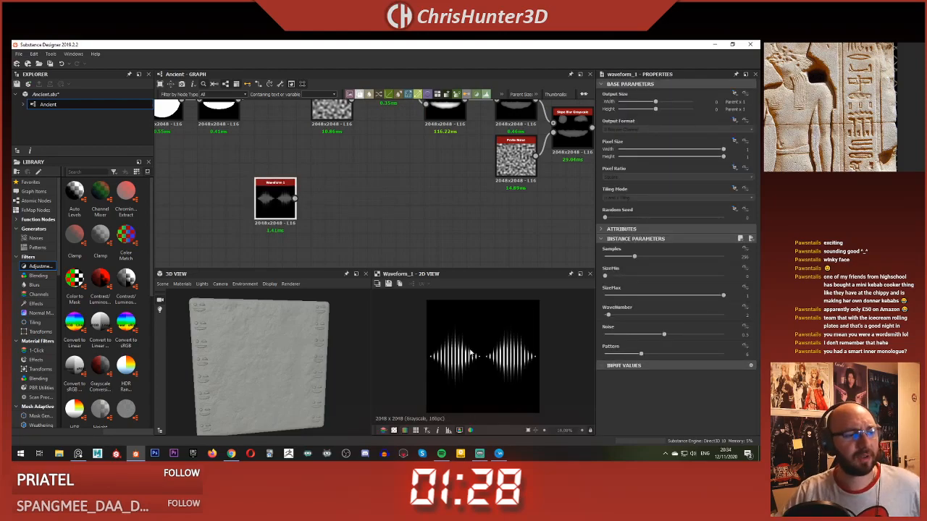
Step: Reduce the Waveform's Samples, set SizeMin to 0.54 and WaveNumber to 3, and lower Pattern for a solid white wave
left_click_drag(621, 261, 677, 281)
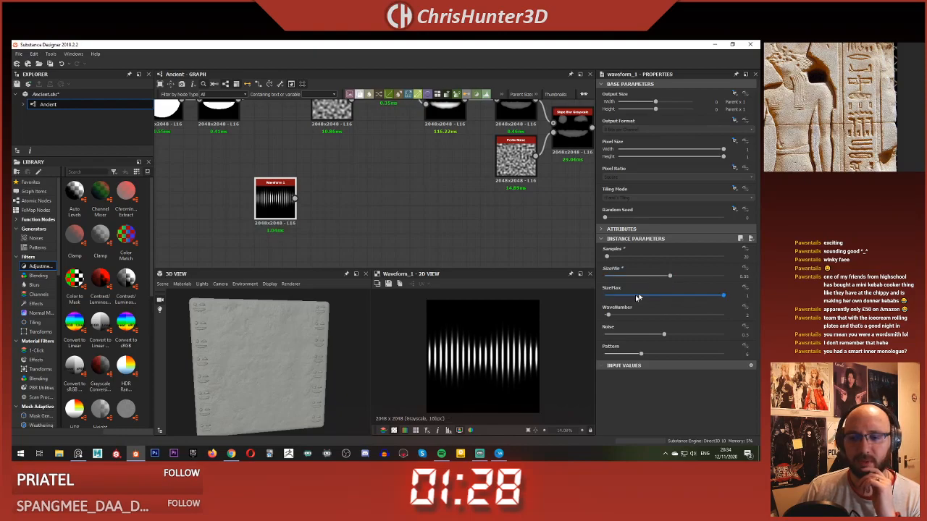
mouse_move(610, 317)
left_mouse_down()
mouse_move(703, 318)
mouse_move(597, 328)
mouse_move(609, 327)
left_mouse_up()
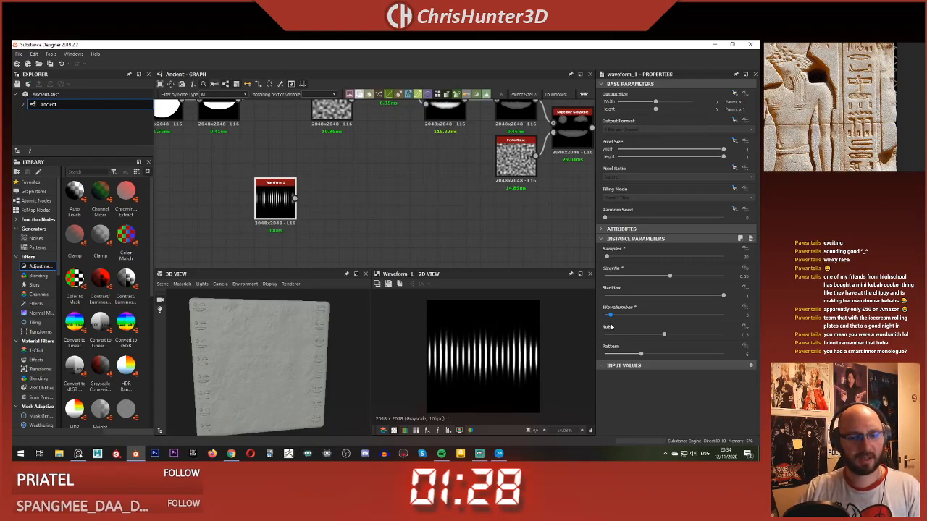
left_click_drag(641, 355, 613, 364)
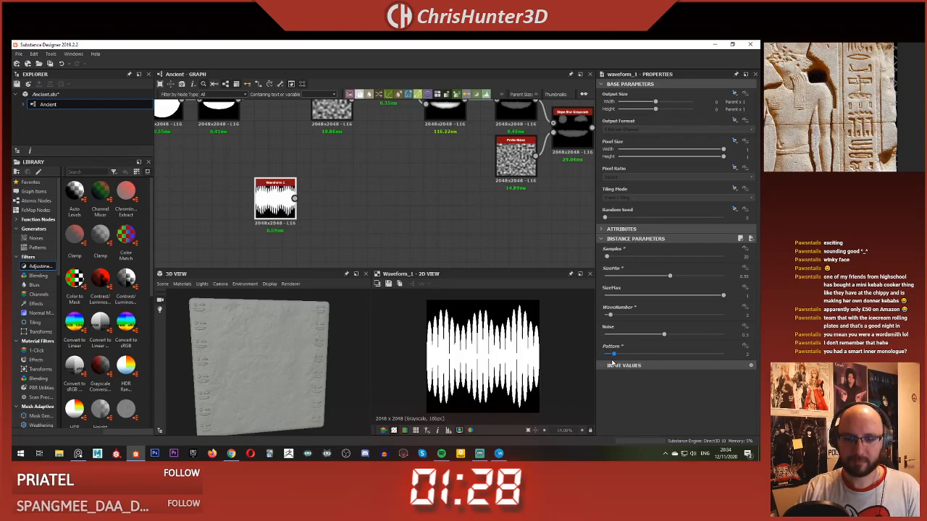
mouse_move(670, 276)
left_mouse_down()
mouse_move(657, 279)
mouse_move(670, 280)
left_mouse_up()
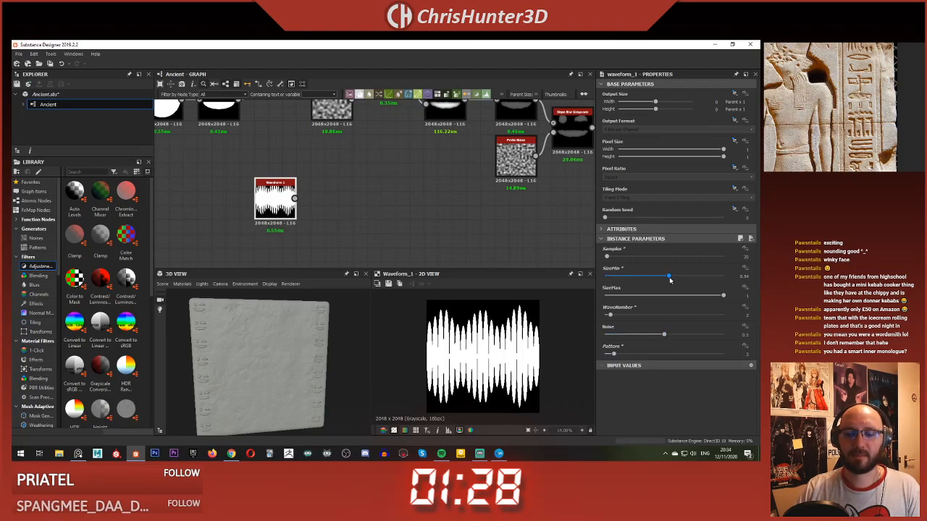
Step: Refine the Waveform with Samples at 37, SizeMax at about 0.86 and Noise at 0
left_click_drag(614, 257, 610, 257)
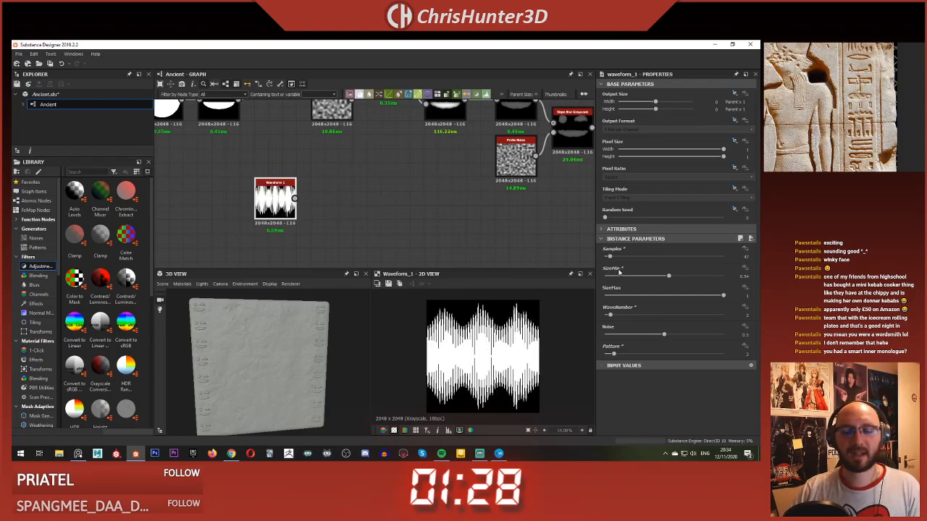
left_click_drag(611, 258, 608, 259)
scroll(502, 345, "down", 1)
left_click_drag(717, 298, 706, 297)
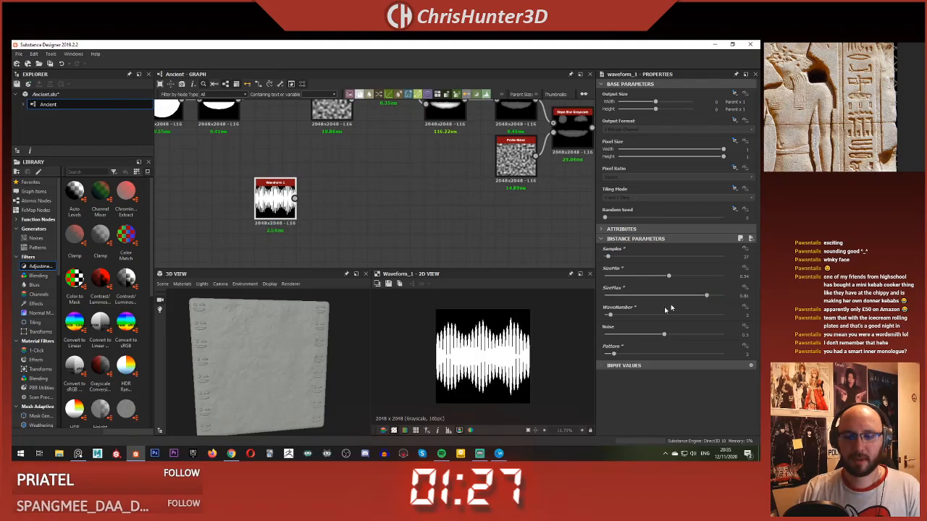
left_click_drag(665, 335, 605, 334)
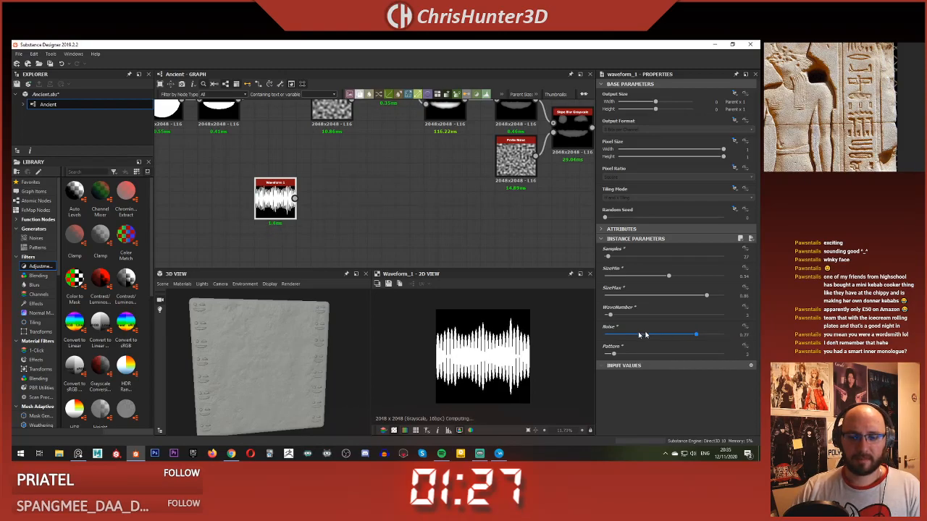
Step: Add a Blur HQ Grayscale fed by the Waveform, with Intensity at about 9 and Quality at 1
mouse_move(394, 204)
middle_mouse_down()
mouse_move(408, 203)
mouse_move(441, 246)
mouse_move(388, 206)
middle_mouse_up()
scroll(440, 246, "up", 2)
scroll(387, 206, "down", 2)
left_click(388, 206)
key("space")
type("blur")
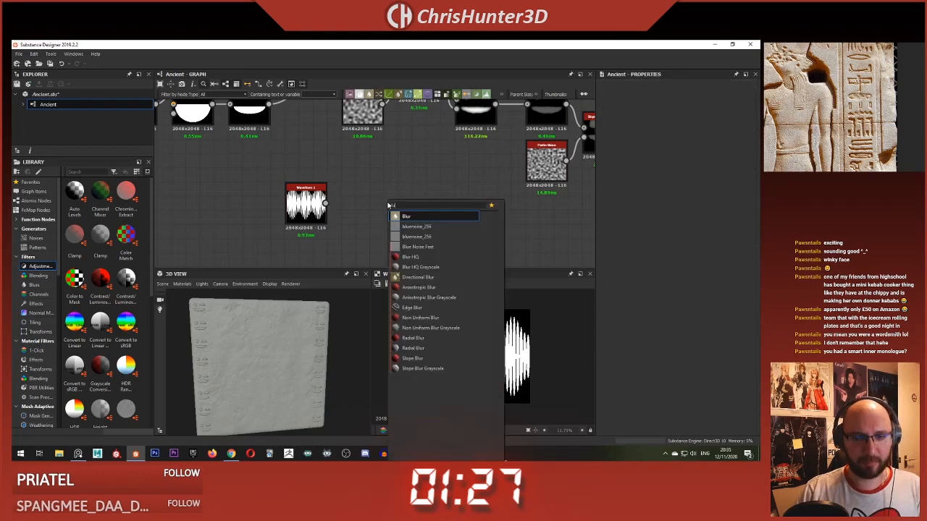
key("Down")
key("Down")
key("Return")
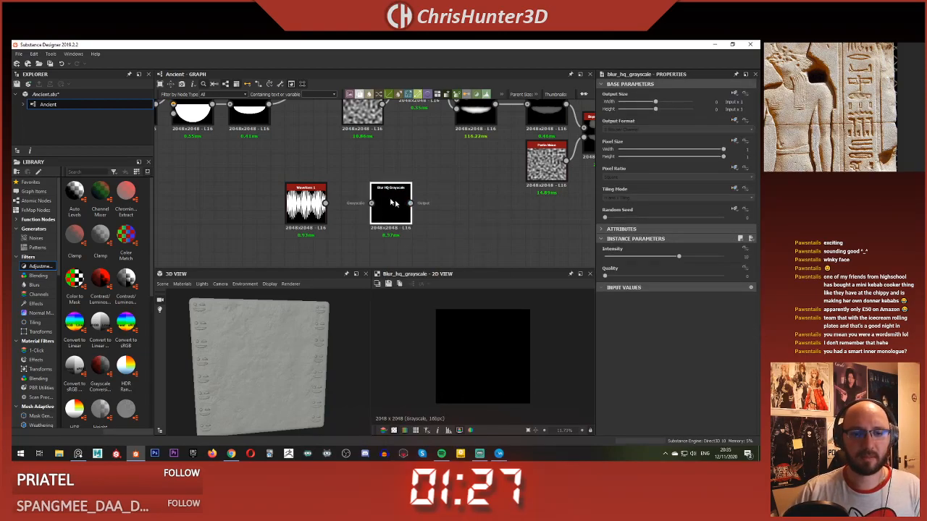
left_click_drag(325, 203, 371, 206)
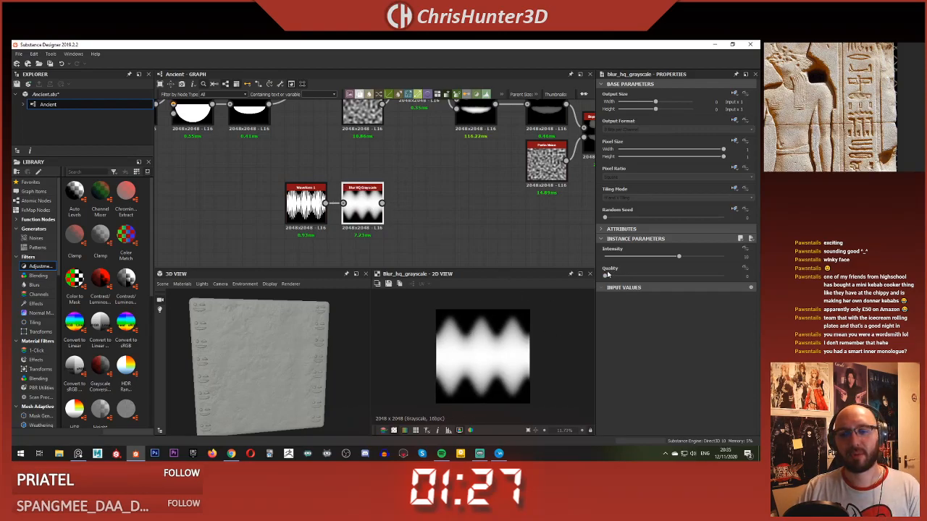
left_click_drag(676, 258, 672, 258)
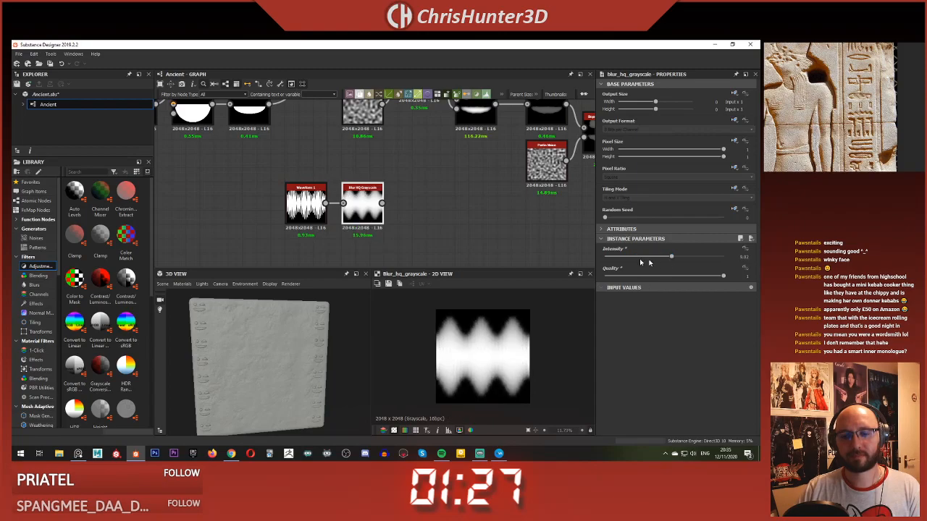
Step: Add a Histogram Scan after the Blur HQ Grayscale, with Position at about 0.98 and Contrast at 0.61
key("space")
type("hist")
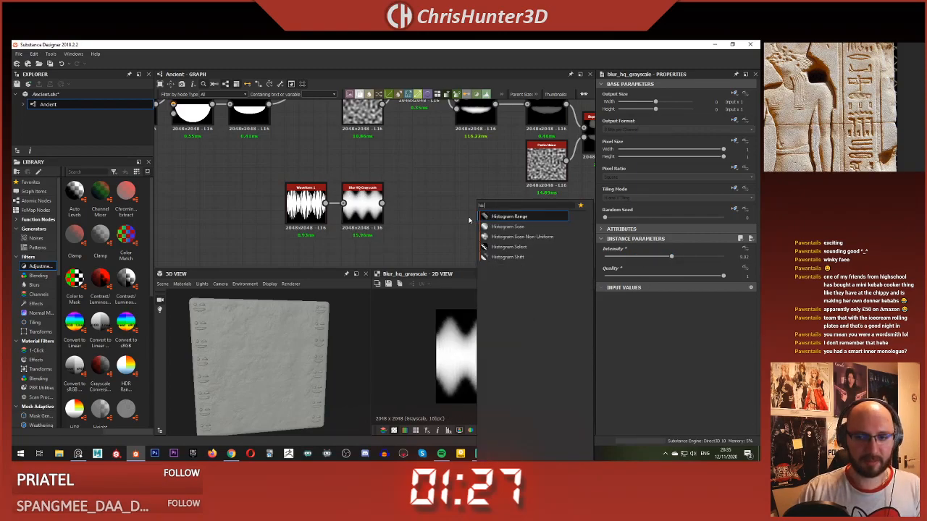
key("Down")
key("Return")
left_click_drag(382, 203, 418, 197)
left_click_drag(652, 258, 717, 267)
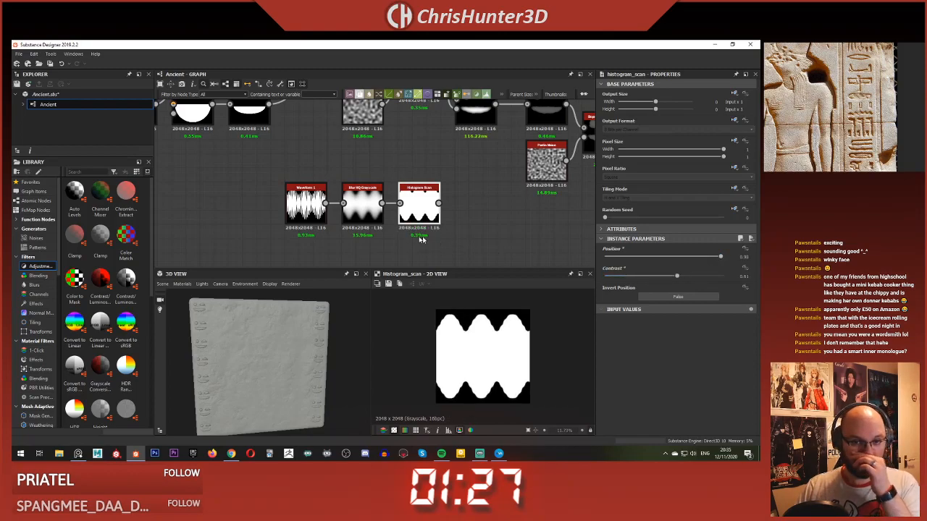
Step: Raise the Blur HQ Intensity to about 12.6, and set the Waveform's Samples to 71, SizeMin to 0.37 and SizeMax to 0.87
left_click(362, 203)
left_click_drag(673, 257, 699, 258)
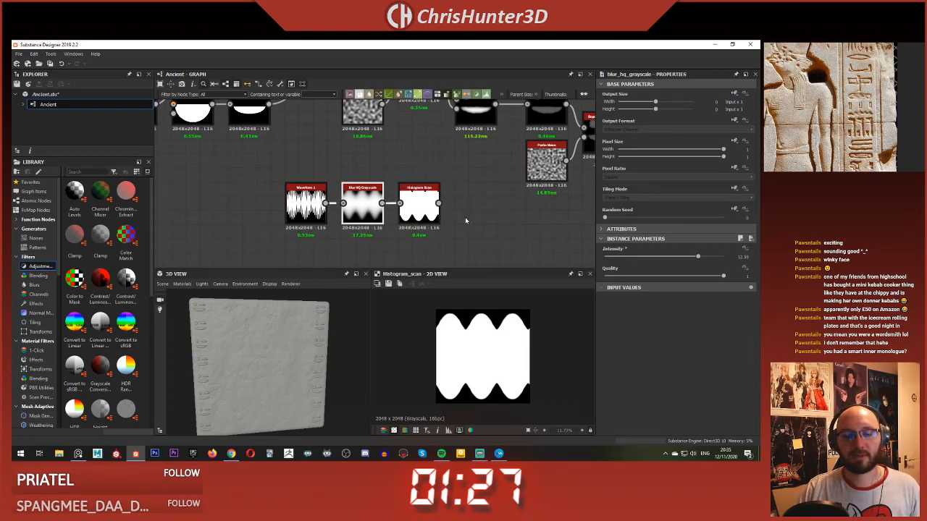
left_click(322, 208)
left_click_drag(608, 260, 649, 277)
left_click_drag(706, 295, 708, 296)
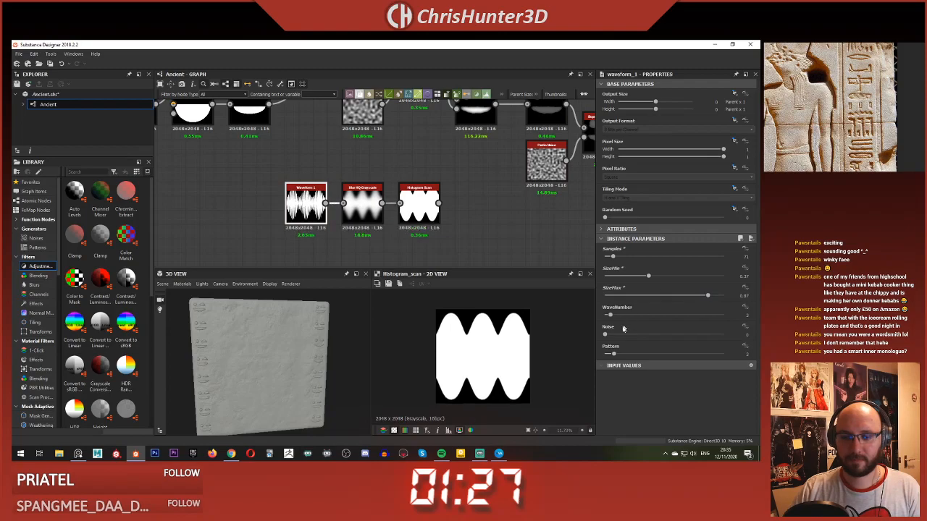
Step: Test the Waveform's Noise at 1, return it to 0, and set Pattern to 6
left_click_drag(605, 335, 723, 334)
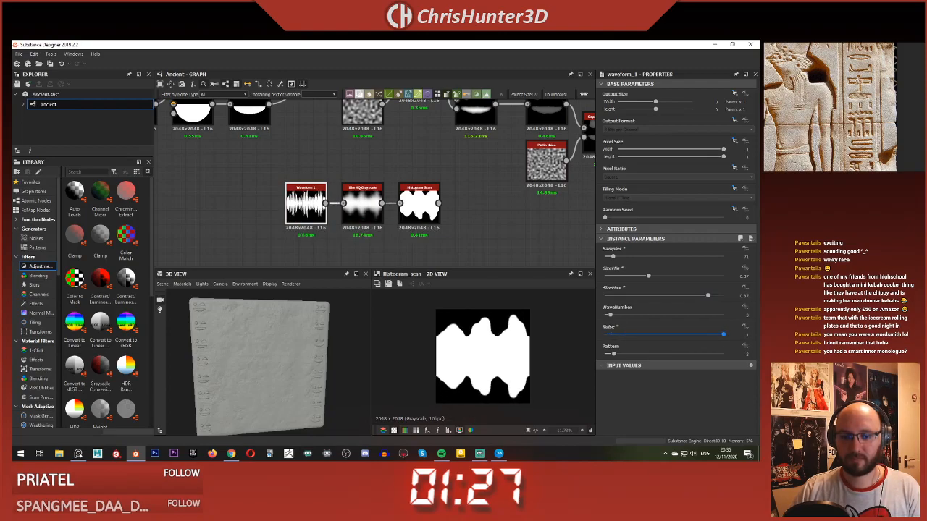
mouse_move(748, 346)
left_mouse_down()
mouse_move(532, 339)
mouse_move(588, 356)
mouse_move(638, 354)
left_mouse_up()
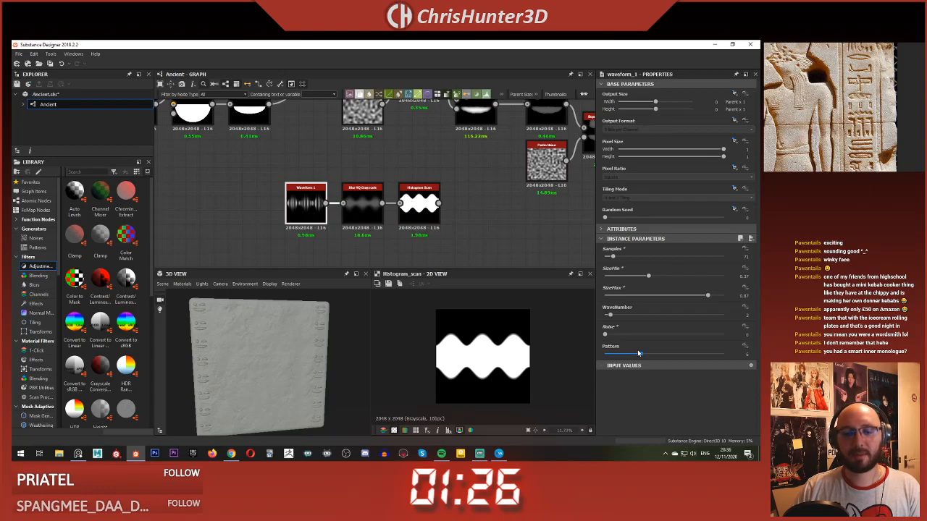
left_click(484, 244)
middle_click_drag(450, 216, 383, 205)
scroll(414, 206, "up", 2)
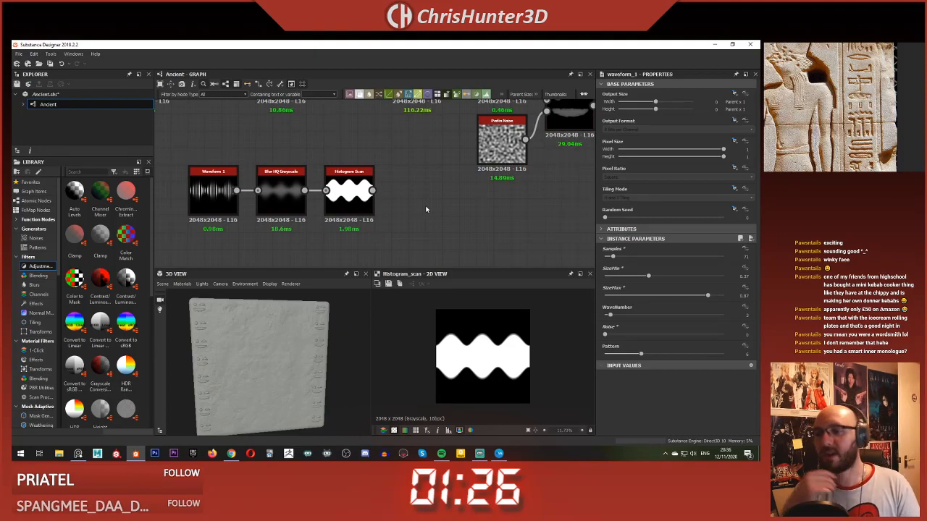
scroll(427, 211, "down", 2)
middle_click_drag(426, 218, 479, 199)
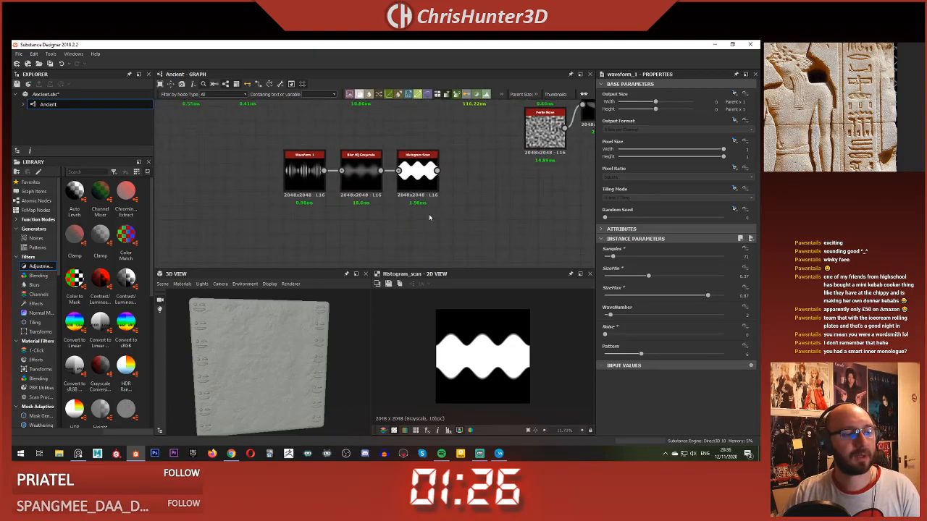
middle_click_drag(429, 217, 439, 222)
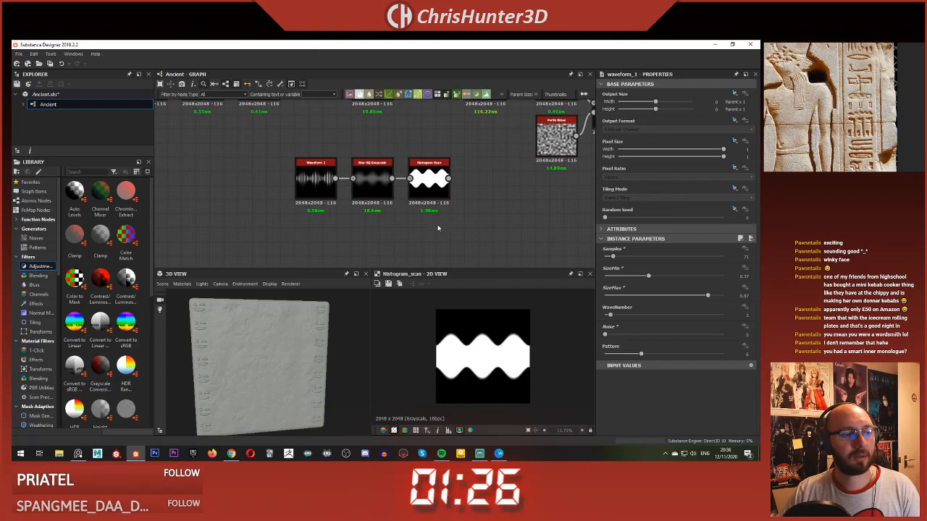
Step: Add a Transformation 2D node fed by the Histogram Scan
left_click(425, 187)
middle_click_drag(425, 187, 376, 192)
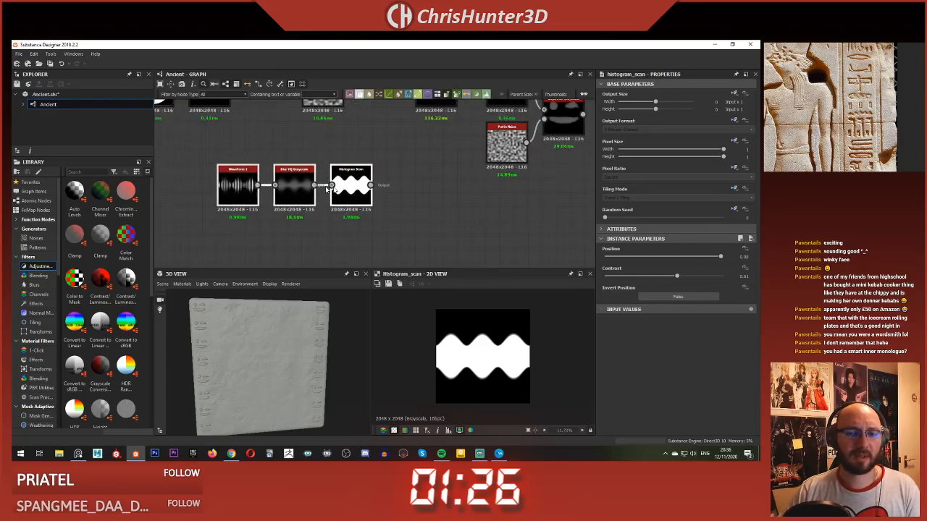
key("space")
type("tra")
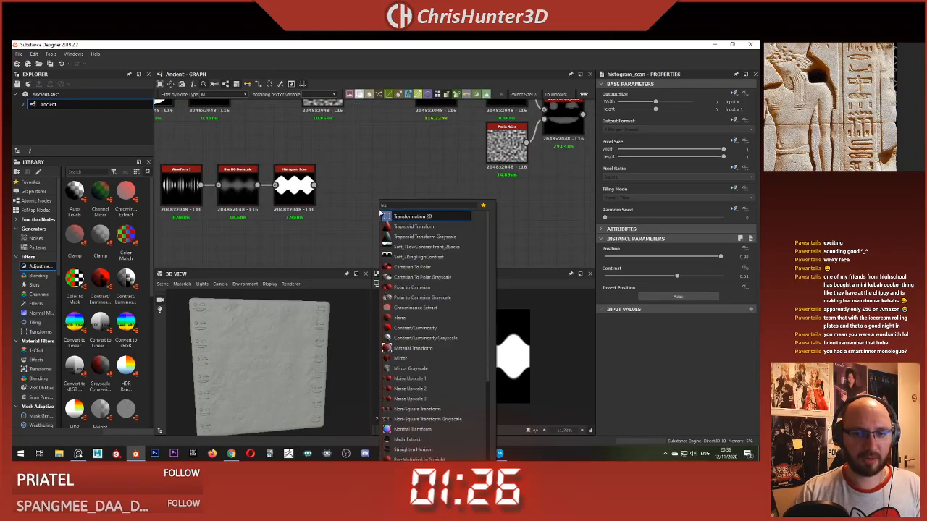
key("Return")
left_click_drag(314, 185, 375, 214)
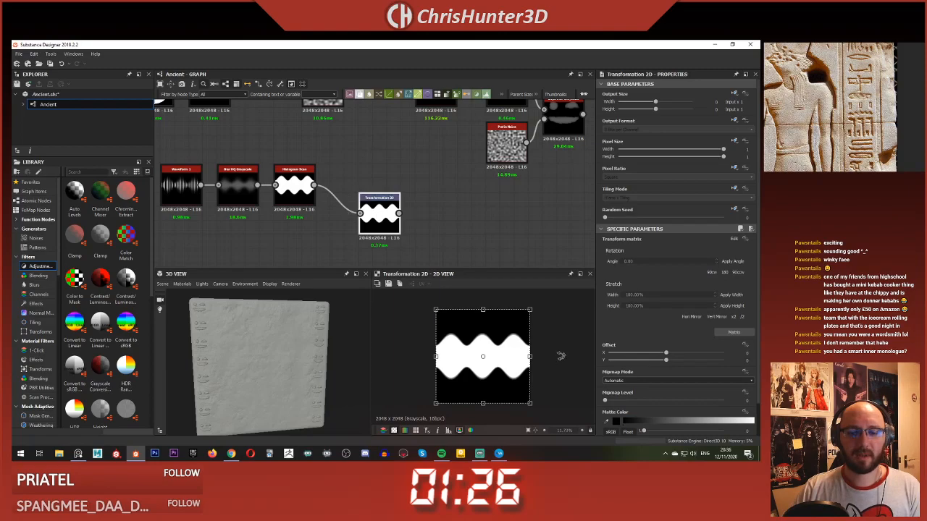
Step: Undo the first handle adjustment and squash the wave band vertically in the Transformation 2D
mouse_move(532, 356)
left_mouse_down()
mouse_move(493, 356)
mouse_move(542, 357)
mouse_move(530, 356)
left_mouse_up()
left_click(468, 230)
key("ctrl+z")
middle_click_drag(469, 230, 430, 213)
left_click(346, 194)
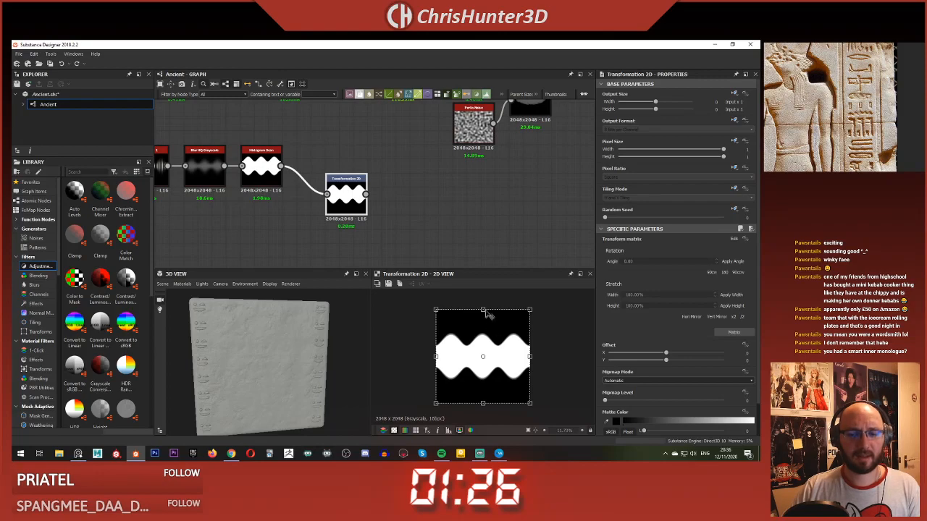
left_click_drag(483, 309, 483, 326)
left_click(441, 219)
Step: Try an Invert Grayscale node after the Transformation 2D on the squashed wave, and delete it
middle_click_drag(413, 215, 430, 224)
key("space")
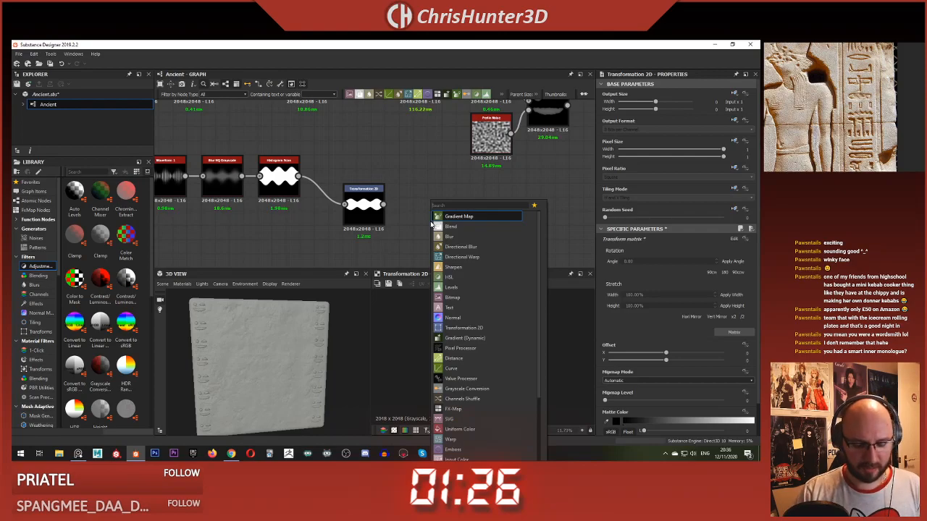
type("inv")
left_click(436, 227)
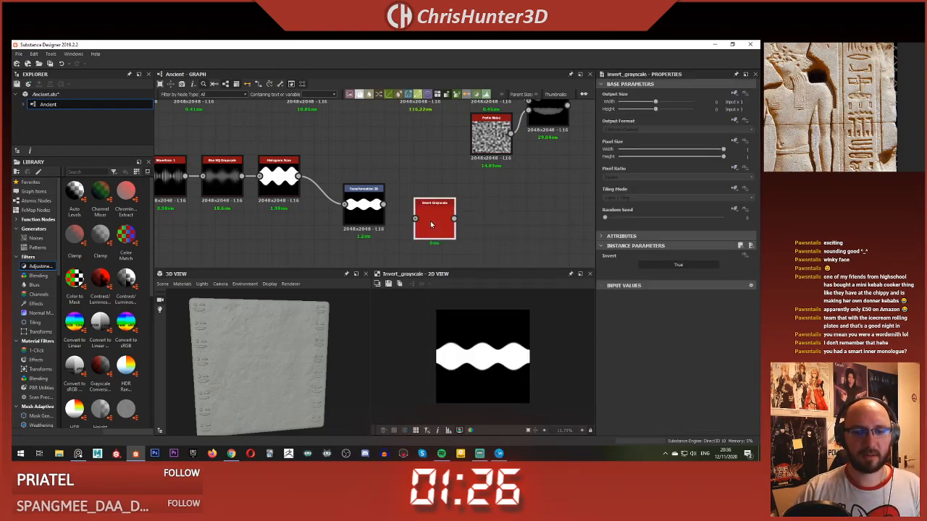
left_click_drag(434, 231, 420, 216)
scroll(462, 257, "down", 3)
middle_click_drag(461, 251, 493, 230)
scroll(414, 215, "up", 4)
scroll(422, 228, "down", 3)
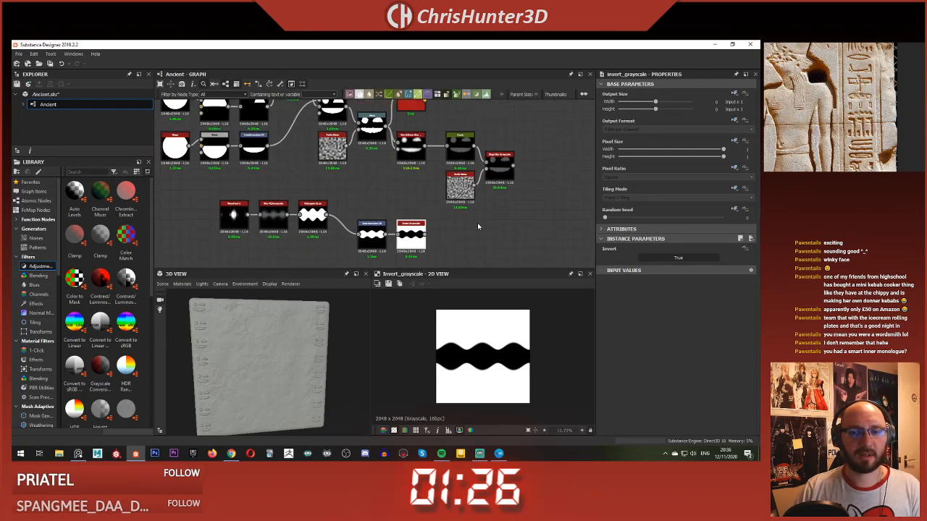
key("Delete")
Step: Delete the whole wave chain: Waveform, Blur HQ Grayscale, Histogram Scan and Transformation 2D
double_click(370, 236)
mouse_move(470, 219)
middle_mouse_down()
mouse_move(423, 215)
mouse_move(466, 212)
middle_mouse_up()
scroll(412, 201, "up", 3)
middle_click_drag(411, 201, 410, 164)
left_click(438, 190)
scroll(439, 194, "down", 5)
middle_click_drag(438, 197, 469, 202)
scroll(469, 201, "up", 2)
left_click_drag(502, 234, 296, 182)
key("Delete")
middle_click_drag(289, 204, 335, 213)
scroll(335, 210, "down", 1)
scroll(319, 195, "up", 3)
scroll(313, 175, "down", 3)
middle_click_drag(319, 167, 308, 208)
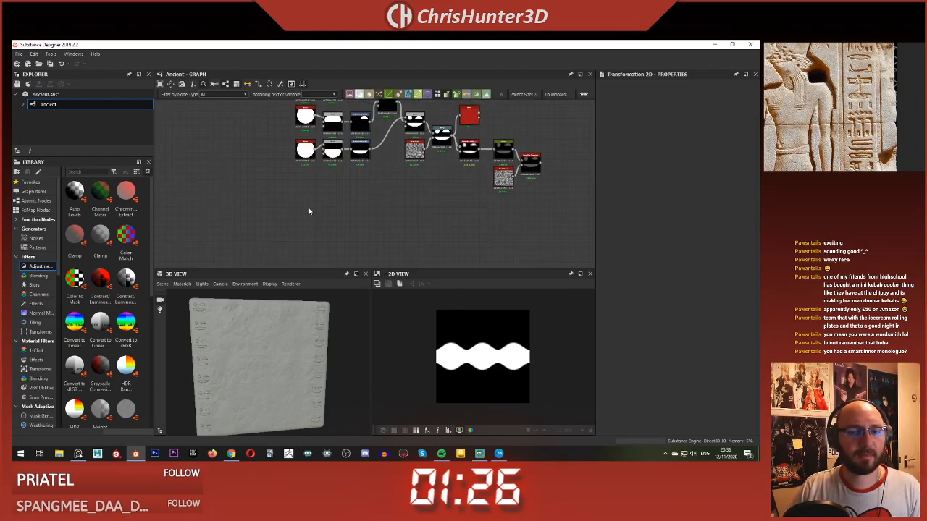
key("space")
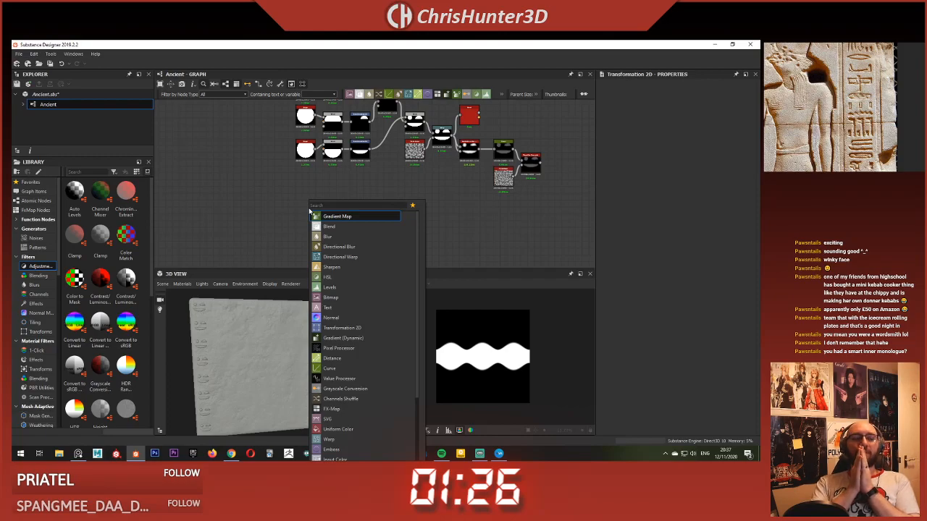
type("shape")
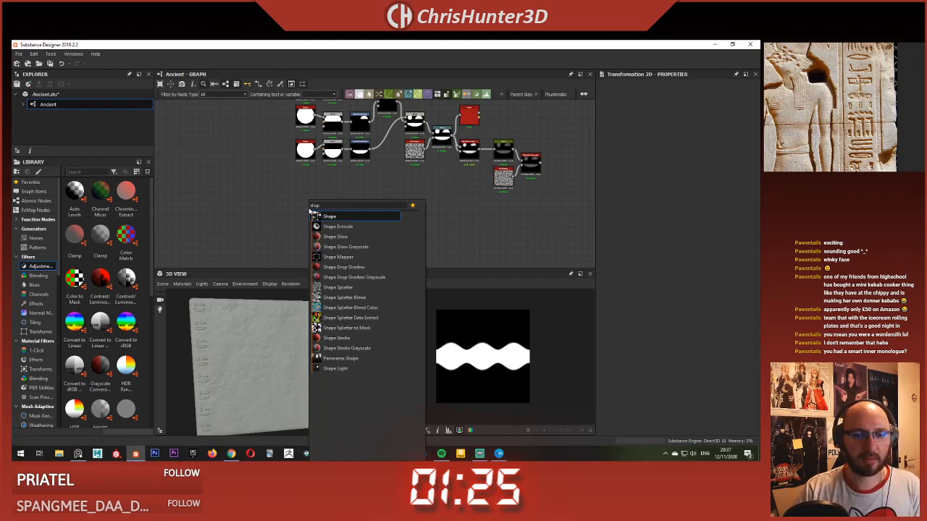
key("Return")
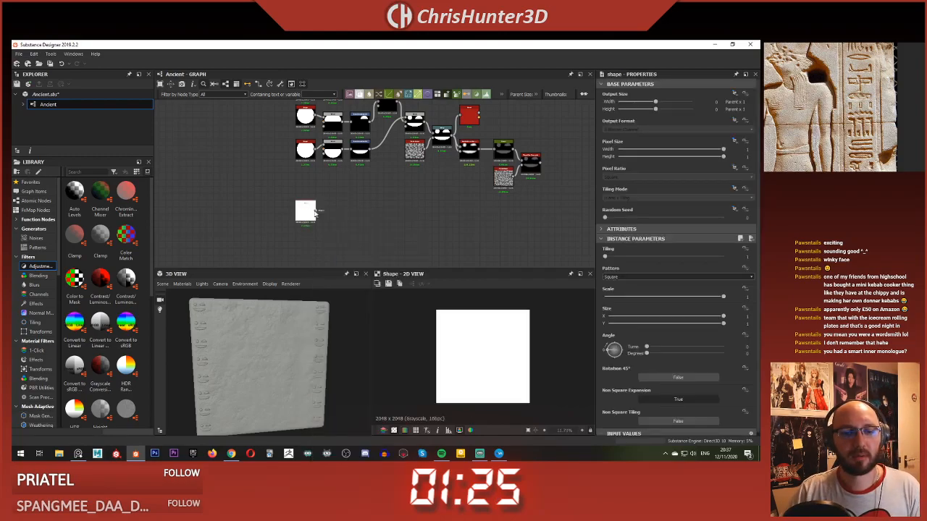
left_click(616, 279)
left_click(617, 280)
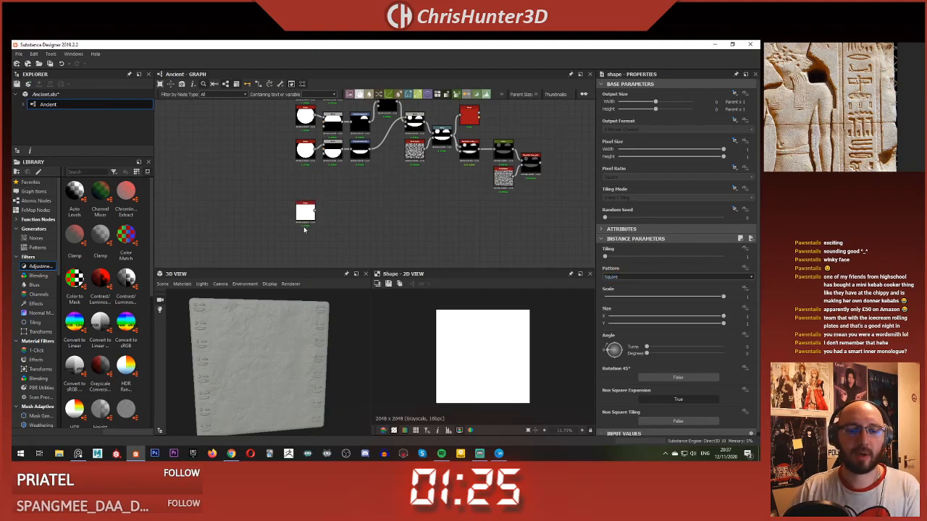
left_click(305, 218)
key("Delete")
Step: Add a Polygon 1 node below the glyph nodes, with Sides at 3 and Rotation at 90 degrees
key("space")
type("pol")
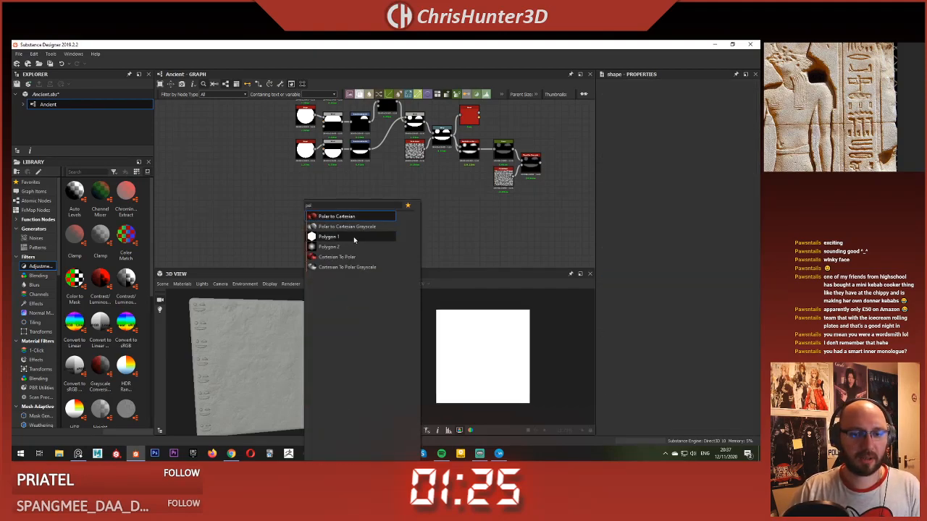
left_click(354, 237)
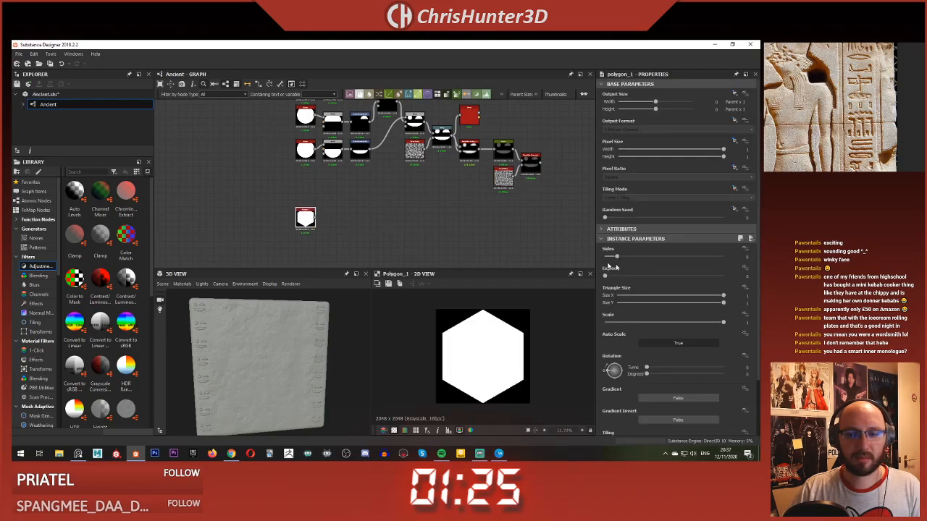
left_click_drag(615, 257, 605, 259)
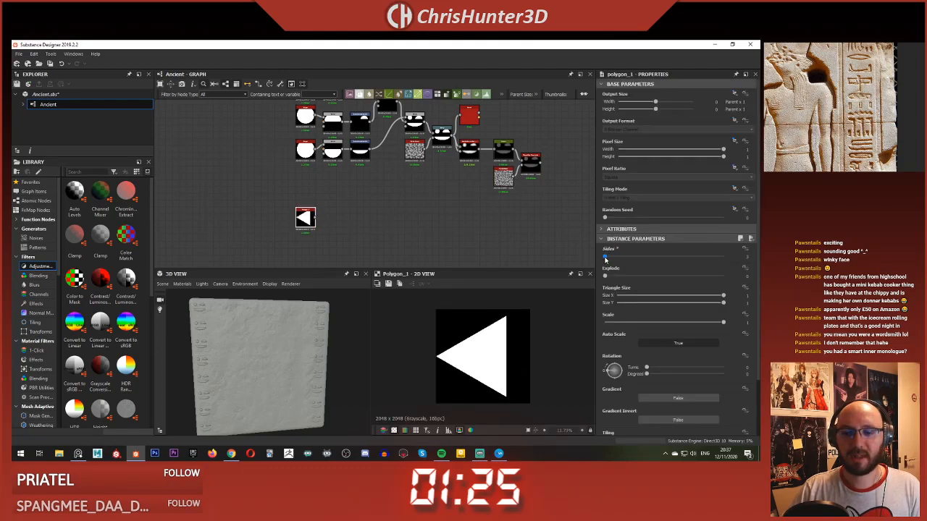
left_click_drag(614, 353, 610, 349)
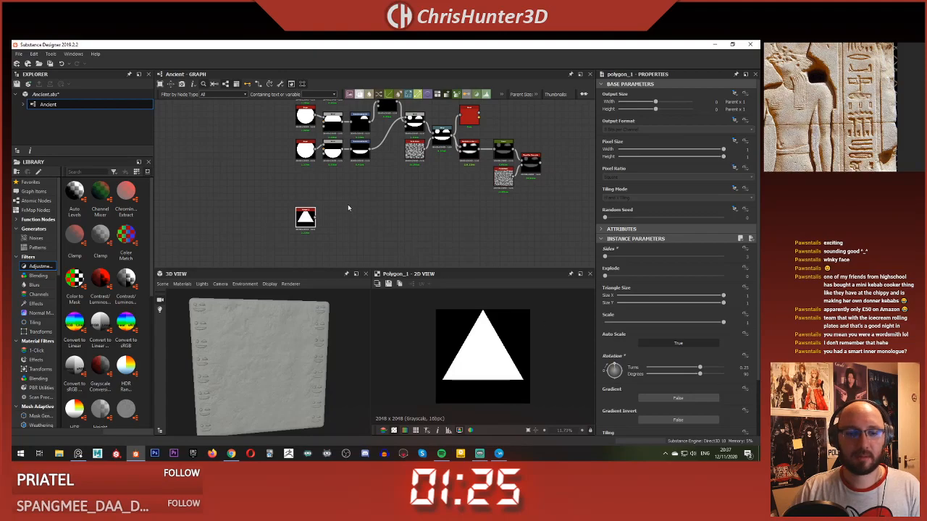
Step: Add a Transformation 2D fed by Polygon 1 and shift the triangle down slightly, with Offset Y at about -0.08
left_click(362, 219)
key("space")
type("tra")
left_click(312, 227)
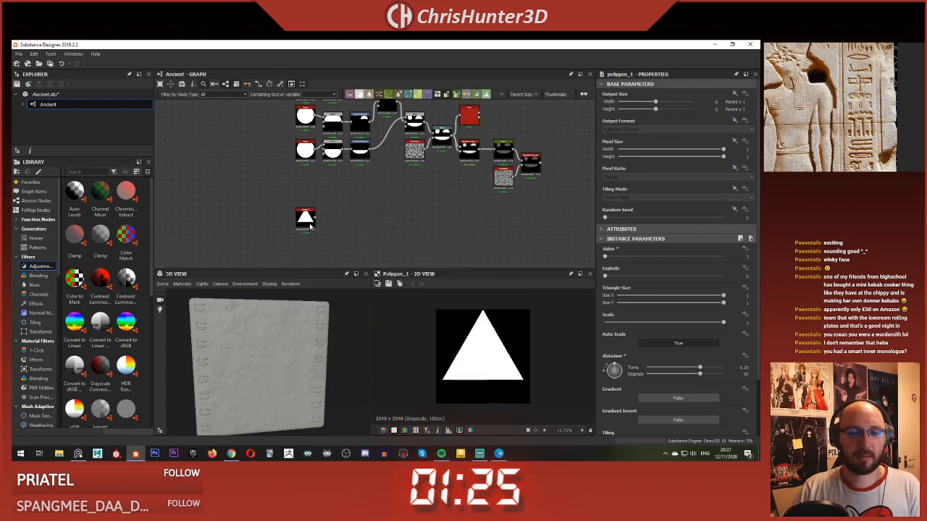
mouse_move(316, 217)
left_mouse_down()
mouse_move(352, 217)
mouse_move(326, 221)
left_mouse_up()
left_click(321, 186)
scroll(326, 221, "up", 3)
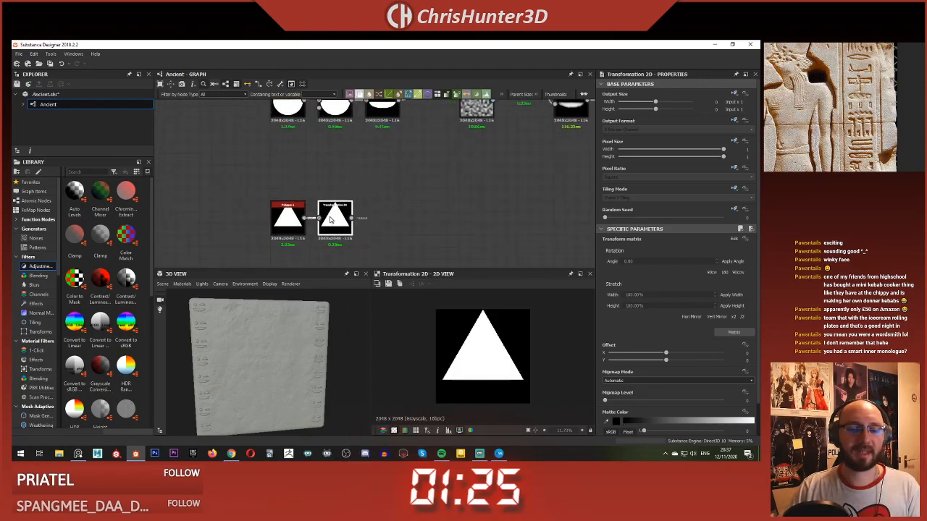
double_click(340, 217)
left_click_drag(497, 346, 498, 353)
left_click(470, 252)
middle_click_drag(428, 185, 341, 160)
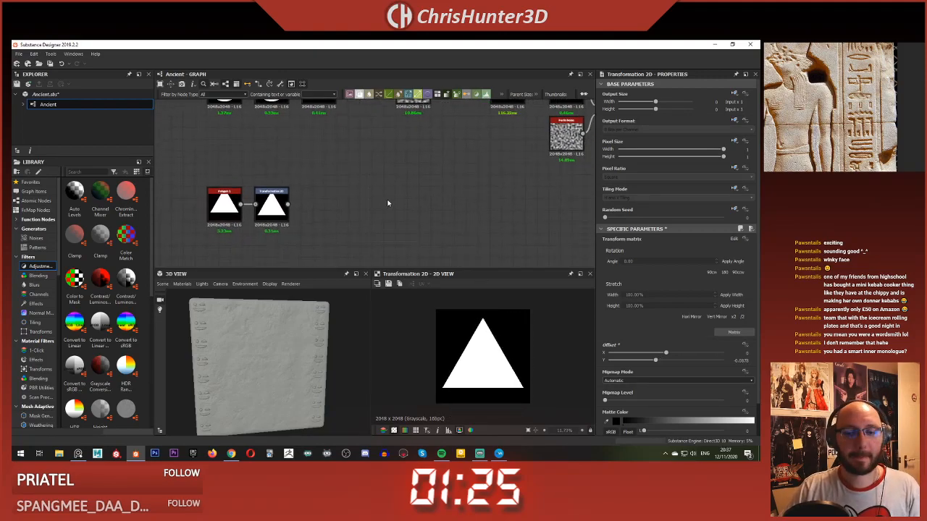
Step: Flatten the triangle to the image's lower half, set Tiling Mode to Horizontal Tiling, and stretch its base across the full width
scroll(388, 204, "down", 1)
left_click(292, 207)
left_click_drag(482, 319, 486, 357)
left_click(734, 189)
left_click(728, 218)
left_click(689, 197)
left_click(682, 205)
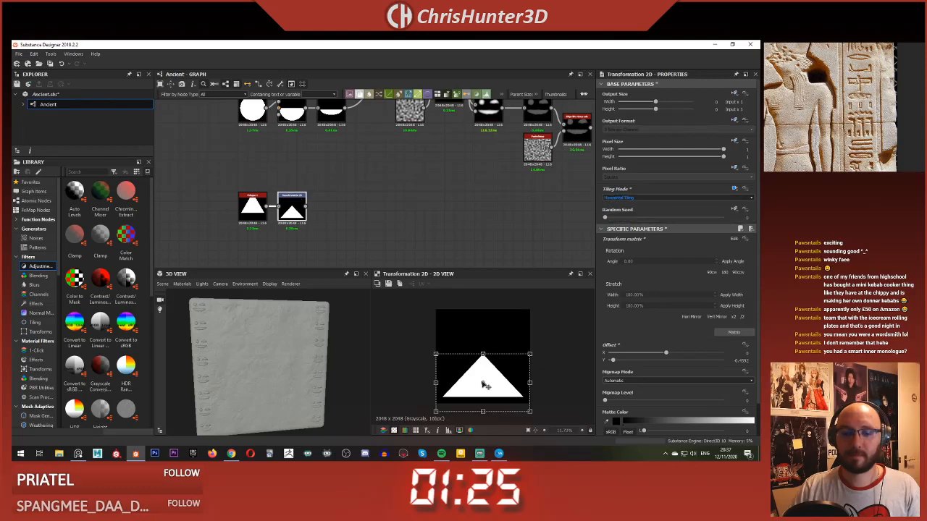
left_click_drag(529, 384, 537, 382)
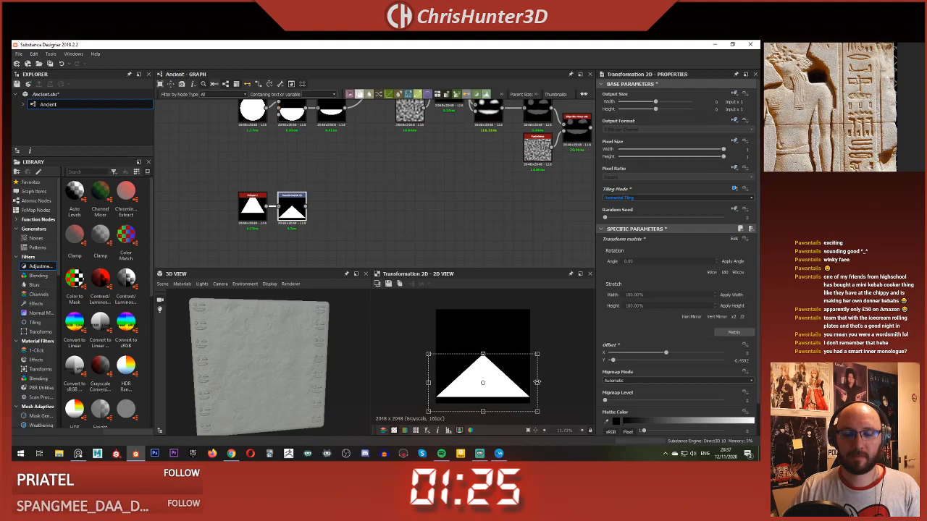
Step: Add a second Transformation 2D fed by the flattened triangle's Transformation 2D
middle_click_drag(336, 199, 371, 181)
scroll(370, 182, "up", 1)
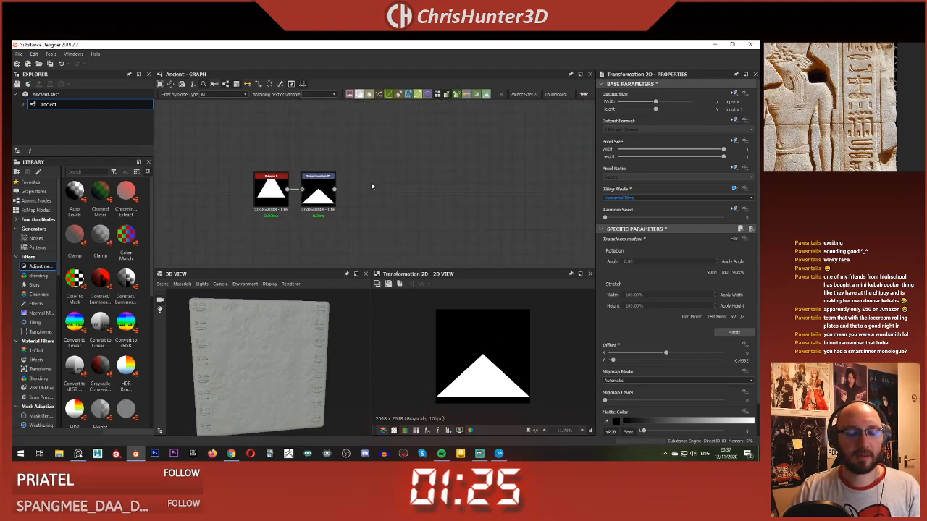
scroll(389, 193, "up", 1)
key("space")
type("tra")
key("Return")
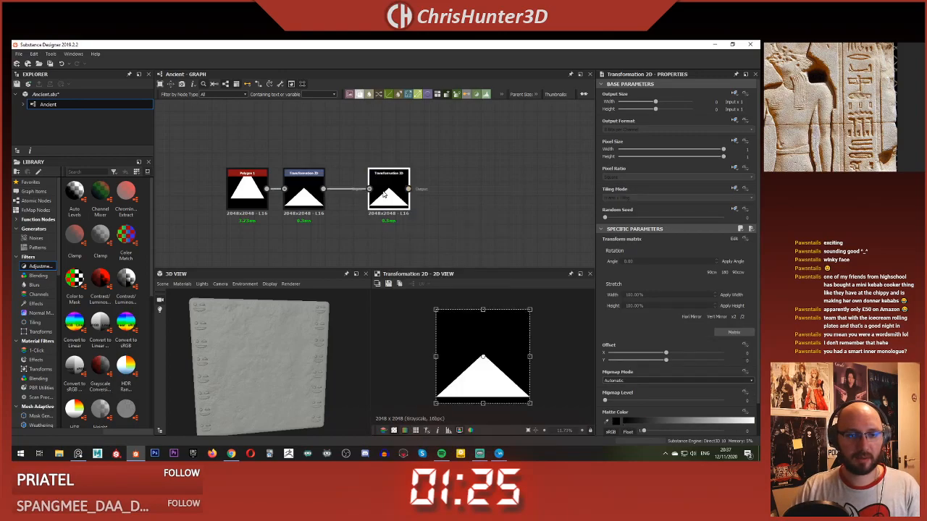
Step: Shrink the triangle in the second Transformation 2D so six small ones tile along the image's lower edge, with Offset X about 2.49 and Y about -1.64
left_click_drag(529, 356, 453, 352)
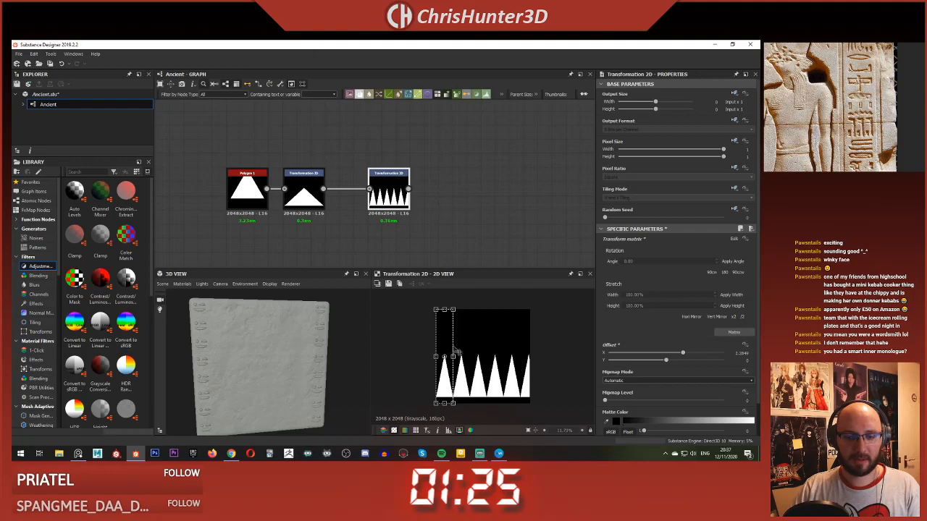
left_click_drag(444, 309, 444, 381)
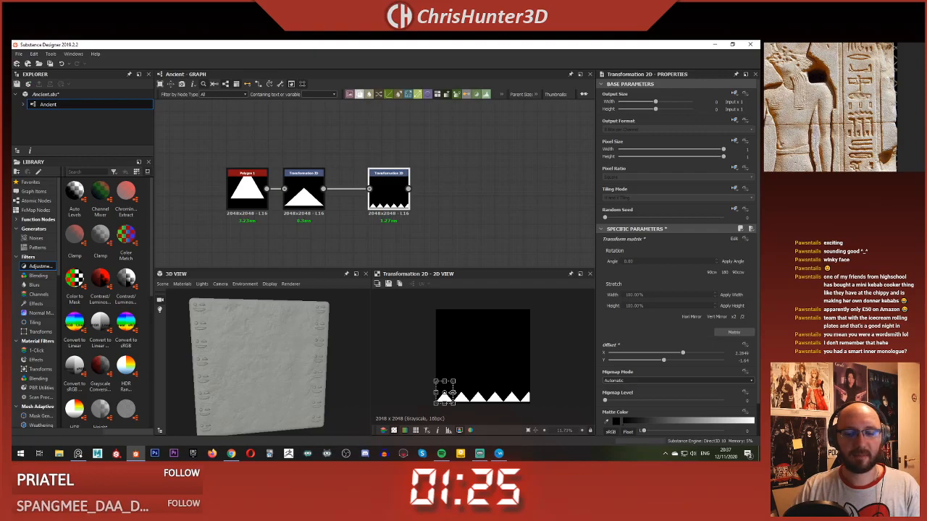
left_click_drag(451, 394, 451, 393)
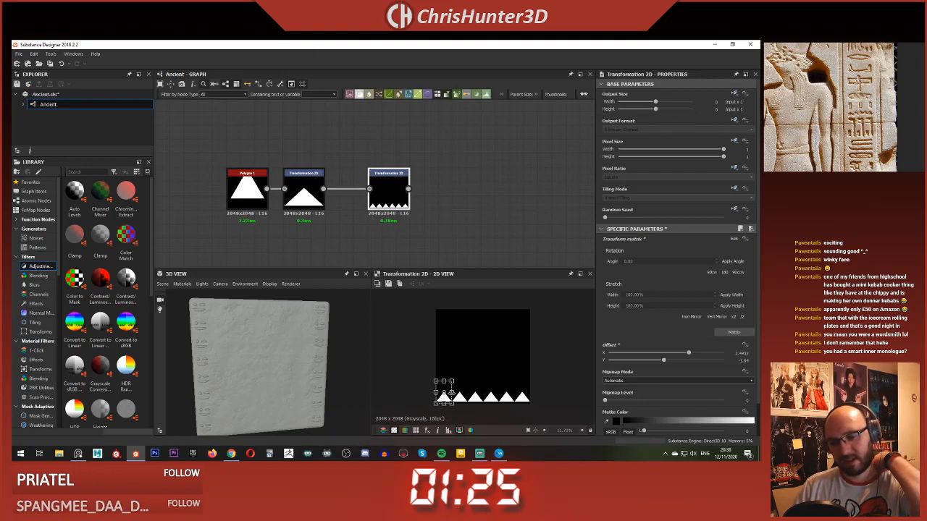
Step: Add a Mirror Grayscale node fed by the second Transformation 2D
middle_click_drag(479, 207, 439, 201)
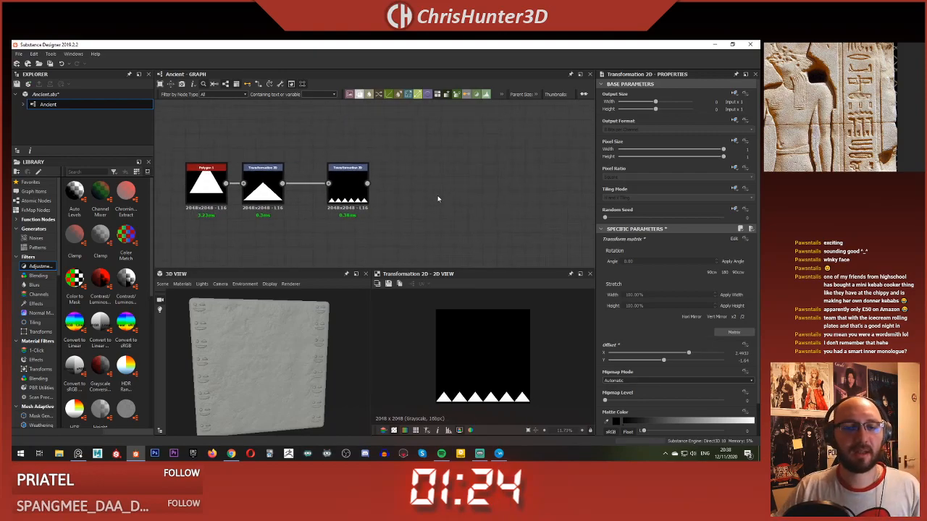
key("space")
type("mir")
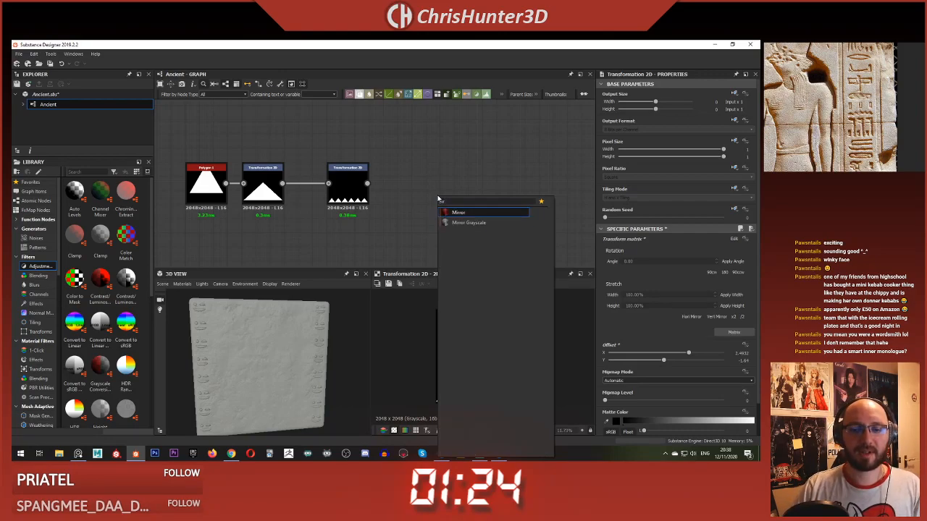
key("Down")
key("Return")
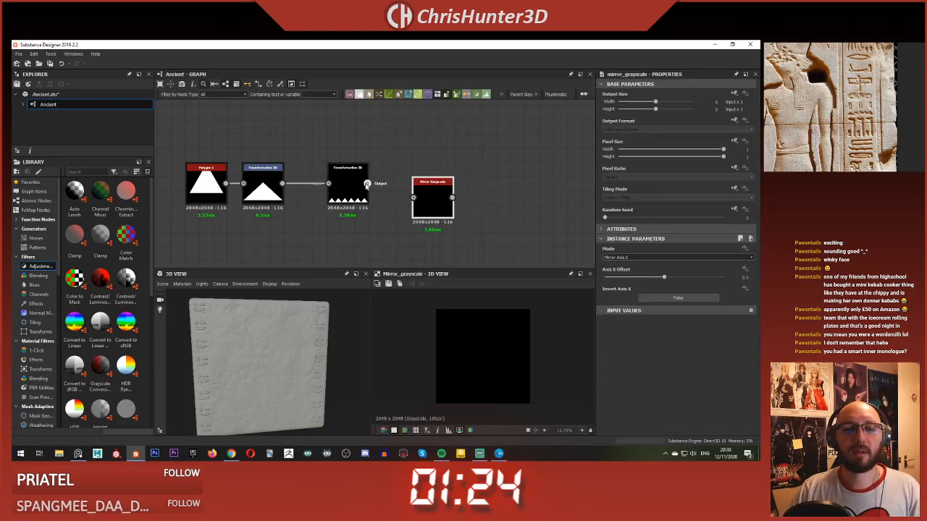
left_click_drag(438, 208, 427, 183)
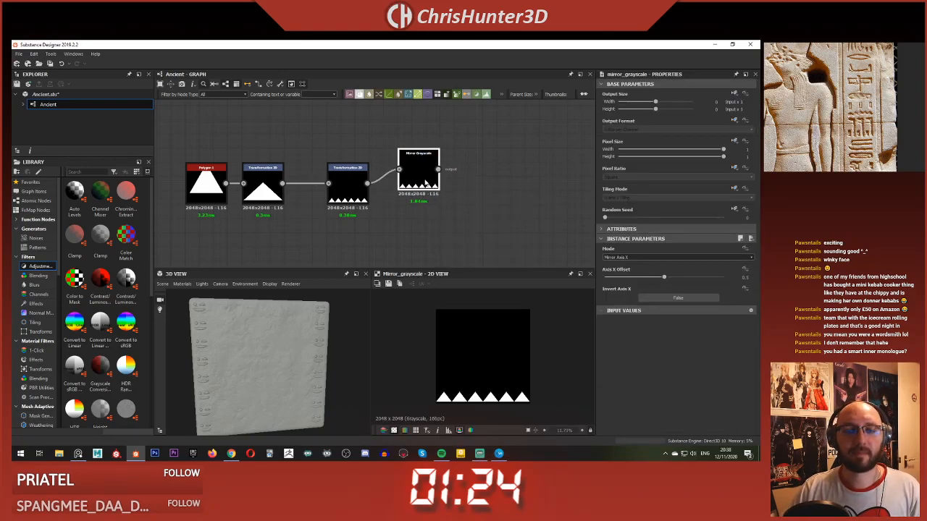
Step: Set the Mirror Grayscale to Mirror Axis Y with Invert Axis Y at True, and lower Axis Y Offset until the two triangle rows meet
left_click(670, 255)
left_click(665, 265)
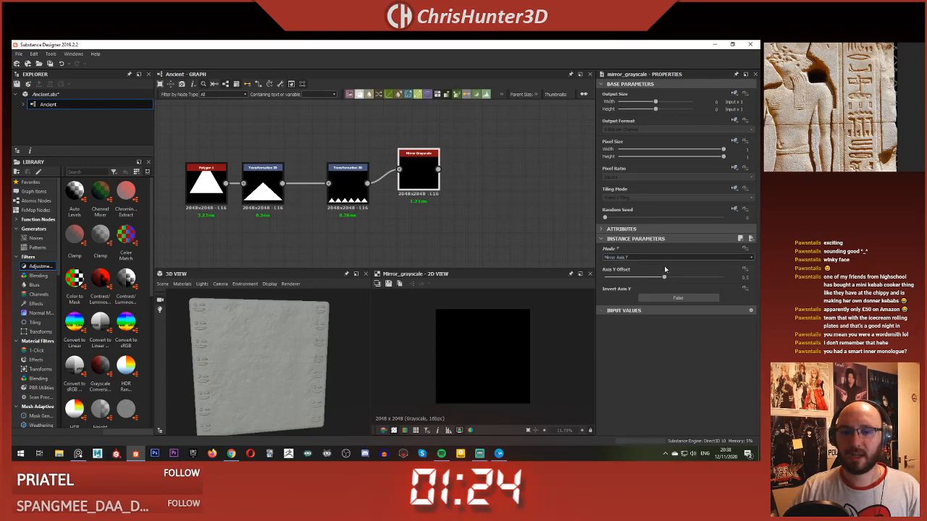
left_click(673, 299)
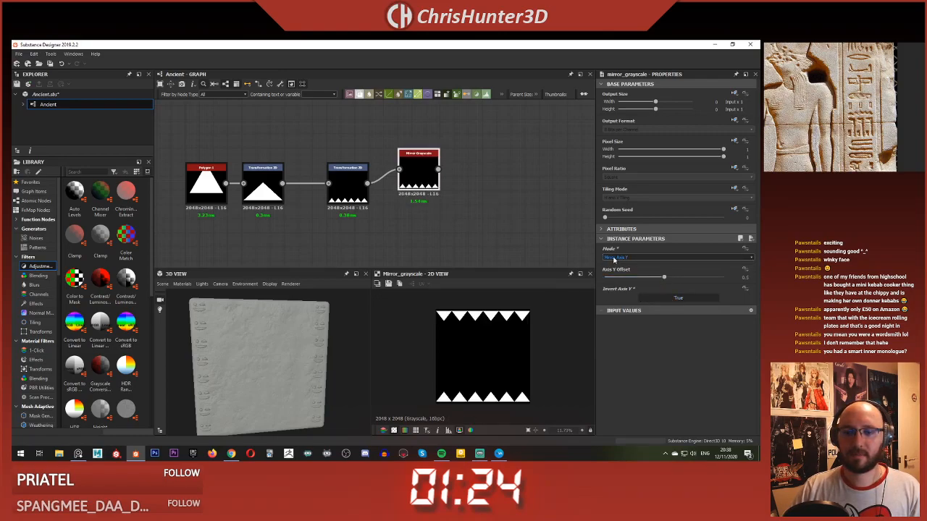
left_click_drag(643, 278, 621, 286)
Step: Delete the Mirror Grayscale node
middle_click_drag(404, 212, 383, 242)
left_click(330, 213)
left_click_drag(403, 196, 436, 192)
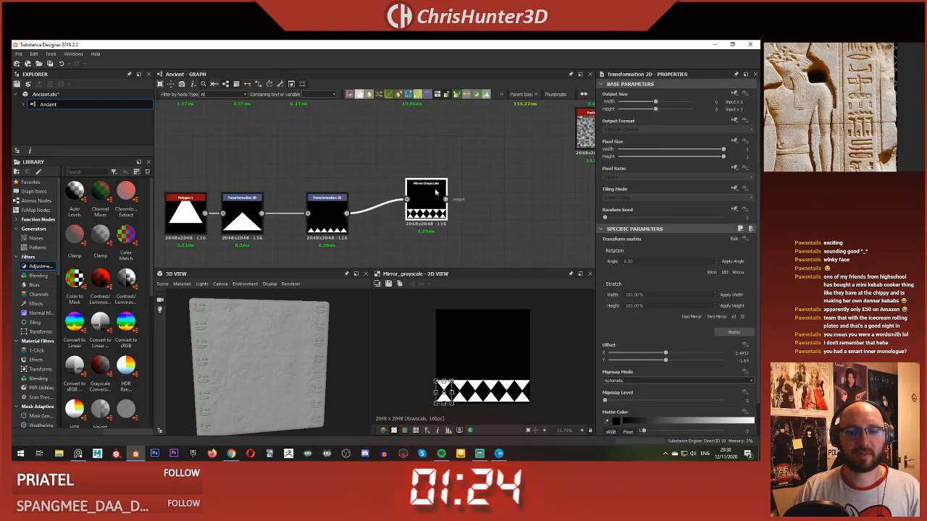
left_click(409, 220)
middle_click_drag(410, 220, 404, 196)
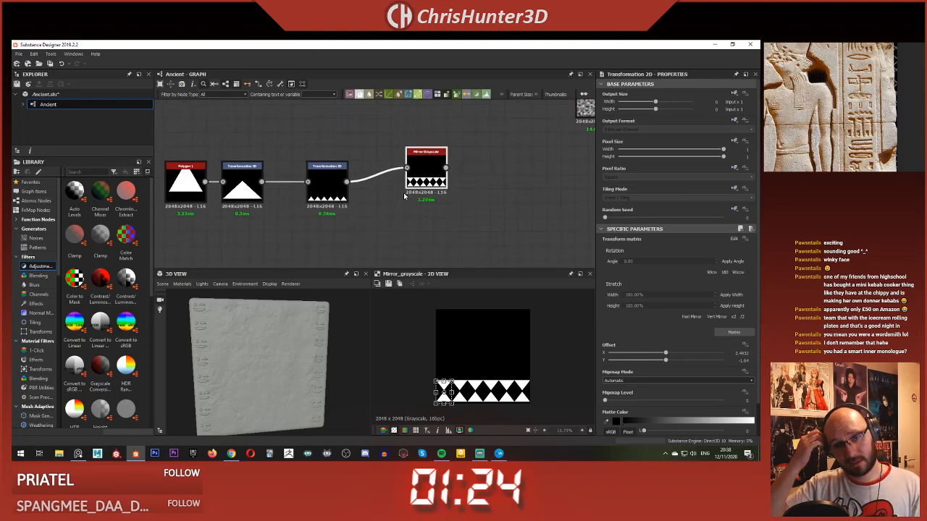
left_click(422, 181)
key("Delete")
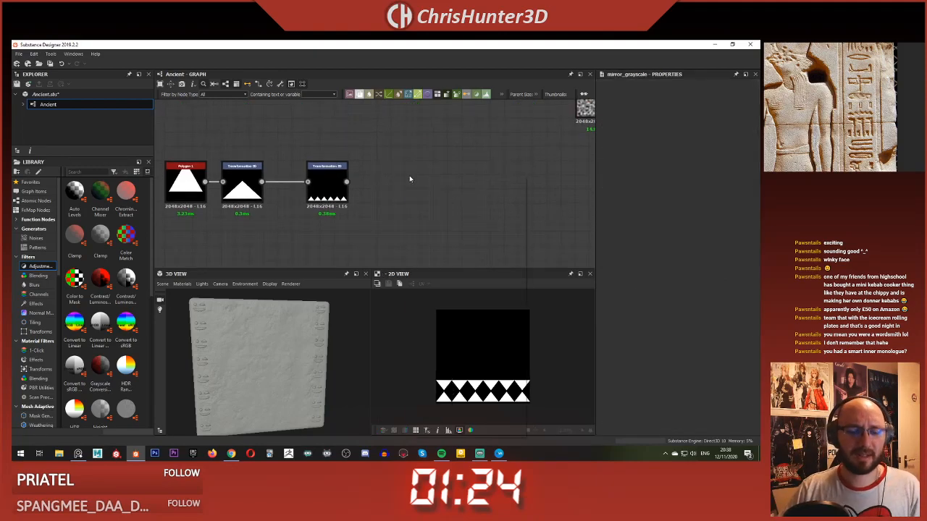
Step: Add a third Transformation 2D fed by the second one, and mirror its triangle row vertically so the triangles point down
key("space")
type("tra")
left_click(441, 193)
left_click_drag(347, 182, 393, 182)
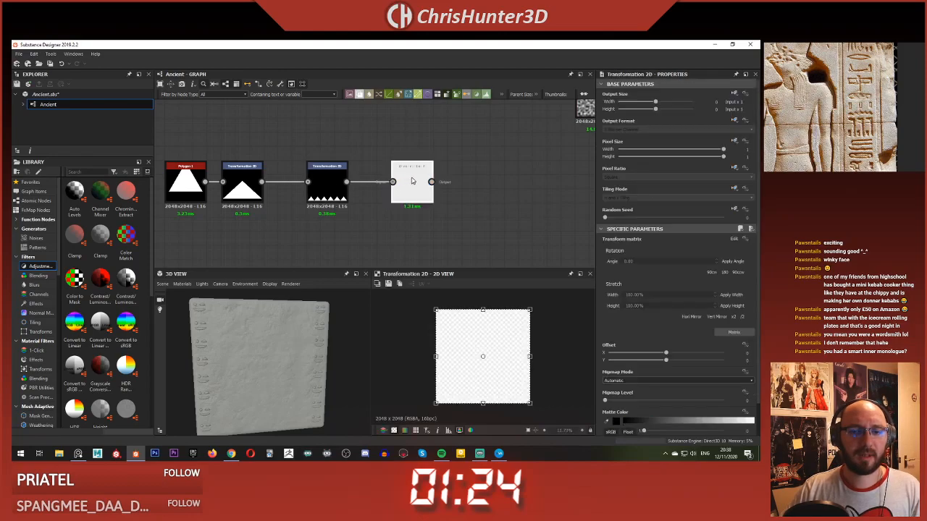
left_click_drag(554, 307, 370, 390)
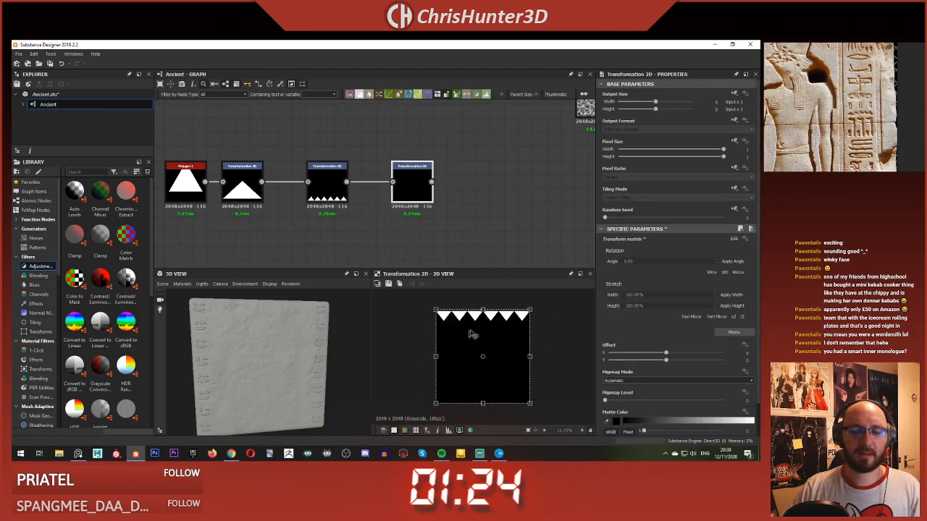
Step: Add a Blend node with the mirrored triangle row as Foreground and the original row as Background, tidying the node layout
left_click(497, 210)
key("space")
type("ble")
key("Return")
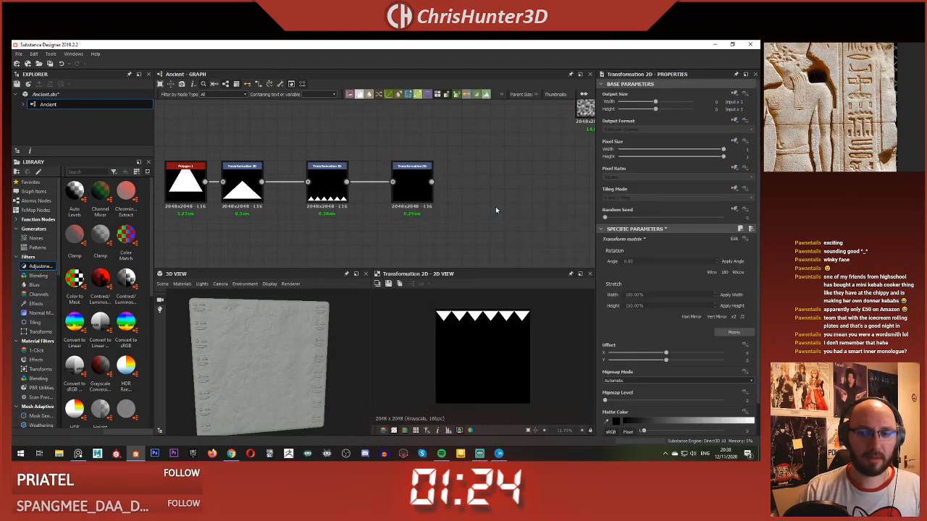
left_click_drag(411, 185, 396, 144)
left_click_drag(497, 214, 454, 171)
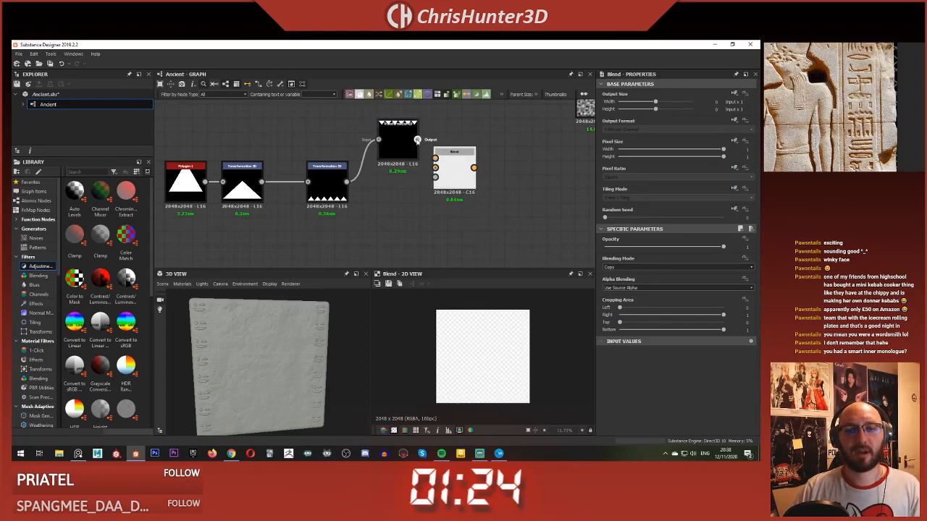
left_click_drag(417, 140, 435, 168)
left_click_drag(349, 181, 435, 176)
left_click(386, 150)
left_click_drag(385, 151, 377, 151)
left_click_drag(462, 171, 449, 185)
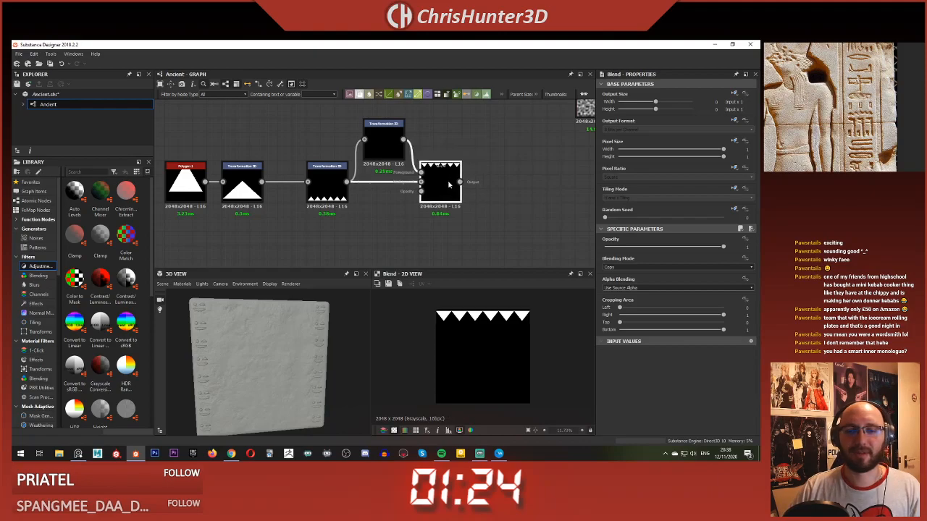
Step: Set the Blend to Add (Linear Dodge) and interlock the mirrored row with the original, at Offset X about 0.09 and Y about 0.75
left_click(659, 268)
left_click(637, 273)
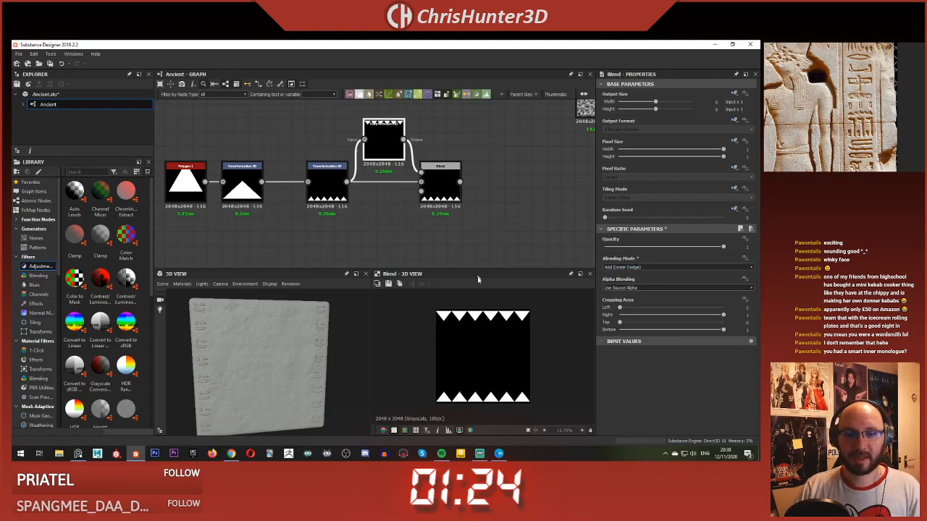
left_click_drag(512, 331, 513, 361)
left_click_drag(513, 386, 510, 399)
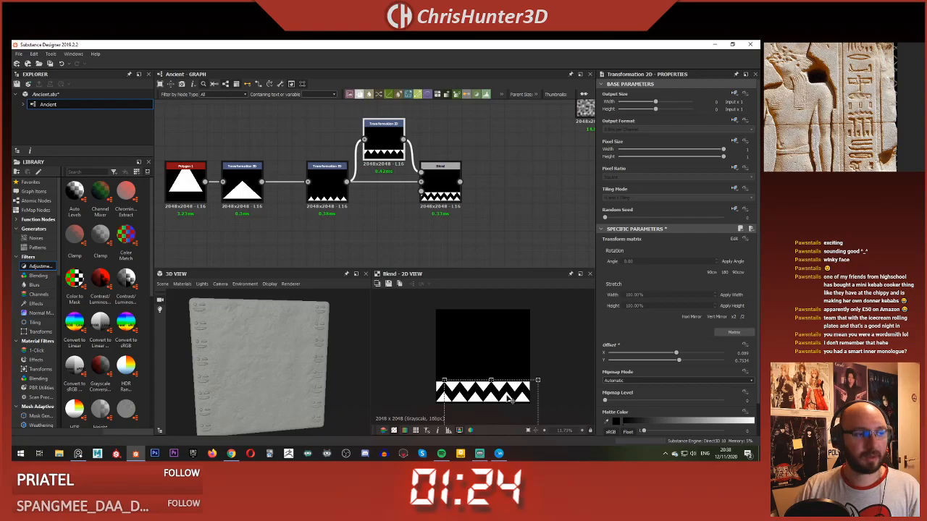
Step: Add a second Blend node to the right of the zigzag Blend
scroll(427, 224, "down", 2)
middle_click_drag(491, 210, 433, 220)
key("space")
type("blend")
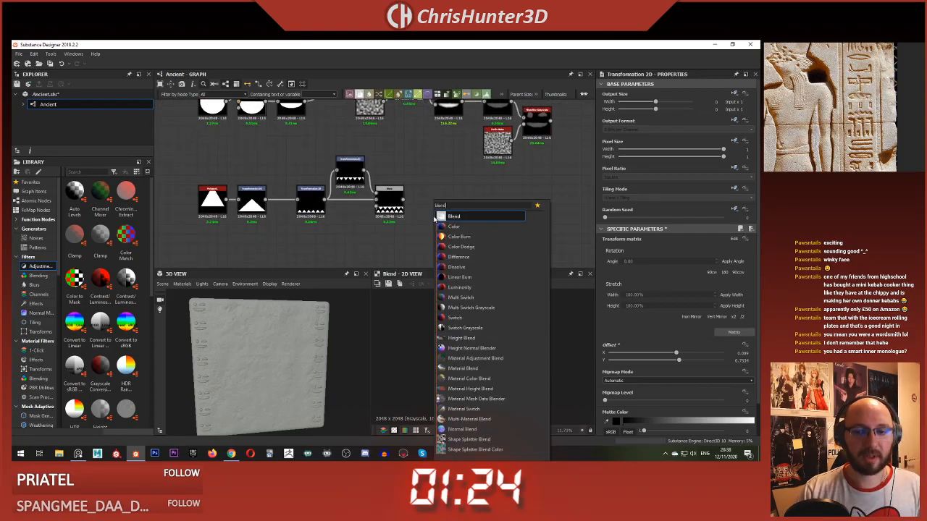
key("Return")
left_click_drag(429, 222, 558, 212)
scroll(482, 191, "up", 1)
mouse_move(482, 192)
middle_mouse_down()
mouse_move(454, 190)
mouse_move(416, 207)
mouse_move(482, 201)
middle_mouse_up()
scroll(485, 201, "up", 2)
scroll(482, 200, "down", 1)
left_click_drag(563, 222, 463, 205)
scroll(435, 202, "down", 1)
mouse_move(435, 202)
middle_mouse_down()
mouse_move(466, 236)
mouse_move(412, 263)
middle_mouse_up()
middle_click_drag(407, 223, 402, 258)
scroll(383, 209, "down", 1)
mouse_move(383, 209)
middle_mouse_down()
mouse_move(404, 221)
mouse_move(440, 152)
middle_mouse_up()
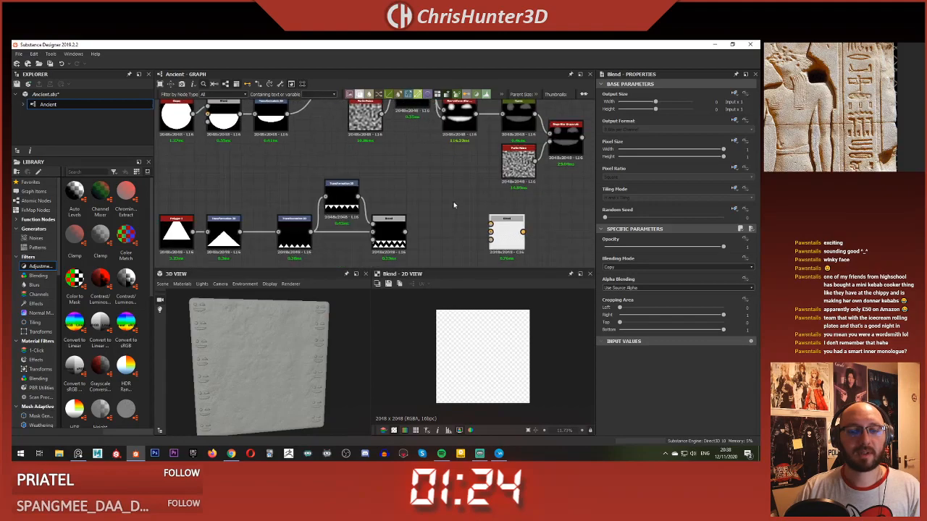
Step: Add an Invert Grayscale fed by the zigzag Blend and connect it to the Background of the second Blend
scroll(463, 217, "up", 3)
middle_click_drag(471, 225, 445, 179)
key("space")
type("inv")
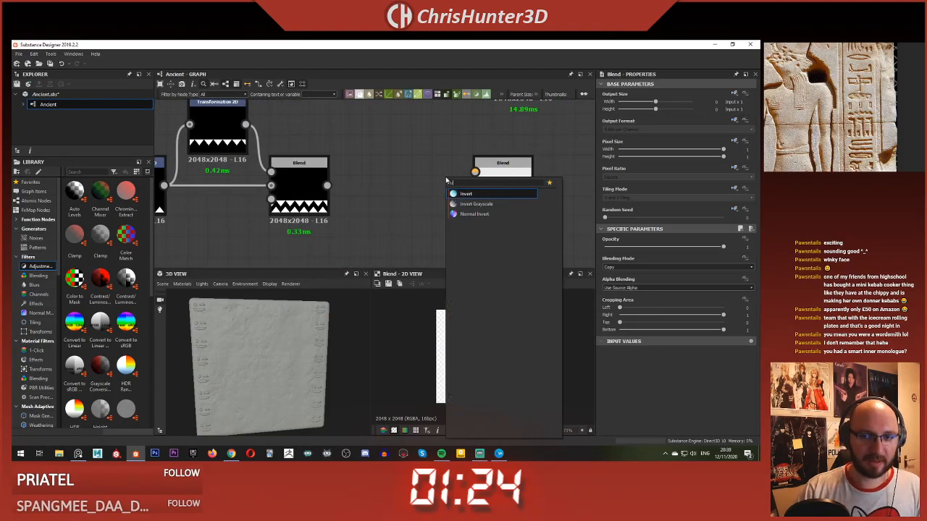
key("Return")
left_click_drag(327, 186, 407, 187)
left_click(381, 182)
left_click_drag(327, 185, 375, 175)
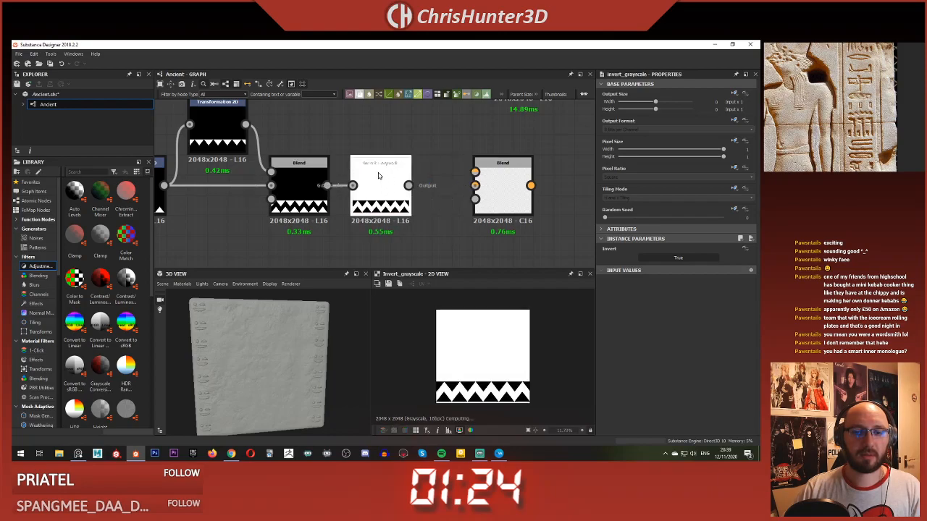
middle_click_drag(387, 186, 410, 178)
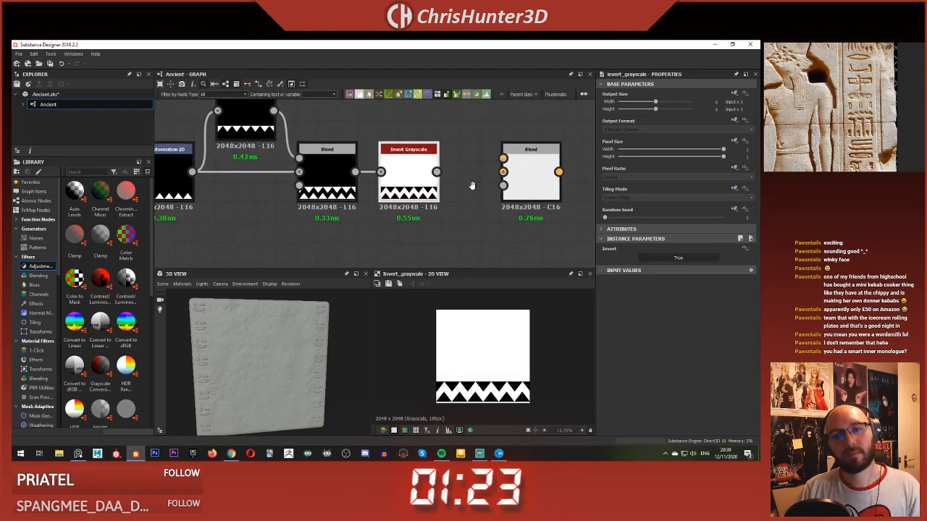
scroll(386, 183, "down", 2)
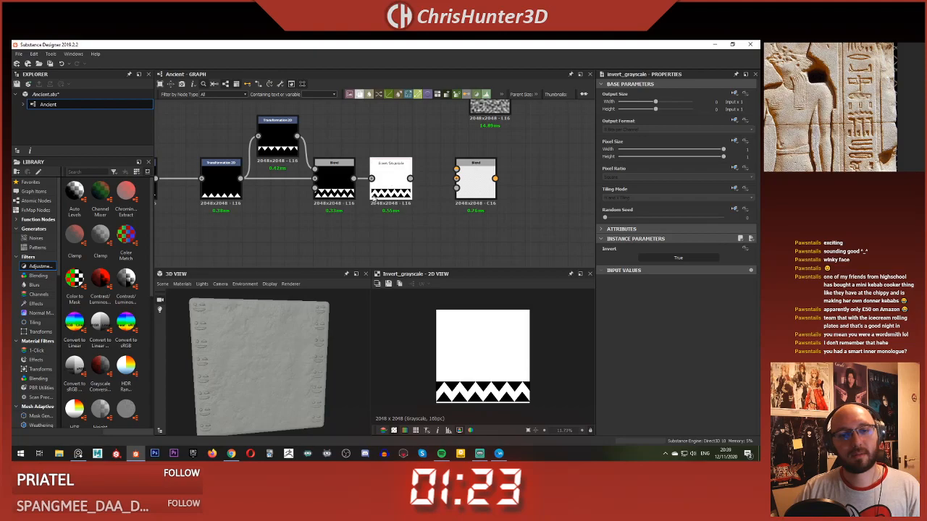
scroll(357, 205, "up", 4)
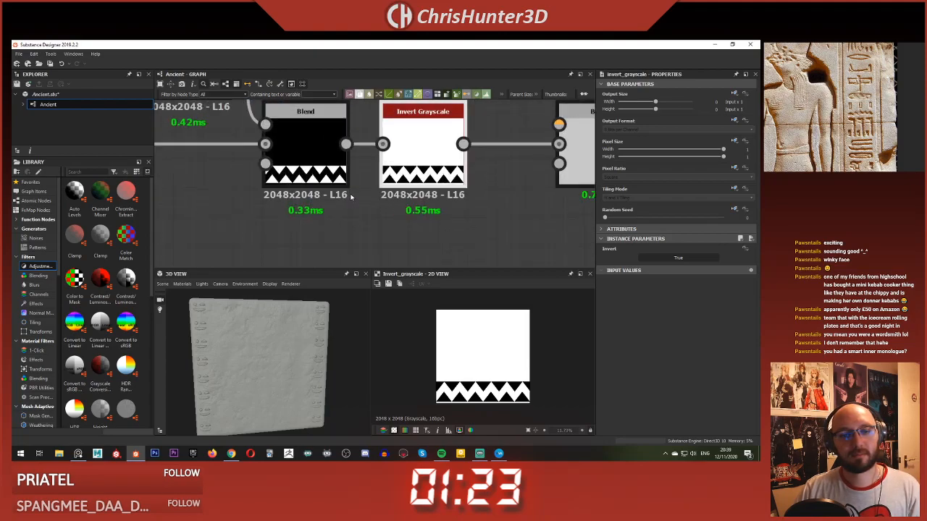
Step: Preview the zigzag Blend and nudge the original triangle row down to the image's lower edge in its Transformation 2D
scroll(326, 178, "down", 2)
middle_click_drag(318, 175, 368, 199)
double_click(369, 199)
scroll(459, 371, "up", 5)
middle_click_drag(459, 370, 439, 258)
scroll(461, 339, "up", 2)
middle_click_drag(461, 339, 509, 342)
scroll(510, 342, "down", 2)
left_click(215, 190)
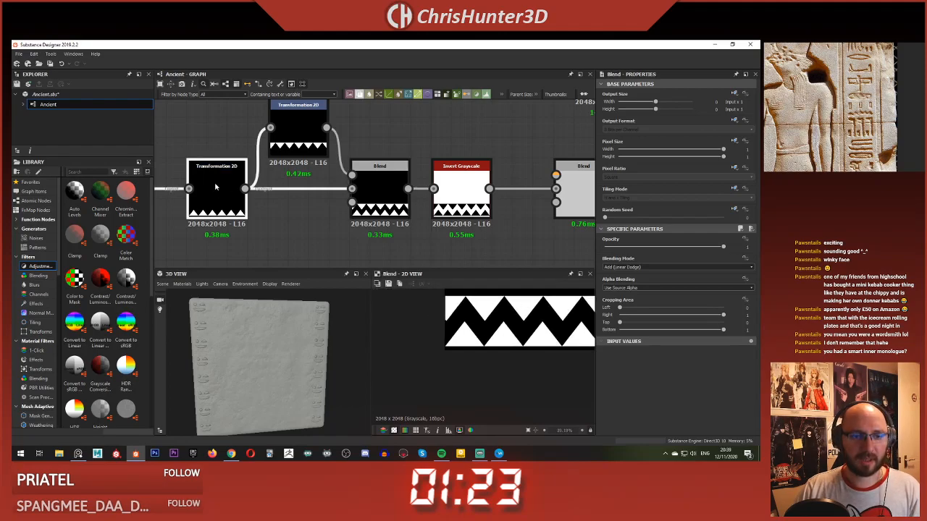
left_click_drag(465, 312, 466, 315)
Step: Nudge the mirrored triangle row down slightly in its Transformation 2D, to an Offset Y of about 0.76
left_click(299, 137)
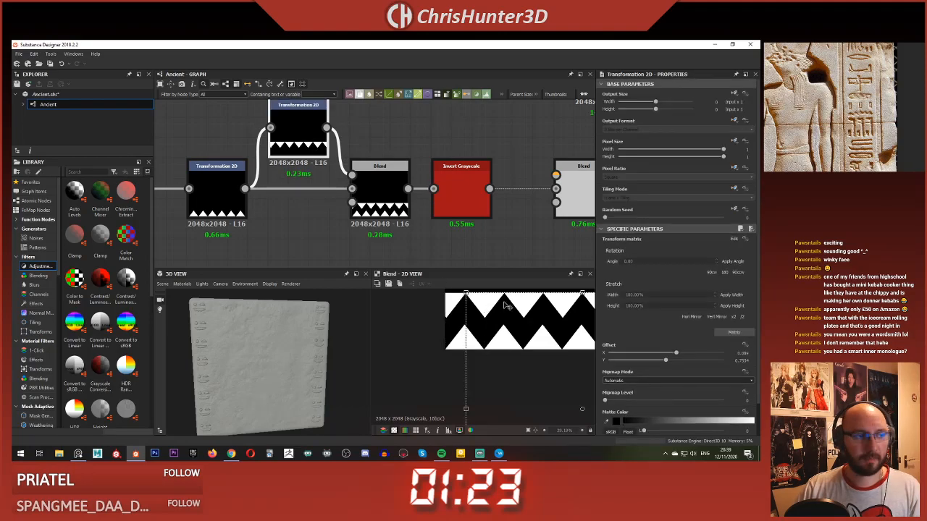
left_click_drag(506, 306, 507, 309)
scroll(489, 292, "down", 3)
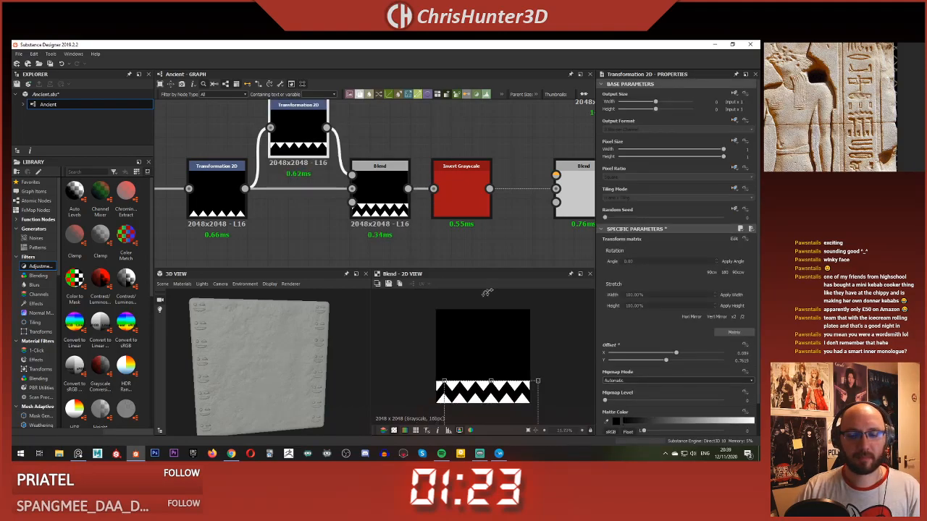
Step: Preview the Invert Grayscale output and move the second Blend node lower in the graph
double_click(468, 191)
middle_click_drag(462, 200, 384, 186)
mouse_move(413, 214)
middle_mouse_down()
mouse_move(474, 233)
mouse_move(409, 214)
middle_mouse_up()
left_click(498, 220)
left_click_drag(481, 199, 500, 239)
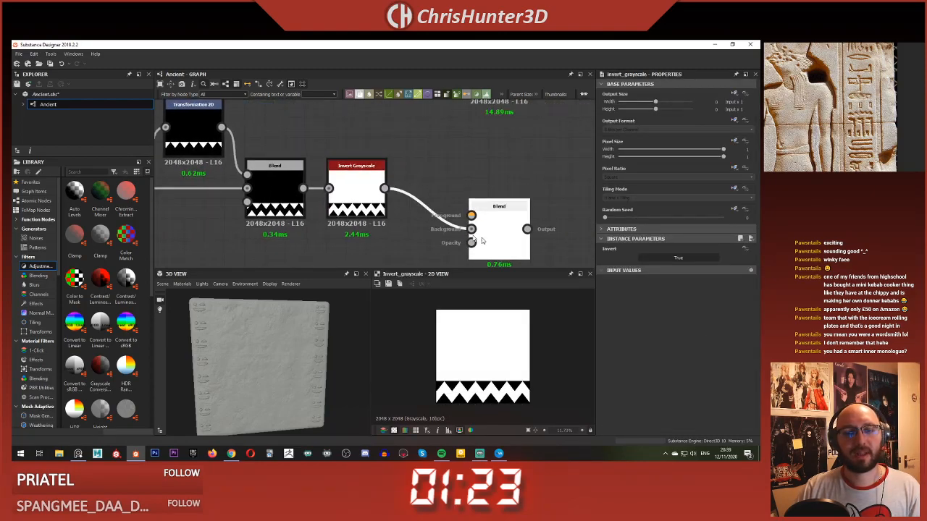
Step: Add a Shape node with the Square pattern and place it below the zigzag Blend
middle_click_drag(371, 259, 418, 220)
left_click(418, 220)
key("space")
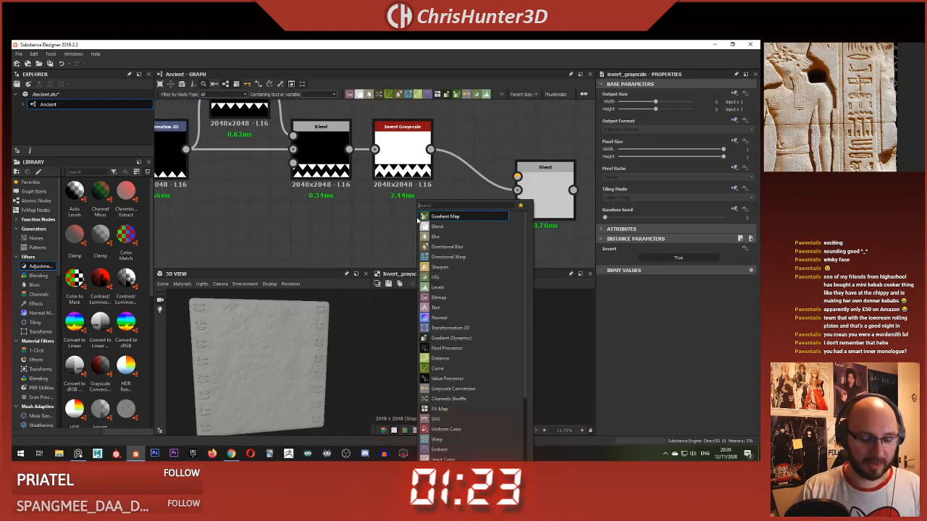
type("sha")
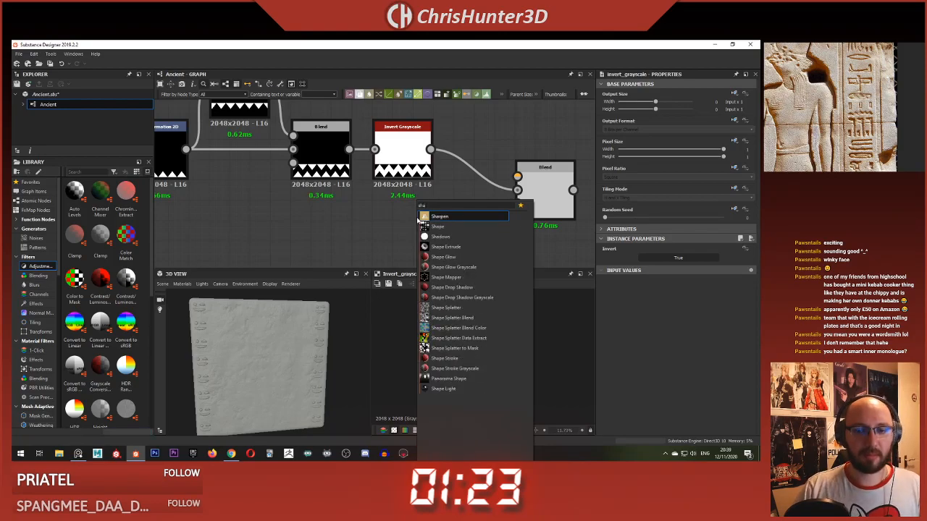
key("Down")
key("Return")
left_click_drag(423, 217, 402, 237)
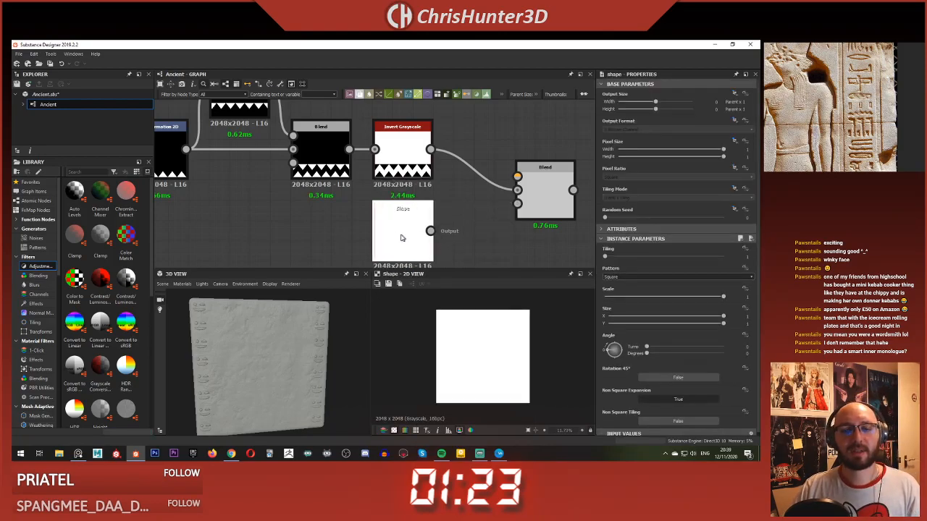
middle_click_drag(480, 231, 461, 210)
scroll(453, 234, "down", 2)
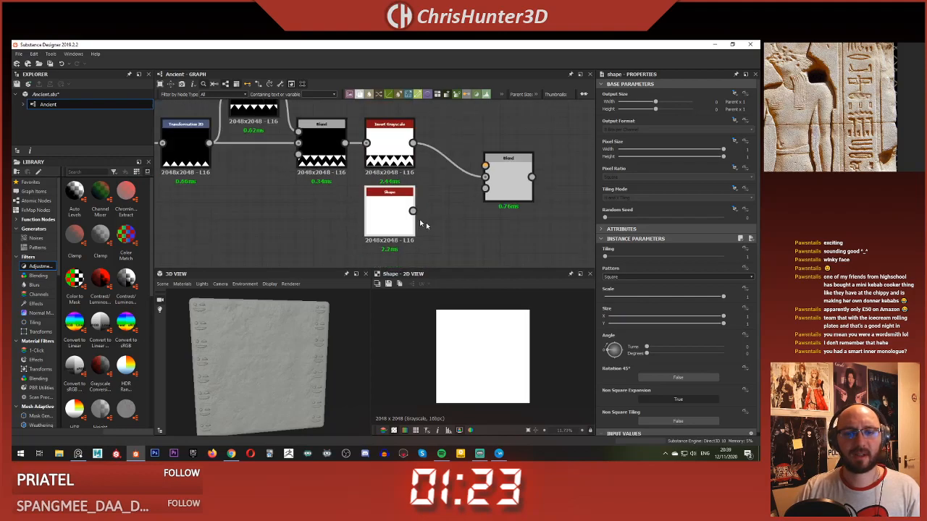
scroll(464, 232, "up", 1)
left_click_drag(391, 215, 290, 207)
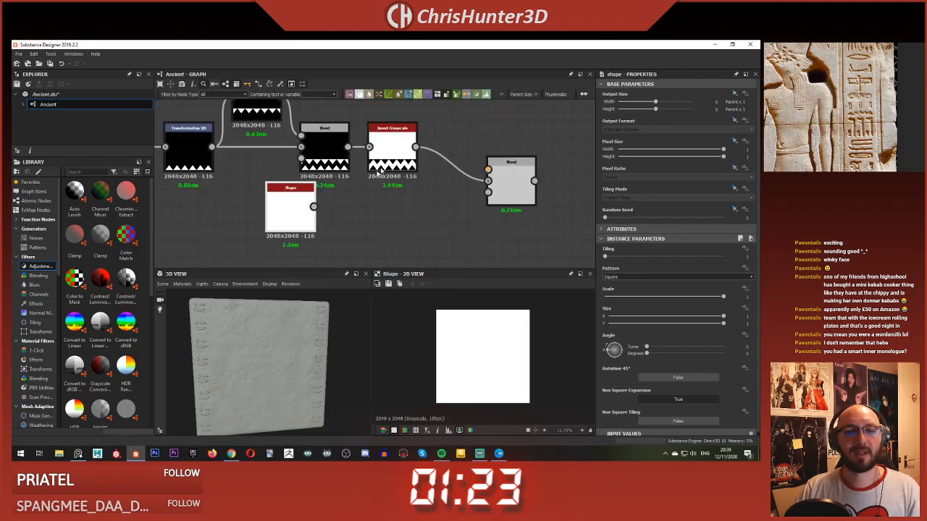
Step: Rewire the second Blend with the Shape as Foreground and the zigzag as Background, and feed its output into the Invert Grayscale
left_click(425, 158)
left_click_drag(348, 147, 382, 213)
left_click_drag(314, 208, 352, 204)
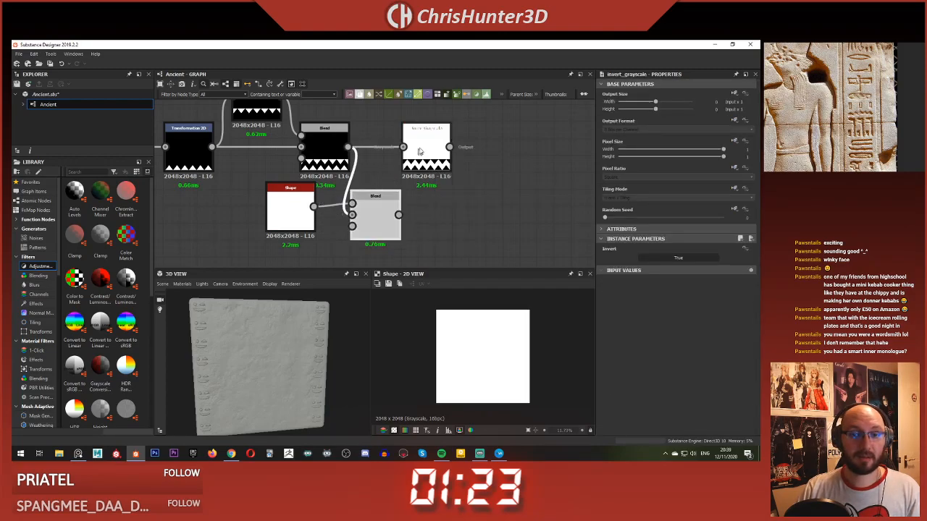
left_click_drag(420, 152, 471, 186)
left_click_drag(391, 221, 399, 223)
left_click_drag(461, 194, 466, 190)
double_click(477, 182)
middle_click_drag(453, 232, 461, 216)
scroll(495, 339, "down", 2)
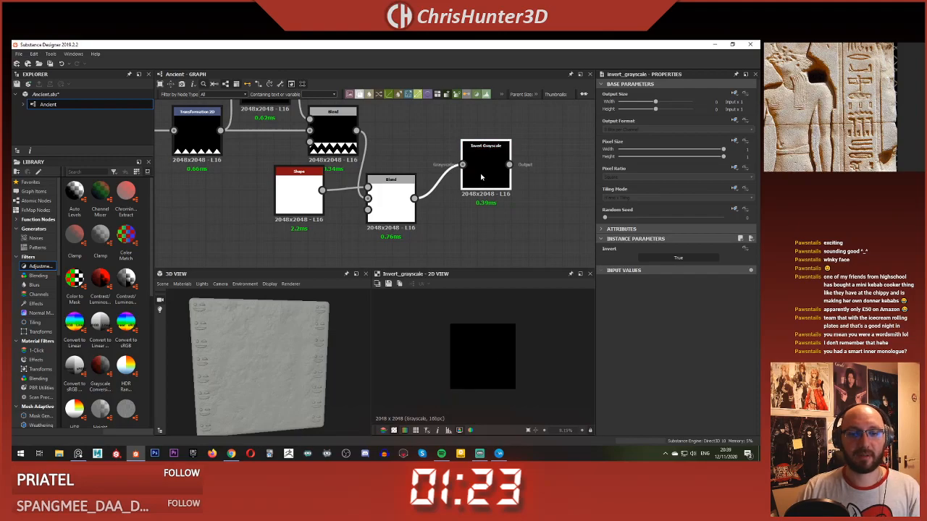
Step: Examine the outputs of the Shape node and the zigzag Blend in the 2D preview
left_click(310, 214)
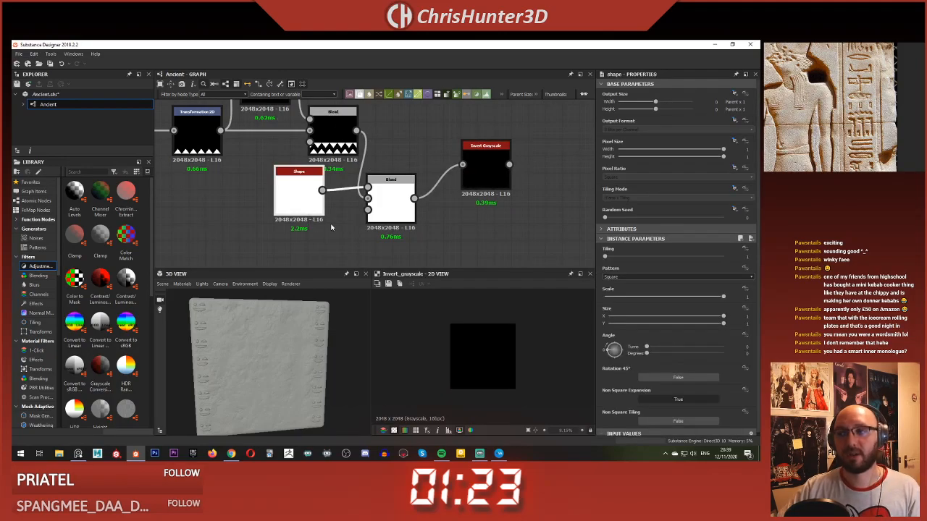
middle_click_drag(388, 205, 423, 199)
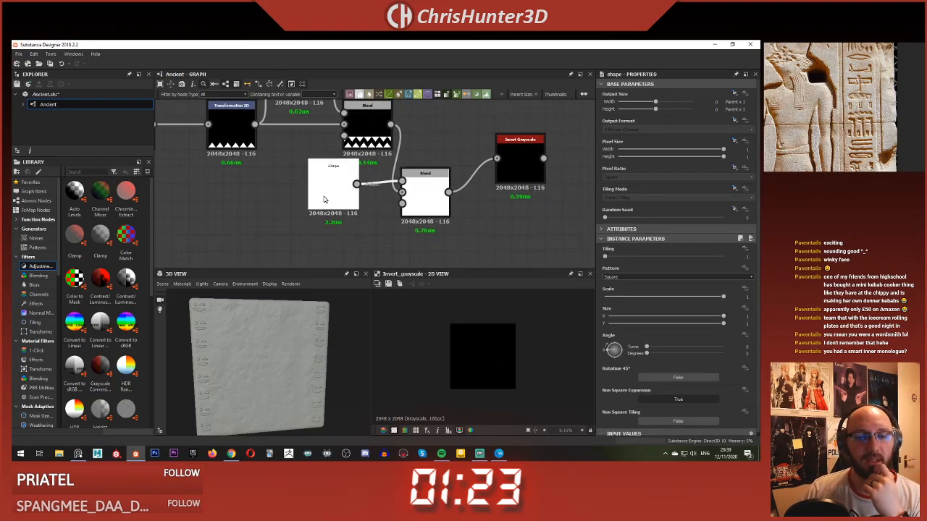
double_click(326, 199)
left_click_drag(334, 200, 344, 210)
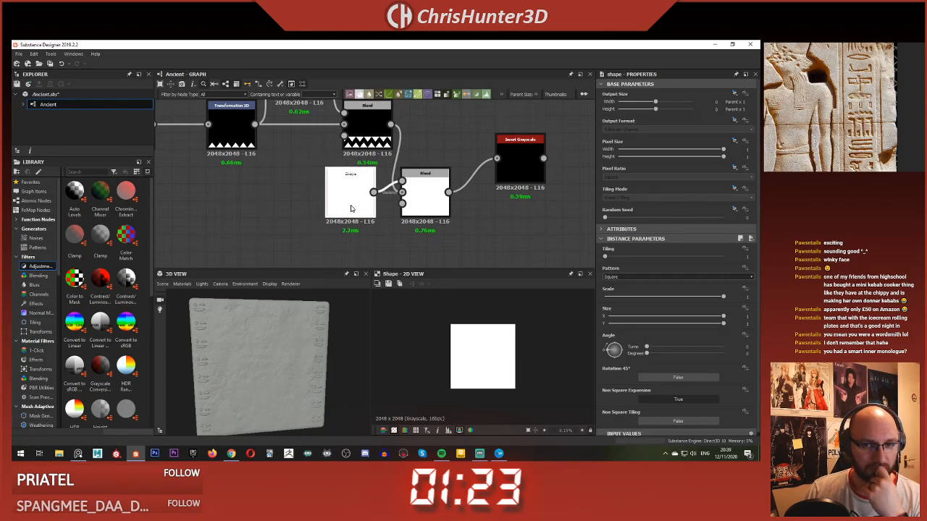
middle_click_drag(351, 208, 336, 228)
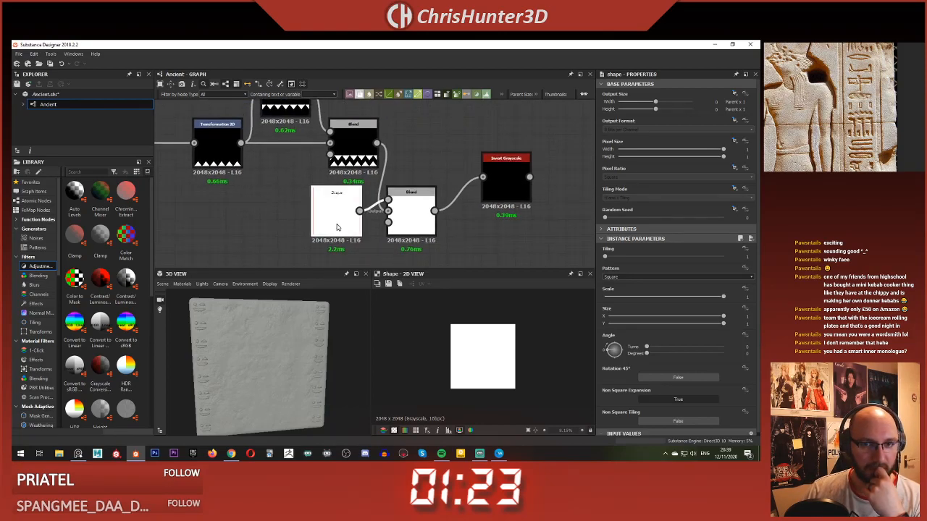
double_click(355, 153)
scroll(387, 187, "down", 3)
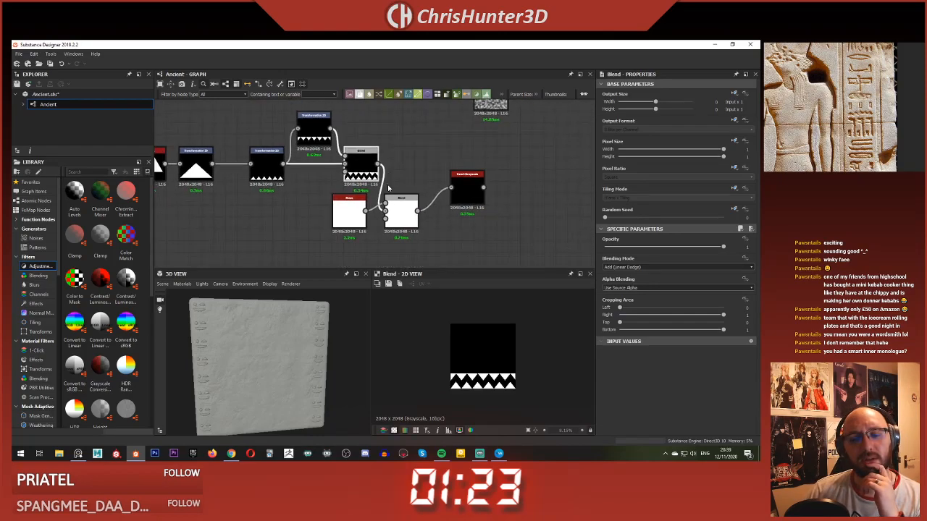
middle_click_drag(387, 187, 435, 183)
scroll(434, 184, "up", 2)
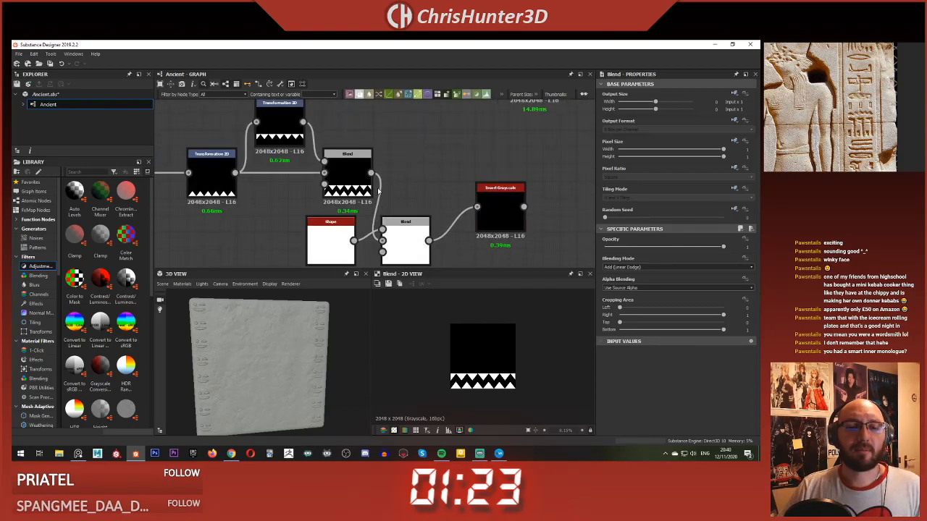
Step: Move both triangle rows up to the image's middle in their Transformation 2D nodes, with the mirrored row's Offset Y about 0.01
left_click(368, 165)
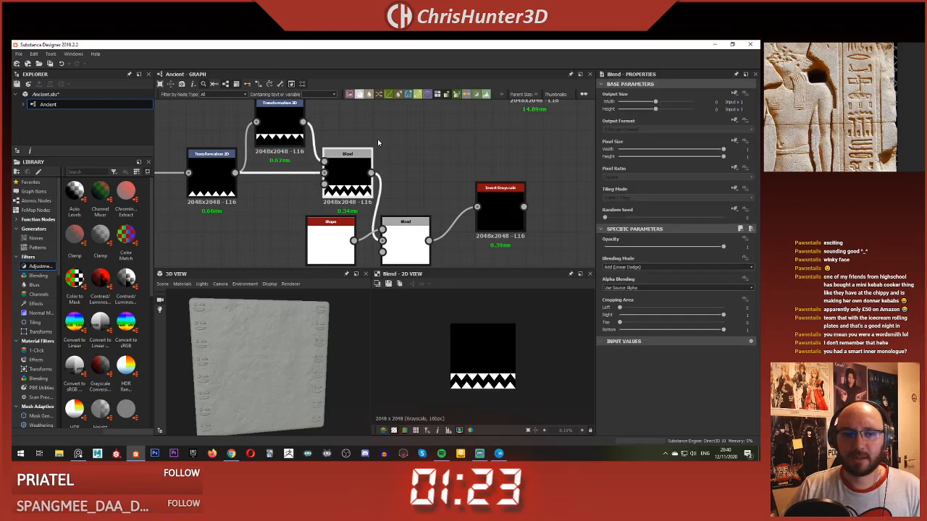
middle_click_drag(349, 165, 434, 165)
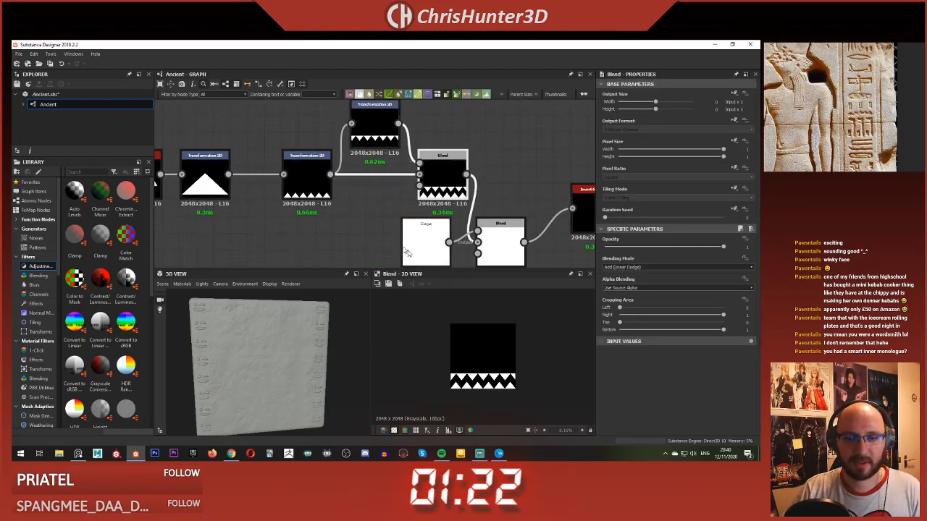
middle_click_drag(373, 187, 371, 205)
left_click(305, 195)
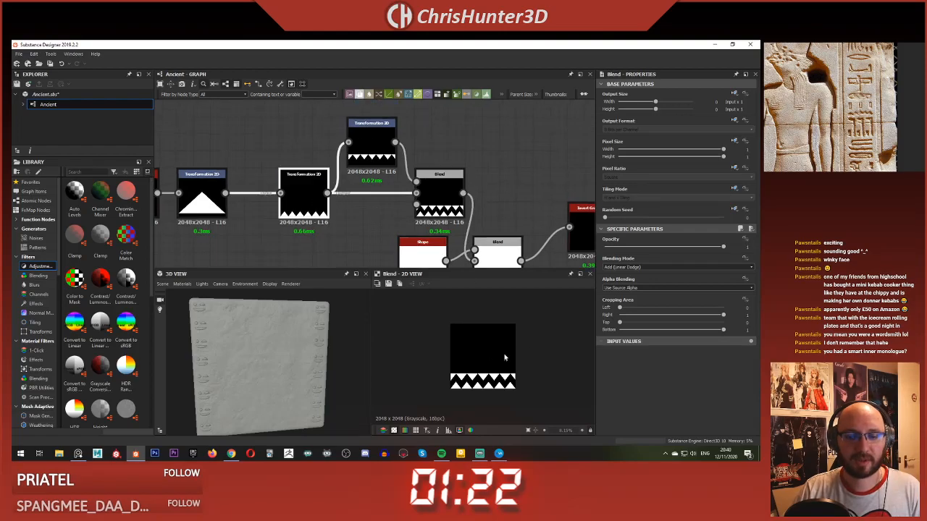
left_click_drag(455, 381, 455, 360)
left_click(372, 145)
left_click_drag(490, 371, 490, 348)
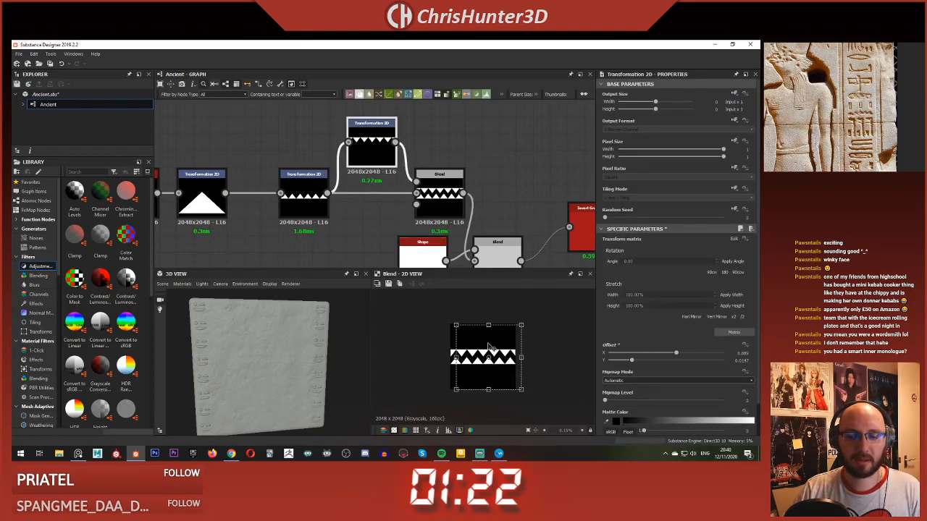
Step: Preview the second Blend and the Shape node, and move the Shape farther from the Blend to make room between them
middle_click_drag(488, 209, 427, 158)
left_click(354, 201)
left_click(428, 210)
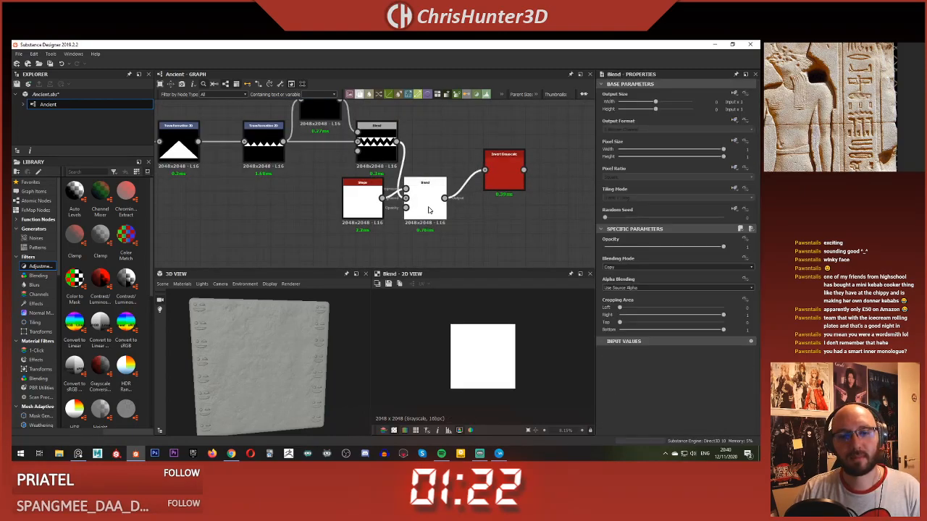
left_click(378, 206)
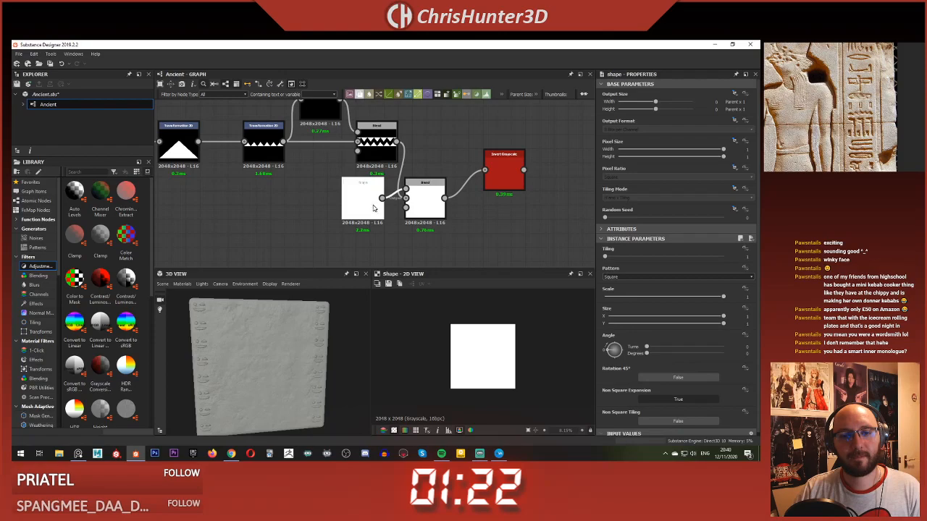
left_click_drag(379, 208, 350, 206)
left_click(427, 204)
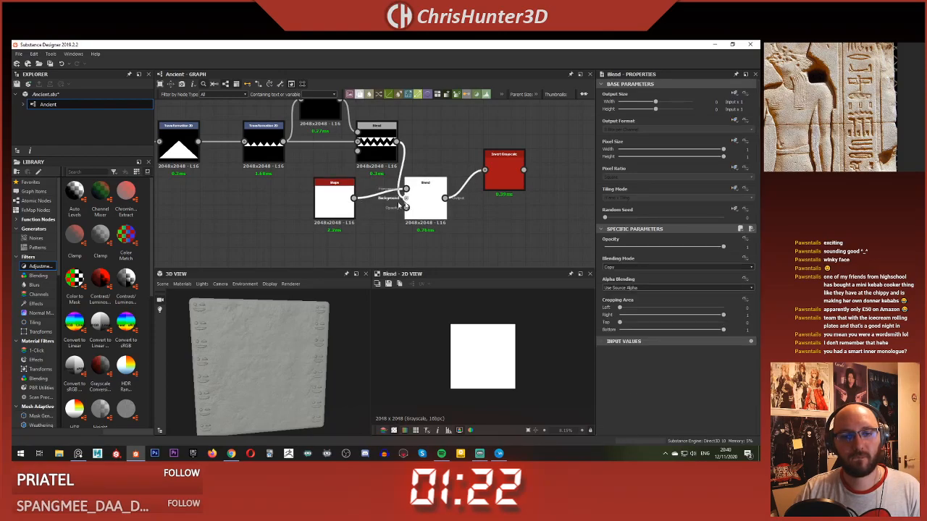
left_click(339, 196)
left_click(426, 205)
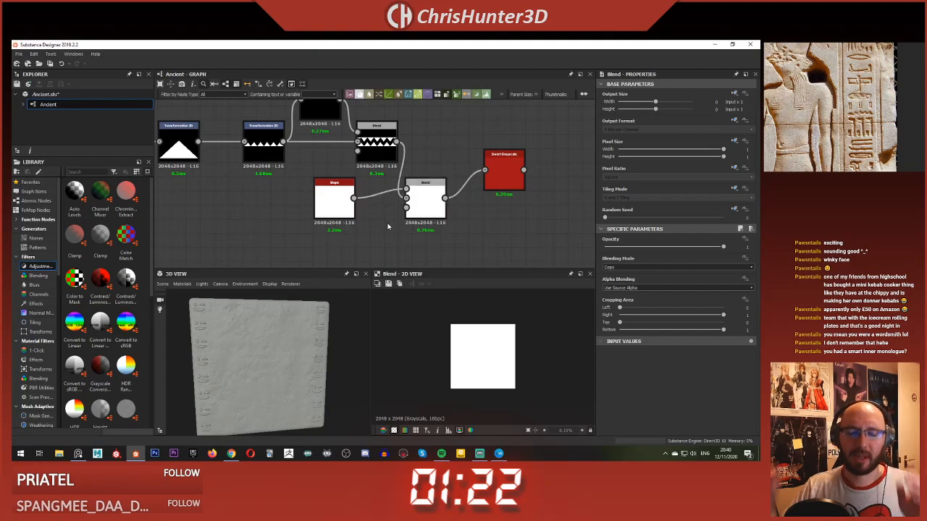
Step: Add a Transformation 2D node between the Shape and the second Blend and feed the Shape's output into it
scroll(385, 225, "up", 2)
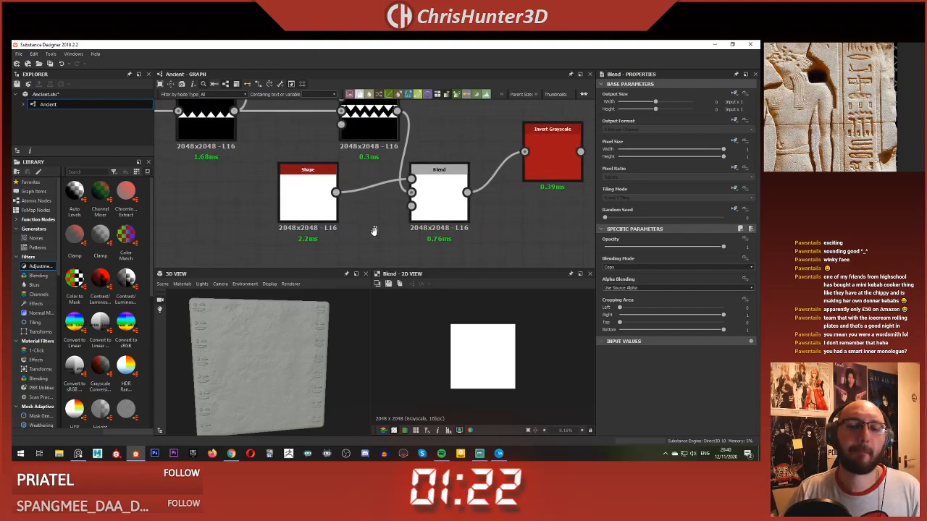
scroll(375, 228, "down", 1)
left_click_drag(326, 217, 275, 217)
key("space")
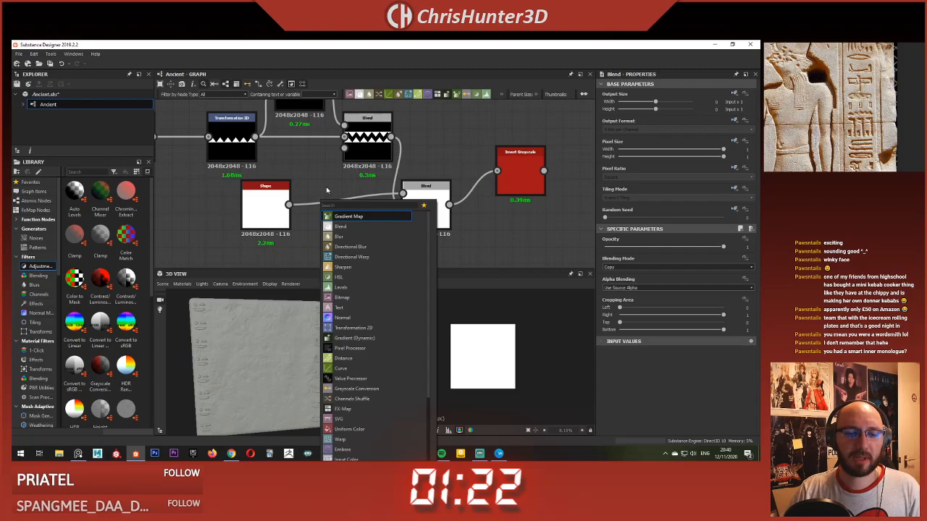
left_click(326, 188)
key("space")
type("tra")
left_click(365, 204)
left_click_drag(288, 206, 341, 239)
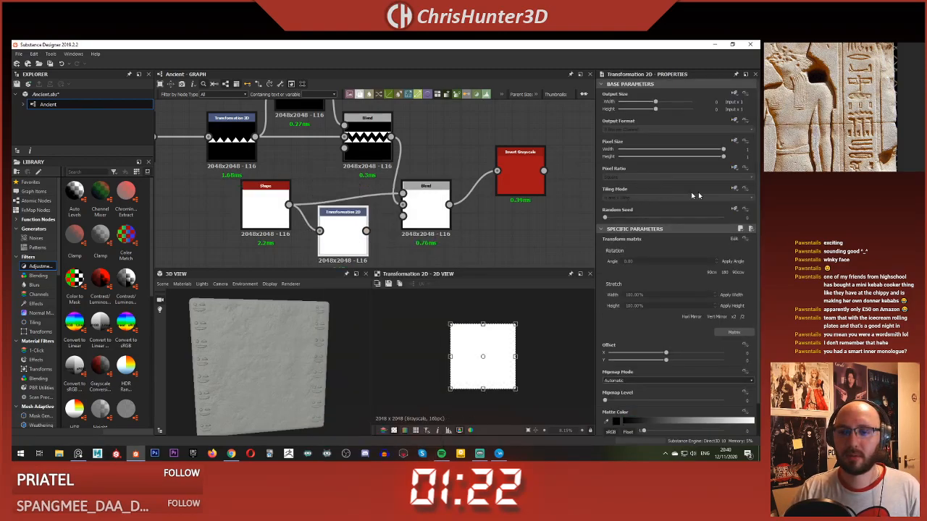
Step: Override the new Transformation 2D node's inherited Tiling Mode and set it to Vertical Tiling
left_click(735, 189)
left_click(721, 219)
left_click(671, 199)
left_click(671, 213)
Step: Reduce the square Shape's Size Y to about 0.75 so it forms a shorter white block
left_click(265, 208)
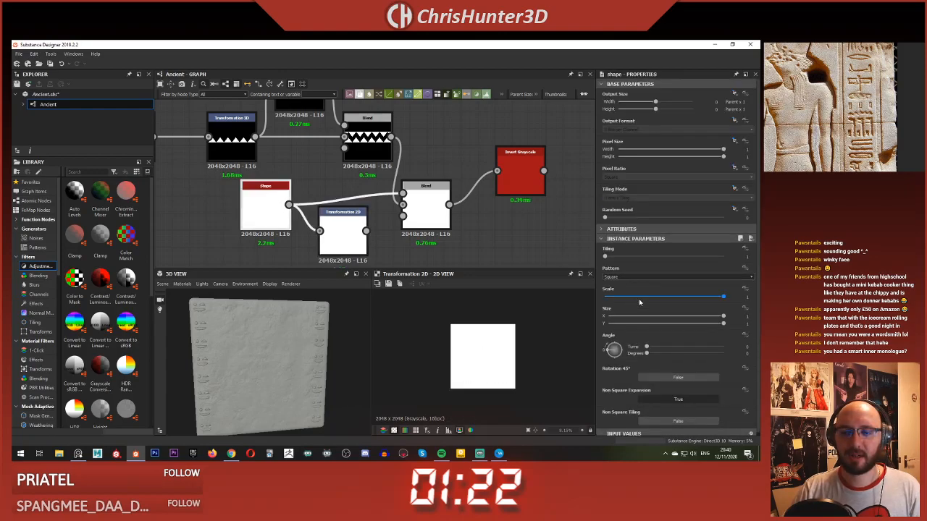
mouse_move(702, 323)
left_mouse_down()
mouse_move(688, 323)
mouse_move(713, 323)
mouse_move(705, 328)
left_mouse_up()
left_click(429, 207)
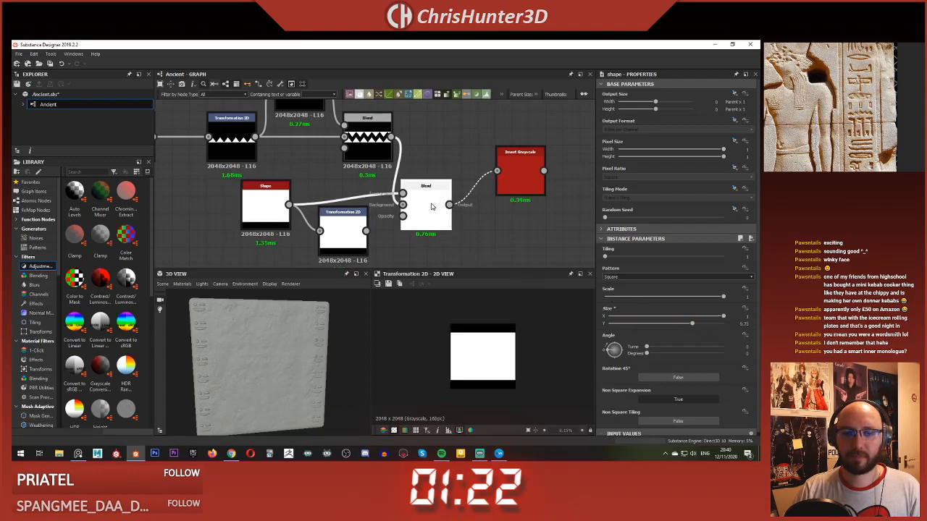
Step: Connect the Transformation 2D output to the second Blend's Foreground and set the Blending Mode to Add (Linear Dodge), previewing the Blend
double_click(342, 232)
double_click(425, 208)
left_click_drag(366, 231, 403, 194)
left_click(346, 226)
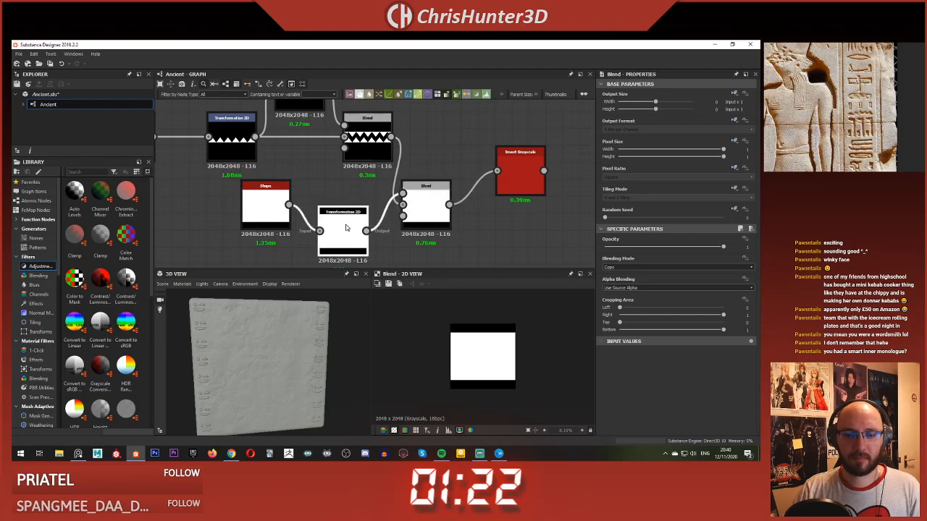
left_click(432, 192)
left_click(644, 266)
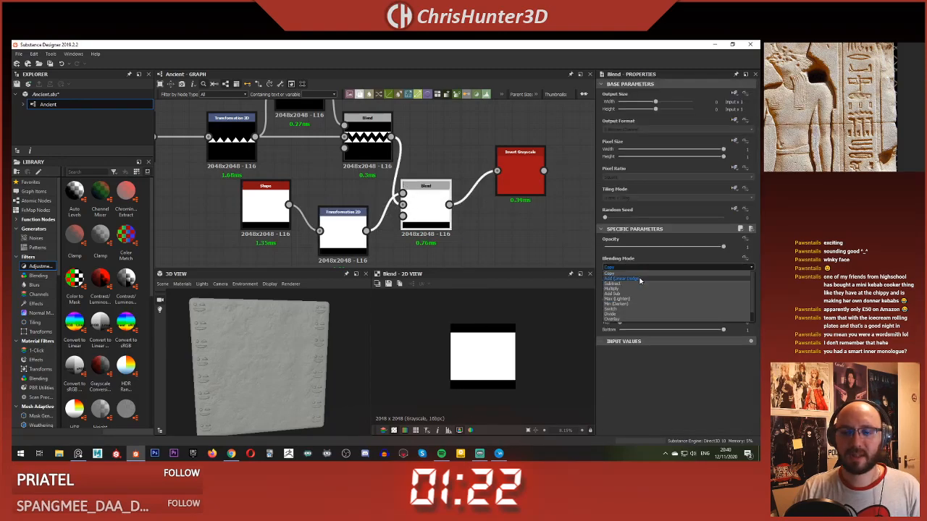
left_click(641, 281)
Step: Shift the white block up by about half the image in its Transformation 2D node, with Offset Y about 0.49, to frame the zigzag
left_click(341, 233)
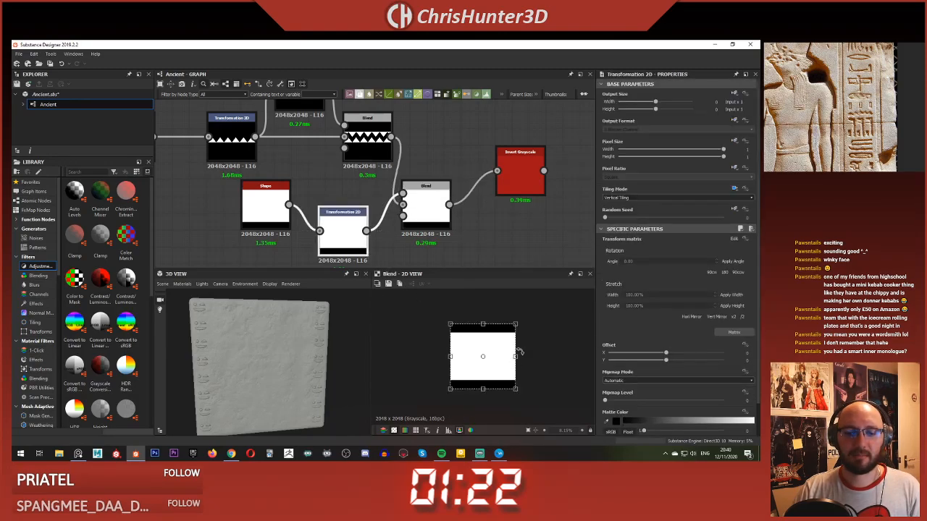
left_click_drag(503, 355, 498, 324)
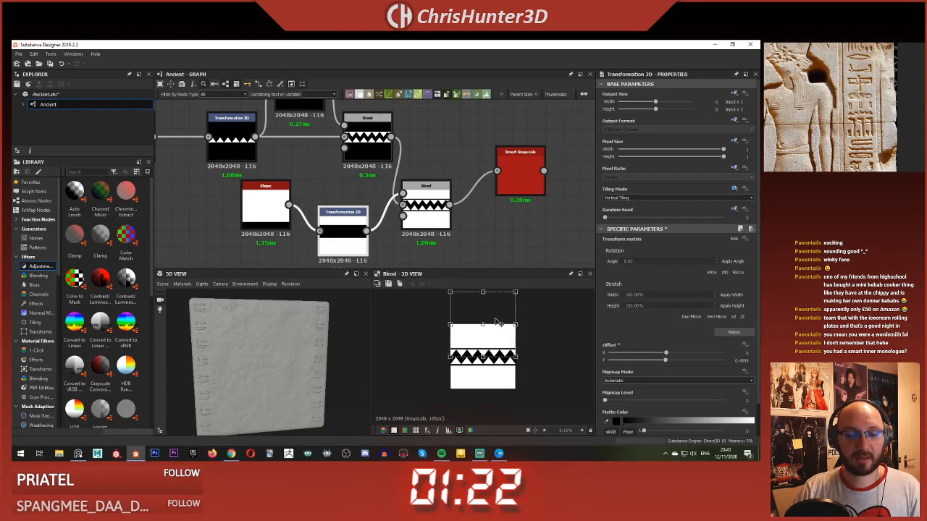
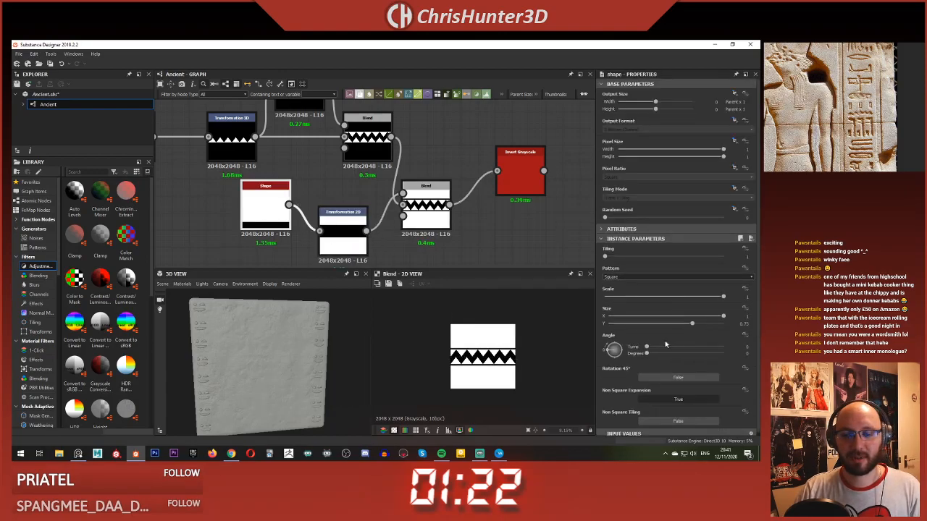
Step: Set the square Shape's Size Y to about 0.77 and preview the zigzag's Invert Grayscale output
left_click_drag(695, 325, 696, 325)
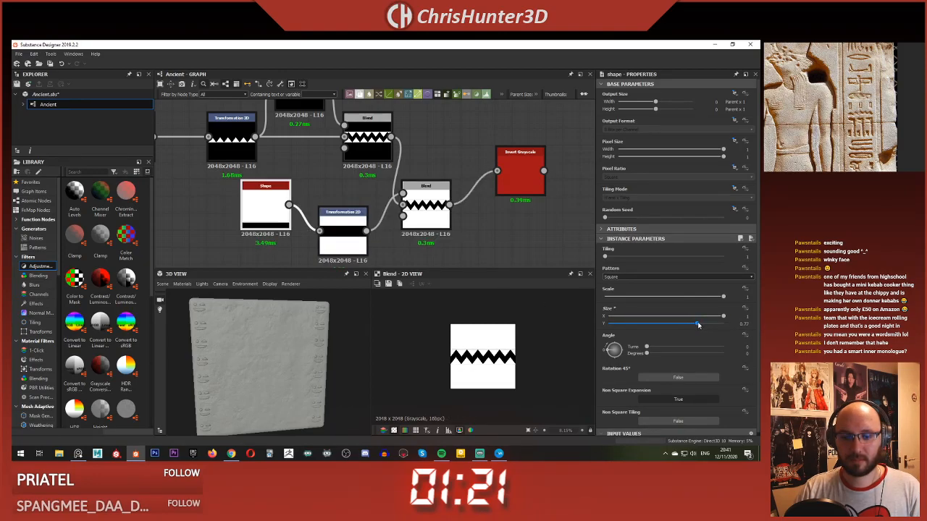
scroll(492, 377, "up", 3)
scroll(493, 377, "down", 3)
middle_click_drag(460, 206, 404, 214)
scroll(404, 214, "down", 3)
left_click(431, 197)
scroll(442, 216, "up", 3)
scroll(420, 242, "down", 3)
scroll(420, 242, "up", 1)
scroll(501, 351, "up", 3)
scroll(502, 351, "down", 3)
scroll(502, 350, "up", 2)
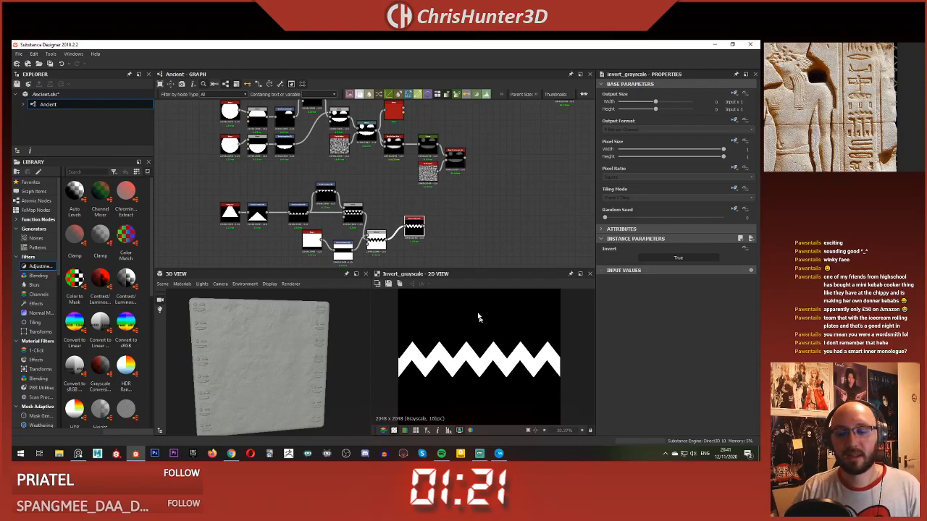
scroll(427, 354, "down", 1)
scroll(440, 221, "up", 1)
scroll(395, 191, "up", 2)
scroll(452, 199, "down", 2)
Step: Examine the face glyph's node chain and preview its Bevel output as a reference for the zigzag
middle_click_drag(447, 198, 336, 213)
scroll(335, 212, "down", 3)
middle_click_drag(398, 164, 432, 230)
scroll(460, 143, "up", 1)
scroll(450, 164, "down", 3)
scroll(425, 186, "up", 4)
scroll(424, 186, "down", 4)
middle_click_drag(370, 251, 335, 193)
scroll(365, 213, "up", 1)
scroll(358, 217, "up", 1)
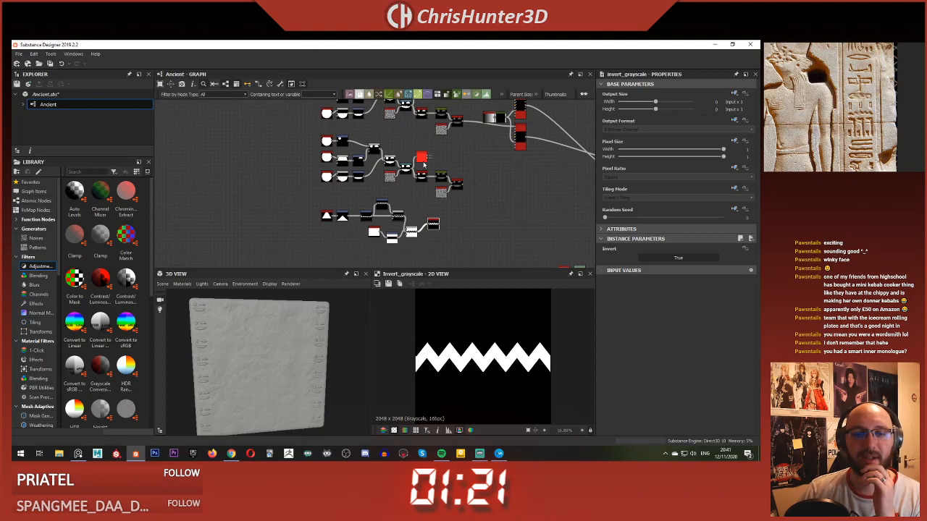
double_click(423, 163)
scroll(427, 182, "up", 2)
middle_click_drag(427, 182, 425, 187)
scroll(425, 186, "down", 3)
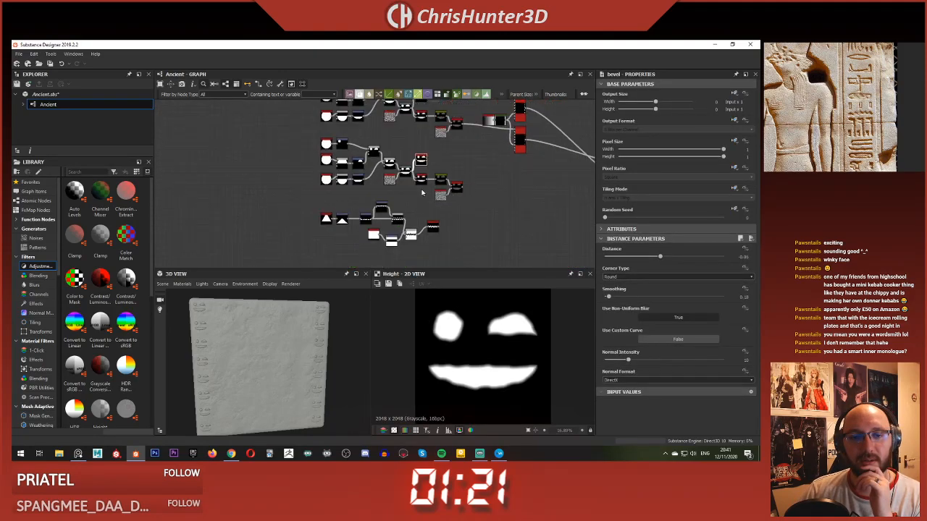
middle_click_drag(370, 186, 338, 216)
scroll(337, 214, "up", 3)
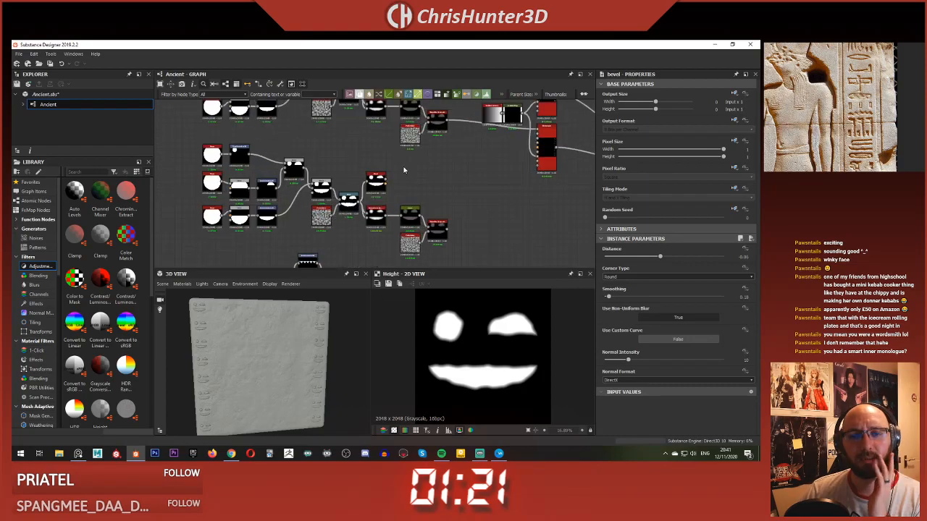
left_click(402, 182)
scroll(401, 182, "down", 1)
middle_click_drag(400, 181, 383, 126)
scroll(385, 139, "up", 1)
mouse_move(390, 211)
middle_mouse_down()
mouse_move(373, 176)
mouse_move(371, 210)
middle_mouse_up()
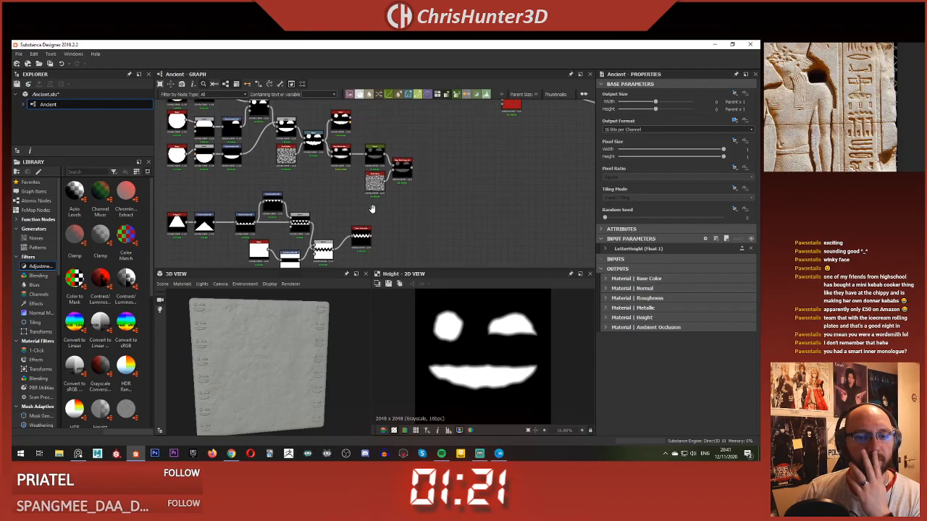
mouse_move(329, 185)
middle_mouse_down()
mouse_move(342, 204)
mouse_move(338, 182)
middle_mouse_up()
left_click_drag(373, 237, 360, 250)
scroll(309, 167, "up", 3)
scroll(316, 171, "down", 2)
middle_click_drag(331, 173, 333, 184)
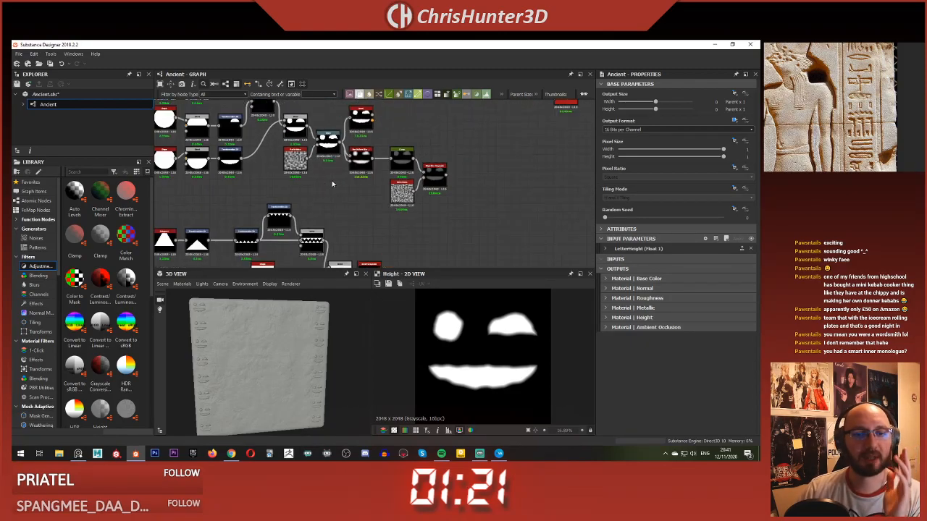
Step: Duplicate the face glyph's Perlin Noise and Warp nodes and place the copies after the zigzag's Invert Grayscale
left_click_drag(292, 155, 291, 153)
middle_click_drag(316, 167, 274, 120)
scroll(282, 138, "down", 1)
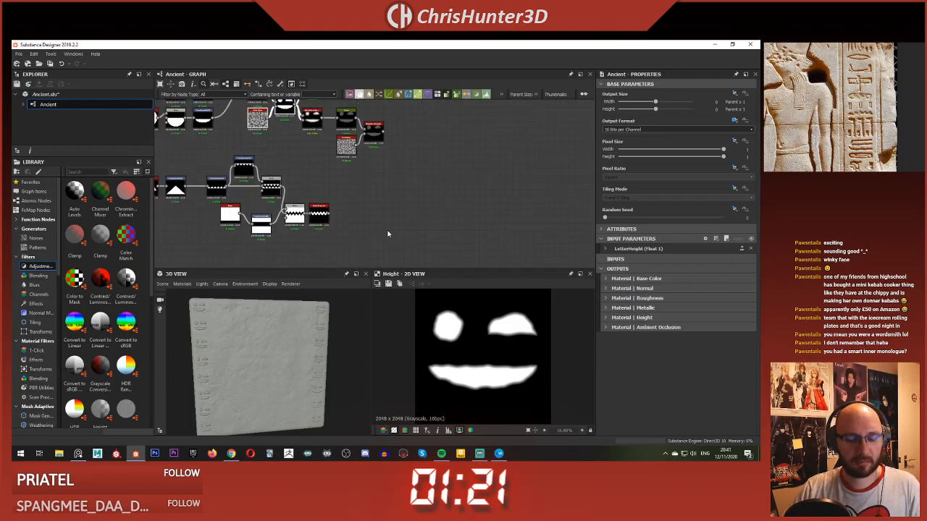
key("ctrl+v")
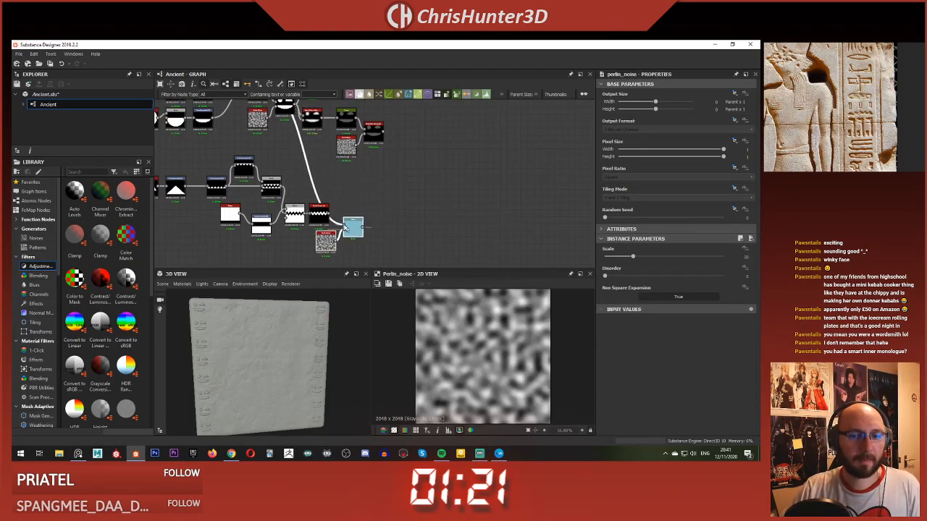
scroll(342, 208, "up", 3)
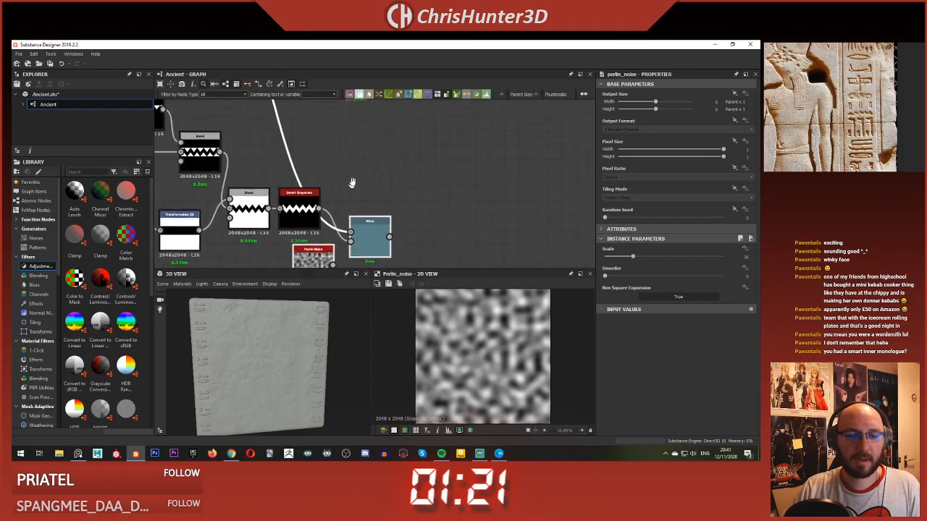
Step: Feed the inverted zigzag into the copied Warp, preview it and set the Warp's Intensity to about 0.17
left_click_drag(357, 223, 356, 223)
left_click_drag(371, 225, 371, 211)
left_click(373, 222)
double_click(374, 222)
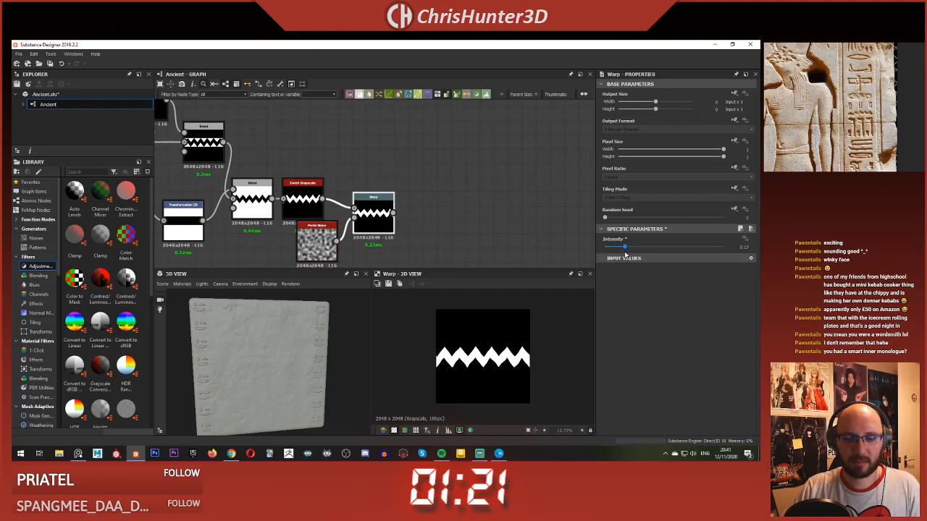
Step: Add a copy of the face glyph's Bevel node after the zigzag's Warp, connect them and preview the Bevel
scroll(478, 219, "down", 4)
middle_click_drag(425, 176, 375, 151)
key("ctrl+v")
left_click_drag(376, 188, 391, 187)
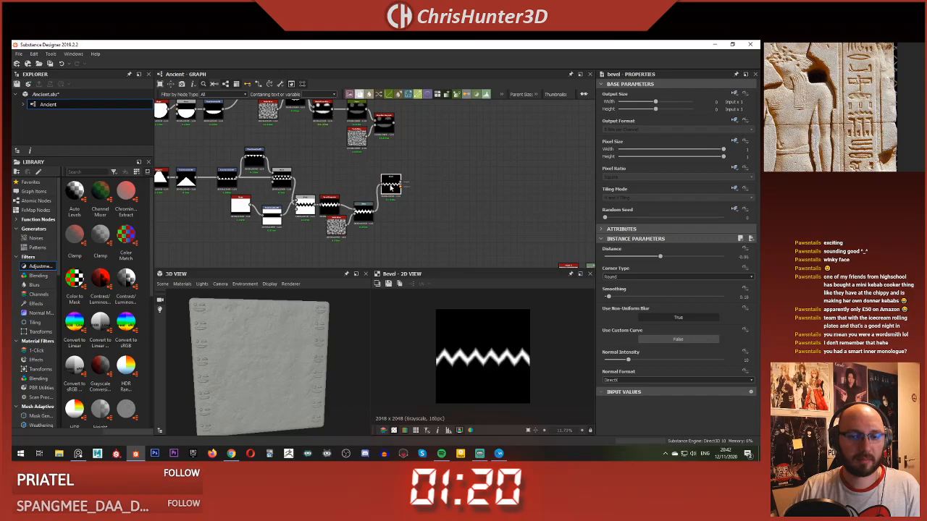
scroll(458, 337, "up", 1)
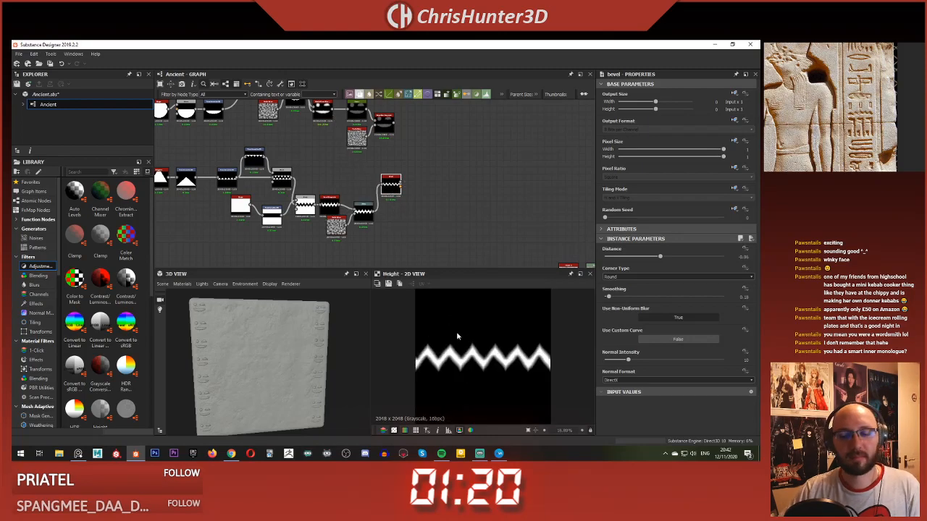
mouse_move(379, 189)
middle_mouse_down()
mouse_move(442, 197)
mouse_move(377, 197)
middle_mouse_up()
scroll(443, 197, "up", 3)
scroll(414, 197, "down", 1)
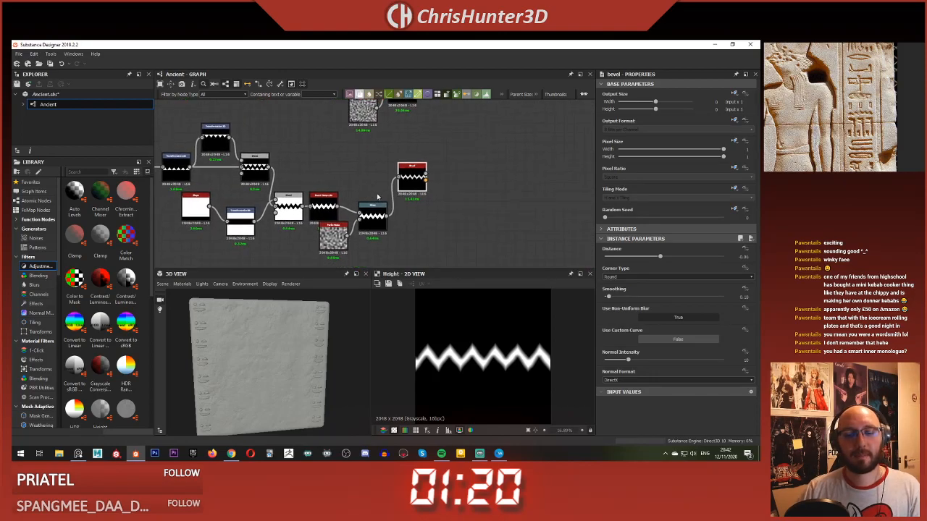
Step: Move the zigzag's source nodes up to the second Blend away from Invert Grayscale to open a gap
scroll(323, 192, "down", 2)
scroll(278, 191, "up", 3)
middle_click_drag(229, 186, 417, 179)
scroll(417, 179, "down", 2)
left_click_drag(292, 119, 490, 233)
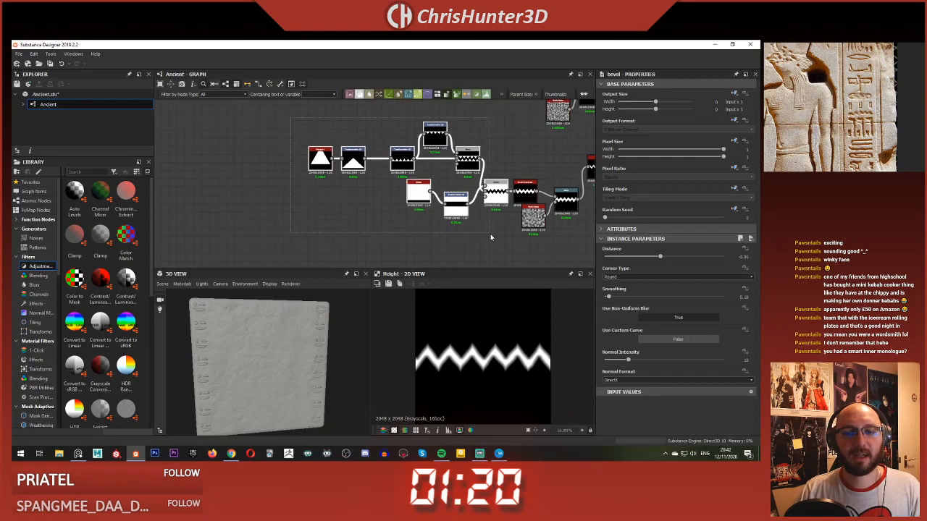
left_click_drag(492, 195, 405, 192)
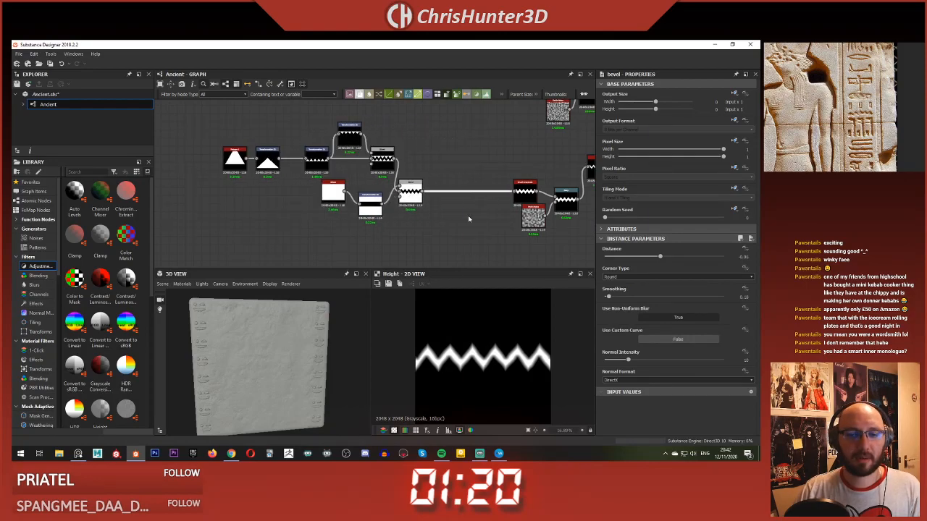
Step: Try a Transformation 2D between the second Blend and Invert Grayscale, with No Tiling and a slightly narrower width
key("space")
type("trans")
left_click(505, 219)
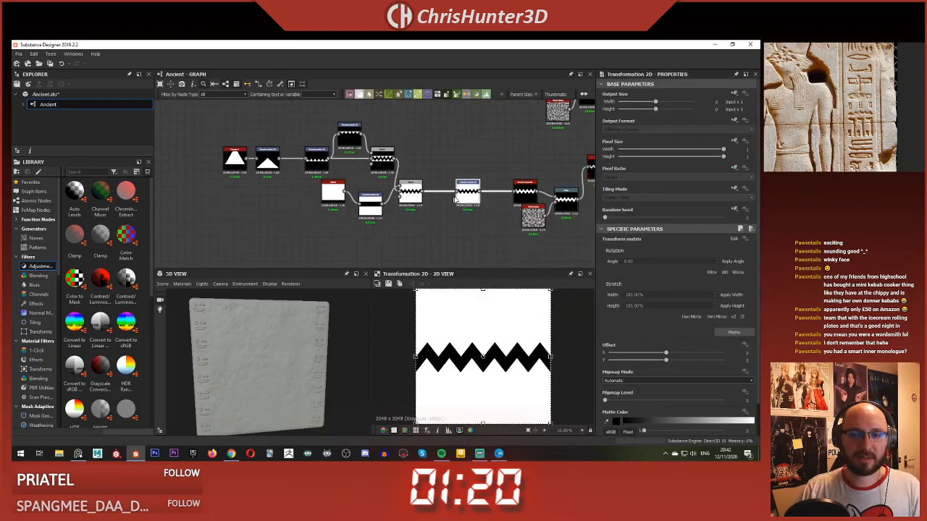
left_click(733, 190)
left_click(722, 217)
left_click(691, 198)
left_click(684, 204)
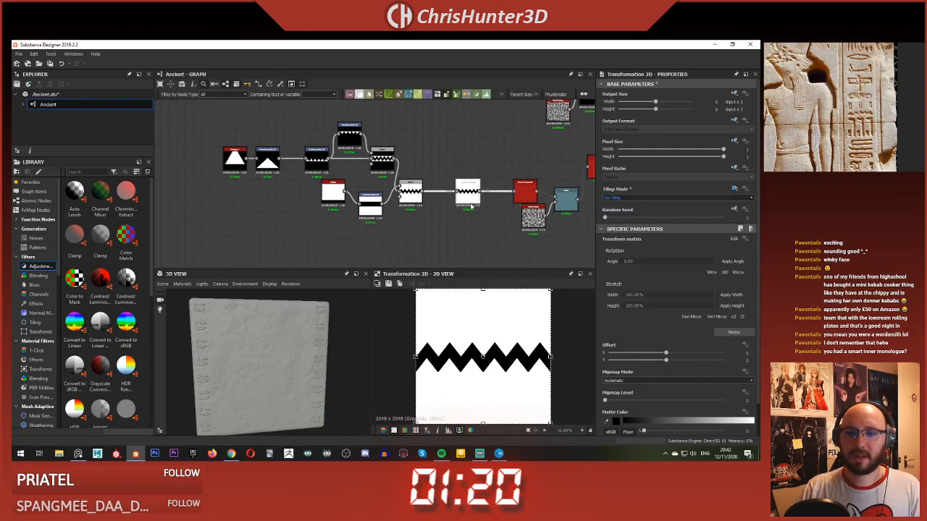
left_click_drag(550, 357, 548, 356)
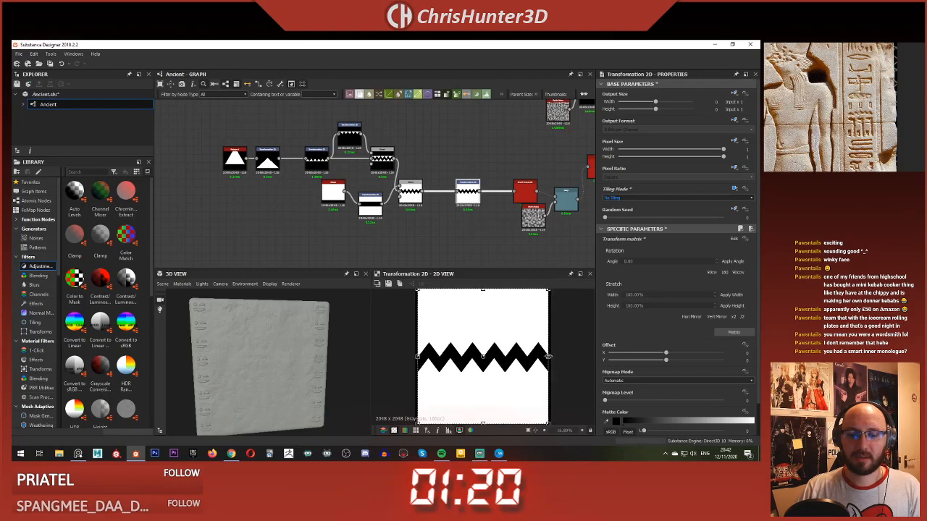
Step: Undo the narrowing and delete the Transformation 2D node between the second Blend and Invert Grayscale
key("ctrl+z")
key("ctrl+z")
left_click(460, 218)
left_click(470, 192)
key("BackSpace")
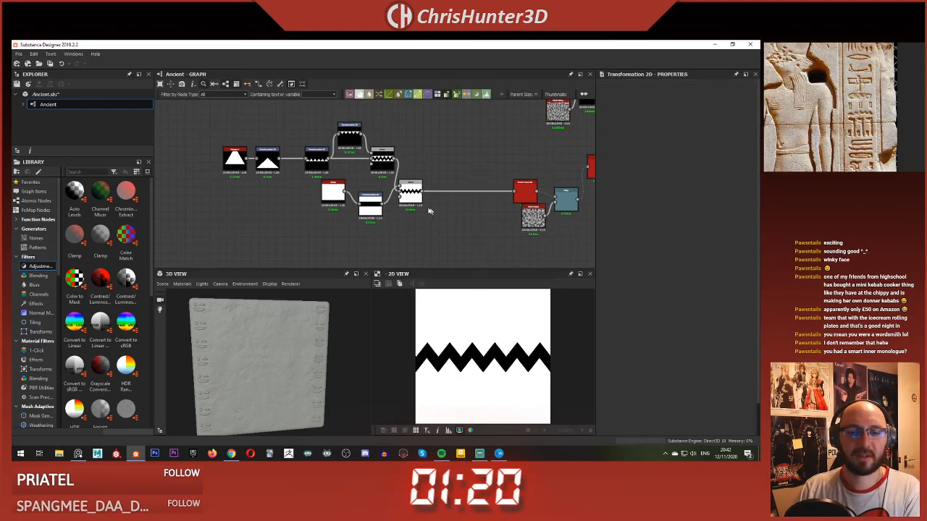
Step: Move the second Blend closer to Invert Grayscale and insert a Transformation 2D between the two Blend nodes
left_click_drag(411, 197, 484, 205)
left_click(435, 154)
left_click(429, 176)
key("space")
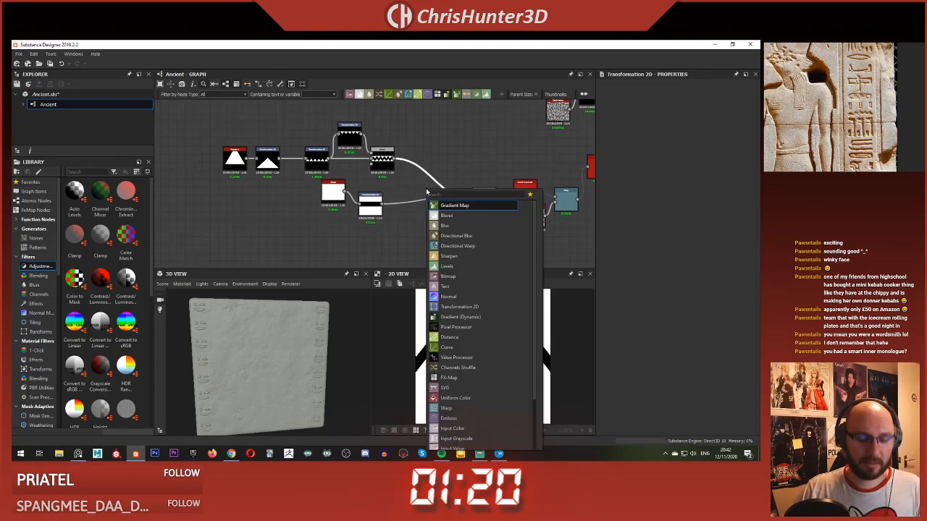
type("trans")
left_click(457, 206)
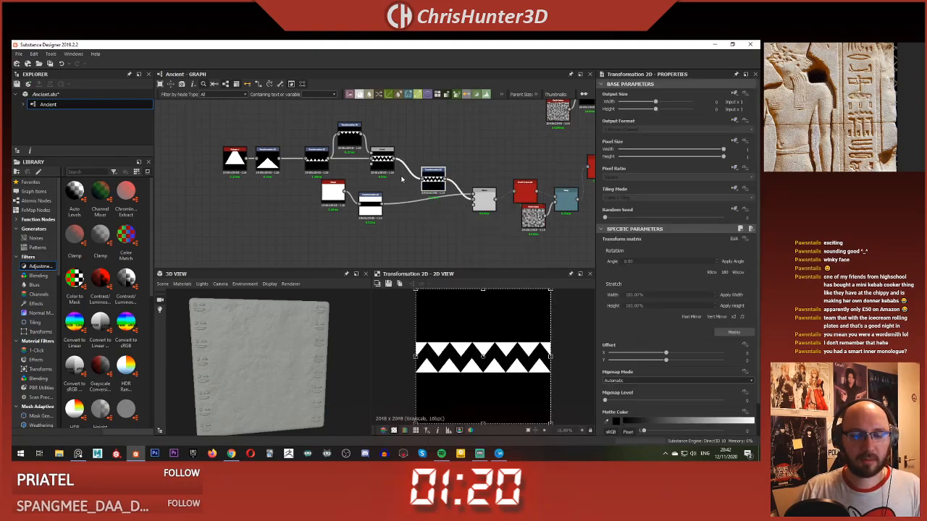
Step: Set the new Transformation 2D to No Tiling, narrow its image slightly and preview the second Blend
scroll(403, 178, "up", 2)
scroll(403, 178, "up", 1)
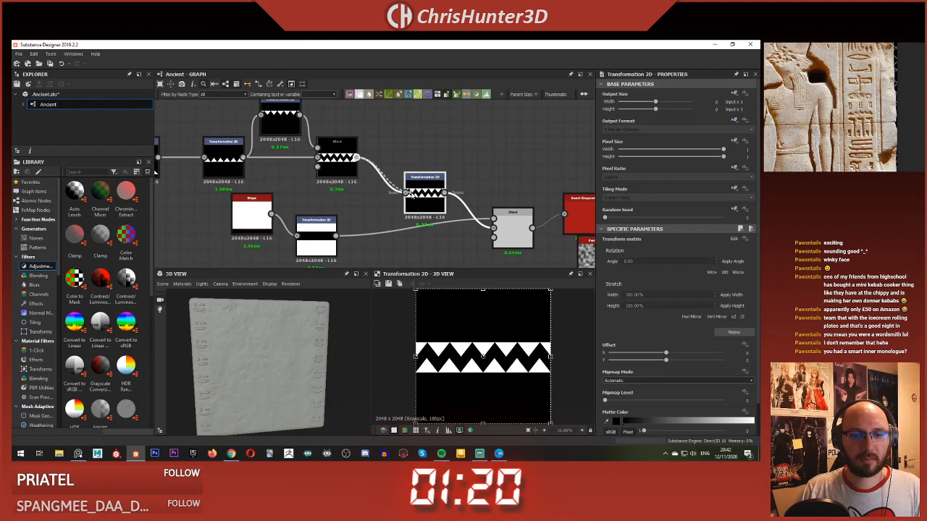
left_click(410, 157)
left_click(427, 193)
left_click(704, 198)
left_click(690, 197)
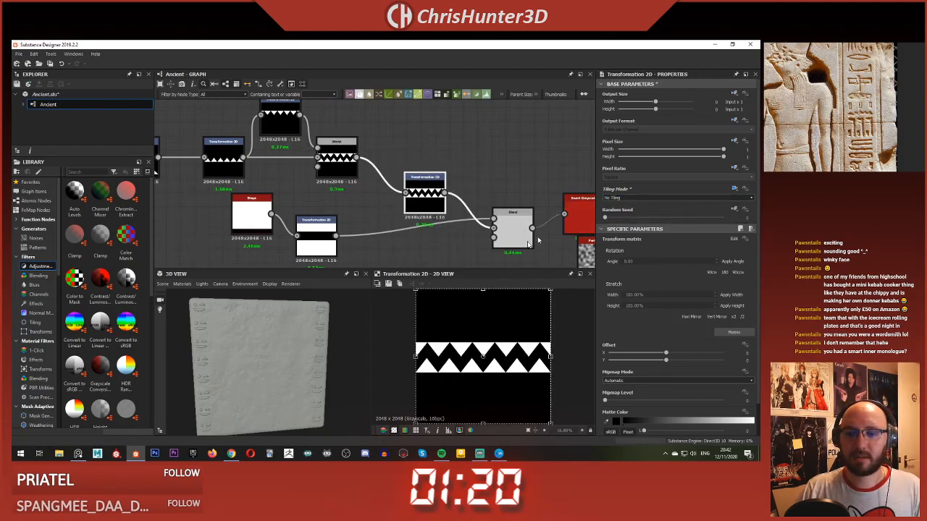
left_click_drag(550, 357, 548, 357)
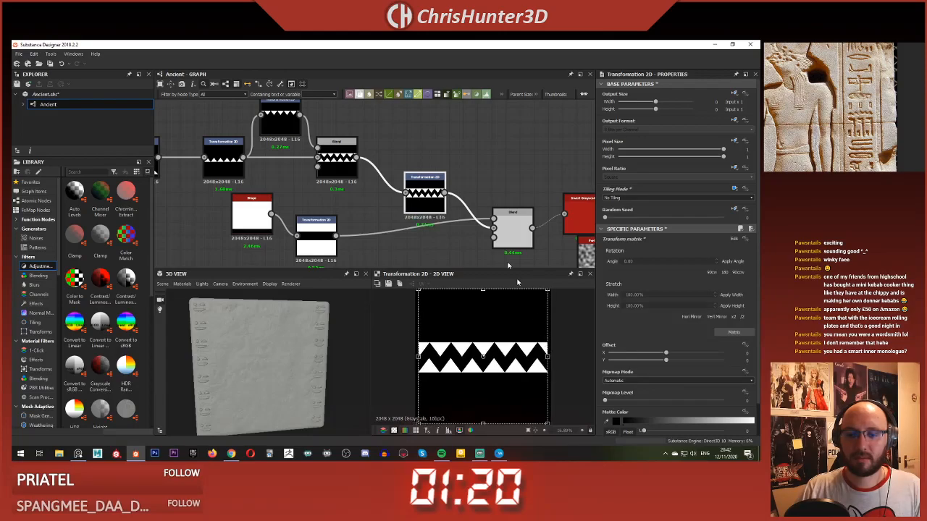
middle_click_drag(525, 229, 428, 207)
left_click(449, 211)
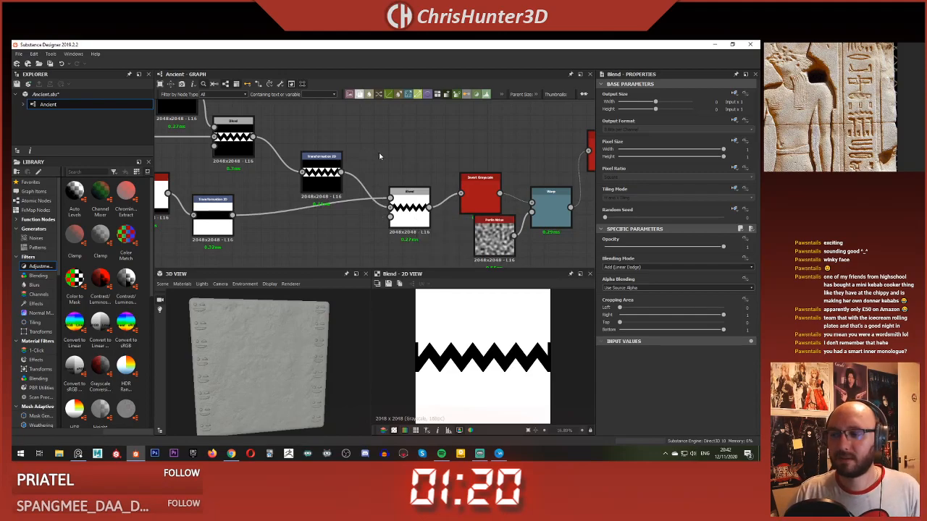
Step: Preview the Warp output and delete the Transformation 2D between the two Blend nodes
middle_click_drag(401, 173, 331, 167)
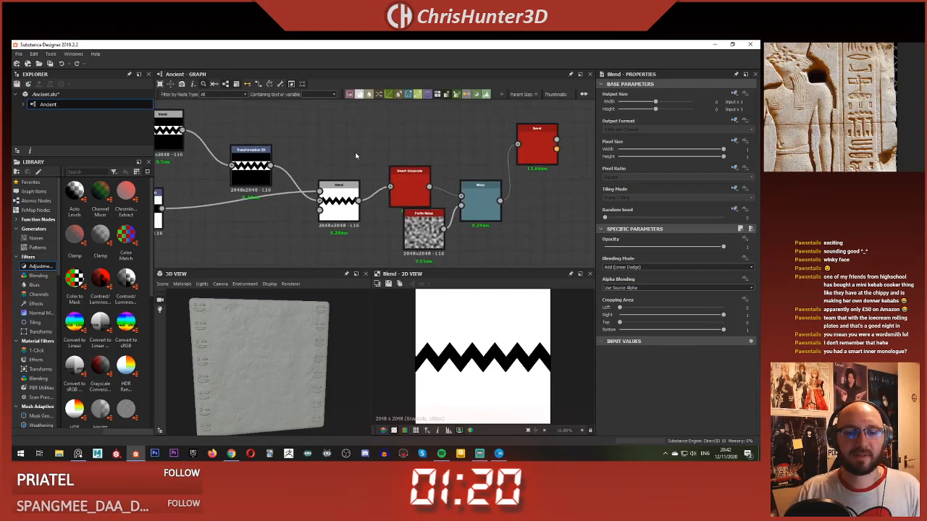
double_click(477, 200)
scroll(319, 164, "down", 1)
scroll(317, 160, "down", 2)
middle_click_drag(326, 129, 385, 157)
left_click(347, 190)
key("Delete")
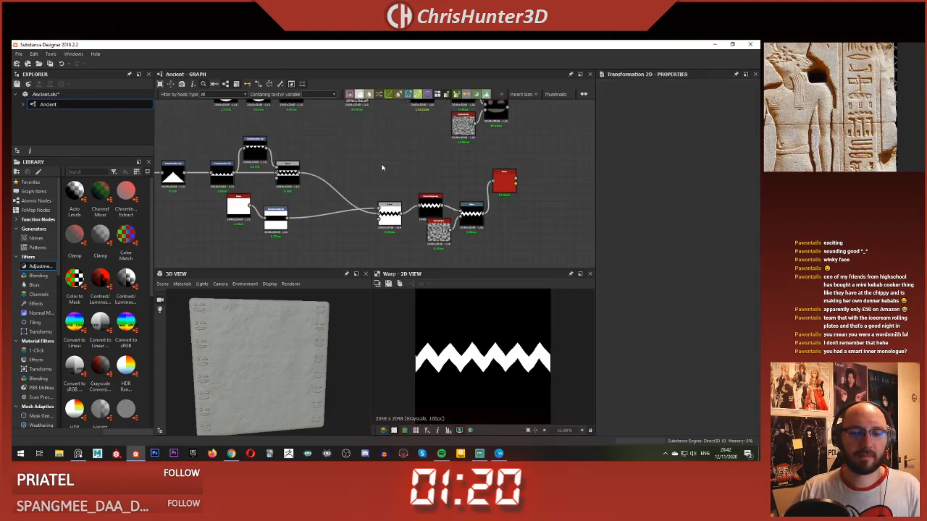
Step: Move the second Blend, Invert Grayscale, Perlin Noise and Warp nodes closer together, align the Bevel beside the Warp and preview it
scroll(442, 227, "up", 1)
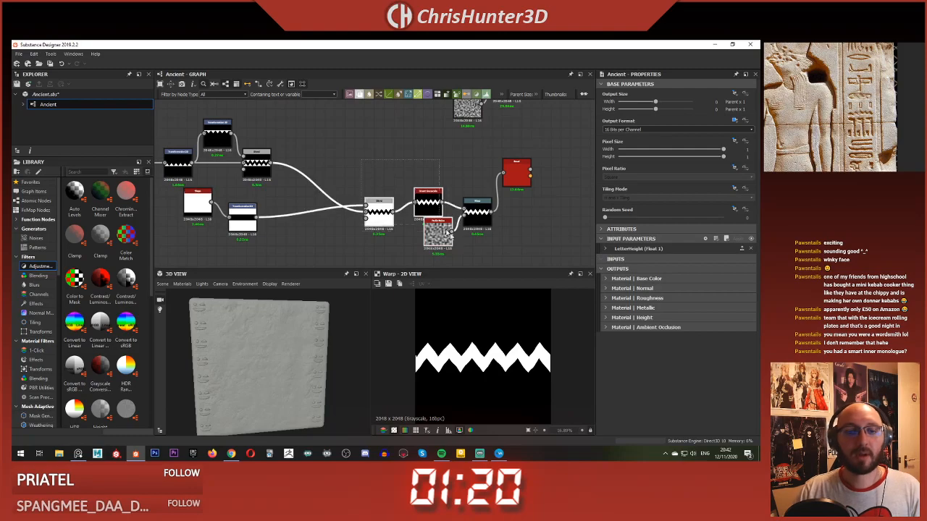
left_click_drag(479, 223, 353, 226)
left_click(380, 212)
left_click_drag(512, 176, 434, 196)
double_click(433, 196)
Step: Copy the face glyph's Non Uniform Blur, Curve, Perlin Noise and Slope Blur nodes and place the copies below the zigzag's Bevel
scroll(403, 223, "down", 2)
middle_click_drag(459, 200, 444, 258)
scroll(486, 328, "down", 2)
scroll(450, 193, "up", 2)
scroll(441, 225, "down", 1)
scroll(426, 206, "down", 3)
scroll(436, 206, "up", 1)
middle_click_drag(484, 159, 434, 180)
middle_click_drag(342, 262, 406, 200)
scroll(404, 221, "up", 3)
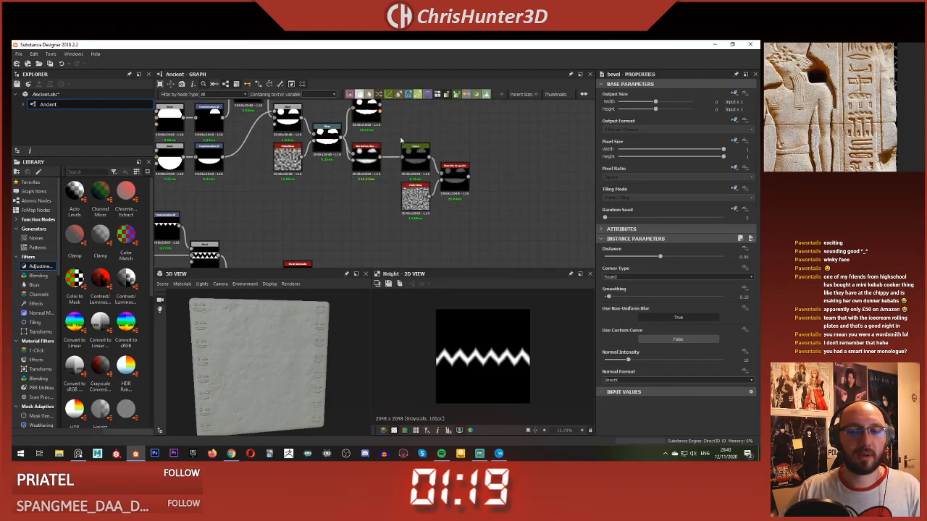
left_click(370, 164)
scroll(478, 229, "down", 1)
middle_click_drag(478, 229, 461, 180)
left_click_drag(467, 182, 363, 117)
scroll(394, 168, "down", 1)
middle_click_drag(395, 168, 385, 139)
key("ctrl+c")
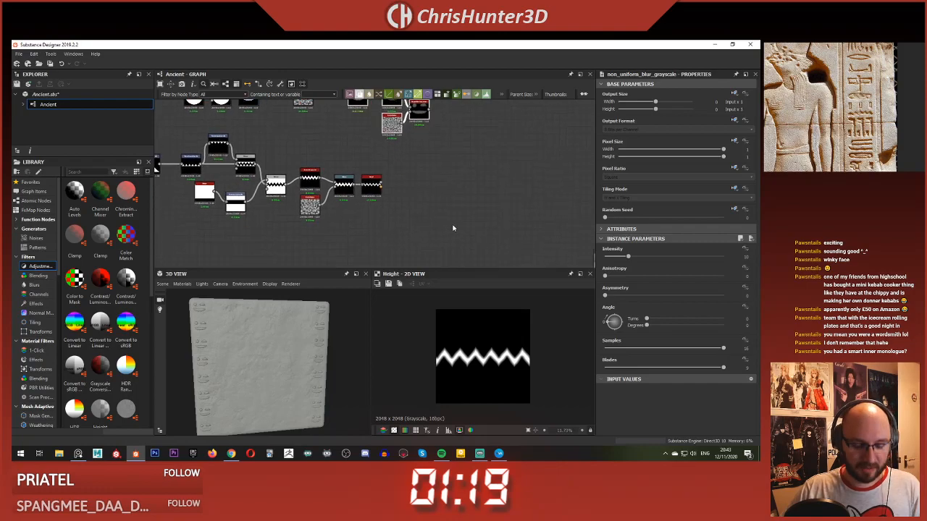
key("ctrl+v")
left_click_drag(376, 167, 413, 228)
Step: Connect the zigzag's Warp output to both inputs of the copied Non Uniform Blur Grayscale and preview the blur
scroll(394, 194, "down", 2)
middle_click_drag(393, 194, 404, 151)
scroll(404, 171, "up", 3)
scroll(358, 154, "down", 4)
middle_click_drag(357, 130, 373, 150)
scroll(370, 225, "up", 3)
scroll(370, 230, "down", 2)
scroll(372, 150, "up", 3)
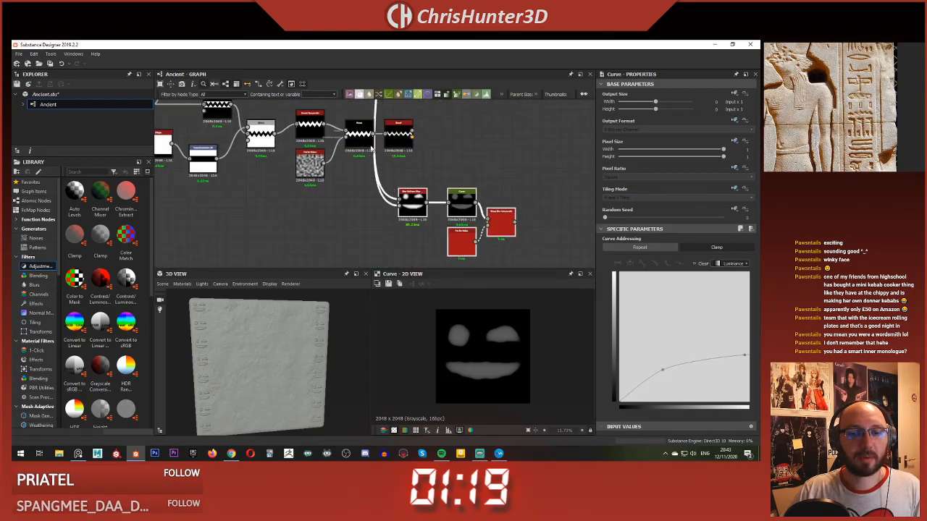
left_click_drag(402, 198, 400, 199)
left_click_drag(374, 134, 401, 207)
double_click(416, 209)
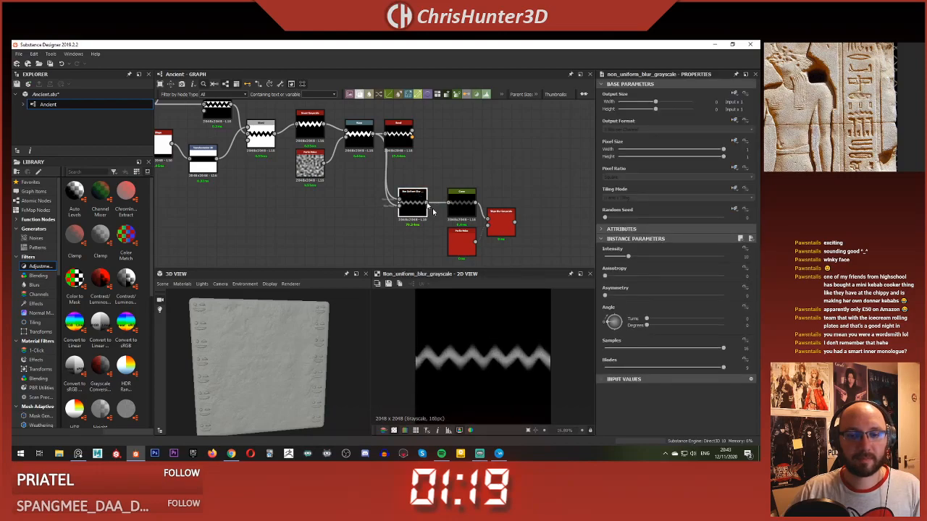
Step: Set the Non Uniform Blur's Intensity to about 5.41 and preview the copied Curve, Perlin Noise and Slope Blur nodes
left_click_drag(619, 256, 618, 257)
double_click(464, 210)
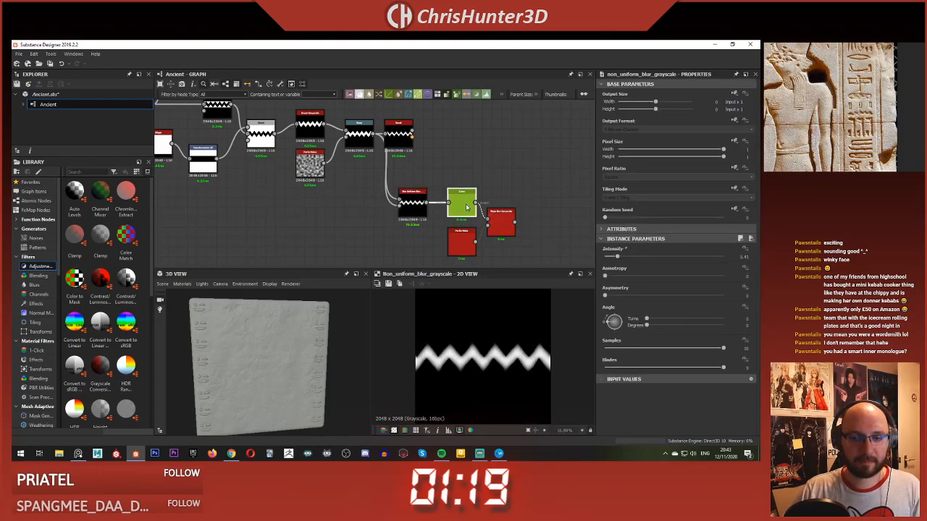
double_click(467, 244)
left_click(503, 233)
double_click(504, 234)
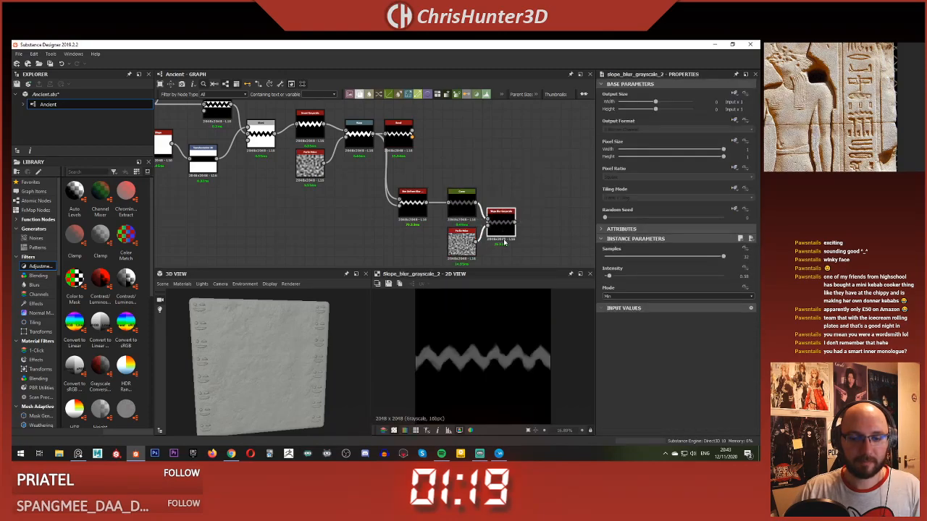
Step: Set the zigzag's Slope Blur Grayscale intensity to about 0.31
scroll(463, 234, "down", 4)
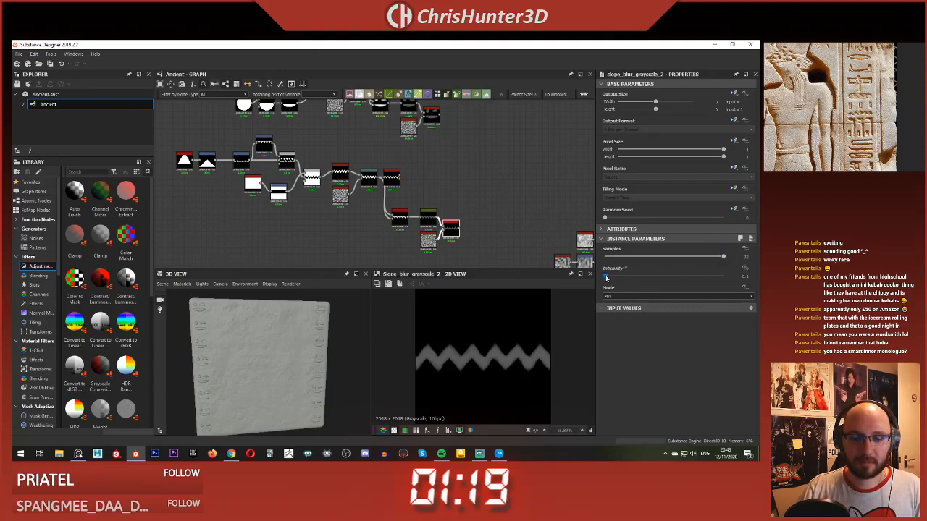
scroll(443, 194, "down", 5)
middle_click_drag(449, 172, 422, 203)
Step: Delete the leftover duplicate face nodes lying unconnected between the face and zigzag chains
scroll(422, 206, "up", 4)
middle_click_drag(433, 103, 435, 175)
middle_click_drag(408, 263, 439, 219)
left_click_drag(257, 139, 371, 198)
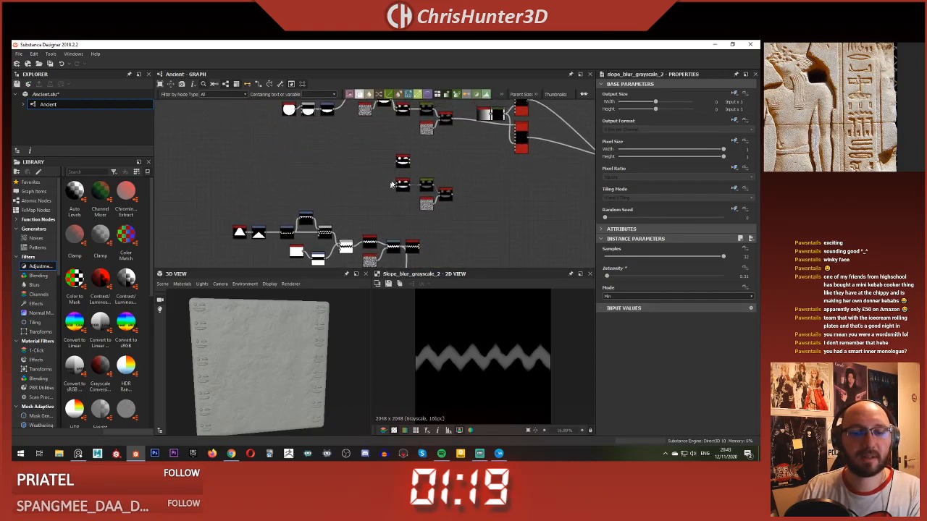
scroll(442, 209, "down", 3)
scroll(442, 210, "up", 2)
Step: Select the whole zigzag node chain and move it up closer to the face glyph's nodes
left_click_drag(273, 169, 449, 259)
left_click_drag(442, 171, 441, 170)
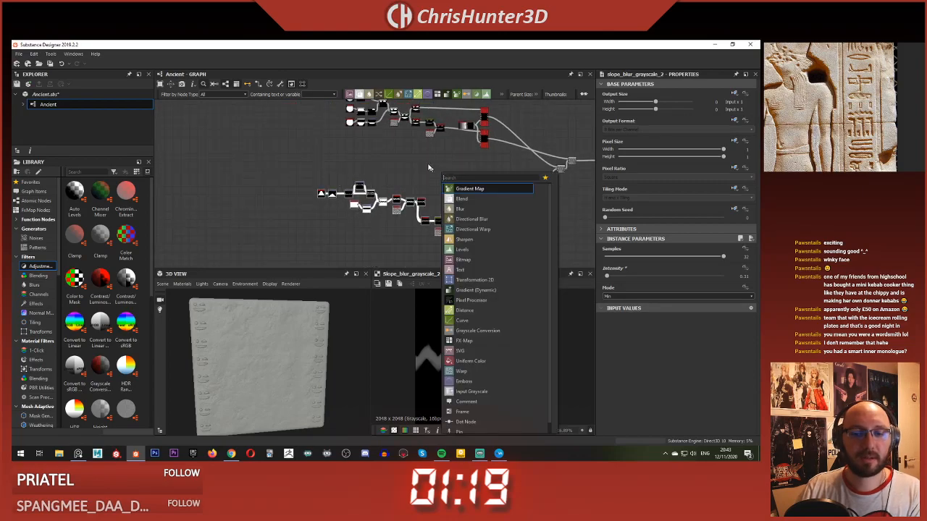
left_click(431, 169)
left_click_drag(283, 165, 446, 193)
scroll(341, 194, "up", 3)
left_click_drag(360, 187, 367, 187)
Step: Close the gaps between the shape, Transformation 2D and Blend nodes at the start of the zigzag chain
left_click_drag(246, 195, 293, 219)
left_click_drag(287, 212, 303, 211)
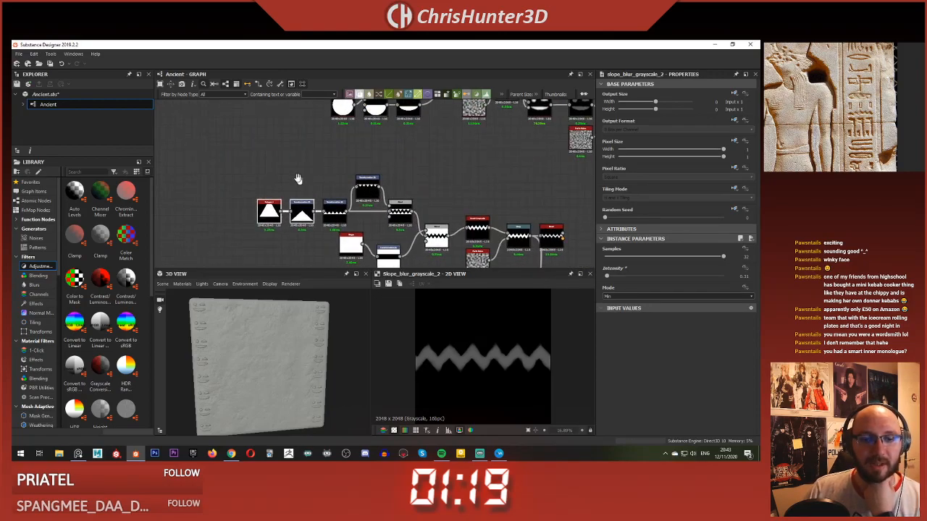
middle_click_drag(308, 195, 256, 147)
left_click_drag(304, 199, 328, 215)
left_click_drag(395, 193, 391, 184)
left_click_drag(298, 189, 350, 200)
middle_click_drag(352, 204, 304, 217)
Step: Align the zigzag's Non Uniform Blur, Curve, Perlin Noise and Slope Blur nodes directly below its Bevel
left_click(366, 162)
left_click_drag(368, 174, 436, 205)
left_click(454, 172)
middle_click_drag(487, 231, 419, 176)
left_click_drag(395, 178, 439, 193)
Step: Set the Pattern Input Number to 2 on both Tile Sampler nodes
left_click(423, 163)
left_click(453, 158)
scroll(417, 162, "down", 3)
middle_click_drag(410, 164, 346, 262)
scroll(466, 157, "up", 4)
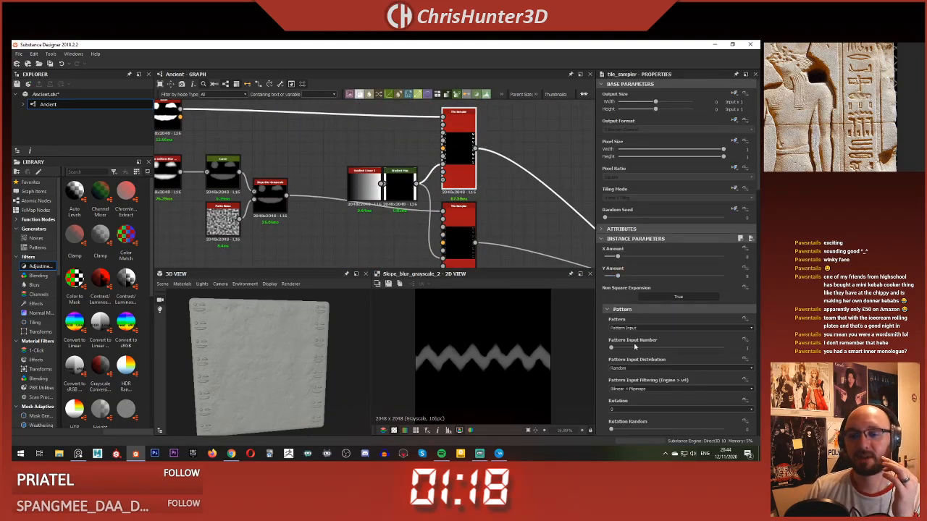
left_click_drag(625, 349, 633, 348)
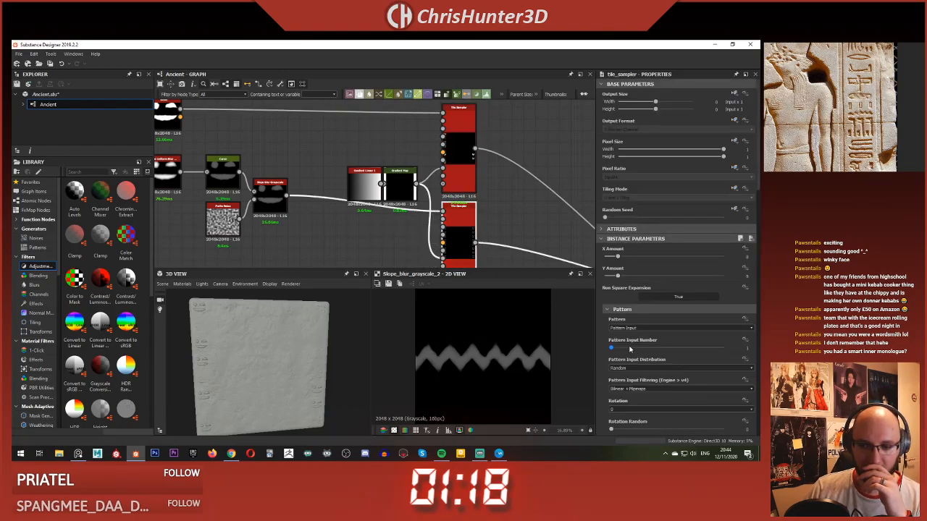
left_click_drag(630, 349, 634, 348)
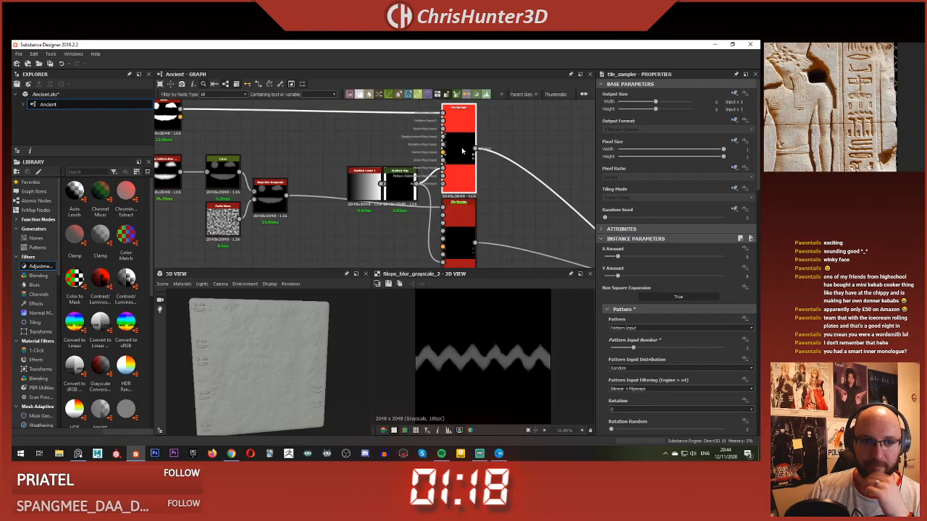
Step: Connect the zigzag's Bevel output to the second pattern input of the upper Tile Sampler
scroll(272, 184, "down", 5)
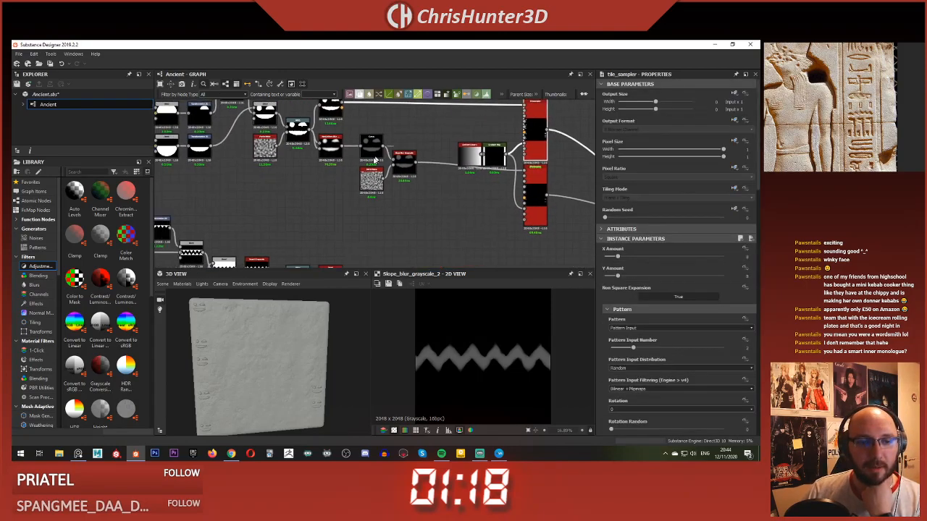
middle_click_drag(361, 96, 359, 81)
scroll(358, 137, "down", 1)
middle_click_drag(350, 179, 364, 204)
scroll(343, 194, "up", 1)
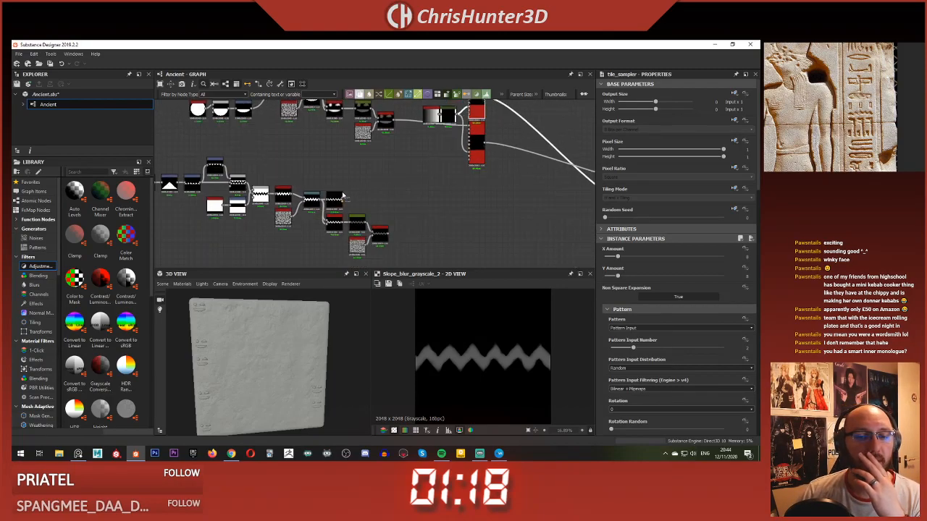
middle_click_drag(389, 153, 388, 130)
left_click(453, 167)
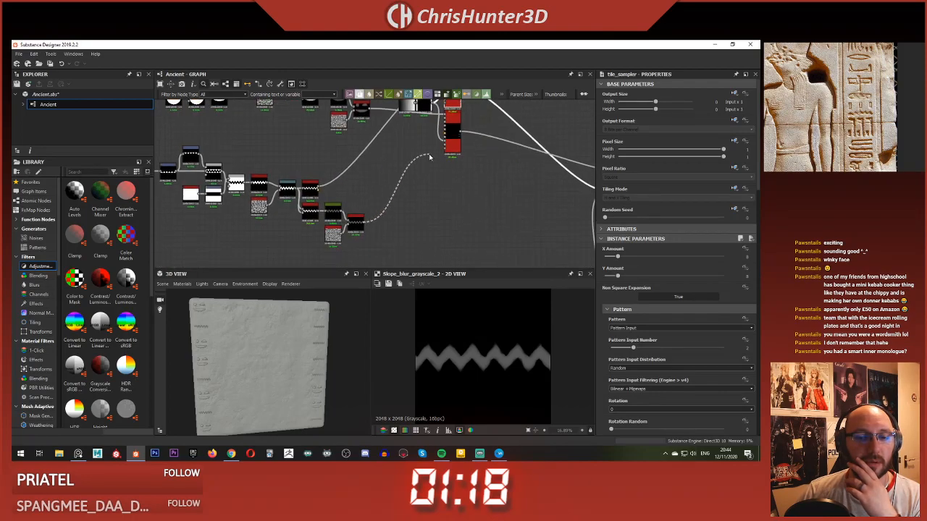
Step: Connect the zigzag's Slope Blur output to the lower Tile Sampler's second pattern input and inspect the carvings in 3D
middle_click_drag(429, 154, 399, 235)
scroll(416, 197, "up", 2)
left_click(417, 201)
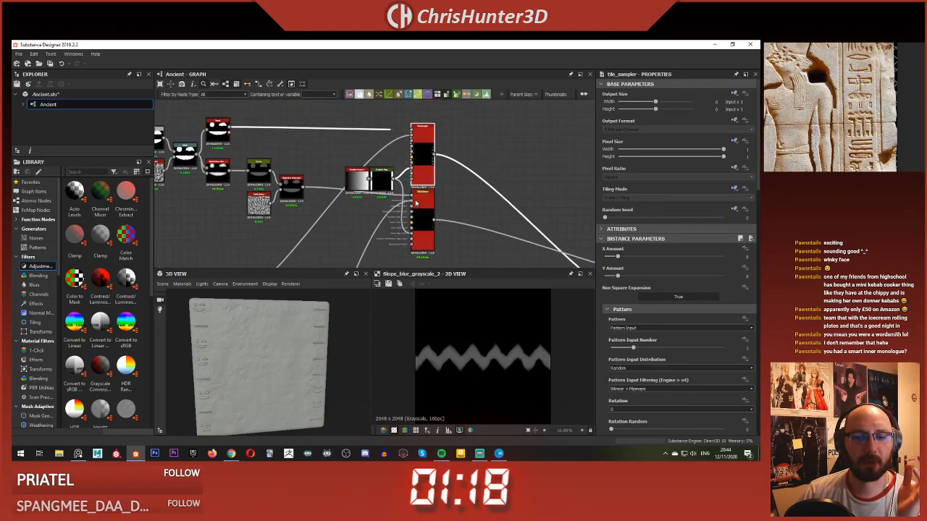
left_click(425, 210)
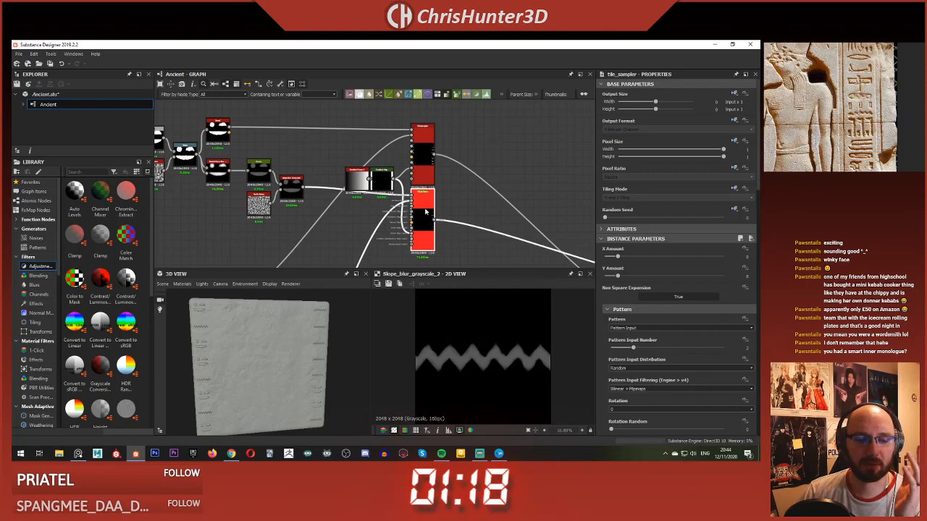
left_click(425, 147)
right_click_drag(249, 355, 320, 349)
middle_click_drag(323, 357, 240, 362)
mouse_move(241, 361)
left_mouse_down()
mouse_move(256, 358)
mouse_move(229, 359)
mouse_move(257, 364)
mouse_move(228, 365)
mouse_move(251, 344)
mouse_move(230, 352)
left_mouse_up()
Step: Move the zigzag's Bevel, Non Uniform Blur, Curve, Perlin Noise and Slope Blur nodes away from the Warp to make room
middle_click_drag(225, 211, 406, 181)
scroll(406, 181, "down", 2)
middle_click_drag(326, 179, 308, 119)
scroll(308, 120, "up", 4)
middle_click_drag(414, 222, 370, 228)
middle_click_drag(449, 229, 413, 215)
left_click(412, 214)
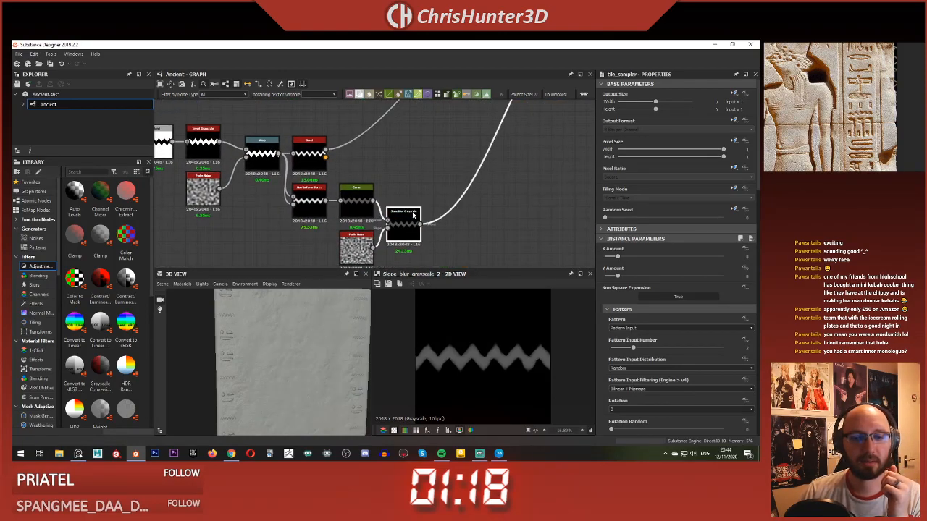
left_click(441, 196)
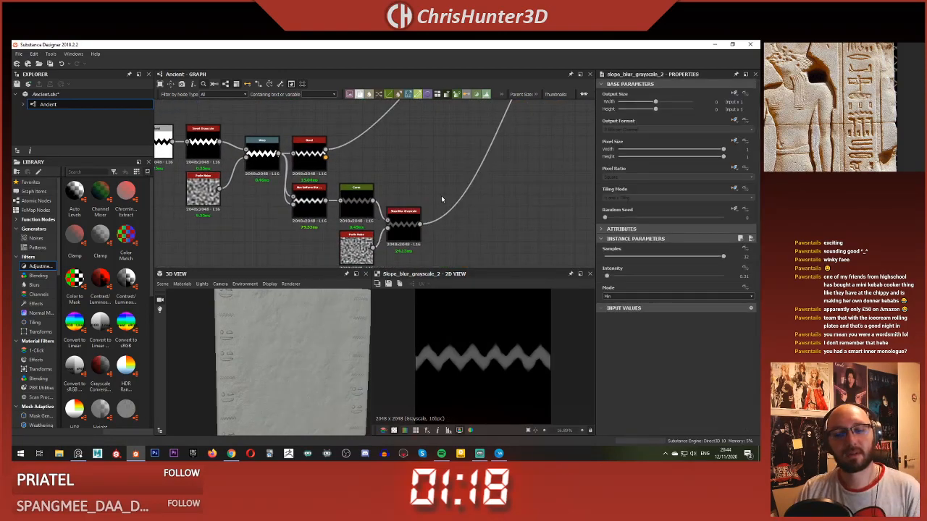
mouse_move(420, 195)
middle_mouse_down()
mouse_move(497, 195)
mouse_move(417, 181)
middle_mouse_up()
scroll(492, 194, "down", 1)
middle_click_drag(352, 147, 352, 146)
left_click_drag(352, 145, 472, 240)
left_click_drag(374, 200, 444, 200)
Step: Add a Transformation 2D node beside the zigzag's Warp and feed it the Warp output
middle_click_drag(374, 129, 380, 151)
left_click(383, 158)
key("space")
type("tra")
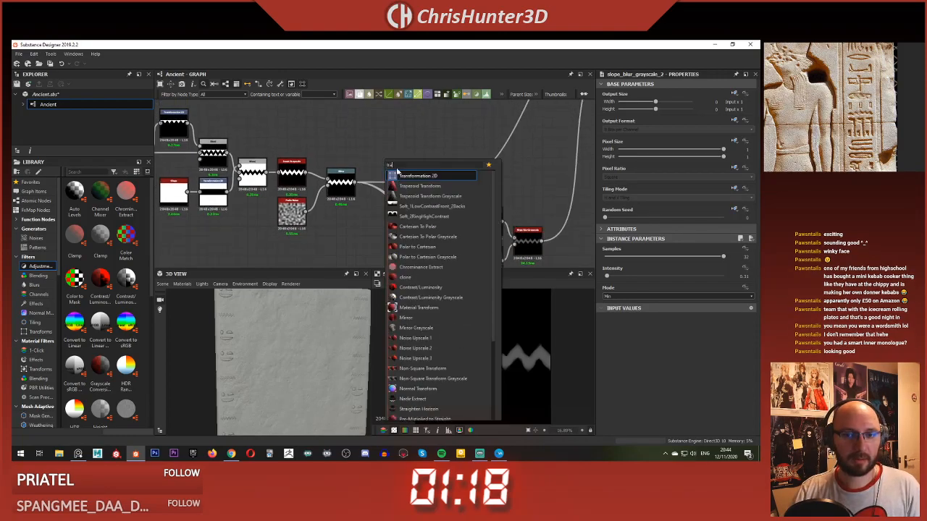
key("Return")
left_click_drag(355, 182, 367, 164)
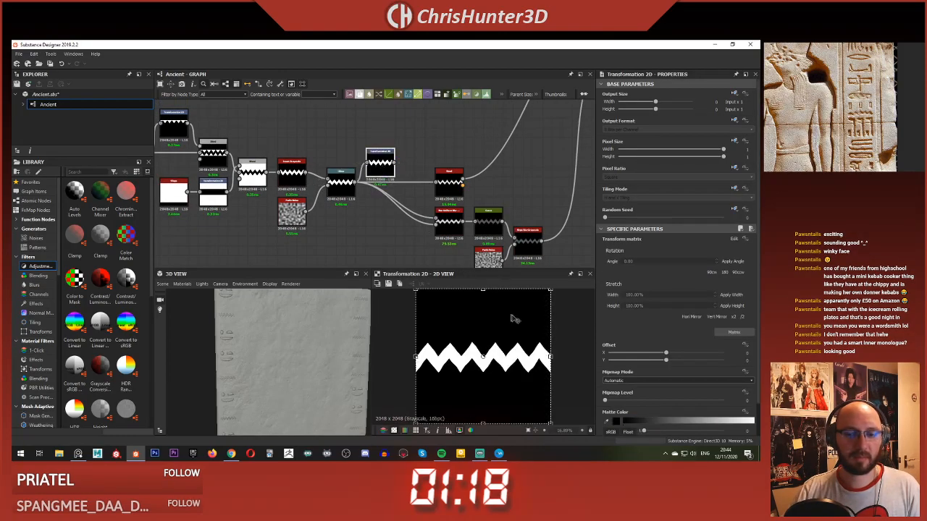
Step: Set the new Transformation 2D's tiling mode to No Tiling and shrink the zigzag's width slightly about its center
left_click_drag(549, 356, 544, 358)
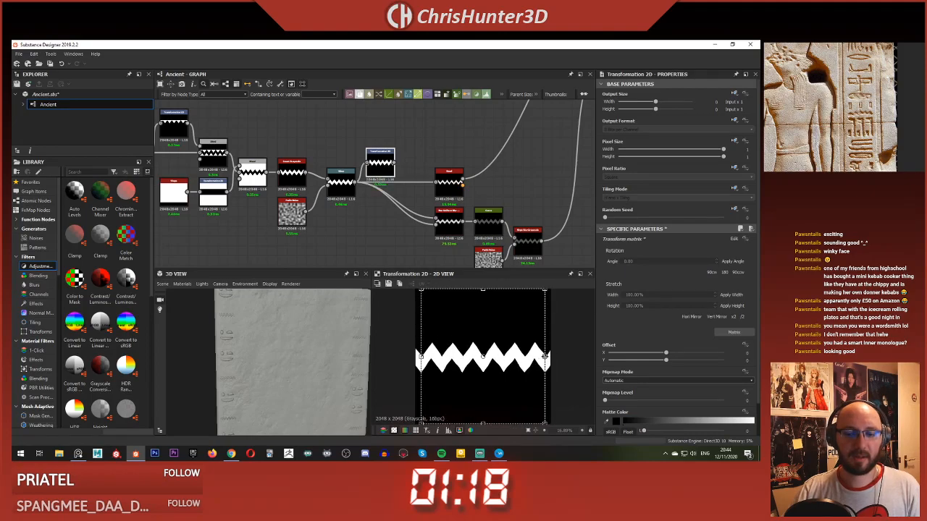
key("ctrl+z")
left_click(732, 190)
left_click(714, 218)
left_click(676, 199)
left_click(674, 204)
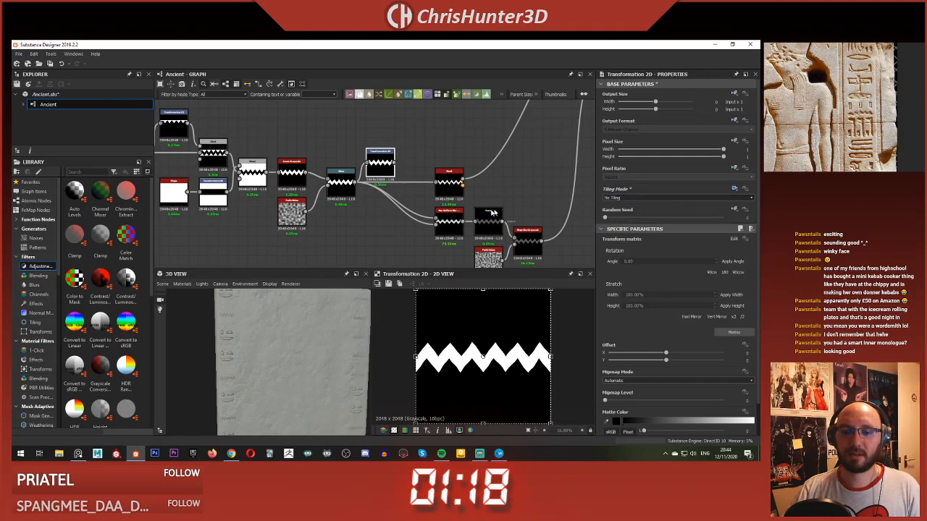
left_click_drag(550, 356, 546, 356)
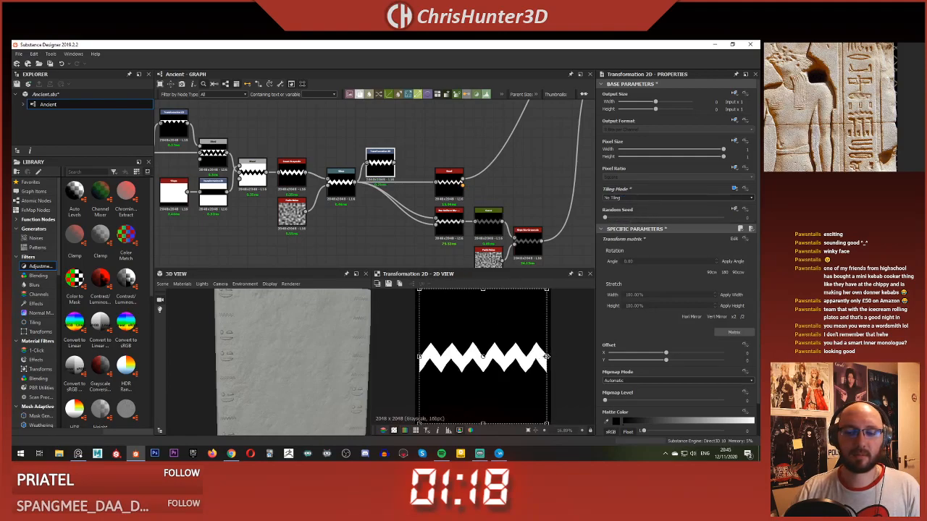
Step: Insert the Transformation 2D between the Warp and its downstream Bevel and Non Uniform Blur nodes
left_click(404, 163)
left_click_drag(356, 183, 382, 175, "shift")
left_click(402, 148)
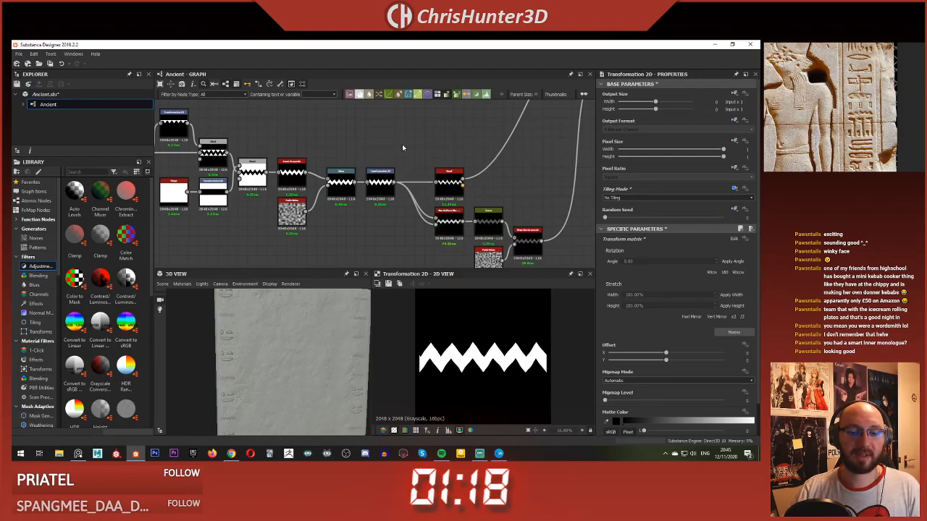
Step: Examine the zigzag and face carvings along the slab's edges up close in the 3D view
scroll(254, 325, "up", 5)
middle_click_drag(254, 326, 262, 343)
scroll(262, 352, "up", 2)
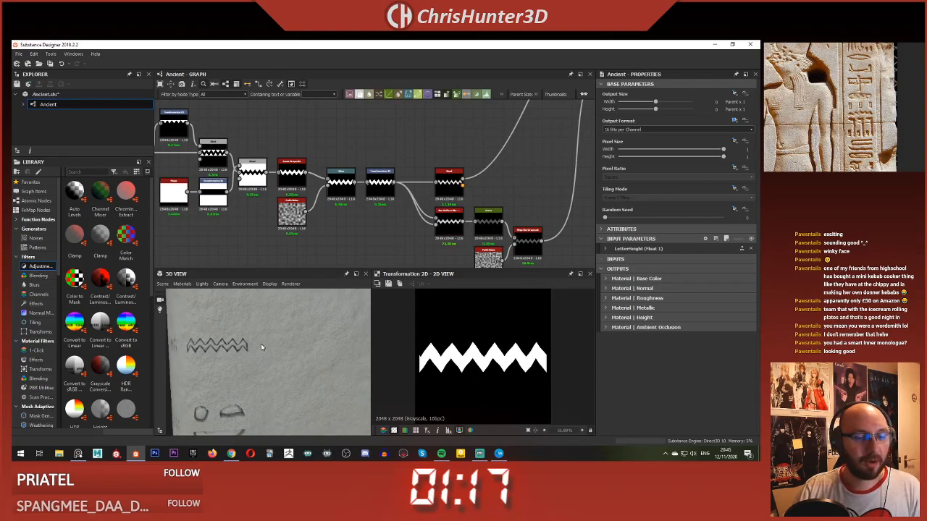
scroll(257, 348, "down", 5)
scroll(256, 352, "up", 5)
left_click_drag(303, 367, 258, 341)
scroll(283, 350, "down", 5)
scroll(370, 221, "down", 3)
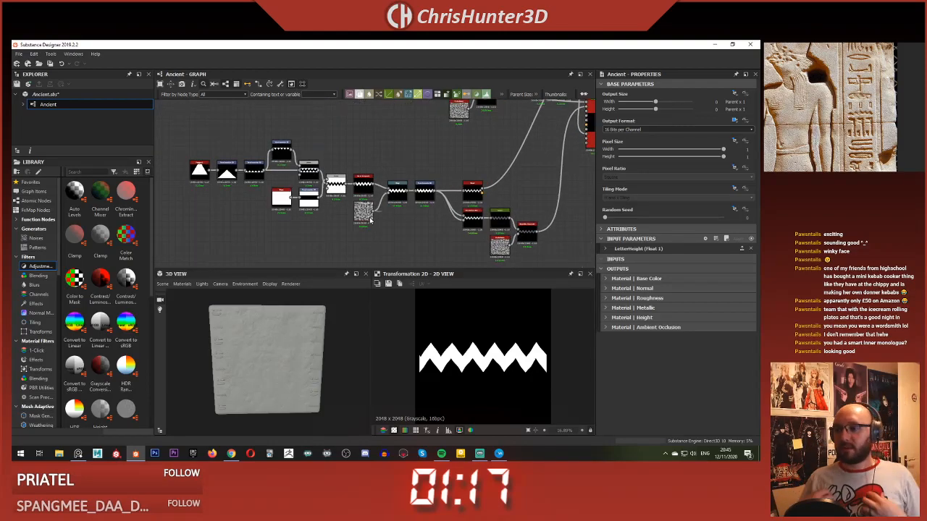
scroll(257, 349, "up", 5)
middle_click_drag(257, 349, 274, 361)
scroll(252, 354, "up", 2)
scroll(273, 358, "down", 2)
left_click_drag(272, 354, 265, 355)
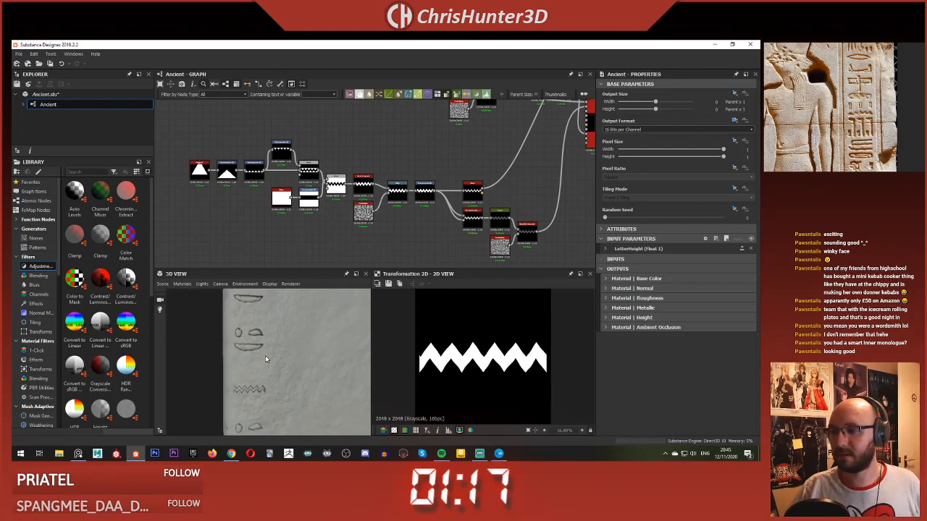
scroll(265, 355, "up", 1)
scroll(265, 356, "down", 2)
scroll(273, 352, "down", 3)
mouse_move(273, 352)
middle_mouse_down()
mouse_move(291, 355)
mouse_move(276, 346)
middle_mouse_up()
scroll(292, 357, "down", 2)
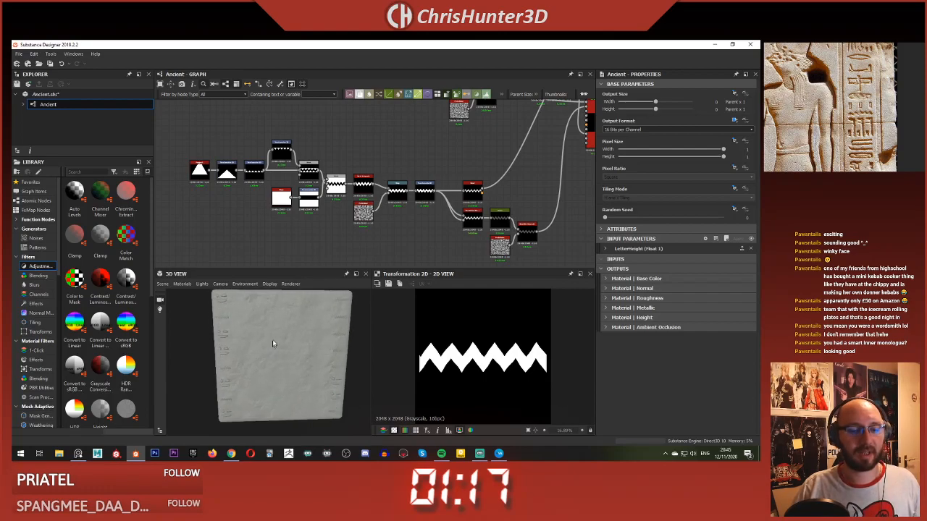
scroll(272, 235, "down", 5)
scroll(356, 211, "up", 5)
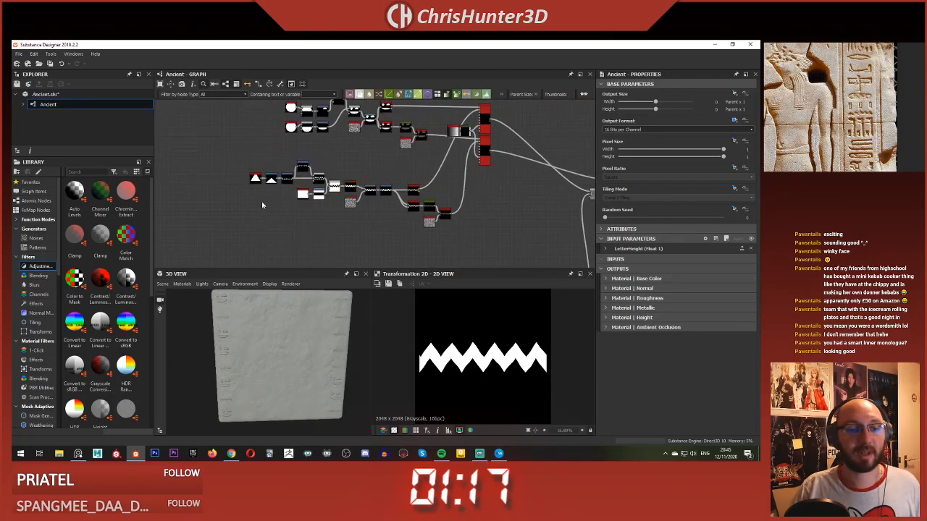
left_click_drag(309, 150, 365, 238)
scroll(365, 239, "down", 5)
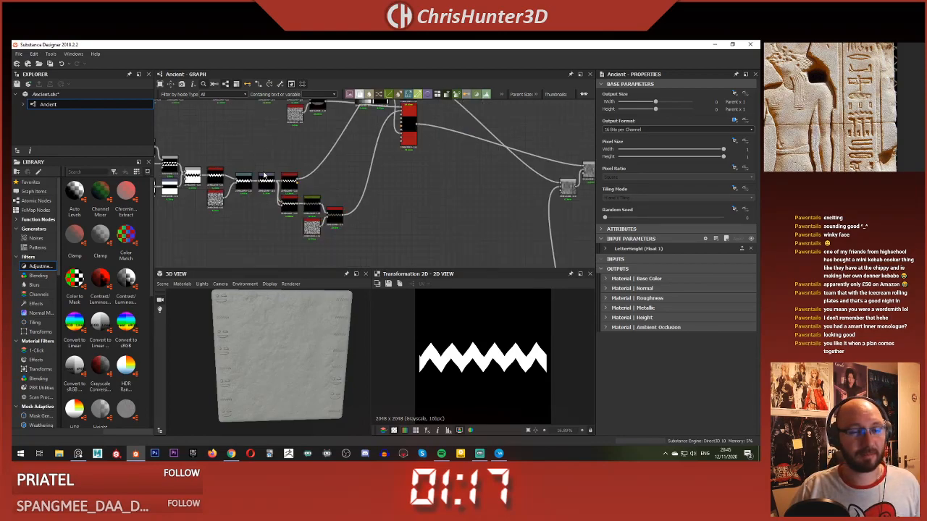
middle_click_drag(285, 236, 325, 190)
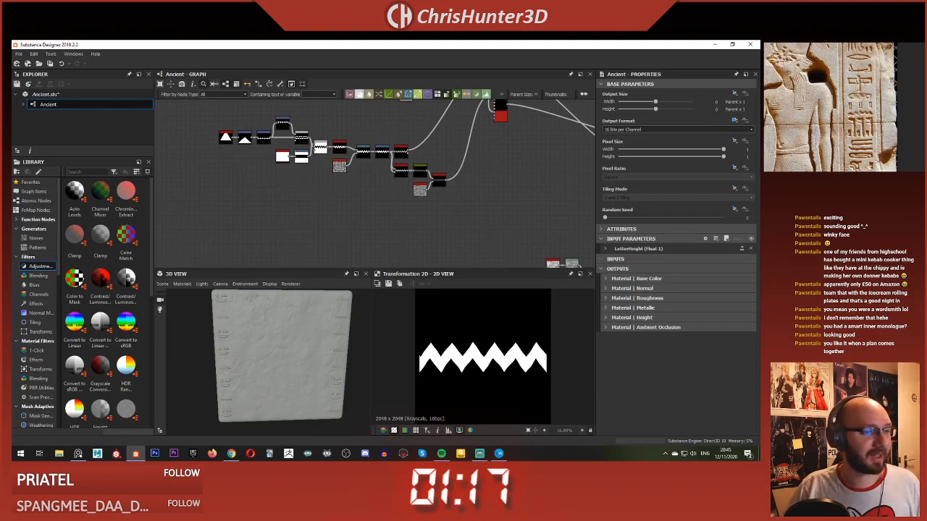
scroll(844, 107, "up", 2)
scroll(845, 107, "down", 2)
scroll(856, 110, "up", 4)
scroll(254, 201, "down", 5)
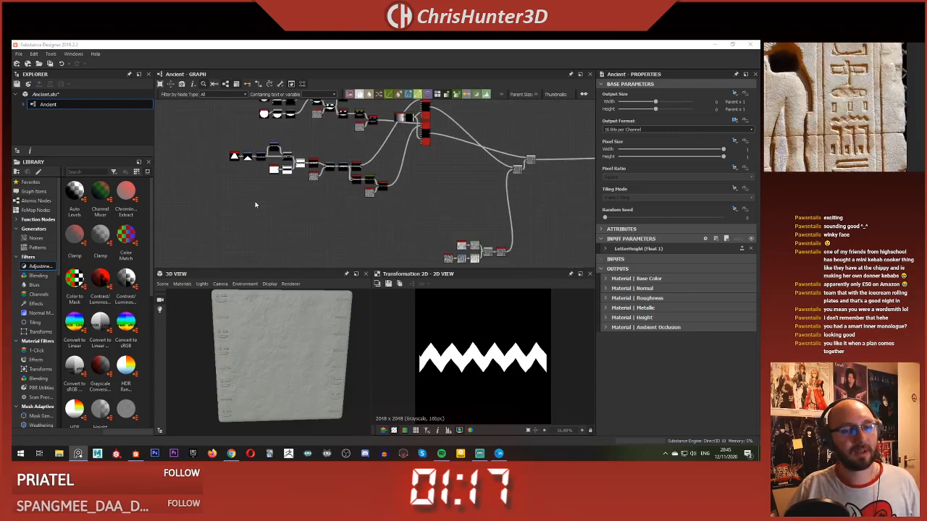
Step: Move the complete zigzag node chain further up so it sits just below the face glyph's chain
scroll(294, 178, "up", 3)
middle_click_drag(322, 208, 311, 292)
scroll(244, 238, "up", 1)
middle_click_drag(247, 220, 264, 156)
left_click_drag(169, 169, 390, 254)
left_click_drag(350, 197, 353, 177)
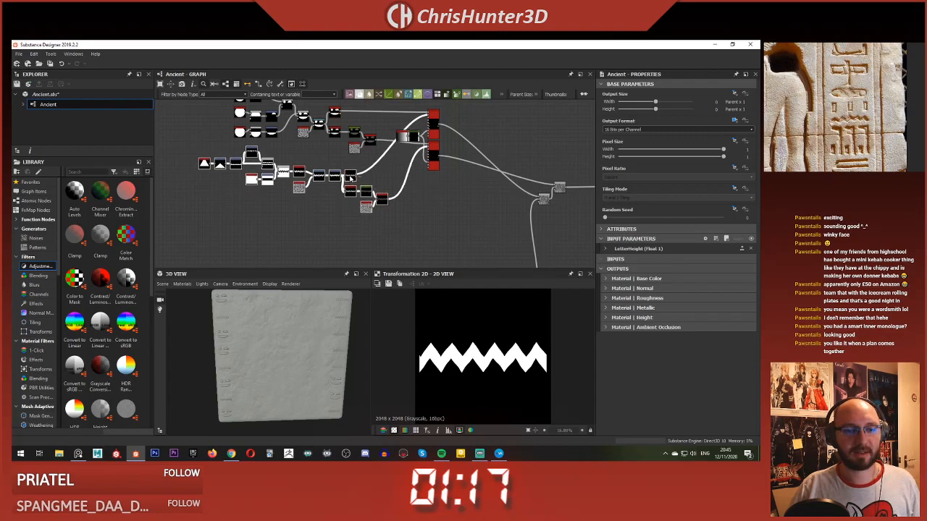
Step: Open the node search in the empty graph area below the zigzag chain's first nodes
scroll(314, 220, "up", 2)
scroll(306, 210, "down", 2)
mouse_move(314, 221)
middle_mouse_down()
mouse_move(328, 215)
mouse_move(297, 218)
middle_mouse_up()
scroll(308, 203, "up", 4)
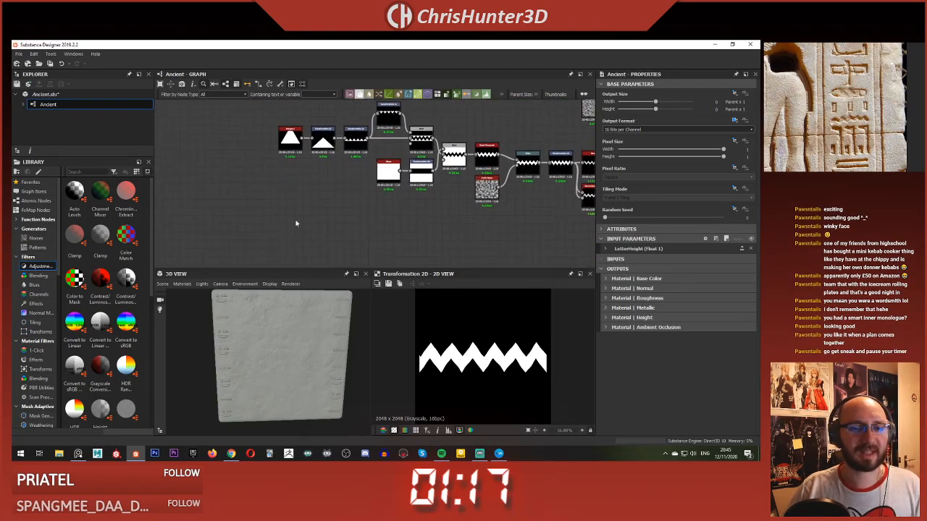
key("space")
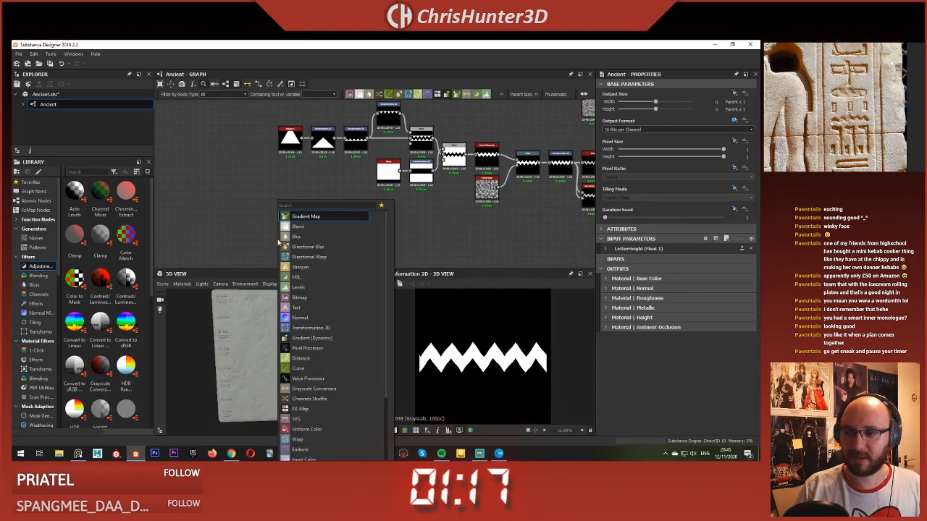
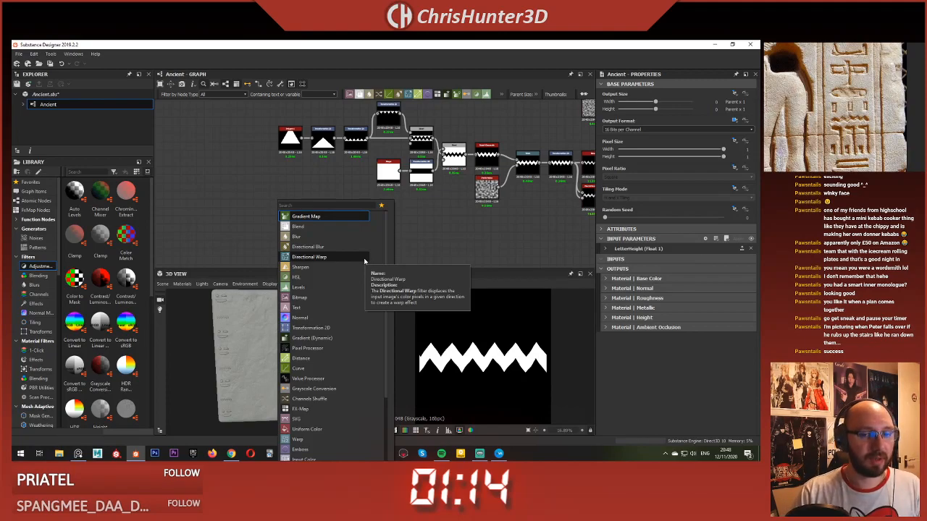
Step: Add a Shape node and narrow its square into a tall bar with Scale 0.96 and Size X 0.34
type("sha")
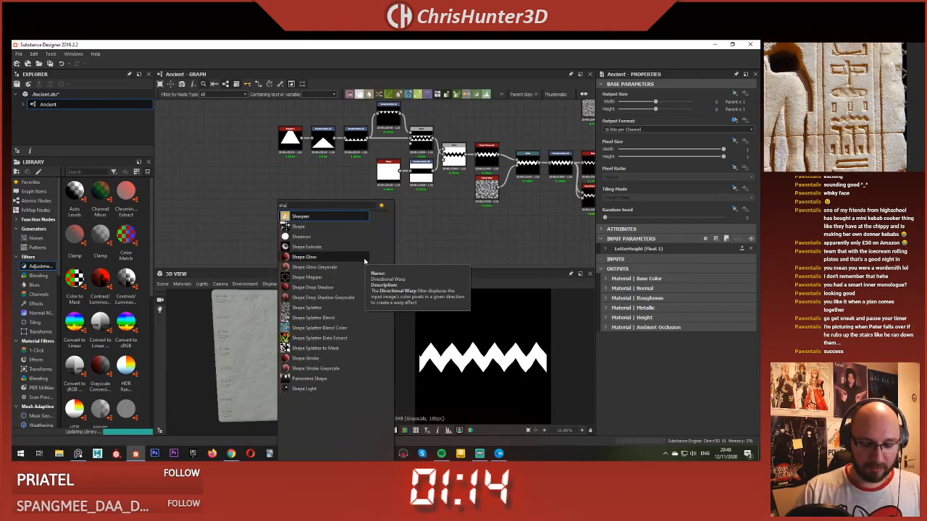
key("Down")
key("Return")
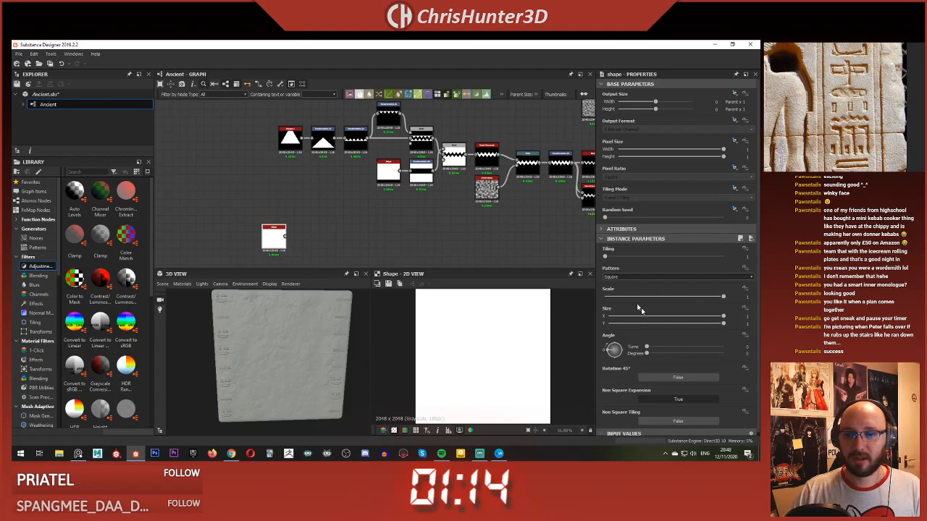
left_click_drag(704, 323, 650, 324)
scroll(503, 367, "down", 3)
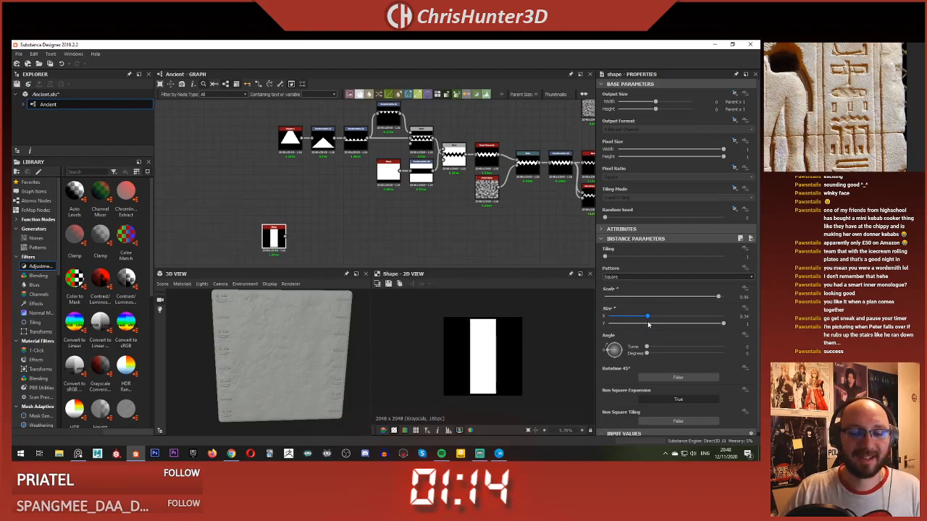
middle_click_drag(302, 218, 295, 163)
scroll(295, 166, "up", 3)
left_click(295, 166)
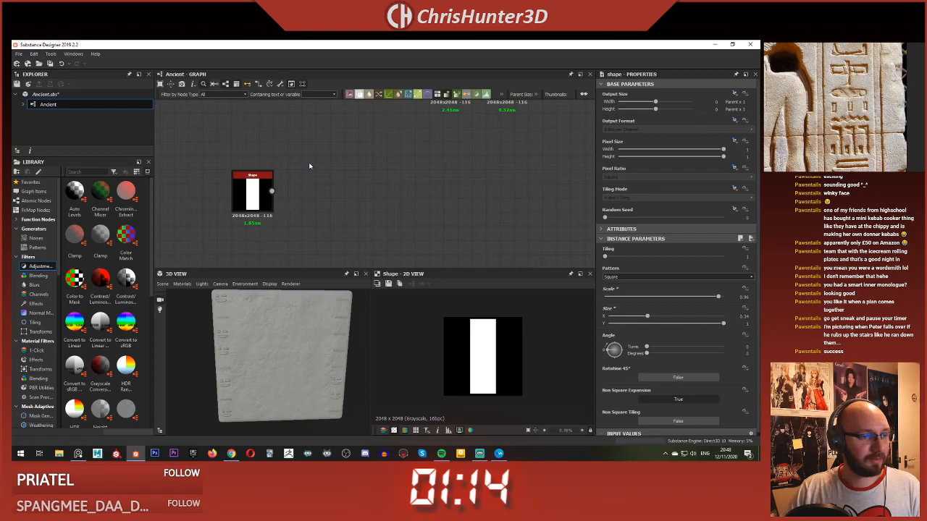
scroll(311, 171, "down", 3)
scroll(316, 189, "up", 3)
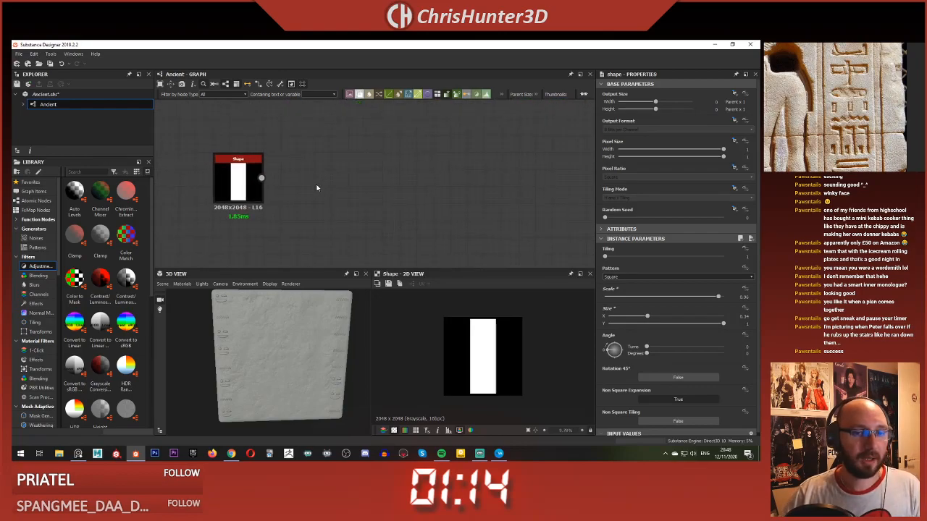
scroll(373, 189, "down", 3)
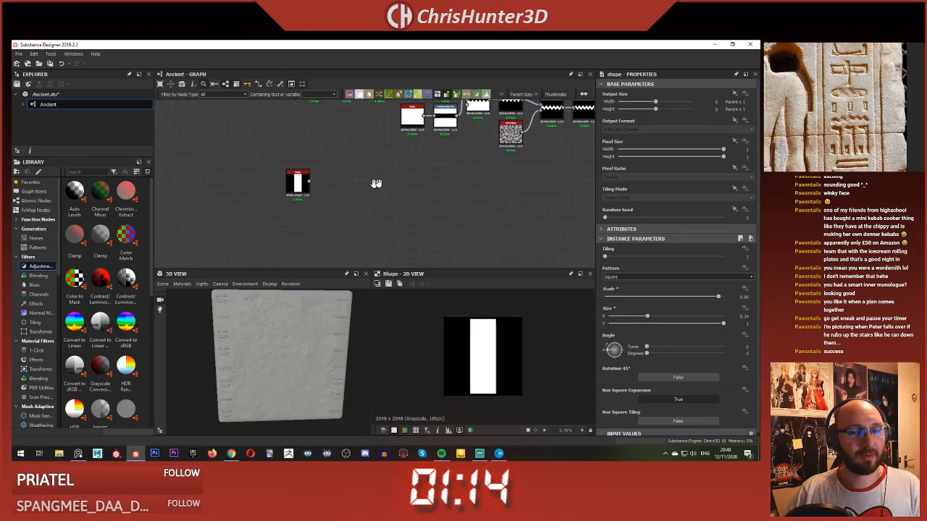
scroll(348, 196, "up", 3)
key("space")
left_click(328, 186)
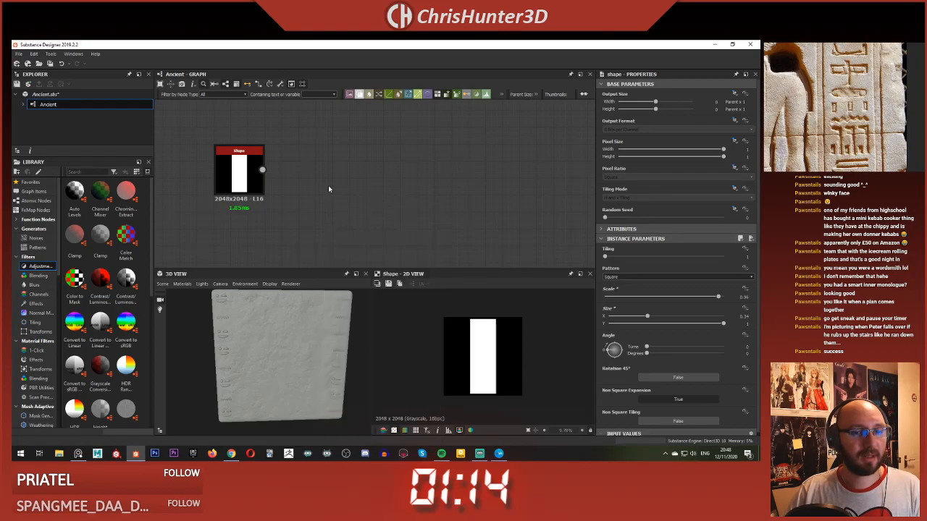
key("space")
left_click(322, 154)
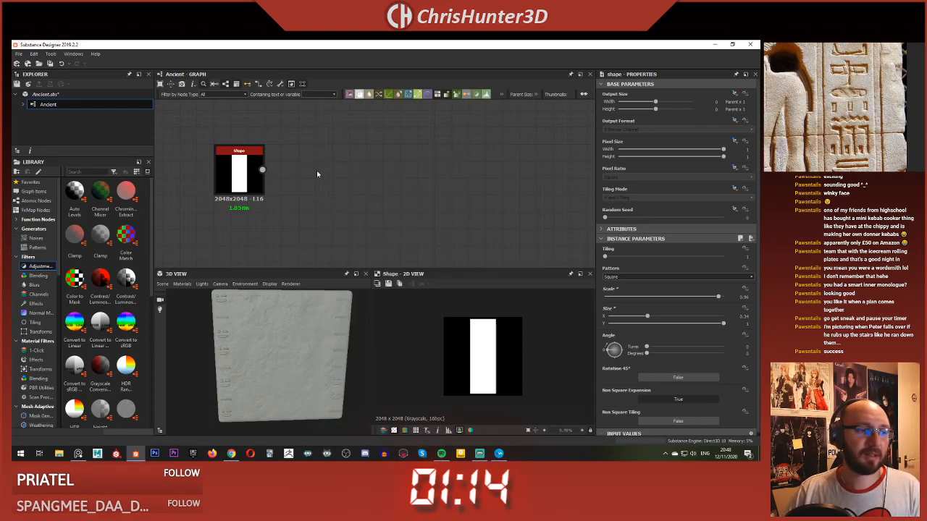
Step: Try repeating the bar with a Tile Generator fed by the Shape, using X Amount 3 and Y Amount 1
key("space")
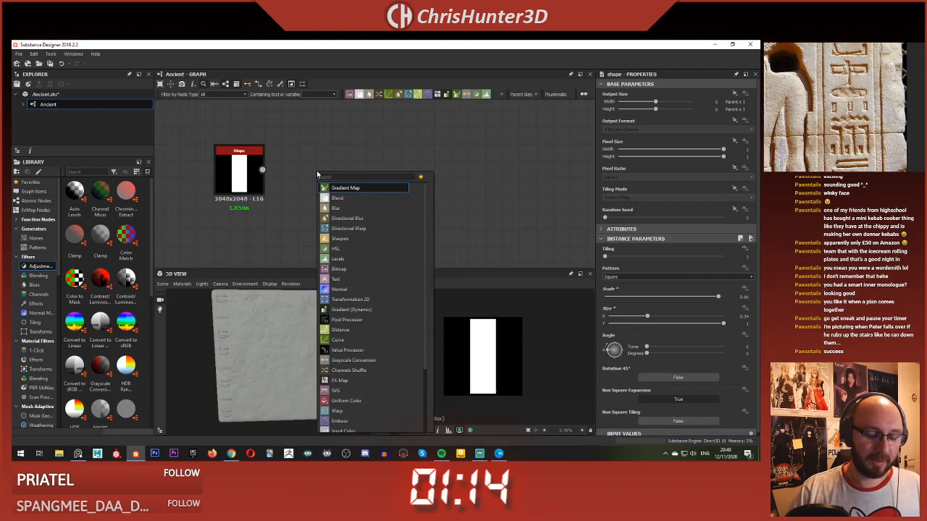
type("tile")
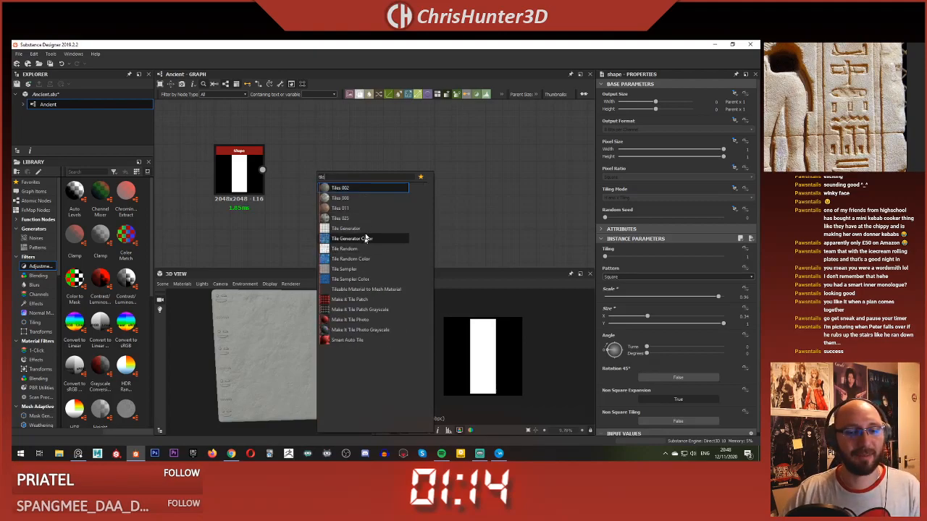
left_click(368, 231)
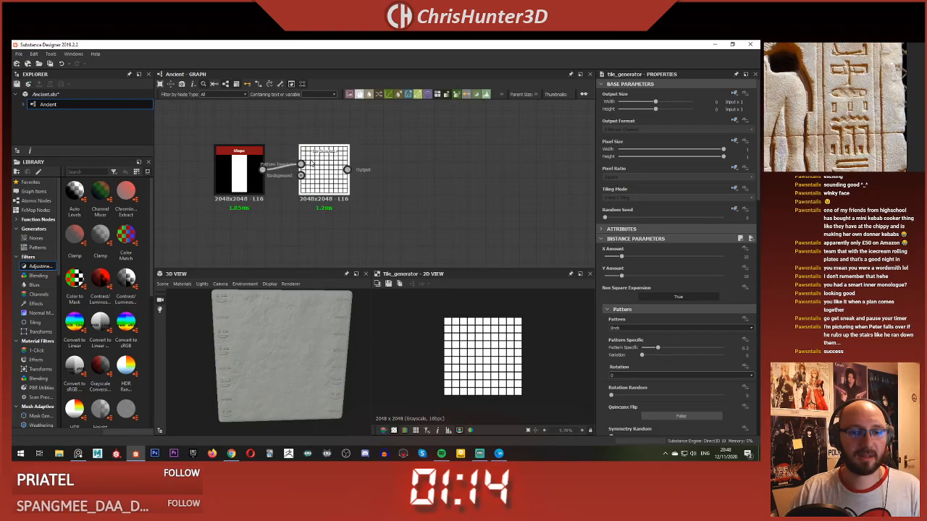
left_click_drag(620, 258, 606, 278)
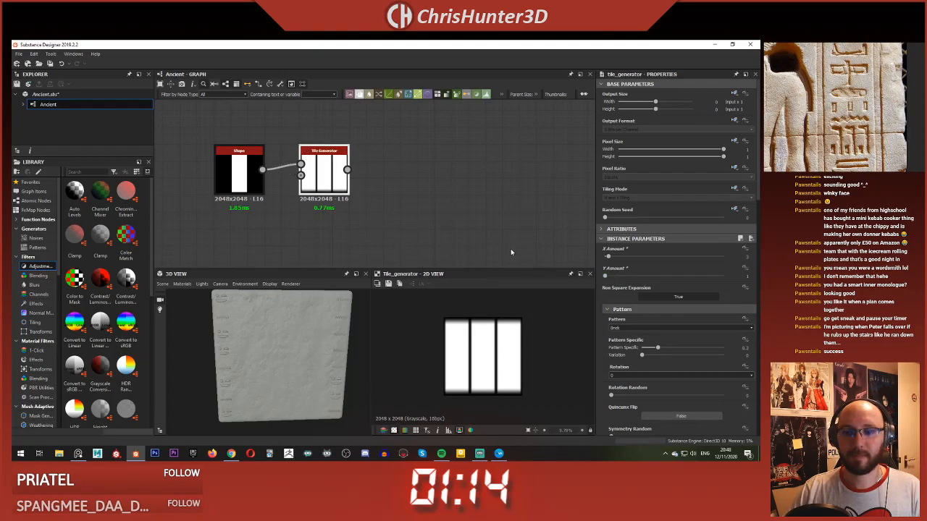
middle_click_drag(423, 207, 425, 198)
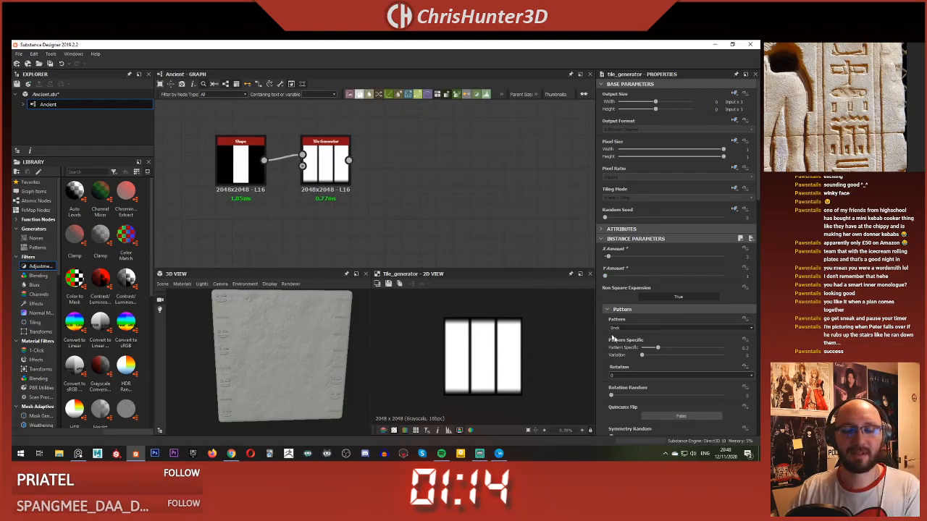
Step: Delete the Tile Generator node, keeping only the bar Shape
key("Delete")
key("space")
type("til")
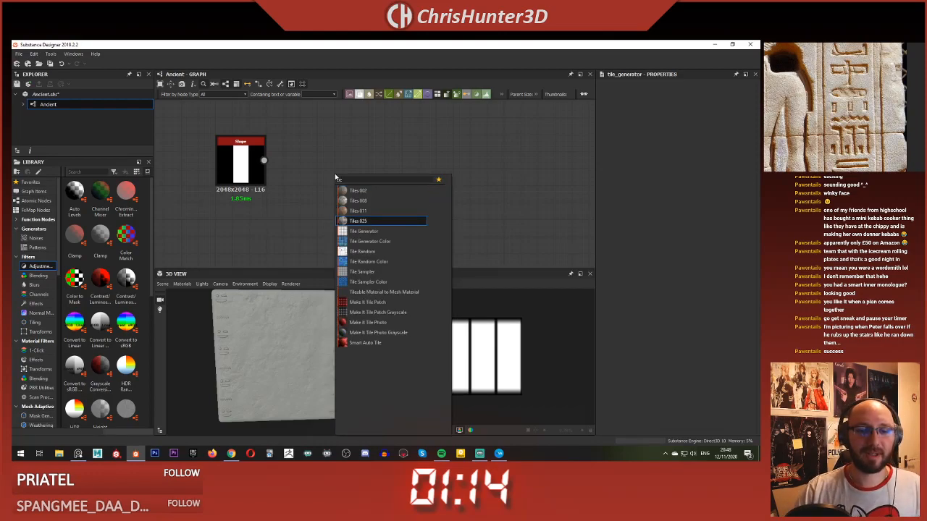
key("Escape")
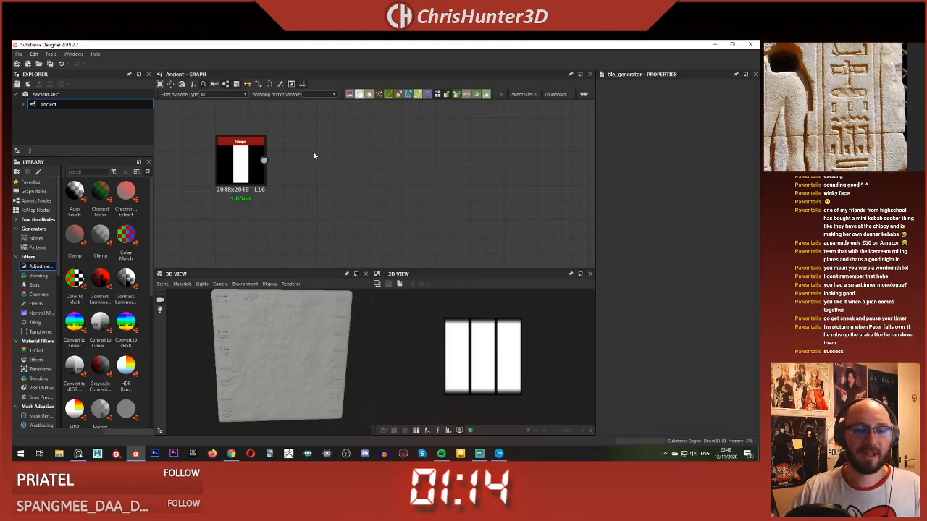
Step: Feed the bar Shape through a new Transformation 2D into the Foreground of a new Blend node
key("space")
type("trans")
left_click(343, 182)
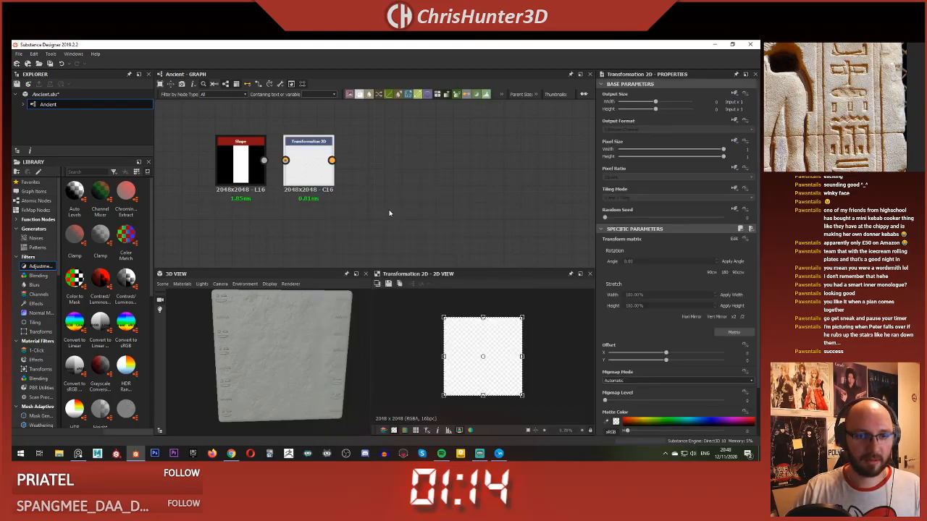
key("space")
left_click(425, 226)
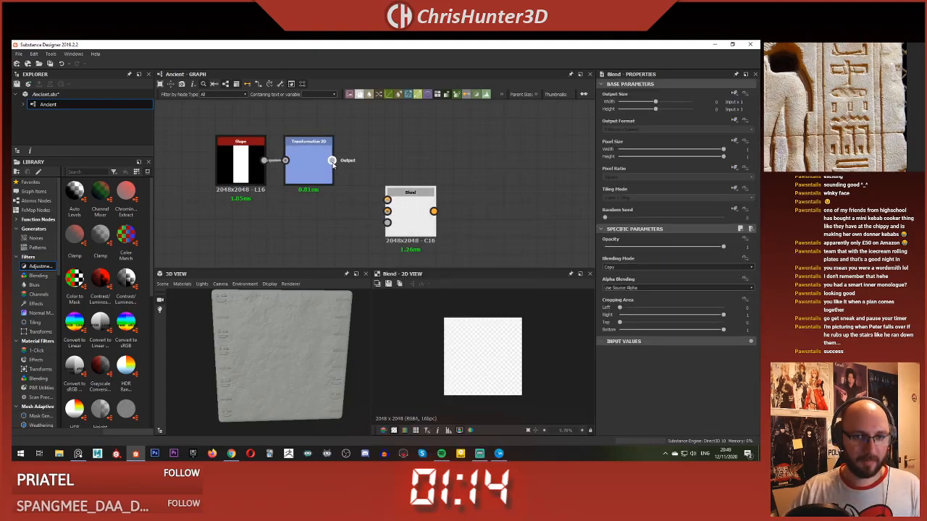
left_click_drag(332, 160, 388, 200)
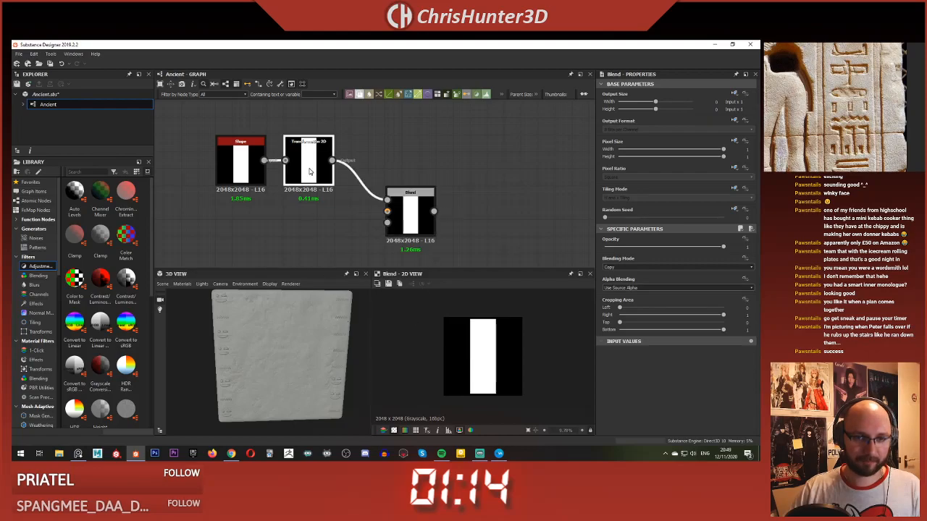
Step: Scale the bar down uniformly in the Transformation 2D to somewhat under half of the canvas size
left_click_drag(444, 317, 473, 347)
scroll(472, 347, "up", 4)
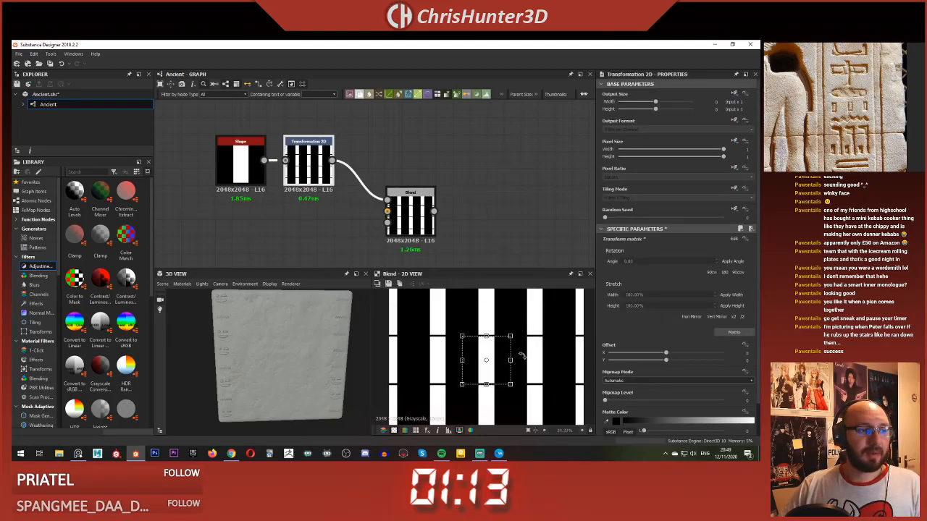
scroll(527, 352, "down", 2)
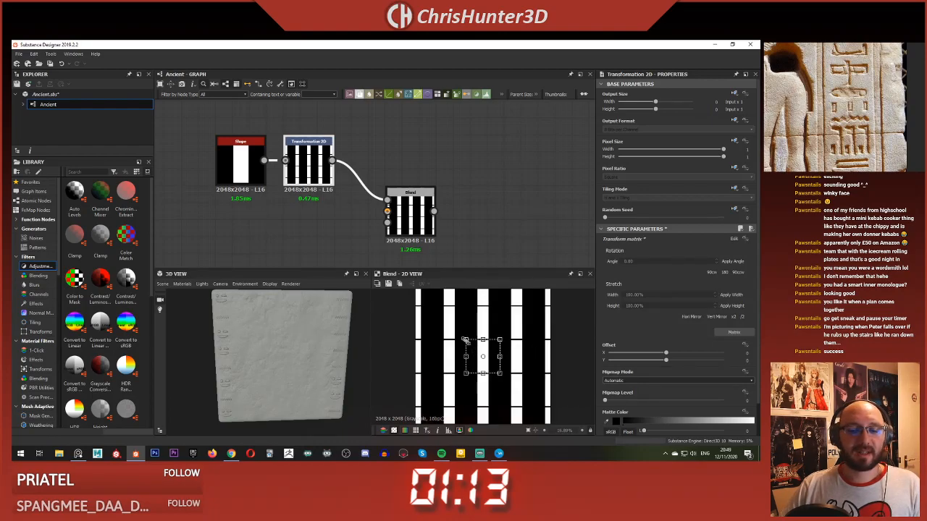
left_click_drag(466, 339, 456, 332)
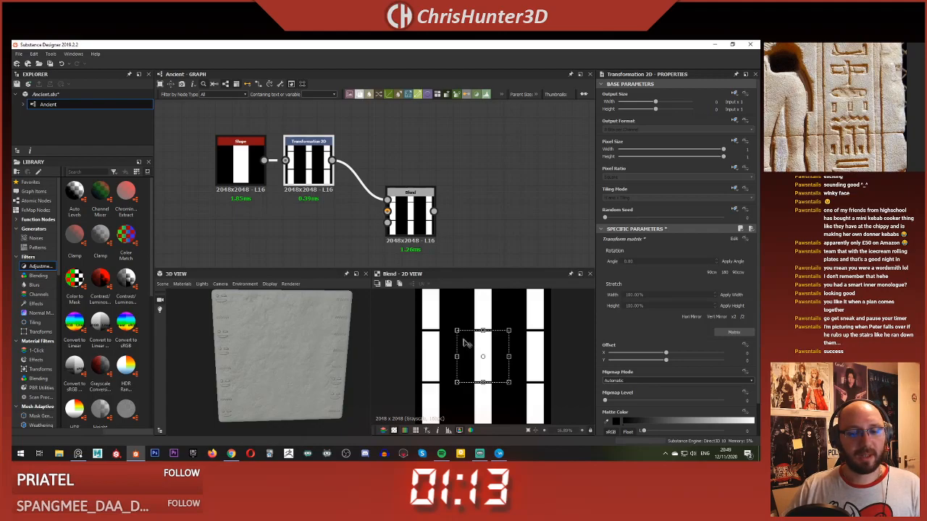
Step: Set the Transformation 2D's Tiling Mode to Absolute with No Tiling and shift the small bar near the canvas's left edge
left_click(735, 188)
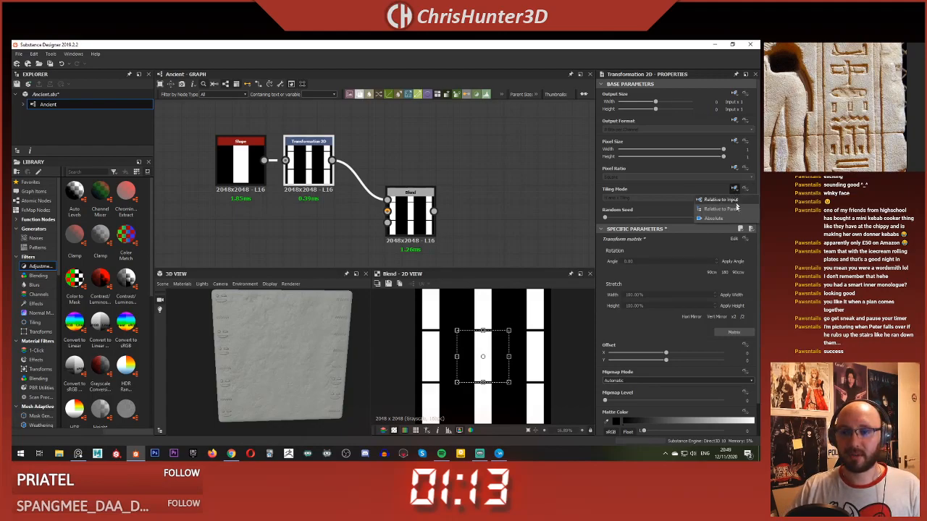
left_click(729, 219)
left_click(640, 199)
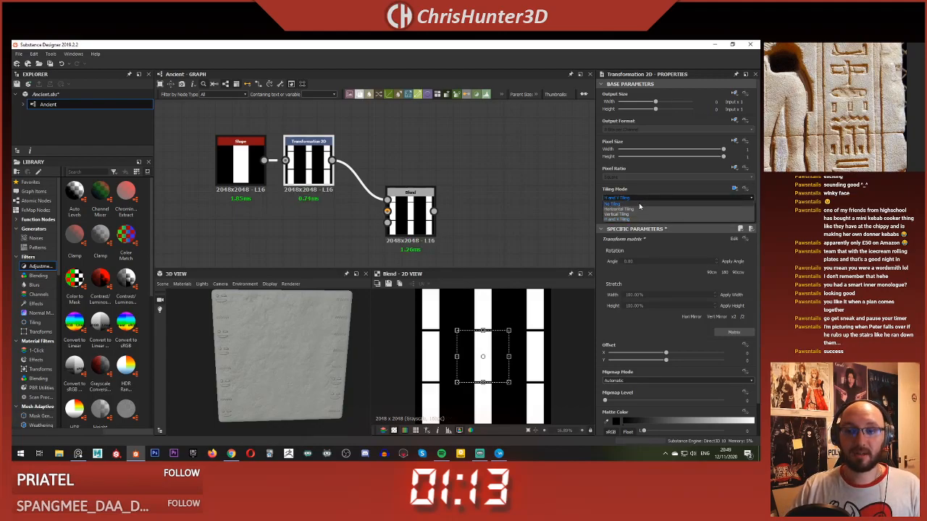
left_click(612, 205)
left_click_drag(481, 353, 438, 352)
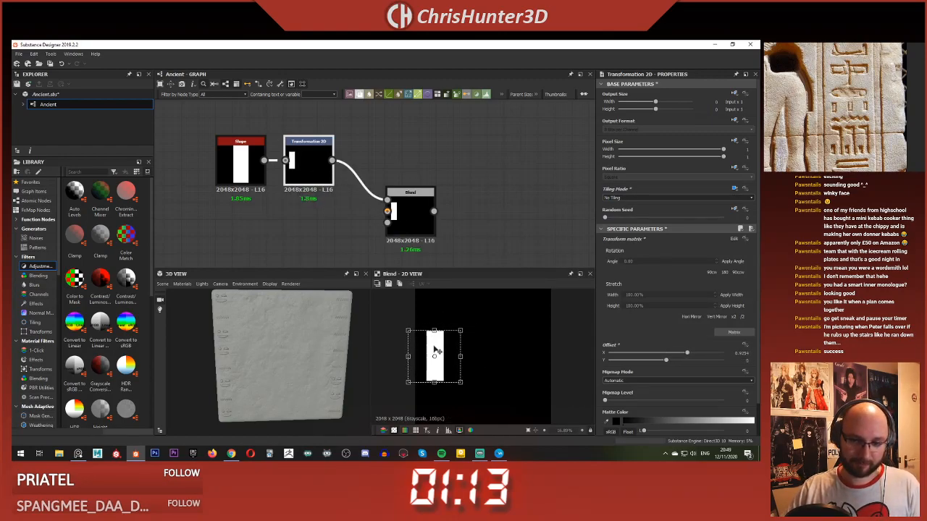
scroll(438, 351, "down", 3)
scroll(388, 208, "up", 2)
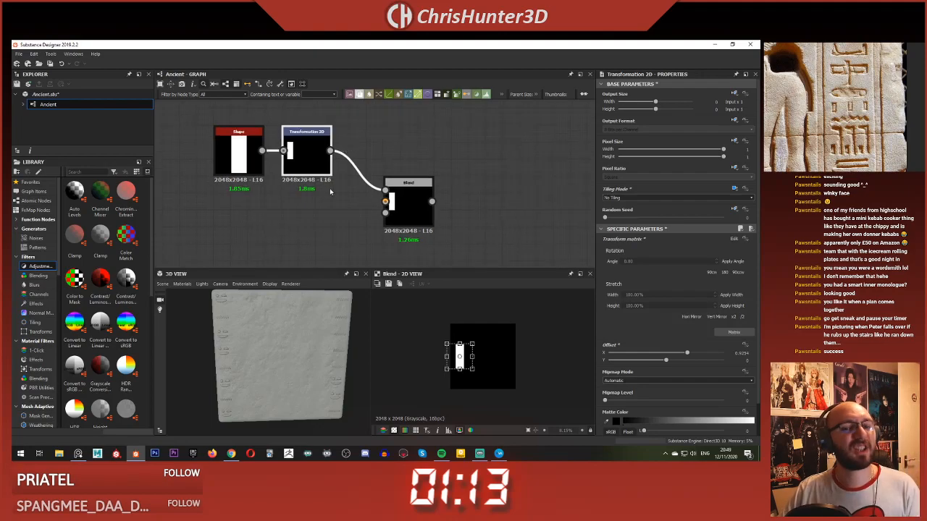
Step: Add a second Blend node beyond the first and connect the first Blend's output to its Background
left_click_drag(388, 207, 347, 188)
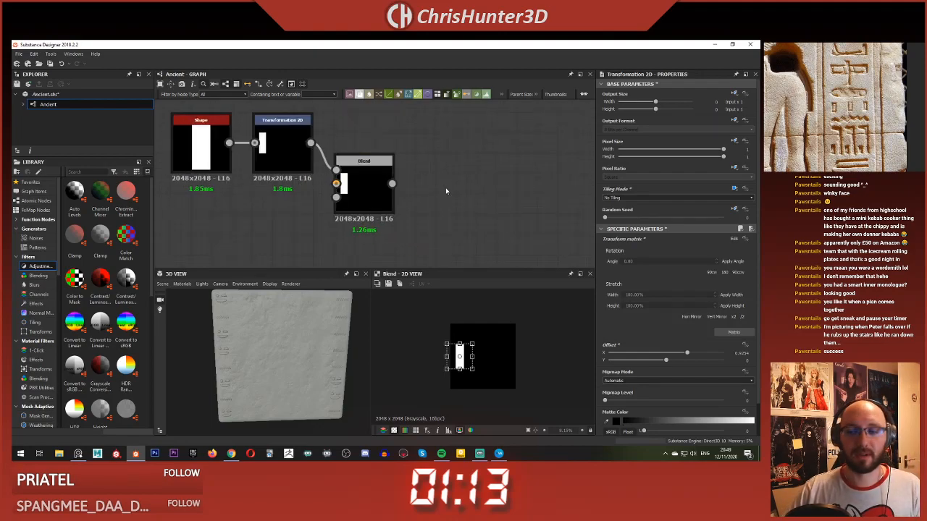
key("space")
type("tf")
key("BackSpace")
key("BackSpace")
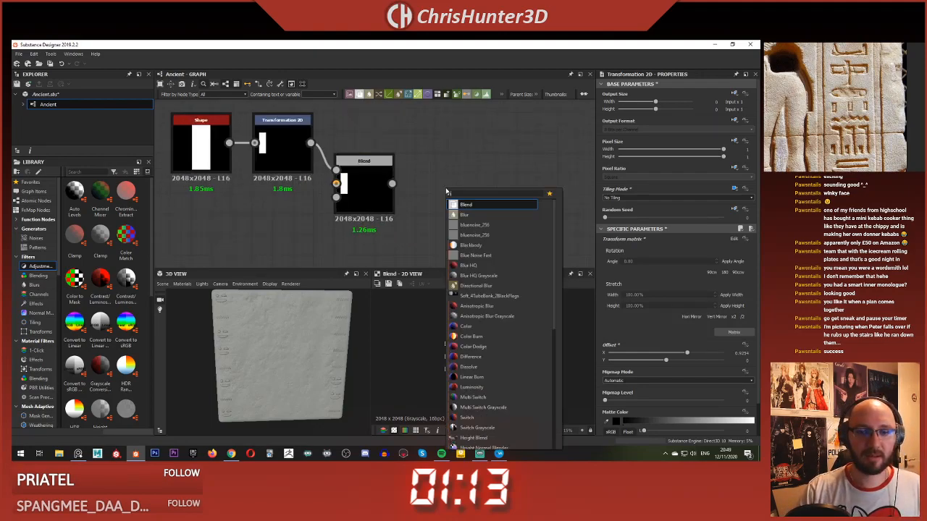
left_click(466, 215)
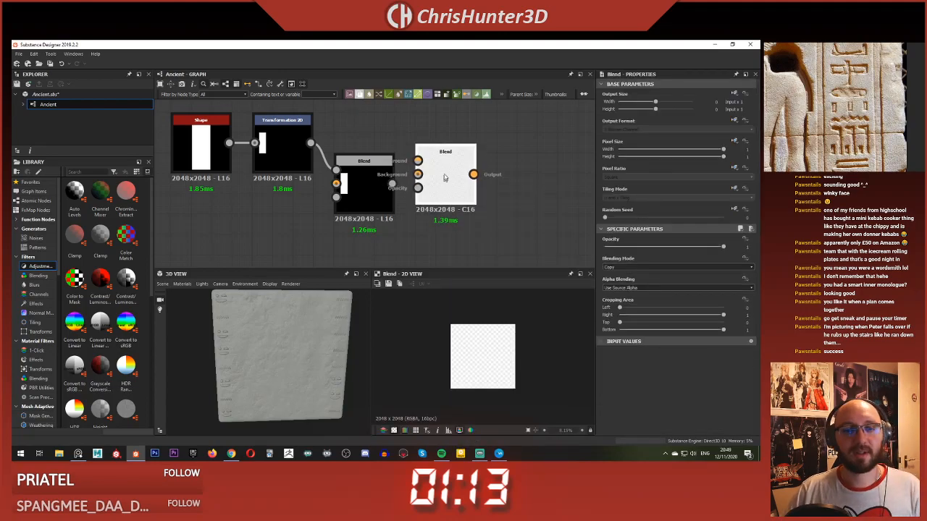
middle_click_drag(441, 166, 460, 189)
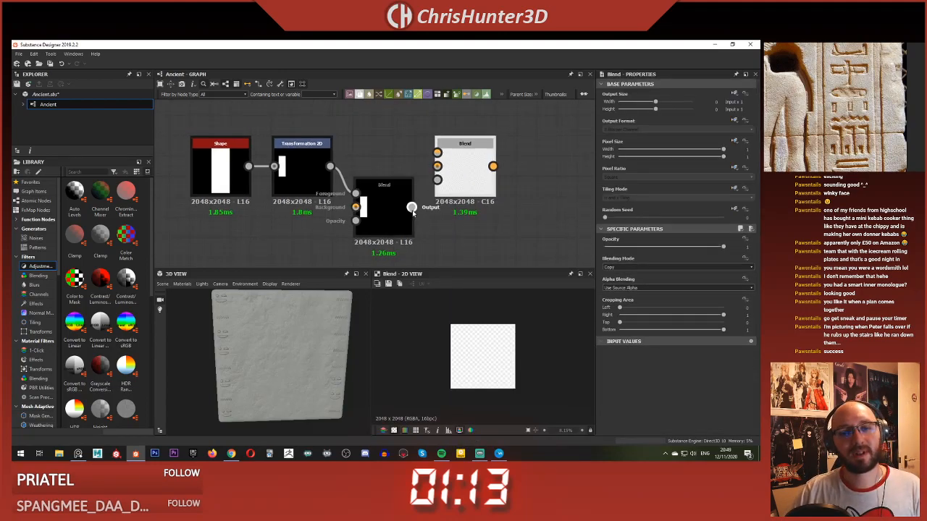
left_click_drag(410, 207, 437, 172)
middle_click_drag(462, 184, 437, 176)
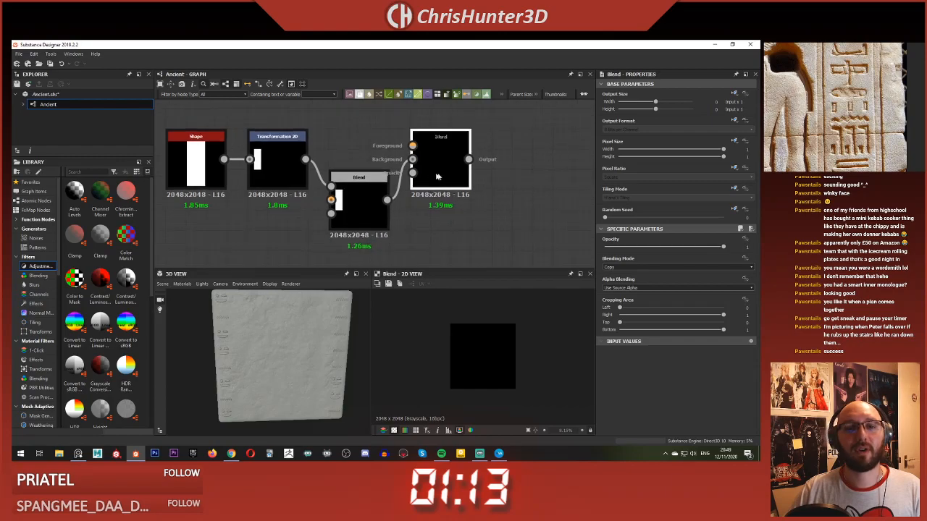
left_click_drag(444, 172, 464, 172)
left_click(380, 139)
middle_click_drag(421, 187, 388, 204)
middle_click_drag(310, 188, 333, 167)
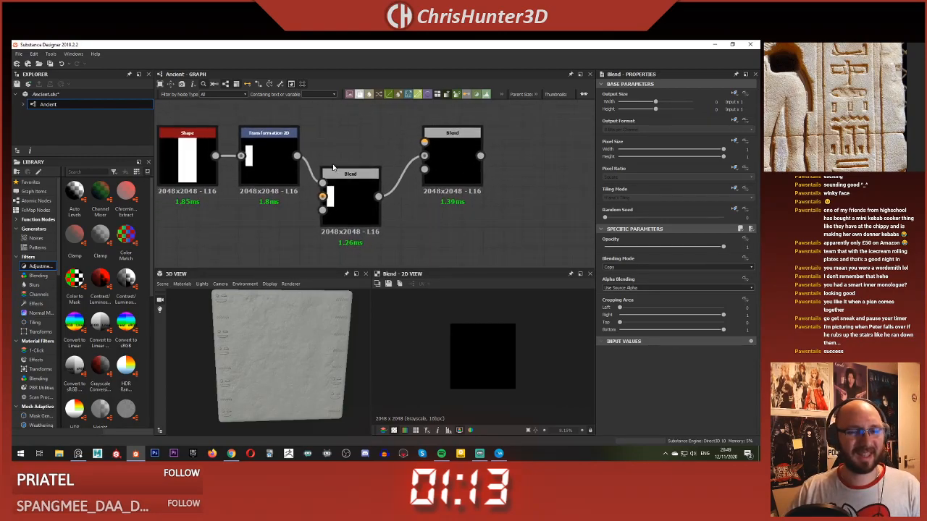
middle_click_drag(355, 135, 376, 180)
scroll(338, 161, "down", 1)
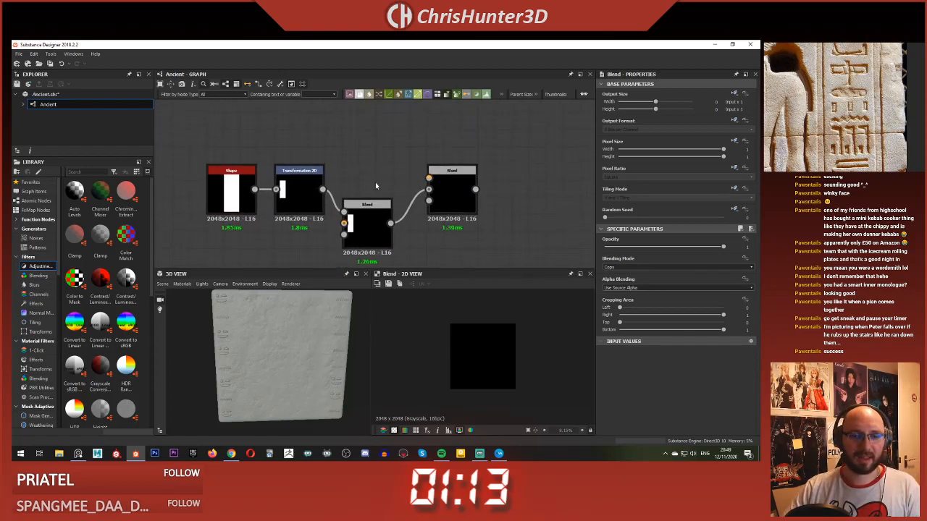
middle_click_drag(407, 135, 388, 155)
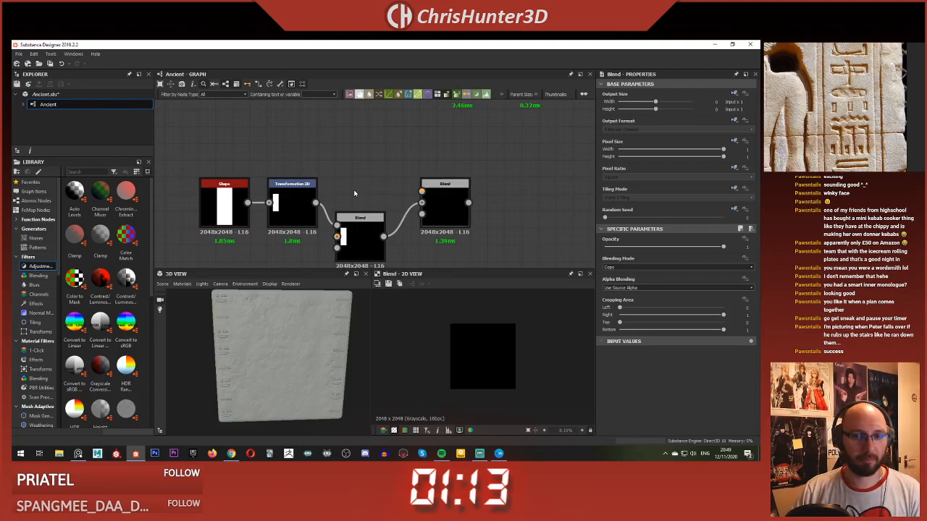
Step: Add a second Transformation 2D fed by the first one, connect it to the second Blend's Foreground, and preview that Blend
scroll(356, 175, "up", 1)
middle_click_drag(356, 174, 338, 167)
scroll(341, 167, "down", 1)
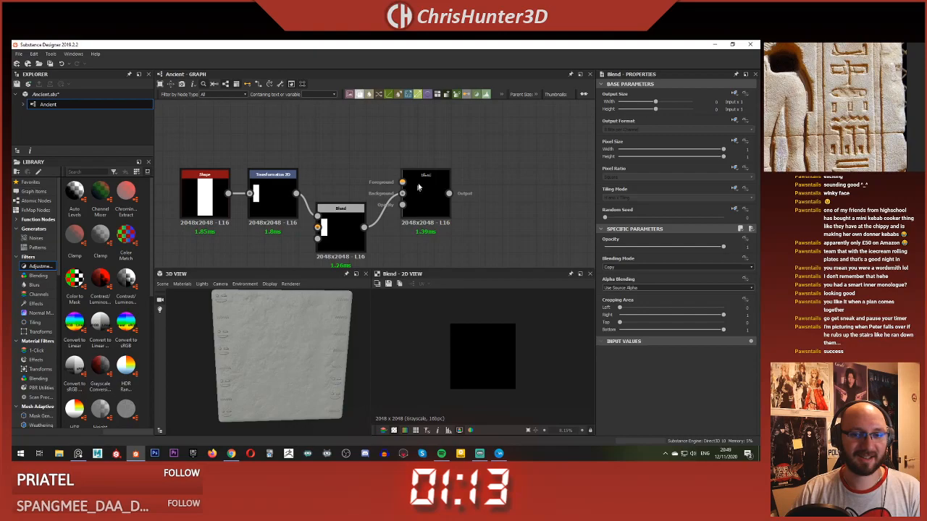
key("space")
type("tra")
left_click(384, 175)
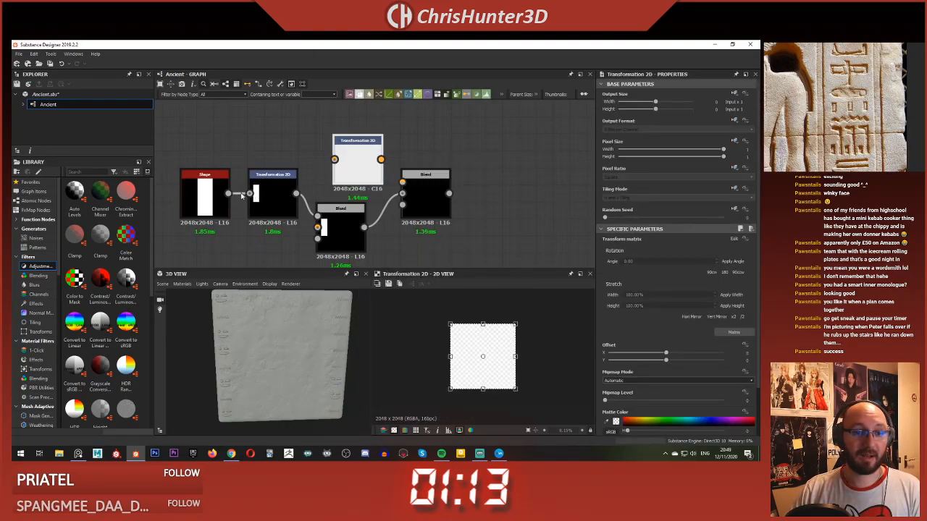
left_click_drag(296, 193, 403, 182)
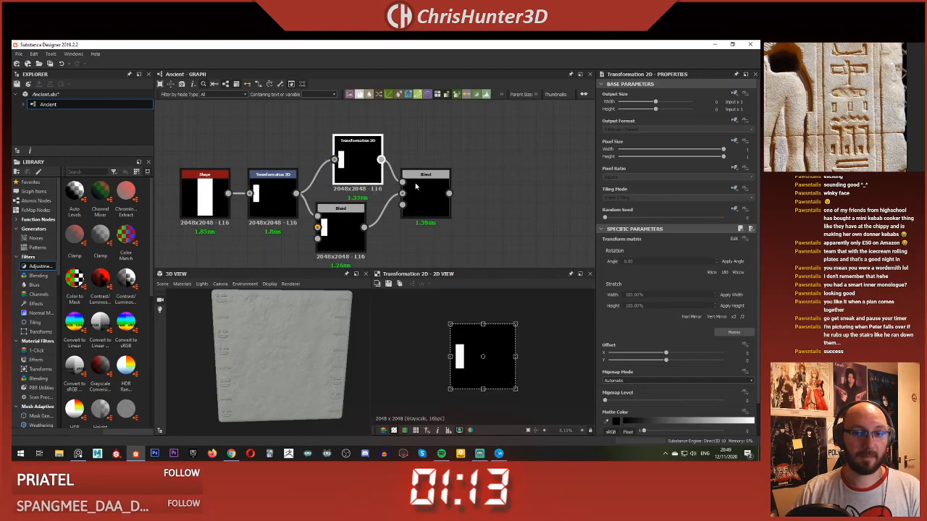
double_click(422, 193)
Step: Set the second Blend's Blending Mode to Add (Linear Dodge)
left_click(361, 163)
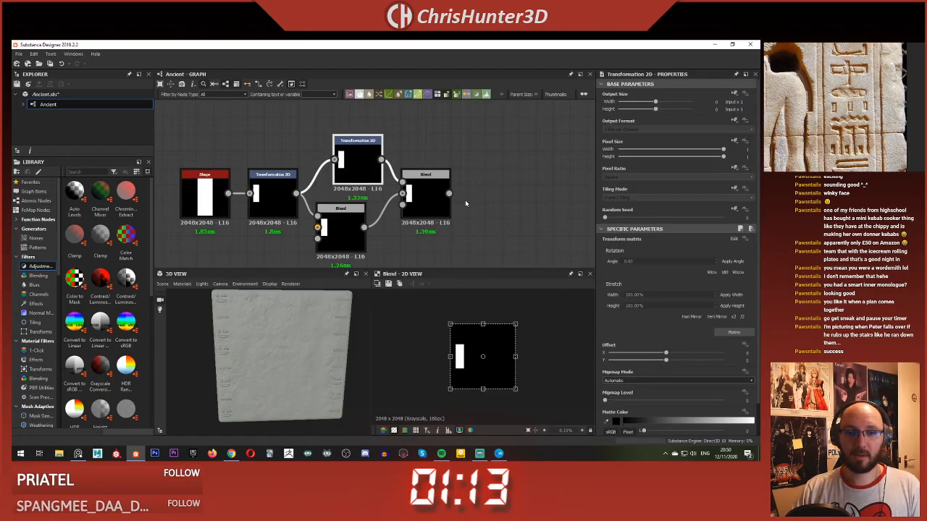
left_click(435, 194)
left_click(651, 267)
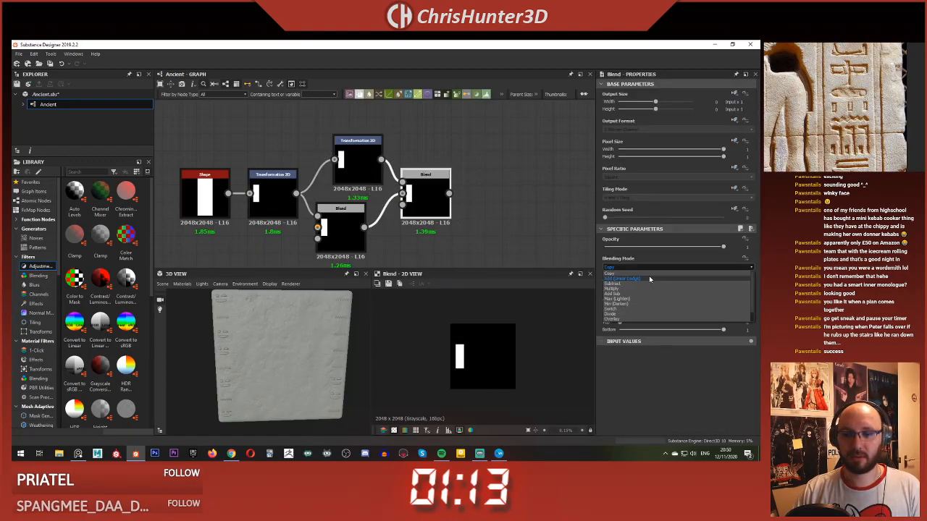
left_click(650, 279)
Step: Offset the second Transformation 2D horizontally so its bar sits in the middle of the canvas
left_click(357, 161)
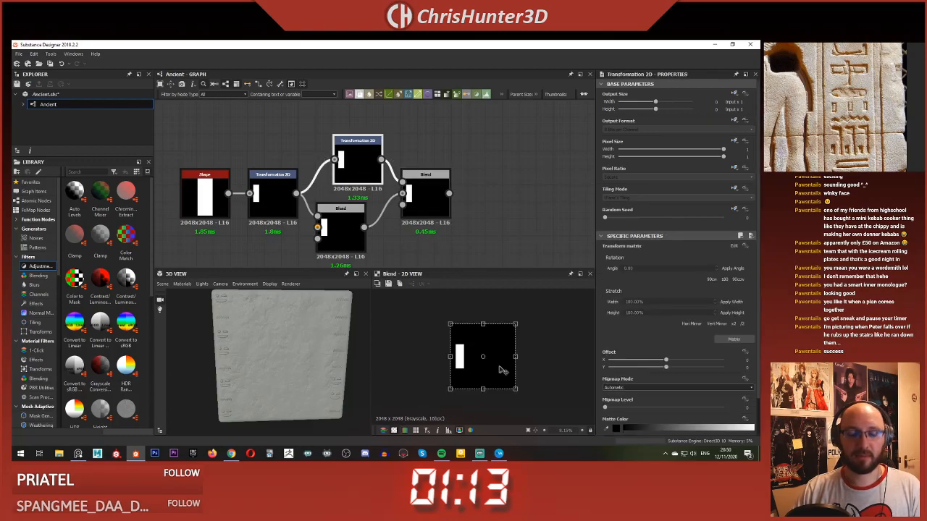
left_click_drag(510, 352, 527, 353)
key("space")
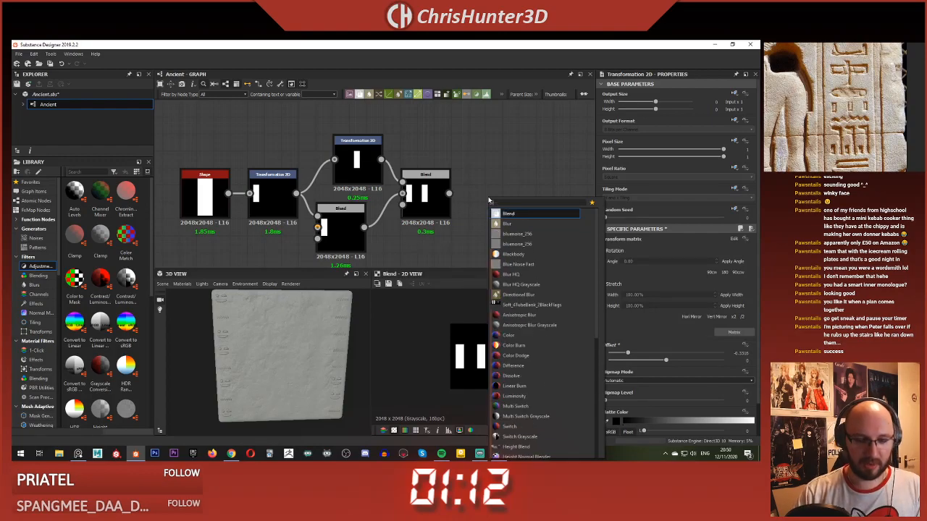
key("Escape")
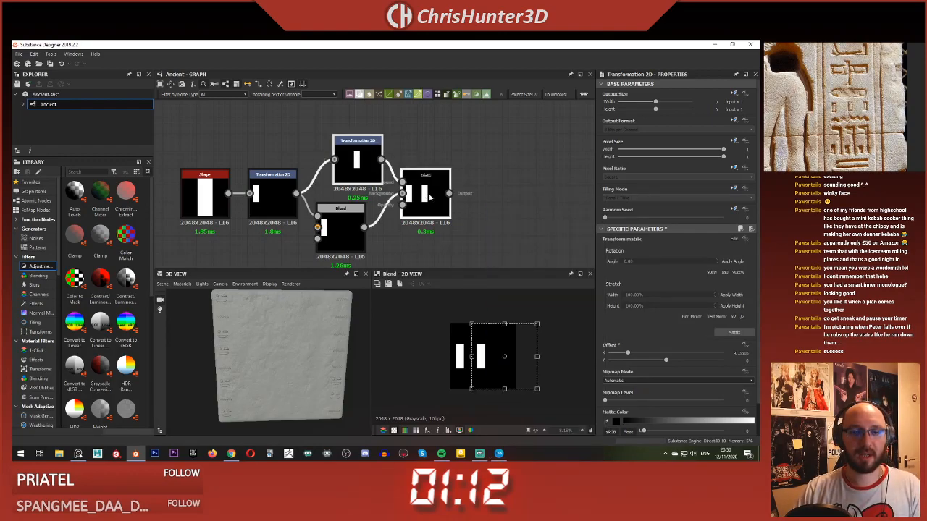
Step: Duplicate the second Transformation 2D and Blend pair and feed the two-bar Blend into the duplicate Blend's Background, arranging the nodes compactly
key("ctrl+v")
left_click_drag(397, 194, 510, 161)
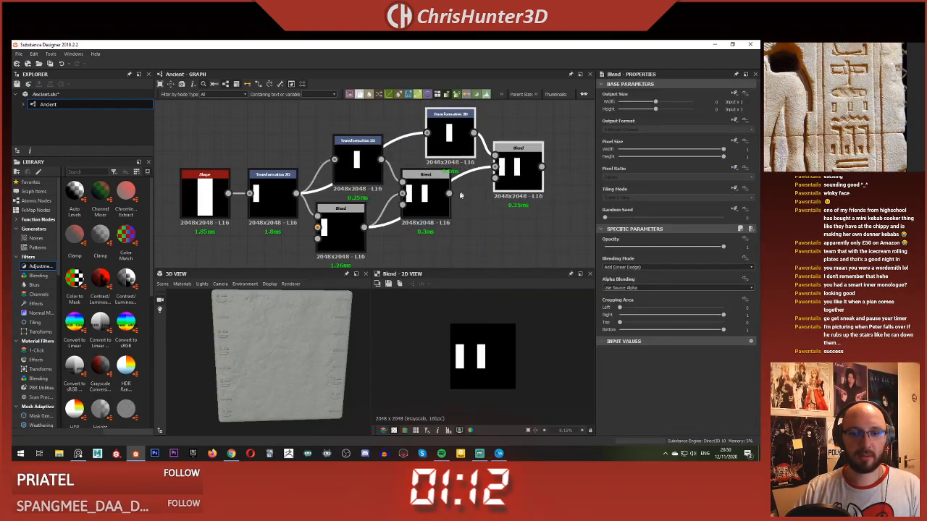
left_click_drag(449, 193, 509, 194)
left_click(508, 147)
left_click_drag(443, 145, 425, 112)
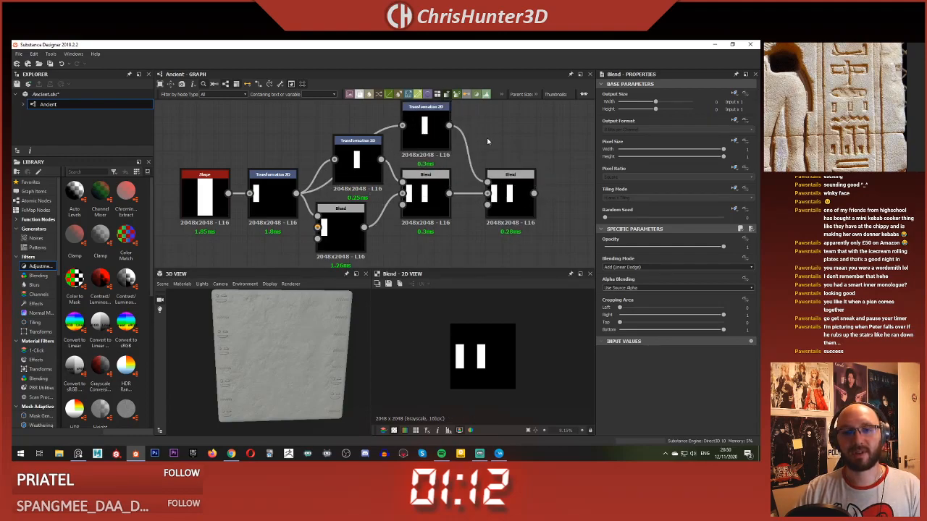
left_click(498, 172)
left_click_drag(497, 172, 491, 156)
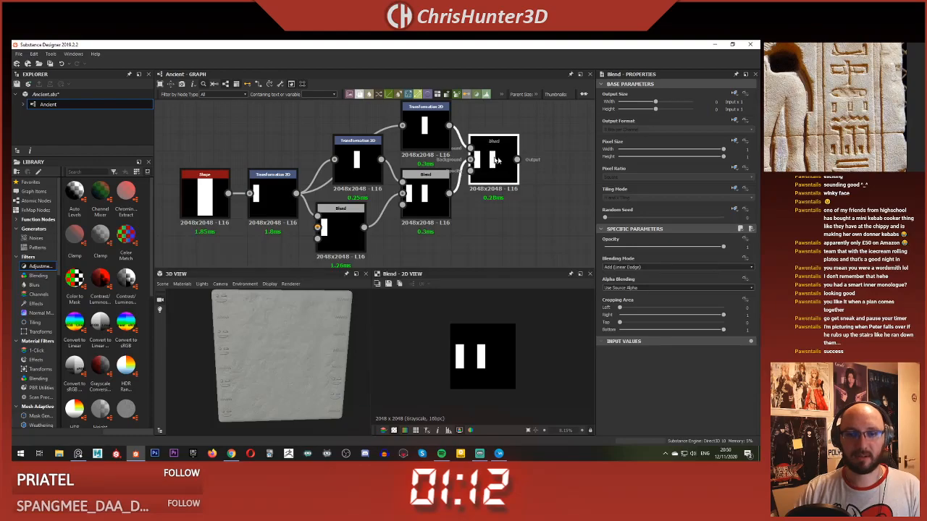
middle_click_drag(497, 160, 475, 163)
left_click(501, 217)
Step: Offset the duplicated Transformation 2D horizontally so its bar forms an evenly spaced third bar near the canvas's right edge
left_click(417, 146)
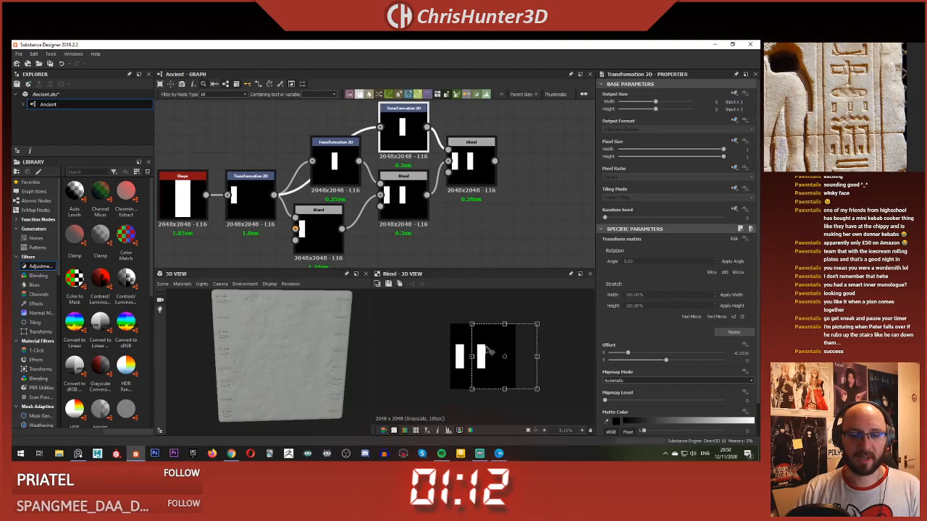
left_click_drag(490, 351, 540, 345)
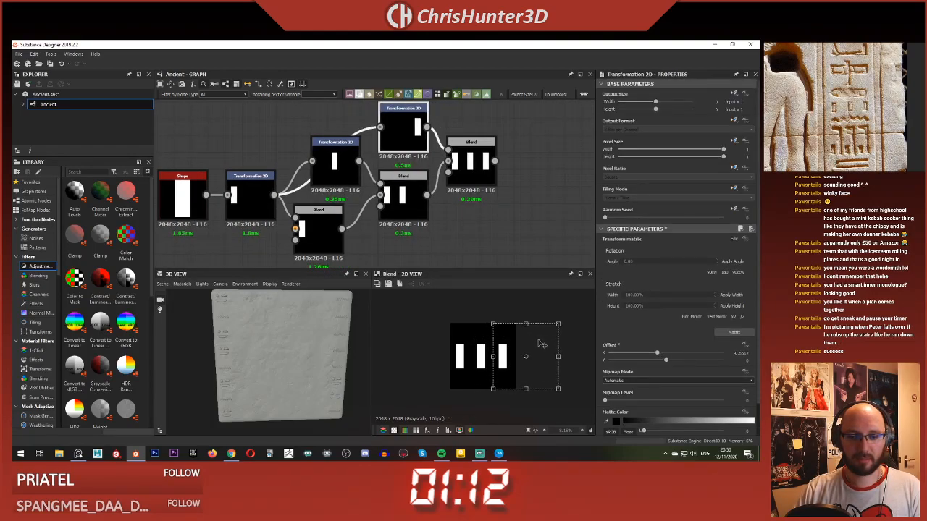
left_click(509, 192)
scroll(498, 199, "down", 3)
middle_click_drag(497, 203, 486, 201)
scroll(483, 235, "up", 2)
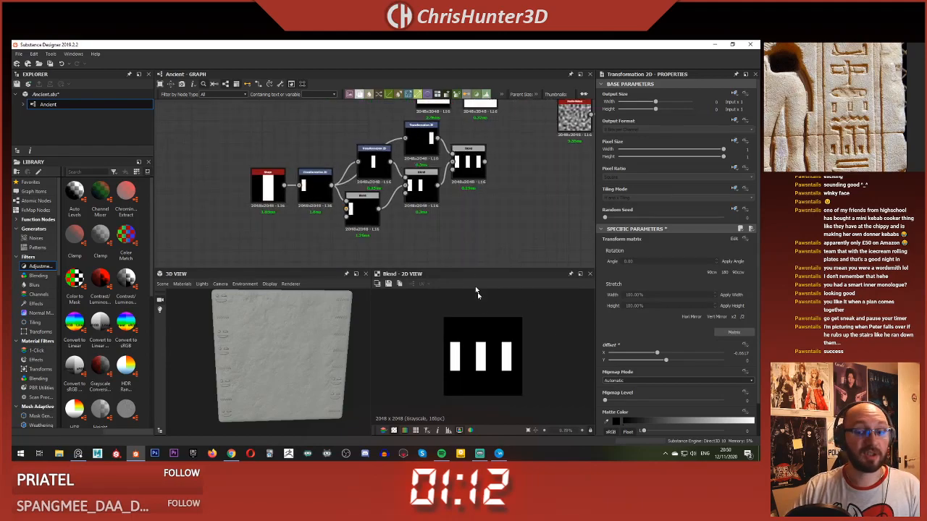
Step: Set the bar Shape's Size to 0.31 in X and 0.72 in Y
middle_click_drag(404, 195, 416, 200)
left_click(283, 189)
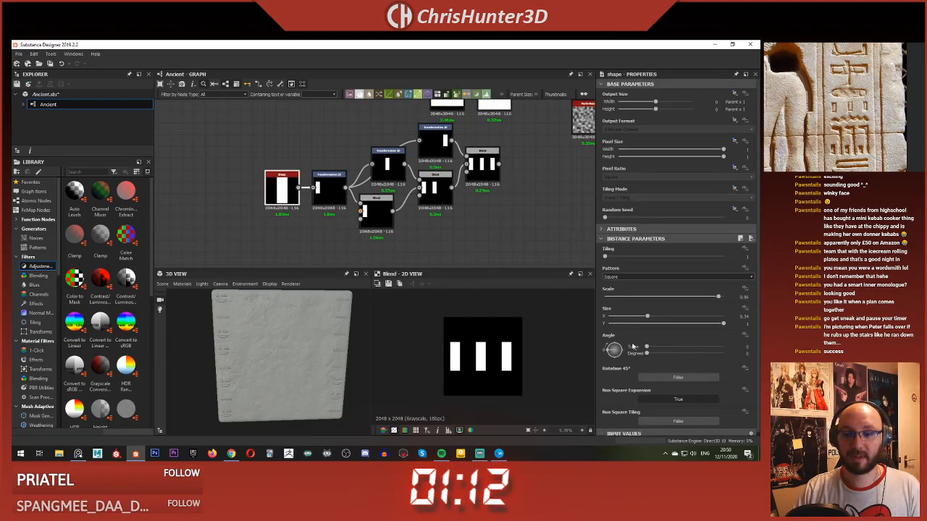
left_click_drag(639, 319, 645, 321)
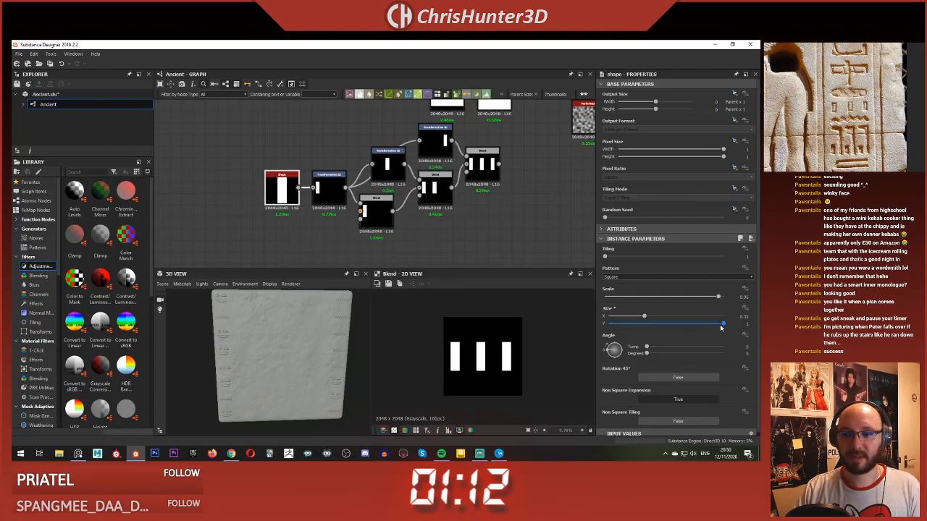
left_click_drag(721, 326, 691, 327)
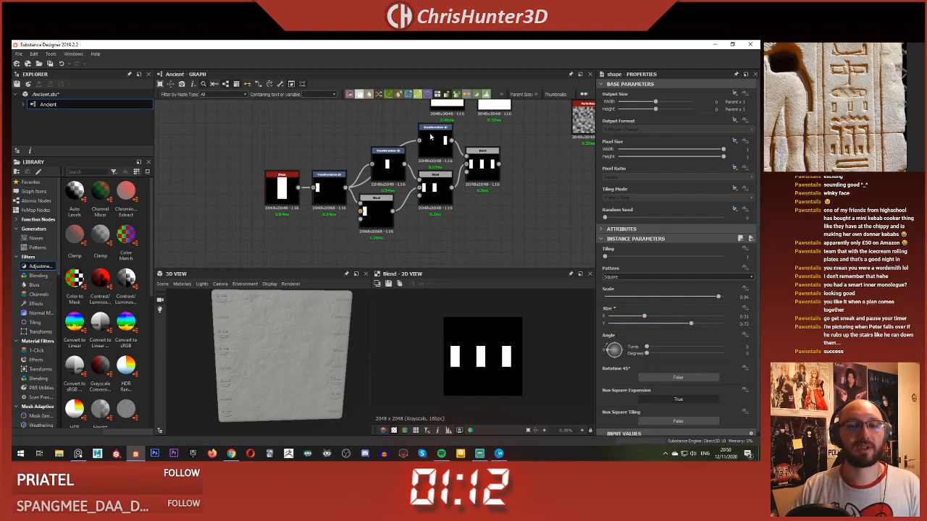
Step: Move the whole three-bar node group into the free space below the zigzag chain
left_click(447, 160)
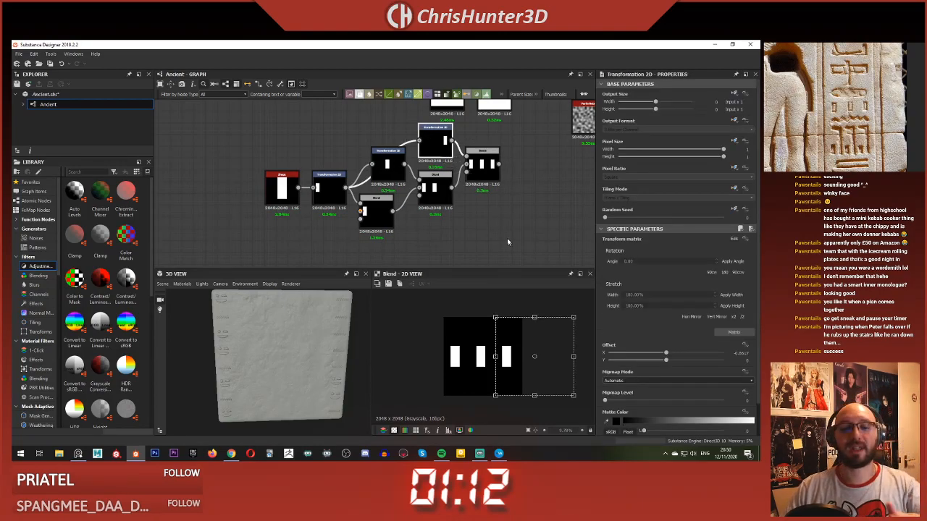
scroll(499, 214, "up", 2)
scroll(463, 190, "down", 3)
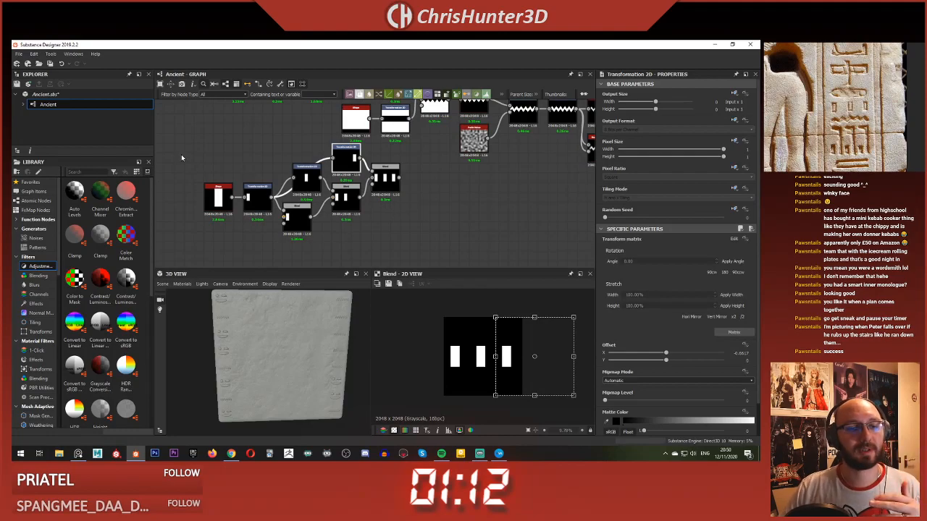
scroll(350, 205, "down", 4)
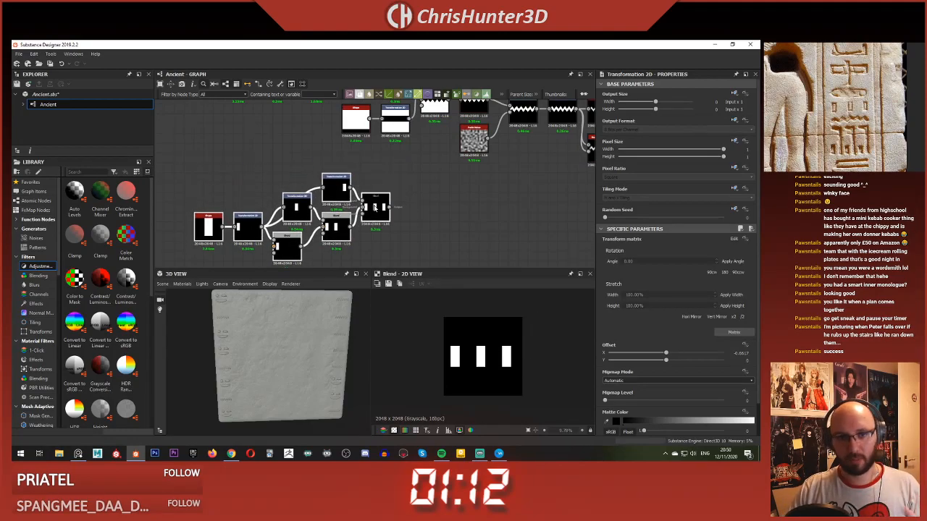
scroll(350, 205, "up", 2)
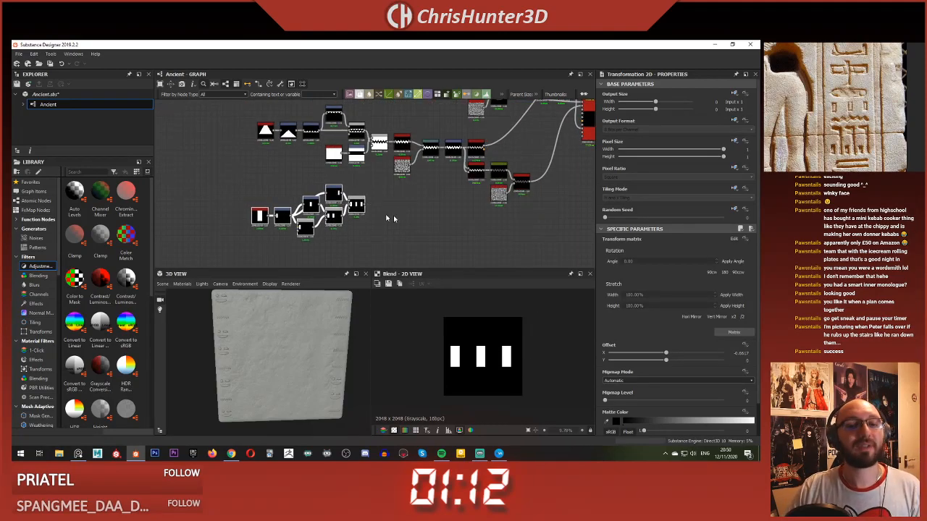
middle_click_drag(388, 219, 338, 177)
scroll(337, 177, "down", 1)
scroll(338, 177, "up", 3)
scroll(336, 174, "down", 4)
scroll(325, 169, "up", 3)
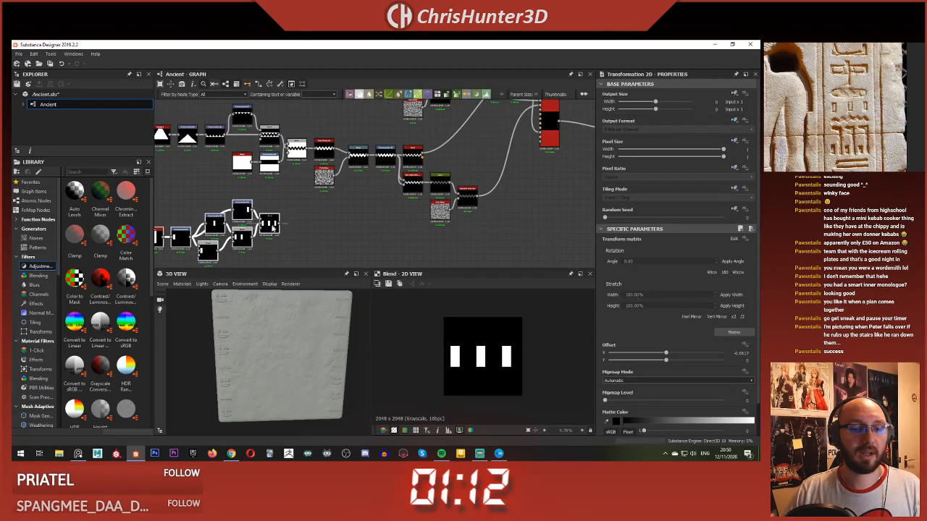
left_click_drag(273, 229, 296, 244)
scroll(295, 240, "up", 4)
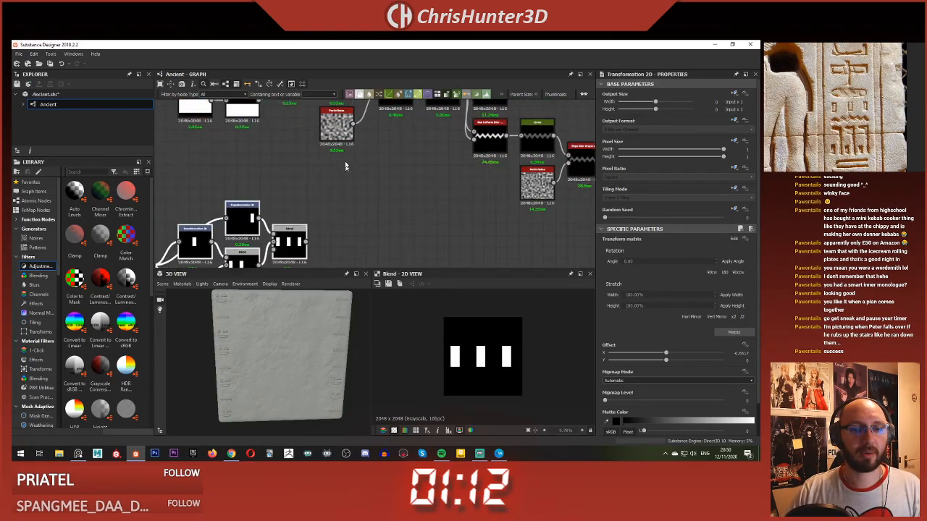
Step: Duplicate the zigzag chain's Warp and Perlin Noise nodes and feed the three-bar Blend into the duplicated Warp
middle_click_drag(345, 107, 389, 144)
scroll(355, 204, "down", 2)
middle_click_drag(382, 200, 325, 130)
scroll(326, 131, "down", 1)
middle_click_drag(339, 166, 390, 188)
left_click(389, 131)
scroll(387, 207, "down", 1)
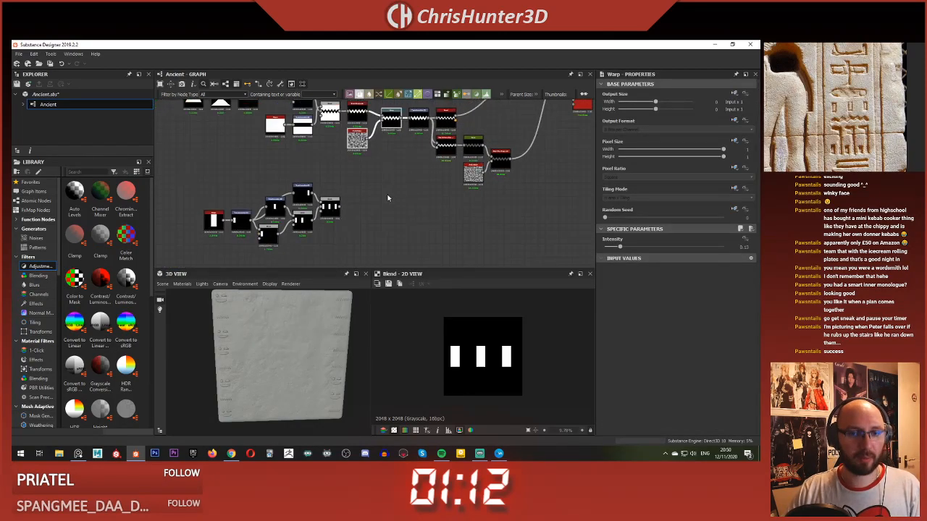
key("ctrl+d")
left_click_drag(386, 181, 379, 209)
scroll(372, 219, "up", 3)
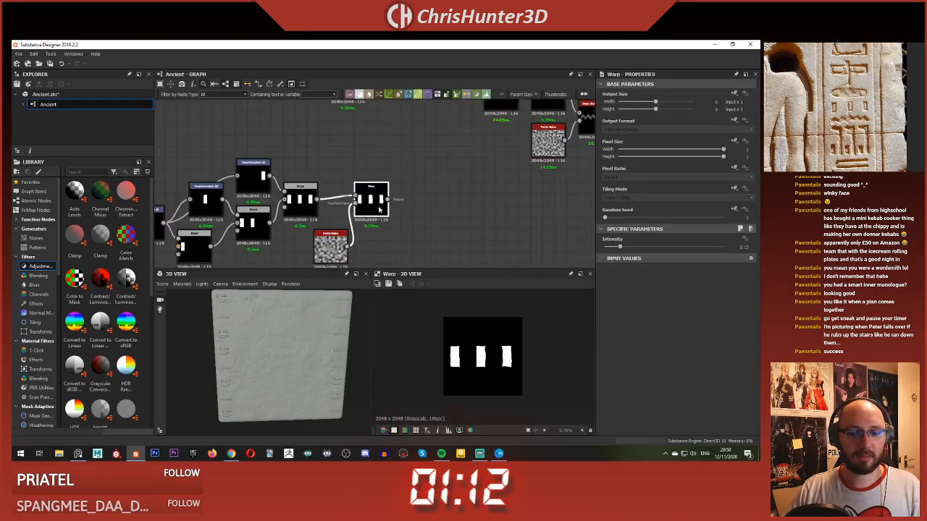
Step: Place the duplicated Perlin Noise beneath the three-bar Blend and inspect the warped bars up close
left_click_drag(330, 253, 300, 253)
scroll(454, 350, "up", 4)
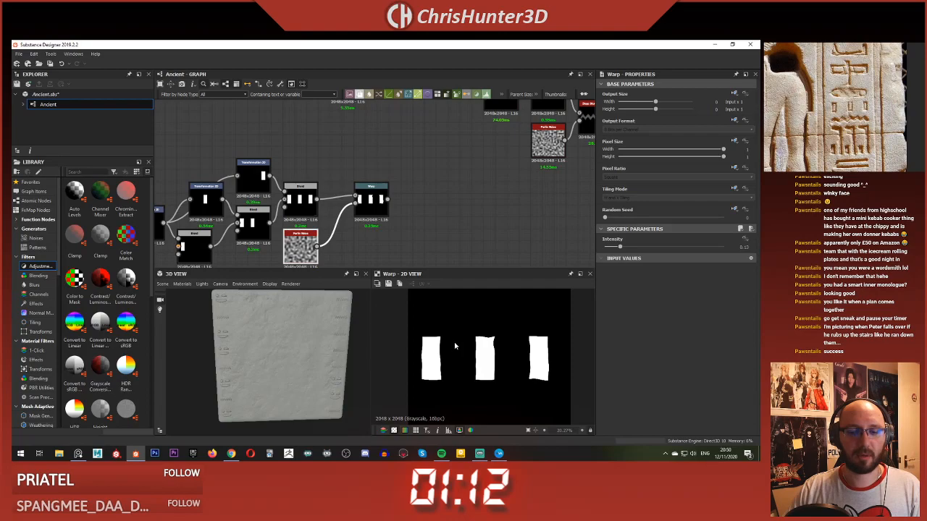
scroll(455, 346, "down", 4)
scroll(373, 197, "down", 3)
scroll(378, 192, "down", 2)
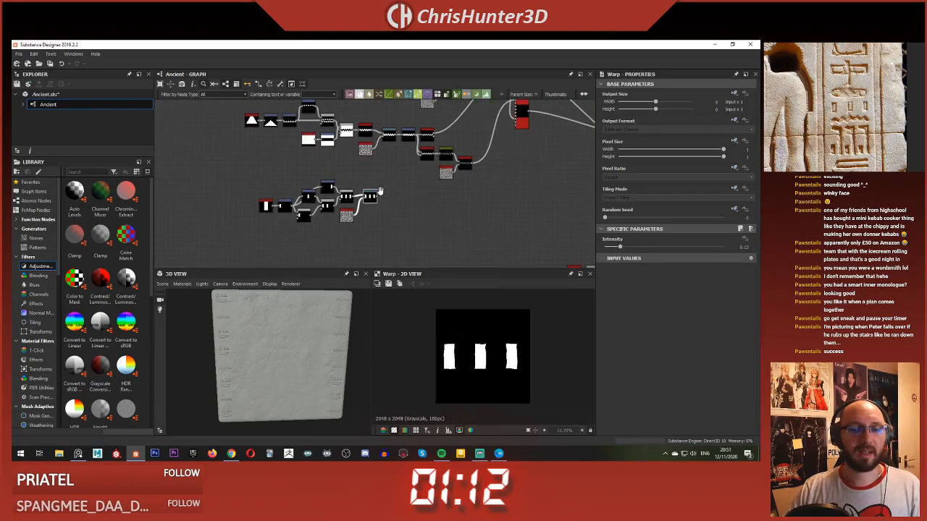
Step: Copy the zigzag chain's nodes from Transformation 2D through Slope Blur Grayscale and place the copies after the bars' Warp
scroll(391, 192, "up", 3)
middle_click_drag(391, 192, 357, 193)
scroll(397, 192, "up", 2)
scroll(357, 192, "down", 2)
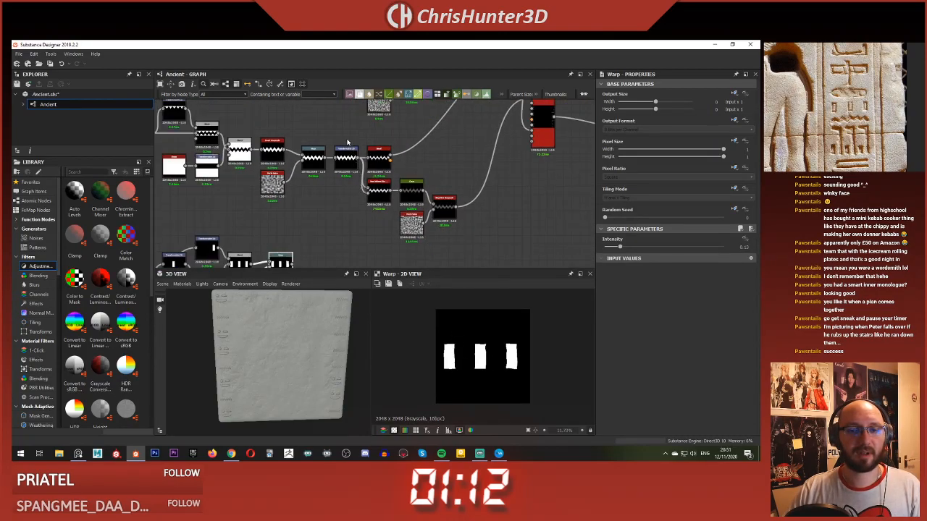
left_click_drag(347, 142, 449, 227)
scroll(420, 224, "down", 2)
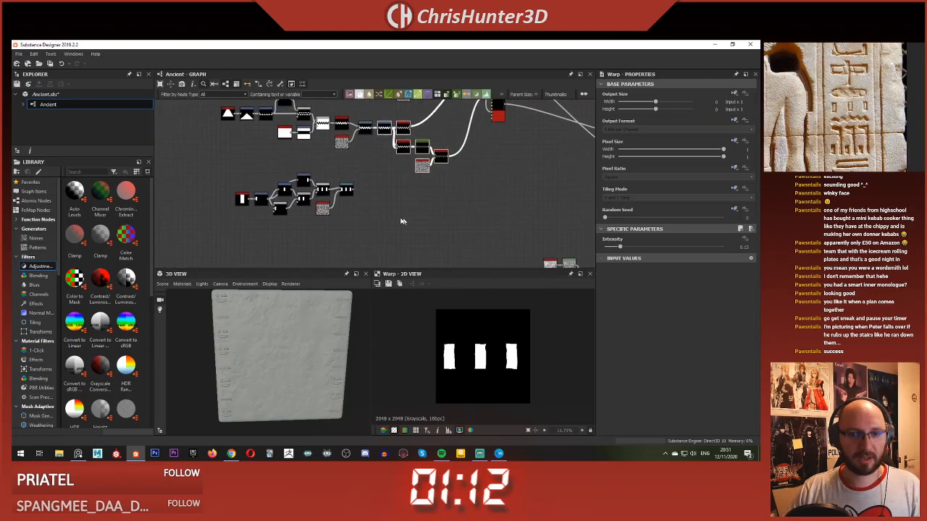
key("ctrl+v")
left_click_drag(350, 169, 382, 194)
scroll(382, 194, "up", 5)
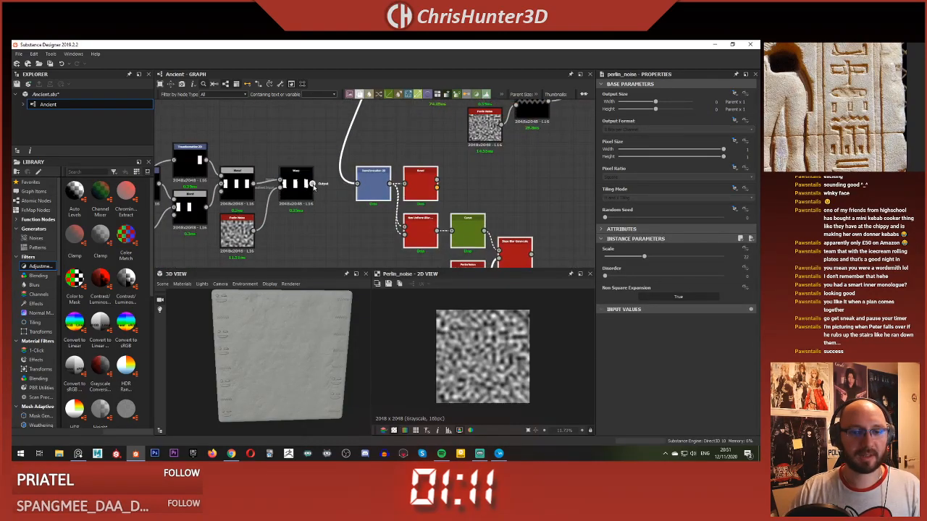
Step: Connect the bars' Warp output to the copied Transformation 2D and preview its result
left_click_drag(314, 186, 357, 184)
double_click(373, 184)
left_click(427, 185)
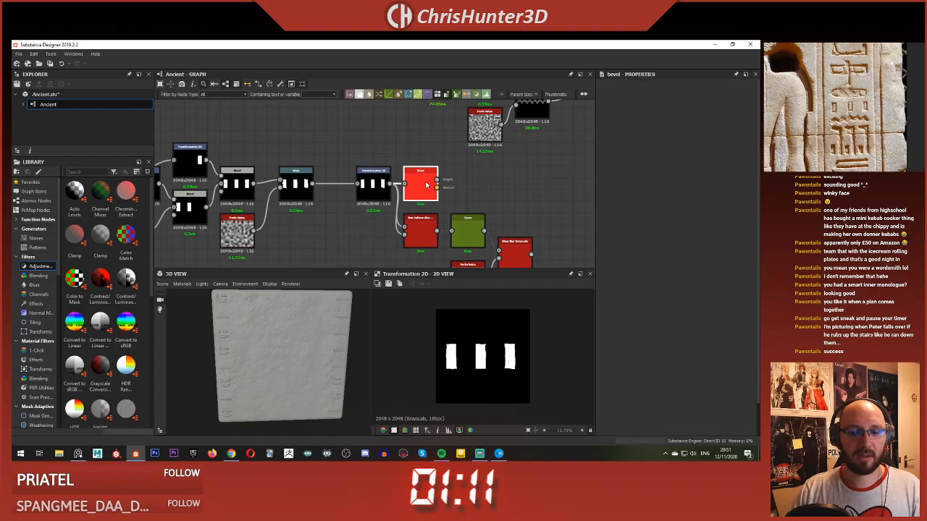
left_click(373, 186)
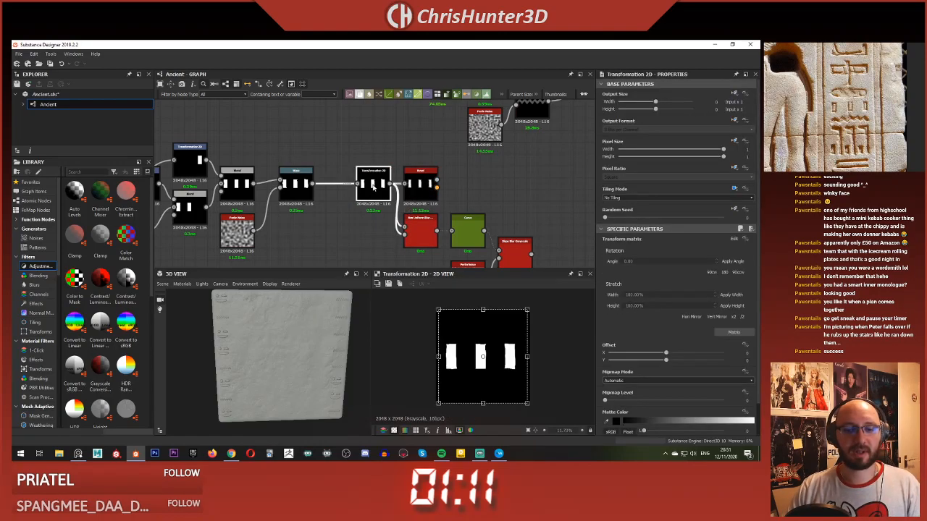
Step: Examine the zigzag chain's original Transformation 2D output for comparison with the bars' copy
scroll(375, 186, "down", 2)
middle_click_drag(377, 116, 382, 185)
scroll(382, 182, "up", 2)
middle_click_drag(393, 129, 399, 193)
left_click(402, 202)
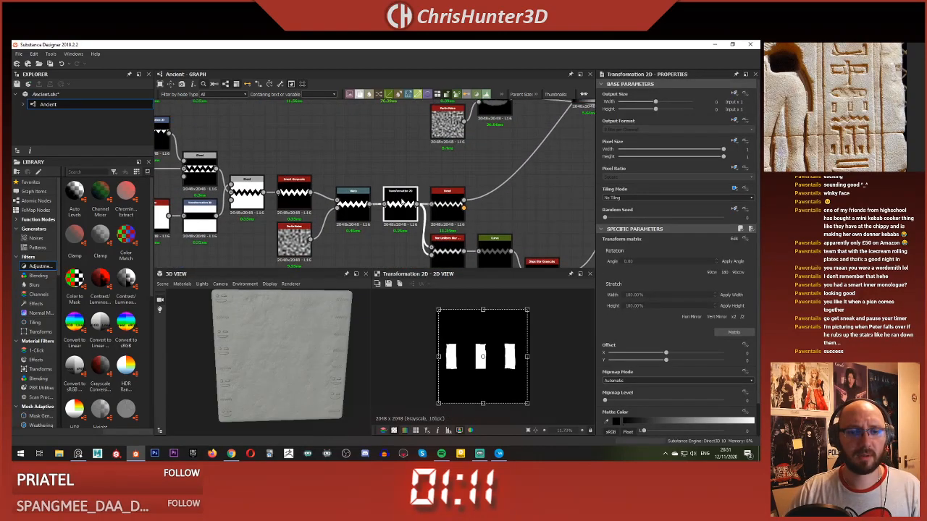
double_click(401, 202)
middle_click_drag(383, 247, 379, 150)
scroll(373, 196, "up", 2)
middle_click_drag(372, 206, 366, 107)
Step: Delete the copied Transformation 2D and feed the bars' Warp directly into the copied Bevel
left_click(369, 201)
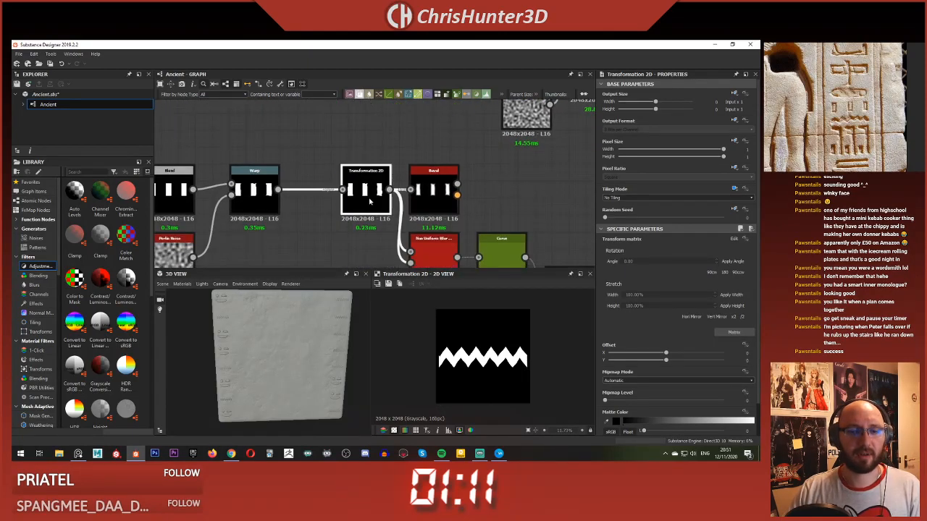
key("Delete")
scroll(373, 200, "down", 1)
left_click_drag(284, 158, 386, 170)
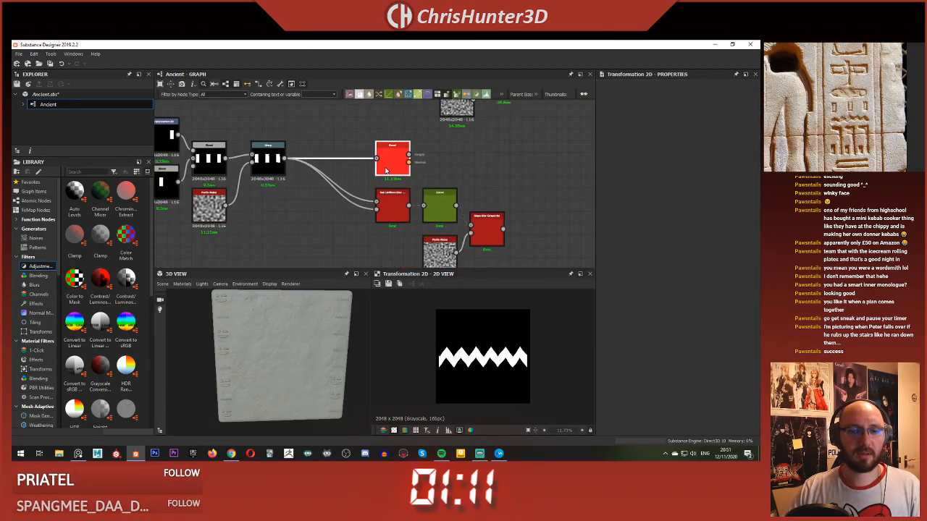
Step: Preview the bars' copied Non Uniform Blur, Curve and Slope Blur Grayscale outputs in turn
double_click(396, 203)
middle_click_drag(399, 202, 382, 191)
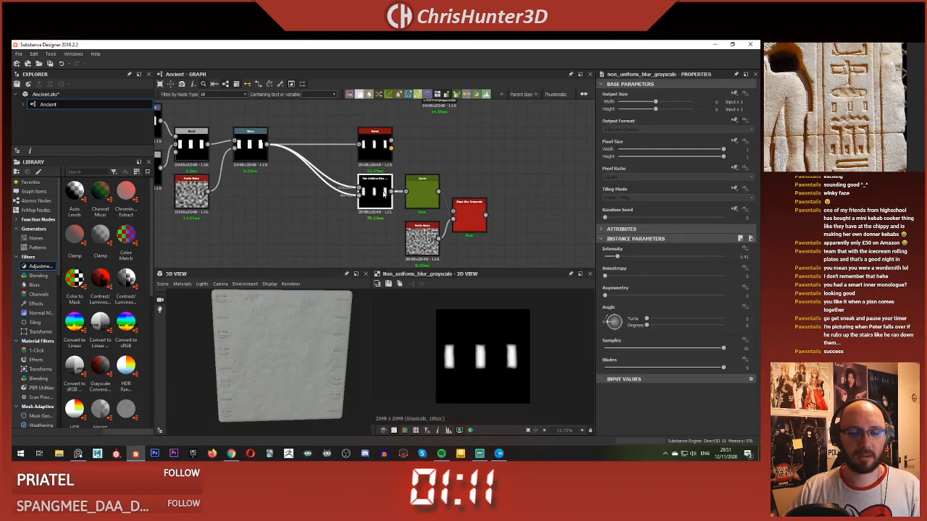
double_click(419, 198)
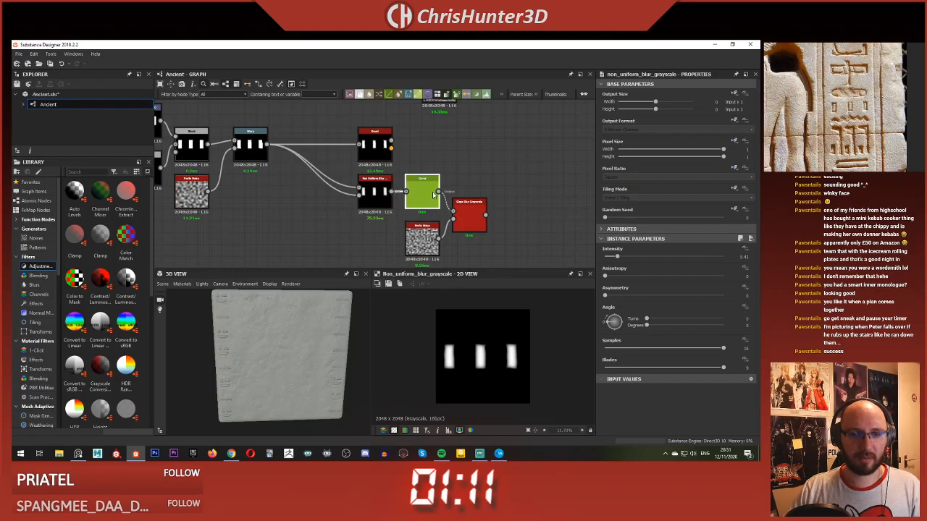
double_click(470, 216)
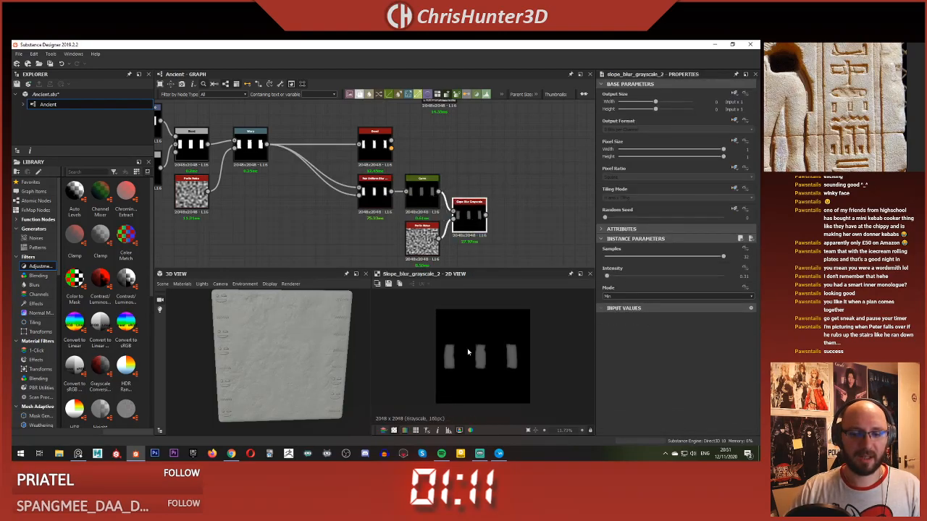
scroll(467, 351, "down", 2)
scroll(461, 175, "down", 5)
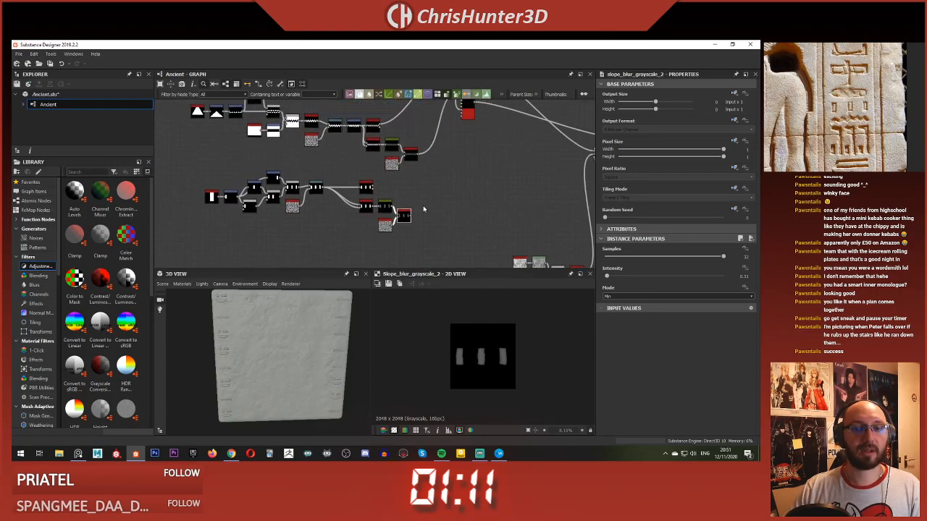
Step: Set Pattern Input Number to 3 on both Tile Samplers
scroll(424, 209, "up", 1)
mouse_move(424, 209)
middle_mouse_down()
mouse_move(452, 251)
mouse_move(427, 198)
middle_mouse_up()
scroll(453, 251, "down", 2)
scroll(446, 157, "up", 5)
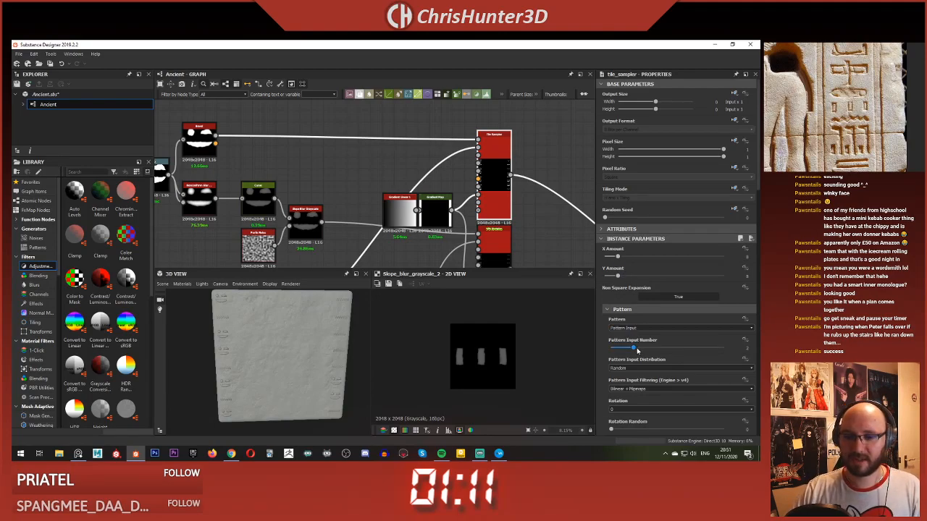
left_click_drag(636, 350, 646, 350)
middle_click_drag(502, 261, 492, 152)
left_click(493, 153)
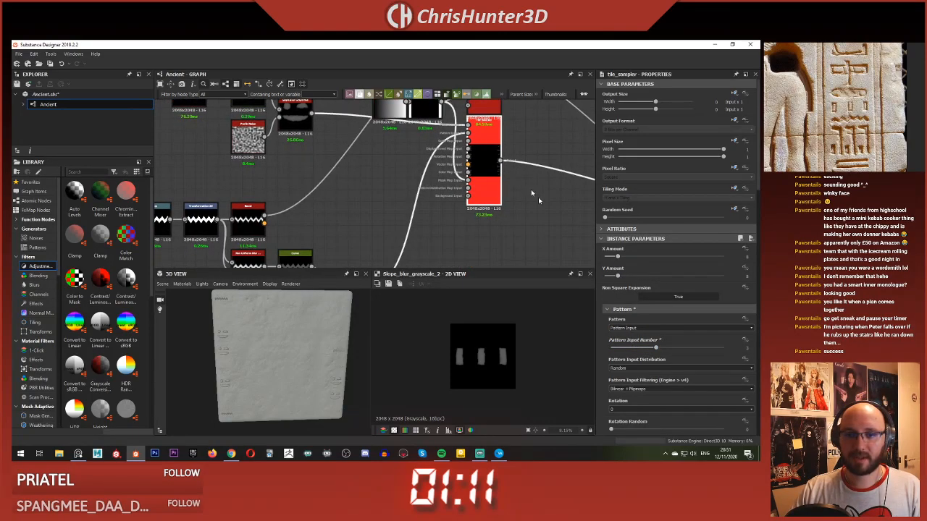
left_click(655, 352)
scroll(429, 196, "down", 3)
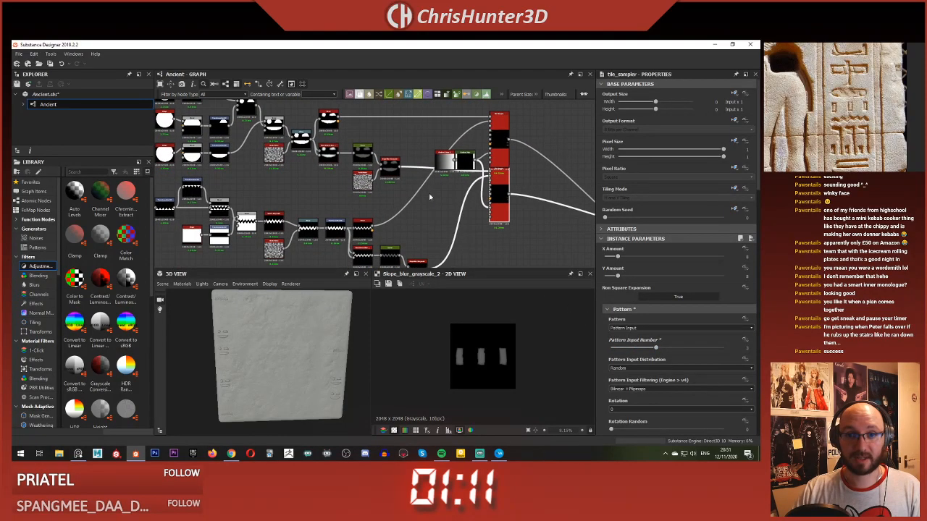
Step: Connect the bars' Bevel height output to the upper Tile Sampler's third pattern input
middle_click_drag(430, 196, 483, 107)
scroll(415, 223, "up", 3)
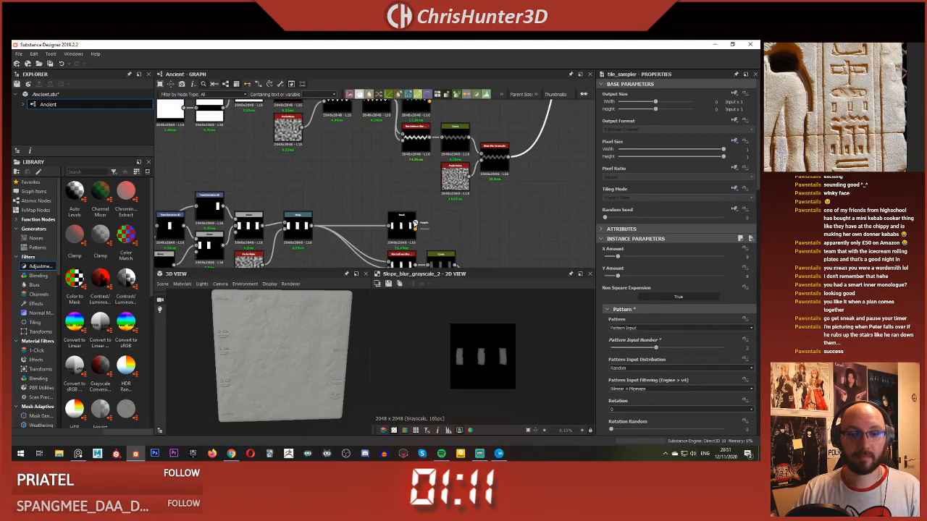
left_click(415, 224)
scroll(424, 155, "down", 4)
middle_click_drag(526, 109, 424, 151)
scroll(425, 152, "up", 3)
middle_click_drag(481, 138, 451, 172)
scroll(491, 165, "up", 2)
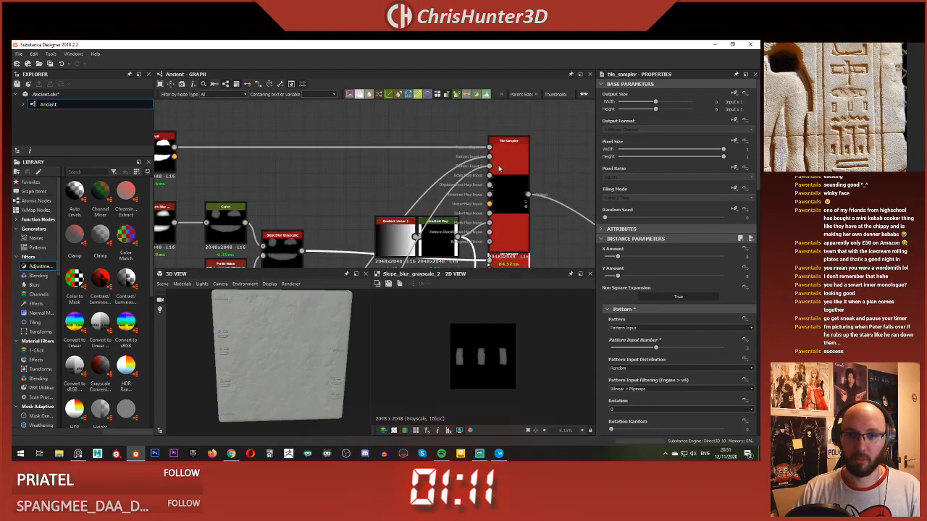
left_click(499, 168)
Step: Connect the bars' Slope Blur Grayscale output to the lower Tile Sampler's third pattern input
scroll(381, 197, "down", 3)
middle_click_drag(395, 233, 409, 153)
scroll(406, 219, "up", 3)
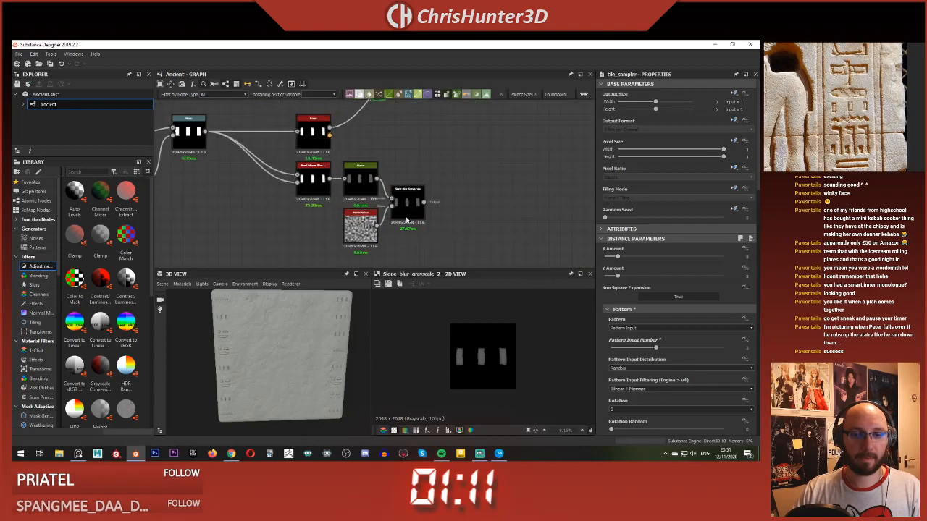
middle_click_drag(352, 142, 458, 201)
scroll(456, 200, "down", 3)
scroll(393, 224, "up", 2)
middle_click_drag(435, 116, 342, 226)
scroll(393, 224, "down", 2)
scroll(365, 176, "down", 1)
scroll(364, 189, "down", 1)
scroll(376, 211, "up", 1)
scroll(376, 212, "up", 2)
scroll(344, 226, "down", 1)
scroll(362, 193, "up", 3)
left_click_drag(386, 139, 438, 201)
left_click(430, 131)
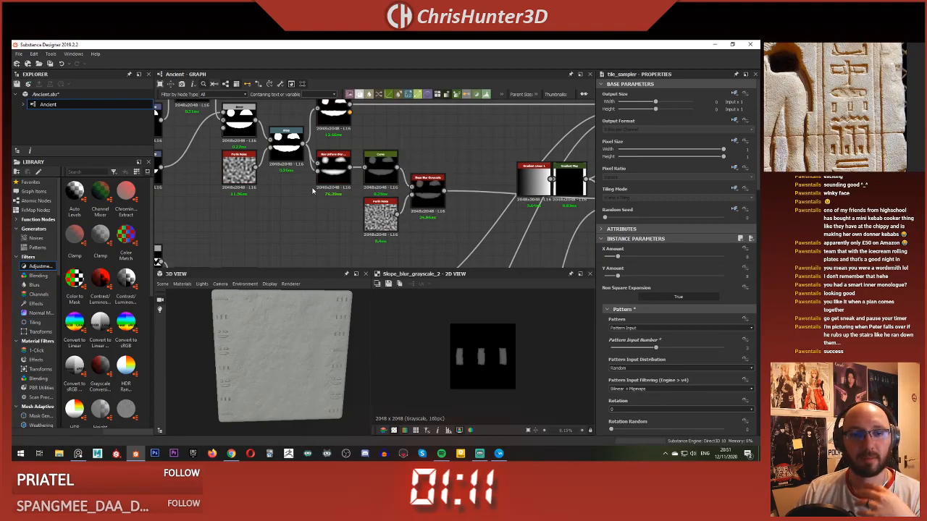
scroll(371, 168, "down", 4)
scroll(369, 164, "up", 2)
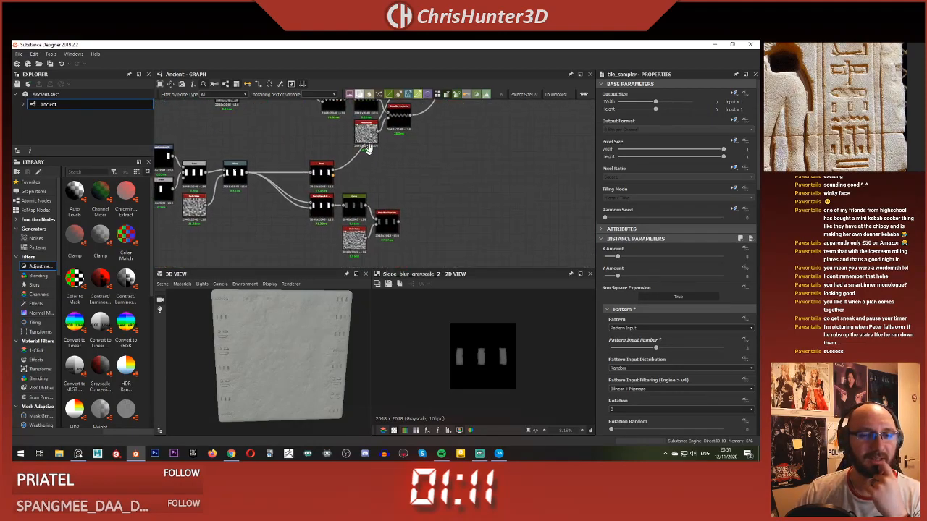
scroll(434, 164, "down", 3)
left_click_drag(407, 200, 427, 214)
scroll(408, 190, "up", 3)
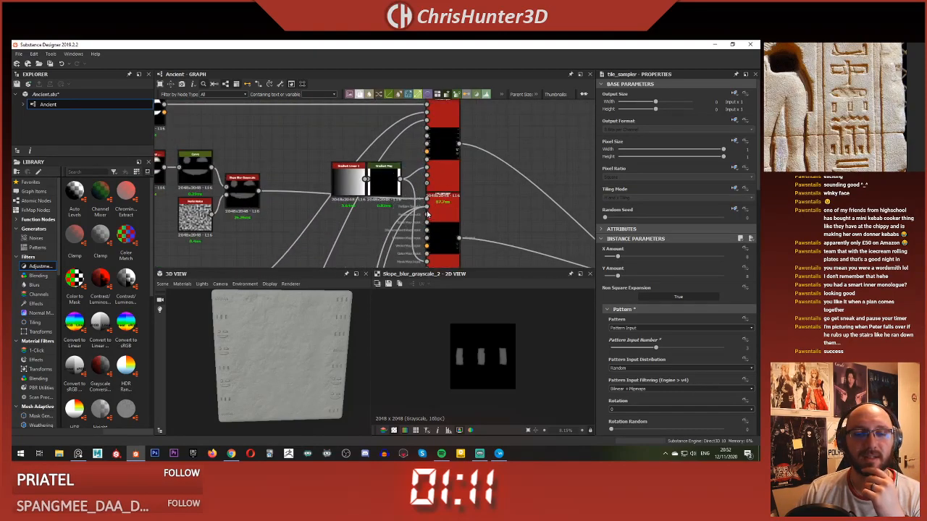
Step: Preview the upper Tile Sampler's output and examine the carved bar glyphs close up on the 3D model
double_click(445, 143)
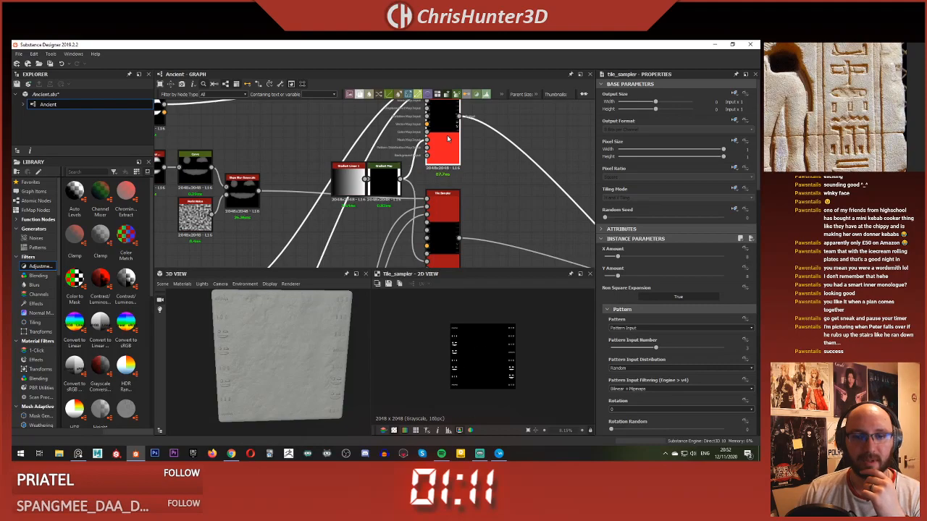
scroll(478, 348, "up", 4)
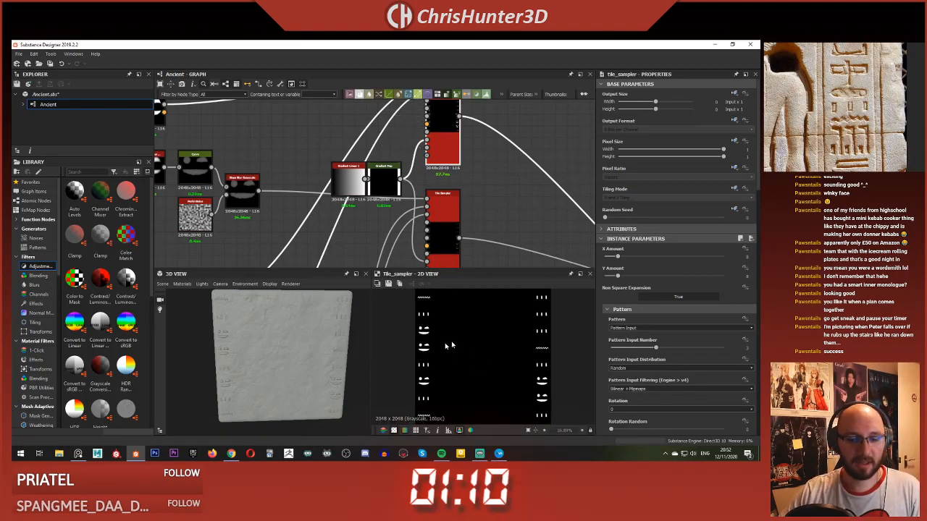
scroll(273, 339, "up", 3)
left_click_drag(273, 339, 253, 340)
middle_click_drag(253, 340, 254, 374)
mouse_move(254, 374)
left_mouse_down()
mouse_move(236, 377)
mouse_move(263, 336)
mouse_move(273, 375)
left_mouse_up()
scroll(268, 313, "down", 3)
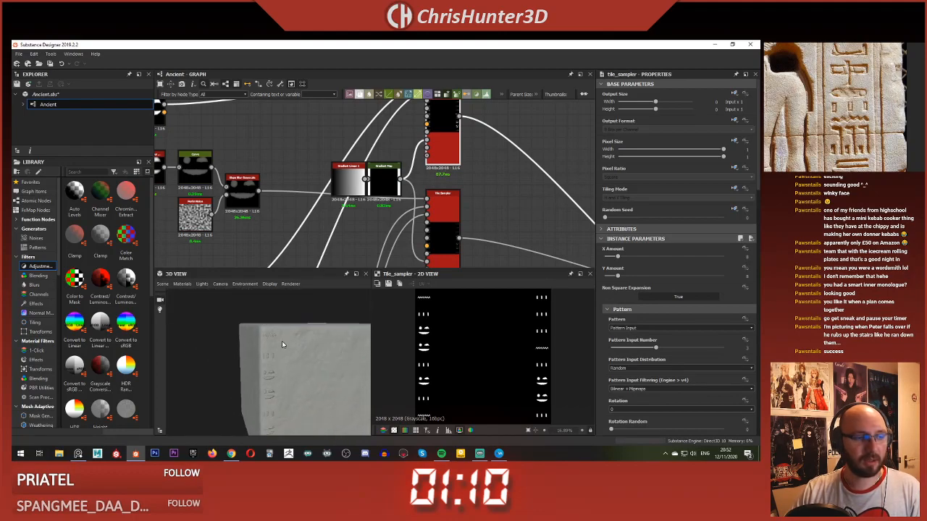
mouse_move(283, 339)
left_mouse_down()
mouse_move(308, 345)
mouse_move(297, 342)
left_mouse_up()
scroll(304, 338, "up", 3)
scroll(304, 342, "up", 3)
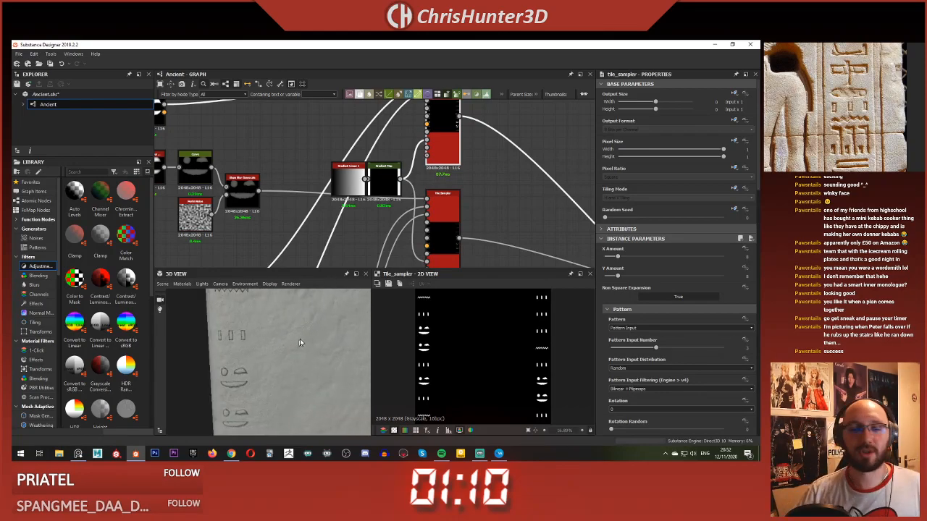
scroll(401, 176, "down", 6)
scroll(401, 177, "up", 5)
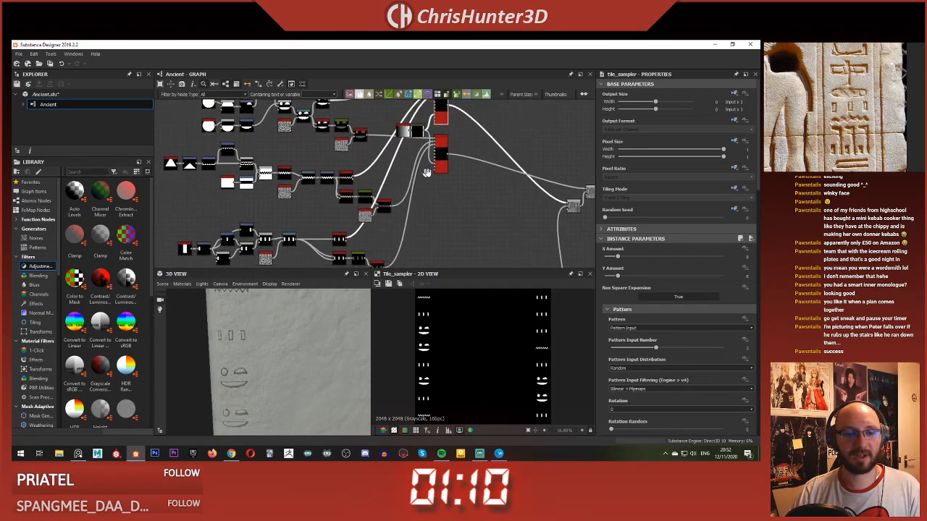
middle_click_drag(401, 177, 446, 178)
scroll(384, 209, "down", 3)
scroll(384, 209, "down", 2)
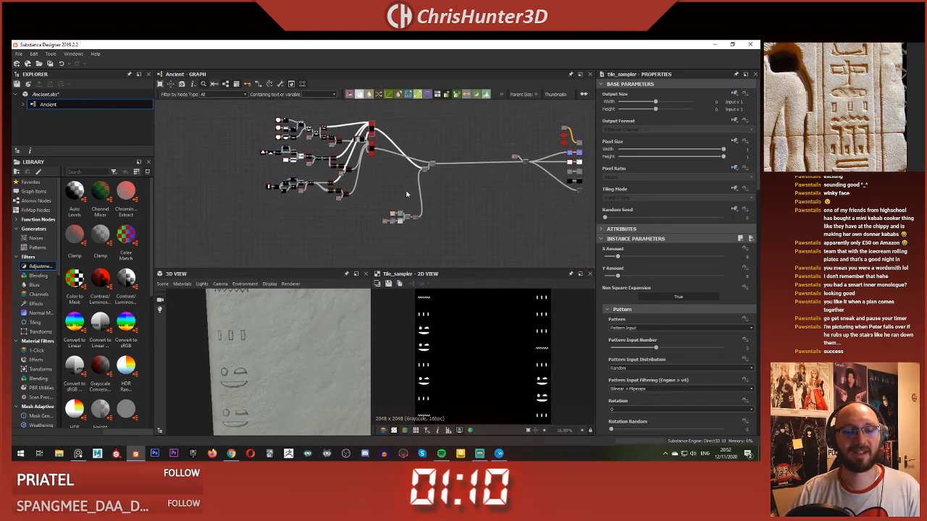
scroll(407, 192, "up", 3)
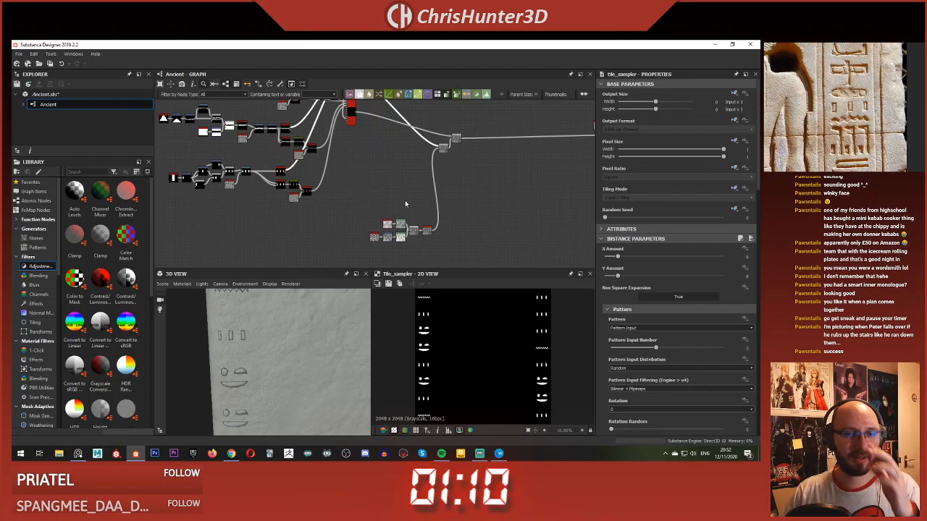
scroll(405, 200, "down", 2)
scroll(397, 193, "up", 1)
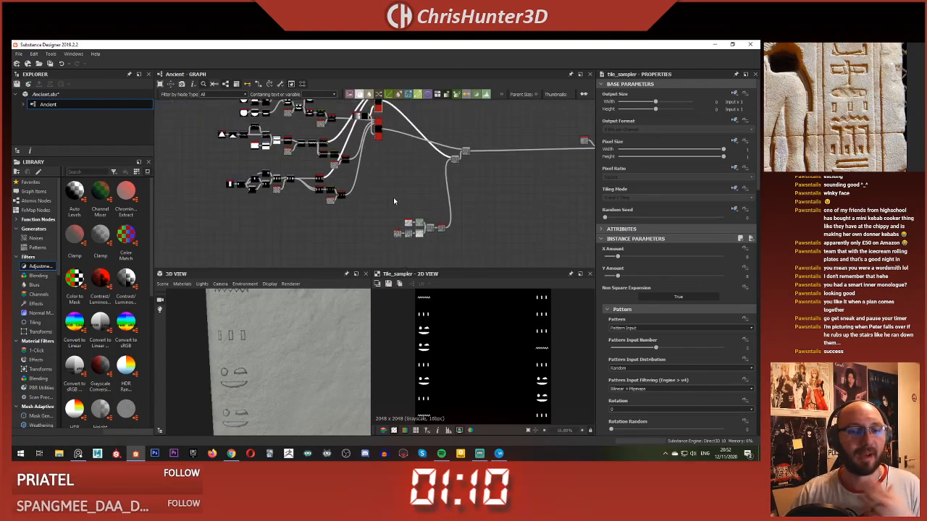
scroll(283, 349, "down", 2)
scroll(282, 349, "down", 4)
Step: Compare the glyph columns in the Tile Sampler's 2D preview with their relief on the 3D model
mouse_move(283, 349)
left_mouse_down()
mouse_move(249, 342)
mouse_move(281, 339)
left_mouse_up()
scroll(307, 168, "up", 5)
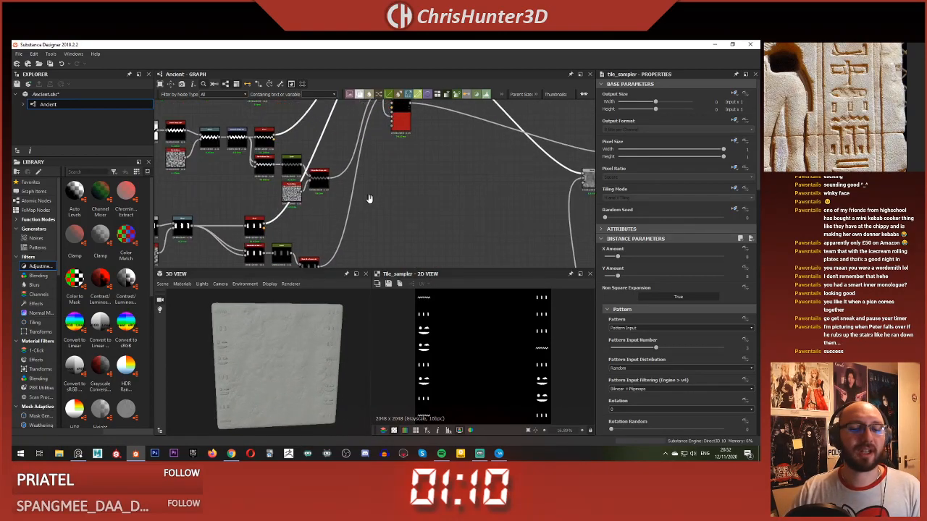
middle_click_drag(384, 192, 372, 138)
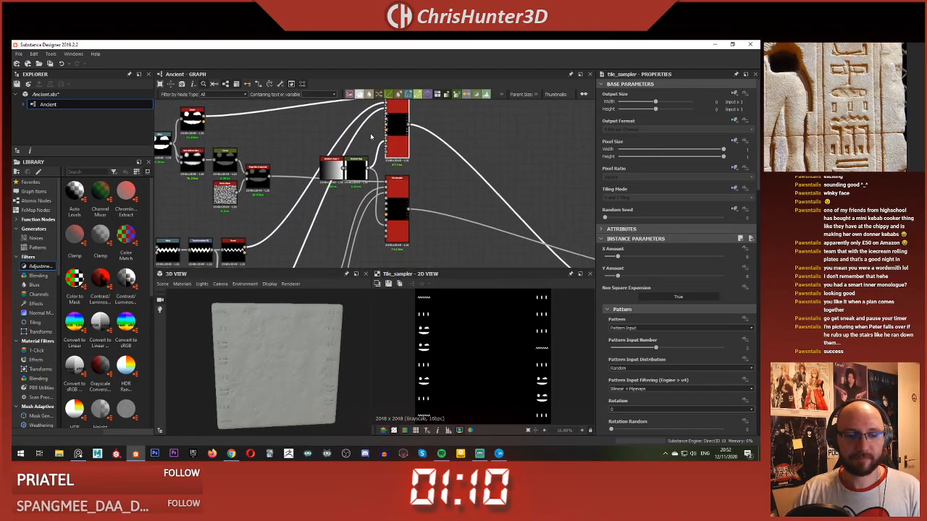
scroll(291, 341, "up", 2)
scroll(353, 176, "up", 2)
middle_click_drag(353, 177, 351, 166)
scroll(355, 175, "down", 5)
scroll(399, 236, "up", 3)
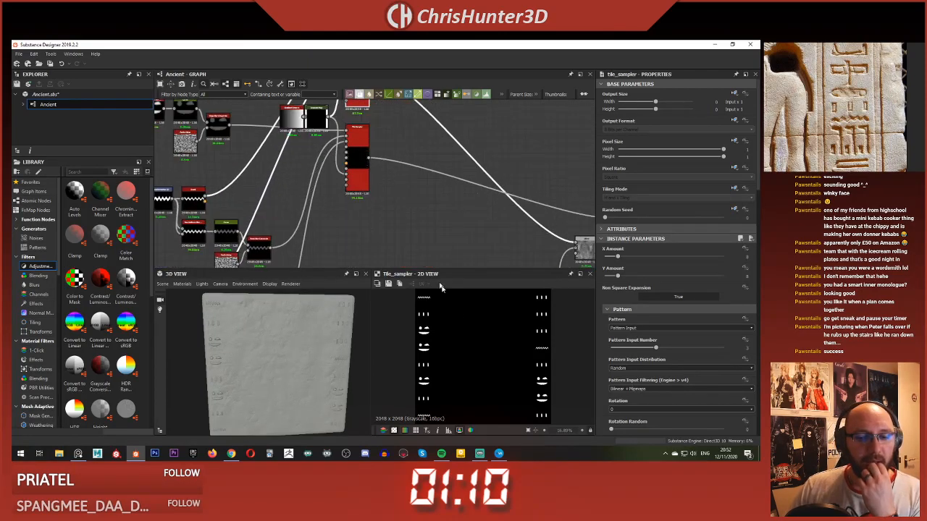
scroll(461, 350, "up", 3)
scroll(461, 350, "down", 3)
scroll(441, 339, "down", 2)
mouse_move(228, 368)
left_mouse_down()
mouse_move(254, 364)
mouse_move(232, 362)
left_mouse_up()
scroll(292, 191, "down", 1)
middle_click_drag(305, 177, 328, 197)
scroll(328, 197, "up", 1)
middle_click_drag(331, 160, 328, 205)
scroll(328, 205, "up", 1)
scroll(328, 204, "down", 1)
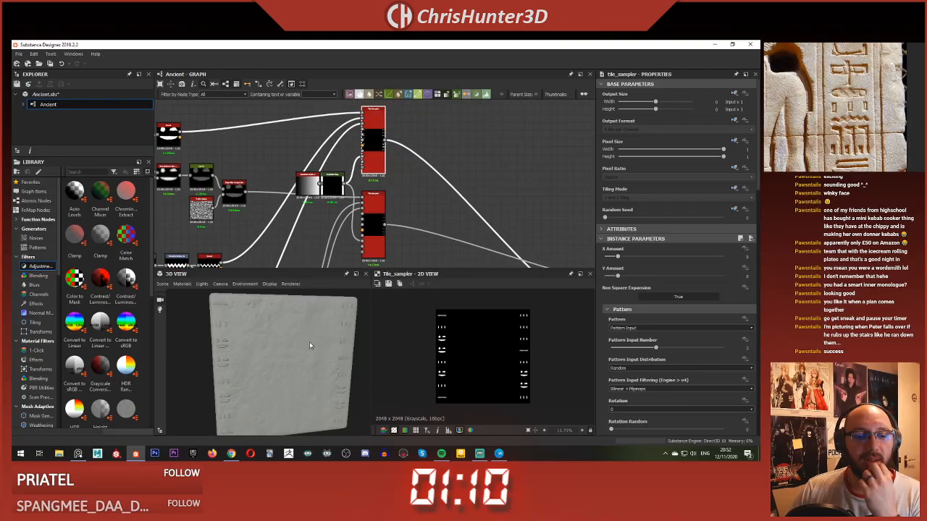
scroll(309, 342, "down", 1)
left_click_drag(309, 342, 300, 344)
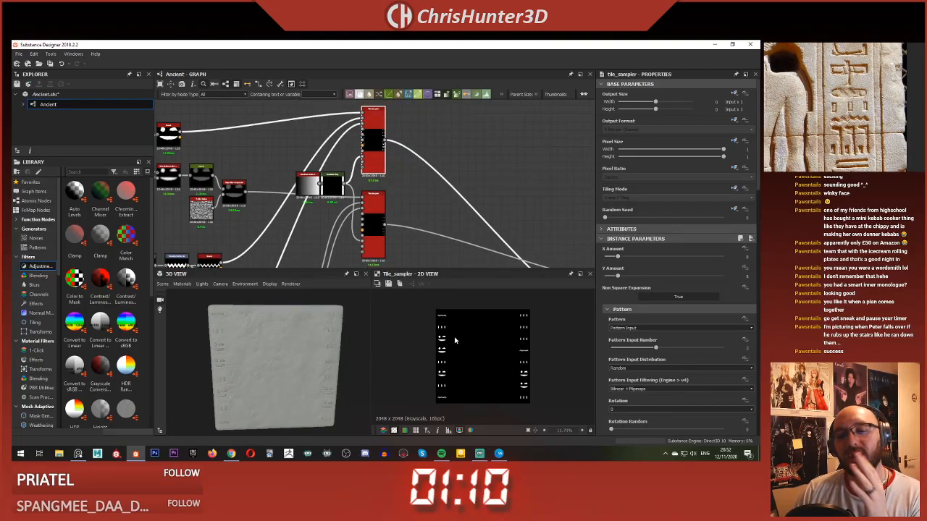
scroll(455, 339, "up", 1)
scroll(254, 347, "down", 1)
left_click_drag(254, 348, 306, 343)
scroll(362, 172, "down", 2)
scroll(363, 172, "up", 1)
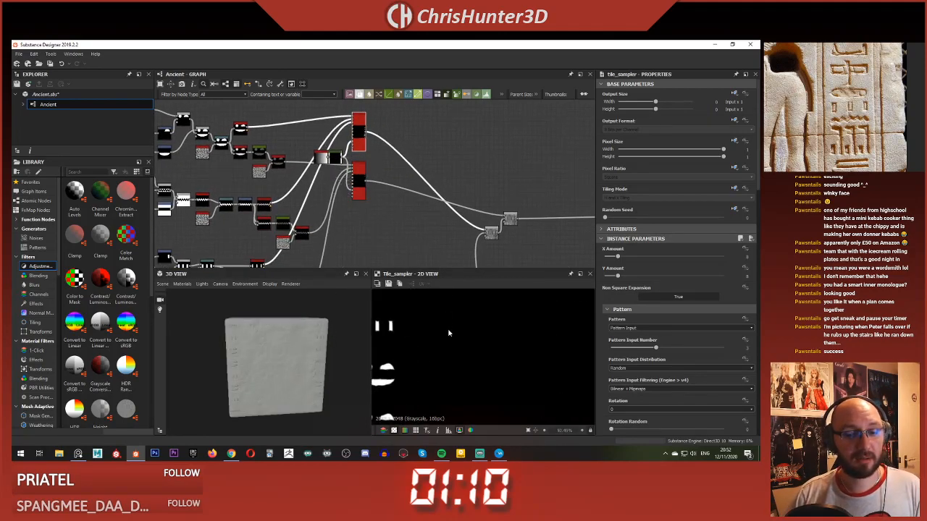
scroll(448, 360, "down", 1)
scroll(275, 230, "down", 3)
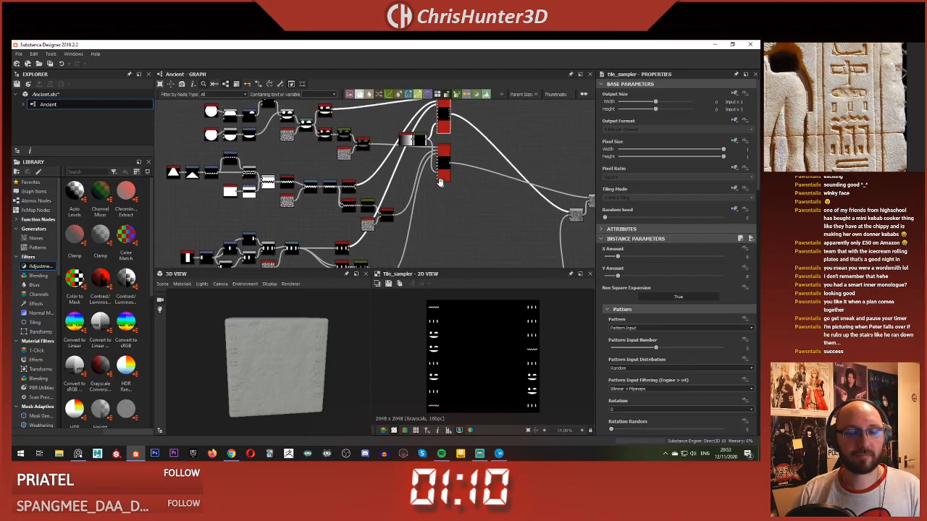
left_click_drag(272, 359, 240, 323)
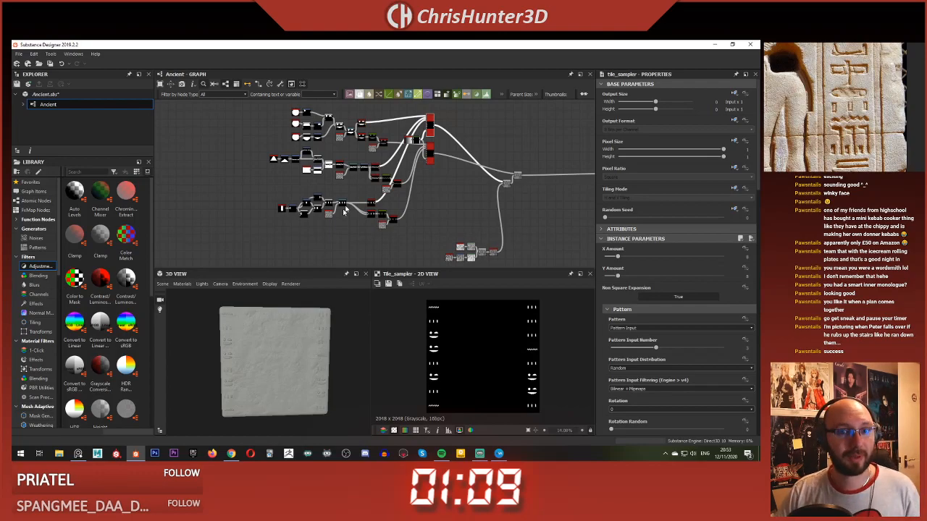
Step: Move the stone surface noise nodes up beside the Blend they feed and select their Blur HQ Grayscale node
scroll(367, 178, "down", 2)
middle_click_drag(420, 246, 409, 209)
scroll(409, 208, "up", 1)
left_click_drag(384, 192, 452, 224)
left_click_drag(428, 124, 494, 148)
left_click_drag(387, 186, 484, 167)
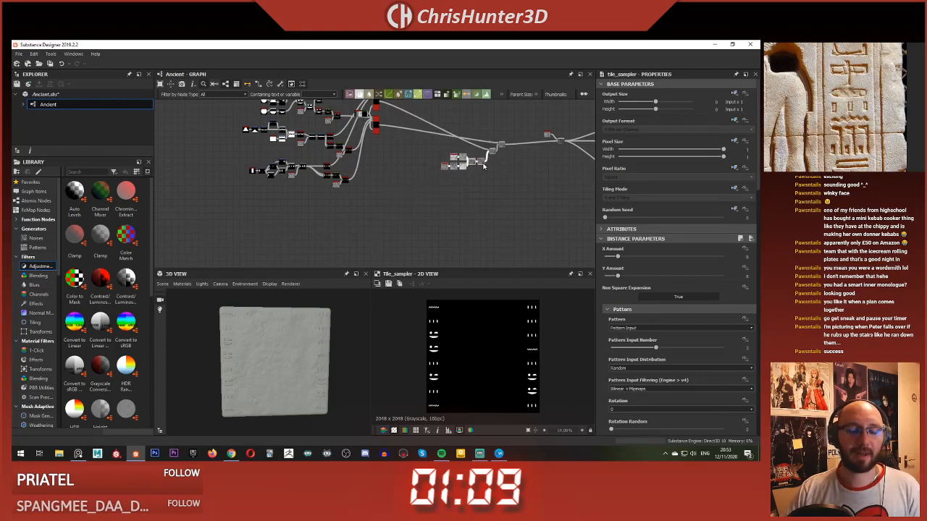
left_click(484, 164)
Step: Examine the stone surface detail around the glyphs on the 3D model and the overall graph layout
scroll(298, 341, "up", 3)
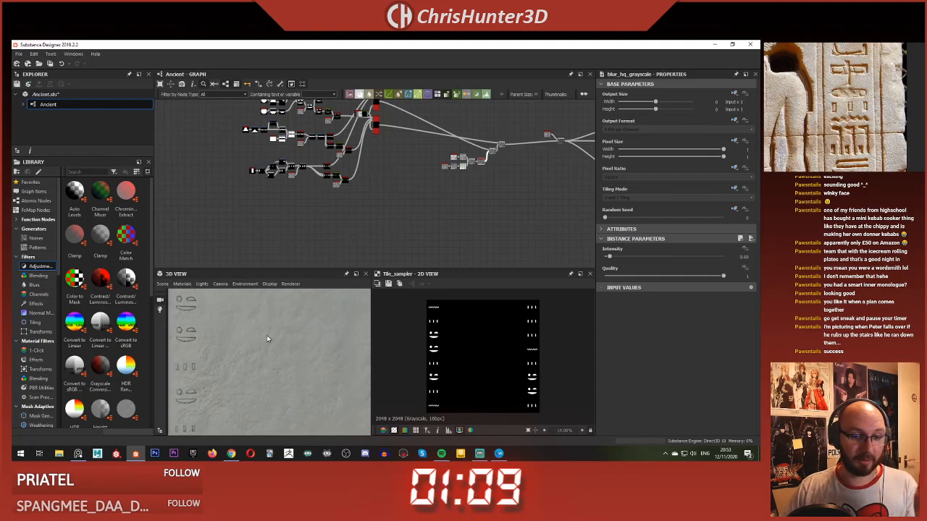
scroll(267, 344, "down", 3)
scroll(362, 203, "down", 5)
scroll(349, 196, "up", 6)
mouse_move(344, 199)
middle_mouse_down()
mouse_move(330, 245)
mouse_move(344, 208)
middle_mouse_up()
mouse_move(301, 174)
middle_mouse_down()
mouse_move(305, 152)
mouse_move(282, 145)
mouse_move(297, 164)
middle_mouse_up()
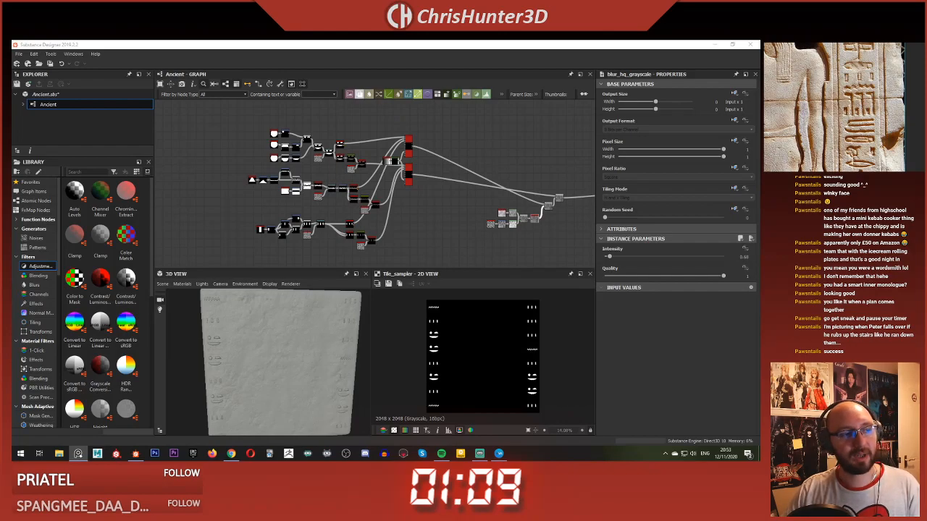
Step: Duplicate the whole three-bar glyph node chain and place the copy below the original
scroll(297, 196, "up", 5)
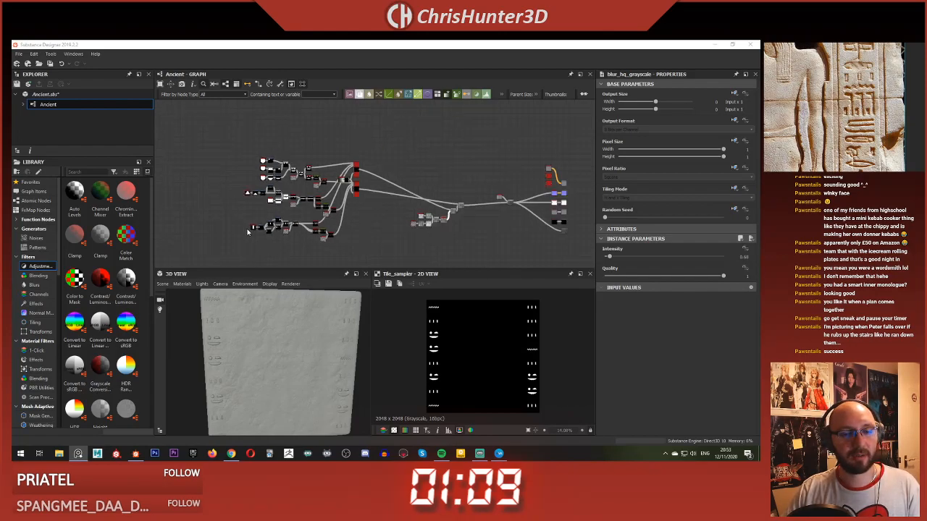
scroll(287, 215, "up", 1)
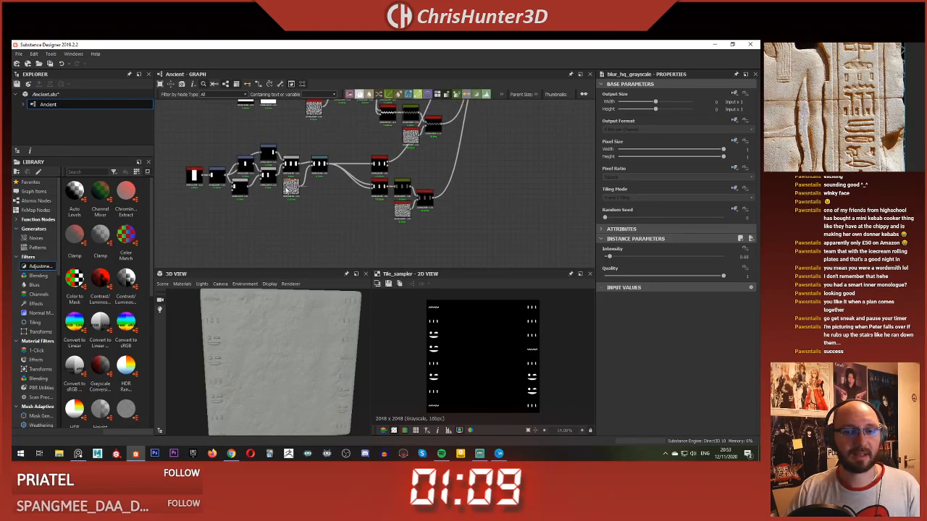
scroll(273, 199, "down", 3)
scroll(248, 199, "up", 3)
left_click_drag(172, 179, 432, 257)
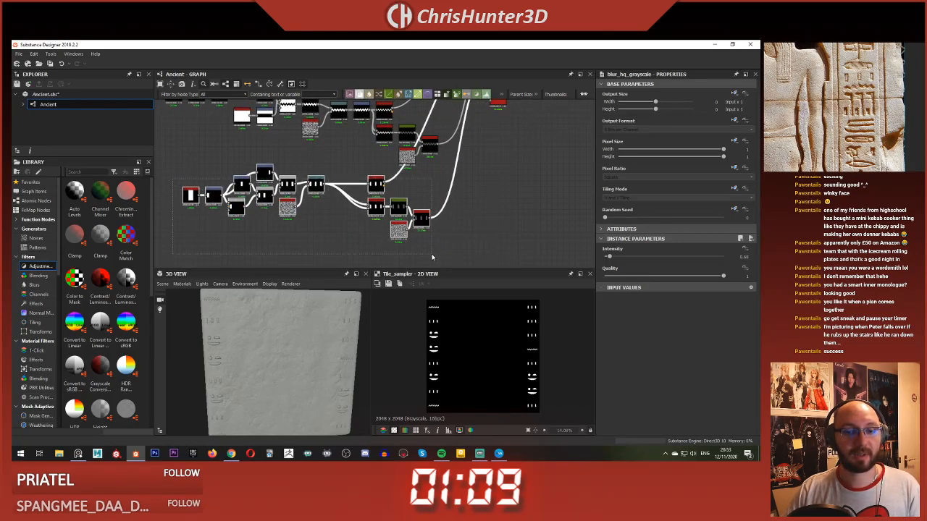
scroll(384, 247, "down", 3)
middle_click_drag(376, 246, 378, 161)
key("ctrl+c")
key("ctrl+v")
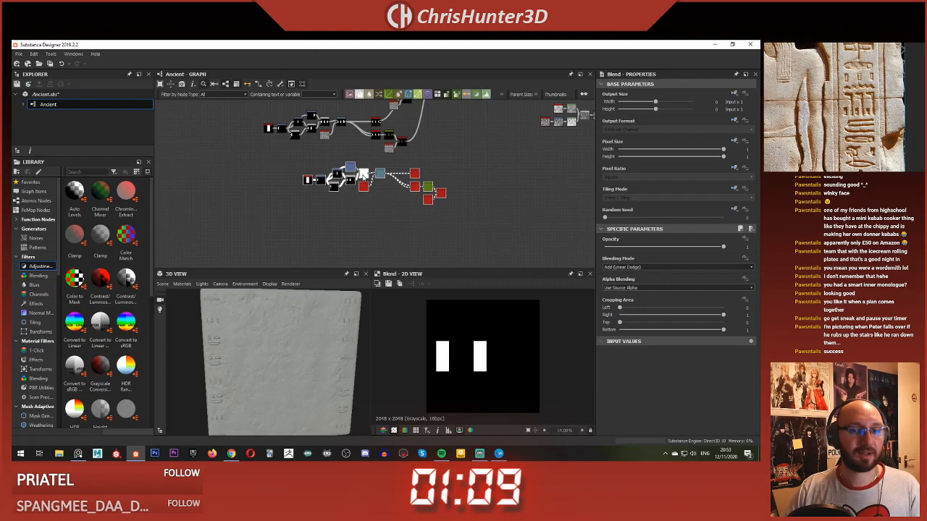
left_click_drag(364, 175, 321, 186)
left_click(330, 161)
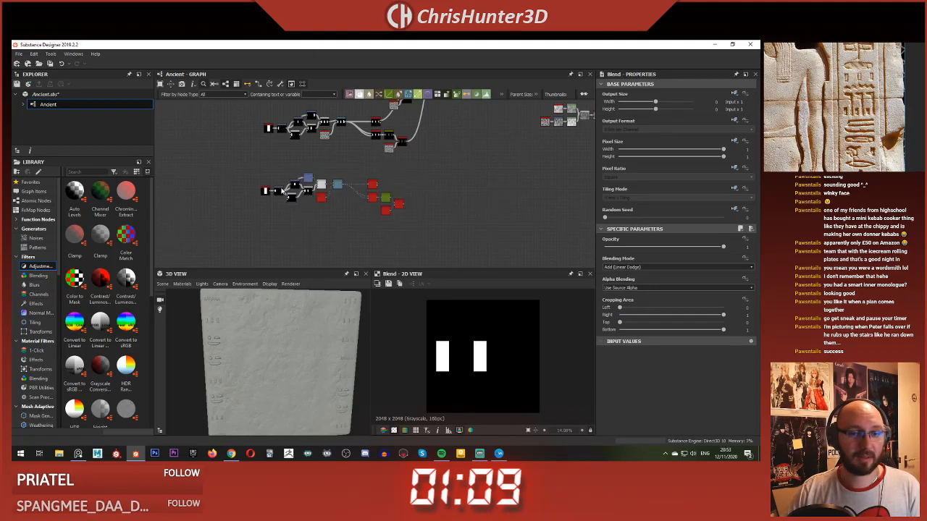
Step: Move the copied nodes that build the three bars well away from the Warp and Perlin Noise nodes, leaving a wide gap
scroll(284, 181, "up", 5)
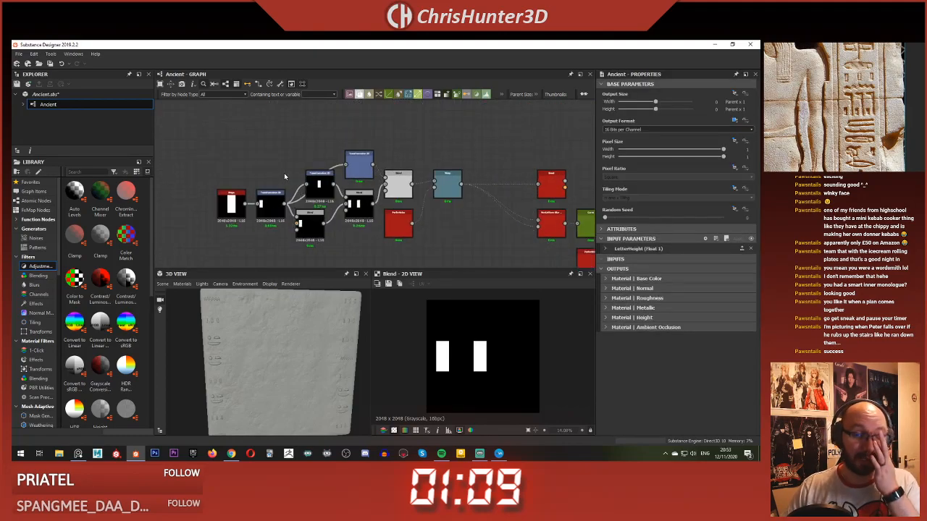
left_click(400, 183)
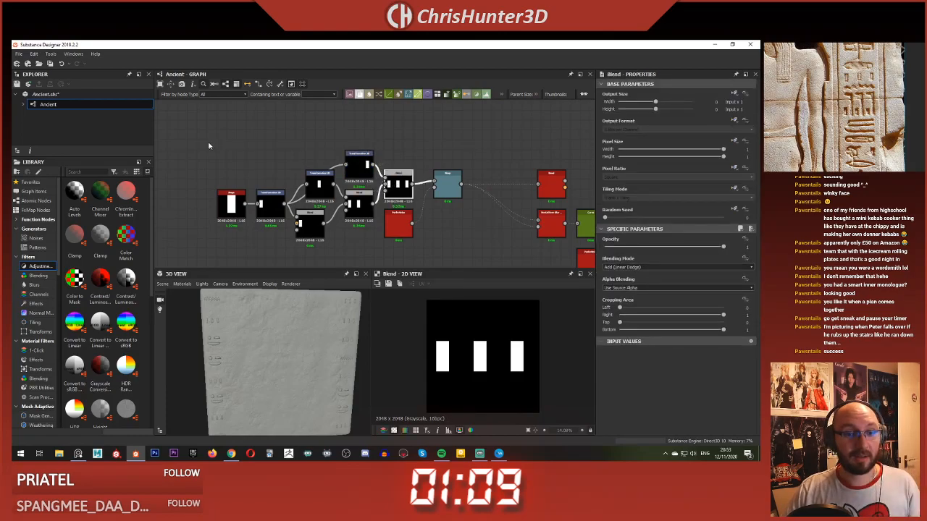
left_click_drag(208, 143, 417, 216)
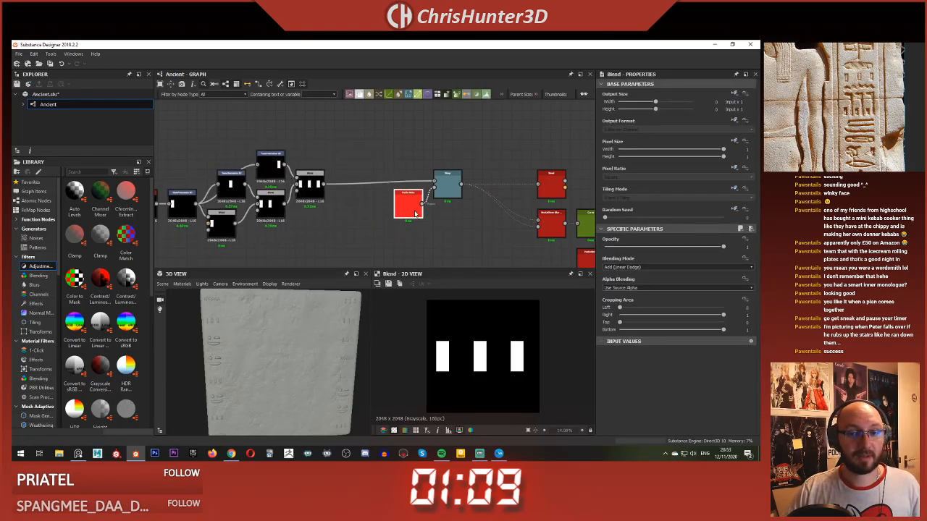
scroll(195, 150, "down", 2)
middle_click_drag(196, 150, 310, 154)
left_click_drag(305, 146, 447, 216)
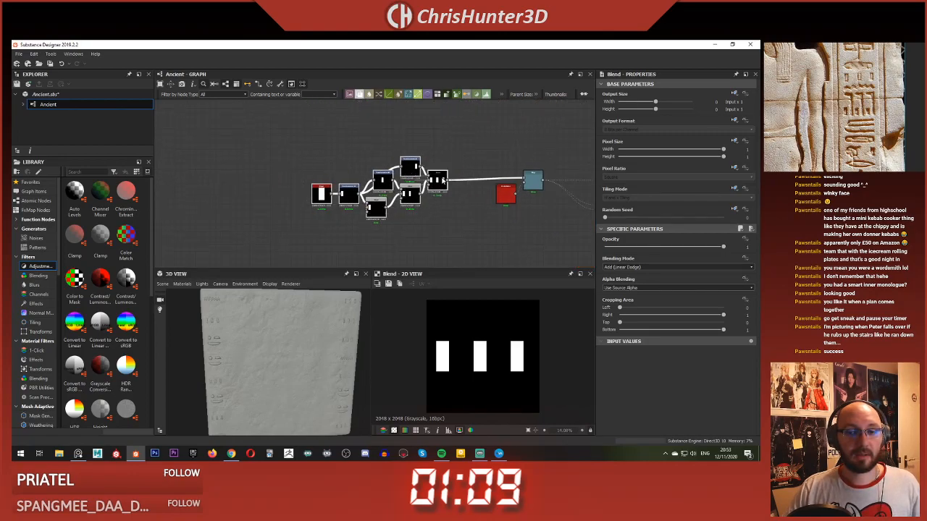
left_click_drag(443, 180, 303, 181)
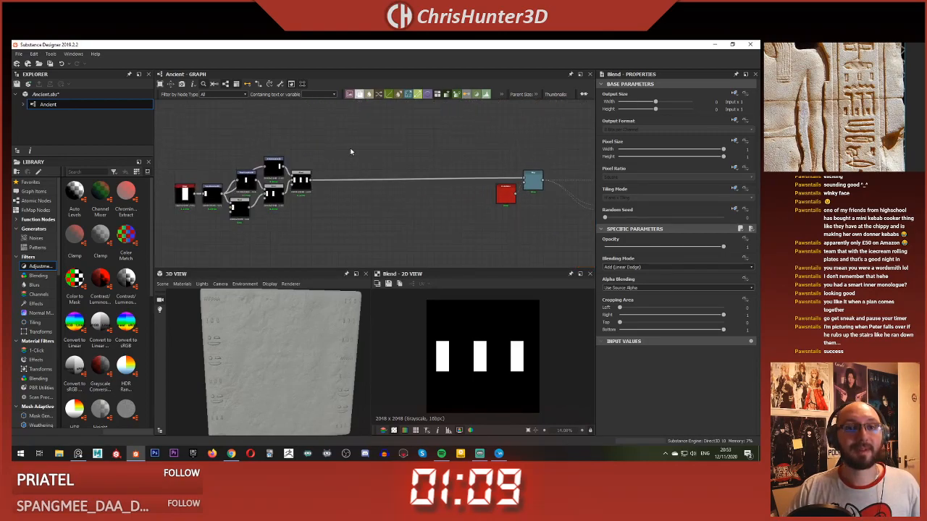
Step: Add a Transformation 2D node fed by the copied three-bar Blend and set its tiling mode to No Tiling
scroll(351, 151, "up", 3)
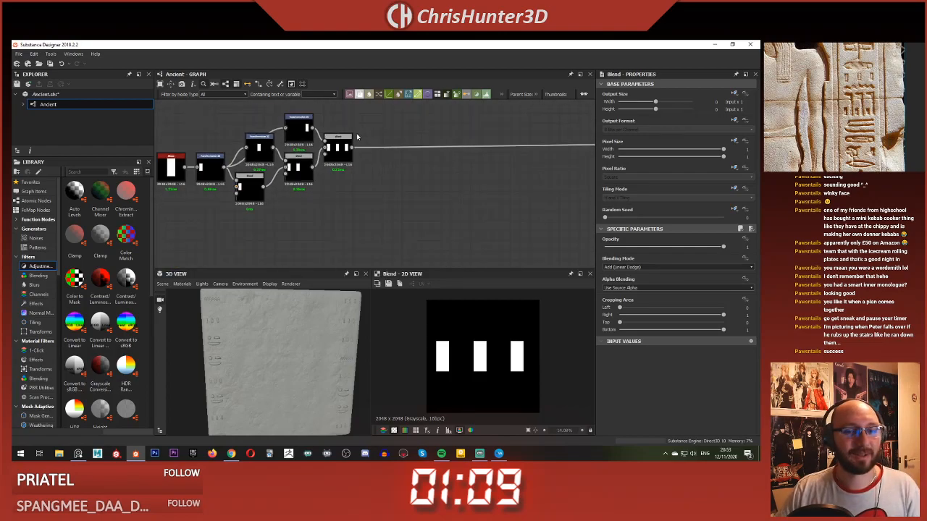
key("space")
type("tra")
left_click(444, 149)
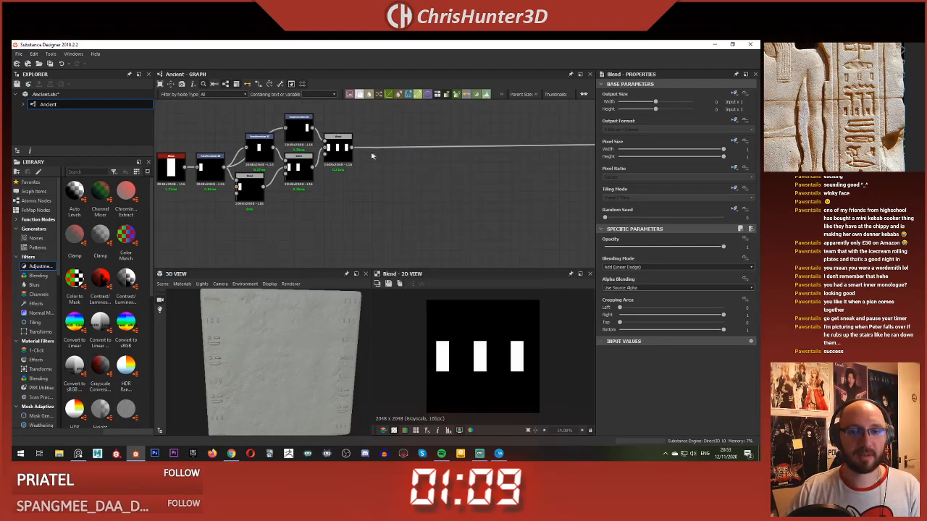
left_click_drag(353, 148, 394, 138)
middle_click_drag(403, 144, 401, 159)
left_click(751, 198)
left_click(724, 219)
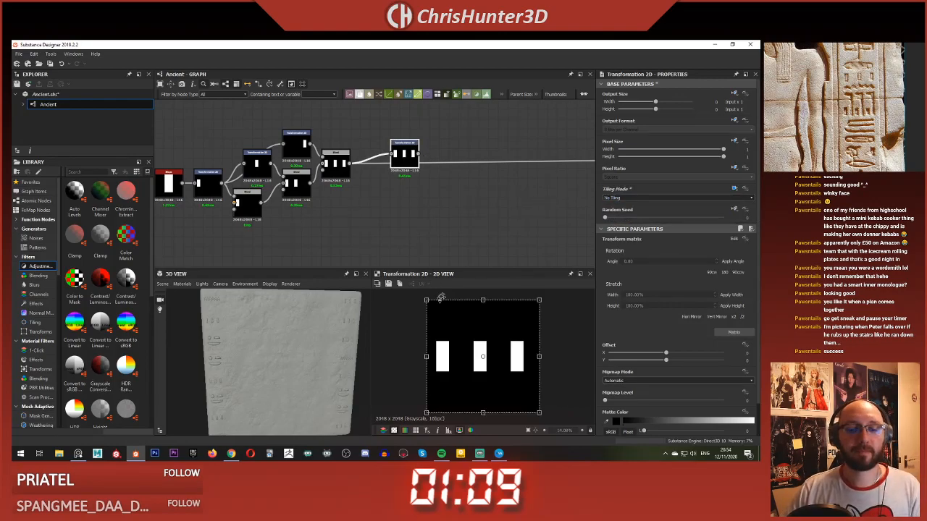
Step: Shift the three bars down to the lower edge of the tile and scale them down slightly
left_click_drag(498, 339, 509, 359)
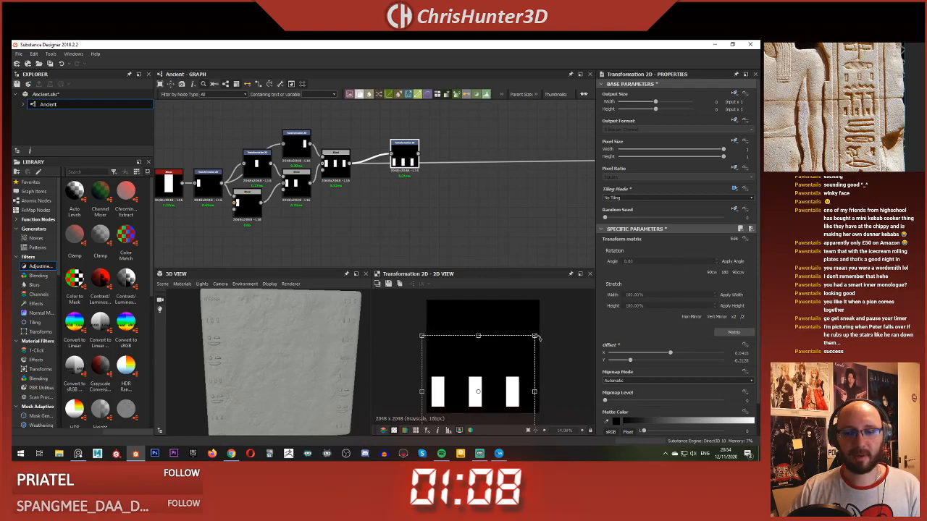
left_click_drag(536, 337, 527, 344)
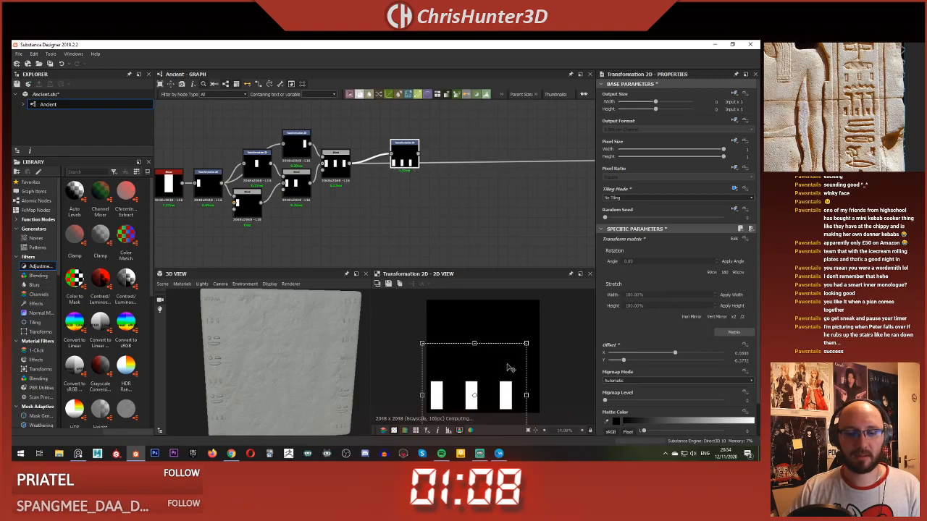
Step: Feed the Warp from the new Transformation 2D instead of the Blend, and move the transform right beside the Blend
scroll(398, 108, "up", 1)
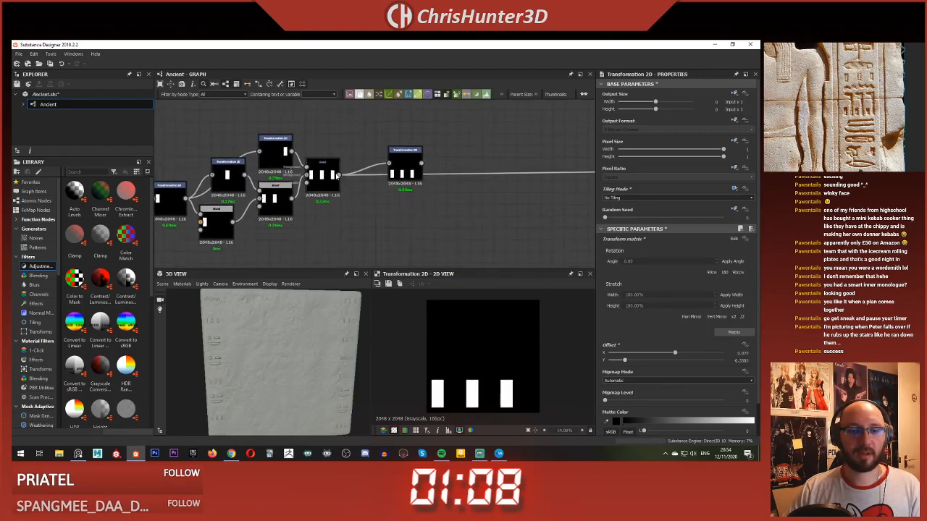
left_click_drag(339, 175, 427, 168, "shift")
left_click_drag(339, 175, 423, 166, "shift")
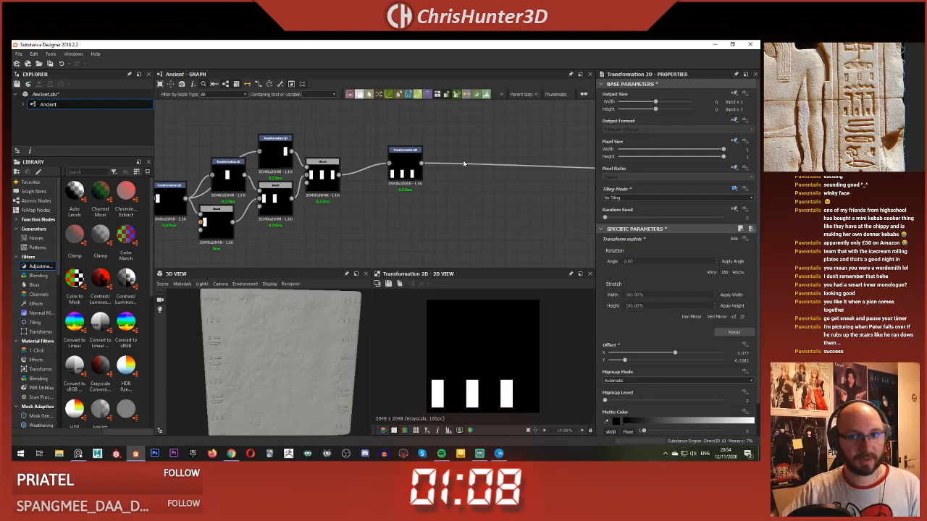
scroll(427, 170, "down", 2)
middle_click_drag(393, 190, 417, 178)
left_click_drag(421, 154, 398, 162)
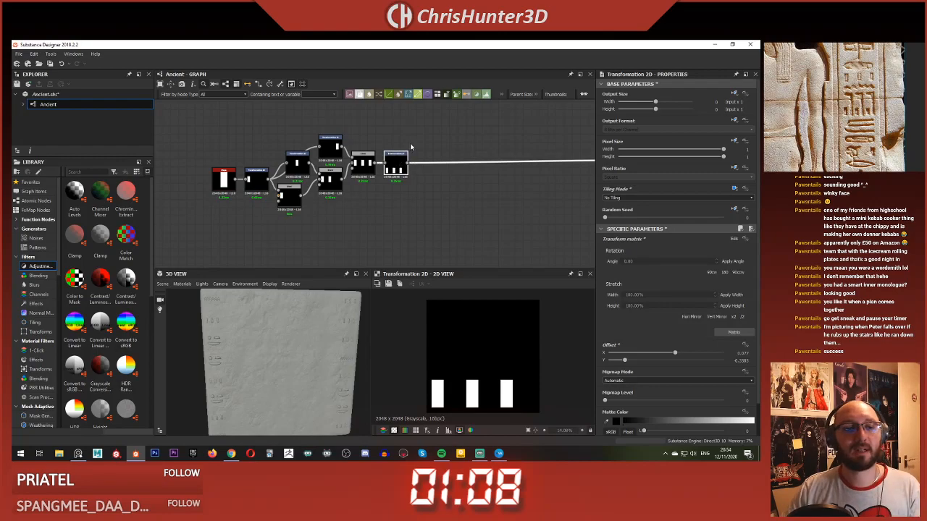
Step: Add a square Shape node below the Transformation 2D and reduce its X size to 0.49
scroll(410, 145, "up", 2)
left_click(463, 145)
mouse_move(444, 181)
middle_mouse_down()
mouse_move(561, 167)
mouse_move(436, 179)
middle_mouse_up()
scroll(470, 194, "down", 1)
key("space")
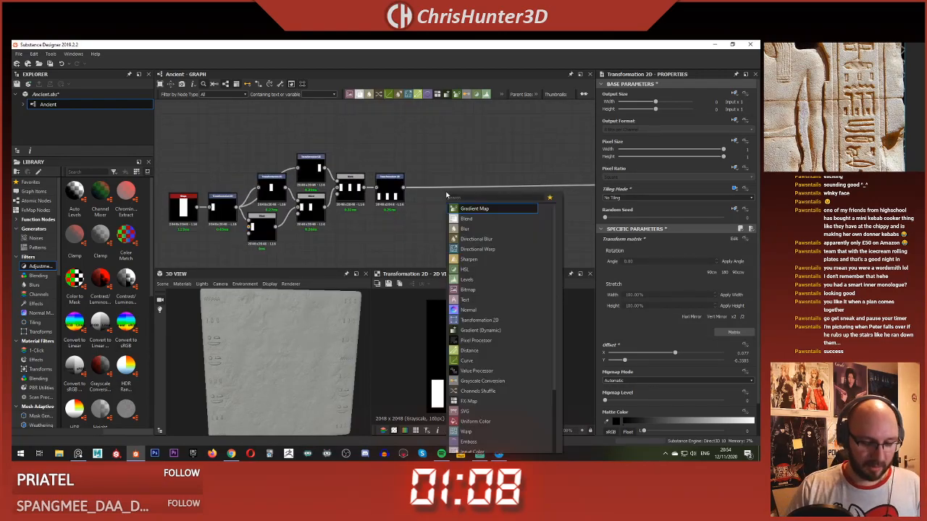
scroll(492, 290, "down", 3)
key("Escape")
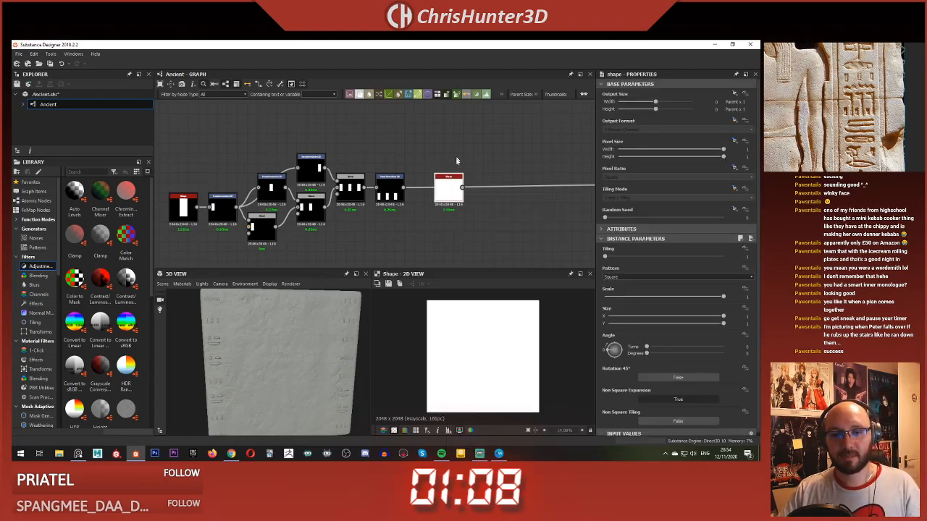
left_click_drag(446, 193, 387, 242)
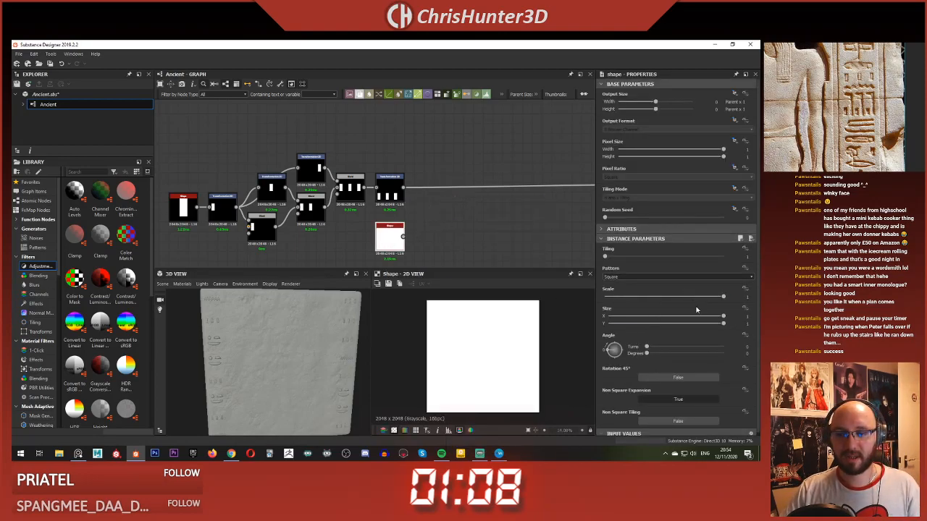
left_click_drag(693, 320, 667, 328)
Step: Duplicate the narrowed Shape node and place the copy directly beneath it
scroll(459, 248, "up", 1)
middle_click_drag(460, 248, 415, 177)
key("ctrl+d")
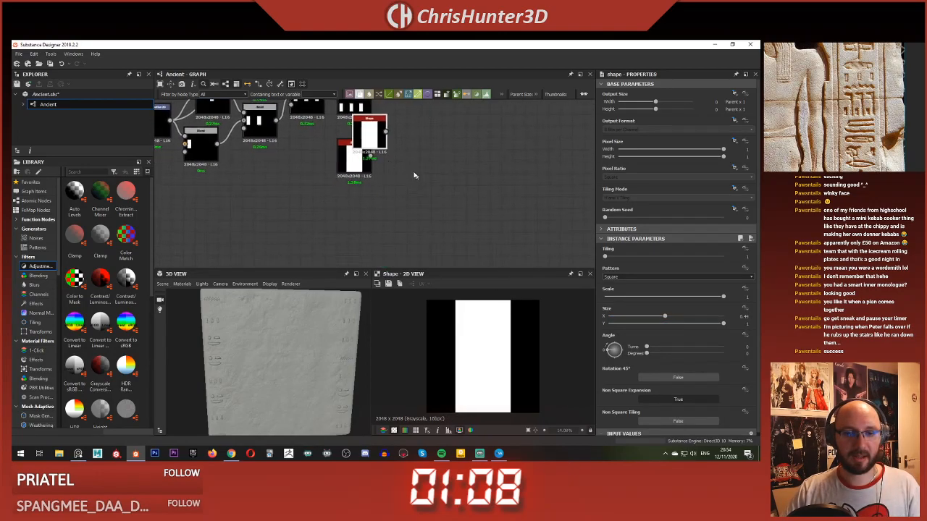
left_click_drag(368, 142, 354, 210)
Step: Combine the two Shape nodes in a new Blend node with the blending mode set to Subtract
left_click(413, 193)
key("space")
type("blend")
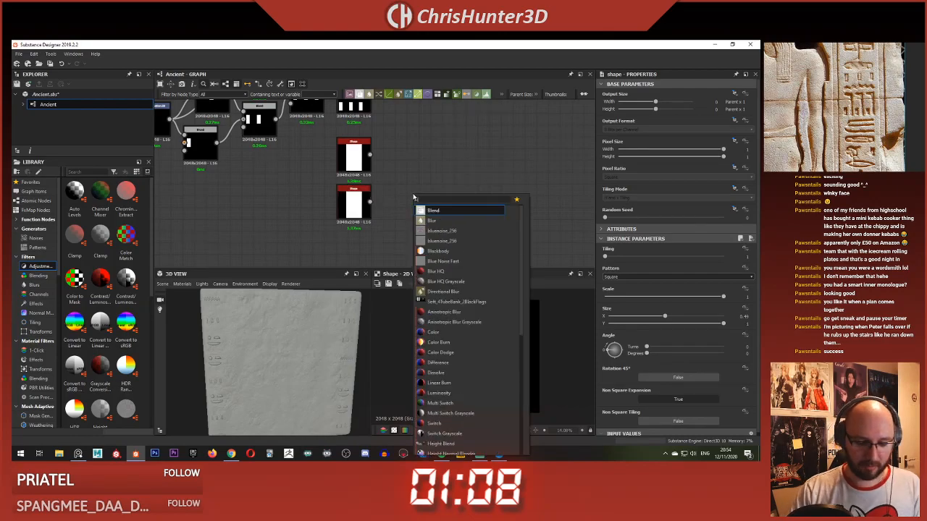
key("Return")
mouse_move(416, 185)
left_mouse_down()
mouse_move(439, 174)
mouse_move(420, 170)
left_mouse_up()
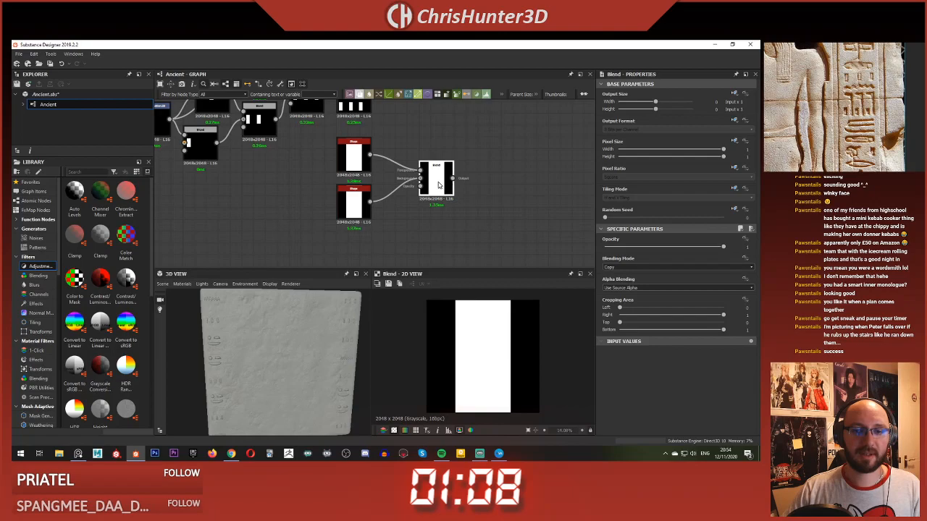
left_click(630, 267)
left_click(636, 282)
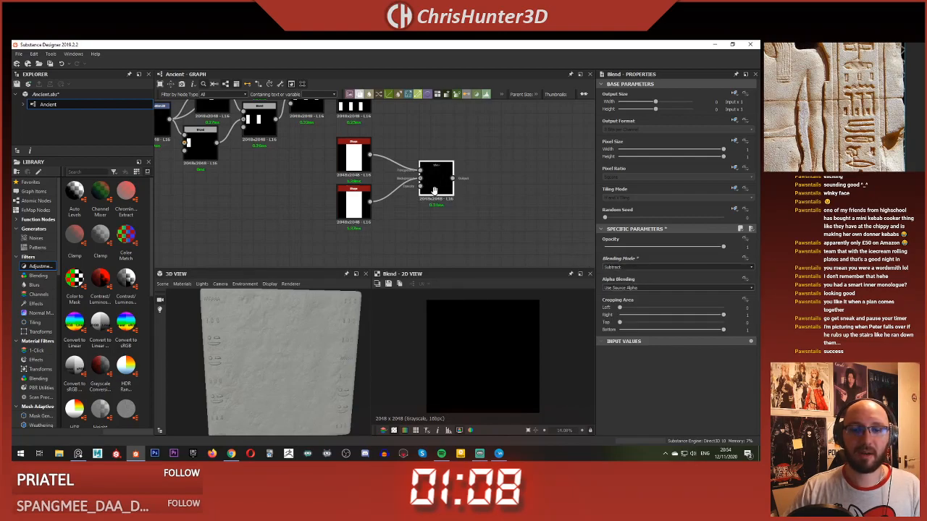
Step: Make room between the Shapes and the Blend, and insert a Transformation 2D on the first Shape's connection
middle_click_drag(434, 190, 510, 208)
left_click_drag(430, 182, 381, 180)
left_click(439, 162)
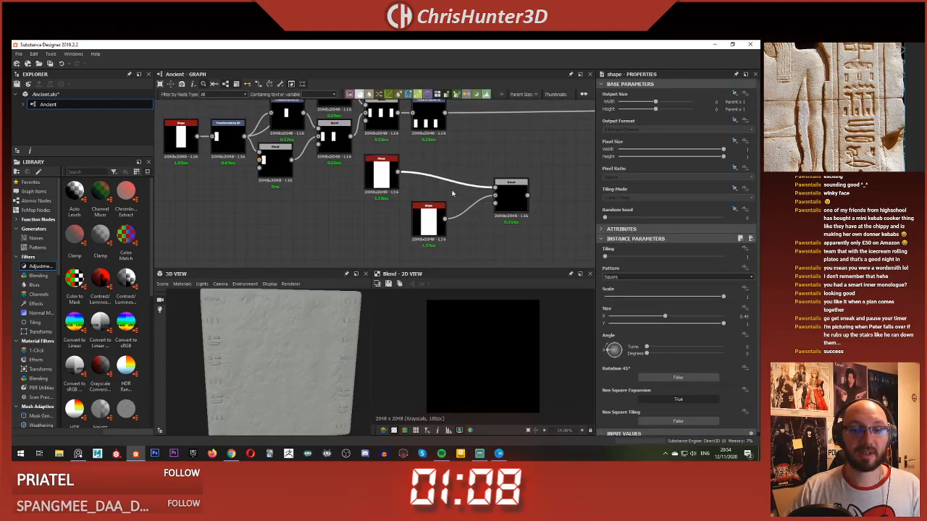
right_click(452, 193)
left_click(483, 210)
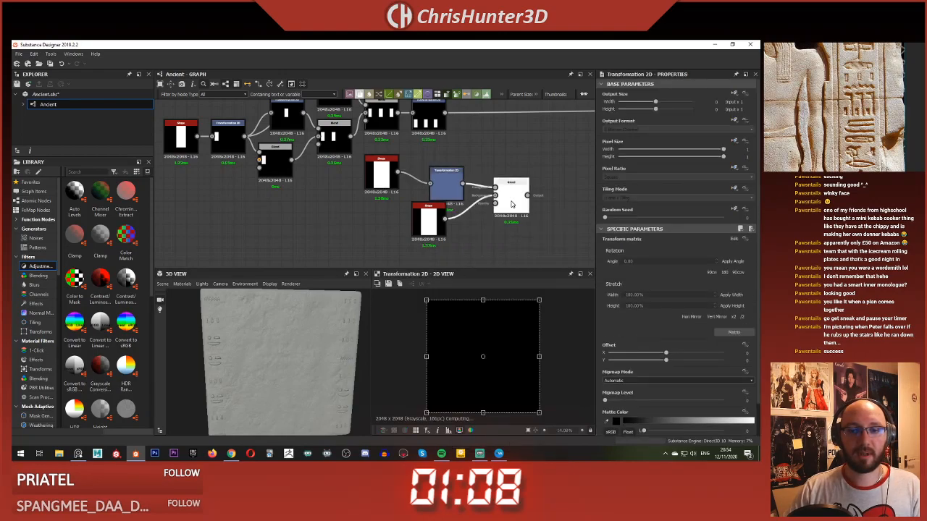
Step: Preview the subtracting Blend and shift the first Shape's rectangle downwards with the Transformation 2D
double_click(512, 204)
left_click(447, 186)
double_click(513, 205)
left_click(447, 185)
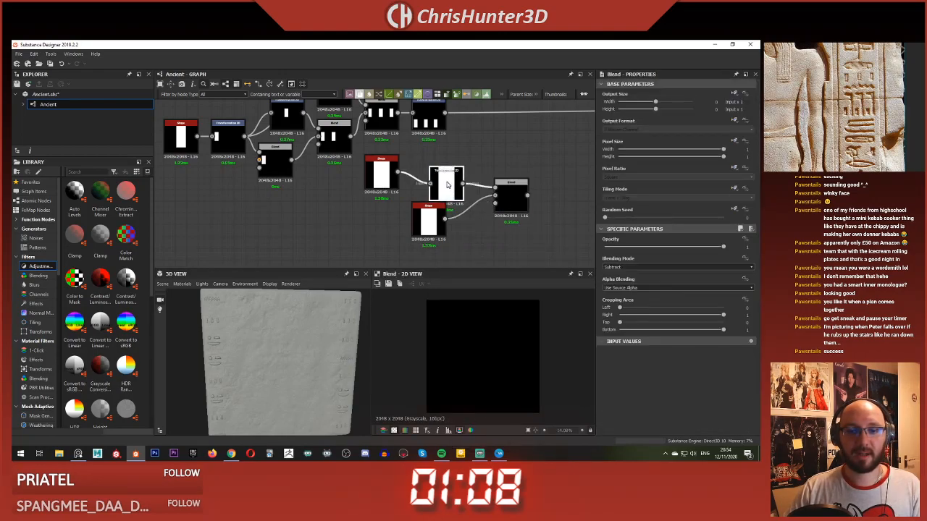
double_click(448, 185)
double_click(512, 201)
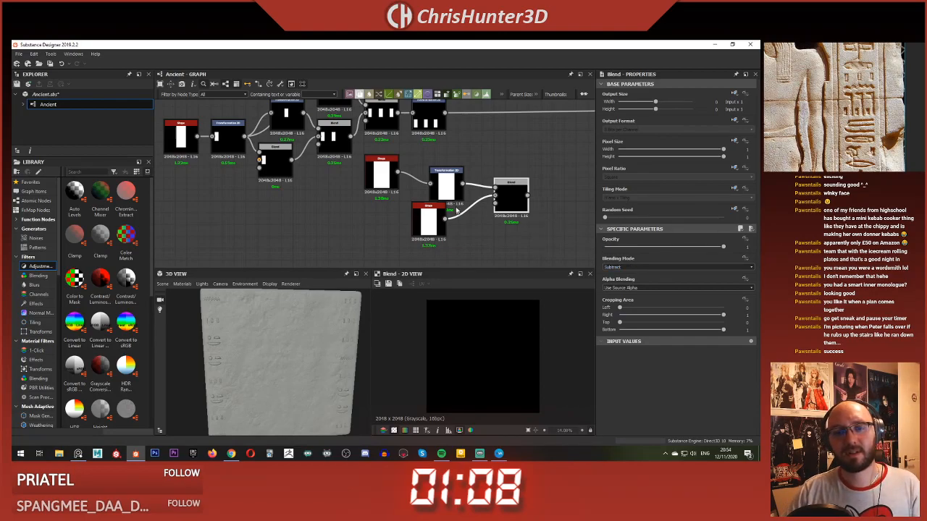
left_click(448, 185)
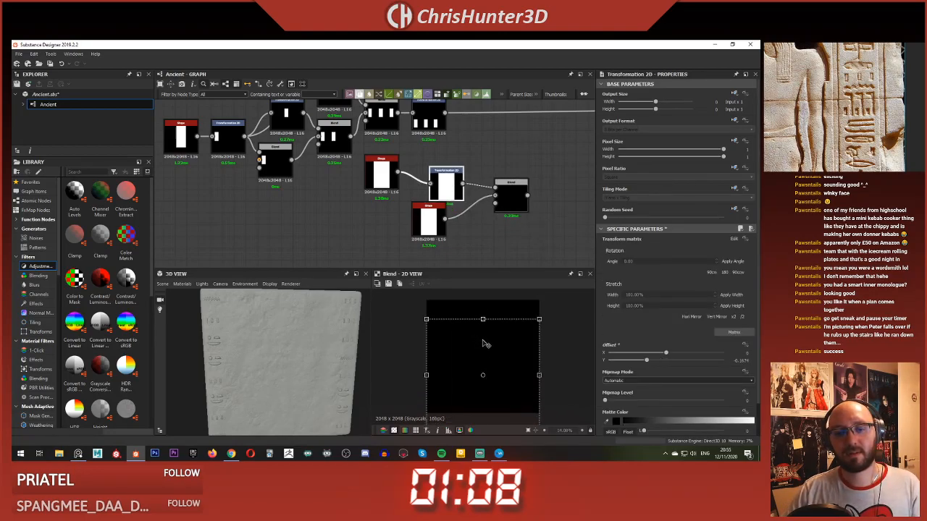
left_click_drag(483, 344, 484, 344)
Step: Swap the subtracting Blend's two inputs and adjust the transformed rectangle's Y offset to about -0.14
left_click(511, 197)
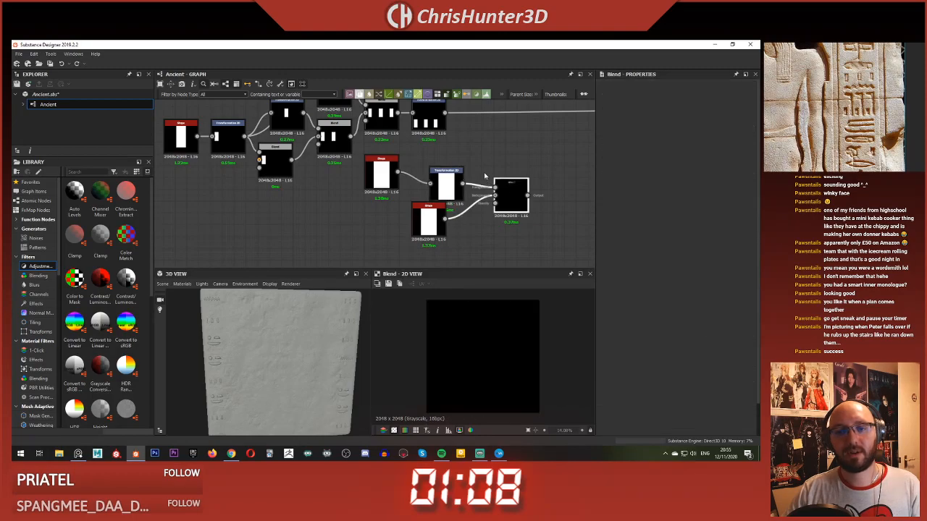
left_click(443, 180)
left_click_drag(488, 332, 491, 348)
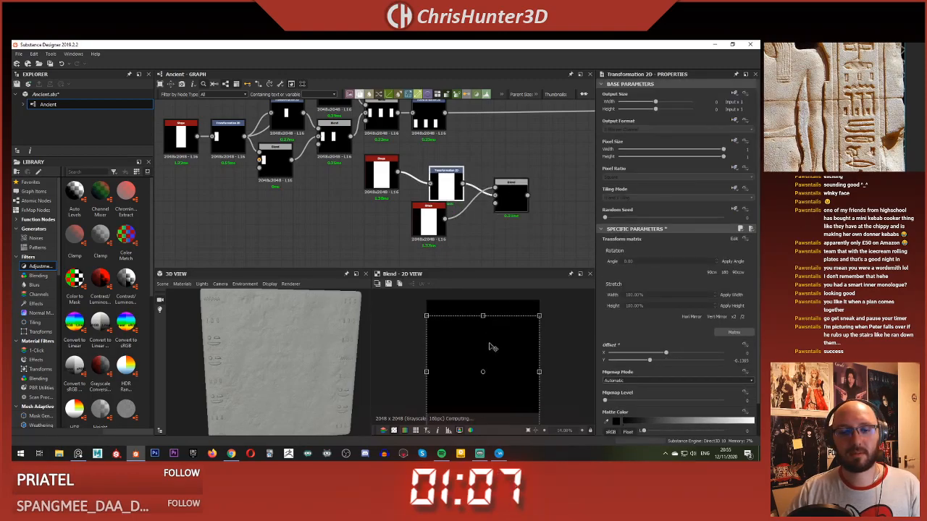
Step: Place the second Shape above the Transformation 2D and swap the two inputs of the subtracting Blend
left_click(483, 230)
left_click_drag(450, 188, 474, 175)
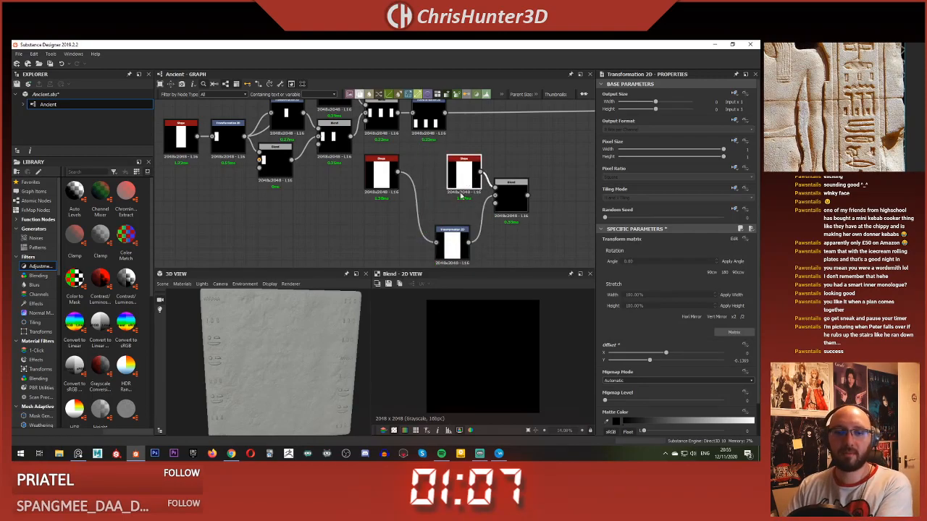
left_click(511, 205)
left_click(667, 269)
left_click(667, 268)
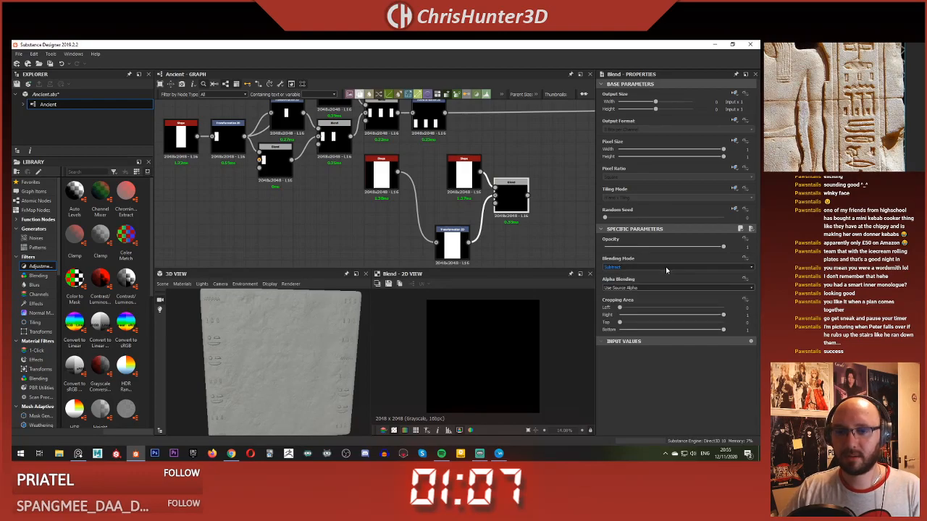
left_click(452, 237)
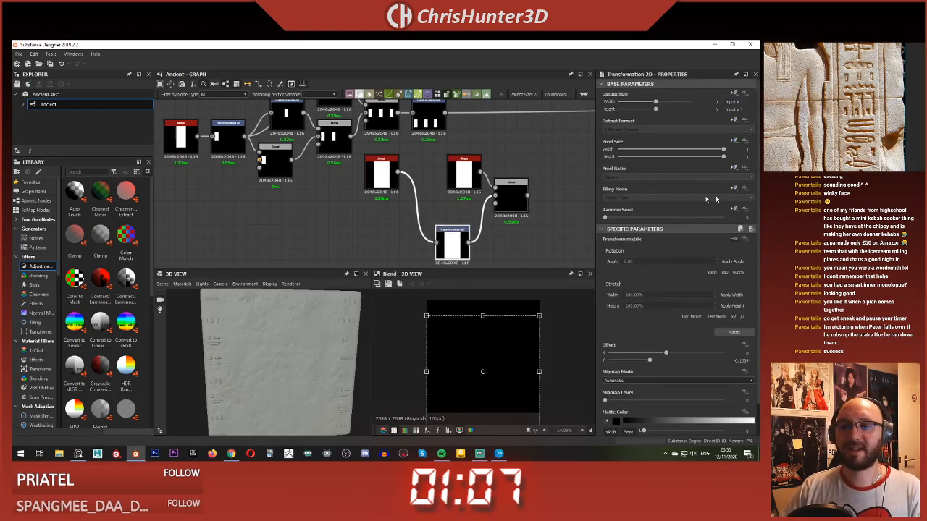
left_click(512, 202)
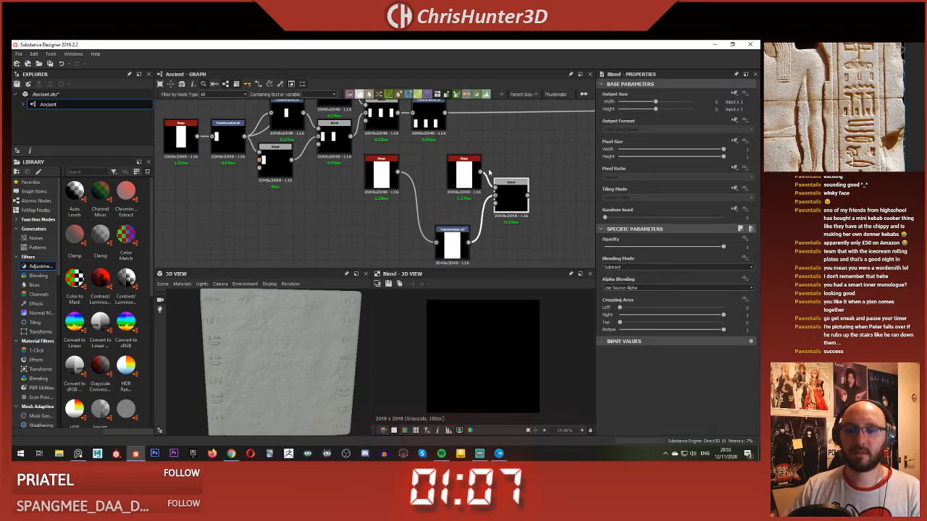
key("x")
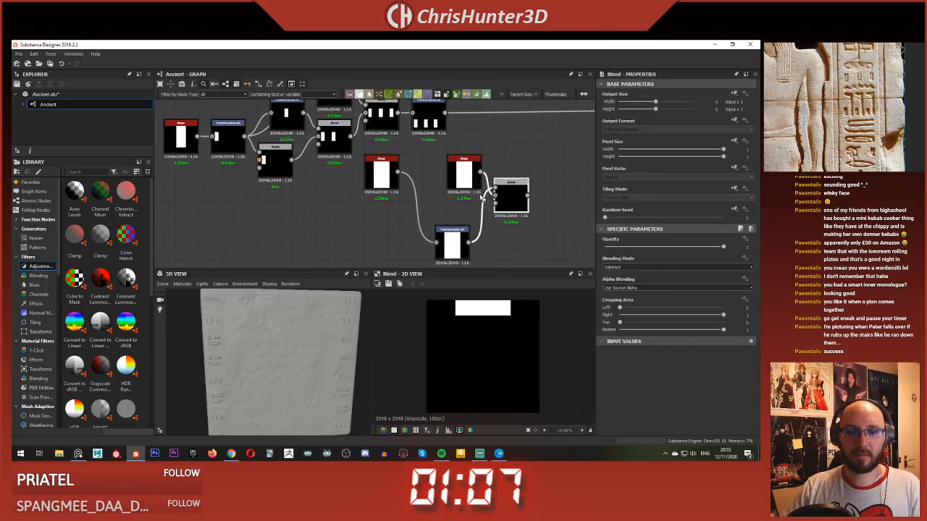
Step: Set the Transformation 2D to No Tiling and shift its rectangle sideways to an X offset of about 0.14
left_click(452, 240)
mouse_move(496, 333)
left_mouse_down()
mouse_move(474, 334)
mouse_move(481, 339)
left_mouse_up()
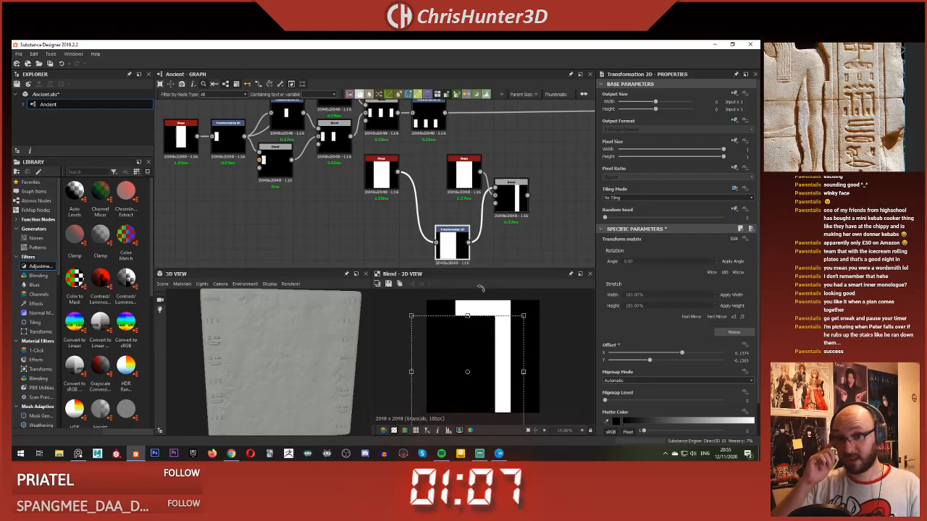
Step: Preview the Transformation 2D and move it beneath the first Shape to free space before the Blend
left_click(357, 213)
middle_click_drag(352, 215, 350, 173)
scroll(383, 198, "up", 1)
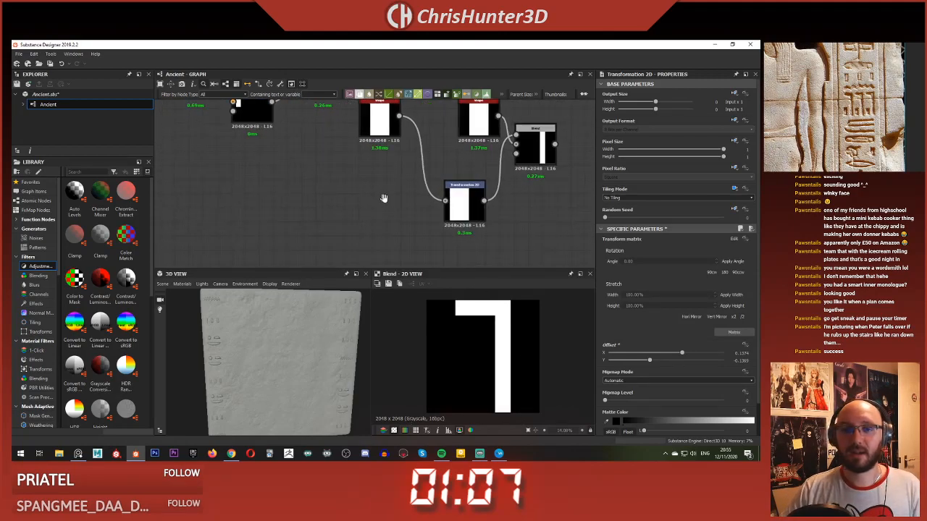
double_click(478, 205)
scroll(447, 206, "up", 1)
middle_click_drag(446, 206, 371, 208)
left_click_drag(408, 210, 315, 208)
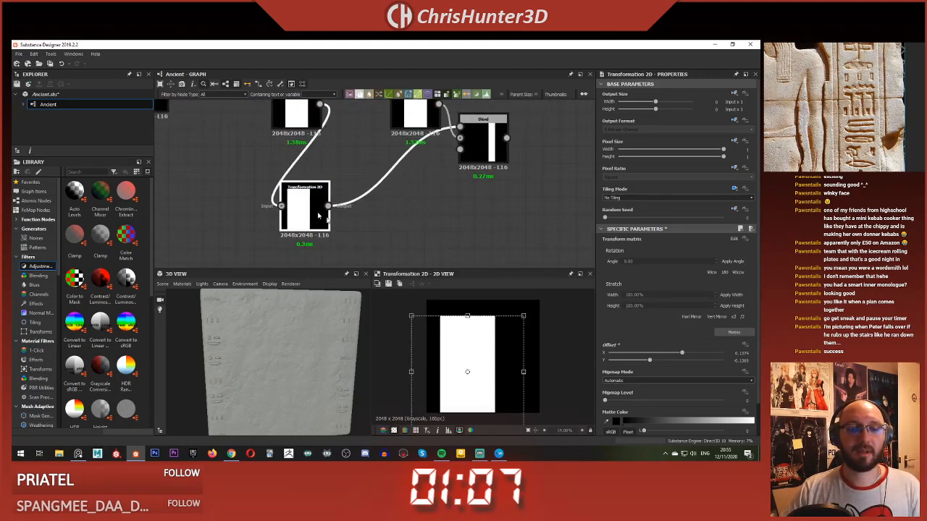
Step: Add a Trapezoid Transform Grayscale node fed by the offset Transformation 2D
left_click(395, 225)
key("space")
type("tra")
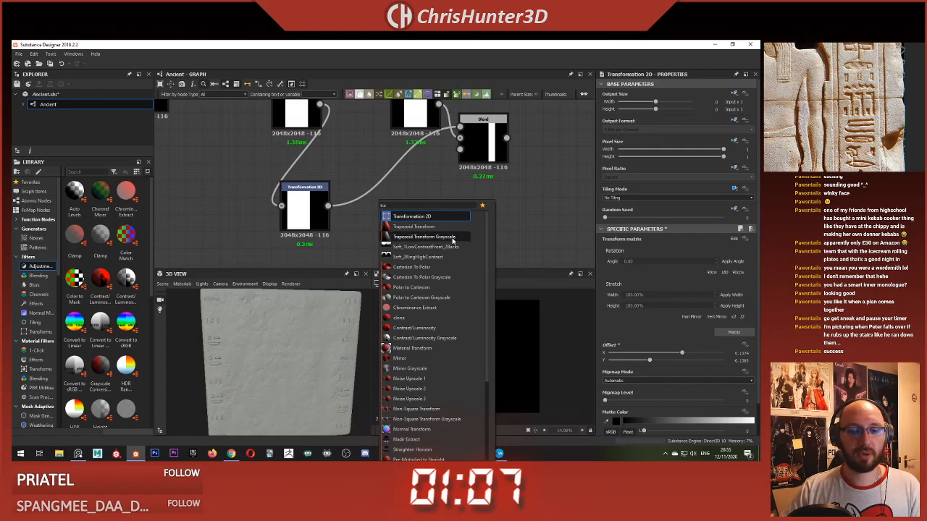
left_click(424, 237)
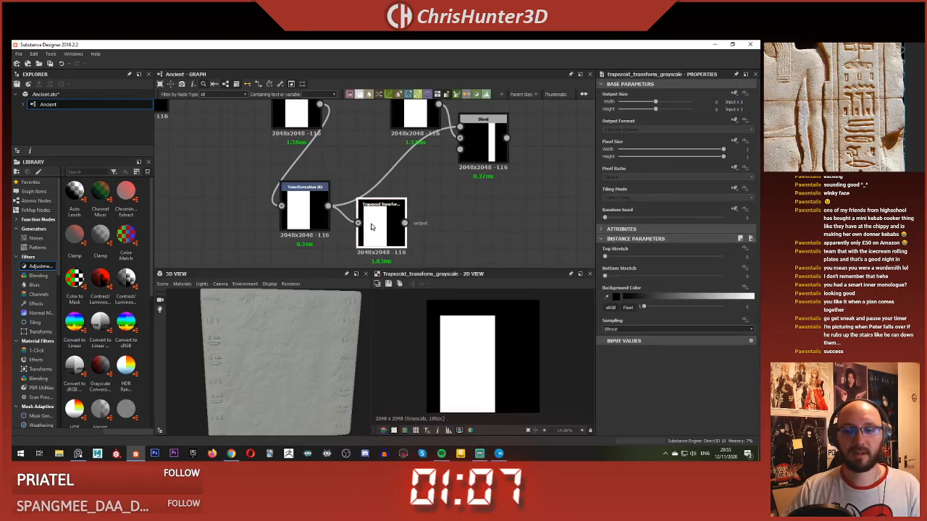
middle_click_drag(391, 233, 415, 229)
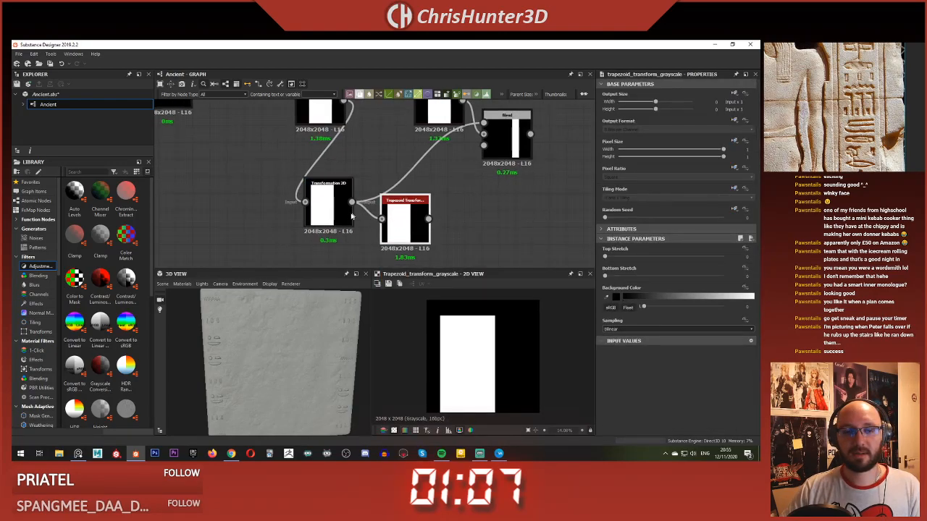
Step: Try a top stretch of about 0.12 and a bottom stretch on the Trapezoid Transform Grayscale
scroll(429, 228, "down", 2)
middle_click_drag(419, 220, 395, 216)
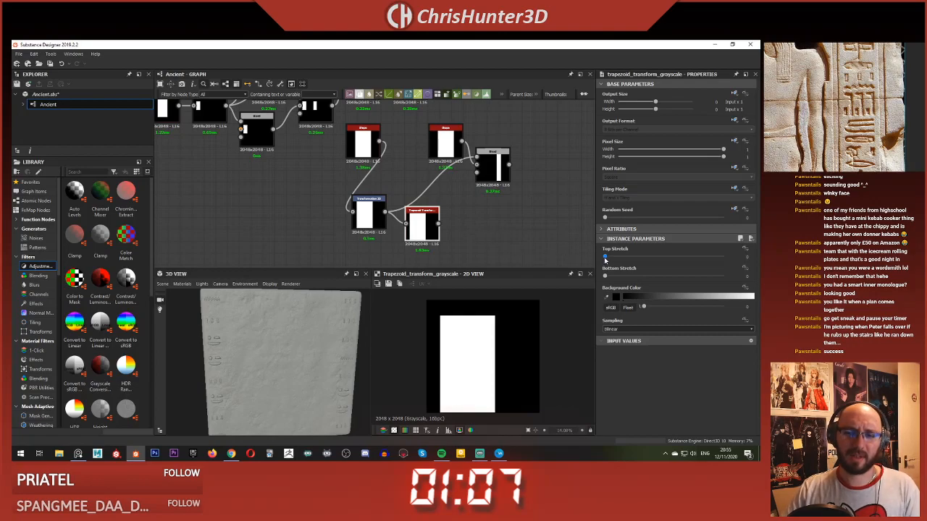
left_click_drag(605, 257, 621, 258)
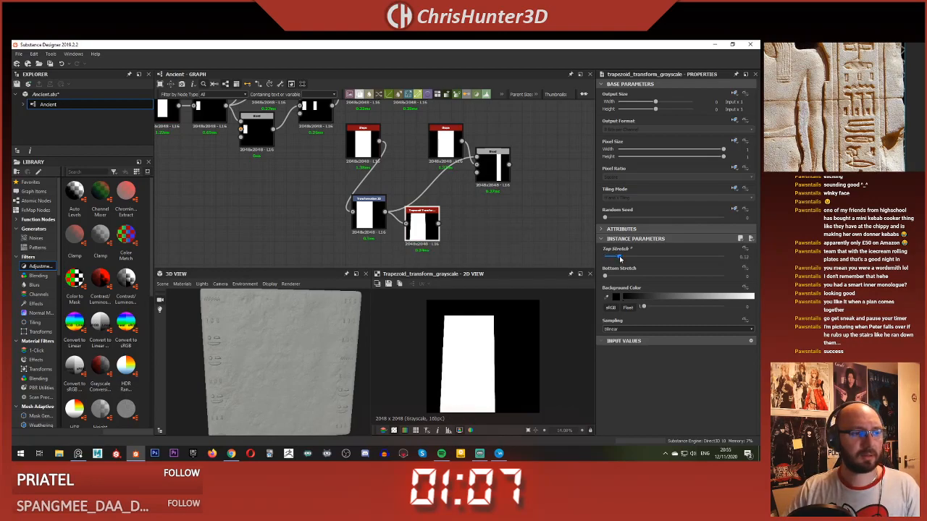
left_click_drag(608, 278, 632, 280)
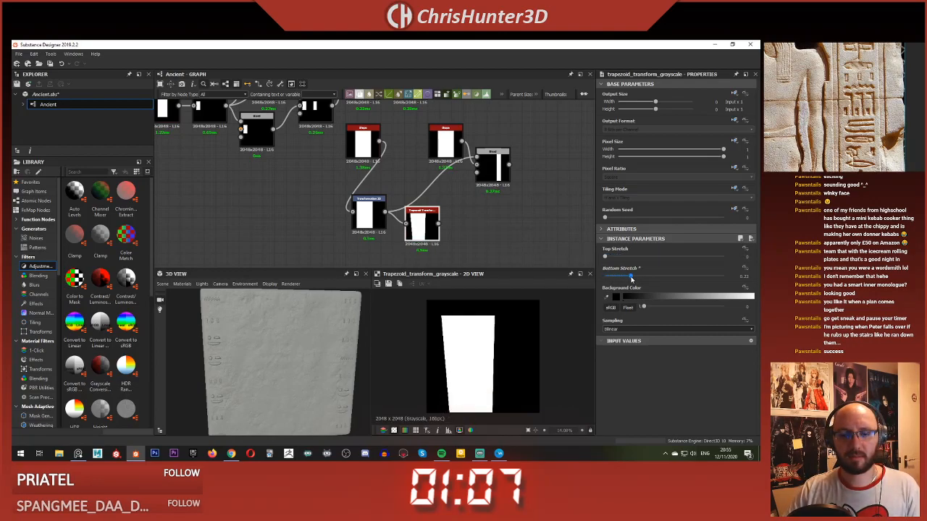
Step: Preview the subtracting Blend, check the second Shape's parameters, and delete the Trapezoid Transform Grayscale node
double_click(489, 166)
scroll(437, 156, "up", 2)
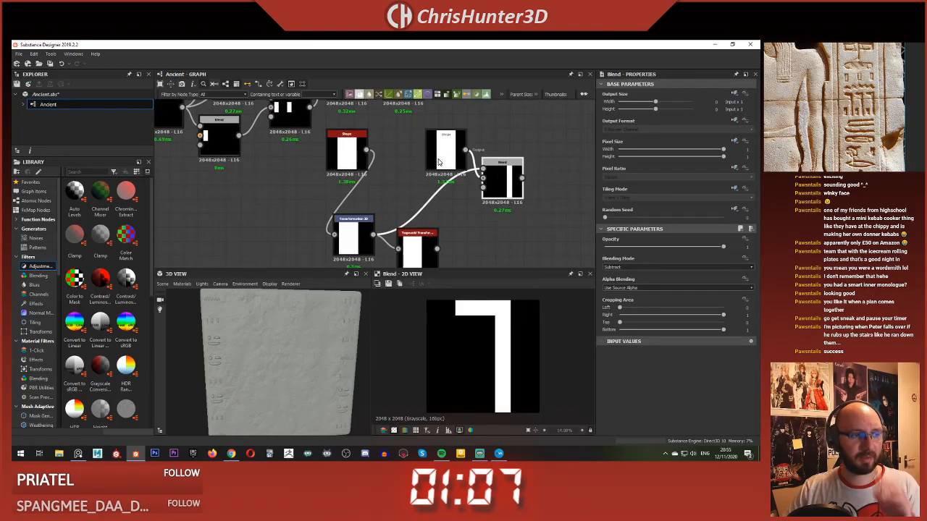
left_click(440, 161)
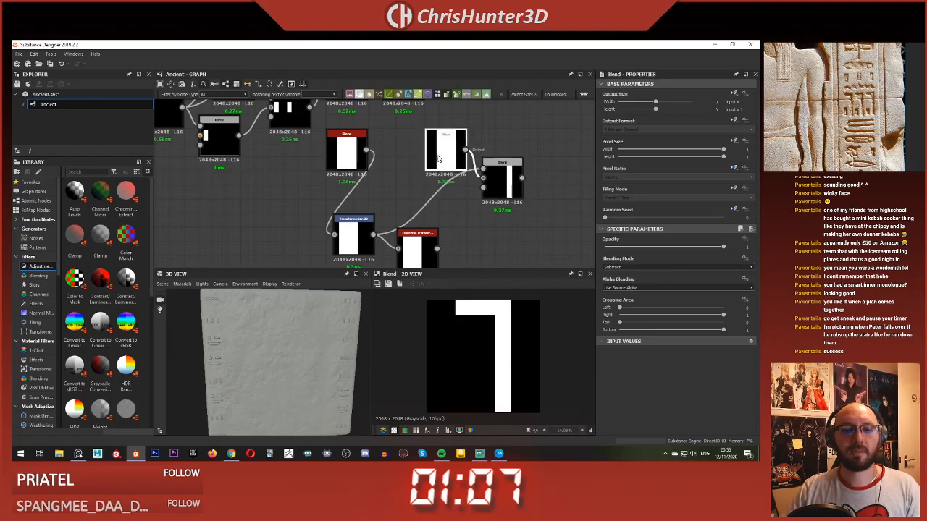
middle_click_drag(470, 188, 491, 183)
scroll(484, 188, "down", 1)
left_click(473, 208)
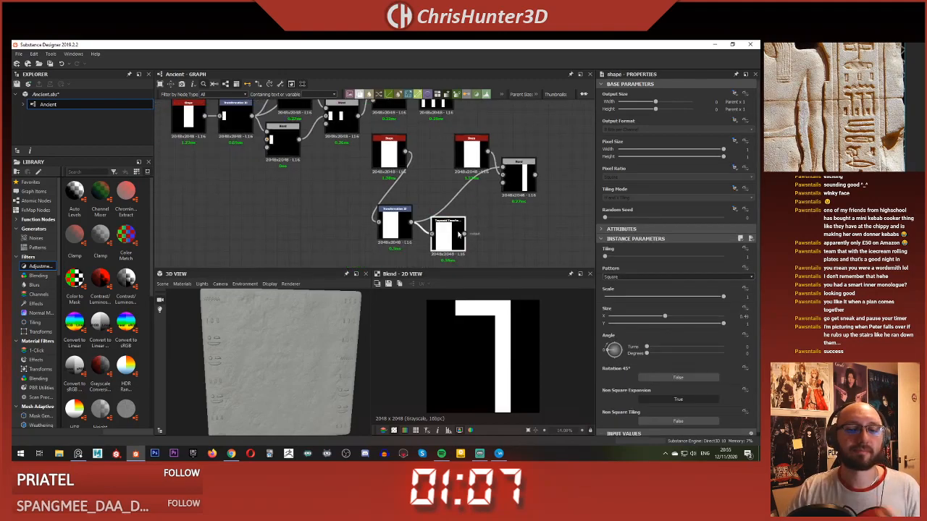
key("Delete")
Step: Add a second Transformation 2D beside the existing one and feed it from the first Shape's output
key("space")
type("tra")
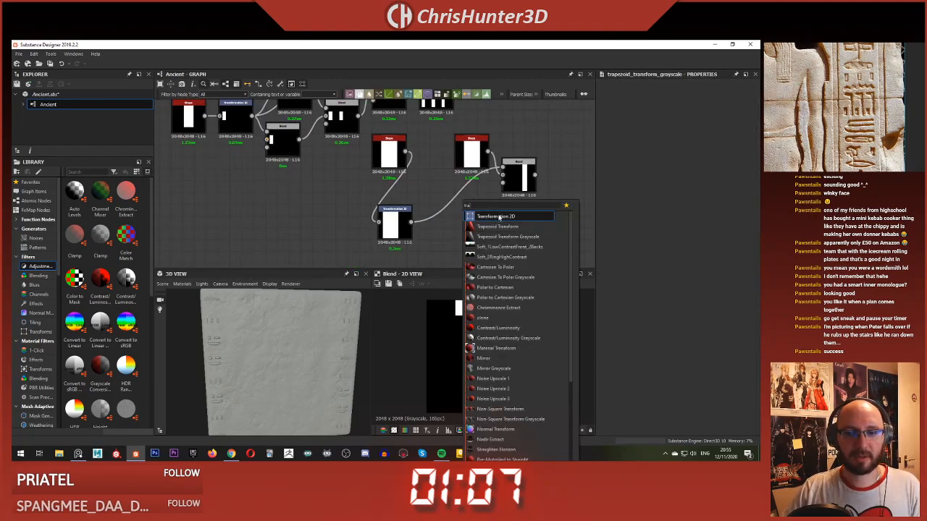
left_click(498, 217)
left_click_drag(464, 210, 474, 241)
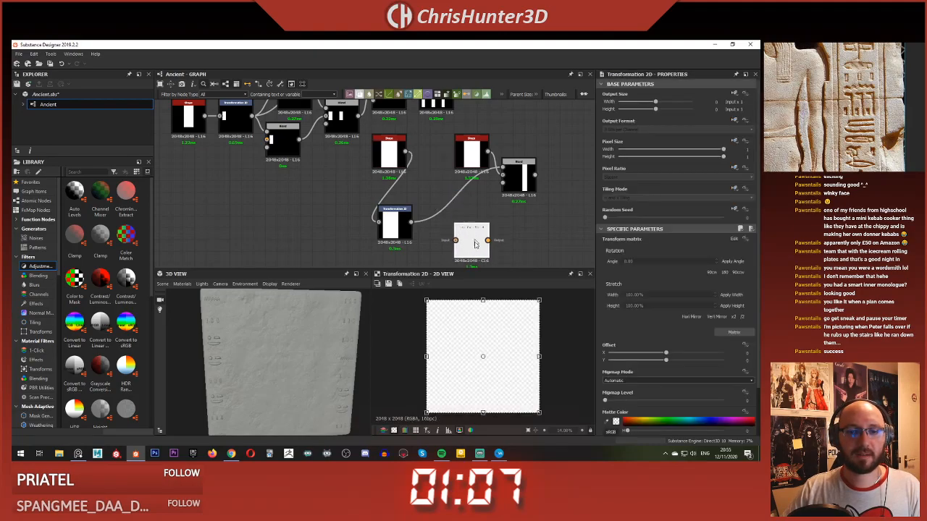
middle_click_drag(443, 230, 435, 190)
left_click_drag(403, 181, 426, 233)
left_click_drag(396, 110, 310, 178)
middle_click_drag(325, 186, 372, 188)
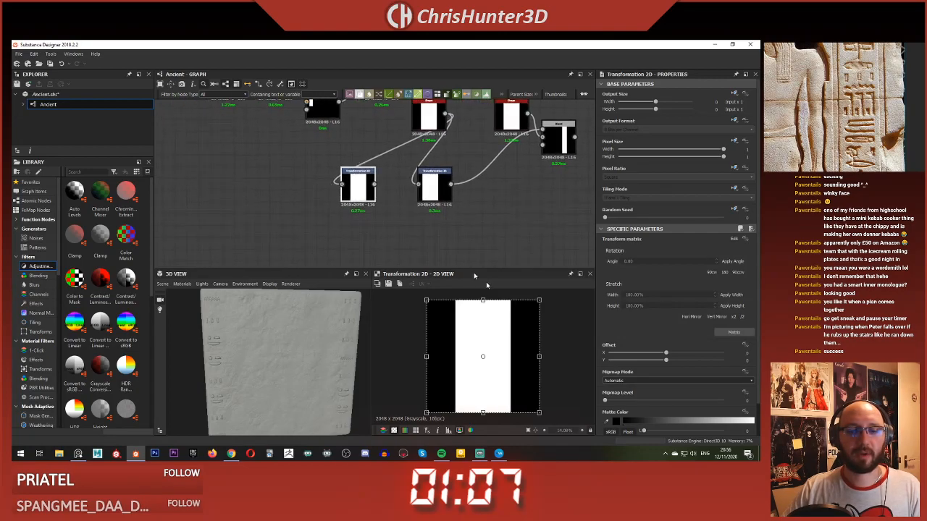
Step: Rotate the rectangle a quarter turn in the new Transformation 2D and make room between the two Transformation nodes
left_click_drag(430, 332, 447, 428)
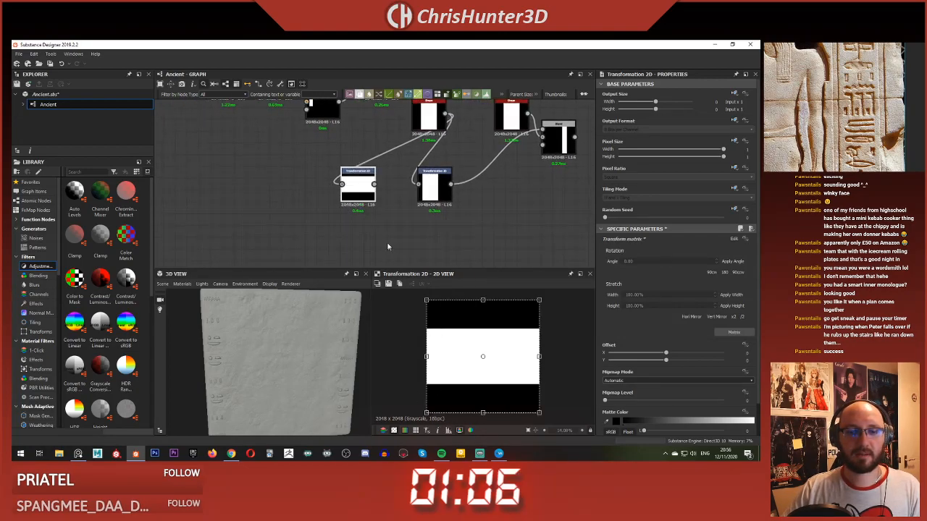
left_click_drag(434, 181, 457, 183)
left_click(371, 194)
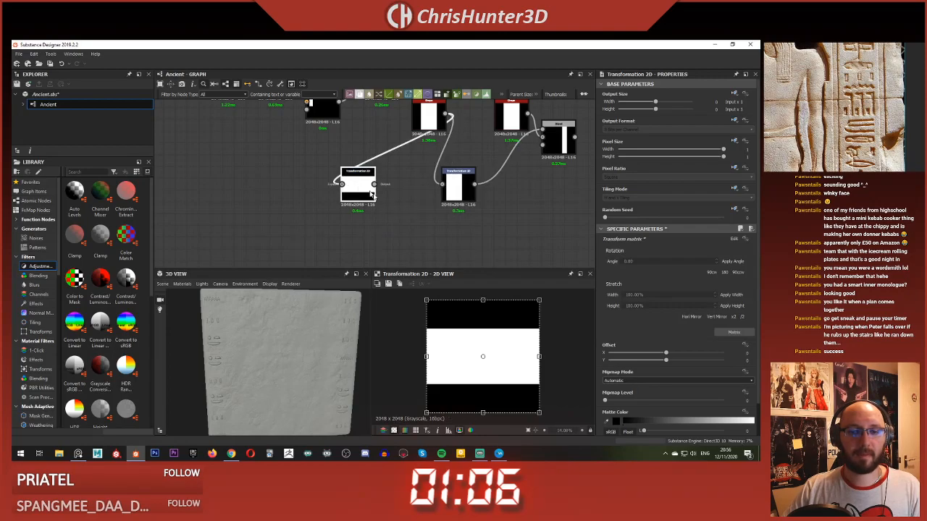
middle_click_drag(446, 197, 442, 218)
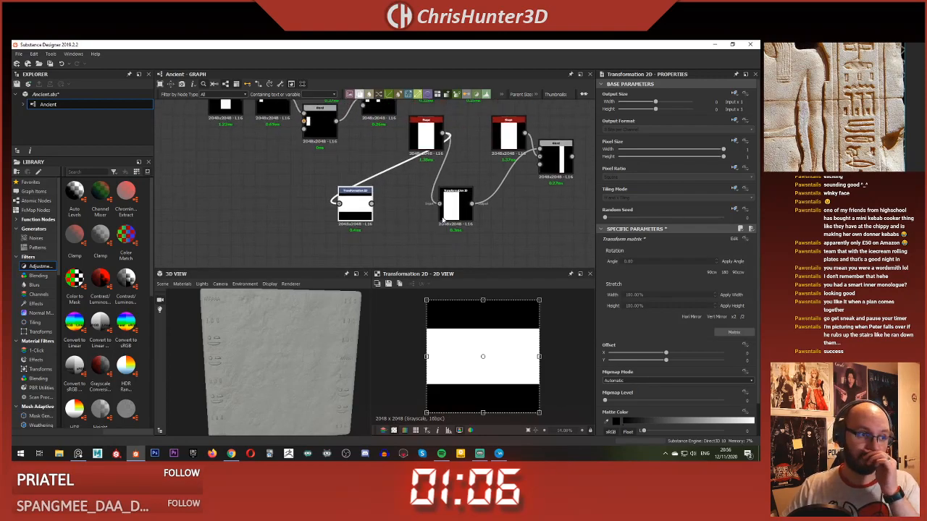
Step: Add a Trapezoid Transform Grayscale after the rotated Transformation 2D and raise its bottom stretch slightly
left_click(400, 203)
key("space")
type("tra")
left_click(440, 234)
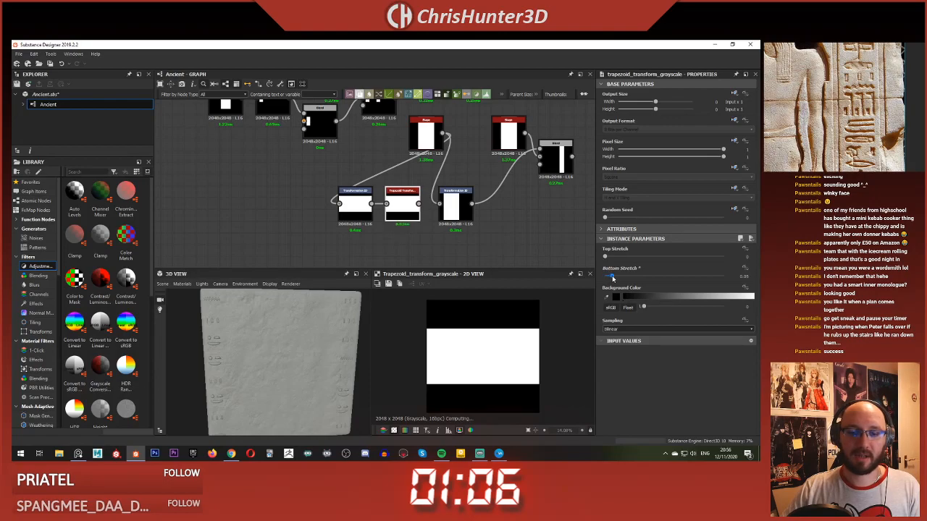
left_click_drag(611, 276, 616, 276)
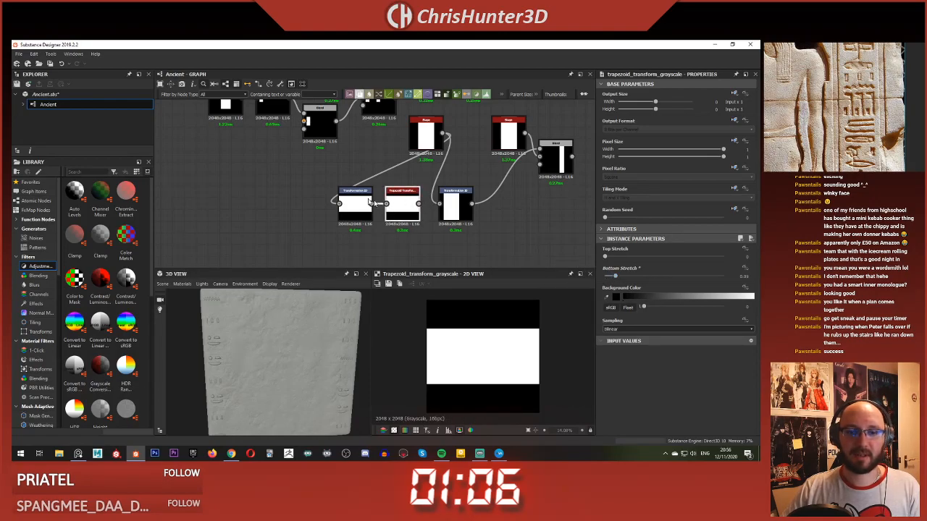
Step: Move the rotated Transformation 2D and its Trapezoid Transform above the second Shape, and feed them from that Shape instead
left_click(368, 203)
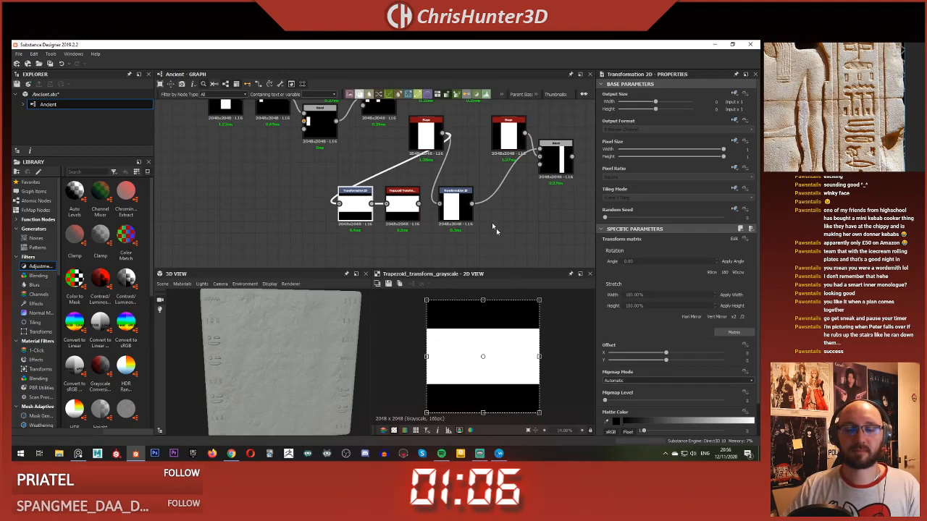
middle_click_drag(493, 223, 484, 238)
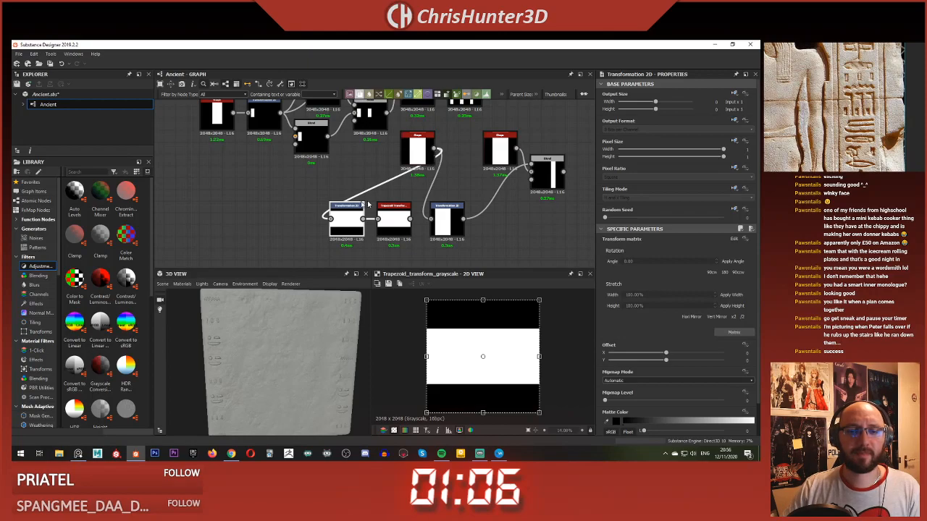
left_click(390, 216, "ctrl")
middle_click_drag(406, 202, 367, 220)
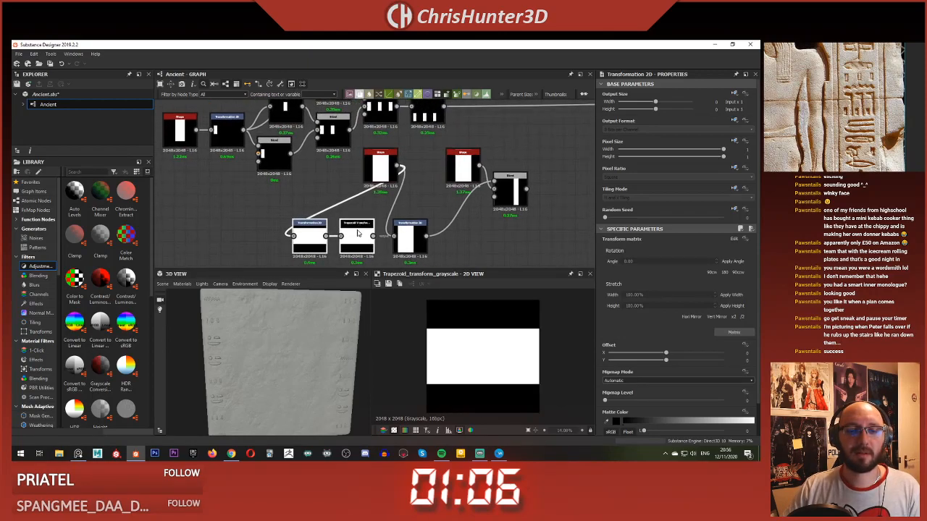
left_click_drag(353, 234, 512, 133)
scroll(512, 134, "up", 2)
middle_click_drag(512, 134, 481, 163)
middle_click_drag(476, 220, 477, 172)
scroll(477, 172, "down", 2)
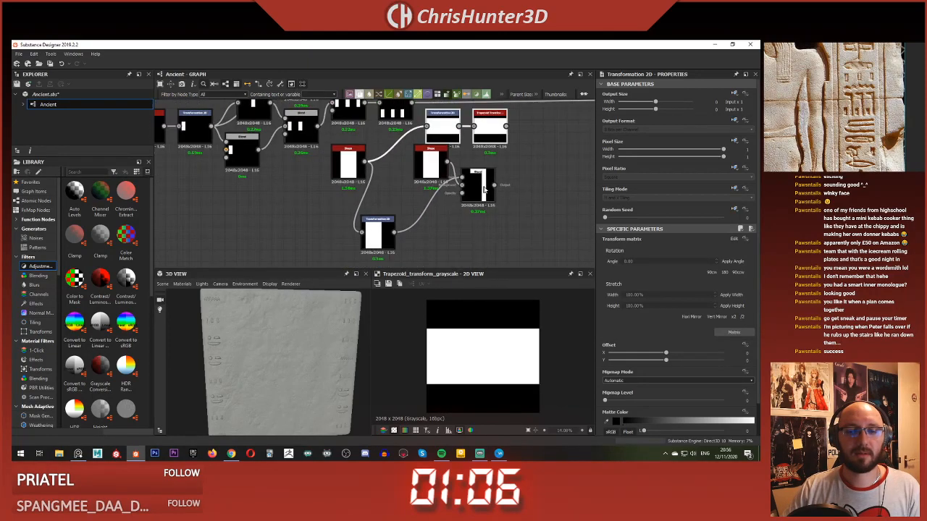
left_click_drag(478, 173, 500, 207)
mouse_move(433, 156)
left_mouse_down()
mouse_move(434, 175)
mouse_move(438, 150)
left_mouse_up()
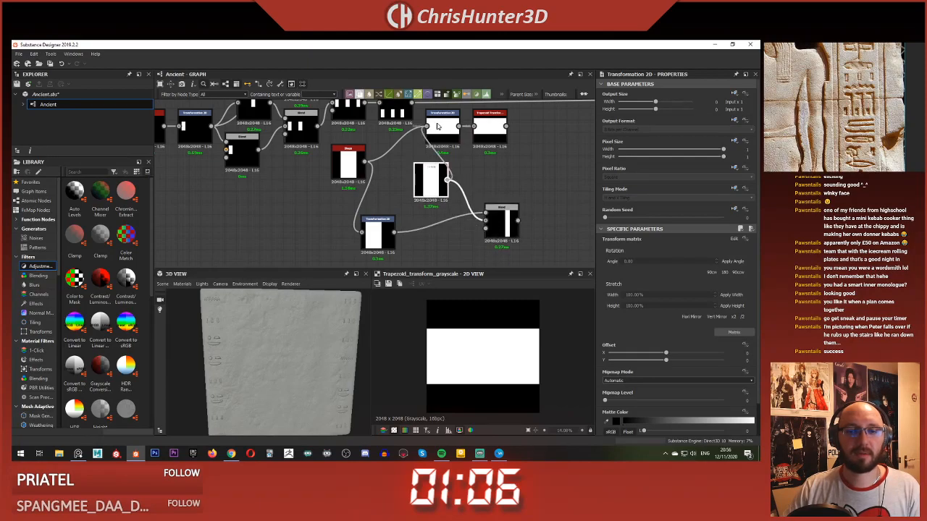
Step: Set the Trapezoid Transform Grayscale's bottom stretch to about 0.36
left_click(492, 132)
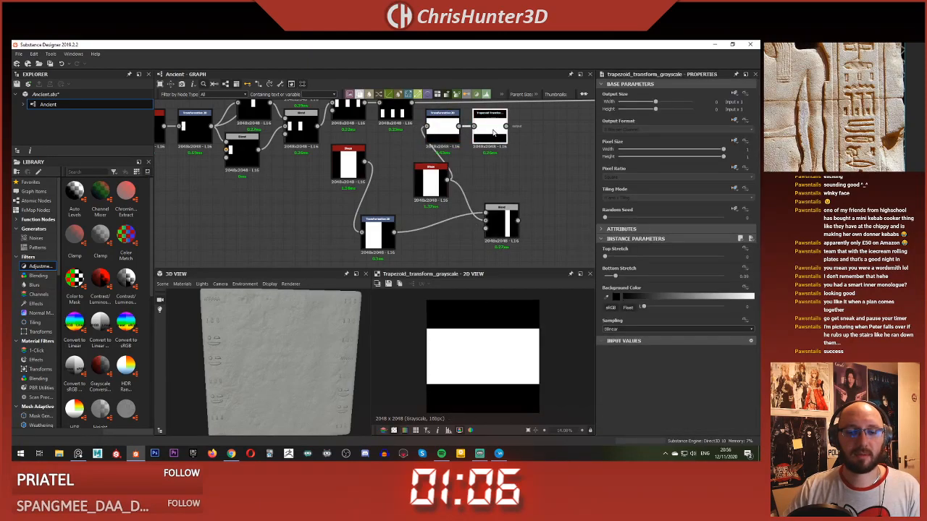
left_click(443, 129)
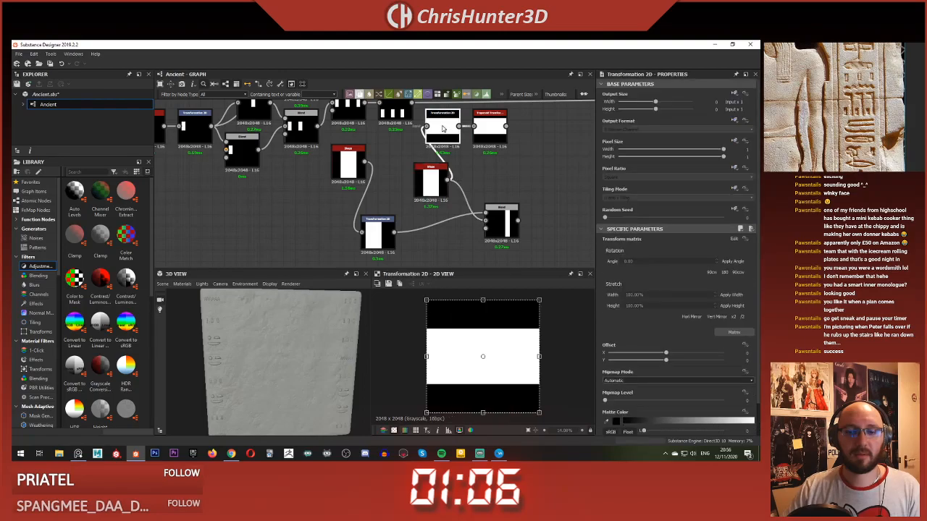
left_click(491, 129)
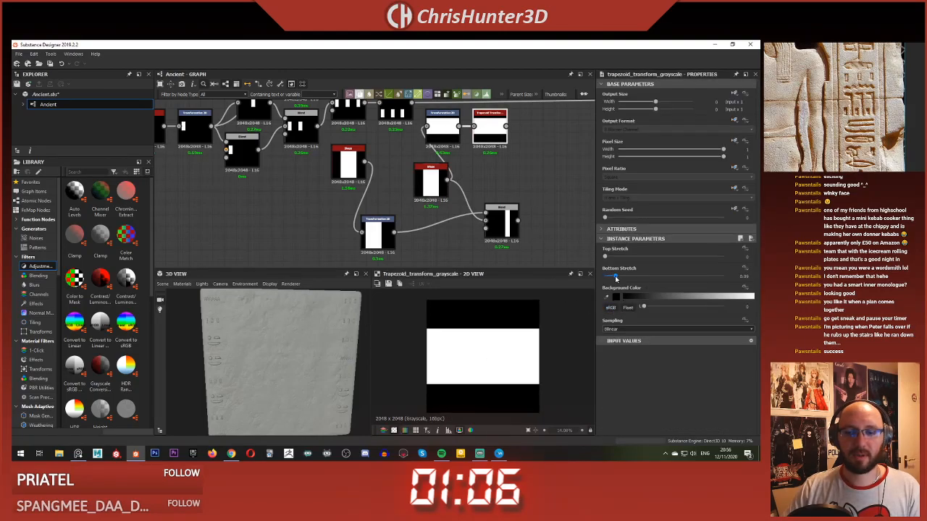
left_click_drag(615, 277, 648, 278)
Step: Preview the second Shape and the rotated Transformation 2D in turn to compare their outputs
left_click(443, 127)
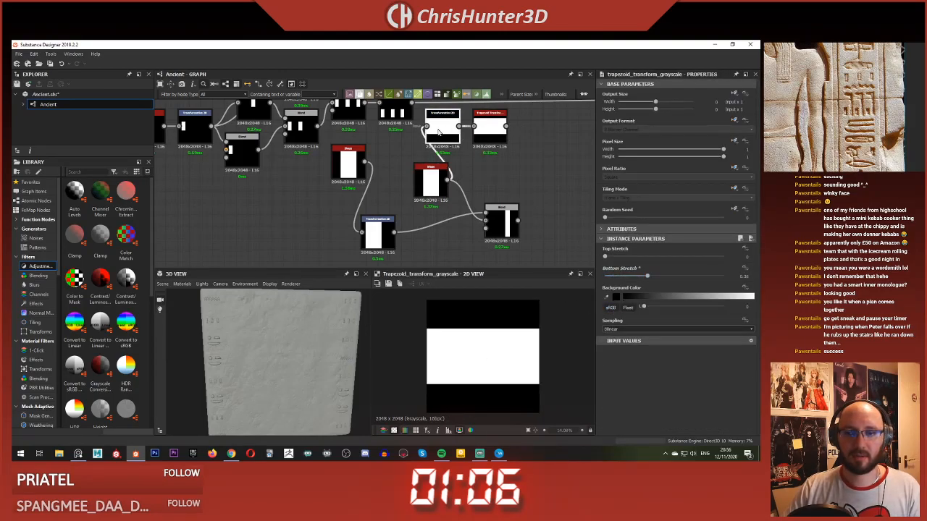
double_click(435, 186)
double_click(449, 134)
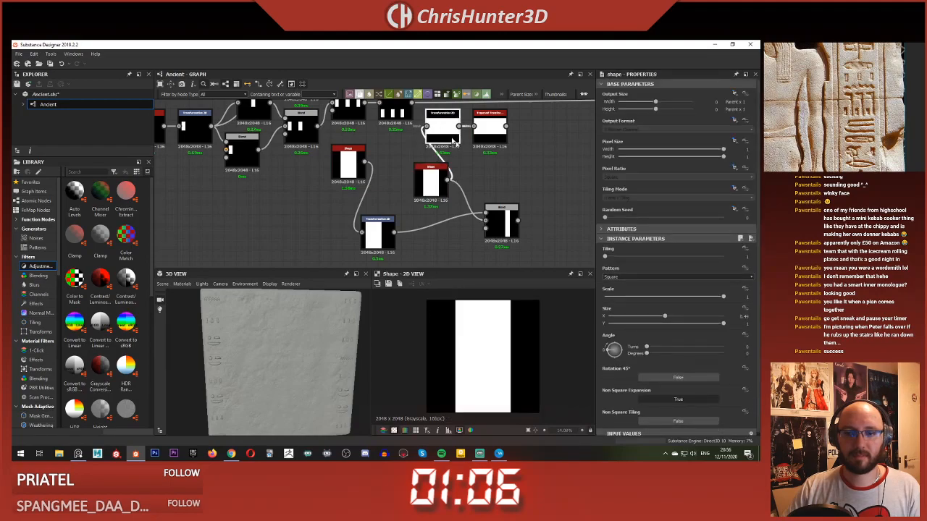
Step: Set the rotated Transformation 2D to No Tiling, and change the Trapezoid Transform to 0 bottom stretch and about 0.27 top stretch
left_click(736, 195)
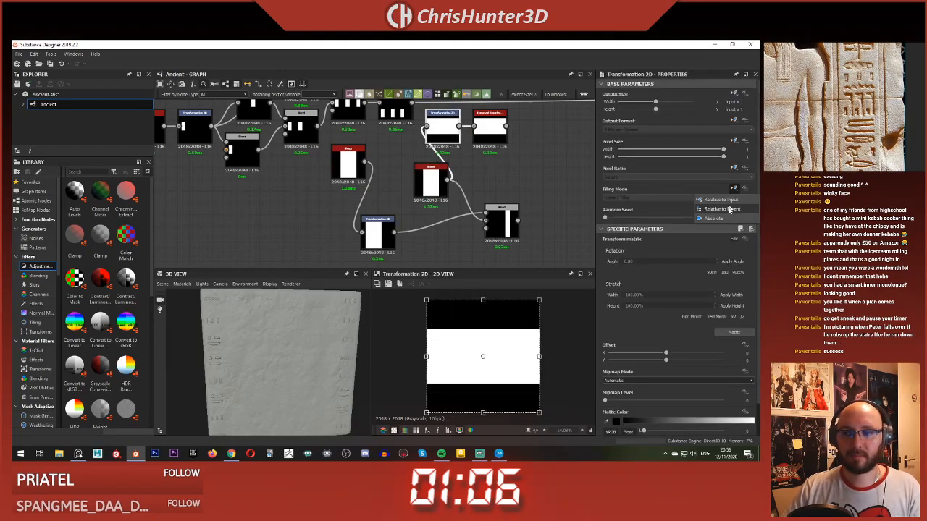
left_click(691, 194)
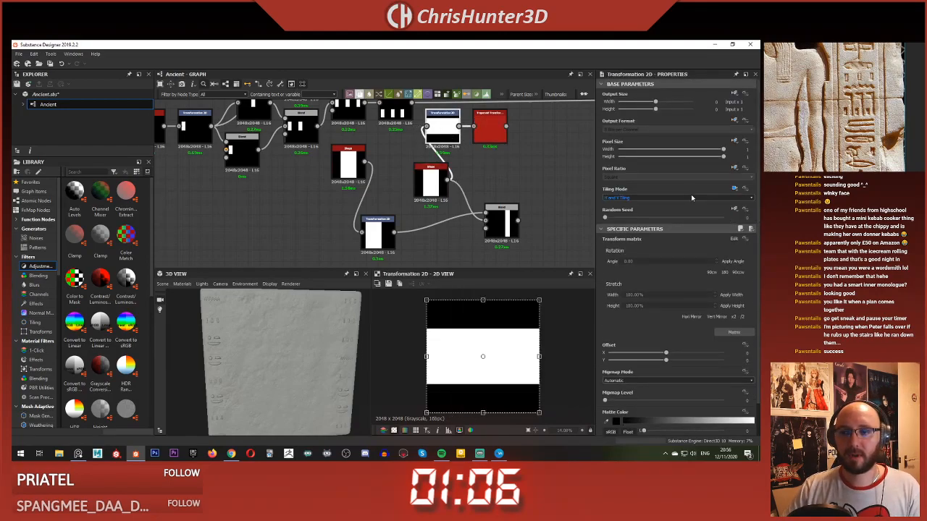
double_click(489, 127)
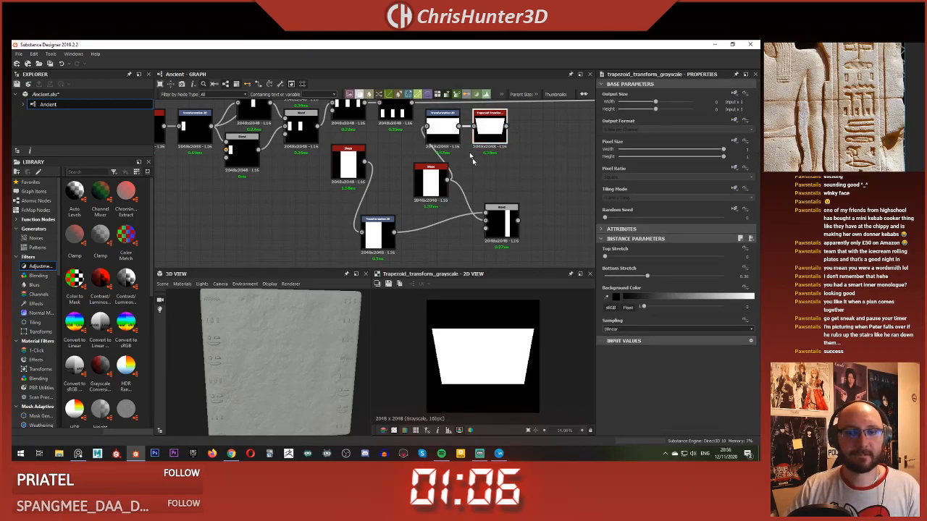
left_click(443, 129)
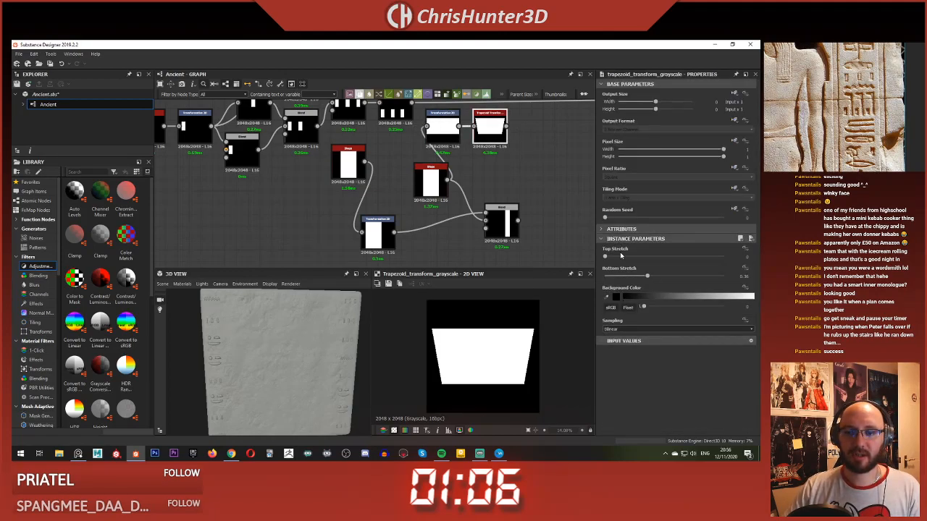
left_click_drag(637, 277, 635, 258)
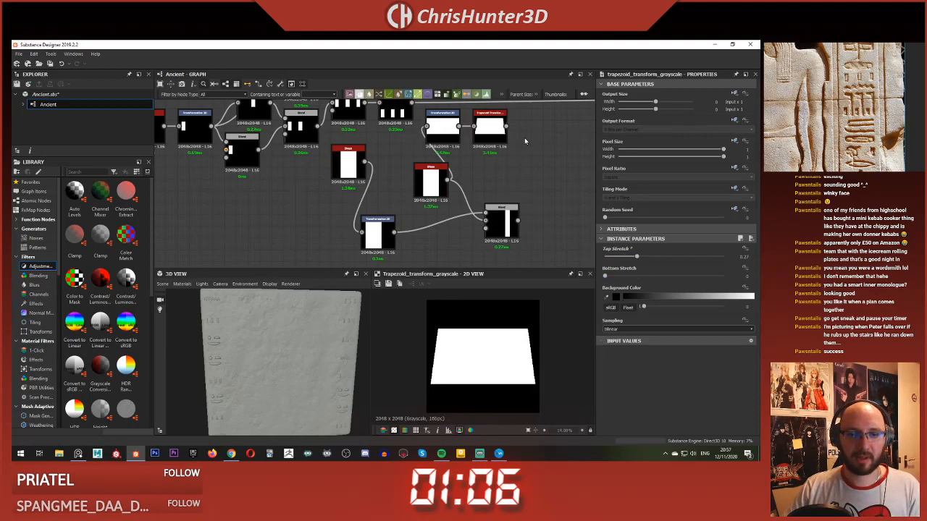
Step: Add a Transformation 2D after the Trapezoid Transform and rotate it 90° clockwise so the tapered bar stands upright
key("space")
type("tra")
left_click(563, 159)
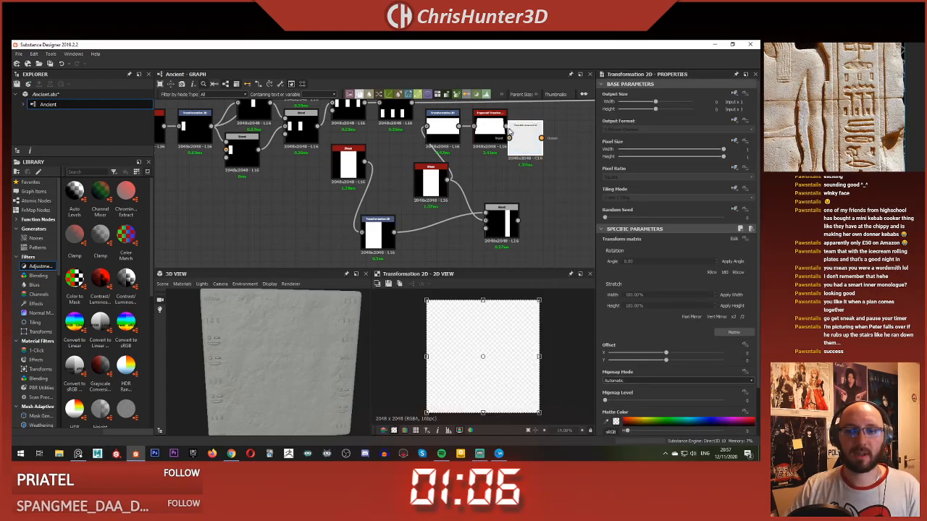
left_click_drag(542, 360, 501, 392)
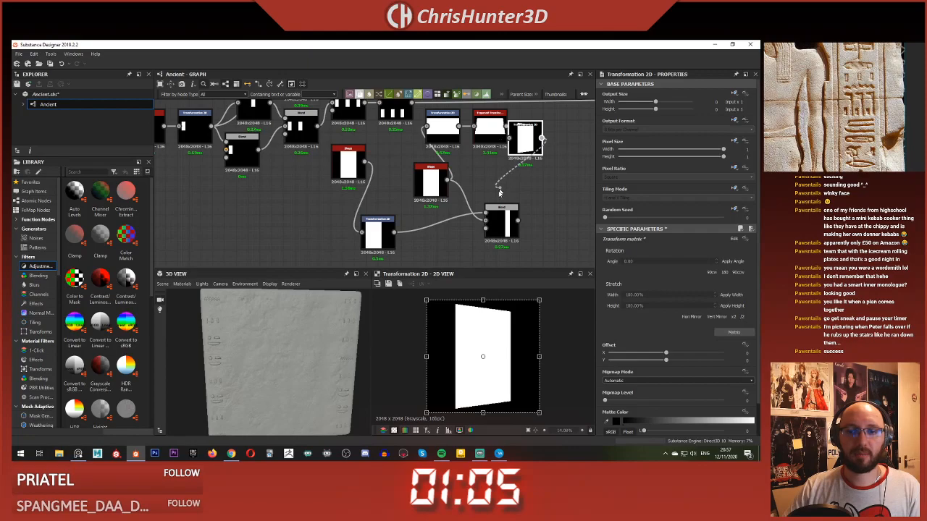
Step: Try feeding the Blend from the new Transformation 2D in place of the second Shape, and undo the connection
left_click_drag(499, 192, 485, 213)
left_click(506, 221)
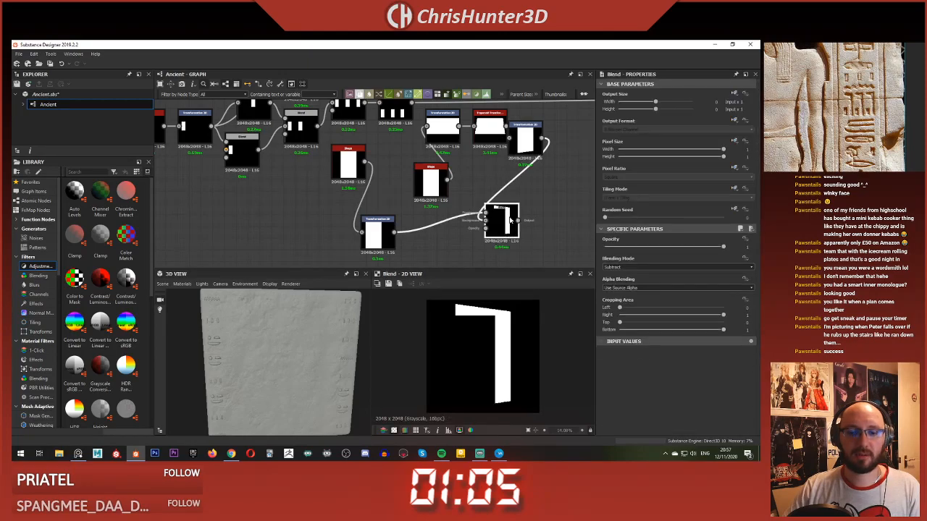
key("ctrl+z")
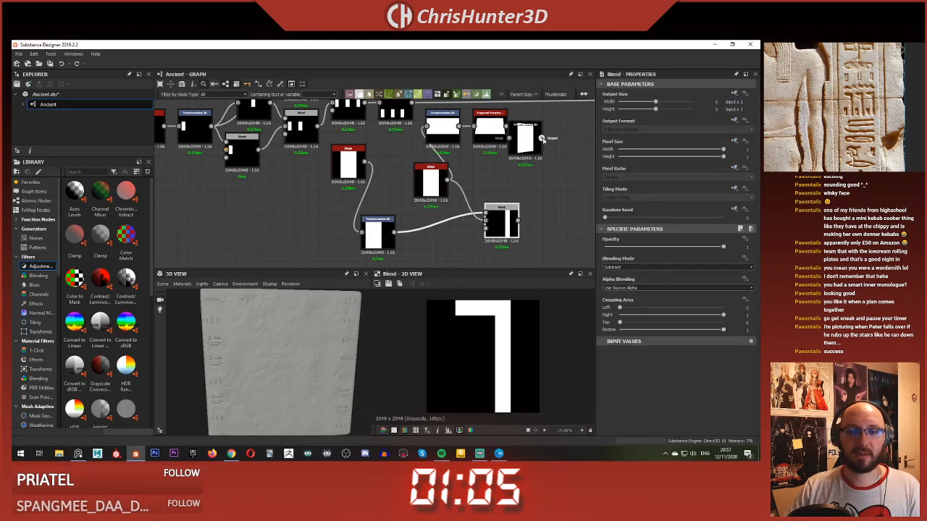
left_click_drag(532, 176, 506, 223)
middle_click_drag(482, 203, 506, 193)
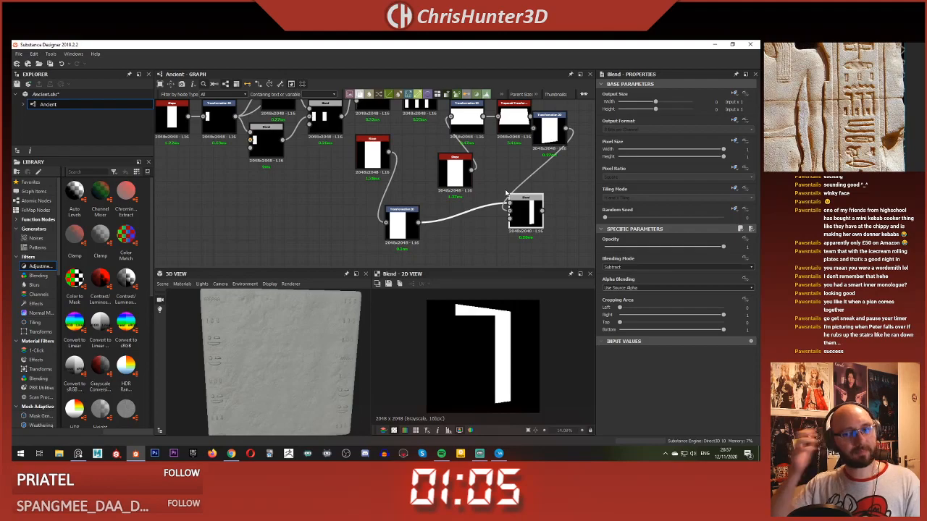
middle_click_drag(505, 193, 466, 184)
Step: Feed the first rotated Transformation 2D from the offset Transformation 2D, connect the last Transformation 2D to the Blend's foreground, and preview the Blend
left_click(388, 226)
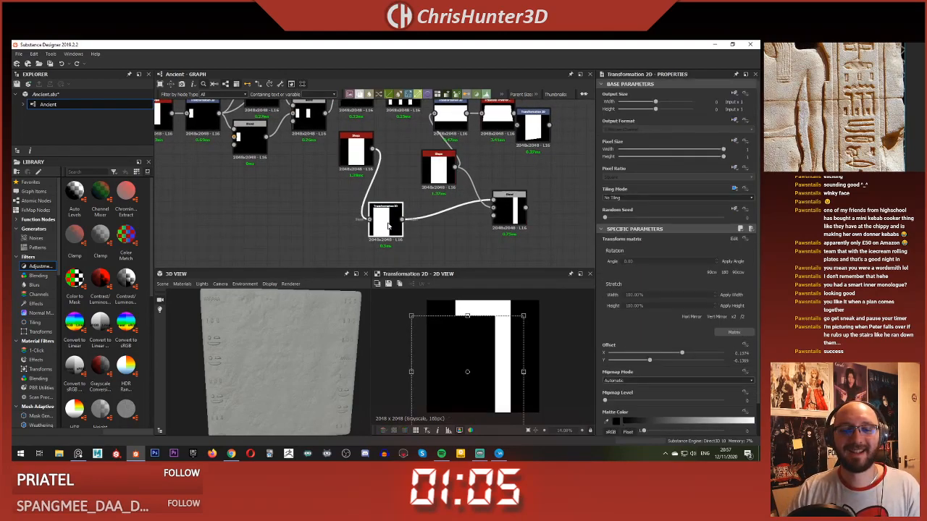
middle_click_drag(445, 186, 450, 207)
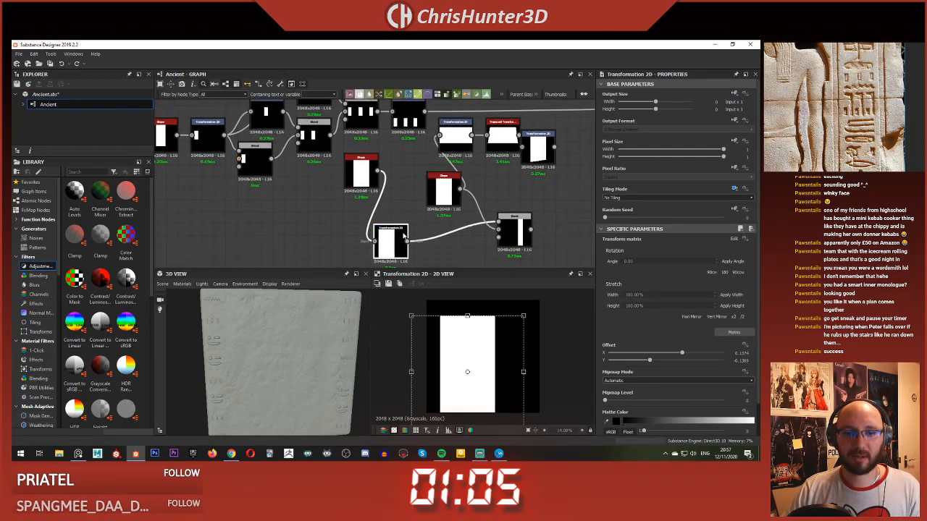
left_click_drag(448, 152, 441, 138)
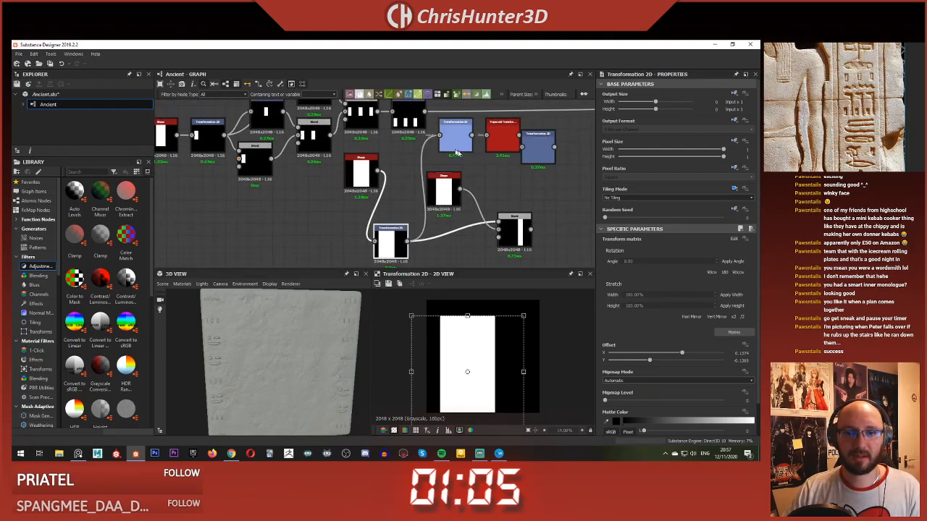
left_click(543, 149)
left_click_drag(555, 148, 499, 220)
left_click(520, 233)
double_click(519, 233)
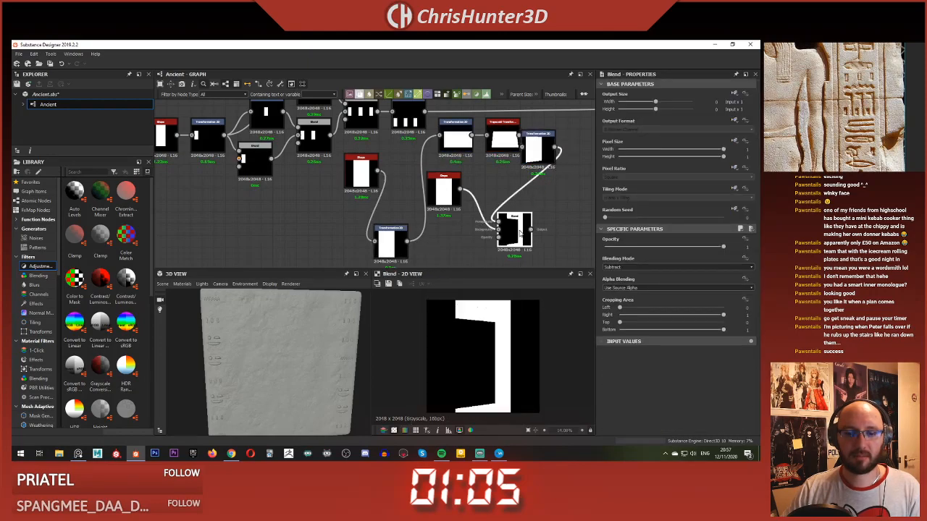
Step: Try to stretch the offset Transformation 2D downward using its frame over the Blend preview
left_click(382, 248)
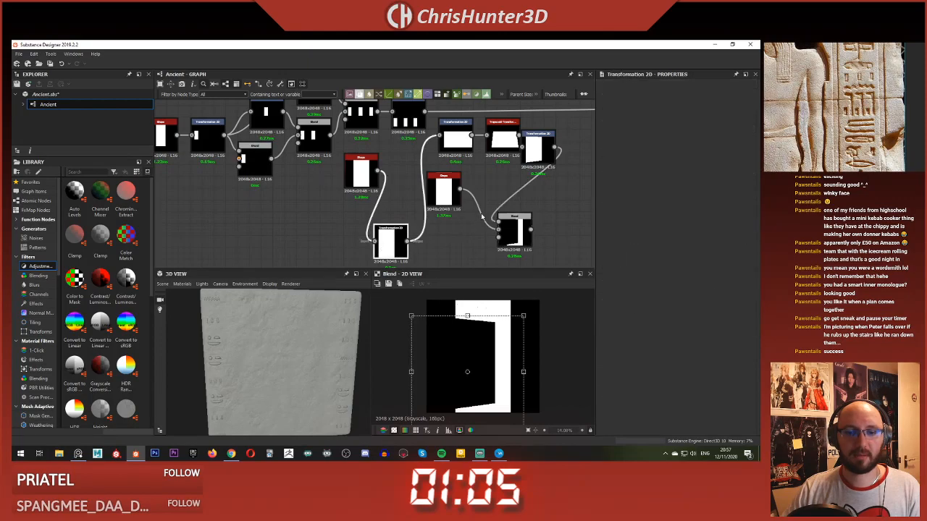
middle_click_drag(390, 247, 385, 233)
scroll(469, 407, "down", 3)
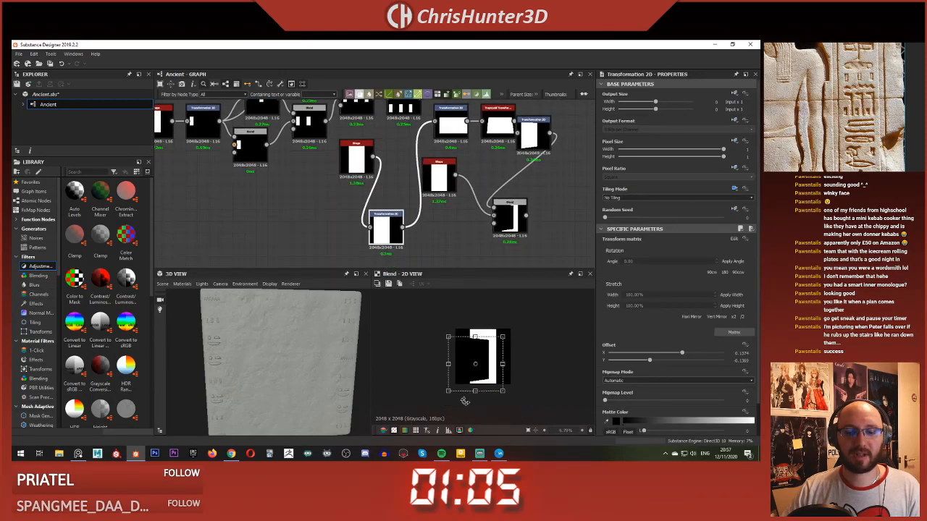
mouse_move(476, 391)
left_mouse_down()
mouse_move(475, 406)
mouse_move(475, 391)
left_mouse_up()
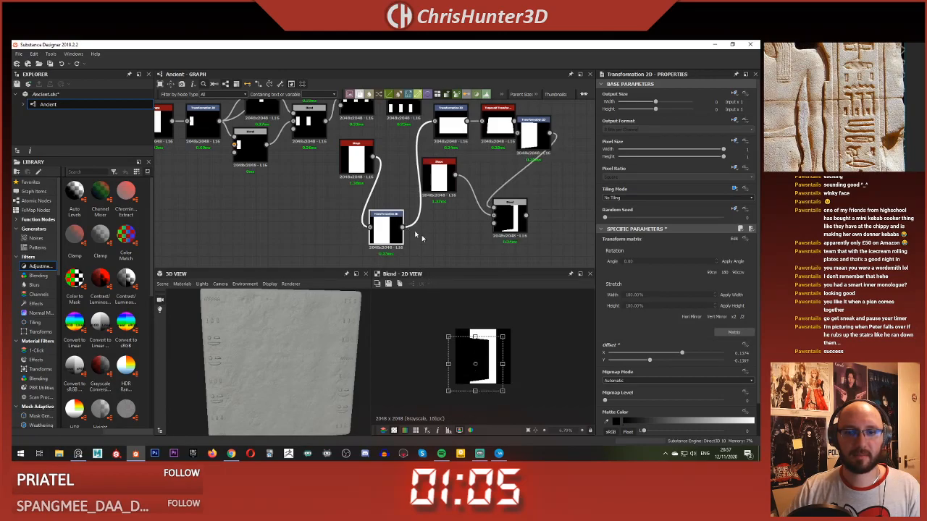
Step: Stretch the last Transformation 2D downward and shift it slightly to remove the white strip at the glyph's lower edge
left_click(532, 128)
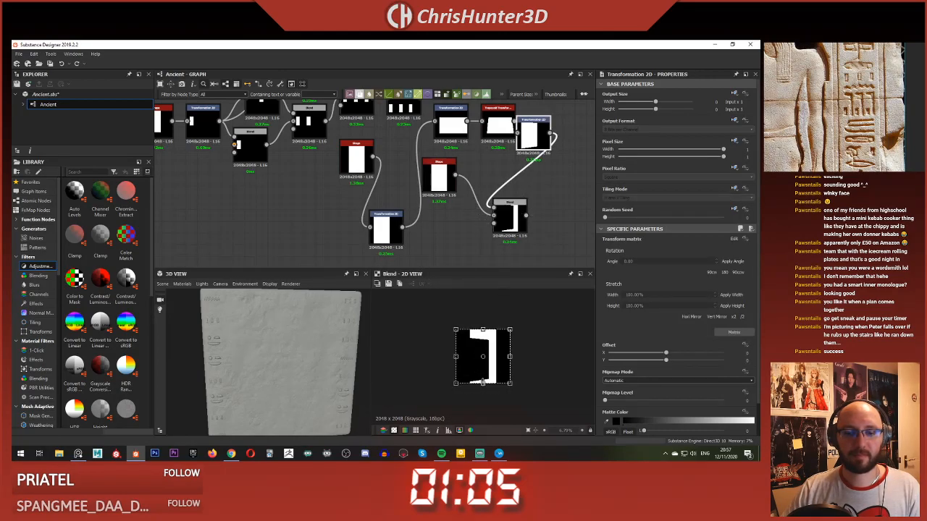
left_click_drag(482, 384, 482, 393)
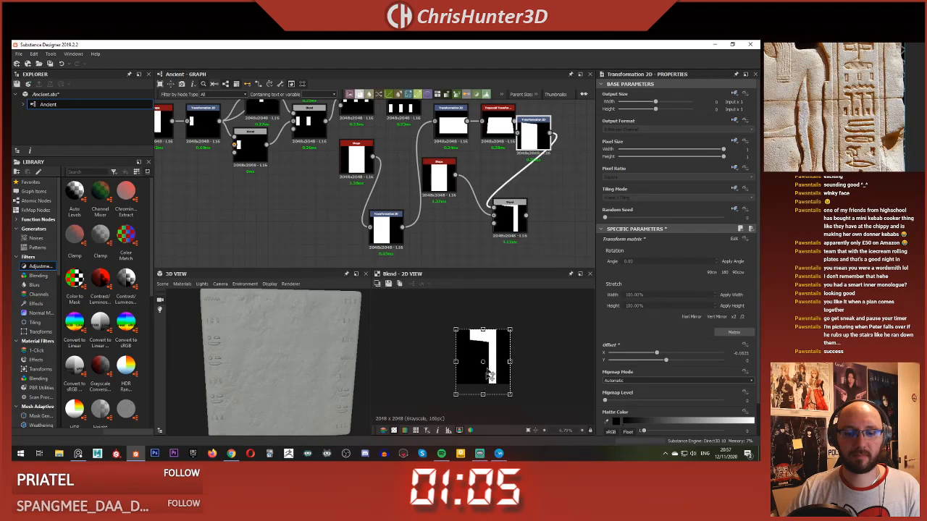
left_click_drag(492, 346, 493, 344)
Step: Arrange the glyph's nodes in one row ending at the Blend, with the second Shape below the last Transformation 2D
left_click(478, 182)
scroll(478, 182, "down", 3)
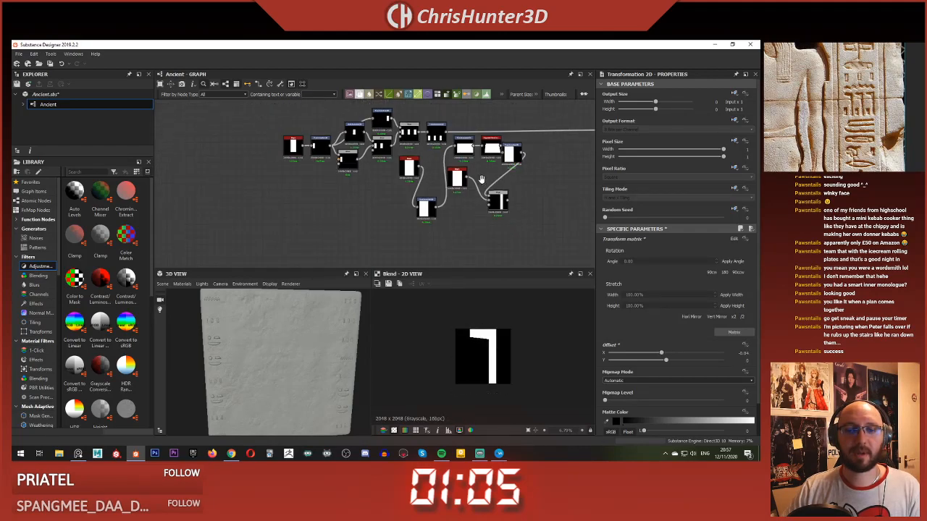
middle_click_drag(484, 179, 493, 193)
scroll(494, 193, "up", 1)
left_click(511, 213)
scroll(511, 212, "up", 1)
scroll(511, 214, "up", 2)
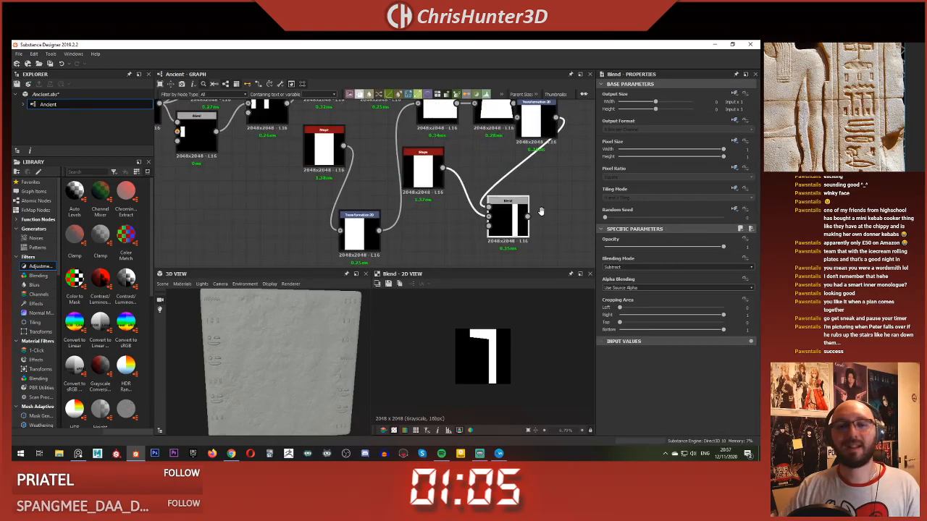
scroll(538, 208, "down", 4)
scroll(515, 205, "up", 2)
left_click_drag(526, 218, 585, 213)
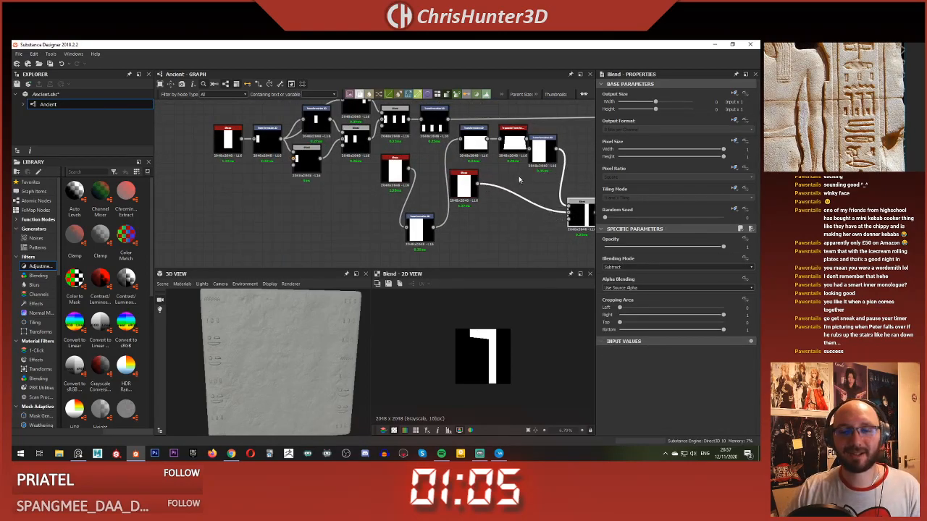
middle_click_drag(579, 208, 540, 213)
left_click_drag(505, 159, 504, 197)
left_click_drag(475, 147, 497, 248)
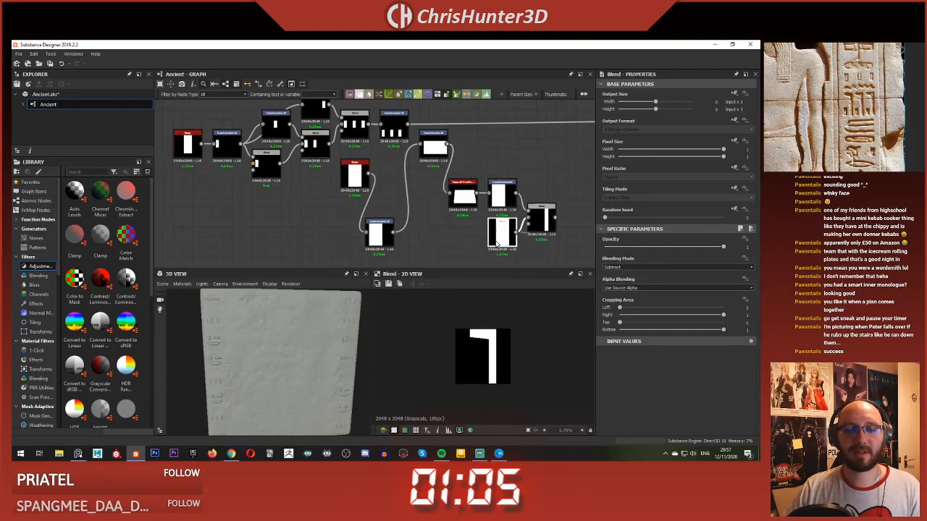
left_click_drag(430, 154, 418, 200)
left_click_drag(378, 234, 345, 194)
scroll(395, 177, "down", 2)
scroll(416, 180, "up", 2)
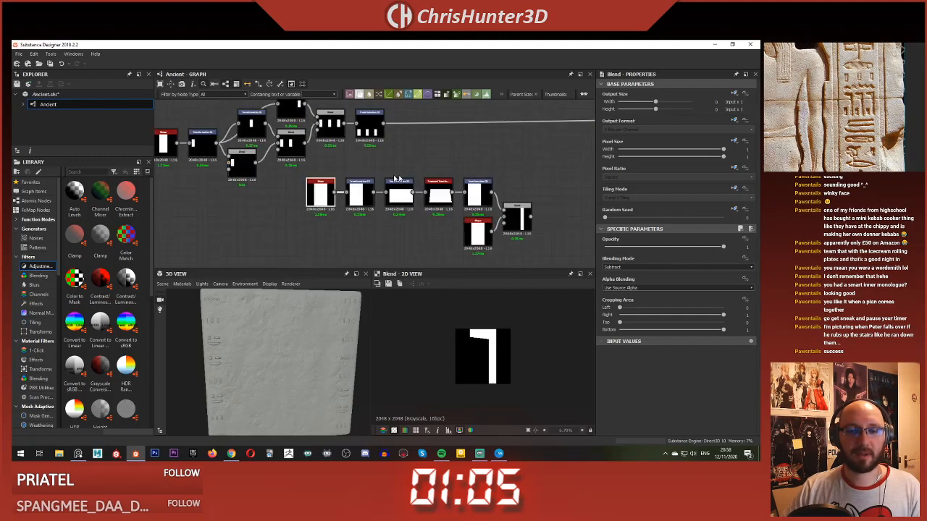
Step: Move the glyph's whole node chain back beneath the nodes of the four-bar glyph
left_click_drag(527, 213, 341, 238)
scroll(421, 205, "down", 2)
scroll(420, 207, "up", 2)
scroll(434, 209, "up", 2)
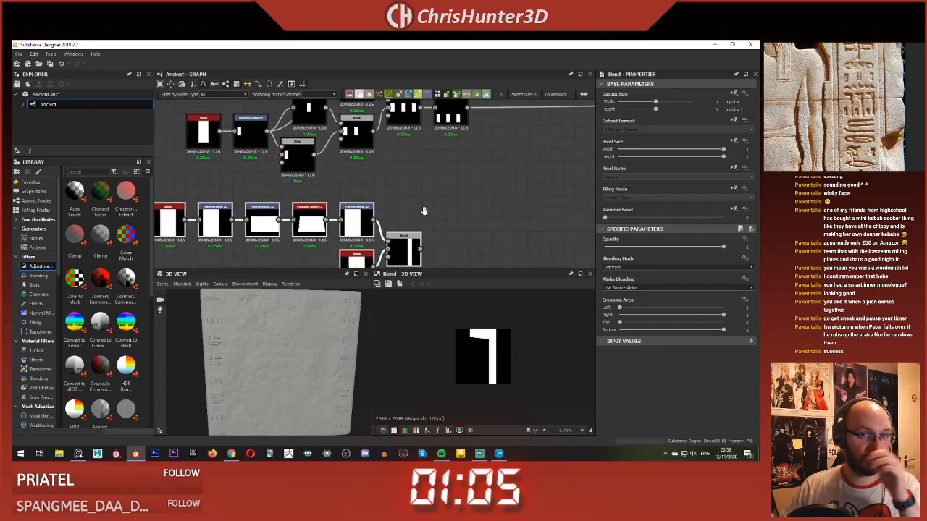
scroll(420, 208, "down", 2)
middle_click_drag(404, 204, 391, 211)
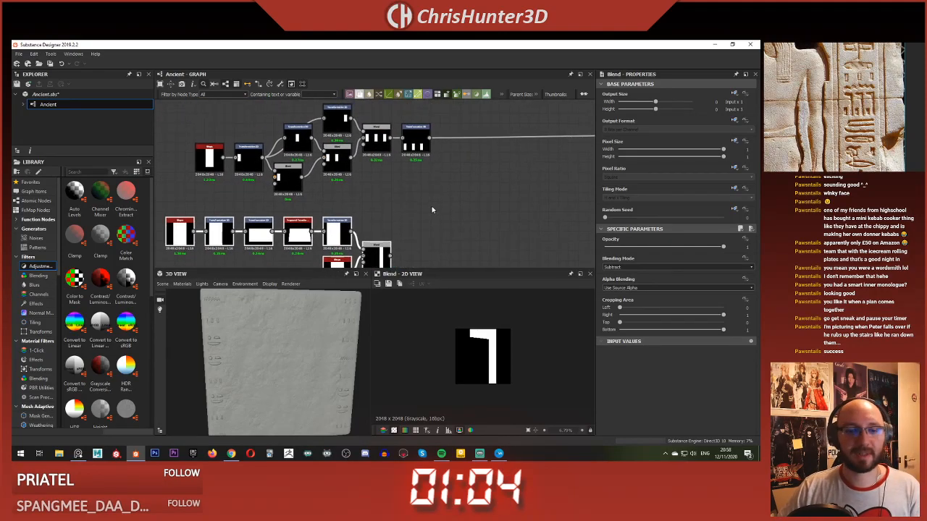
Step: Add a Blend node beyond the two glyph chains and feed its background from the new glyph's Blend
middle_click_drag(449, 211, 451, 198)
left_click(451, 198)
key("space")
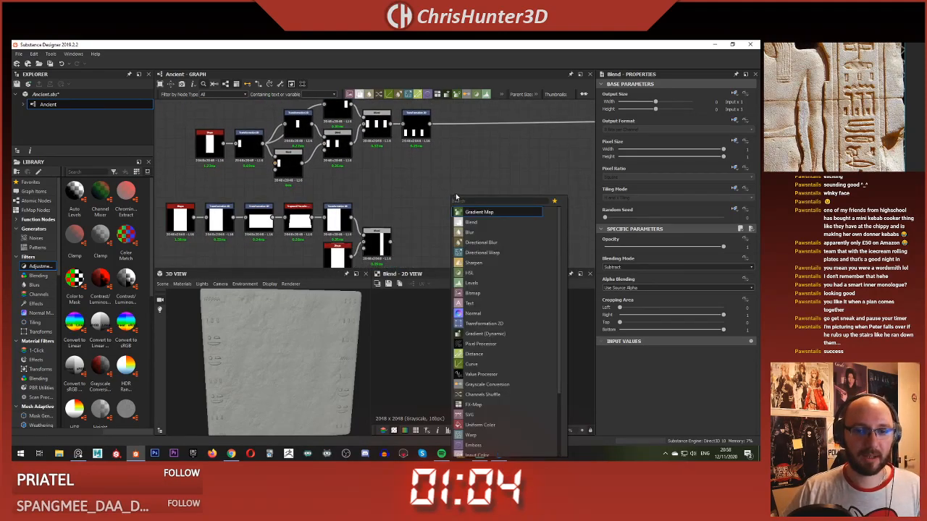
type("bl")
key("Return")
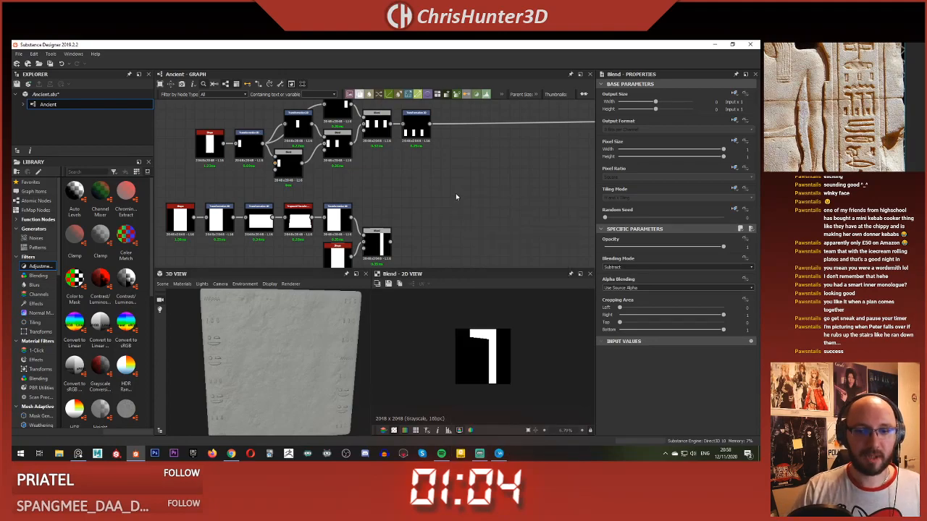
left_click_drag(456, 193, 501, 169)
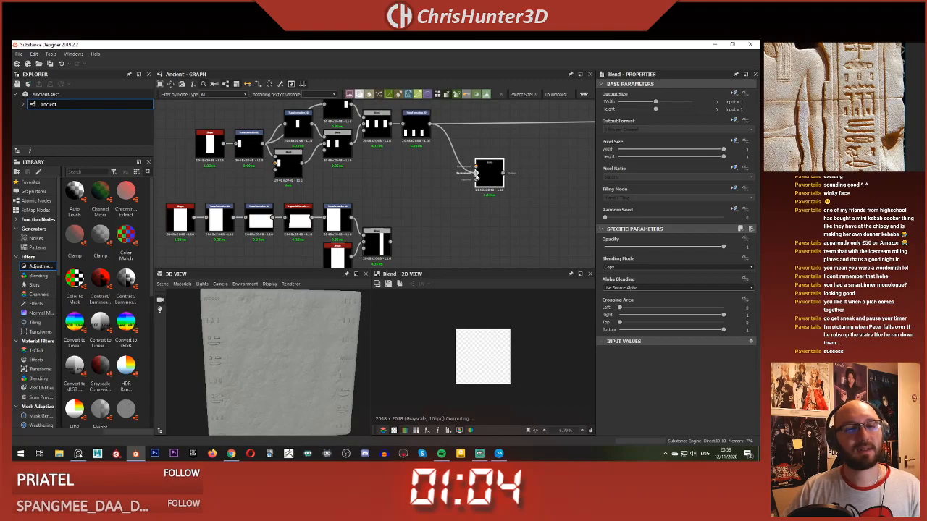
left_click_drag(490, 168, 495, 188)
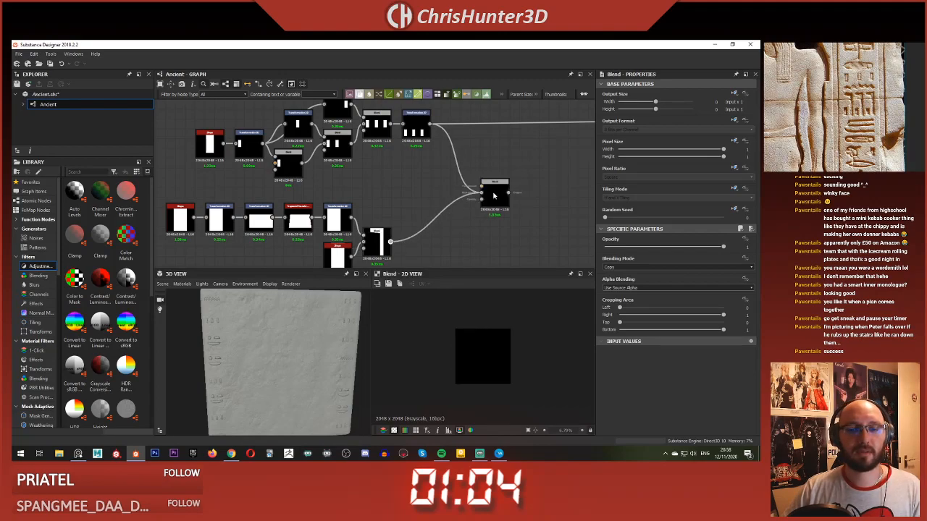
Step: Insert a Transformation 2D between the two Blends, duplicate it, and connect the copy to the new Blend's foreground
middle_click_drag(495, 194, 468, 201)
key("space")
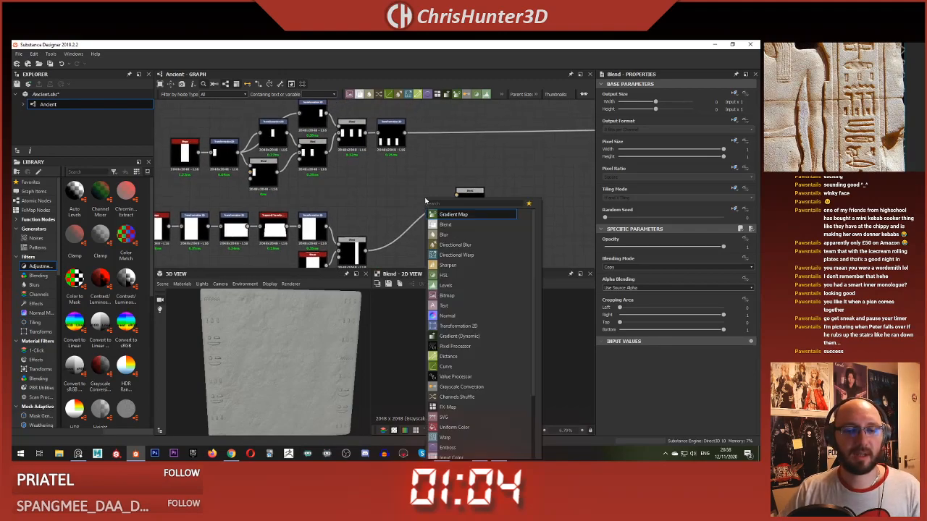
left_click(458, 326)
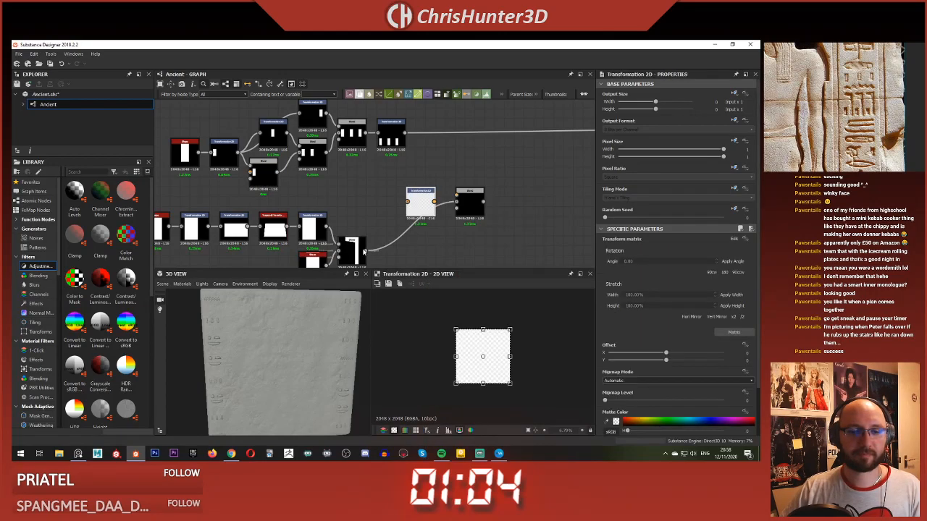
left_click_drag(436, 202, 408, 223)
key("ctrl+d")
left_click_drag(374, 189, 457, 194)
Step: Preview the new Blend and change its blending mode for combining the two glyph copies
left_click(469, 200)
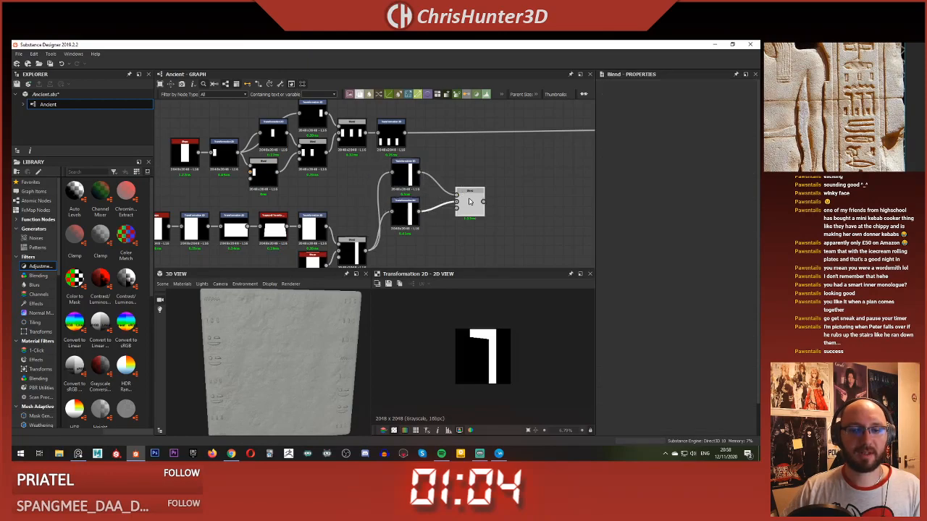
left_click(630, 267)
left_click(636, 283)
Step: Shrink the lower Transformation 2D's glyph into the canvas's lower-left corner and set both glyph transforms' tiling mode to No Tiling
left_click(408, 210)
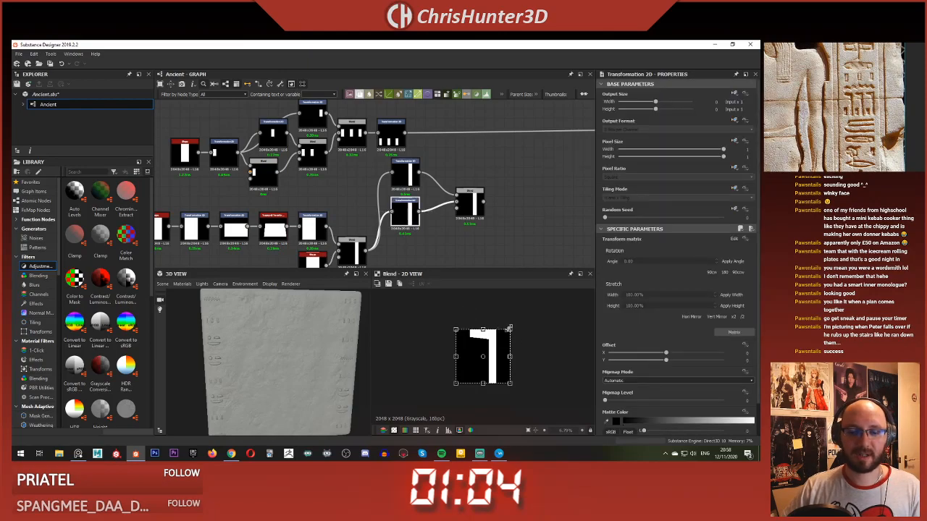
left_click_drag(482, 356, 472, 366)
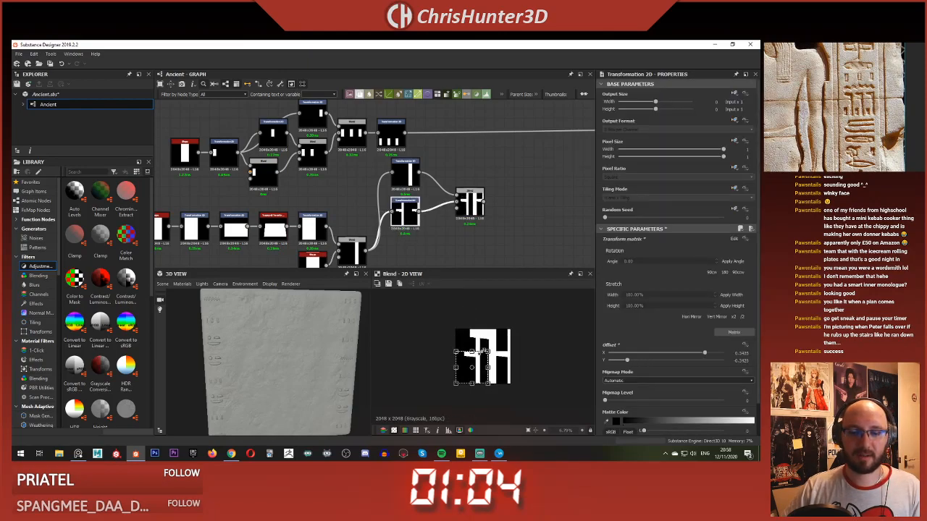
left_click(722, 196)
left_click(652, 203)
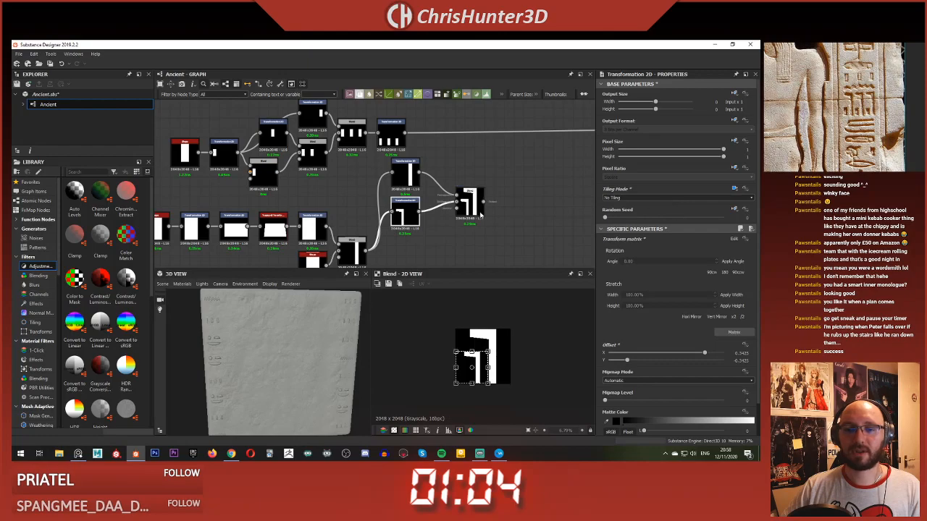
double_click(402, 174)
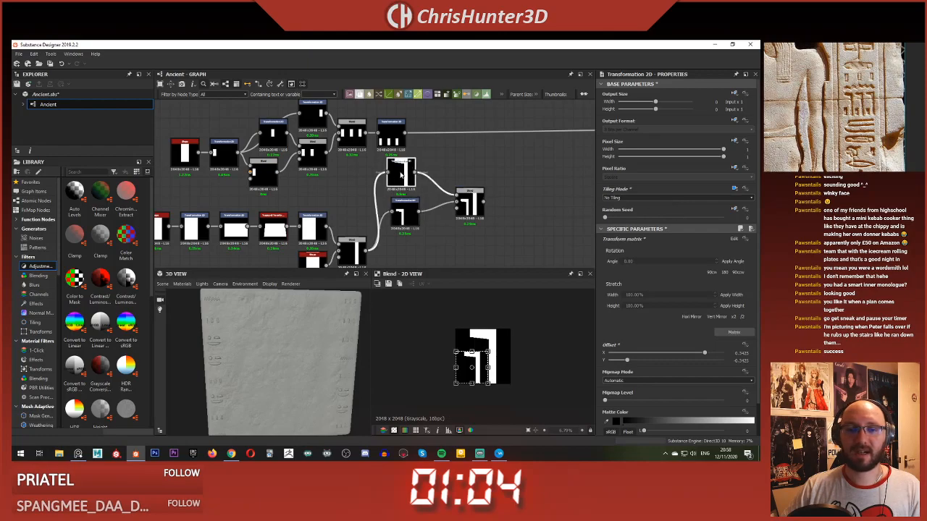
left_click(722, 197)
left_click(652, 205)
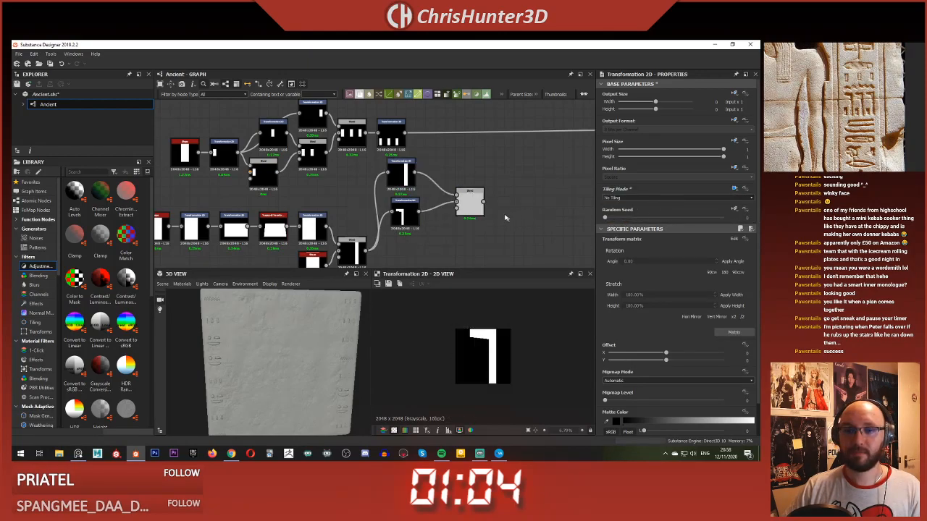
Step: Scale the upper Transformation 2D's glyph down to match the other copy and place it directly to the right of that copy
double_click(470, 202)
scroll(439, 221, "up", 3)
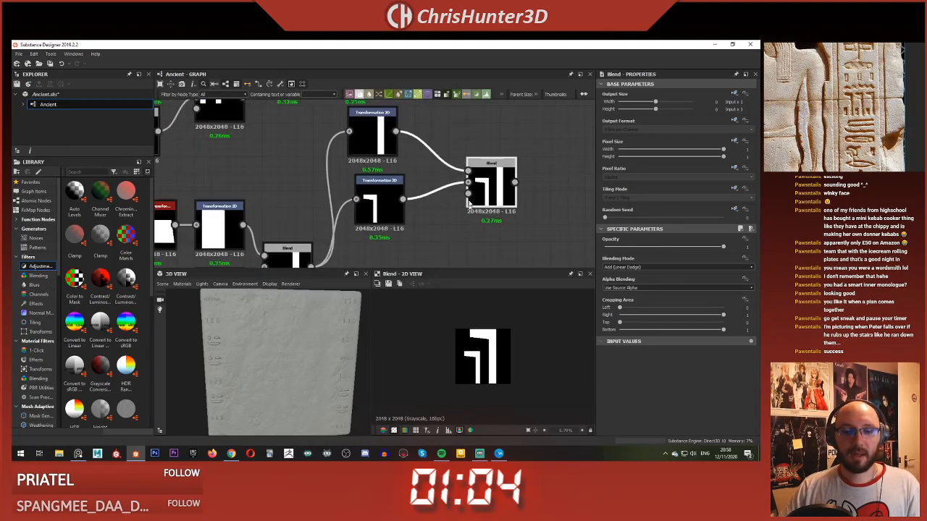
left_click(382, 134)
left_click_drag(511, 329, 488, 366)
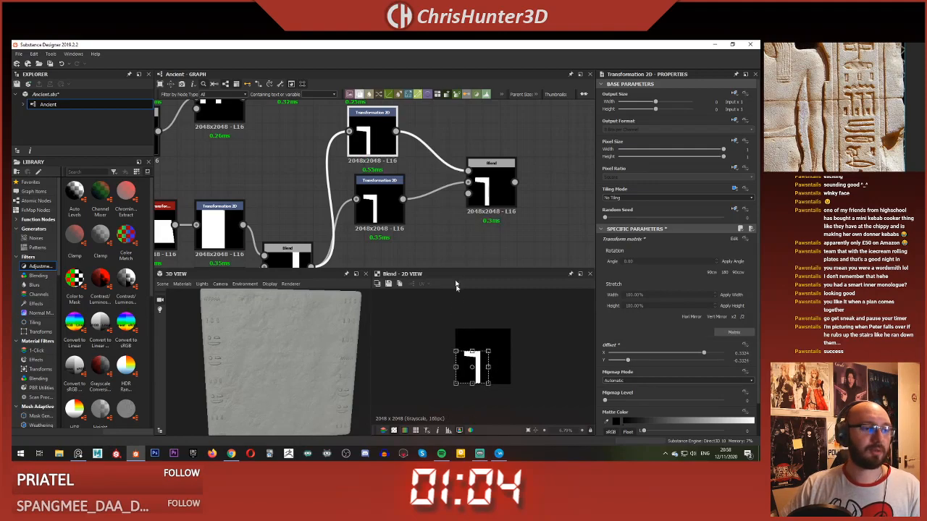
middle_click_drag(458, 203, 443, 202)
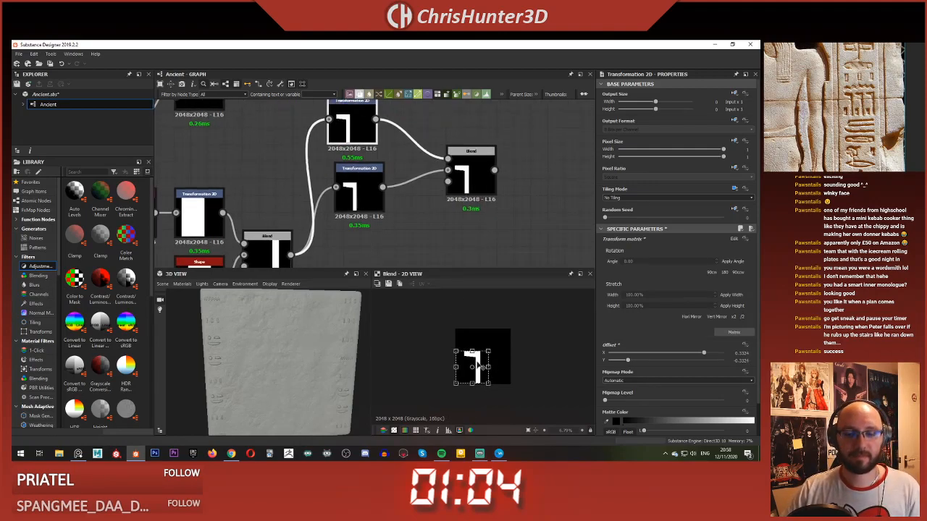
left_click_drag(480, 367, 499, 369)
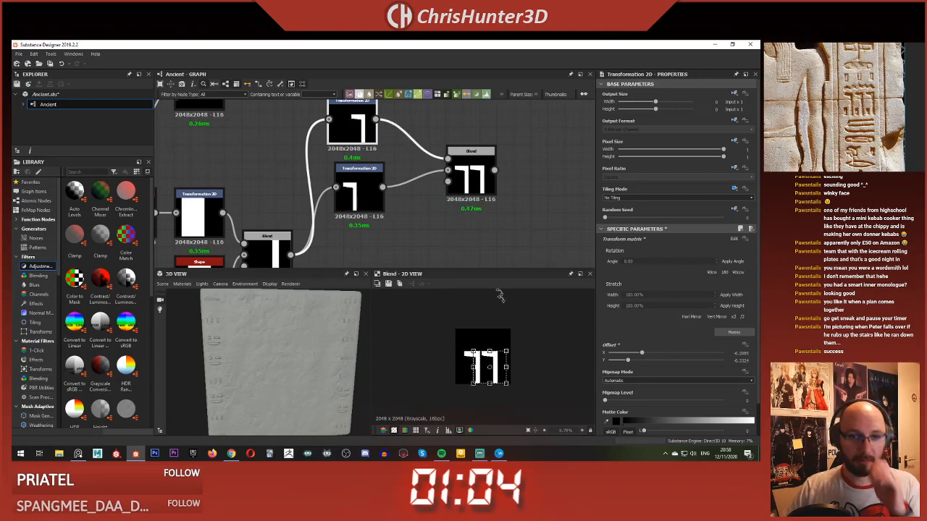
Step: Stretch both glyph copies upward to nearly the full canvas height, keeping their tops level
scroll(456, 243, "down", 4)
scroll(437, 211, "up", 2)
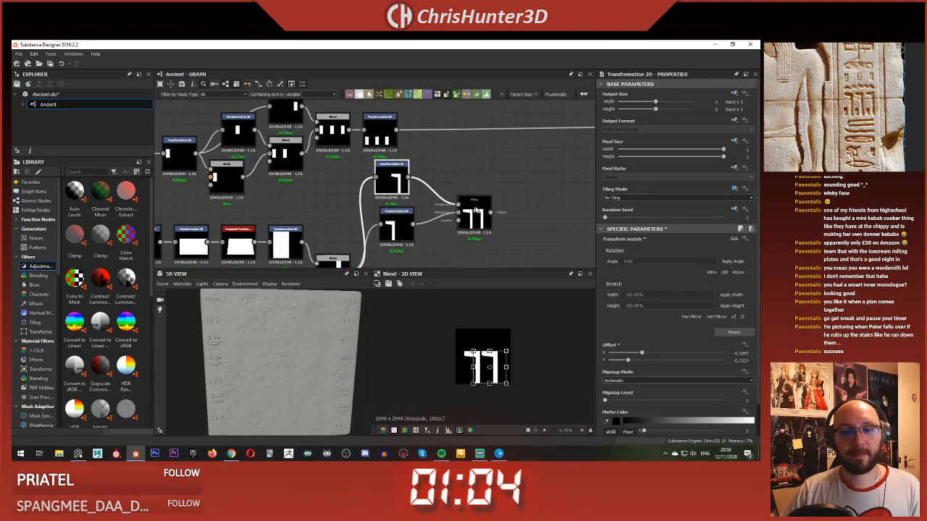
scroll(476, 210, "up", 2)
scroll(478, 214, "down", 3)
scroll(480, 219, "up", 2)
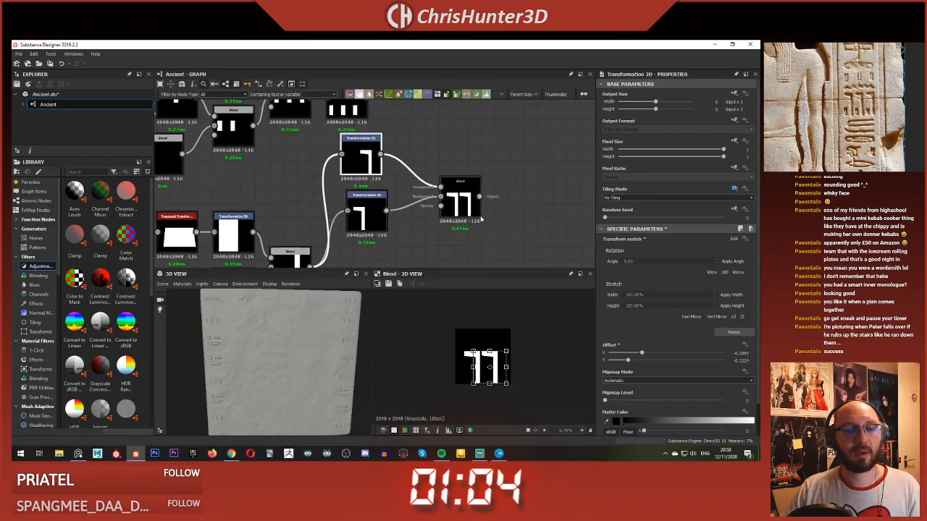
scroll(480, 219, "up", 2)
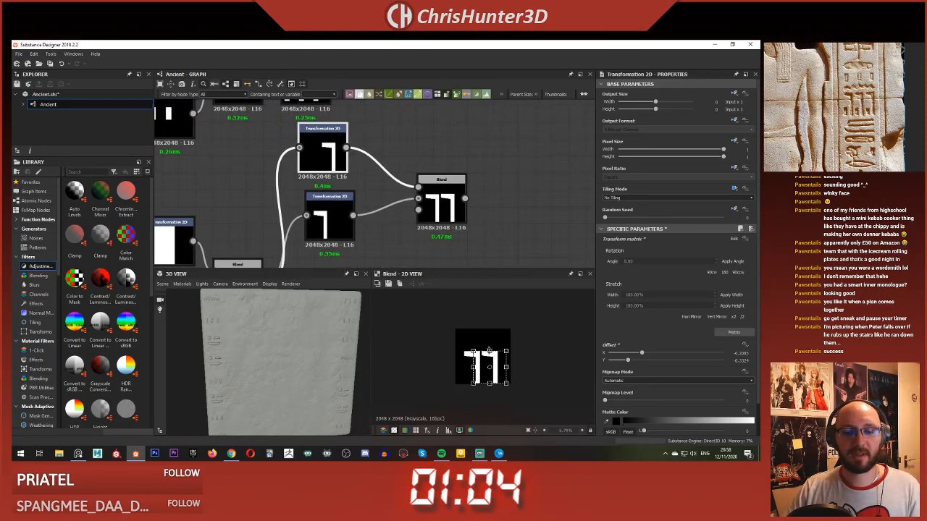
left_click_drag(489, 351, 490, 334)
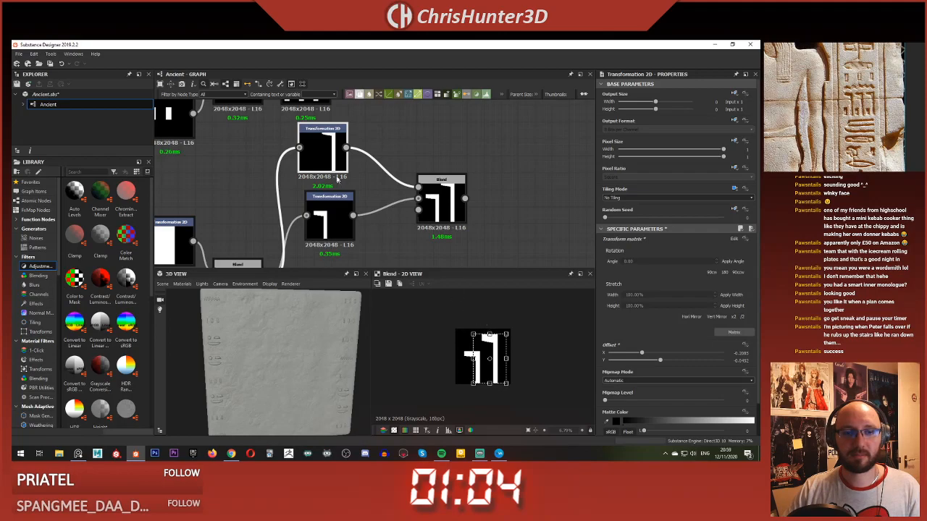
left_click(329, 218)
left_click_drag(478, 357, 474, 331)
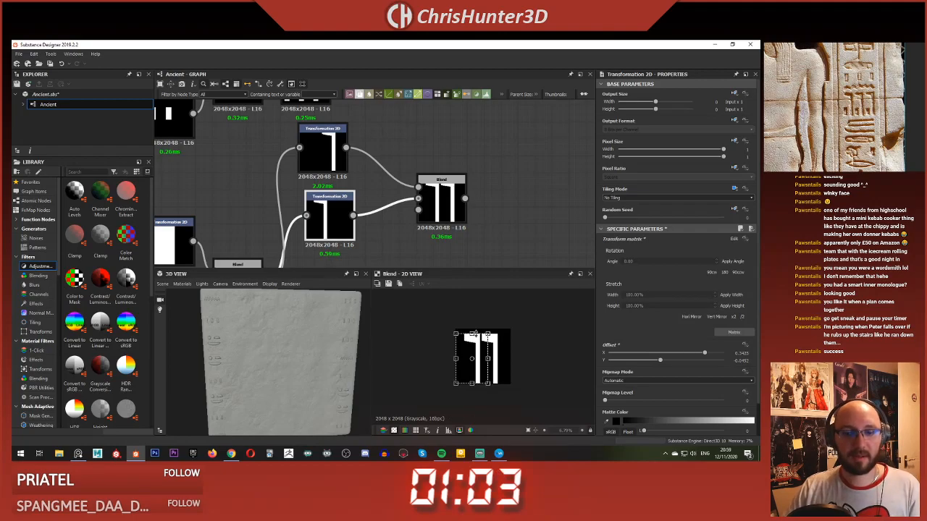
Step: Narrow both glyph copies slightly so their vertical strokes become thinner
scroll(437, 228, "down", 4)
middle_click_drag(436, 228, 476, 221)
scroll(476, 219, "up", 3)
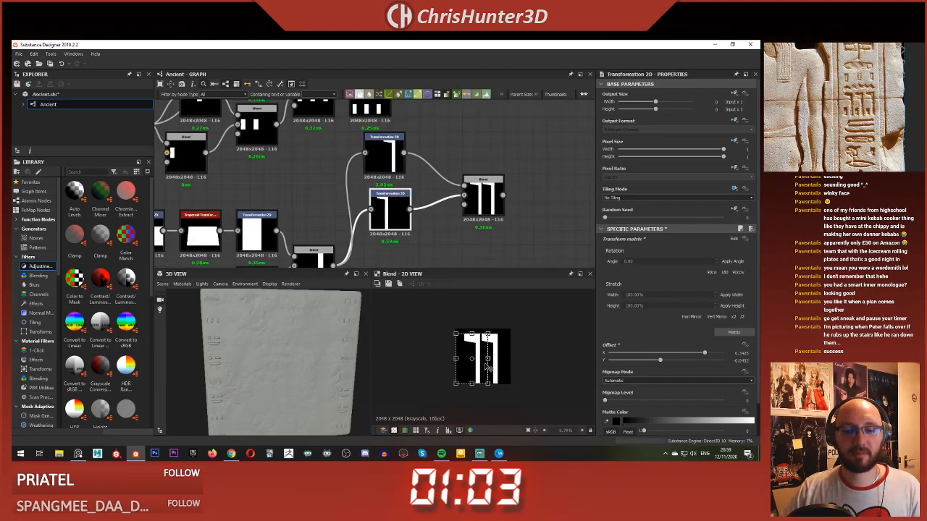
left_click_drag(487, 359, 483, 359)
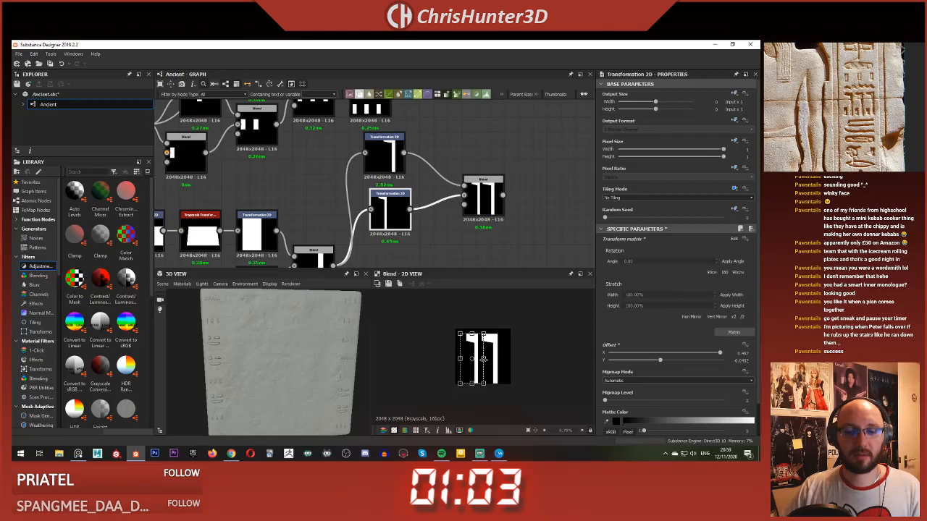
left_click(384, 152)
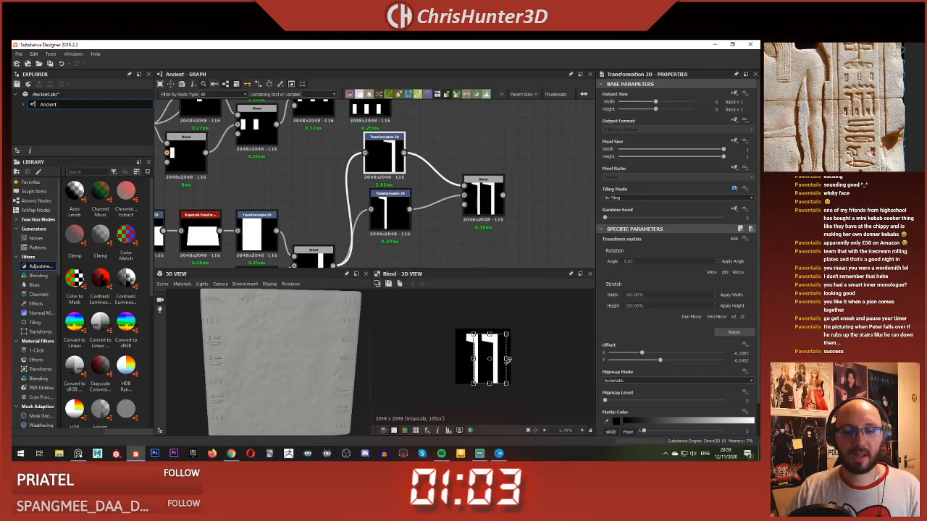
left_click_drag(504, 359, 502, 360)
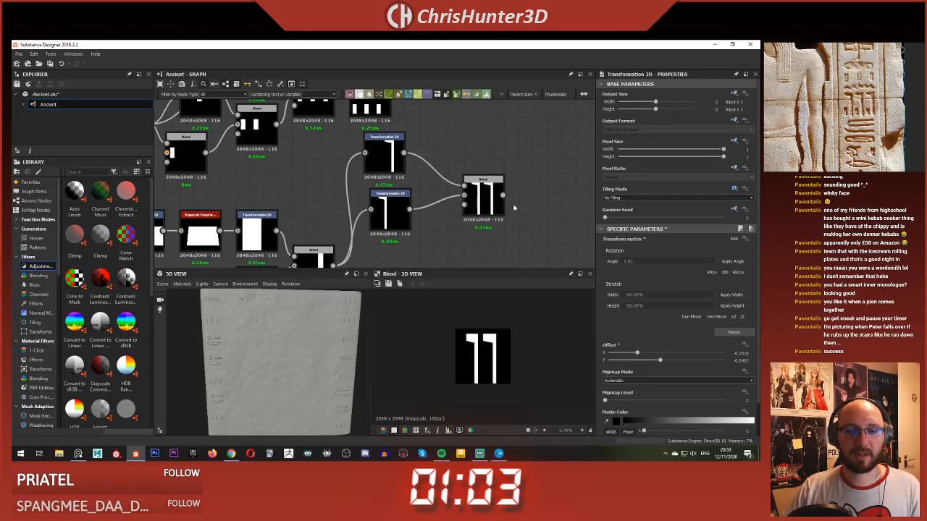
Step: Add another Blend node beyond the glyph pair and feed its background from the pair's Blend
middle_click_drag(526, 165, 461, 229)
key("space")
type("blen")
key("Return")
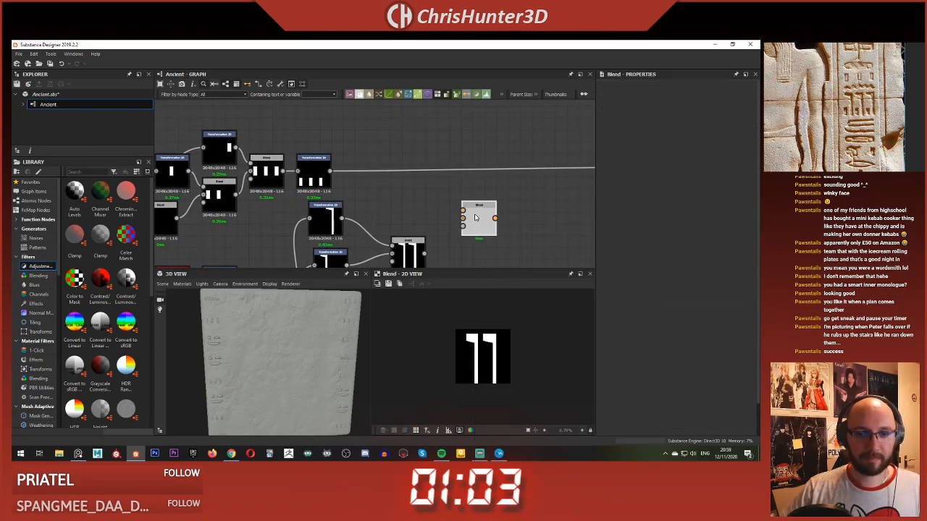
left_click_drag(446, 245, 463, 211)
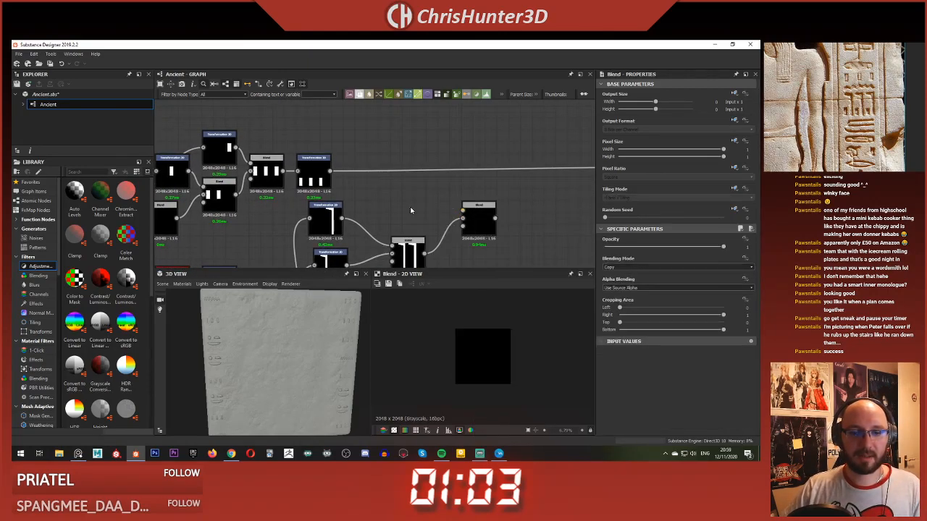
Step: Duplicate the upper glyph's Transformation 2D, connect the copy to the new Blend's foreground, and preview that Blend
left_click(334, 217)
key("ctrl+d")
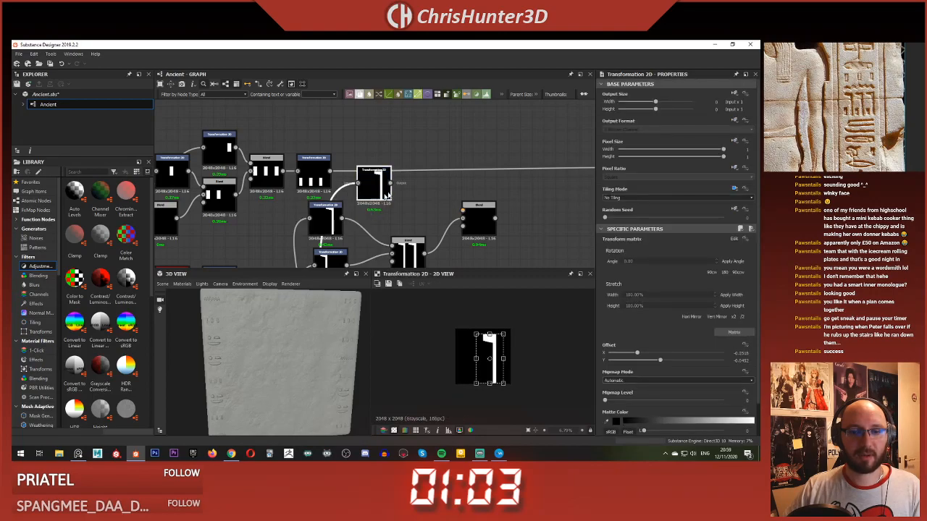
left_click_drag(375, 184, 386, 208)
left_click(487, 220)
double_click(487, 219)
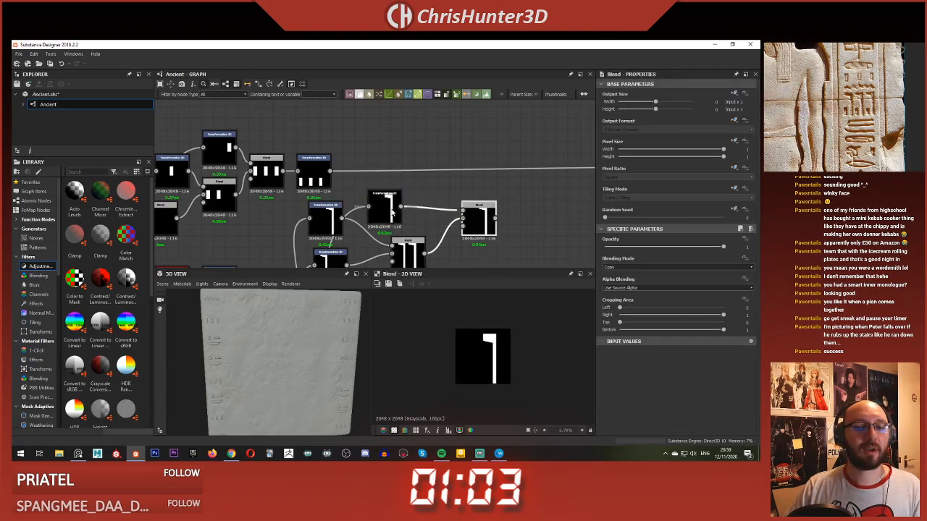
Step: Set the new Blend's mode to Add (Linear Dodge) and move the third glyph copy to the canvas's right edge
left_click(393, 215)
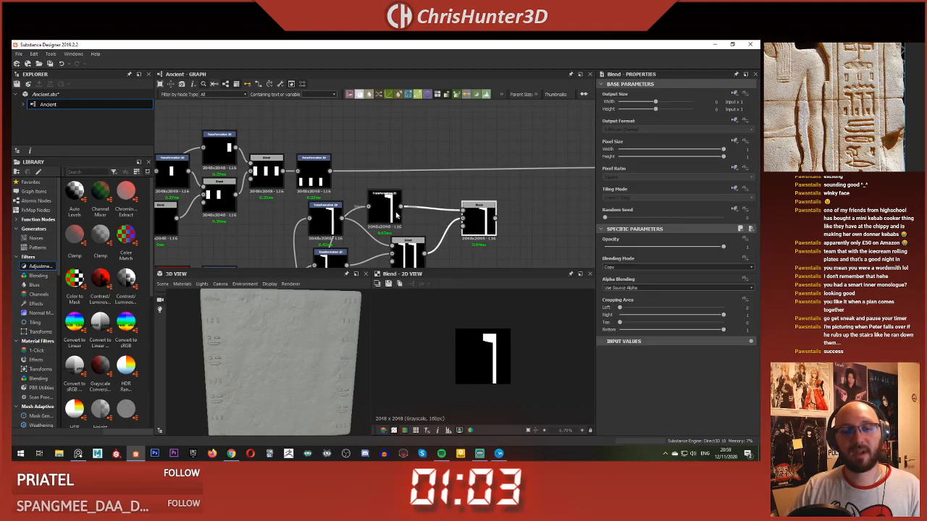
left_click(380, 203)
left_click(476, 209)
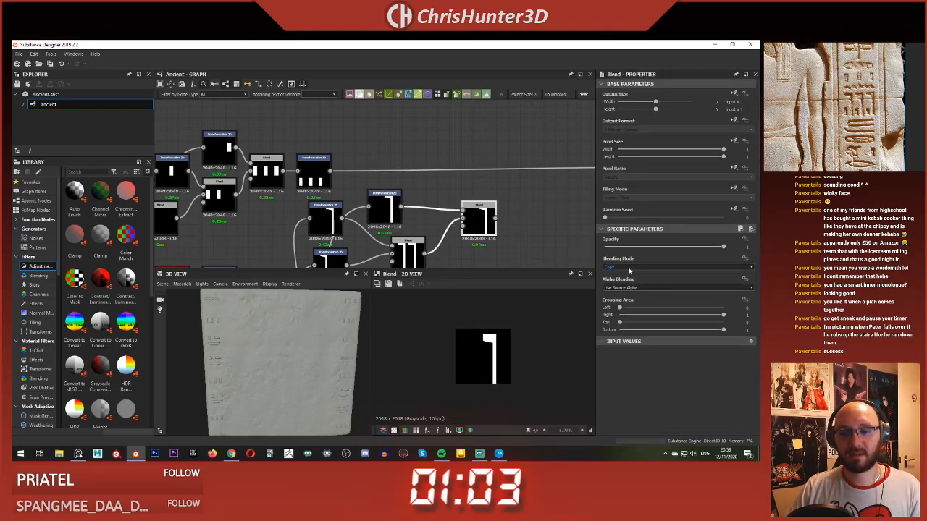
left_click(384, 210)
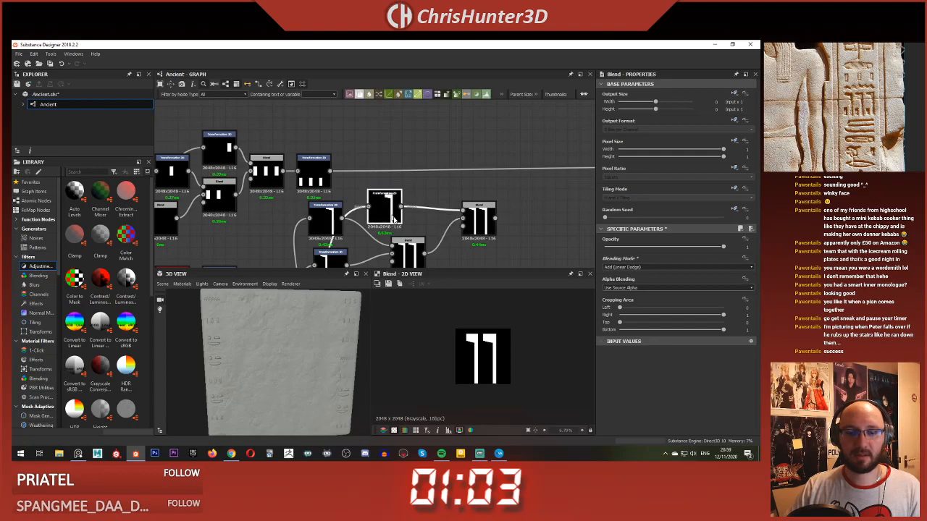
left_click_drag(492, 347, 506, 349)
Step: Shift the first and middle glyph copies to the left so all three are evenly spaced across the canvas
middle_click_drag(407, 250, 513, 189)
left_click(425, 157)
key("ctrl+z")
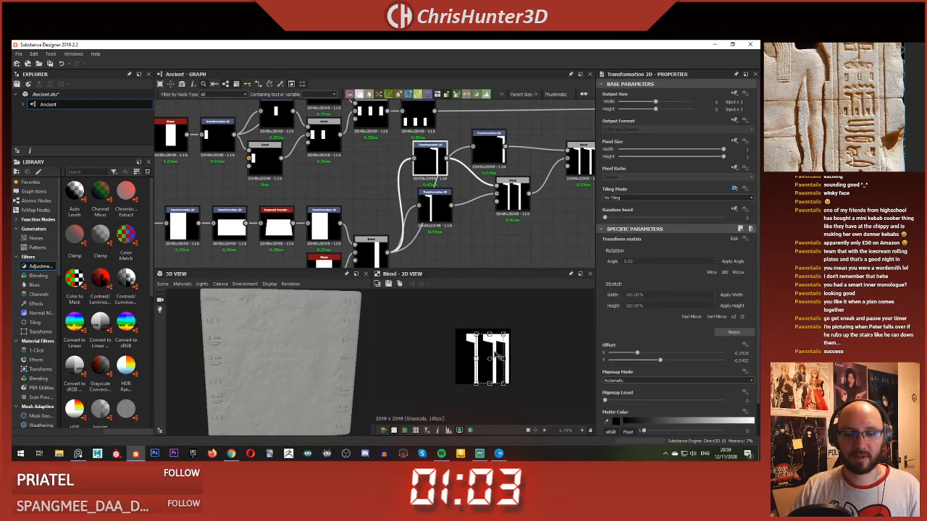
left_click_drag(497, 357, 470, 343)
left_click(429, 207)
middle_click_drag(520, 190, 497, 193)
left_click(497, 193)
left_click(405, 156)
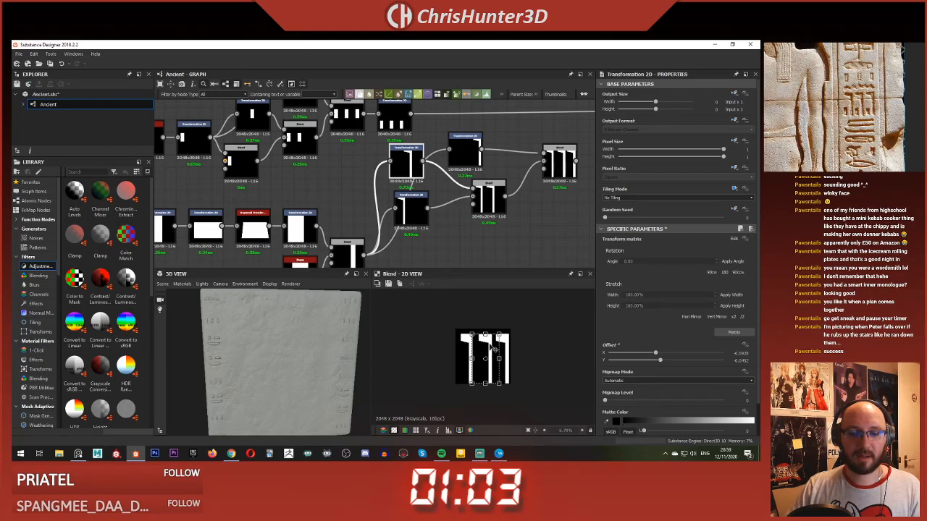
left_click_drag(494, 349, 493, 350)
Step: Add a Blend node after both glyph chains, with the three-hook glyph as foreground and the four-bar glyph as background
left_click(548, 224)
middle_click_drag(496, 231, 372, 263)
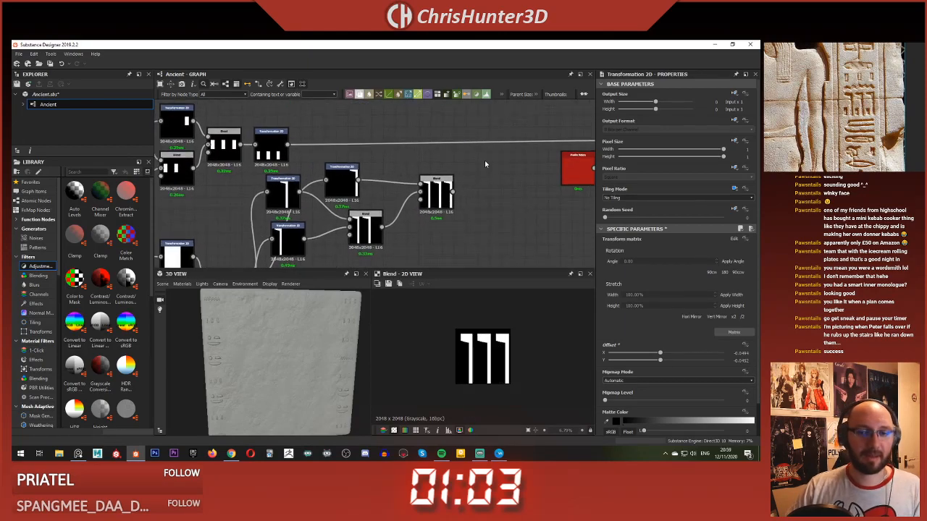
key("space")
type("blen")
key("Return")
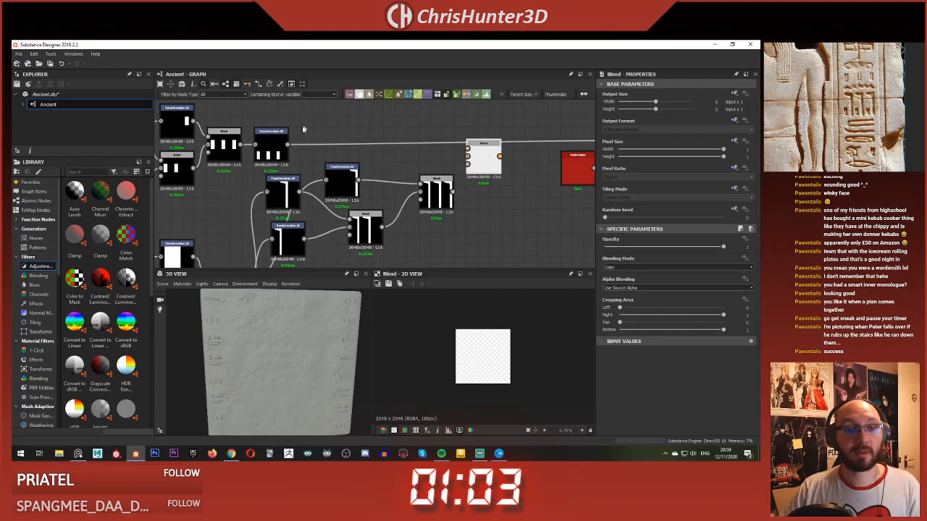
left_click_drag(425, 156, 467, 149)
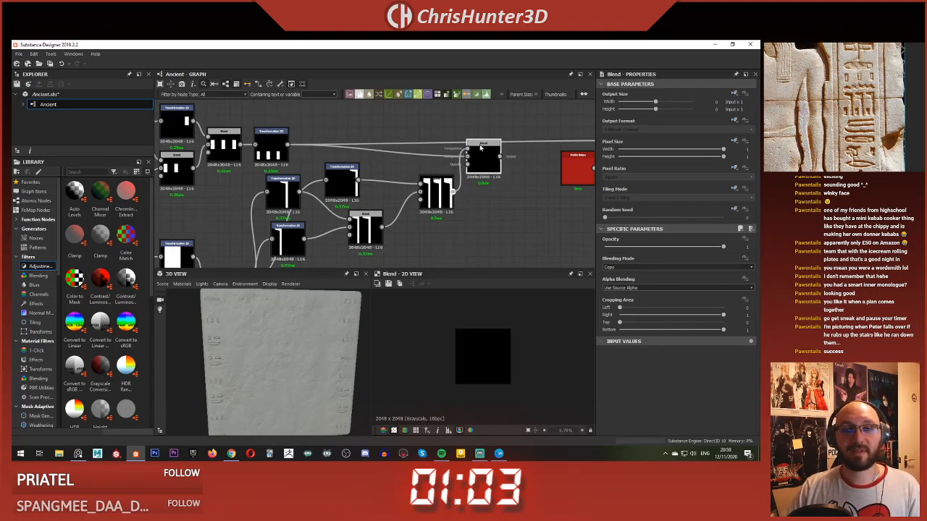
Step: Set the combining Blend to Add (Linear Dodge) and make its output replace the four-bar glyph's outgoing connection
left_click(665, 267)
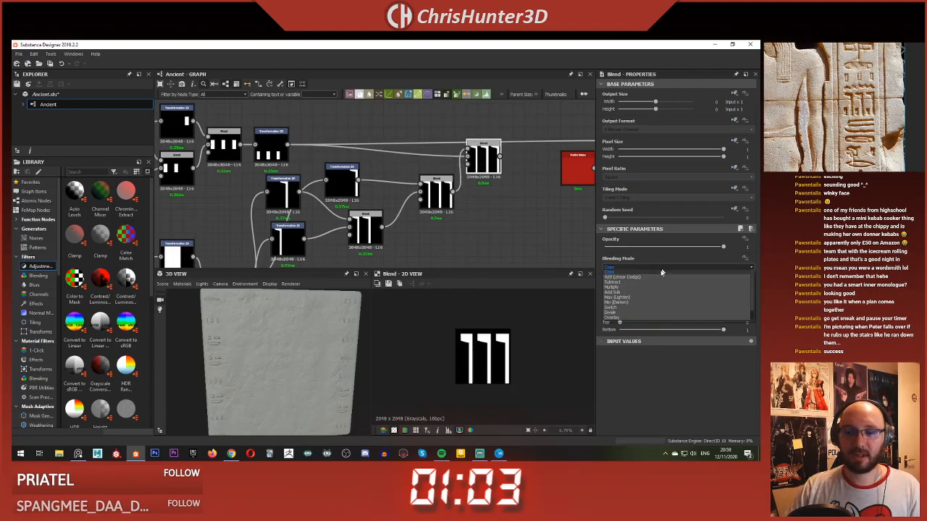
left_click(637, 276)
middle_click_drag(294, 145, 265, 159)
left_click_drag(265, 159, 470, 171)
Step: Raise the middle hook glyph's lower edge slightly through its Transformation 2D while the combined Blend is previewed
scroll(396, 173, "up", 1)
scroll(396, 172, "up", 2)
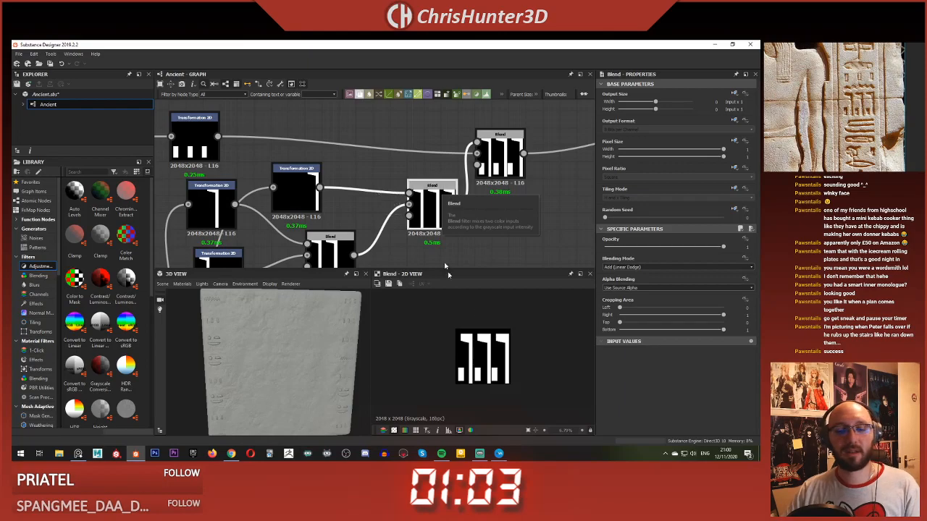
scroll(337, 201, "down", 1)
middle_click_drag(337, 200, 381, 171)
left_click(342, 201)
left_click(381, 170)
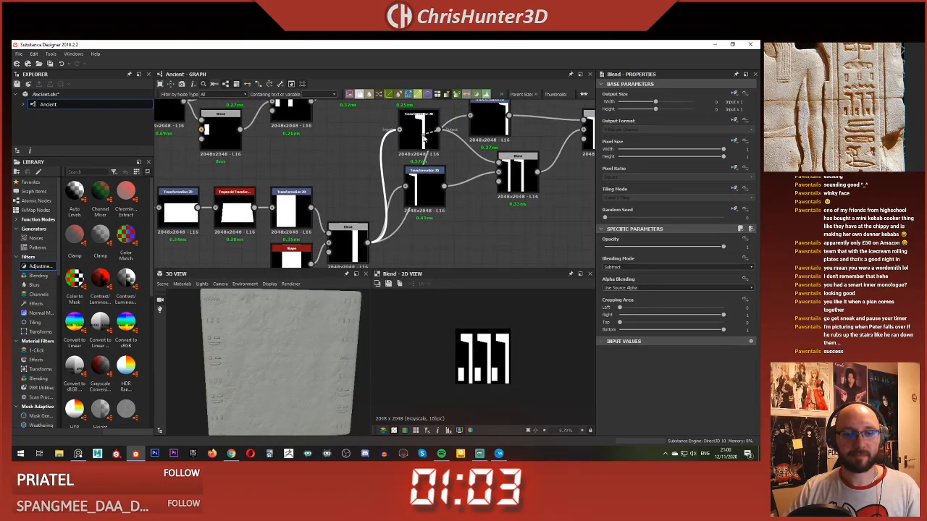
scroll(432, 147, "up", 2)
left_click(391, 145)
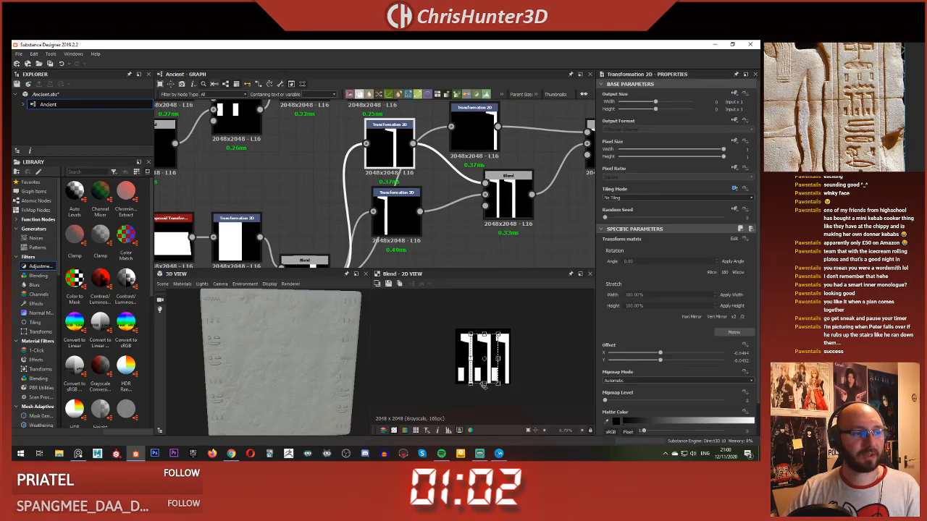
left_click_drag(481, 381, 483, 381)
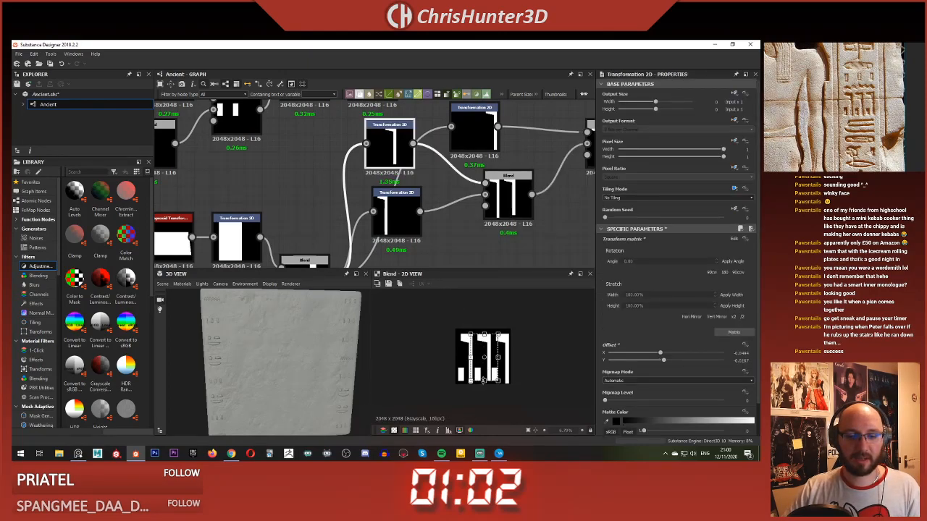
Step: Raise the lower edges of the left and right hook glyph copies slightly through their Transformation 2D nodes
left_click(395, 215)
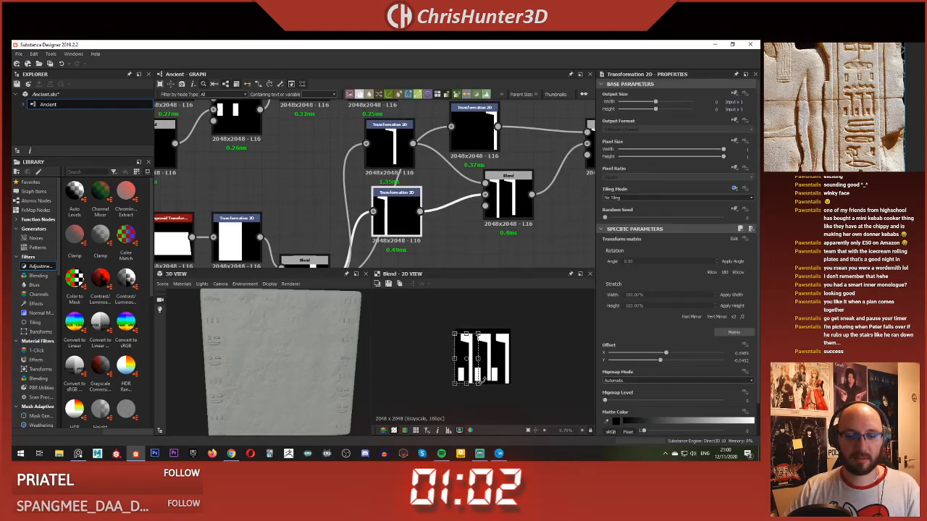
left_click_drag(471, 385, 467, 382)
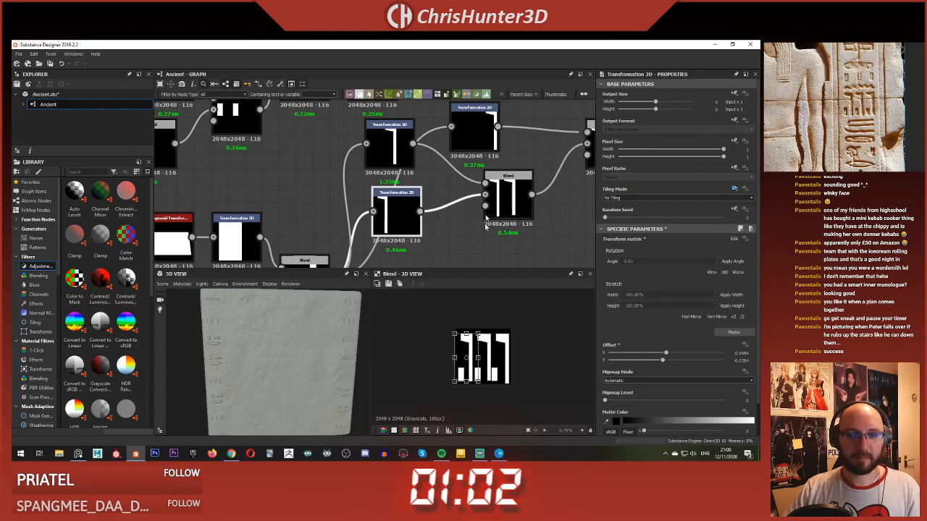
scroll(486, 217, "down", 2)
left_click(441, 187)
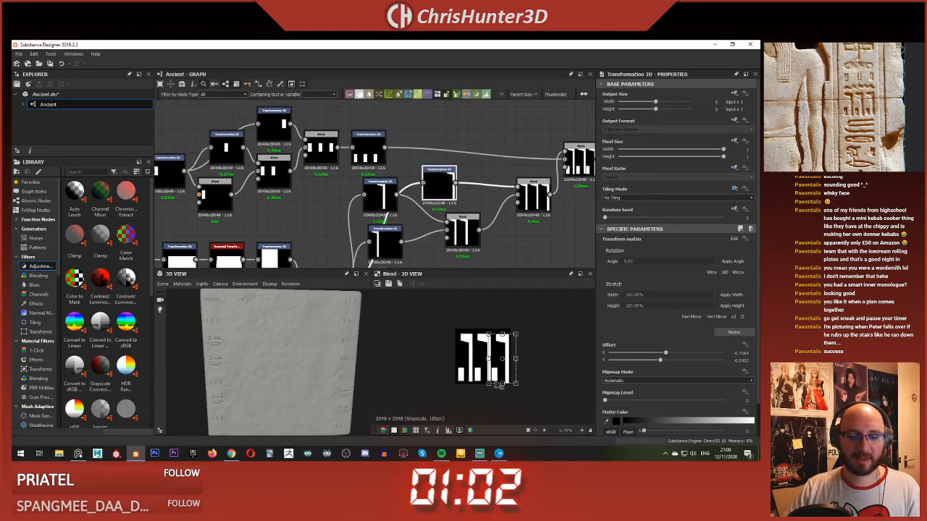
scroll(499, 387, "up", 3)
left_click_drag(515, 403, 515, 399)
left_click(521, 261)
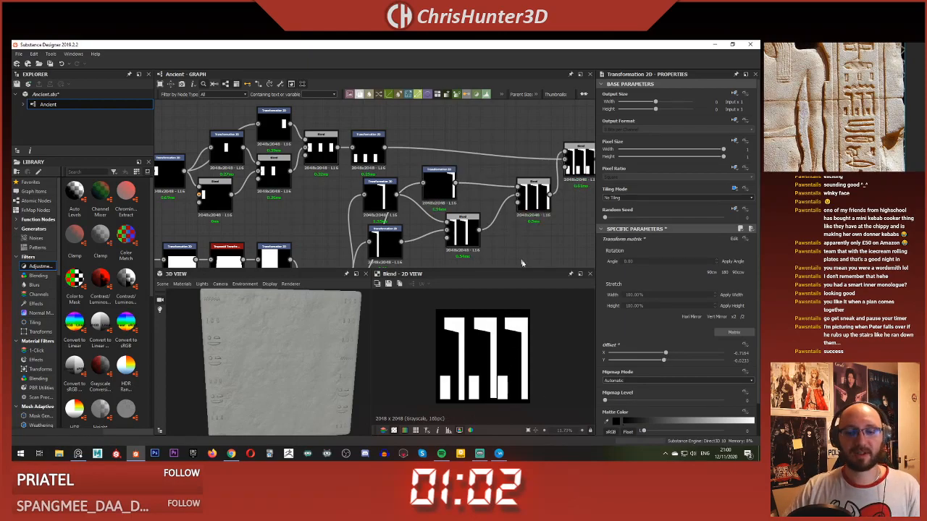
Step: Shift the four-bar glyph slightly right and the middle hook copy slightly left to even out the combined symbol's spacing
middle_click_drag(521, 261, 427, 224)
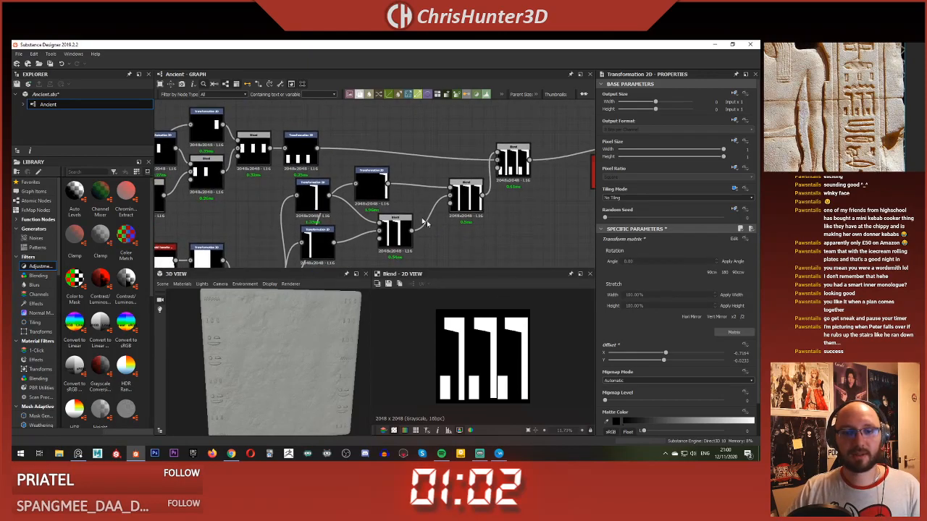
left_click(316, 193)
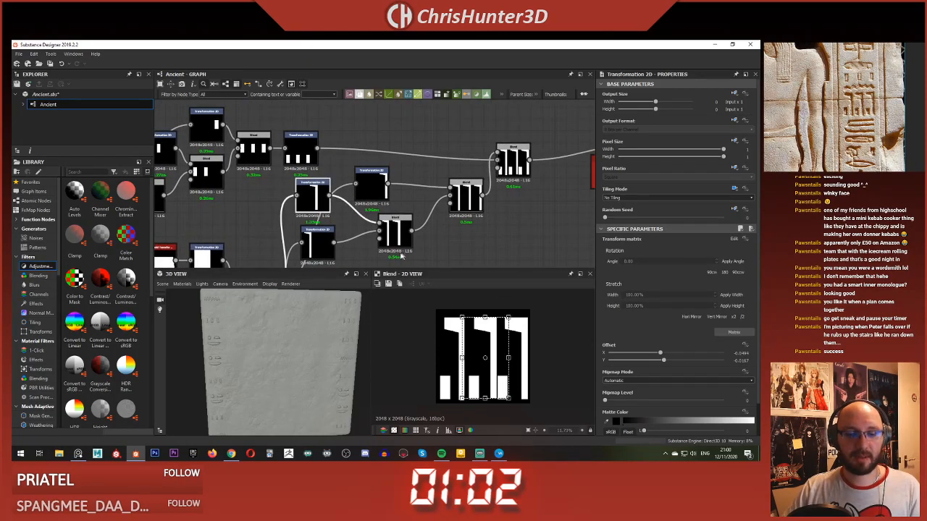
left_click(298, 156)
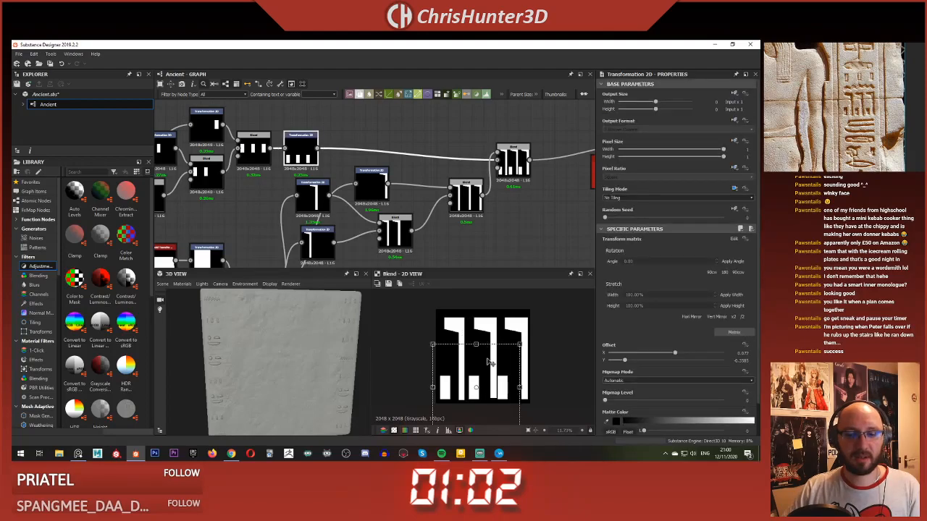
left_click_drag(489, 362, 493, 361)
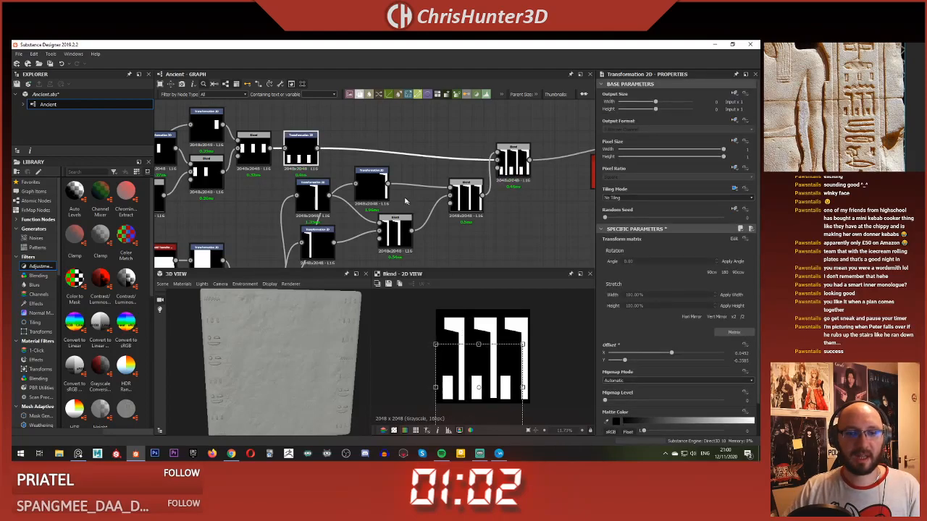
left_click(313, 196)
left_click_drag(497, 350, 496, 349)
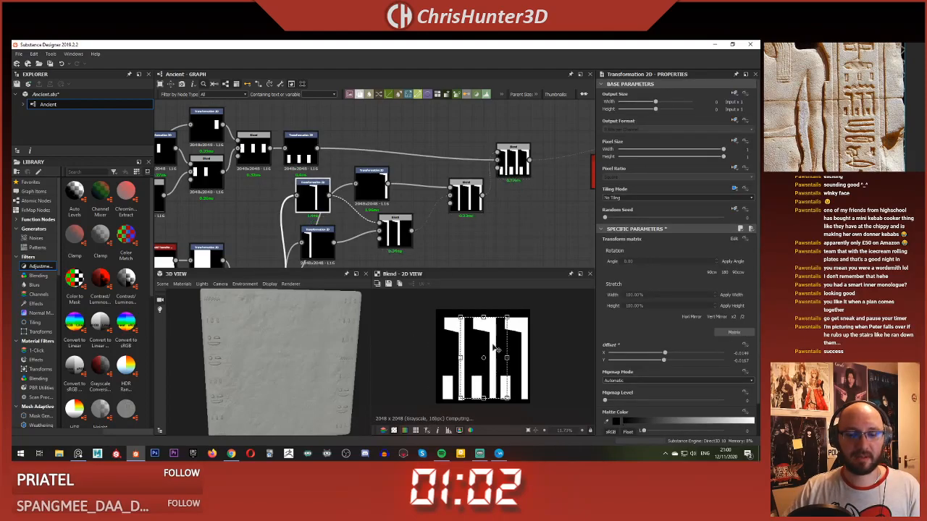
left_click(508, 233)
Step: Compute the combined symbol's Bevel and preview its Slope Blur Grayscale output in the 2D view
scroll(500, 343, "down", 3)
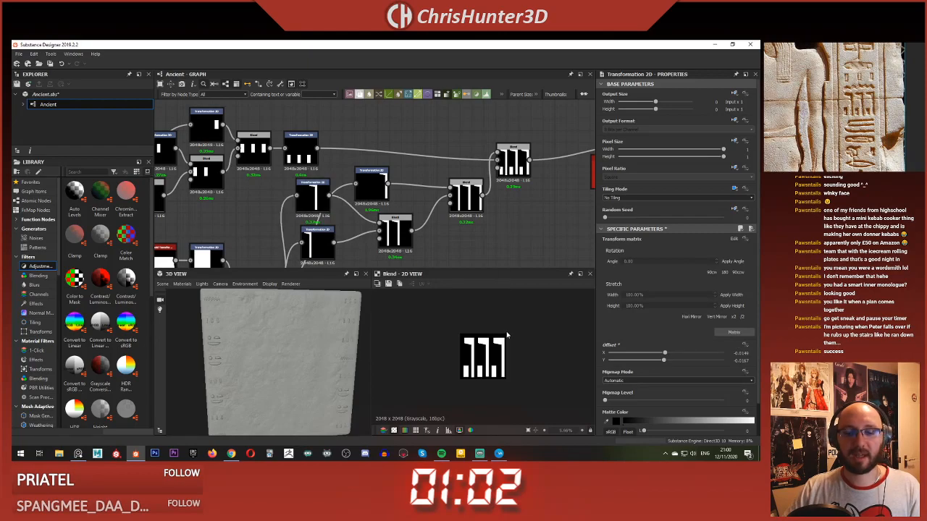
scroll(497, 207, "down", 2)
middle_click_drag(538, 216, 308, 207)
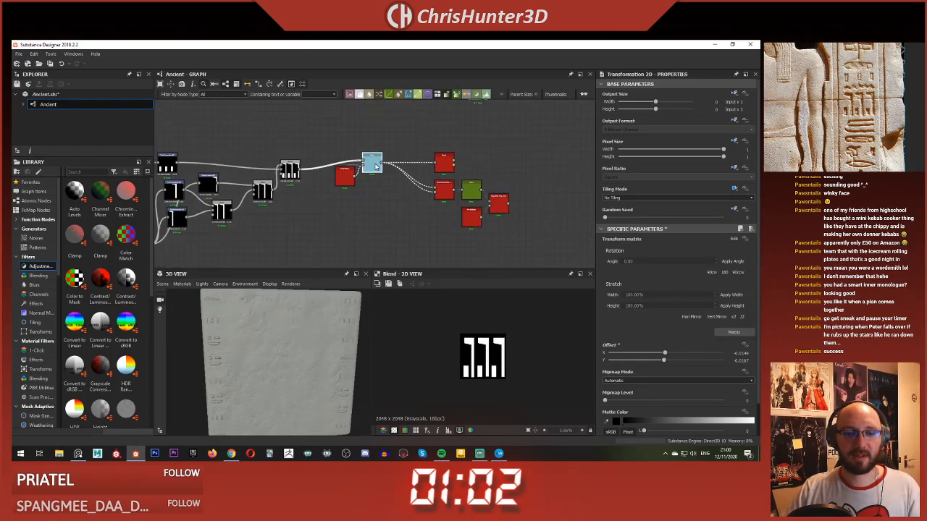
left_click(444, 163)
left_click(500, 206)
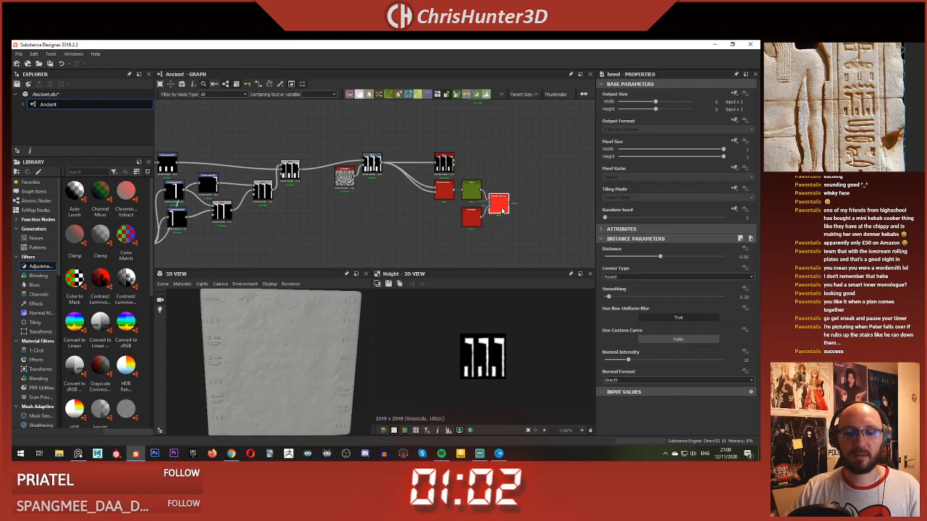
double_click(502, 210)
scroll(508, 252, "up", 1)
Step: Set the Pattern Input Number to 4 on both Tile Sampler nodes
scroll(502, 361, "up", 5)
scroll(512, 346, "down", 4)
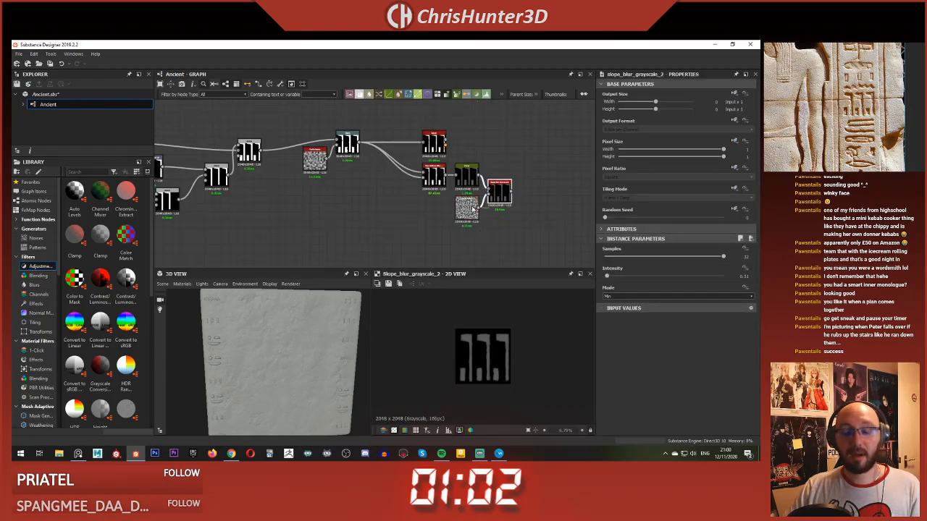
scroll(472, 210, "down", 6)
middle_click_drag(501, 173, 496, 267)
scroll(485, 224, "up", 1)
scroll(476, 195, "up", 3)
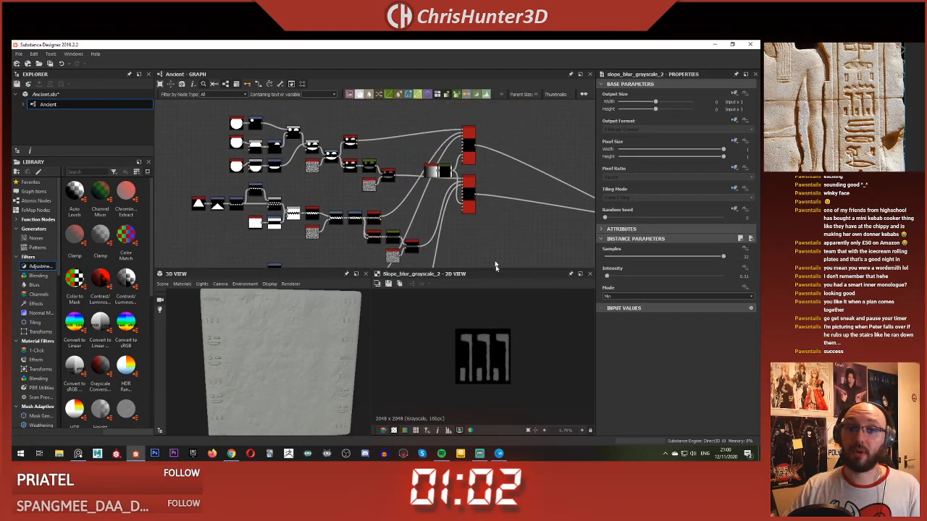
scroll(486, 168, "up", 3)
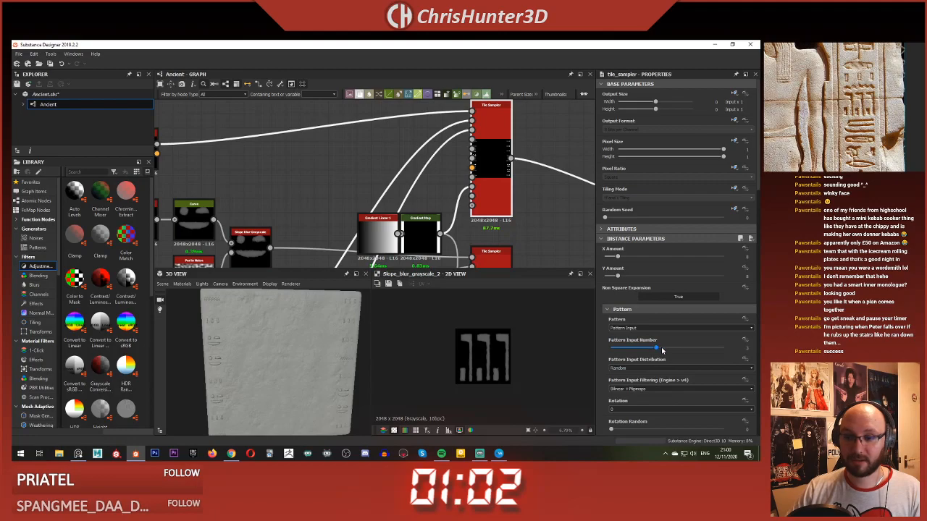
left_click_drag(668, 352, 678, 348)
scroll(483, 172, "down", 3)
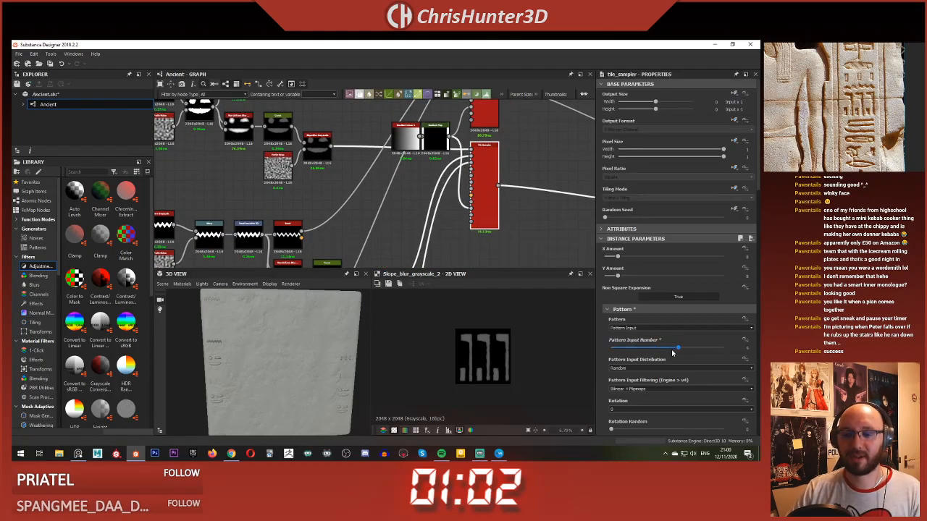
Step: Connect the combined symbol's Bevel output to the fourth pattern input of the upper Tile Sampler
scroll(446, 200, "down", 2)
middle_click_drag(447, 201, 523, 167)
scroll(520, 190, "up", 2)
middle_click_drag(519, 217, 503, 145)
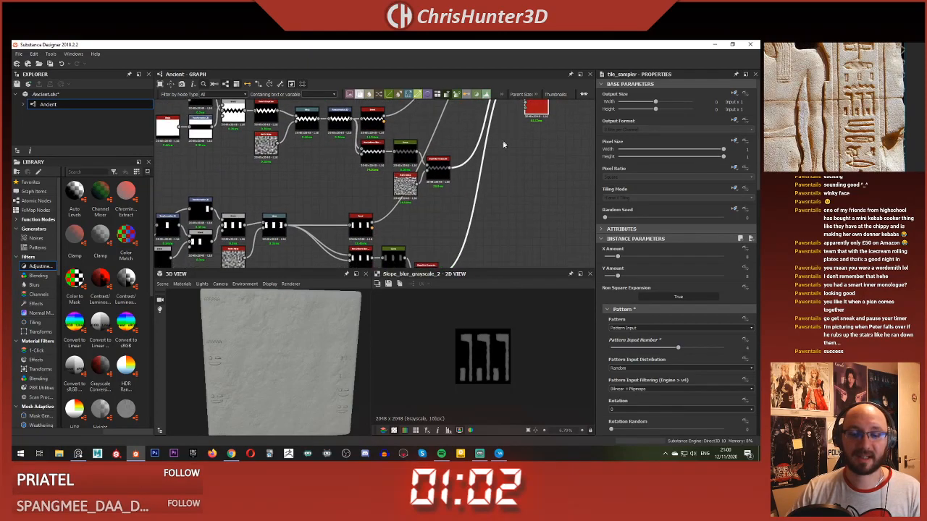
scroll(494, 191, "down", 1)
middle_click_drag(491, 196, 527, 50)
scroll(492, 210, "up", 3)
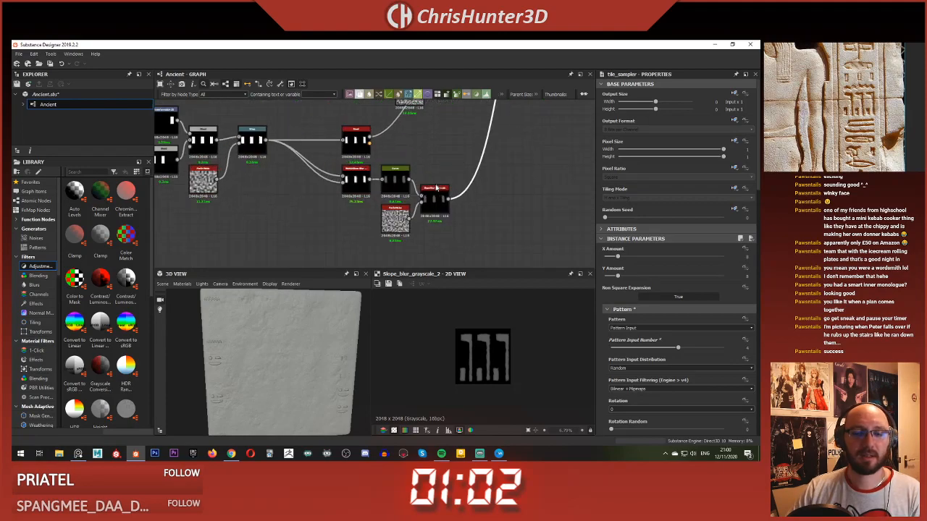
middle_click_drag(375, 190, 478, 138)
scroll(401, 190, "down", 3)
middle_click_drag(466, 216, 410, 221)
scroll(430, 173, "up", 2)
scroll(462, 175, "down", 3)
middle_click_drag(412, 116, 413, 91)
scroll(404, 190, "up", 3)
scroll(419, 148, "up", 2)
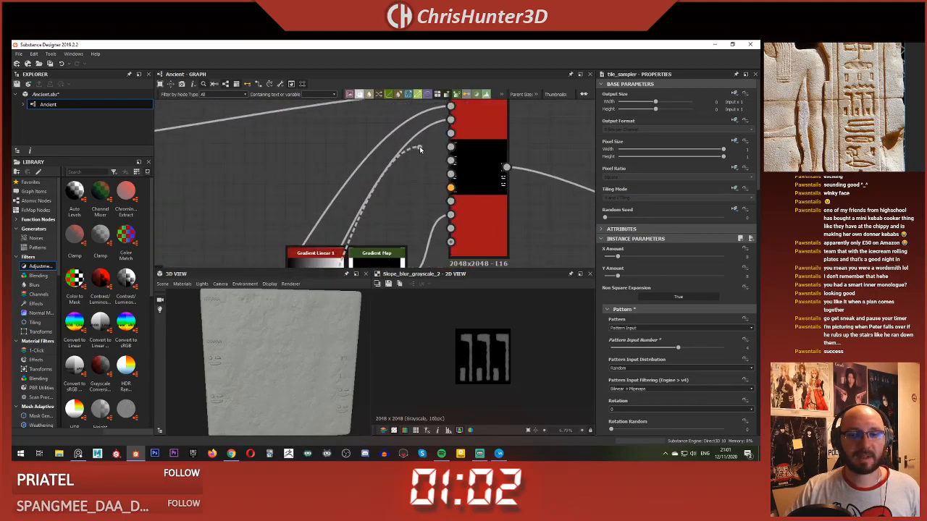
left_click(449, 134)
Step: Connect the combined symbol's Slope Blur Grayscale output to the fourth pattern input of the lower Tile Sampler
scroll(364, 141, "down", 4)
middle_click_drag(363, 139, 411, 105)
scroll(415, 172, "up", 2)
middle_click_drag(415, 172, 432, 121)
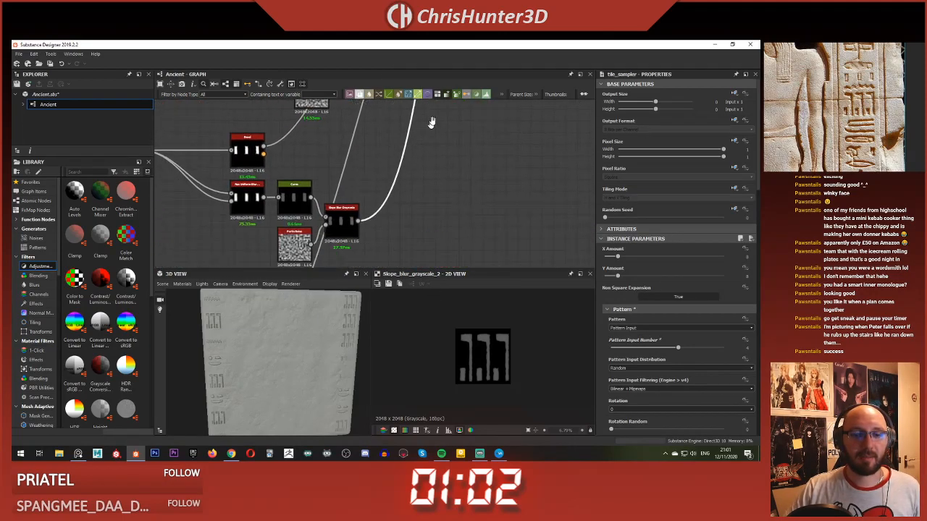
scroll(431, 122, "down", 3)
middle_click_drag(402, 202, 434, 119)
scroll(416, 189, "up", 3)
scroll(412, 191, "down", 2)
scroll(411, 193, "down", 2)
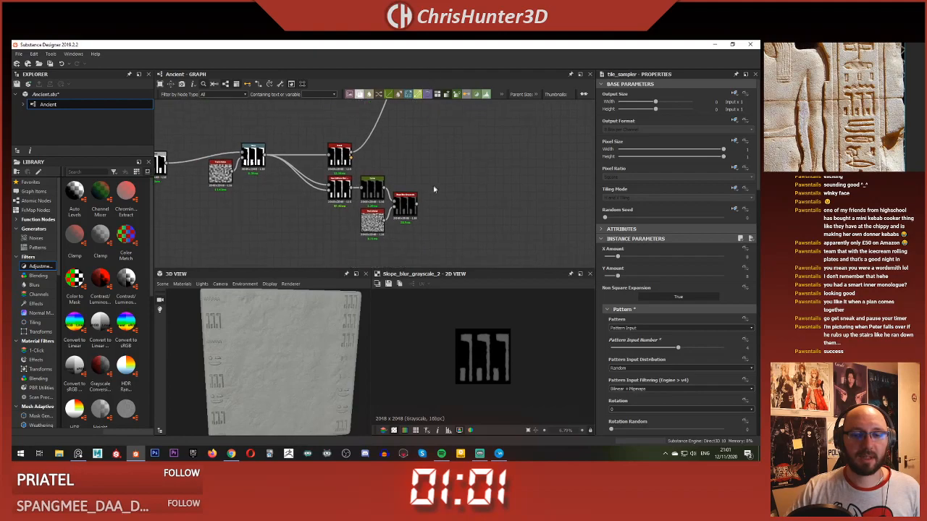
left_click(416, 205)
scroll(476, 154, "down", 3)
middle_click_drag(499, 128, 418, 241)
scroll(417, 241, "up", 6)
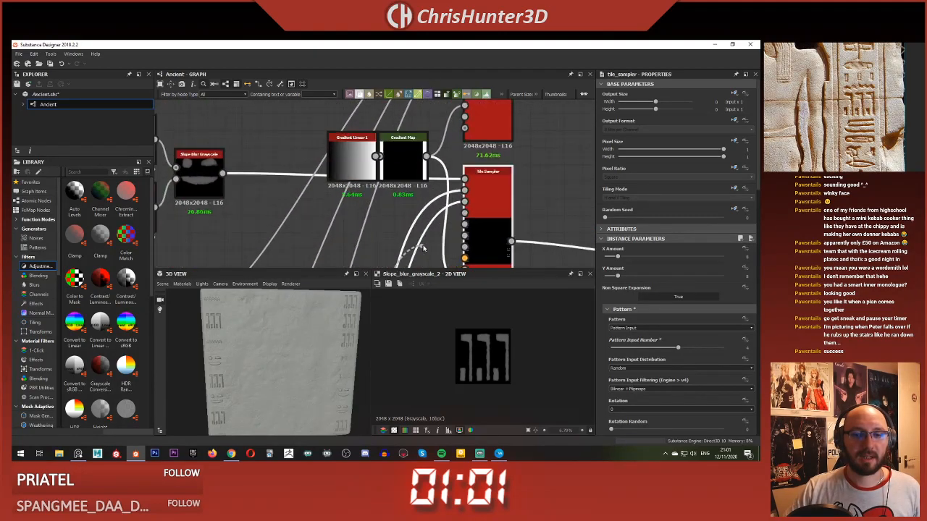
left_click(507, 206)
Step: Examine the carved symbol columns on the 3D slab and the overall layout of the glyph node chains
scroll(306, 350, "up", 3)
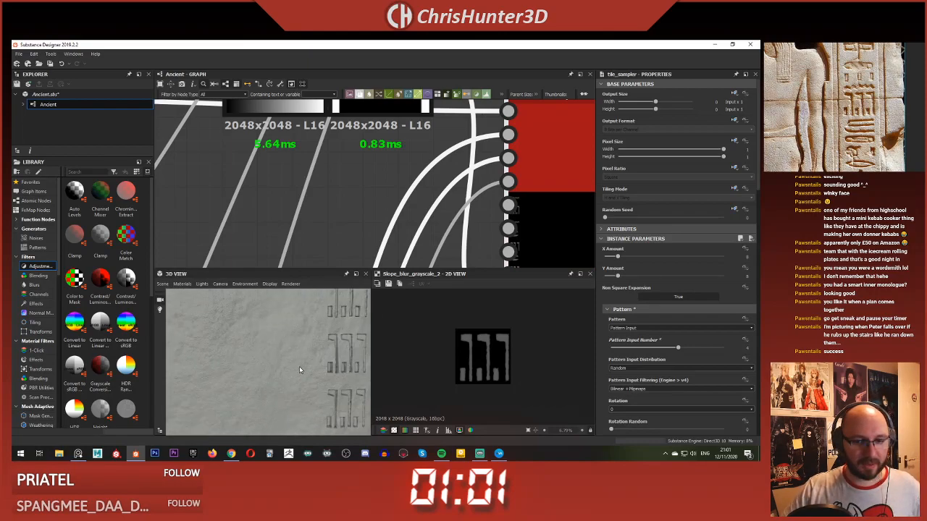
left_click_drag(292, 368, 218, 364)
scroll(293, 366, "down", 4)
scroll(289, 370, "up", 4)
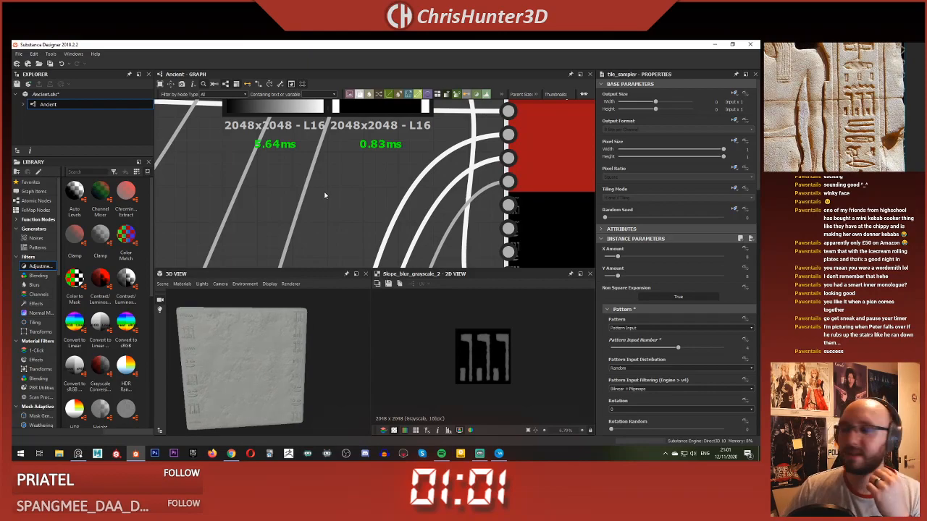
scroll(316, 202, "down", 10)
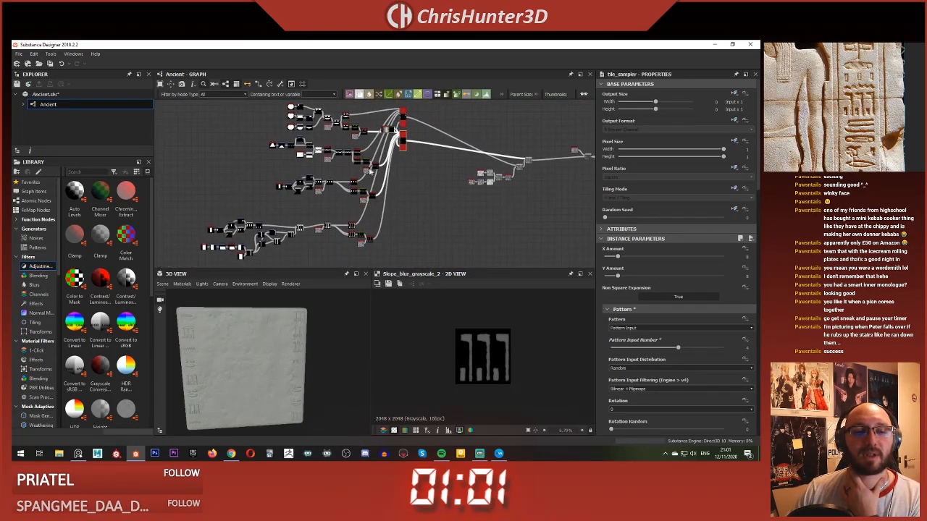
scroll(318, 175, "up", 3)
scroll(276, 154, "up", 4)
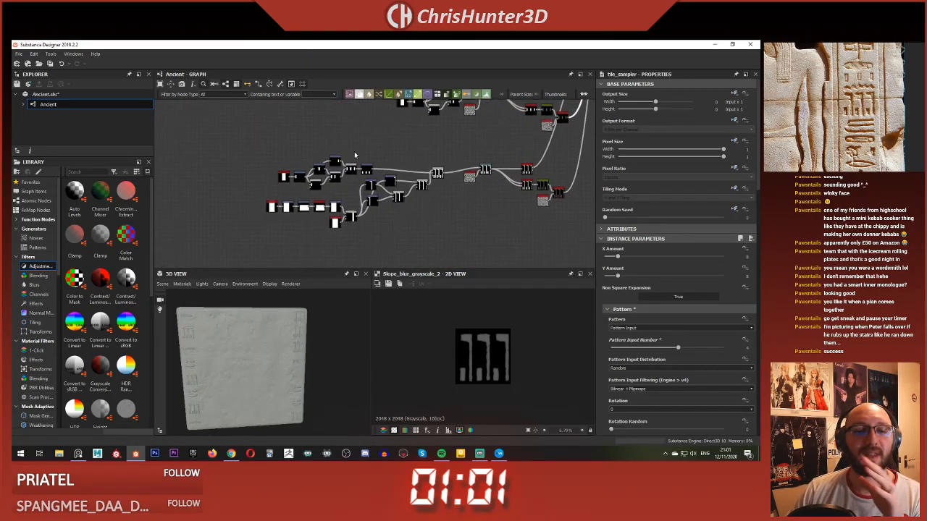
Step: Reposition the four-bar glyph nodes and the hook-shape source nodes as groups so the two chains sit closer together
left_click_drag(223, 143, 330, 185)
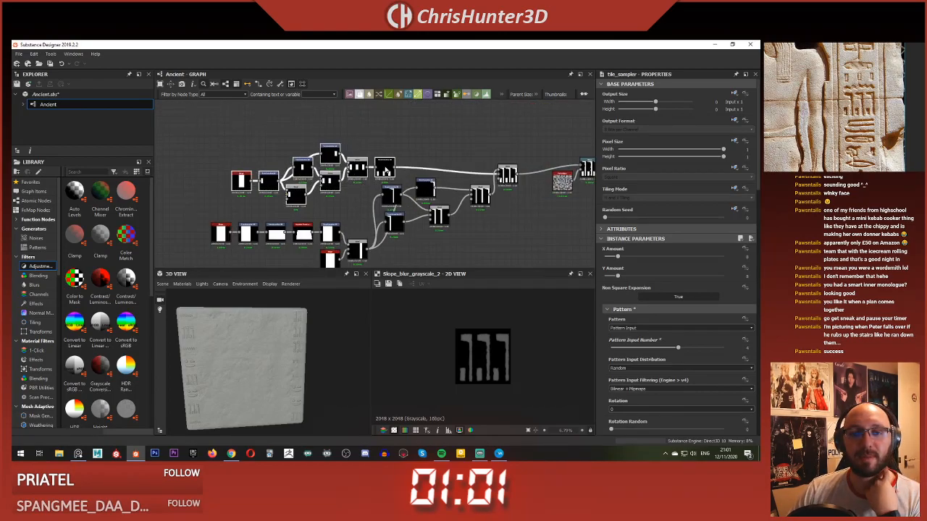
left_click_drag(386, 169, 392, 170)
middle_click_drag(241, 226, 244, 151)
scroll(244, 151, "up", 3)
left_click_drag(197, 136, 426, 223)
middle_click_drag(351, 158, 348, 192)
left_click_drag(336, 189, 336, 176)
middle_click_drag(382, 154, 296, 173)
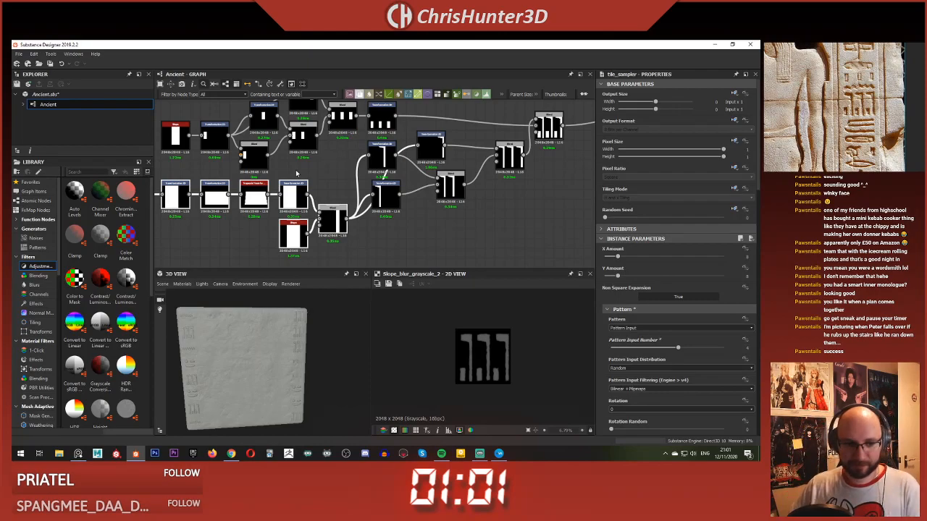
Step: Inspect the carved symbols along the slab's edges in the 3D view from several angles
scroll(255, 384, "up", 3)
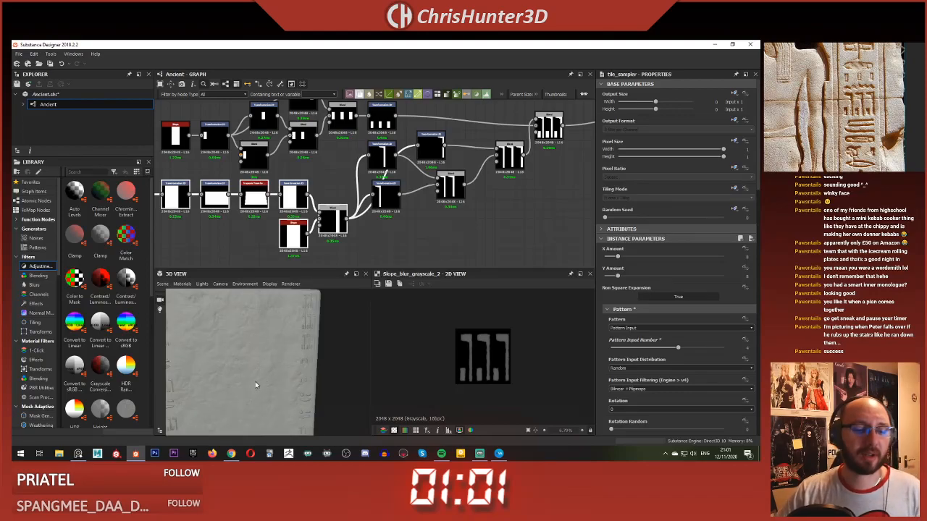
left_click_drag(254, 384, 227, 377)
middle_click_drag(226, 377, 242, 365)
mouse_move(242, 363)
left_mouse_down()
mouse_move(263, 354)
mouse_move(251, 350)
left_mouse_up()
scroll(250, 350, "down", 2)
middle_click_drag(251, 350, 250, 359)
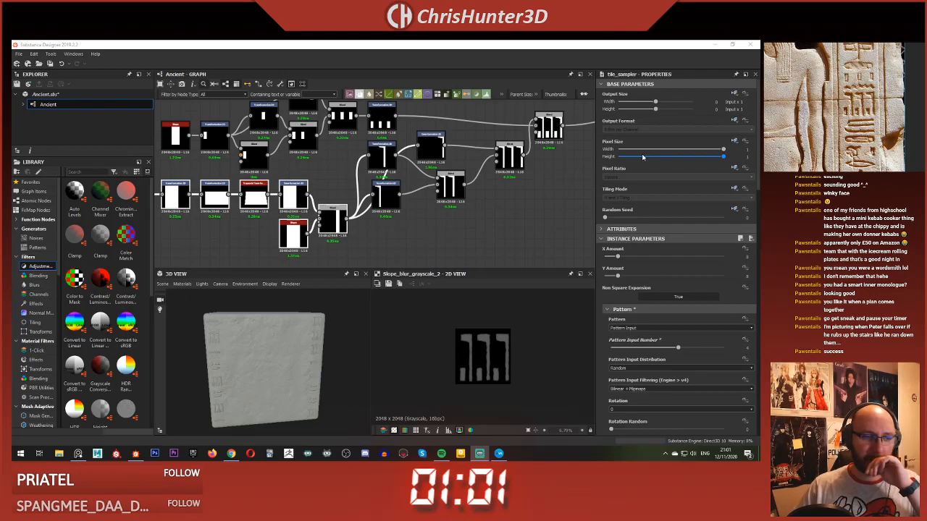
Step: Rearrange the left and middle hook Transformation 2D nodes and their Blend into a tidy cluster beside the hook source Blend
scroll(322, 192, "down", 5)
scroll(319, 197, "up", 5)
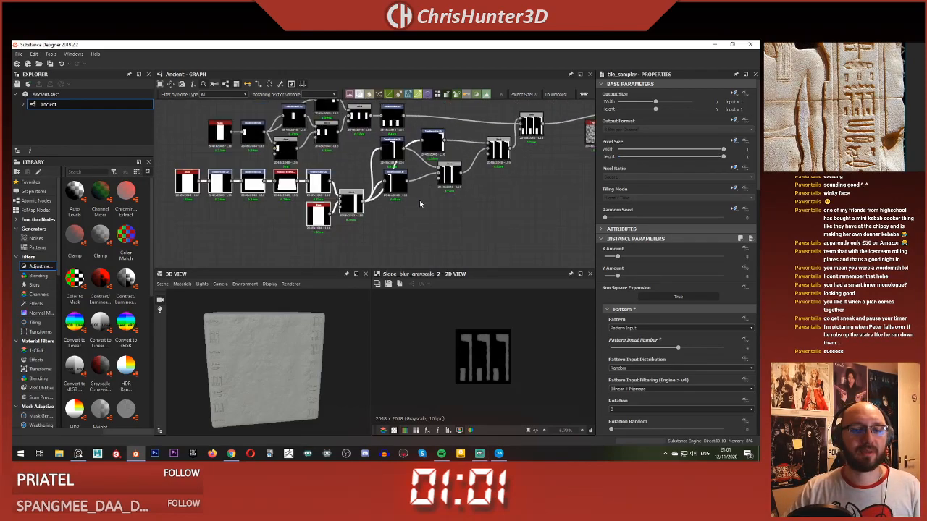
middle_click_drag(448, 187, 395, 227)
left_click_drag(331, 184, 360, 192)
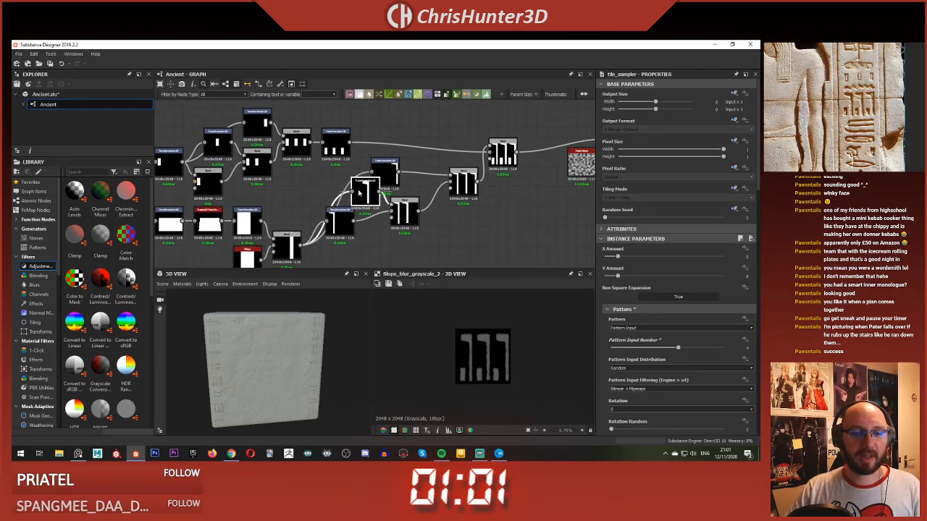
middle_click_drag(339, 226, 343, 173)
left_click_drag(346, 174, 331, 213)
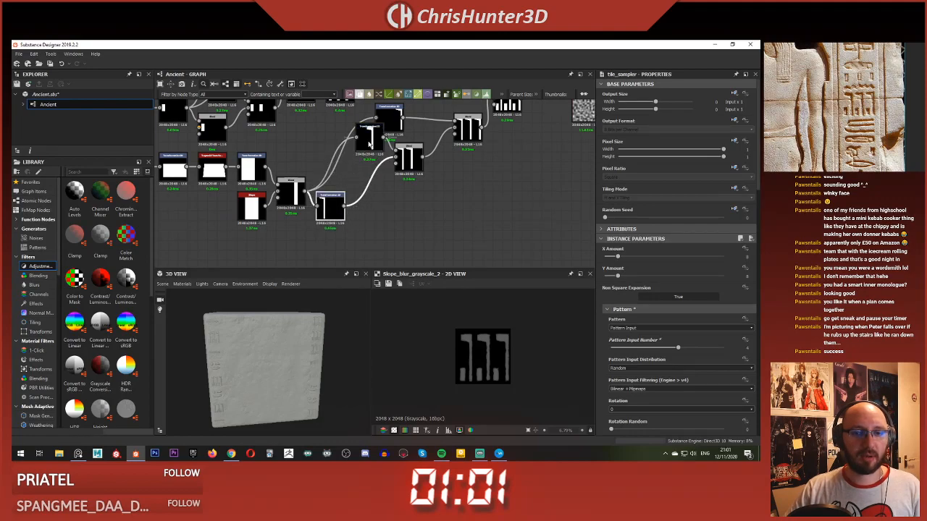
left_click_drag(371, 140, 362, 168)
left_click_drag(415, 152, 406, 181)
Step: Move the right hook's Transformation 2D and the three-hook Blend in close to the rearranged hook nodes
scroll(410, 177, "down", 2)
middle_click_drag(410, 178, 349, 203)
scroll(349, 204, "up", 2)
left_click_drag(322, 156, 333, 187)
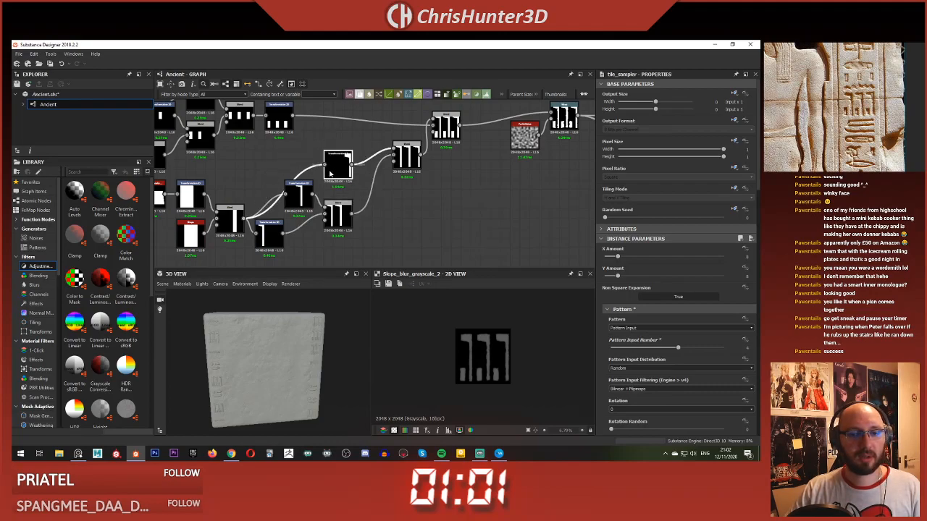
left_click_drag(408, 160, 380, 199)
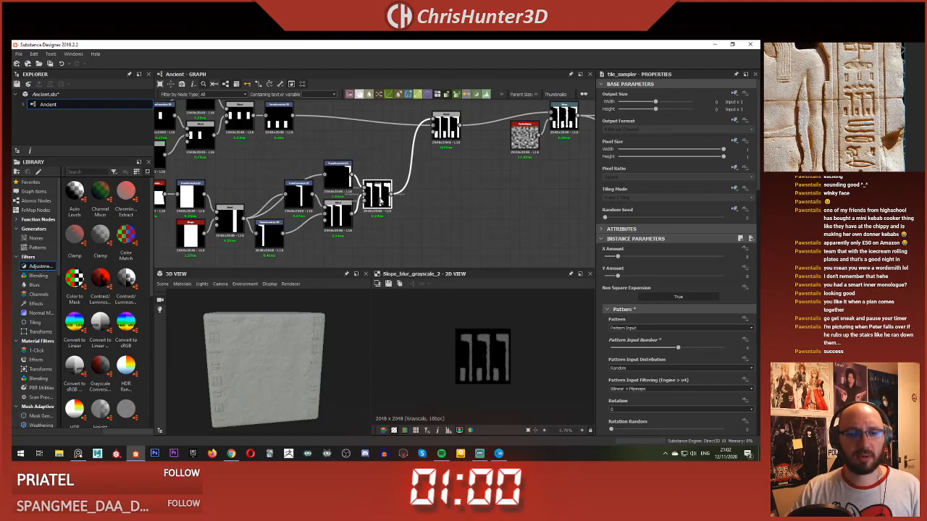
Step: Move the Blend that combines the hooks and bars in closer to the ends of its two source chains
scroll(381, 200, "down", 1)
middle_click_drag(380, 199, 381, 170)
scroll(435, 141, "up", 2)
middle_click_drag(435, 141, 408, 220)
scroll(367, 109, "down", 3)
left_click_drag(419, 196, 379, 193)
scroll(379, 193, "up", 2)
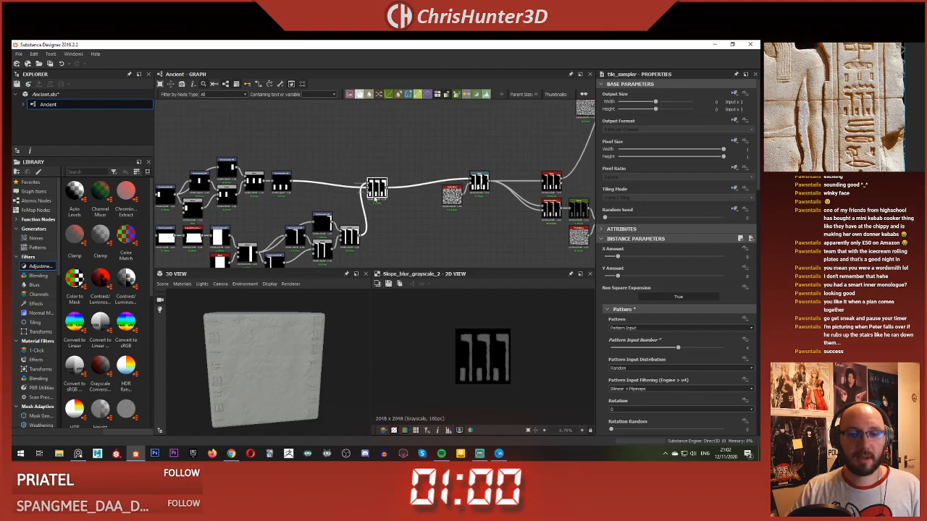
Step: Place the Warp and its Perlin Noise directly beside the hook-and-bar Blend
scroll(435, 174, "down", 1)
middle_click_drag(439, 169, 356, 166)
left_click_drag(390, 140, 494, 209)
left_click_drag(472, 170, 350, 198)
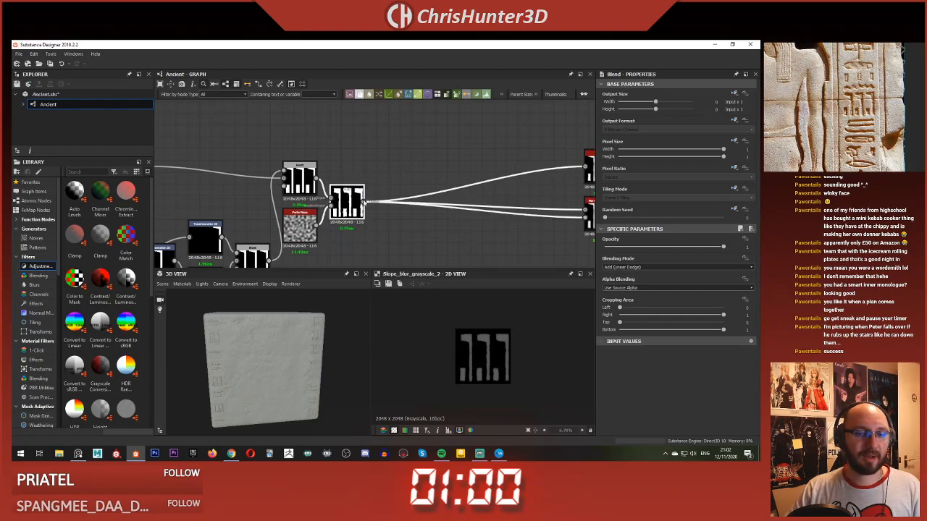
Step: Move the Bevel, Non Uniform Blur, Curve, Perlin Noise and Slope Blur Grayscale nodes together as a group beside the Warp
scroll(464, 198, "down", 2)
middle_click_drag(463, 198, 312, 171)
left_click_drag(380, 128, 500, 233)
left_click_drag(410, 153, 267, 156)
scroll(389, 161, "up", 4)
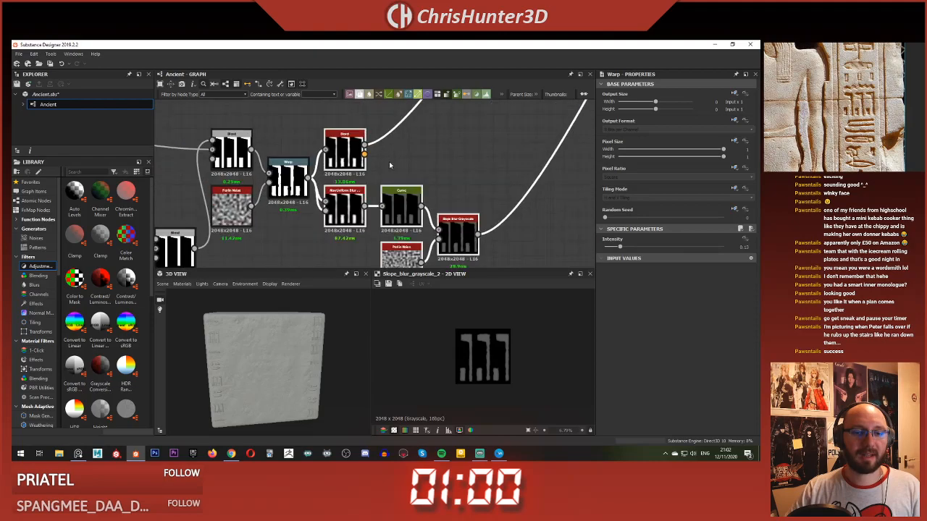
Step: Move the complete hook-and-bar node network closer beneath the neighbouring glyph chain in the graph
scroll(442, 148, "down", 6)
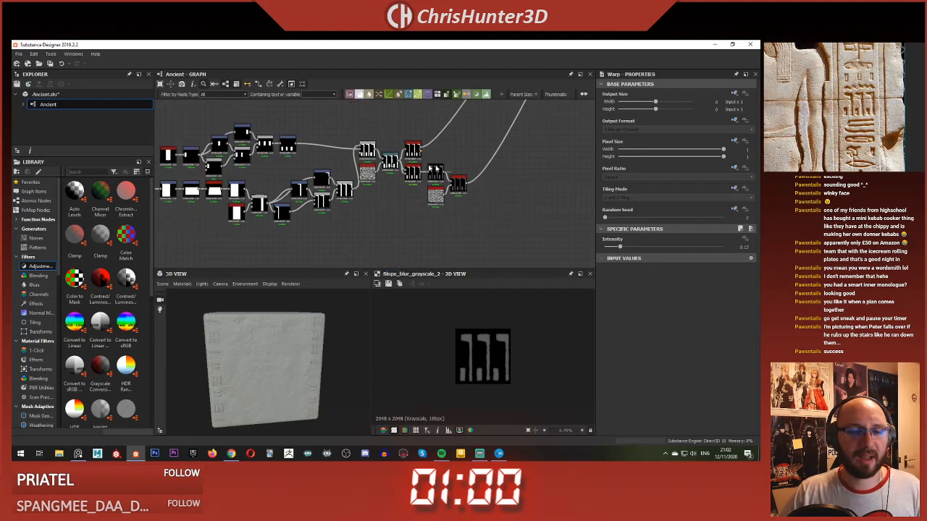
scroll(374, 205, "up", 5)
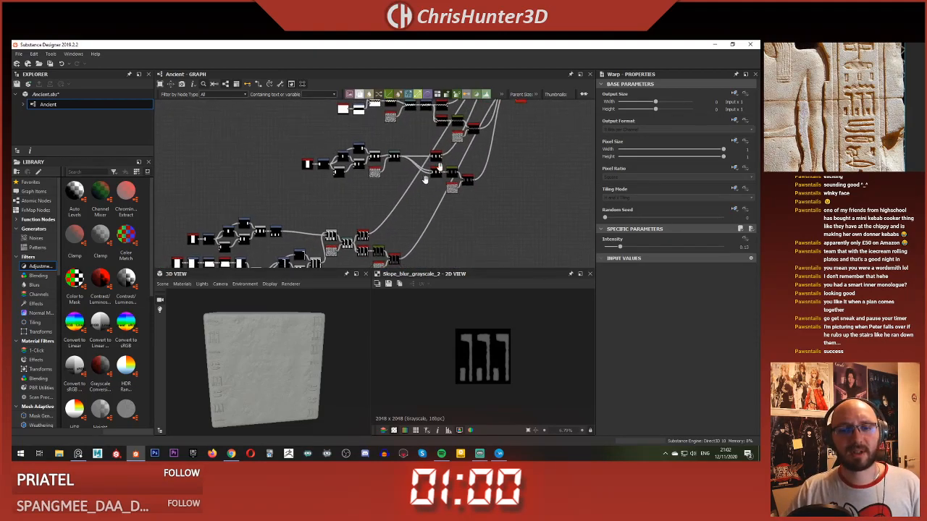
scroll(550, 173, "up", 4)
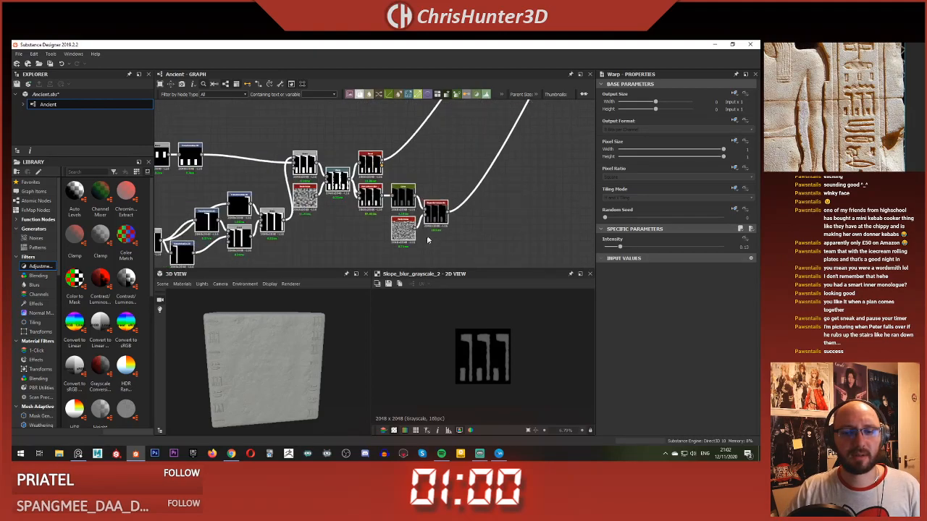
scroll(551, 175, "down", 1)
middle_click_drag(544, 130, 454, 220)
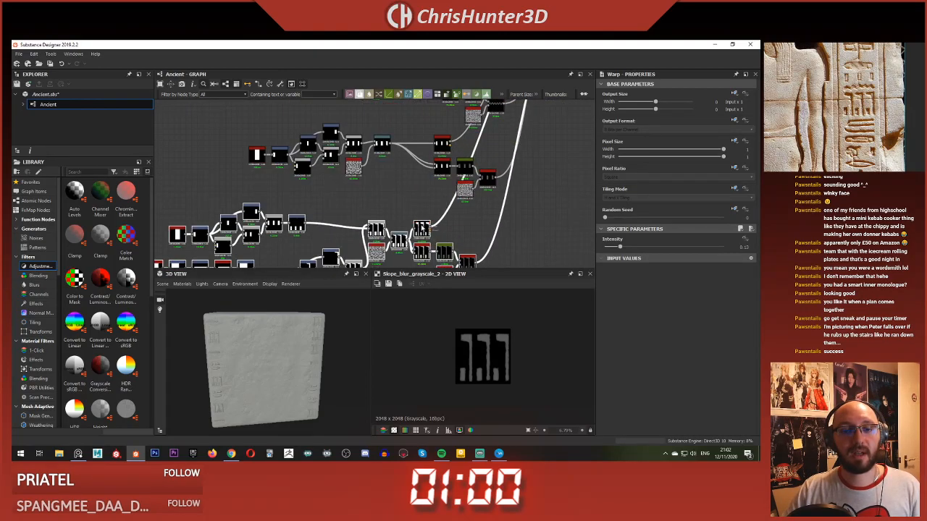
Step: Review the layout of the glyph node chains and their connections to the Tile Samplers
scroll(421, 227, "down", 5)
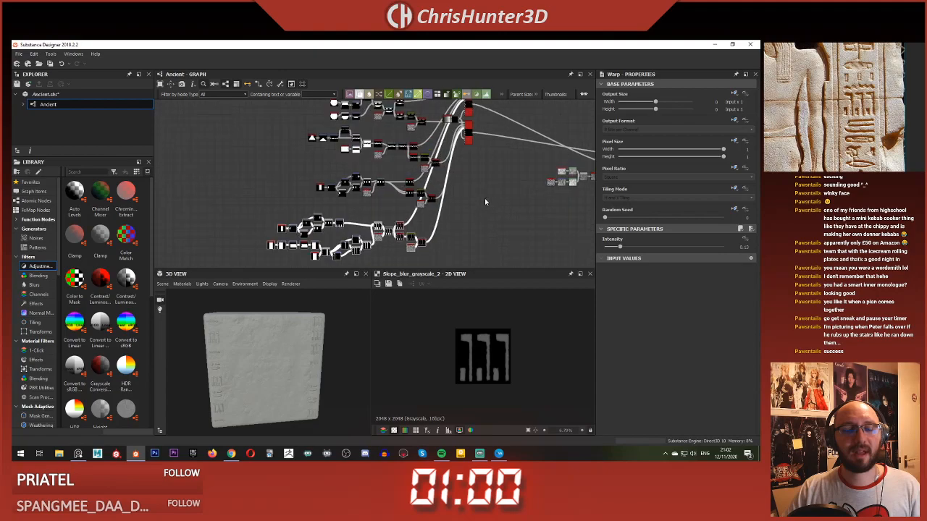
scroll(486, 202, "up", 2)
middle_click_drag(490, 161, 507, 106)
scroll(474, 215, "down", 3)
scroll(457, 157, "down", 1)
scroll(489, 168, "up", 4)
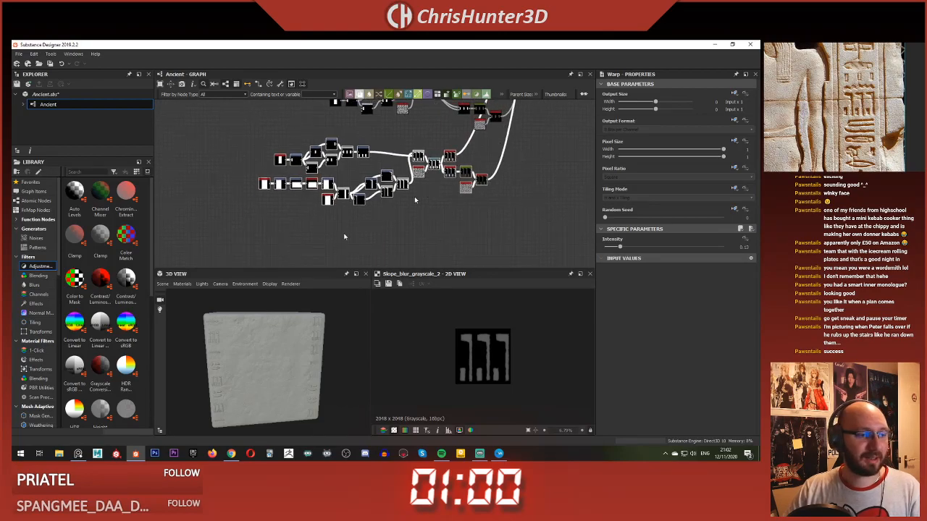
scroll(844, 108, "down", 2)
scroll(845, 108, "down", 2)
scroll(845, 108, "up", 3)
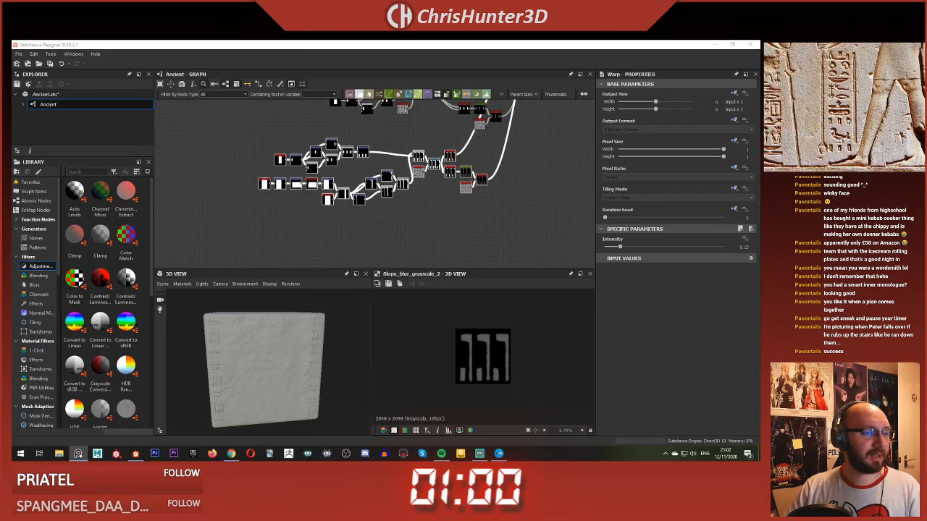
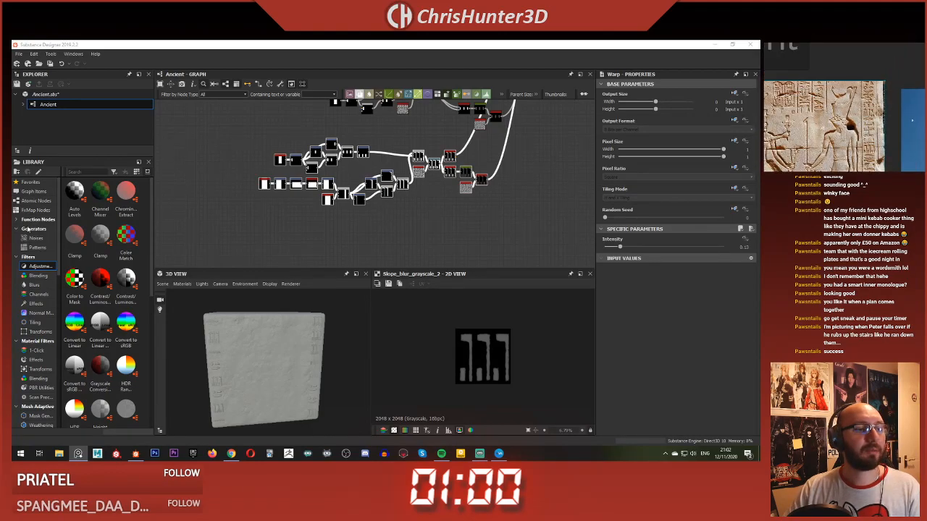
Step: Add a Shape node in the empty area below the existing node chains of the Ancient graph
scroll(196, 207, "down", 4)
scroll(300, 192, "up", 4)
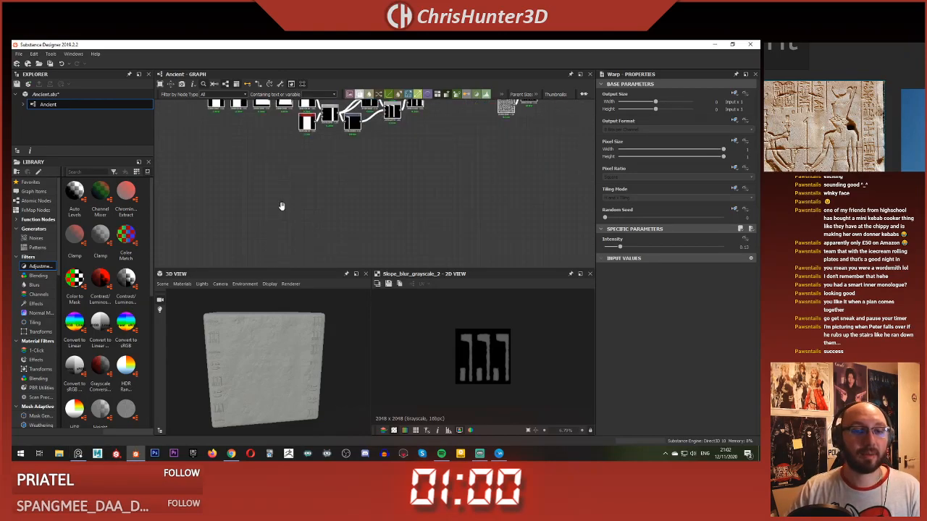
scroll(304, 218, "up", 2)
key("space")
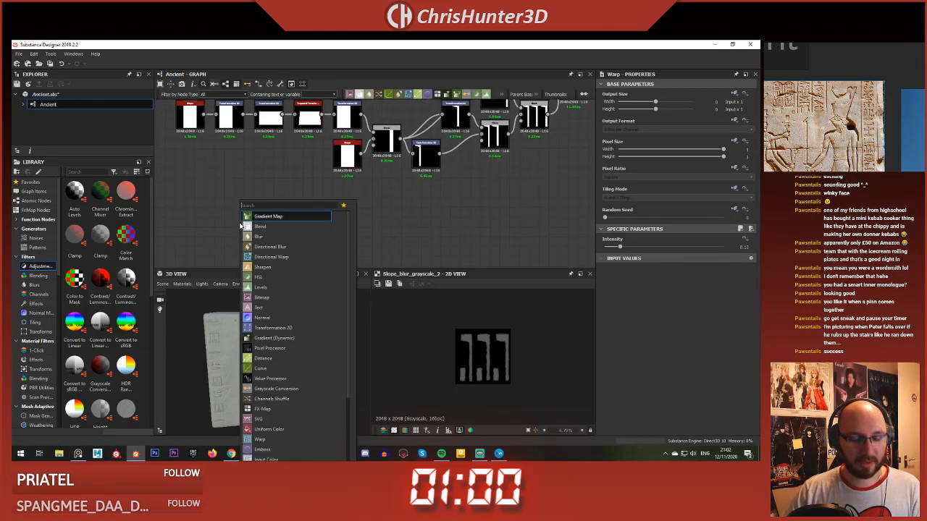
type("shape")
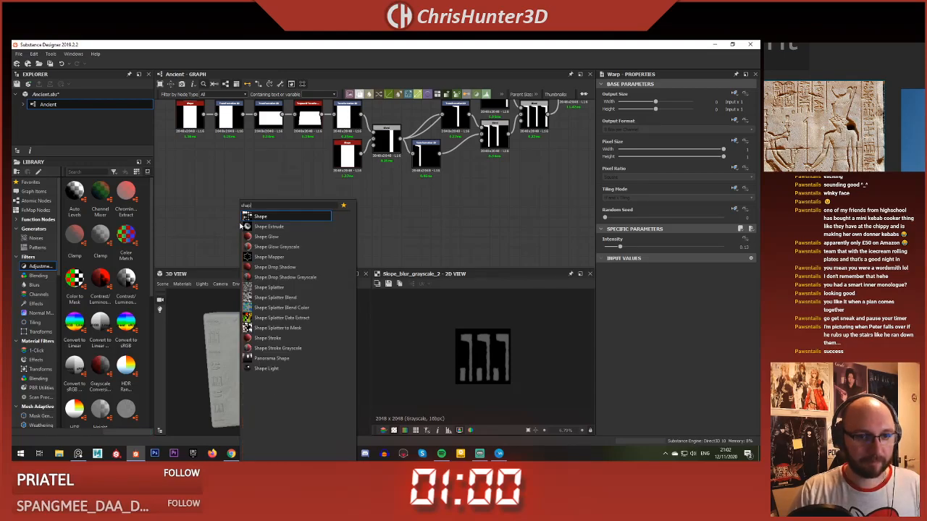
key("BackSpace")
key("BackSpace")
key("BackSpace")
key("BackSpace")
key("BackSpace")
type("sha")
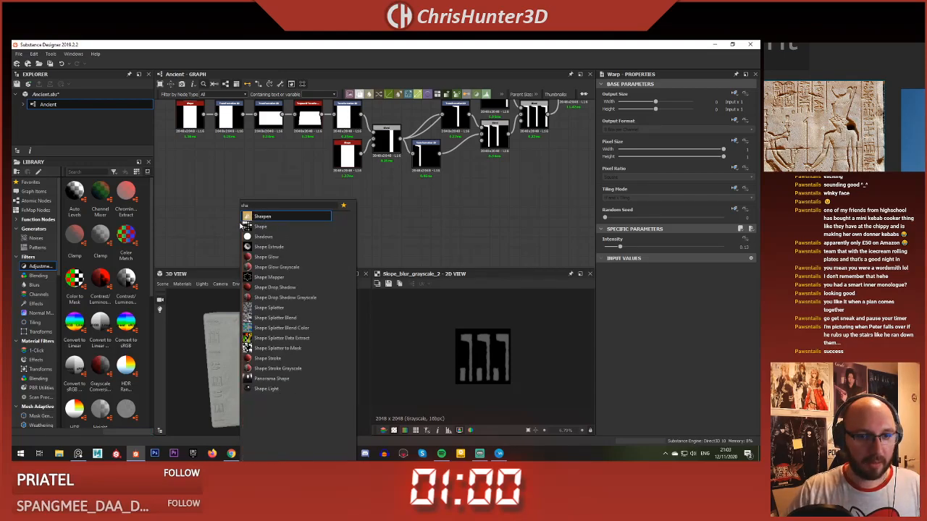
left_click(242, 226)
scroll(243, 222, "up", 2)
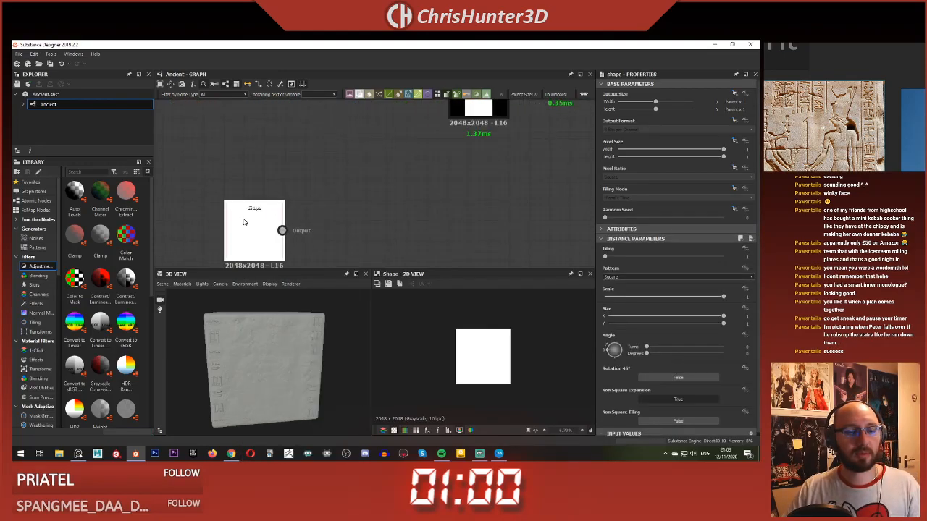
scroll(413, 333, "down", 2)
scroll(414, 332, "up", 2)
scroll(333, 208, "up", 1)
middle_click_drag(331, 209, 362, 178)
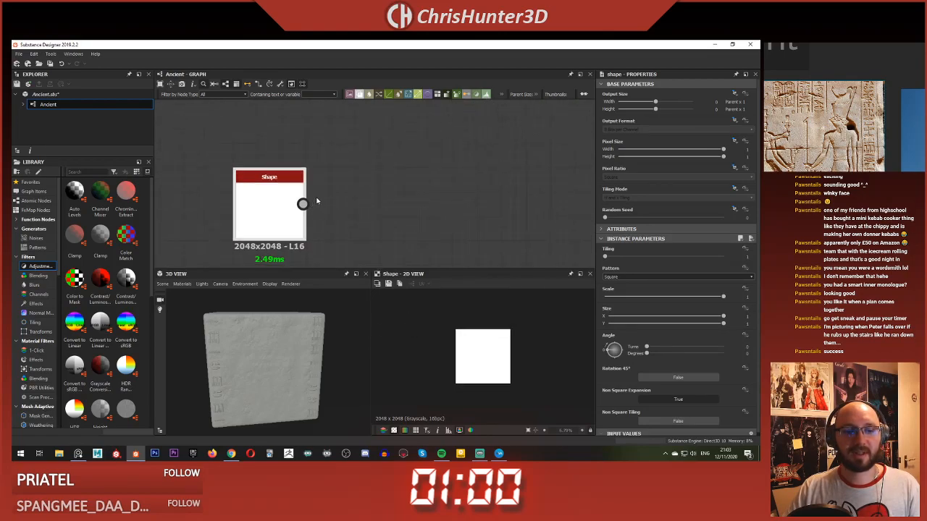
Step: Set the new Shape node's pattern to Cone
left_click(640, 278)
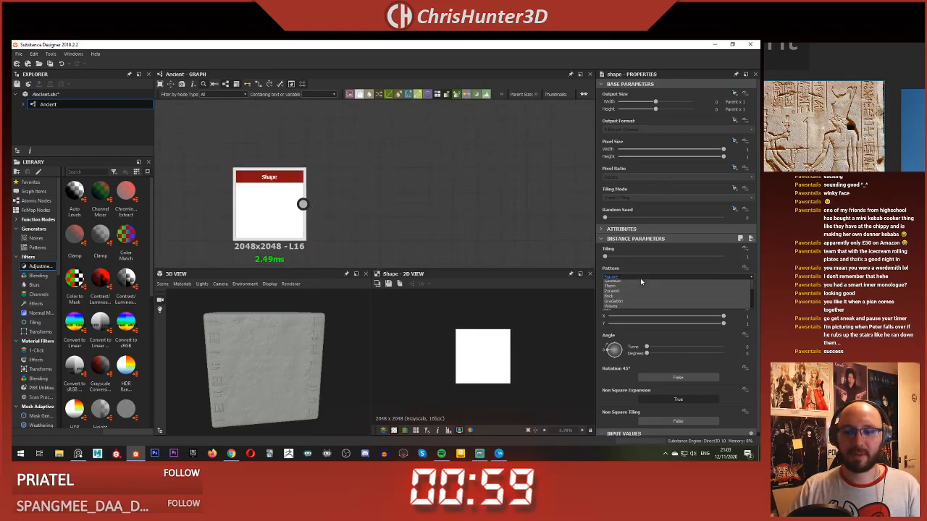
scroll(645, 299, "down", 2)
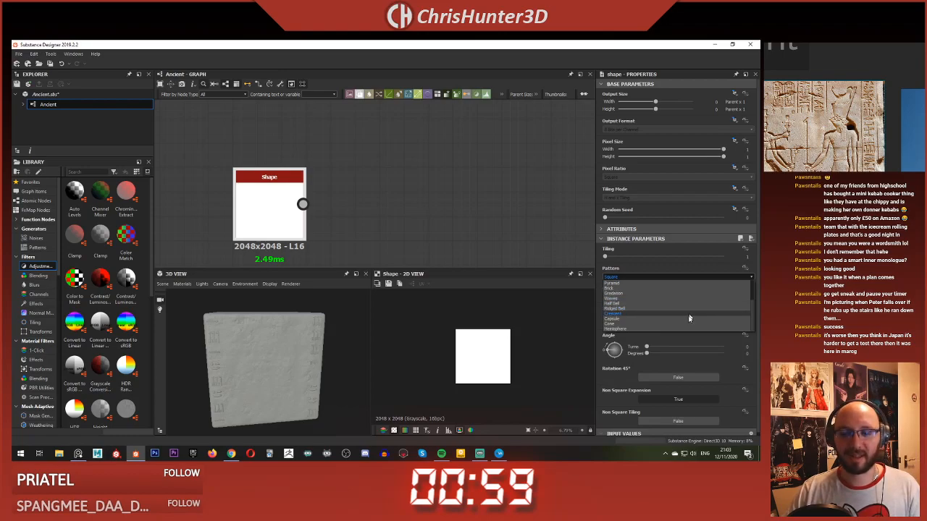
left_click(680, 325)
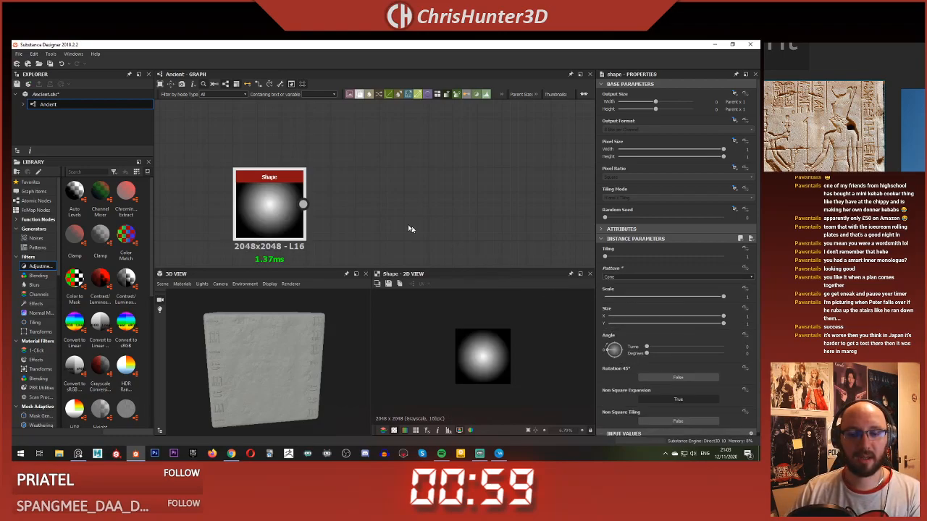
Step: Add a Transformation 2D node beside the Shape node and feed the Shape output into it
middle_click_drag(402, 219, 430, 205)
left_click(434, 186)
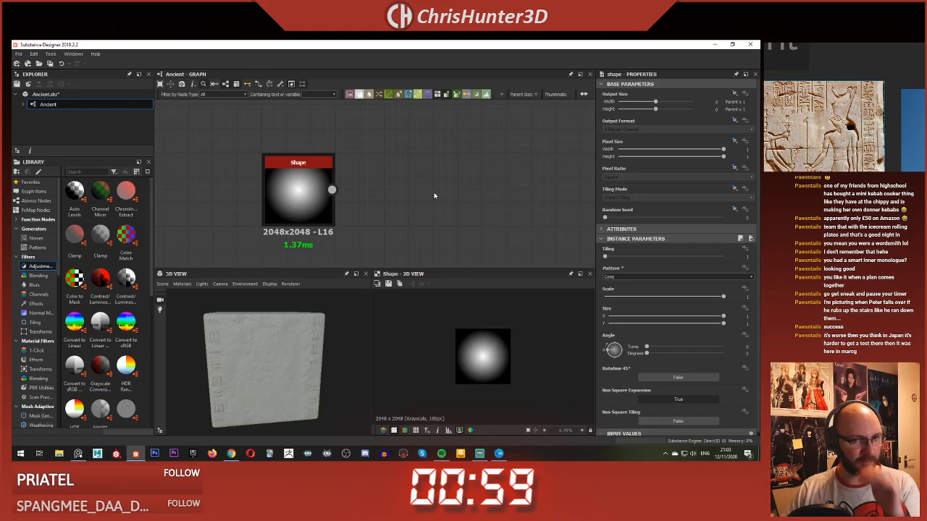
key("space")
left_click(408, 171)
key("space")
type("tra")
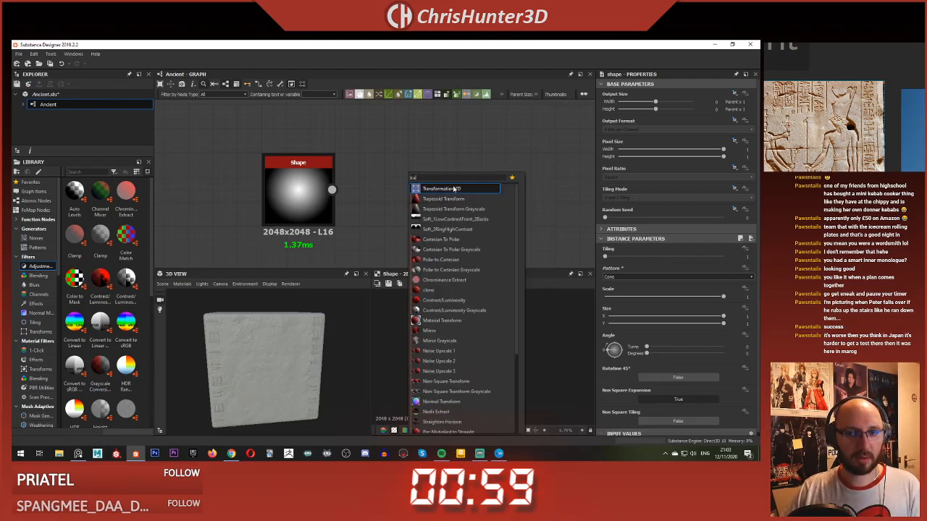
left_click(397, 190)
left_click_drag(333, 190, 391, 198)
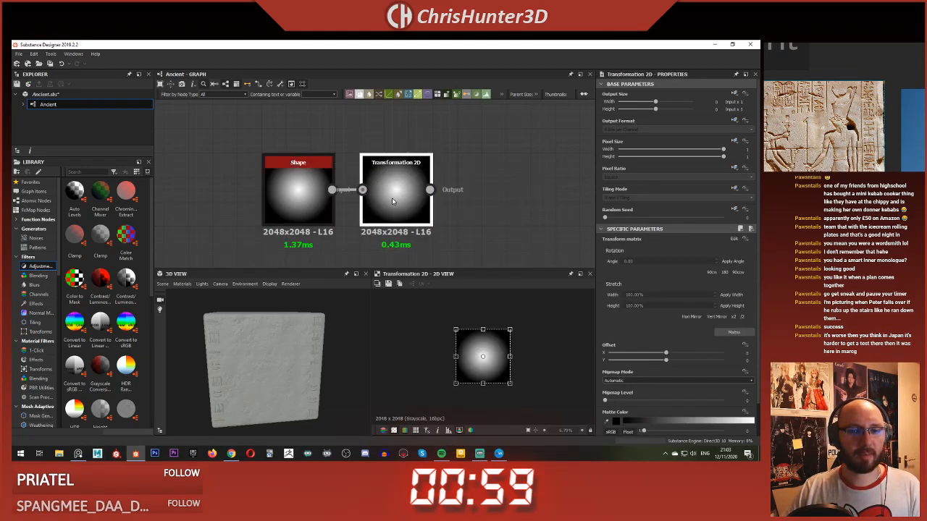
Step: Set the Transformation 2D tiling mode to an absolute No Tiling and squash its image vertically into a wide ellipse
left_click(737, 188)
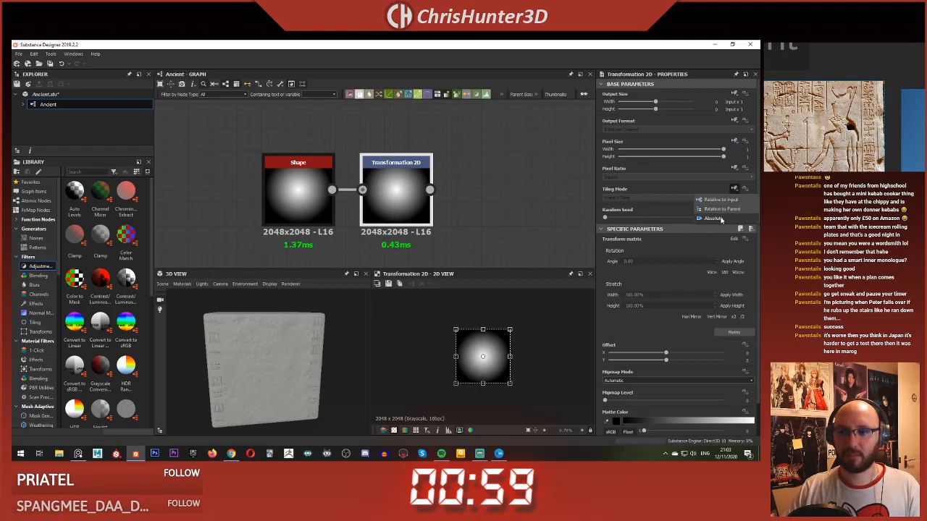
left_click(730, 201)
left_click(688, 197)
left_click(660, 204)
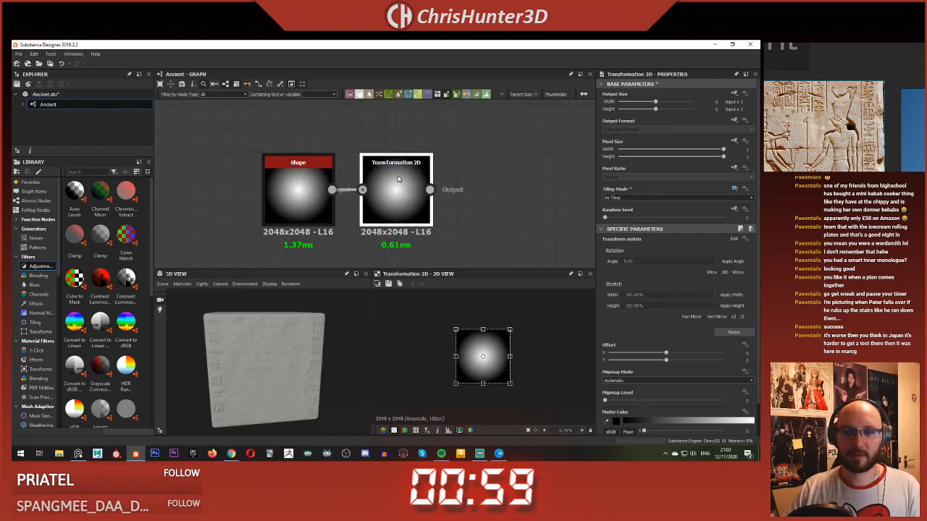
left_click_drag(482, 330, 482, 346)
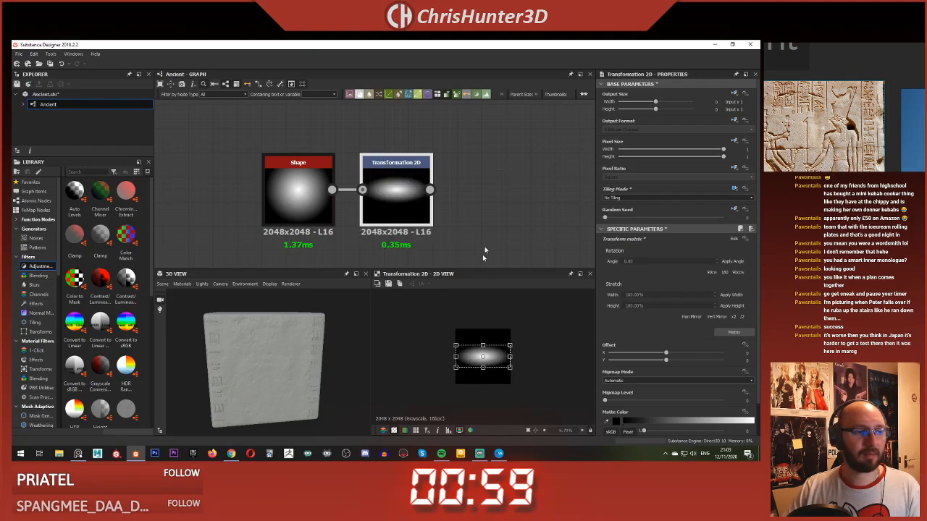
Step: Add a Histogram Scan node and connect the Transformation 2D output to its input
scroll(486, 215, "up", 3)
key("space")
type("h")
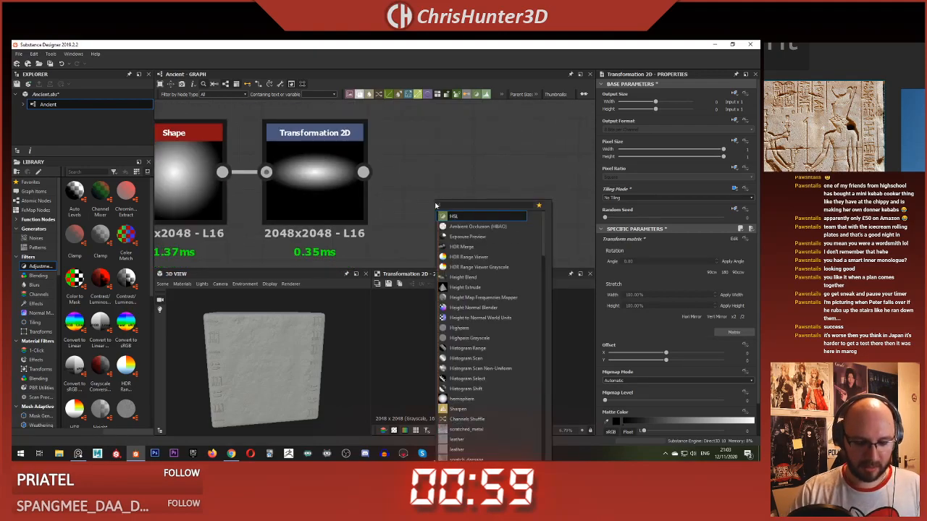
type("ist")
key("Down")
key("Return")
mouse_move(383, 172)
left_mouse_down()
mouse_move(419, 137)
mouse_move(407, 172)
left_mouse_up()
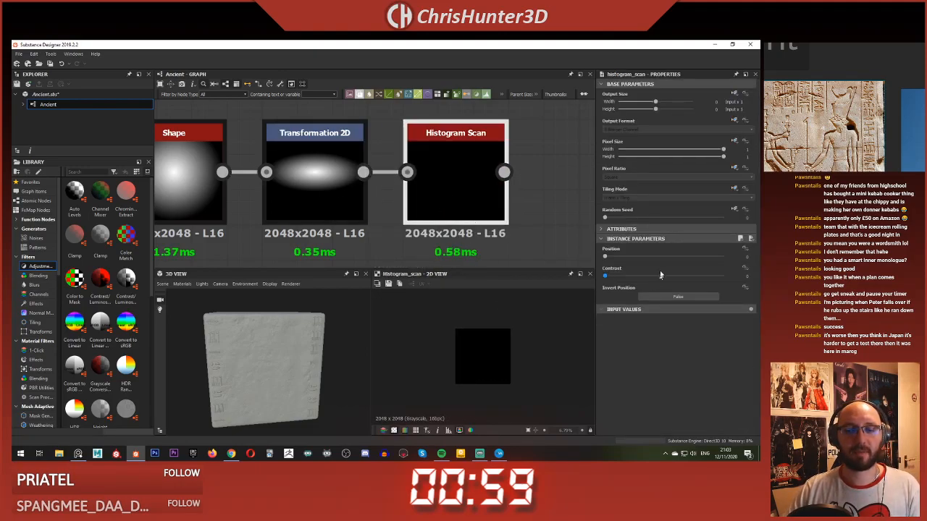
Step: Set the Histogram Scan's position to about 0.97 and its contrast to about 0.42
left_click_drag(606, 257, 689, 258)
left_click_drag(606, 277, 721, 266)
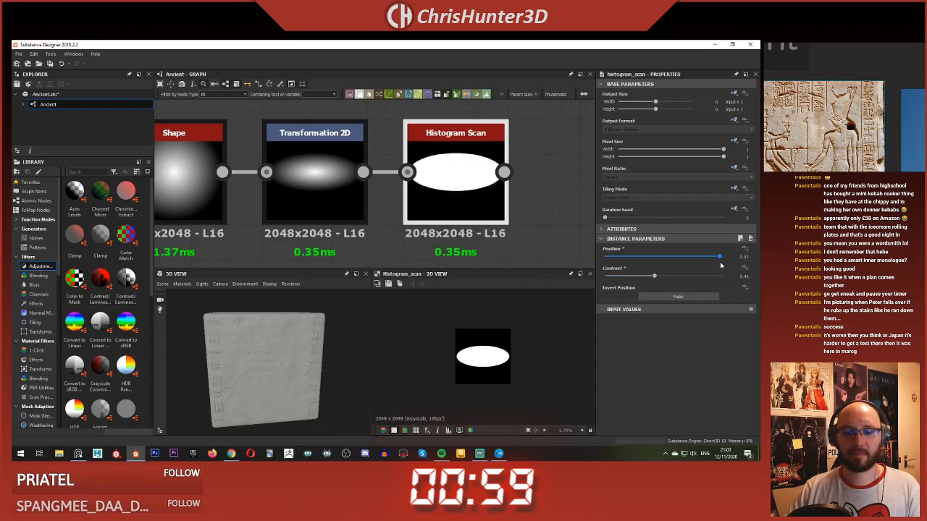
scroll(397, 183, "down", 5)
scroll(397, 183, "up", 3)
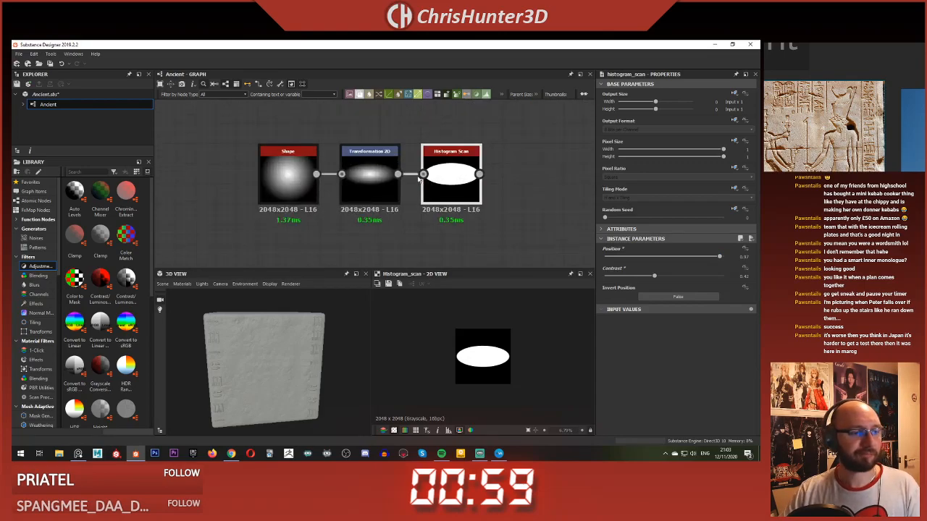
middle_click_drag(497, 188, 462, 189)
scroll(462, 188, "up", 2)
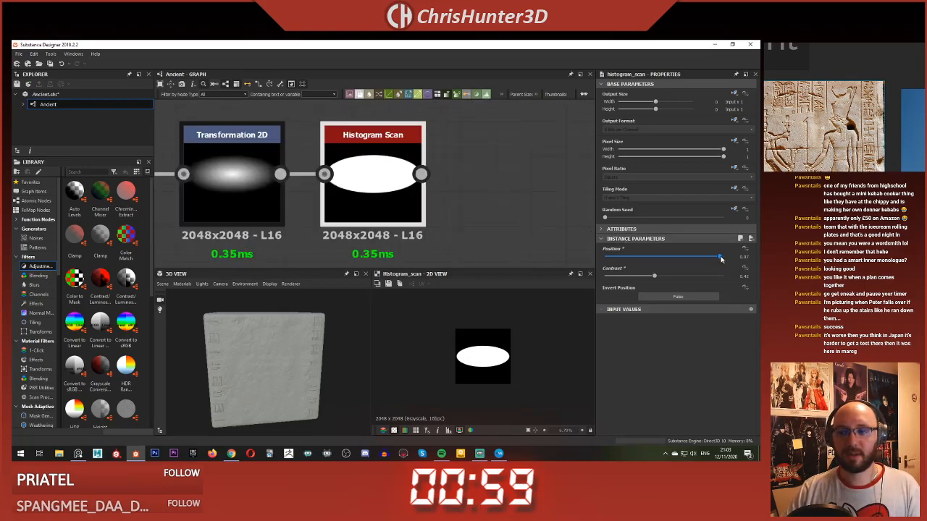
Step: Adjust the Histogram Scan's position to about 0.88 and its contrast to about 0.87
left_click_drag(720, 258, 710, 258)
left_click_drag(654, 277, 707, 277)
scroll(382, 194, "down", 3)
scroll(381, 194, "up", 2)
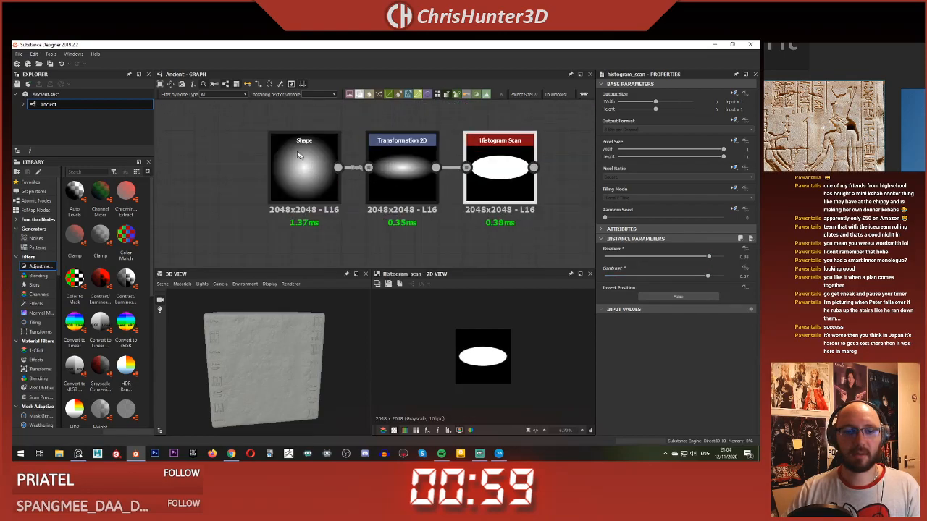
Step: Change the Shape node's pattern to Disc
left_click(303, 163)
middle_click_drag(397, 158, 370, 157)
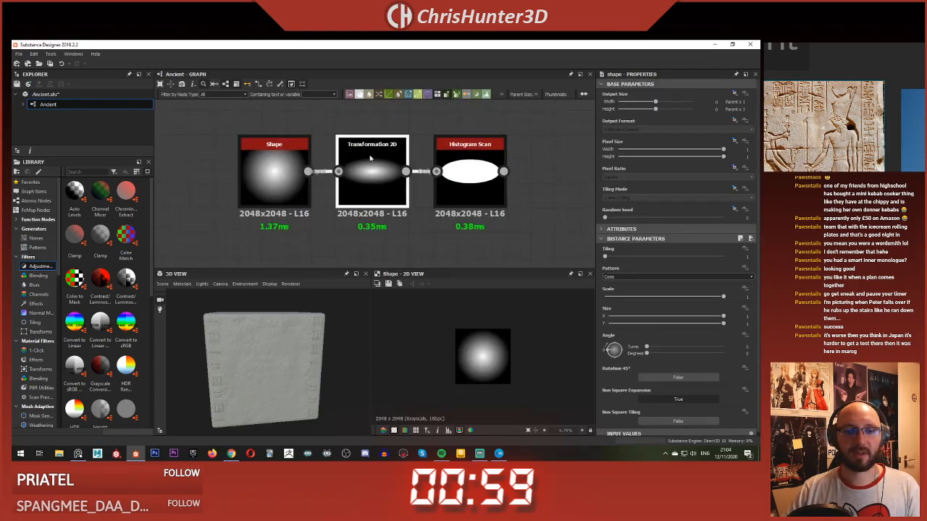
left_click(278, 163)
left_click(652, 276)
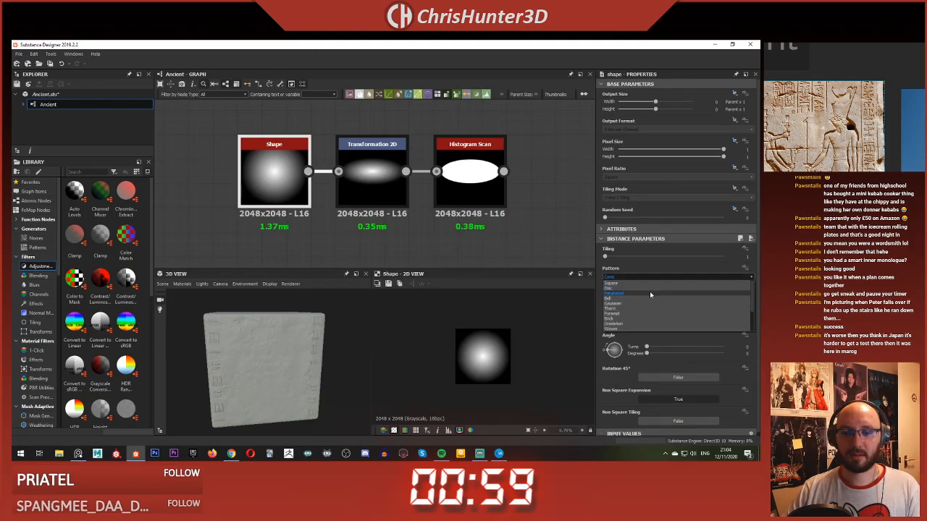
left_click(656, 286)
Step: Delete the Histogram Scan node and preview the Transformation 2D node
left_click(481, 168)
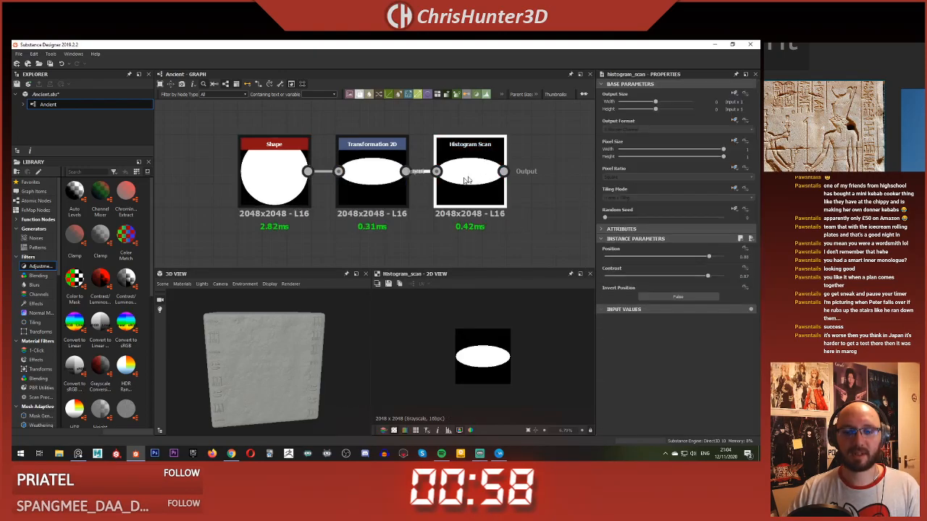
double_click(376, 177)
key("Delete")
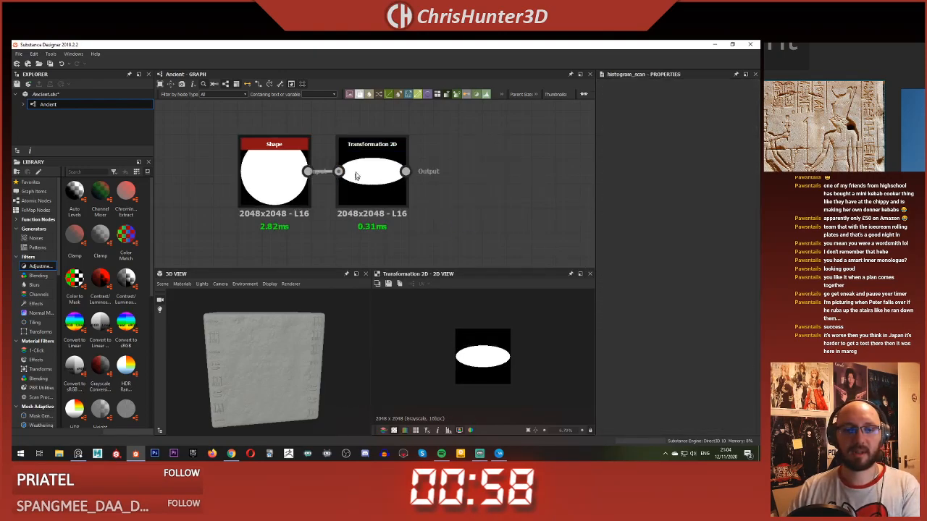
Step: Squash the ellipse in the Transformation 2D node slightly flatter vertically
left_click(360, 172)
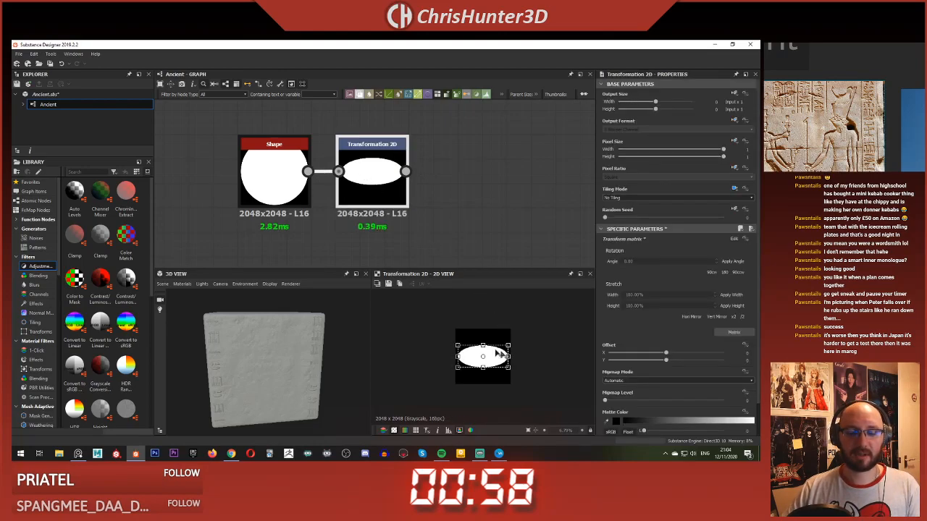
left_click_drag(483, 345, 483, 349)
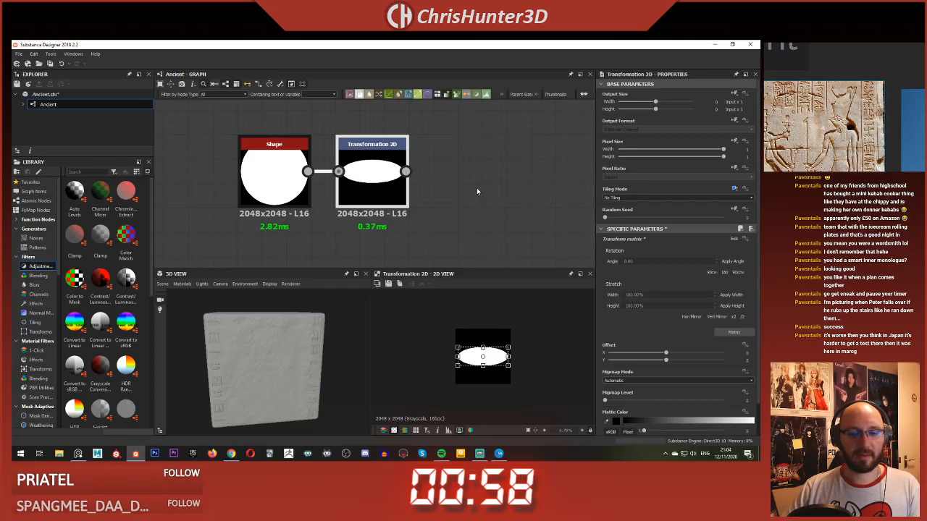
middle_click_drag(477, 191, 449, 211)
Step: Add a Warp node fed by the Transformation 2D output and place it slightly lower in the graph
key("space")
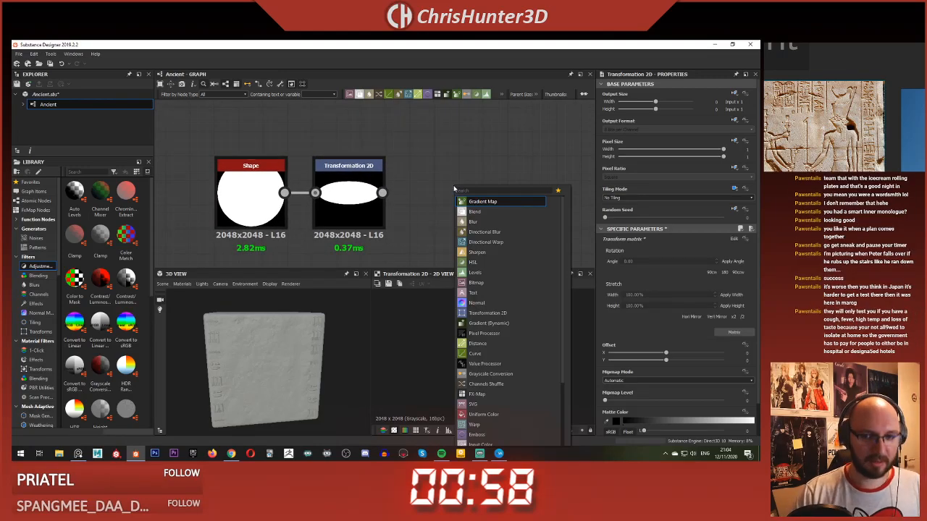
type("warp")
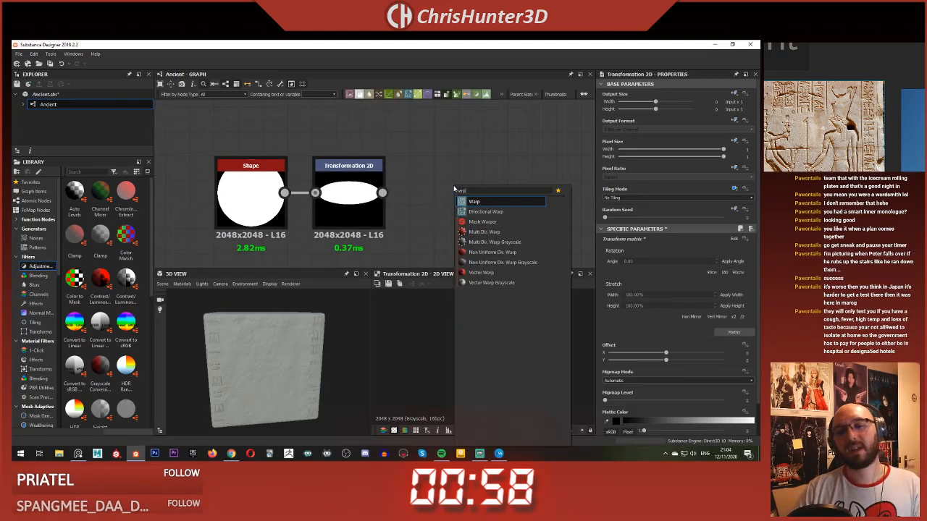
key("Return")
middle_click_drag(436, 197, 398, 175)
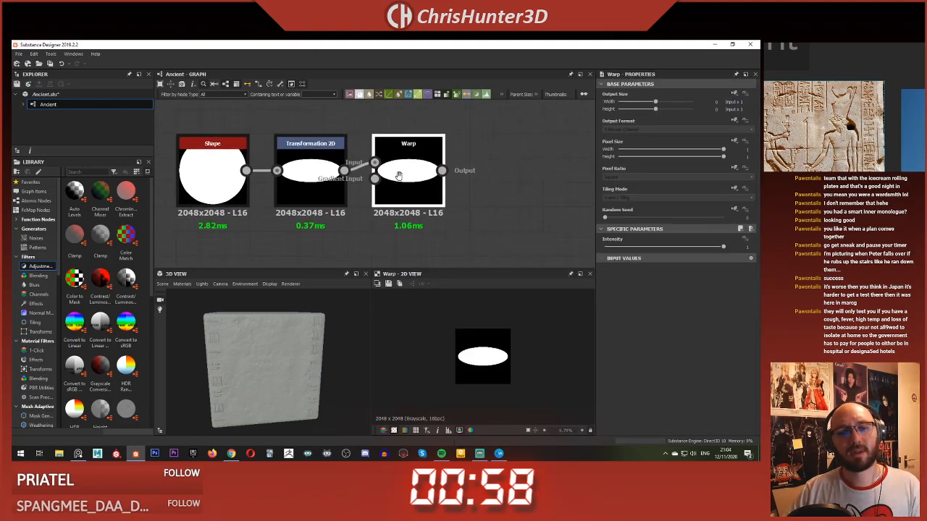
left_click_drag(399, 175, 422, 224)
Step: Add a Gradient Linear 3 node below the Transformation 2D node and connect it to the Warp's gradient input
middle_click_drag(304, 259, 395, 191)
key("space")
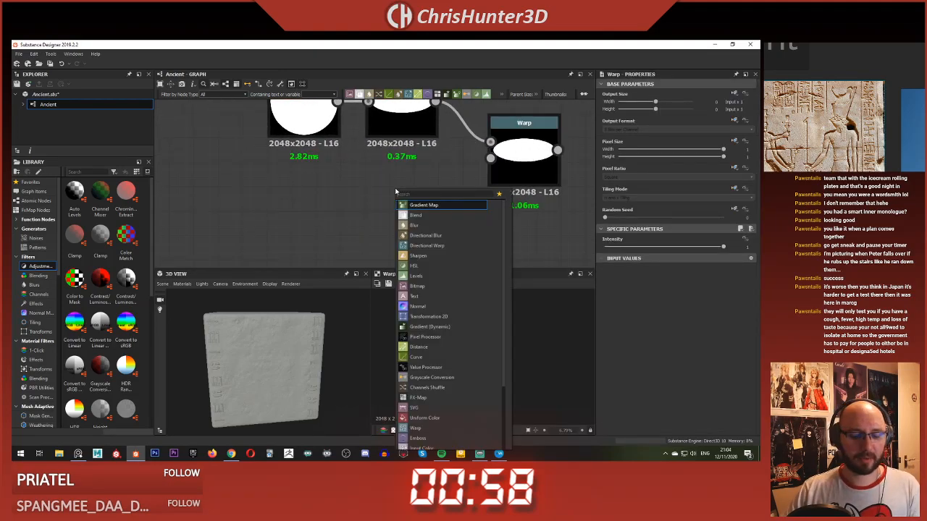
type("gra")
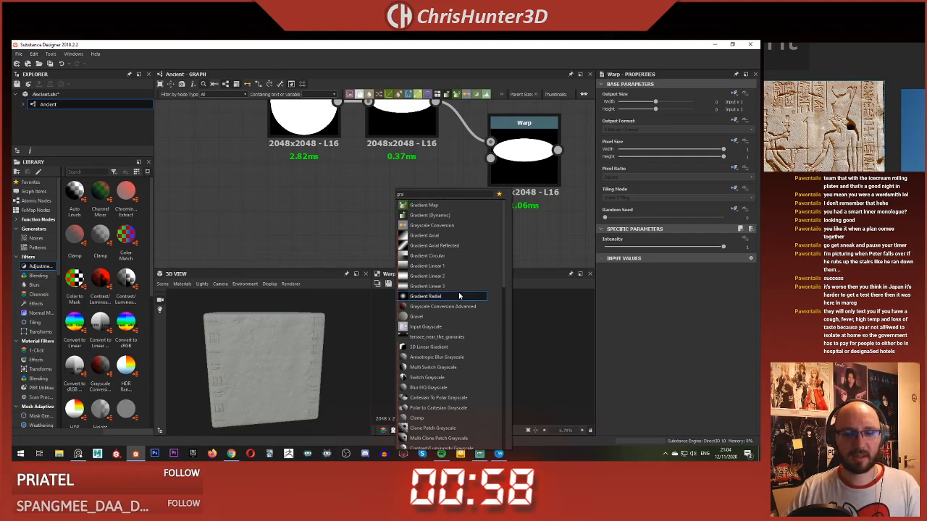
left_click(454, 286)
middle_click_drag(420, 189, 374, 190)
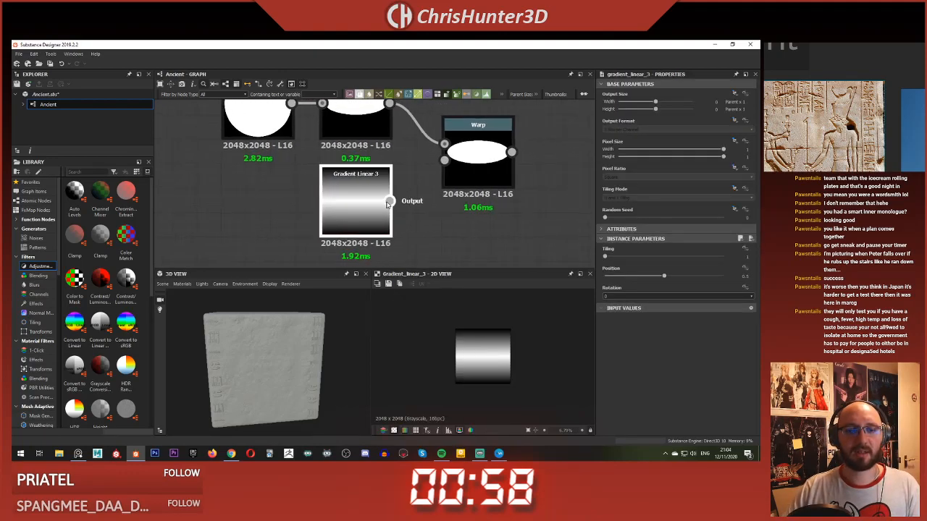
left_click_drag(388, 203, 445, 162)
Step: Preview the Warp node and set its intensity to 50
double_click(479, 161)
middle_click_drag(500, 194, 476, 197)
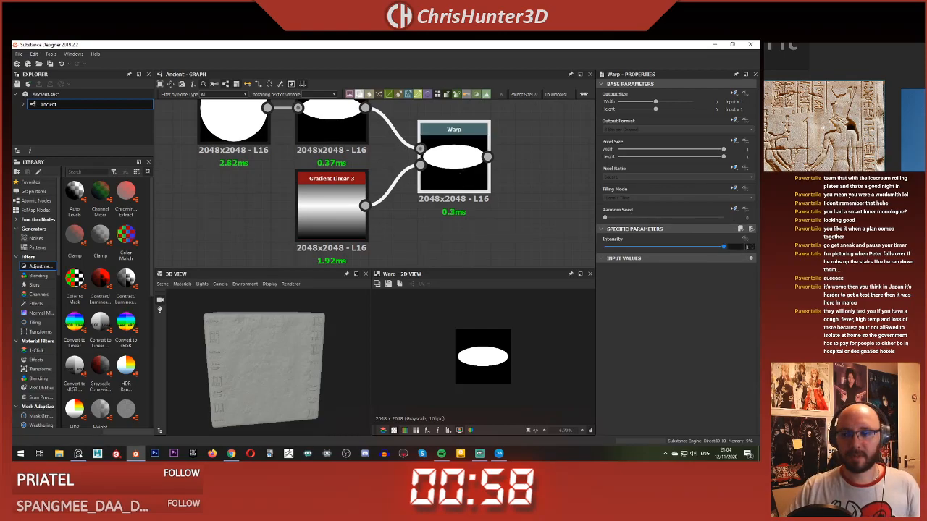
type("50")
key("Return")
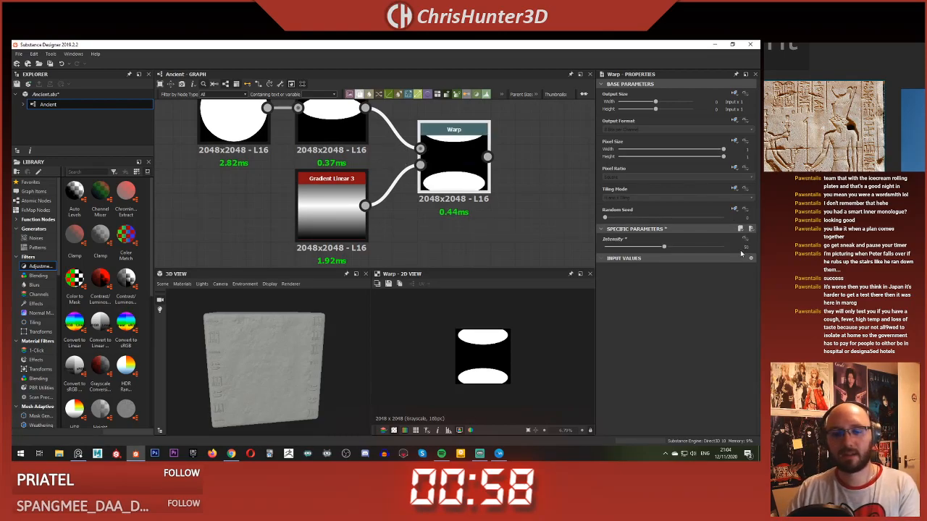
Step: Try a Warp intensity of about 11, and delete the Warp node
left_click_drag(663, 247, 620, 251)
middle_click_drag(471, 194, 447, 217)
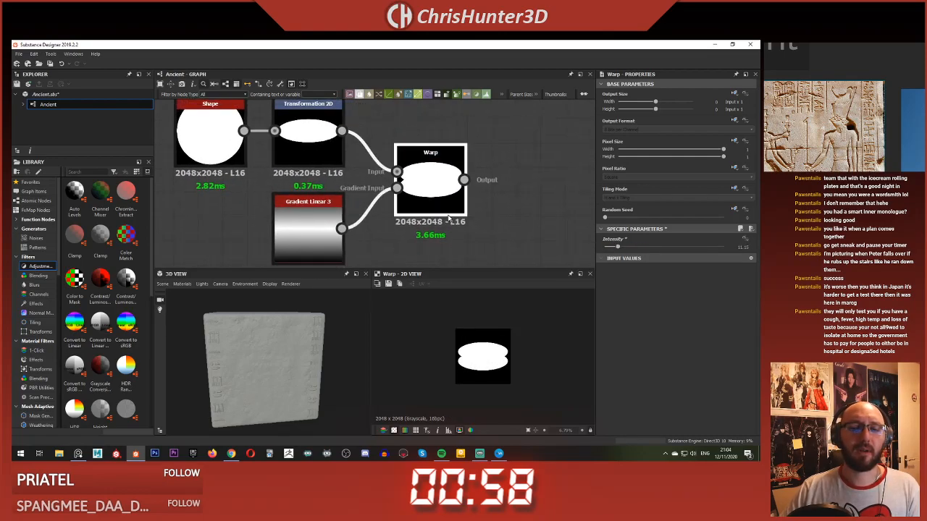
key("Delete")
Step: Add a Directional Warp node, feeding it the Transformation 2D output as input and Gradient Linear 3 as intensity input
right_click(446, 187)
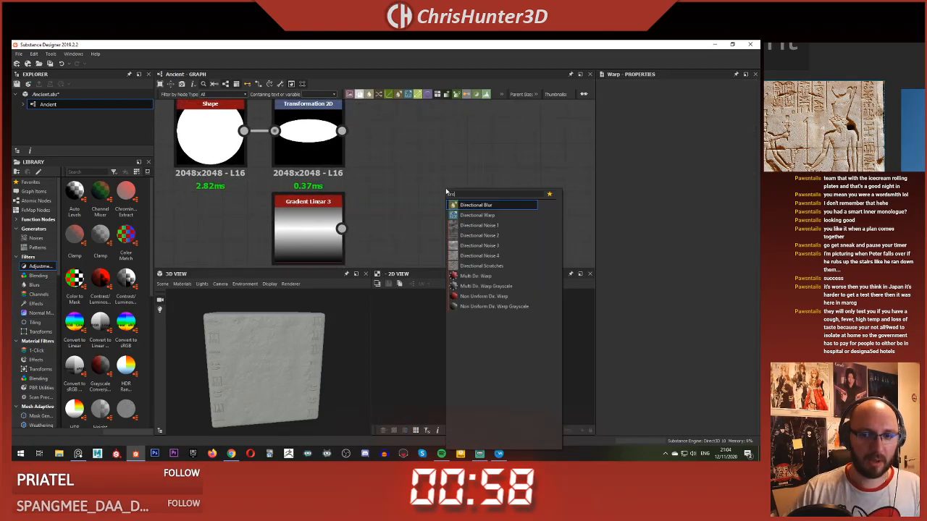
key("Escape")
left_click_drag(341, 131, 421, 171)
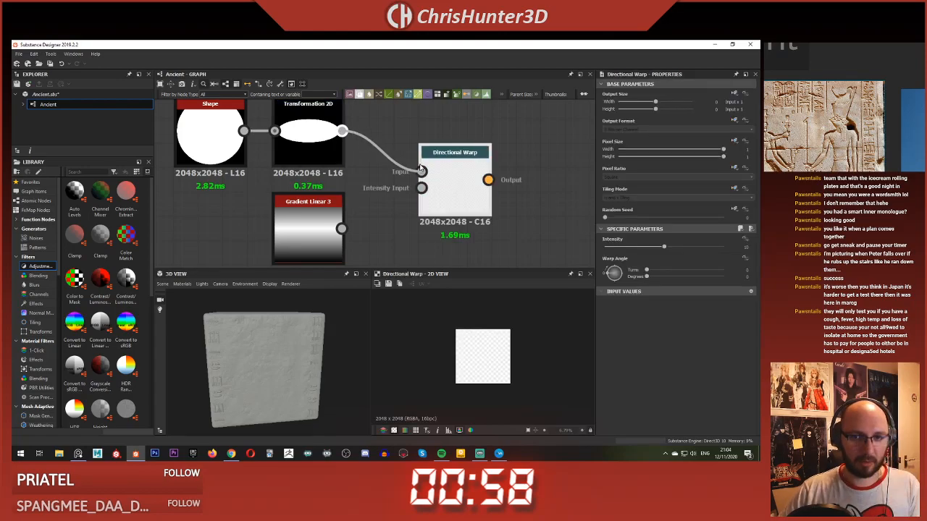
left_click_drag(341, 228, 421, 188)
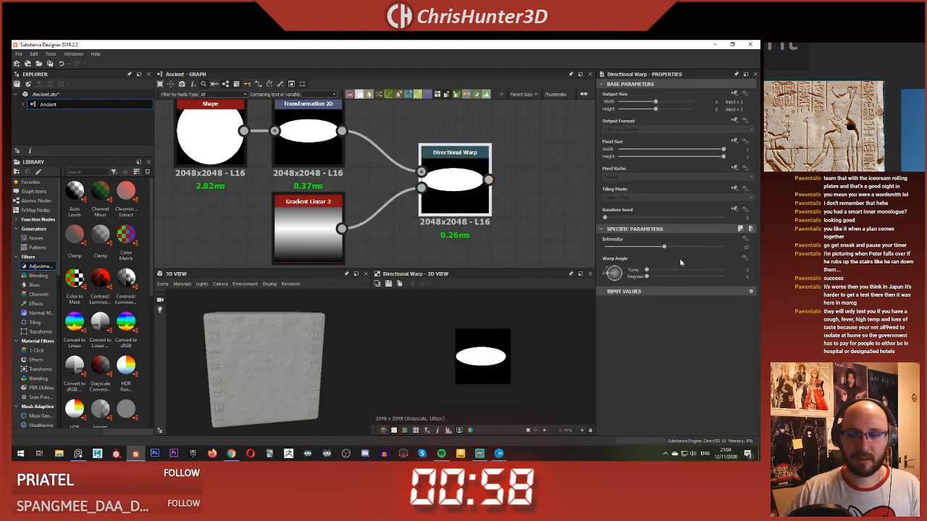
Step: Try a much higher Directional Warp intensity and reduce it to about 9
left_click_drag(670, 251, 723, 247)
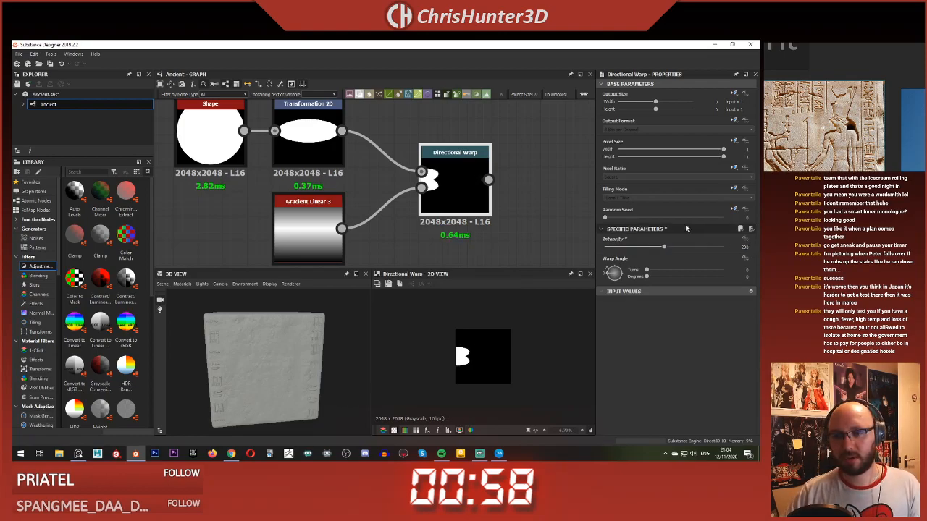
left_click_drag(664, 247, 608, 249)
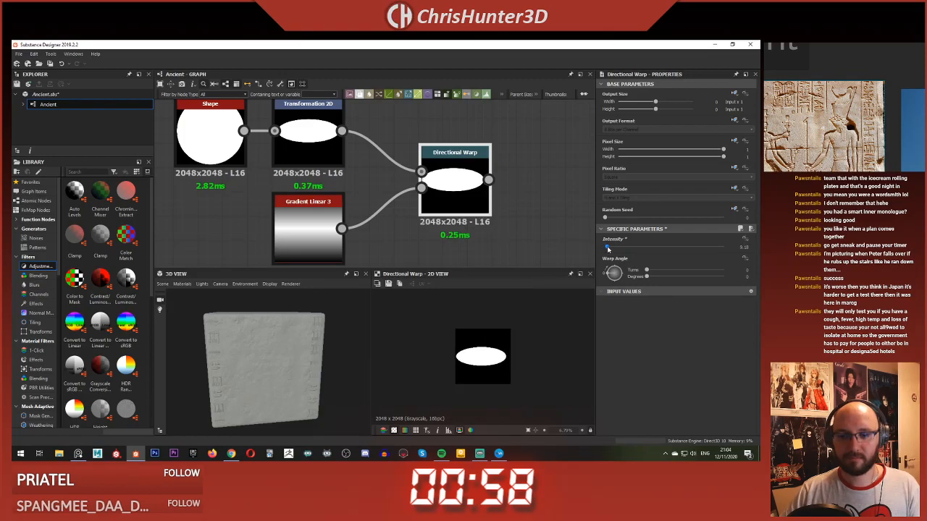
middle_click_drag(510, 234, 517, 228)
scroll(532, 323, "up", 1)
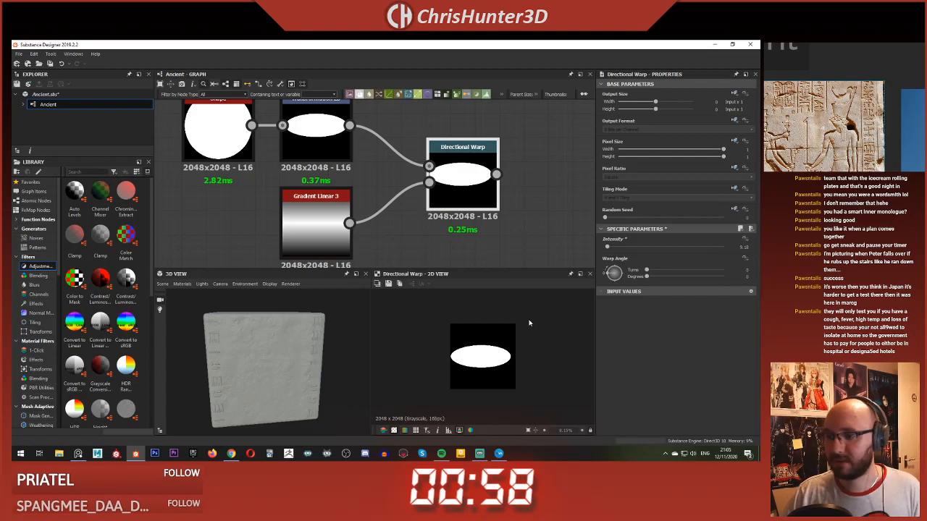
scroll(511, 211, "down", 4)
middle_click_drag(512, 212, 498, 174)
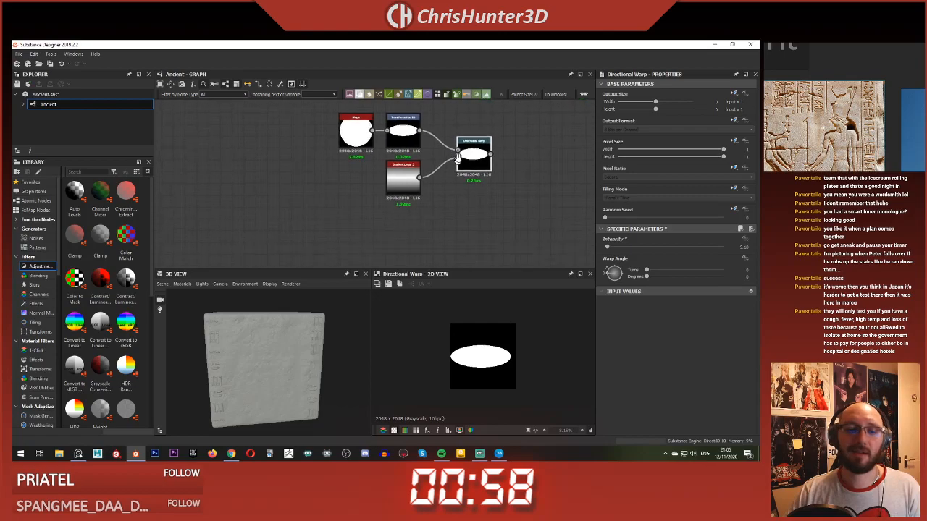
scroll(463, 201, "up", 4)
middle_click_drag(463, 201, 473, 214)
left_click(474, 215)
scroll(391, 215, "down", 2)
middle_click_drag(391, 215, 420, 237)
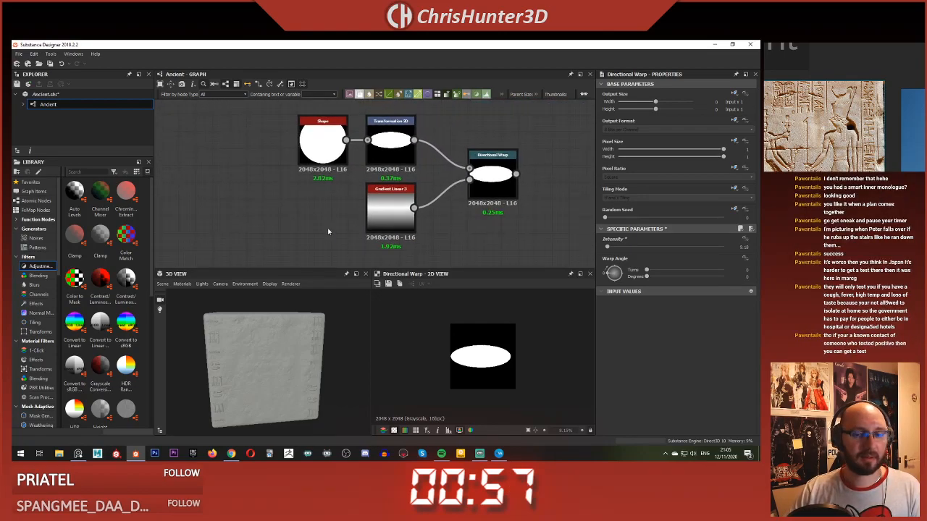
scroll(496, 194, "up", 1)
middle_click_drag(497, 194, 468, 201)
Step: Delete the Directional Warp and Gradient Linear 3 nodes, and preview the ellipse's Transformation 2D node
left_click(462, 190)
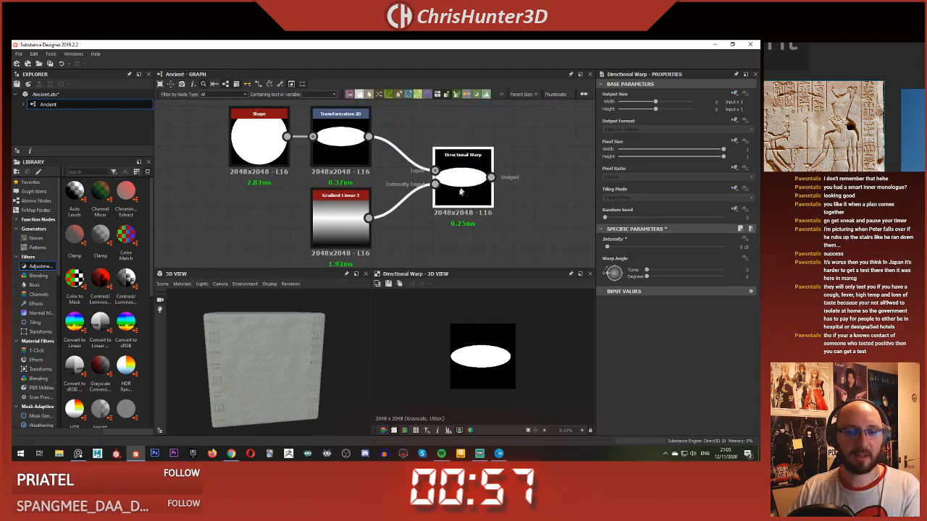
key("Delete")
left_click(352, 214)
key("Delete")
left_click(350, 142)
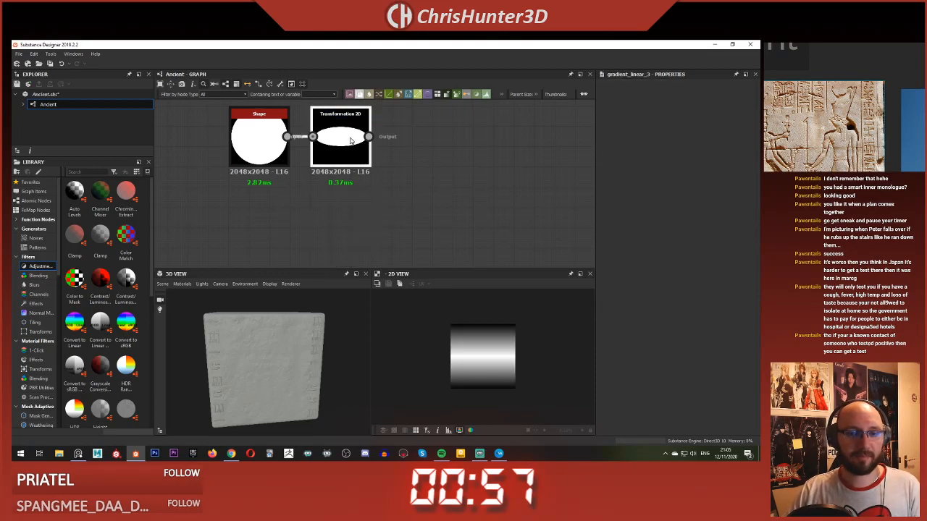
Step: Add a Polygon 1 node below the ellipse's Transformation 2D node
middle_click_drag(400, 196, 398, 197)
scroll(355, 182, "up", 2)
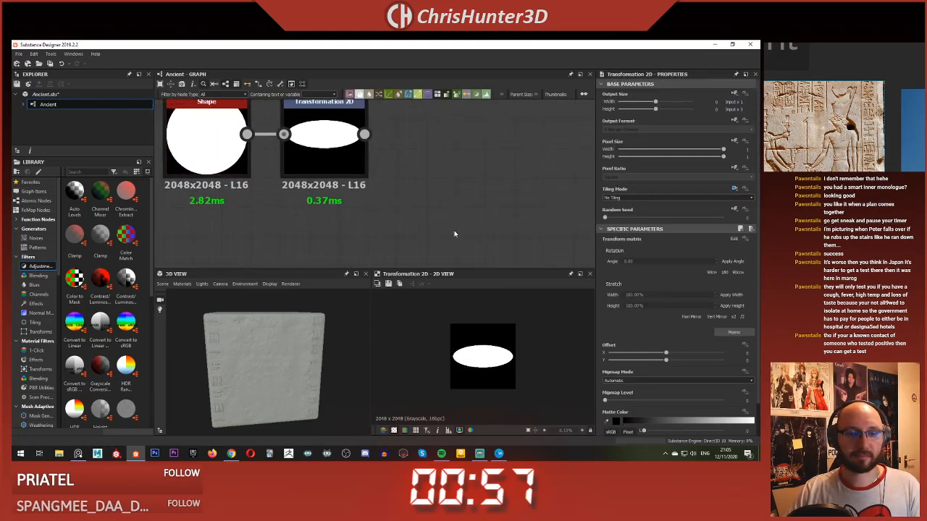
scroll(351, 178, "down", 3)
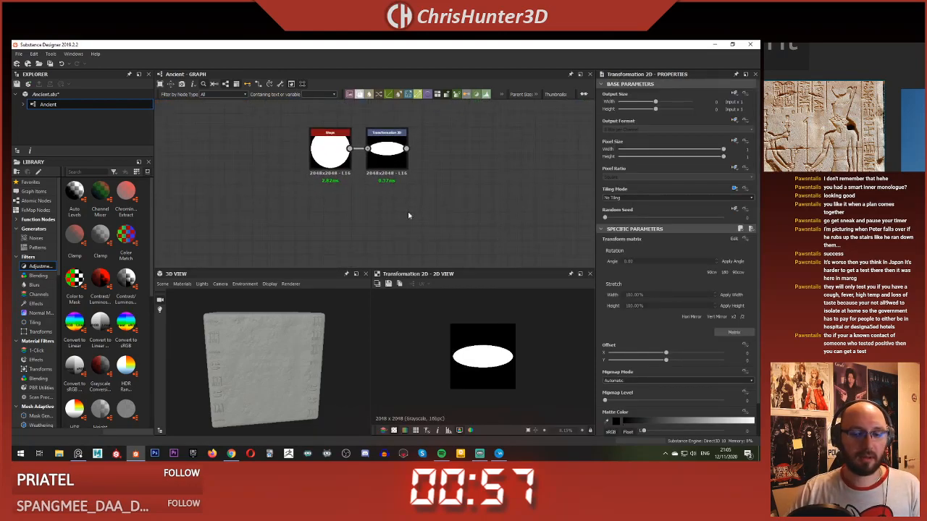
scroll(425, 215, "up", 2)
key("space")
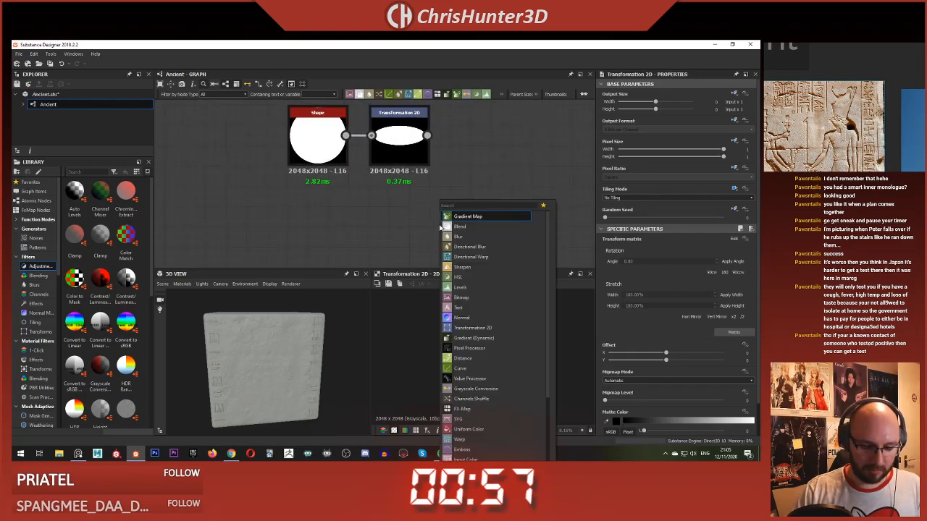
type("shape")
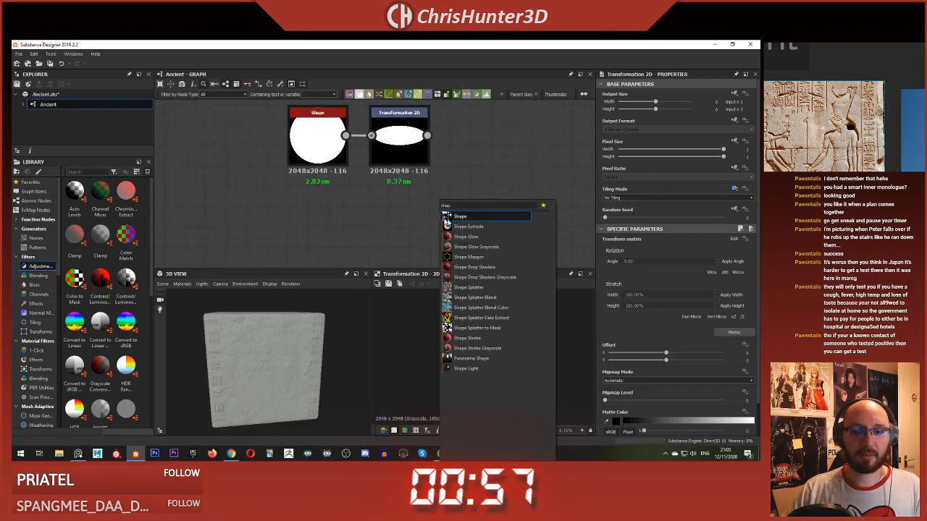
type("poly")
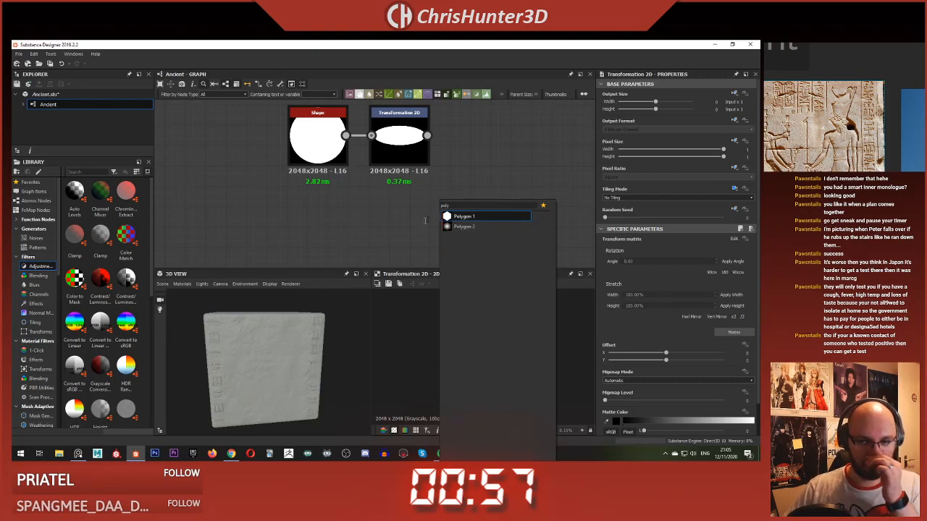
left_click(465, 217)
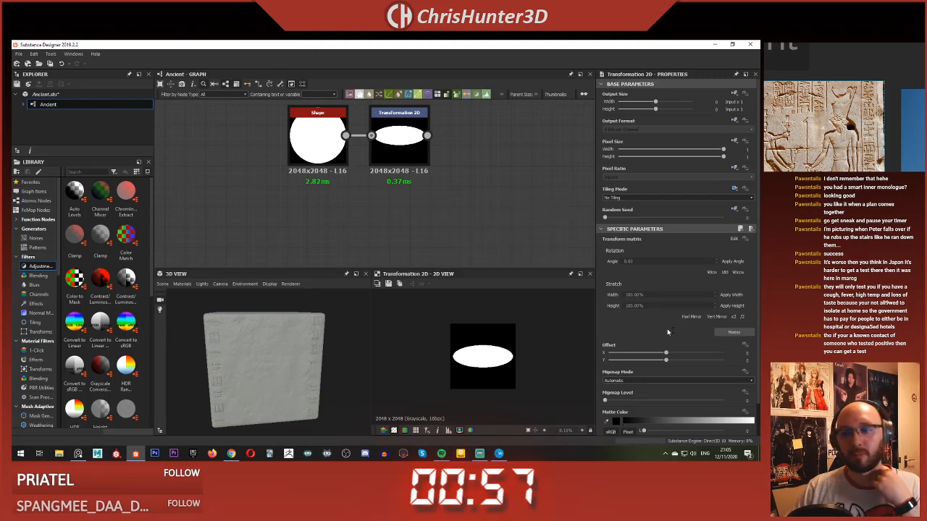
Step: Set the polygon to 3 sides with a rotation of about 0.12 turns, and place its node directly below Transformation 2D
left_click_drag(617, 260, 607, 260)
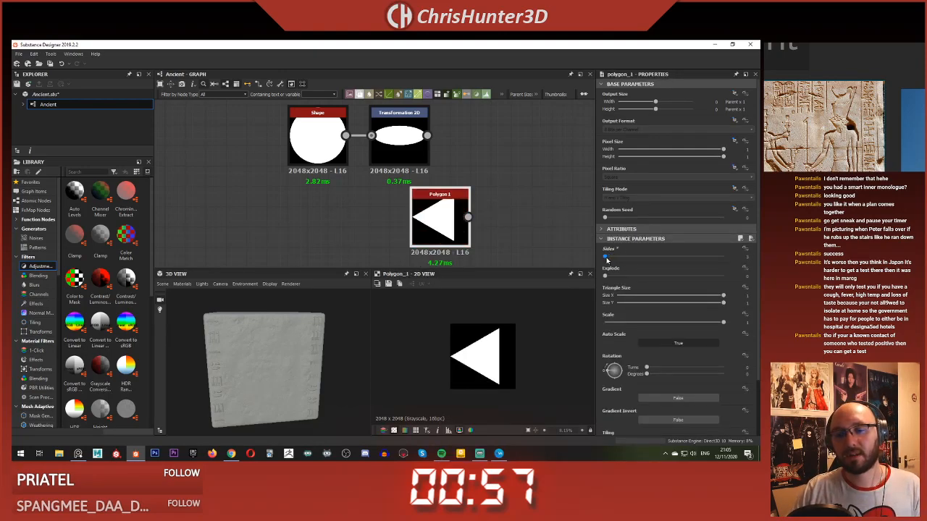
left_click_drag(614, 366, 611, 369)
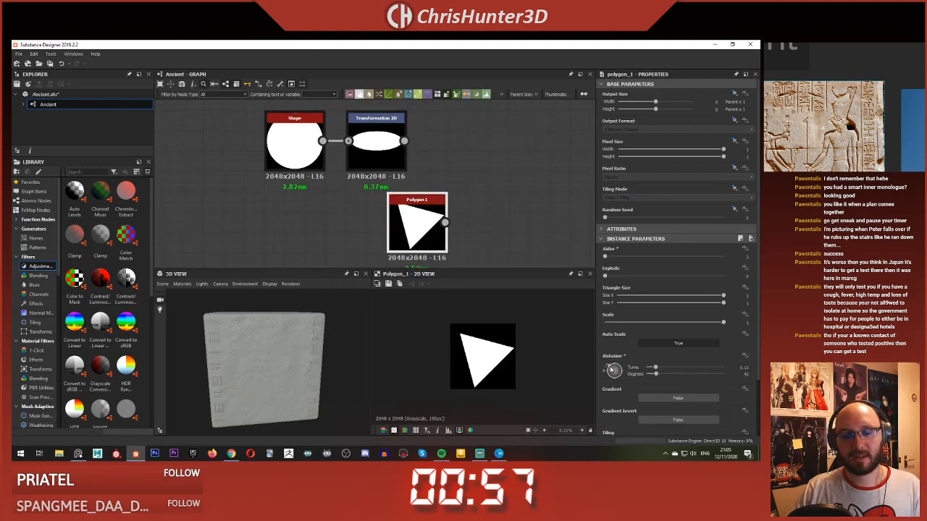
middle_click_drag(451, 183, 411, 185)
left_click_drag(379, 221, 338, 221)
Step: Add a Blend node with the ellipse as background and the polygon as foreground, using the Subtract blending mode
left_click(418, 199)
key("space")
type("blend")
key("Return")
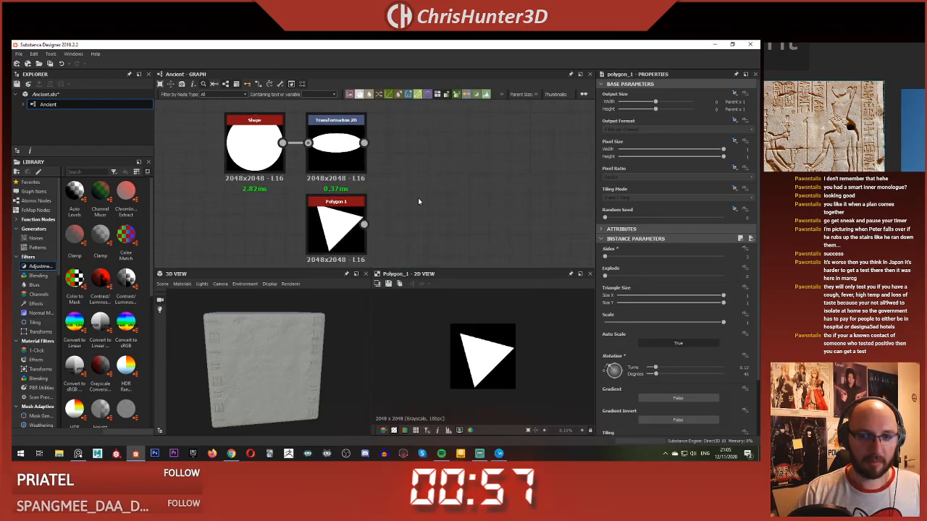
left_click_drag(419, 201, 499, 192)
left_click_drag(366, 143, 471, 195)
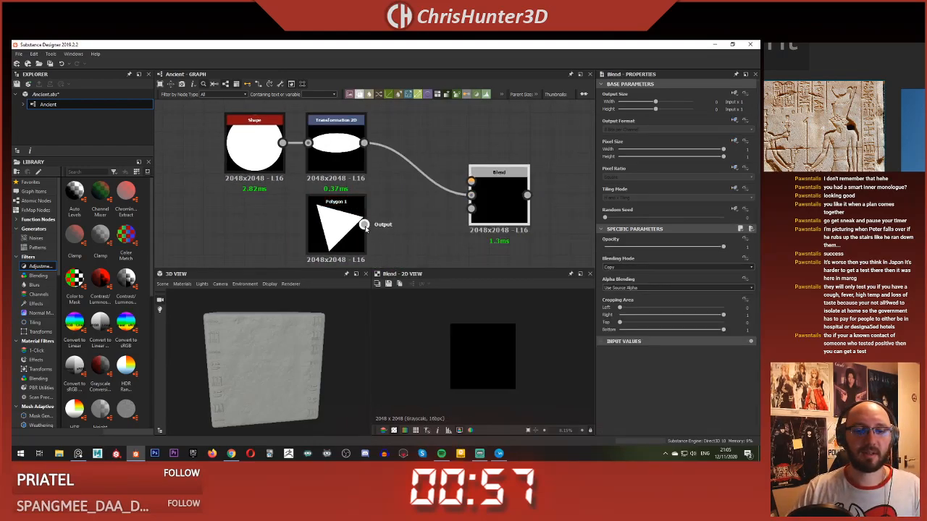
left_click_drag(364, 224, 472, 181)
left_click(649, 268)
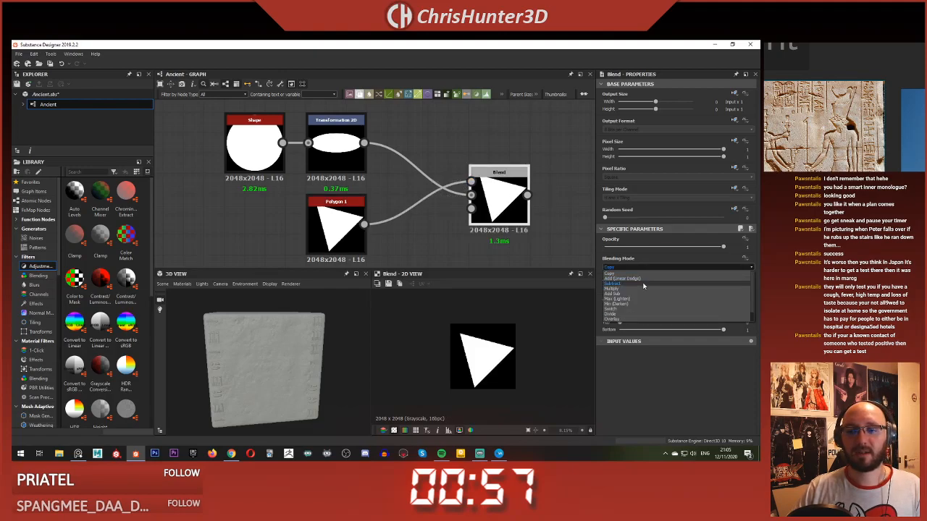
left_click(637, 283)
Step: Override the Polygon 1 node's tiling mode with Vertical Tiling
left_click(337, 223)
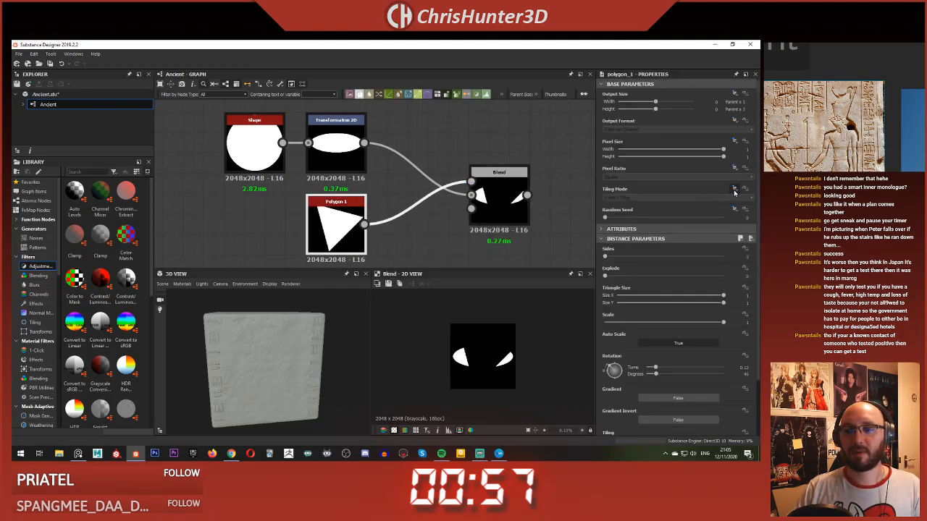
left_click(687, 197)
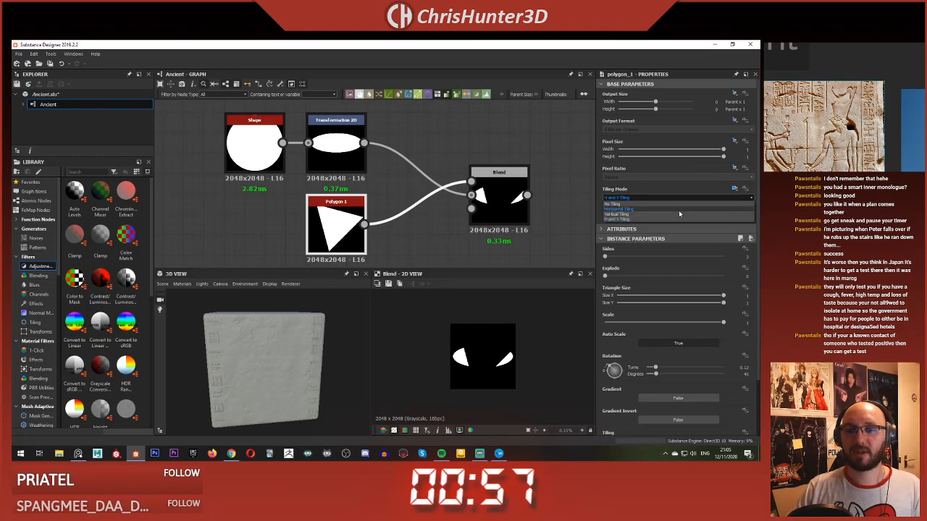
left_click(679, 210)
Step: Move the Polygon 1 node under the Shape node and insert a Transformation 2D node between it and the Blend
middle_click_drag(407, 211, 456, 200)
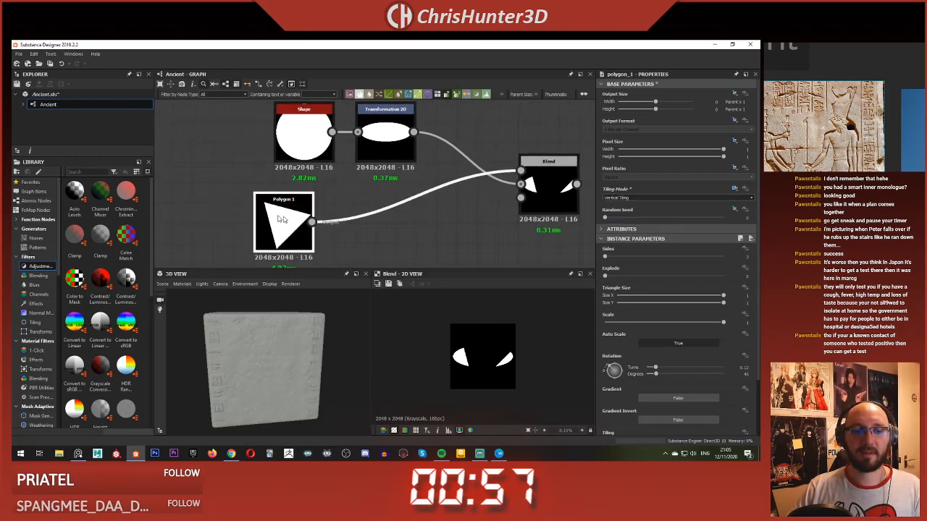
left_click(364, 211)
key("space")
left_click(370, 218)
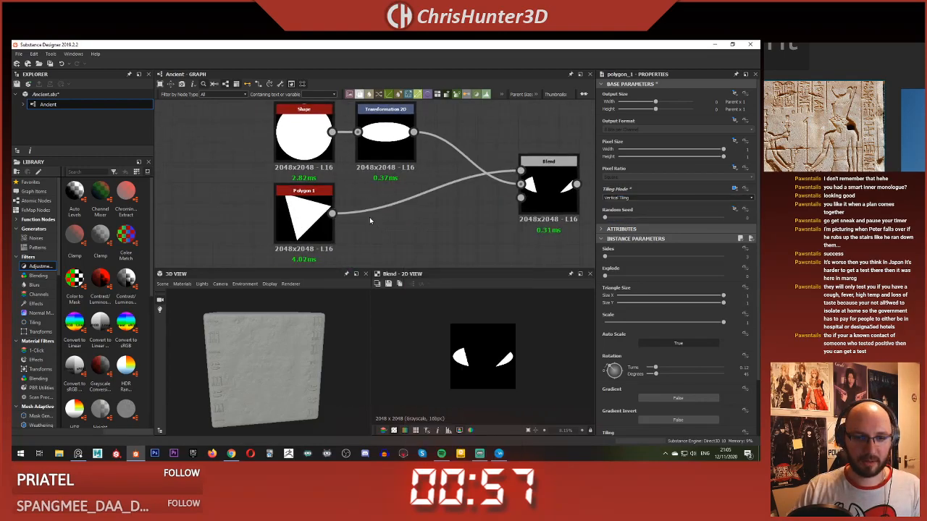
left_click(371, 211)
key("space")
left_click(435, 227)
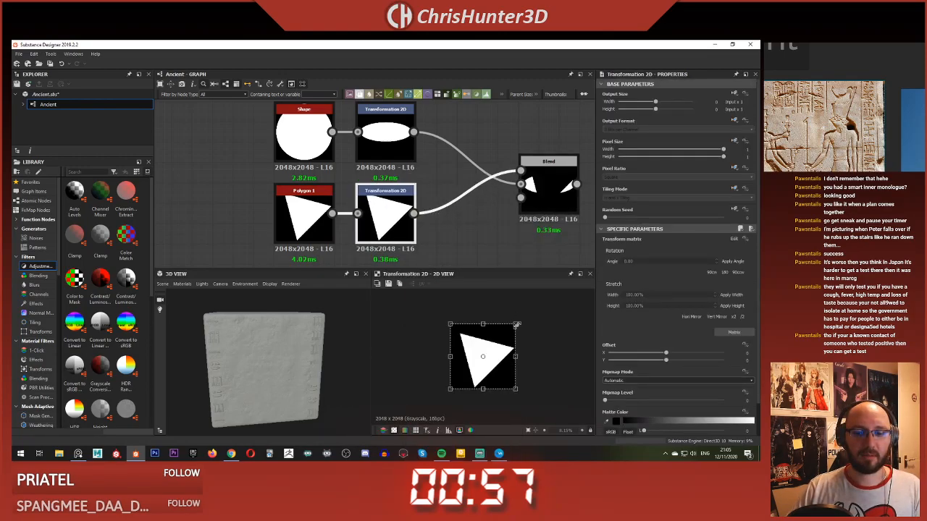
Step: Shrink the triangle to about half size, shift it to the canvas's left edge, and preview the Blend result
left_click_drag(517, 325, 456, 354)
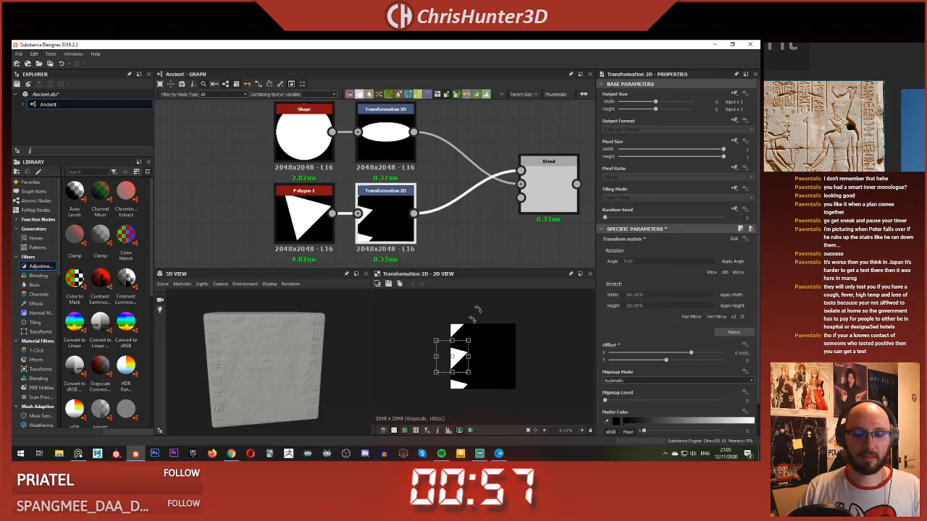
double_click(543, 192)
middle_click_drag(488, 213, 467, 208)
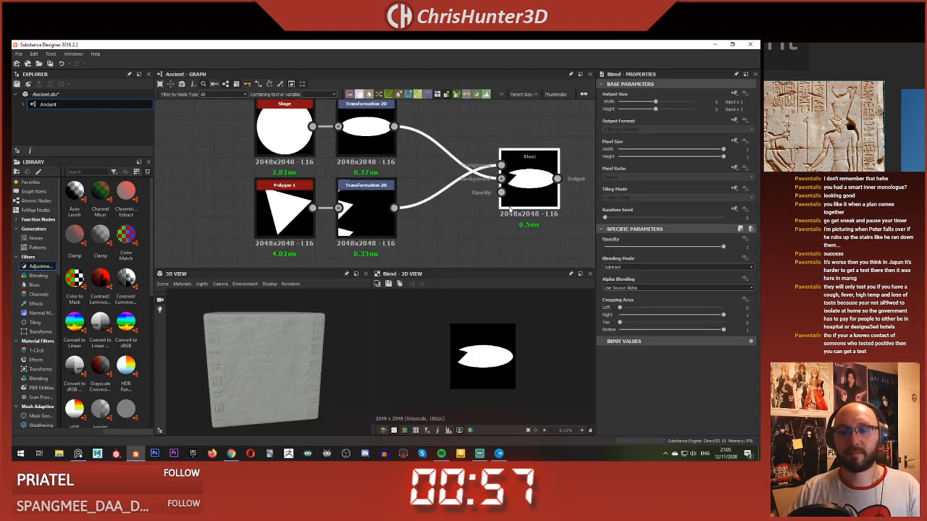
Step: Shift the triangle's transformation upward to a Y offset of about 0.49 while previewing the Blend
left_click(358, 219)
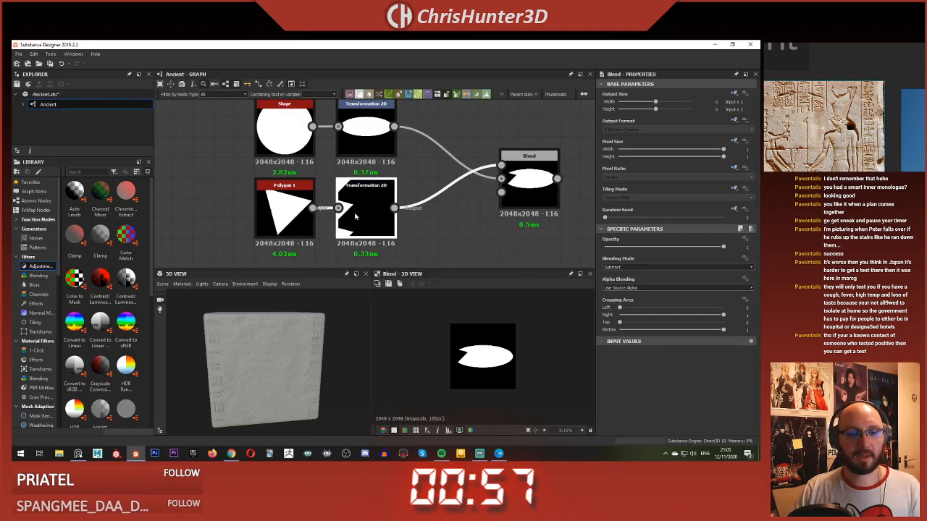
left_click_drag(464, 351, 464, 333)
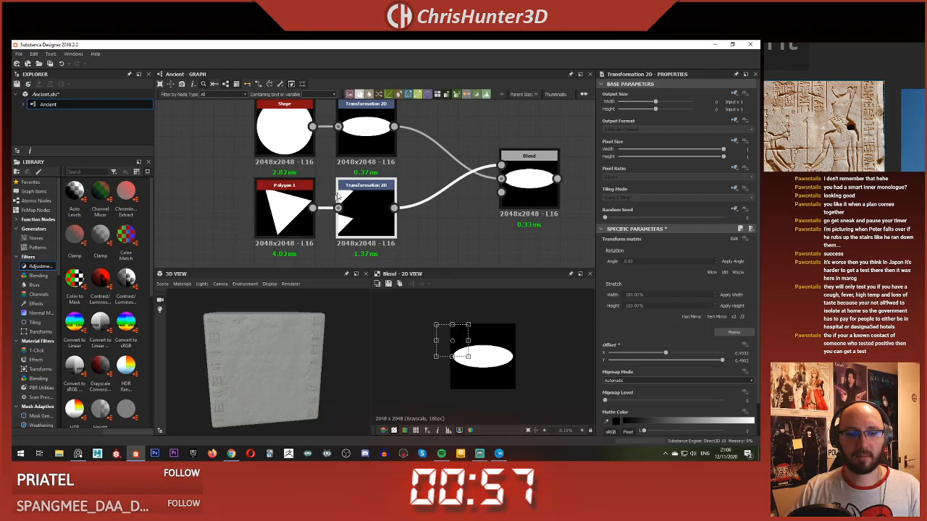
Step: Rotate the Polygon 1 triangle until its tip points roughly horizontally towards the right of the canvas
left_click(284, 210)
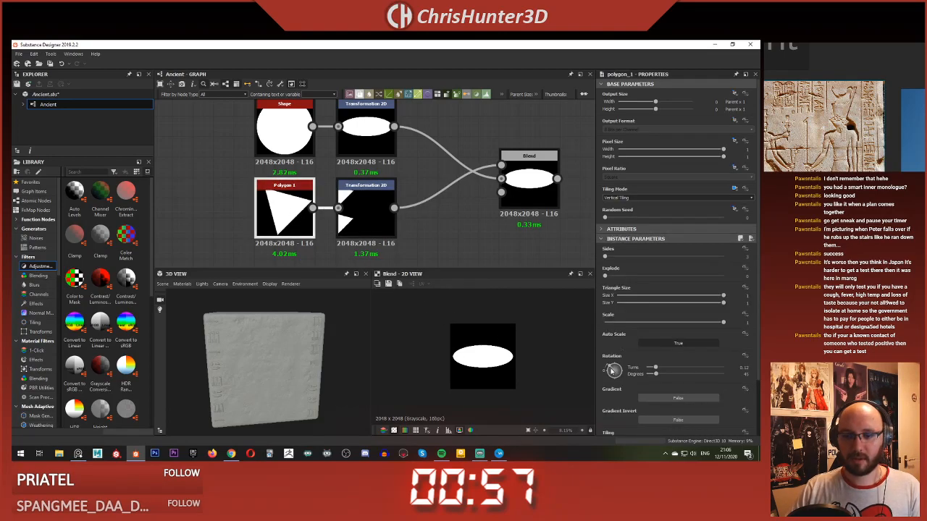
left_click_drag(612, 371, 601, 364)
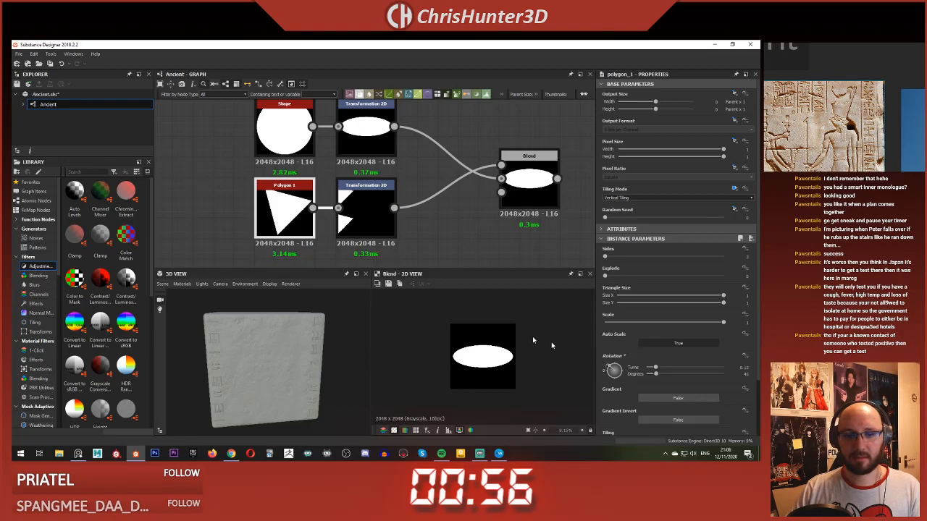
left_click(365, 210)
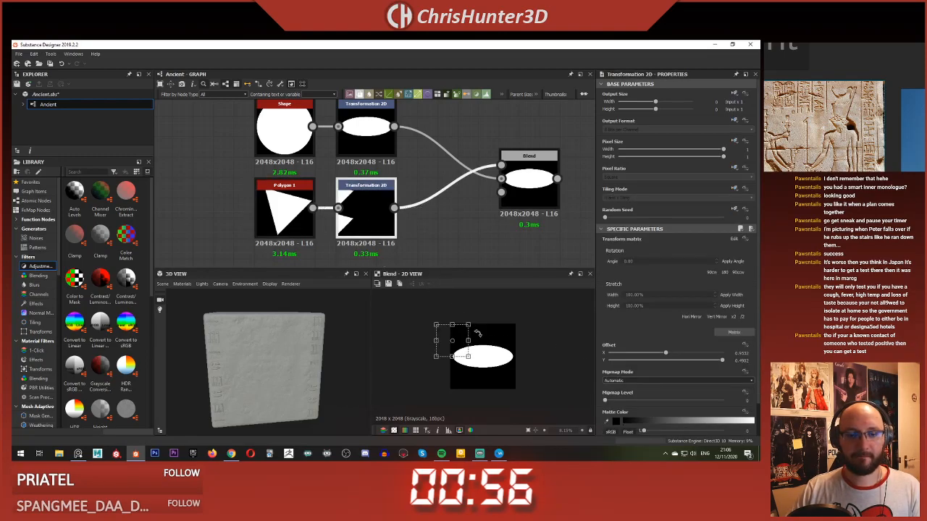
left_click(285, 210)
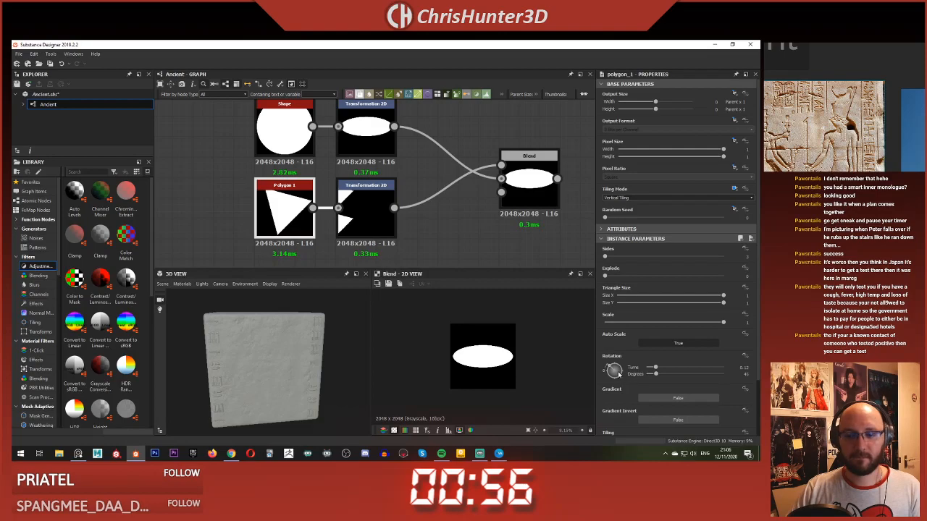
left_click_drag(618, 373, 613, 370)
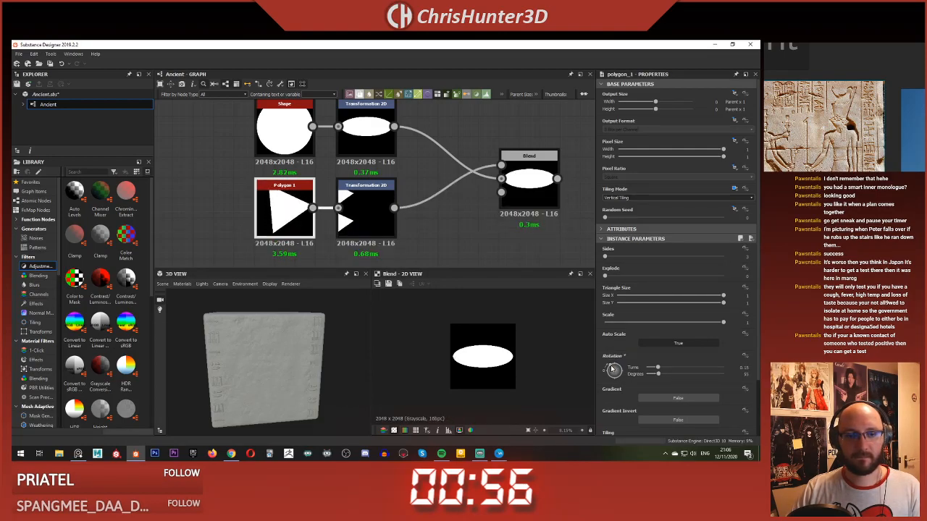
Step: Flatten the triangle's transformation and shift it down and right so it cuts into the ellipse's left tip
left_click(529, 174)
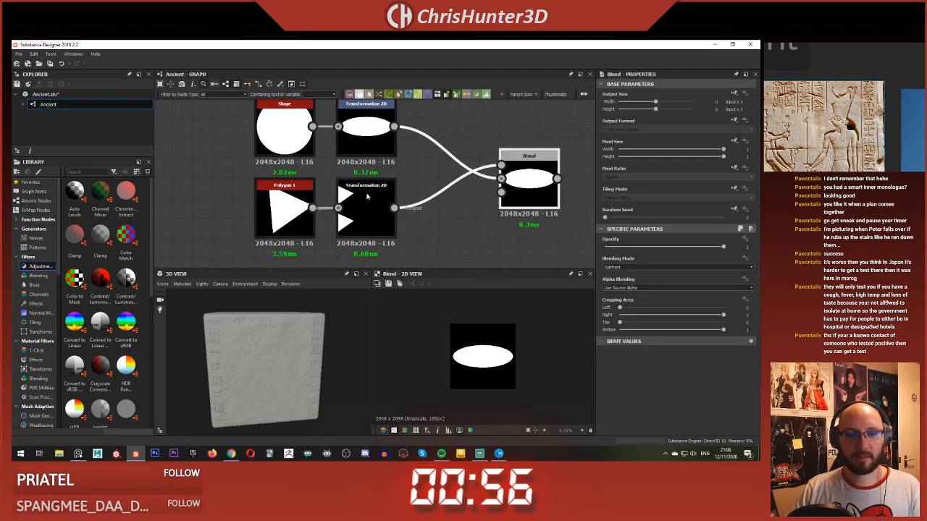
left_click_drag(453, 324, 470, 344)
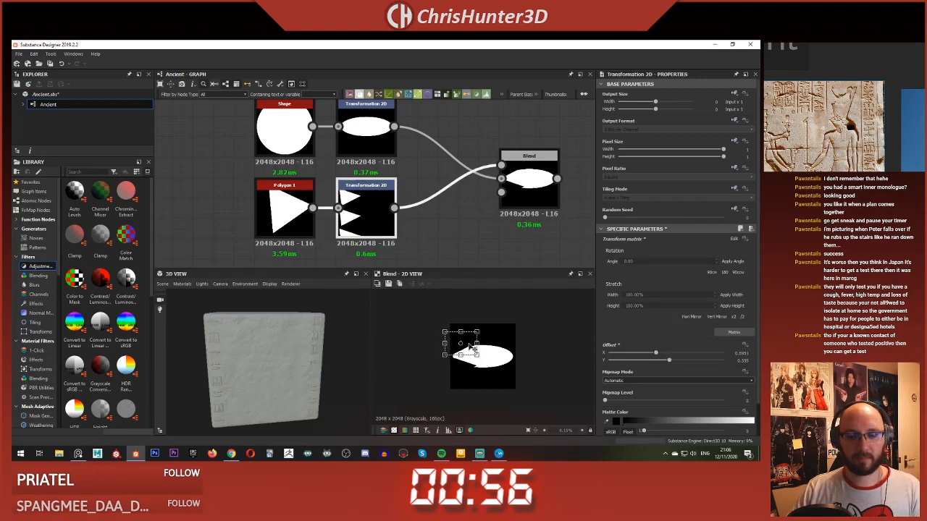
scroll(371, 217, "up", 1)
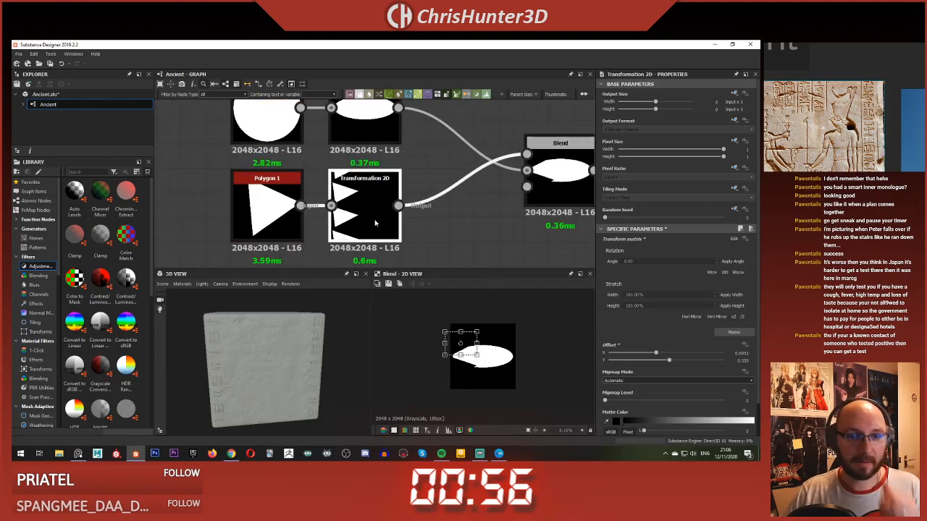
Step: Set the Polygon 1 node's rotation to 0.5 turns (180 degrees)
left_click(242, 229)
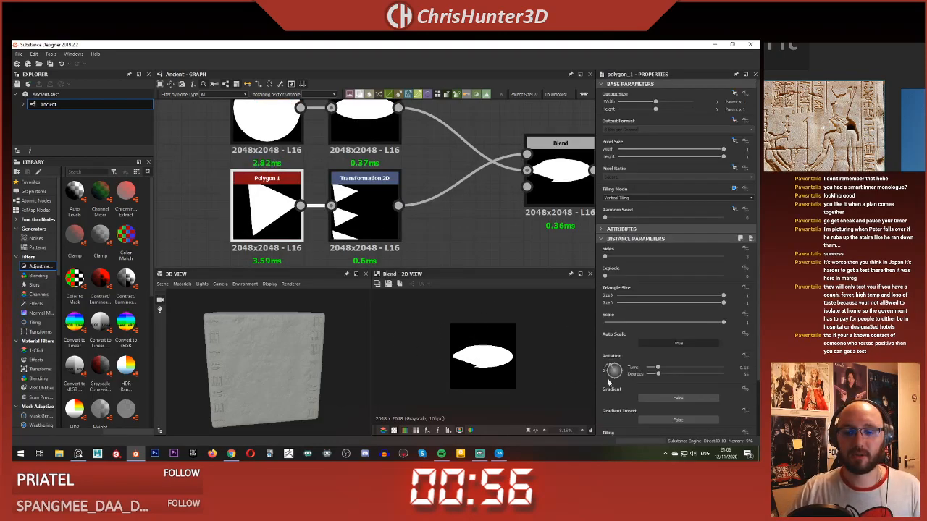
left_click(391, 228)
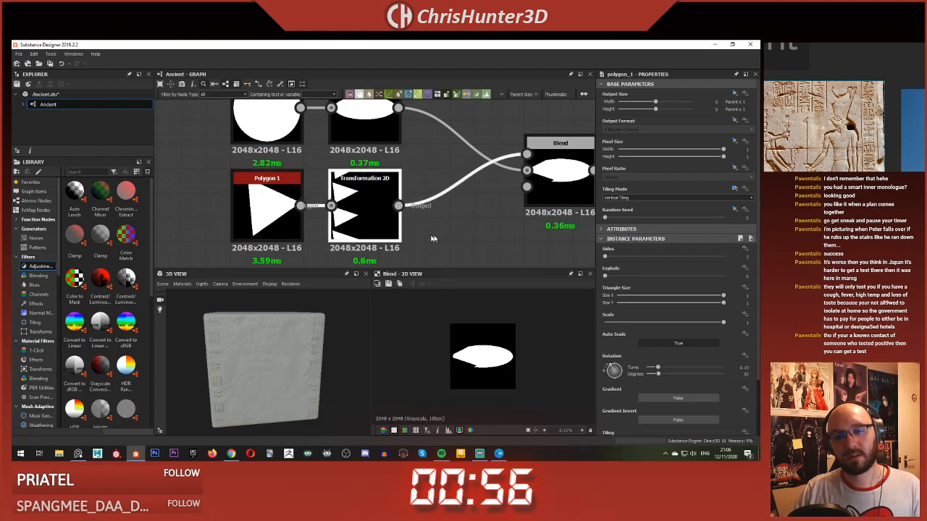
middle_click_drag(427, 232, 393, 227)
left_click(250, 211)
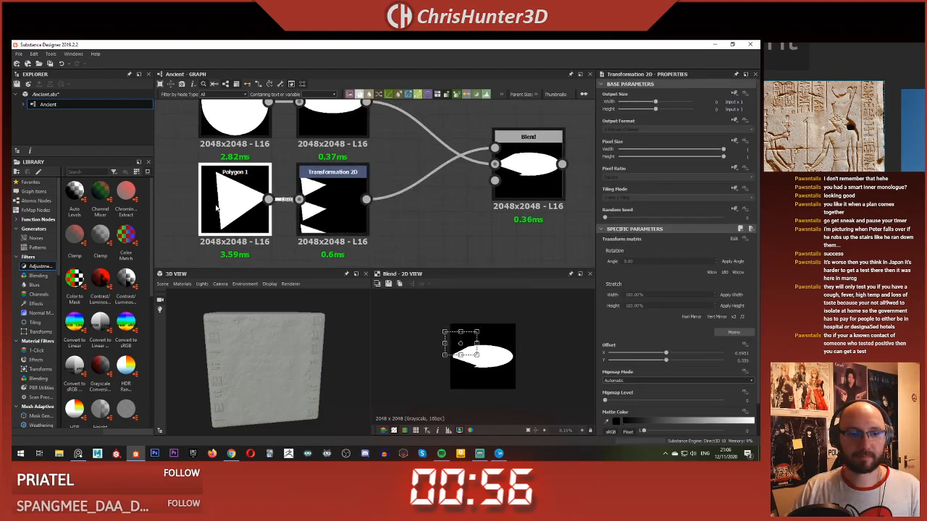
left_click(319, 208)
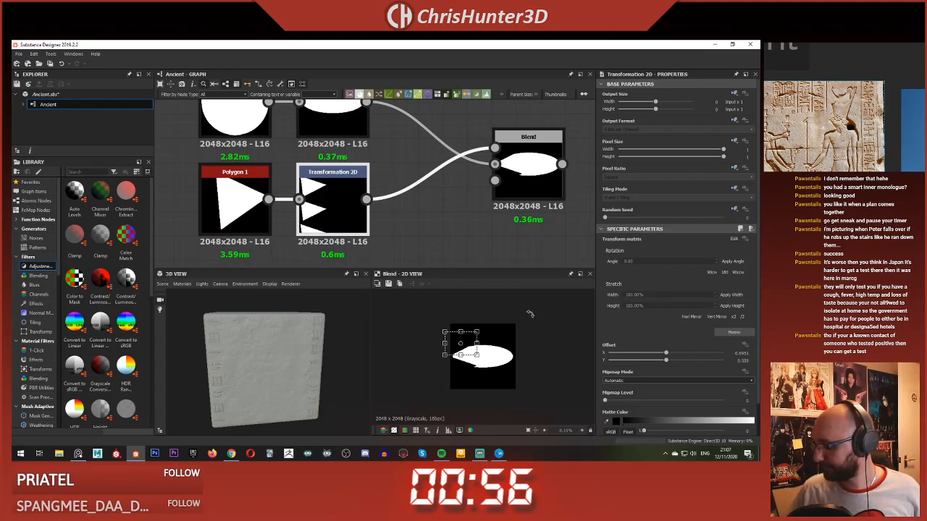
scroll(417, 209, "down", 3)
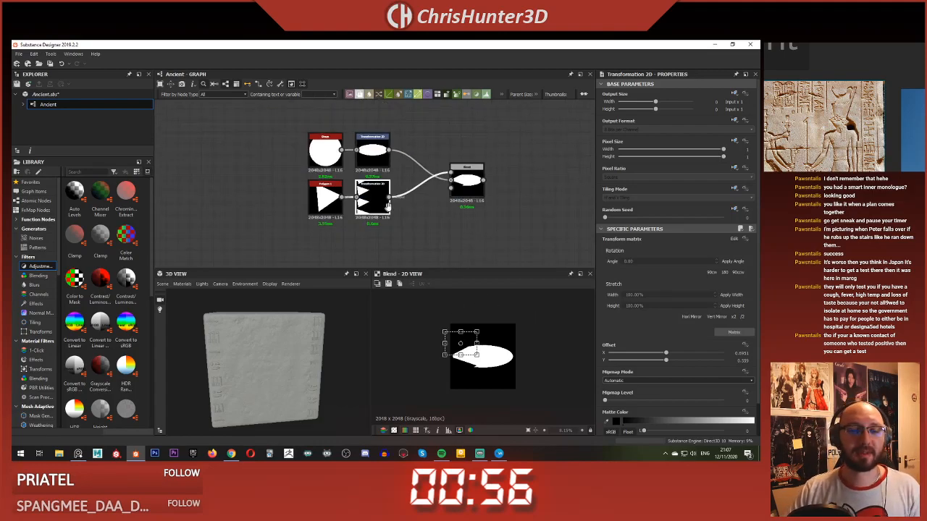
scroll(373, 194, "up", 3)
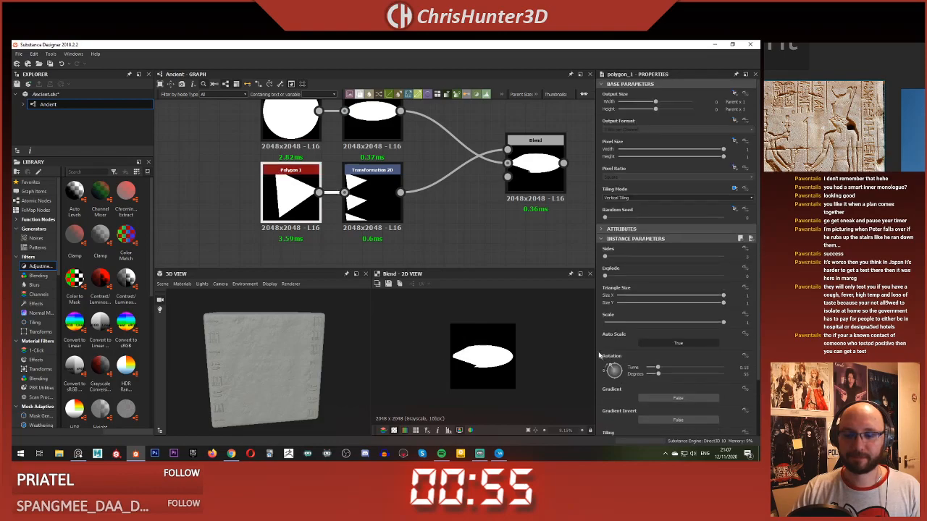
left_click_drag(614, 370, 663, 366)
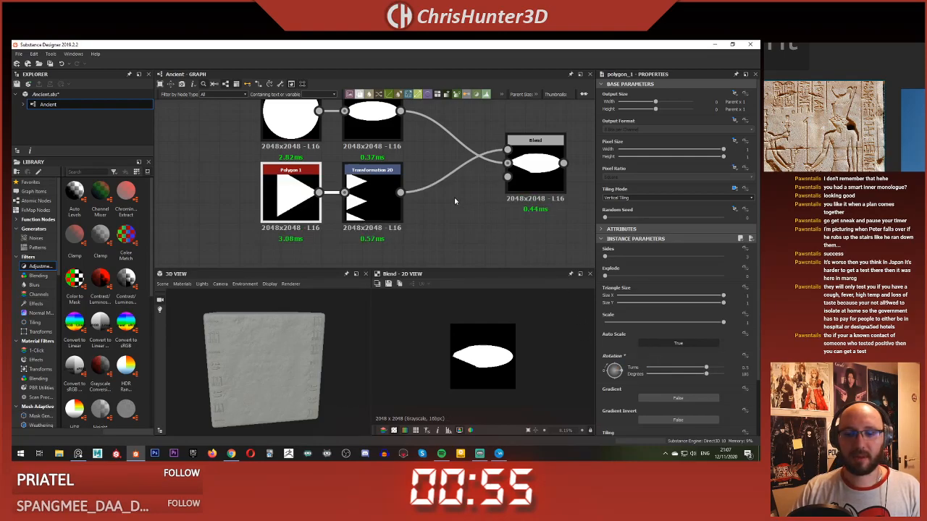
Step: Nudge the triangle's transformation vertically so its cuts on the ellipse's left end are symmetrical
middle_click_drag(455, 202, 421, 199)
left_click(341, 192)
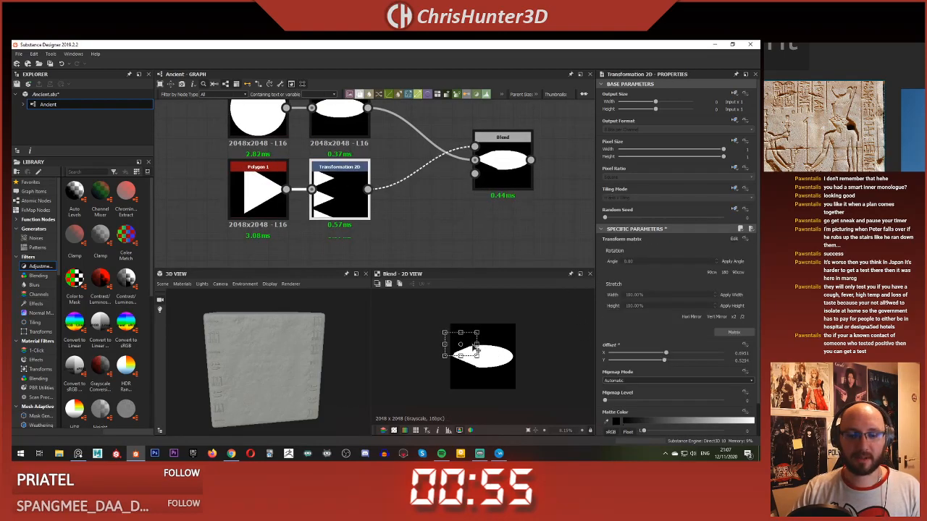
left_click_drag(475, 348, 474, 348)
left_click(473, 239)
Step: Insert a Mirror Grayscale node between the triangle's Transformation 2D and the Blend, and preview the Blend result
middle_click_drag(473, 239, 450, 250)
scroll(451, 251, "up", 2)
key("space")
type("mir")
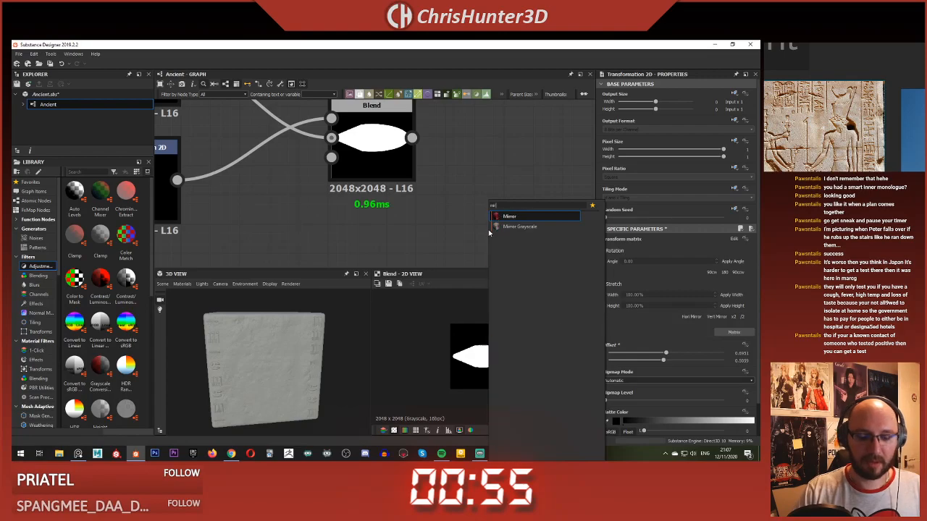
key("Down")
key("Return")
scroll(488, 229, "down", 3)
middle_click_drag(488, 230, 458, 194)
left_click_drag(458, 194, 362, 208)
left_click_drag(309, 170, 382, 149)
double_click(402, 150)
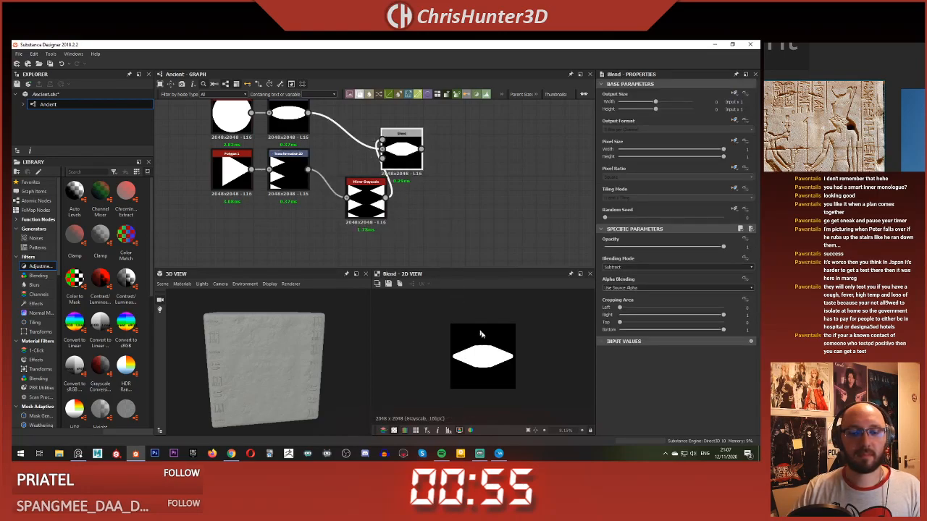
scroll(488, 339, "up", 1)
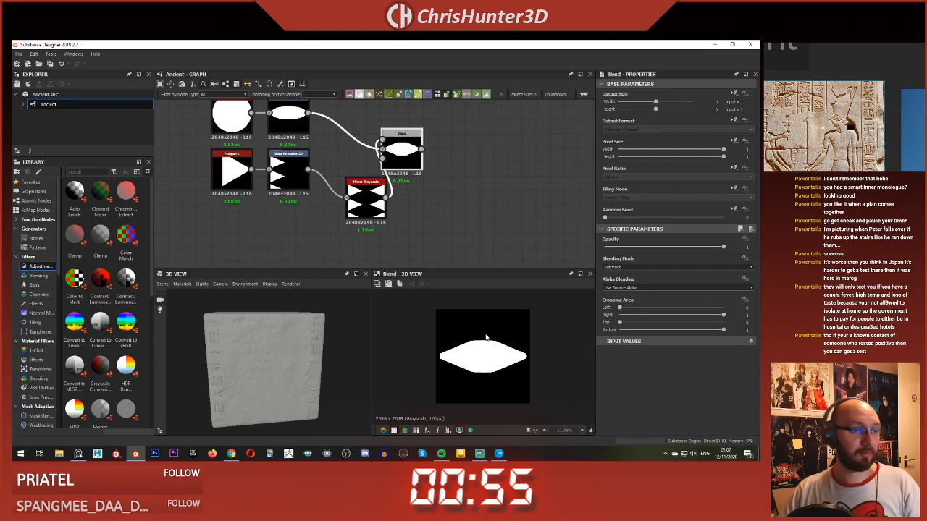
Step: Add a Blur HQ Grayscale node fed by the Blend and set its quality to 1
scroll(304, 223, "down", 2)
key("space")
type("blur")
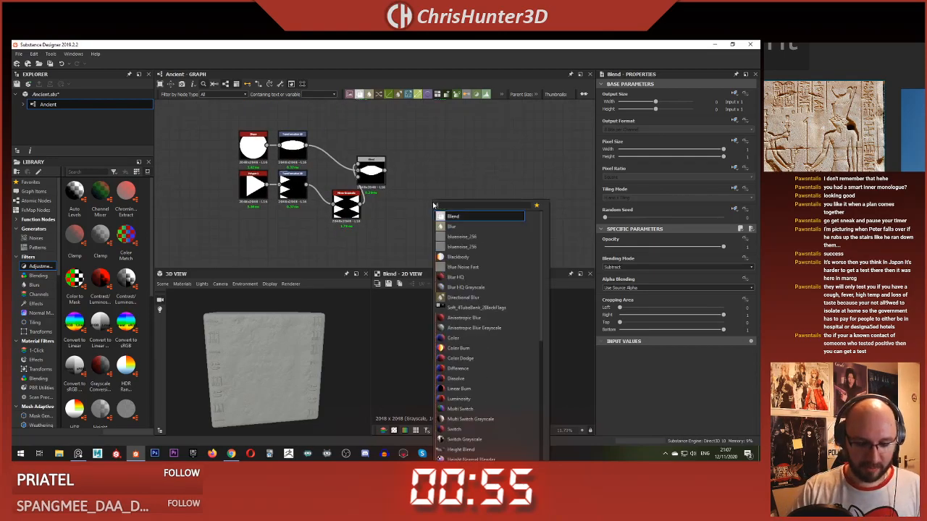
key("Down")
key("Down")
key("Return")
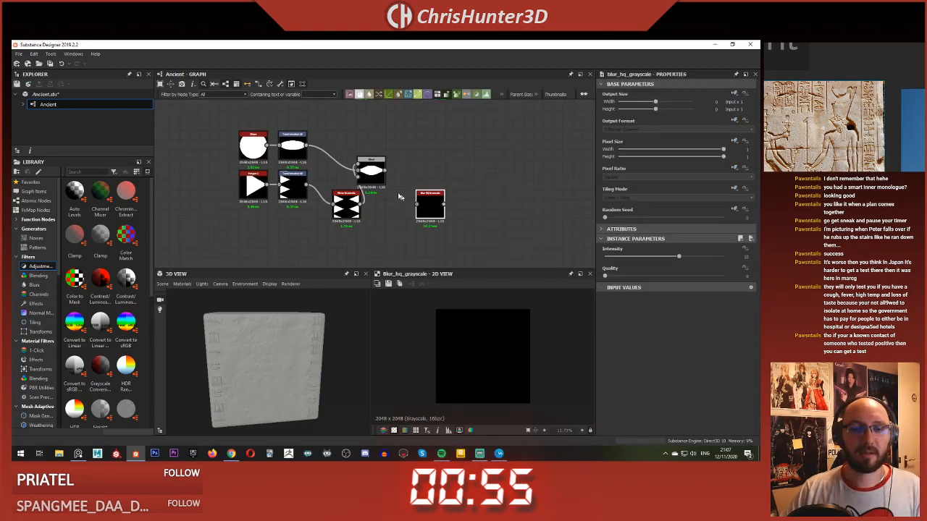
scroll(455, 221, "up", 2)
left_click_drag(455, 221, 437, 170)
left_click_drag(374, 153, 411, 160)
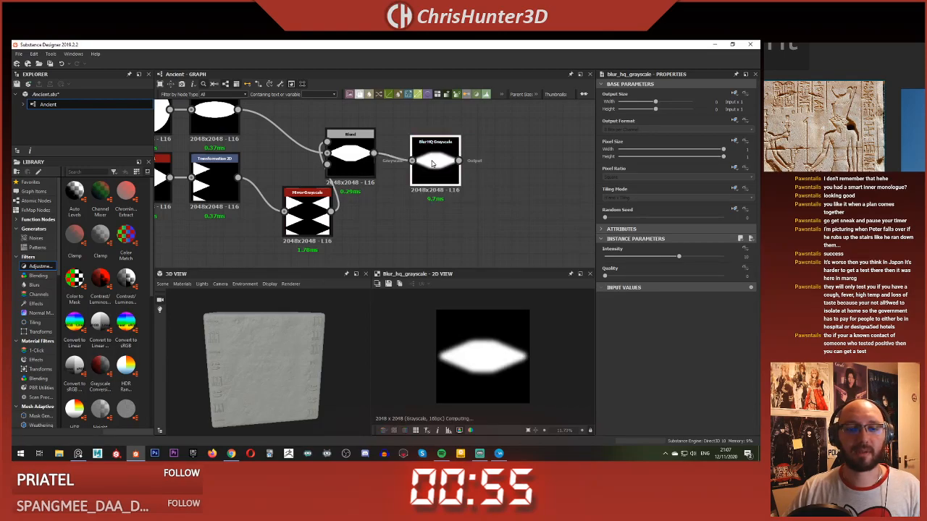
left_click_drag(671, 257, 684, 276)
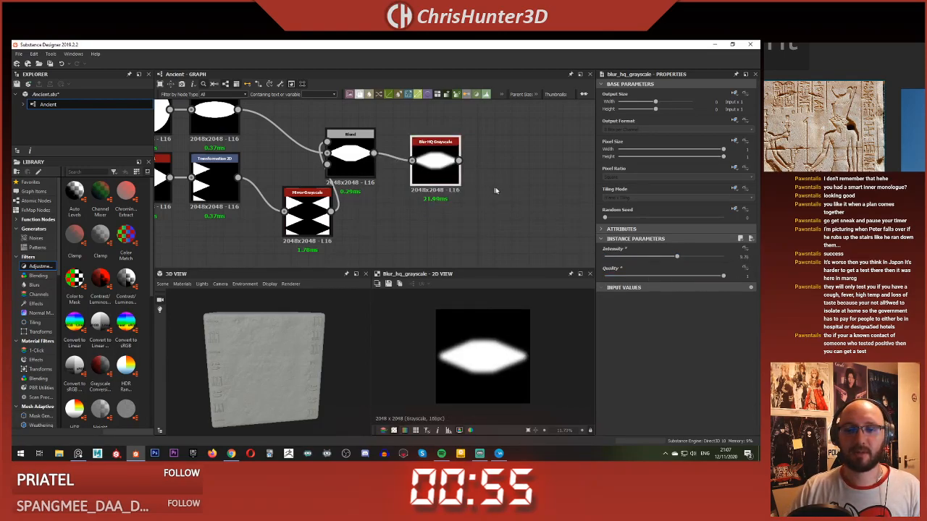
Step: Add a Histogram Scan node fed by Blur HQ Grayscale and set its position to 0.97
middle_click_drag(500, 191, 433, 193)
key("space")
type("his")
key("Down")
key("Return")
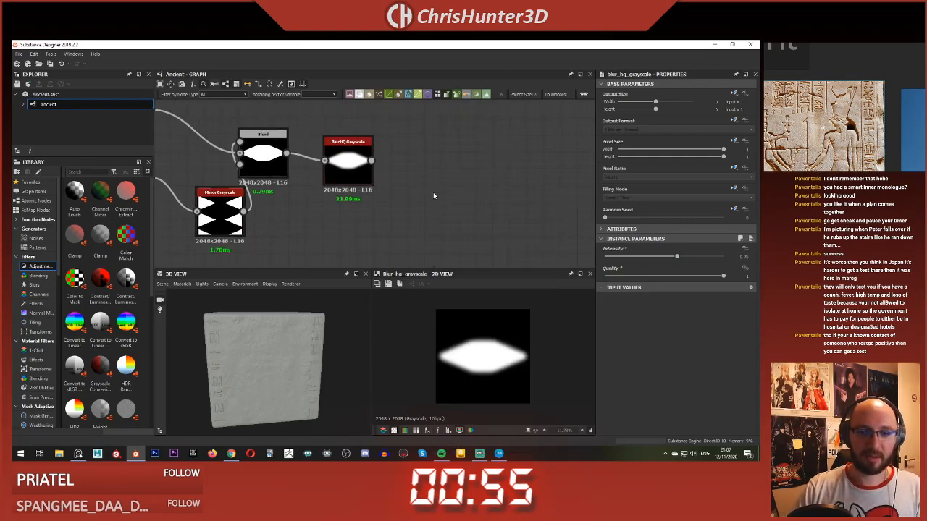
left_click_drag(371, 161, 430, 203)
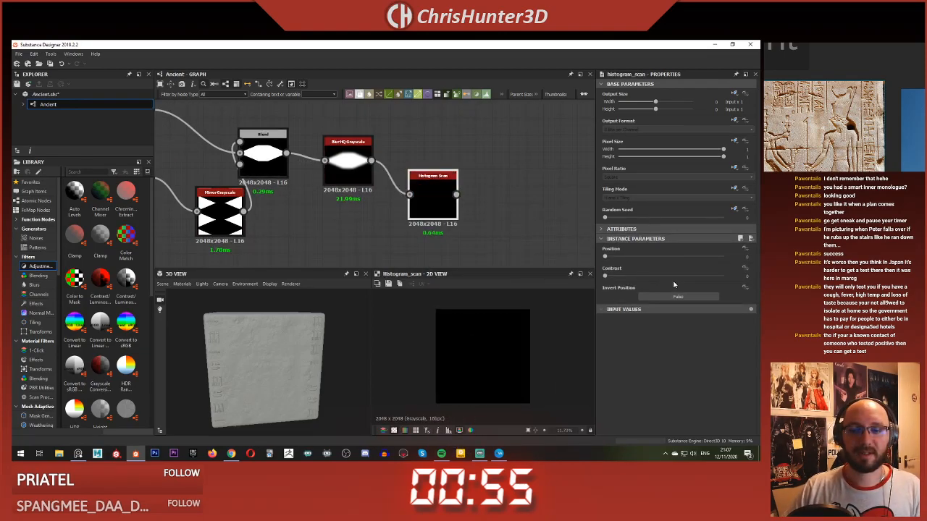
left_click_drag(665, 257, 720, 264)
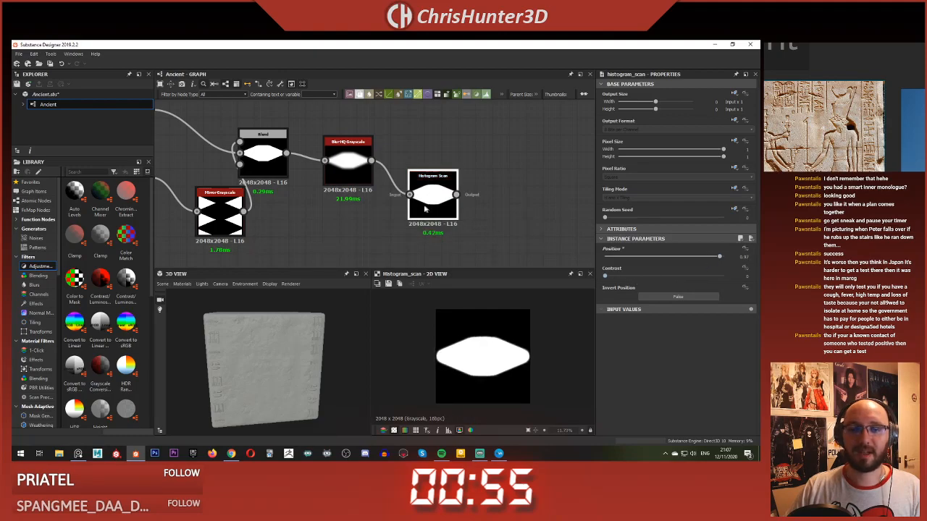
Step: Lower the Blur HQ Grayscale intensity to about 4.5 while previewing the Histogram Scan result
left_click(333, 159)
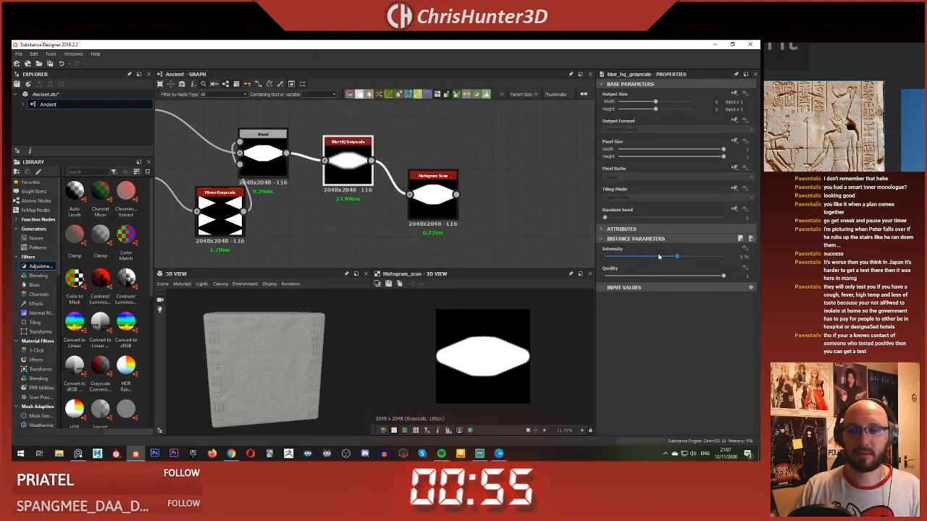
left_click_drag(679, 259, 637, 258)
left_click(433, 205)
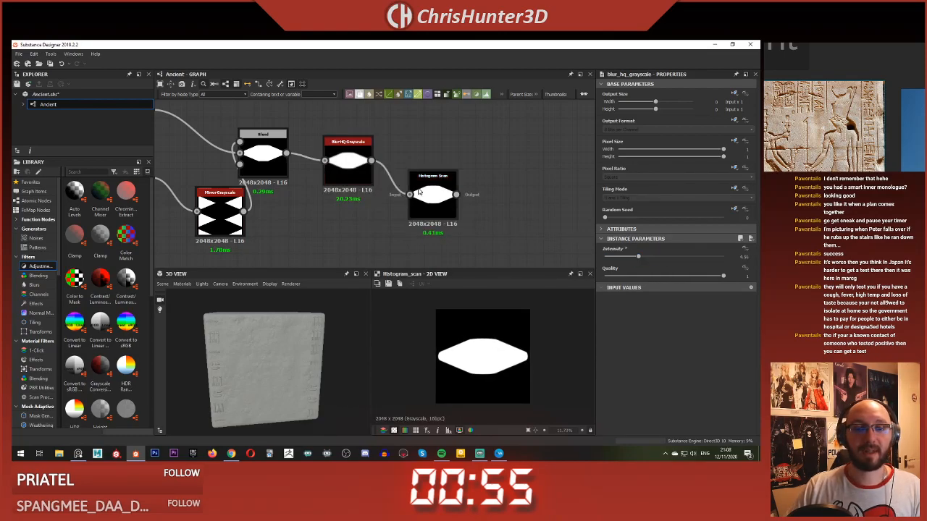
Step: Add a Blend node after the Histogram Scan, with the scan feeding its background input
middle_click_drag(481, 225, 421, 211)
scroll(457, 202, "down", 4)
scroll(436, 191, "up", 1)
scroll(437, 190, "up", 1)
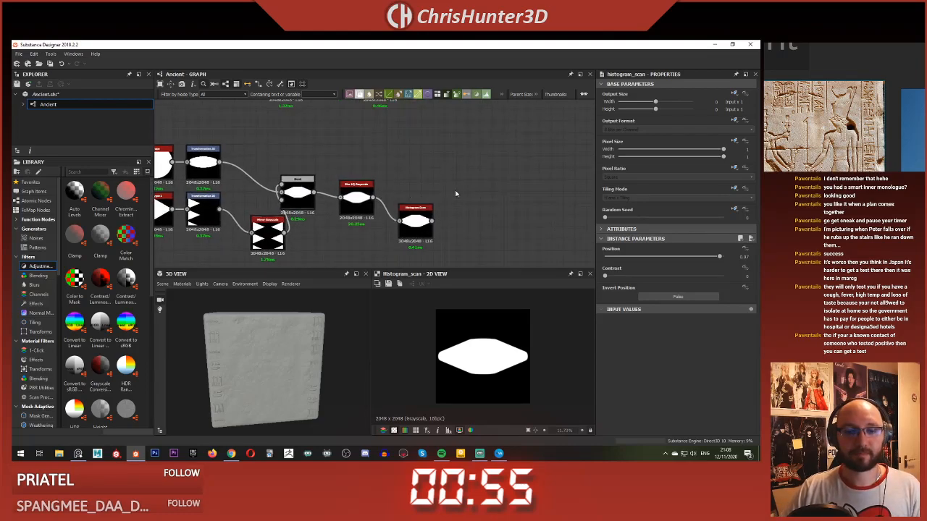
left_click(313, 203)
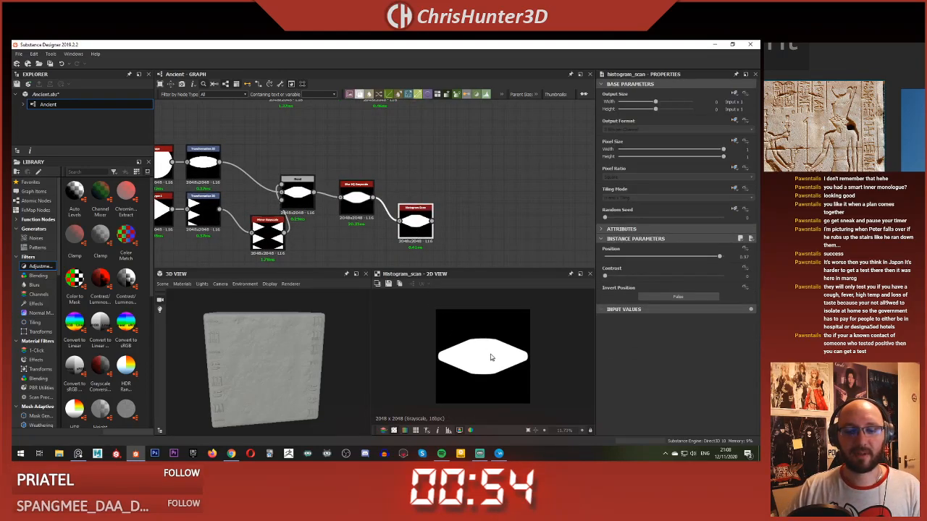
scroll(447, 228, "up", 3)
middle_click_drag(447, 228, 432, 192)
key("space")
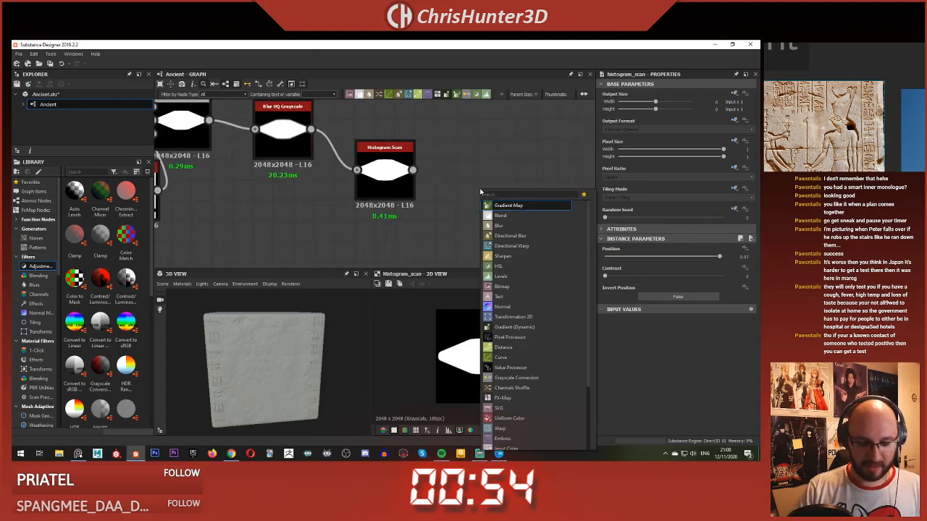
left_click(499, 215)
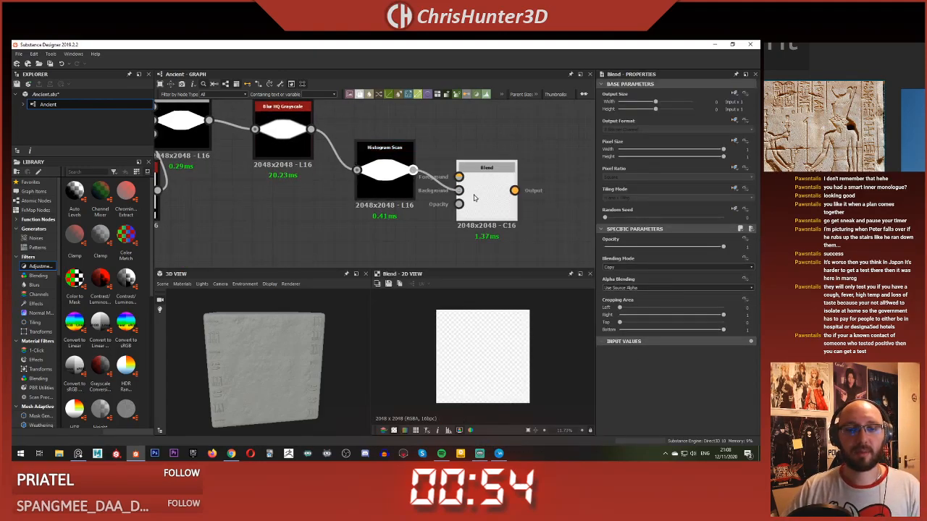
left_click_drag(474, 198, 526, 198)
Step: Add a Transformation 2D node above the new Blend and feed it from the Histogram Scan output
key("space")
type("tra")
left_click(514, 174)
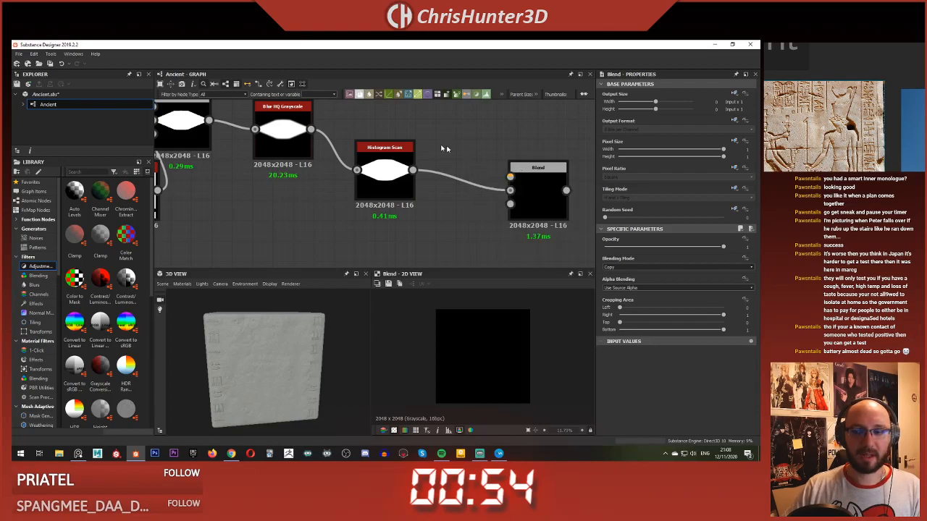
middle_click_drag(414, 142, 383, 195)
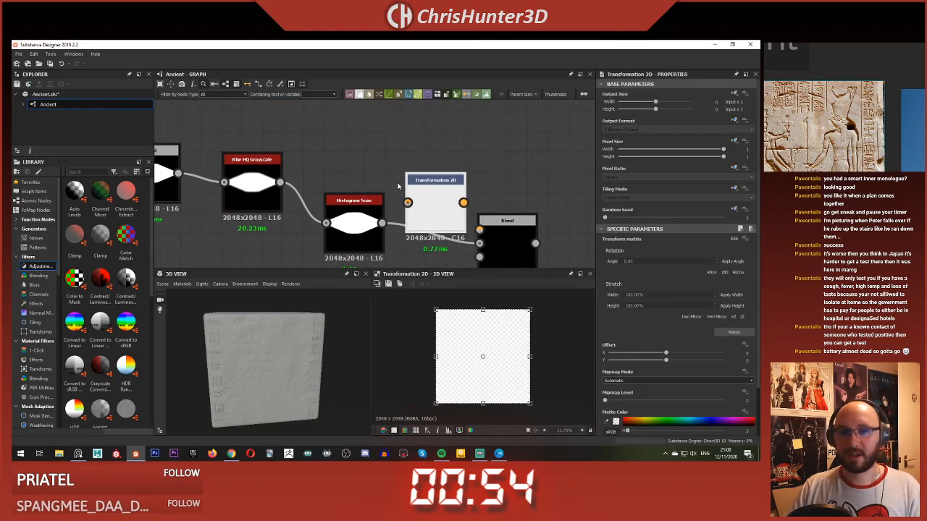
left_click_drag(423, 200, 422, 162)
left_click_drag(382, 222, 408, 162)
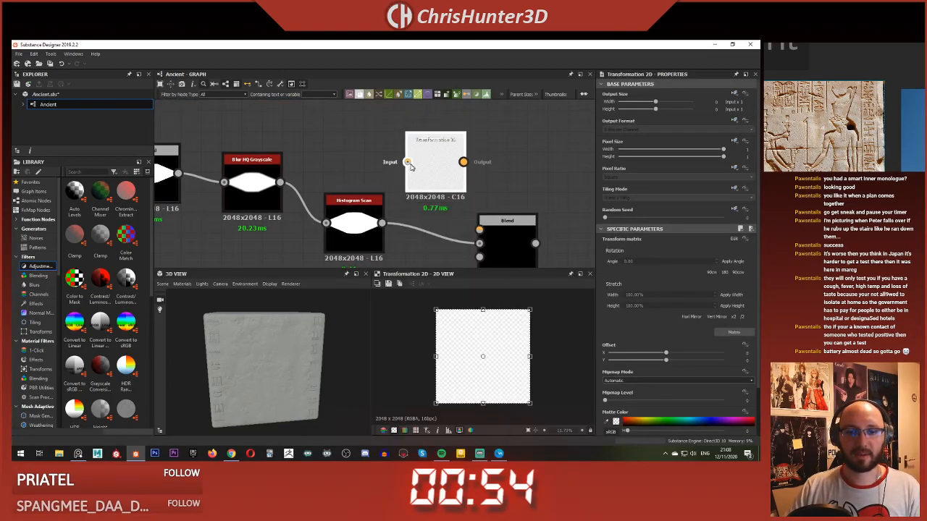
Step: Feed the Transformation 2D output into the new Blend's foreground and set its blending mode to Subtract
middle_click_drag(432, 172, 416, 150)
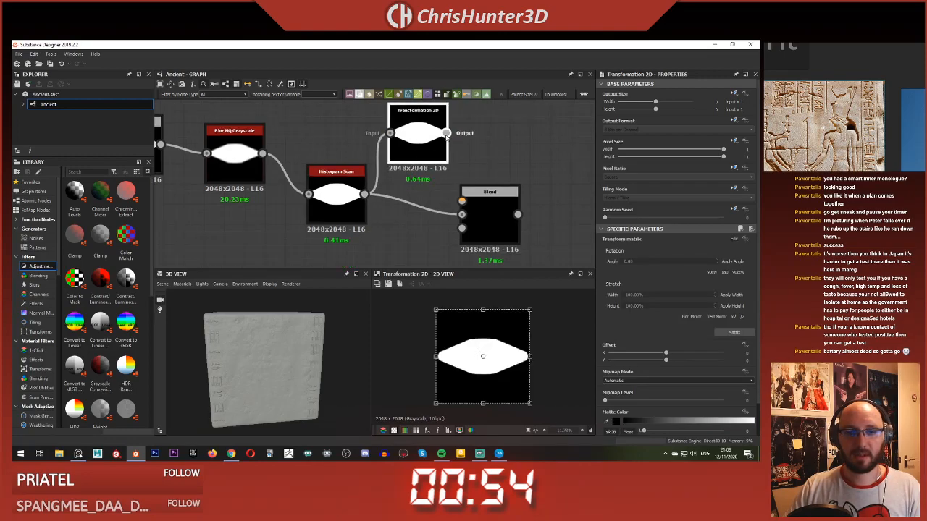
left_click_drag(473, 203, 465, 202)
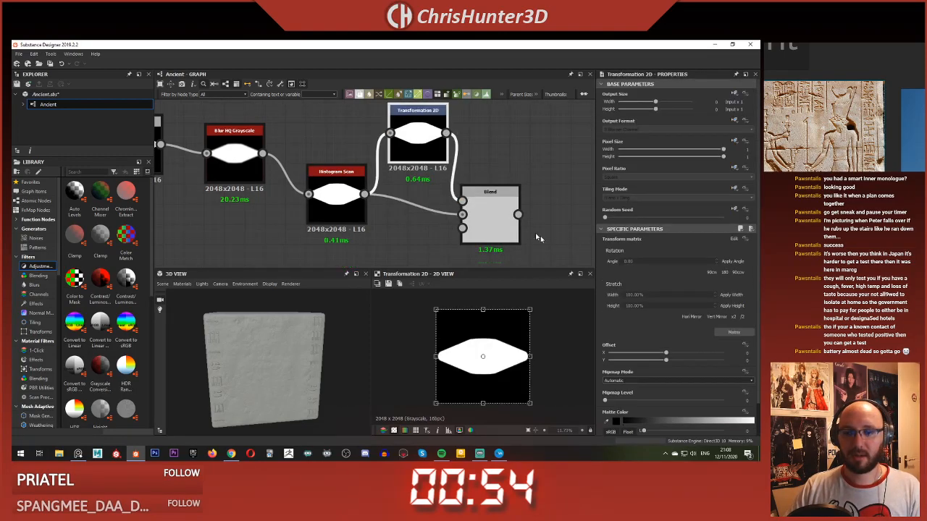
left_click(490, 195)
left_click(672, 267)
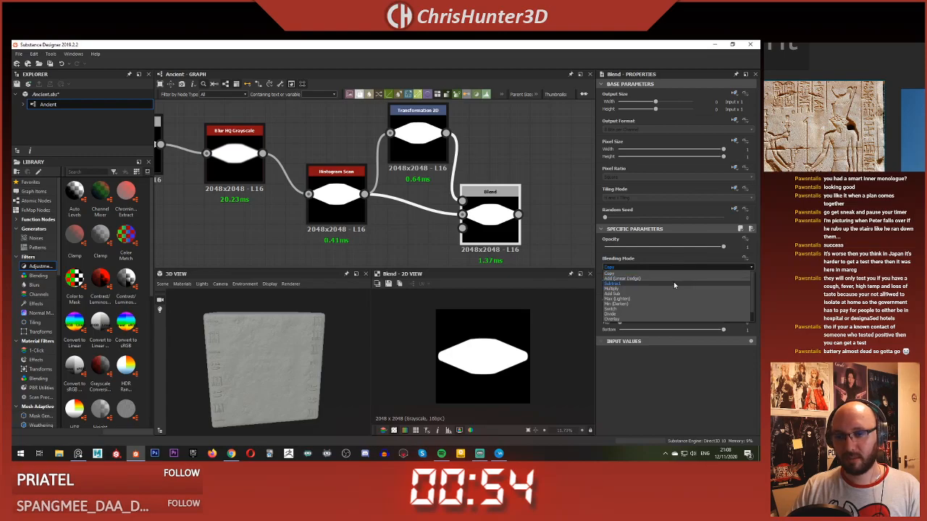
left_click(673, 283)
Step: Scale the Transformation 2D copy down evenly about its centre so the Blend cuts the solid shape into an outline
left_click(418, 117)
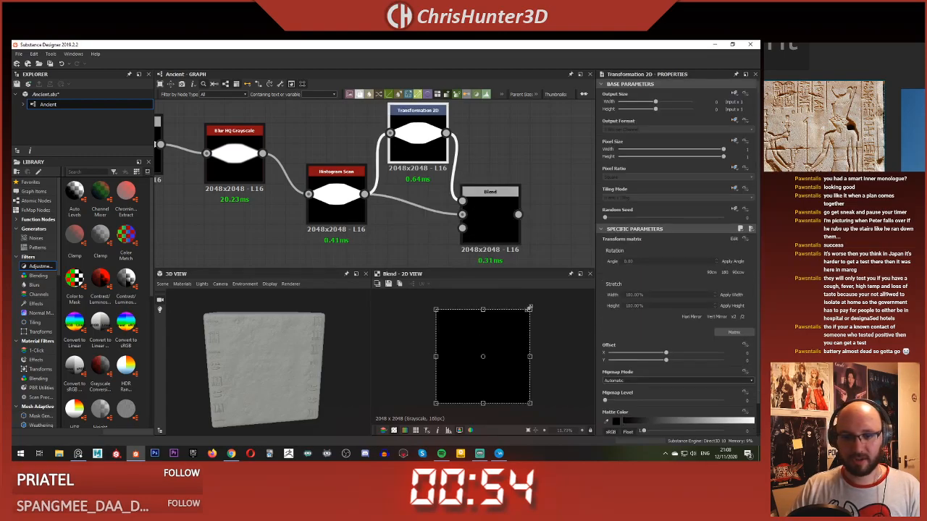
left_click_drag(529, 308, 516, 320)
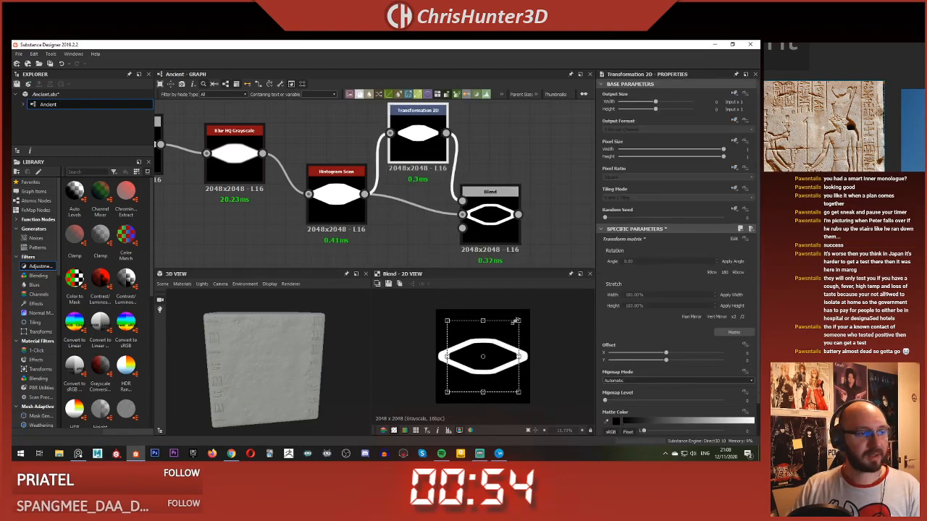
left_click(487, 214)
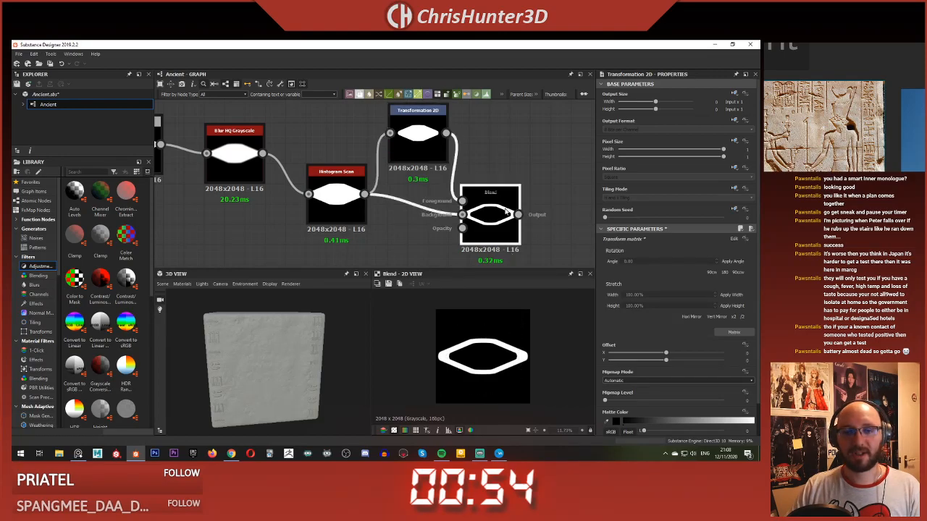
scroll(489, 215, "down", 4)
middle_click_drag(489, 216, 443, 215)
scroll(442, 216, "up", 2)
left_click_drag(442, 217, 450, 201)
left_click(397, 152)
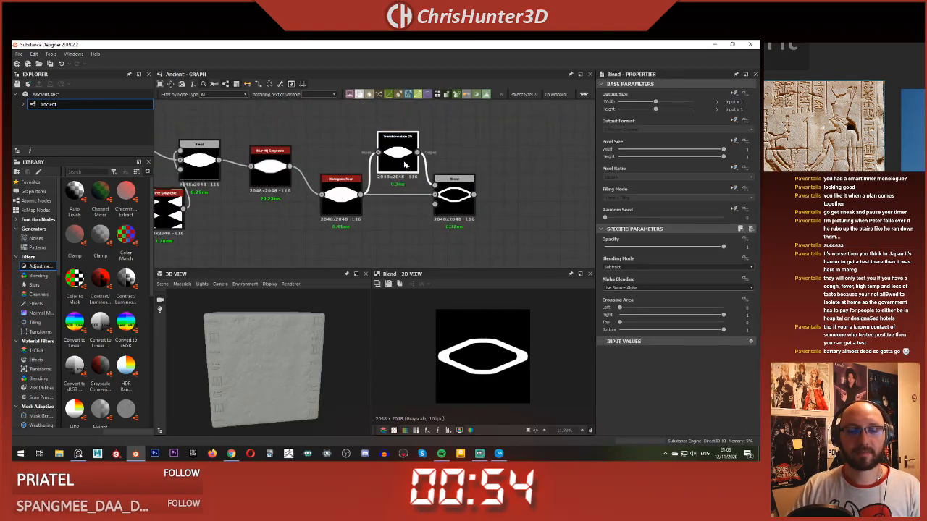
Step: Shift the vertical-bar glyph's Perlin Noise, Warp, Bevel, blur and Curve nodes further from the Blend that feeds them
scroll(470, 181, "down", 5)
scroll(470, 181, "up", 5)
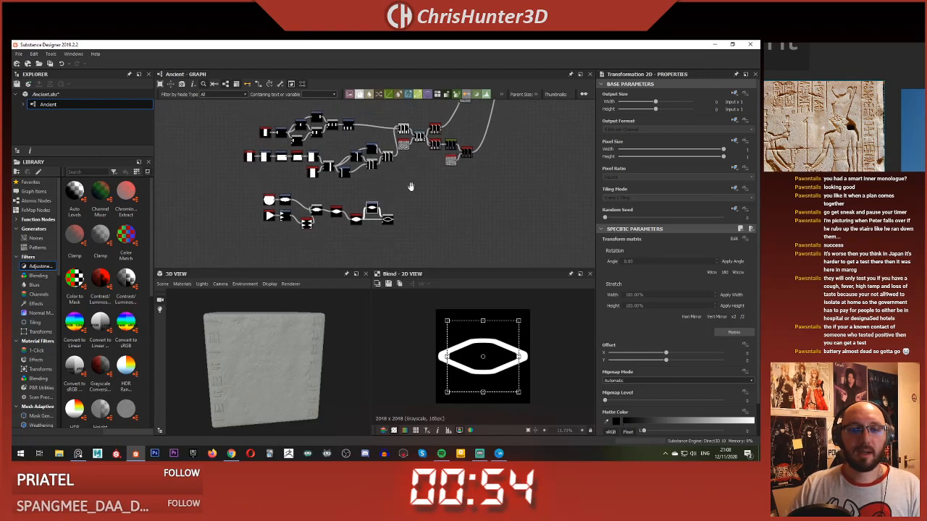
scroll(375, 186, "up", 2)
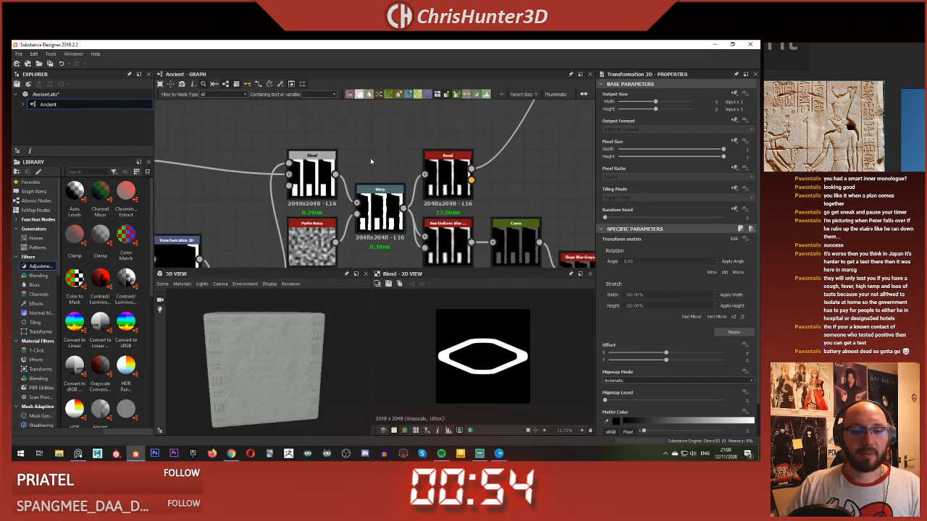
scroll(370, 158, "down", 3)
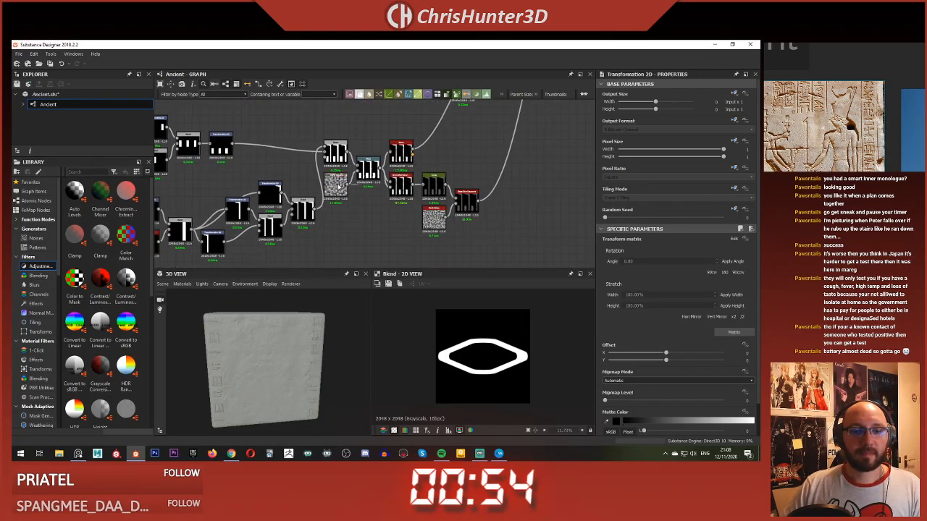
left_click(335, 184)
left_click_drag(357, 143, 479, 238)
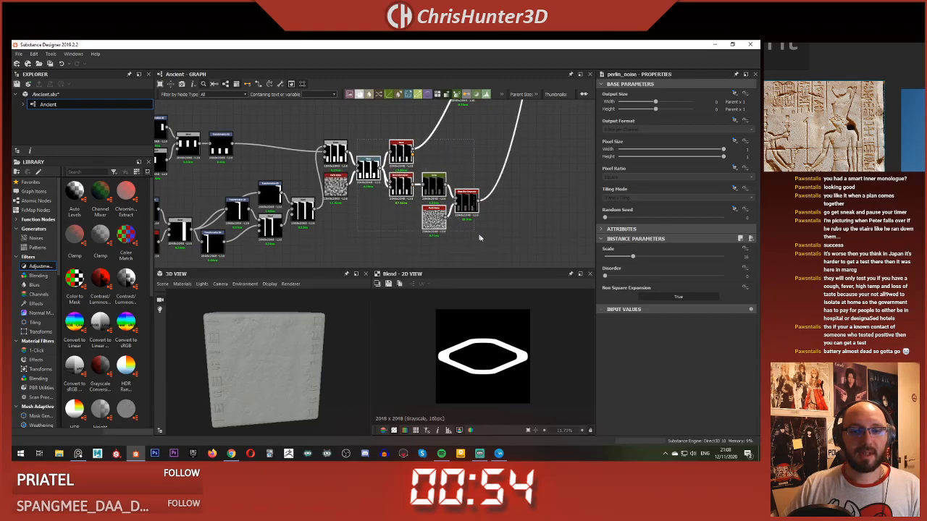
left_click_drag(368, 181, 395, 172)
left_click_drag(336, 188, 355, 191)
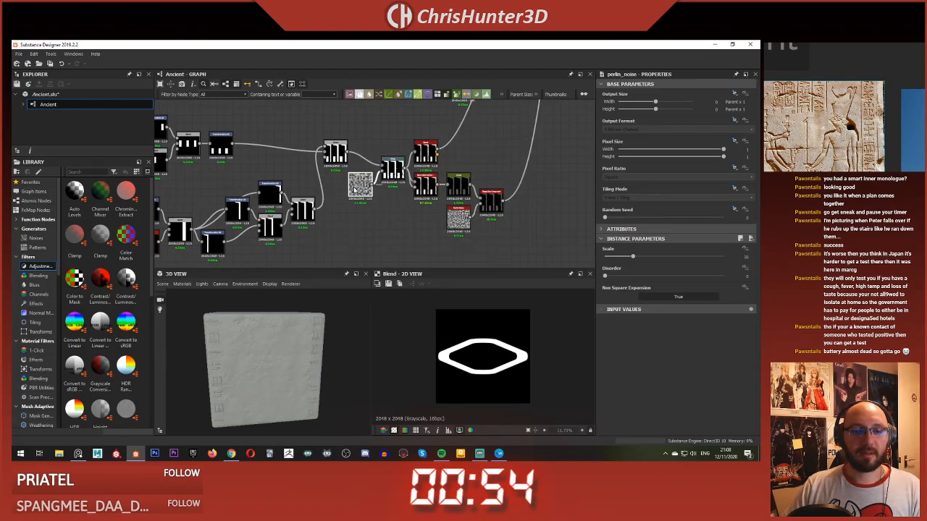
Step: Duplicate the bar glyph's Perlin Noise, Warp, Bevel, Non Uniform Blur, Curve and Slope Blur chain beside the new outline shape
left_click_drag(372, 144, 493, 210)
scroll(437, 240, "down", 2)
middle_click_drag(437, 239, 465, 171)
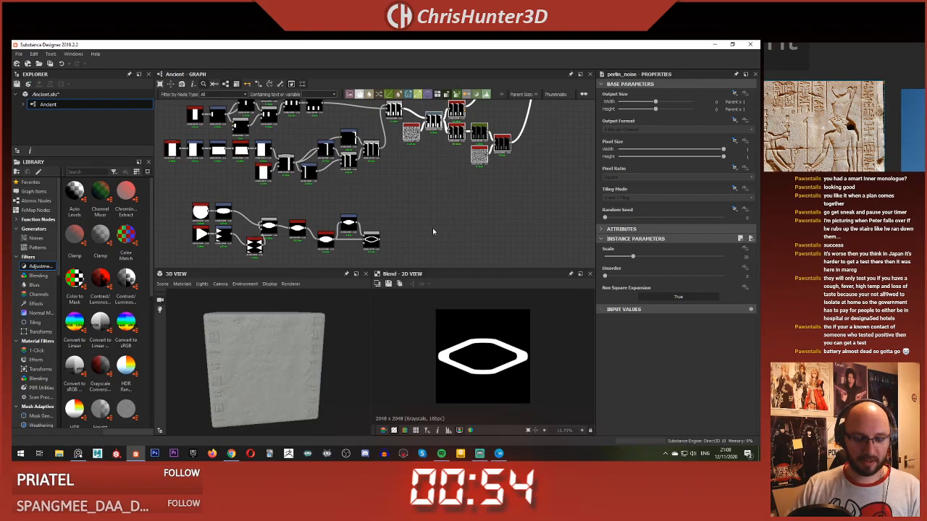
key("ctrl+v")
left_click_drag(421, 201, 496, 243)
Step: Connect the outline Blend to the duplicated Warp's main input and preview the copied Slope Blur and Bevel results
scroll(414, 246, "up", 2)
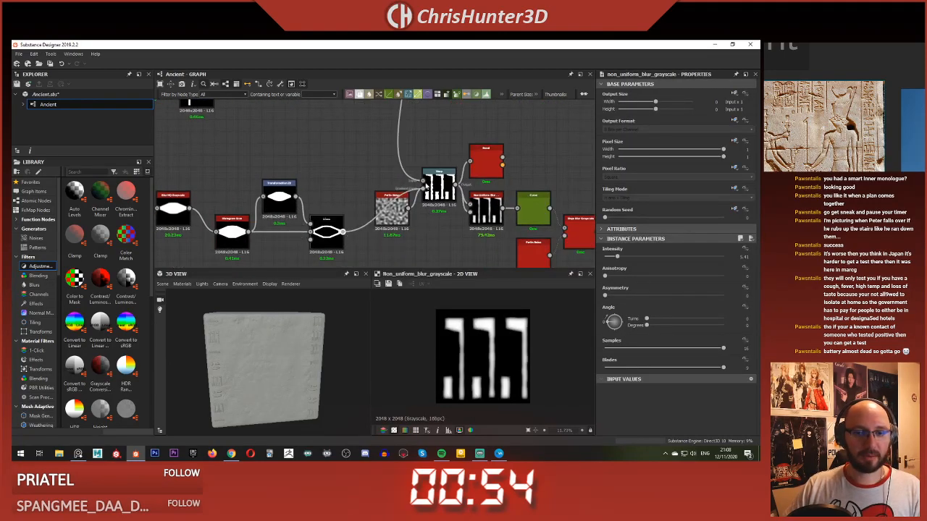
left_click_drag(426, 187, 423, 181)
left_click(482, 166)
scroll(501, 189, "down", 2)
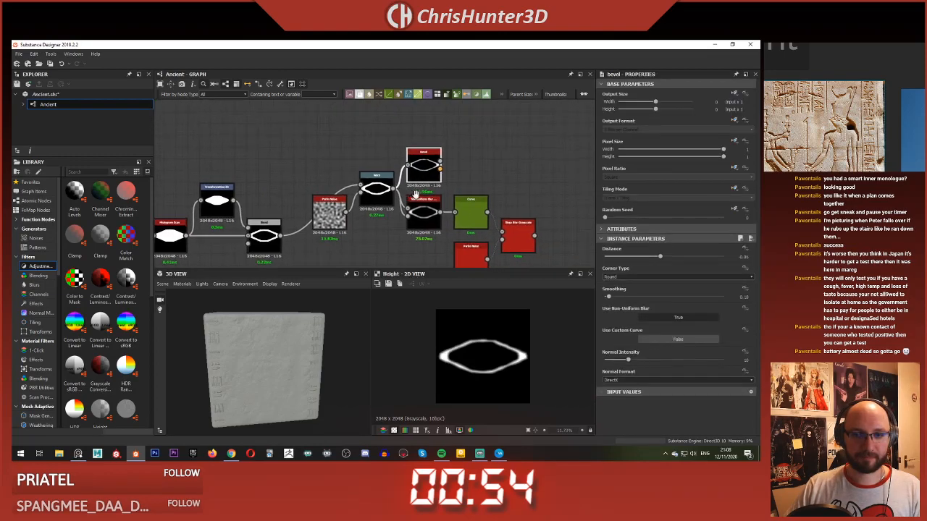
double_click(485, 228)
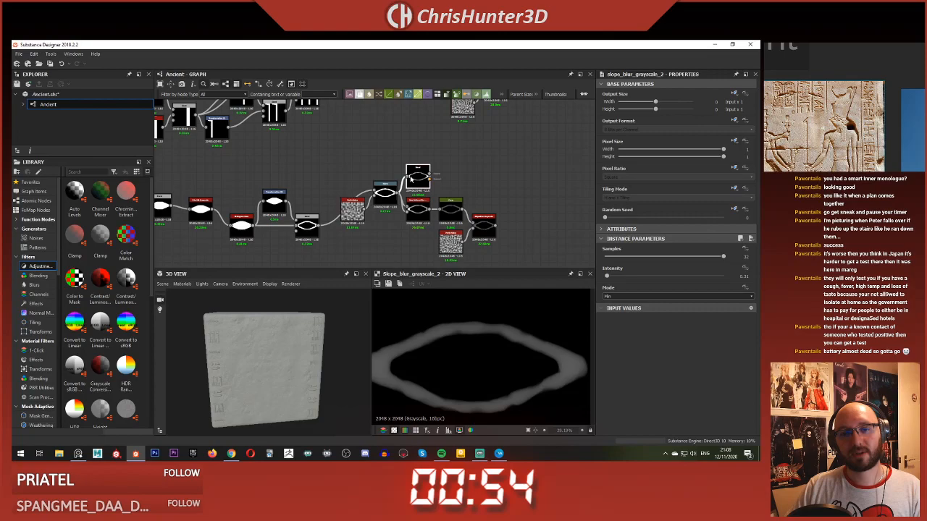
double_click(413, 177)
Step: Set Pattern Input Number to 5 on both Tile Sampler nodes
scroll(480, 138, "down", 3)
middle_click_drag(482, 135, 395, 266)
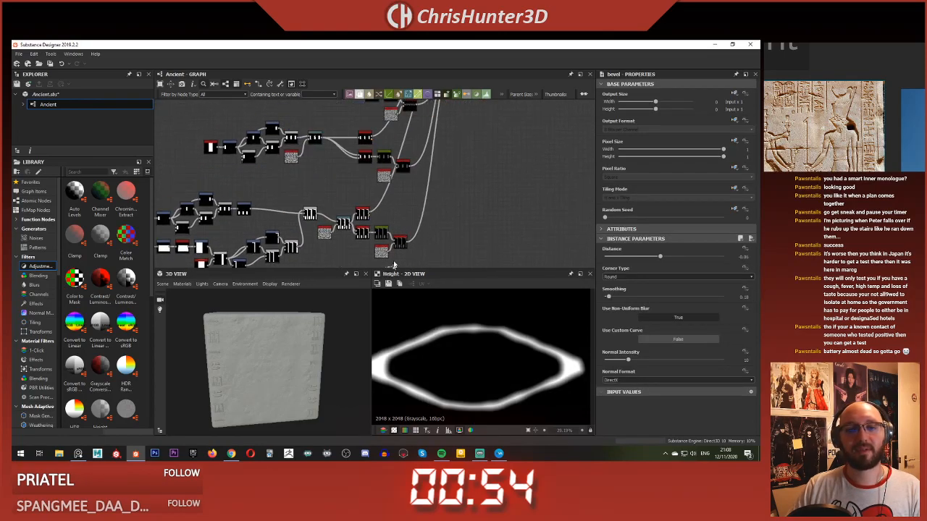
scroll(452, 145, "up", 6)
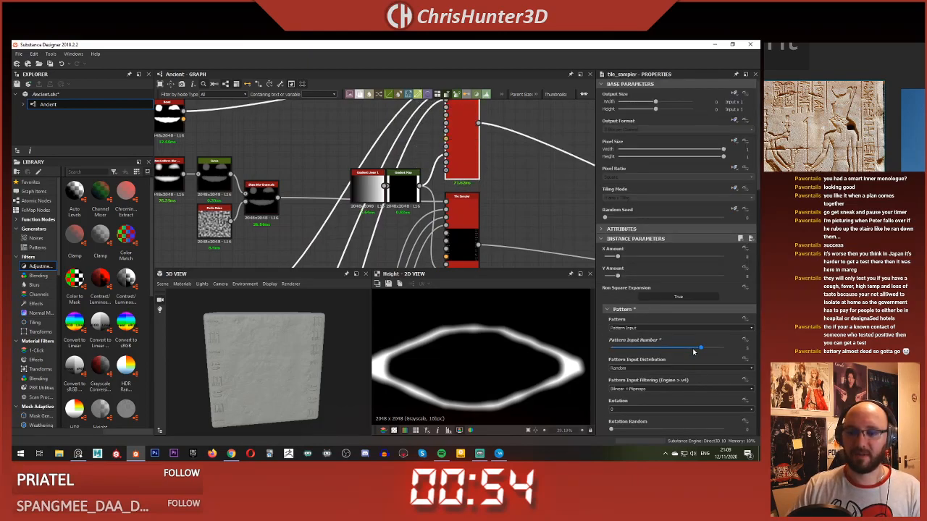
left_click_drag(688, 351, 700, 349)
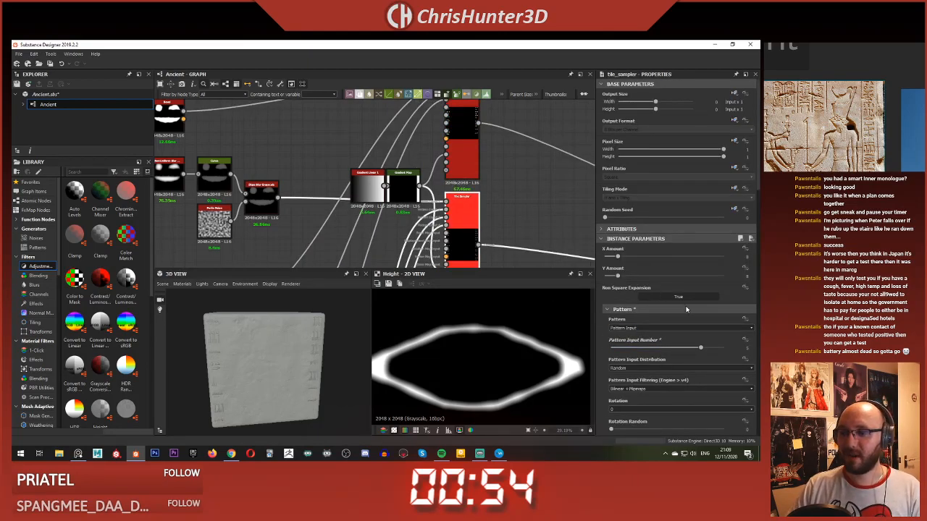
key("ctrl+z")
key("ctrl+y")
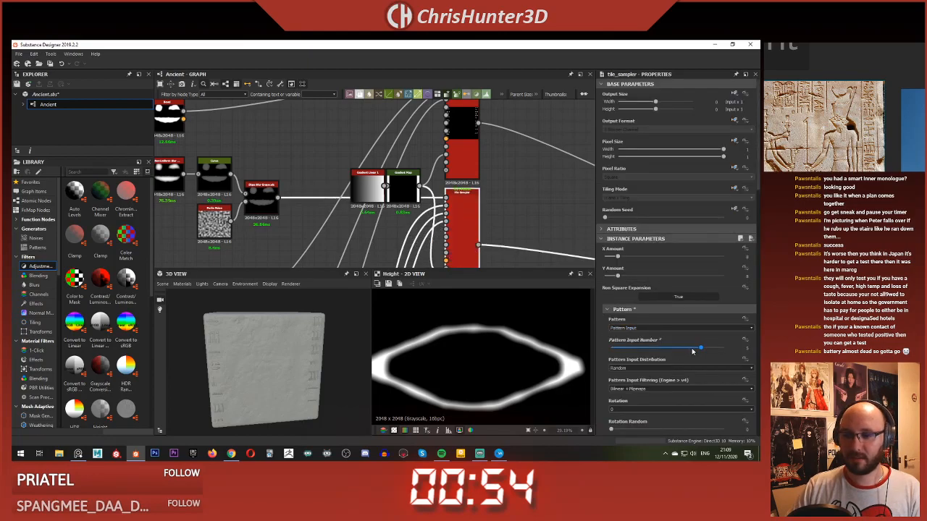
Step: Connect the new Bevel's Height output to the added fifth pattern input of the upper Tile Sampler
scroll(406, 174, "down", 5)
scroll(404, 171, "up", 5)
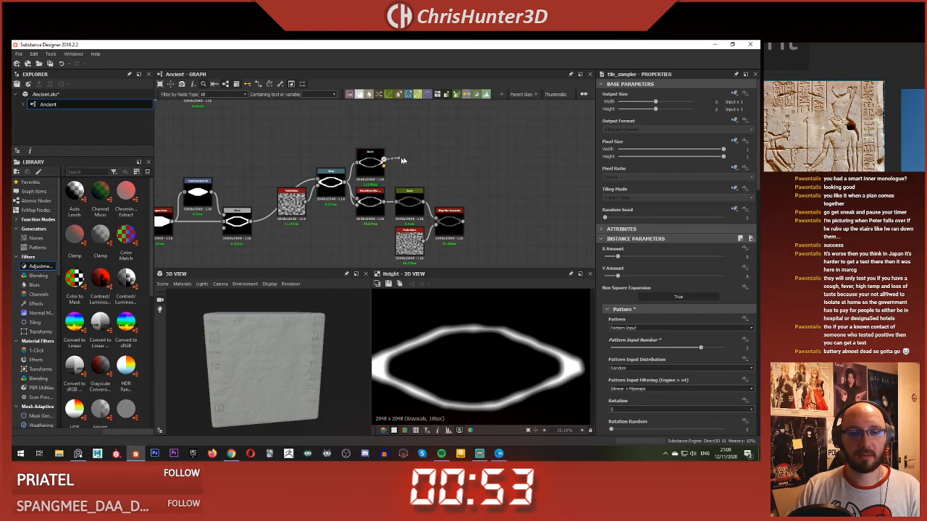
scroll(404, 161, "down", 5)
left_click_drag(404, 161, 439, 202)
scroll(439, 170, "up", 5)
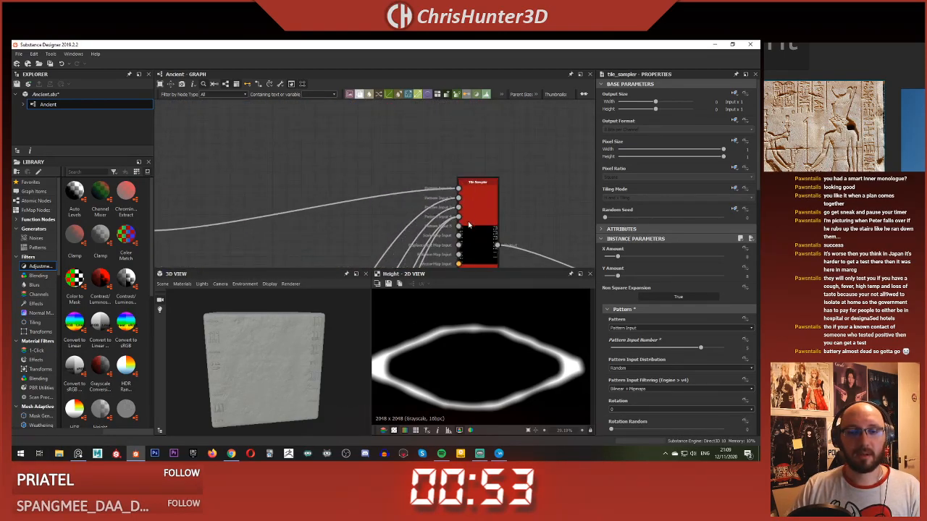
scroll(379, 201, "down", 5)
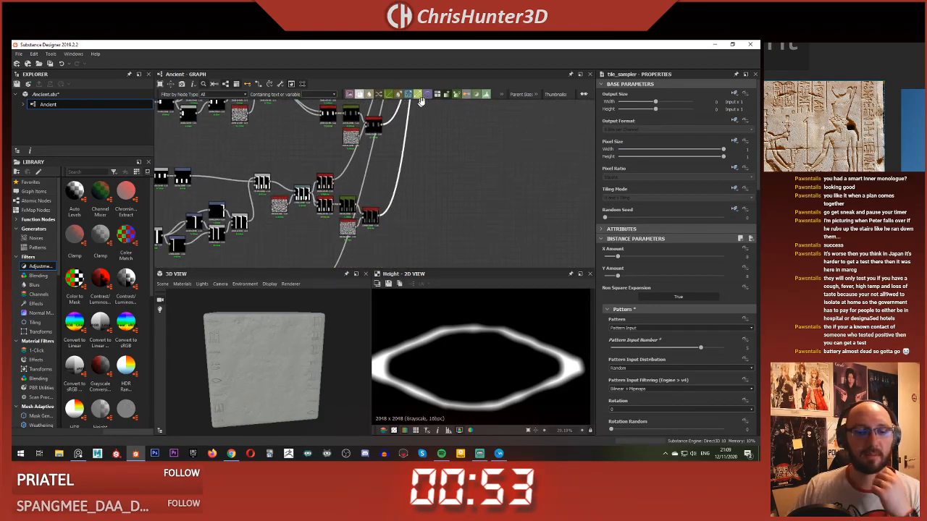
Step: Connect the new Slope Blur Grayscale output to the lower Tile Sampler's added pattern input and preview that sampler
middle_click_drag(422, 101, 441, 70)
middle_click_drag(424, 210, 440, 96)
scroll(403, 177, "up", 6)
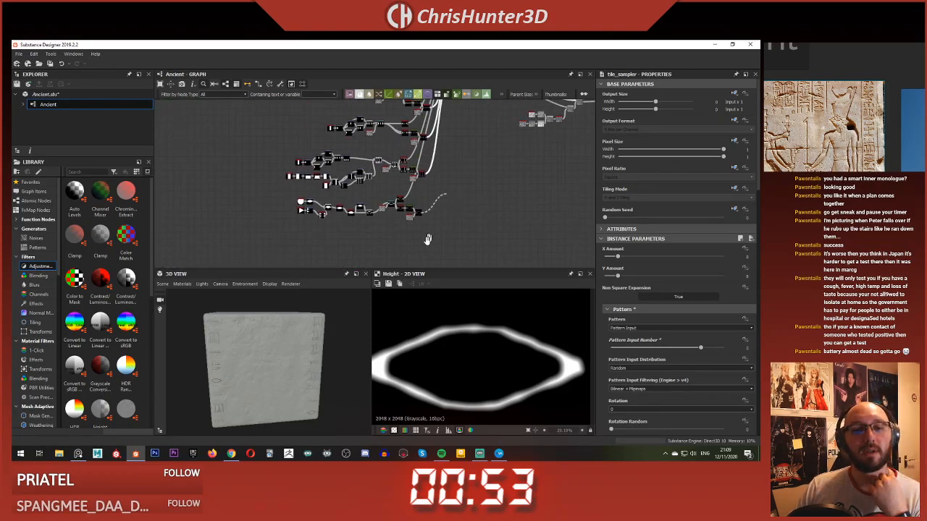
double_click(365, 156)
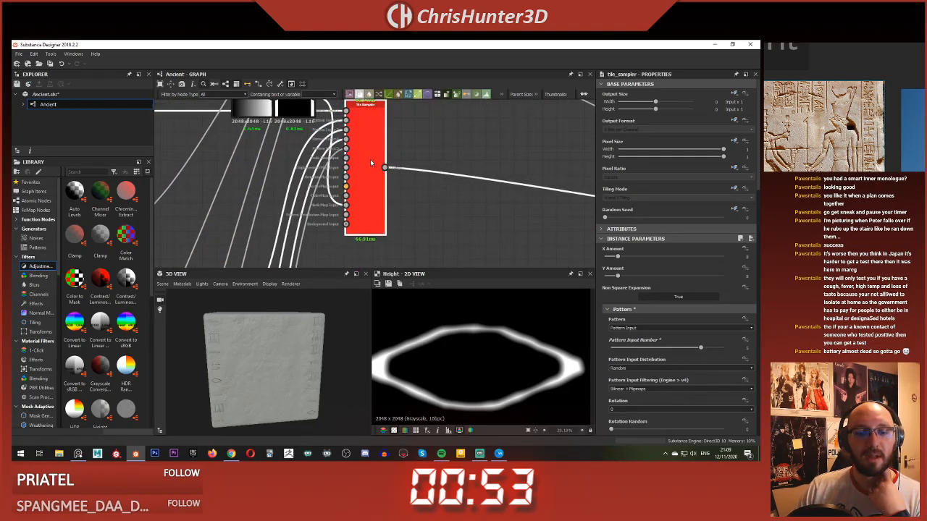
Step: Examine the carved hieroglyph column in the 3D view, comparing the new outline glyph with the other symbols
scroll(315, 362, "up", 5)
left_click_drag(303, 337, 242, 359)
scroll(238, 363, "down", 3)
middle_click_drag(242, 358, 226, 371)
scroll(253, 363, "up", 3)
scroll(211, 374, "up", 1)
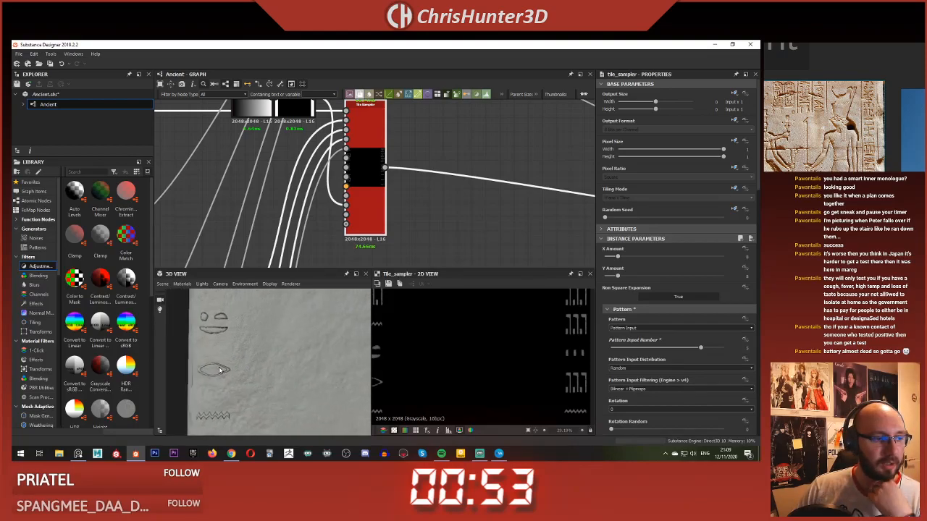
scroll(219, 368, "up", 2)
left_click_drag(208, 371, 231, 365)
scroll(232, 365, "down", 2)
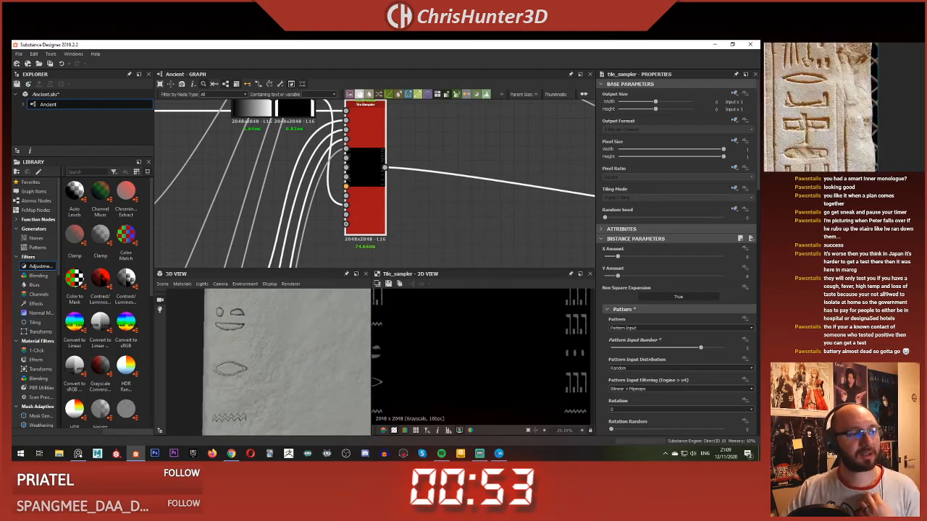
scroll(251, 344, "down", 2)
scroll(242, 369, "up", 3)
scroll(242, 371, "down", 3)
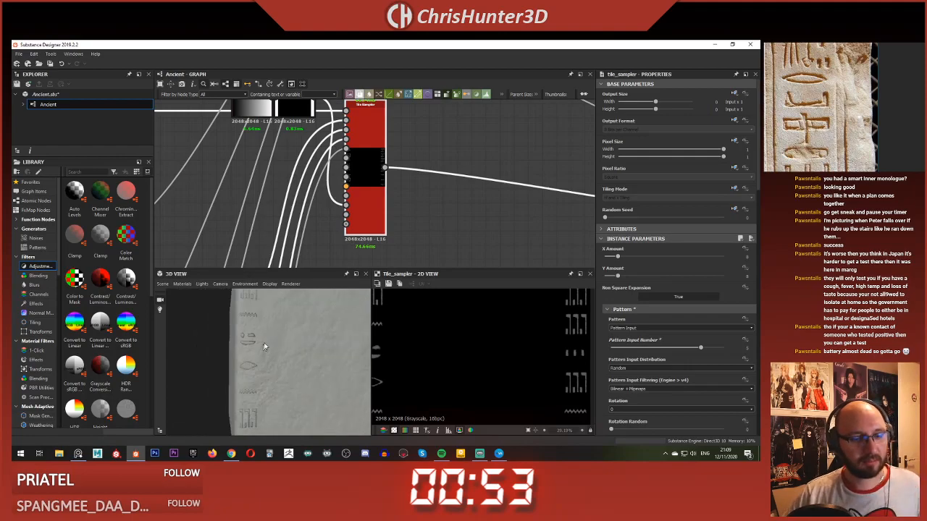
Step: Preview the Warp node of the new outline glyph in the 2D view
scroll(330, 209, "down", 5)
middle_click_drag(273, 197, 435, 152)
scroll(363, 250, "up", 3)
middle_click_drag(364, 250, 344, 193)
scroll(434, 240, "up", 2)
mouse_move(439, 240)
middle_mouse_down()
mouse_move(354, 191)
mouse_move(412, 112)
mouse_move(425, 138)
mouse_move(438, 259)
middle_mouse_up()
scroll(354, 191, "down", 3)
scroll(412, 110, "up", 3)
scroll(425, 138, "down", 4)
scroll(421, 157, "up", 4)
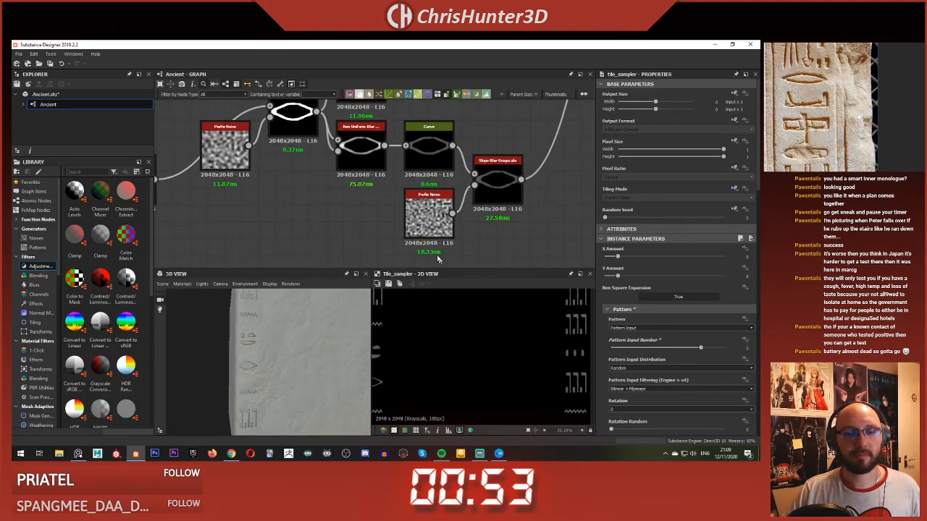
scroll(304, 112, "up", 1)
middle_click_drag(304, 112, 394, 226)
scroll(364, 193, "up", 3)
double_click(393, 223)
left_click_drag(393, 223, 412, 221)
Step: Set the outline glyph's Bevel Distance to about 0.05 and inspect the carved result on the 3D wall
double_click(517, 128)
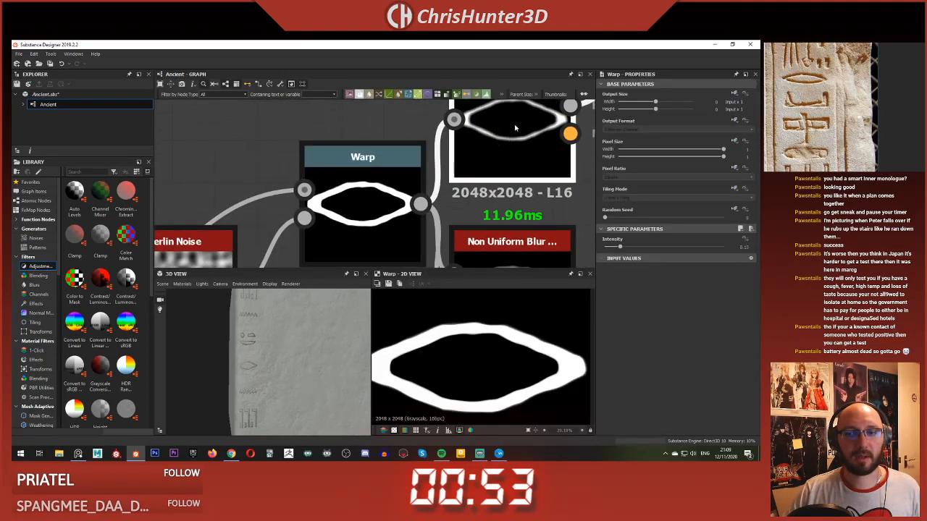
middle_click_drag(517, 128, 397, 183)
scroll(458, 357, "down", 2)
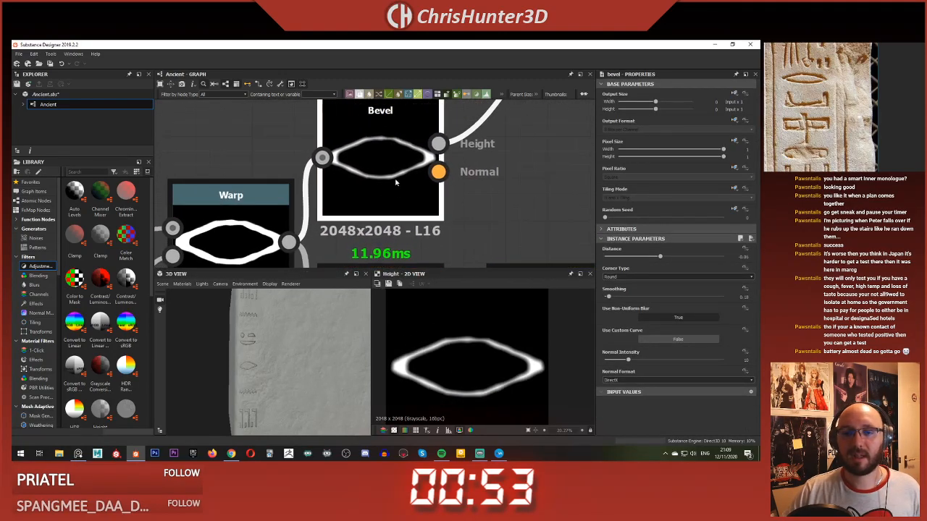
left_click(664, 257)
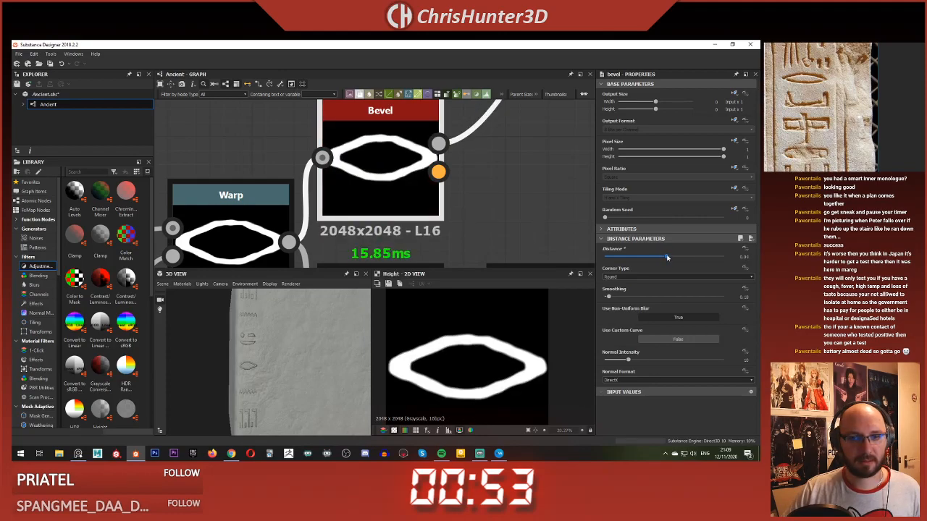
scroll(289, 370, "up", 5)
mouse_move(251, 375)
left_mouse_down()
mouse_move(273, 377)
mouse_move(250, 379)
left_mouse_up()
scroll(245, 377, "down", 1)
scroll(267, 379, "up", 4)
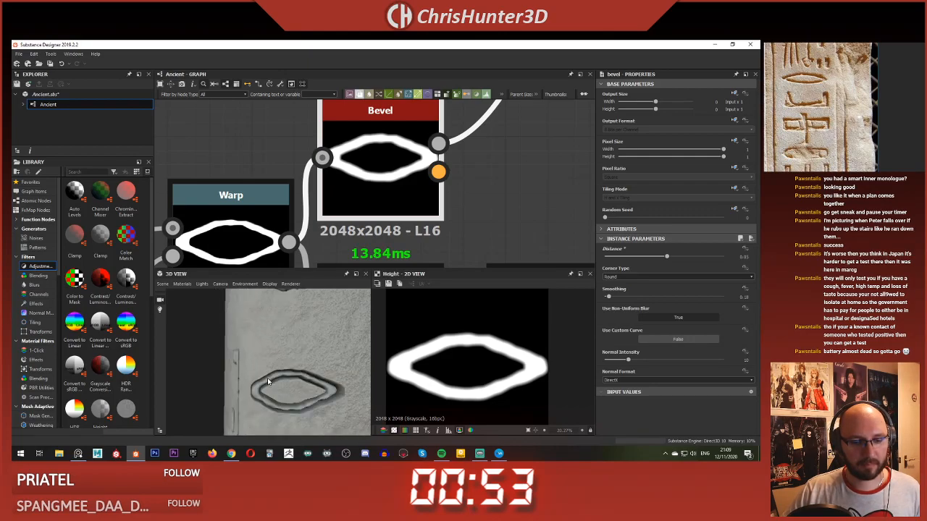
scroll(267, 378, "down", 4)
Step: Show the outline glyph's Slope Blur Grayscale parameters and check the carving in the 3D view
scroll(414, 199, "down", 5)
middle_click_drag(413, 196, 275, 105)
scroll(337, 149, "up", 5)
left_click(401, 182)
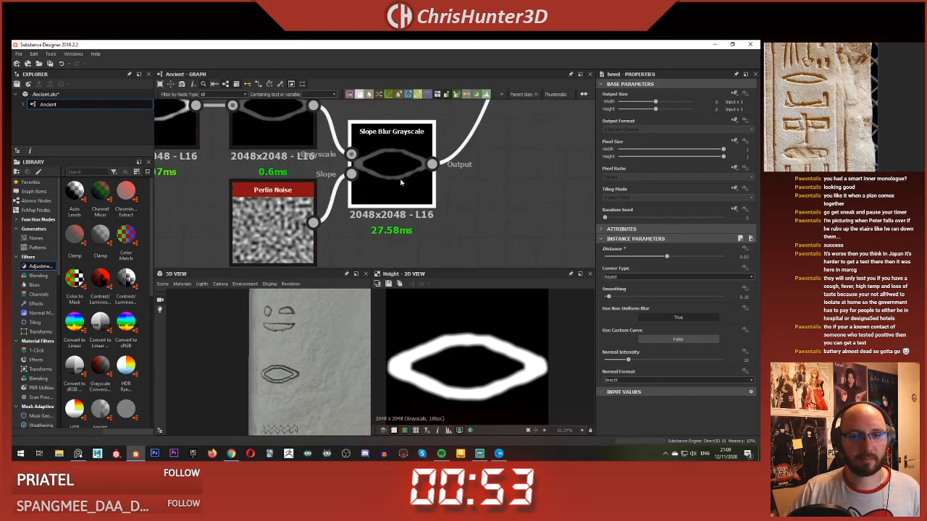
scroll(287, 390, "up", 5)
scroll(288, 387, "down", 6)
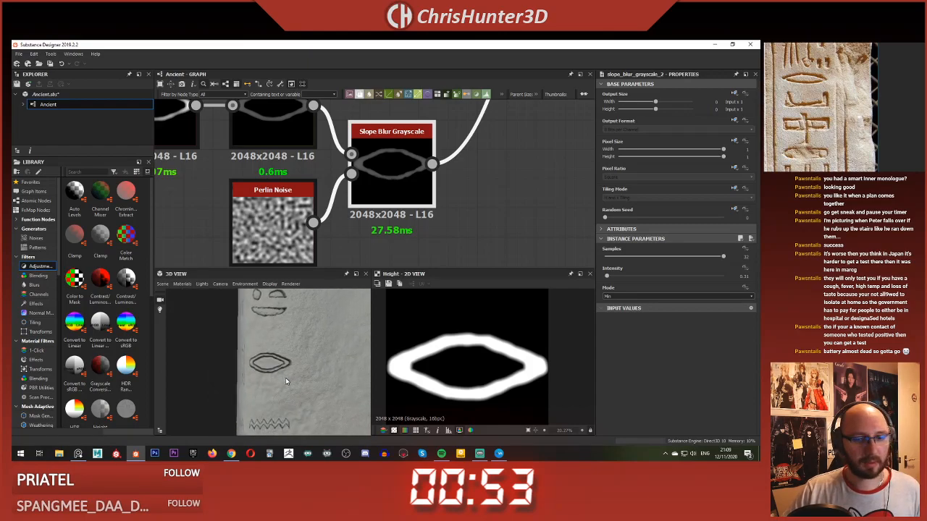
Step: Set the outline glyph's Bevel Distance to a small negative value and inspect its carving up close on the 3D wall
left_click_drag(285, 378, 292, 378)
scroll(292, 378, "up", 3)
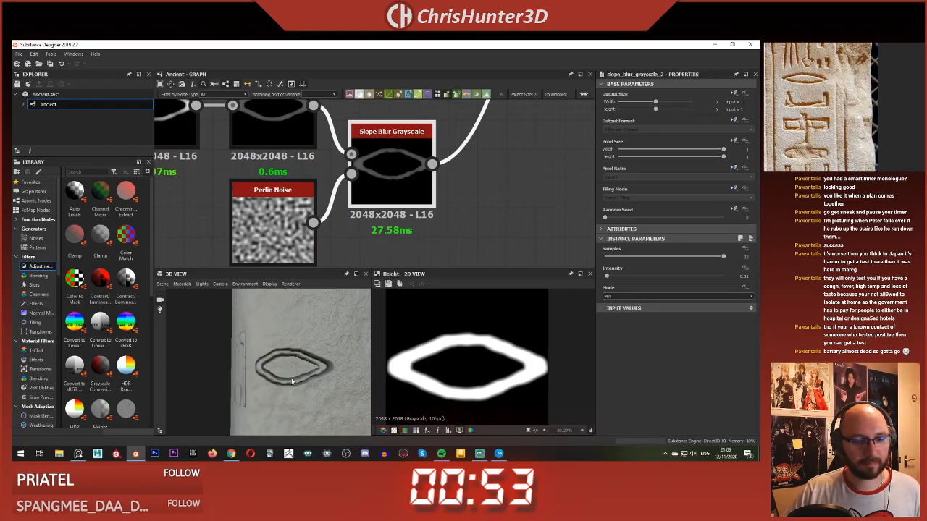
scroll(326, 152, "down", 3)
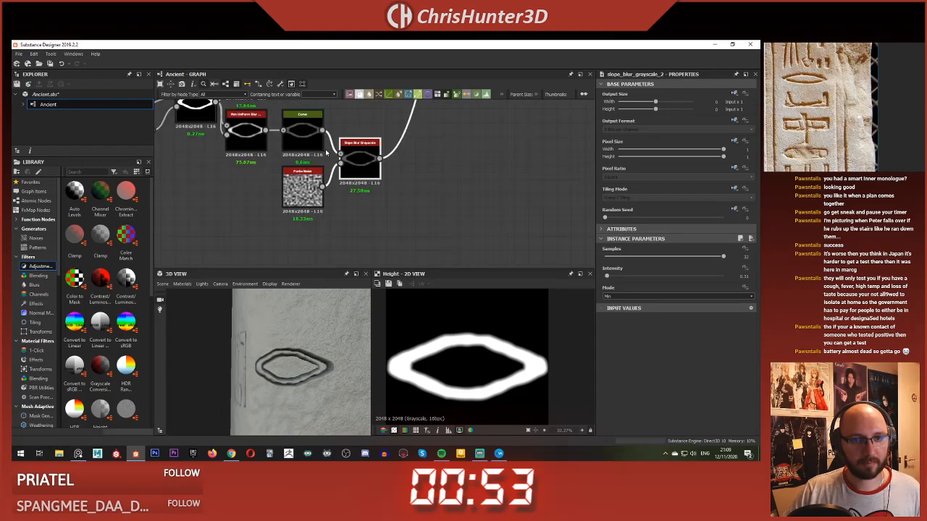
scroll(326, 152, "down", 1)
middle_click_drag(325, 152, 488, 232)
left_click(422, 168)
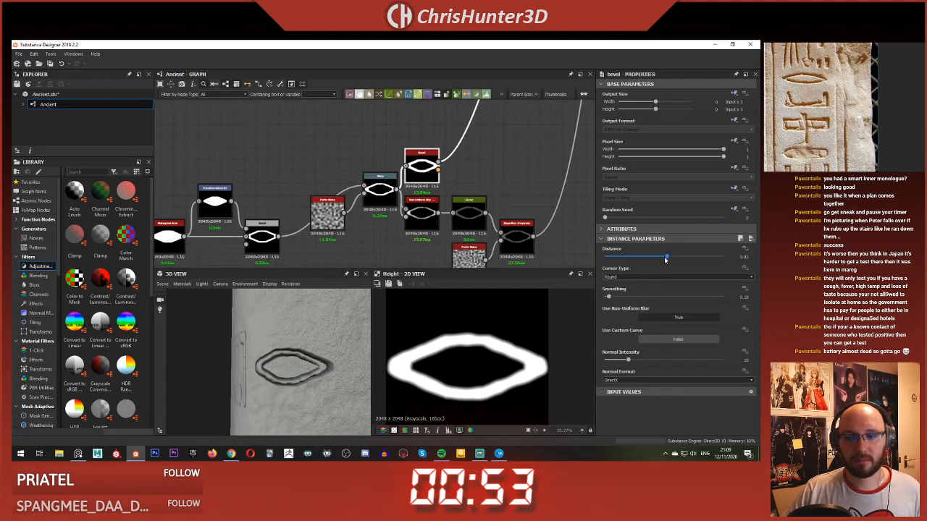
mouse_move(666, 259)
left_mouse_down()
mouse_move(641, 258)
mouse_move(659, 259)
left_mouse_up()
mouse_move(311, 386)
left_mouse_down()
mouse_move(304, 371)
mouse_move(309, 387)
mouse_move(297, 379)
mouse_move(307, 378)
left_mouse_up()
scroll(298, 379, "up", 5)
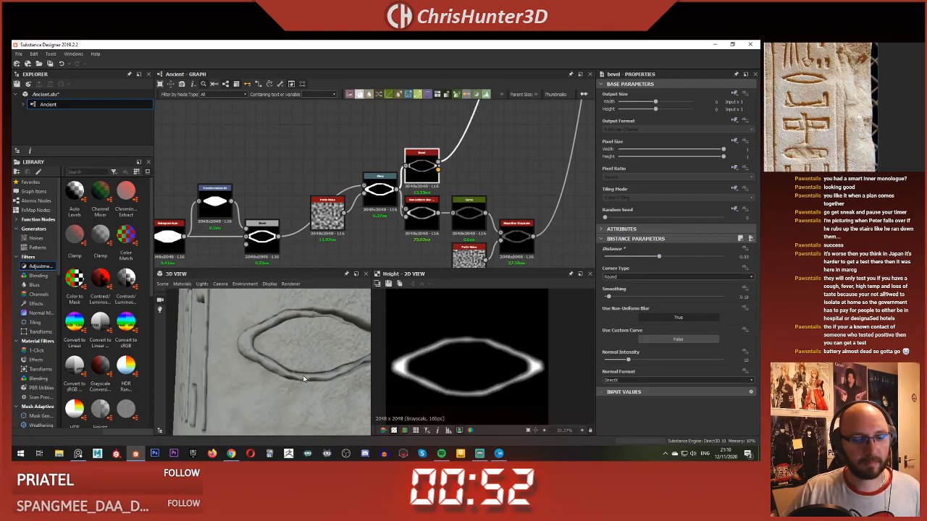
Step: Examine the hieroglyph columns across the whole 3D block and trace the glyph branches through the graph to the Tile Samplers
scroll(301, 373, "down", 7)
scroll(397, 170, "down", 2)
scroll(398, 172, "down", 3)
scroll(443, 193, "up", 8)
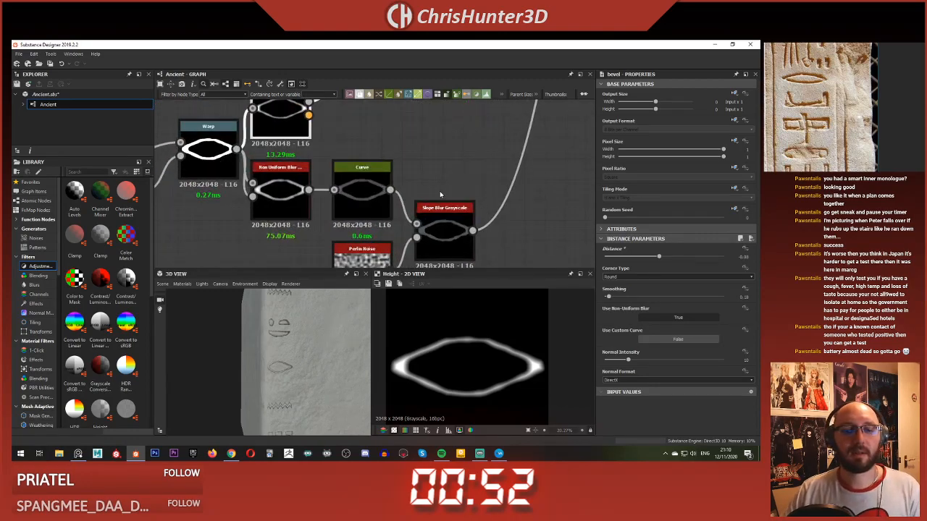
scroll(441, 197, "down", 5)
scroll(454, 192, "down", 3)
middle_click_drag(498, 138, 470, 158)
scroll(291, 339, "down", 9)
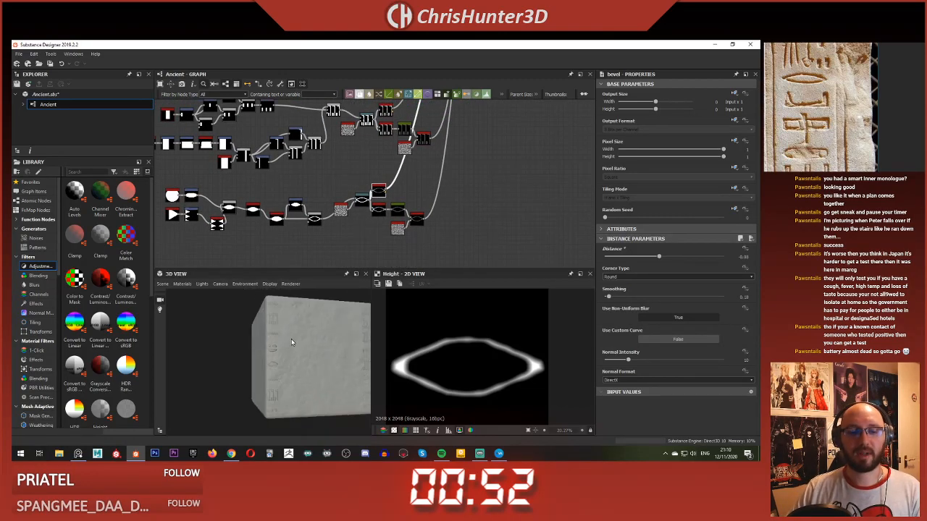
scroll(436, 181, "down", 3)
middle_click_drag(532, 105, 458, 188)
scroll(459, 188, "up", 1)
scroll(304, 344, "up", 4)
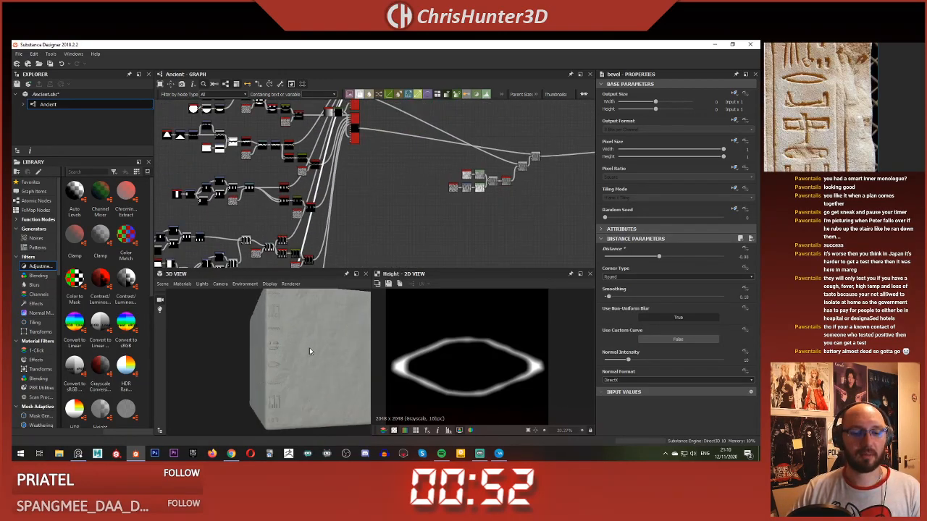
middle_click_drag(300, 335, 275, 326)
mouse_move(276, 327)
left_mouse_down()
mouse_move(276, 308)
mouse_move(271, 331)
mouse_move(288, 325)
left_mouse_up()
Step: Preview the upper Tile Sampler in the 2D view and show its Pattern parameters
scroll(362, 174, "down", 2)
scroll(387, 177, "up", 8)
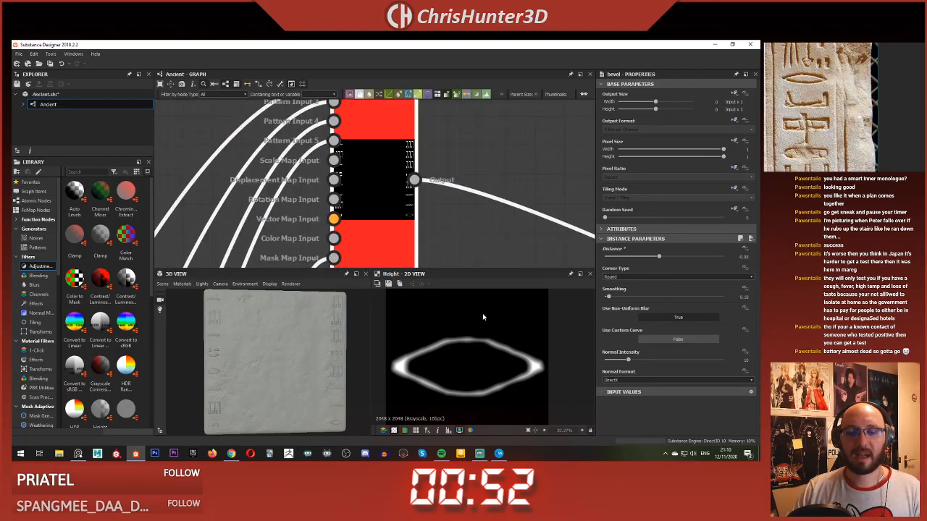
scroll(483, 318, "down", 4)
scroll(483, 318, "up", 4)
double_click(401, 207)
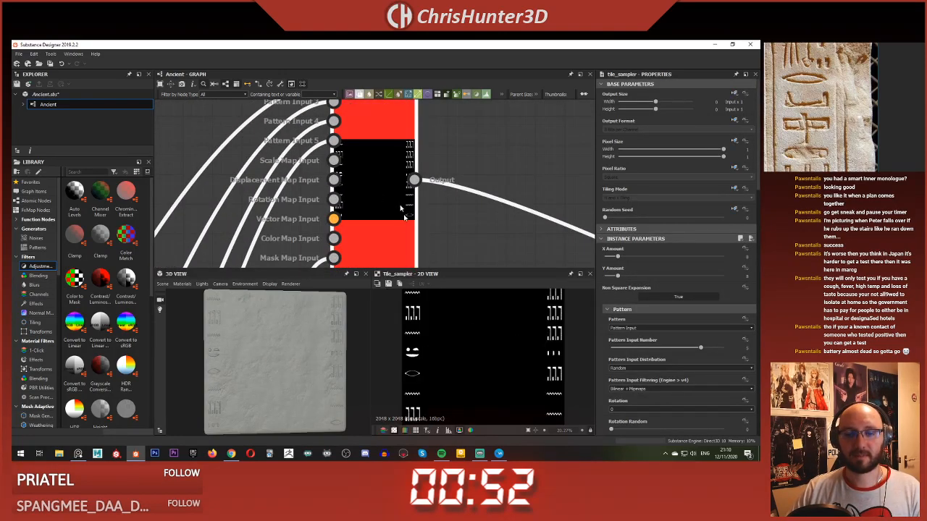
scroll(517, 326, "down", 4)
scroll(518, 328, "up", 5)
scroll(519, 329, "down", 2)
scroll(719, 324, "down", 3)
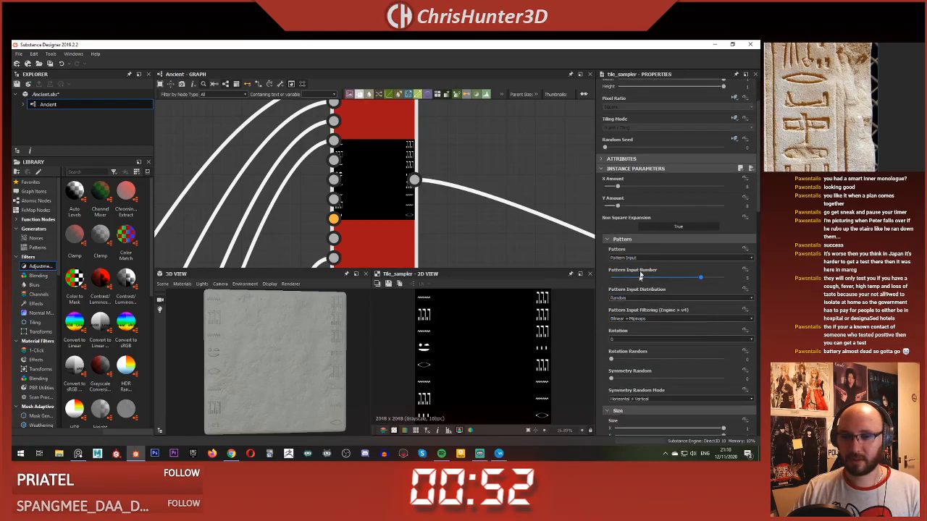
Step: Try Pattern Number as the Tile Sampler's Pattern Input Distribution and check the glyph order on the 3D block
left_click(667, 258)
left_click(667, 261)
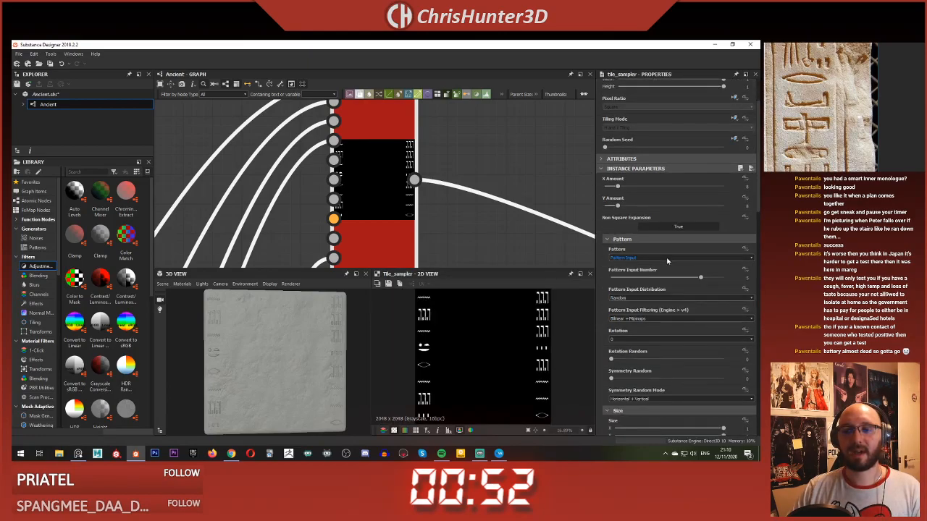
left_click(652, 297)
left_click(660, 310)
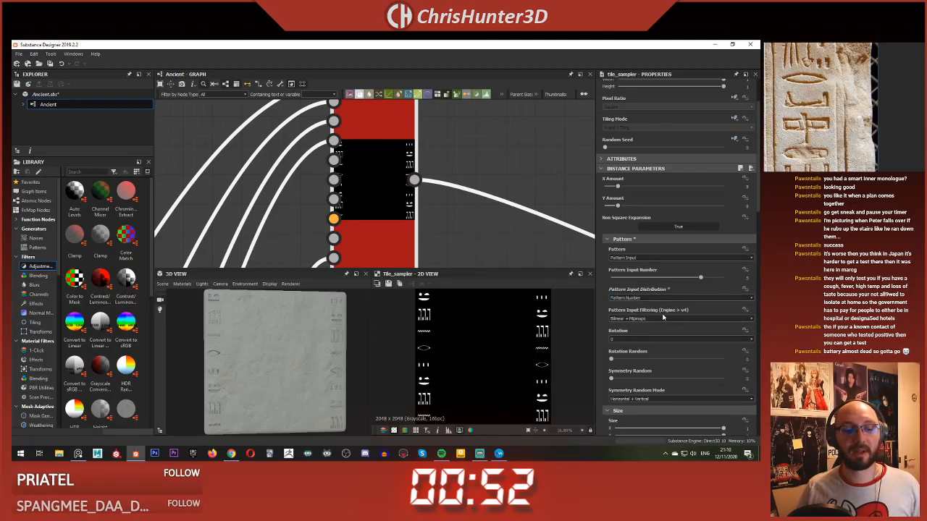
scroll(339, 360, "up", 4)
scroll(325, 360, "down", 5)
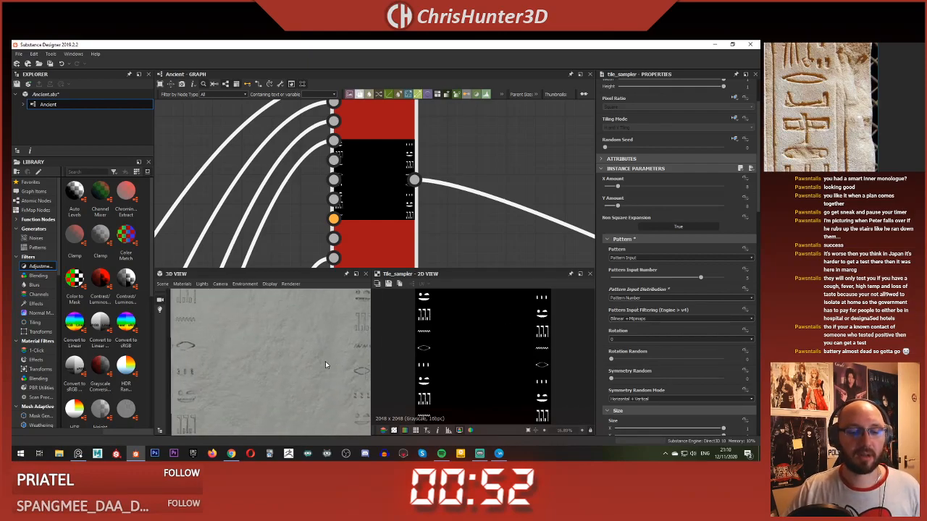
left_click_drag(325, 358, 322, 363)
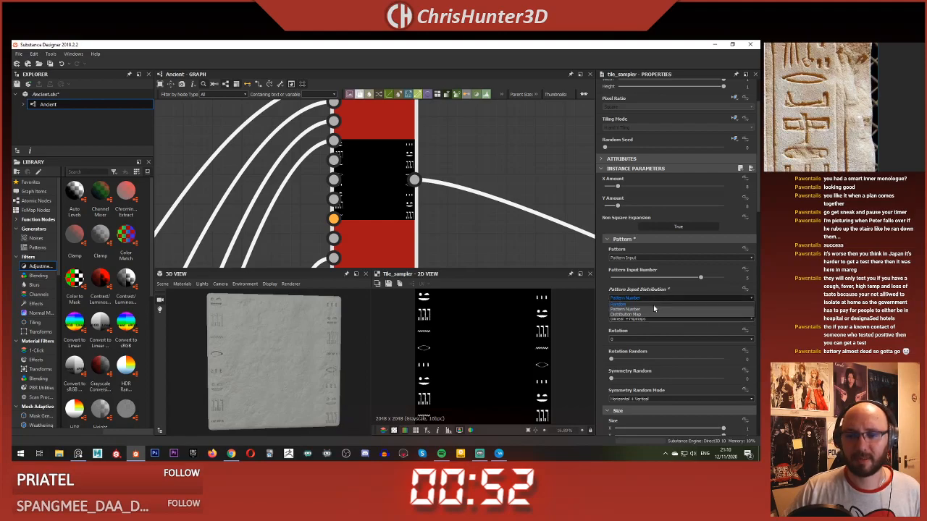
Step: Set the Tile Sampler's Pattern Input Distribution to Distribution Map and add a Cells 4 node near its inputs
left_click(653, 316)
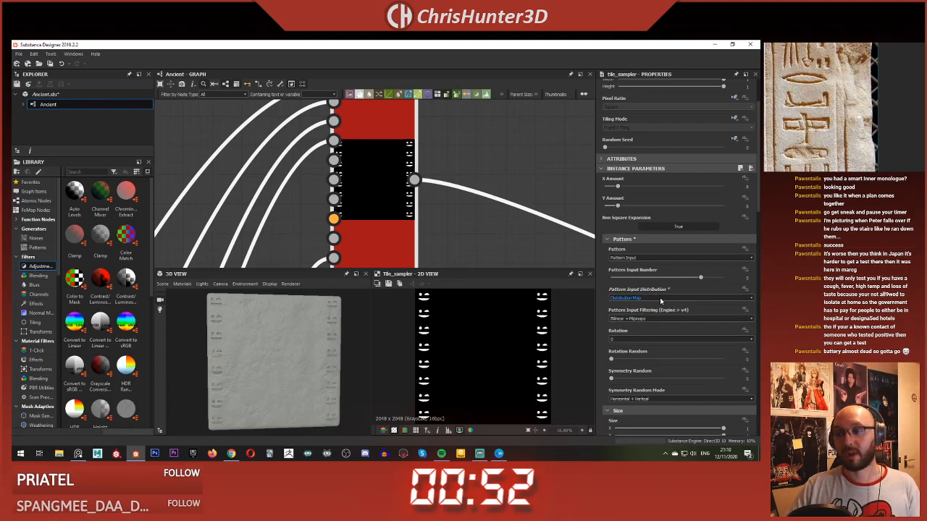
scroll(428, 189, "down", 5)
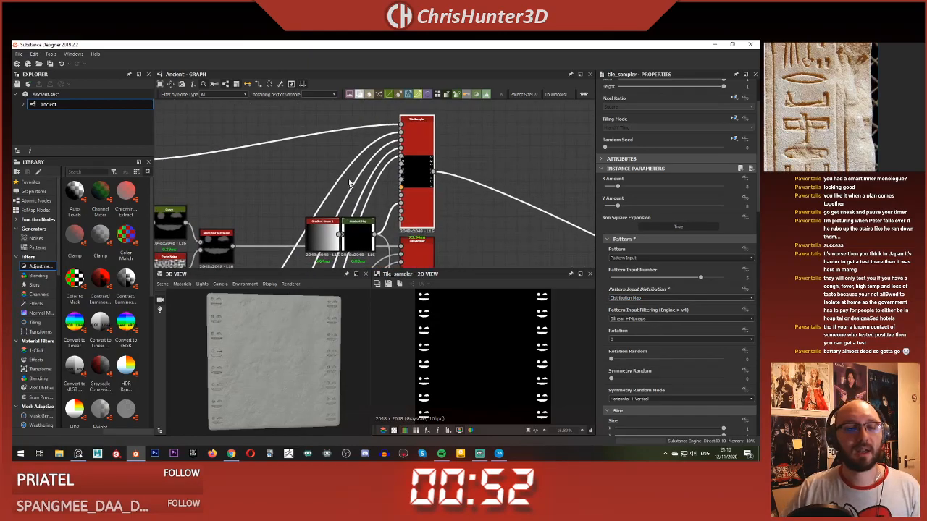
scroll(346, 179, "up", 1)
middle_click_drag(275, 199, 319, 181)
left_click(346, 178)
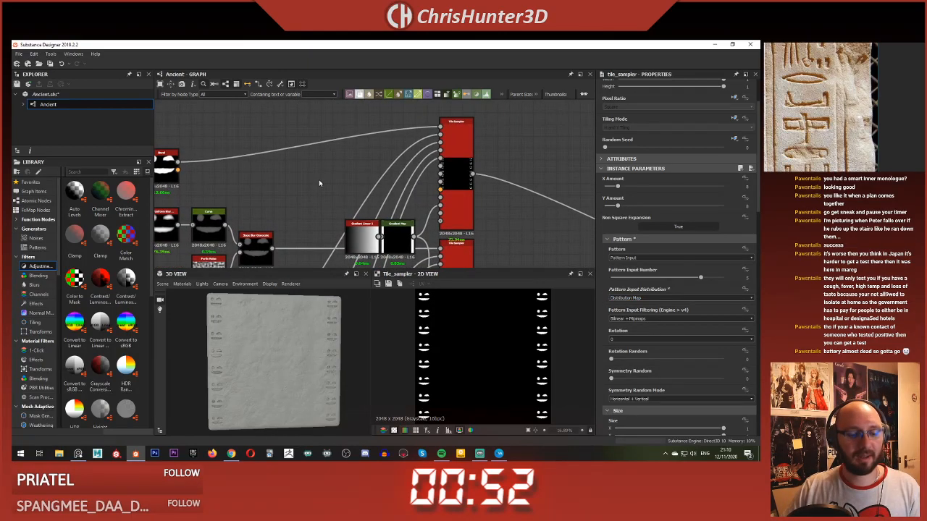
key("space")
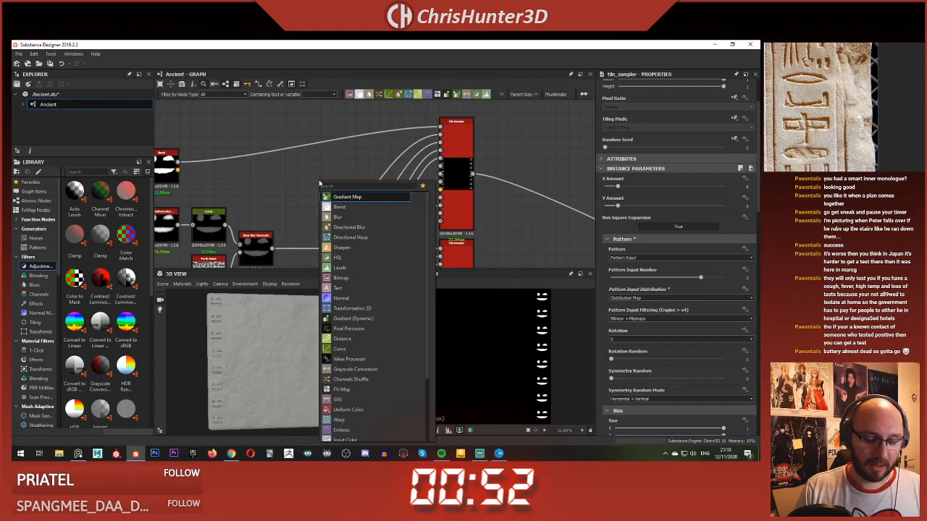
type("cells")
left_click(327, 228)
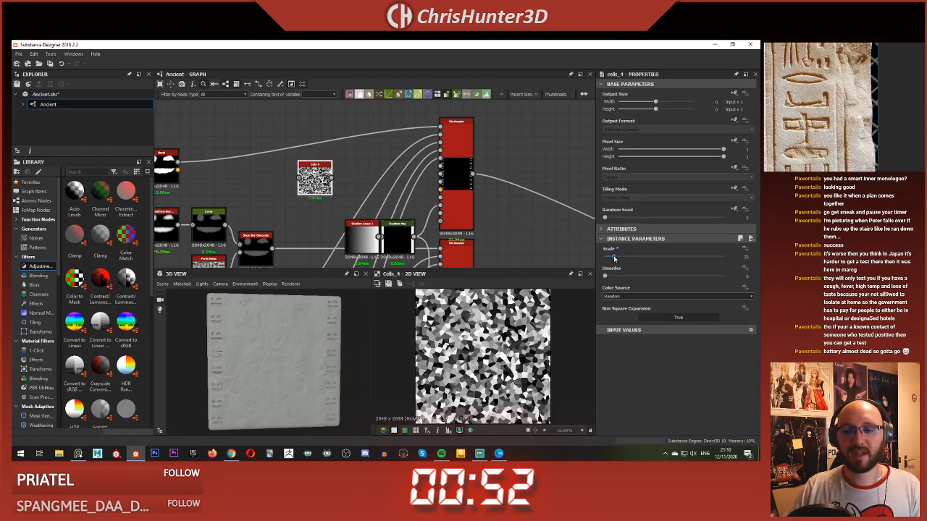
Step: Lower the Cells 4 Scale to about 12, connect it to the upper Tile Sampler's pattern distribution map input and preview the sampler
left_click_drag(614, 258, 610, 259)
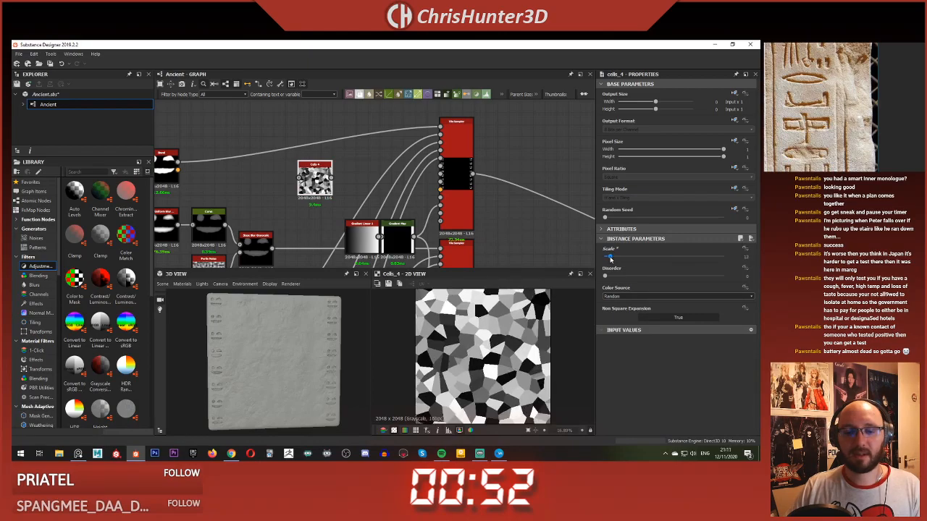
left_click_drag(332, 177, 436, 183)
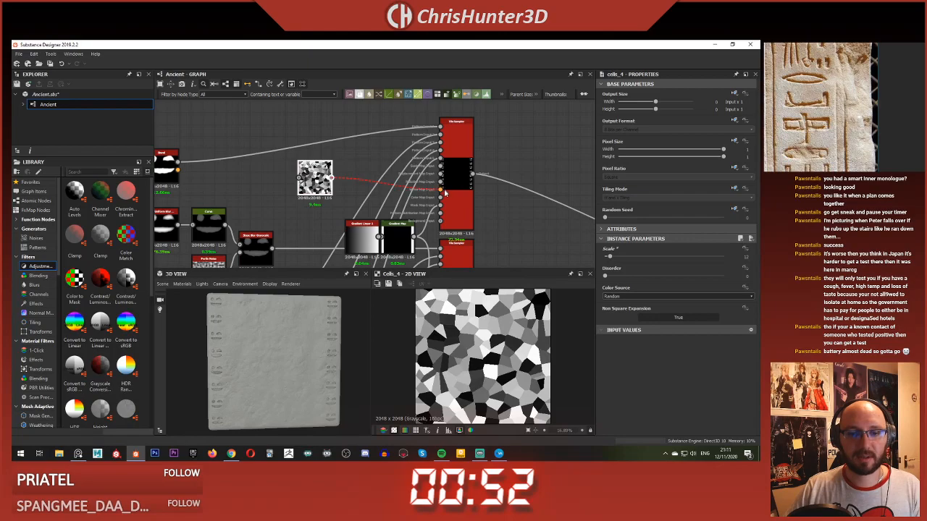
left_click(445, 216)
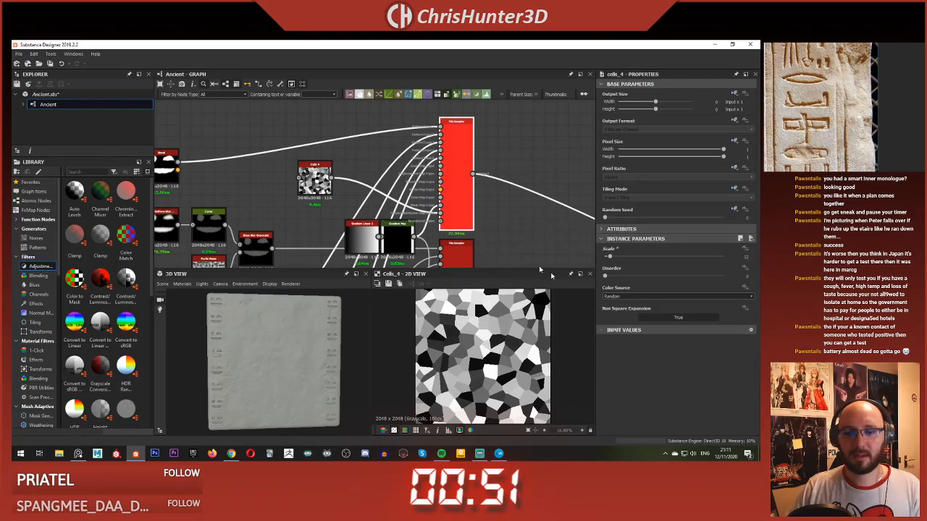
double_click(469, 206)
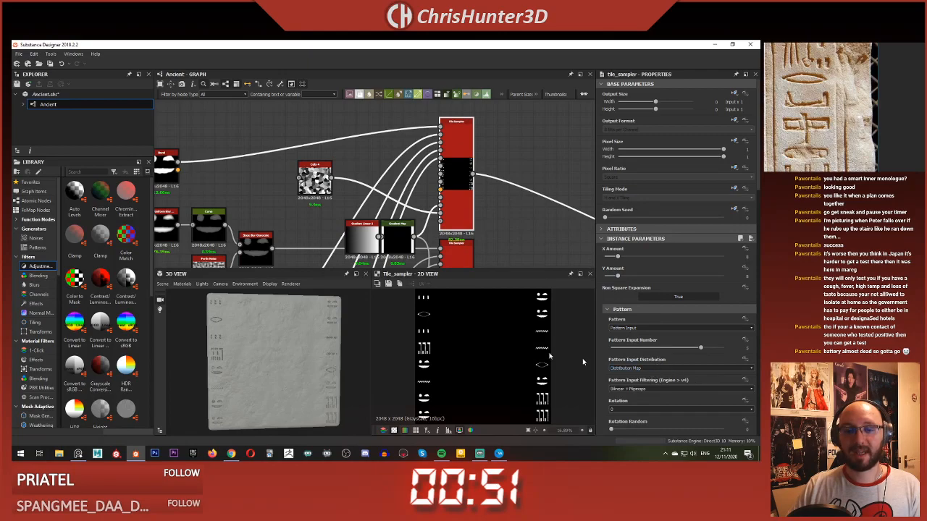
Step: Compare the Cells 4 pattern with the Tile Sampler output in the 2D view, keeping the sampler previewed while showing the Cells 4 parameters
double_click(317, 179)
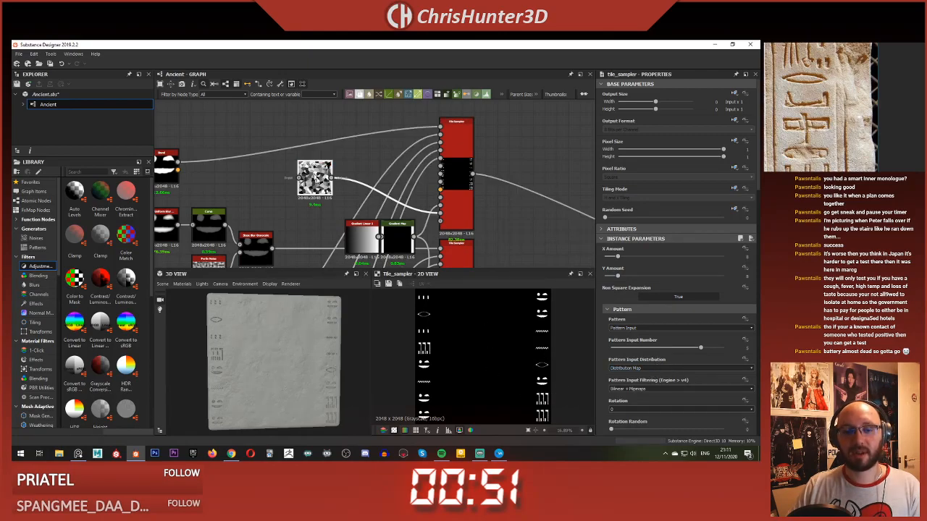
left_click(451, 171)
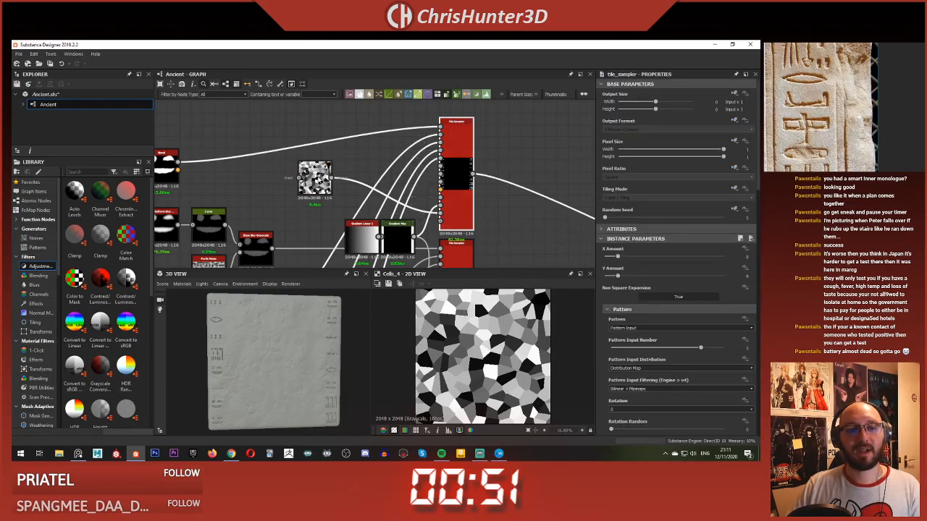
double_click(453, 174)
left_click(316, 178)
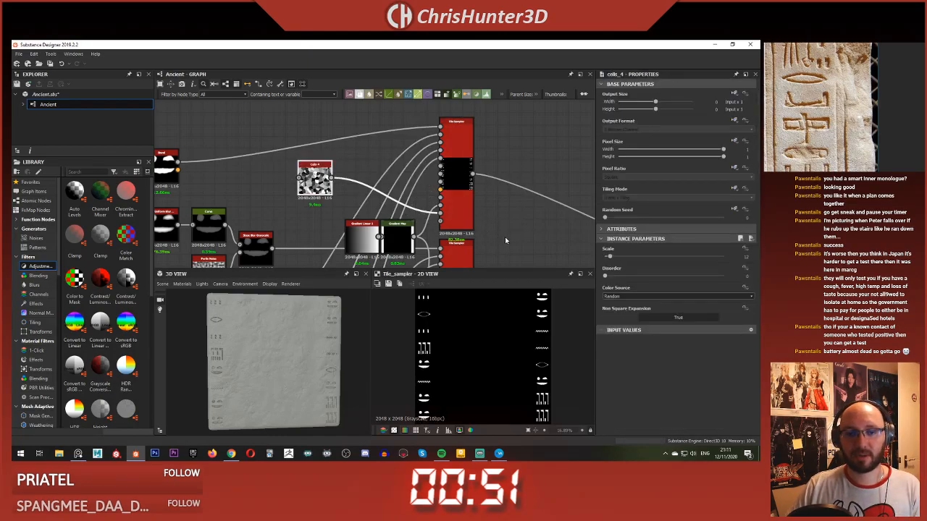
Step: Try a Scale of about 42 and a Disorder of about 0.26 on Cells 4 to vary the glyph distribution
left_click_drag(610, 258, 622, 279)
left_click_drag(622, 279, 632, 279)
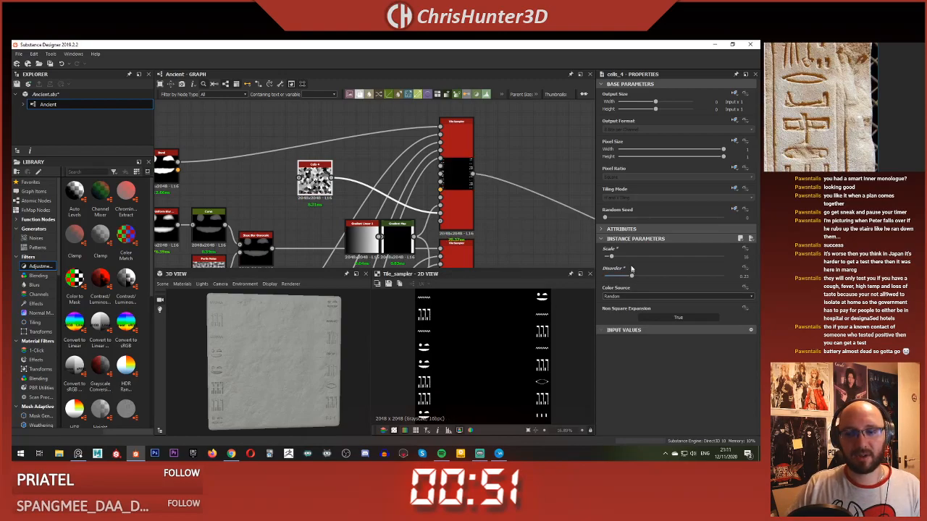
left_click(624, 257)
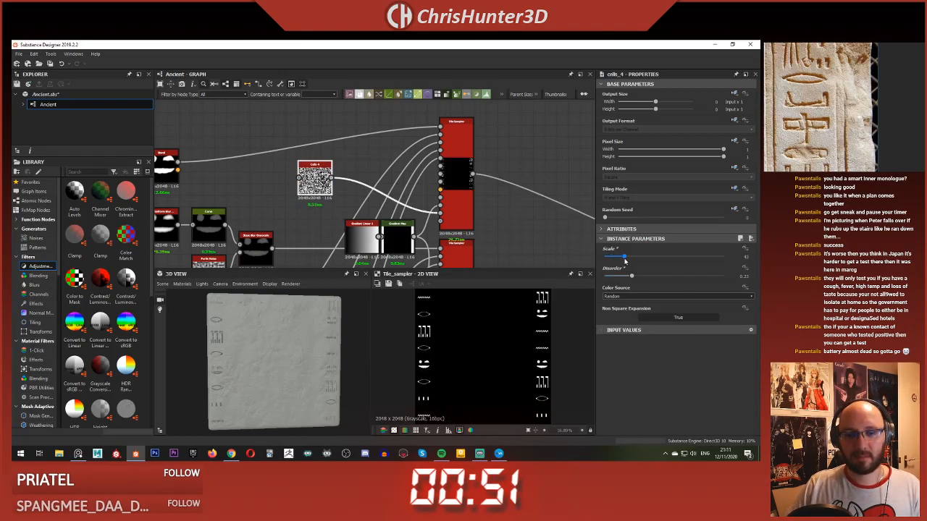
left_click_drag(625, 276, 633, 276)
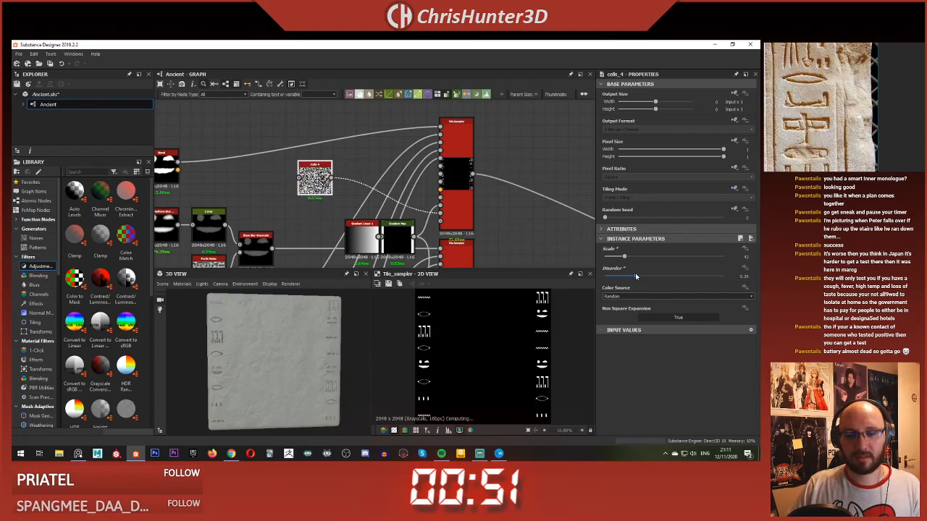
mouse_move(635, 276)
left_mouse_down()
mouse_move(652, 277)
mouse_move(664, 260)
mouse_move(610, 259)
mouse_move(637, 279)
left_mouse_up()
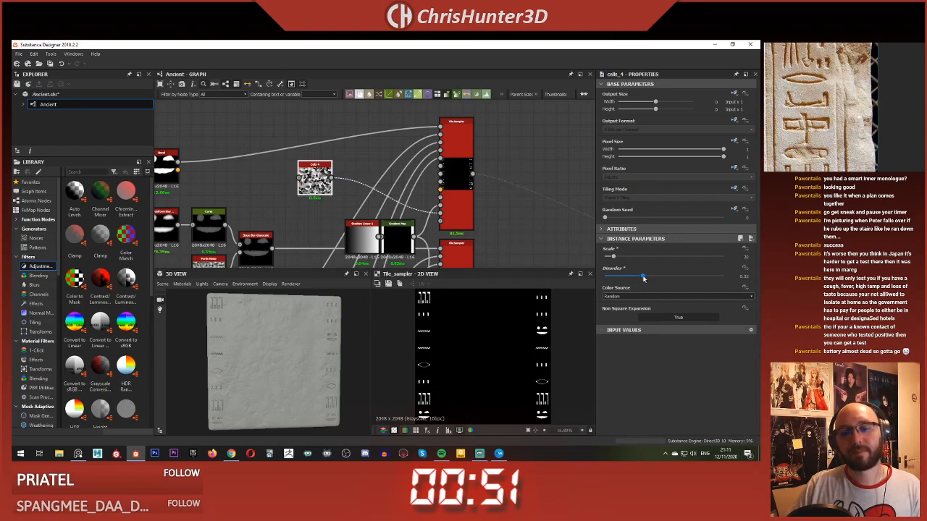
Step: Try Cells 4 Disorder values of about 0.34 and 0.67 while checking the whole Tile Sampler pattern
left_click_drag(638, 278, 646, 279)
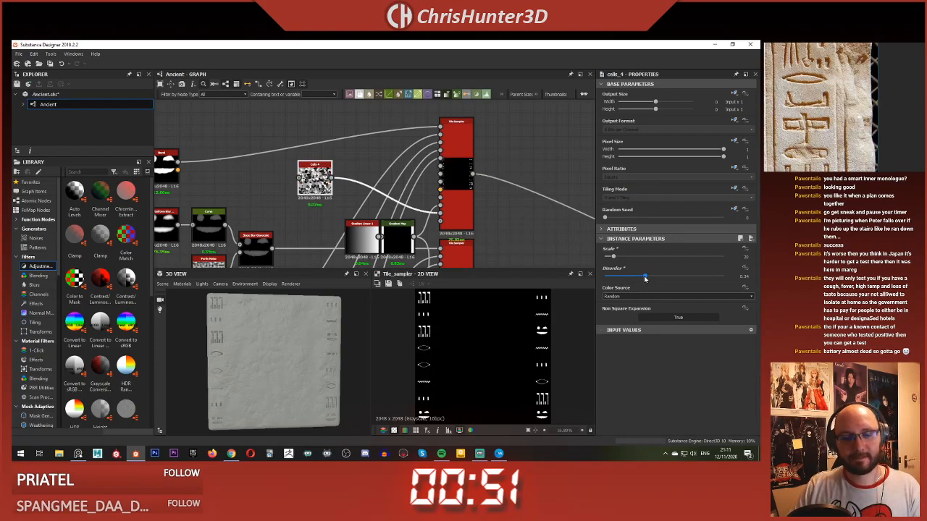
scroll(491, 326, "down", 1)
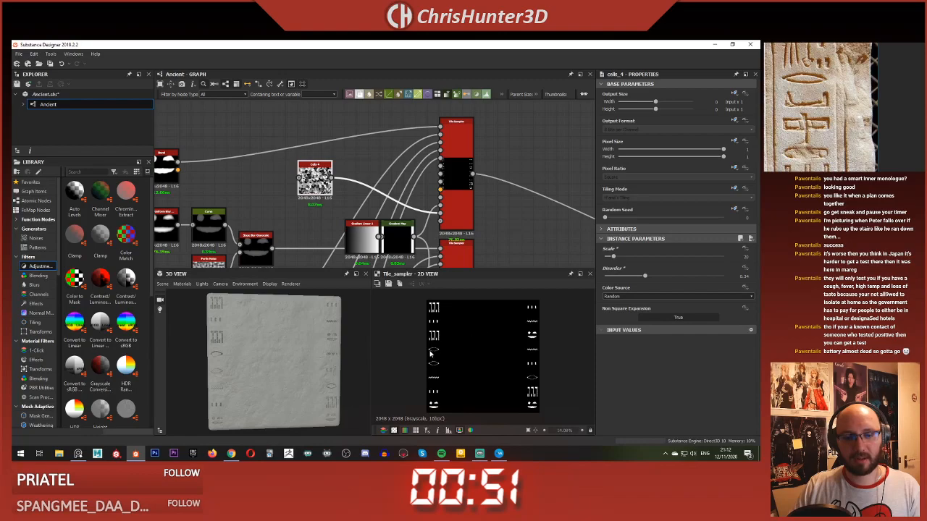
left_click_drag(650, 277, 685, 277)
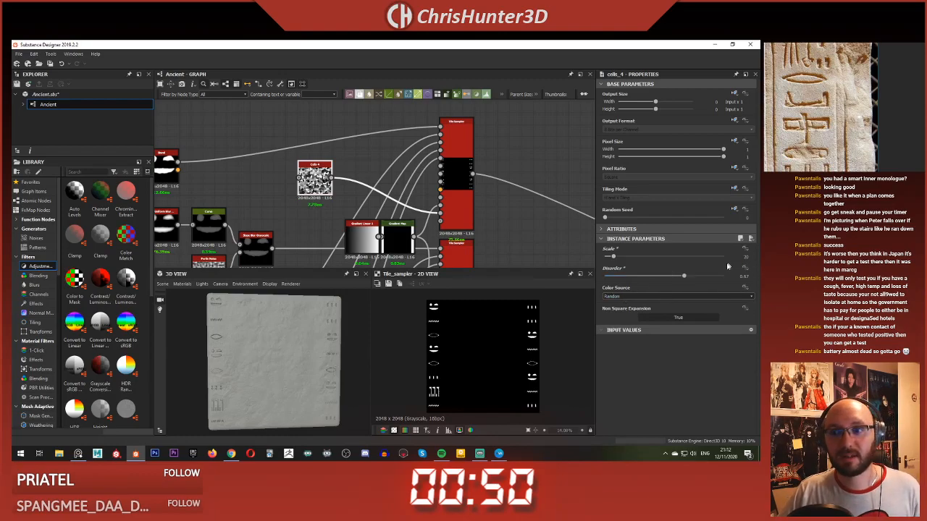
Step: Set the Cells 4 Scale to about 44 and its Disorder to about 0.42
left_click_drag(685, 277, 624, 258)
left_click(673, 257)
left_click(650, 257)
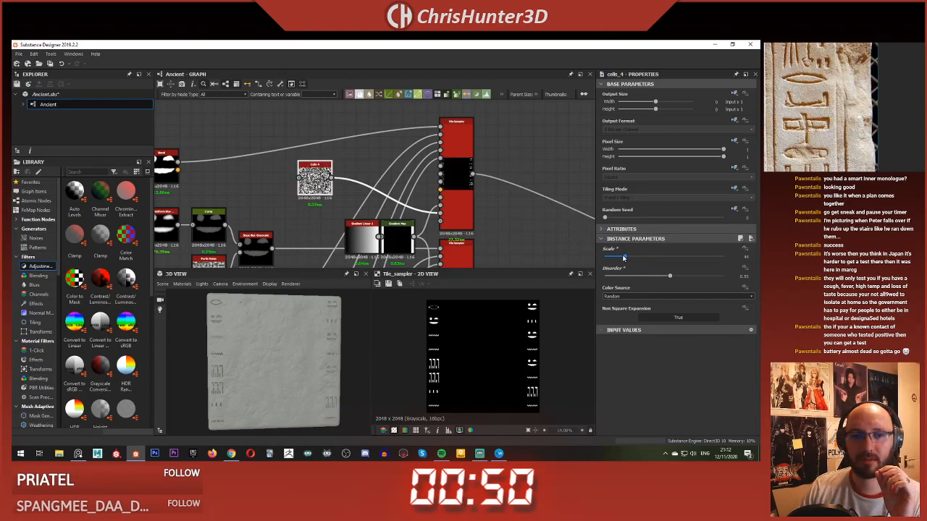
left_click(654, 277)
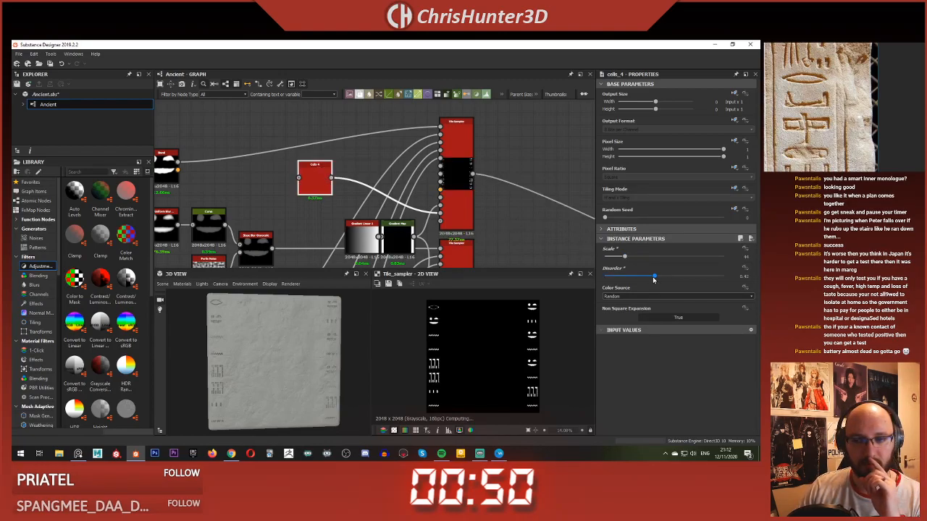
Step: Try a lower Scale and Disorder values of about 0.64 and 0.52 on Cells 4 to vary the glyph order
left_click(681, 277)
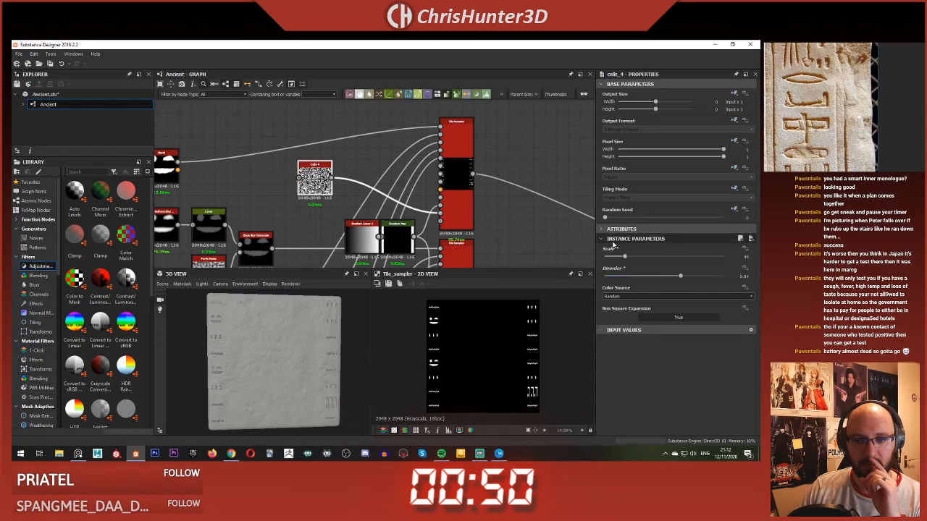
left_click(613, 257)
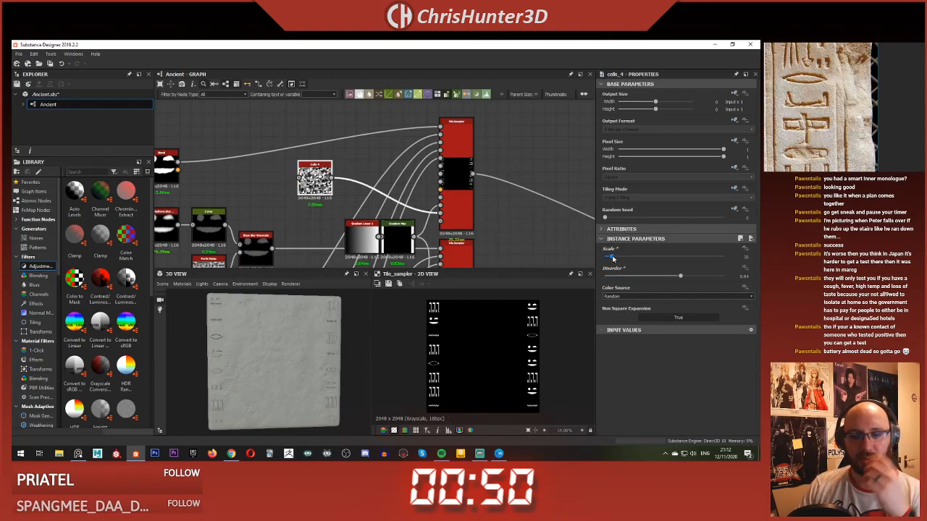
left_click(666, 278)
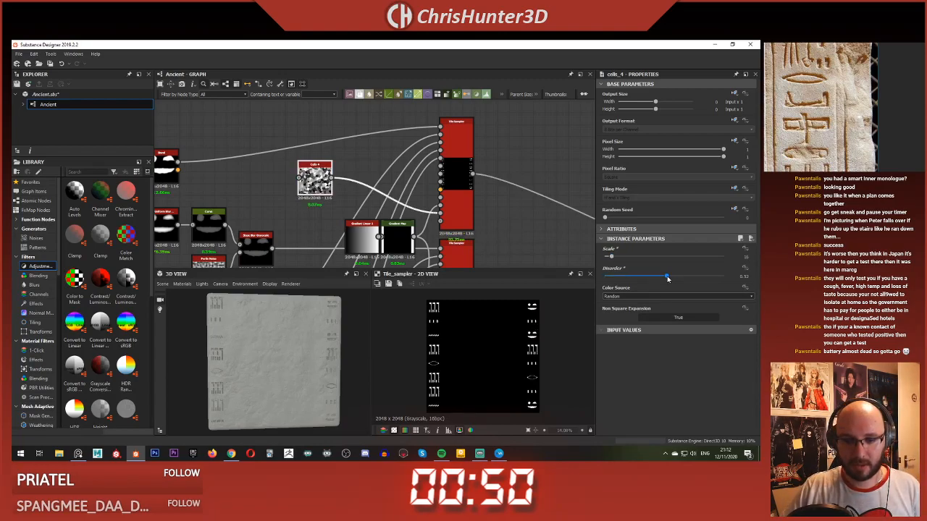
left_click_drag(667, 278, 652, 278)
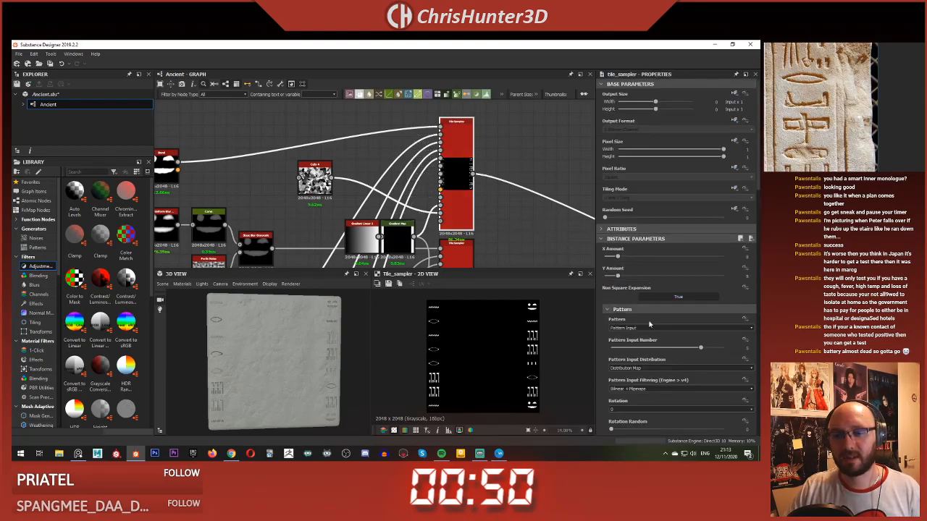
Step: Set the upper Tile Sampler's Pattern Input Distribution to Pattern Number
scroll(651, 347, "down", 1)
left_click(655, 345)
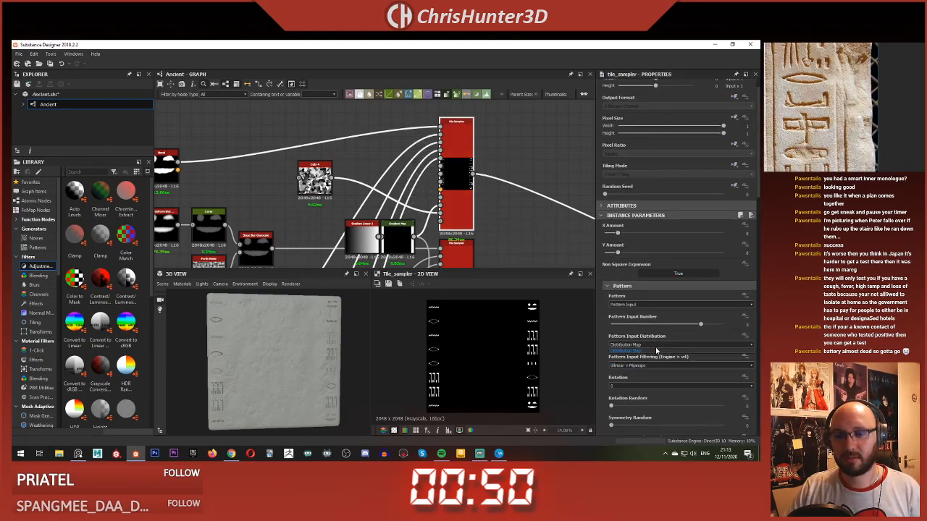
left_click(659, 358)
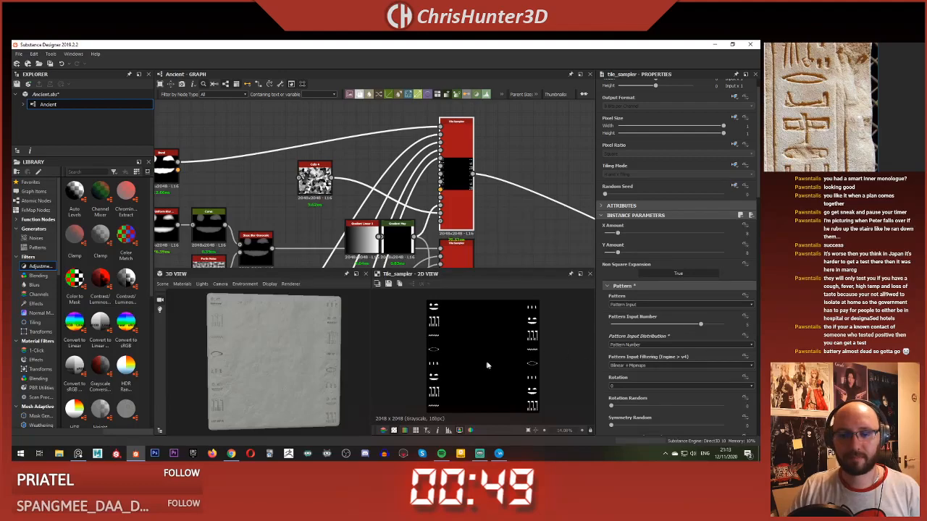
Step: Delete the Cells 4 node that feeds the upper Tile Sampler's distribution map
left_click_drag(322, 355, 284, 349)
left_click(311, 228)
scroll(312, 228, "up", 2)
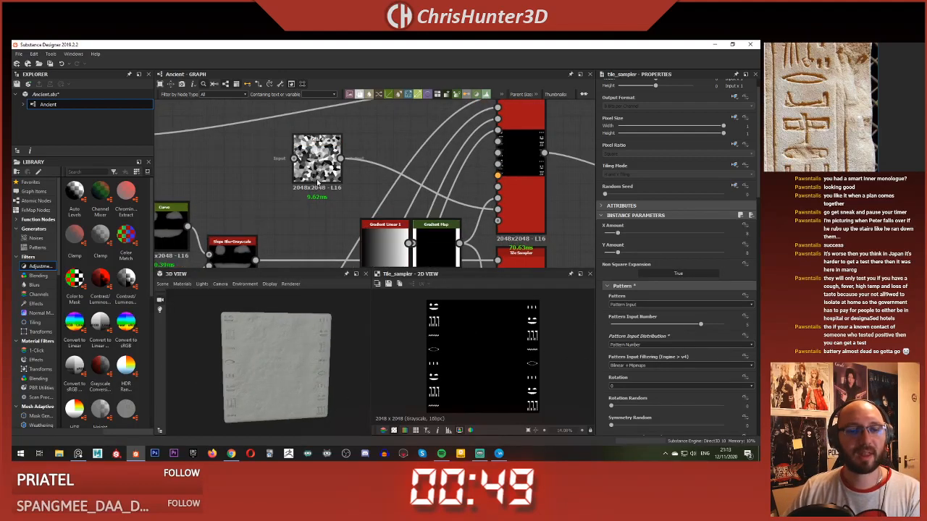
scroll(335, 228, "down", 3)
scroll(336, 230, "up", 2)
middle_click_drag(336, 230, 255, 155)
left_click(287, 154)
key("Delete")
Step: Set the lower Tile Sampler's Pattern Input Distribution to Pattern Number as well
left_click(400, 225)
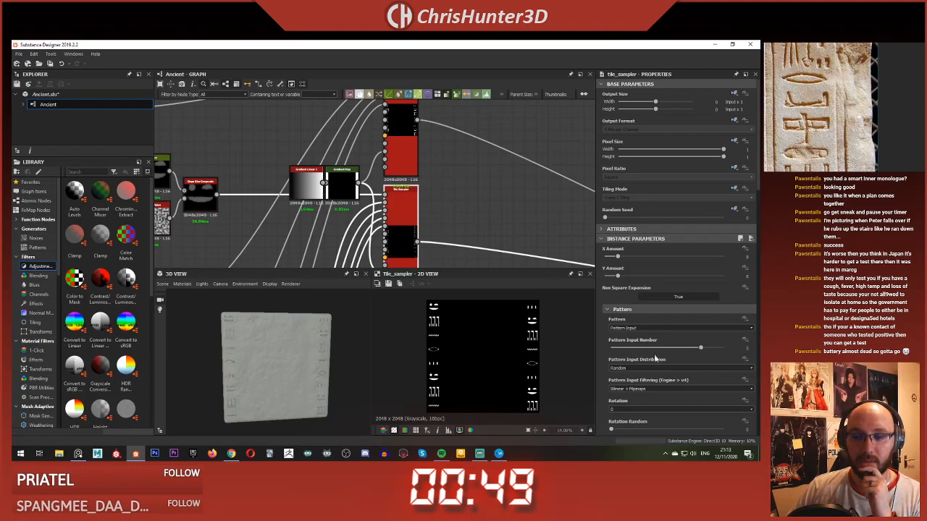
scroll(655, 357, "down", 3)
left_click(656, 275)
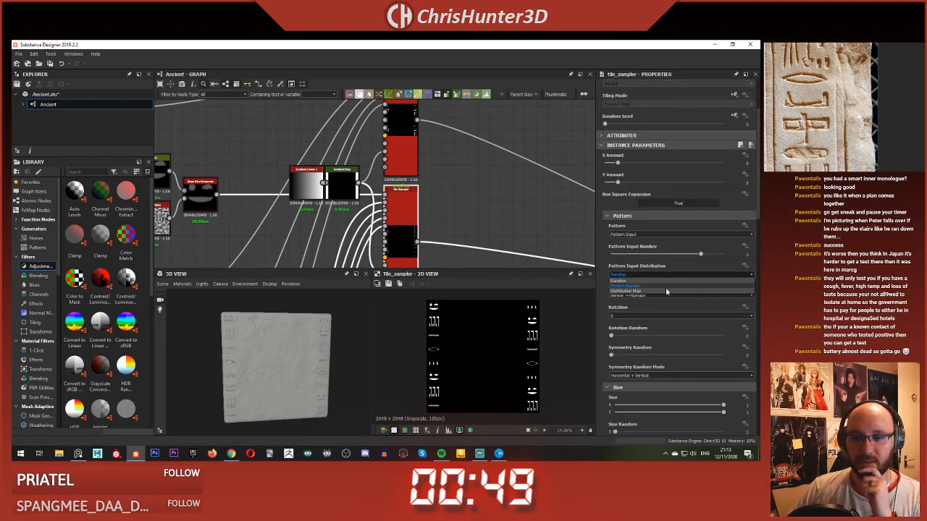
left_click(666, 289)
Step: Examine the carved glyph columns along both edges of the stone in the 3D view, up close and as a whole
scroll(323, 347, "up", 6)
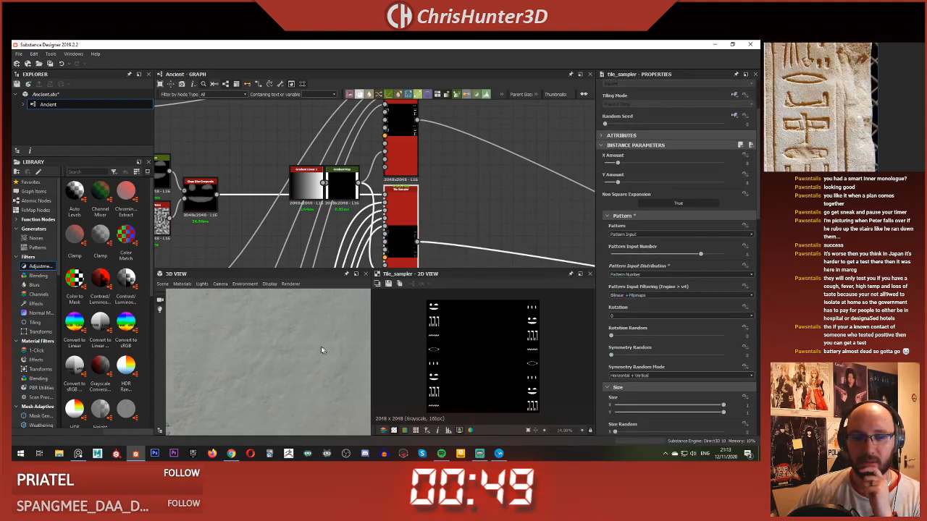
middle_click_drag(321, 347, 297, 294)
scroll(297, 293, "up", 2)
scroll(281, 310, "down", 5)
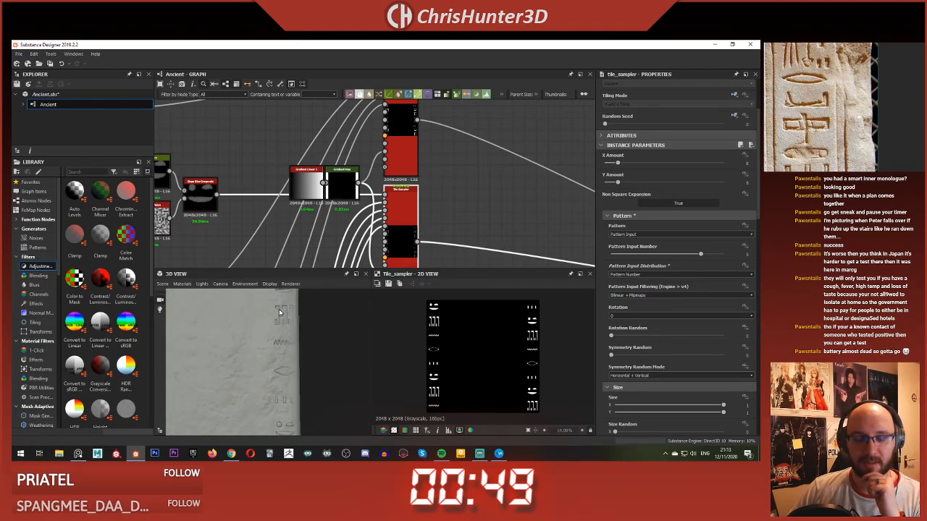
scroll(261, 344, "down", 3)
scroll(263, 341, "down", 2)
scroll(263, 341, "up", 3)
left_click_drag(265, 341, 275, 346)
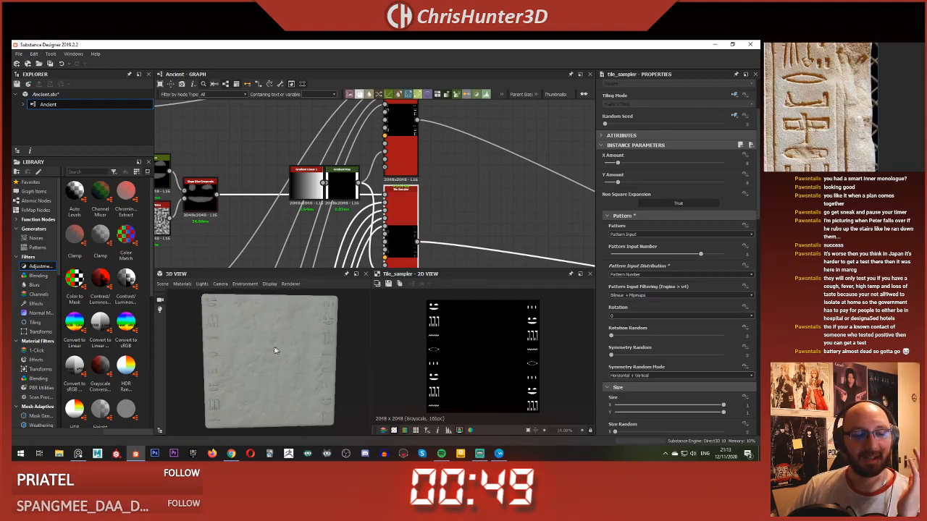
scroll(367, 254, "down", 3)
middle_click_drag(370, 255, 374, 200)
scroll(355, 227, "down", 3)
scroll(373, 202, "up", 2)
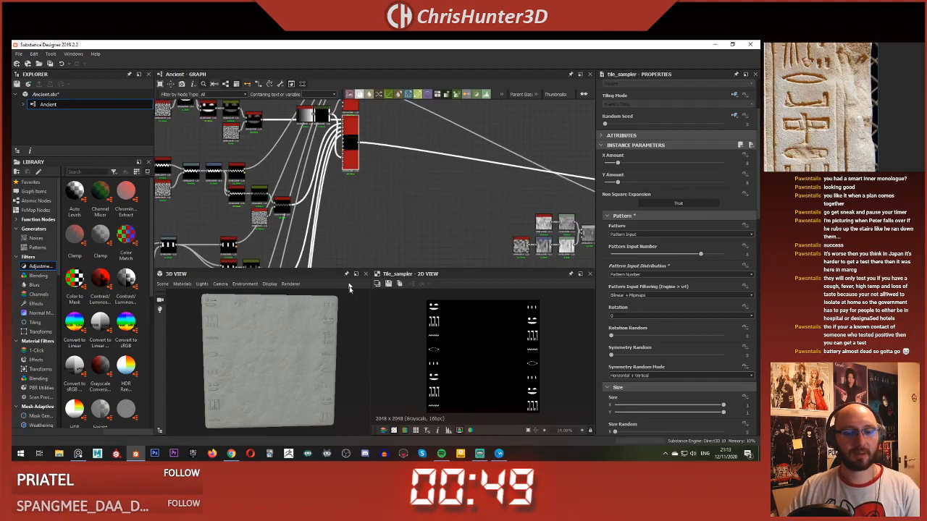
scroll(260, 345, "up", 2)
scroll(260, 345, "up", 5)
middle_click_drag(260, 345, 298, 336)
scroll(269, 335, "down", 4)
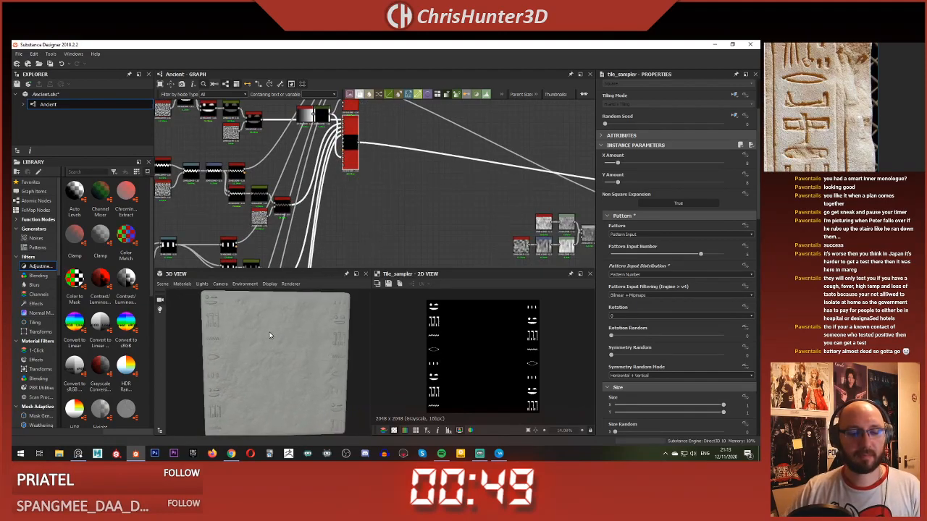
scroll(341, 214, "down", 2)
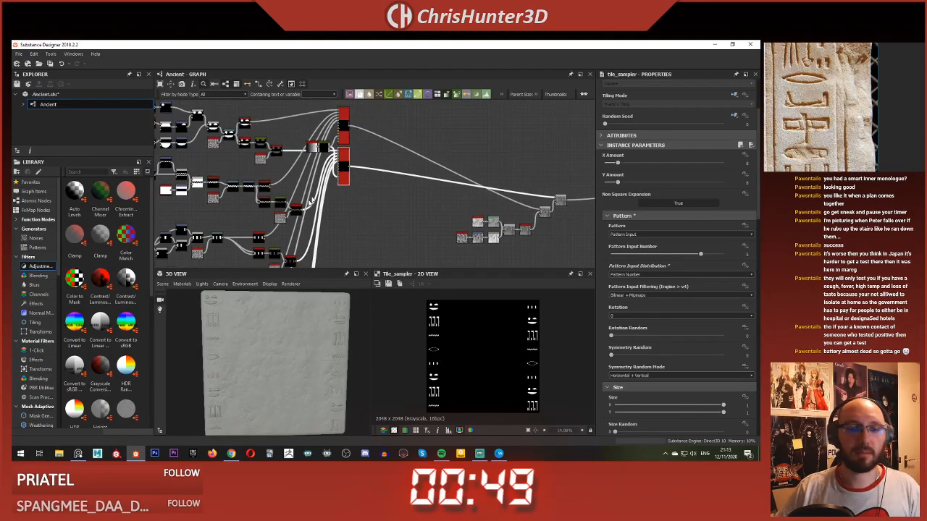
Step: Preview the lower Tile Sampler's glyph pattern in the 2D view
middle_click_drag(332, 168, 342, 209)
scroll(342, 209, "up", 4)
middle_click_drag(372, 174, 369, 206)
scroll(417, 196, "up", 2)
middle_click_drag(423, 194, 408, 176)
scroll(404, 197, "down", 1)
scroll(385, 170, "down", 2)
scroll(386, 172, "up", 2)
scroll(387, 171, "down", 3)
scroll(391, 194, "up", 3)
scroll(408, 176, "up", 2)
left_click(408, 176)
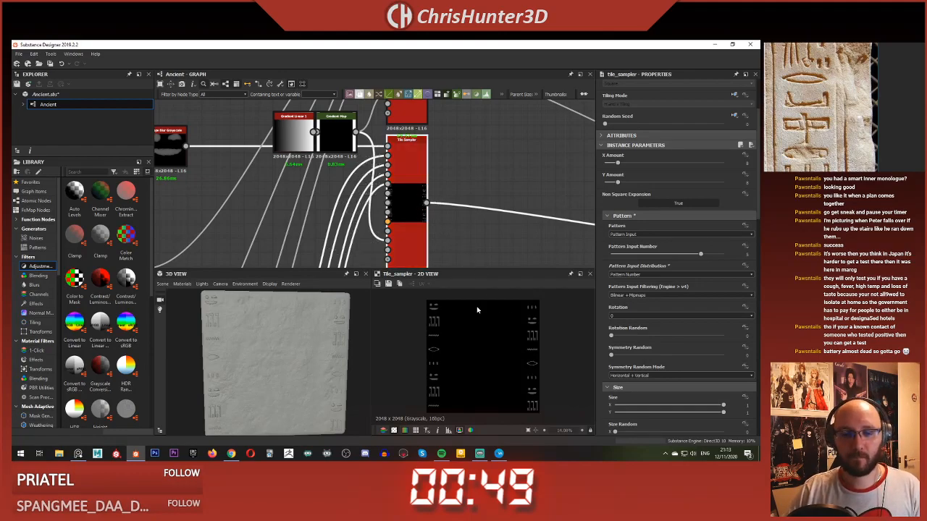
Step: Show the upper Tile Sampler's parameters and inspect the glyph branches and mask gradient feeding it
scroll(448, 179, "up", 3)
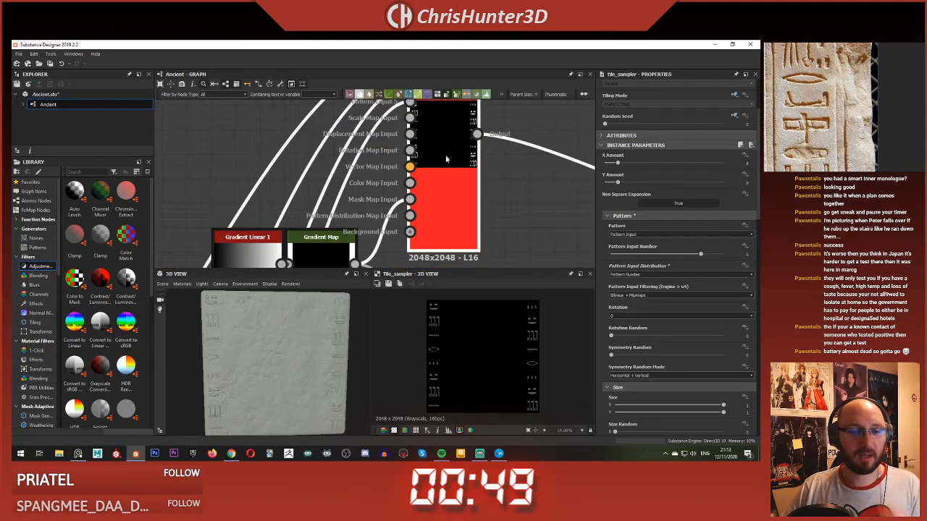
left_click(396, 238)
scroll(316, 219, "down", 4)
middle_click_drag(265, 207, 440, 147)
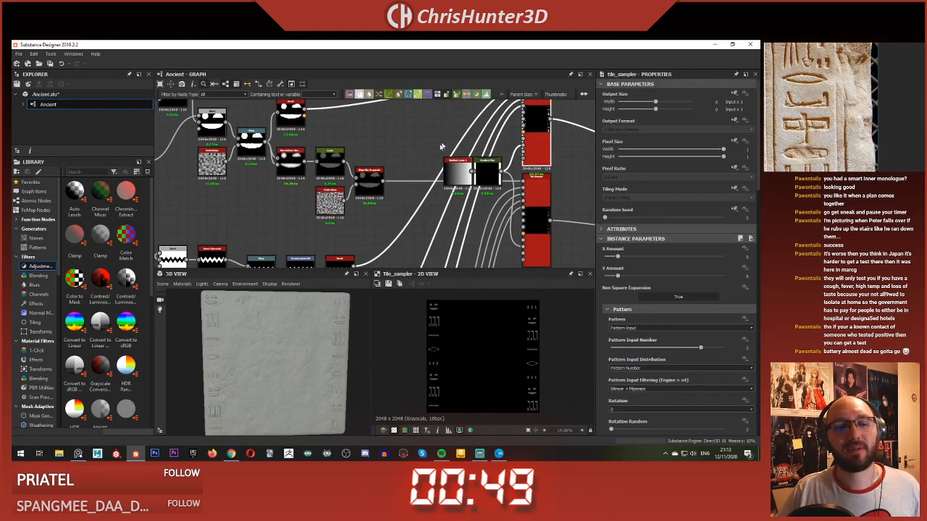
scroll(390, 185, "up", 2)
scroll(406, 193, "up", 1)
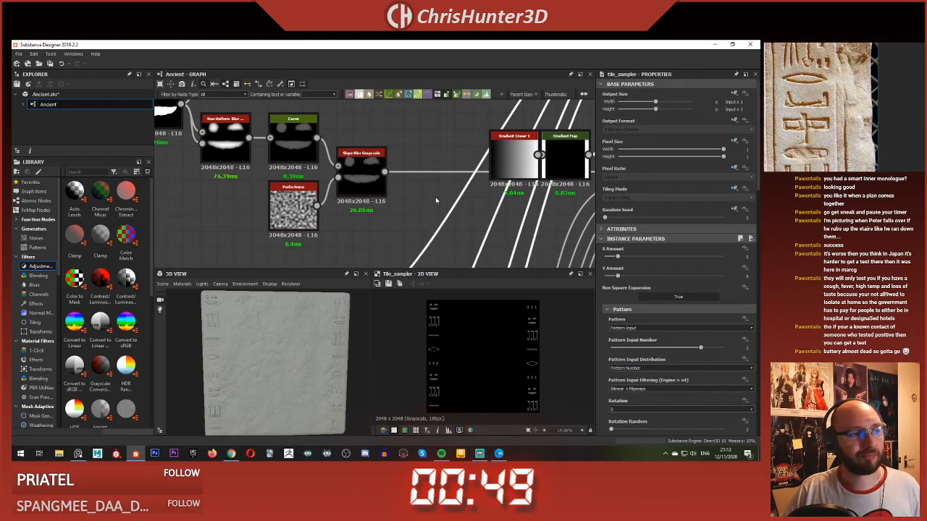
scroll(436, 201, "down", 6)
middle_click_drag(436, 201, 335, 205)
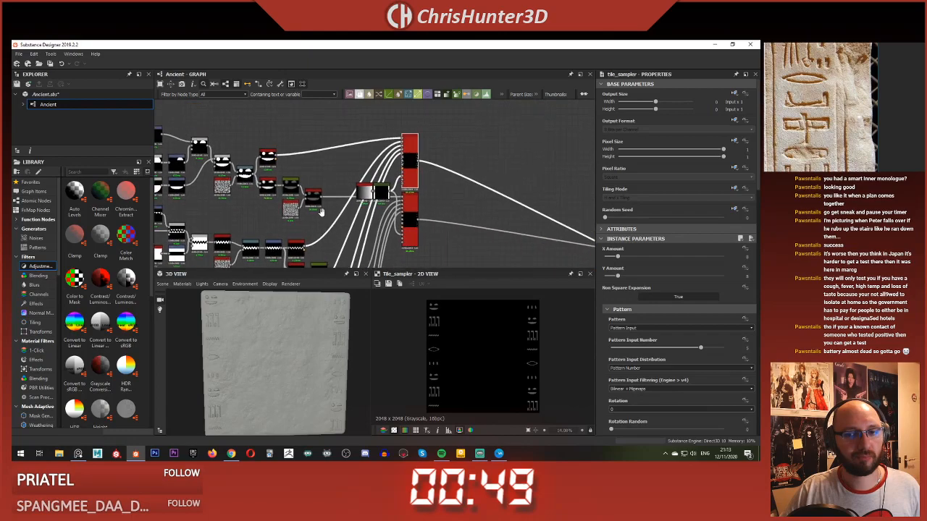
scroll(444, 184, "up", 5)
scroll(681, 296, "down", 5)
Step: Try a Global Offset X of about 0.02 on the upper Tile Sampler, then return it to 0
scroll(670, 289, "down", 1)
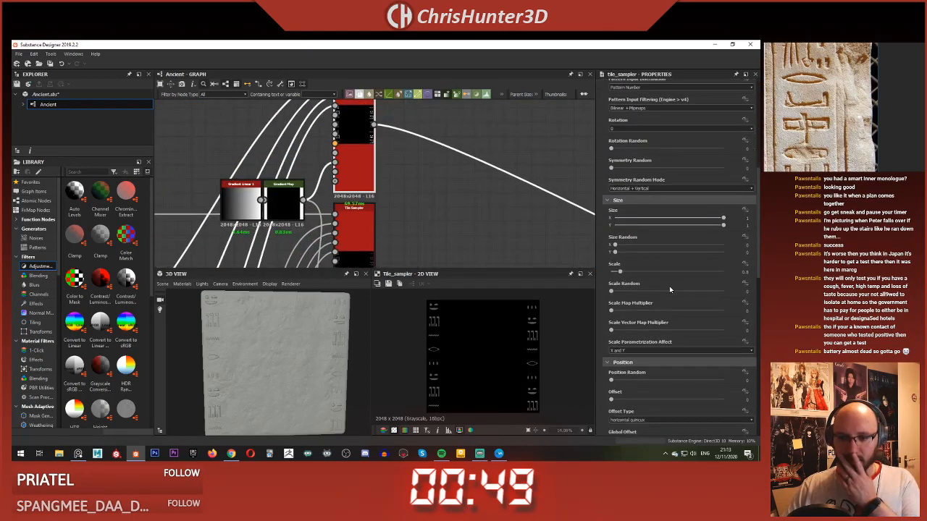
scroll(617, 311, "down", 3)
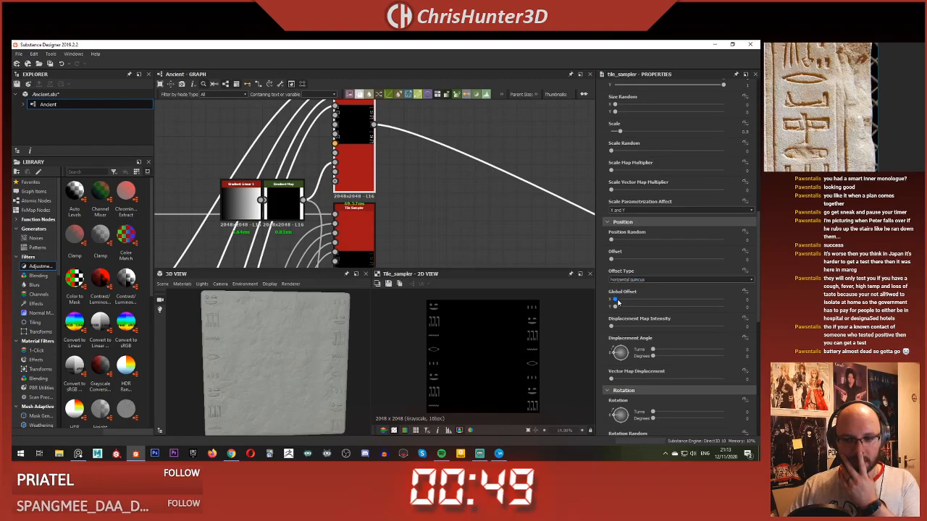
left_click_drag(615, 300, 618, 300)
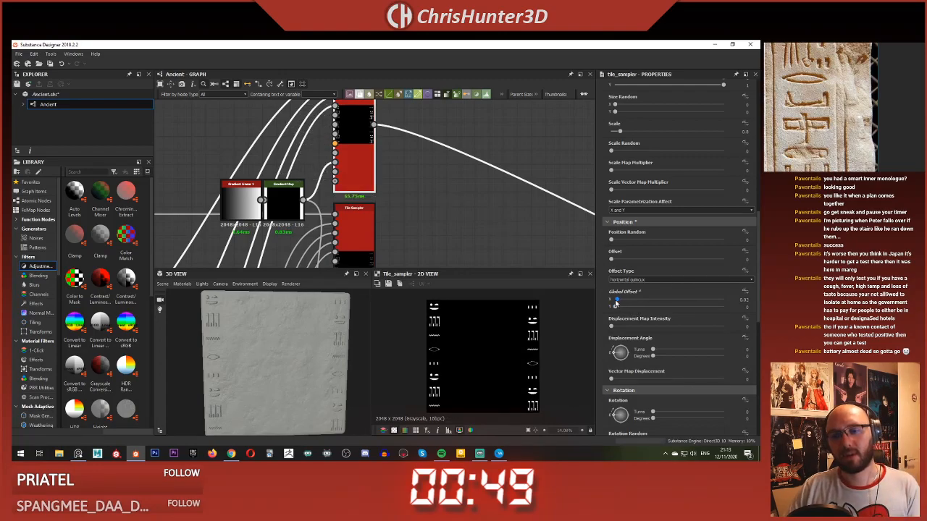
left_click_drag(615, 303, 605, 301)
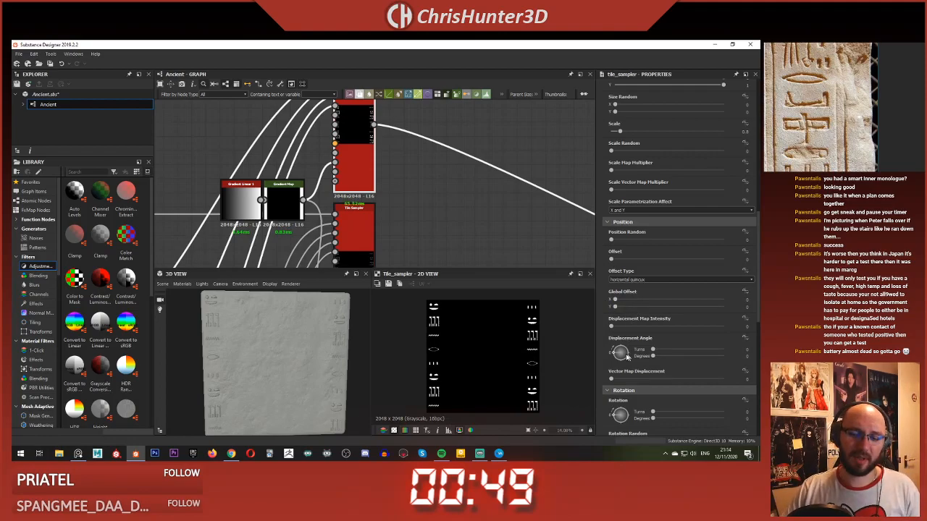
Step: Add a Shape node to the graph in the empty area beside the Tile Samplers
middle_click_drag(357, 156, 457, 169)
scroll(436, 230, "down", 3)
scroll(469, 190, "down", 3)
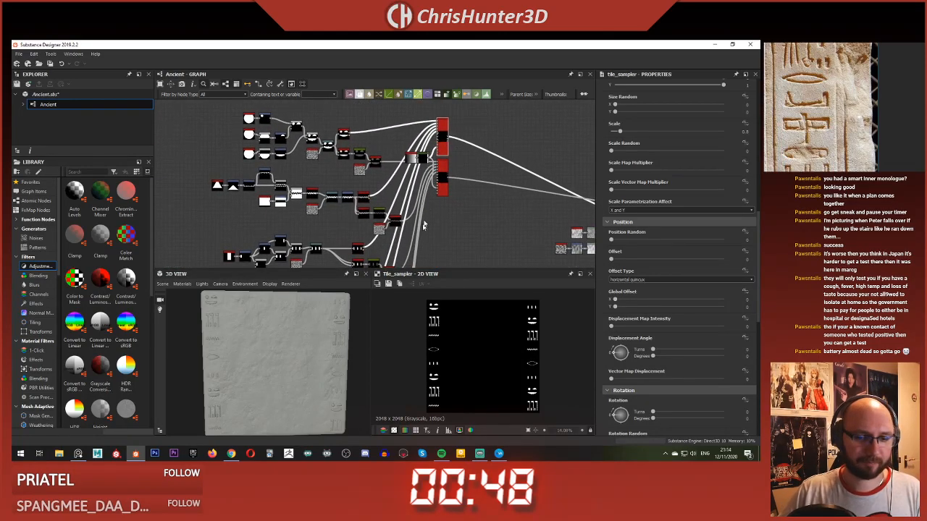
middle_click_drag(425, 226, 410, 261)
scroll(505, 227, "up", 2)
left_click(489, 223)
key("space")
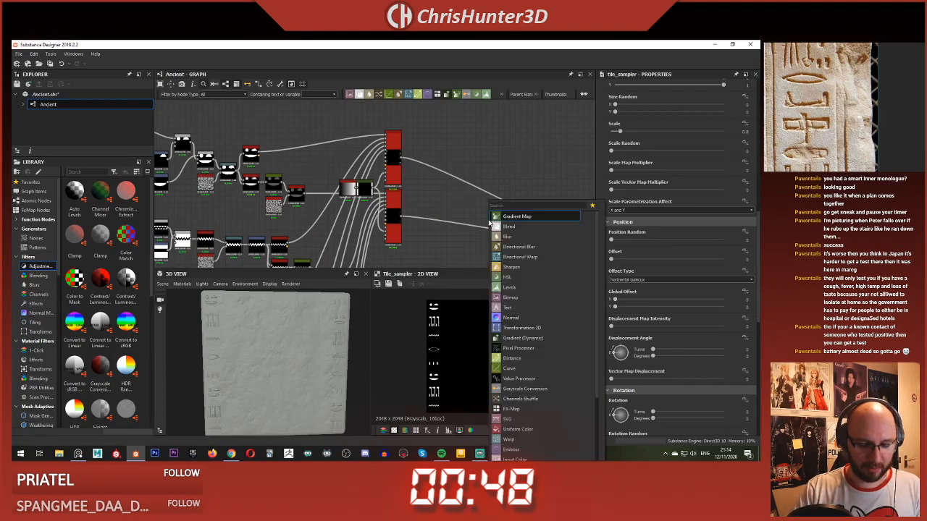
type("shape")
key("Return")
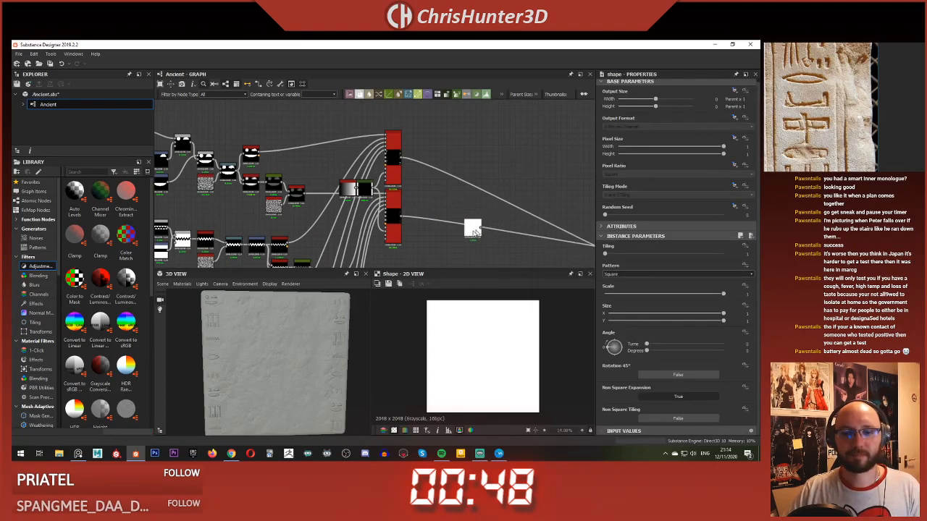
Step: Add a Blend node after the Shape and connect the Shape to both its foreground and background inputs
scroll(438, 250, "up", 4)
key("space")
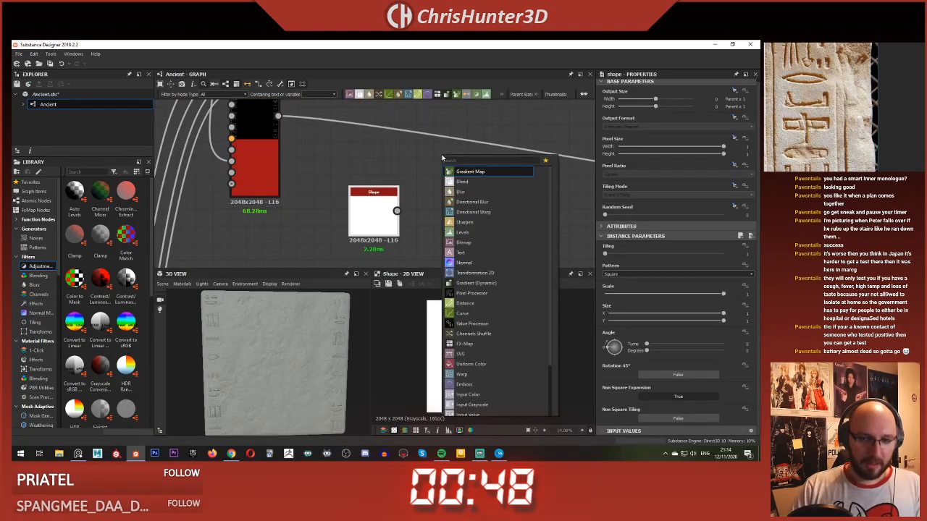
type("blend")
key("Return")
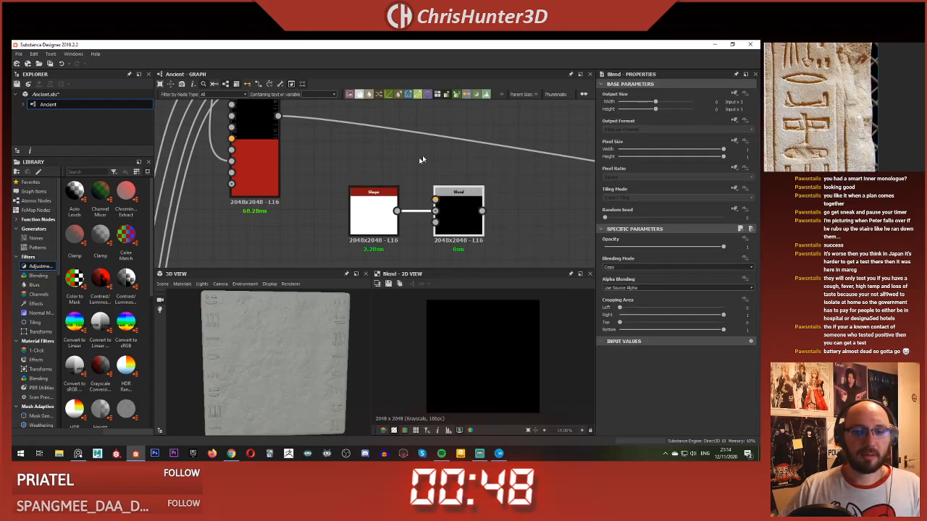
left_click_drag(452, 211, 470, 183)
scroll(427, 199, "down", 3)
middle_click_drag(416, 191, 407, 211)
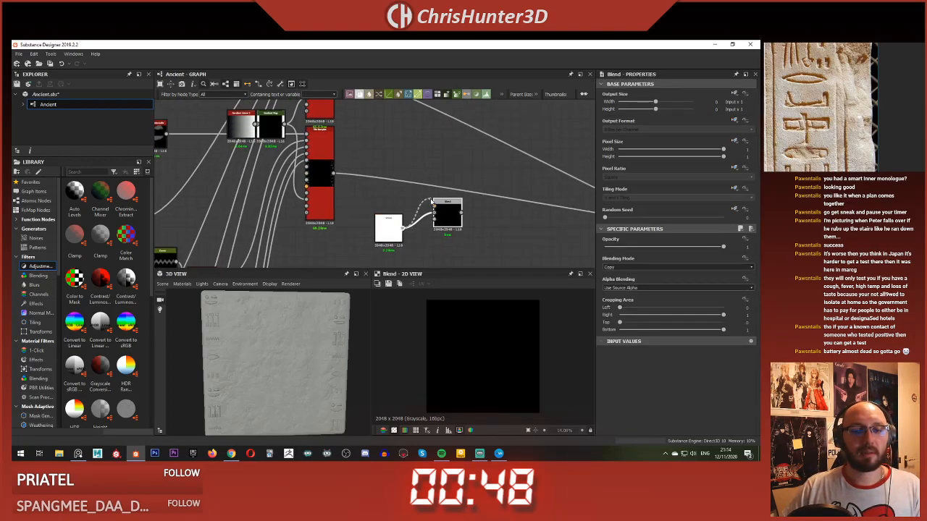
left_click_drag(432, 201, 434, 207)
scroll(369, 168, "down", 2)
left_click_drag(379, 241, 358, 249)
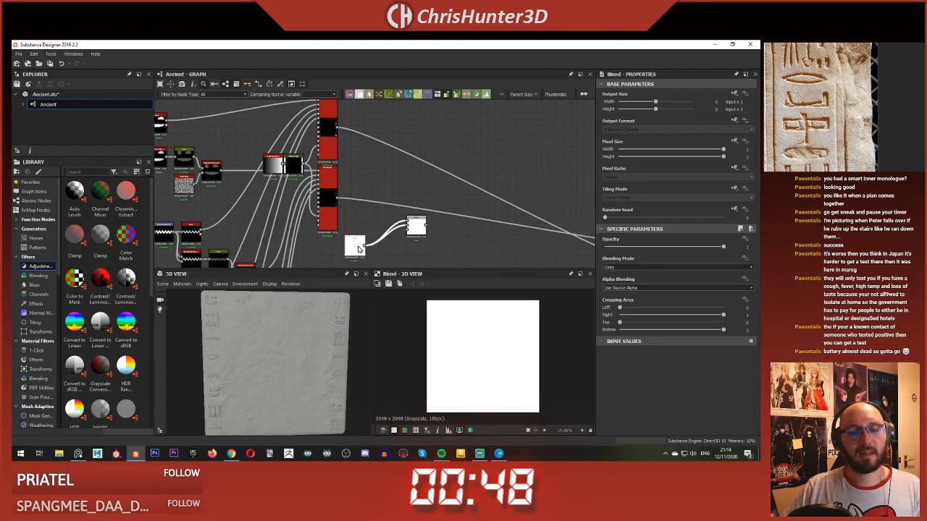
Step: Check both Tile Samplers and follow their inputs down to the eye-shaped glyph's node branch
left_click(336, 193)
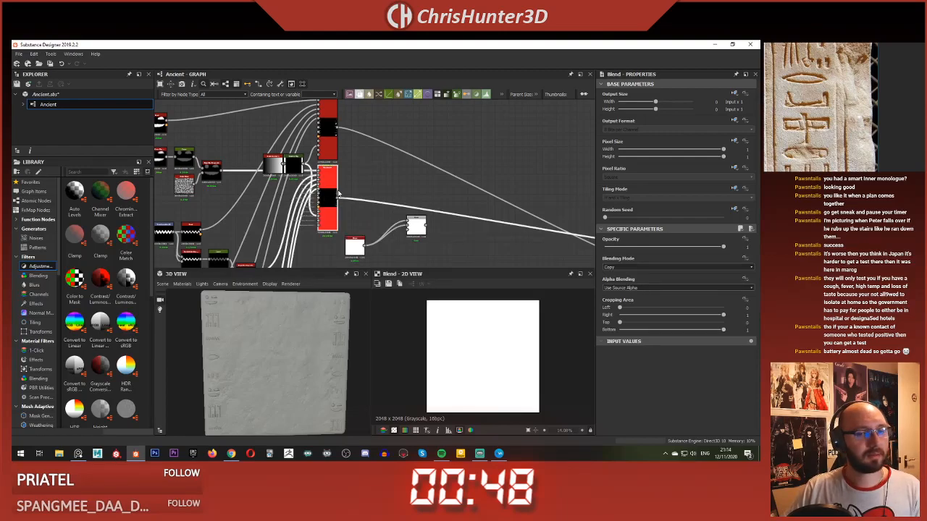
middle_click_drag(389, 174, 404, 156)
scroll(409, 164, "down", 3)
scroll(410, 164, "up", 3)
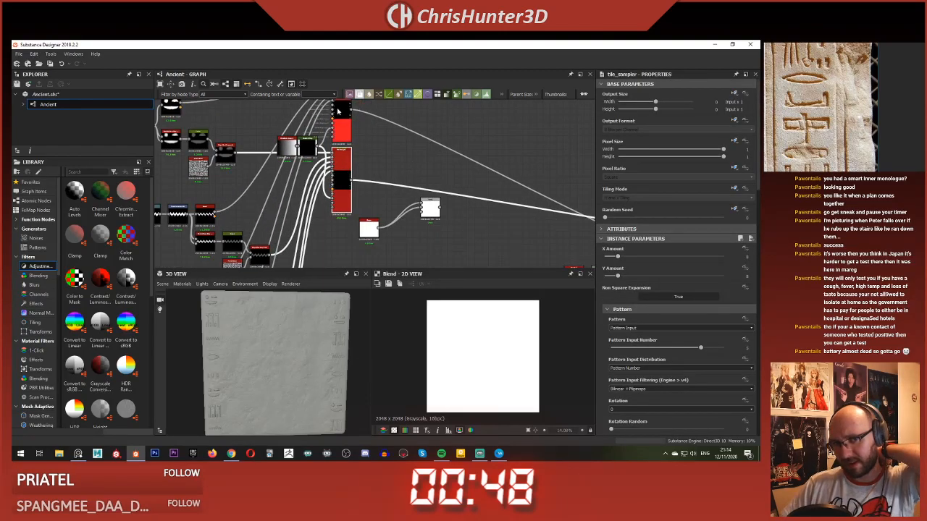
left_click(341, 129)
middle_click_drag(277, 265, 416, 106)
scroll(414, 155, "down", 2)
scroll(439, 172, "up", 4)
scroll(438, 172, "down", 4)
middle_click_drag(438, 172, 408, 110)
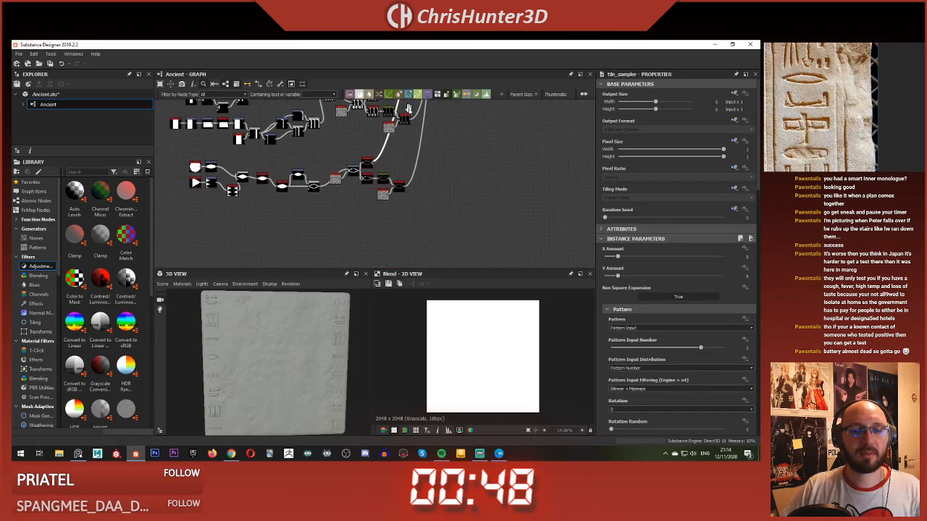
scroll(386, 196, "up", 2)
middle_click_drag(371, 172, 402, 152)
scroll(402, 167, "up", 2)
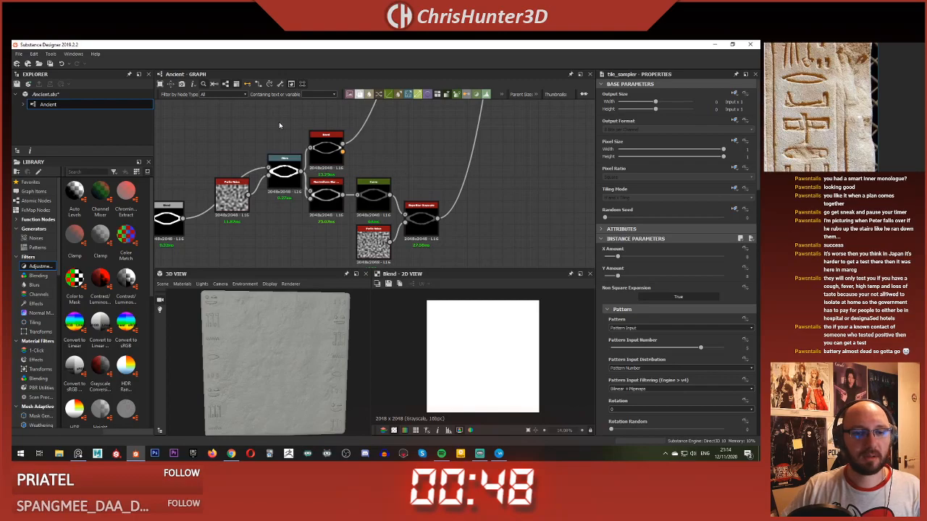
Step: Copy the eye glyph's Warp, Bevel, Non Uniform Blur, Curve, Perlin Noise and Slope Blur nodes and paste them beside the new Blend
left_click_drag(288, 142, 441, 241)
scroll(475, 216, "down", 3)
middle_click_drag(493, 202, 447, 220)
scroll(435, 193, "down", 2)
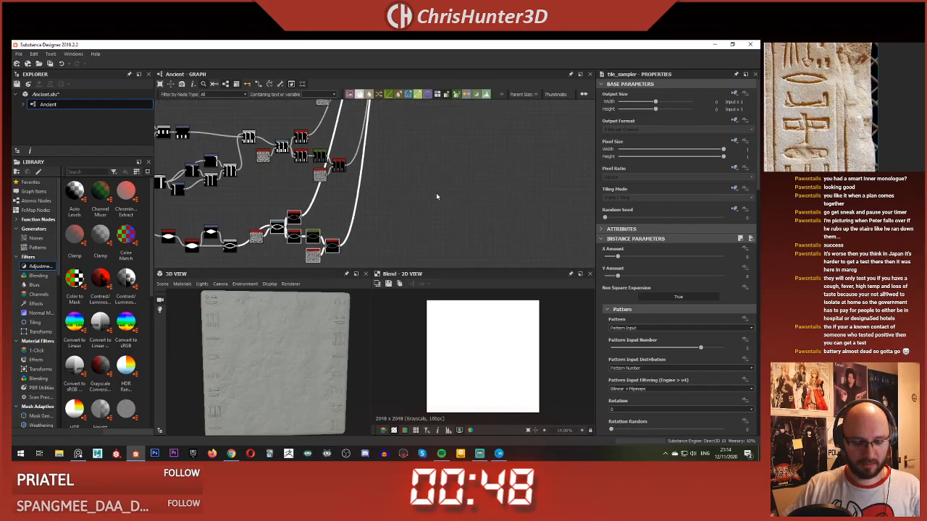
middle_click_drag(456, 150, 321, 263)
scroll(331, 184, "down", 1)
scroll(331, 184, "up", 4)
key("ctrl+v")
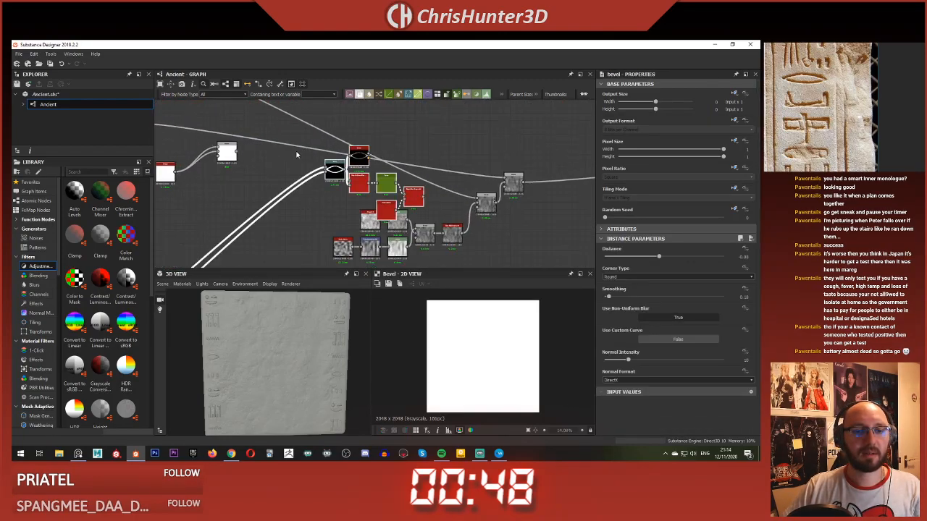
middle_click_drag(297, 155, 363, 159)
left_click_drag(403, 181, 335, 148)
scroll(336, 149, "up", 3)
middle_click_drag(335, 148, 401, 184)
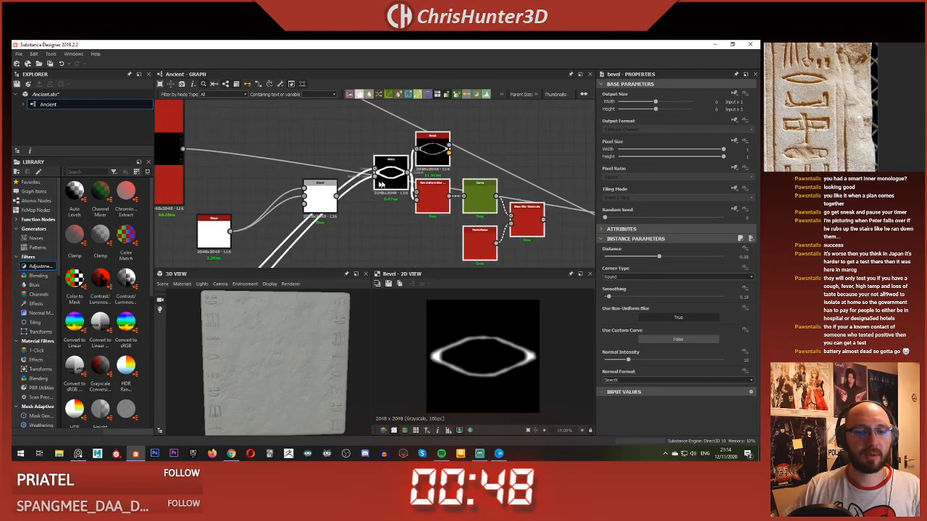
Step: Connect the new Shape to both inputs of the pasted Warp, replacing the eye glyph's links
left_click_drag(391, 180, 375, 237)
scroll(374, 237, "down", 1)
middle_click_drag(374, 238, 380, 189)
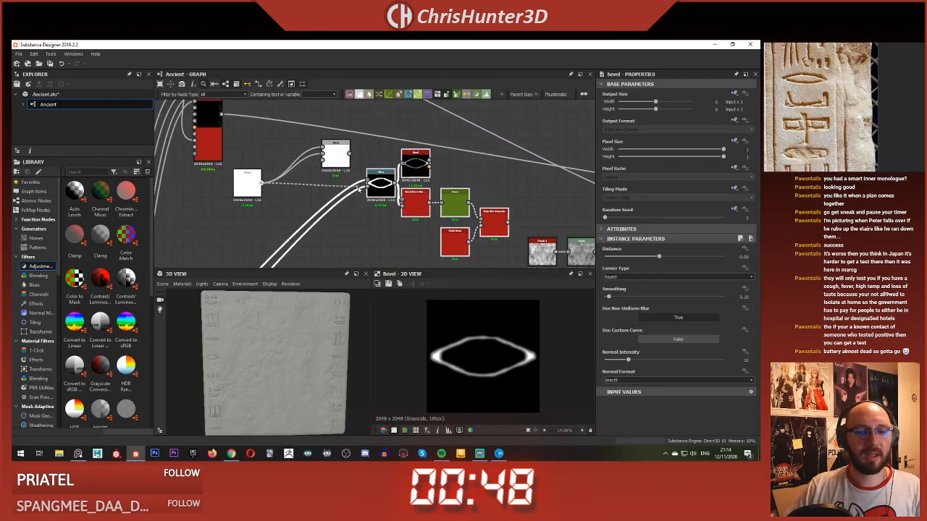
left_click_drag(368, 184, 258, 185)
left_click_drag(368, 187, 258, 183)
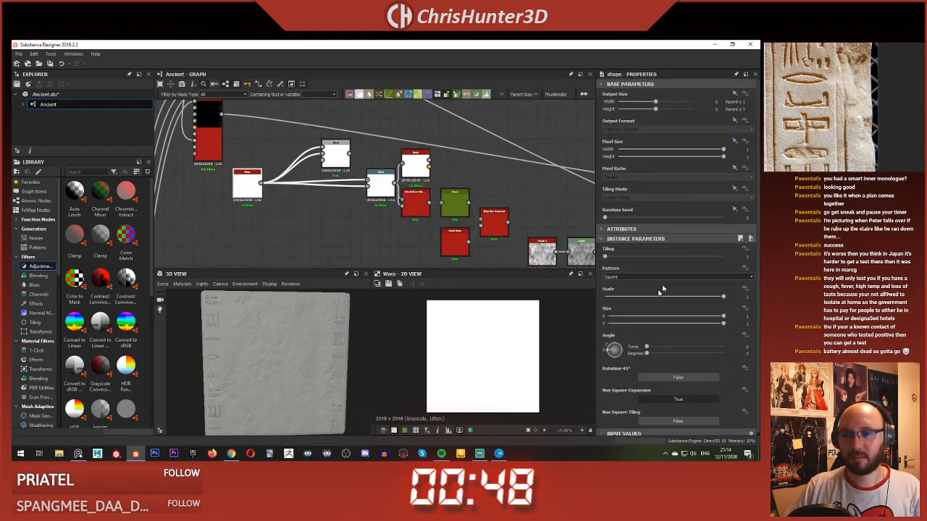
Step: Reduce the Shape's horizontal size so the square becomes a thin, nearly full-height vertical bar
left_click_drag(695, 326, 699, 325)
left_click_drag(700, 328, 611, 333)
scroll(304, 186, "up", 2)
double_click(353, 138)
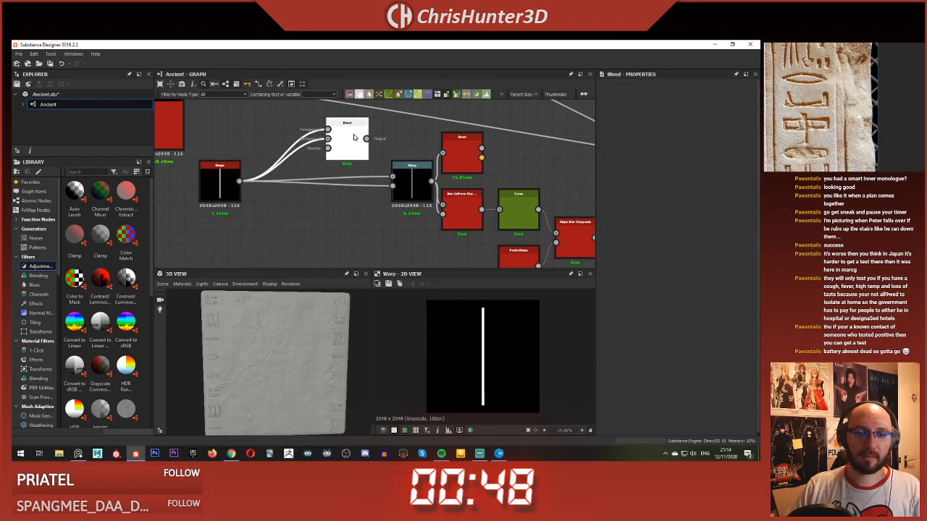
Step: Preview the pasted nodes and lower the Non Uniform Blur's intensity to under 2 to suit the thin bar
middle_click_drag(410, 188, 233, 161)
scroll(316, 199, "down", 2)
middle_click_drag(447, 230, 433, 191)
double_click(373, 179)
scroll(432, 191, "up", 2)
double_click(425, 198)
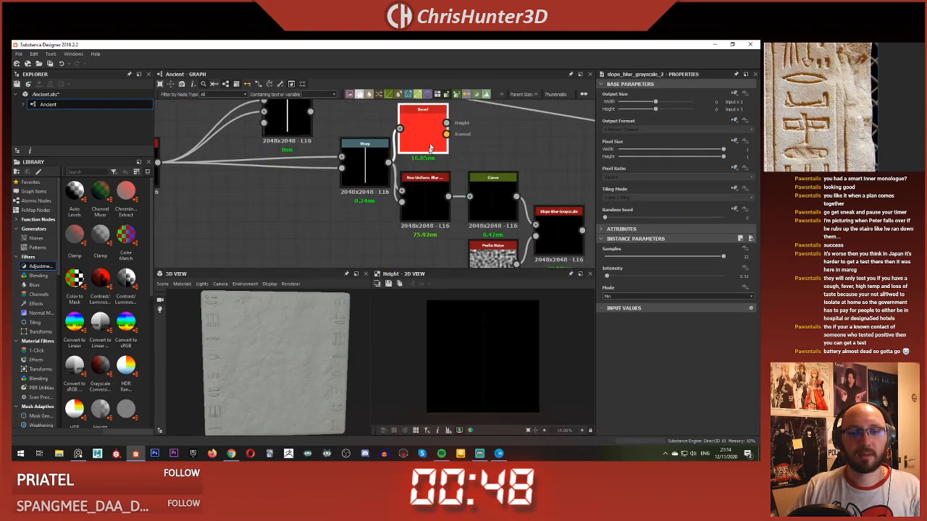
scroll(547, 296, "up", 3)
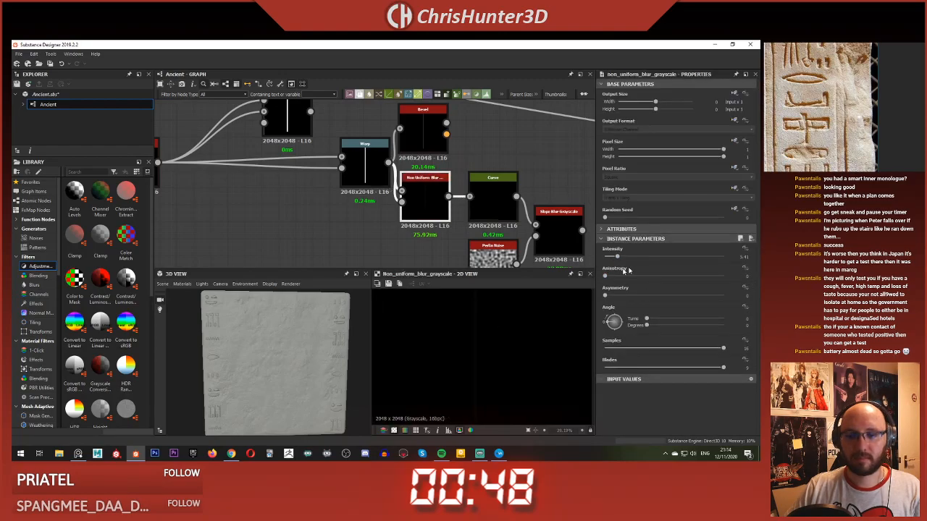
left_click_drag(615, 259, 608, 257)
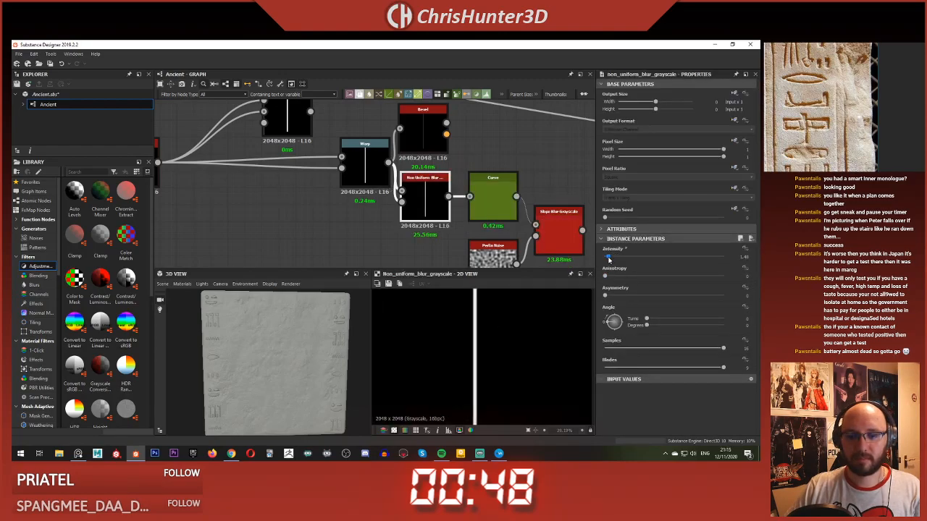
scroll(484, 321, "up", 5)
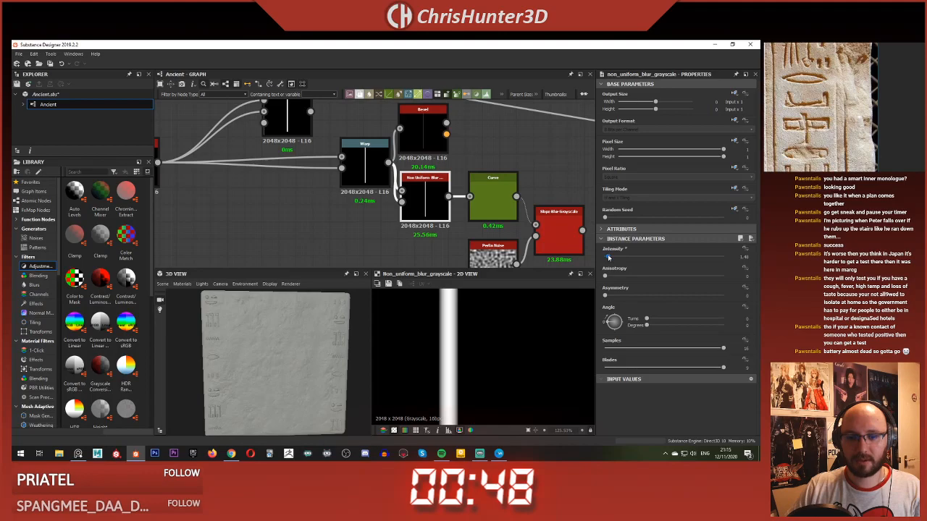
scroll(470, 177, "down", 5)
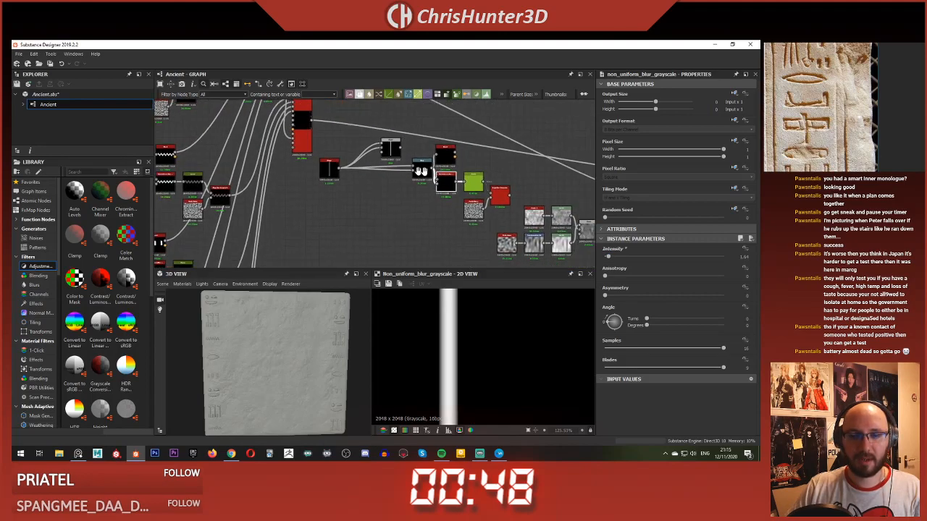
Step: Preview the bar's Slope Blur result and raise the scale of its Perlin Noise to 41
scroll(565, 191, "up", 3)
double_click(432, 201)
scroll(456, 357, "down", 5)
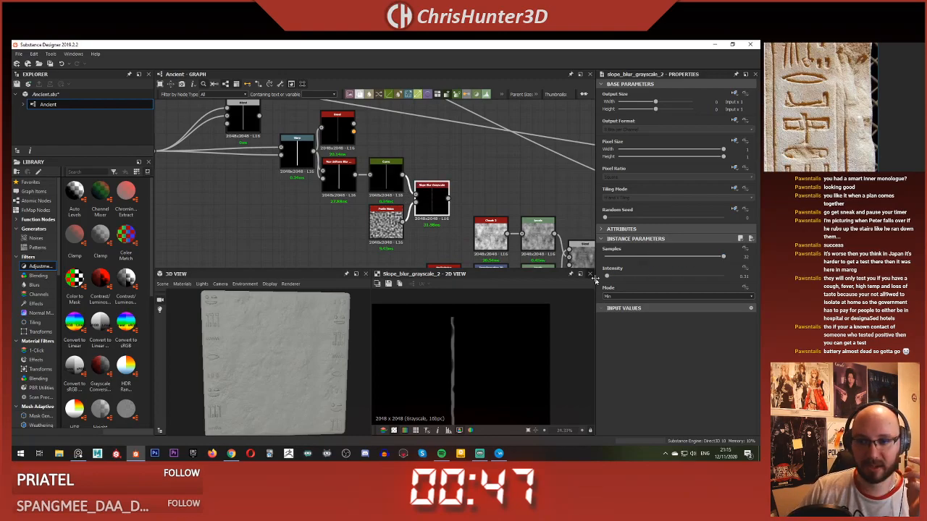
scroll(485, 331, "up", 3)
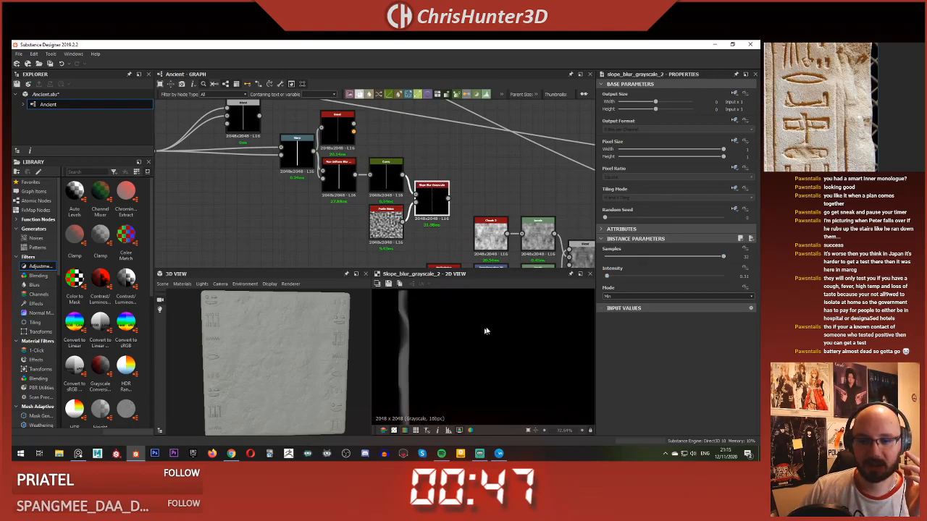
left_click(386, 223)
left_click_drag(644, 256, 680, 256)
scroll(447, 341, "down", 3)
scroll(449, 333, "up", 4)
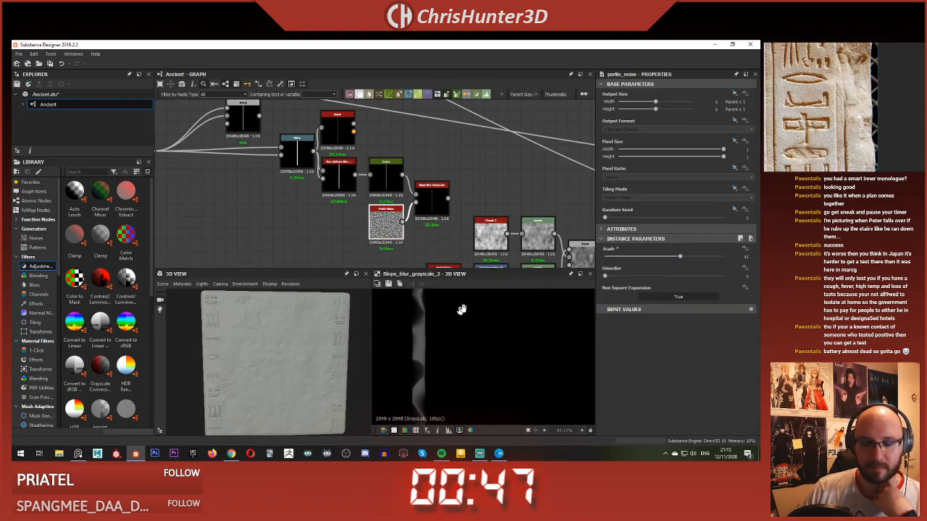
Step: Reduce the Slope Blur's intensity to about 0.05 to soften the distortion along the bar's edges
left_click(432, 203)
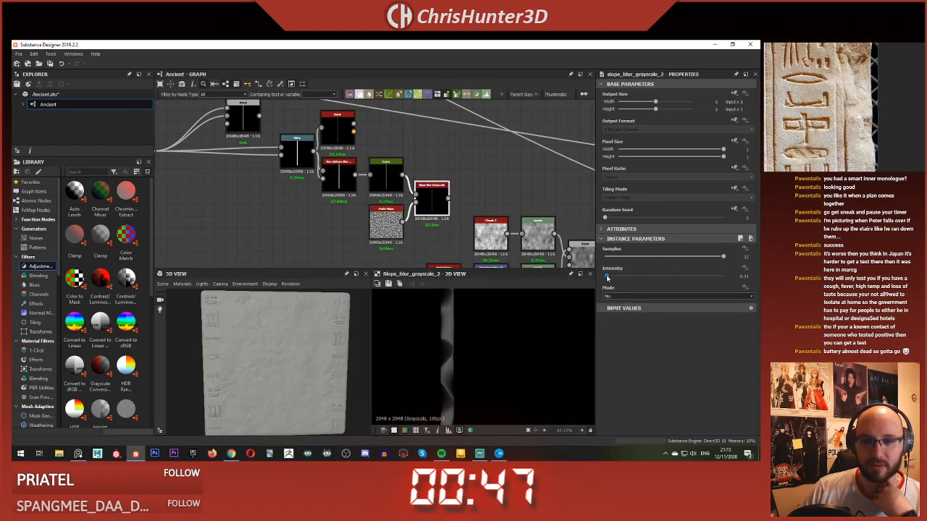
left_click_drag(607, 278, 605, 278)
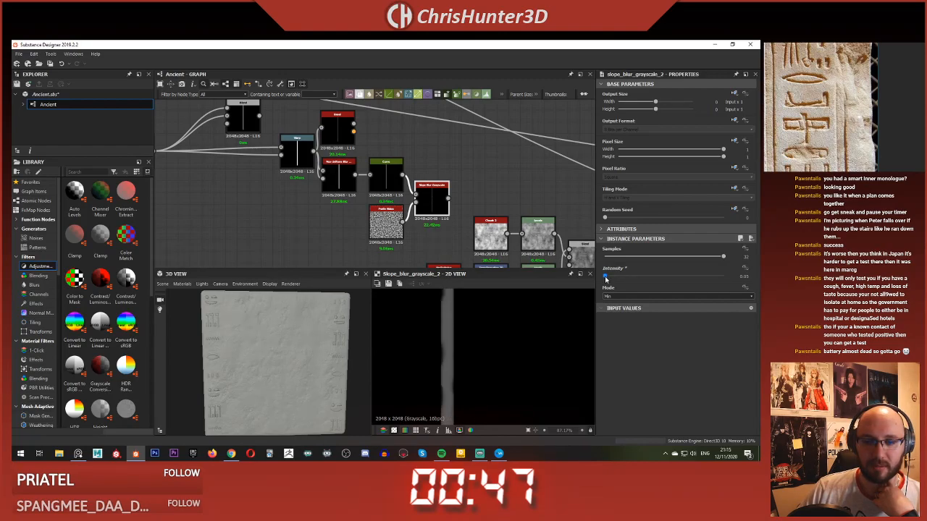
scroll(536, 341, "down", 5)
scroll(399, 237, "down", 2)
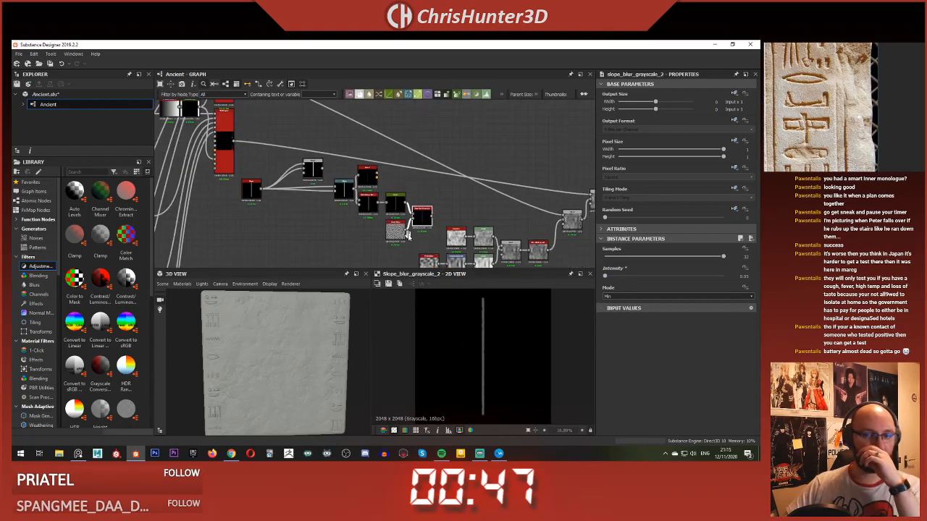
Step: Preview the bar's Bevel and set its distance to about -0.04
scroll(408, 236, "up", 3)
double_click(325, 145)
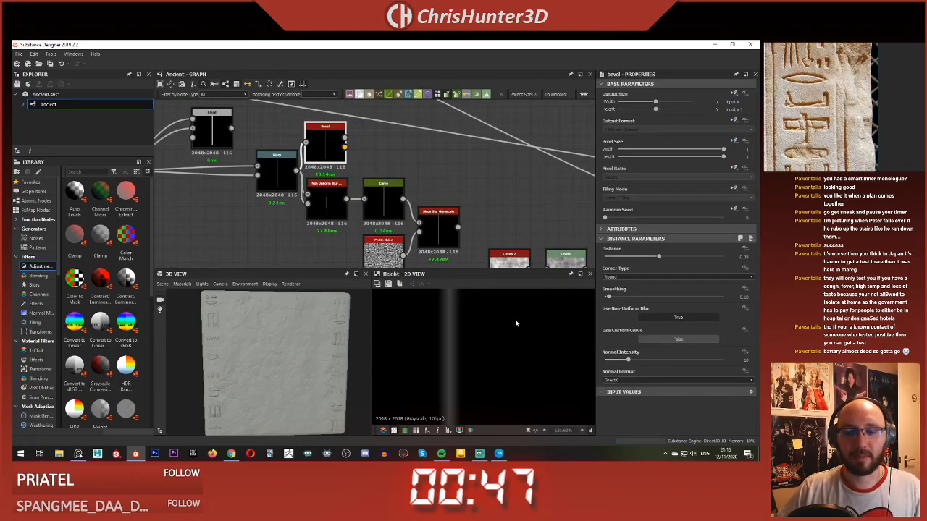
scroll(510, 330, "down", 3)
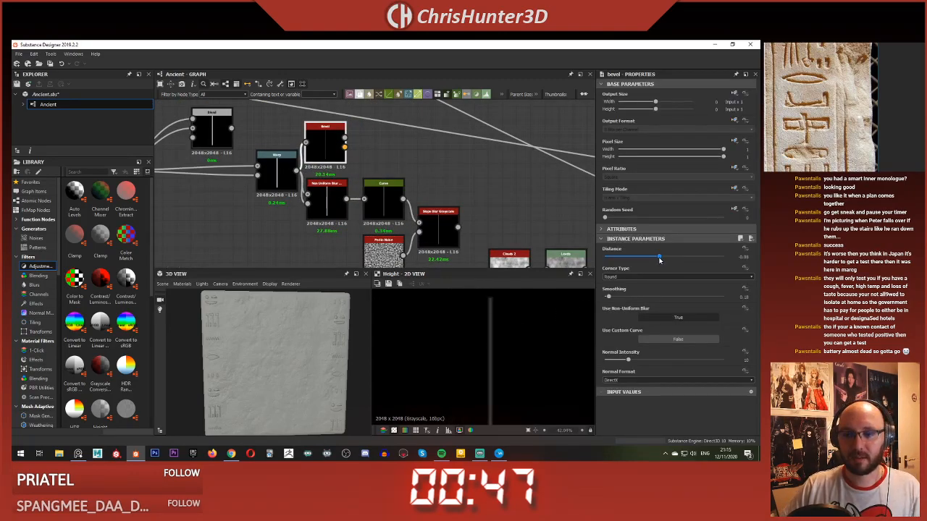
left_click_drag(659, 259, 661, 260)
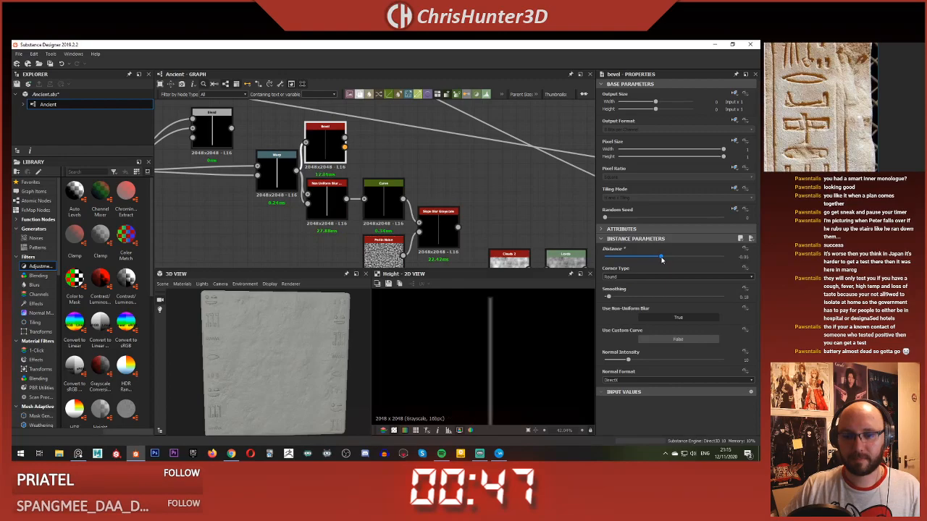
scroll(352, 120, "down", 4)
scroll(308, 125, "up", 5)
Step: Examine the Subtract Blend that combines the surface noise with the glyphs and trace its link back to the Tile Samplers
middle_click_drag(353, 121, 356, 181)
scroll(308, 125, "down", 4)
scroll(393, 182, "down", 2)
scroll(393, 183, "up", 5)
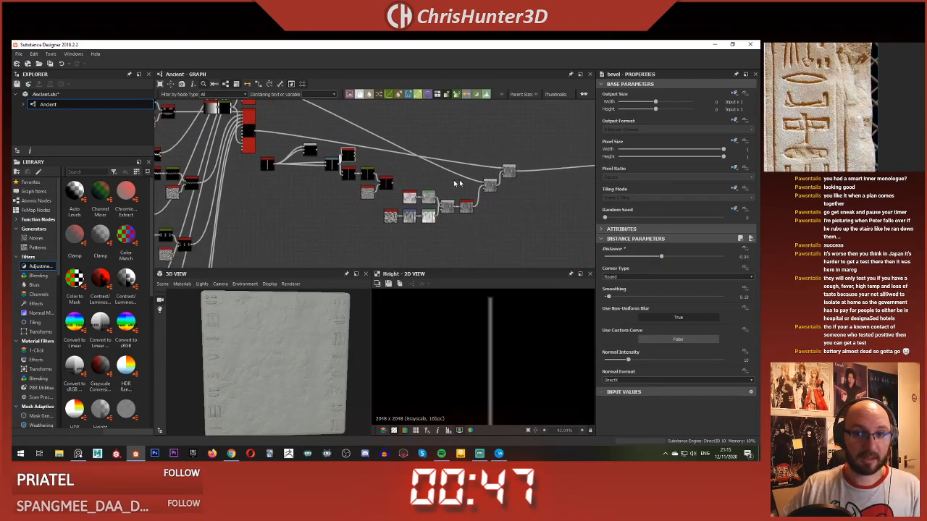
left_click(477, 210)
scroll(377, 190, "down", 5)
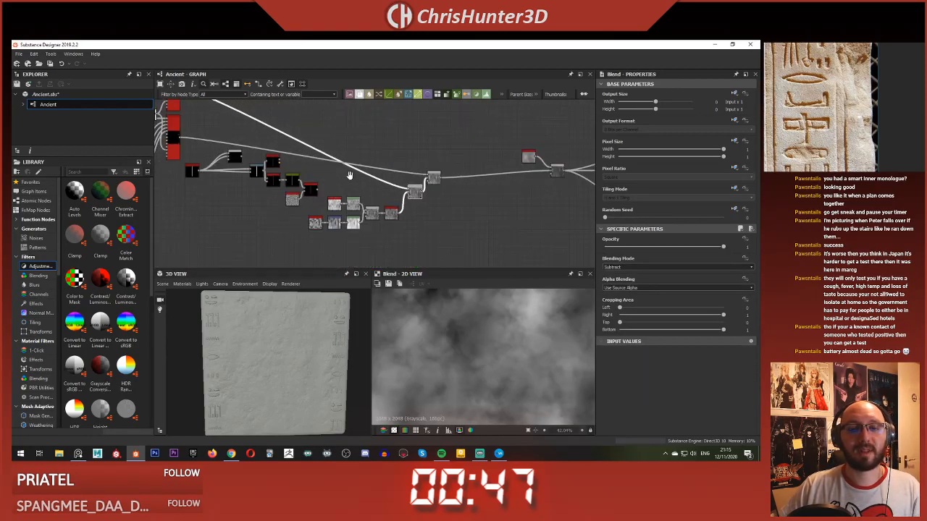
middle_click_drag(284, 130, 369, 157)
scroll(318, 149, "up", 4)
middle_click_drag(316, 173, 376, 181)
scroll(400, 217, "down", 1)
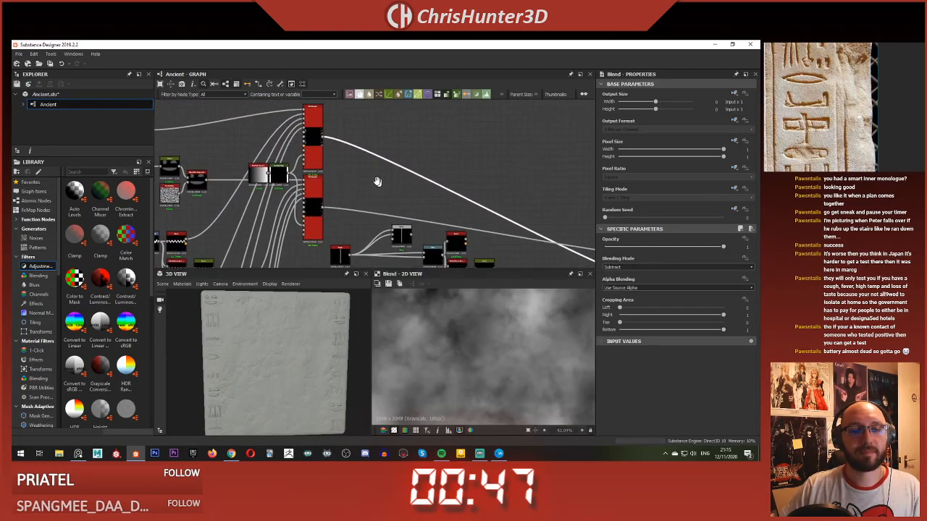
key("space")
left_click(329, 160)
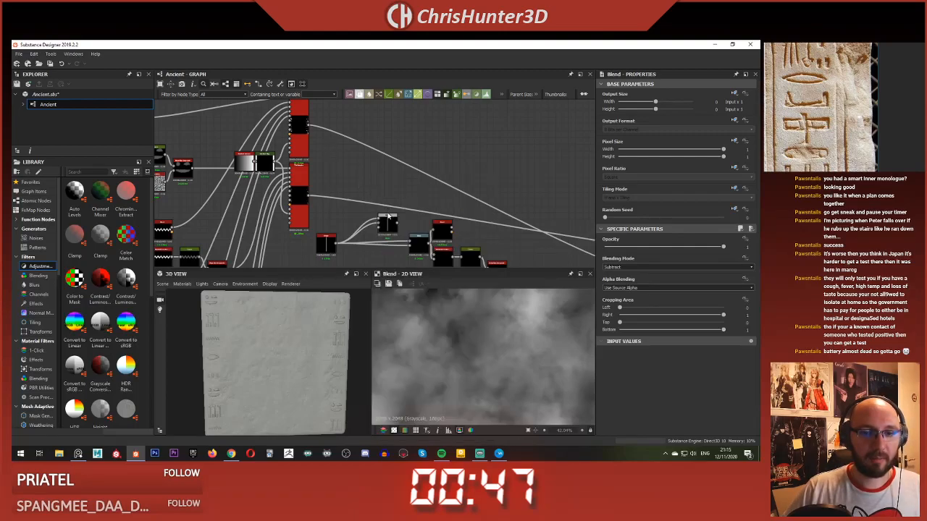
Step: Move the new Blend up beside the Tile Samplers and connect the upper Tile Sampler to its background input
left_click_drag(390, 219, 403, 191)
scroll(403, 191, "up", 4)
double_click(404, 191)
scroll(354, 208, "down", 1)
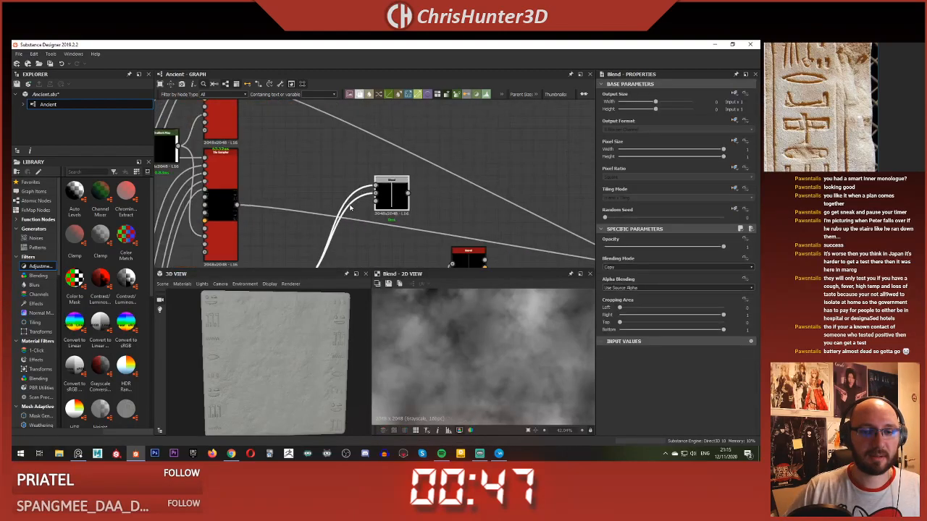
middle_click_drag(313, 184, 317, 144)
scroll(317, 146, "down", 1)
middle_click_drag(318, 152, 362, 209)
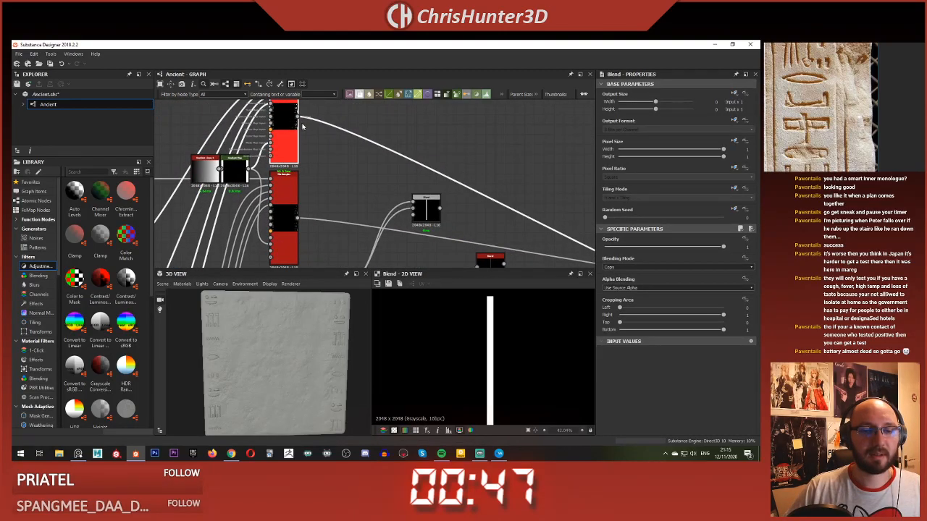
left_click_drag(407, 203, 413, 209)
left_click(427, 209)
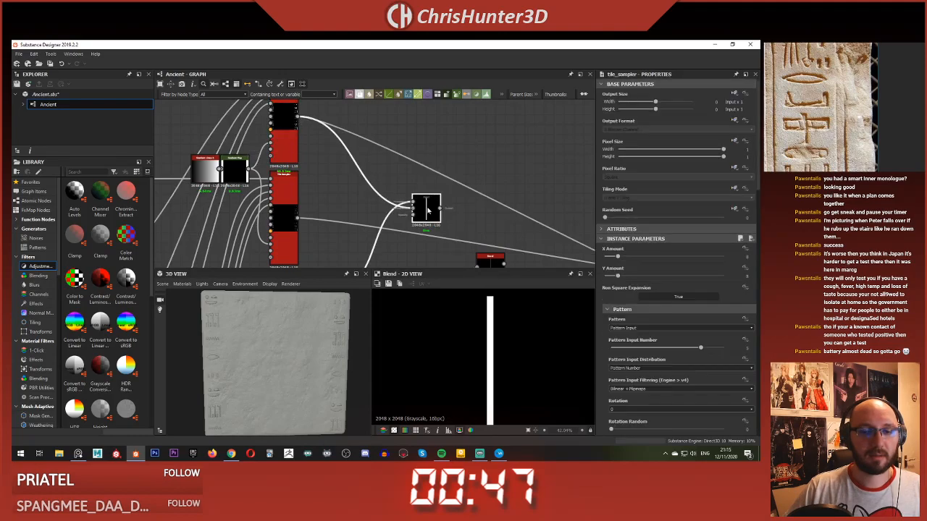
middle_click_drag(423, 215, 387, 172)
left_click_drag(397, 175, 477, 140)
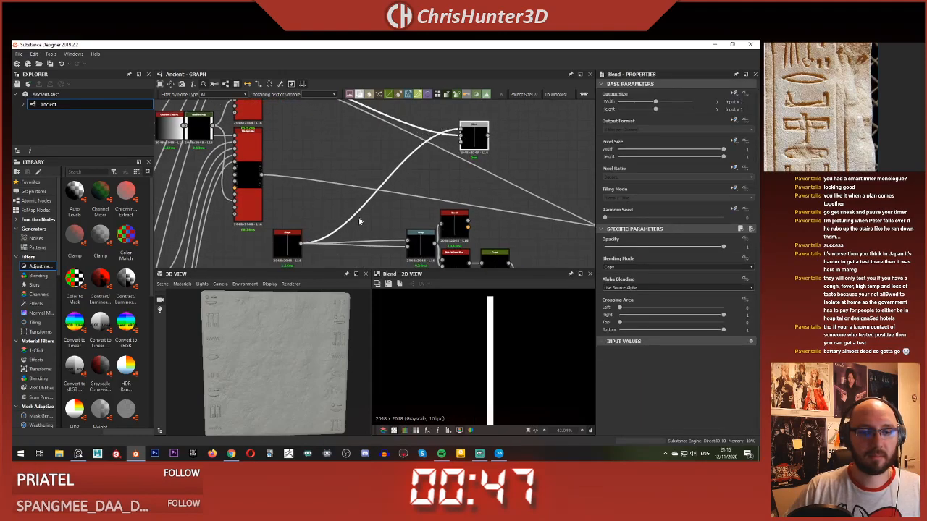
Step: Add a Transformation 2D node after the Shape and connect it to the Blend's foreground input
left_click(334, 204)
key("space")
type("tra")
key("Return")
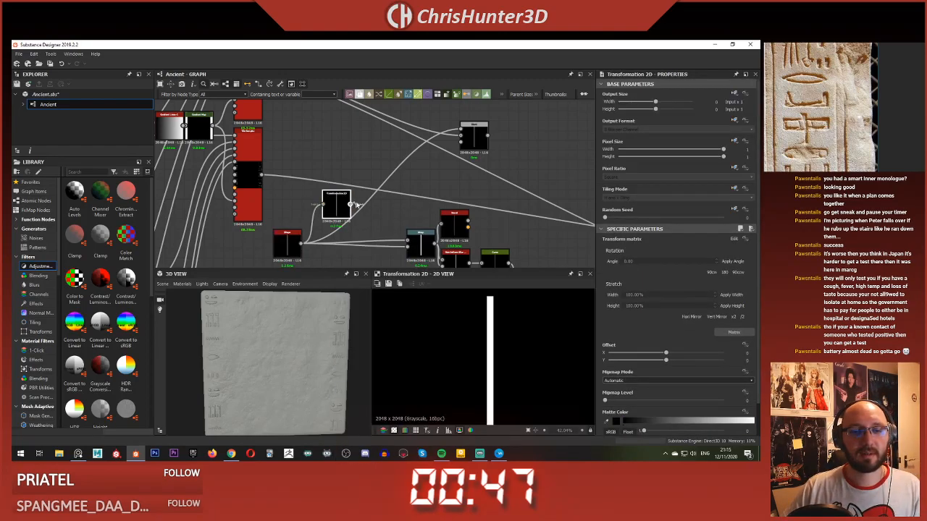
left_click_drag(351, 205, 461, 134)
Step: Preview the Blend of bar and glyphs and set its blending mode to Add (Linear Dodge)
double_click(483, 140)
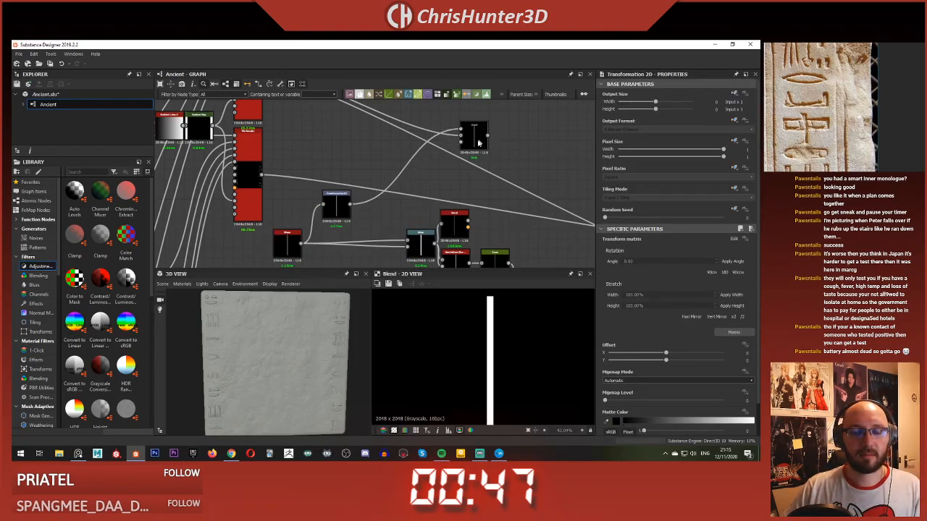
left_click(476, 142)
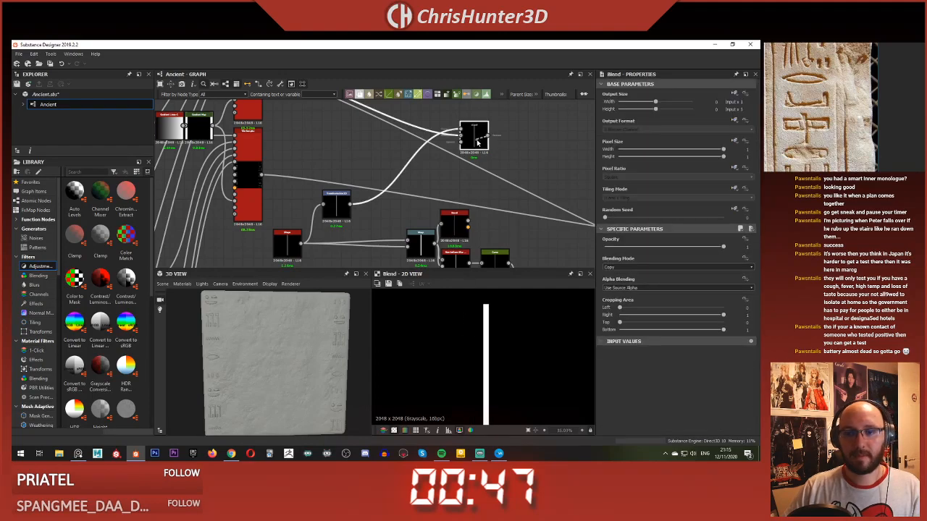
scroll(456, 220, "down", 3)
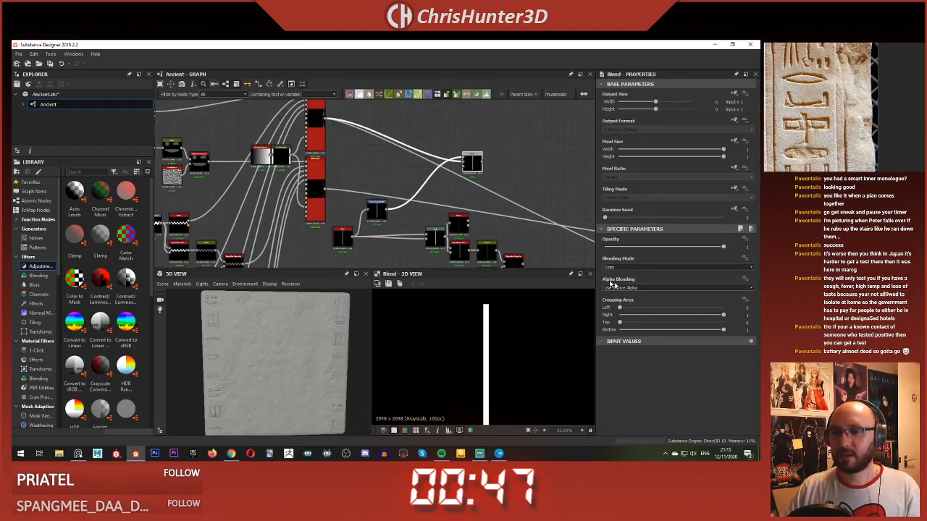
left_click(677, 267)
left_click(630, 274)
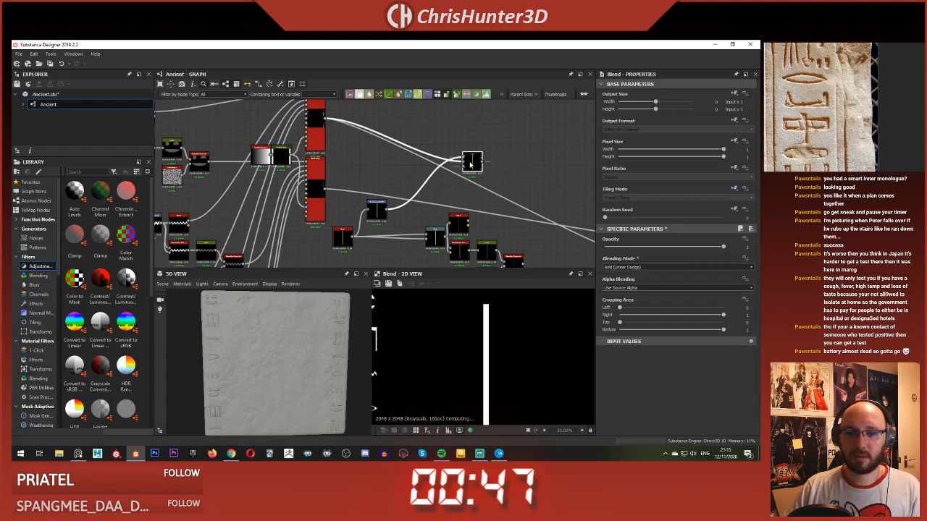
Step: Offset the Transformation 2D by about 0.47 in X to shift the bar to the outer edge of a glyph column
left_click(376, 208)
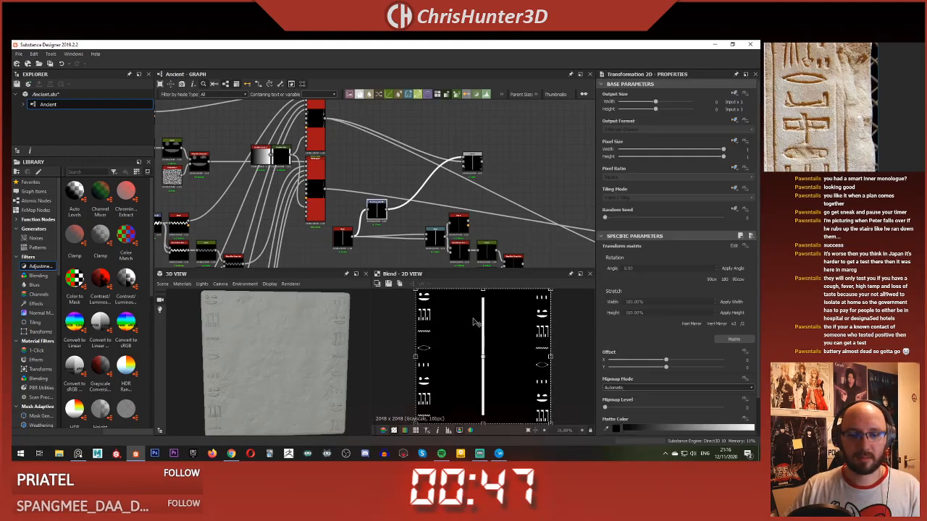
left_click_drag(458, 324, 409, 326)
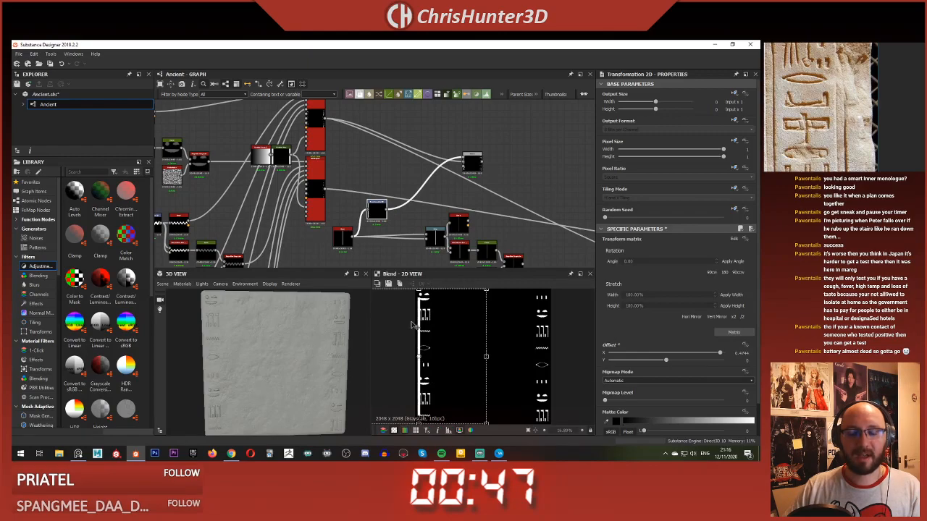
Step: Examine the glyph node chains and the upper Tile Sampler's settings and connections
scroll(413, 326, "down", 2)
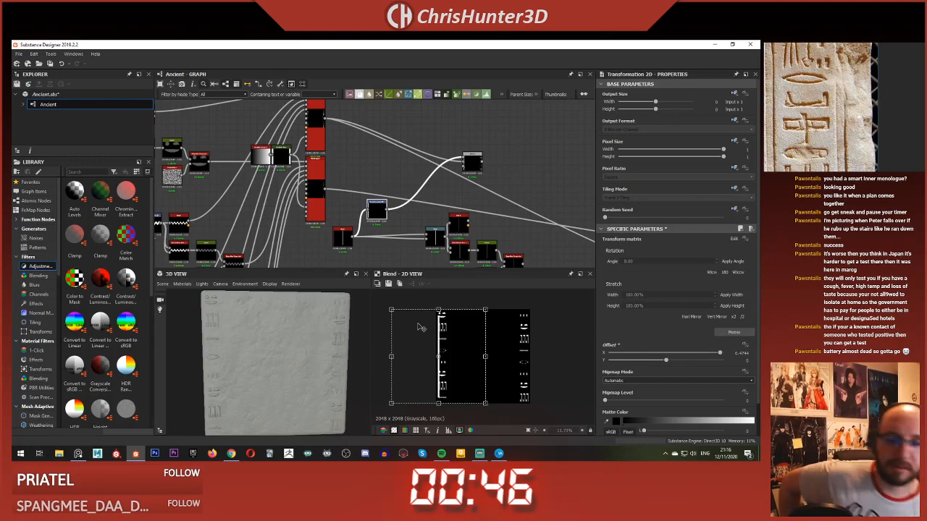
middle_click_drag(326, 175, 389, 163)
scroll(417, 168, "down", 2)
middle_click_drag(344, 143, 371, 144)
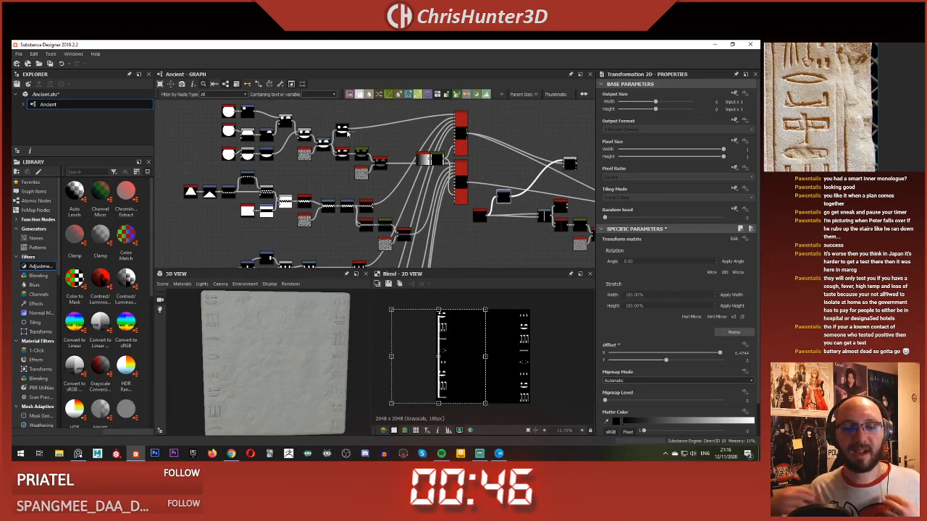
scroll(436, 165, "up", 5)
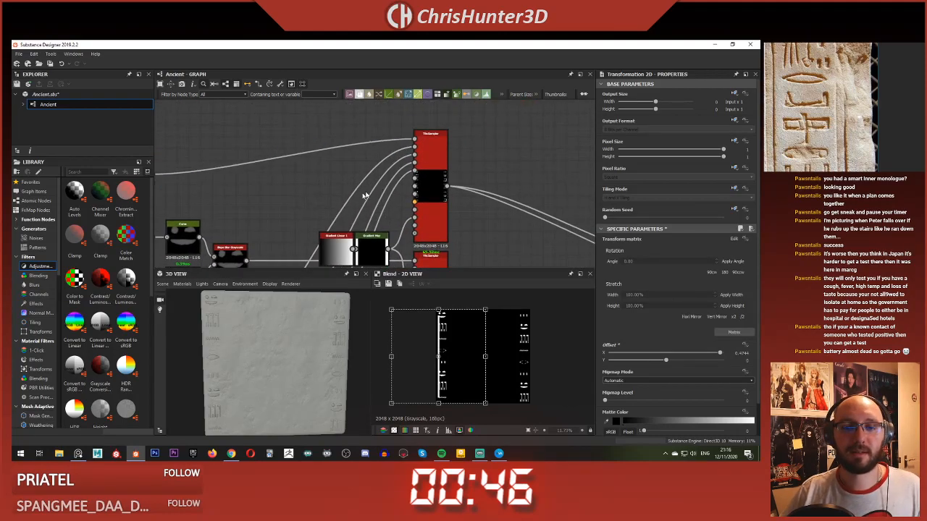
left_click(436, 165)
scroll(506, 217, "down", 1)
middle_click_drag(505, 218, 454, 199)
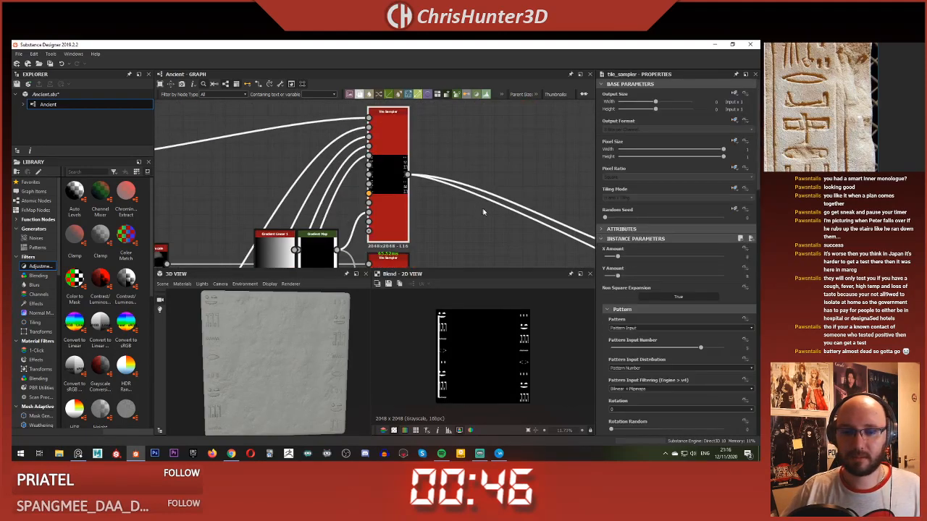
scroll(486, 150, "down", 4)
Step: Move the bar to the inner side of the first glyph column with the Transformation 2D and stretch it slightly taller
left_click(402, 181)
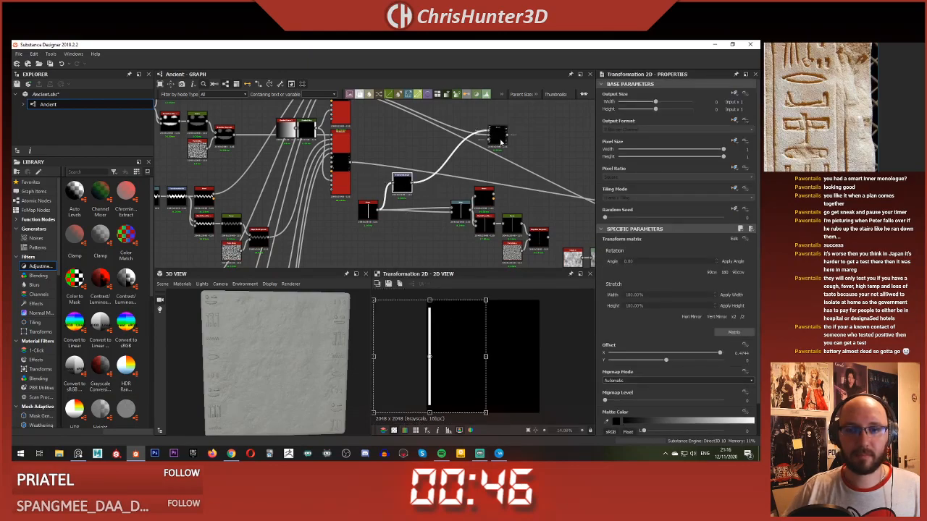
double_click(498, 135)
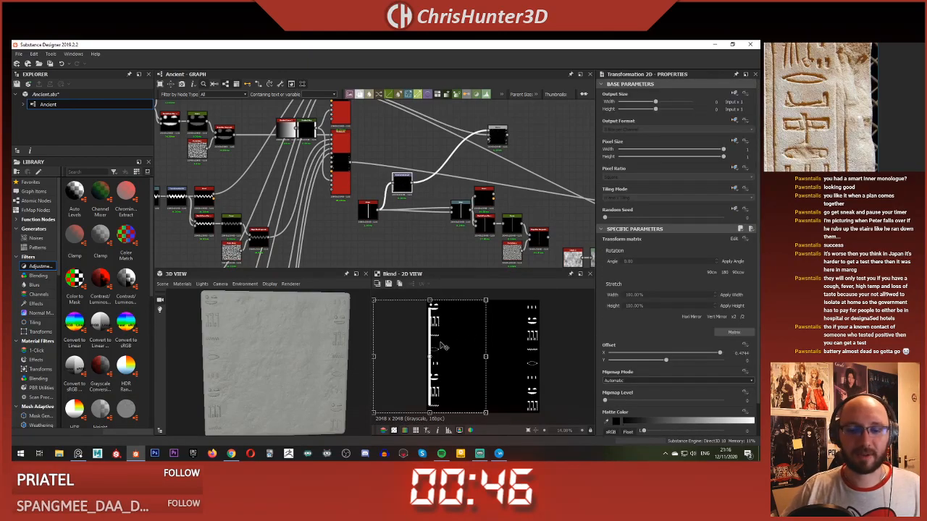
left_click_drag(436, 335, 452, 333)
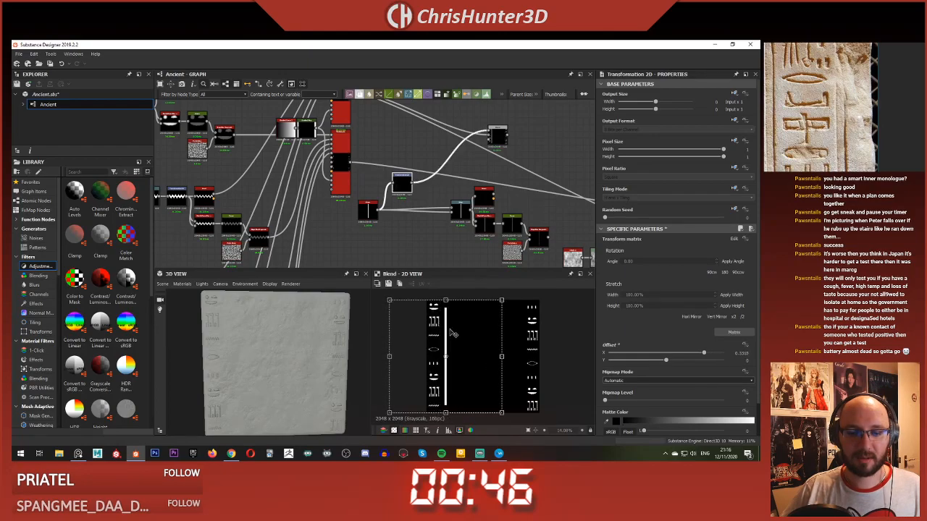
left_click_drag(445, 300, 445, 296)
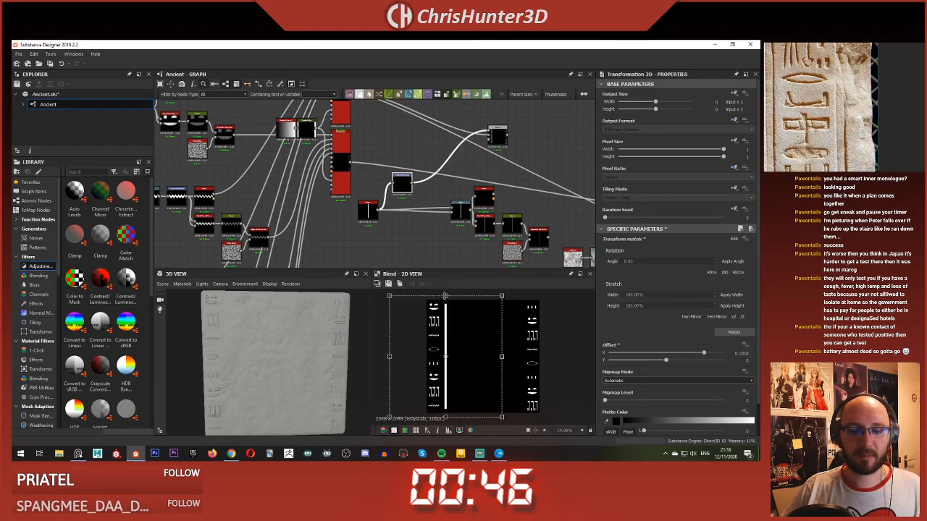
Step: Set the Shape's X size to 0.01 and shift the bar to an X offset of about 0.357 in the Transformation 2D
left_click(368, 212)
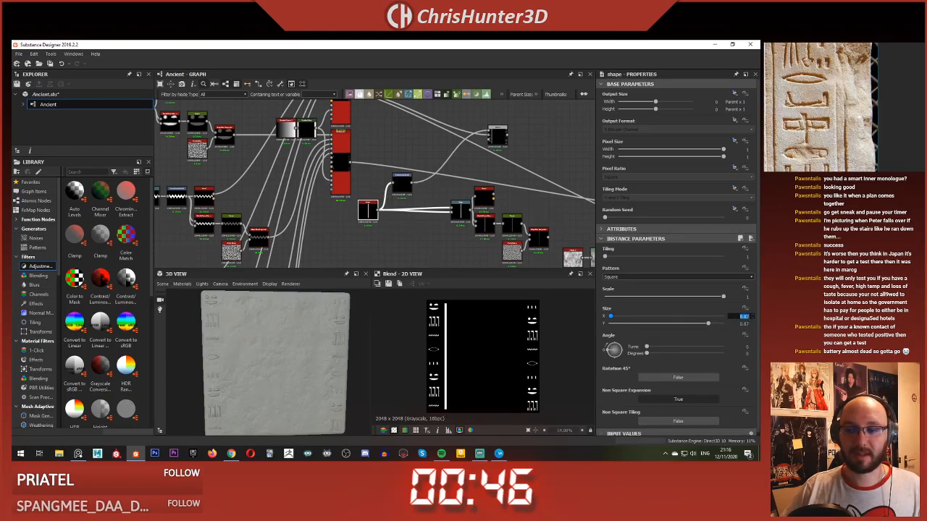
type("0.01")
key("Return")
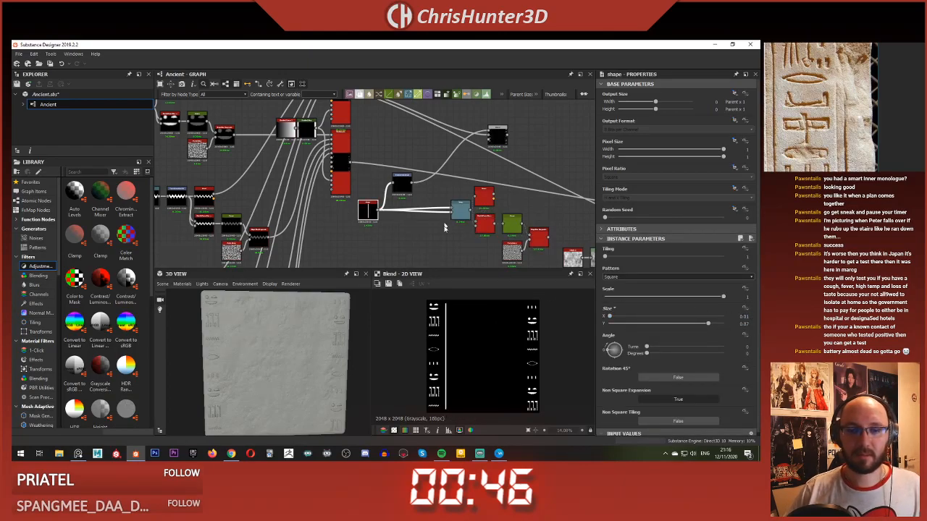
left_click(400, 189)
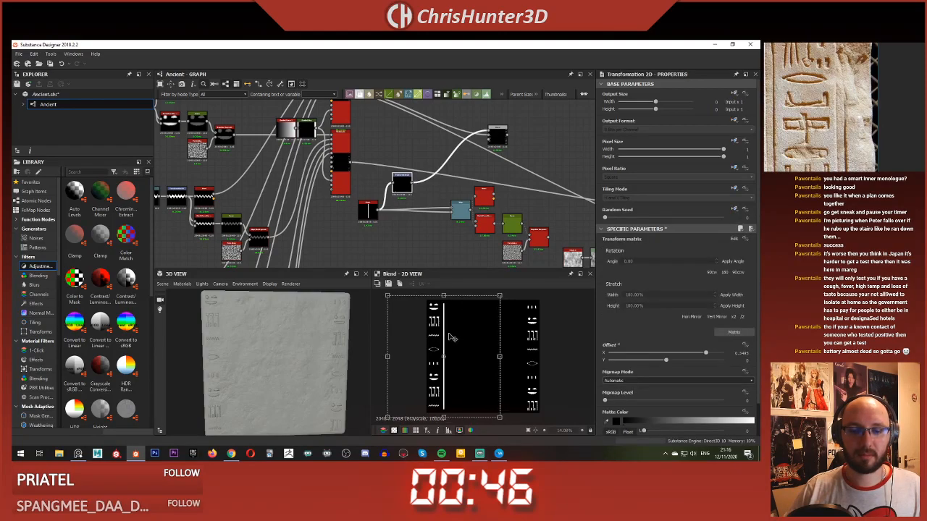
left_click_drag(449, 334, 448, 334)
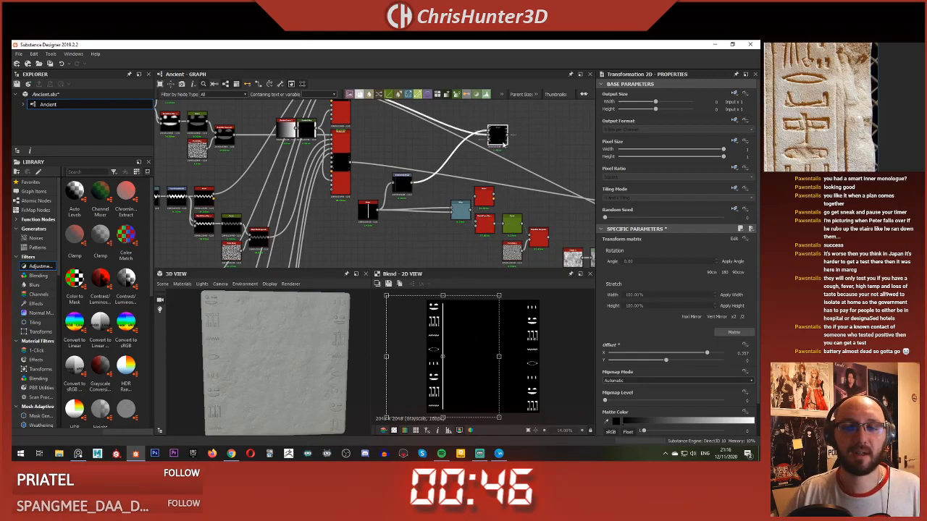
Step: Preview the bar's Bevel and Slope Blur Grayscale outputs to compare how they treat the thin line
left_click(484, 194)
scroll(474, 360, "up", 2)
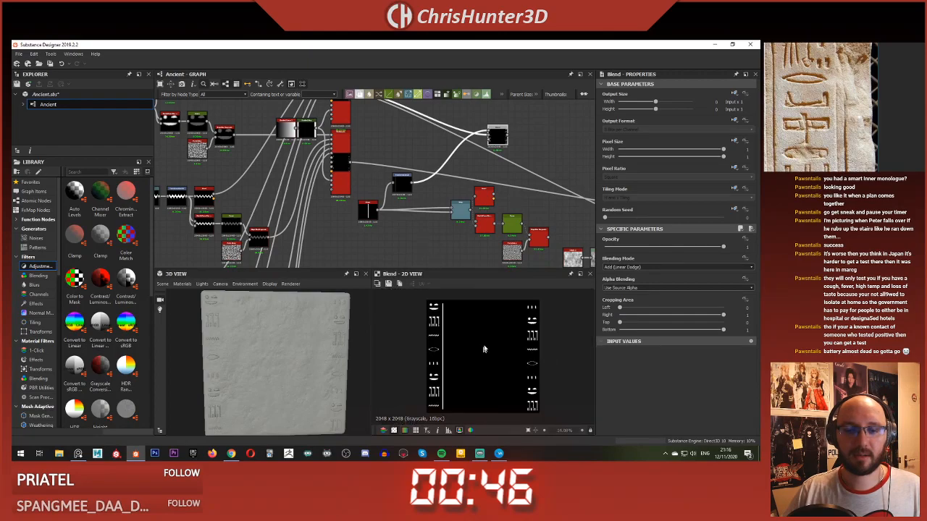
double_click(462, 219)
middle_click_drag(462, 223, 420, 187)
scroll(494, 206, "up", 3)
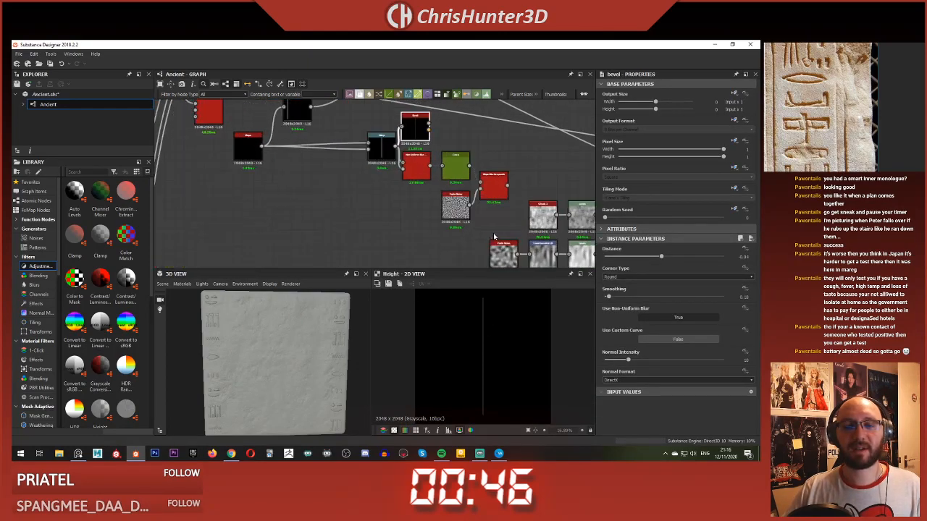
double_click(491, 176)
scroll(487, 337, "up", 5)
scroll(471, 317, "down", 2)
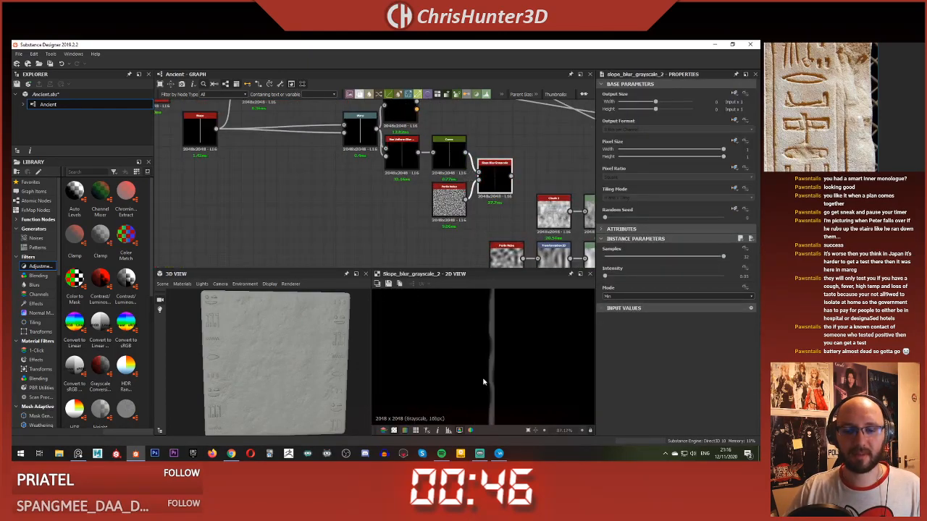
left_click(404, 115)
double_click(404, 115)
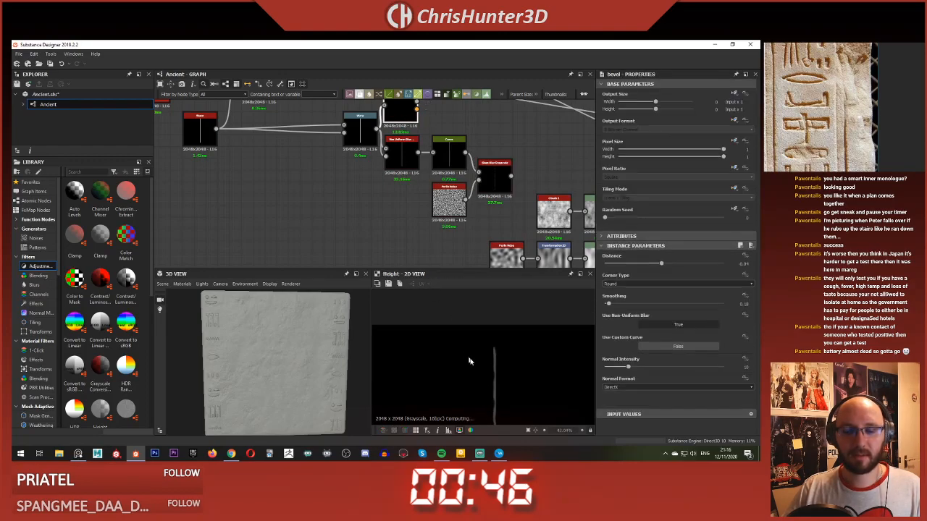
scroll(384, 219, "down", 4)
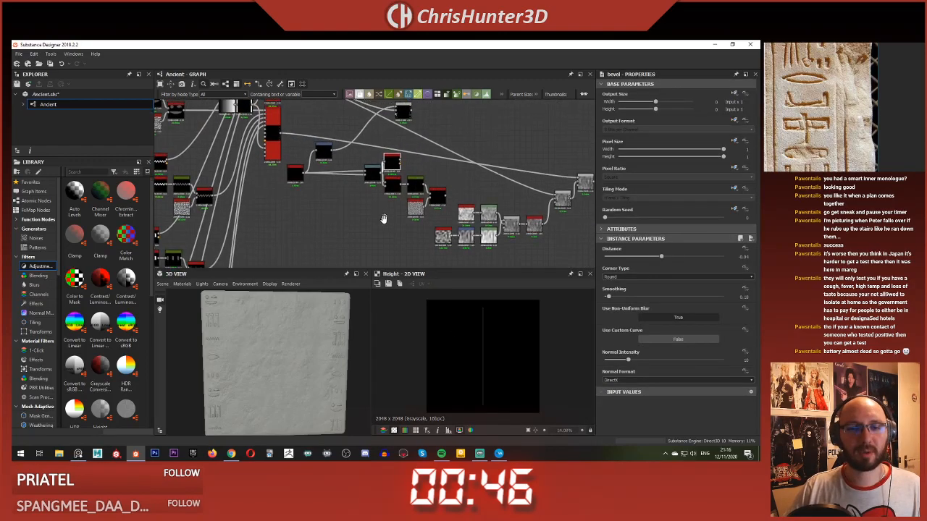
Step: Preview the bar-and-glyph Blend and use its output to replace the upper Tile Sampler's link to the downstream Blend
middle_click_drag(384, 219, 417, 242)
scroll(411, 178, "up", 3)
left_click(454, 118)
double_click(455, 116)
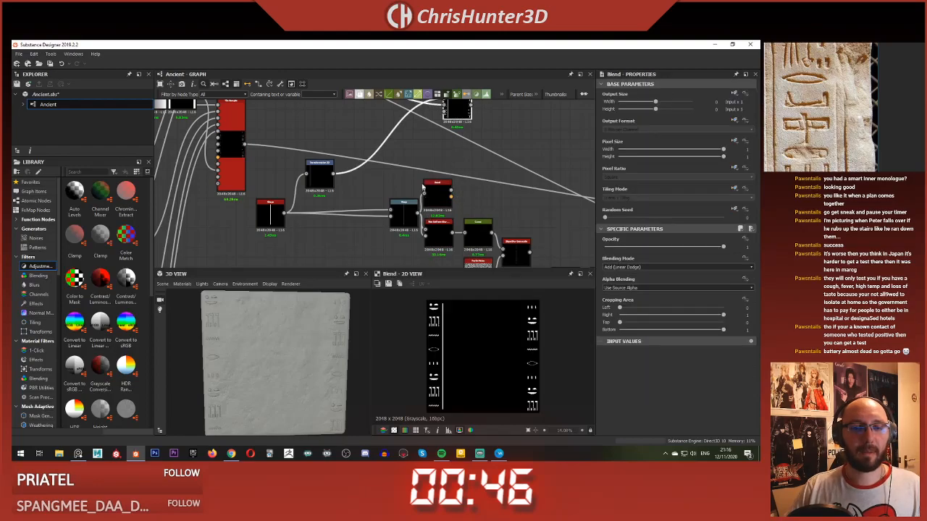
scroll(338, 188, "down", 2)
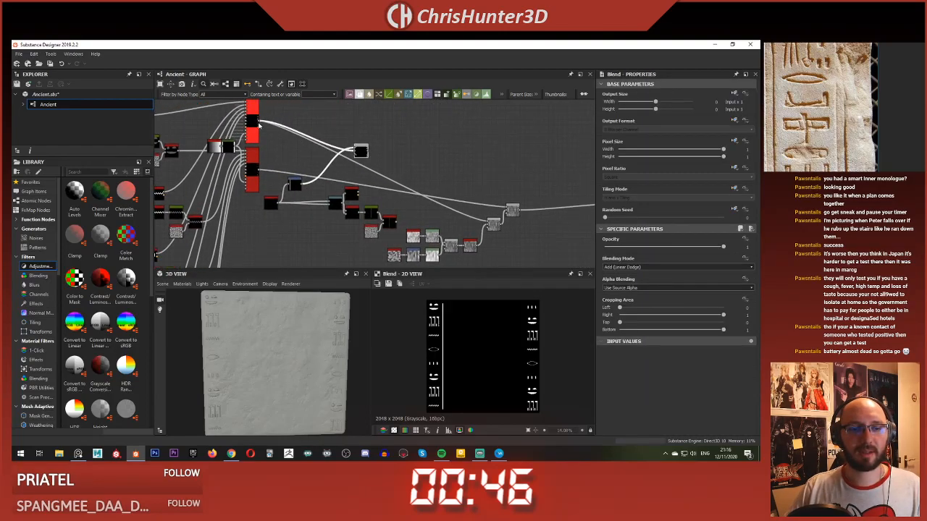
left_click_drag(263, 127, 362, 152)
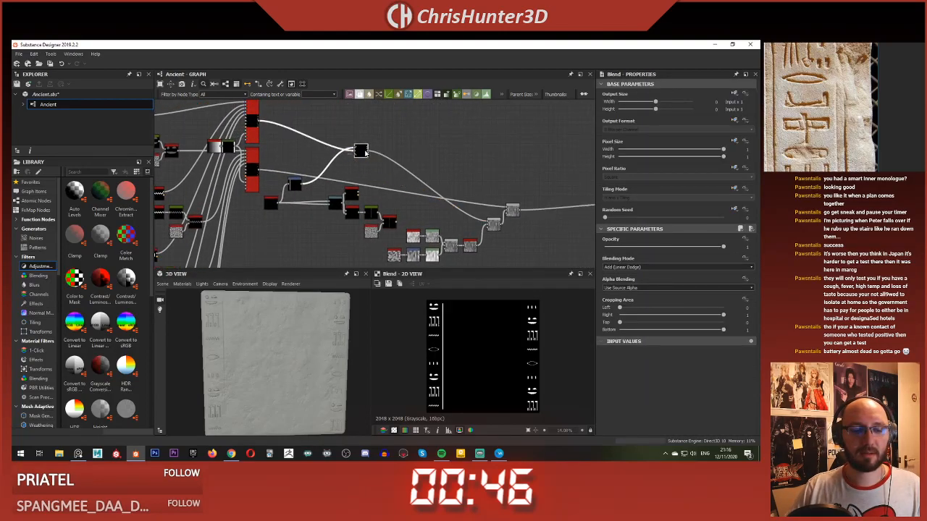
Step: Examine the carved border line beside the glyph column up close in the 3D view
scroll(234, 365, "up", 5)
middle_click_drag(234, 365, 273, 334)
scroll(261, 365, "up", 2)
scroll(260, 365, "down", 4)
scroll(274, 335, "down", 3)
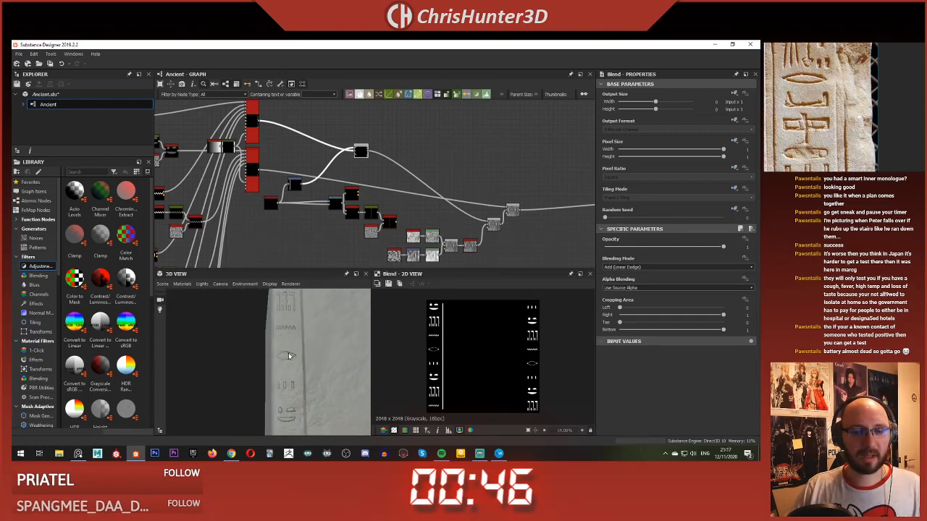
scroll(371, 200, "up", 5)
scroll(372, 201, "down", 5)
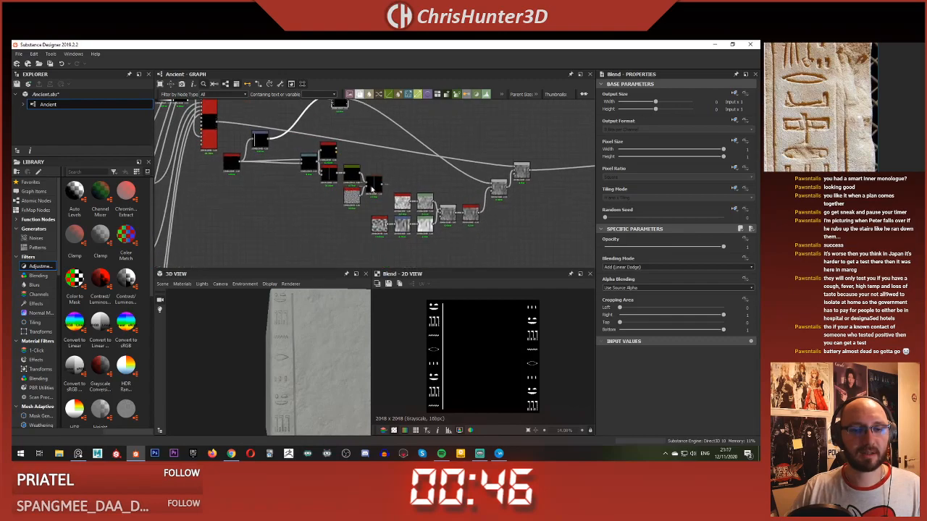
Step: Review the bar's Bevel output and the connections around the upper Tile Sampler and the Blend
middle_click_drag(329, 169, 365, 174)
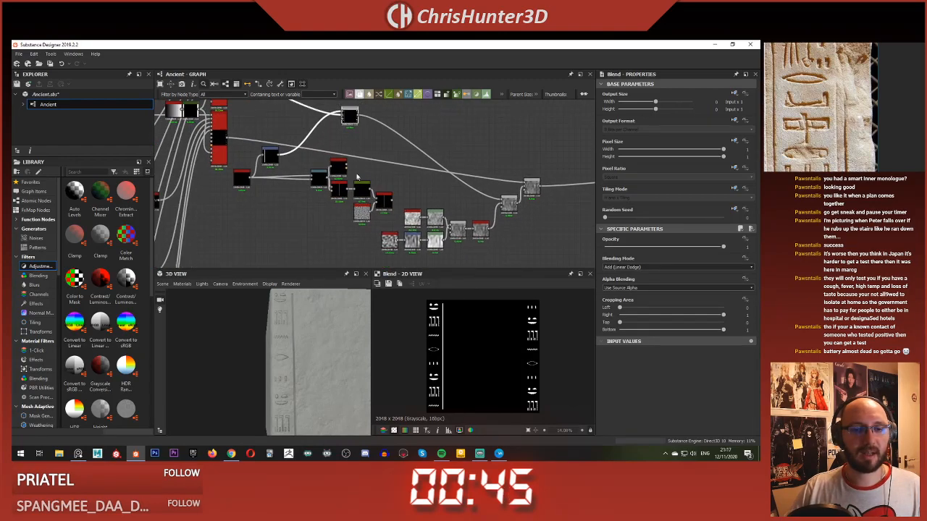
middle_click_drag(318, 157, 277, 206)
scroll(319, 169, "up", 3)
double_click(359, 212)
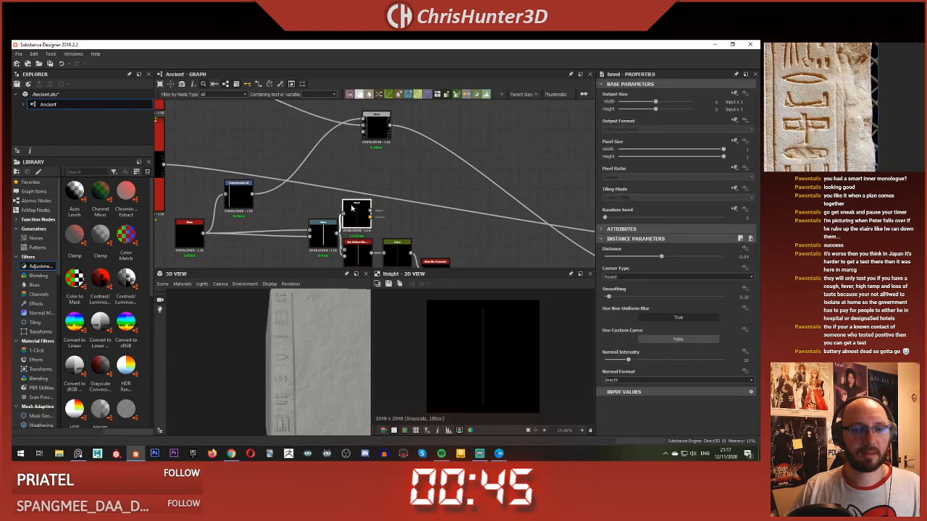
scroll(362, 210, "down", 5)
scroll(277, 147, "up", 5)
left_click(280, 158)
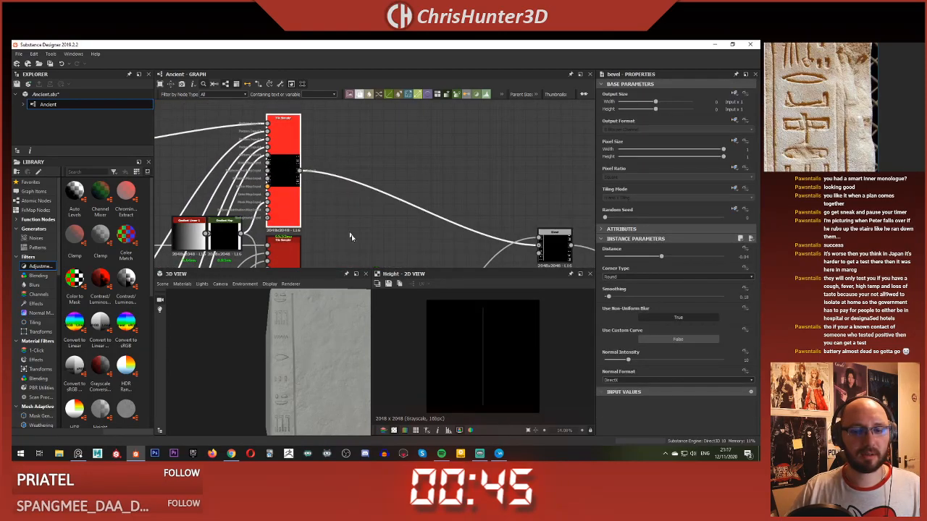
scroll(383, 232, "down", 3)
middle_click_drag(248, 233, 423, 180)
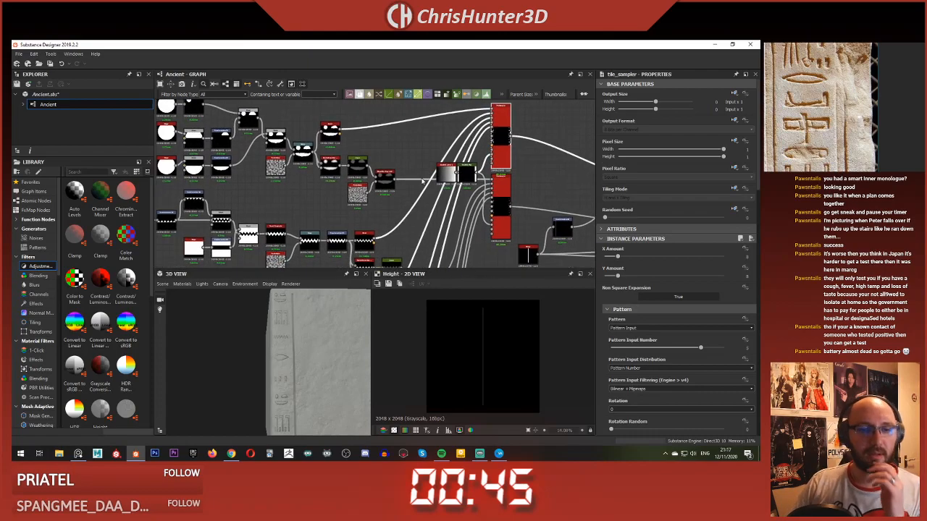
middle_click_drag(482, 209, 321, 157)
middle_click_drag(489, 164, 411, 161)
scroll(411, 161, "up", 2)
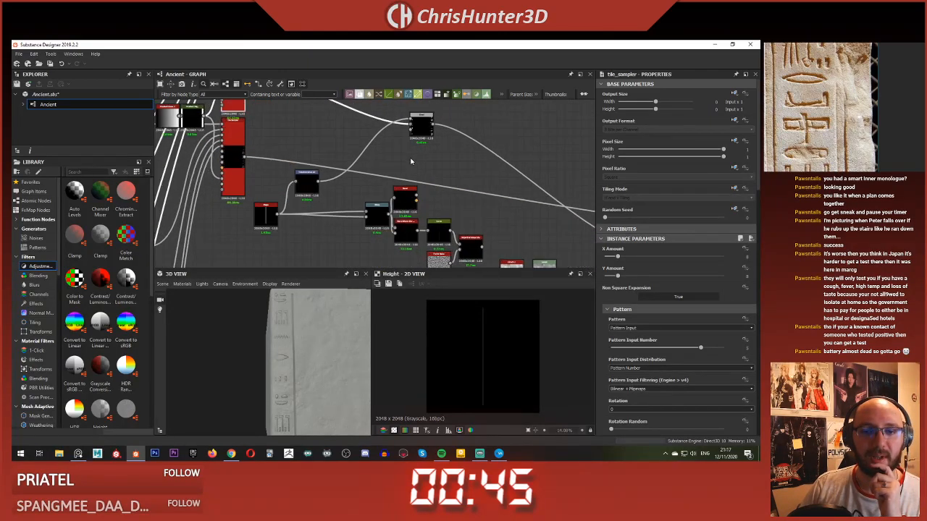
Step: Feed the Transformation 2D into both Warp inputs, connect the Bevel's height output to the Blend's foreground, and preview the Blend
left_click(284, 189)
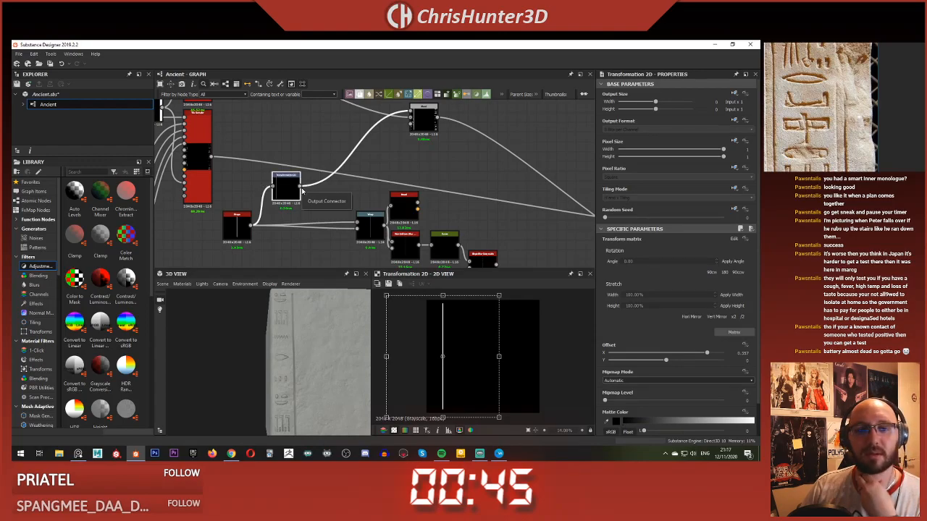
left_click_drag(298, 187, 356, 224)
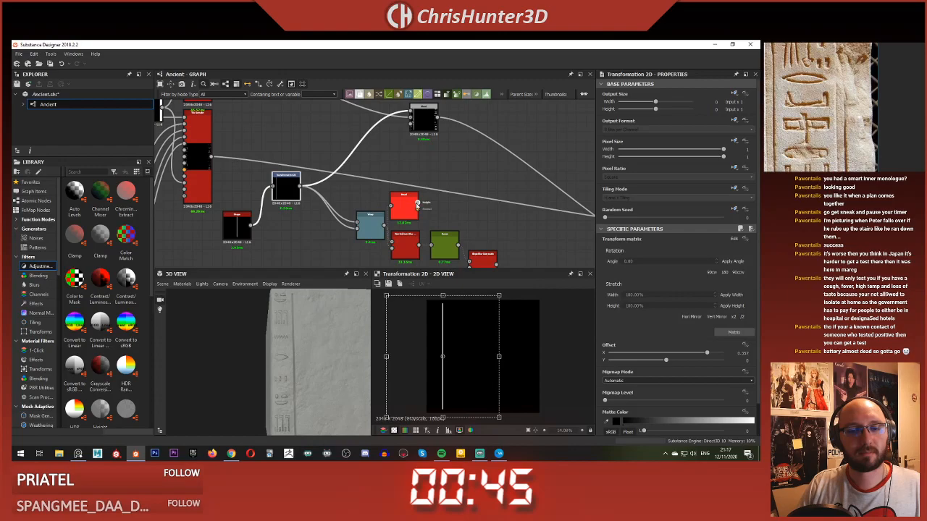
left_click(424, 117)
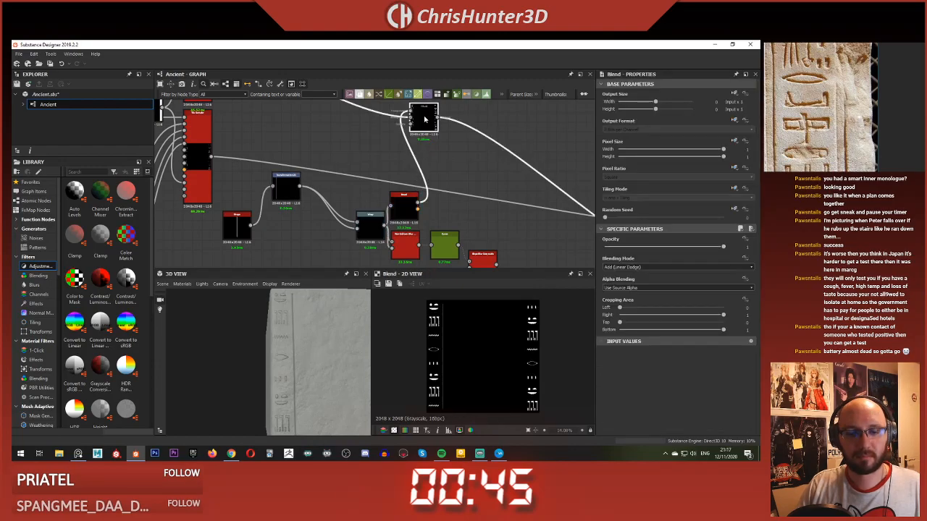
Step: Check the bevelled border line in the 3D view and set the Bevel's Distance to -0.02
scroll(335, 301, "up", 3)
middle_click_drag(335, 300, 321, 349)
scroll(308, 342, "up", 2)
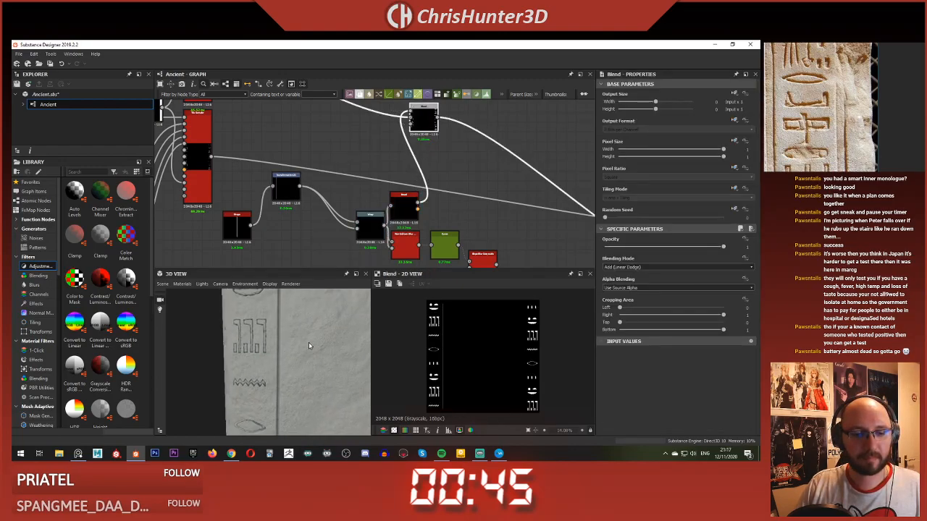
scroll(320, 348, "up", 3)
scroll(328, 319, "down", 4)
scroll(416, 212, "up", 1)
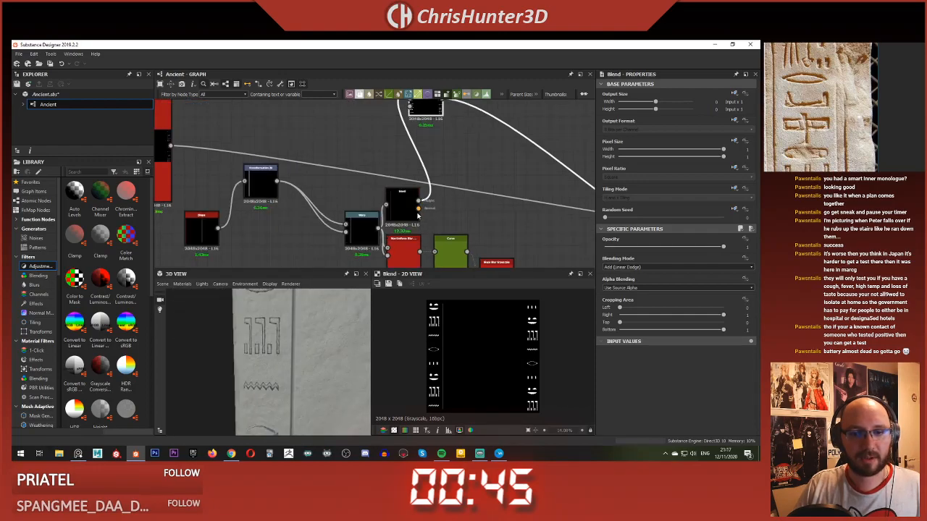
left_click(408, 206)
scroll(507, 239, "up", 3)
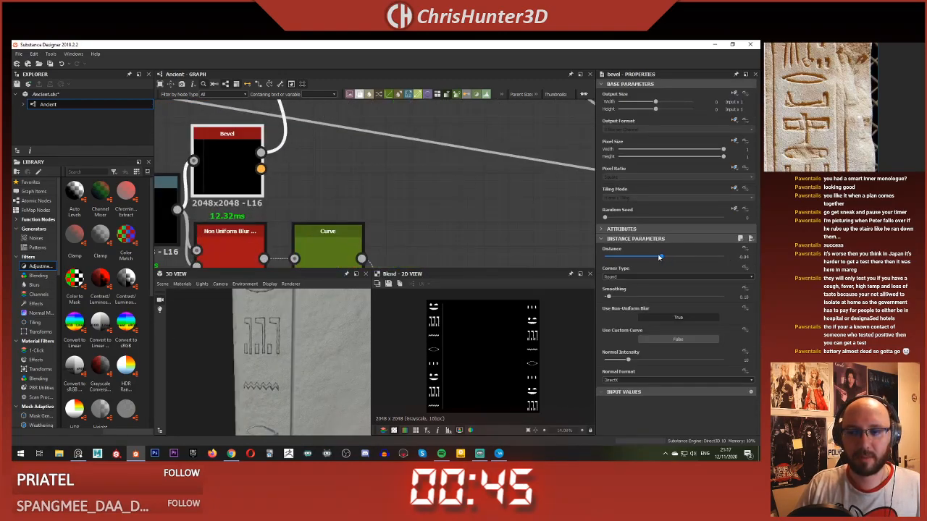
left_click_drag(661, 258, 664, 258)
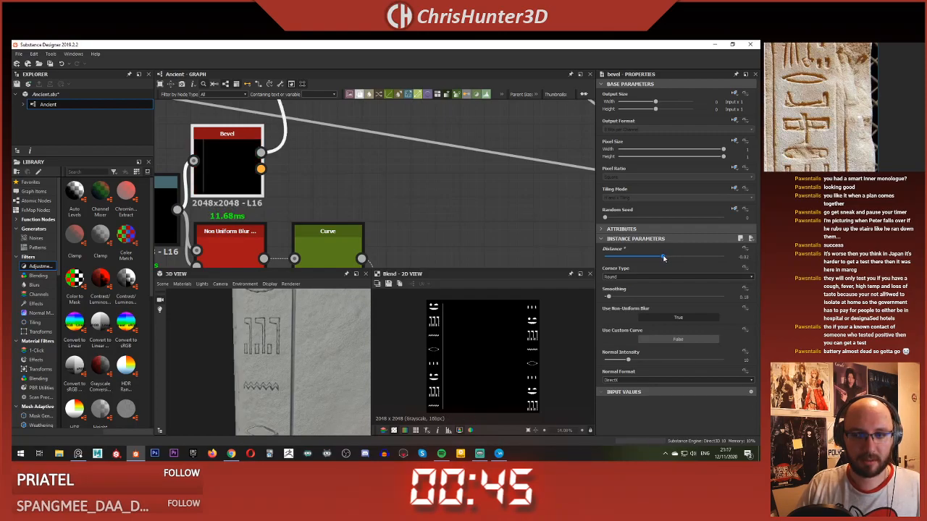
Step: Inspect the Non Uniform Blur and Curve nodes that follow the bar's Warp and preview the Curve's output
scroll(374, 174, "down", 5)
middle_click_drag(374, 174, 405, 149)
scroll(312, 166, "up", 3)
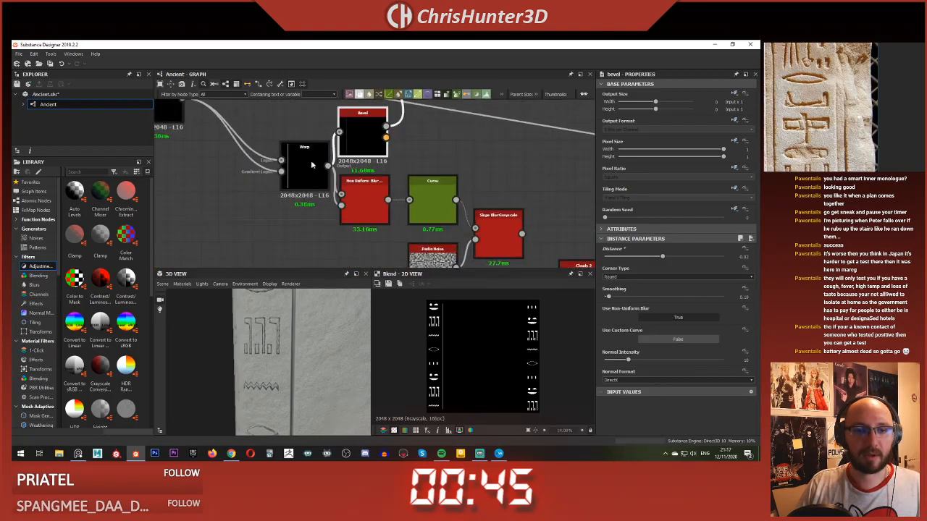
left_click(361, 186)
scroll(314, 196, "down", 4)
middle_click_drag(295, 204, 341, 233)
scroll(330, 223, "up", 2)
left_click(311, 204)
left_click(448, 223)
double_click(449, 224)
middle_click_drag(464, 233, 253, 174)
scroll(264, 178, "down", 3)
middle_click_drag(406, 197, 390, 216)
middle_click_drag(345, 192, 391, 186)
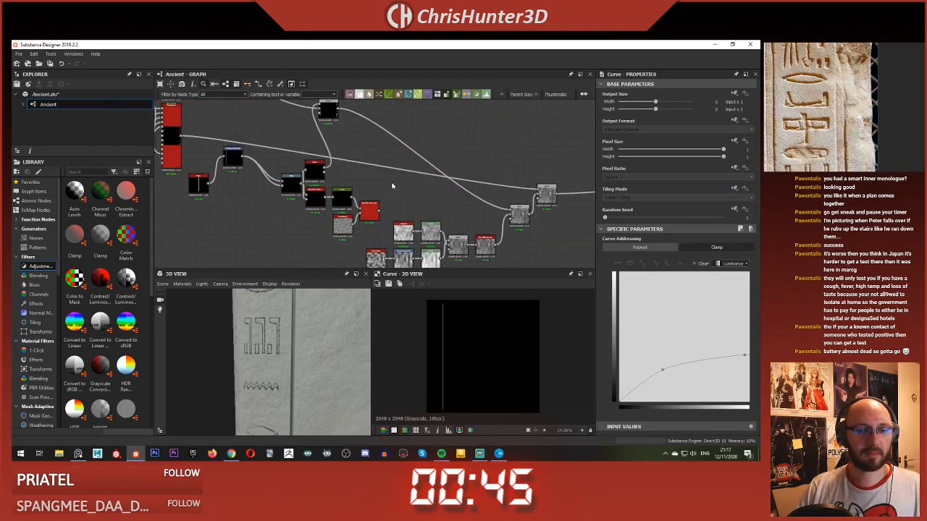
Step: Duplicate the border-line Blend and feed the lower Tile Sampler into its background and the Slope Blur Grayscale into its foreground
key("space")
key("Escape")
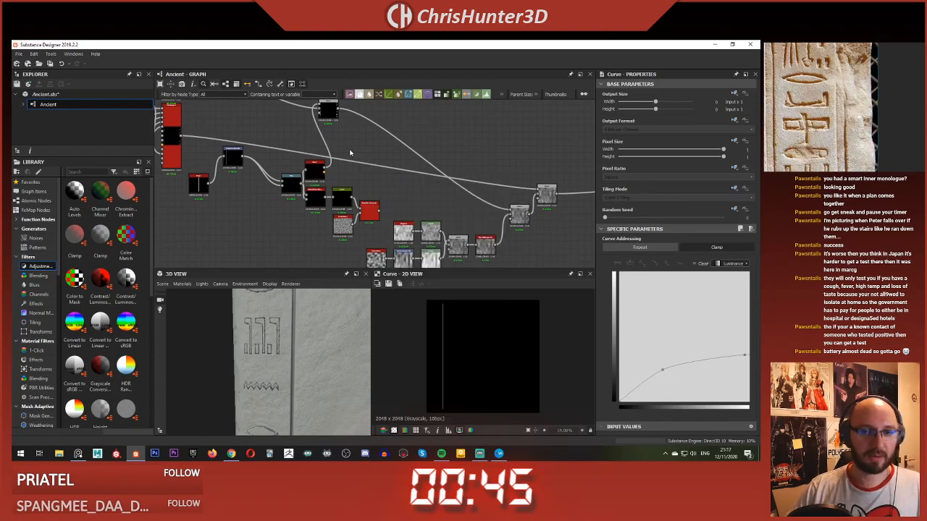
left_click(331, 115)
key("ctrl+d")
left_click_drag(373, 184, 405, 157)
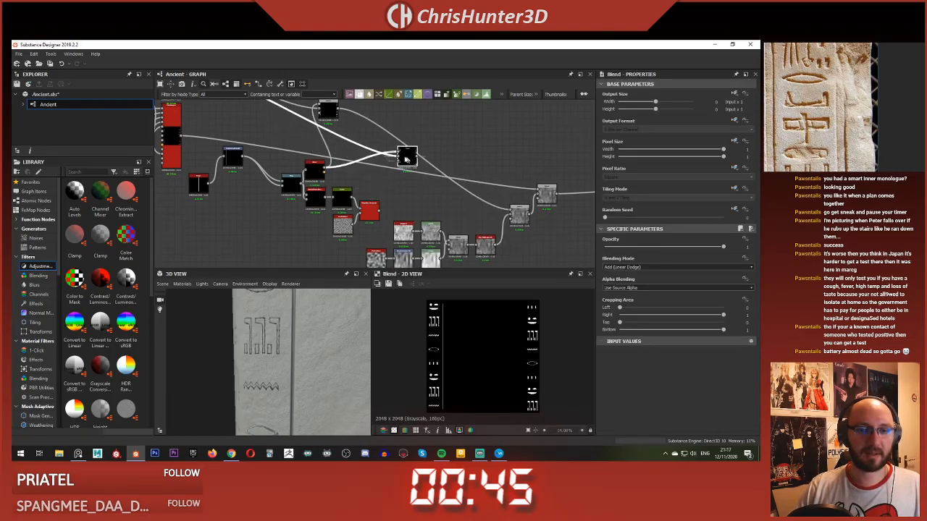
left_click_drag(182, 136, 397, 156)
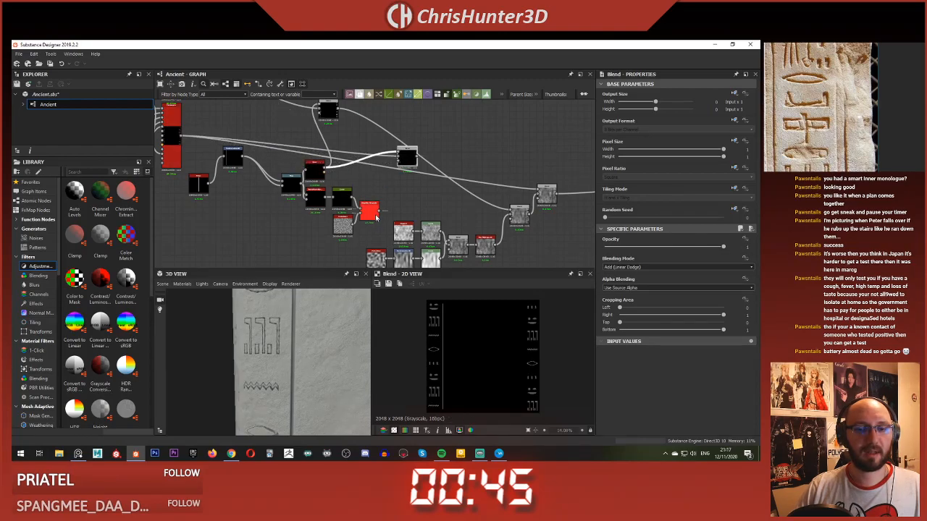
left_click(406, 157)
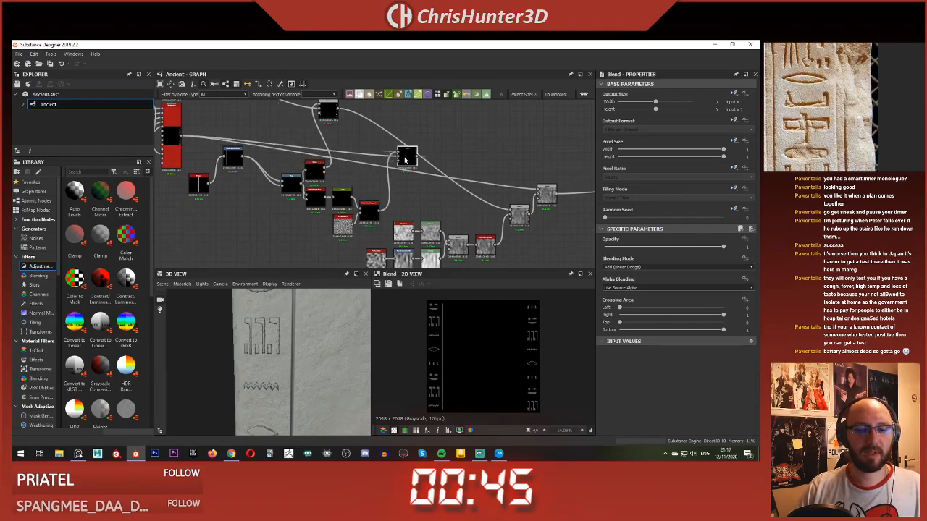
Step: Compare the two border Blends, reposition the duplicate, and connect its output to the last Blend in place of the lower Tile Sampler
scroll(379, 135, "up", 2)
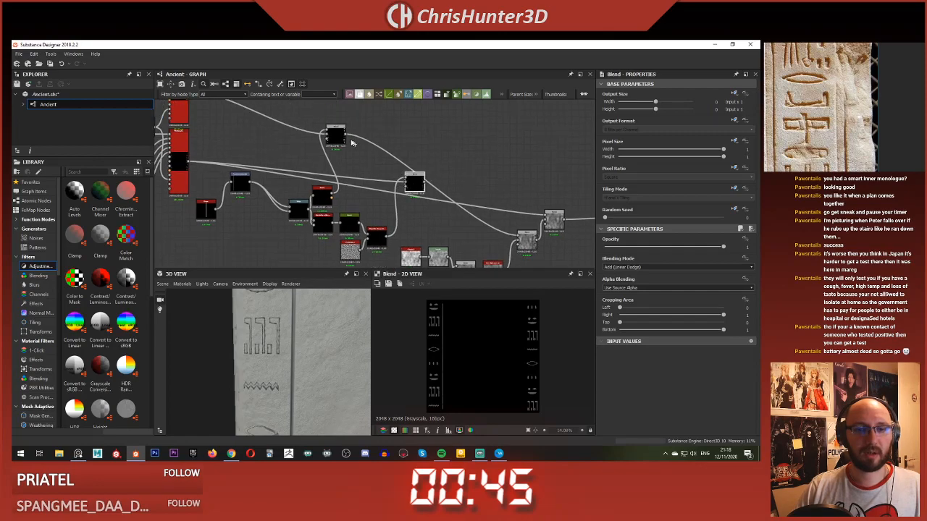
scroll(449, 342, "up", 4)
middle_click_drag(449, 343, 434, 365)
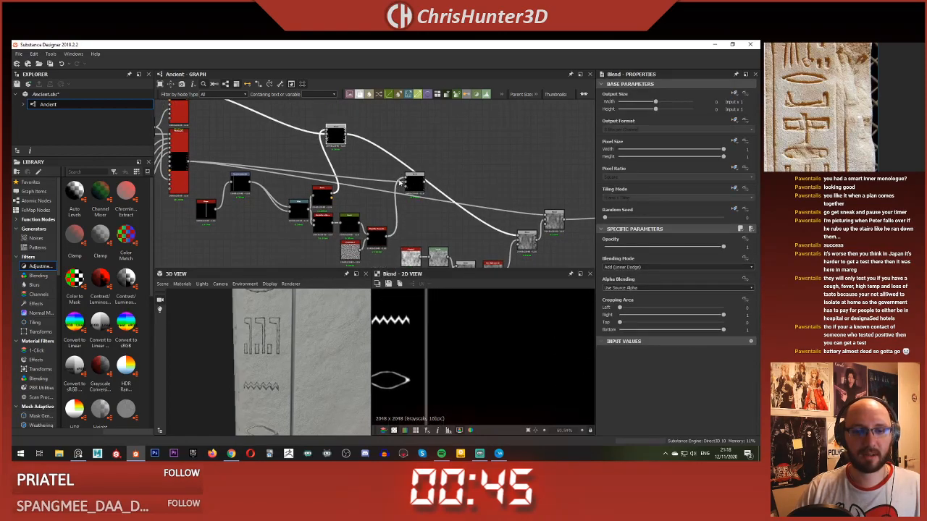
left_click(415, 187)
scroll(415, 187, "down", 1)
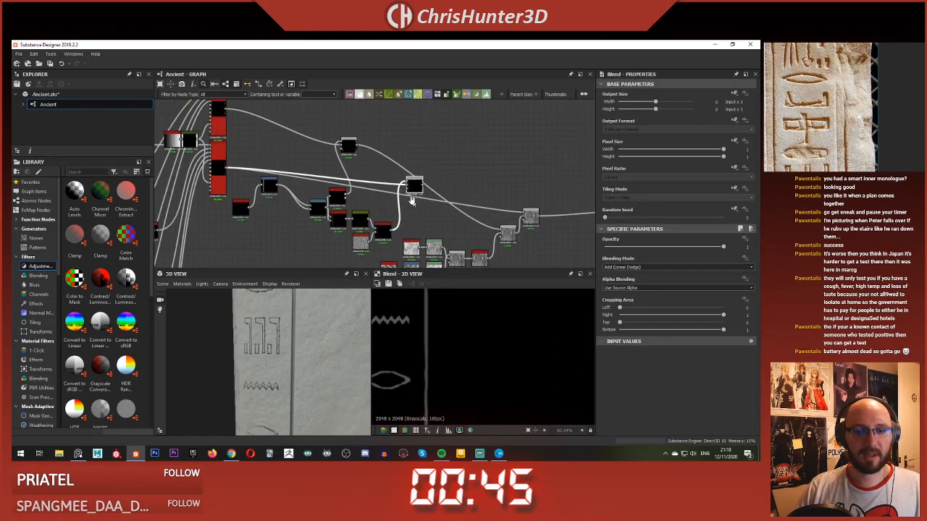
middle_click_drag(414, 183, 384, 171)
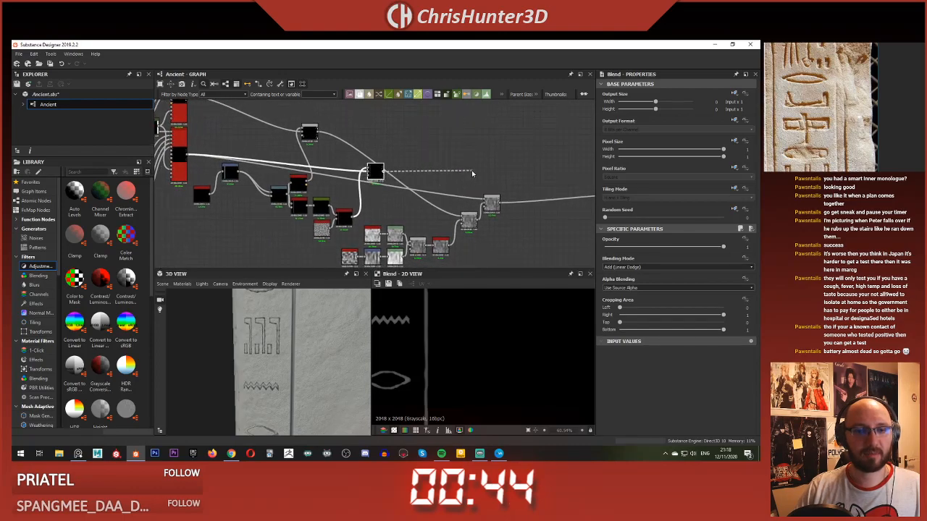
left_click(495, 204)
Step: Examine the carved border line in the 3D view and compare it with the Egyptian relief reference image
left_click_drag(313, 369, 322, 326)
scroll(315, 326, "up", 5)
middle_click_drag(311, 307, 291, 344)
scroll(291, 356, "down", 8)
scroll(844, 107, "down", 3)
mouse_move(845, 107)
middle_mouse_down()
mouse_move(804, 91)
mouse_move(789, 61)
mouse_move(826, 72)
mouse_move(834, 99)
middle_mouse_up()
scroll(829, 76, "up", 4)
scroll(304, 348, "up", 5)
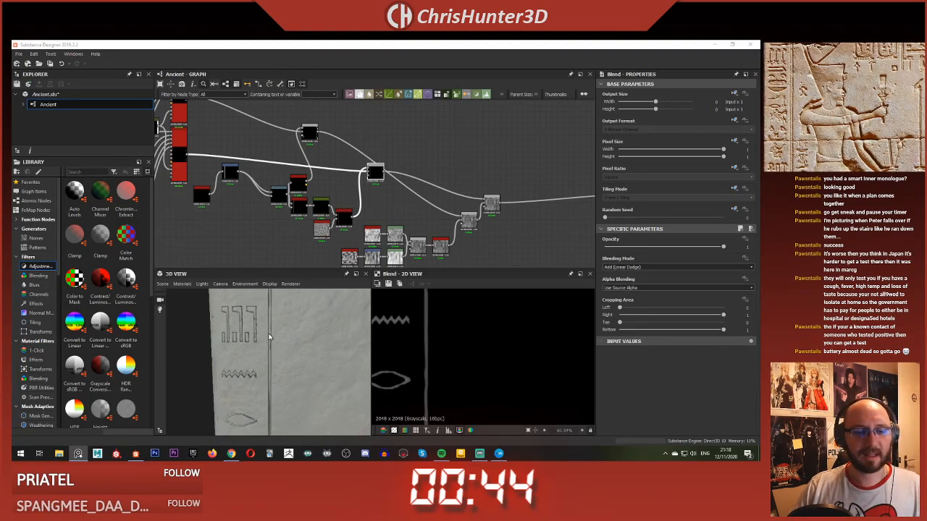
scroll(374, 246, "up", 3)
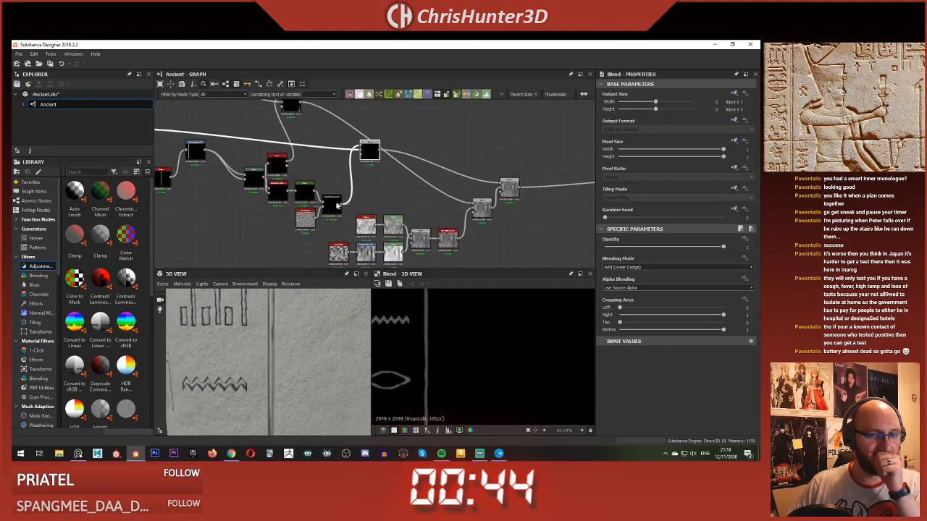
Step: Raise the bar's Curve points to about 0.34 in the middle and 0.38 at the end, checking the 3D view
left_click(298, 188)
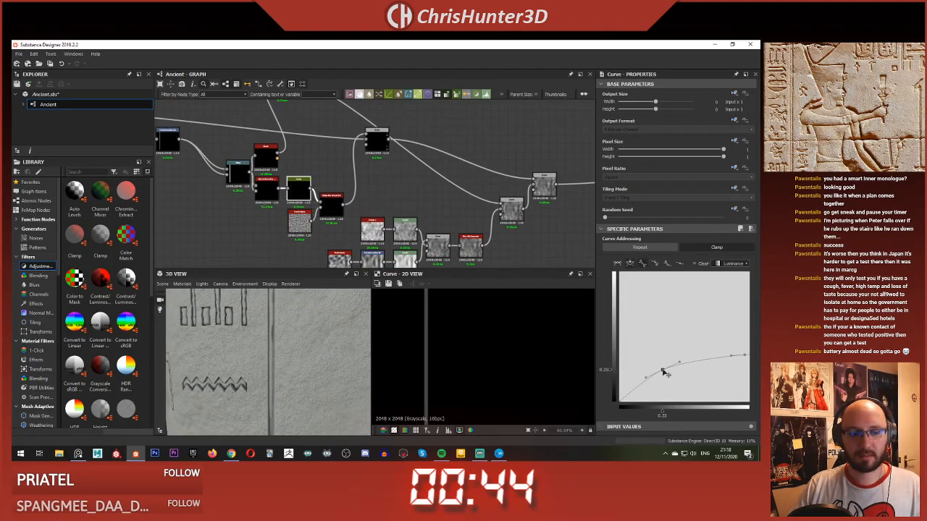
left_click_drag(664, 373, 665, 361)
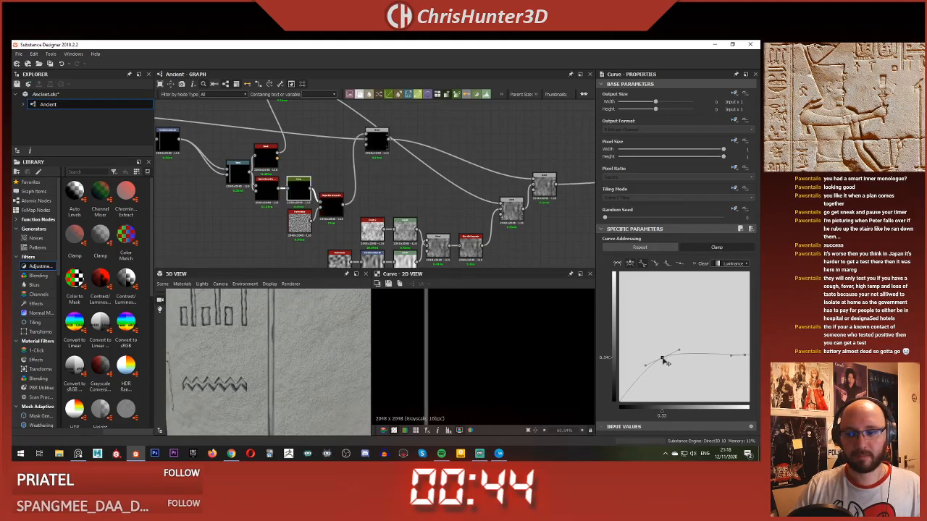
left_click_drag(744, 356, 746, 354)
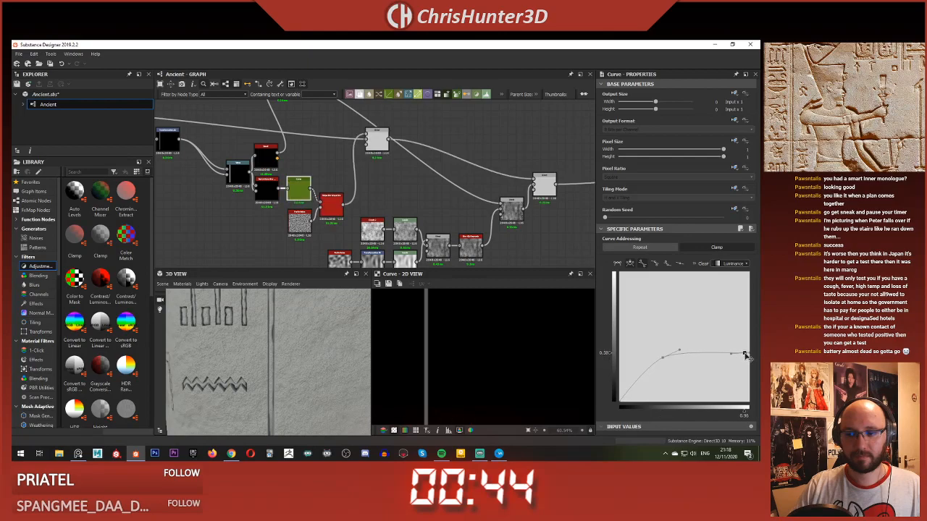
scroll(308, 350, "down", 4)
mouse_move(306, 346)
middle_mouse_down()
mouse_move(311, 355)
mouse_move(302, 331)
middle_mouse_up()
scroll(310, 338, "up", 4)
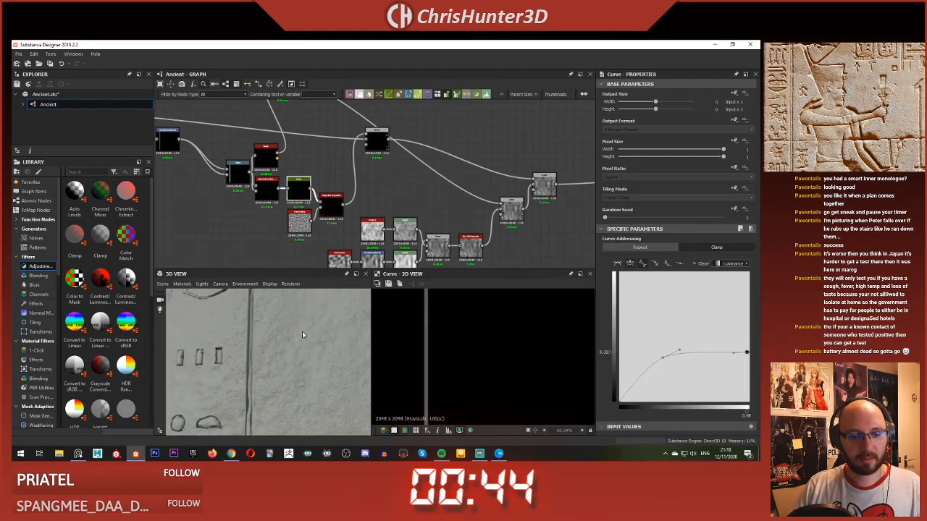
Step: Increase the Scale of the Perlin Noise driving the bar's Slope Blur to about 84 and inspect the line's edges
scroll(391, 167, "up", 5)
left_click(415, 154)
left_click(329, 174)
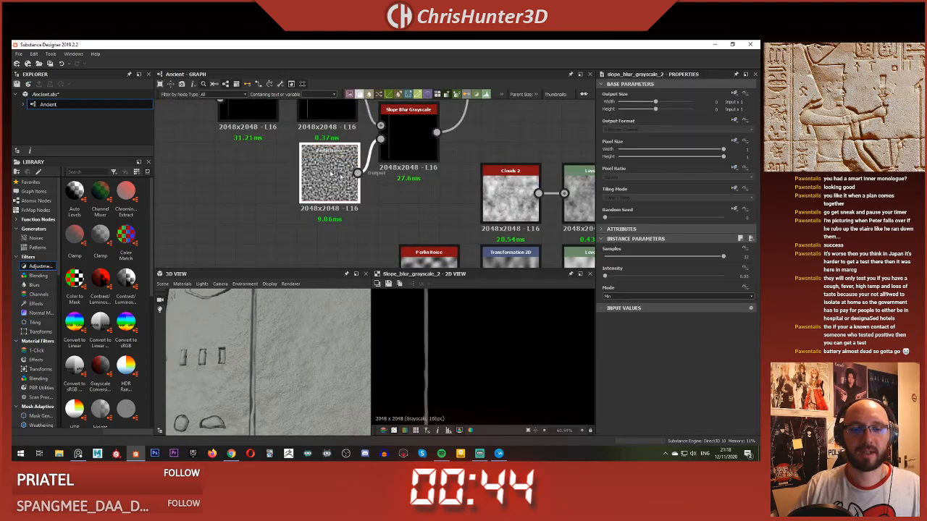
left_click_drag(676, 259, 705, 258)
scroll(294, 318, "down", 3)
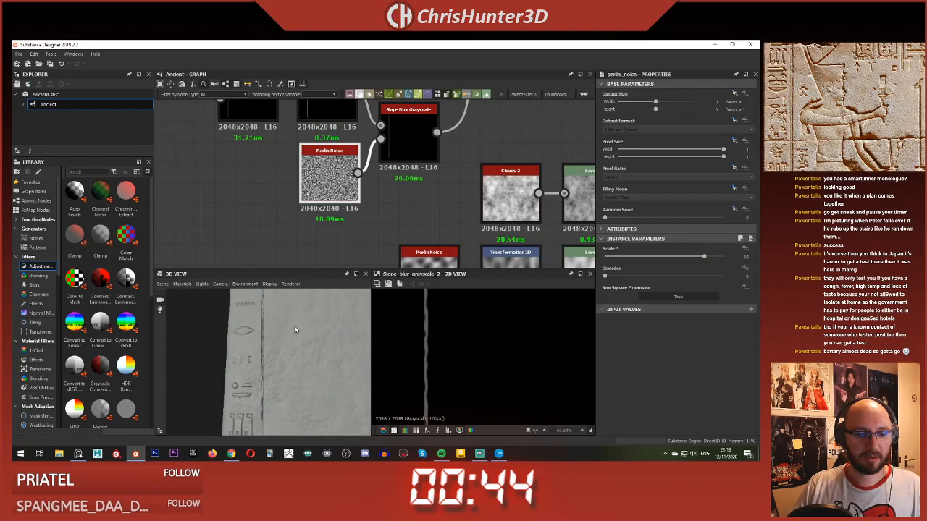
middle_click_drag(294, 298, 289, 354)
scroll(290, 346, "up", 4)
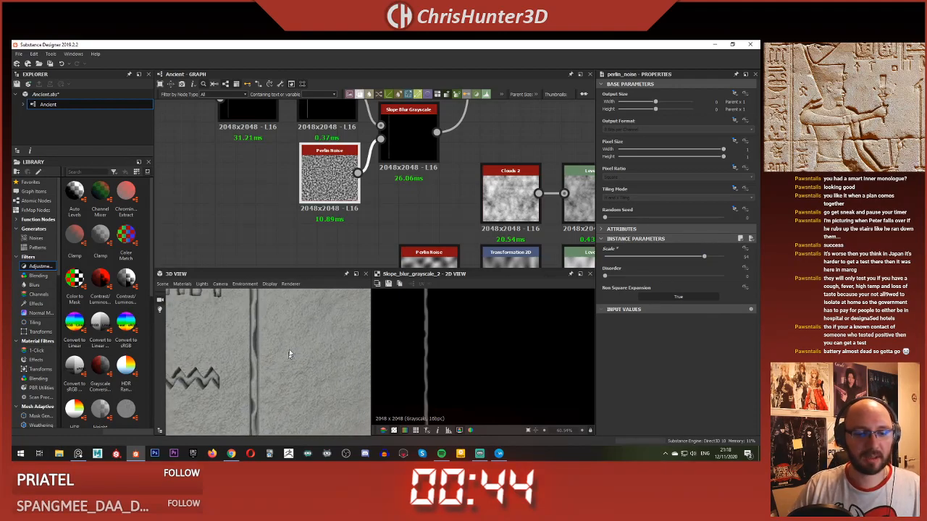
Step: Set the bar's Slope Blur Grayscale Intensity to 0.01 and review the border line on the whole stone slab
left_click(409, 142)
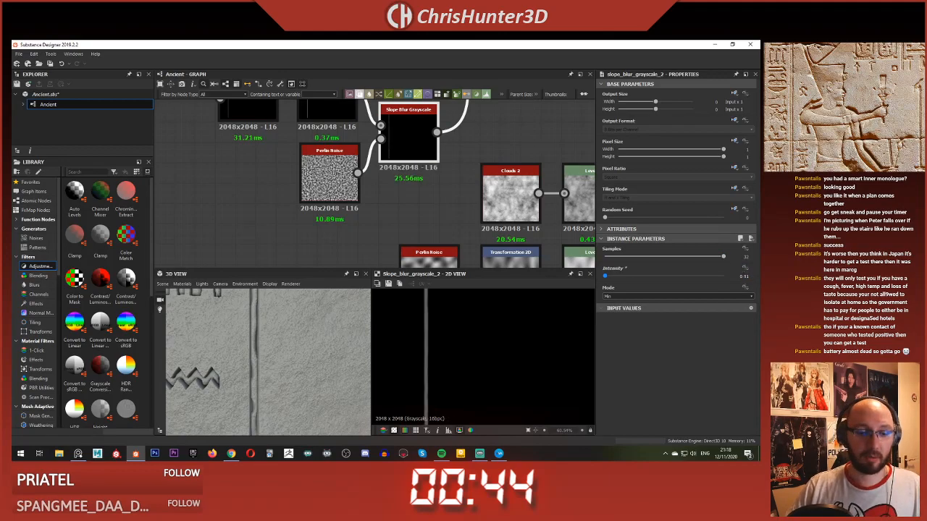
scroll(258, 359, "down", 4)
middle_click_drag(258, 340, 259, 350)
scroll(260, 350, "up", 3)
scroll(260, 347, "down", 3)
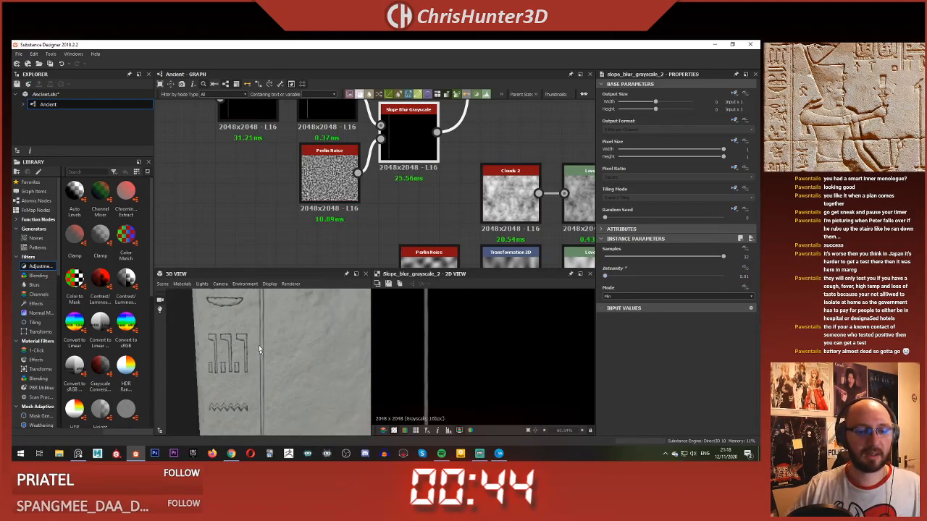
scroll(261, 332, "down", 5)
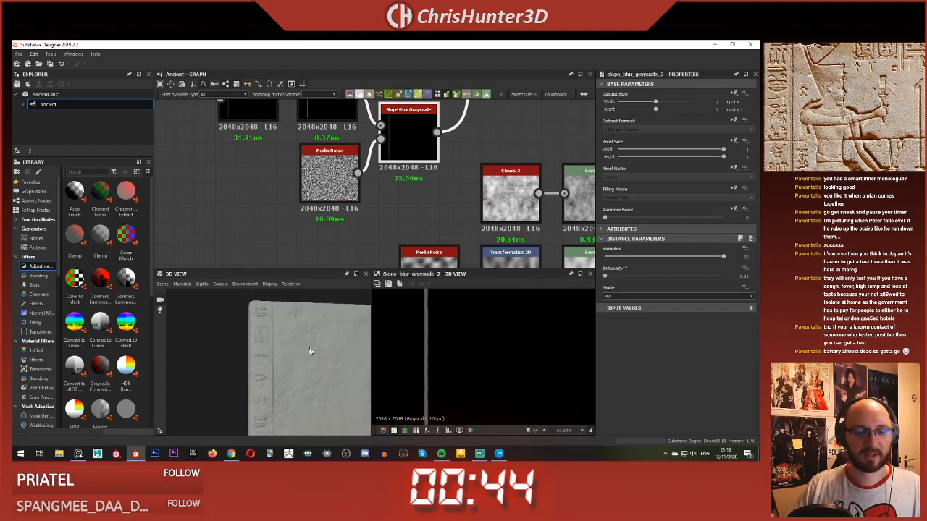
middle_click_drag(292, 344, 281, 343)
scroll(362, 190, "down", 5)
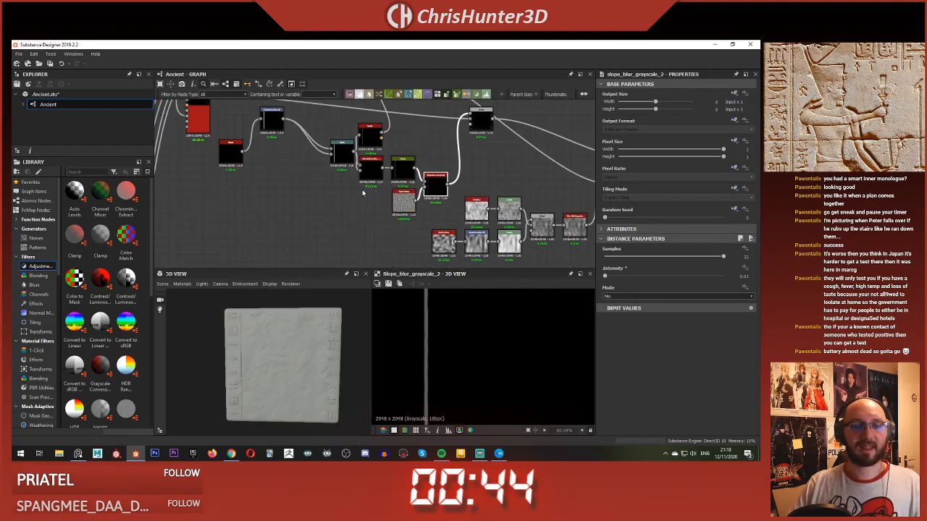
scroll(284, 316, "up", 2)
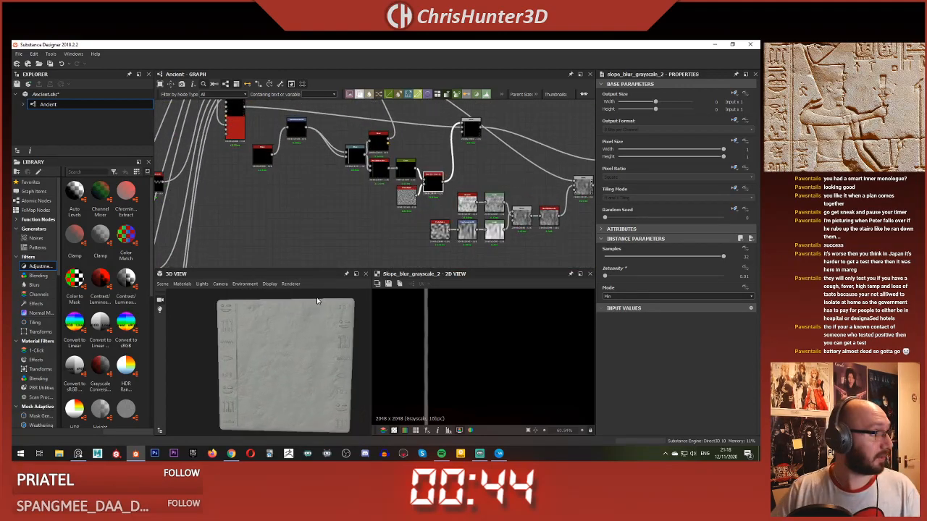
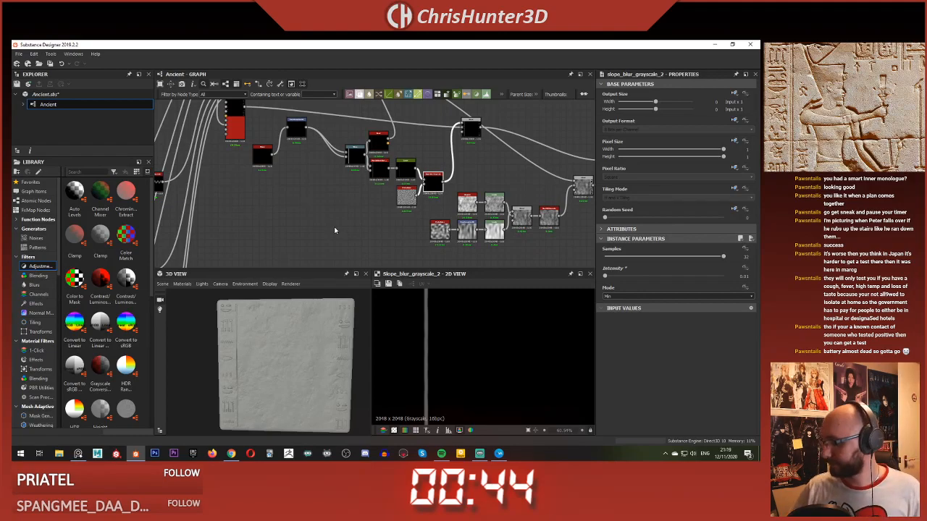
Step: Line up the bar's Transformation 2D node between the Shape and Warp nodes in the graph
scroll(355, 199, "up", 2)
middle_click_drag(355, 181, 336, 231)
scroll(336, 226, "down", 2)
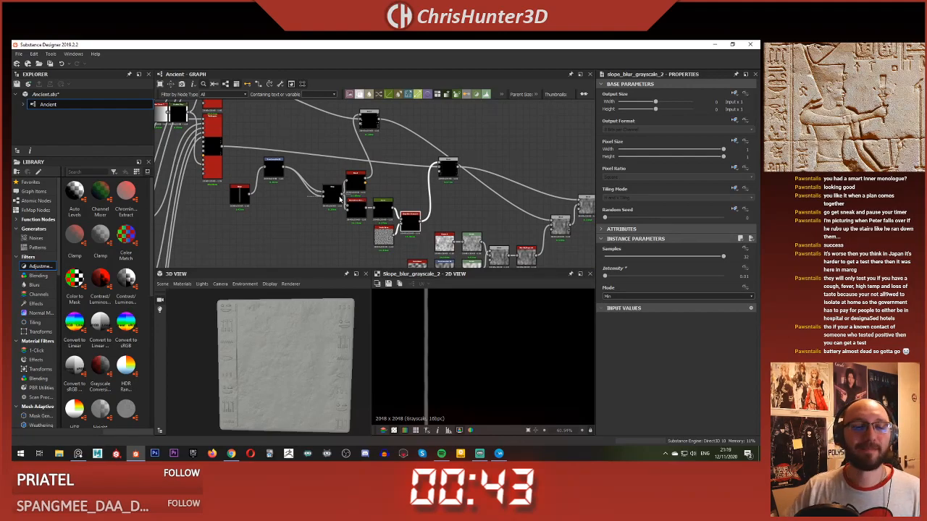
scroll(259, 179, "up", 2)
left_click_drag(289, 174, 268, 197)
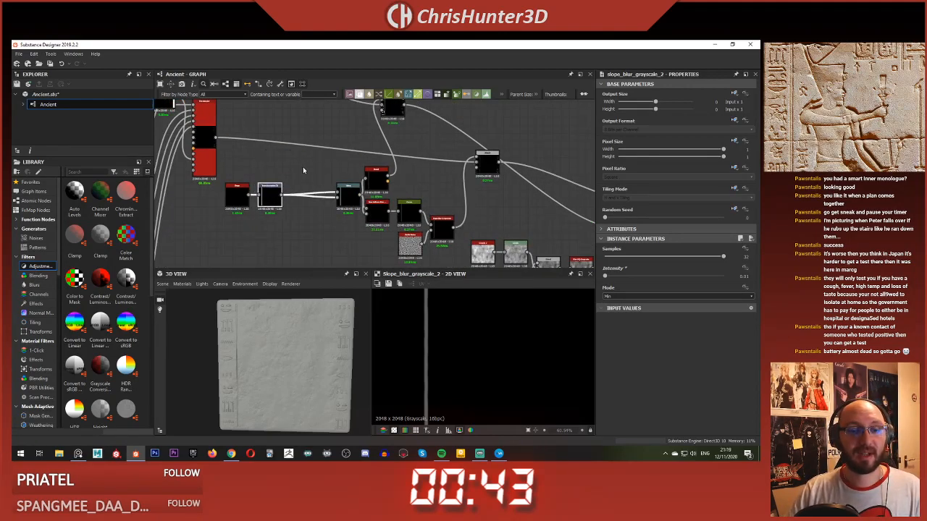
left_click_drag(345, 177, 341, 217)
left_click(278, 165)
Step: Move the Slope Blur Grayscale and Perlin Noise nodes closer to the Curve and even out the spacing of the bar's branches
scroll(422, 230, "up", 2)
middle_click_drag(423, 230, 357, 207)
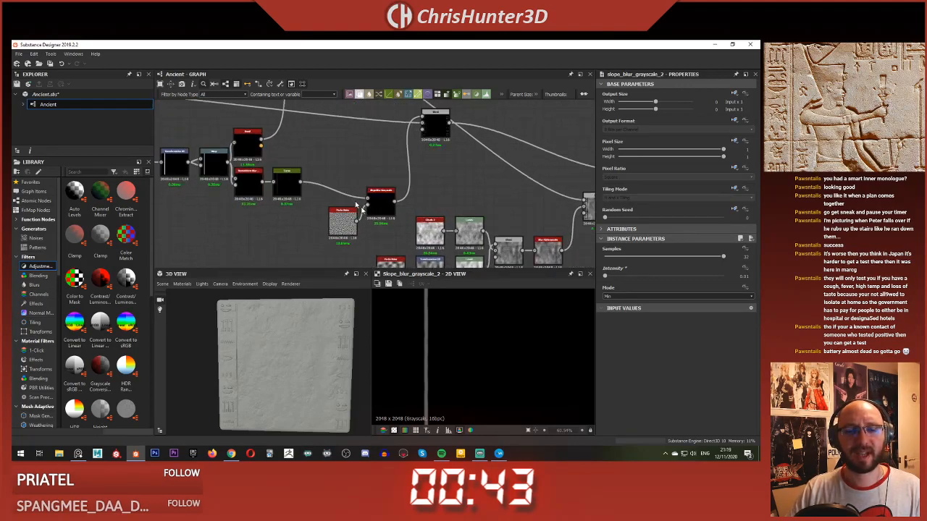
left_click_drag(386, 212, 325, 210)
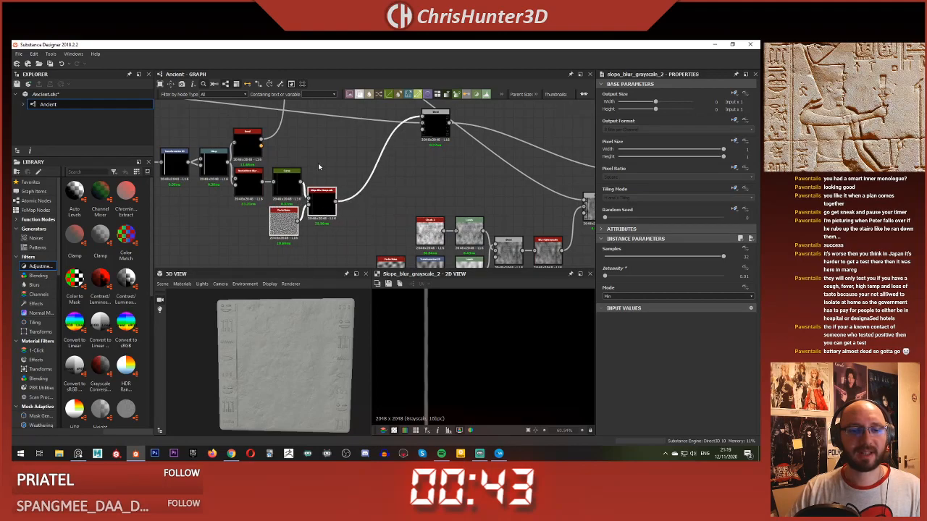
scroll(318, 168, "up", 1)
middle_click_drag(318, 168, 368, 186)
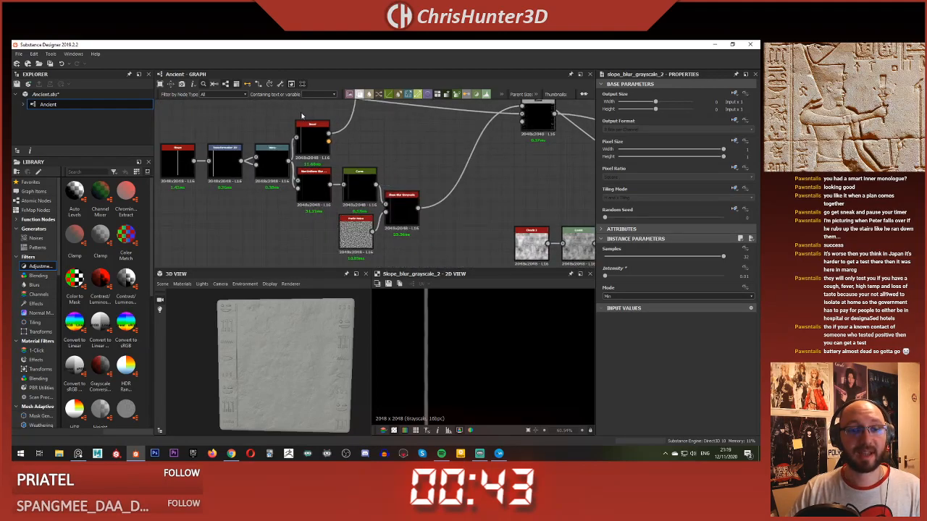
left_click_drag(301, 116, 408, 216)
left_click(400, 182)
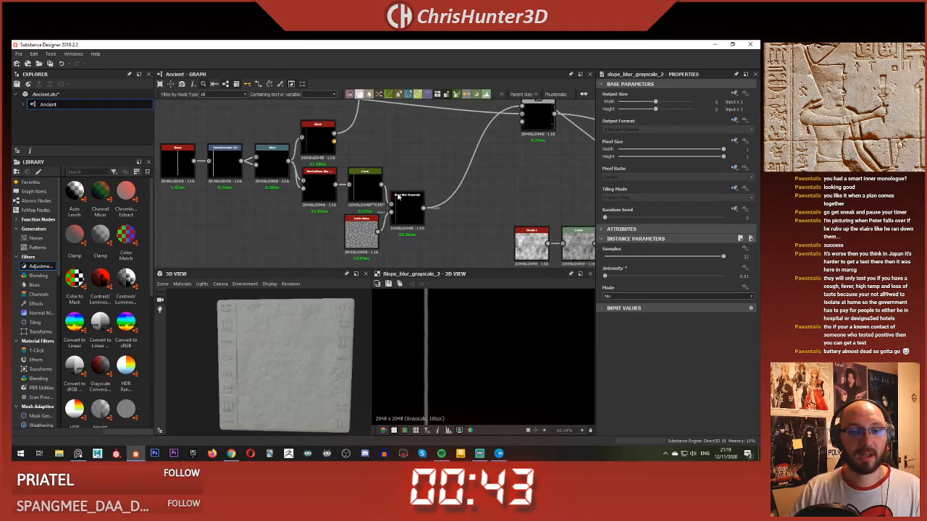
left_click_drag(412, 207, 418, 207)
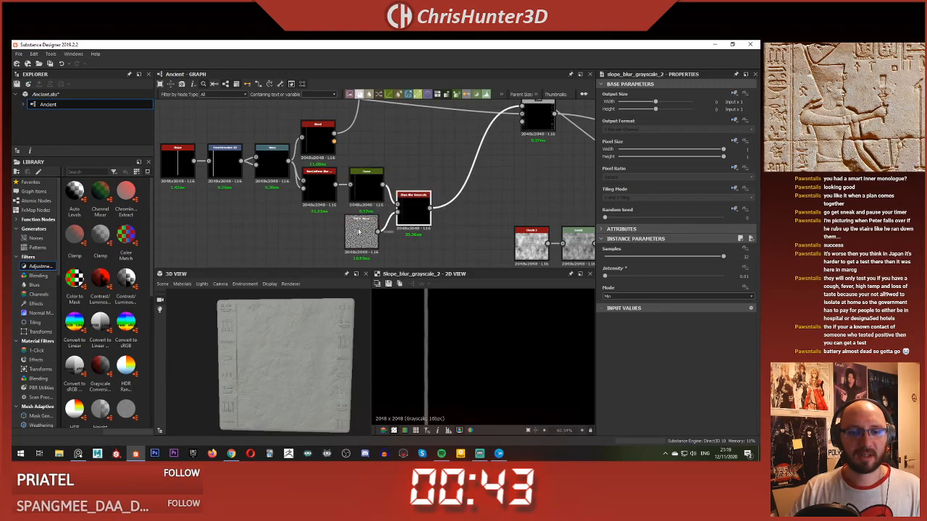
left_click_drag(363, 233, 368, 234)
Step: Preview the Blend joining the glyph columns with the border line and compare it with the Egyptian relief reference
left_click(415, 180)
scroll(418, 179, "down", 3)
scroll(388, 187, "up", 1)
middle_click_drag(419, 164, 488, 200)
scroll(408, 188, "down", 1)
scroll(391, 204, "up", 1)
scroll(439, 207, "up", 2)
left_click(501, 184)
middle_click_drag(425, 196, 404, 217)
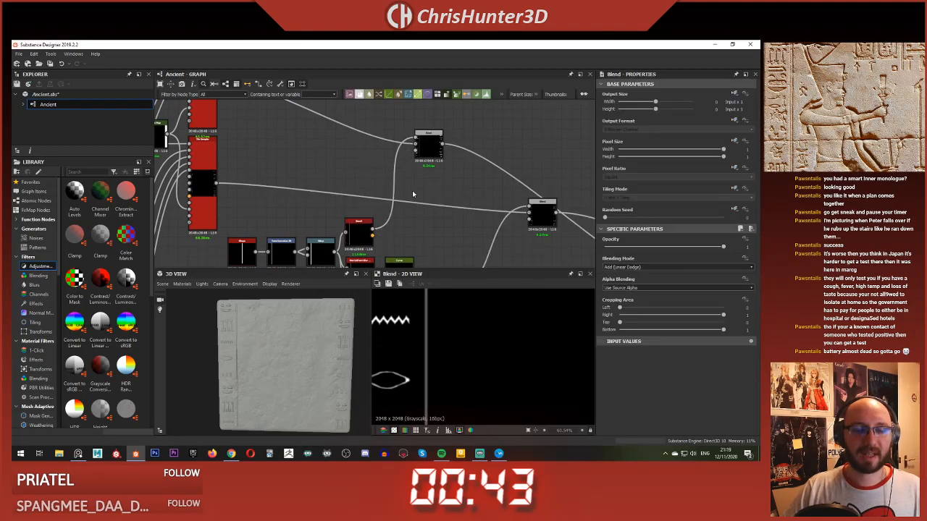
scroll(448, 318, "down", 1)
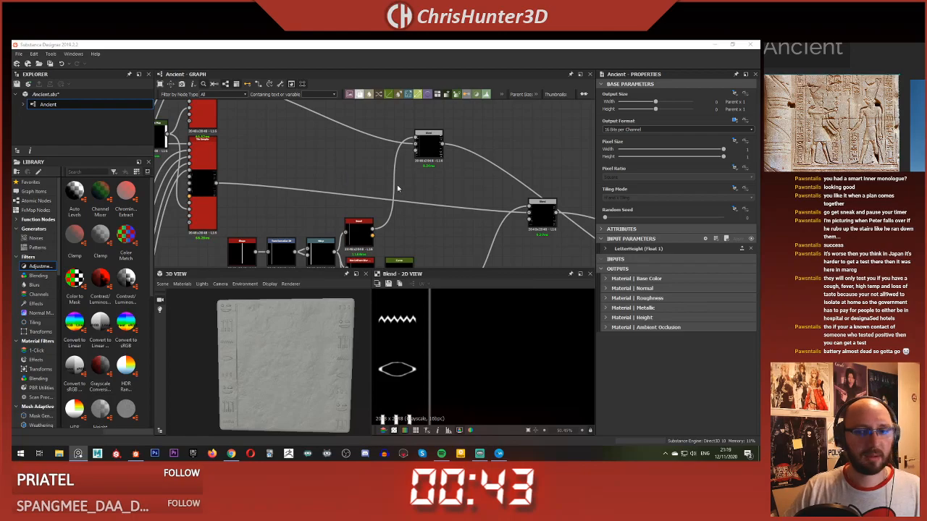
Step: Add a Transformation 2D node fed by the bar's Bevel output to make a copy of the border line
middle_click_drag(416, 223, 404, 202)
scroll(400, 182, "up", 2)
key("space")
type("tr")
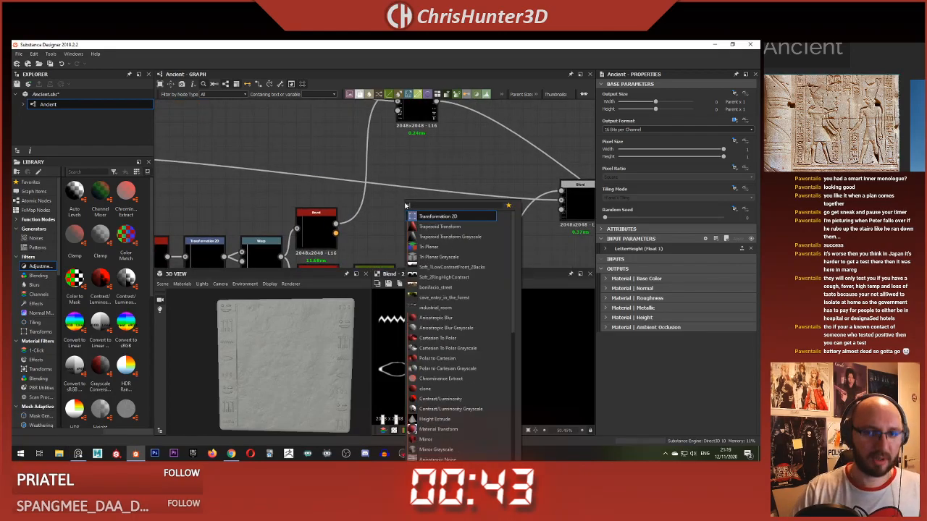
key("Return")
mouse_move(395, 208)
left_mouse_down()
mouse_move(325, 184)
mouse_move(369, 208)
mouse_move(355, 200)
mouse_move(409, 206)
left_mouse_up()
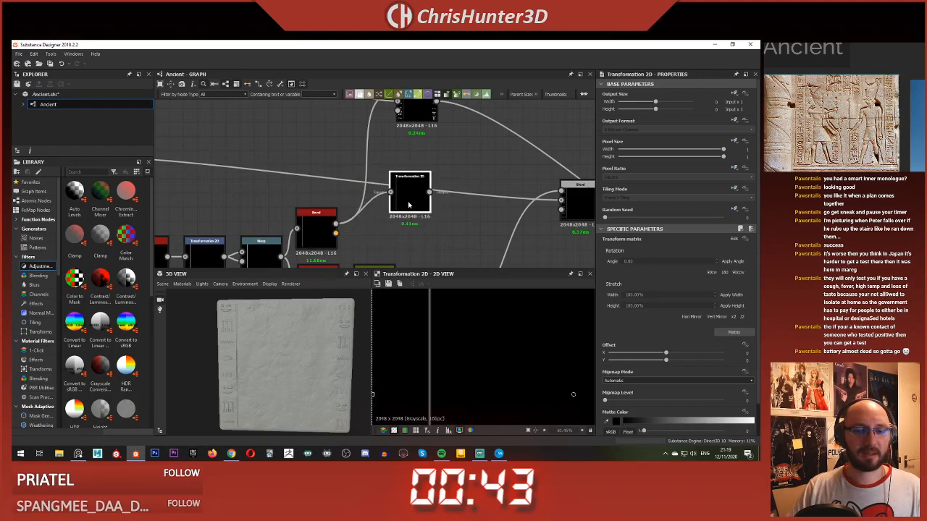
Step: Add a Blend node combining the Bevel line with its transformed copy, using the Add (Linear Dodge) mode
key("space")
type("bl")
key("Return")
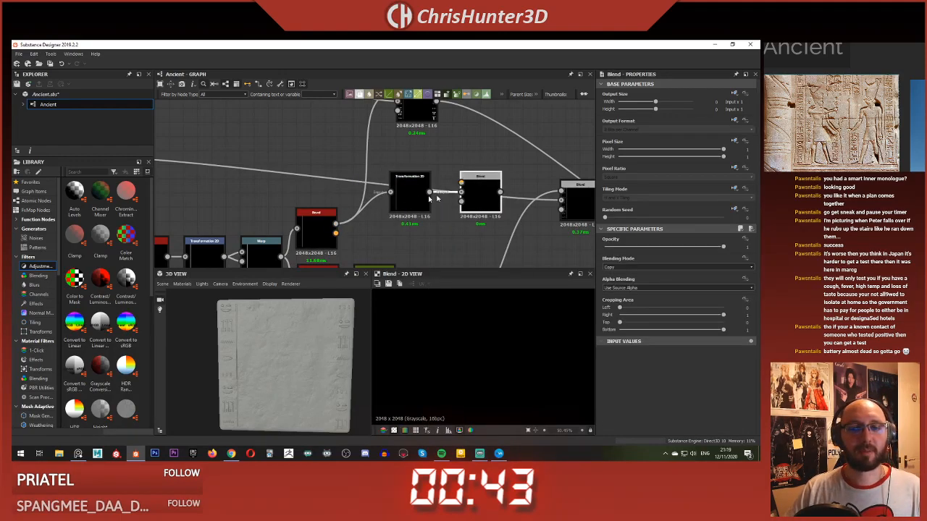
left_click_drag(480, 205, 467, 164)
left_click(637, 269)
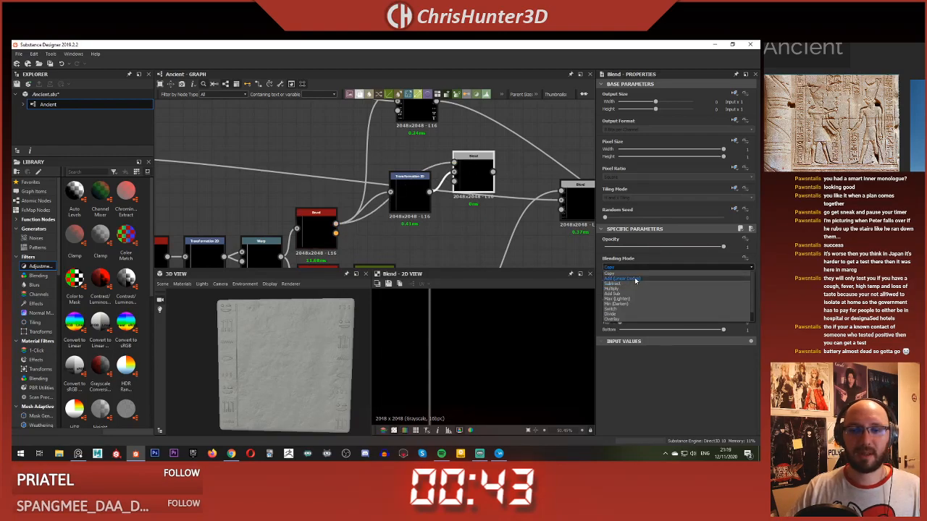
left_click(635, 283)
Step: Shift the copied line to the left and connect the two-line Blend to the glyph Blend's foreground
double_click(403, 199)
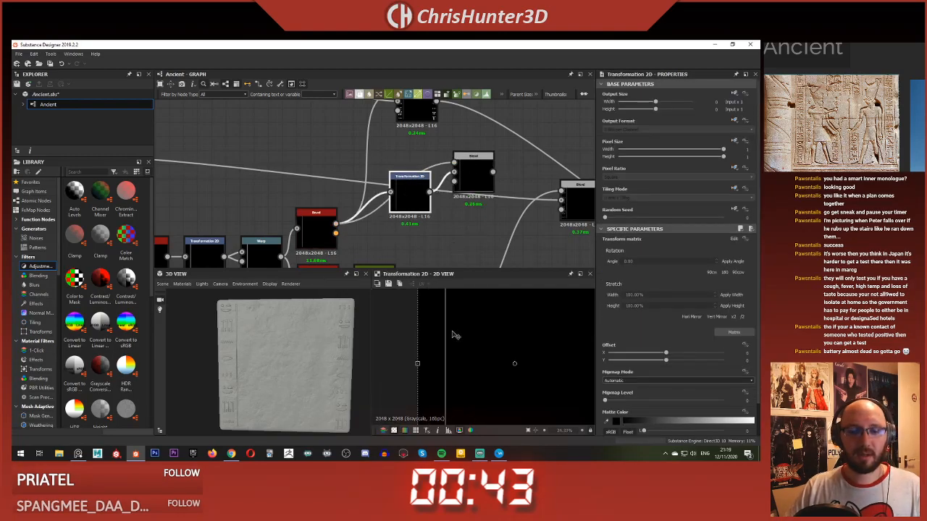
left_click_drag(454, 343, 431, 340)
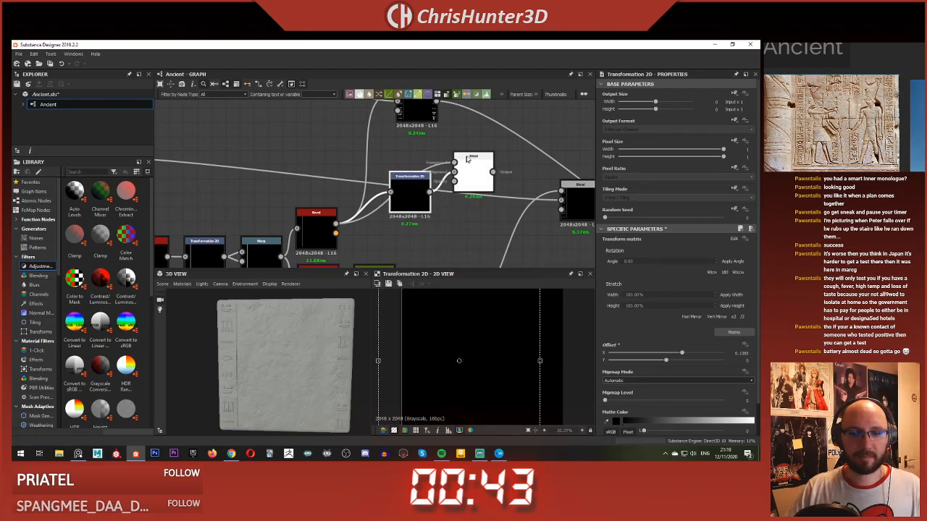
double_click(468, 185)
middle_click_drag(474, 188, 433, 210)
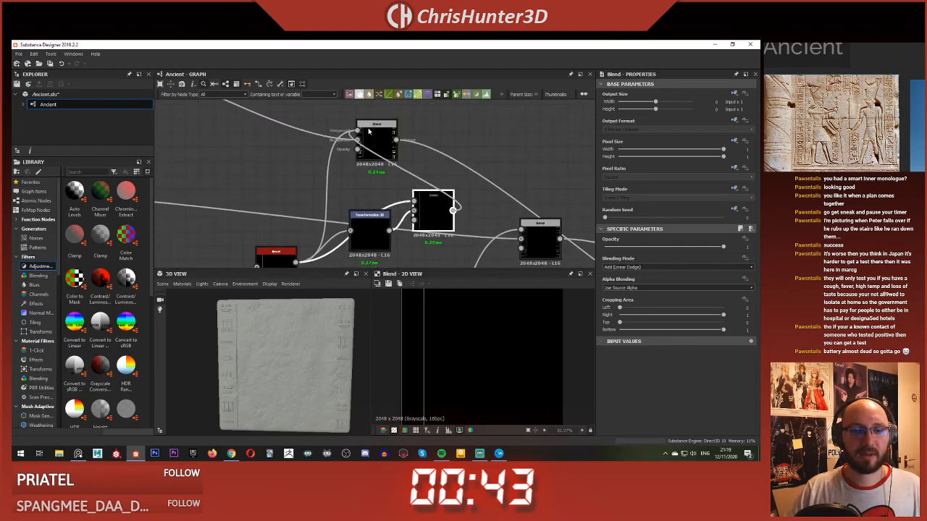
left_click_drag(368, 131, 369, 131)
scroll(237, 323, "up", 5)
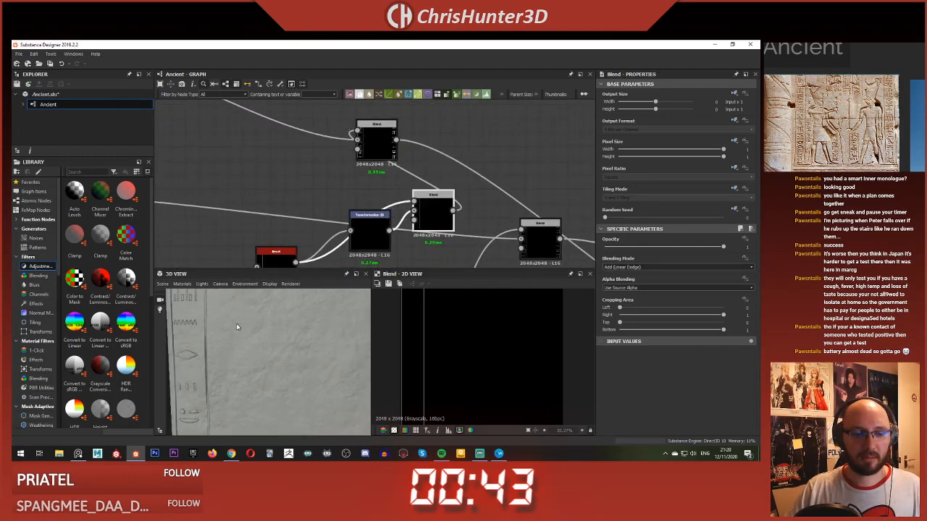
Step: Fine-tune the copied line's X offset to about 0.14 against the glyph column, checking the 2D and 3D views
middle_click_drag(236, 323, 250, 325)
left_click_drag(250, 325, 274, 330)
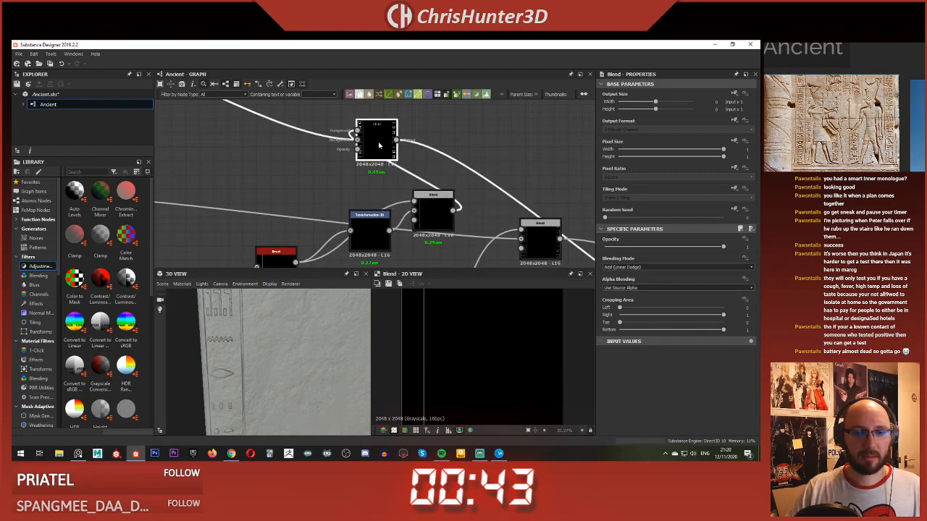
left_click(372, 235)
left_click_drag(398, 331, 435, 333)
scroll(441, 335, "down", 3)
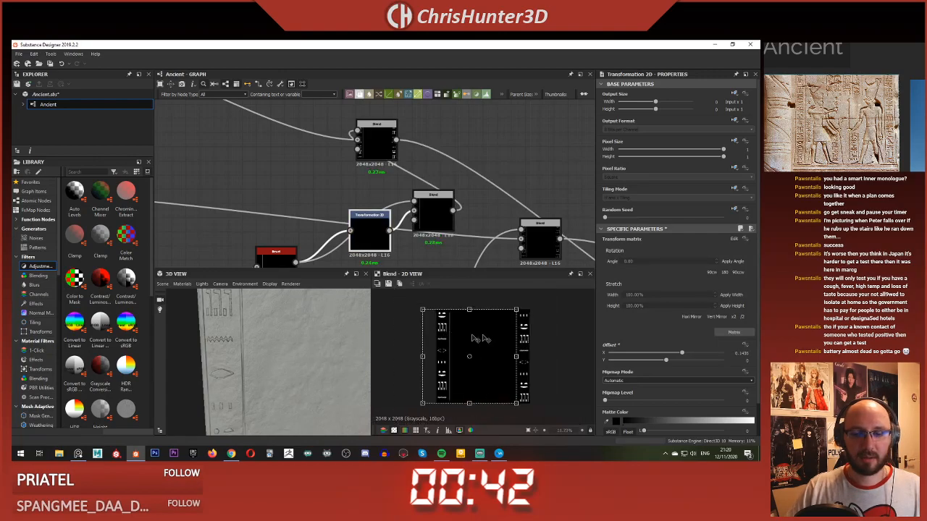
scroll(478, 338, "up", 6)
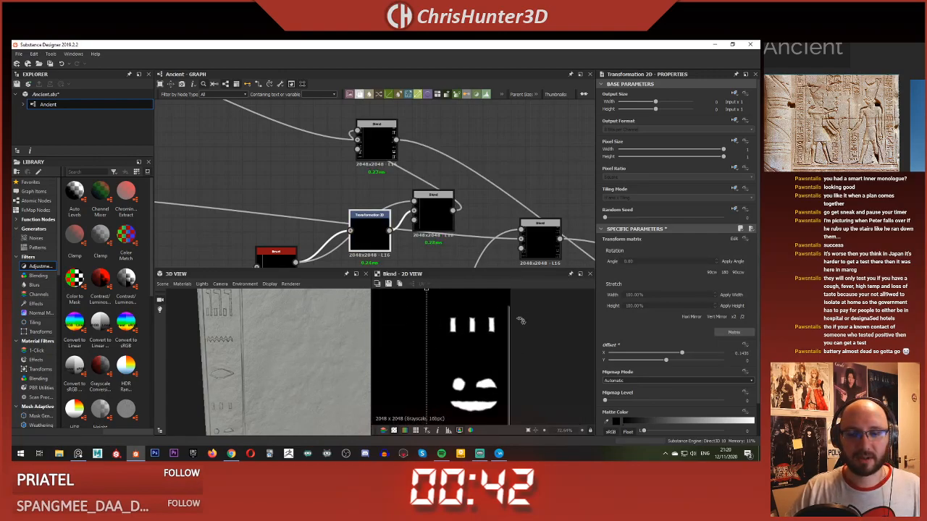
scroll(489, 323, "down", 7)
left_click_drag(266, 332, 298, 322)
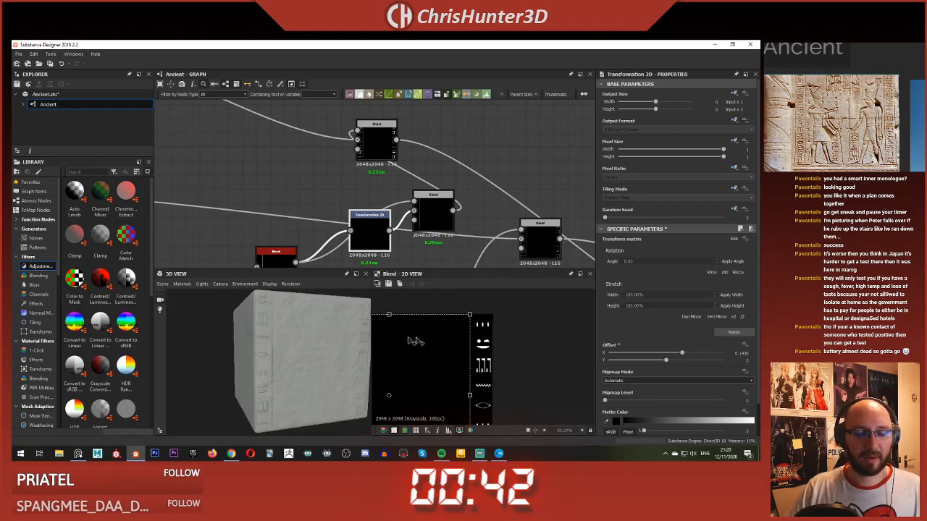
scroll(525, 325, "down", 3)
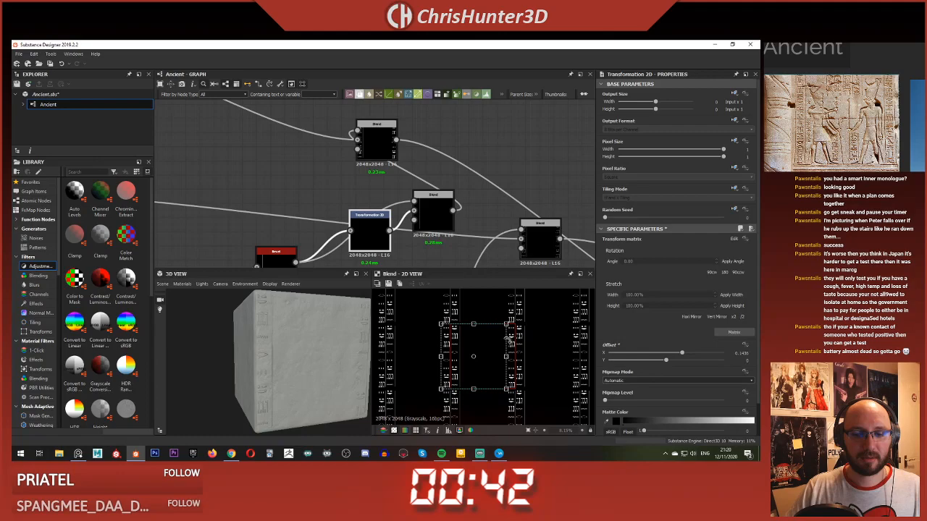
scroll(513, 337, "up", 5)
middle_click_drag(532, 352, 418, 360)
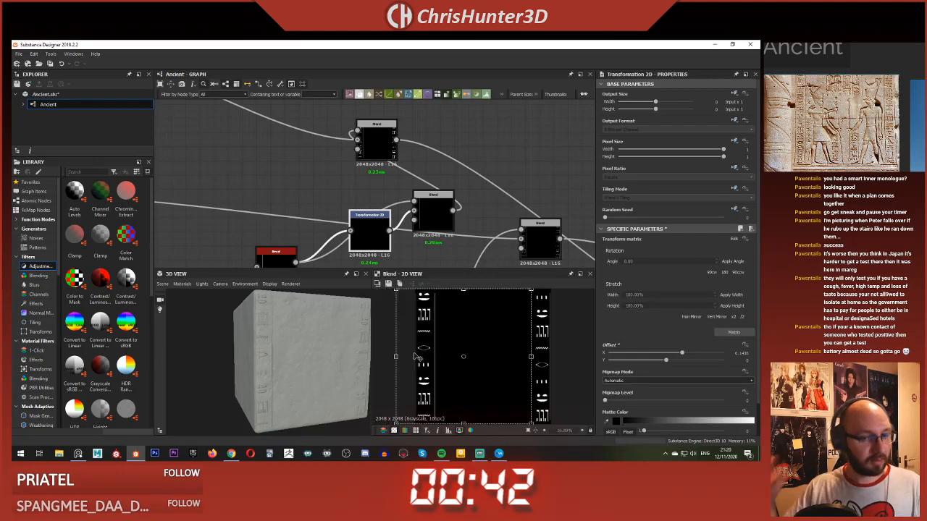
Step: Rearrange the line-copy Transformation 2D, its Blend and the glyph Blends to make room in the graph
scroll(368, 182, "down", 3)
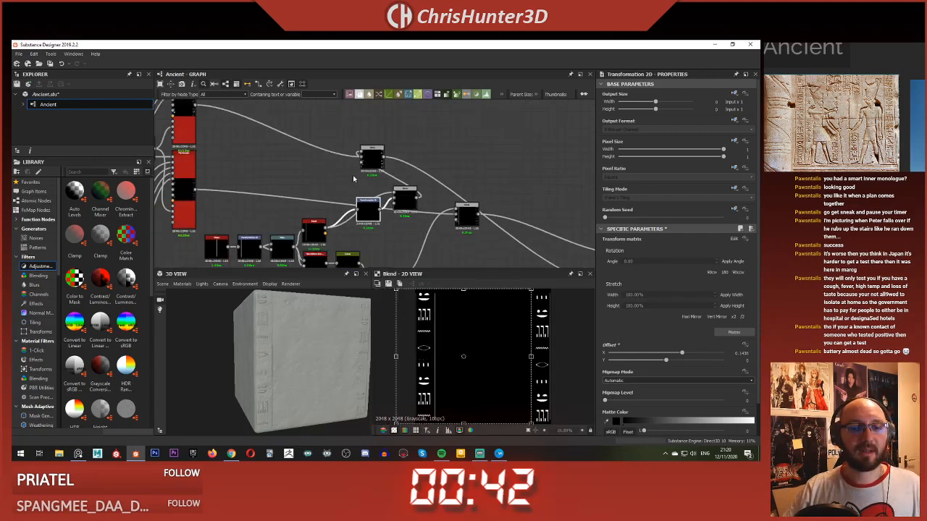
scroll(355, 176, "up", 4)
scroll(339, 157, "down", 2)
left_click_drag(339, 158, 378, 188)
scroll(376, 186, "down", 3)
middle_click_drag(376, 186, 337, 199)
left_click_drag(328, 139, 390, 158)
middle_click_drag(390, 158, 343, 111)
left_click_drag(383, 177, 436, 199)
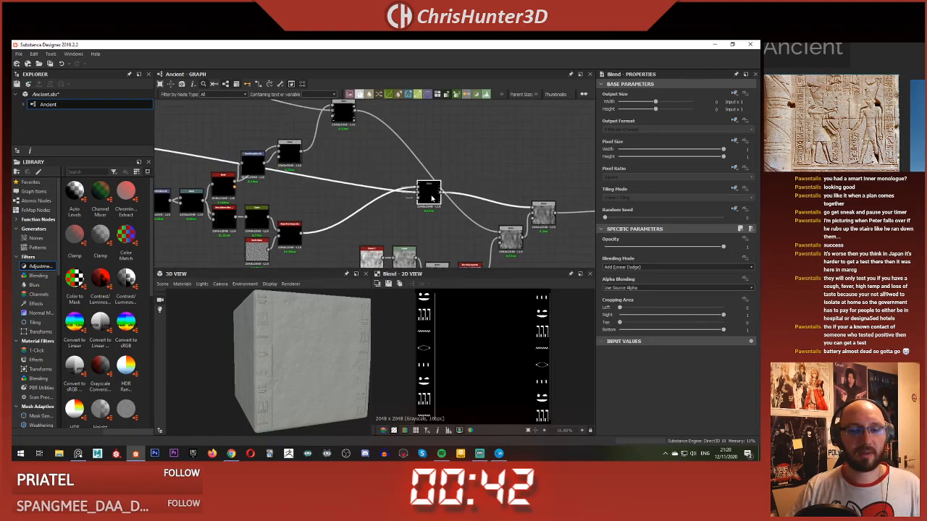
Step: Add another Blend node after the Blend that joins the two border lines
middle_click_drag(356, 172, 405, 219)
scroll(391, 205, "up", 3)
left_click(387, 202)
key("space")
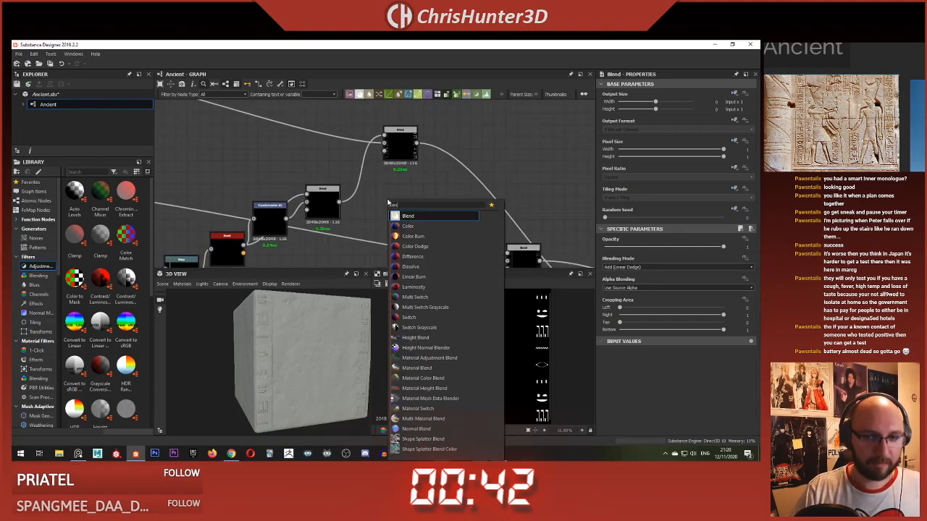
left_click(407, 226)
Step: Add a second Transformation 2D node above the two border-line Blends
key("space")
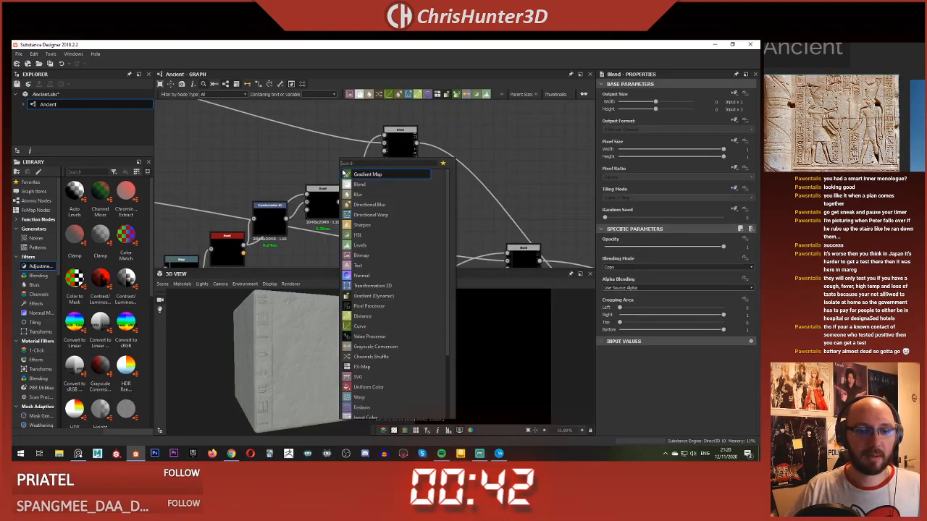
type("ter")
key("BackSpace")
key("BackSpace")
type("ra")
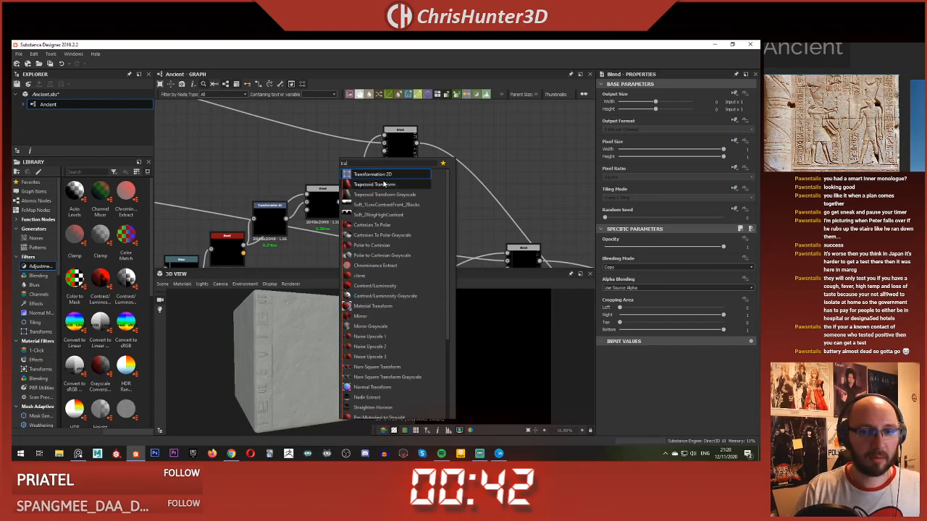
key("Return")
scroll(295, 188, "up", 2)
Step: Connect the Bevel output through the new Transformation 2D into the second line Blend's foreground
double_click(276, 226)
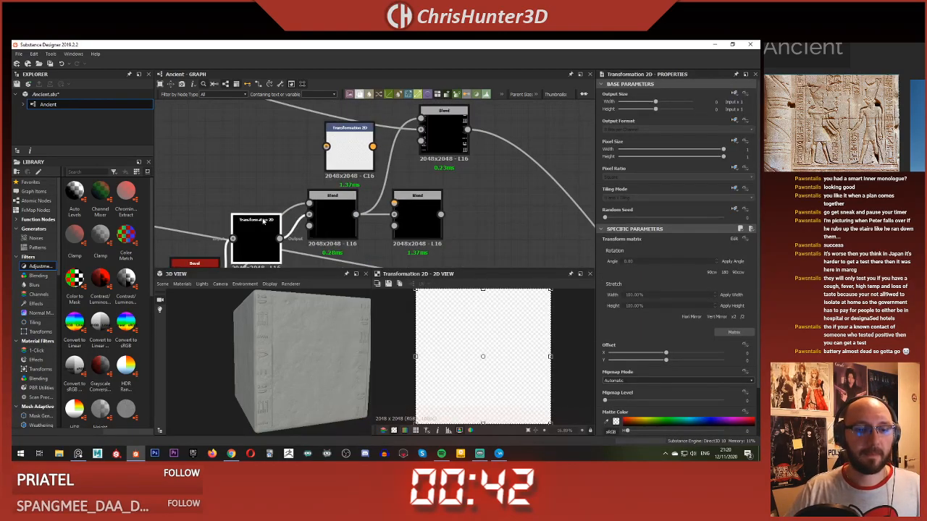
scroll(438, 333, "down", 1)
middle_click_drag(263, 199, 264, 219)
left_click_drag(288, 167, 406, 178)
double_click(358, 118)
double_click(432, 189)
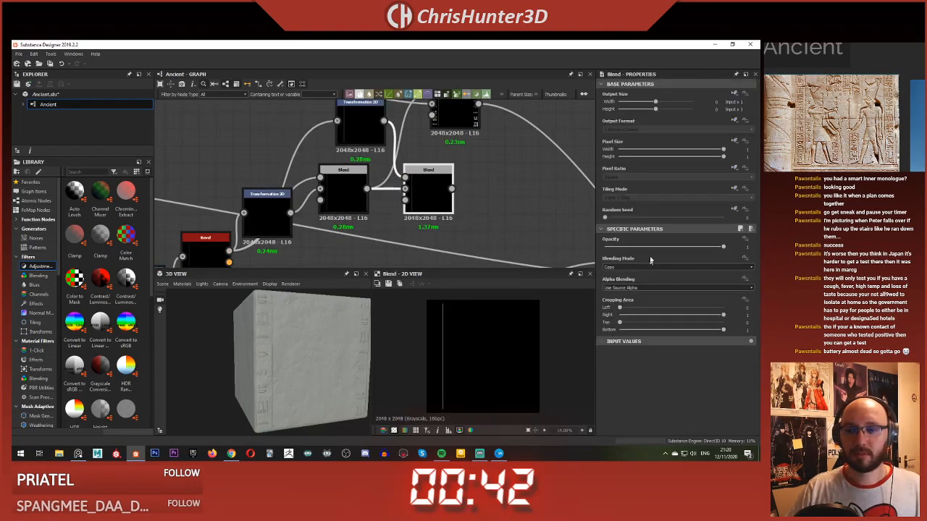
Step: Set the second line Blend to Add (Linear Dodge) and connect its output to the glyph Blend's foreground
left_click(651, 268)
left_click(649, 282)
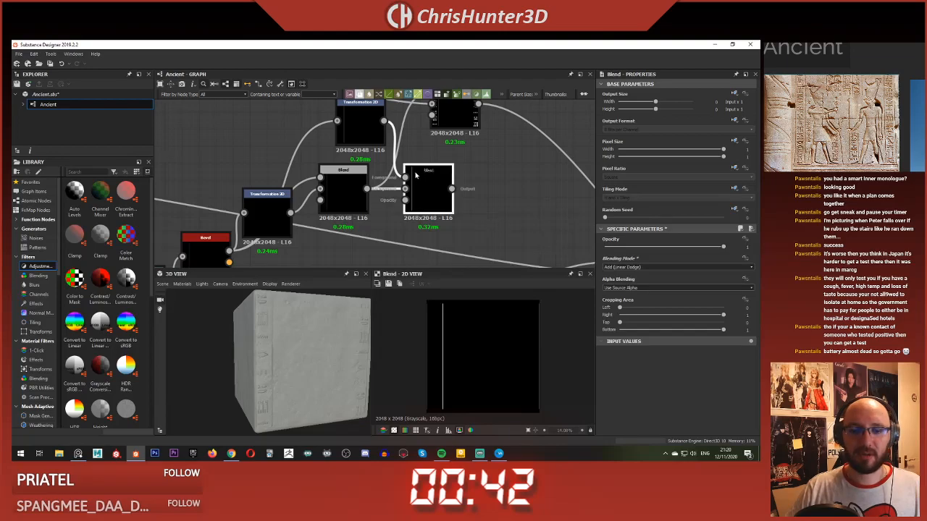
middle_click_drag(430, 192, 383, 234)
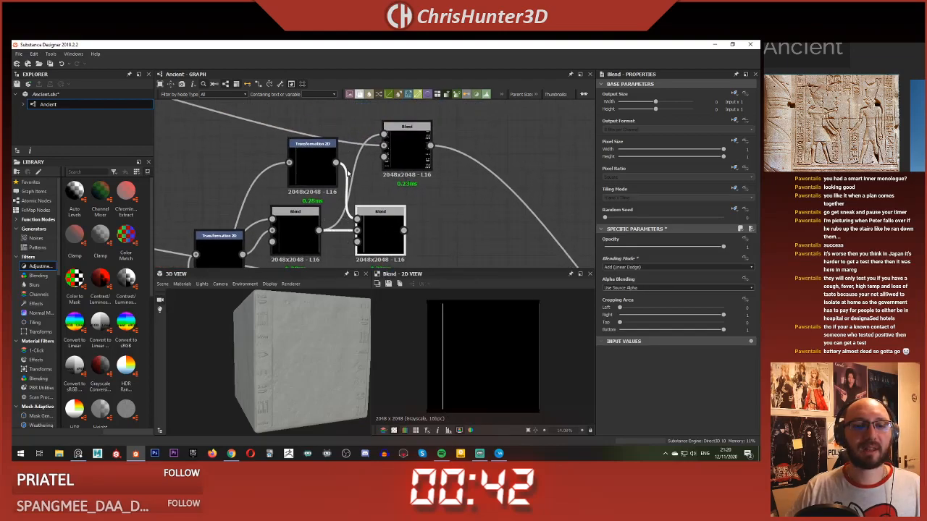
scroll(396, 191, "down", 3)
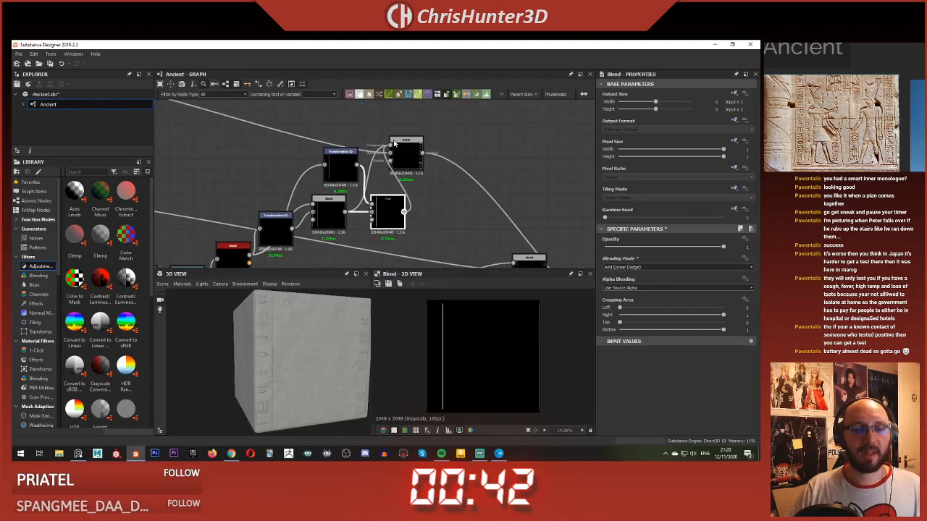
left_click_drag(394, 145, 403, 157)
Step: Shift the new line copy to the opposite glyph column with an X offset of about -0.72 and inspect the slab
left_click(339, 162)
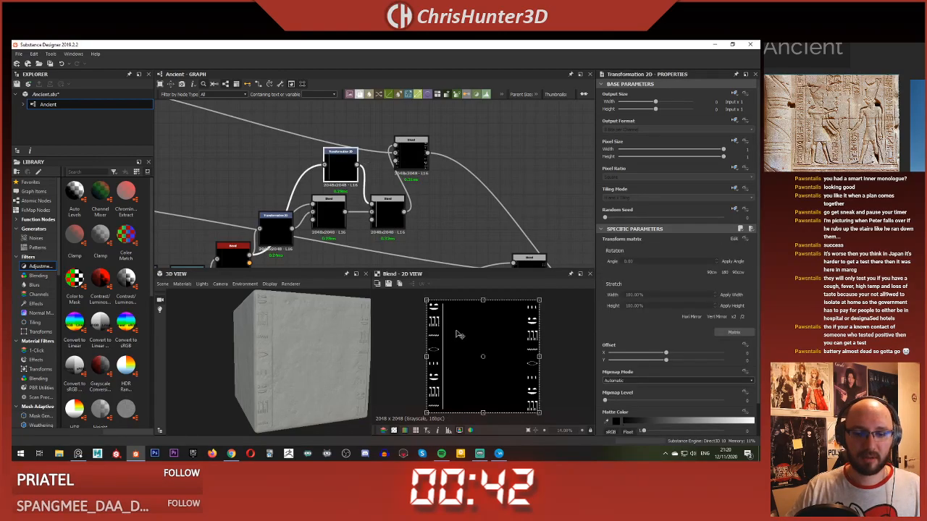
left_click_drag(456, 335, 541, 340)
mouse_move(274, 353)
left_mouse_down()
mouse_move(304, 359)
mouse_move(288, 350)
left_mouse_up()
middle_click_drag(287, 345, 296, 354)
scroll(296, 355, "up", 1)
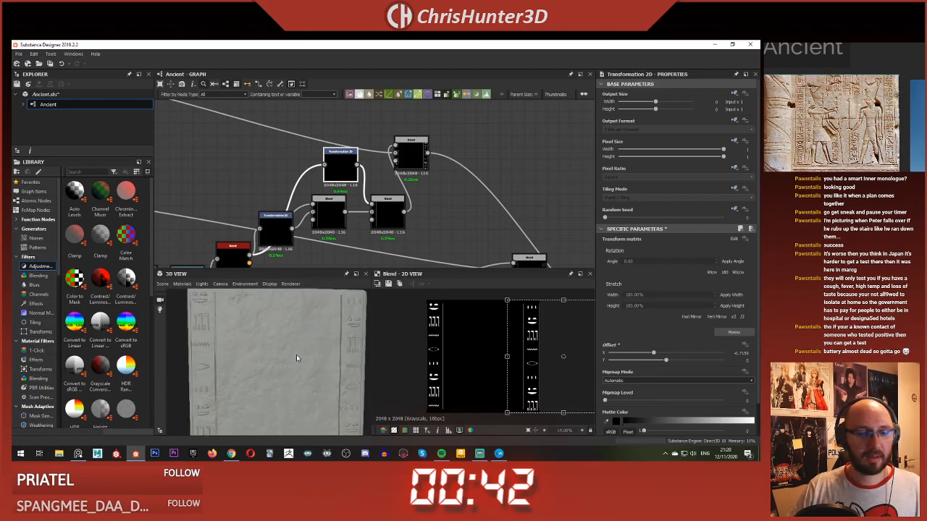
Step: Inspect the carved border lines beside both glyph columns on the slab and review the line nodes in the graph
scroll(333, 210, "down", 3)
left_click_drag(319, 319, 306, 333)
scroll(306, 334, "up", 3)
scroll(307, 338, "down", 3)
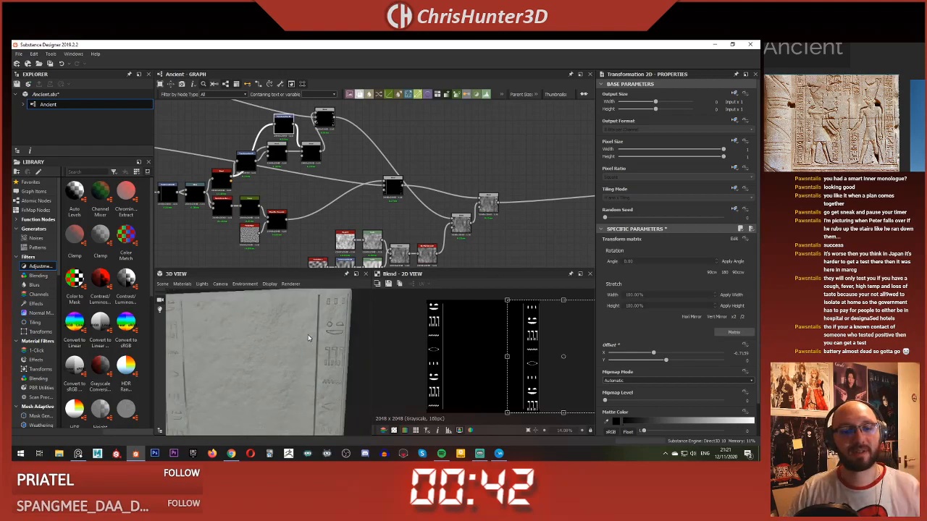
middle_click_drag(307, 334, 319, 331)
scroll(307, 179, "down", 3)
middle_click_drag(311, 191, 266, 191)
scroll(265, 191, "up", 6)
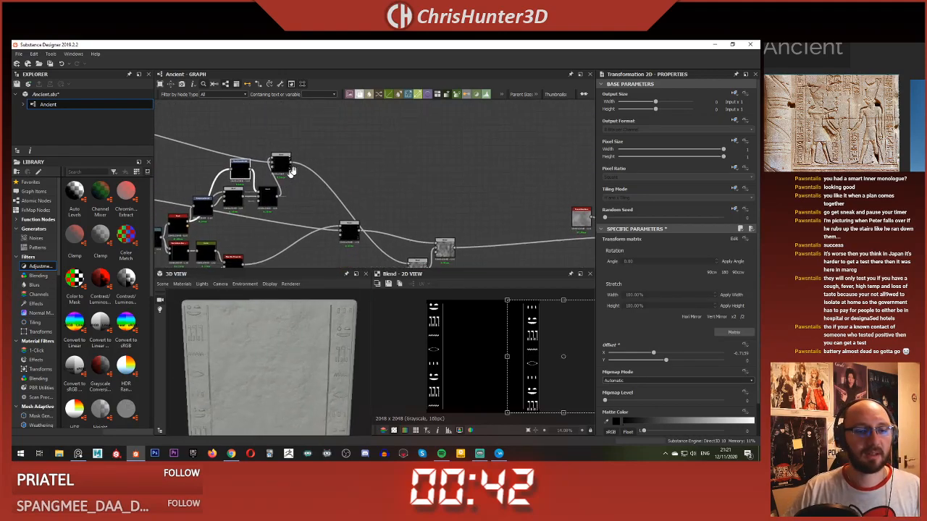
scroll(362, 181, "down", 1)
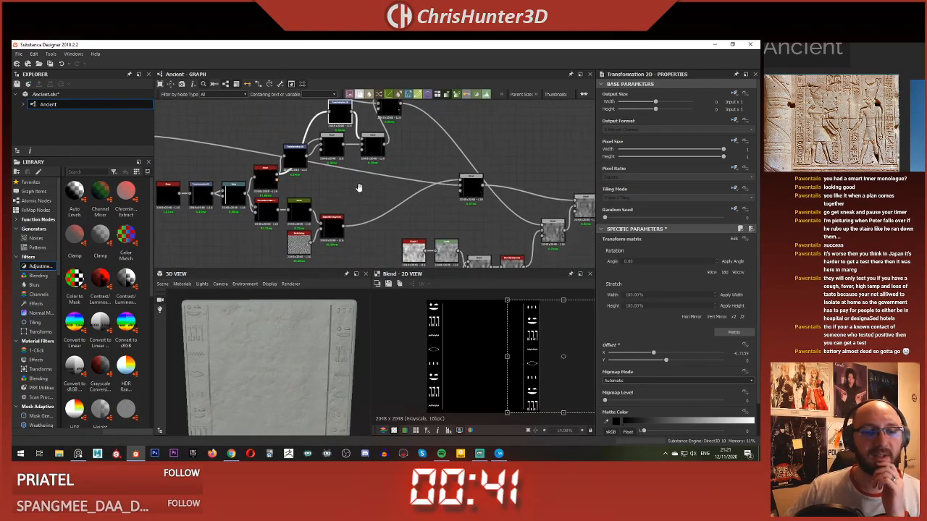
middle_click_drag(360, 189, 382, 210)
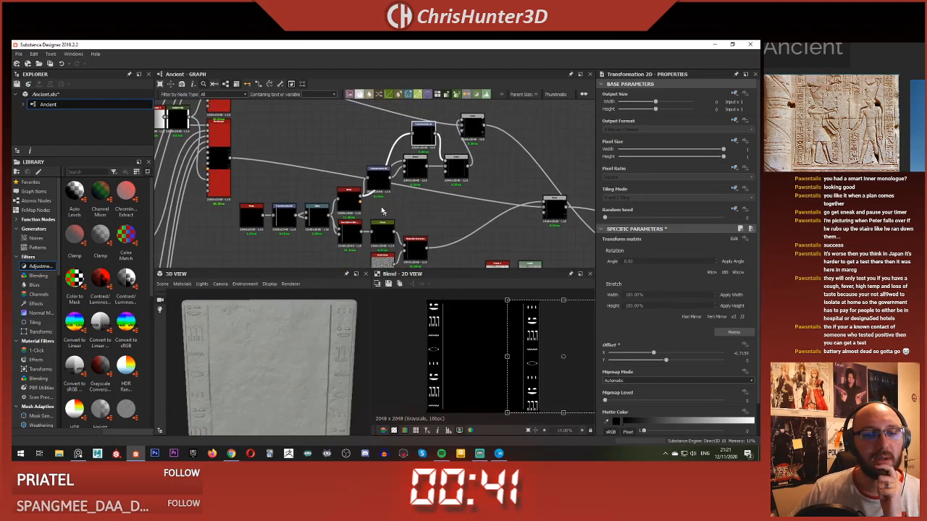
Step: Connect the Bevel output directly to the glyph Blend's foreground and move the line-copy nodes back above the bar's source nodes
double_click(350, 197)
scroll(351, 201, "up", 2)
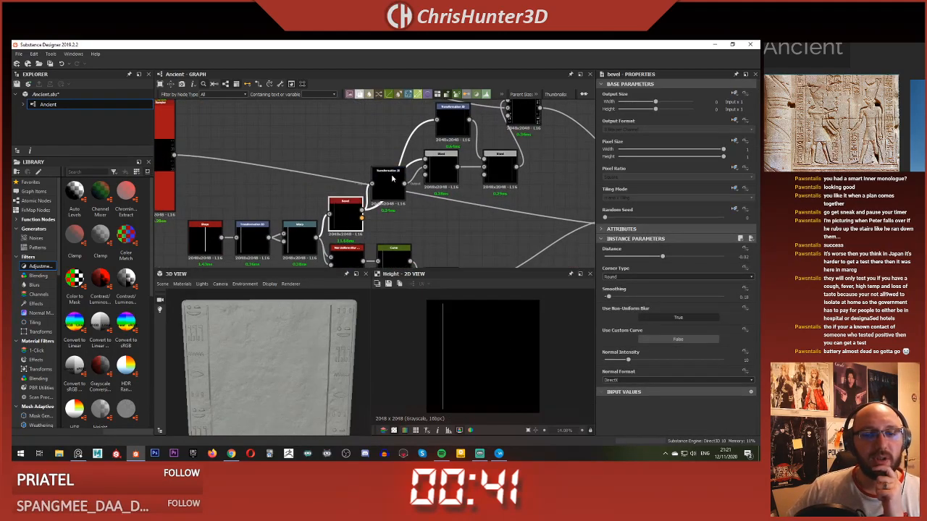
scroll(328, 225, "down", 1)
middle_click_drag(329, 225, 342, 178)
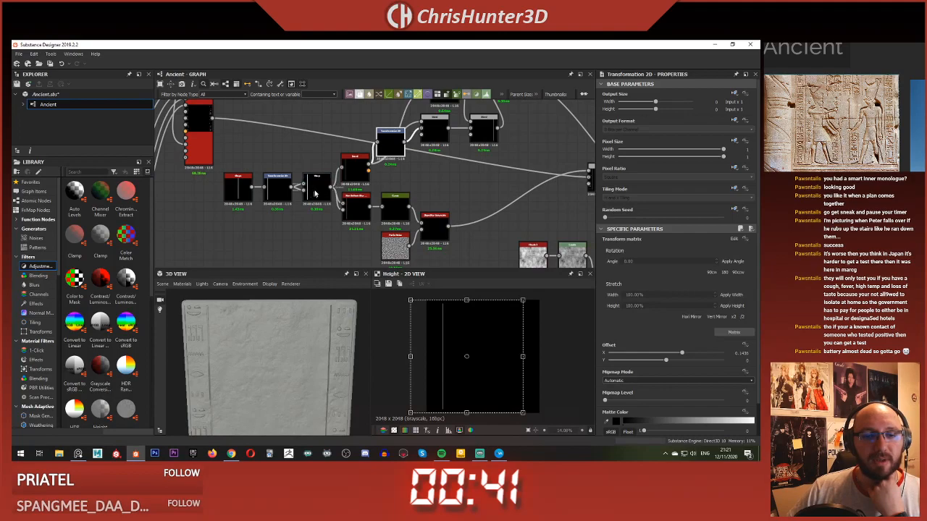
scroll(316, 192, "down", 2)
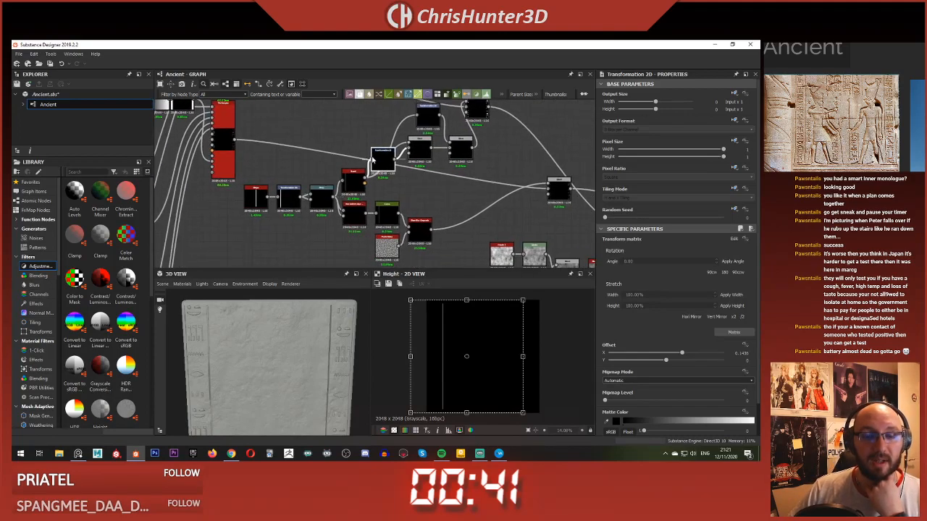
scroll(377, 167, "up", 1)
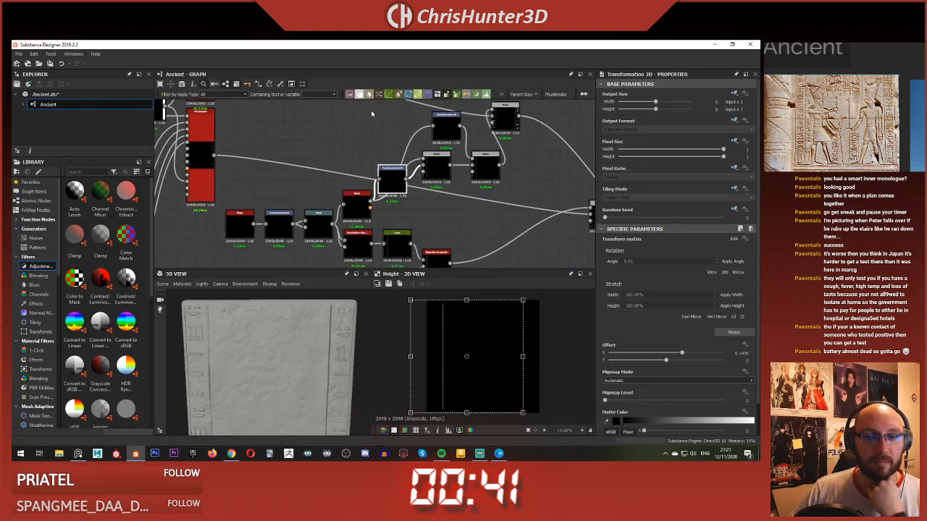
middle_click_drag(461, 149, 355, 196)
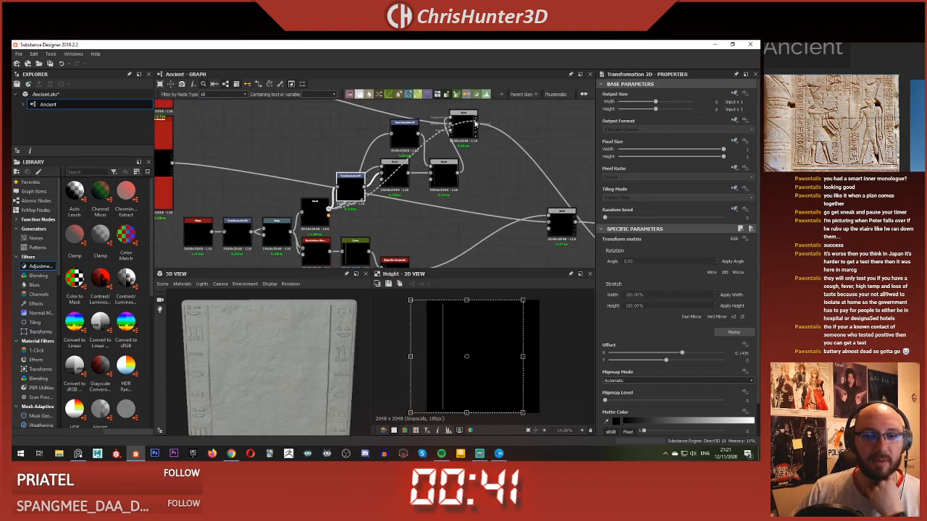
left_click_drag(311, 145, 332, 163)
scroll(332, 163, "down", 2)
middle_click_drag(331, 163, 341, 139)
scroll(318, 148, "up", 1)
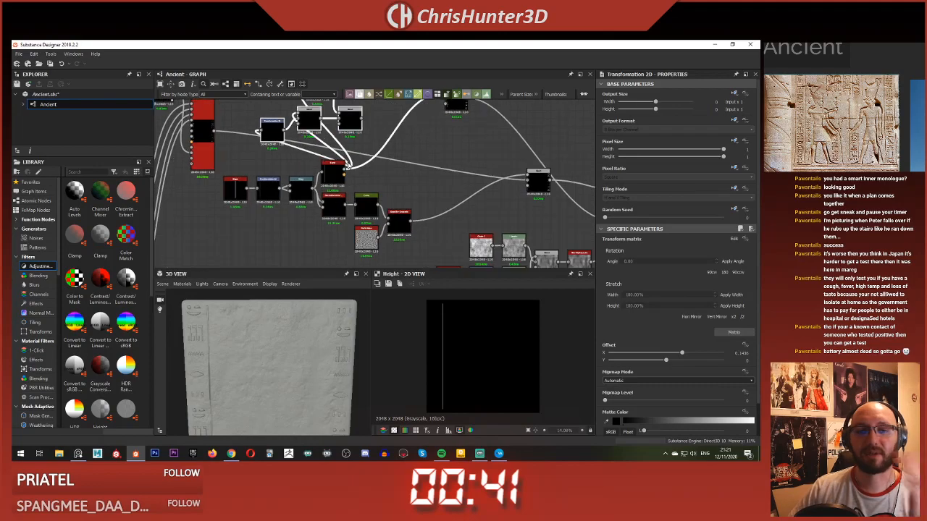
middle_click_drag(281, 165, 301, 216)
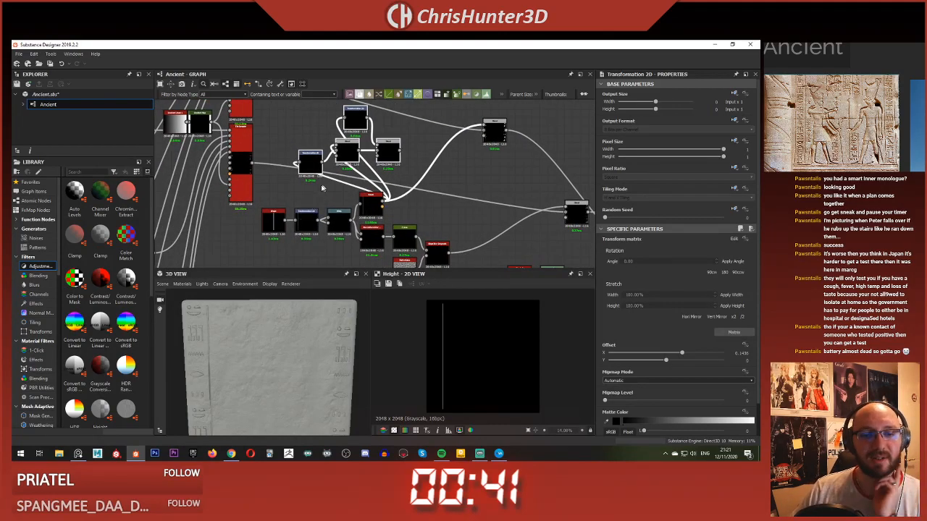
Step: Connect the bar's original Transformation 2D output to the first line copy's Transformation 2D input
scroll(301, 219, "up", 1)
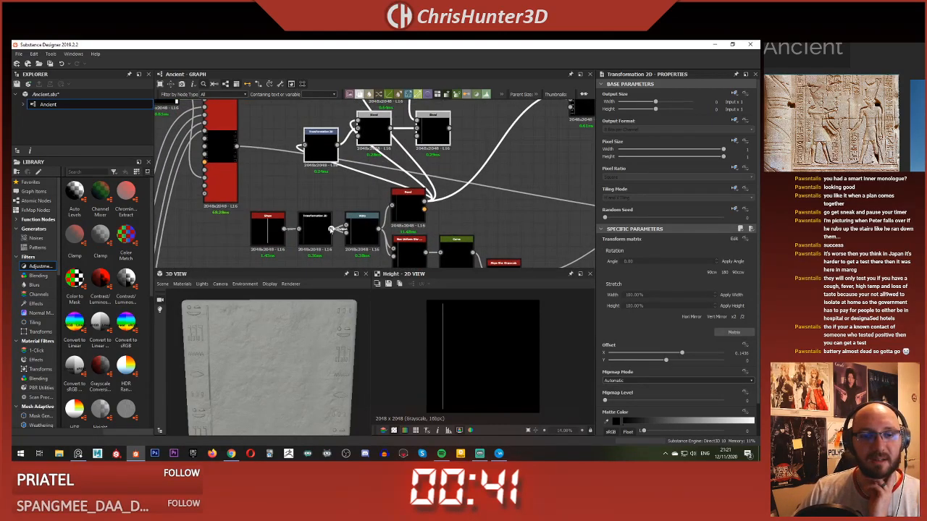
left_click(315, 228)
middle_click_drag(315, 227, 299, 223)
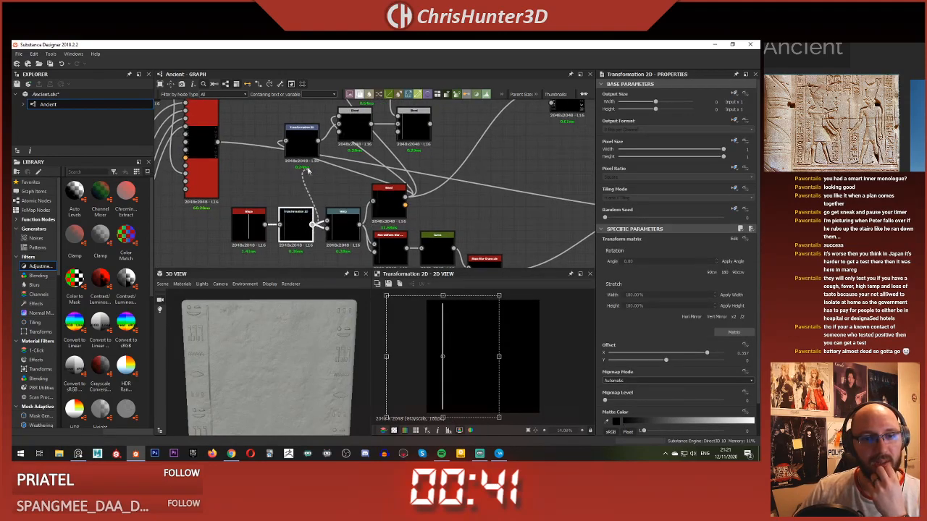
left_click_drag(307, 169, 295, 153)
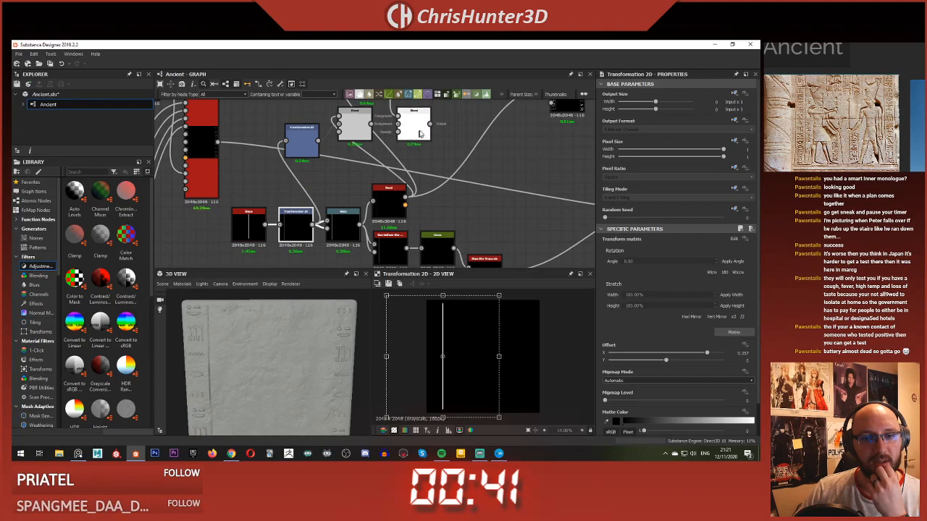
middle_click_drag(432, 125, 413, 140)
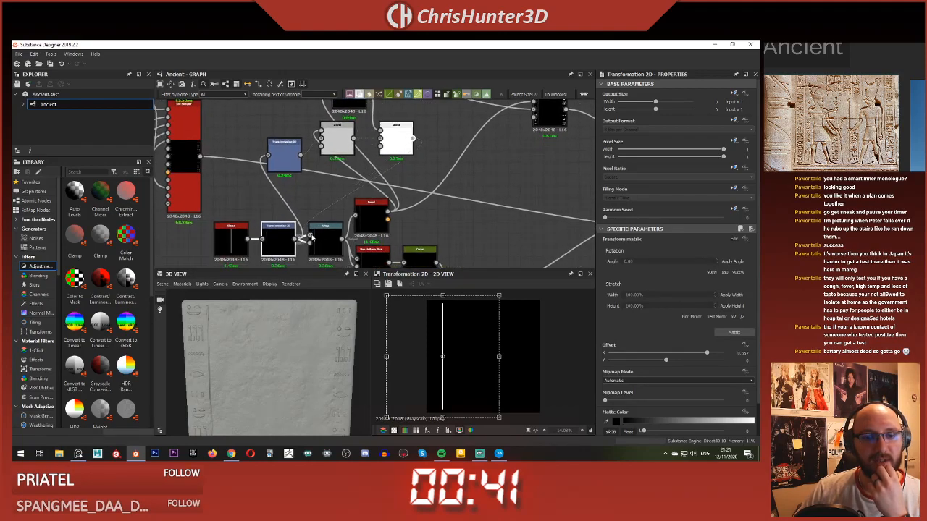
Step: Move the remaining line-copy links from the Bevel to the bar's Transformation 2D, and reconnect the Bevel to the glyph Blend's foreground
scroll(366, 194, "down", 2)
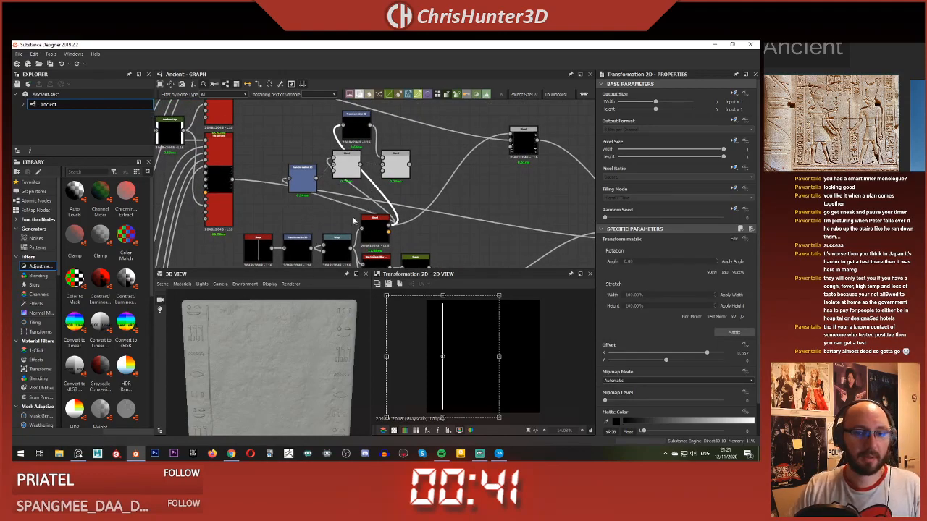
left_click_drag(388, 227, 312, 243)
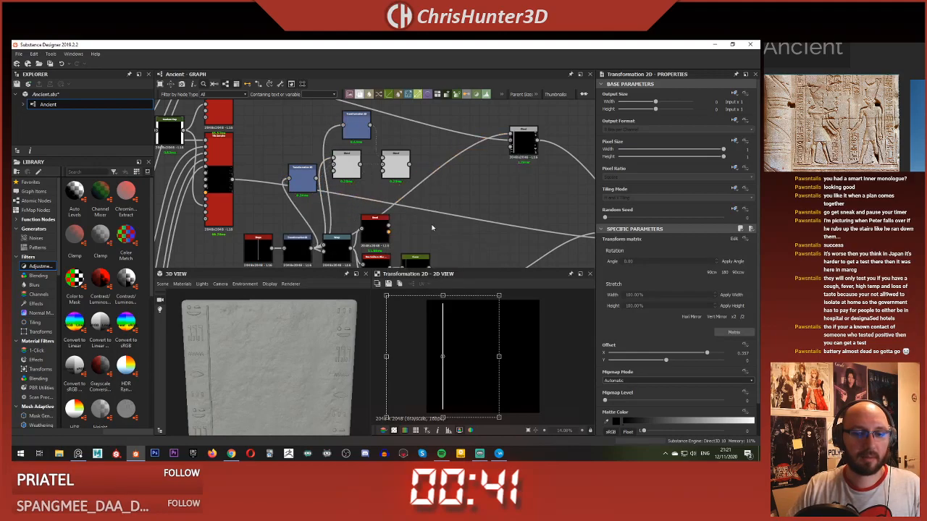
left_click_drag(390, 228, 511, 139)
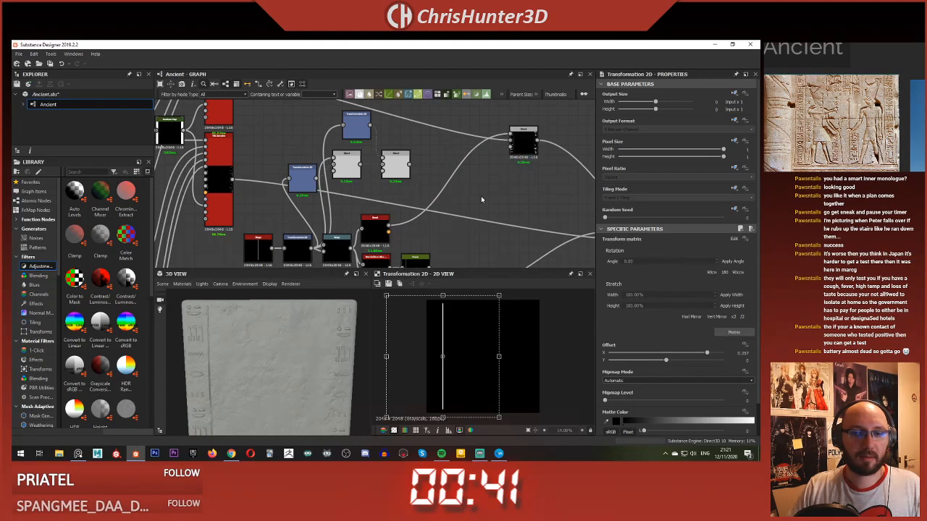
Step: Connect the second line Blend's output to both Warp inputs and tidy the line-copy nodes' placement above
double_click(526, 146)
double_click(396, 166)
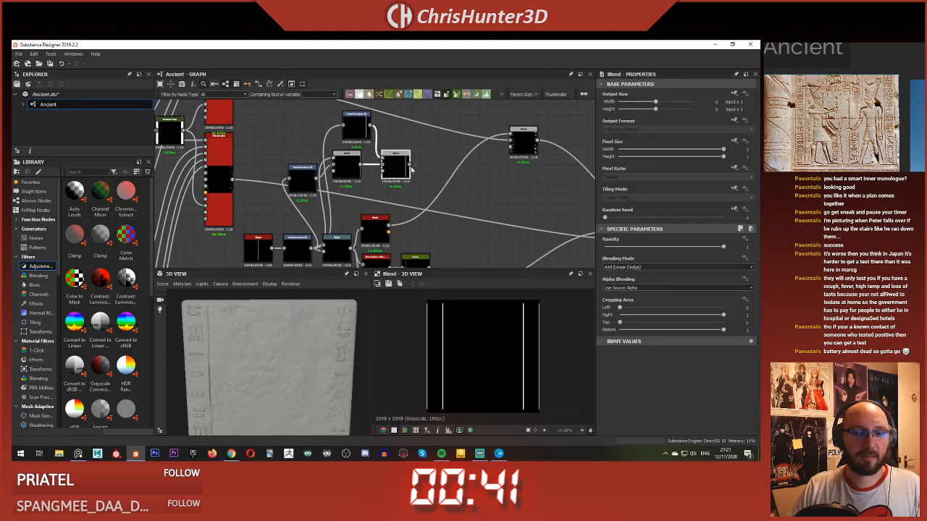
left_click_drag(409, 165, 323, 245)
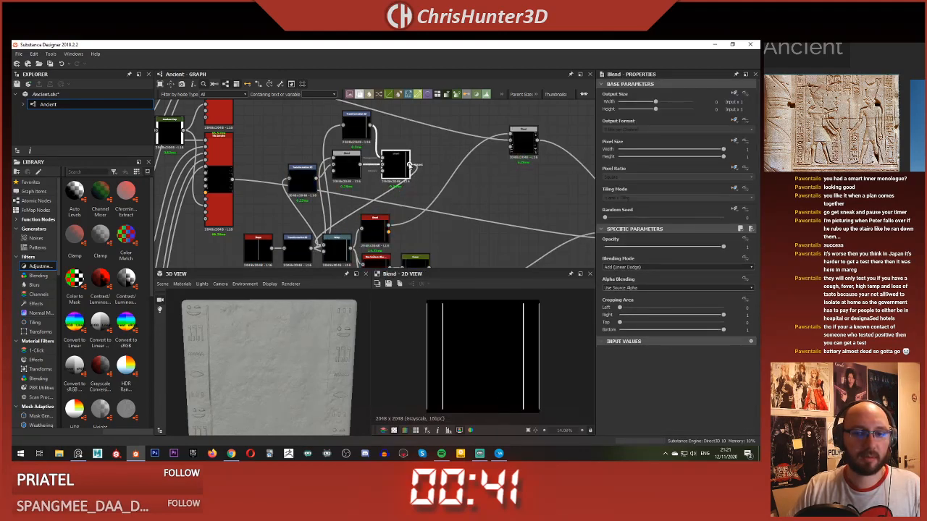
left_click_drag(409, 165, 323, 247)
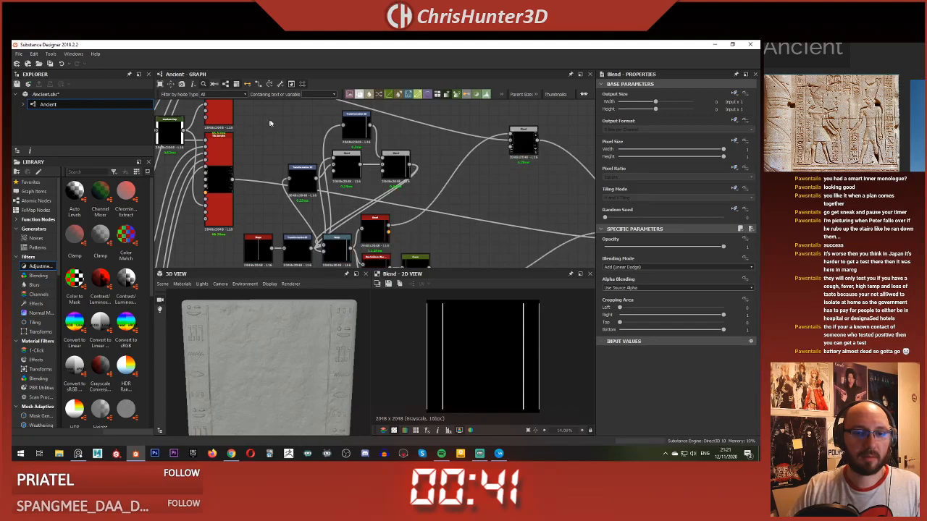
left_click_drag(394, 174, 373, 170)
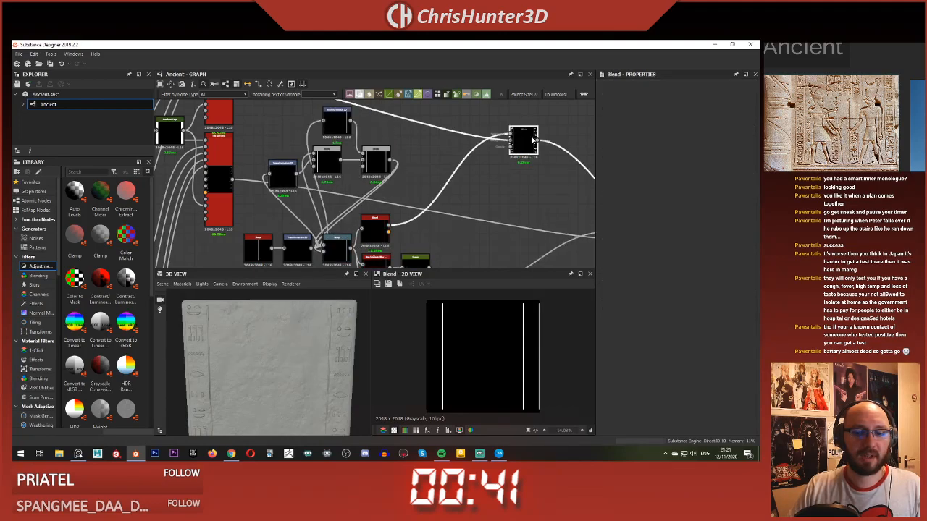
Step: Preview the glyph Blend and inspect the border lines on both sides of the slab
scroll(465, 347, "up", 1)
left_click_drag(300, 360, 320, 344)
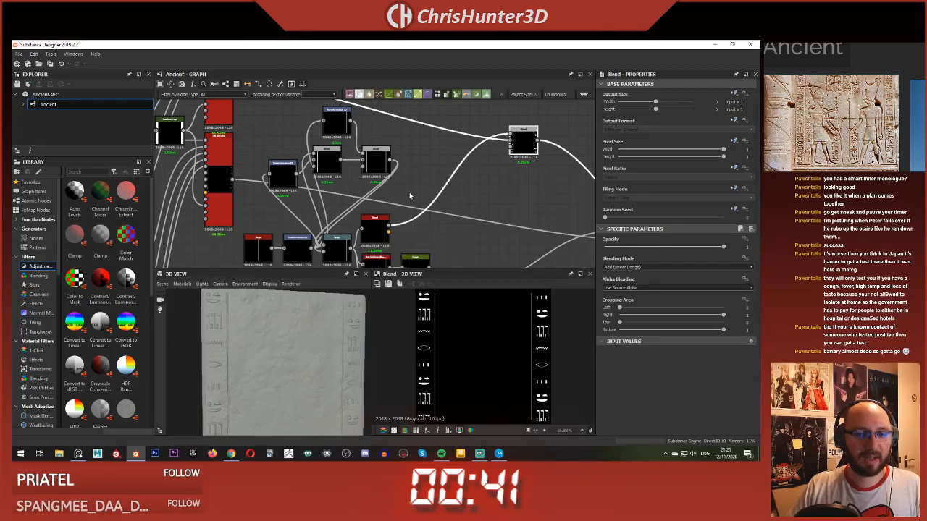
scroll(475, 175, "up", 3)
scroll(523, 167, "up", 1)
middle_click_drag(524, 167, 525, 118)
scroll(412, 223, "down", 4)
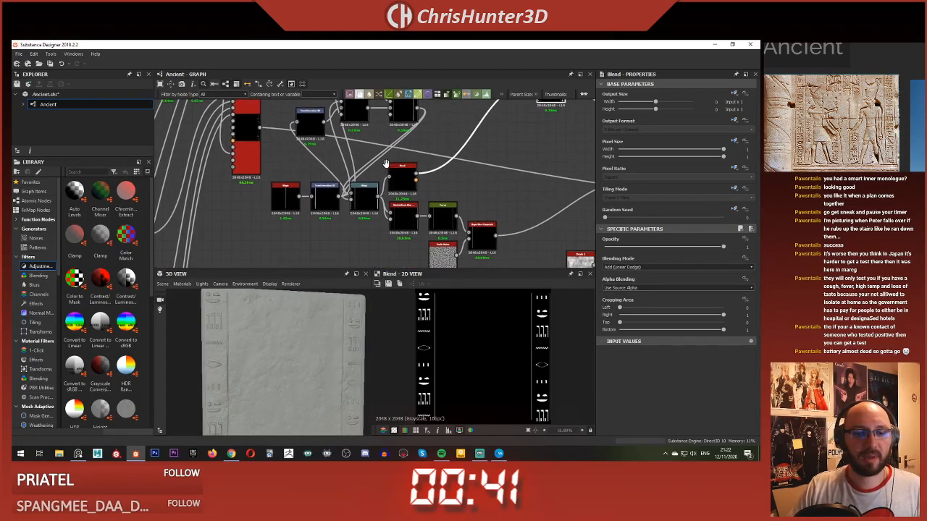
Step: Preview the bar's Bevel and Slope Blur Grayscale outputs and examine the carved line beside the glyph column up close
scroll(397, 179, "up", 1)
double_click(406, 176)
scroll(495, 235, "down", 1)
middle_click_drag(497, 228, 455, 231)
double_click(343, 212)
scroll(343, 211, "down", 2)
scroll(304, 341, "up", 4)
middle_click_drag(304, 340, 263, 339)
scroll(276, 347, "down", 3)
scroll(290, 342, "up", 3)
scroll(264, 338, "down", 3)
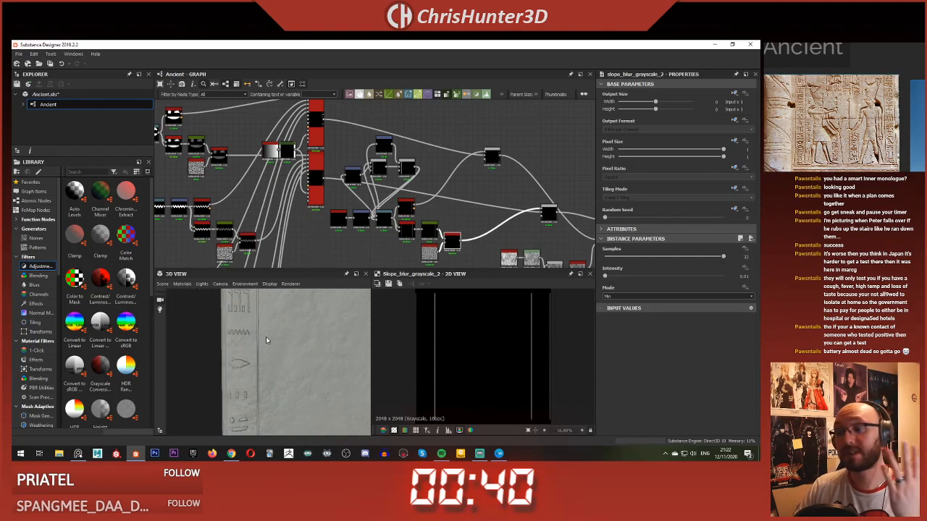
Step: Inspect the slab's glyph columns and border lines from several distances in the 3D view
left_click_drag(266, 341, 283, 347)
scroll(276, 342, "down", 3)
scroll(285, 348, "up", 3)
scroll(288, 347, "down", 3)
middle_click_drag(287, 347, 265, 347)
scroll(270, 323, "up", 3)
scroll(264, 348, "down", 3)
mouse_move(265, 348)
left_mouse_down()
mouse_move(277, 356)
mouse_move(261, 361)
mouse_move(271, 348)
left_mouse_up()
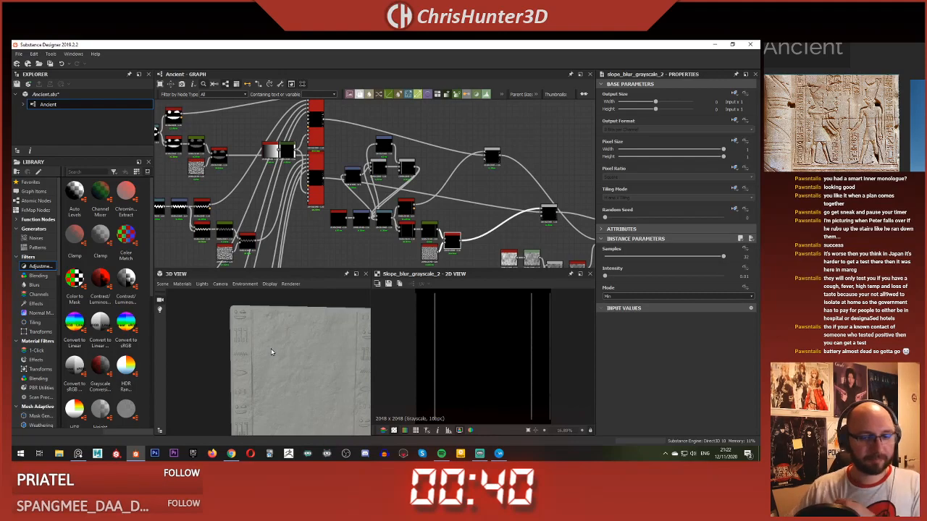
Step: Open the gradient of the Gradient Map feeding the Tile Samplers and add two black keys near the ramp's middle
scroll(357, 189, "up", 3)
middle_click_drag(359, 189, 378, 216)
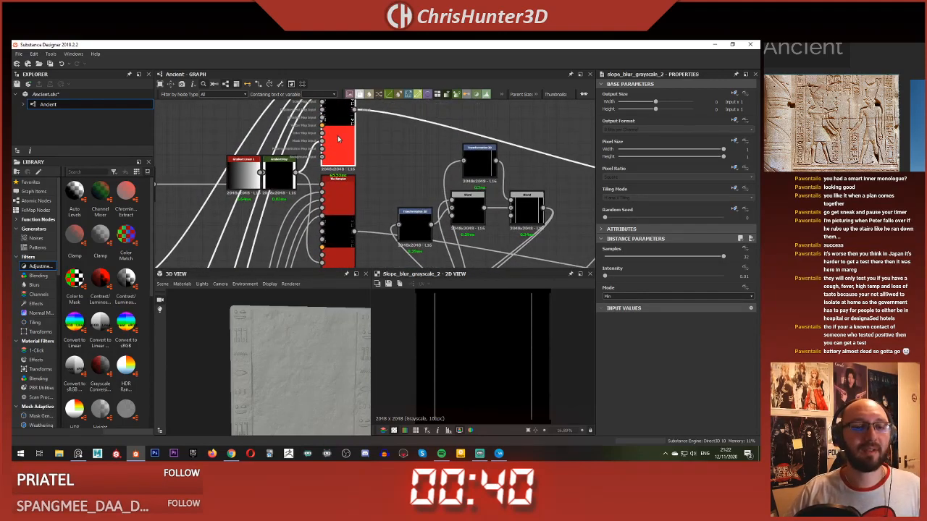
scroll(357, 185, "down", 2)
middle_click_drag(307, 174, 368, 187)
scroll(368, 186, "up", 3)
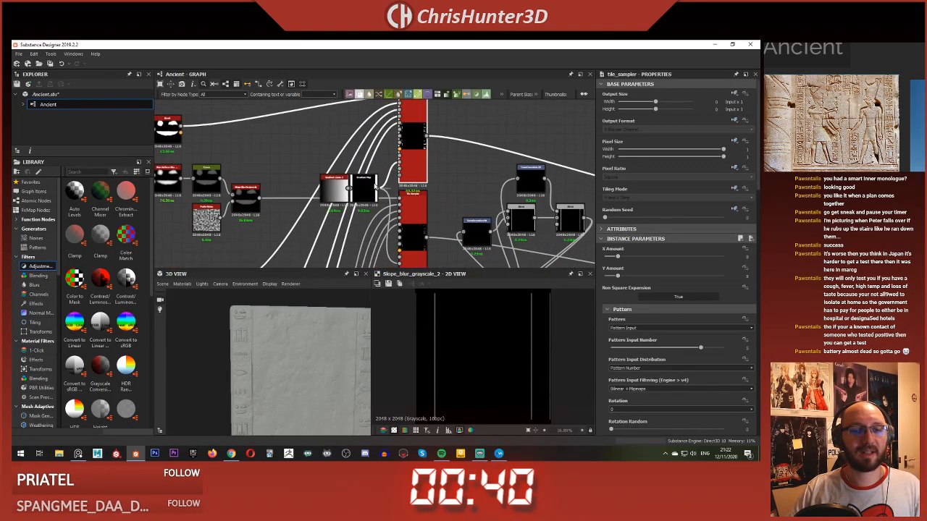
left_click(368, 186)
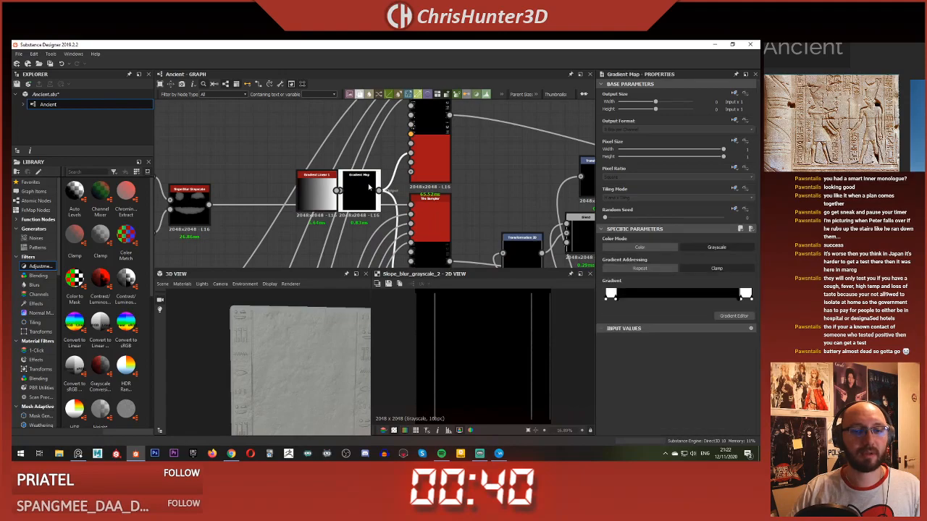
left_click(733, 316)
left_click(166, 136)
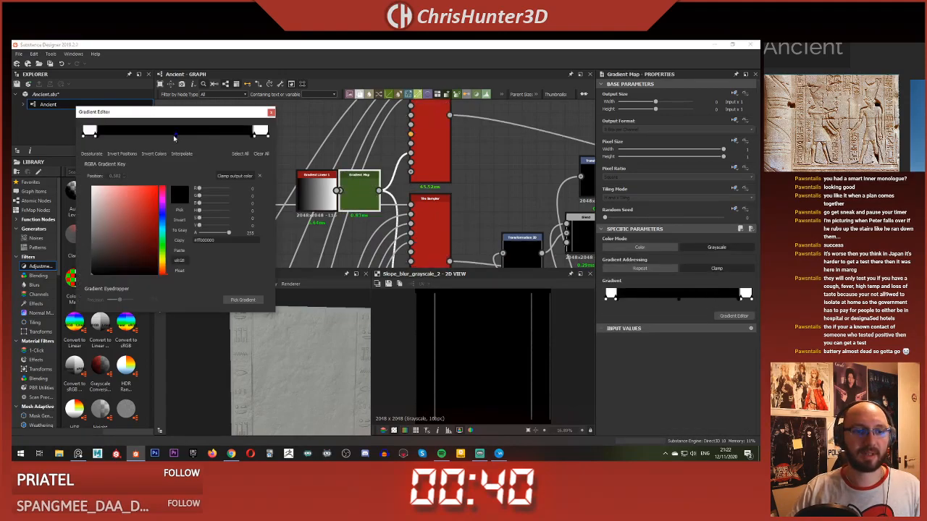
mouse_move(173, 139)
left_mouse_down()
mouse_move(181, 139)
mouse_move(162, 138)
mouse_move(182, 137)
left_mouse_up()
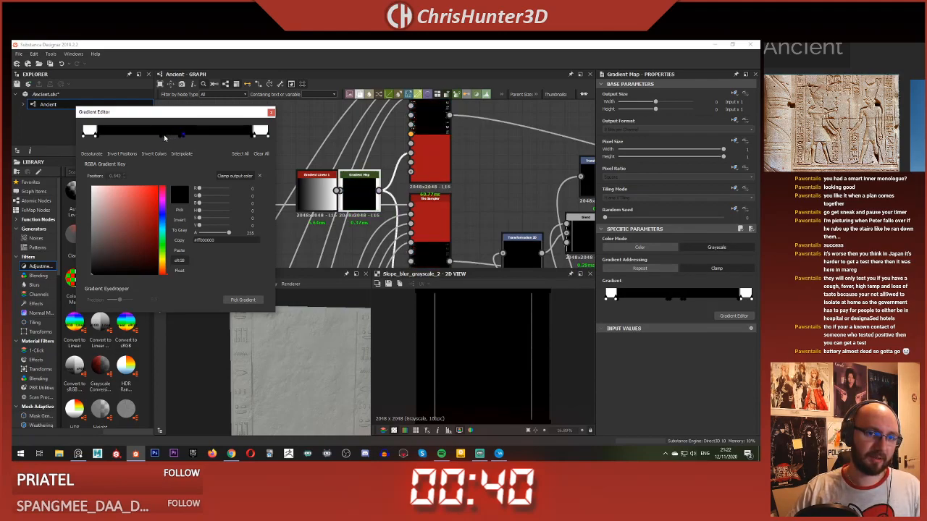
Step: Set both middle gradient keys to white with a value of 255, forming a central band for glyphs
left_click(165, 137)
left_click_drag(200, 225, 233, 226)
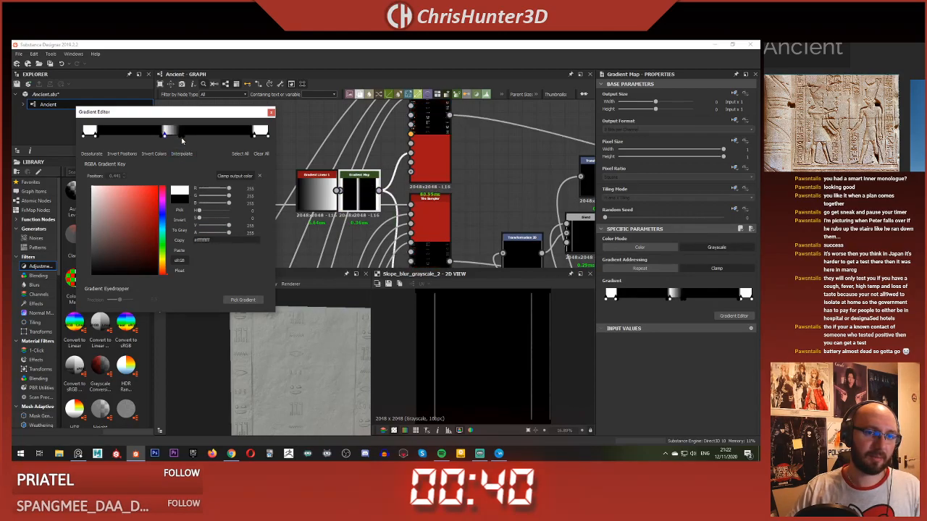
left_click(180, 139)
left_click_drag(205, 226, 265, 231)
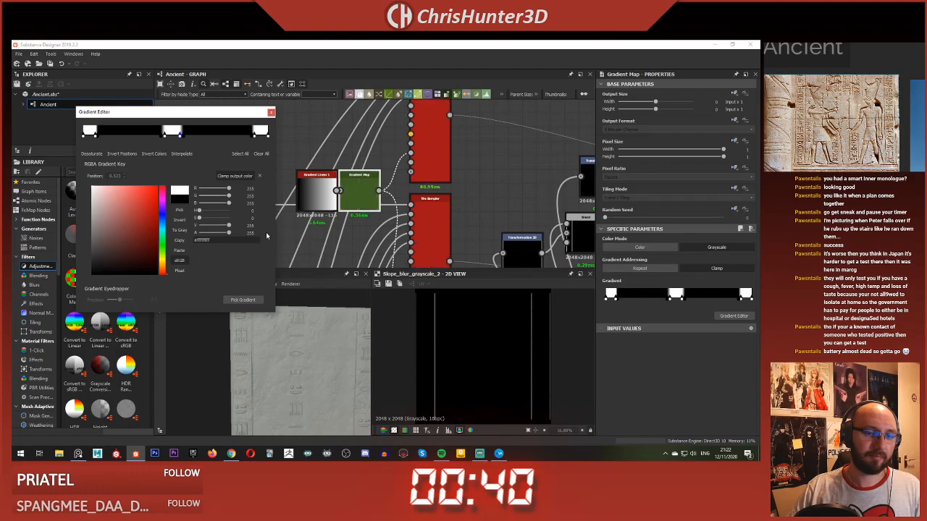
Step: Check the central glyph column on the slab and shift both middle white gradient keys together along the ramp
scroll(351, 361, "up", 2)
scroll(327, 342, "down", 4)
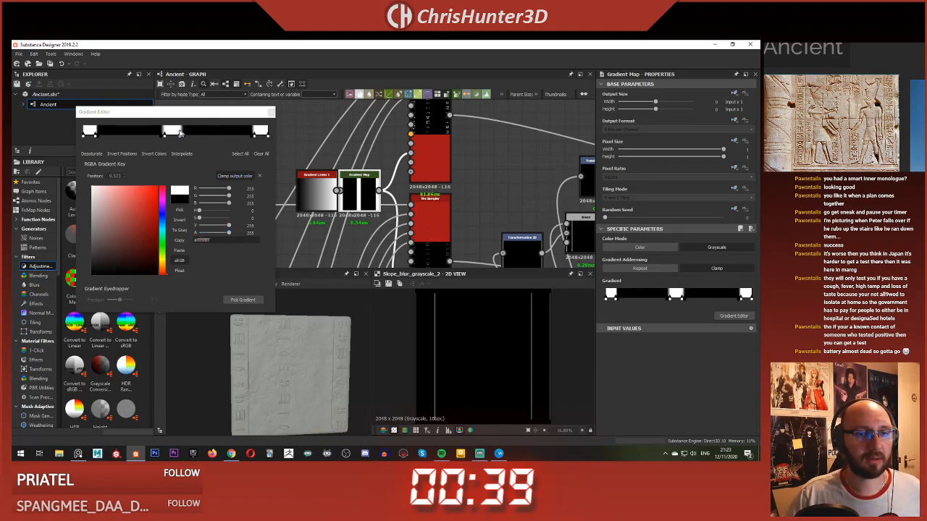
mouse_move(186, 144)
left_mouse_down()
mouse_move(147, 126)
mouse_move(172, 140)
mouse_move(153, 142)
mouse_move(174, 144)
left_mouse_up()
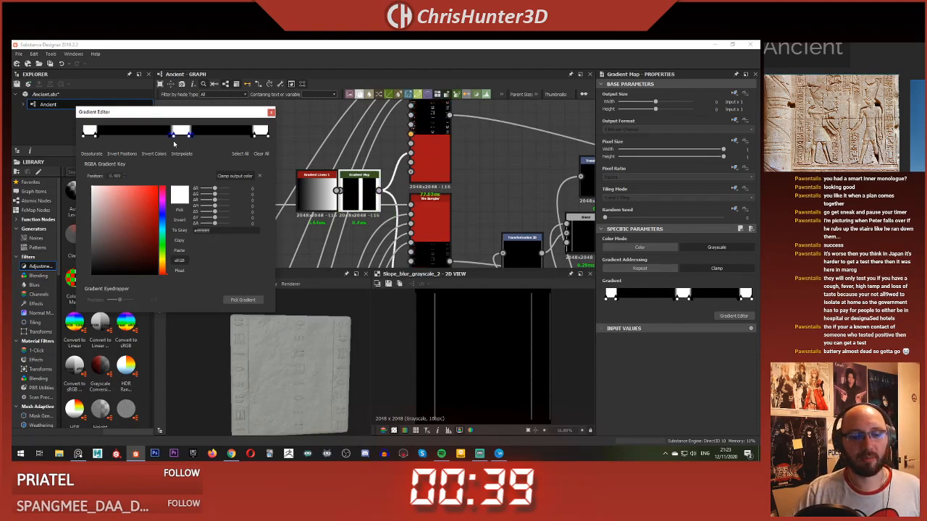
Step: Slightly increase the X Amount and Y Amount of both Tile Samplers and check the denser glyph columns on the slab
left_click(434, 142)
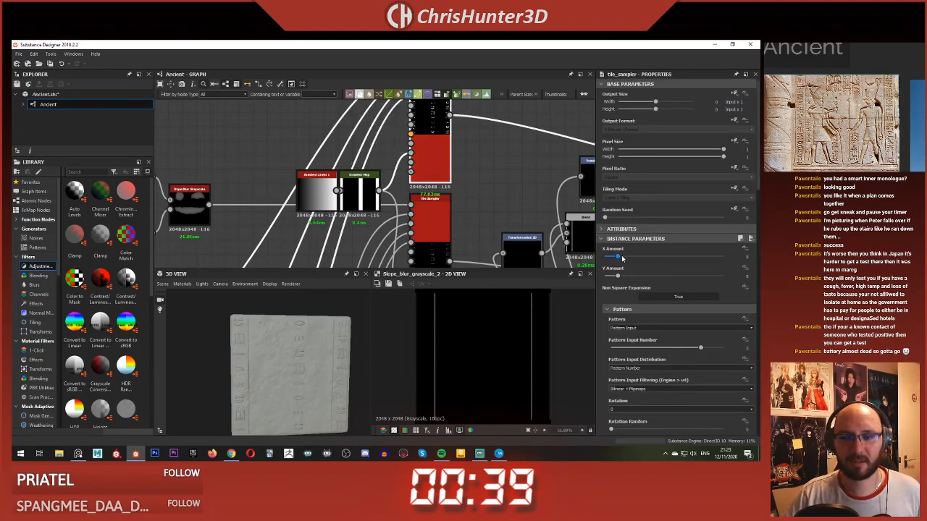
left_click_drag(618, 257, 621, 276)
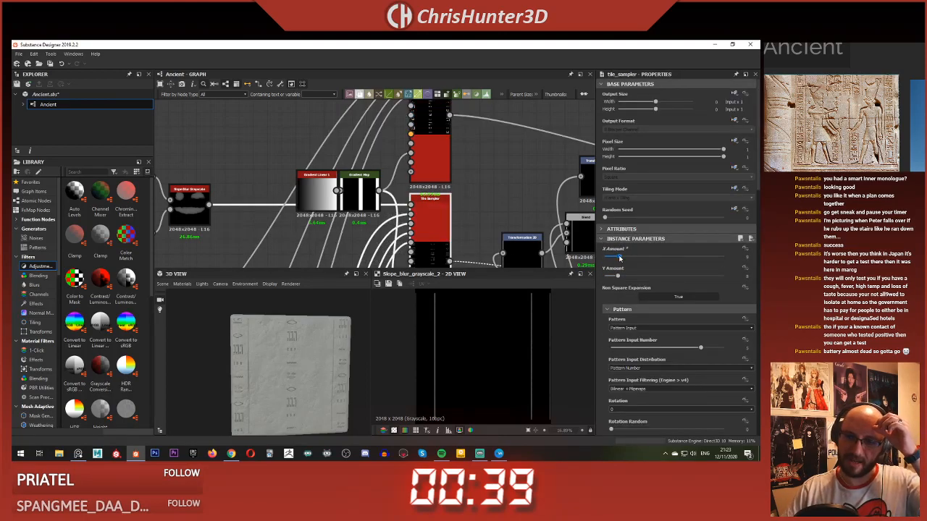
left_click_drag(618, 277, 621, 277)
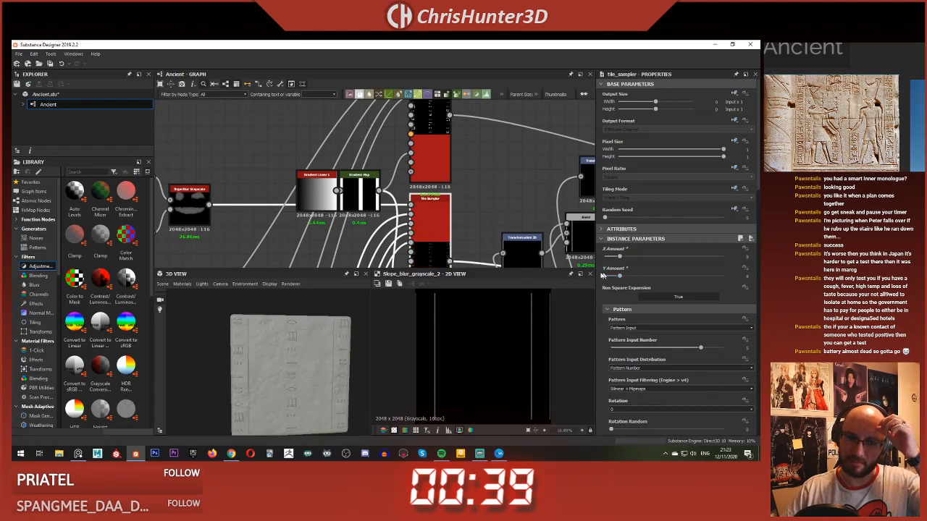
mouse_move(276, 335)
left_mouse_down()
mouse_move(272, 346)
mouse_move(288, 344)
mouse_move(265, 338)
mouse_move(286, 330)
left_mouse_up()
middle_click_drag(286, 330, 296, 332)
scroll(294, 331, "up", 3)
left_click_drag(286, 331, 270, 319)
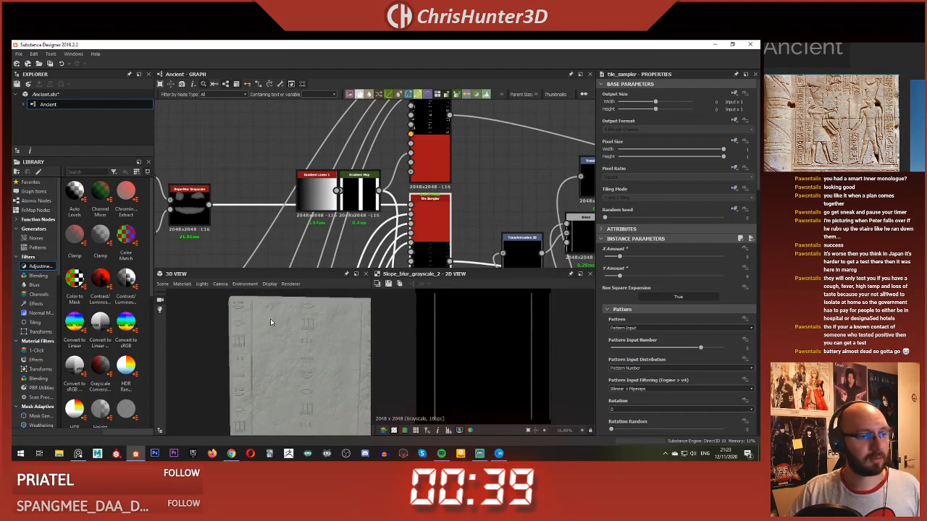
scroll(323, 253, "down", 1)
Step: Preview the upper Tile Sampler and set its pattern Scale to 1
double_click(396, 134)
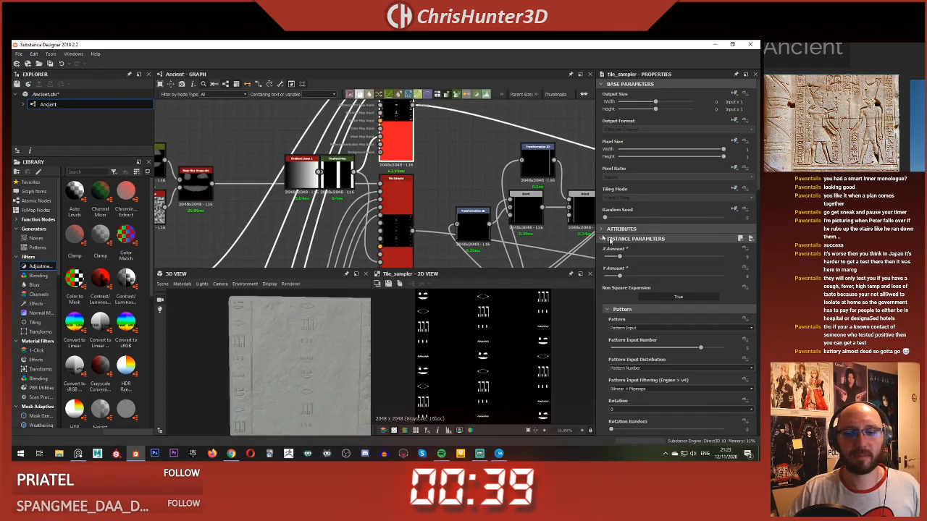
scroll(660, 284, "down", 3)
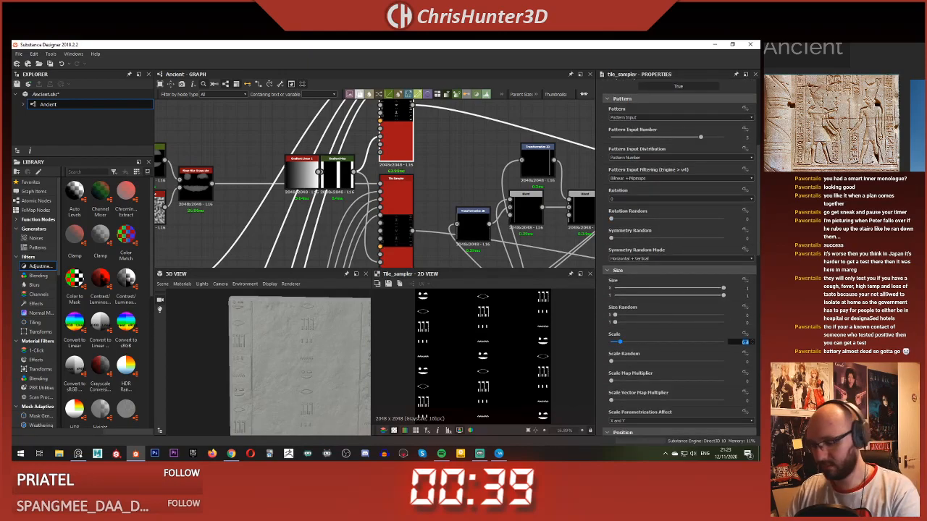
type("1")
key("Return")
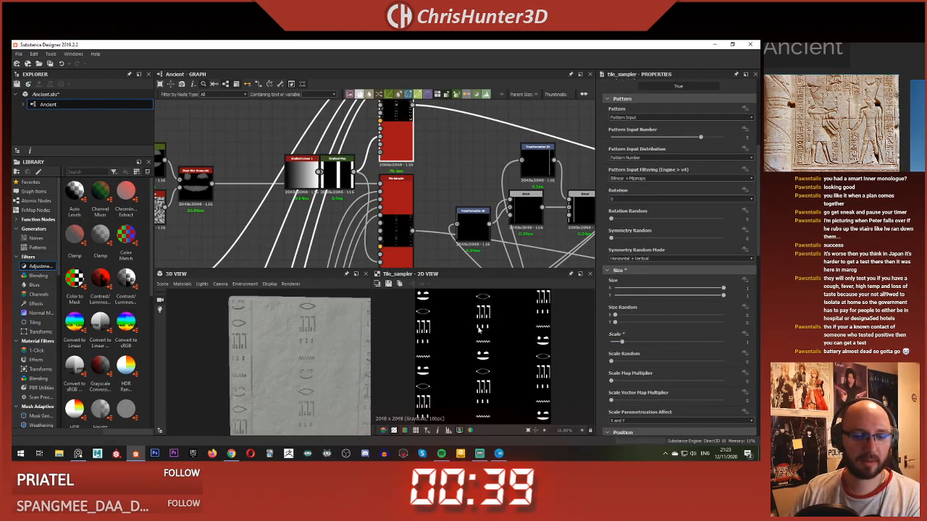
Step: Set the lower Tile Sampler's pattern Scale to 1 and check the enlarged glyphs on the slab
scroll(723, 328, "up", 3)
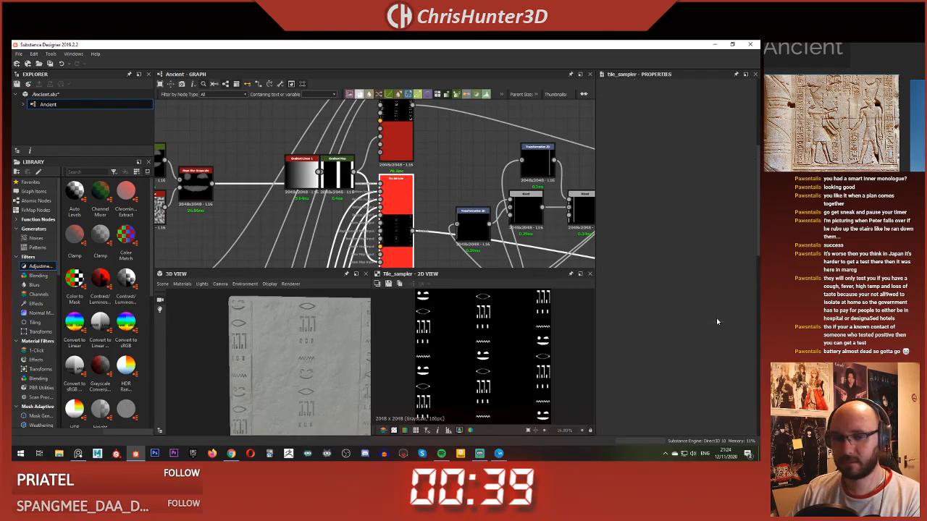
scroll(297, 390, "up", 4)
scroll(348, 388, "down", 5)
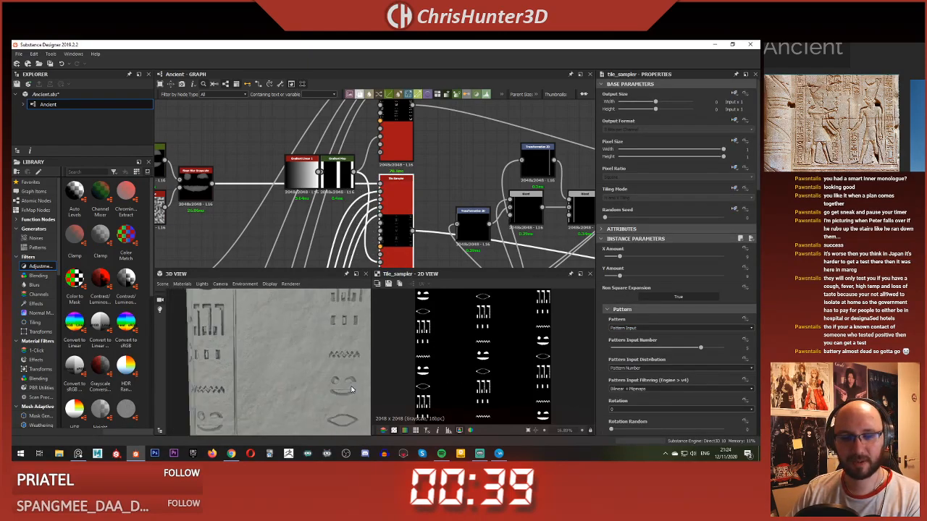
scroll(751, 374, "down", 3)
scroll(750, 376, "down", 2)
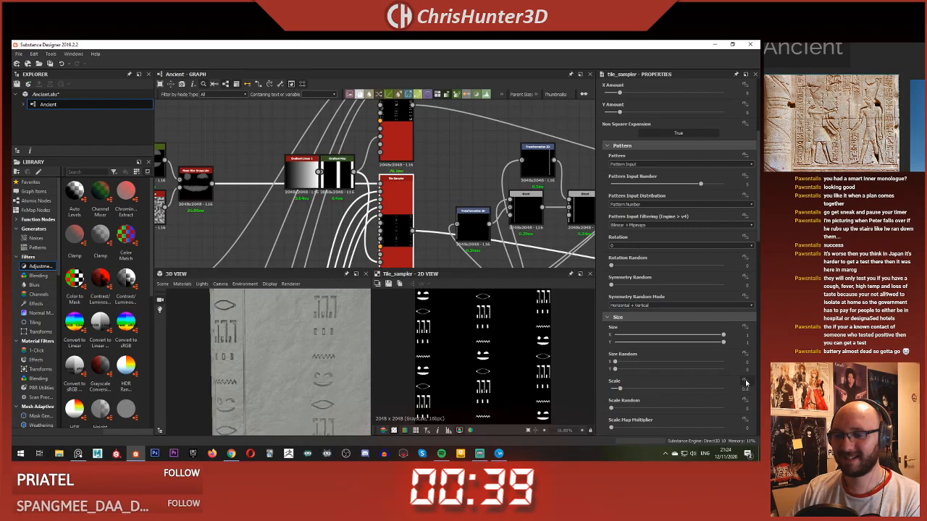
key("Return")
scroll(311, 348, "down", 6)
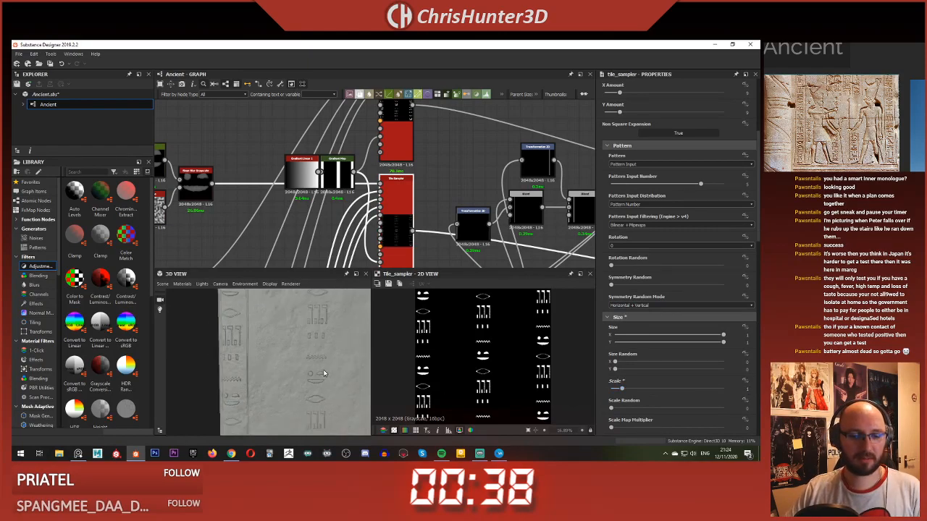
left_click_drag(309, 347, 275, 350)
scroll(326, 345, "up", 4)
scroll(302, 358, "down", 2)
scroll(275, 346, "down", 4)
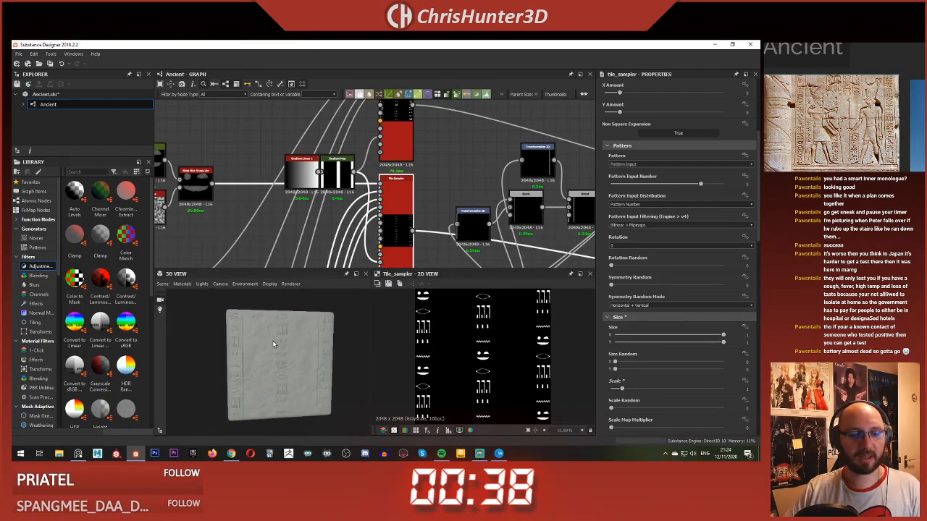
Step: Add a Blend node above the Gradient Map and connect the Gradient Map's output to it
middle_click_drag(321, 169, 344, 184)
scroll(340, 181, "up", 4)
left_click_drag(312, 205, 244, 205)
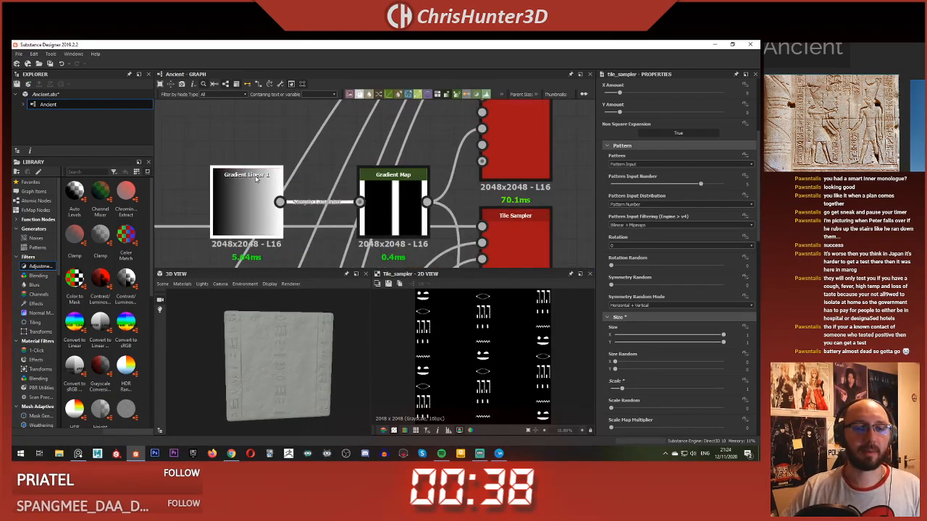
left_click_drag(381, 206, 331, 207)
scroll(328, 207, "down", 5)
middle_click_drag(329, 207, 335, 189)
left_click_drag(285, 165, 325, 191)
key("space")
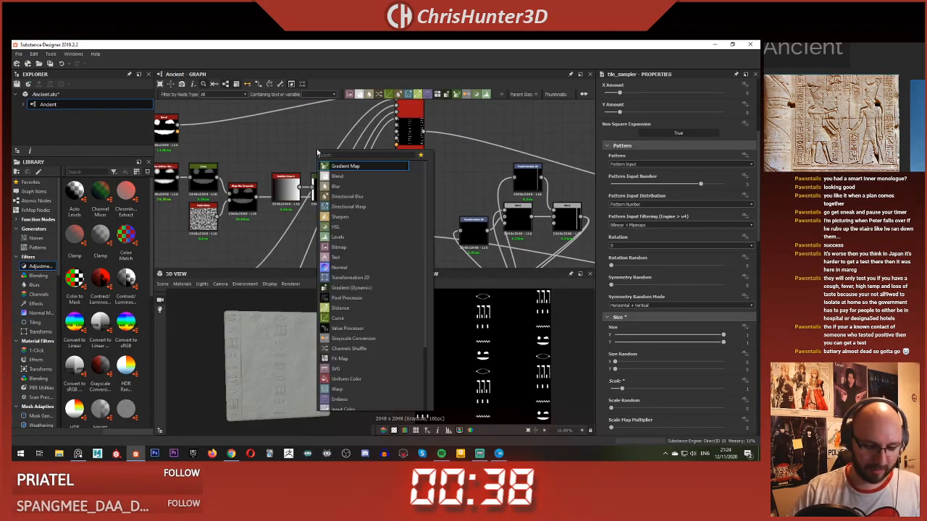
type("blend")
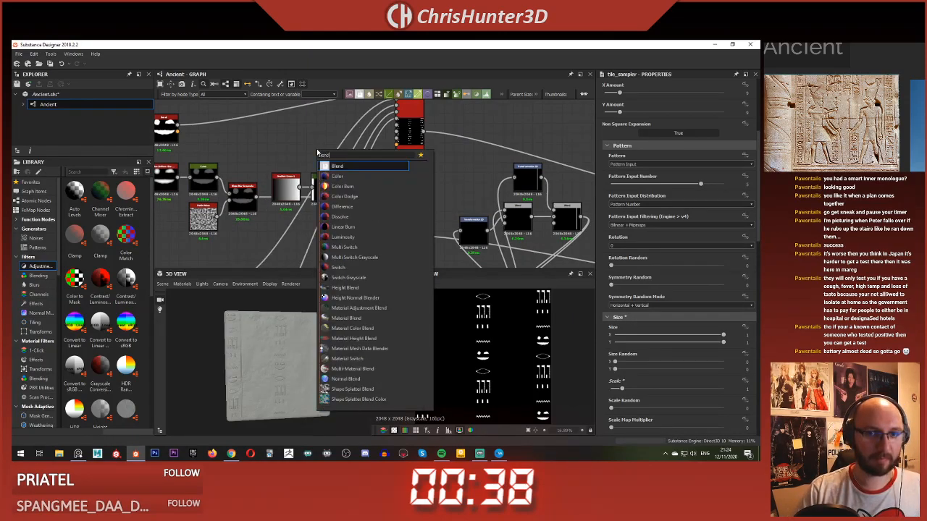
key("Return")
left_click_drag(338, 189, 307, 142)
Step: Add a square Shape node and connect it to the Blend's foreground input
key("space")
type("shape")
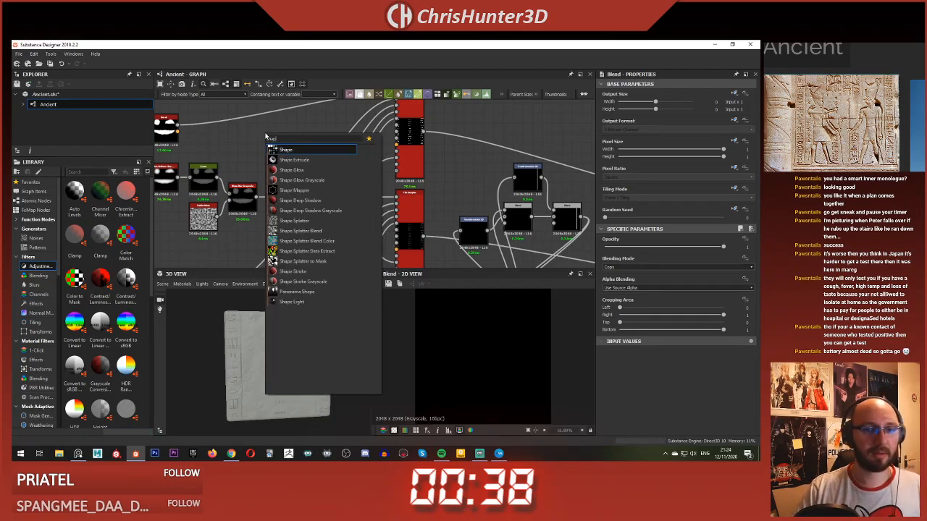
key("Return")
left_click_drag(278, 129, 308, 142)
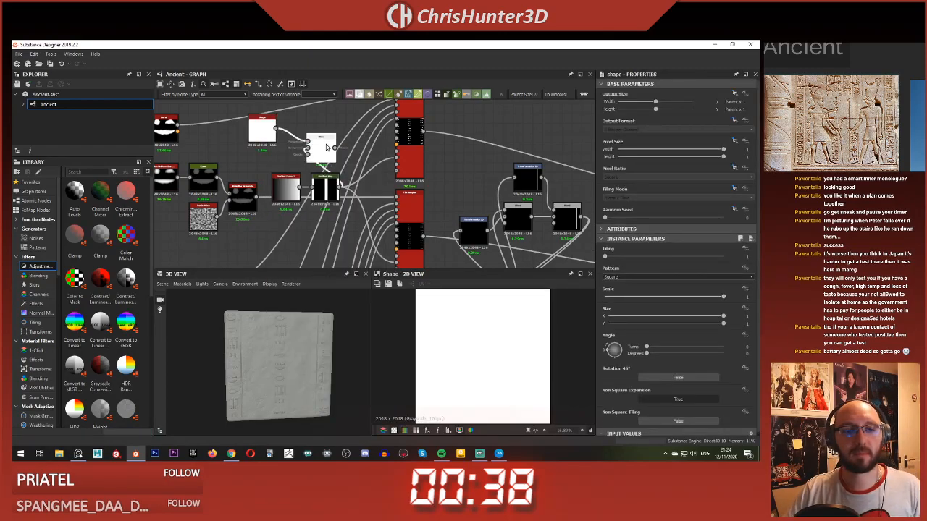
Step: Set the new Blend node's blending mode to Subtract
left_click(320, 145)
key("space")
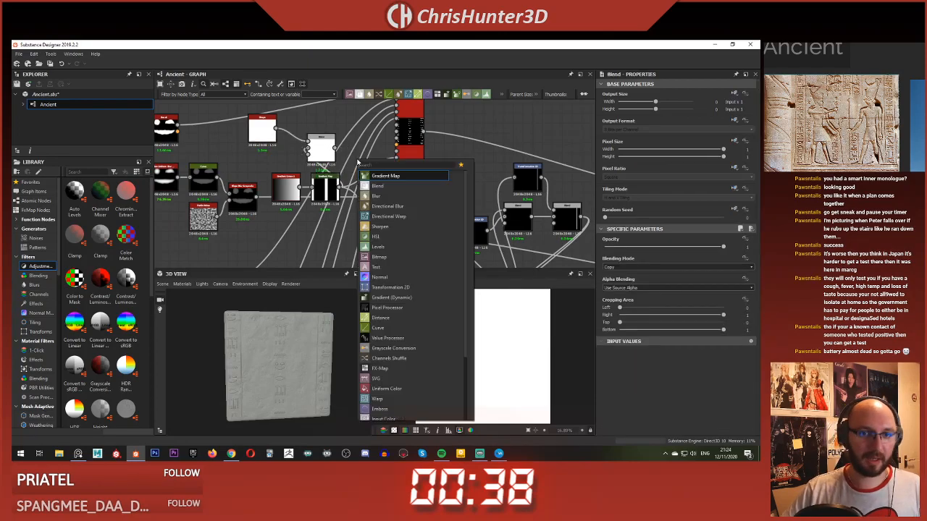
left_click(302, 122)
left_click(323, 150)
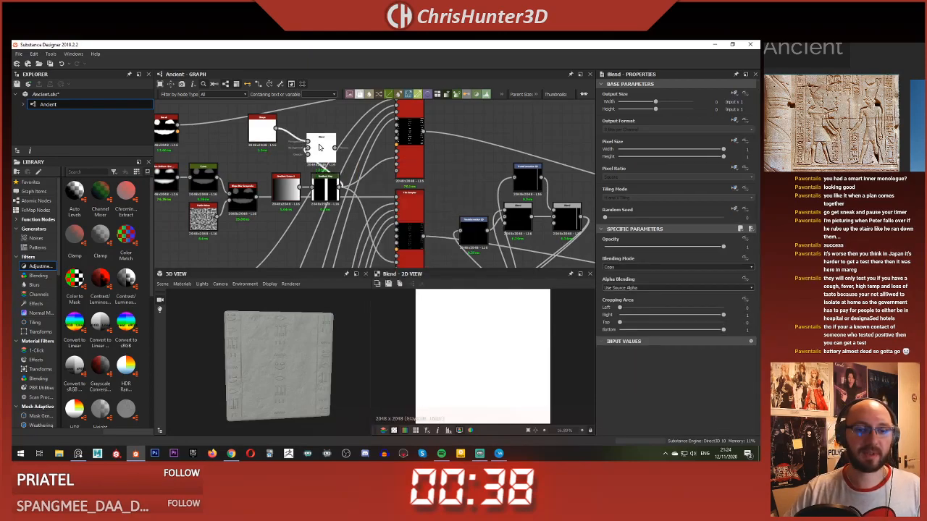
left_click(638, 268)
left_click(642, 285)
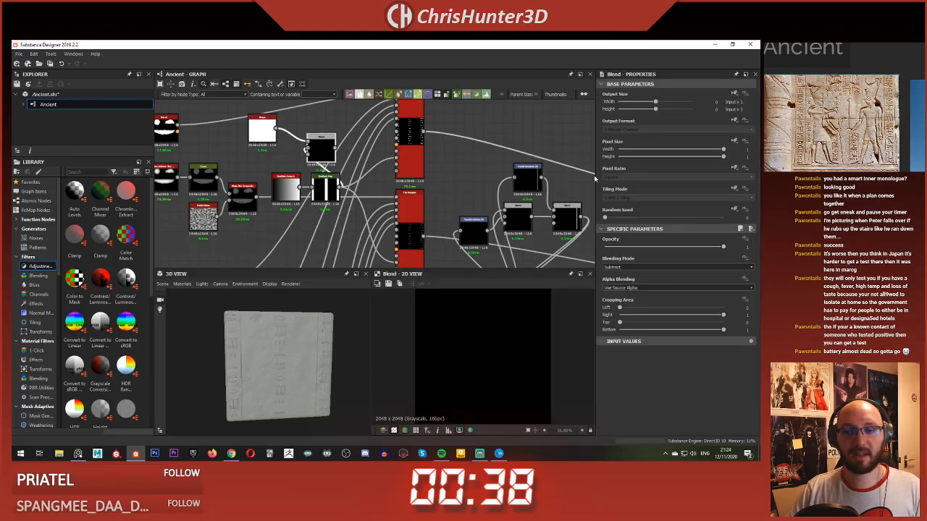
left_click(735, 188)
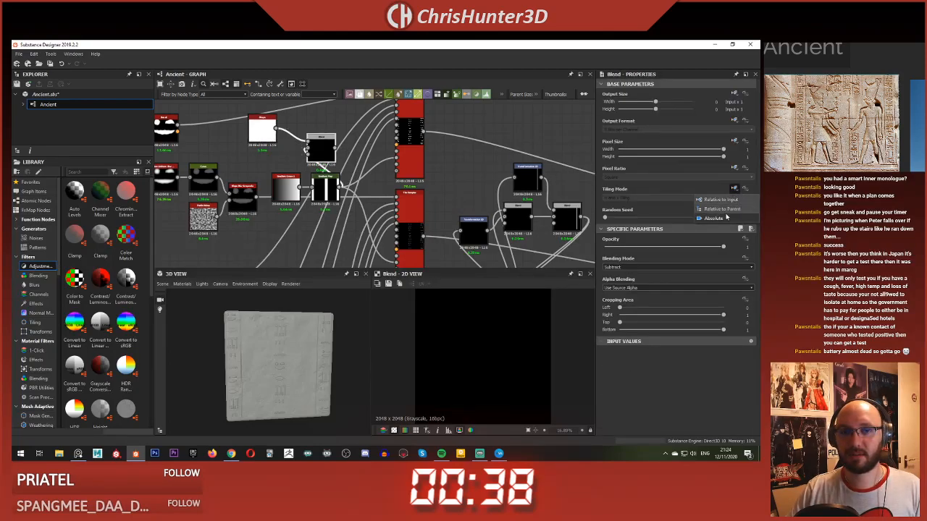
left_click(728, 218)
left_click(659, 197)
left_click(659, 203)
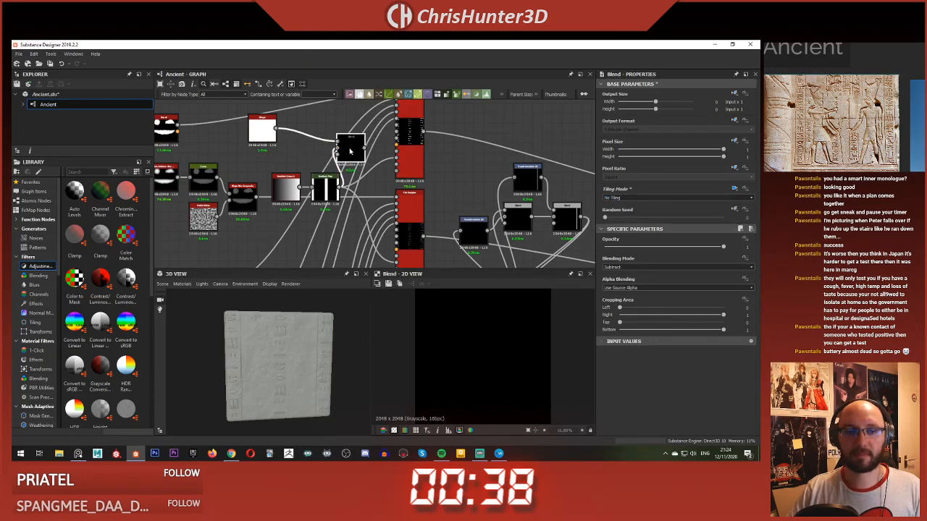
left_click(625, 199)
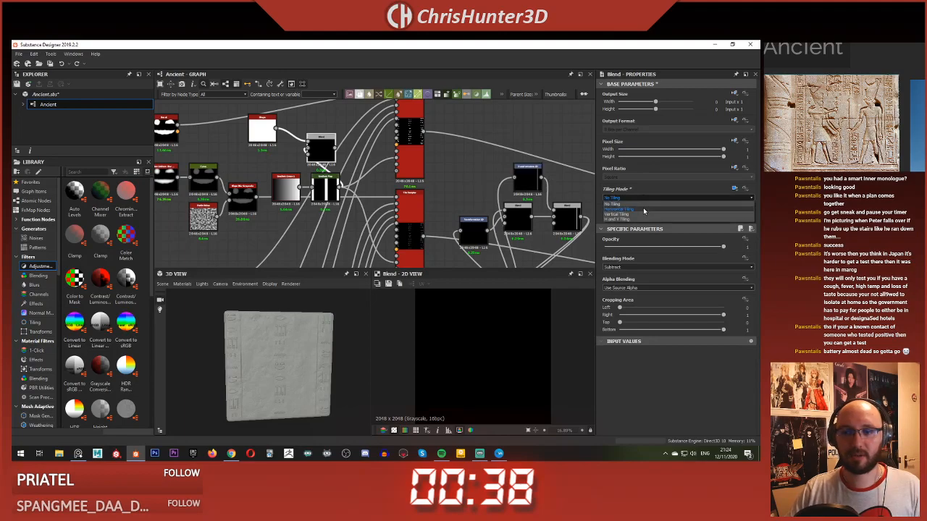
left_click(735, 189)
left_click(725, 201)
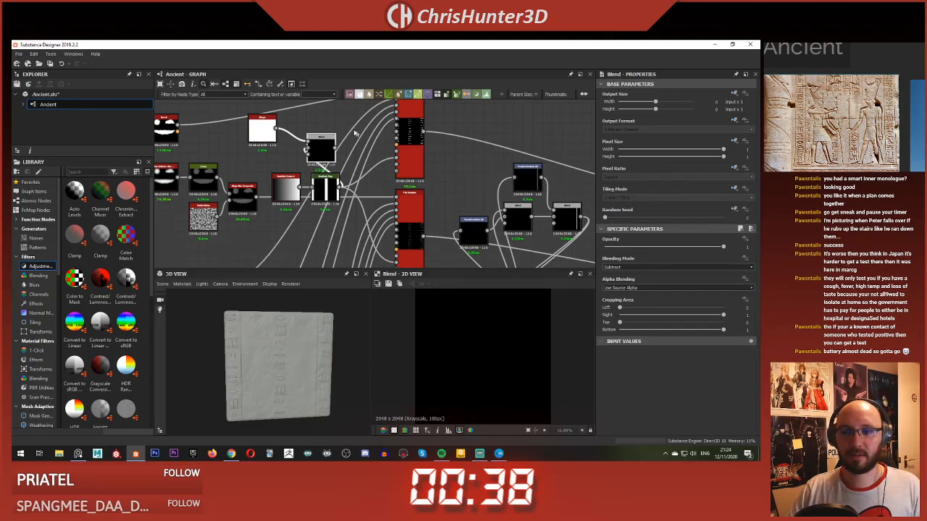
Step: Insert a Transformation 2D between the Shape and the Blend, set its tiling mode to absolute No Tiling, and move the Blend aside
left_click(292, 133)
key("space")
type("tra")
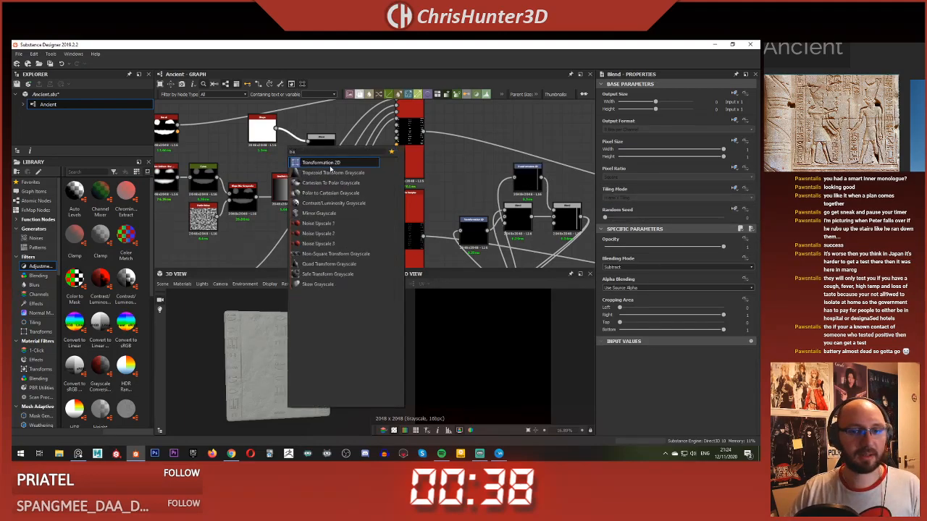
left_click(312, 162)
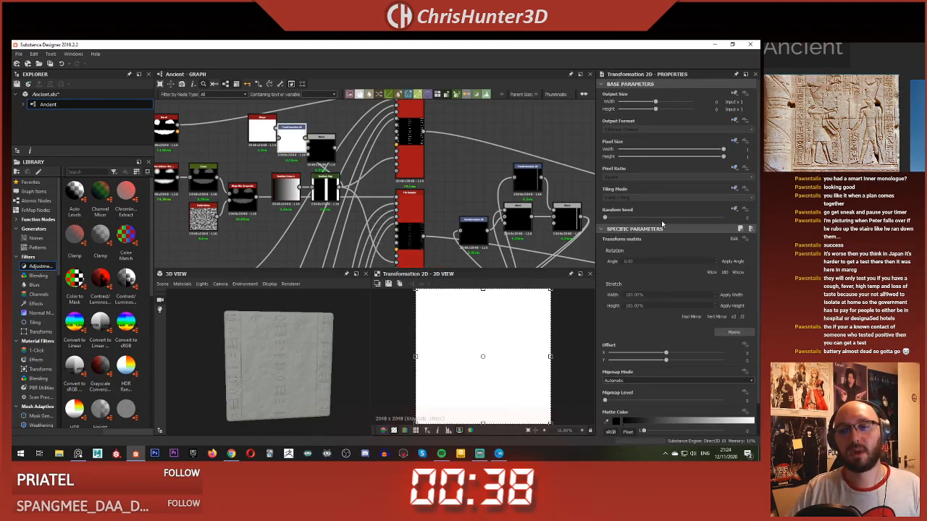
left_click(734, 189)
left_click(722, 218)
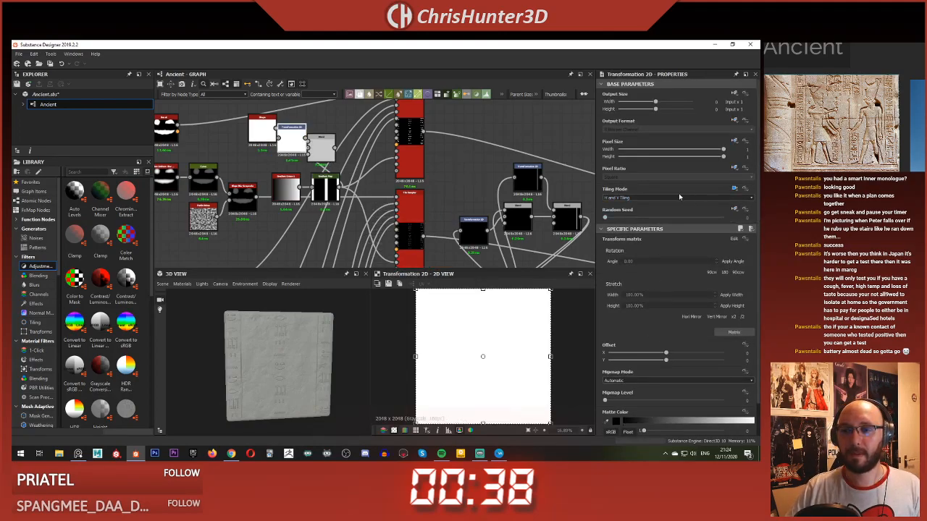
left_click(679, 197)
left_click(675, 200)
left_click_drag(329, 152, 359, 159)
Step: Shrink the transformed square to a central rectangle about half the canvas height and a third of its width, cutting the middle stripe
scroll(490, 317, "down", 2)
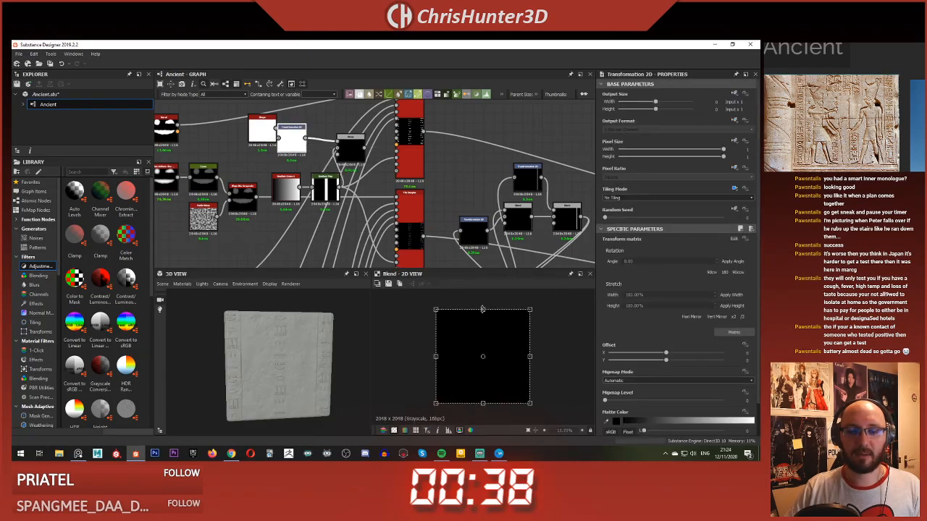
left_click_drag(483, 309, 484, 331)
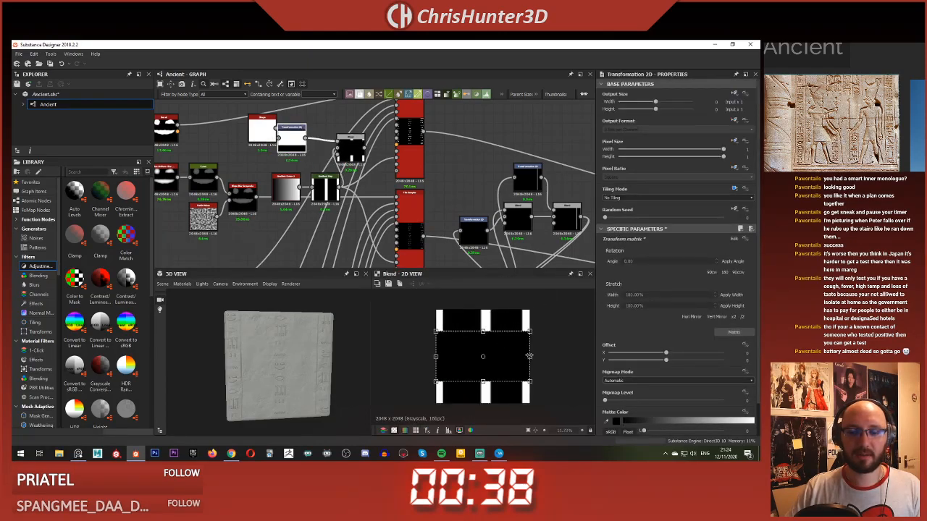
left_click_drag(520, 355, 503, 353)
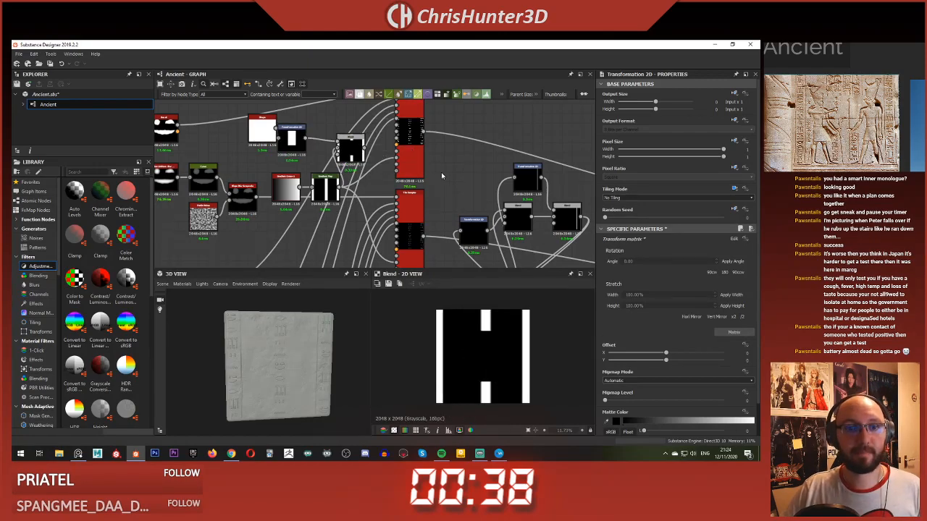
Step: Reroute the Gradient Map's links to the Tile Samplers so they come from the Blend, and inspect the central column gap
left_click(364, 155)
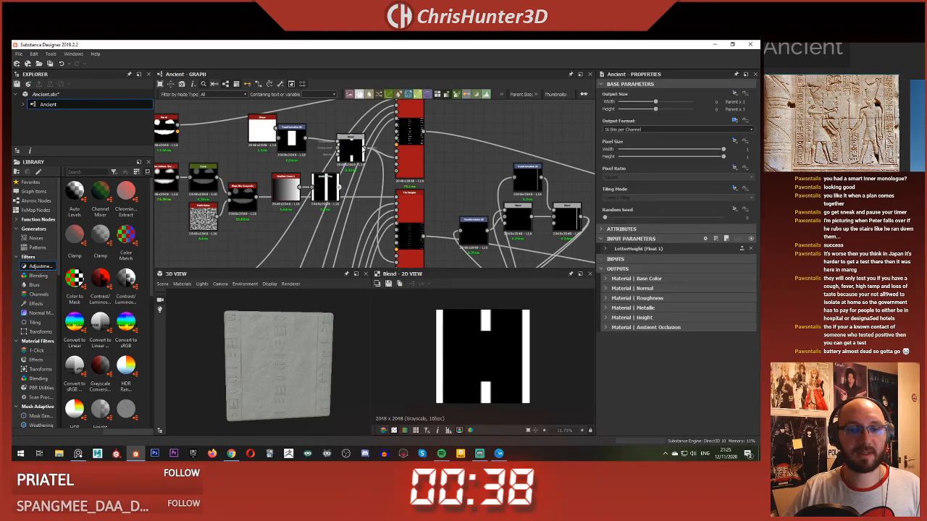
scroll(288, 370, "up", 3)
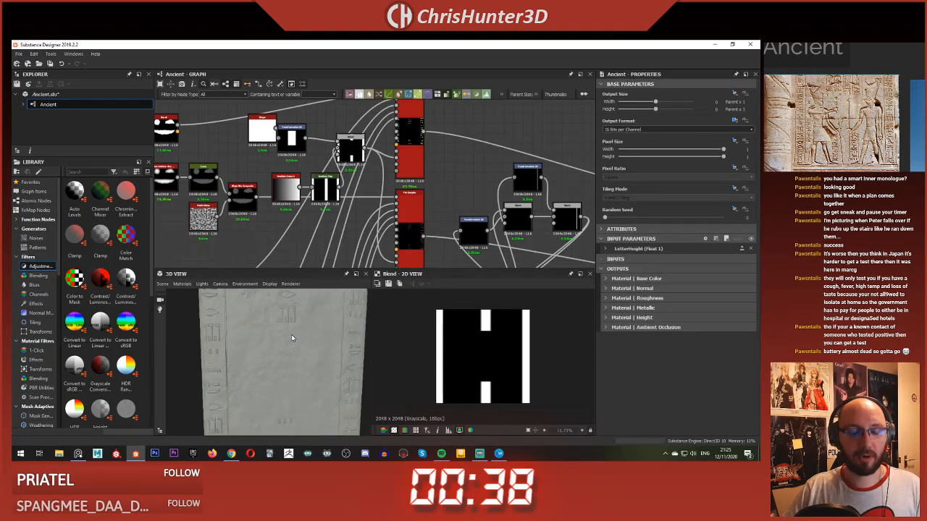
left_click_drag(292, 336, 287, 326)
scroll(286, 326, "down", 3)
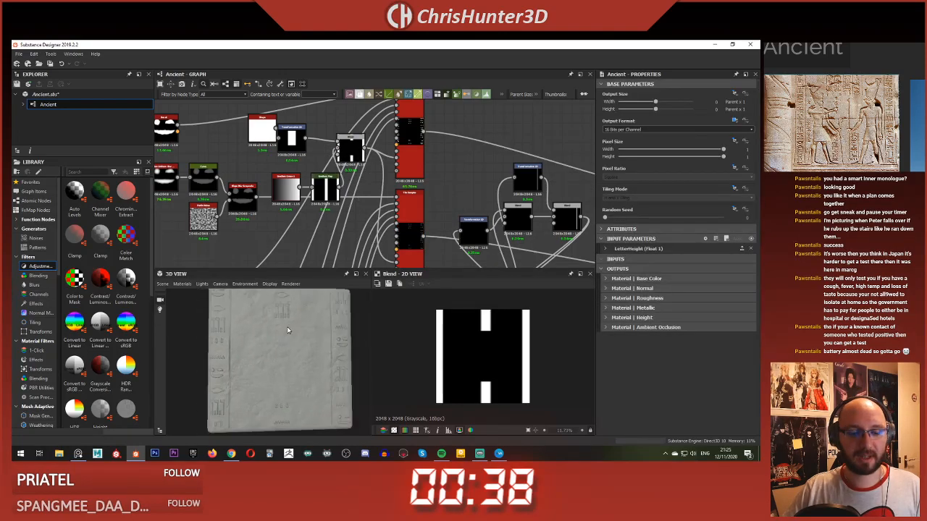
Step: Reduce the subtracted rectangle's height to about 40 percent of the canvas and check the central column's glyphs on the slab
left_click(293, 138)
left_click_drag(483, 330, 483, 338)
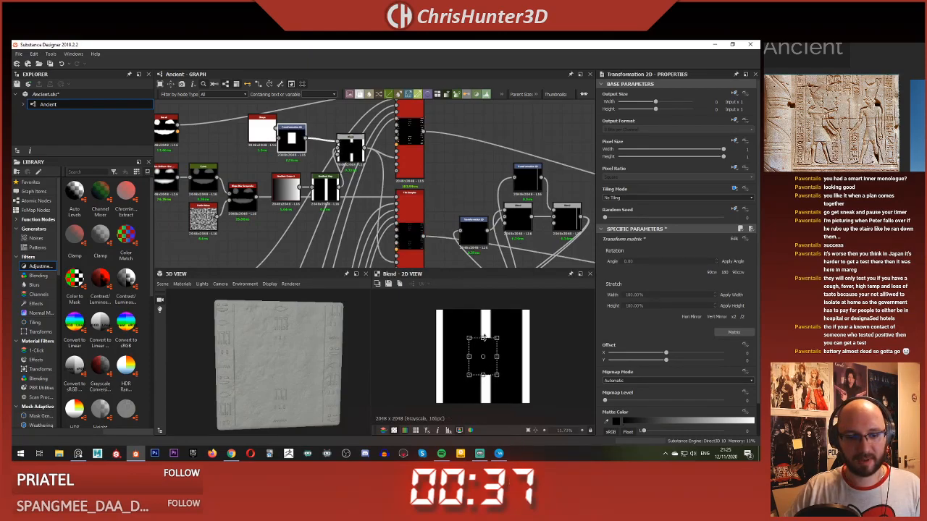
scroll(269, 343, "up", 4)
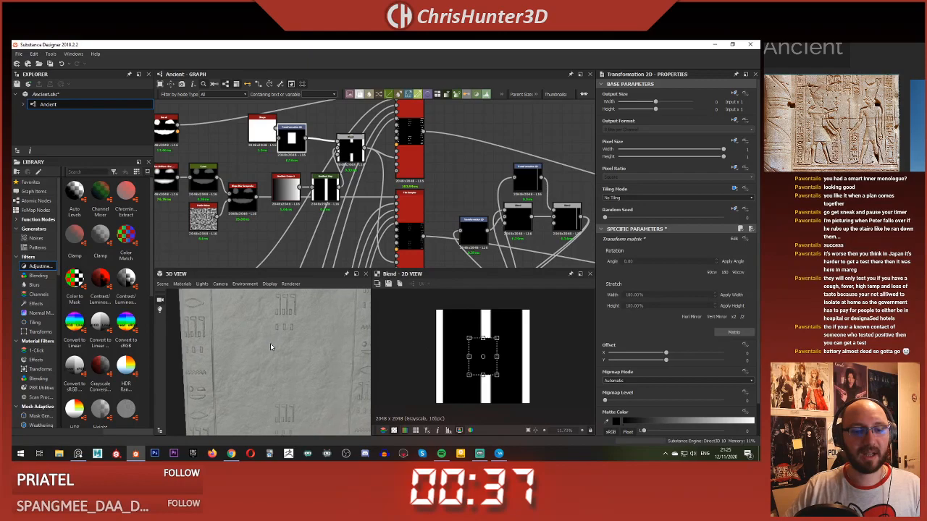
Step: Examine the glyph columns and the central column's gap on the slab in the 3D preview
scroll(270, 343, "down", 3)
left_click_drag(270, 343, 278, 332)
scroll(279, 332, "down", 1)
scroll(278, 332, "up", 3)
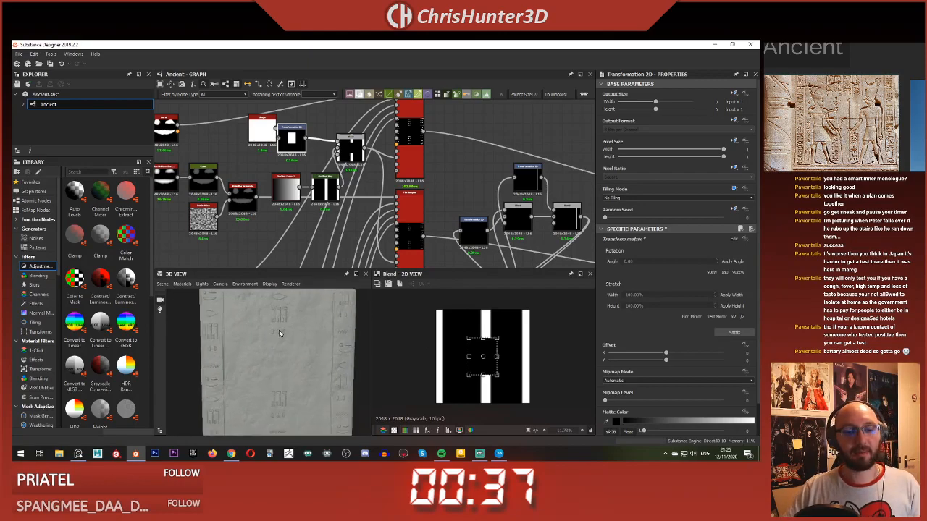
scroll(486, 197, "down", 3)
scroll(404, 190, "up", 5)
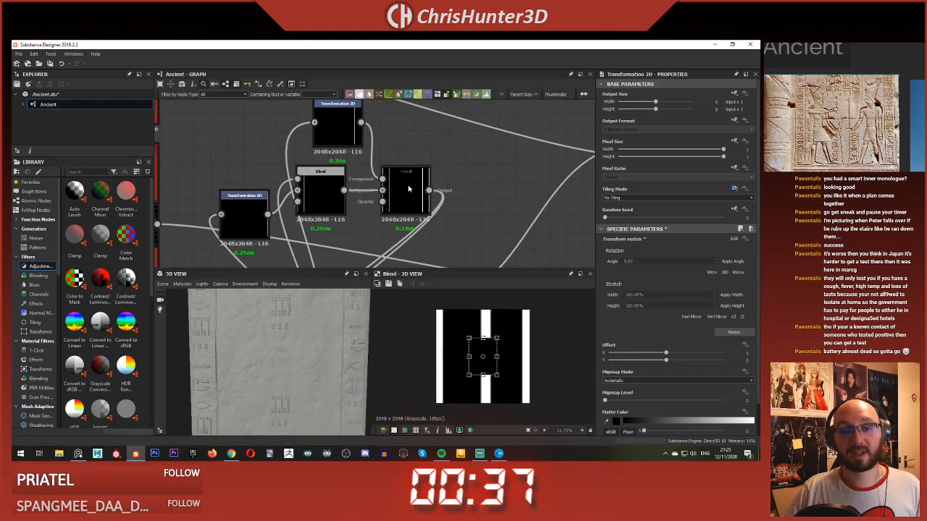
Step: Examine the layout of the whole node graph, from the glyph chains through the border line nodes to the outputs
scroll(408, 189, "down", 4)
scroll(450, 182, "up", 1)
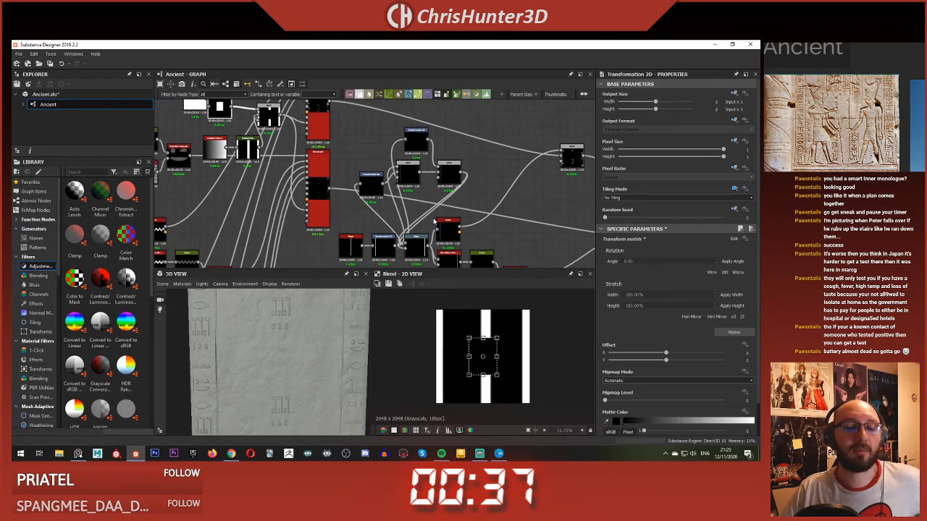
scroll(434, 221, "down", 5)
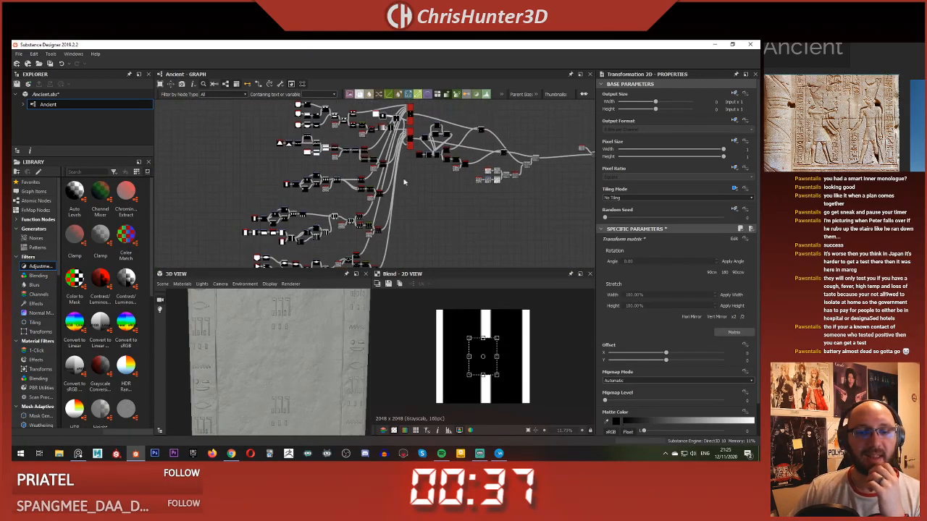
scroll(434, 190, "down", 2)
right_click(469, 198)
left_click(534, 281)
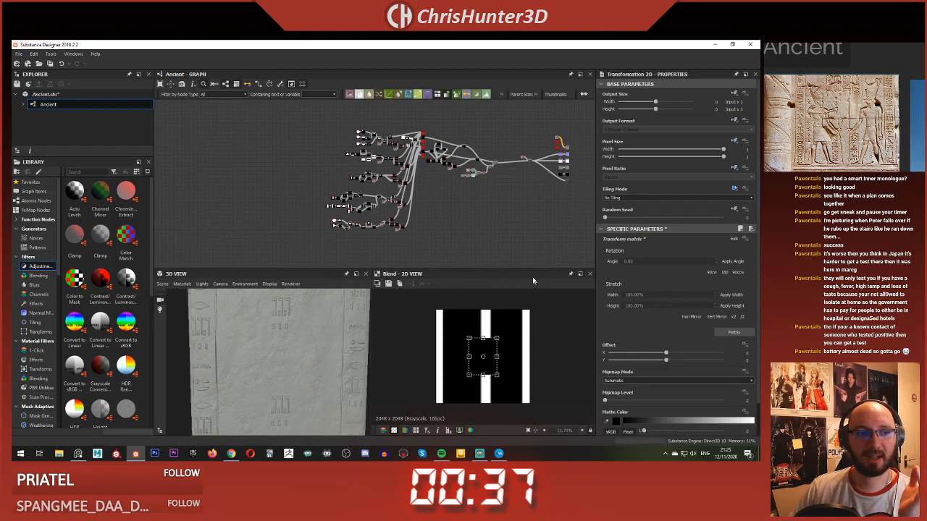
scroll(461, 220, "up", 4)
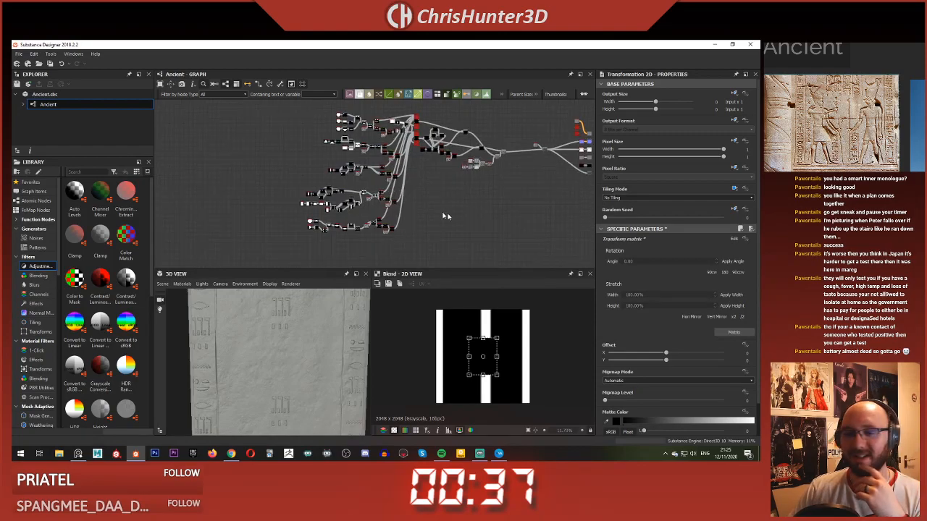
scroll(450, 192, "down", 3)
middle_click_drag(453, 182, 416, 188)
scroll(418, 190, "up", 4)
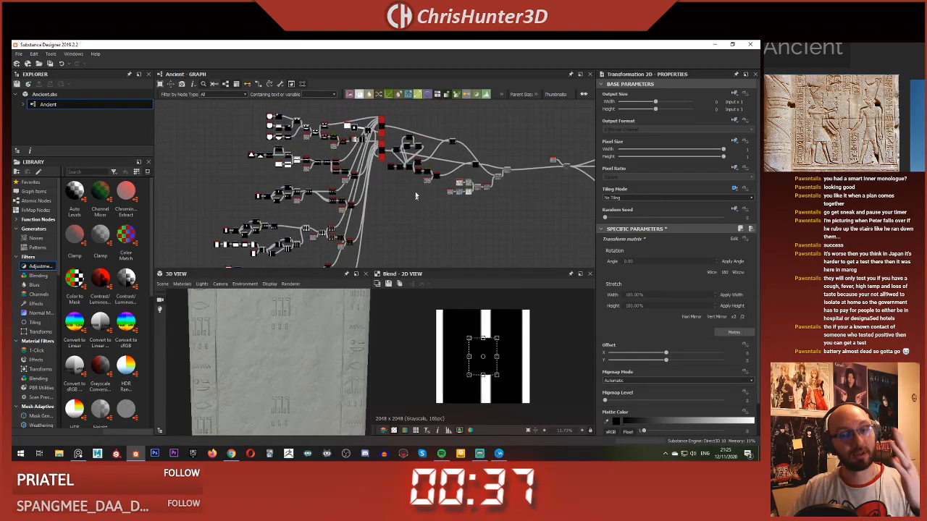
scroll(431, 145, "down", 3)
scroll(426, 161, "up", 2)
scroll(424, 156, "down", 2)
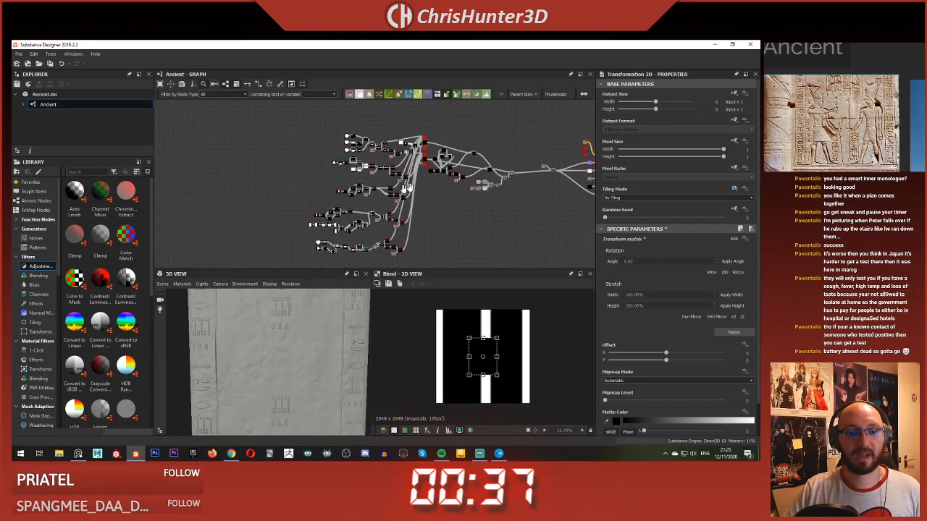
middle_click_drag(420, 145, 370, 204)
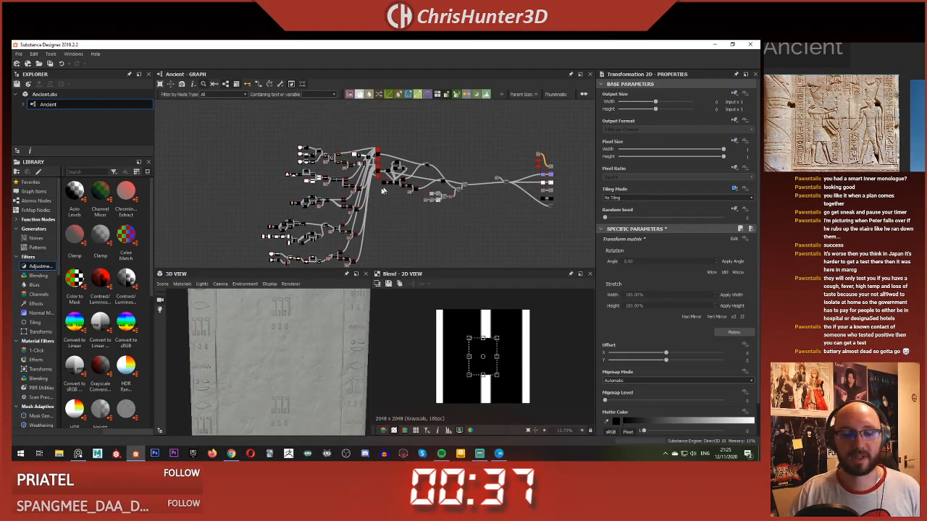
scroll(315, 319, "up", 4)
scroll(312, 323, "down", 5)
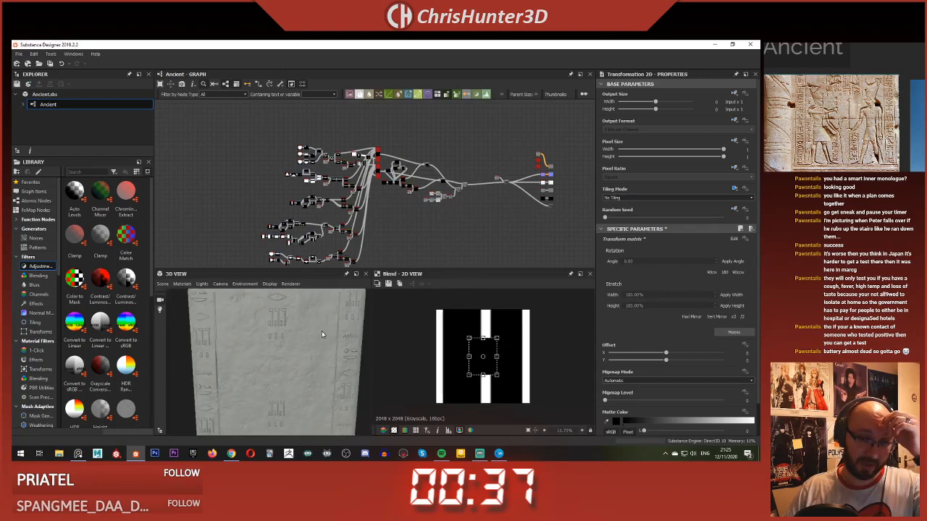
scroll(323, 325, "down", 3)
scroll(416, 207, "down", 2)
middle_click_drag(416, 207, 404, 212)
scroll(278, 328, "up", 2)
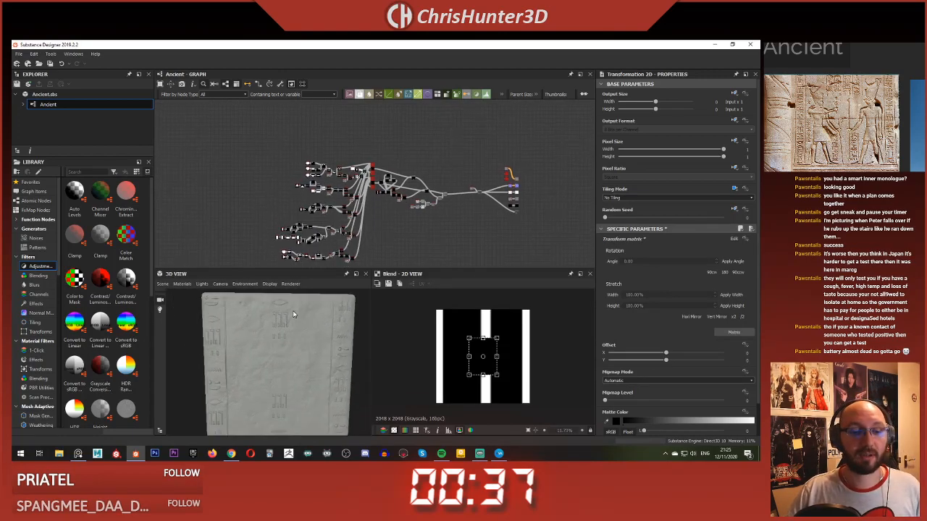
scroll(399, 188, "up", 5)
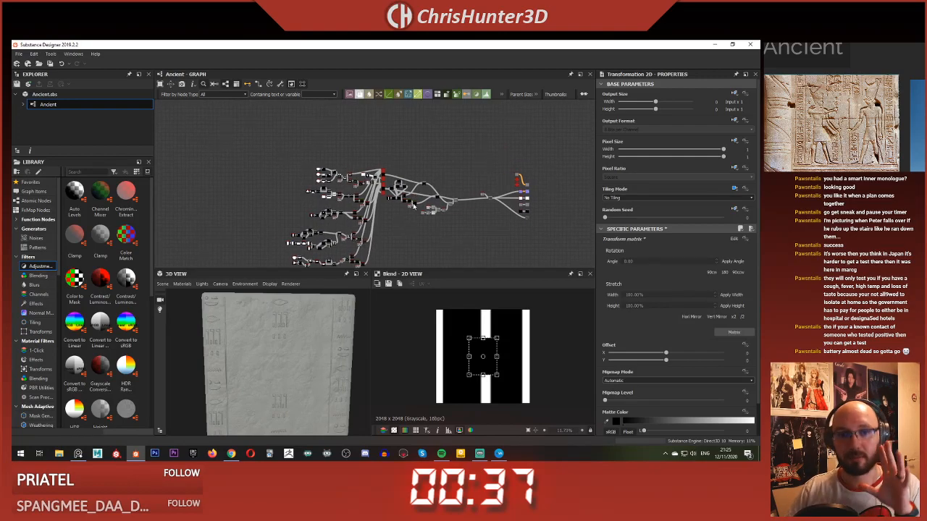
scroll(384, 174, "up", 5)
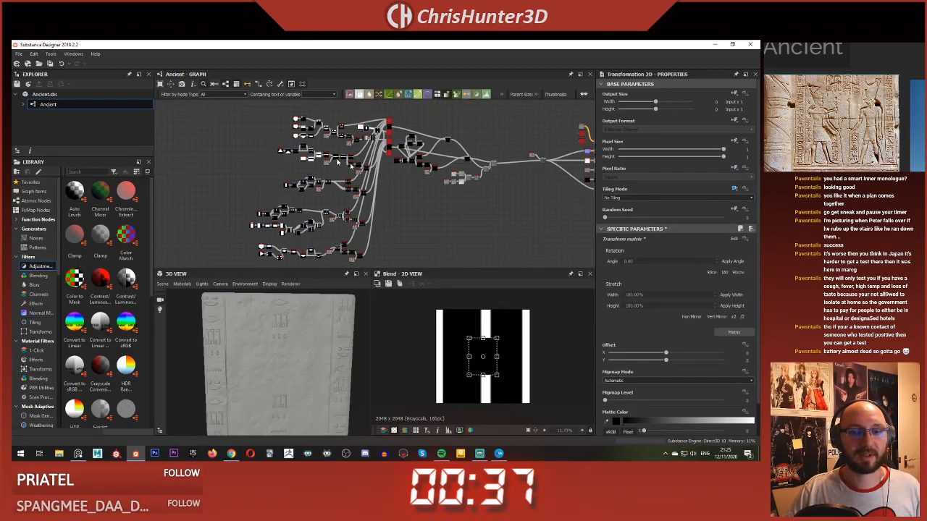
Step: Move all the glyph chains together with their Tile Samplers left, opening up space before the border line nodes
scroll(384, 207, "up", 2)
middle_click_drag(403, 205, 359, 172)
scroll(358, 172, "down", 2)
left_click_drag(347, 124, 496, 230)
scroll(404, 202, "down", 2)
middle_click_drag(405, 202, 403, 206)
scroll(401, 205, "down", 4)
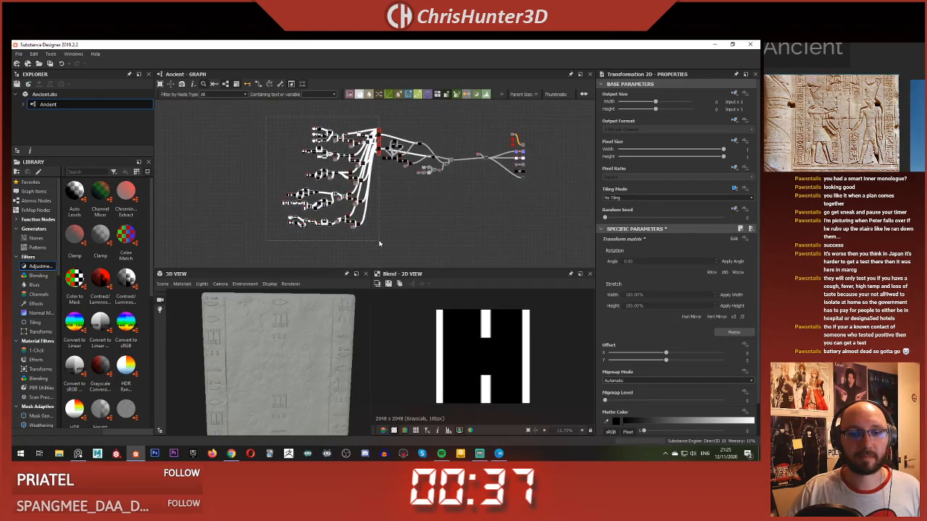
left_click_drag(377, 148, 332, 150)
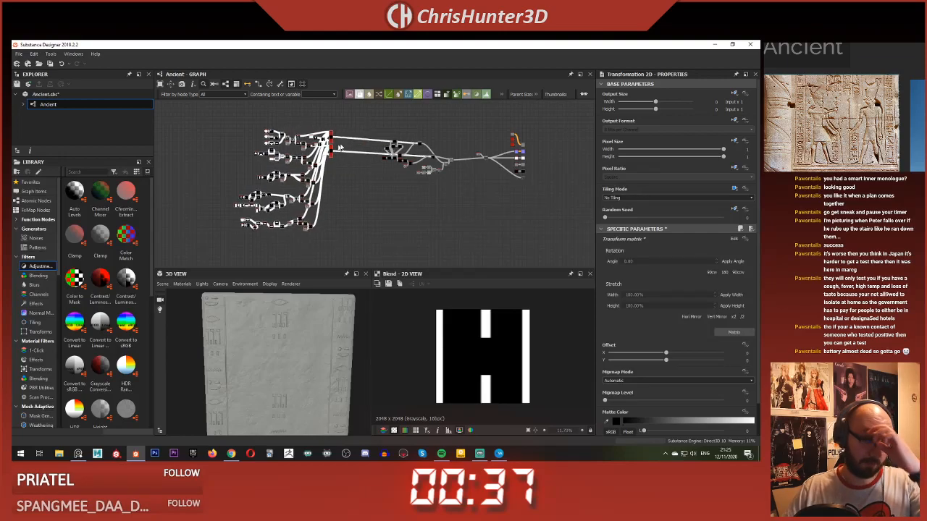
Step: Spread the border lines' Shape, Transformation 2D and Blend nodes out leftward, ahead of the Warp
scroll(389, 149, "up", 5)
middle_click_drag(389, 149, 299, 179)
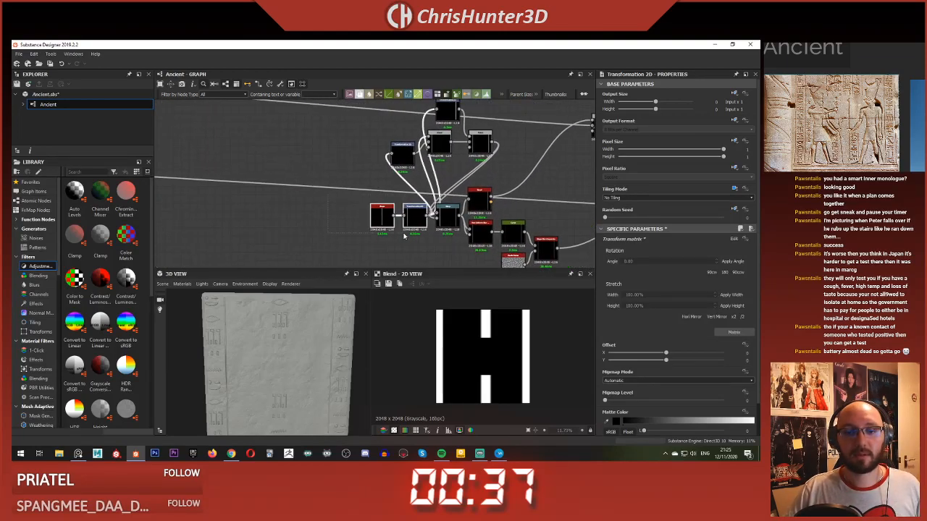
left_click_drag(409, 223, 304, 223)
left_click(394, 167)
left_click_drag(394, 168, 345, 225)
left_click_drag(427, 134, 370, 194)
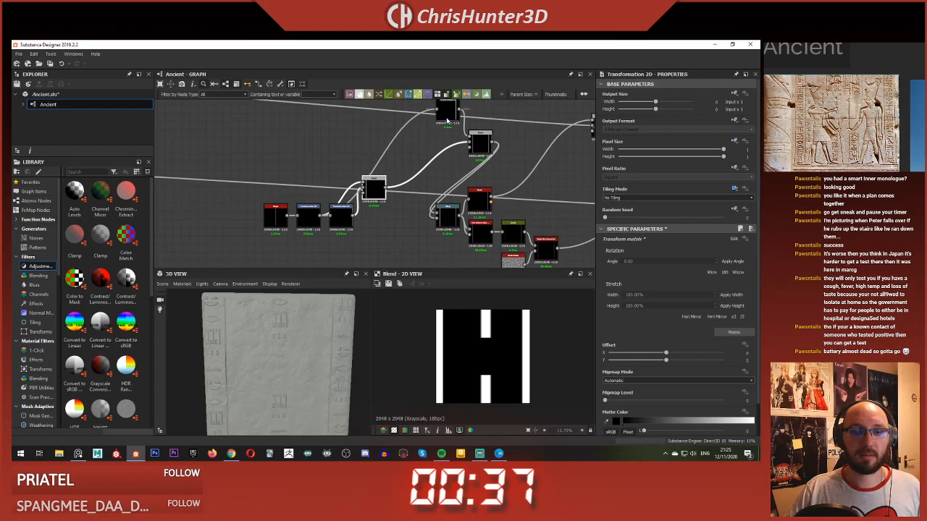
left_click_drag(447, 120, 398, 167)
left_click_drag(482, 146, 432, 190)
Step: Rearrange the border line nodes so one Transformation 2D sits above the Blends and the other below them
middle_click_drag(367, 159, 399, 129)
scroll(399, 129, "down", 1)
left_click_drag(318, 112, 446, 188)
left_click_drag(453, 150, 439, 178)
left_click(418, 206)
left_click_drag(337, 207, 342, 173)
scroll(351, 143, "down", 1)
middle_click_drag(341, 103, 338, 153)
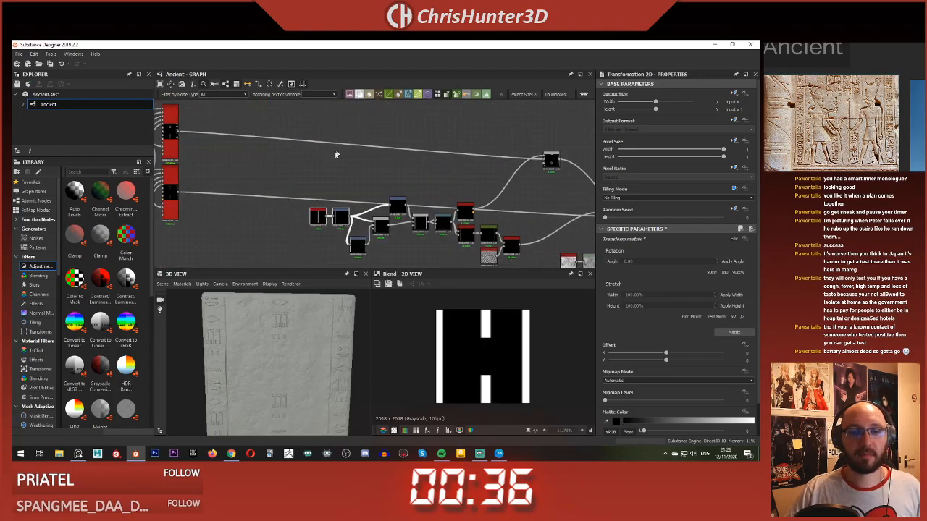
Step: Align the border lines' Shape and first Transformation 2D in a row with the Blends, and raise the upper Transformation 2D
scroll(346, 174, "up", 3)
left_click(348, 181)
middle_click_drag(349, 189, 326, 121)
left_click_drag(272, 175, 318, 214)
left_click(345, 140)
left_click_drag(394, 208, 394, 202)
left_click_drag(437, 171, 437, 159)
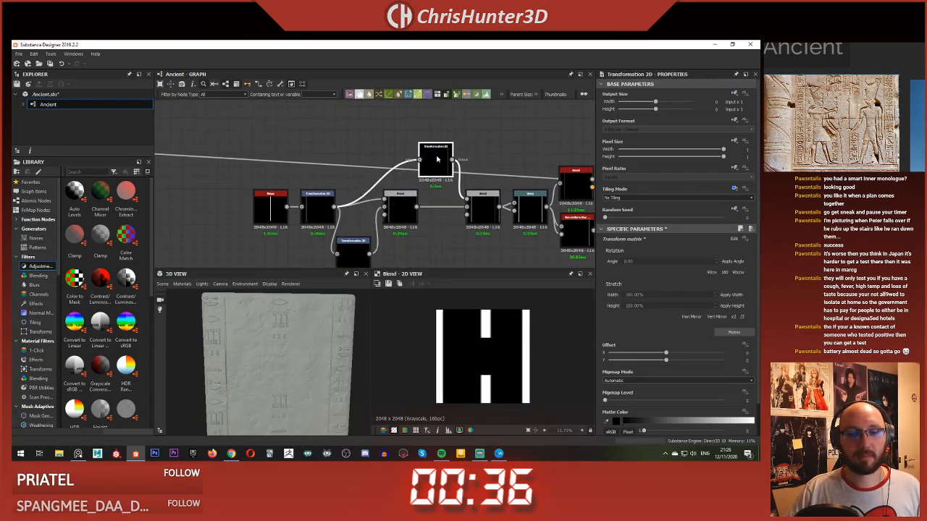
left_click(478, 131)
Step: Review the border line chain around the Bevel and preview the upper Transformation 2D's line
scroll(475, 138, "down", 5)
middle_click_drag(432, 155, 360, 154)
scroll(361, 154, "down", 3)
middle_click_drag(361, 154, 335, 205)
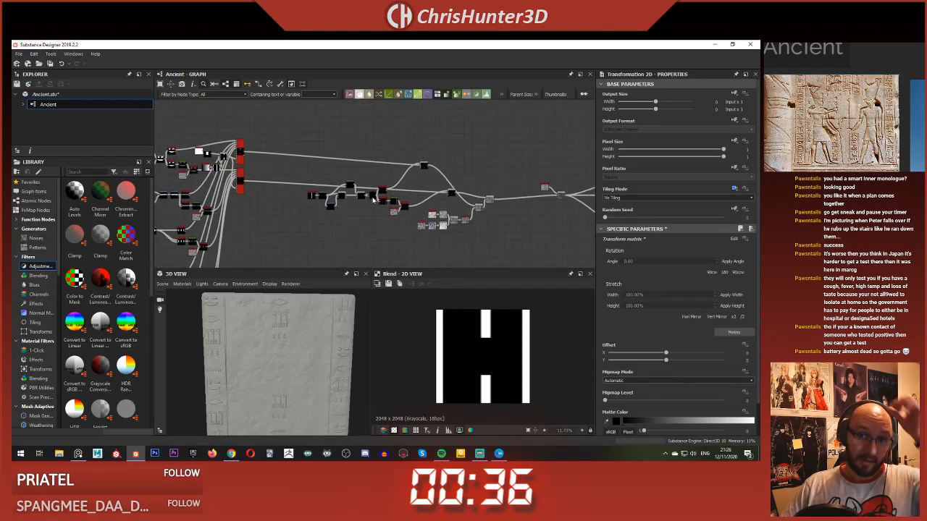
scroll(373, 199, "up", 2)
scroll(411, 196, "up", 3)
scroll(412, 196, "up", 3)
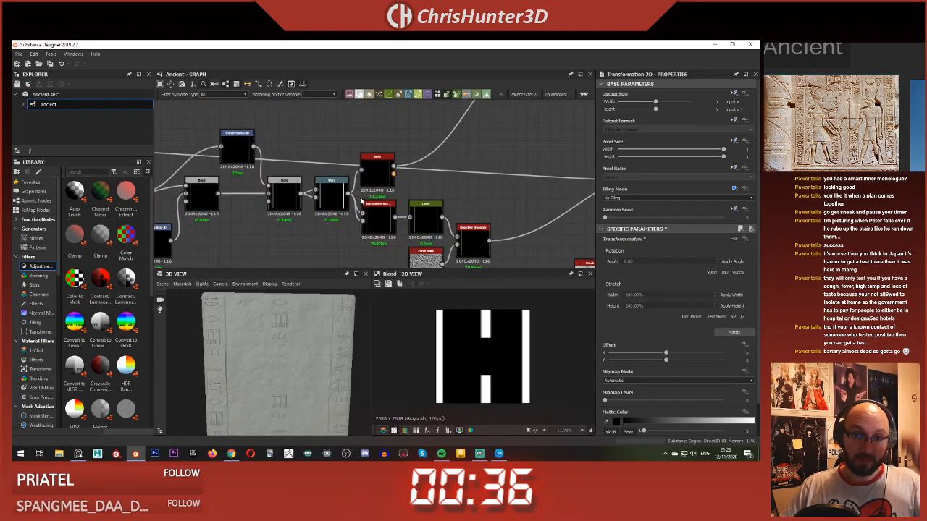
double_click(381, 159)
scroll(415, 347, "up", 5)
scroll(318, 312, "up", 2)
scroll(268, 217, "down", 4)
middle_click_drag(269, 217, 518, 188)
scroll(378, 176, "up", 5)
left_click(378, 173)
scroll(394, 229, "down", 3)
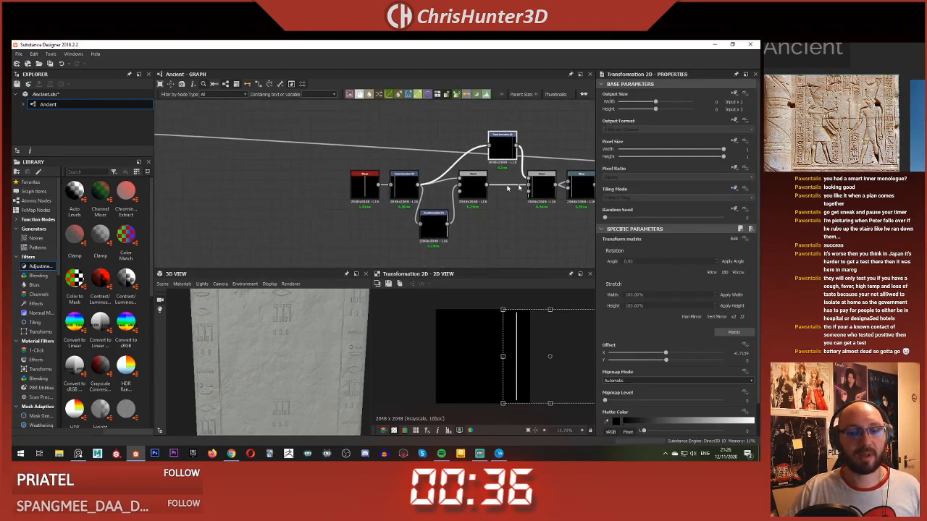
Step: Shift the Shape, Transformation 2D and Blend nodes of the border lines left to free space before the Warp
middle_click_drag(454, 194, 374, 185)
left_click_drag(252, 115, 415, 226)
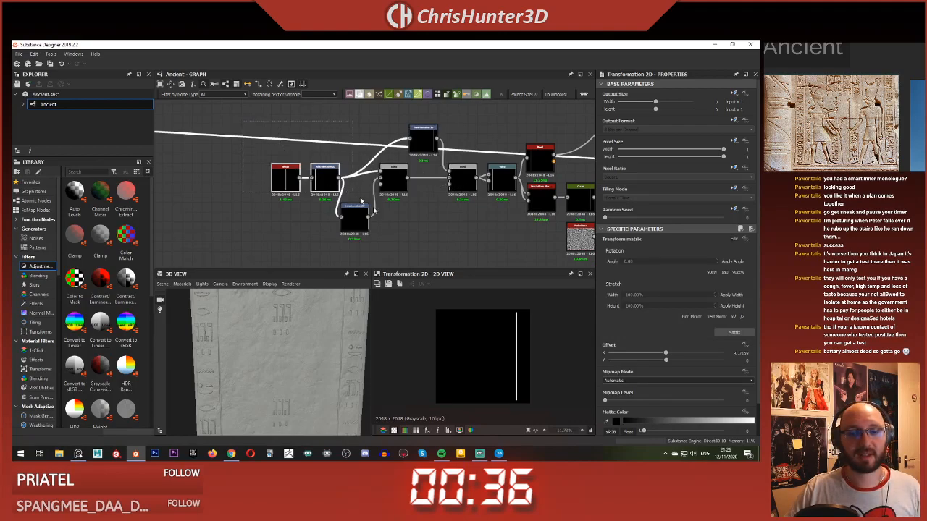
left_click_drag(458, 180, 352, 178)
Step: Add a Blend node after the last border line Blend and set its blending mode to Add (Linear Dodge)
key("space")
type("blend")
key("Return")
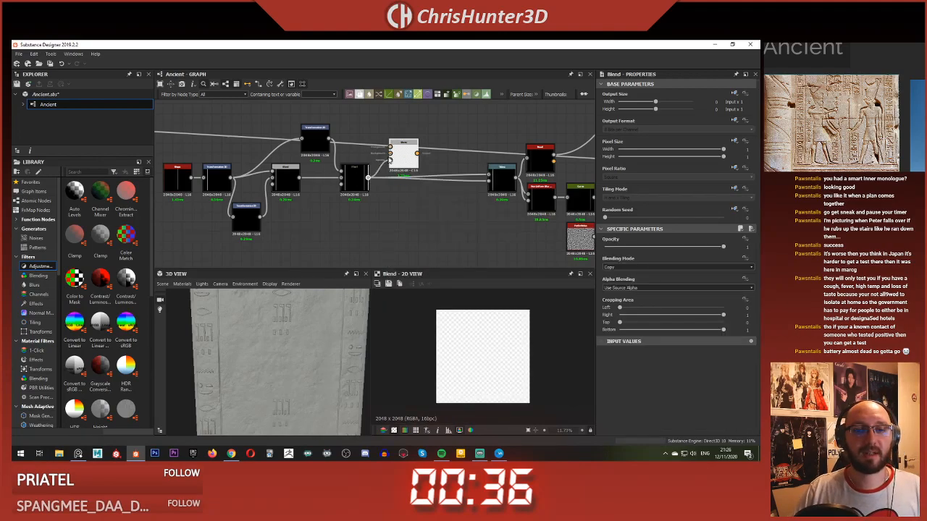
left_click_drag(390, 159, 406, 154)
left_click(617, 268)
left_click(628, 281)
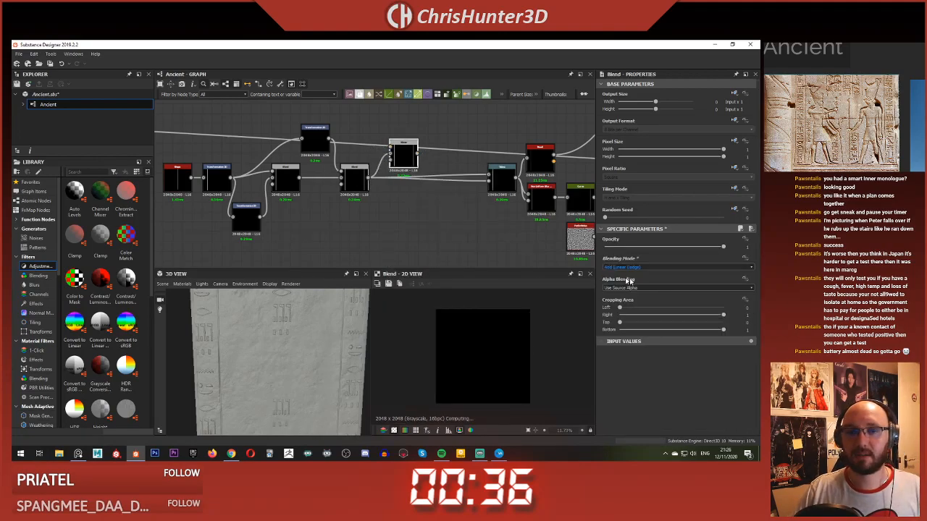
Step: Add a Transformation 2D fed by the first line's Transformation 2D, link it into the new Blend, and preview that Blend
middle_click_drag(253, 120, 278, 166)
key("space")
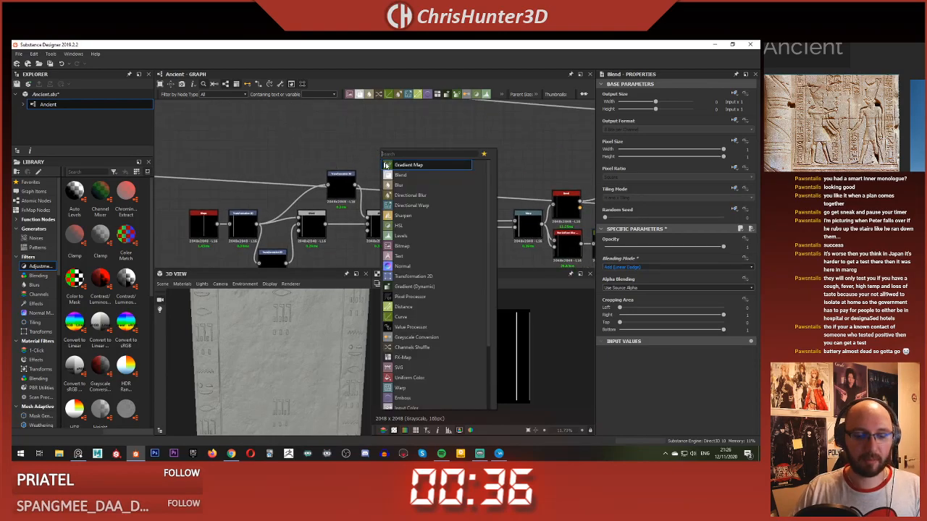
type("tra")
left_click(234, 236)
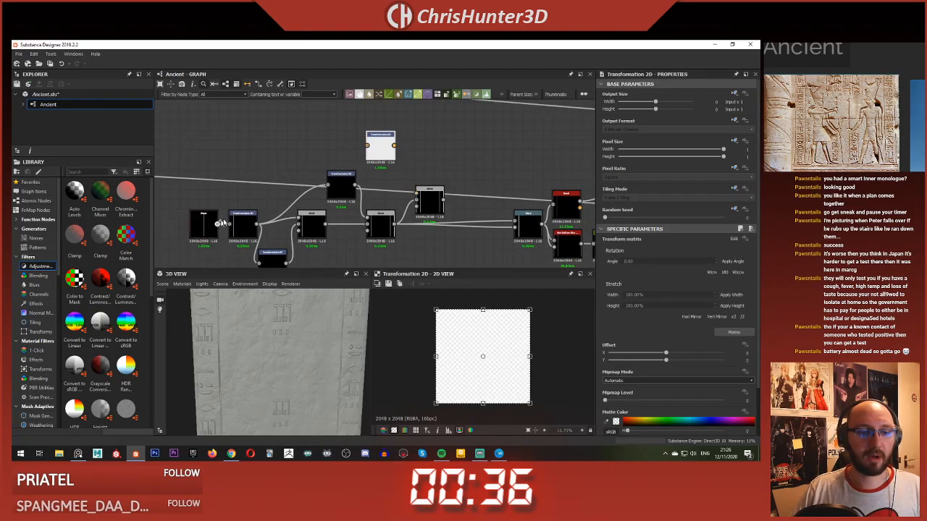
double_click(431, 198)
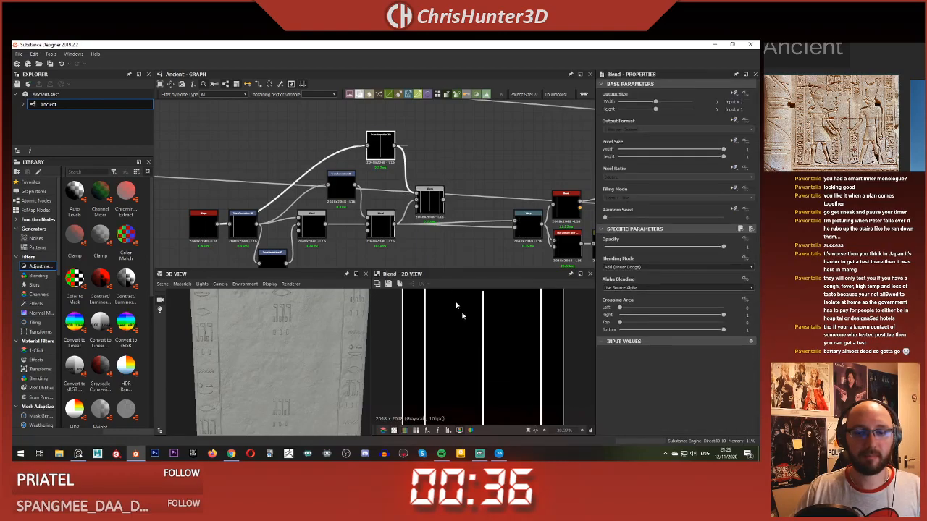
Step: Move the new Transformation 2D's line left of the canvas centre, to an X offset of about 0.14
scroll(465, 321, "down", 2)
left_click_drag(489, 337, 476, 341)
scroll(443, 330, "down", 5)
scroll(434, 171, "down", 2)
middle_click_drag(435, 171, 384, 174)
scroll(405, 176, "up", 2)
scroll(385, 176, "up", 2)
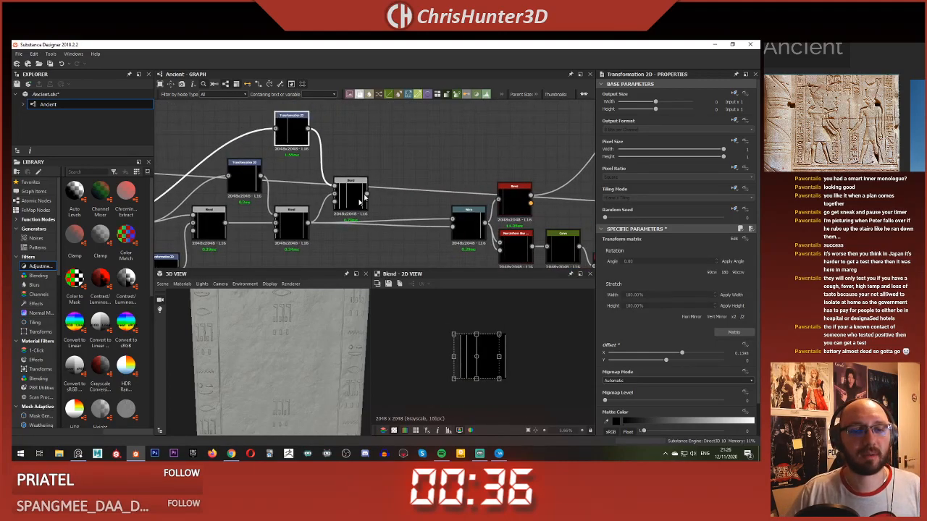
Step: Reroute the Warp's inputs to come from the new Blend, and adjust the added line's X offset to about 0.12
left_click_drag(309, 224, 362, 200, "shift")
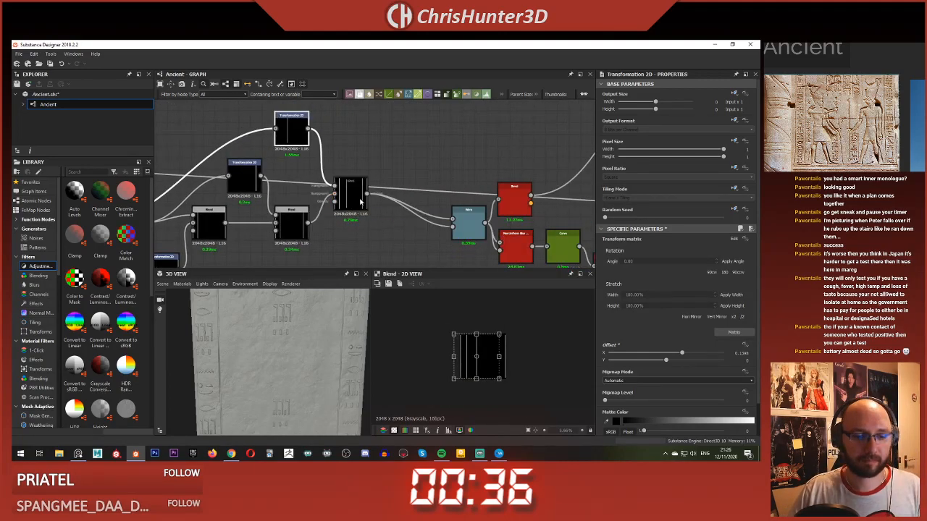
middle_click_drag(334, 202, 342, 193)
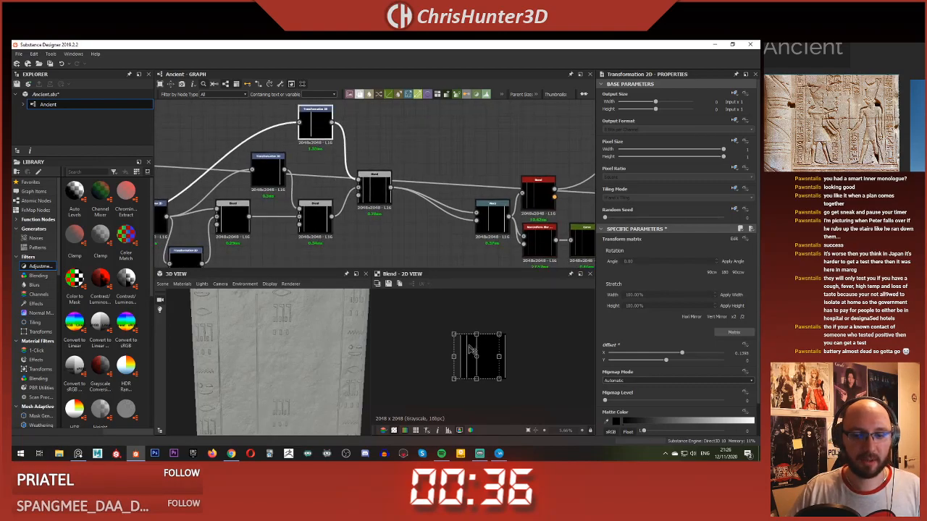
scroll(474, 352, "up", 2)
left_click_drag(487, 344, 490, 345)
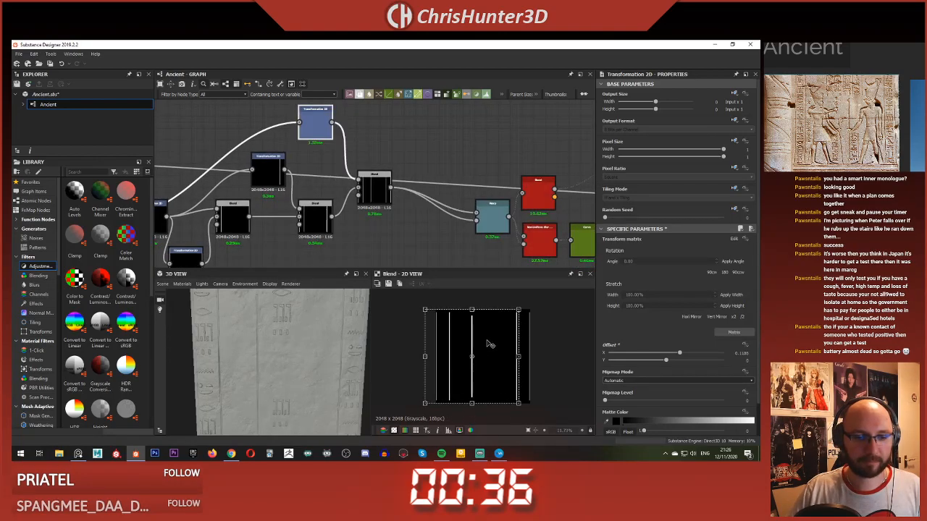
Step: Preview the Blend combining glyphs and border lines, and move the added line to an X offset of about 0.09 beside the central glyphs
scroll(492, 189, "down", 5)
middle_click_drag(564, 165, 422, 196)
scroll(423, 197, "up", 3)
left_click(461, 170)
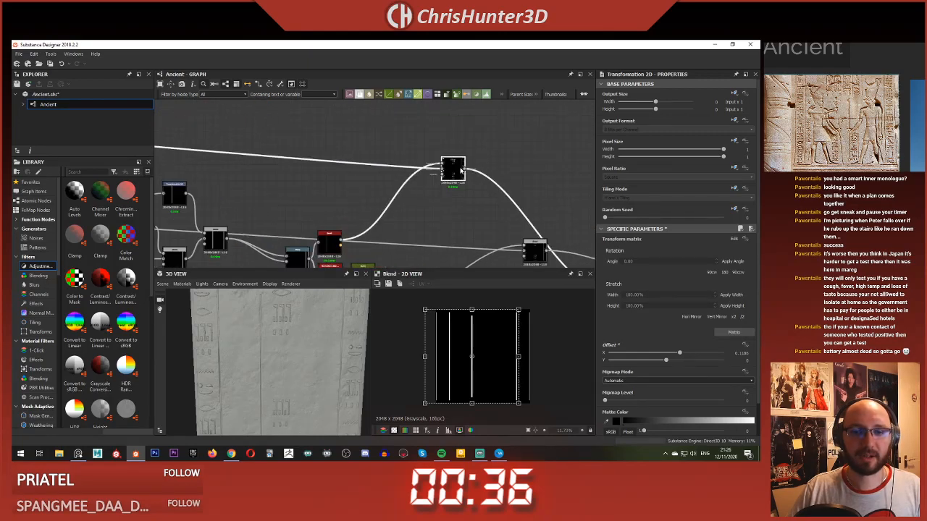
double_click(462, 170)
scroll(294, 195, "down", 2)
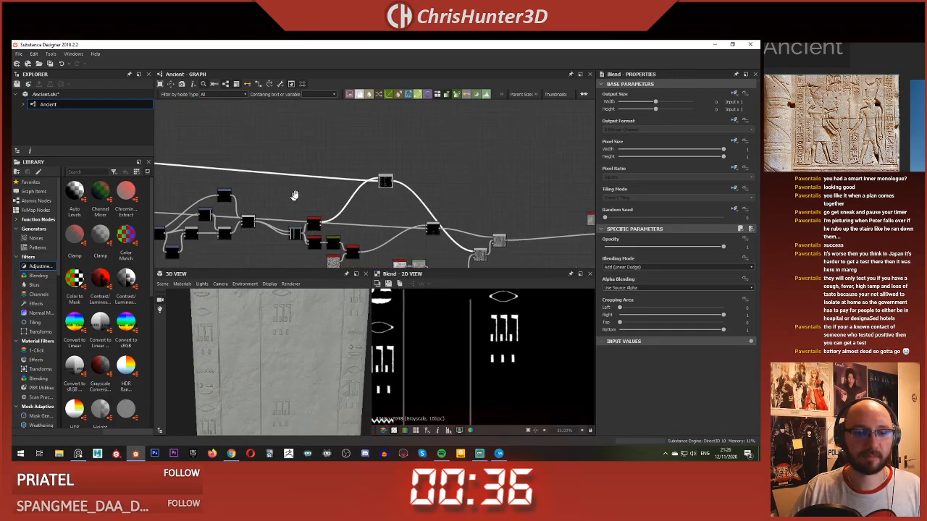
scroll(294, 196, "up", 2)
left_click(231, 132)
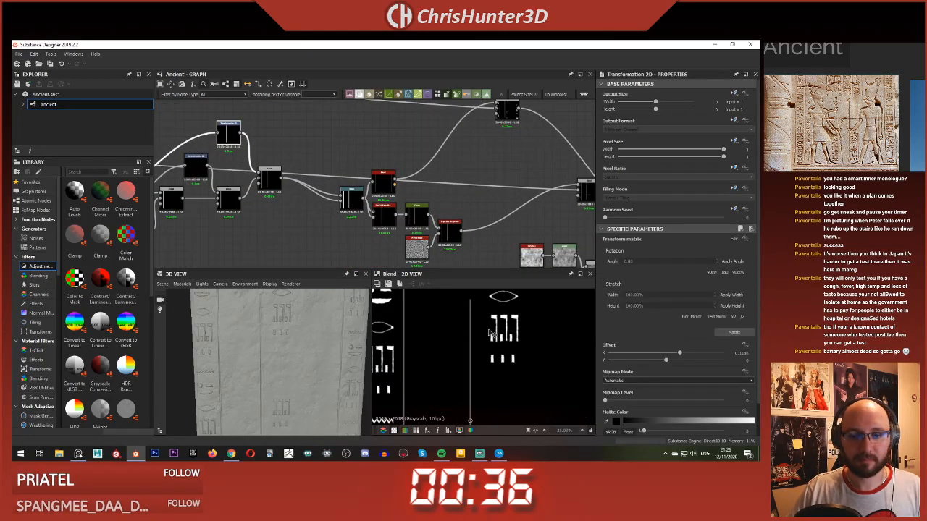
left_click_drag(490, 333, 465, 283)
Step: Try to shorten the added line vertically by resizing and shifting its transform box, and undo those changes
scroll(407, 355, "down", 3)
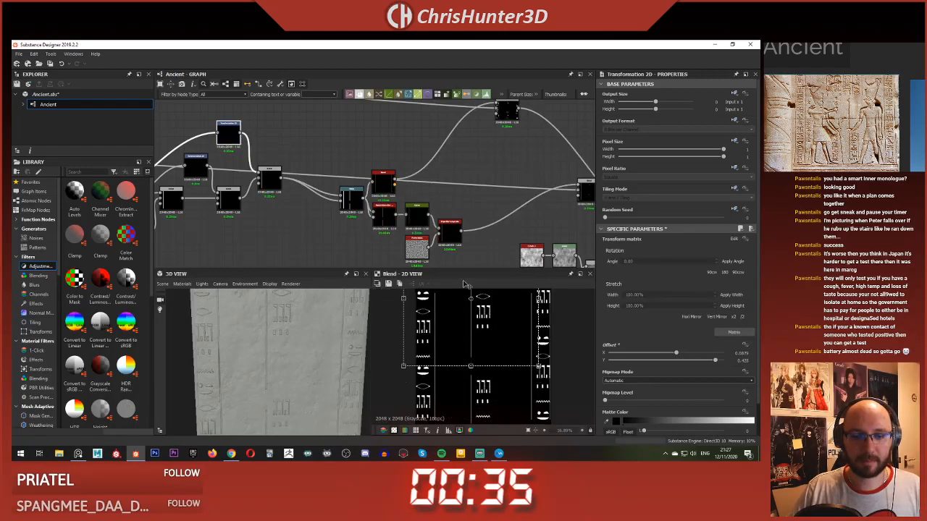
mouse_move(471, 366)
left_mouse_down("shift")
mouse_move(472, 341)
mouse_move(472, 367)
left_mouse_up("shift")
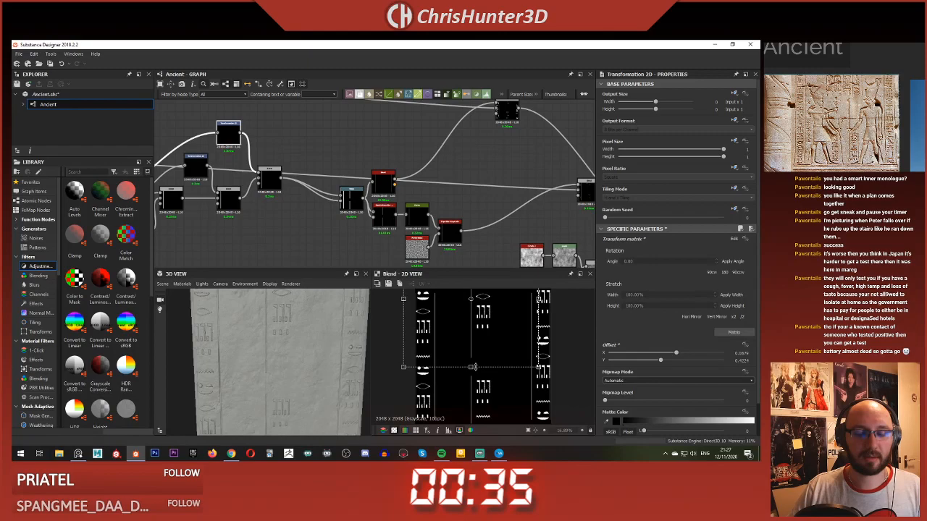
middle_click_drag(280, 220, 460, 216)
scroll(316, 204, "up", 1)
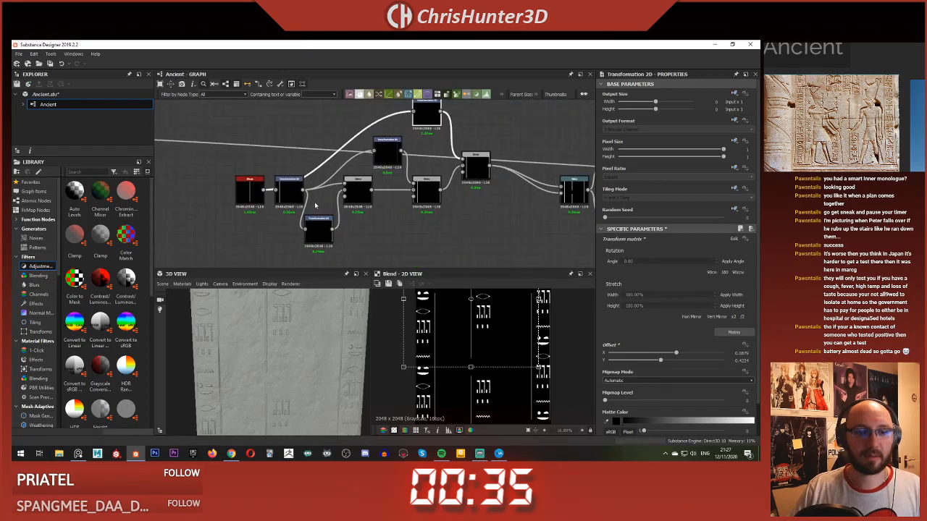
middle_click_drag(324, 176, 301, 192)
scroll(484, 368, "down", 2)
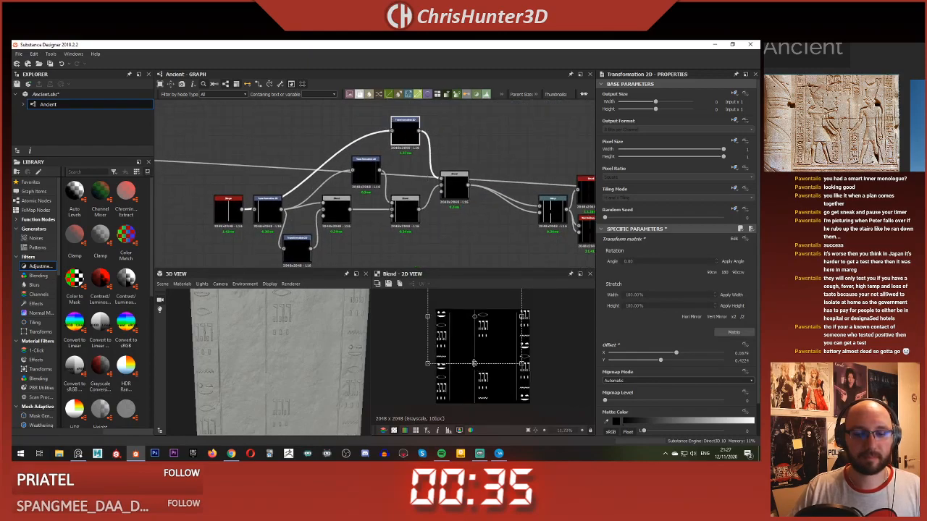
left_click_drag(475, 362, 475, 337)
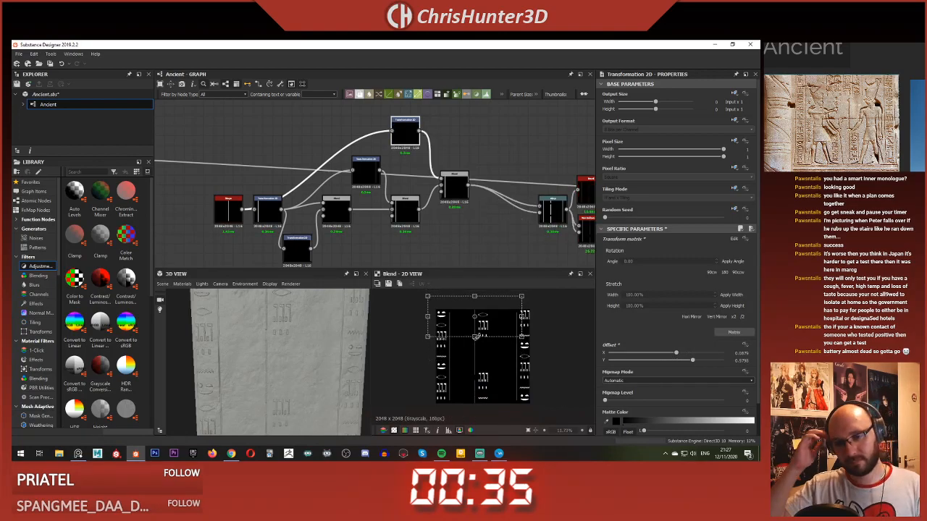
left_click_drag(475, 337, 476, 395)
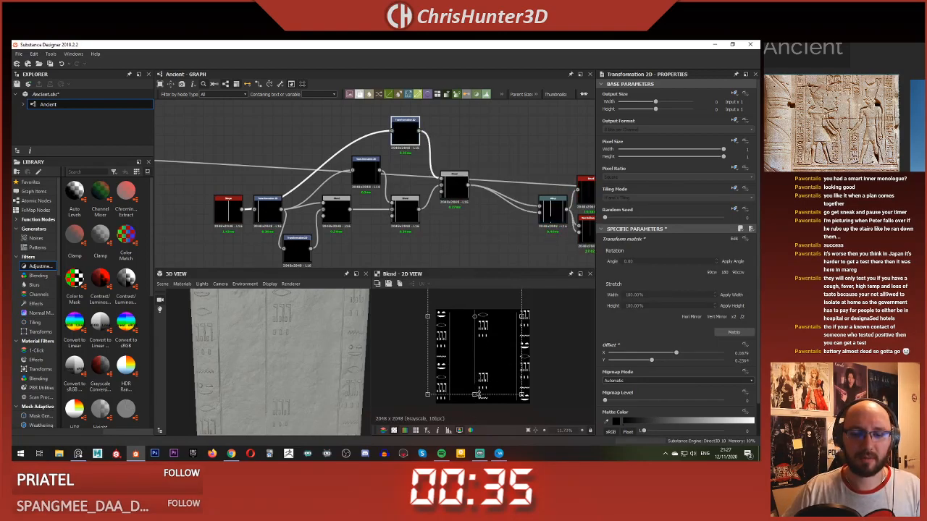
left_click_drag(482, 353, 478, 339)
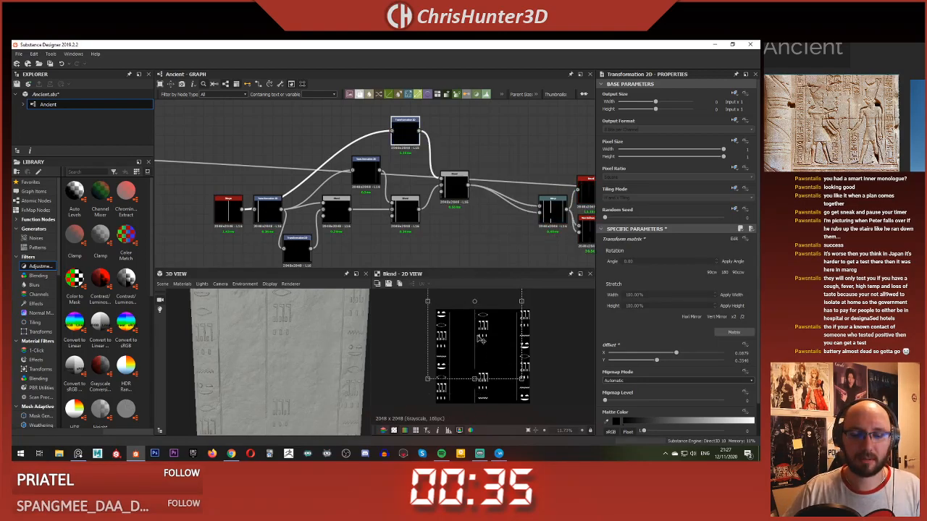
key("ctrl+z")
key("ctrl+z")
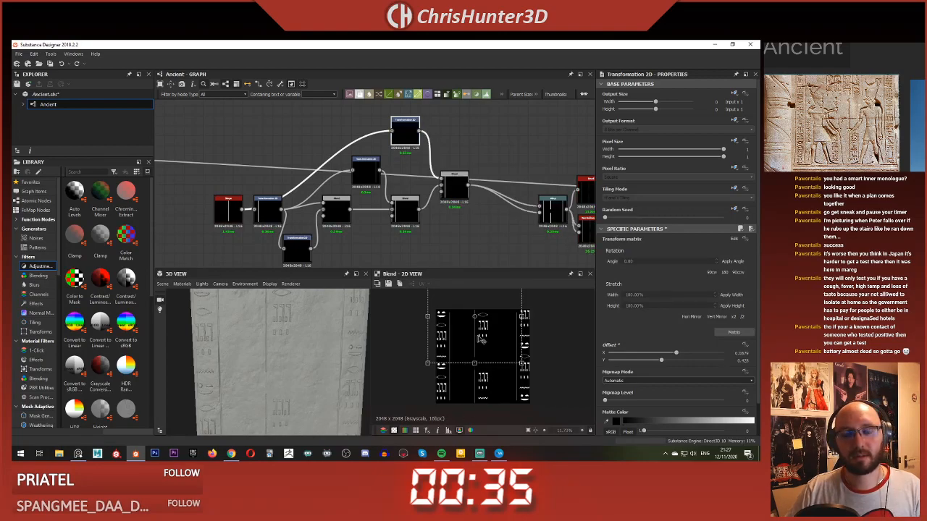
Step: Centre the added line vertically and stretch it slightly taller, ending at a Y offset of about 0.005
left_click_drag(489, 349, 491, 389)
scroll(490, 389, "up", 4)
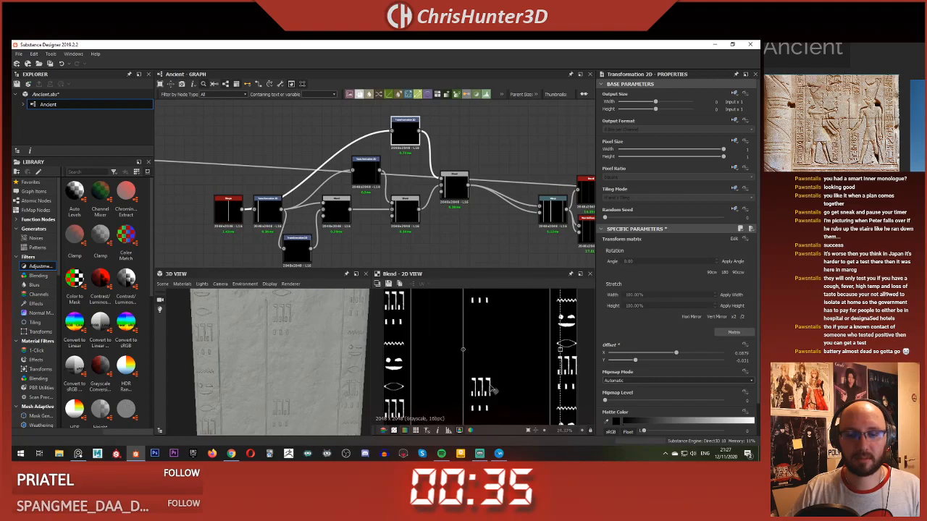
scroll(485, 379, "down", 3)
left_click_drag(472, 305, 473, 295)
left_click_drag(488, 336, 490, 333)
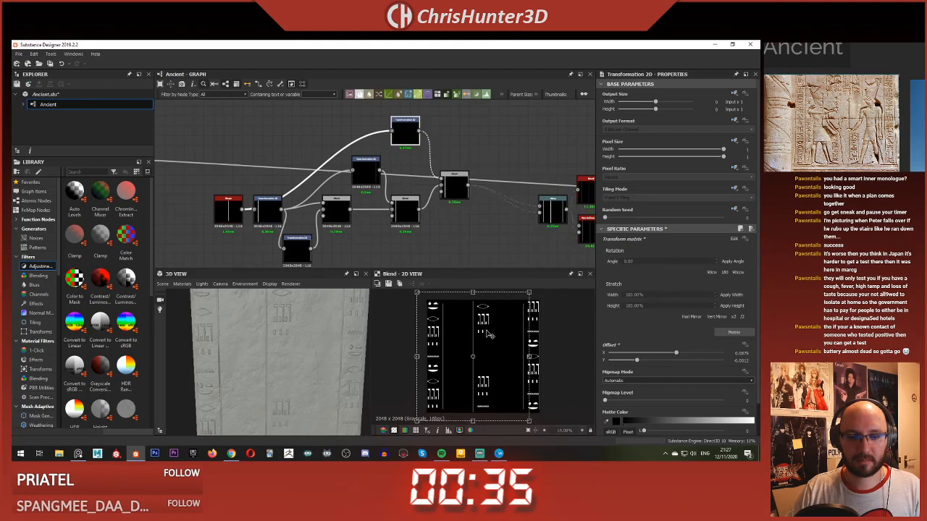
left_click_drag(472, 291, 473, 294)
scroll(399, 225, "up", 1)
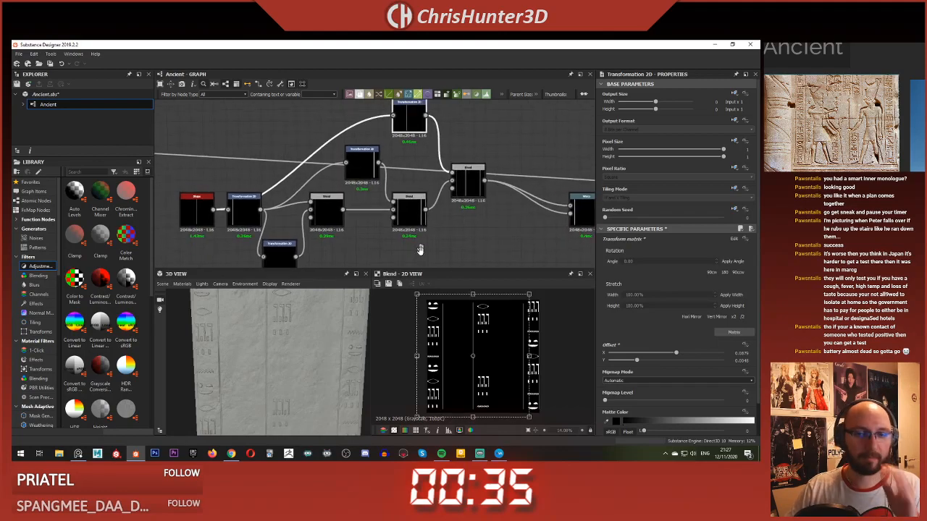
Step: Add another Blend node above the output of the last border line Blend
scroll(419, 246, "down", 1)
middle_click_drag(413, 211, 407, 235)
middle_click_drag(426, 176, 468, 173)
scroll(453, 210, "up", 3)
mouse_move(448, 170)
left_mouse_down()
mouse_move(409, 153)
mouse_move(434, 169)
left_mouse_up()
scroll(434, 168, "down", 2)
middle_click_drag(435, 169, 469, 165)
scroll(433, 150, "up", 1)
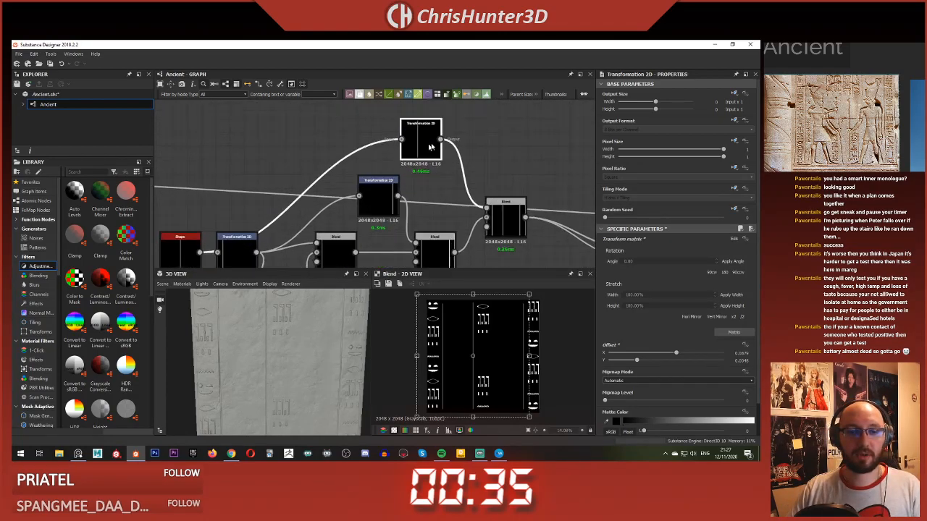
scroll(448, 134, "down", 2)
scroll(447, 133, "up", 1)
middle_click_drag(540, 154, 467, 143)
key("space")
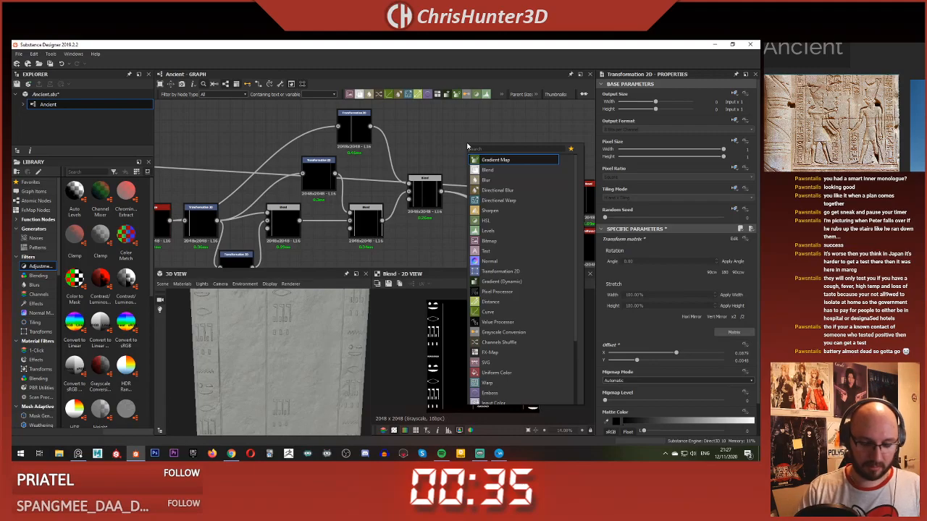
left_click(487, 169)
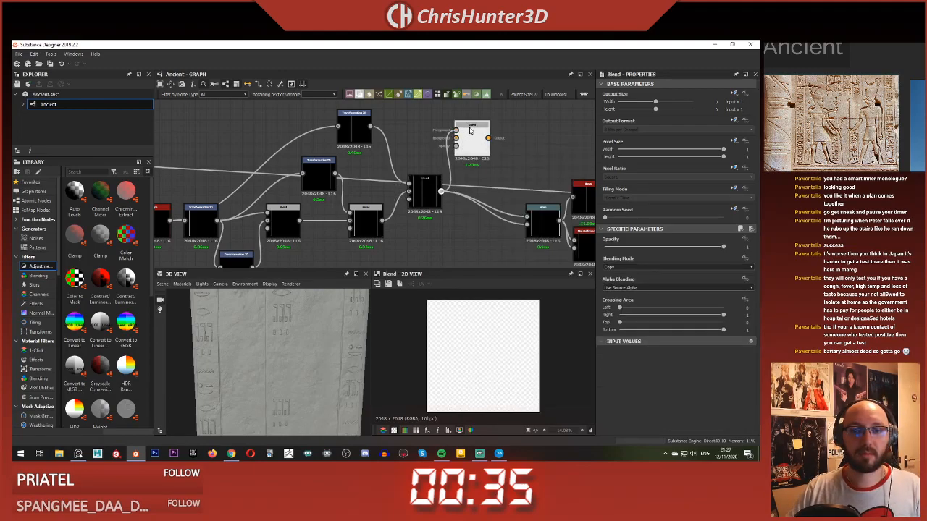
left_click_drag(471, 130, 459, 139)
Step: Insert a Mirror Grayscale node between the added line's Transformation 2D and the last line Blend
middle_click_drag(347, 128, 423, 146)
left_click_drag(434, 150, 393, 139)
left_click(445, 145)
left_click(439, 154)
key("space")
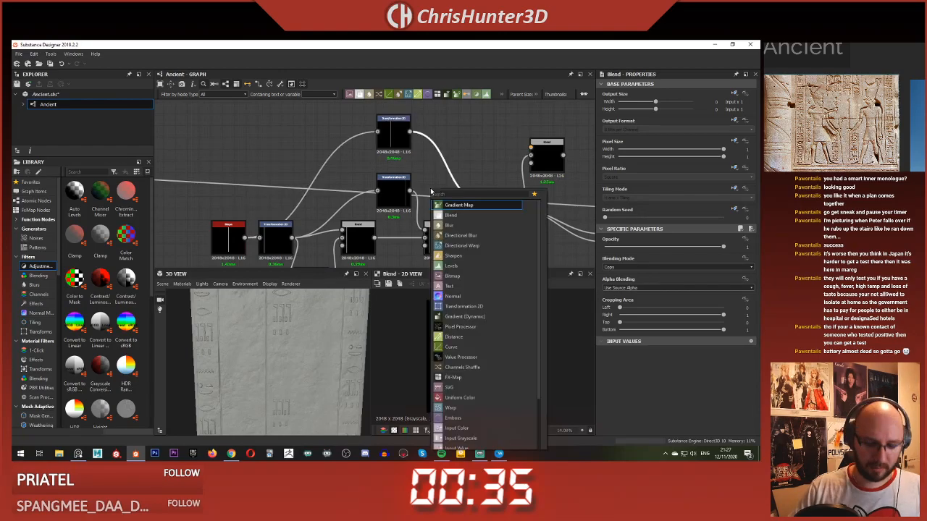
type("mirror")
left_click(475, 205)
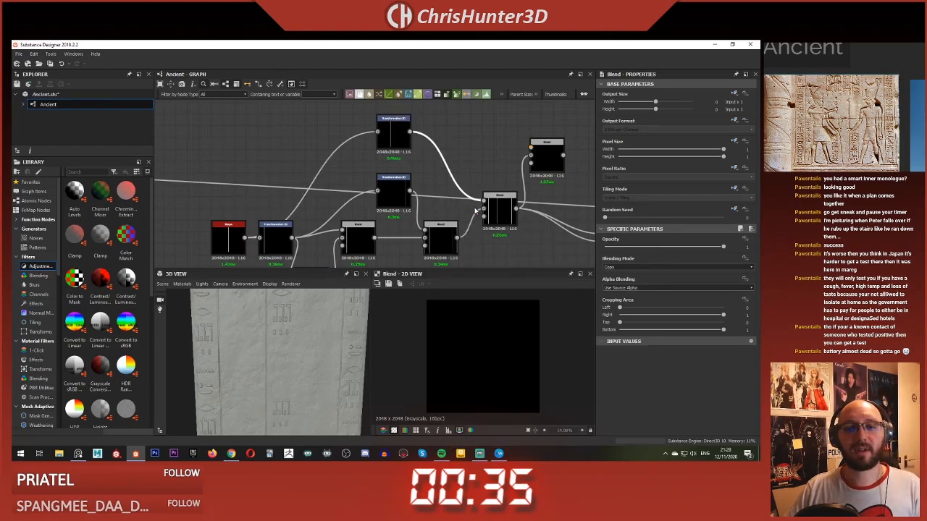
left_click_drag(440, 171, 437, 140)
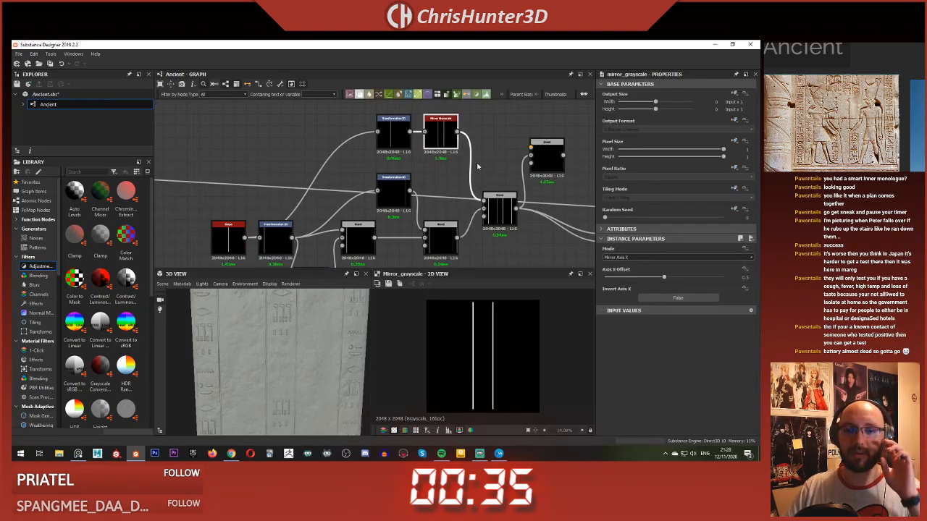
Step: Preview the last border line Blend and examine the mirrored lines on the slab in the 3D view
middle_click_drag(478, 166, 434, 168)
double_click(461, 209)
scroll(466, 202, "down", 1)
middle_click_drag(512, 206, 428, 217)
scroll(286, 344, "down", 5)
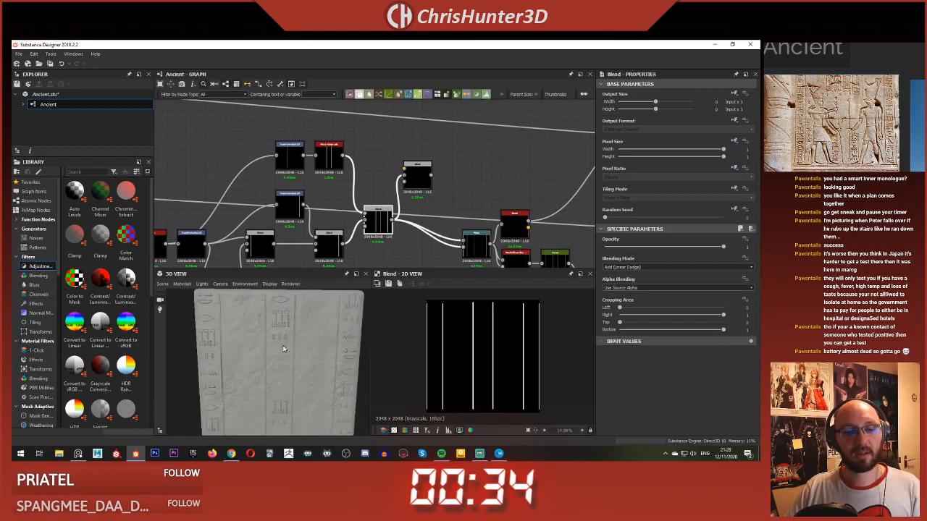
scroll(283, 349, "down", 1)
left_click_drag(283, 349, 288, 334)
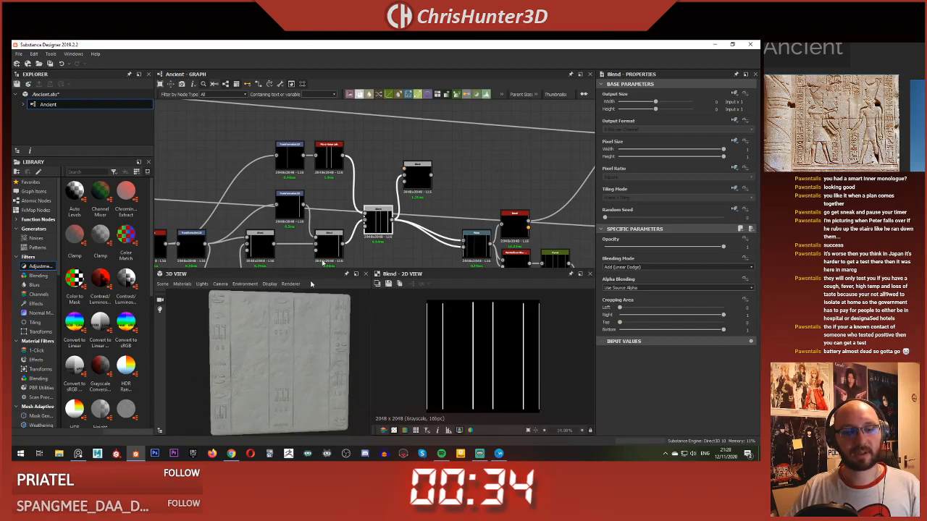
scroll(421, 170, "up", 2)
scroll(421, 170, "down", 1)
middle_click_drag(391, 202, 478, 204)
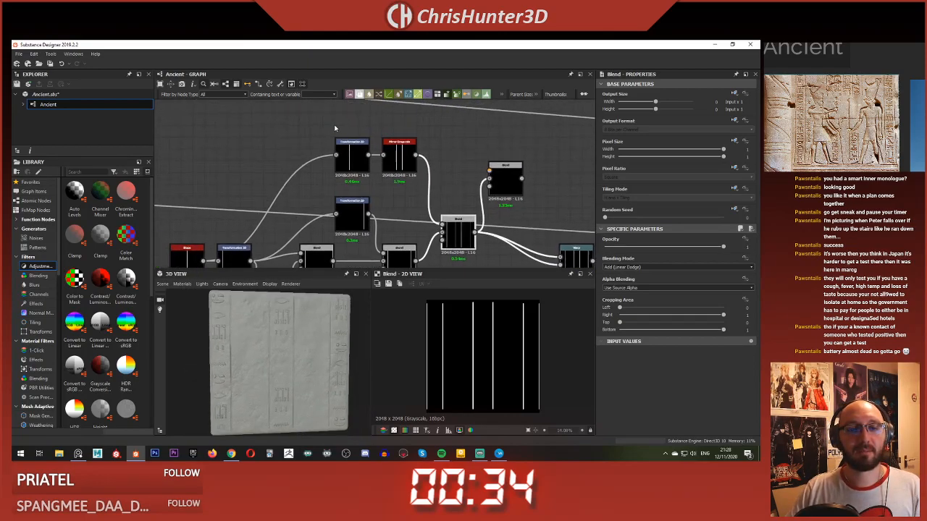
Step: Move the added line's Transformation 2D and Mirror Grayscale aside, and link Mirror Grayscale into the new Blend's background
left_click_drag(335, 128, 398, 160)
left_click_drag(397, 154, 350, 142)
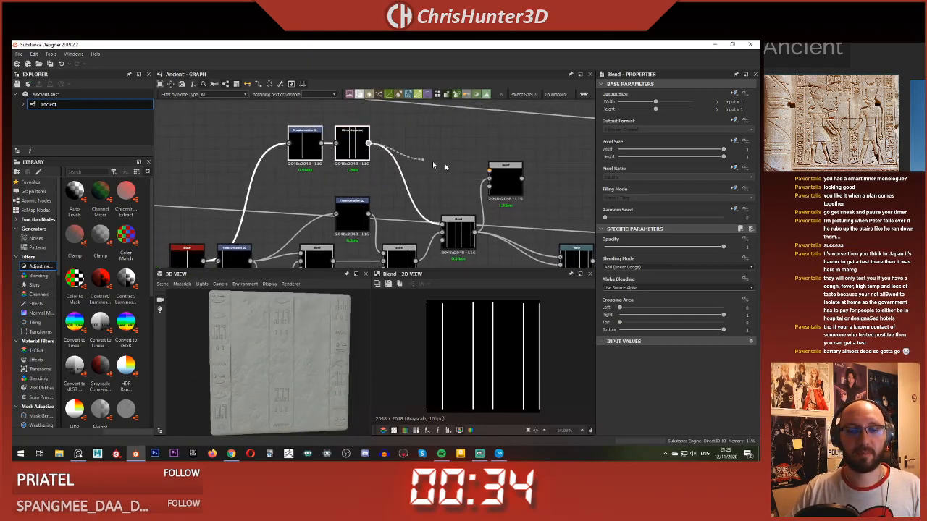
left_click_drag(503, 183, 457, 182)
Step: Link the Transformation 2D of the central white rectangle mask to the new Blend's foreground
scroll(375, 181, "down", 3)
middle_click_drag(366, 181, 478, 177)
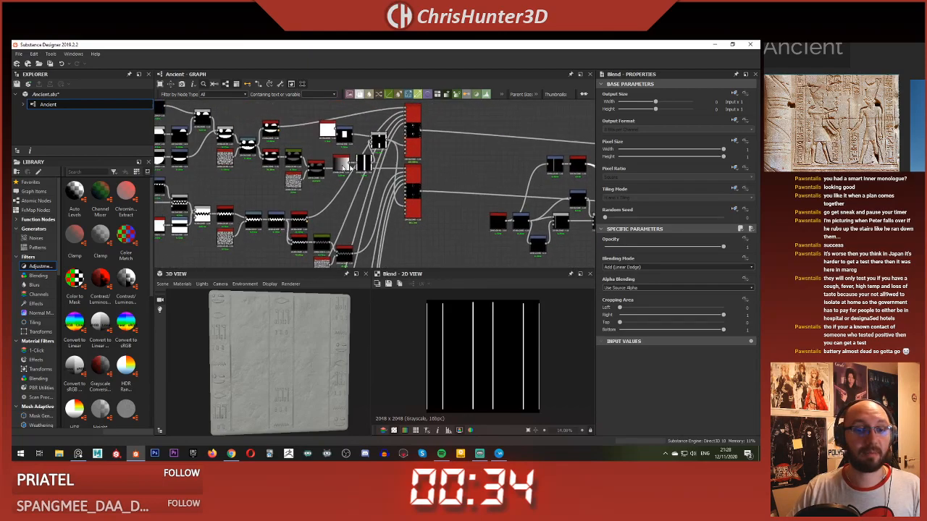
scroll(363, 163, "up", 4)
middle_click_drag(355, 165, 352, 192)
scroll(526, 163, "down", 1)
middle_click_drag(565, 168, 333, 161)
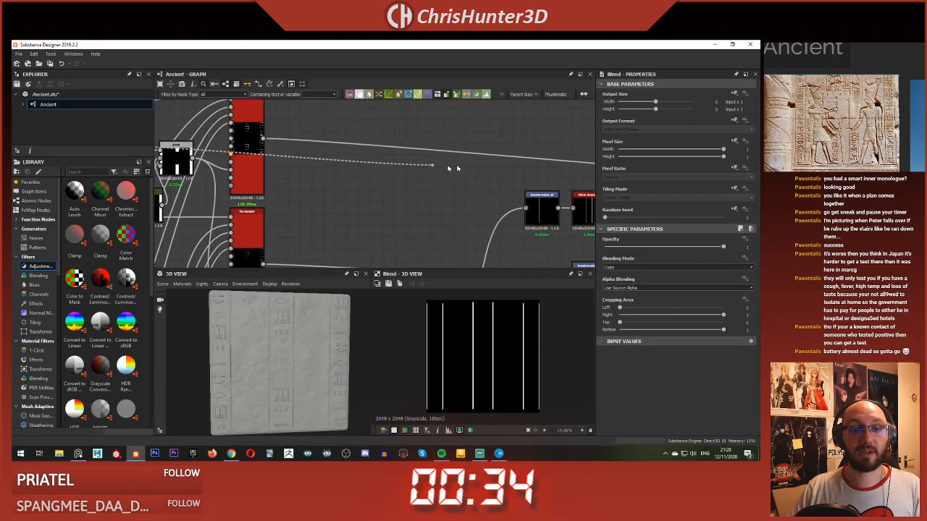
scroll(440, 194, "up", 3)
middle_click_drag(583, 202, 439, 162)
scroll(400, 181, "down", 4)
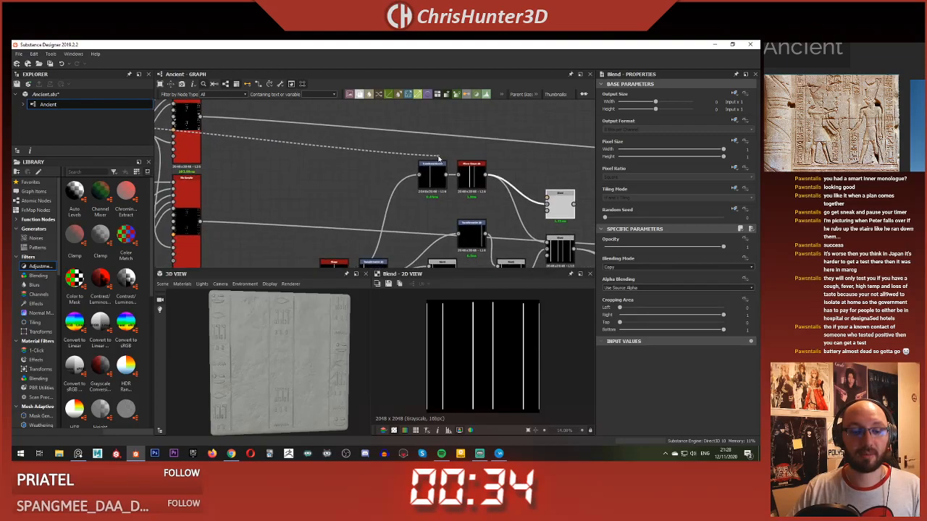
scroll(439, 162, "up", 1)
middle_click_drag(541, 174, 447, 157)
left_click(473, 189)
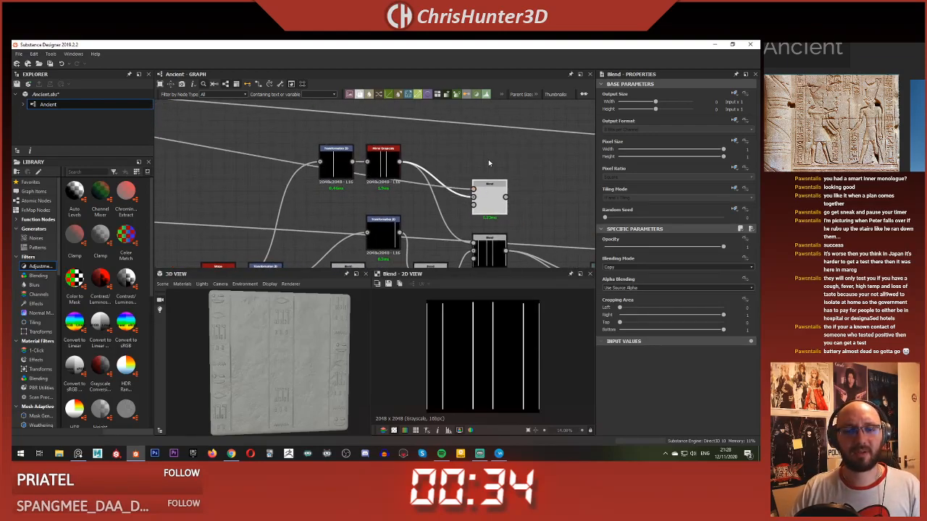
Step: Set the new Blend's mode to Subtract and feed its output into the last border line Blend in place of the mirrored lines
double_click(490, 195)
left_click(647, 268)
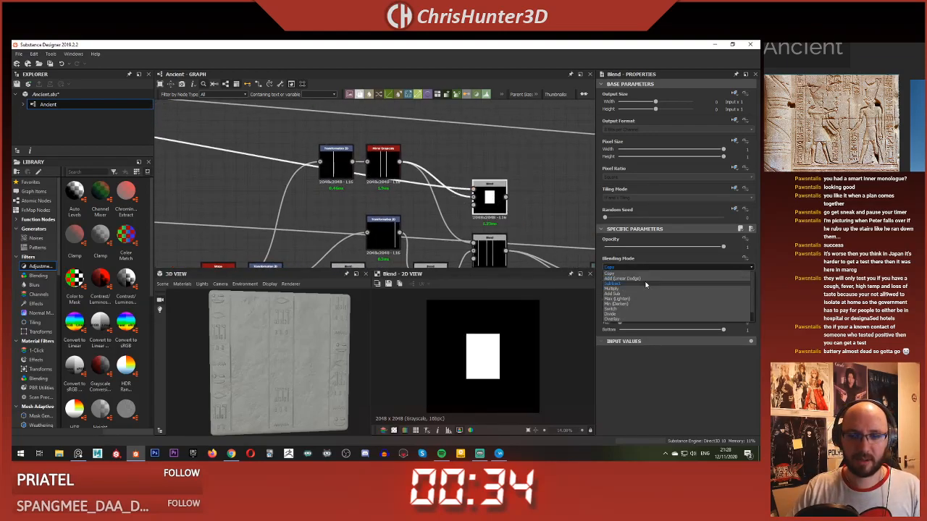
left_click(645, 286)
middle_click_drag(499, 211, 468, 185)
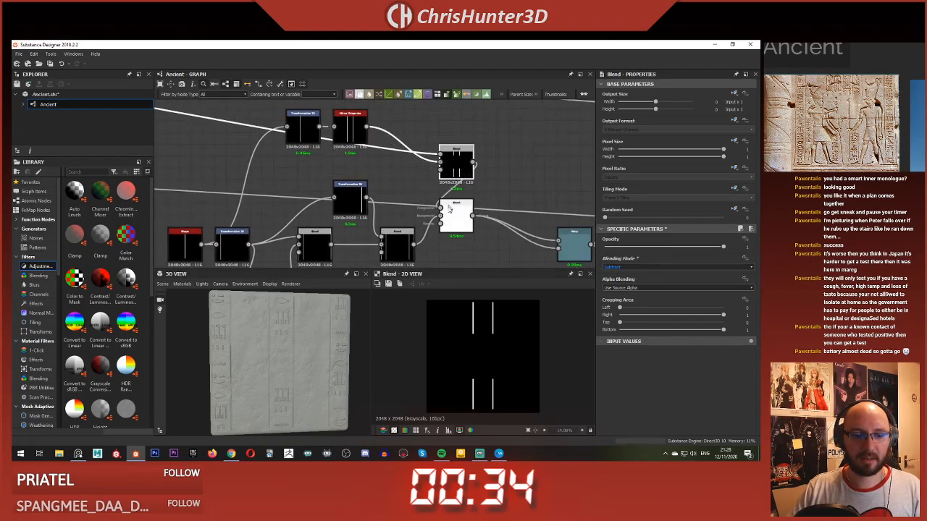
Step: Examine the interrupted central border lines and carved glyphs on the slab in the 3D view
scroll(304, 358, "up", 4)
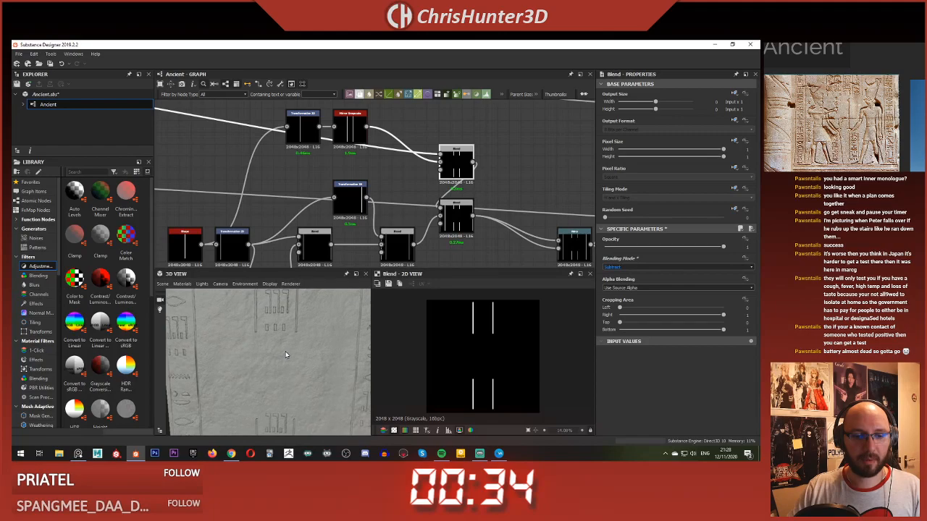
scroll(285, 351, "down", 5)
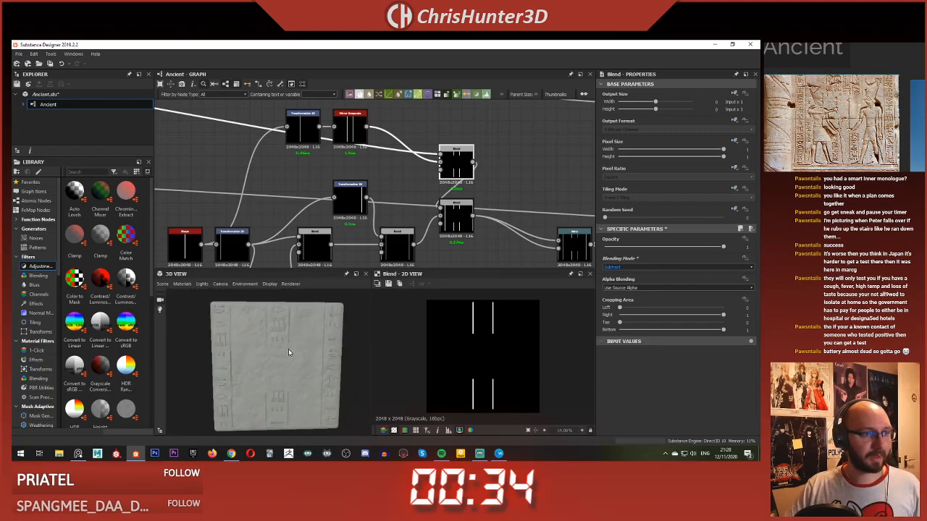
scroll(289, 349, "up", 3)
scroll(283, 337, "down", 3)
scroll(294, 332, "up", 2)
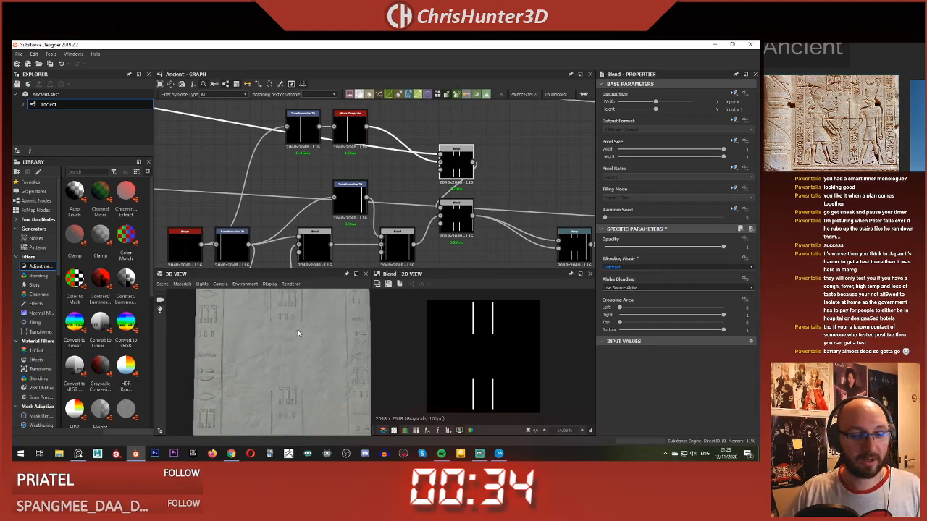
scroll(298, 333, "up", 3)
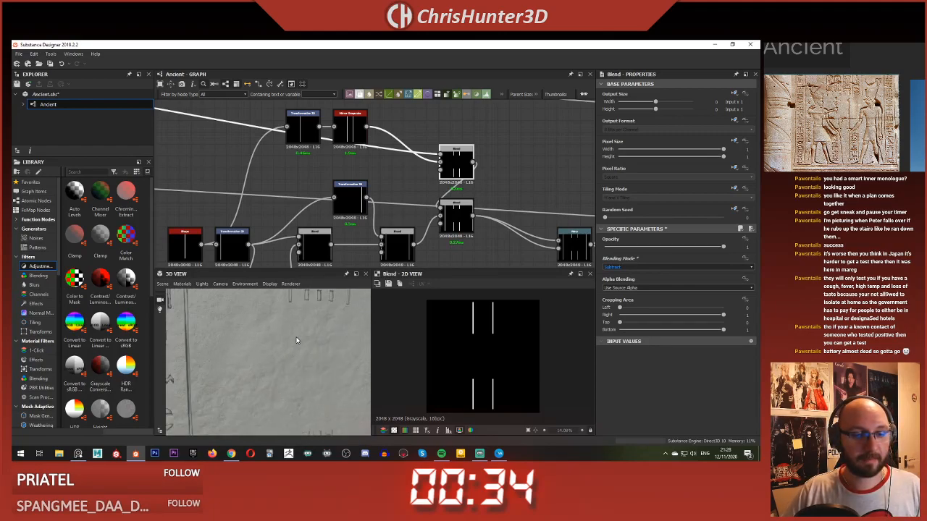
middle_click_drag(297, 333, 276, 362)
scroll(275, 362, "up", 3)
scroll(275, 361, "up", 2)
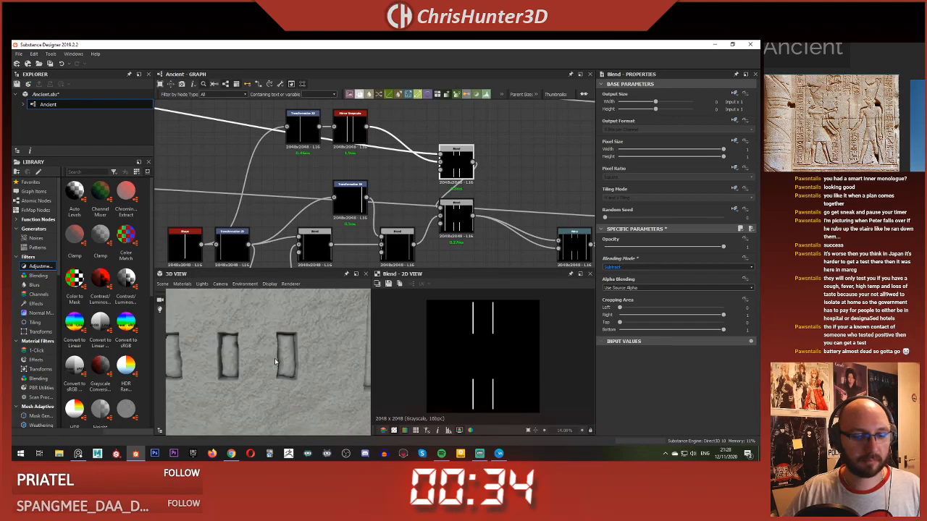
scroll(265, 340, "down", 8)
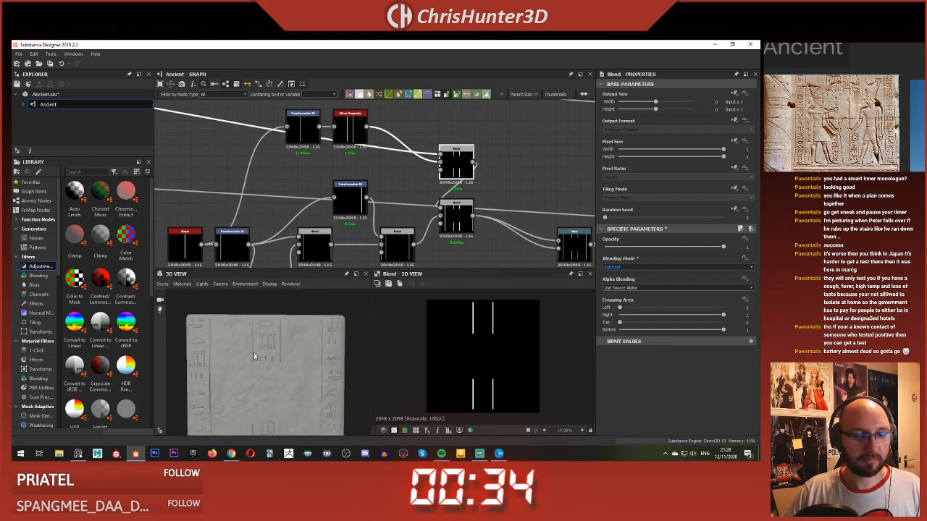
scroll(255, 355, "down", 2)
middle_click_drag(254, 355, 255, 341)
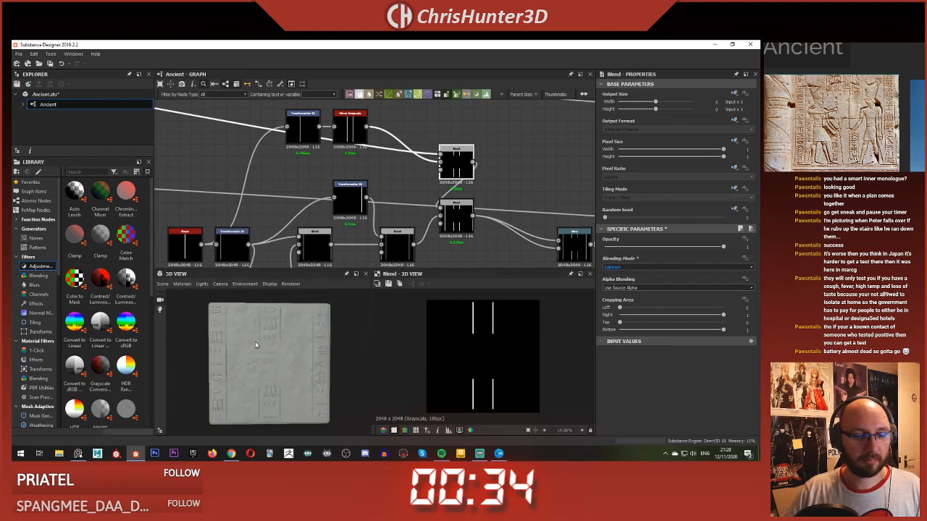
left_click_drag(255, 341, 276, 350)
Step: Copy the central white rectangle mask's Shape and Transformation 2D nodes and place the copies beside the mirrored border line nodes
scroll(364, 210, "down", 3)
middle_click_drag(363, 210, 546, 249)
left_click(376, 196)
left_click(257, 165)
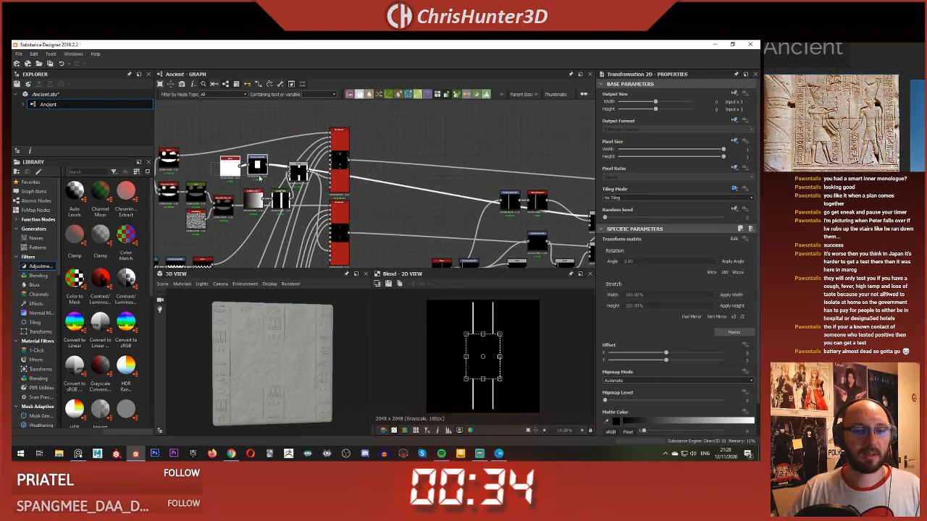
left_click_drag(259, 176, 260, 178)
key("ctrl+c")
middle_click_drag(351, 197, 252, 189)
key("ctrl+v")
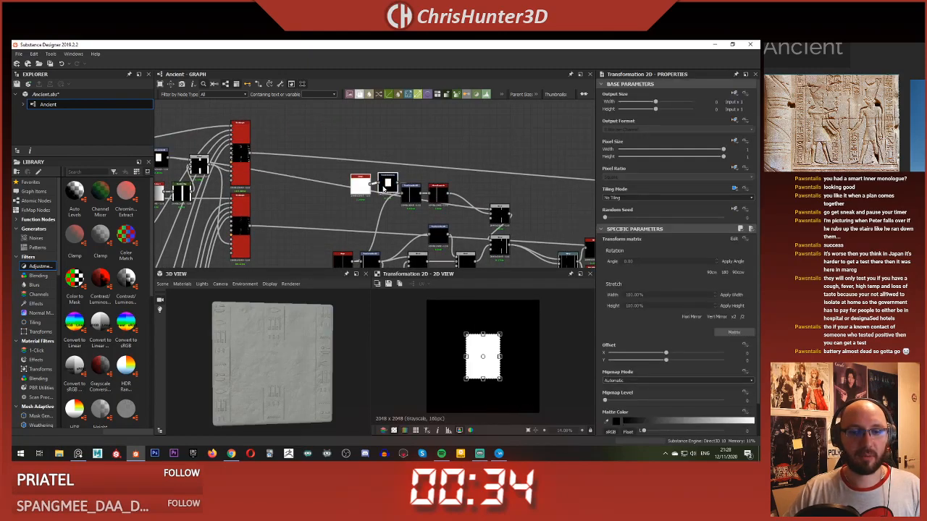
left_click_drag(384, 189, 382, 218)
scroll(404, 222, "up", 2)
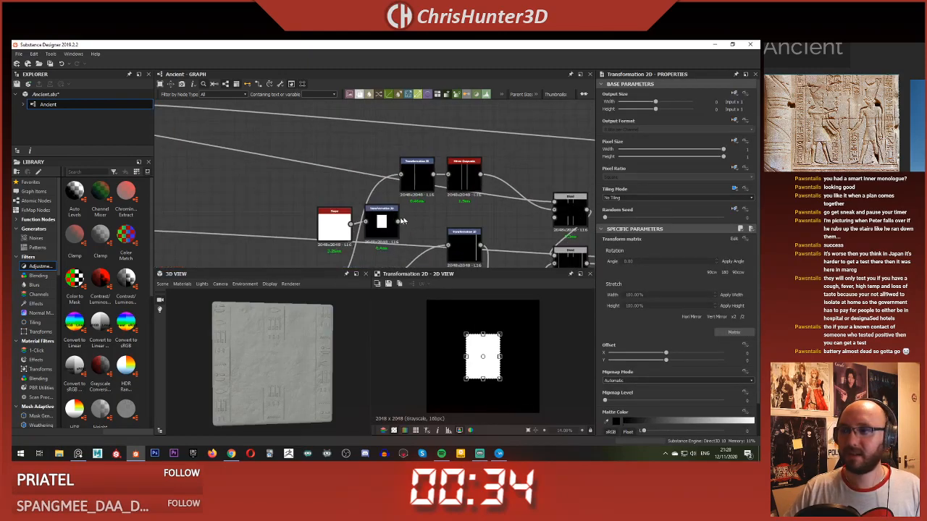
Step: Link the copied rectangle mask's Transformation 2D into the foreground of the border lines' Subtract Blend and preview the Blend
scroll(376, 221, "up", 1)
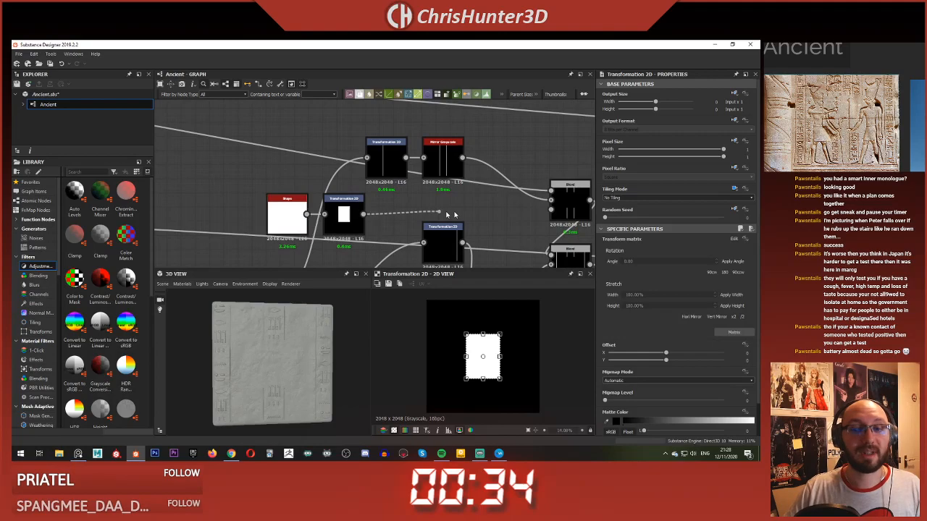
double_click(572, 199)
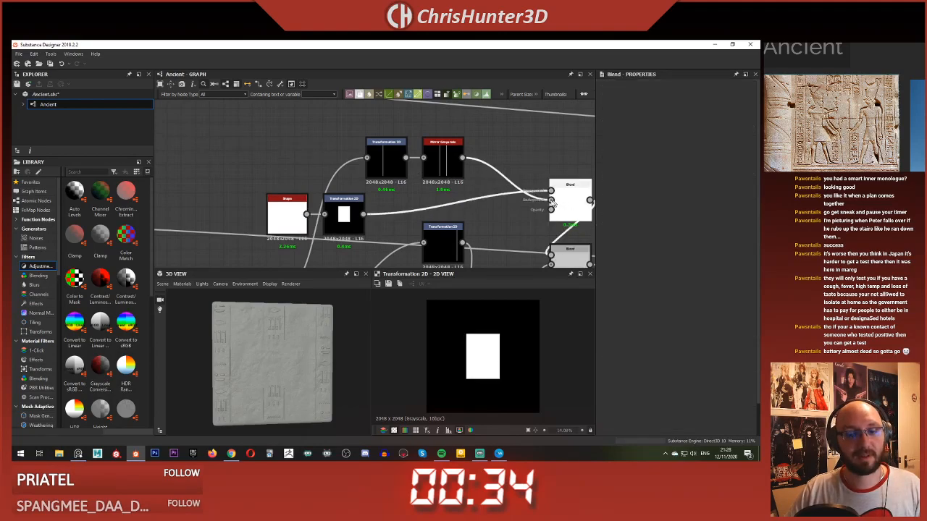
middle_click_drag(512, 201, 449, 193)
Step: Slightly reduce the height of the copied rectangle mask so the central border lines extend nearer the slab's middle, checking the carving in 3D
left_click(276, 208)
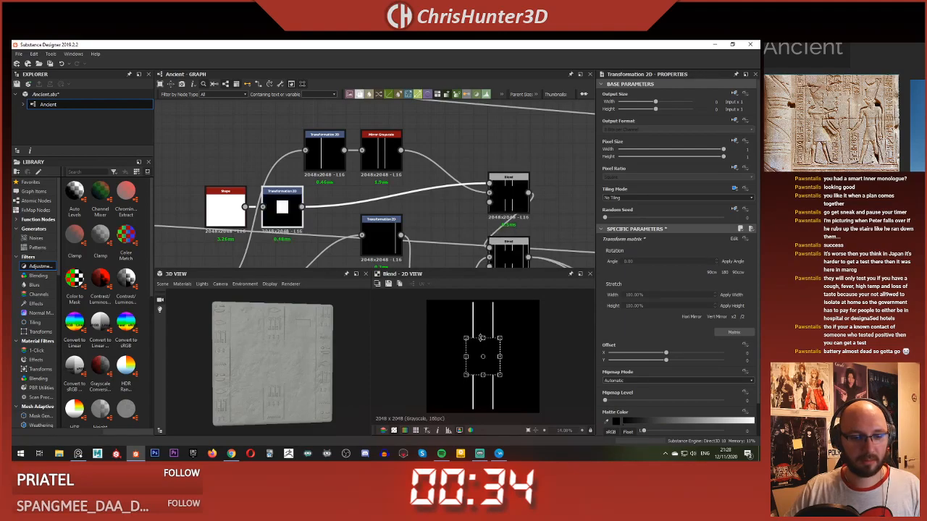
scroll(268, 357, "up", 5)
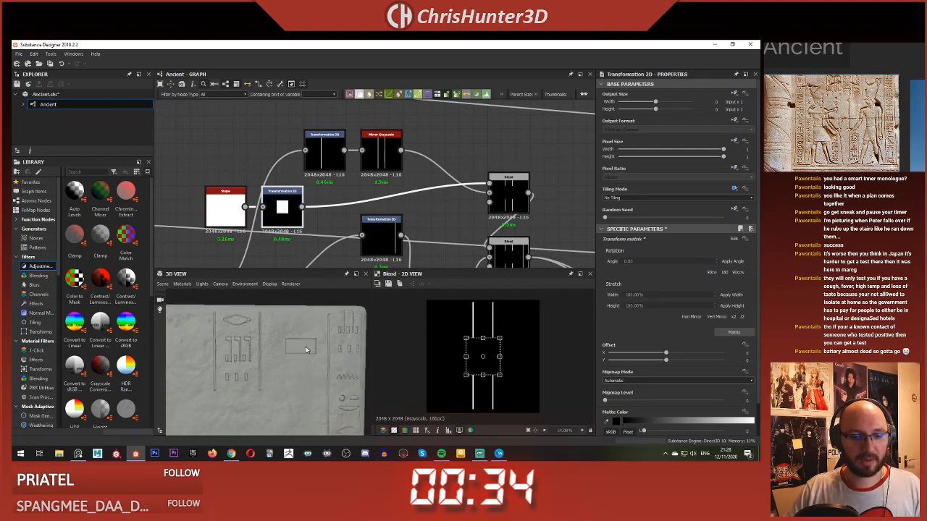
scroll(315, 334, "down", 1)
scroll(512, 213, "up", 2)
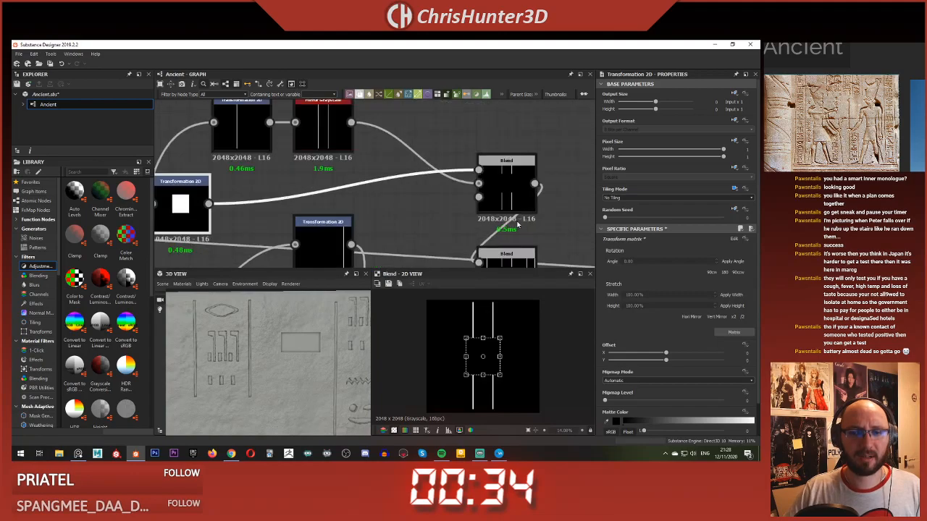
middle_click_drag(512, 213, 494, 175)
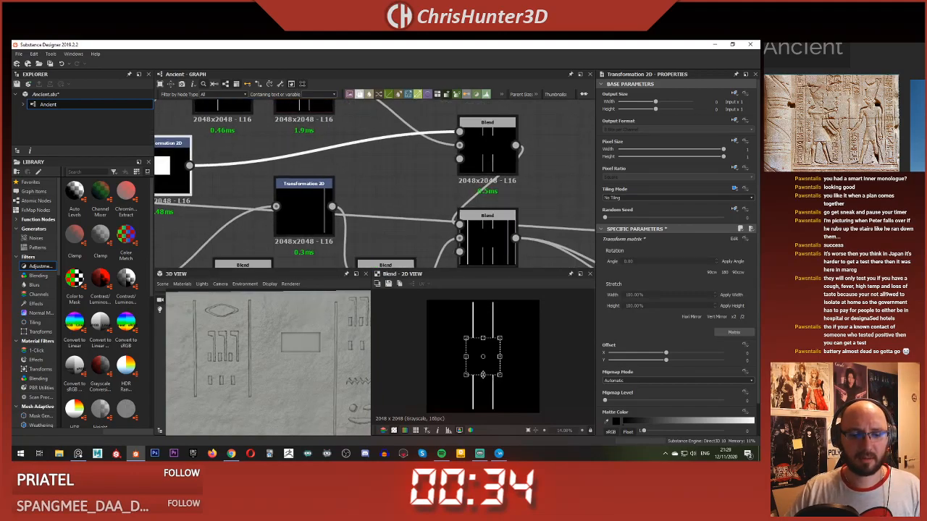
left_click_drag(483, 375, 483, 375)
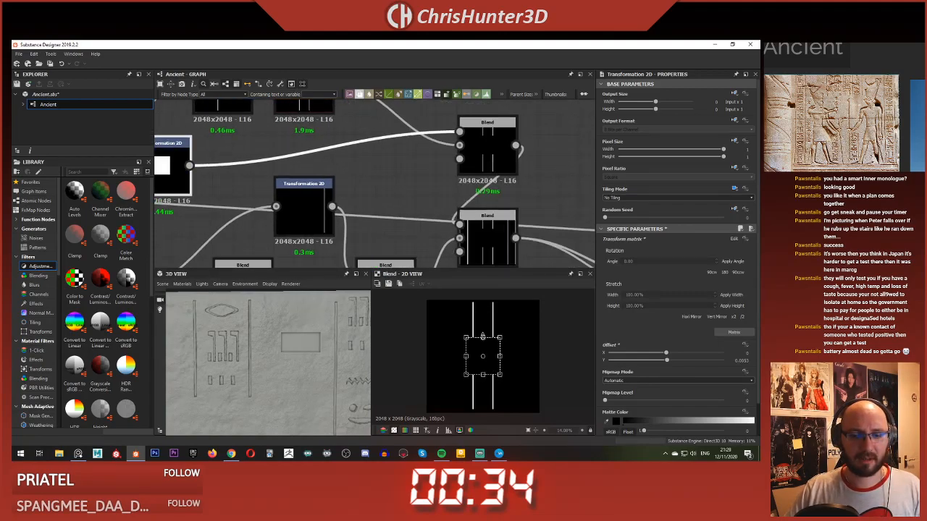
left_click_drag(482, 337, 482, 339)
scroll(247, 374, "down", 4)
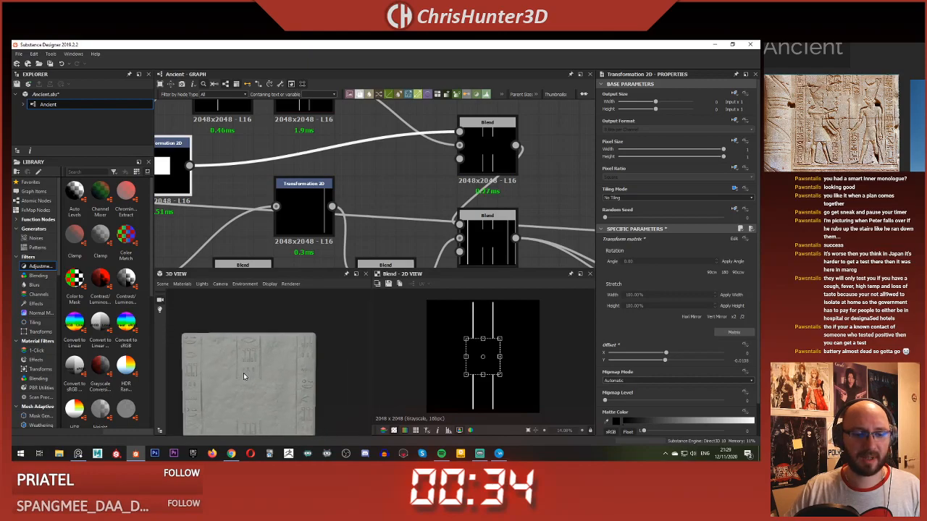
middle_click_drag(258, 387, 281, 392)
scroll(302, 341, "up", 1)
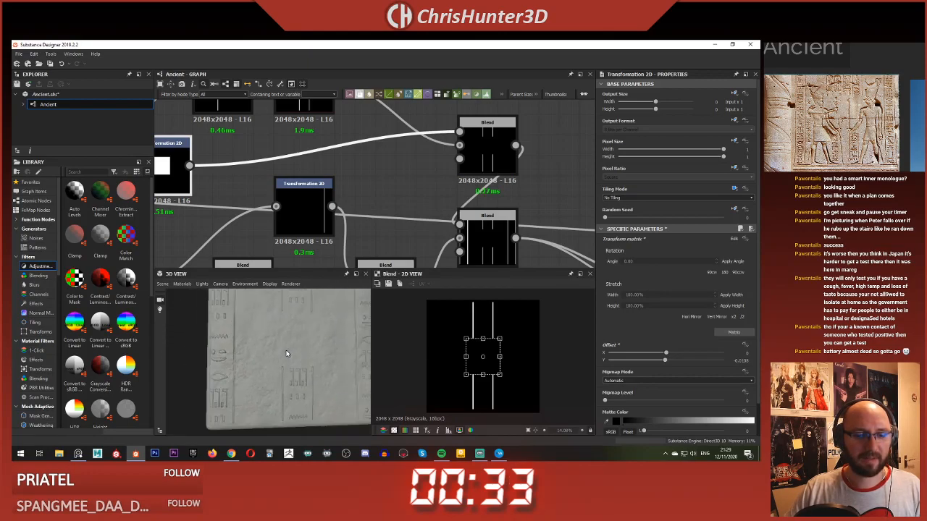
scroll(280, 389, "down", 3)
left_click_drag(277, 335, 274, 349)
scroll(325, 175, "down", 1)
Step: Arrange the rectangle mask nodes above the mirrored line nodes with their Blend close beside them, and save the package
scroll(327, 176, "down", 5)
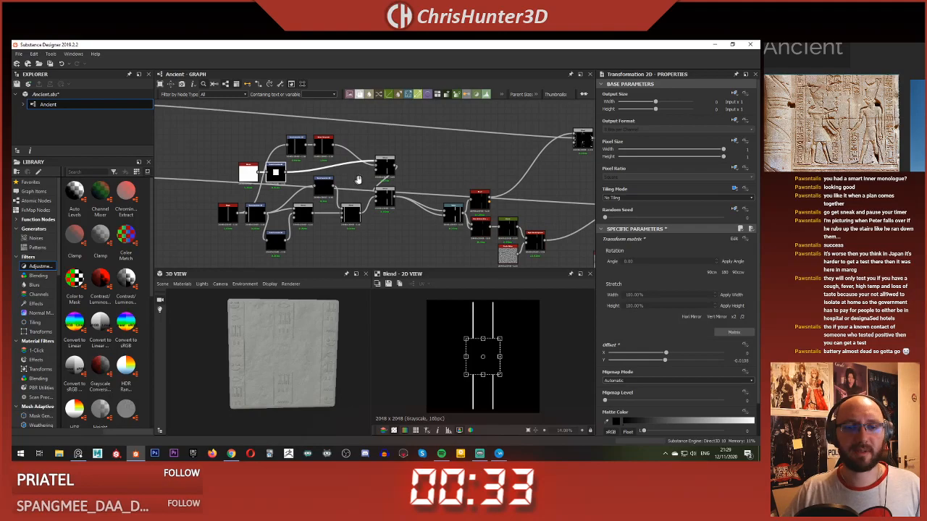
scroll(393, 184, "up", 4)
middle_click_drag(358, 180, 390, 178)
scroll(393, 184, "down", 2)
scroll(337, 175, "up", 1)
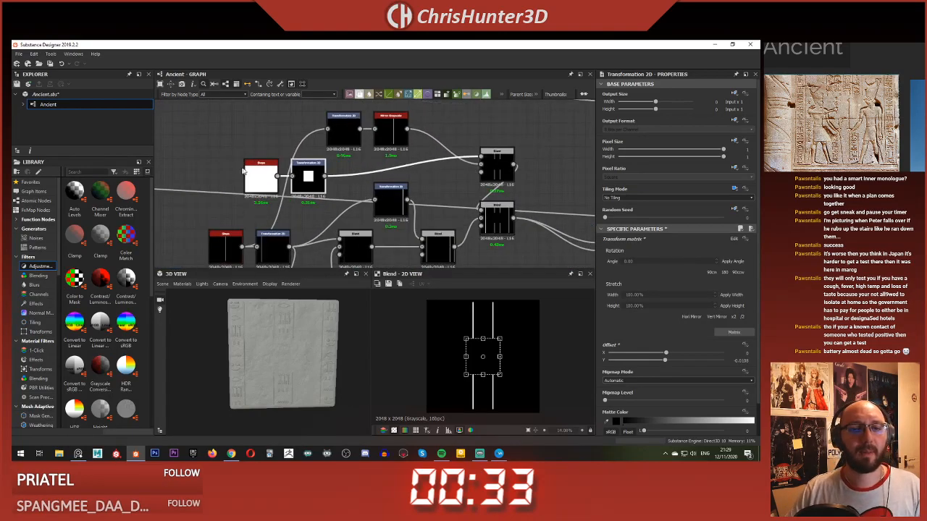
scroll(312, 187, "down", 2)
left_click_drag(286, 178, 373, 161)
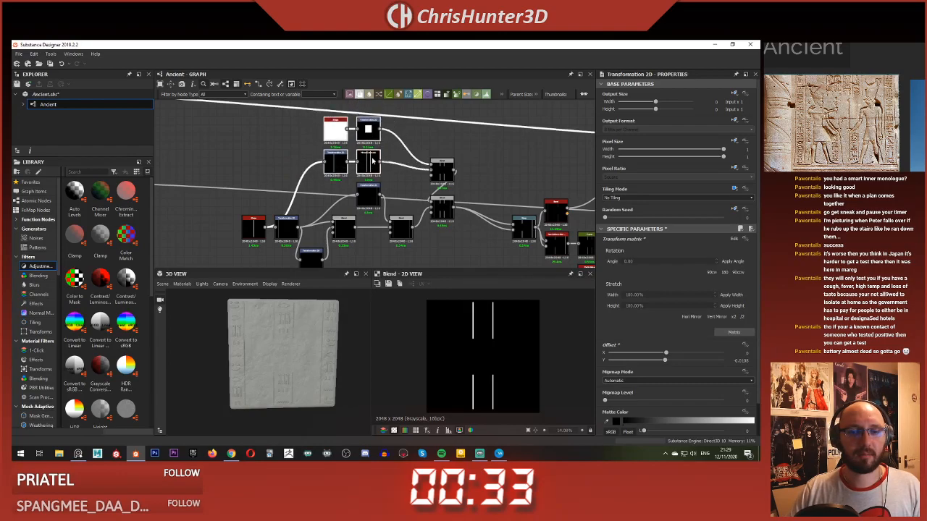
scroll(487, 144, "up", 1)
left_click_drag(423, 175, 372, 143)
right_click(422, 159)
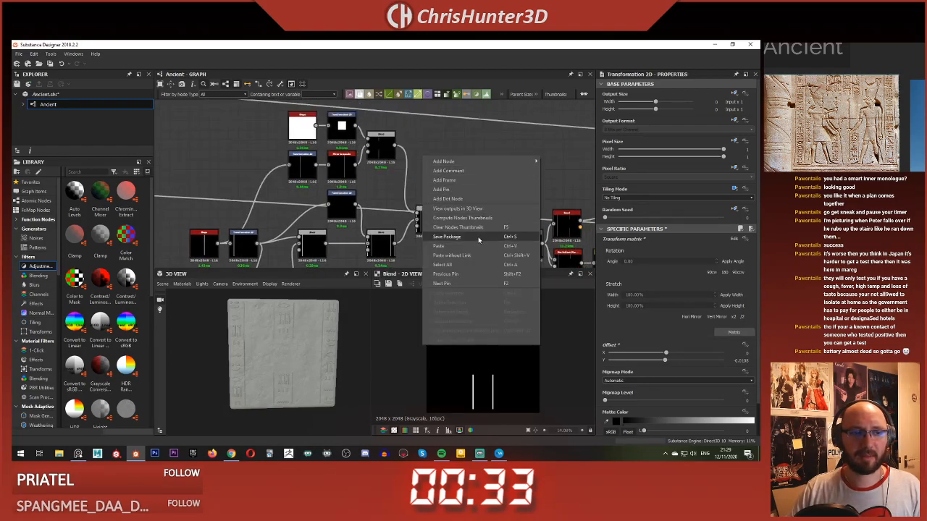
left_click(481, 238)
Step: Examine the central border lines and hieroglyphs up close on the slab in the 3D view
scroll(294, 317, "up", 1)
scroll(294, 313, "up", 4)
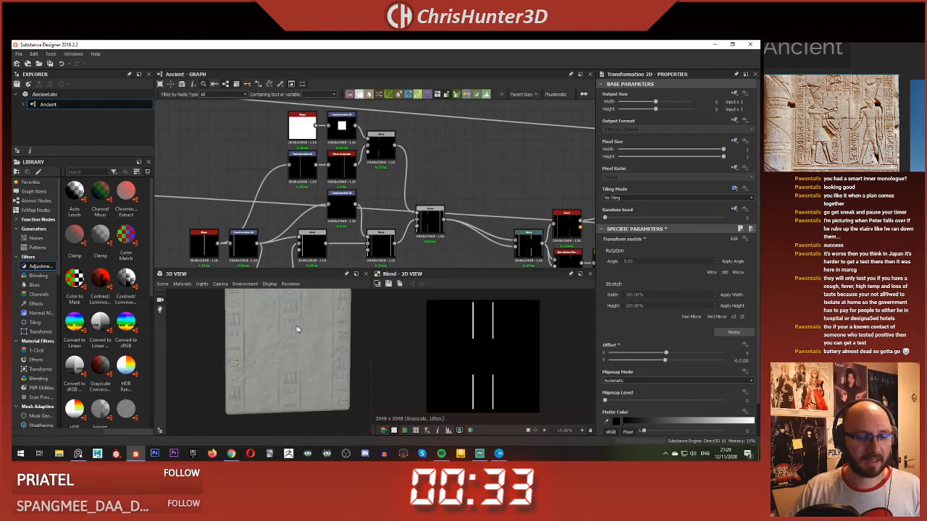
mouse_move(302, 336)
middle_mouse_down()
mouse_move(279, 338)
mouse_move(273, 366)
mouse_move(295, 354)
middle_mouse_up()
scroll(273, 367, "up", 5)
scroll(286, 366, "down", 3)
scroll(286, 366, "up", 3)
scroll(285, 366, "down", 2)
scroll(304, 348, "up", 2)
scroll(295, 353, "up", 2)
scroll(300, 355, "down", 6)
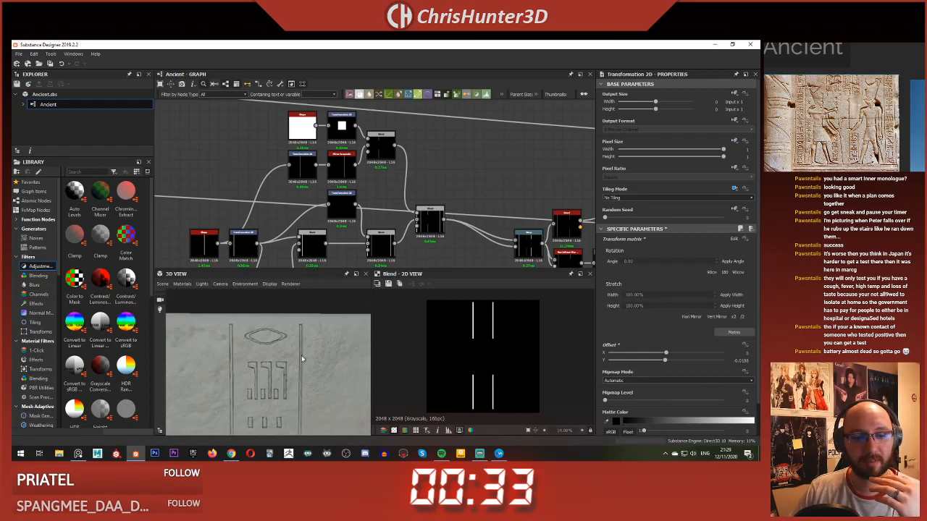
scroll(443, 177, "down", 3)
scroll(445, 177, "up", 4)
Step: Preview the Blend that adds the border lines to the glyph columns and inspect the whole layout in the 2D view
middle_click_drag(439, 178, 389, 221)
double_click(366, 154)
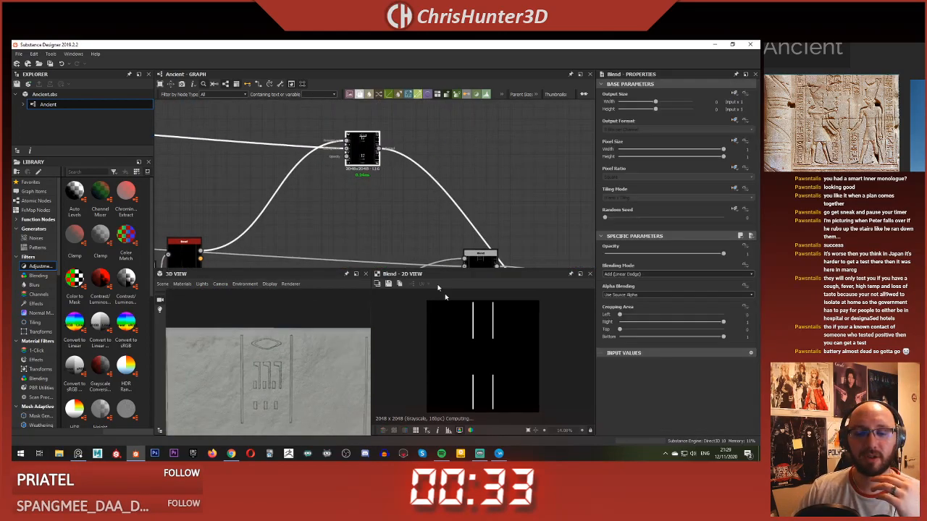
scroll(485, 322, "up", 4)
middle_click_drag(498, 300, 494, 332)
scroll(493, 332, "down", 3)
scroll(572, 174, "down", 4)
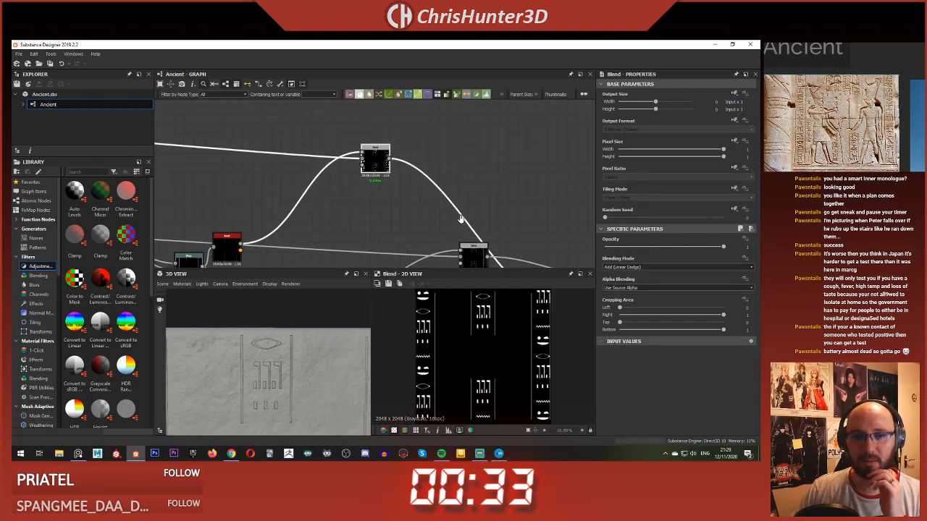
middle_click_drag(583, 169, 629, 173)
Step: Set the border lines' Bevel distance to -0.01 and check the sharper line carving in the 3D view
scroll(368, 234, "up", 2)
middle_click_drag(397, 199, 346, 262)
scroll(371, 179, "up", 2)
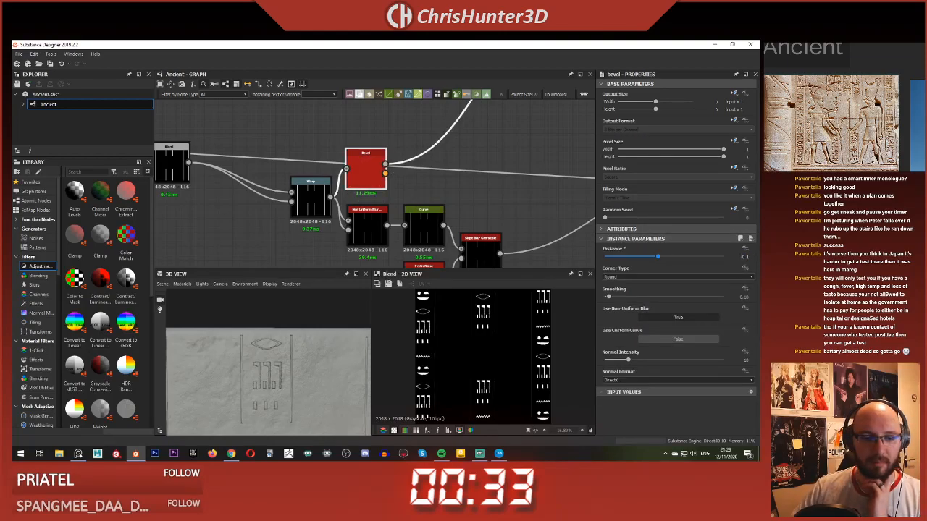
scroll(252, 357, "up", 6)
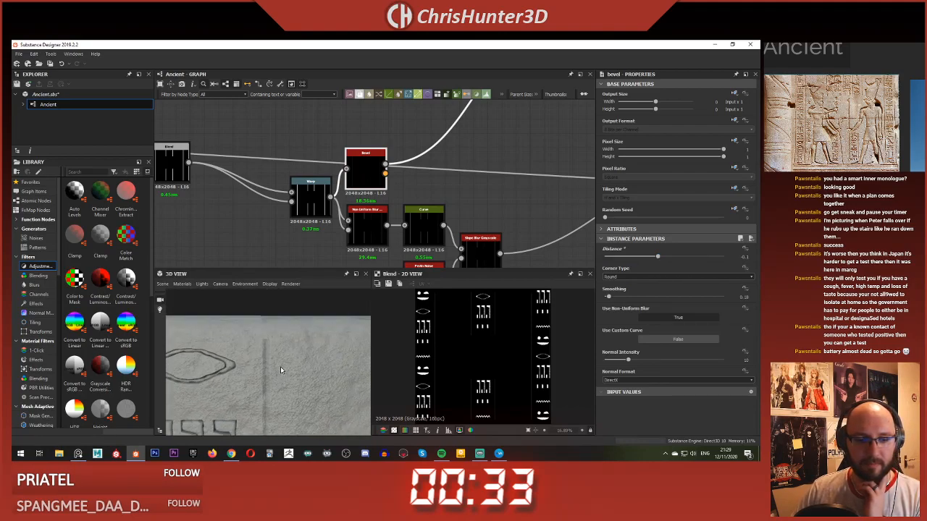
scroll(399, 170, "up", 2)
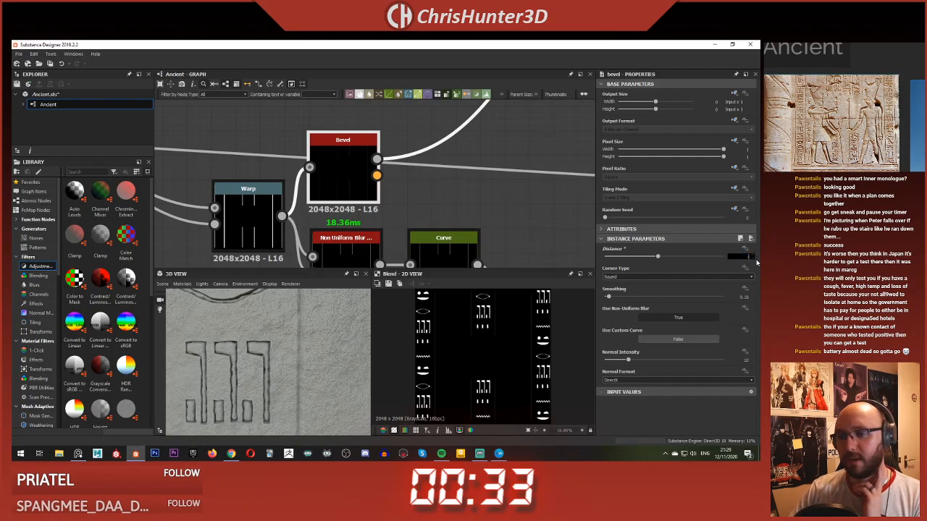
type("-0.01")
key("Return")
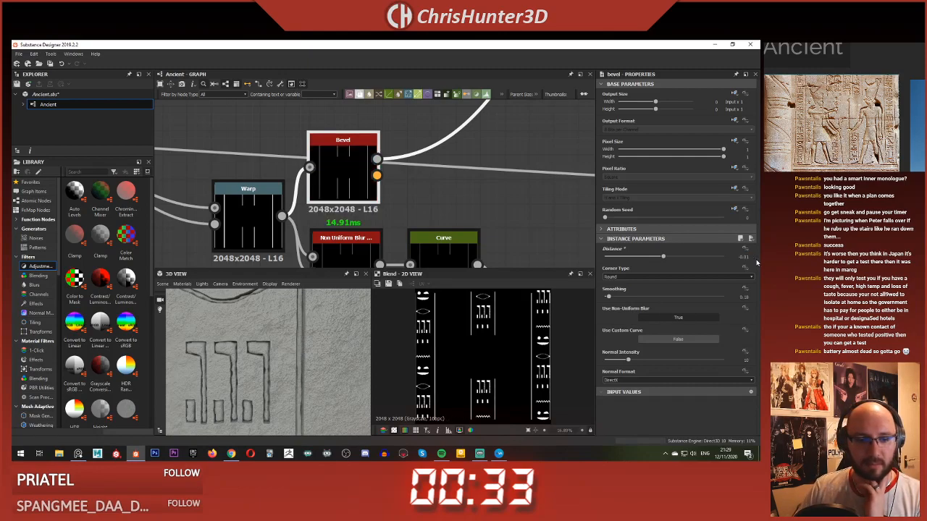
scroll(293, 375, "down", 4)
scroll(298, 377, "up", 1)
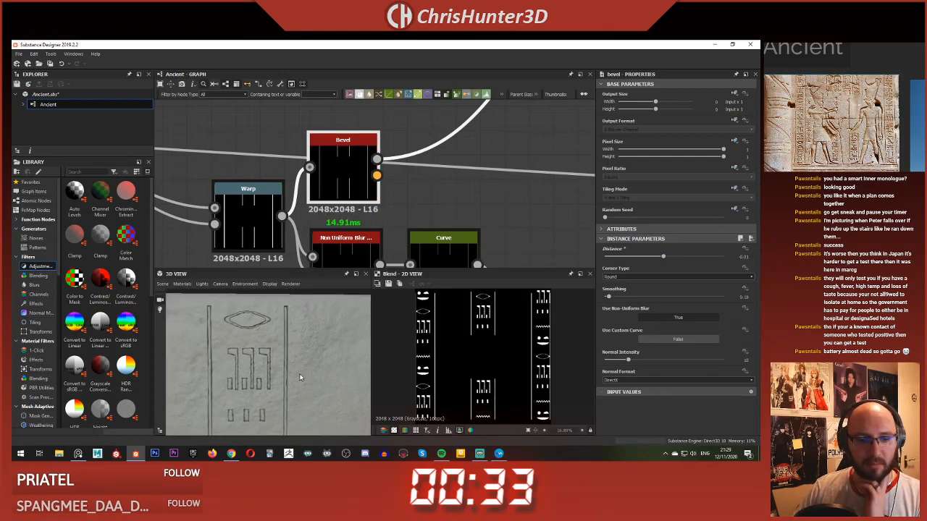
mouse_move(300, 377)
left_mouse_down()
mouse_move(316, 350)
mouse_move(306, 342)
mouse_move(303, 370)
left_mouse_up()
scroll(303, 371, "up", 3)
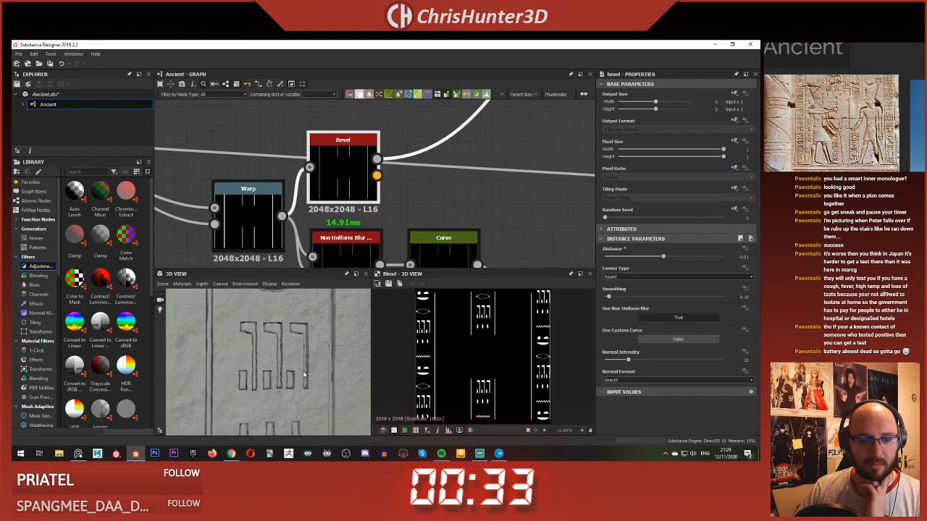
scroll(409, 231, "down", 5)
Step: Preview the border lines' Slope Blur Grayscale output and compare it with the carved lines in the 3D view
middle_click_drag(409, 232, 268, 148)
scroll(409, 181, "up", 2)
middle_click_drag(362, 218, 501, 164)
double_click(397, 172)
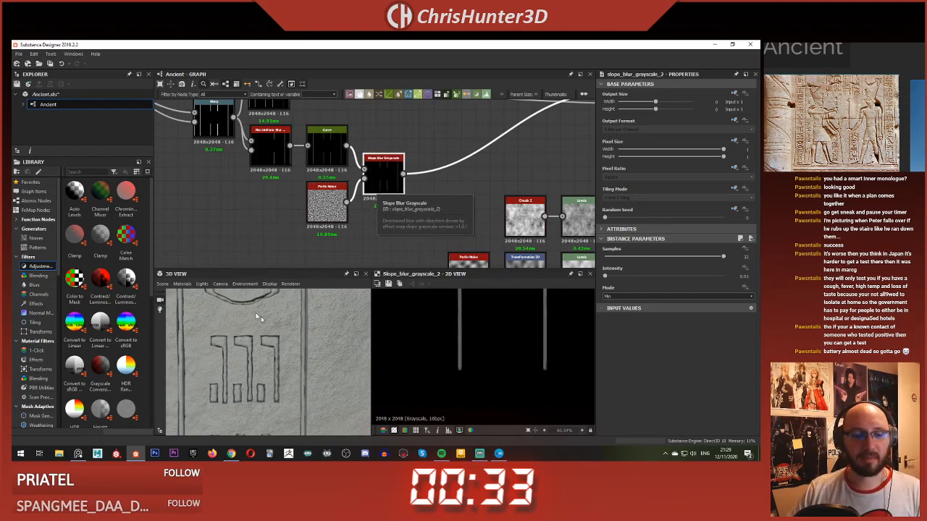
scroll(305, 342, "up", 5)
scroll(301, 339, "down", 8)
left_click_drag(297, 336, 271, 302)
scroll(351, 134, "down", 4)
Step: Save the package with the adjusted border line bevel
middle_click_drag(373, 110, 374, 209)
scroll(374, 209, "up", 1)
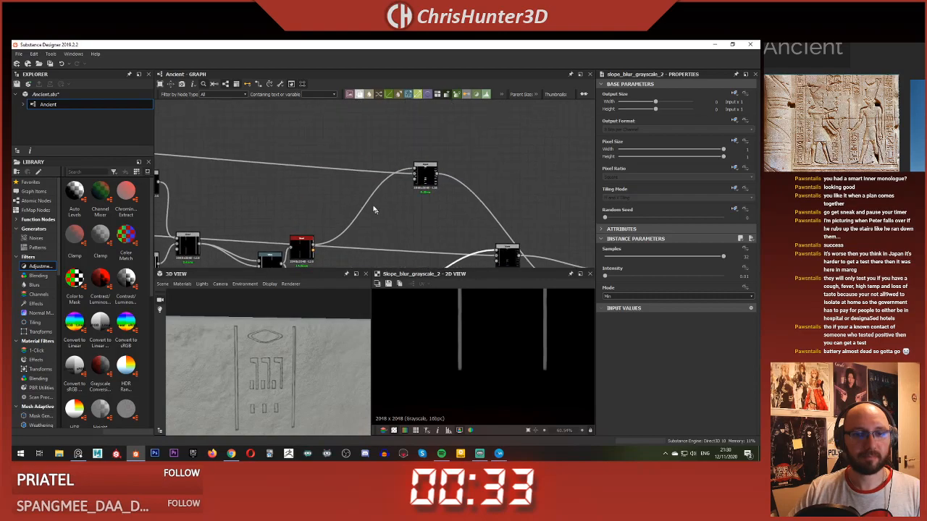
scroll(404, 149, "down", 4)
right_click(403, 147)
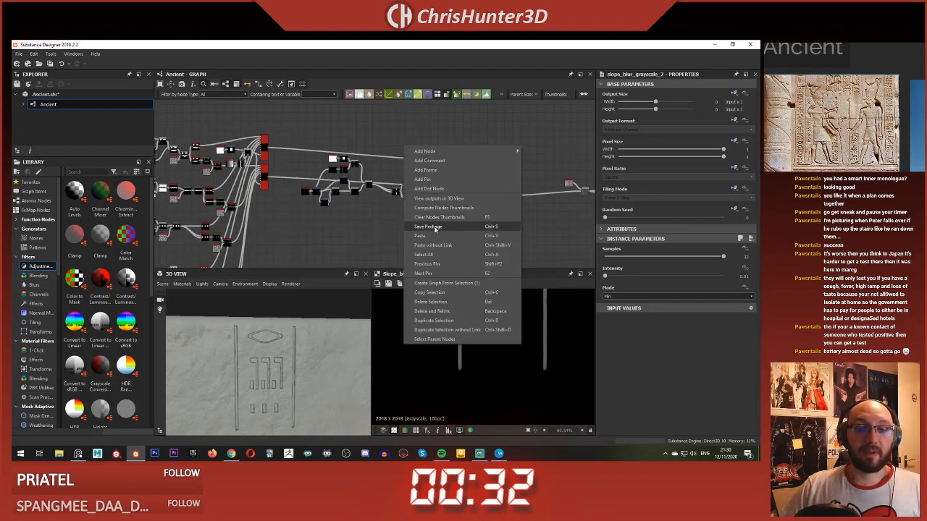
left_click(435, 229)
Step: Examine the slab as a whole and the central column's line ends up close in the 3D view
scroll(399, 217, "down", 3)
middle_click_drag(381, 213, 402, 158)
scroll(312, 345, "down", 3)
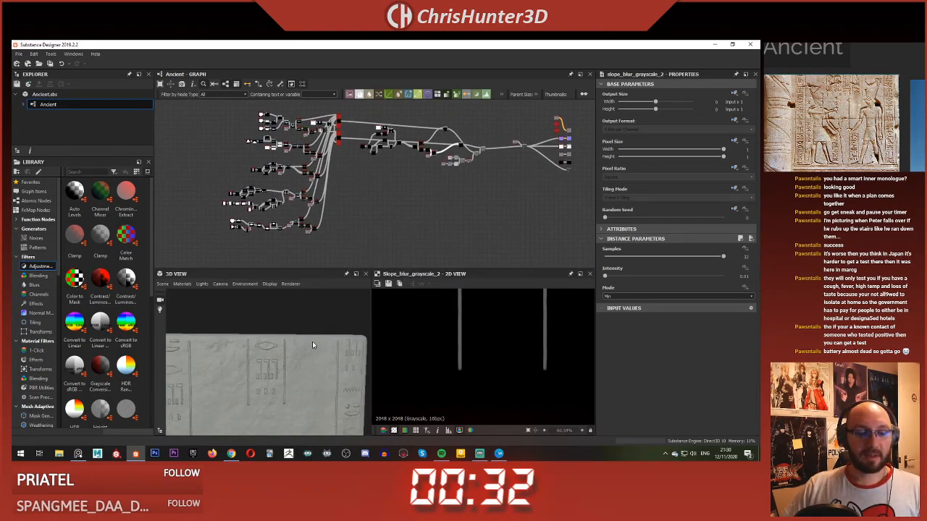
middle_click_drag(312, 345, 275, 378)
scroll(312, 330, "down", 4)
scroll(312, 332, "up", 6)
scroll(313, 334, "up", 2)
scroll(314, 350, "up", 4)
scroll(310, 354, "down", 3)
scroll(416, 151, "down", 3)
scroll(395, 177, "up", 7)
Step: Preview the Blend joining the glyphs with the beveled lines, and bring up the node search list beside it without adding a node
middle_click_drag(416, 151, 361, 203)
scroll(360, 202, "up", 4)
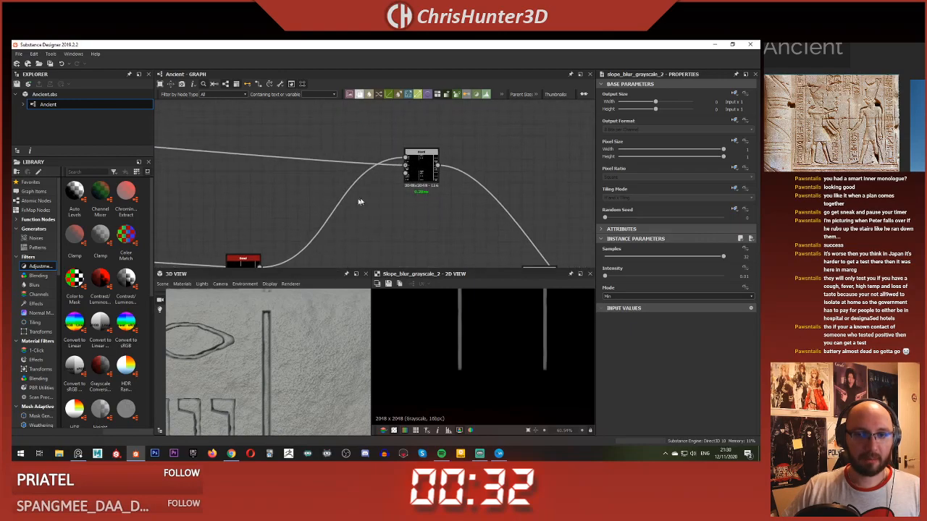
double_click(418, 167)
left_click_drag(418, 166, 388, 165)
scroll(395, 171, "up", 1)
middle_click_drag(443, 191, 415, 194)
key("space")
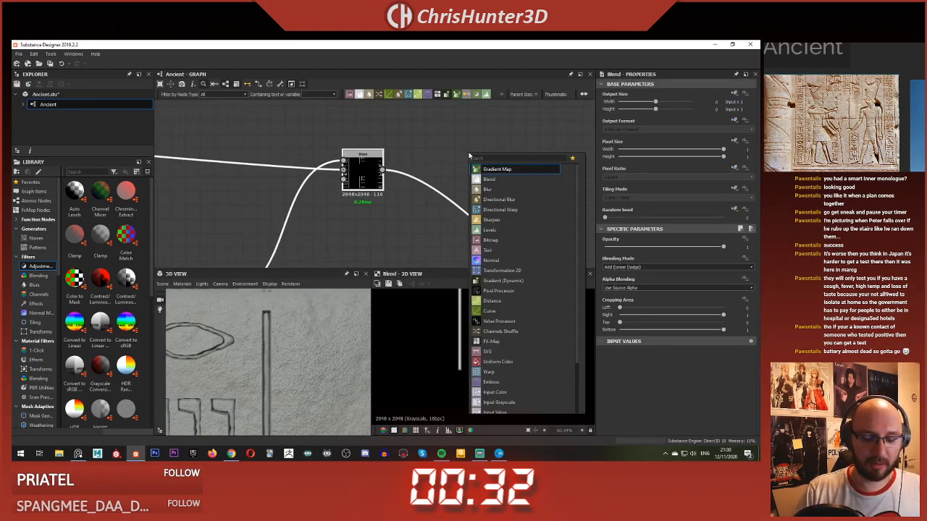
left_click(415, 167)
Step: Trace the border line chain back to its Warp node and preview the Warp output in the 2D view
scroll(413, 166, "down", 5)
scroll(353, 216, "up", 5)
middle_click_drag(353, 216, 462, 200)
scroll(422, 156, "down", 1)
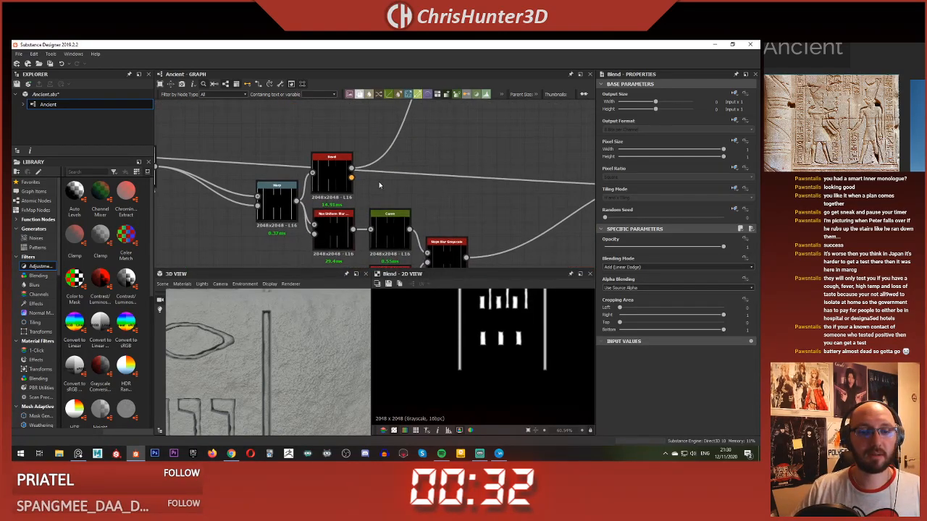
middle_click_drag(378, 186, 428, 151)
scroll(349, 153, "down", 4)
scroll(336, 167, "up", 2)
left_click(337, 171)
middle_click_drag(338, 127, 322, 194)
scroll(321, 194, "down", 1)
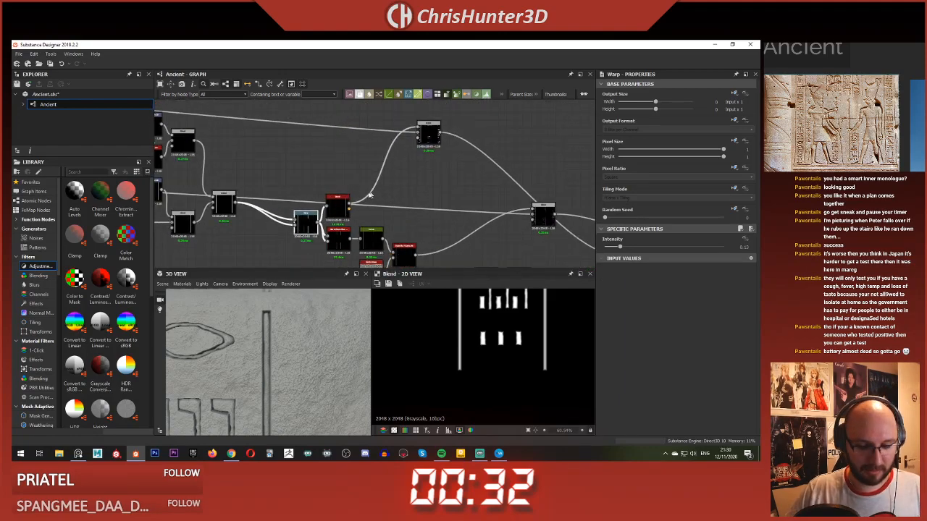
double_click(304, 226)
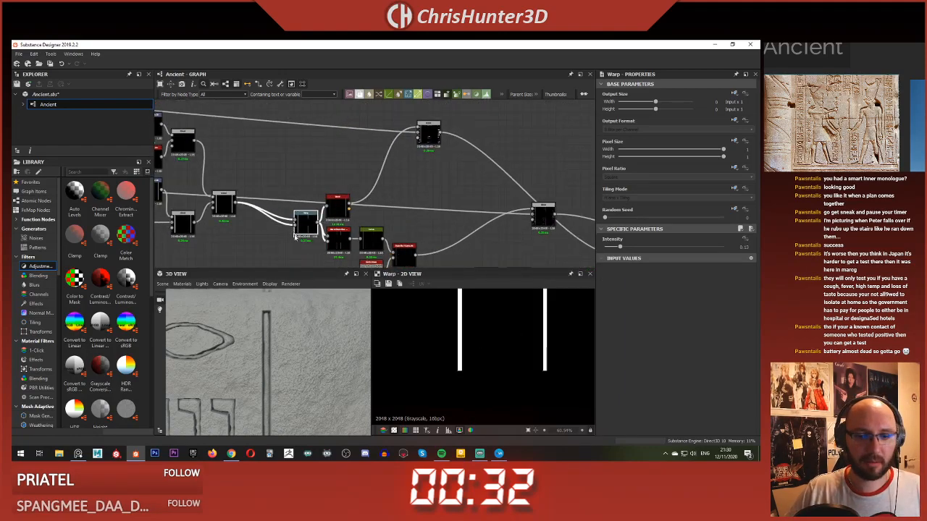
Step: Copy the Perlin Noise that warps the eye glyph and paste it into the graph
scroll(474, 347, "down", 3)
scroll(319, 220, "down", 5)
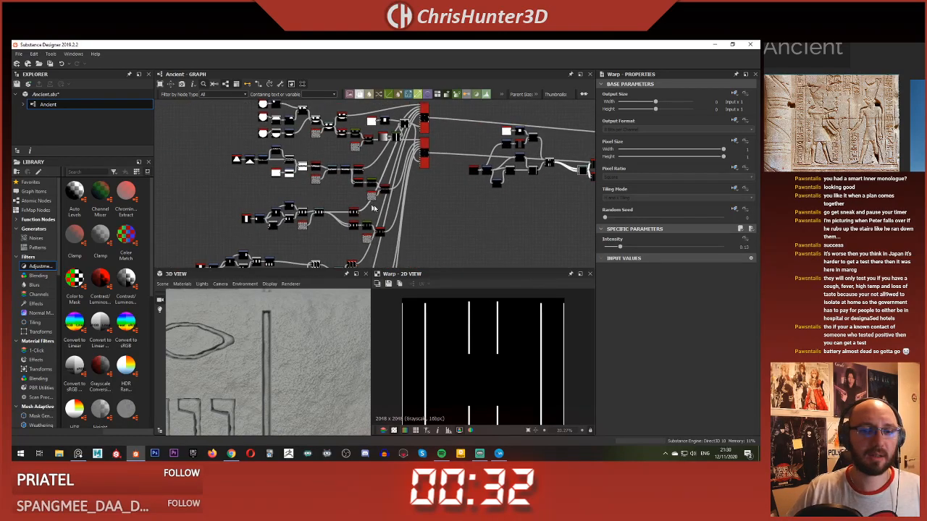
scroll(362, 189, "up", 5)
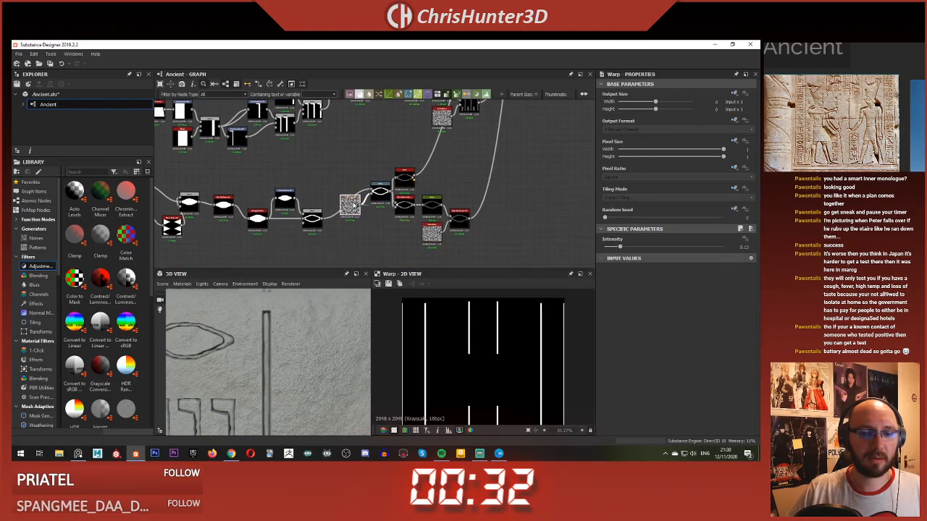
left_click(355, 206)
key("ctrl+c")
scroll(522, 143, "down", 2)
middle_click_drag(524, 143, 434, 204)
key("ctrl+v")
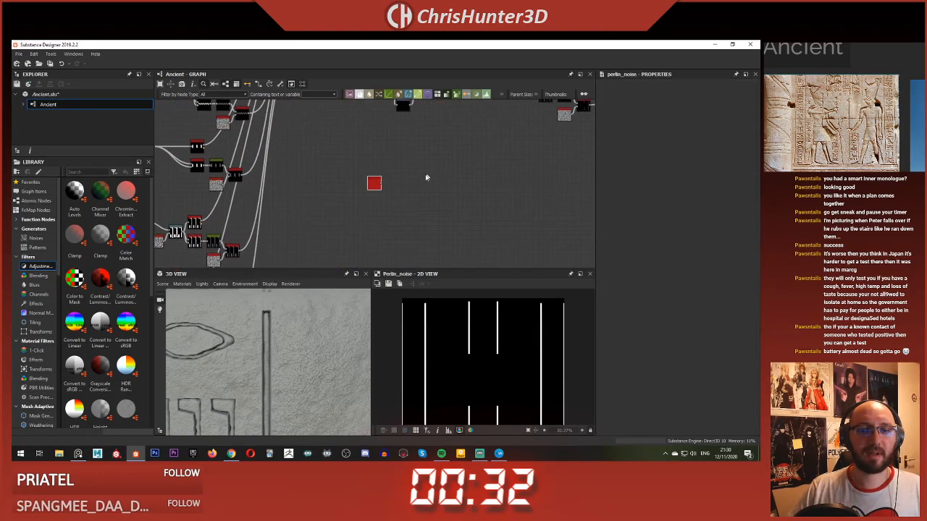
Step: Place the pasted Perlin Noise beside the border line Warp and connect it as the Warp's gradient input
scroll(379, 186, "down", 2)
left_click_drag(378, 186, 444, 155)
middle_click_drag(443, 156, 402, 215)
scroll(430, 198, "up", 5)
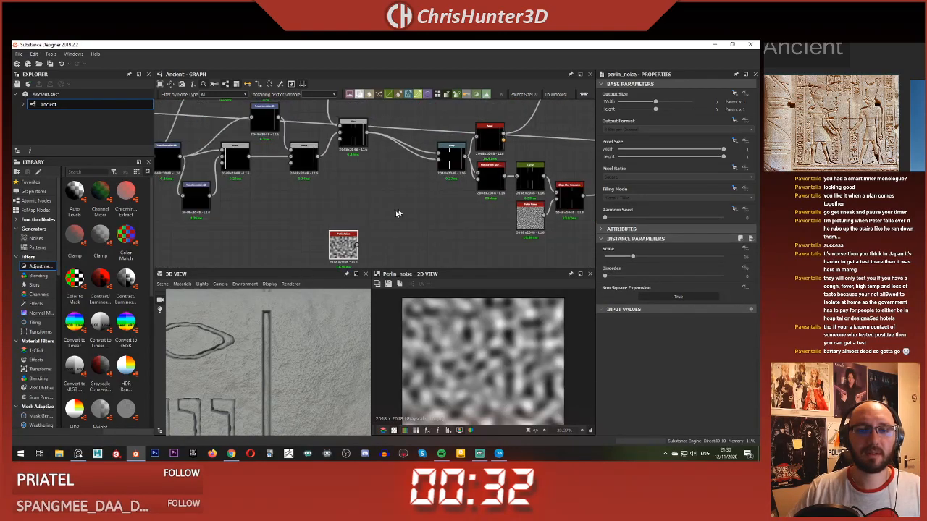
left_click_drag(347, 246, 427, 182)
scroll(433, 176, "up", 1)
middle_click_drag(433, 178, 416, 210)
scroll(415, 210, "up", 1)
left_click_drag(407, 212, 394, 229)
left_click(437, 193)
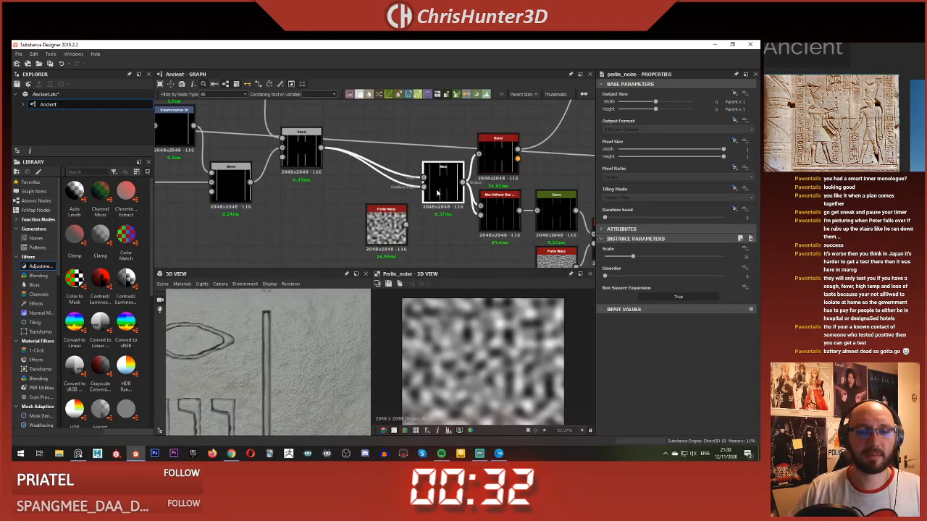
left_click_drag(435, 192, 436, 191)
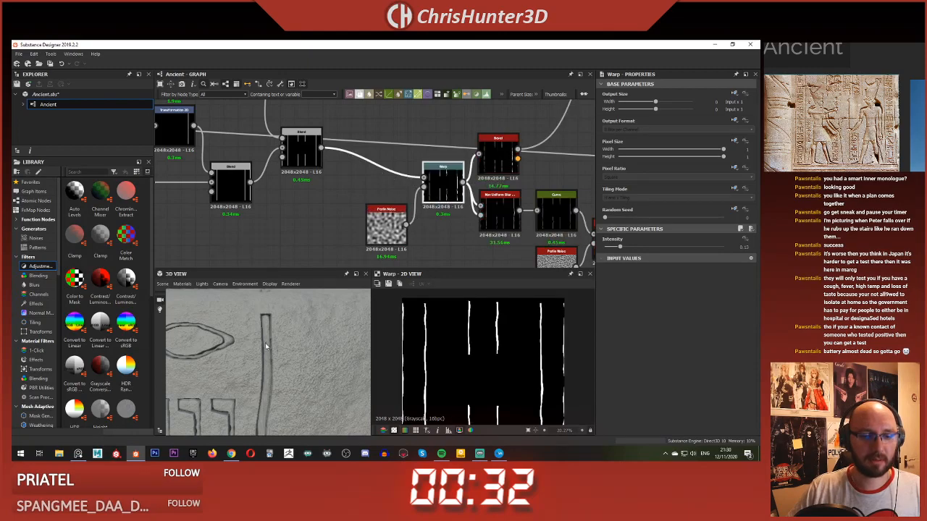
Step: Set the border line Warp's intensity to 0.02 and its Perlin Noise scale to 41, then check the wobble on the slab
scroll(278, 354, "down", 8)
scroll(283, 366, "up", 6)
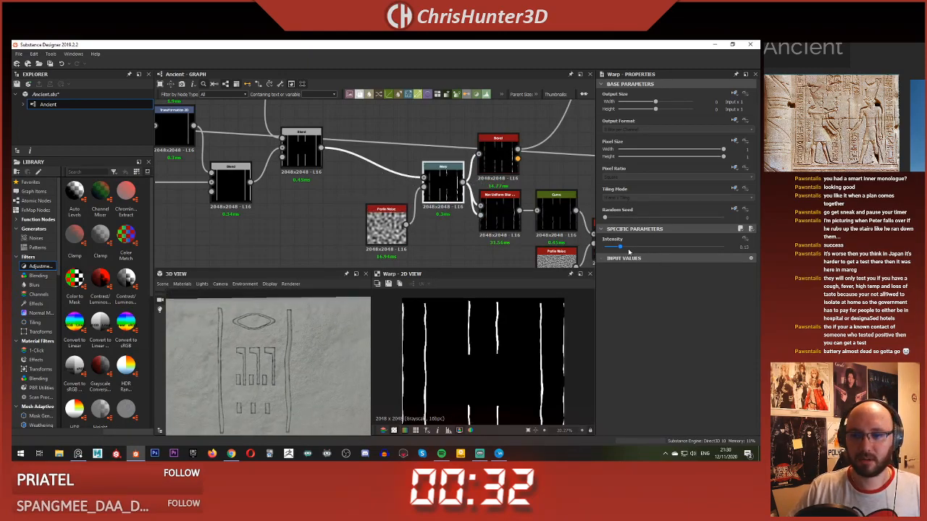
left_click_drag(612, 246, 681, 261)
left_click(386, 221)
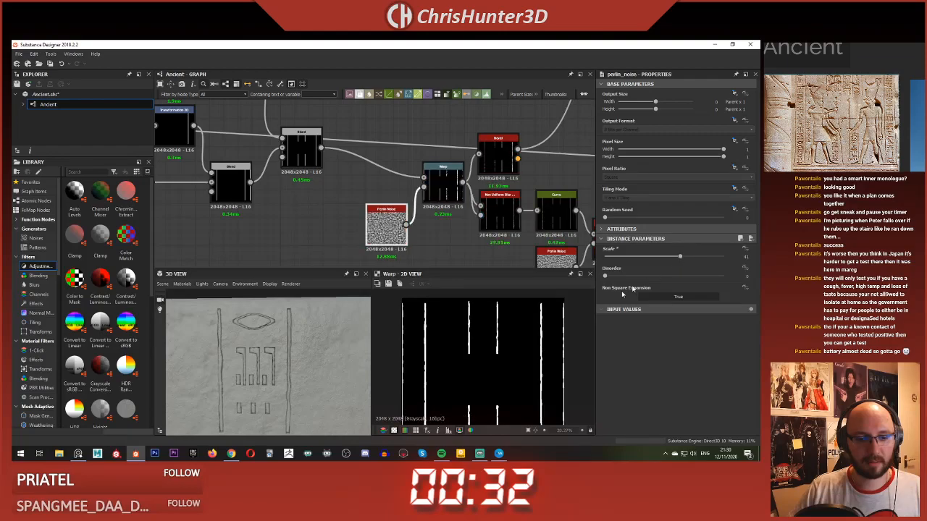
scroll(261, 374, "down", 3)
middle_click_drag(261, 374, 285, 326)
mouse_move(285, 327)
left_mouse_down()
mouse_move(297, 341)
mouse_move(279, 337)
left_mouse_up()
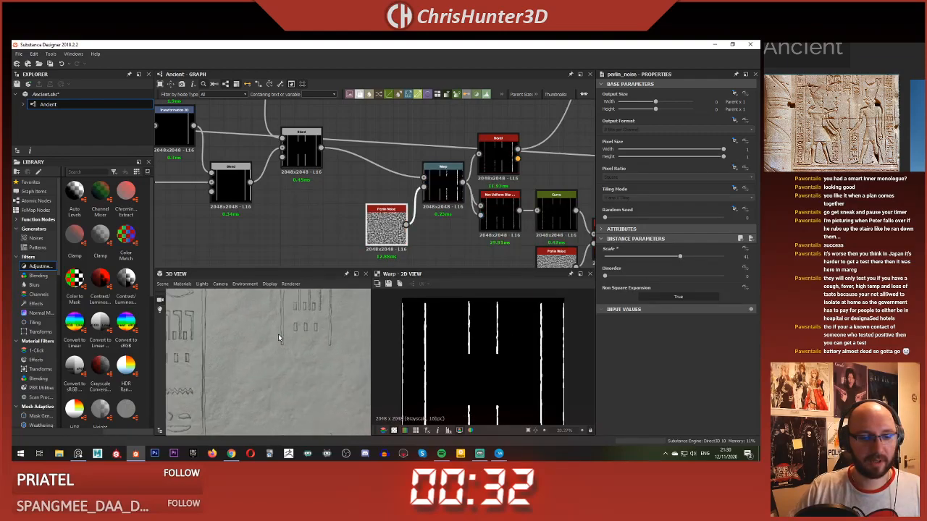
scroll(278, 337, "up", 2)
middle_click_drag(281, 338, 250, 387)
scroll(250, 387, "up", 3)
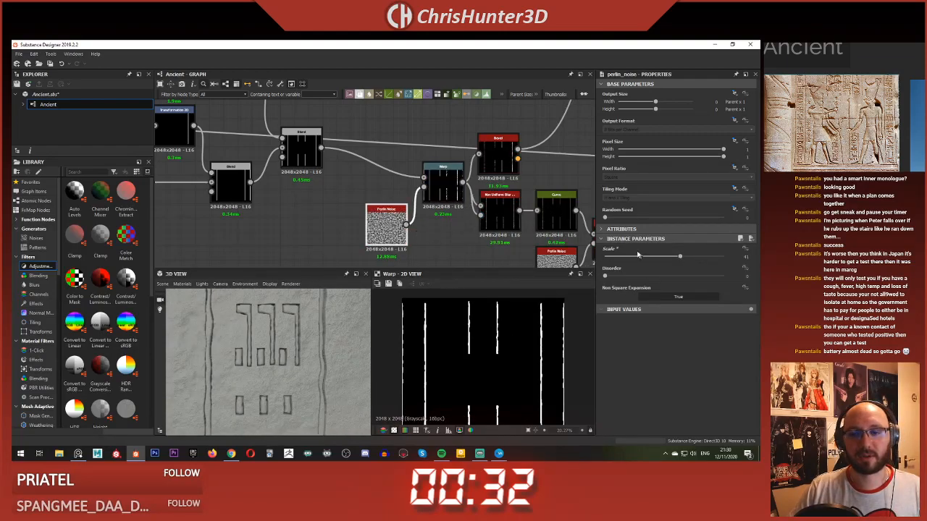
Step: Set the border line Warp's intensity to 0.005
left_click(447, 194)
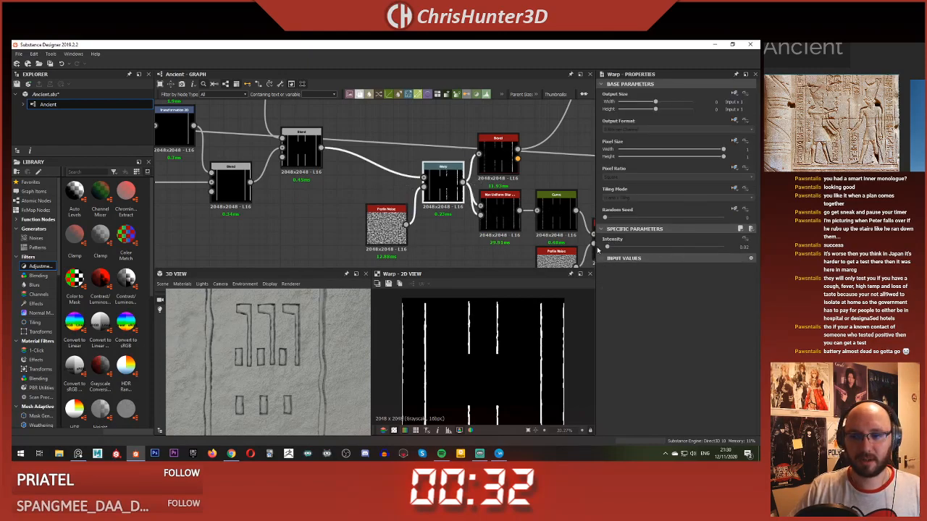
left_click_drag(607, 247, 604, 248)
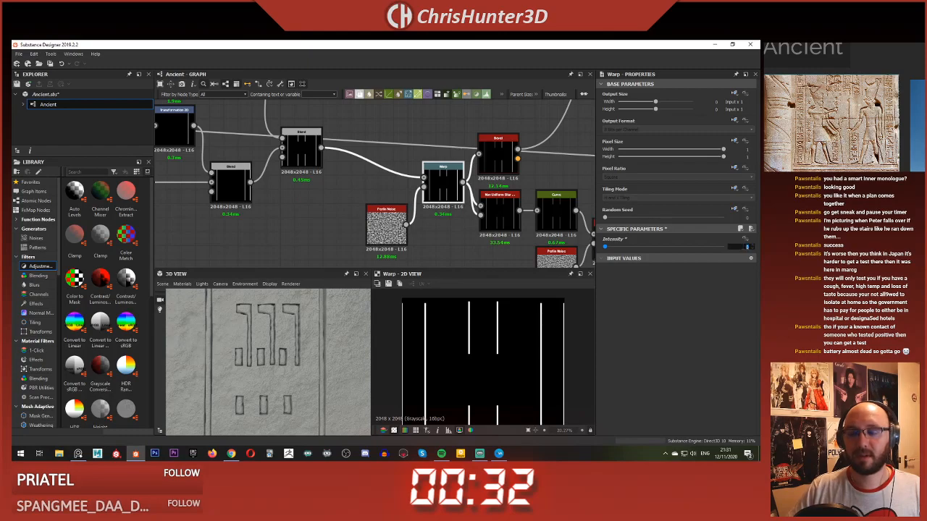
key("Return")
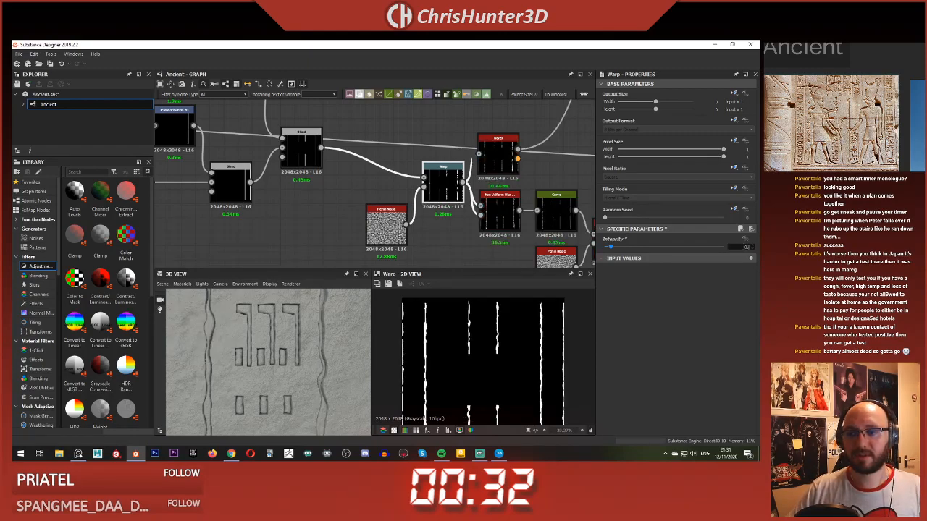
key("Return")
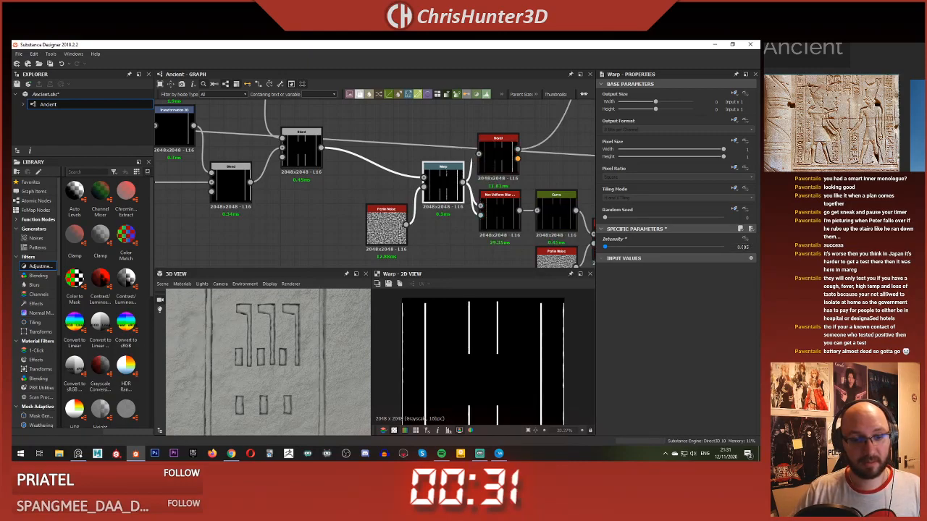
Step: Examine the warped border lines up close in the 3D and 2D views, and the slab and line node chain as a whole
scroll(281, 365, "down", 4)
mouse_move(279, 365)
left_mouse_down()
mouse_move(281, 376)
mouse_move(258, 319)
mouse_move(271, 337)
mouse_move(251, 317)
mouse_move(263, 356)
mouse_move(282, 365)
left_mouse_up()
scroll(281, 371, "up", 5)
scroll(275, 374, "down", 4)
scroll(257, 319, "up", 4)
scroll(253, 344, "down", 4)
scroll(275, 362, "up", 4)
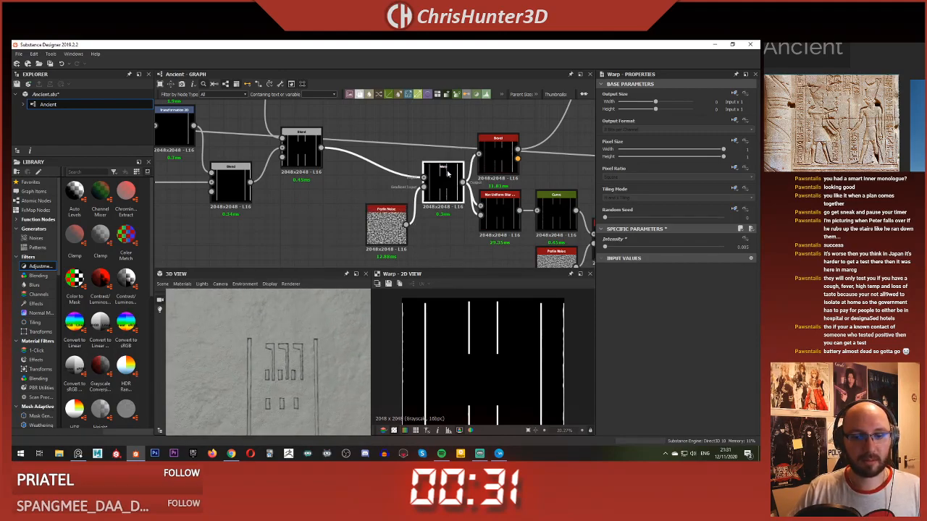
scroll(501, 335, "up", 5)
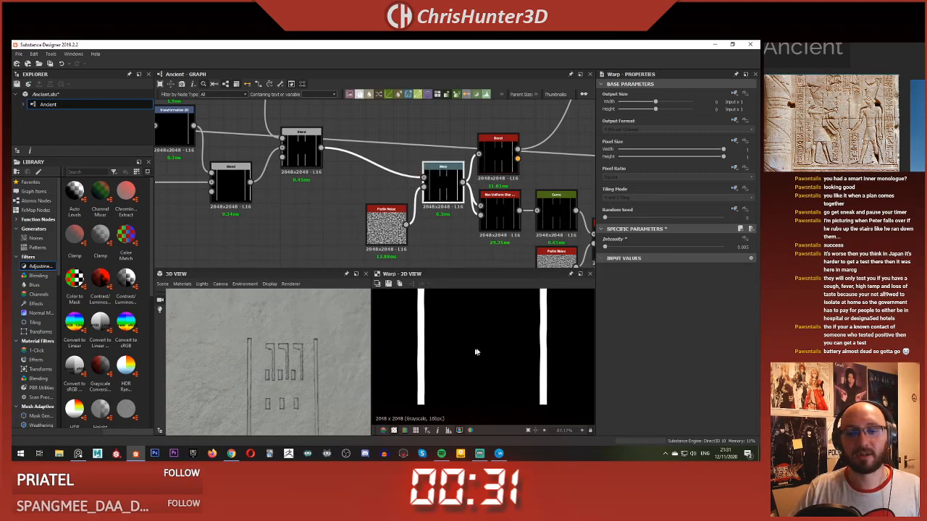
middle_click_drag(483, 348, 445, 356)
scroll(456, 362, "up", 2)
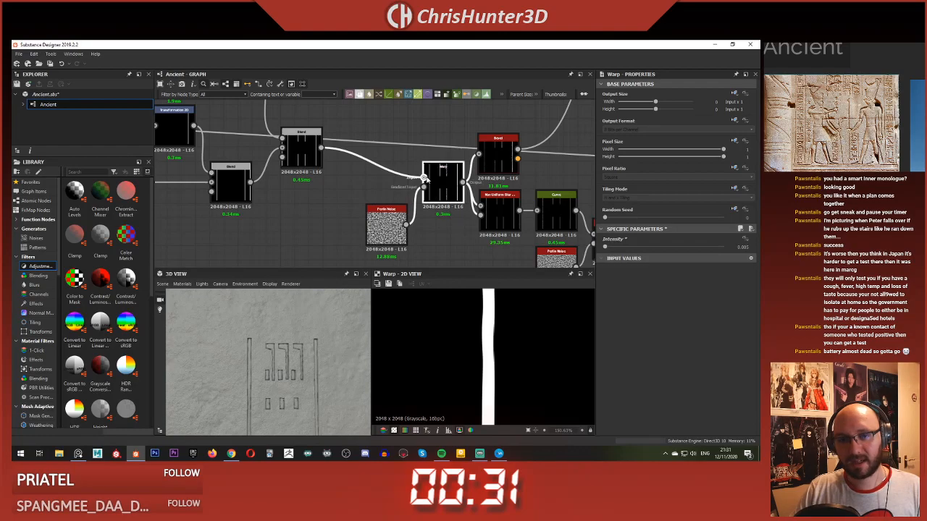
scroll(450, 334, "down", 10)
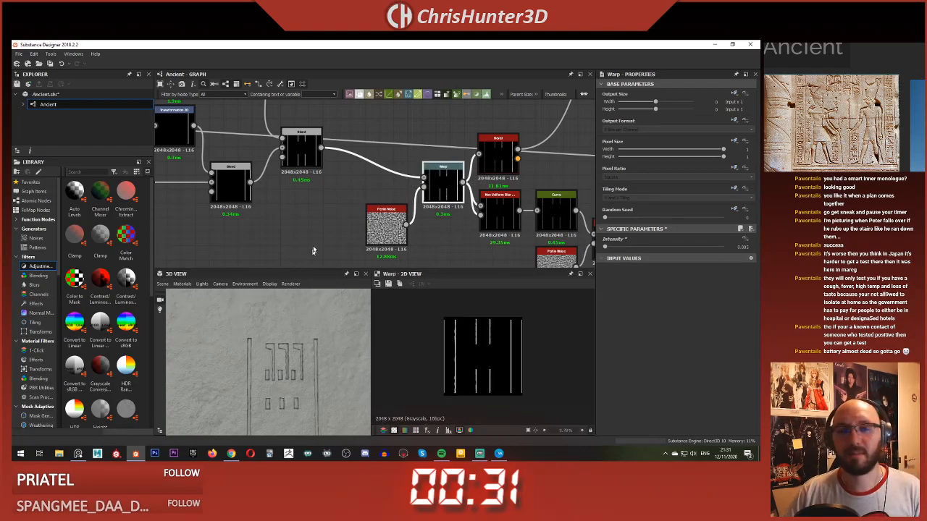
scroll(397, 186, "down", 3)
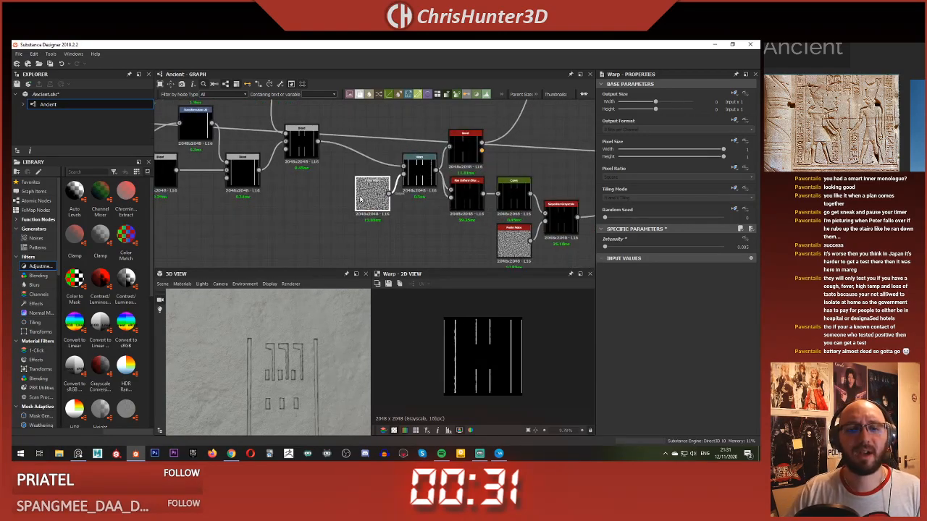
scroll(361, 216, "down", 4)
left_click_drag(286, 386, 289, 326)
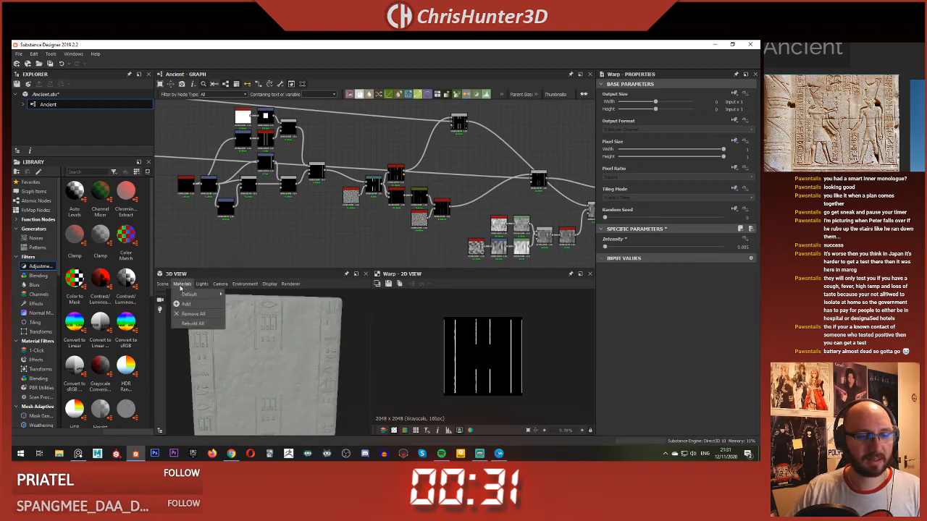
middle_click_drag(240, 253, 343, 197)
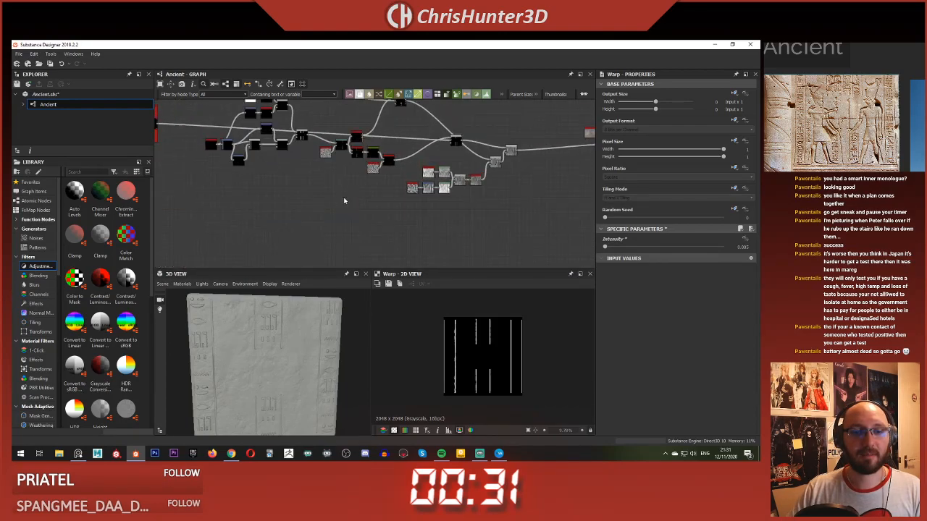
Step: Save the package with the warped border lines and look over the slab in the 3D view
right_click(349, 197)
left_click(433, 277)
scroll(435, 224, "up", 3)
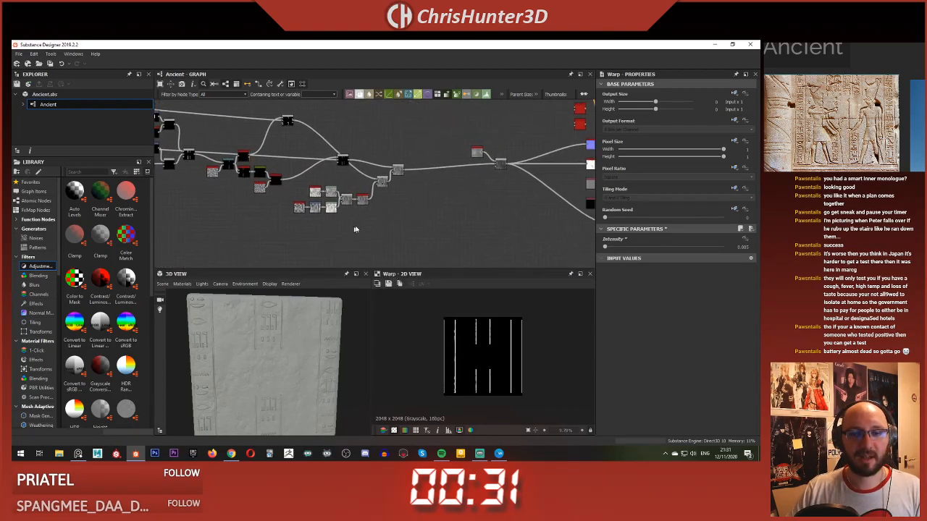
scroll(259, 371, "up", 5)
right_click_drag(258, 373, 272, 346, "ctrl+shift")
scroll(272, 348, "down", 5)
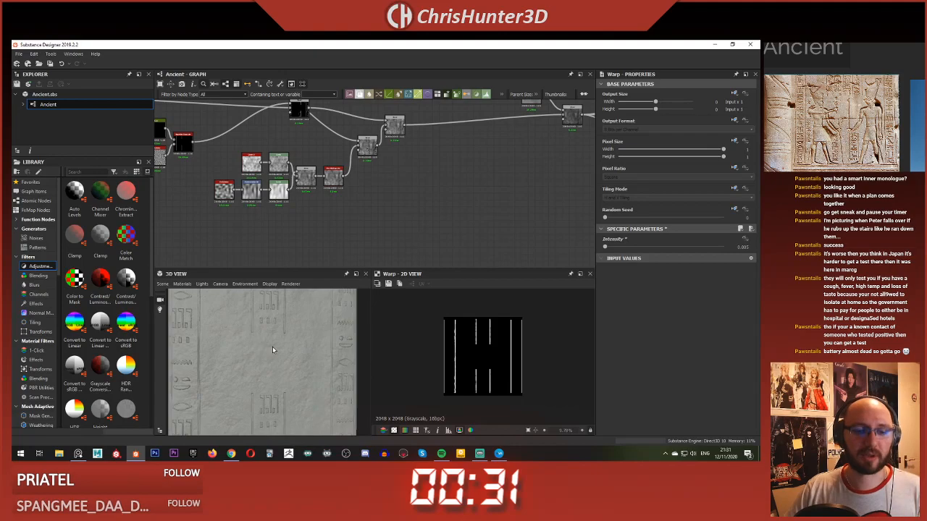
left_click_drag(261, 350, 265, 338)
scroll(356, 182, "down", 5)
Step: Tidy the graph by moving the Fractal Sum Base and the final Blend next to the Blend that feeds them
middle_click_drag(356, 181, 447, 194)
scroll(239, 181, "down", 4)
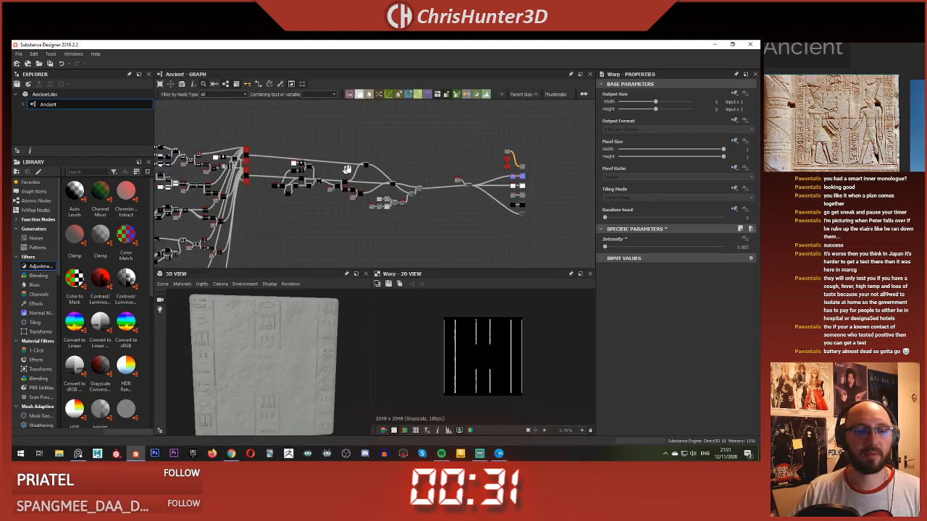
middle_click_drag(207, 163, 301, 141)
scroll(411, 166, "up", 3)
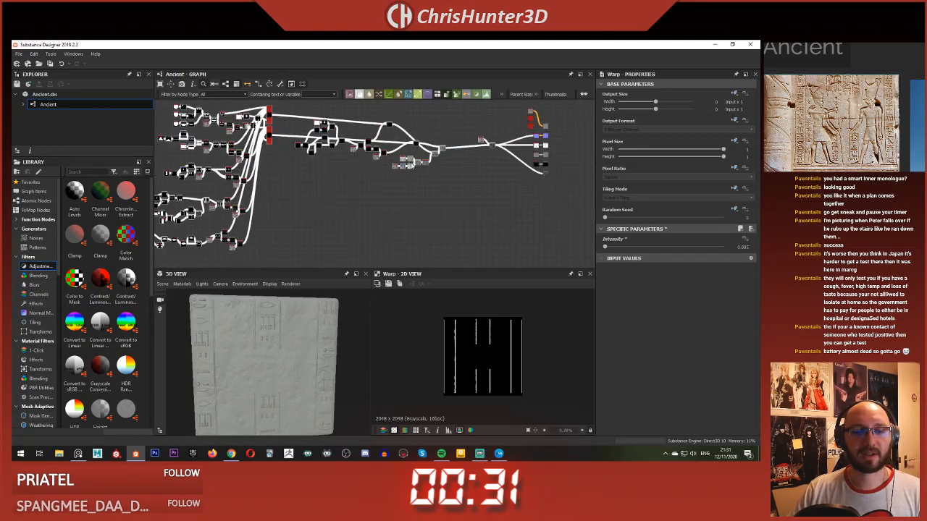
scroll(414, 127, "down", 3)
left_click_drag(265, 123, 473, 251)
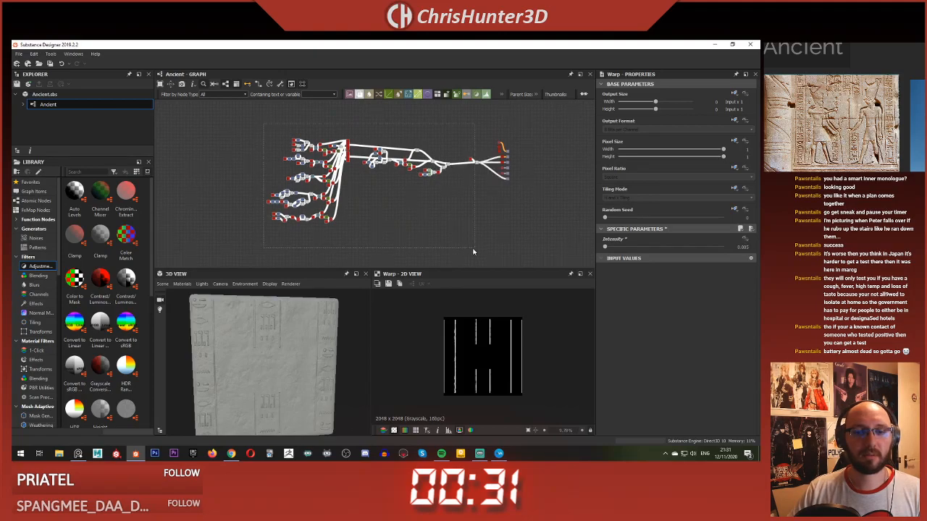
scroll(458, 213, "up", 3)
middle_click_drag(424, 167, 414, 212)
left_click_drag(414, 212, 413, 202)
scroll(444, 180, "up", 3)
middle_click_drag(444, 179, 342, 212)
left_click(356, 191)
left_click_drag(405, 132, 342, 260)
middle_click_drag(356, 222, 419, 167)
Step: Preview the final Blend in the 2D view and inspect its combined height detail alongside the slab in 3D
scroll(408, 207, "up", 3)
left_click_drag(408, 206, 374, 200)
double_click(365, 185)
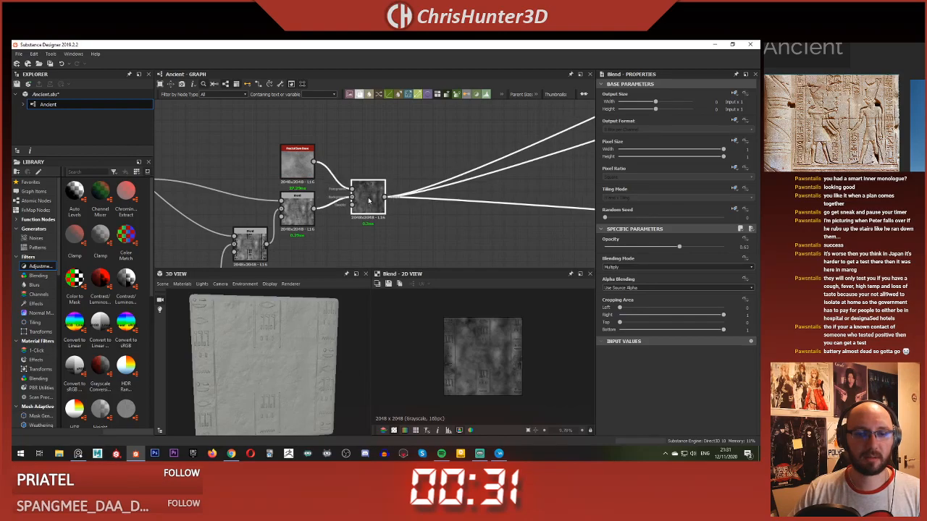
scroll(478, 374, "up", 7)
middle_click_drag(479, 374, 452, 386)
scroll(452, 386, "down", 8)
scroll(355, 204, "up", 3)
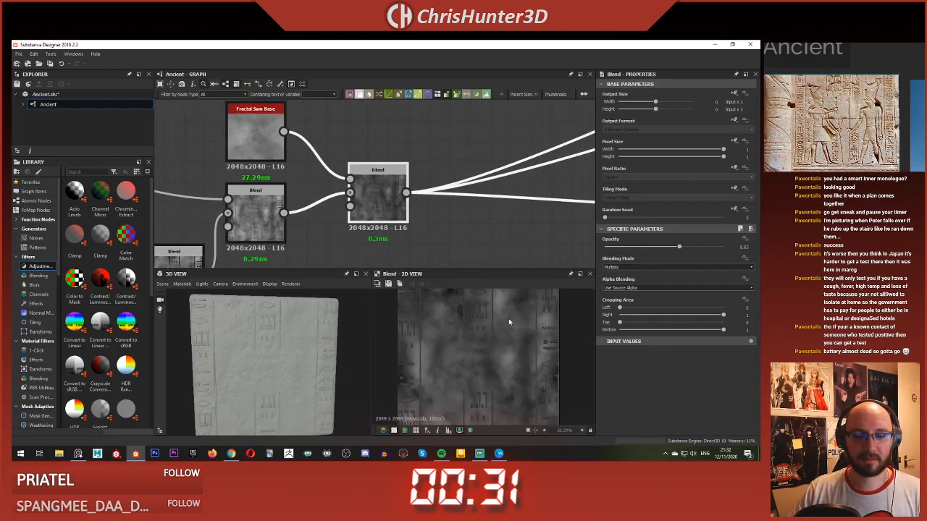
scroll(368, 145, "down", 4)
middle_click_drag(368, 146, 421, 178)
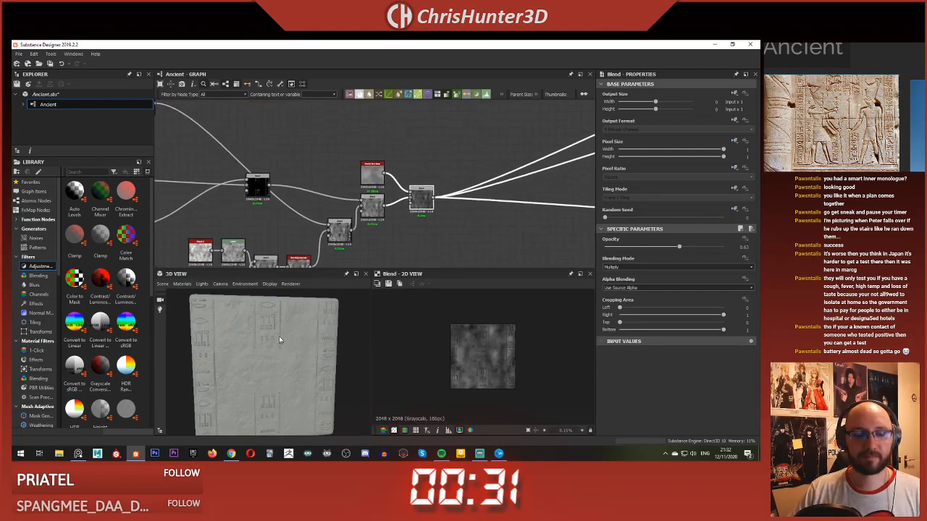
scroll(282, 342, "up", 5)
scroll(293, 345, "down", 5)
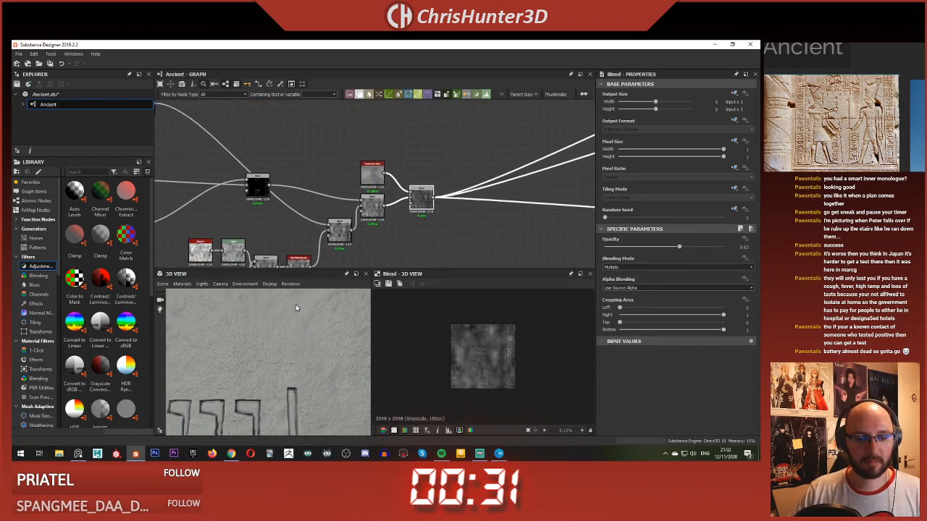
scroll(365, 194, "down", 4)
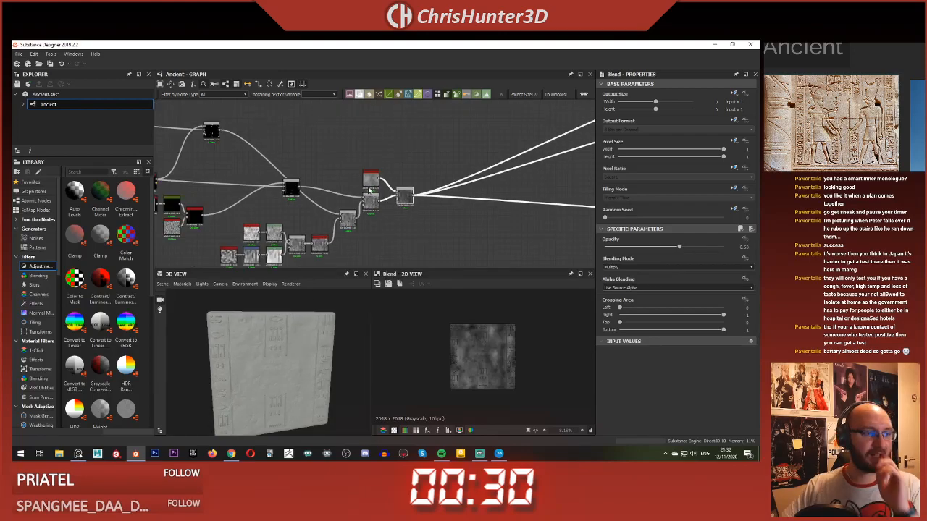
Step: Add two Uniform Color nodes, stacked one above the other, in the empty graph area beside the base color output
middle_click_drag(393, 161, 397, 193)
scroll(423, 199, "up", 3)
scroll(423, 199, "down", 1)
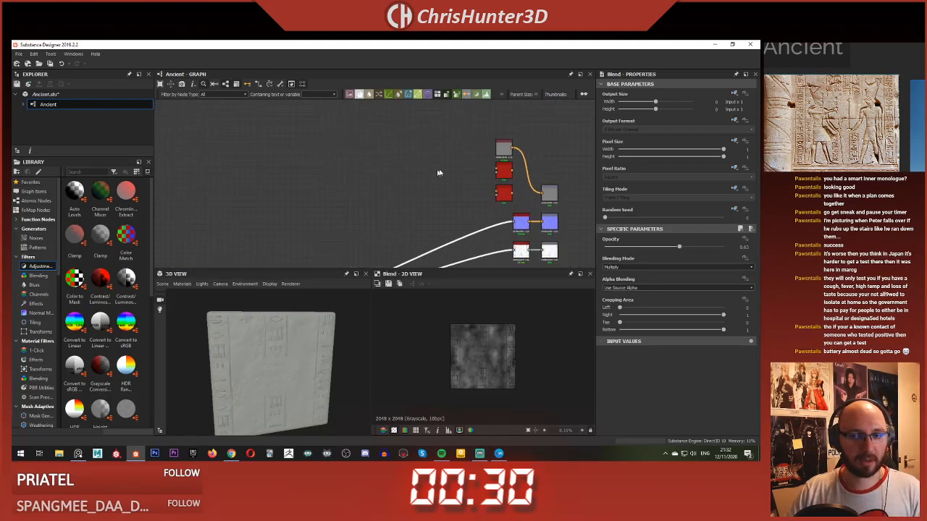
key("space")
type("un")
key("Return")
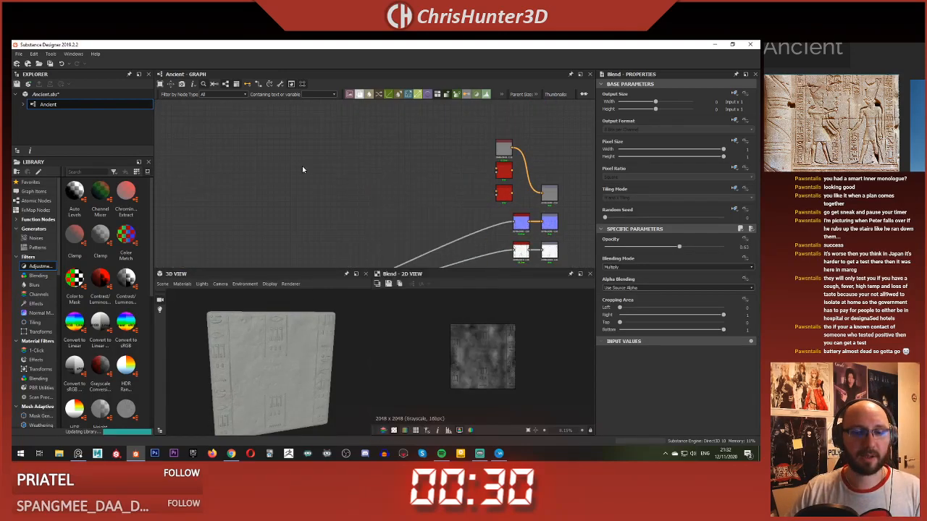
left_click_drag(368, 178, 296, 150)
key("ctrl+d")
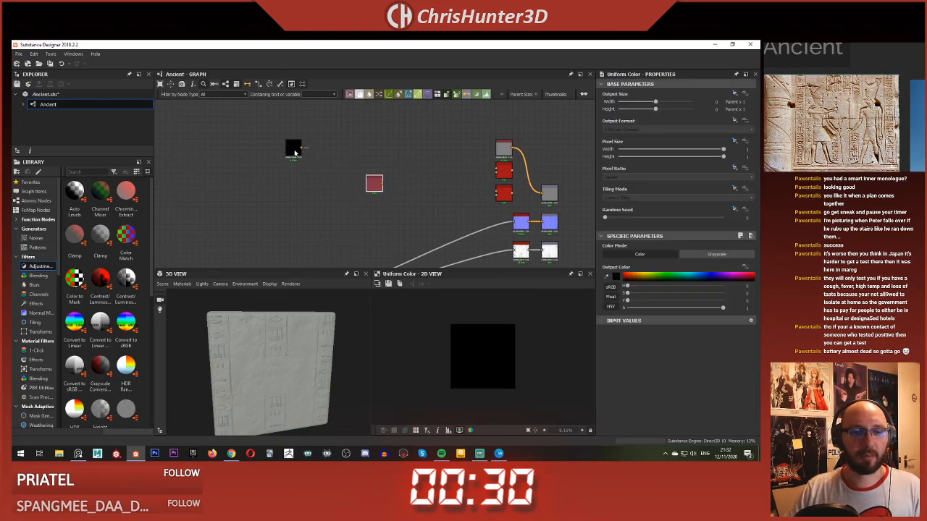
left_click_drag(374, 182, 295, 176)
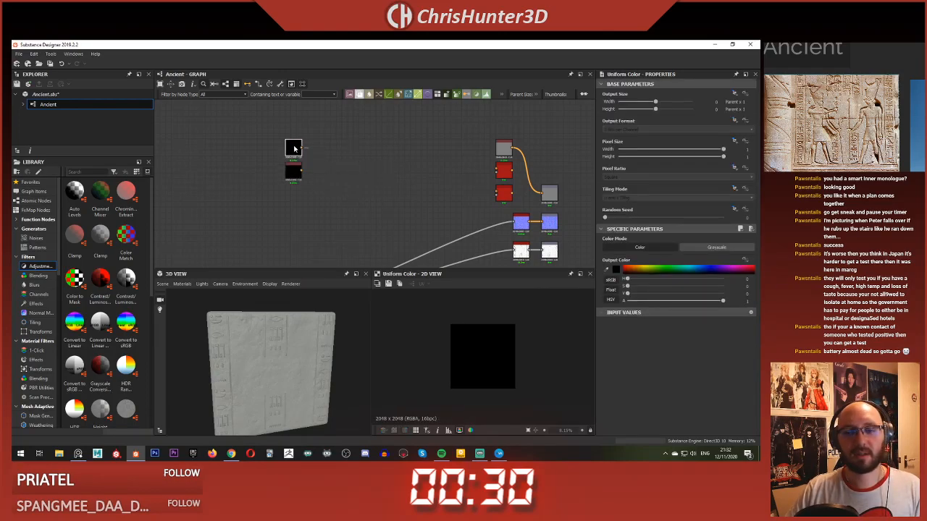
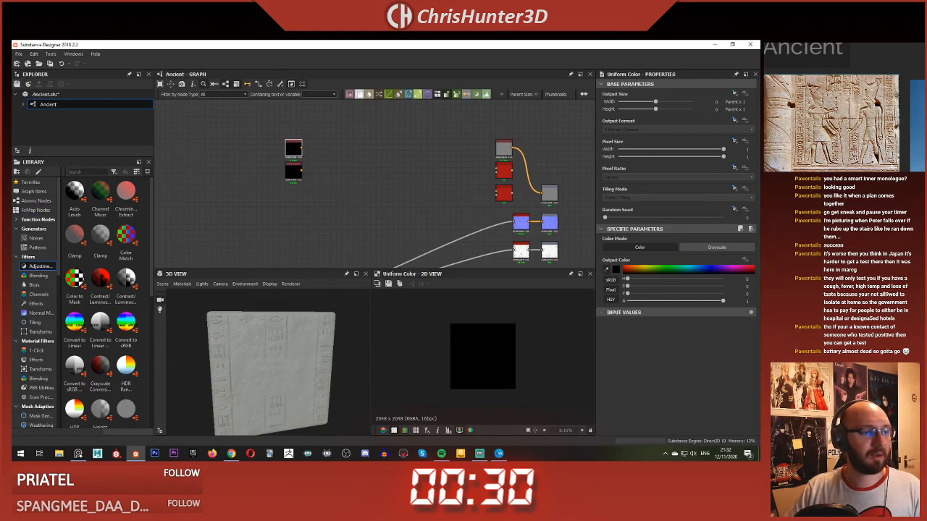
Step: Pick a tan color for the lower Uniform Color node and a pale beige for the upper one
left_click(301, 172)
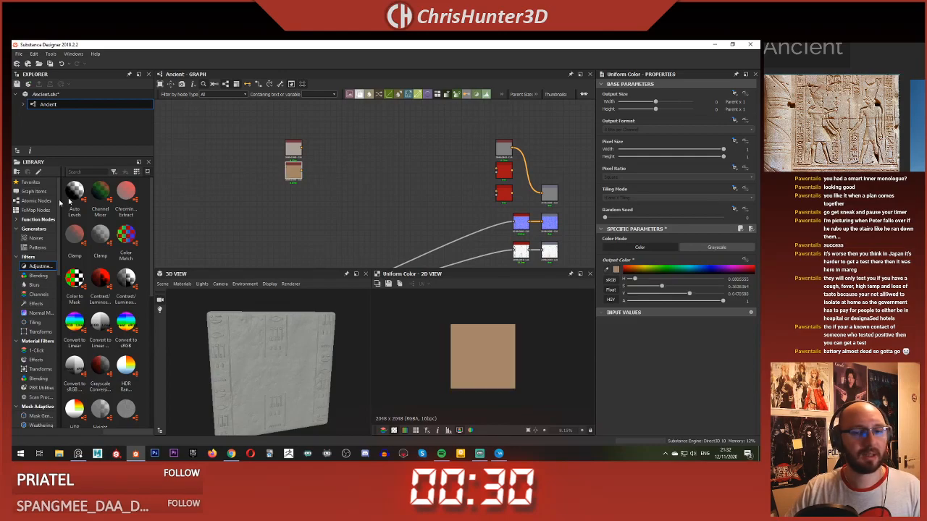
left_click(297, 150)
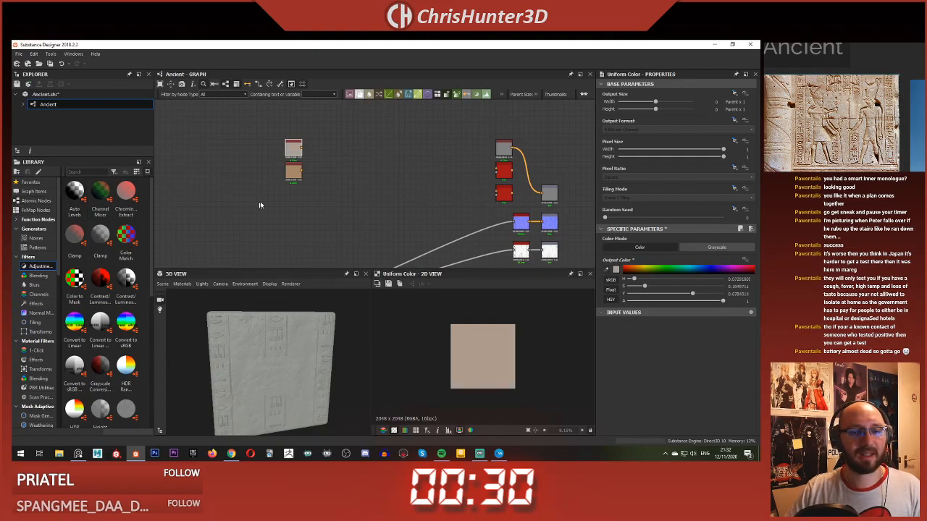
scroll(273, 157, "up", 5)
scroll(357, 164, "down", 2)
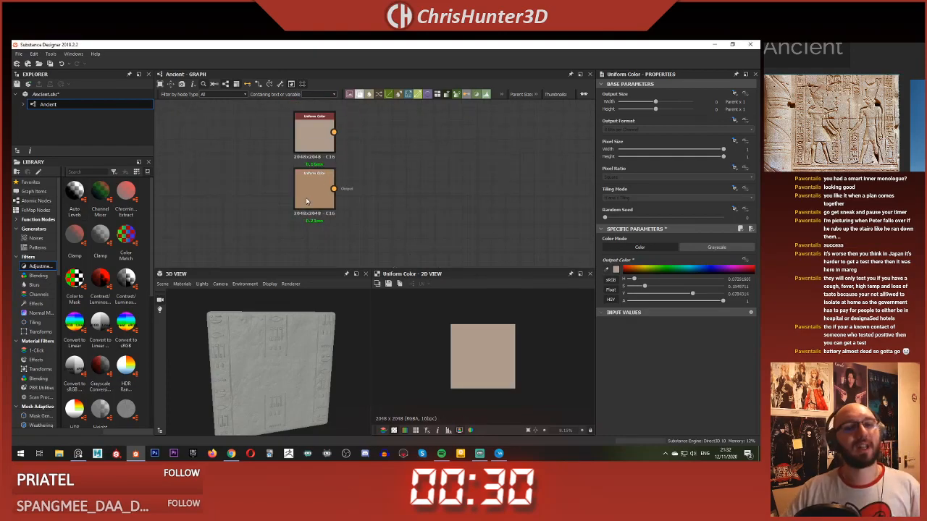
scroll(326, 172, "down", 2)
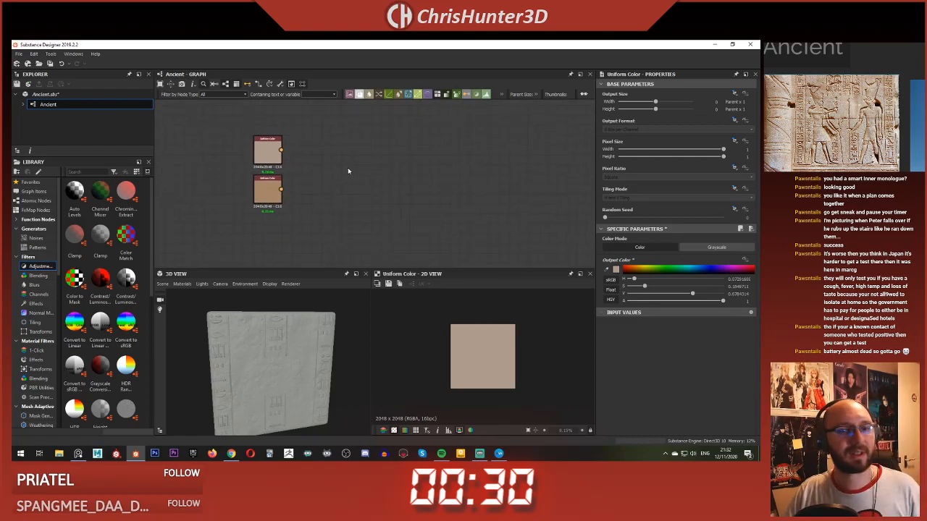
Step: Add a Blend node beside the two Uniform Color nodes and feed both colors into it
scroll(325, 179, "down", 3)
mouse_move(342, 182)
middle_mouse_down()
mouse_move(287, 187)
mouse_move(332, 193)
middle_mouse_up()
scroll(289, 186, "up", 2)
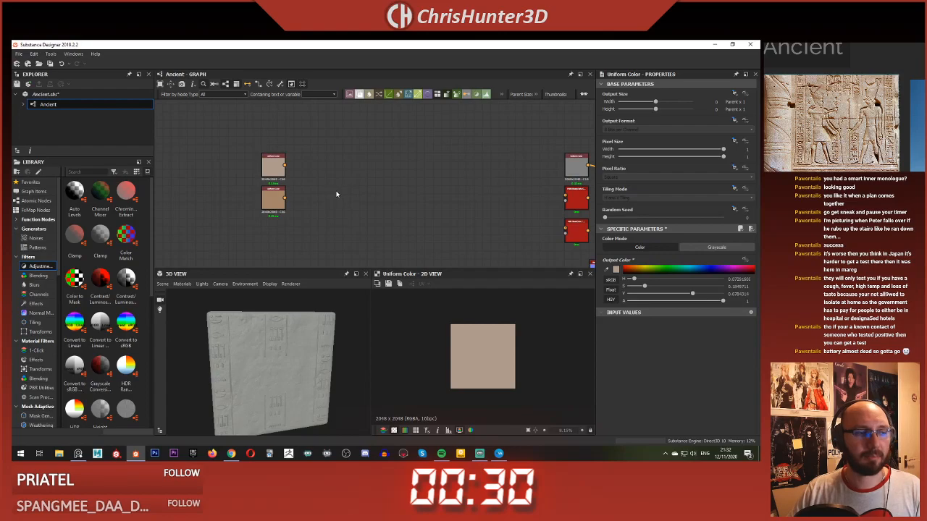
key("space")
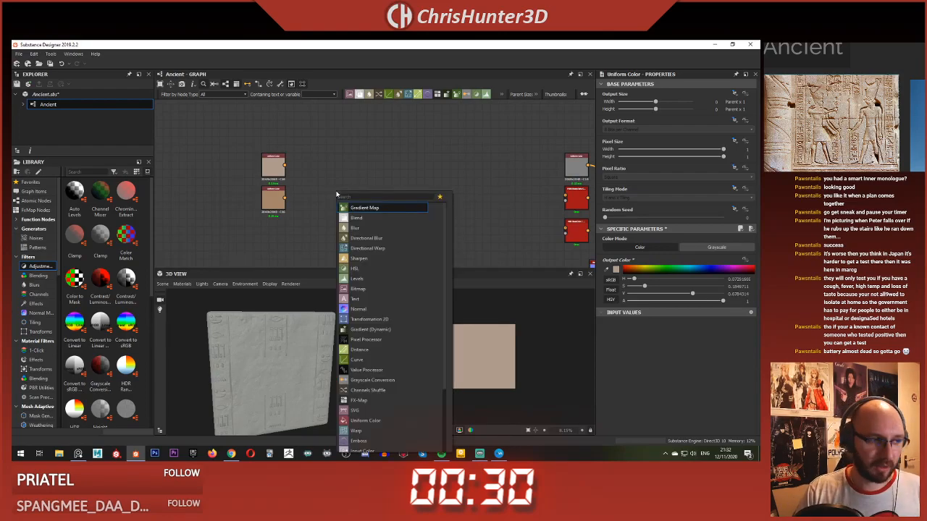
key("Down")
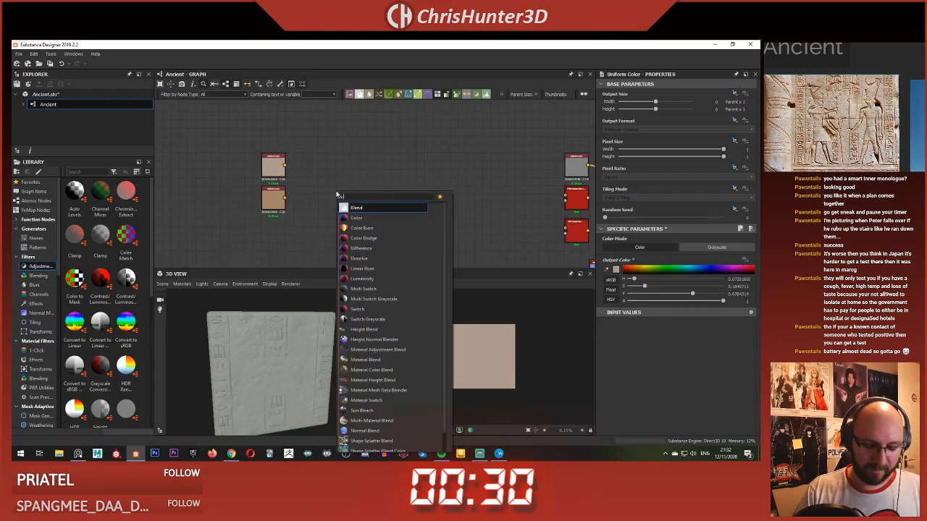
key("Return")
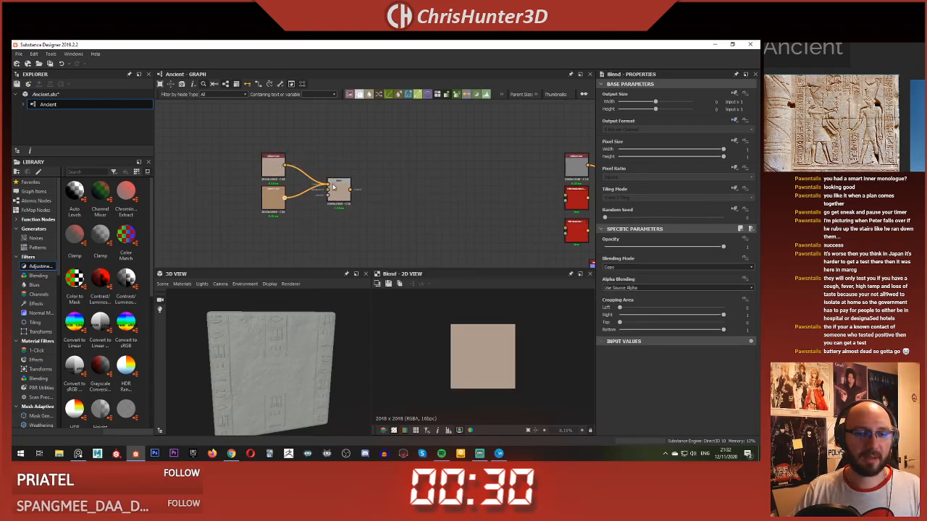
scroll(336, 192, "down", 3)
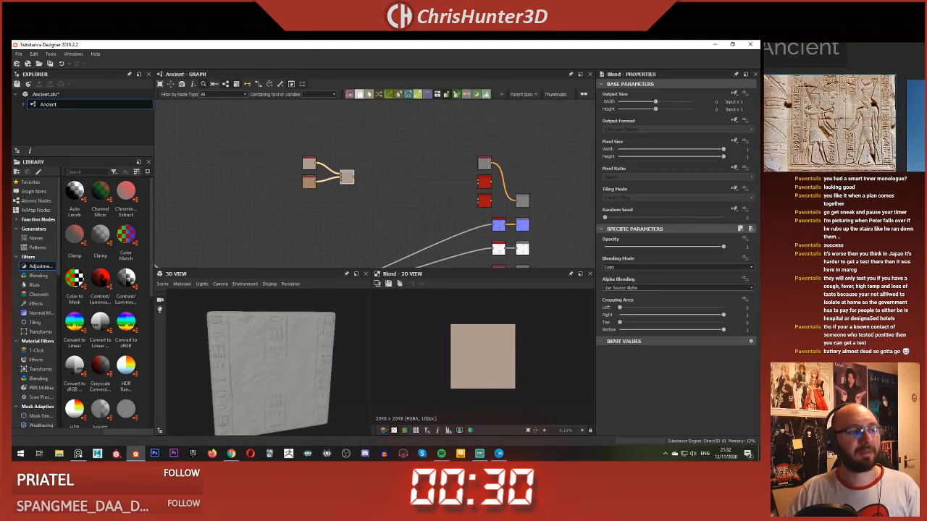
Step: Add a Clouds 2 node below the two Uniform Colors and connect it to the Blend's opacity input
middle_click_drag(253, 184, 309, 157)
left_click(368, 180)
scroll(400, 173, "up", 5)
middle_click_drag(398, 184, 387, 220)
key("space")
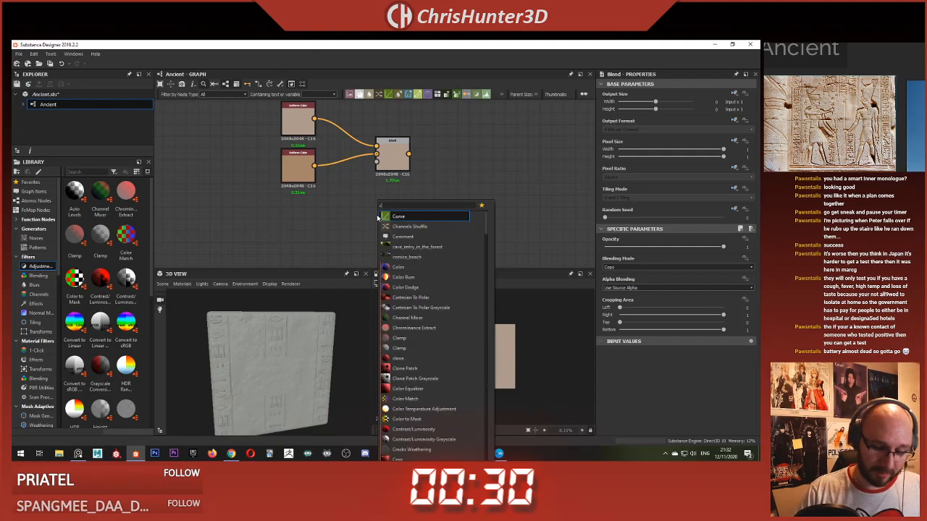
type("cloud")
left_click(400, 229)
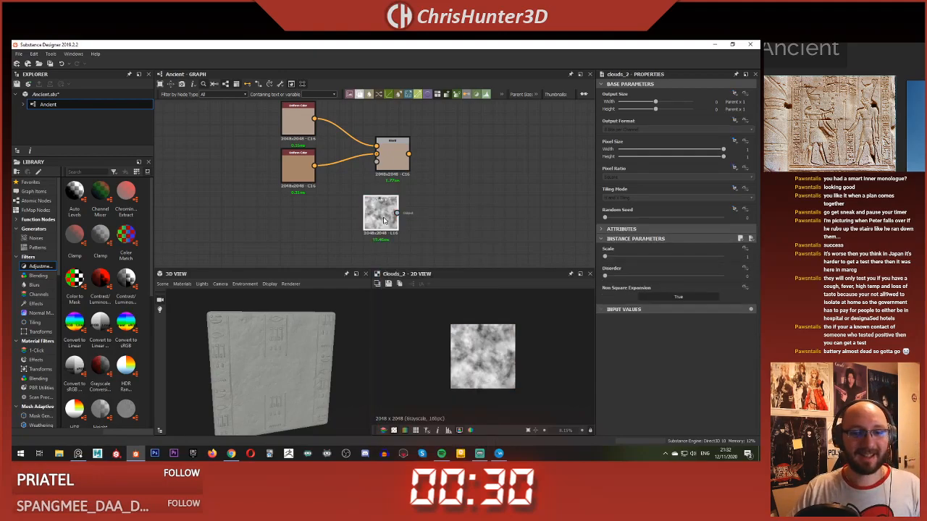
left_click_drag(384, 217, 301, 217)
left_click_drag(374, 170, 376, 161)
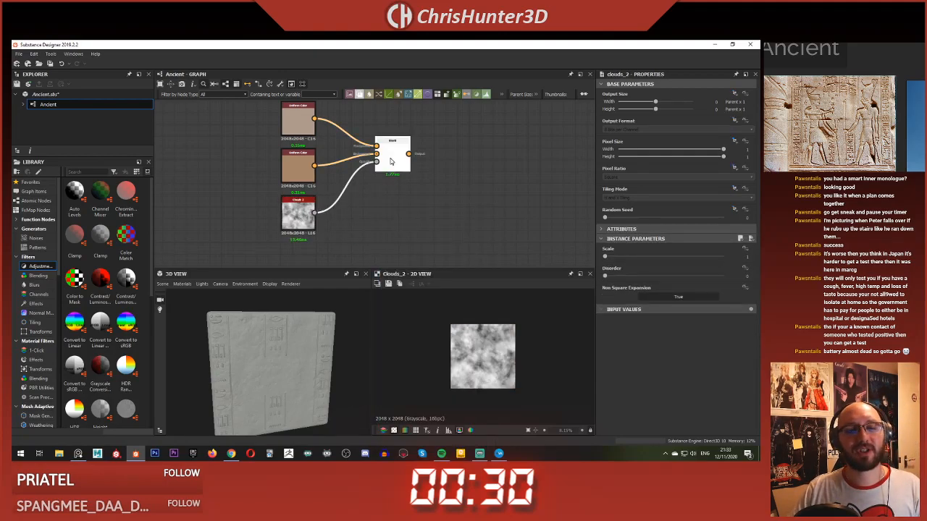
Step: Preview the Blend in the 2D view and set the Clouds 2 scale to 2 and random seed to 3
double_click(391, 156)
scroll(478, 351, "up", 3)
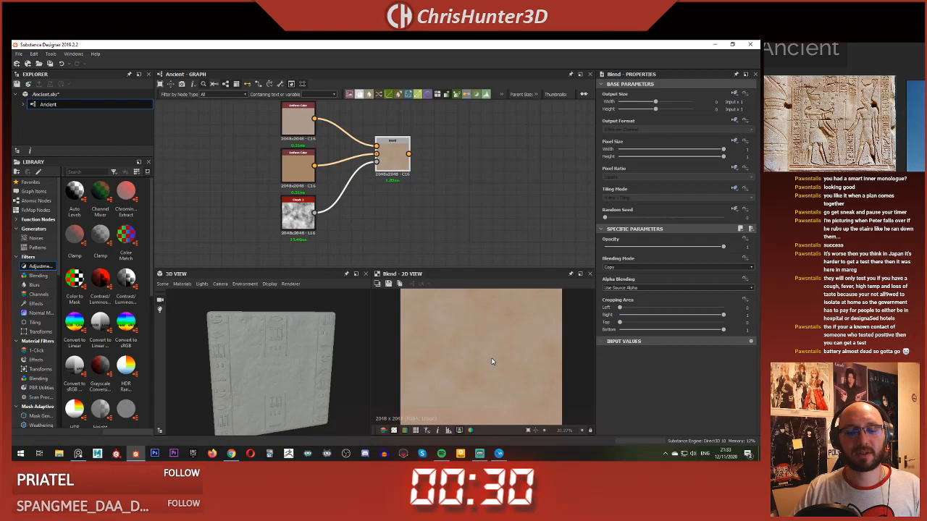
left_click(288, 210)
left_click_drag(614, 257, 623, 258)
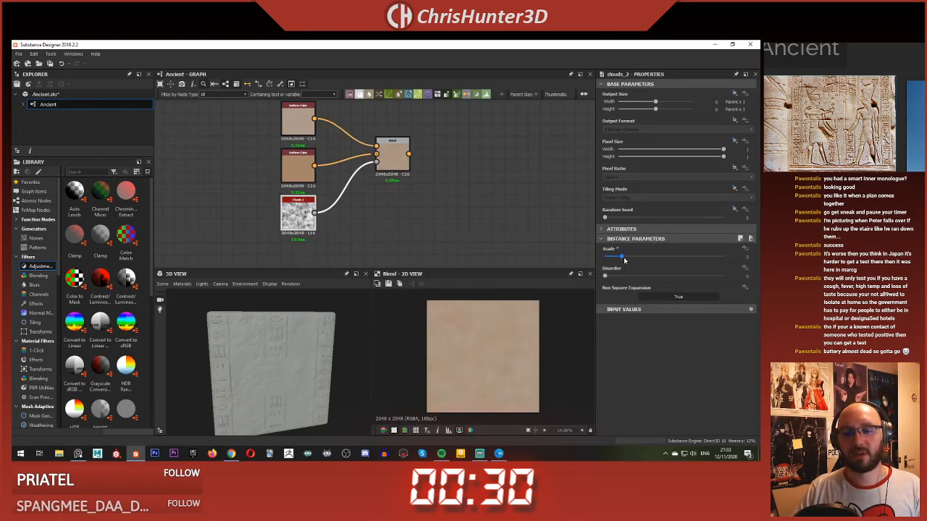
left_click(638, 219)
Step: Connect the color Blend to the base color output in place of the gray Uniform Color
left_click(441, 211)
middle_click_drag(439, 212, 303, 163)
scroll(393, 209, "down", 3)
left_click_drag(429, 178, 451, 187)
Step: Examine the mottled sandstone color on the slab in the 3D view, both close up and as a whole
scroll(268, 337, "up", 5)
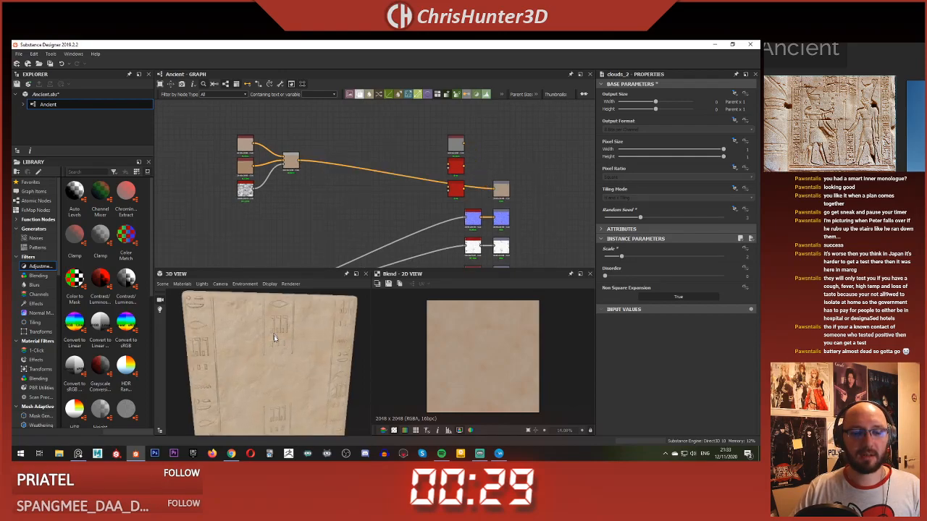
scroll(270, 350, "down", 8)
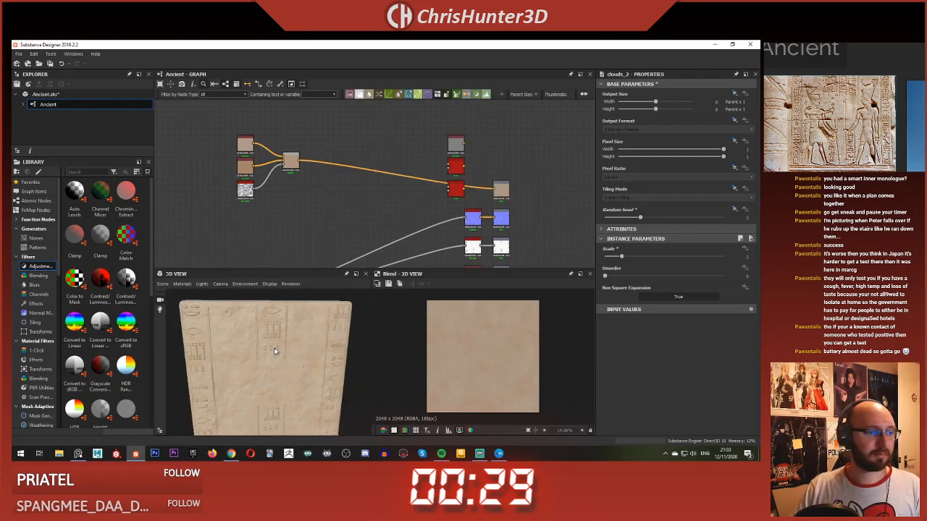
left_click_drag(275, 351, 268, 332)
scroll(268, 331, "up", 3)
middle_click_drag(276, 174, 303, 196)
scroll(298, 341, "up", 3)
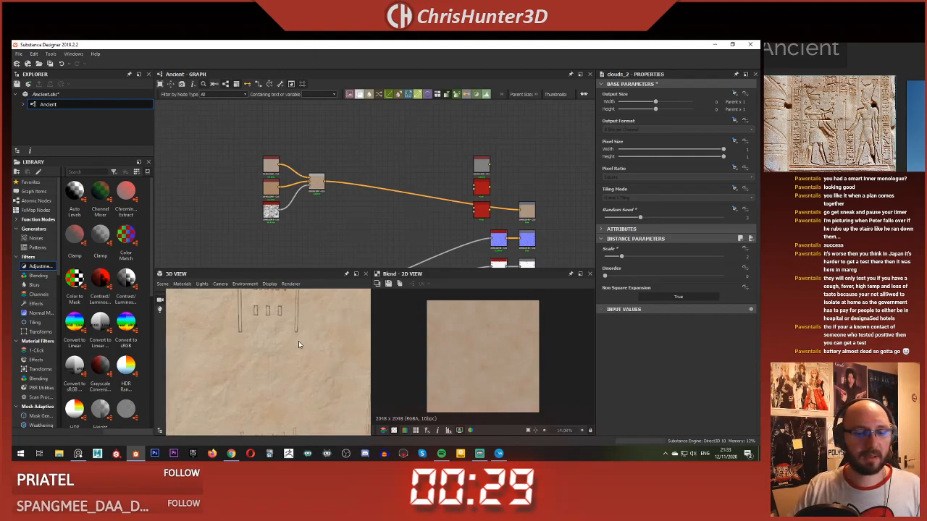
left_click_drag(298, 341, 278, 320)
scroll(279, 321, "down", 5)
Step: Set the saturation to 0.32 on the tan Uniform Color and to 0.17 on the pale beige one
middle_click_drag(311, 206, 335, 191)
left_click(293, 172)
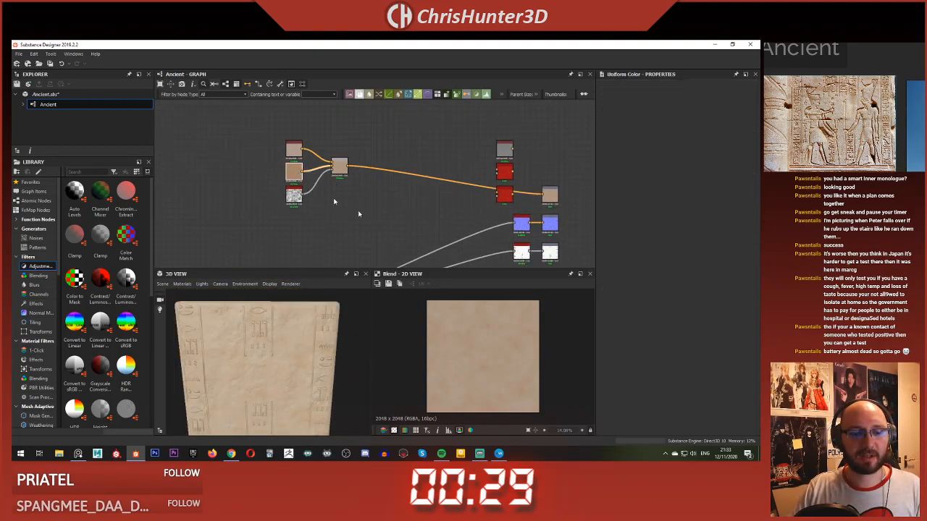
left_click_drag(659, 288, 660, 288)
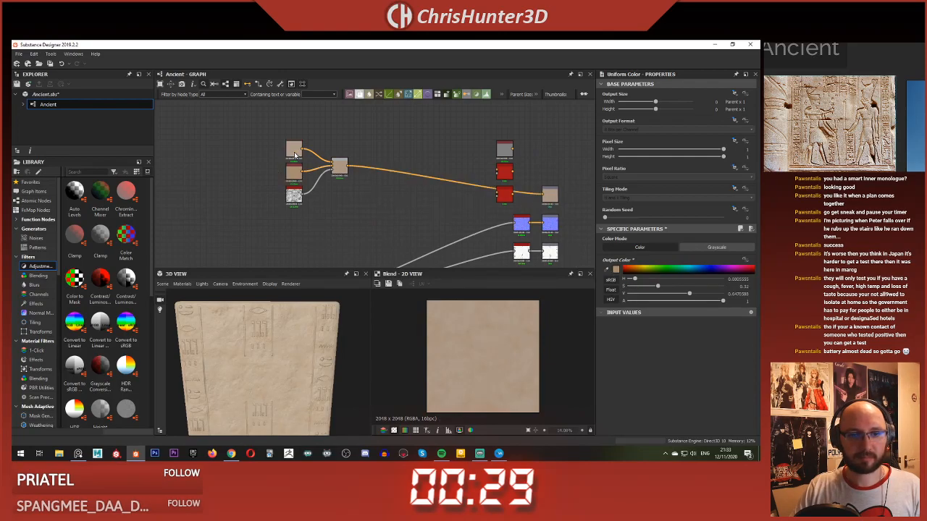
double_click(297, 154)
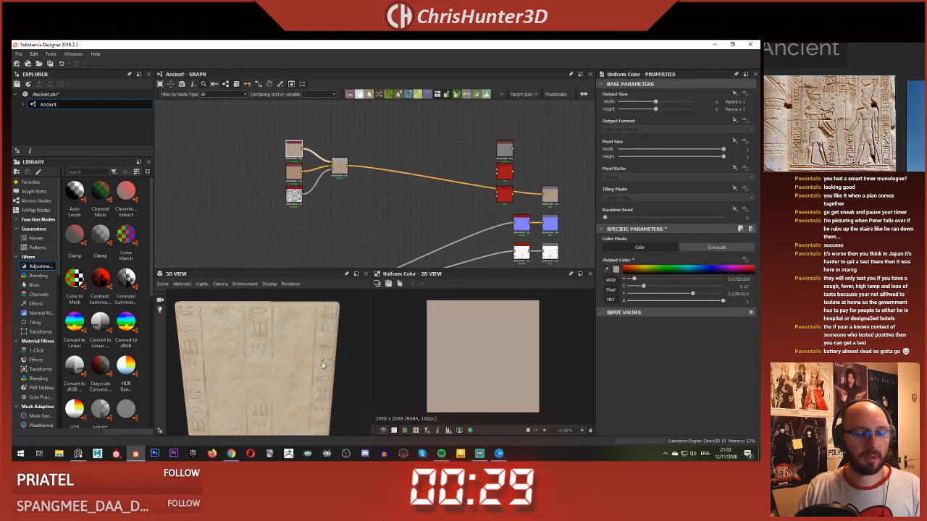
Step: Look over the recolored slab in 3D and move the Blend closer to the nodes feeding it
left_click_drag(323, 364, 285, 320)
scroll(349, 228, "up", 3)
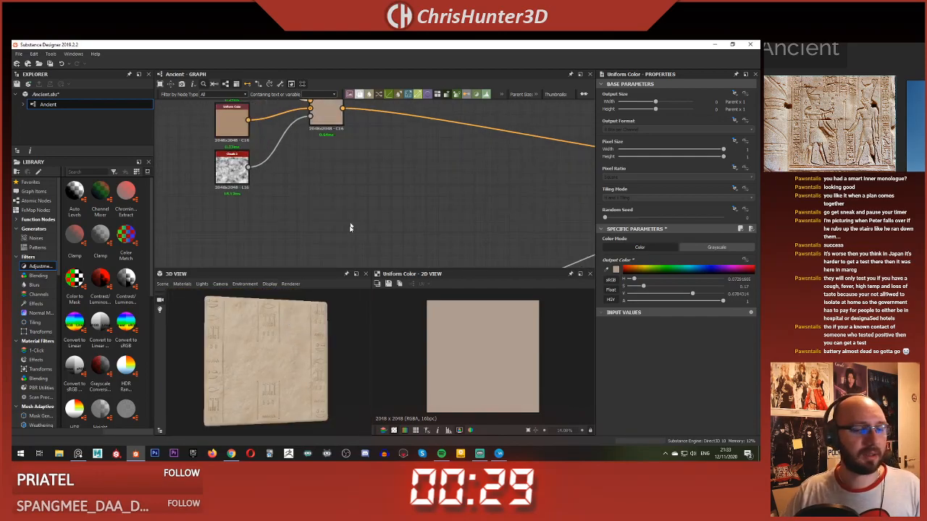
scroll(300, 356, "up", 3)
scroll(348, 195, "down", 3)
scroll(370, 200, "up", 4)
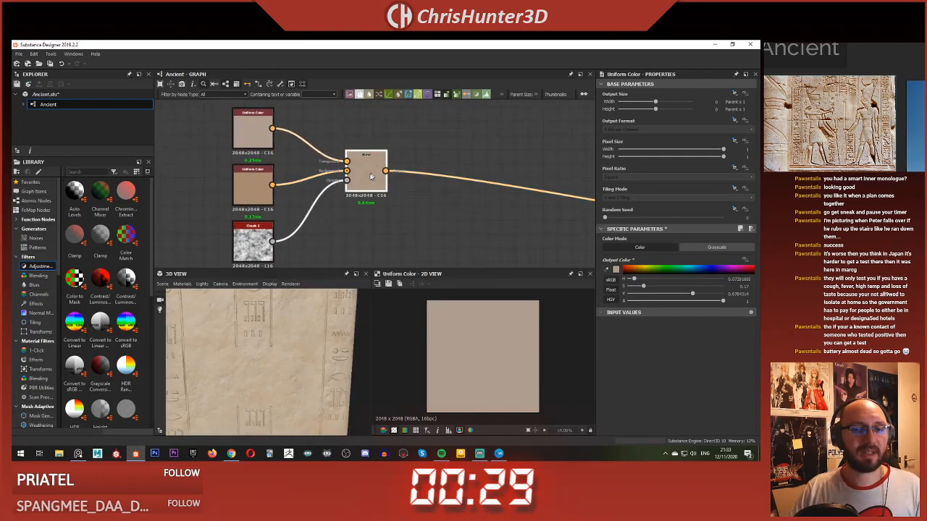
left_click_drag(371, 176, 328, 176)
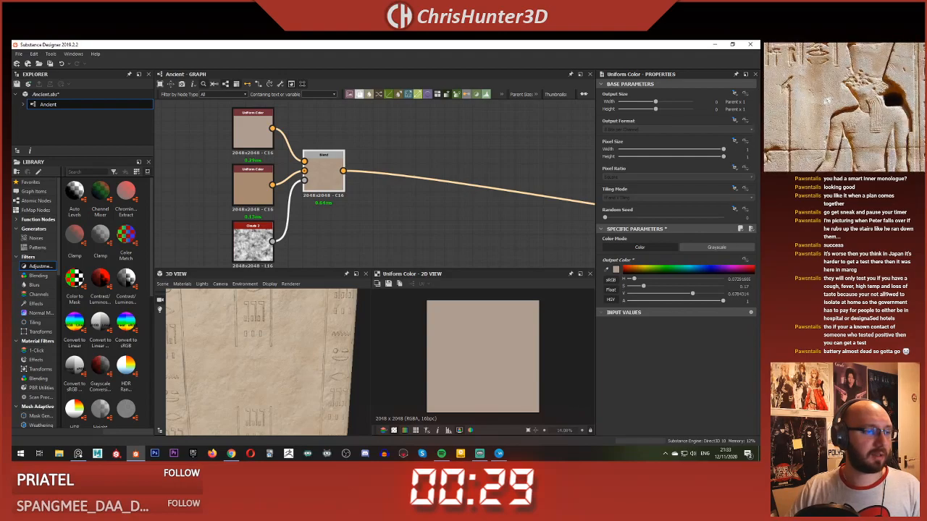
Step: Examine the stone coloring around the carved figures in the reference photo
middle_click_drag(829, 105, 848, 108)
scroll(845, 107, "down", 5)
scroll(845, 107, "up", 4)
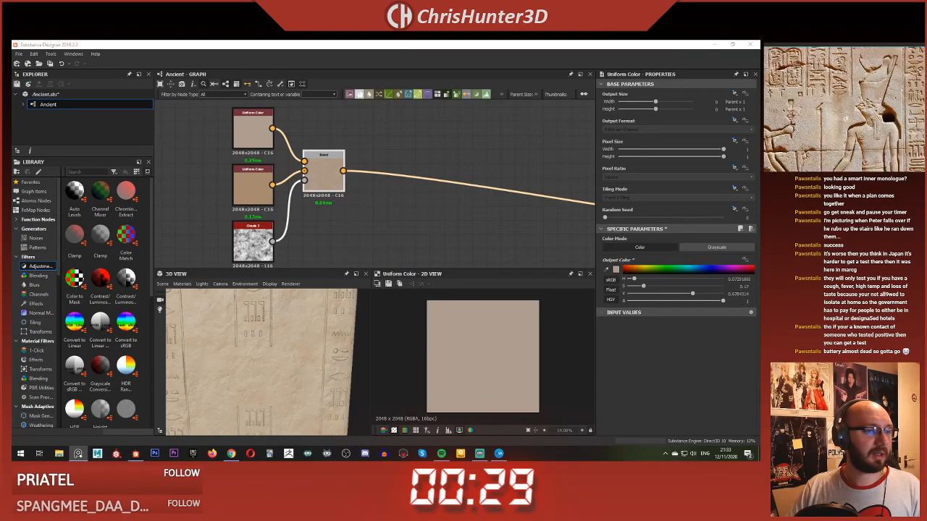
scroll(876, 79, "up", 1)
scroll(427, 192, "down", 4)
scroll(454, 197, "up", 1)
Step: Insert a second Blend between the first color Blend and the base color output, level with the first
left_click(455, 199)
key("space")
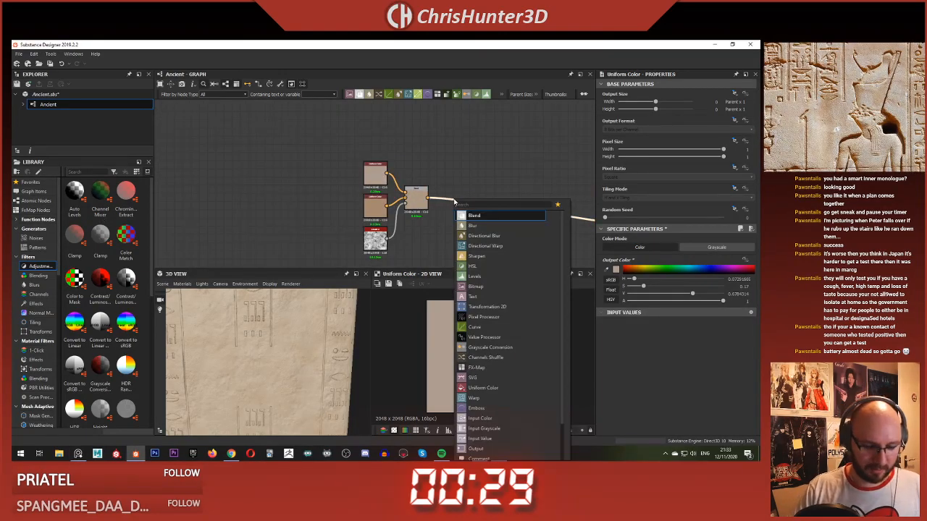
type("blend")
key("Return")
scroll(469, 200, "up", 2)
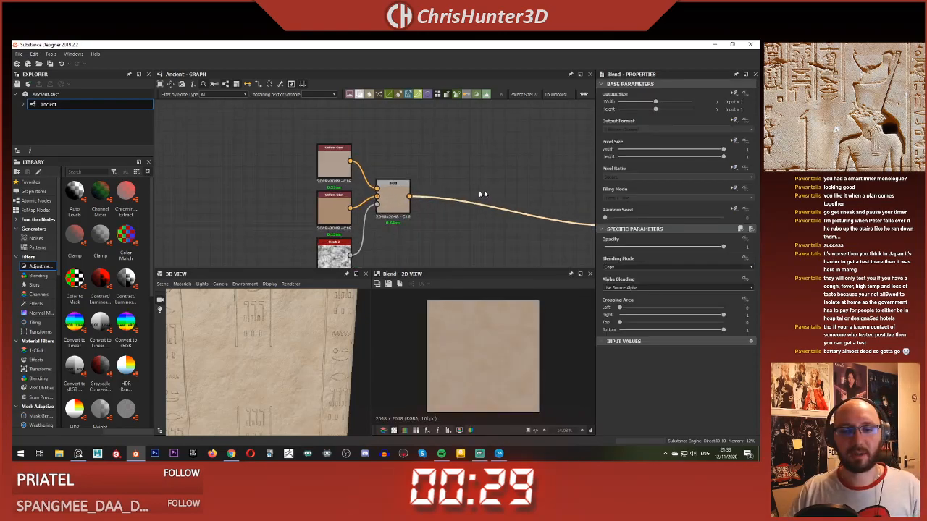
scroll(406, 188, "down", 3)
scroll(332, 181, "up", 2)
left_click_drag(410, 181, 313, 163)
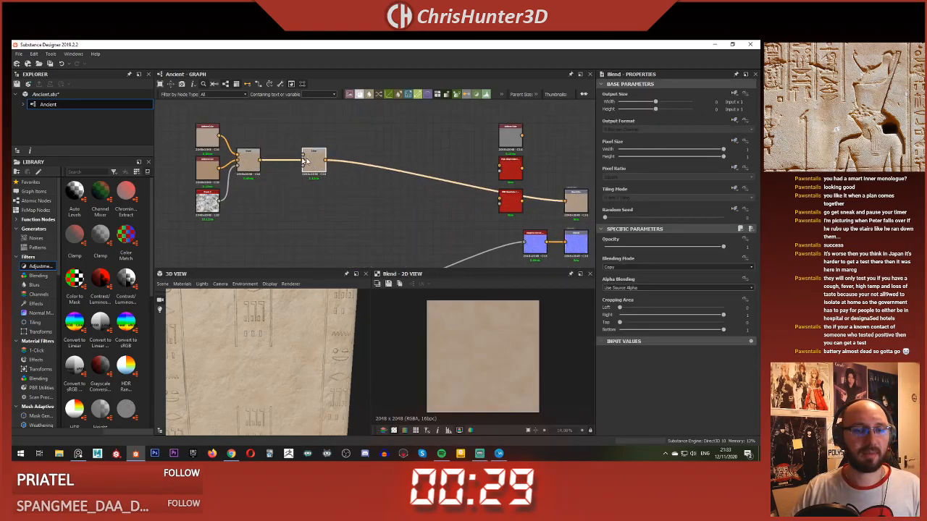
Step: Duplicate the tan Uniform Color and place the copy above the first Blend
scroll(348, 168, "up", 2)
left_click(242, 209)
key("ctrl+c")
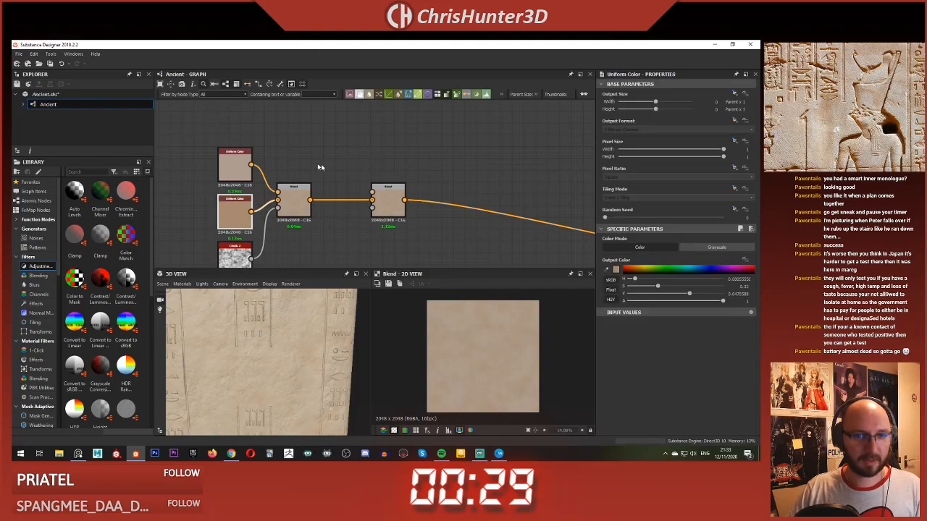
key("ctrl+v")
left_click_drag(367, 187, 288, 159)
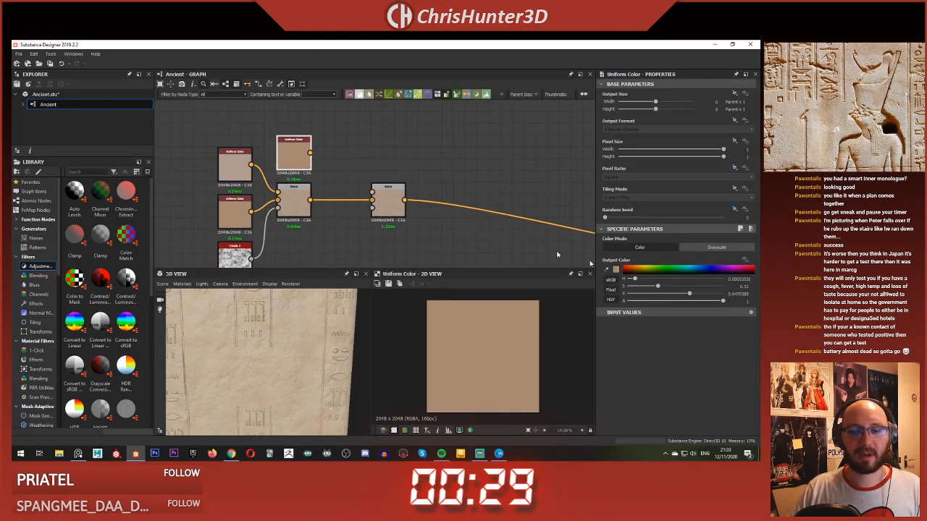
Step: Darken the copied Uniform Color to a value of 0.6 and connect it to the second Blend's foreground input
left_click_drag(688, 296, 684, 296)
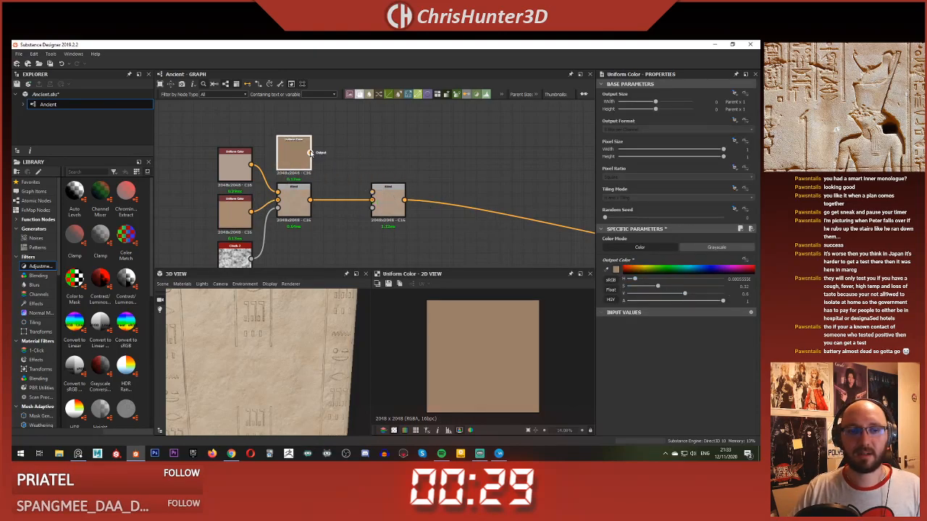
scroll(384, 194, "down", 1)
middle_click_drag(384, 194, 410, 124)
Step: Add a Fractal Sum Base node below the second Blend and set its Min Level to 5
key("space")
type("frac")
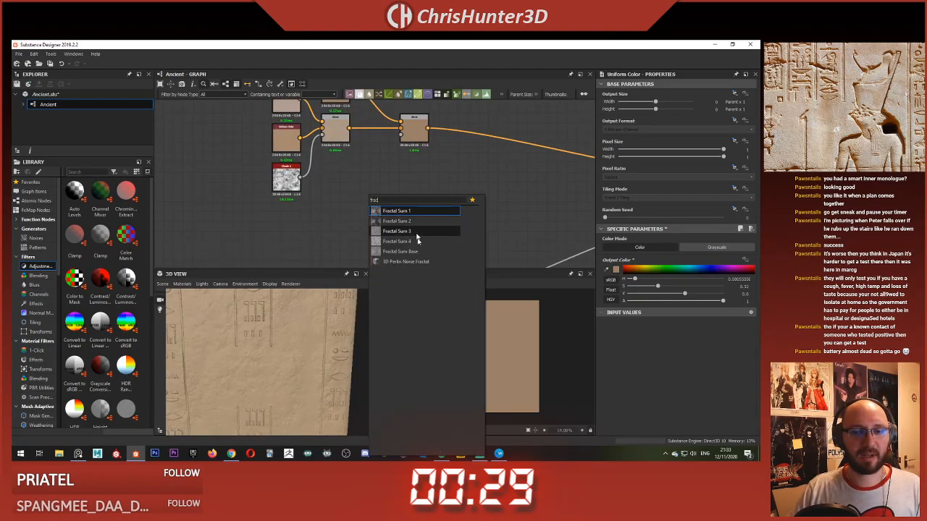
left_click(403, 252)
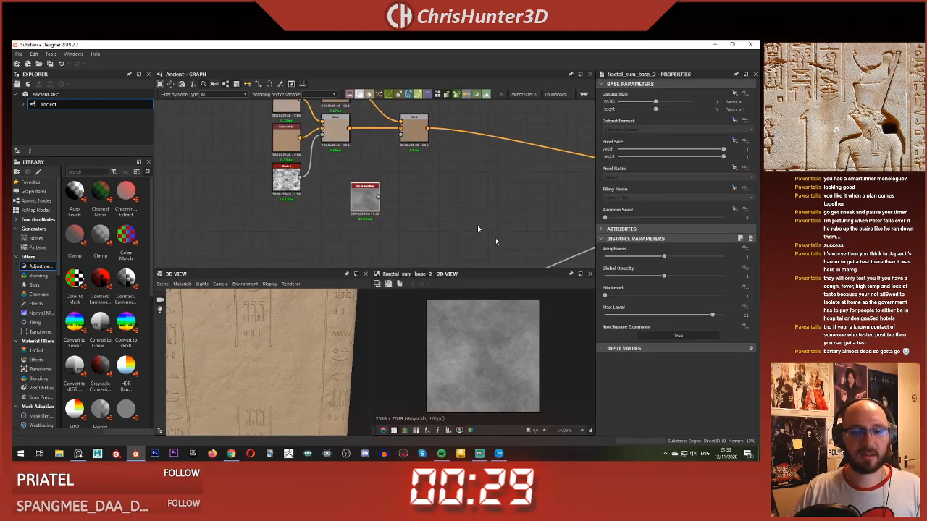
scroll(471, 360, "up", 1)
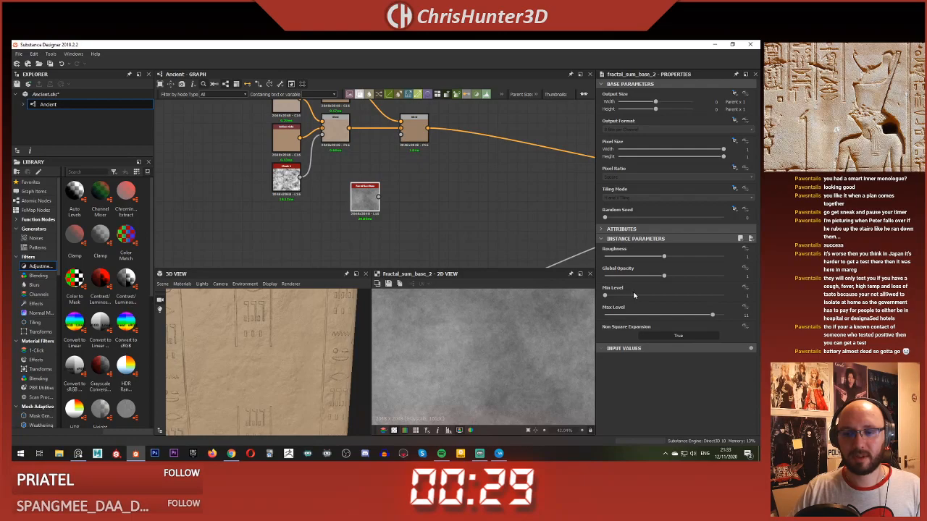
left_click_drag(646, 295, 648, 296)
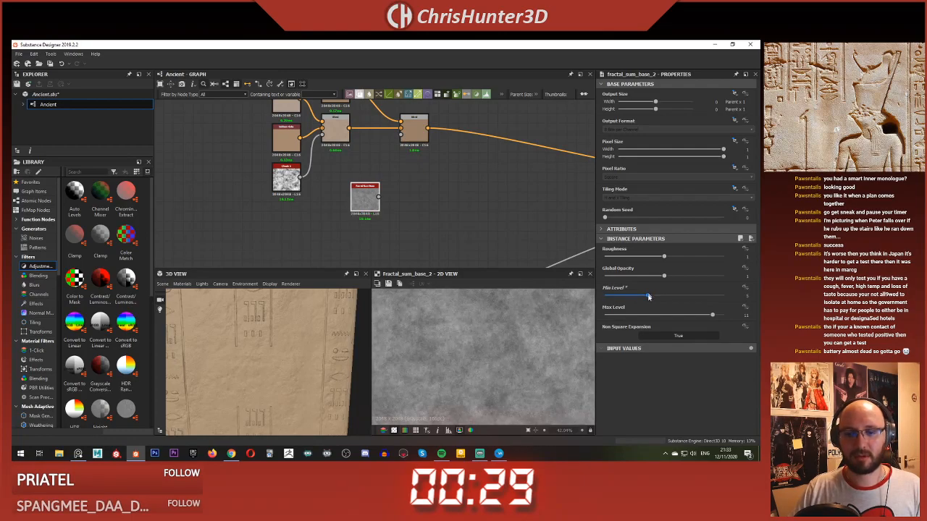
scroll(497, 359, "up", 1)
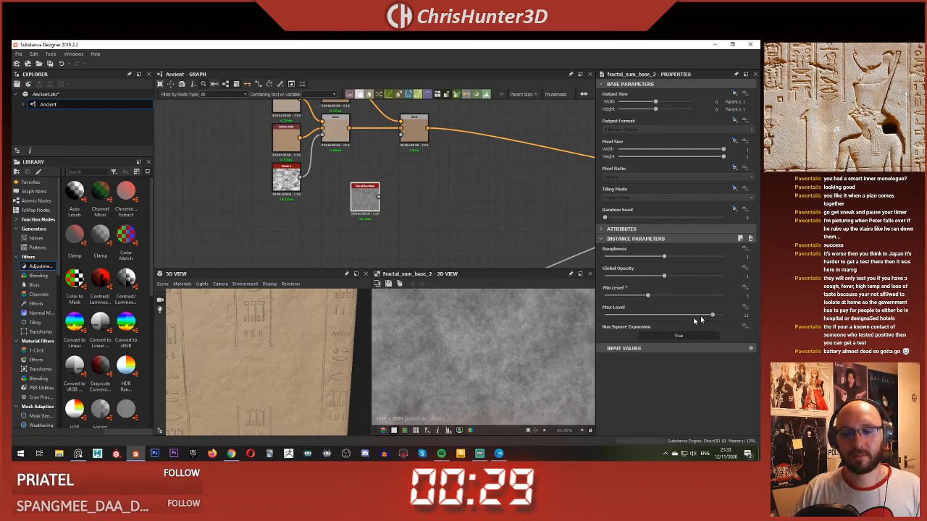
Step: Set the Fractal Sum Base's Max Level to 12 and connect its output to the second Blend's opacity input
scroll(492, 350, "down", 1)
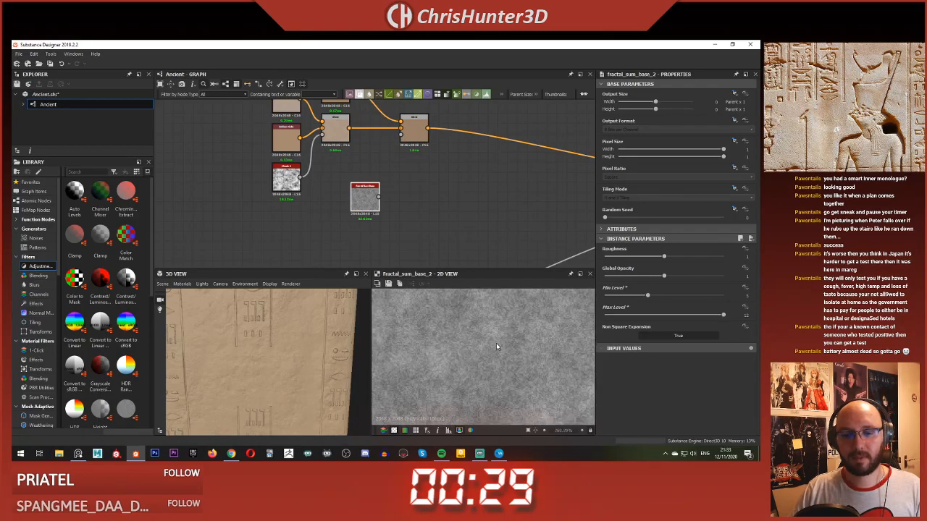
double_click(416, 138)
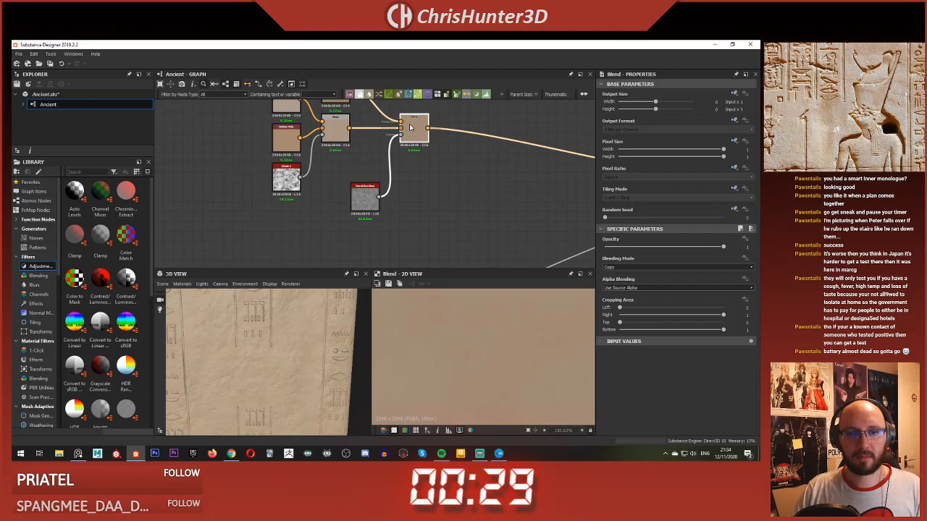
scroll(469, 350, "down", 5)
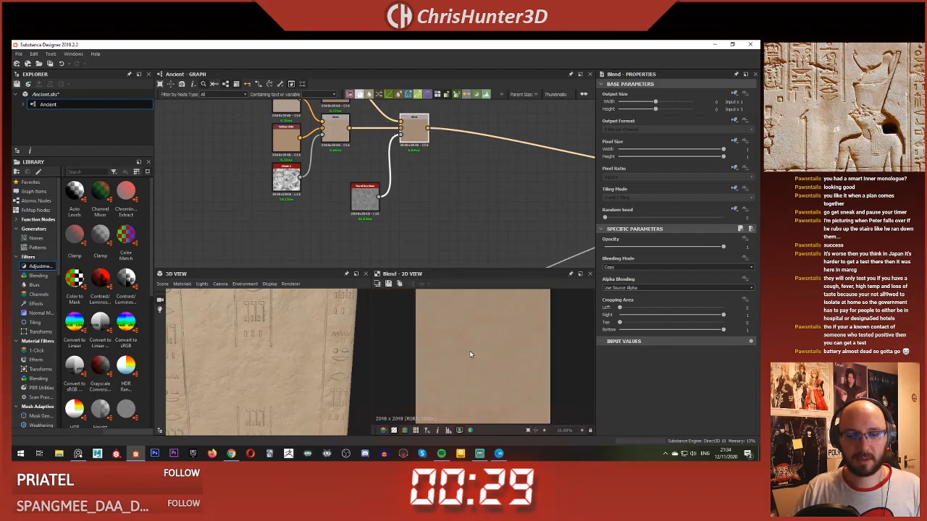
scroll(404, 211, "up", 1)
scroll(404, 211, "up", 3)
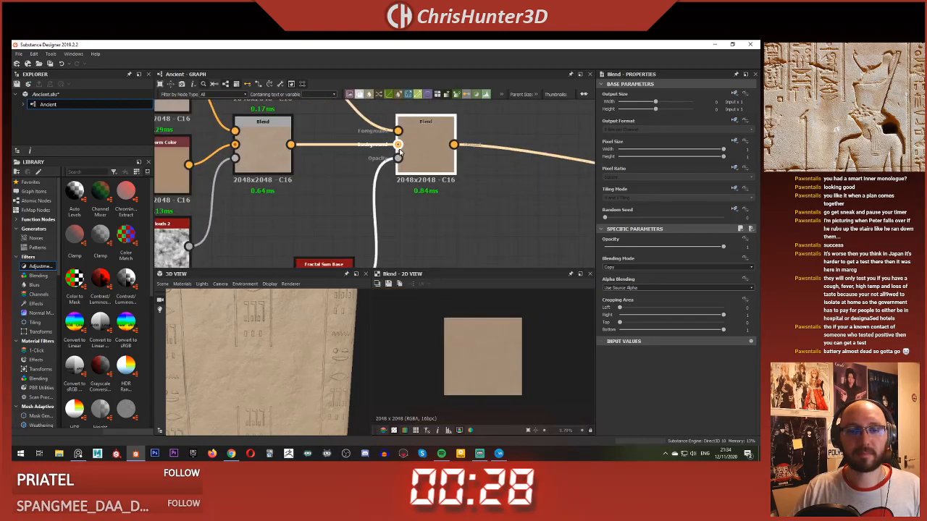
Step: Set the Fractal Sum Base's Roughness to 1.65 and preview the second Blend
middle_click_drag(414, 152, 434, 84)
left_click(343, 218)
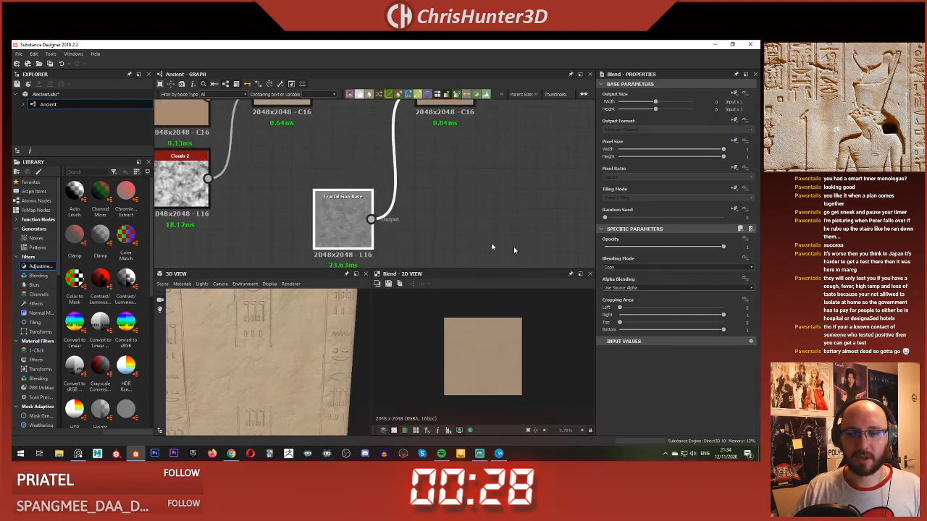
left_click_drag(664, 257, 702, 257)
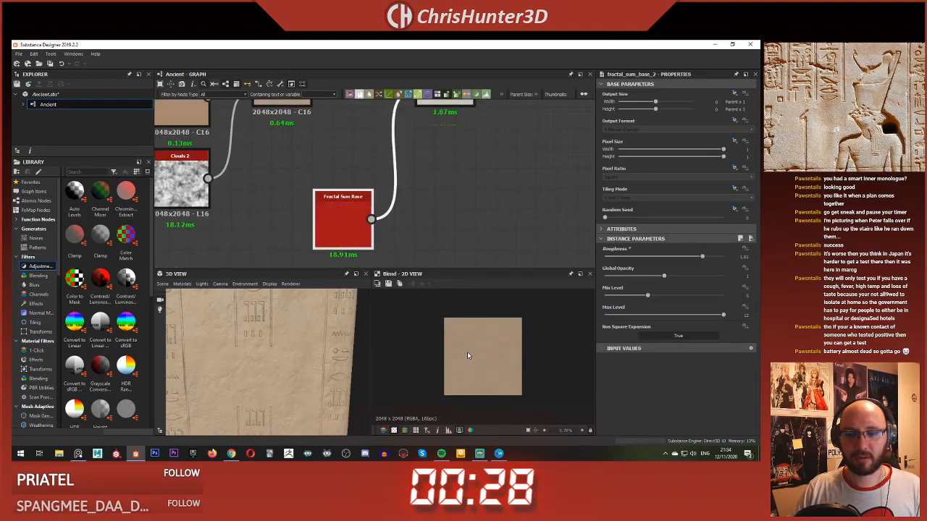
scroll(481, 346, "up", 10)
middle_click_drag(475, 219, 482, 307)
double_click(441, 167)
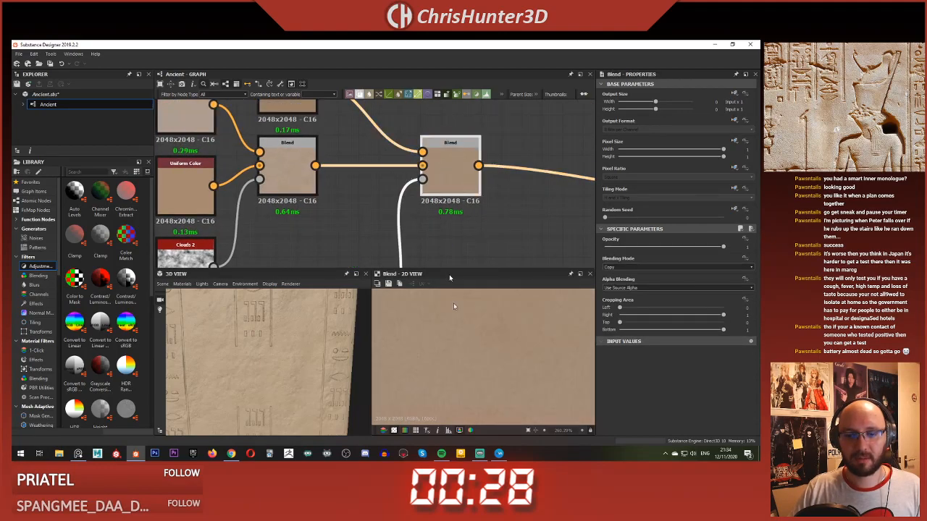
scroll(486, 349, "down", 8)
scroll(419, 176, "down", 3)
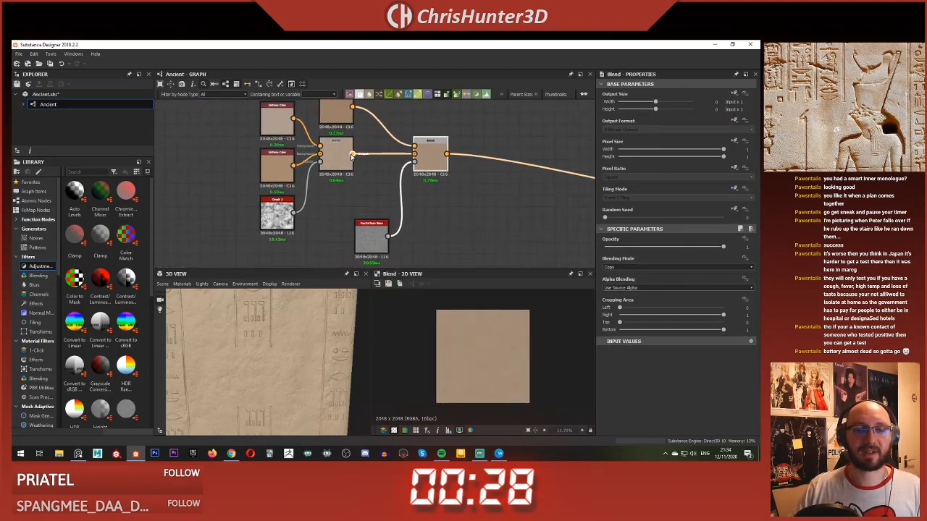
Step: Try feeding the base color output from the first Blend to compare the slab's color, and undo the rerouting
left_click_drag(353, 154, 438, 160)
left_click(451, 198)
scroll(259, 375, "up", 5)
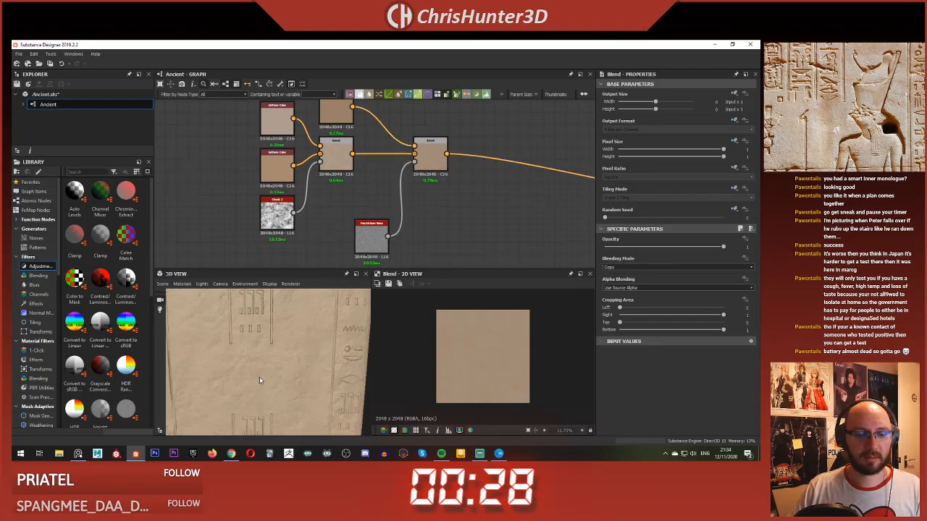
middle_click_drag(258, 360, 256, 341)
left_click_drag(257, 340, 268, 360)
middle_click_drag(269, 360, 268, 339)
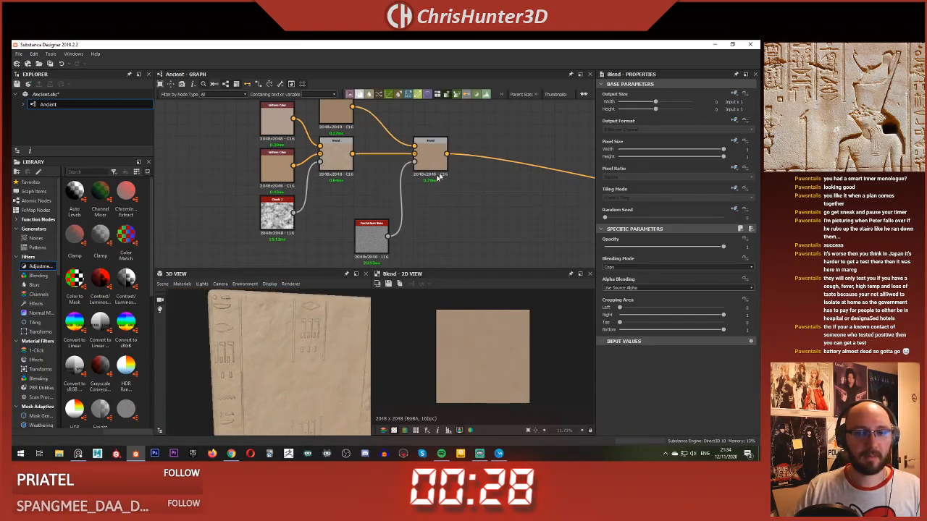
left_click_drag(447, 154, 354, 155, "shift")
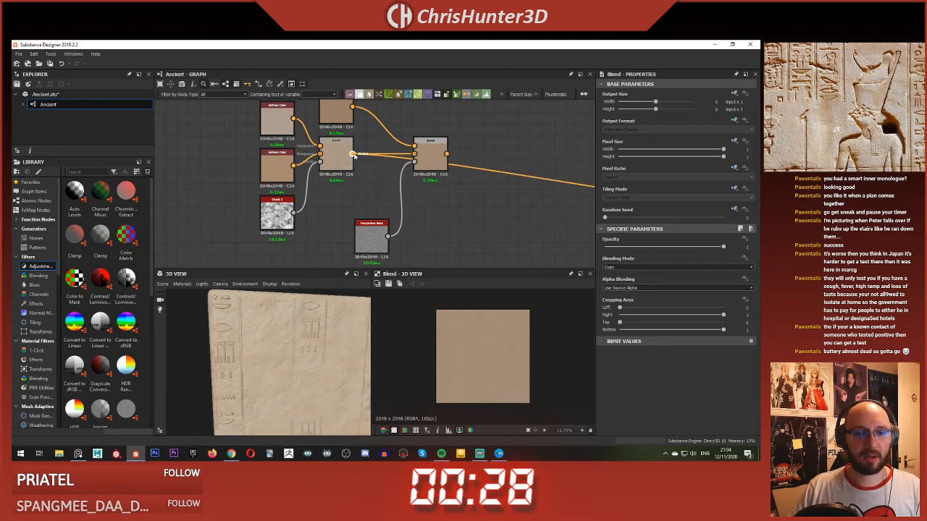
key("ctrl+z")
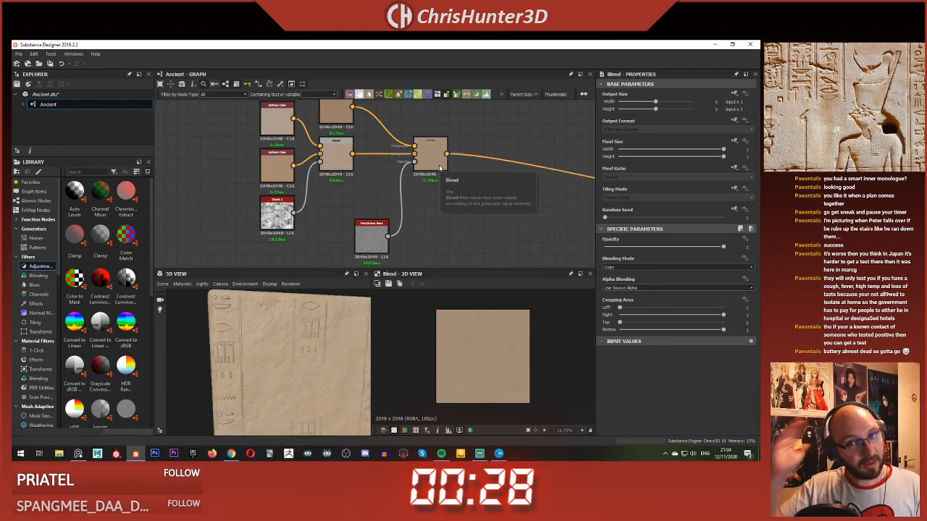
Step: Insert a Levels node between the Fractal Sum Base and the second Blend's opacity input
double_click(371, 236)
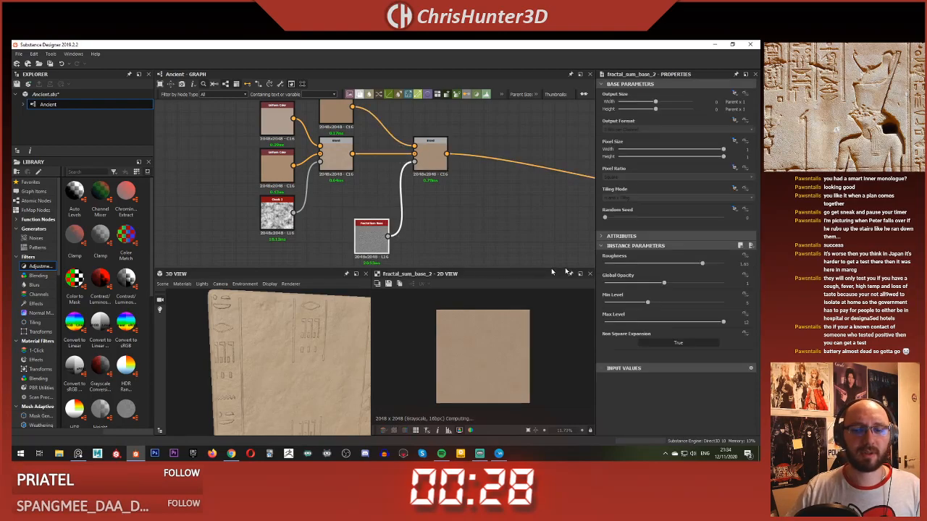
scroll(524, 353, "up", 3)
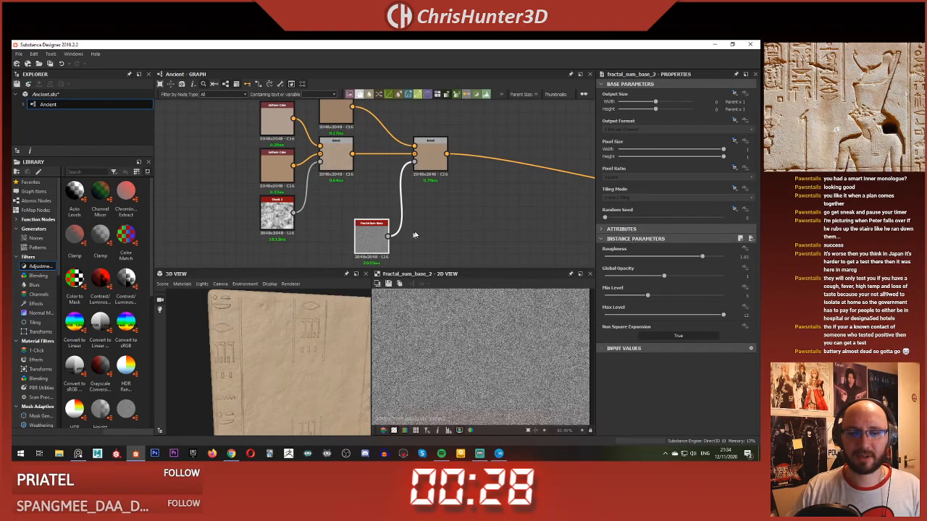
key("space")
type("fractal")
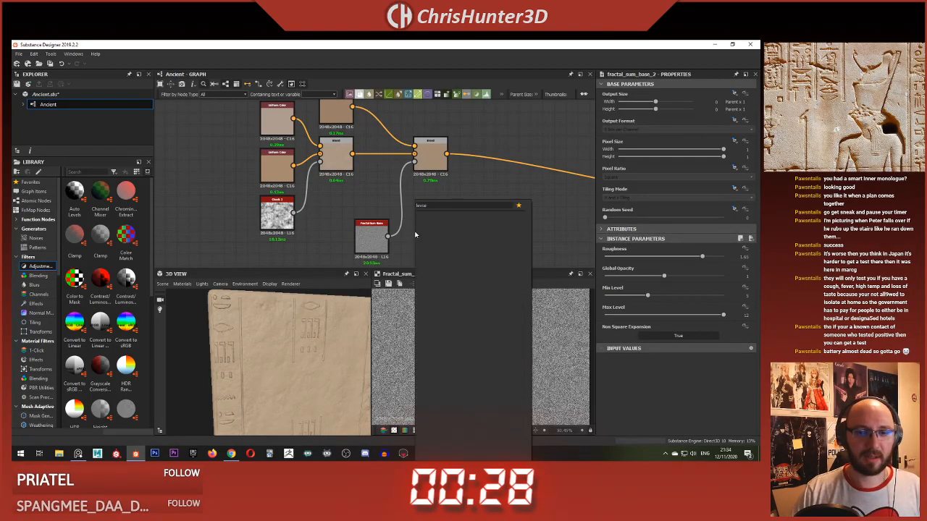
key("BackSpace")
key("BackSpace")
key("BackSpace")
key("BackSpace")
key("BackSpace")
key("BackSpace")
key("BackSpace")
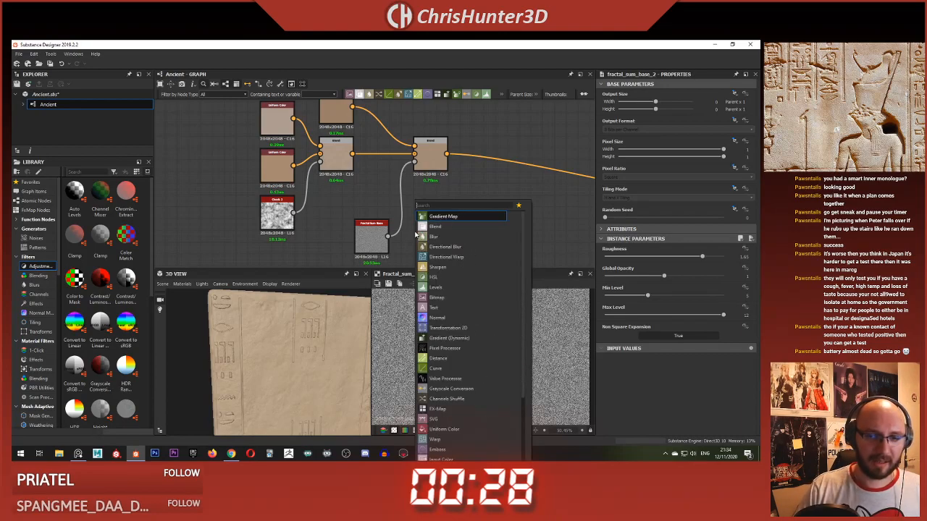
type("lev")
key("Return")
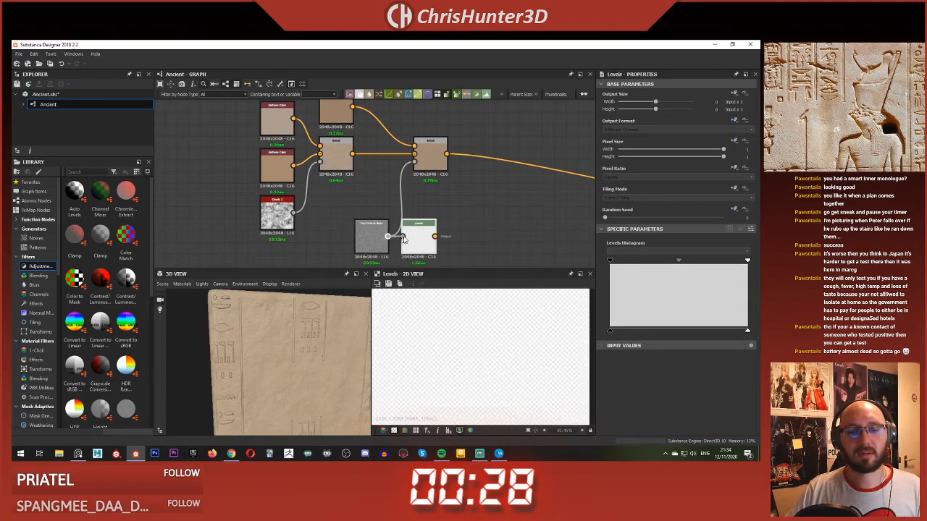
left_click_drag(403, 240, 419, 239)
left_click_drag(417, 189, 414, 165)
Step: Narrow the Levels input range from both ends to boost the mask's contrast, and space the second Blend farther from the first
double_click(430, 154)
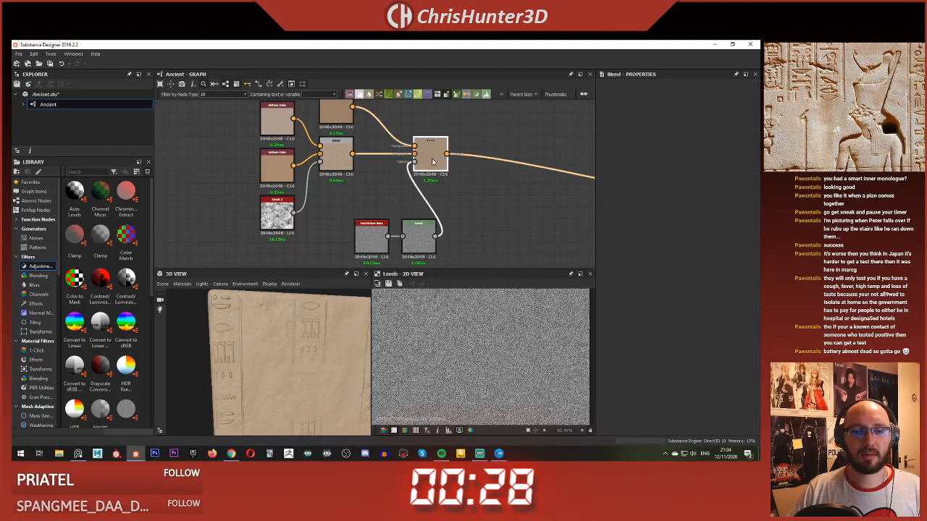
left_click(420, 237)
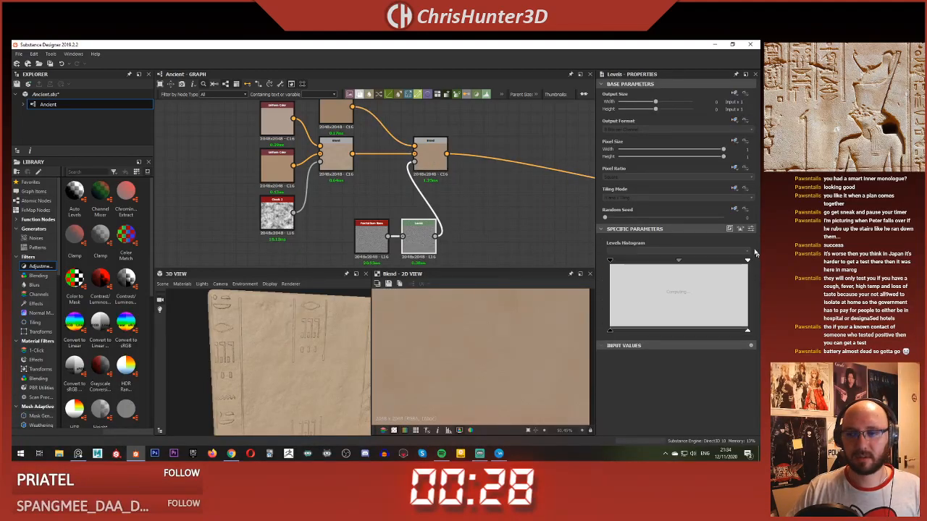
scroll(532, 339, "up", 2)
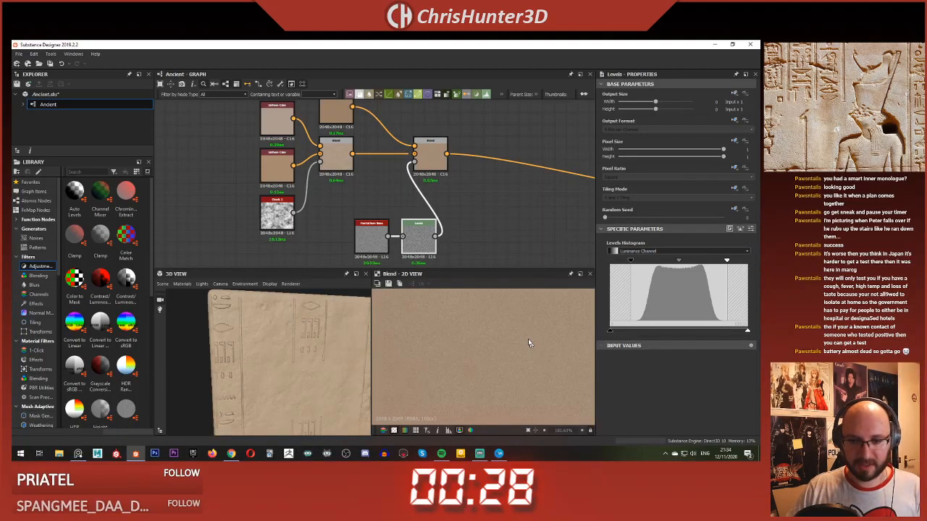
left_click_drag(429, 164, 477, 169)
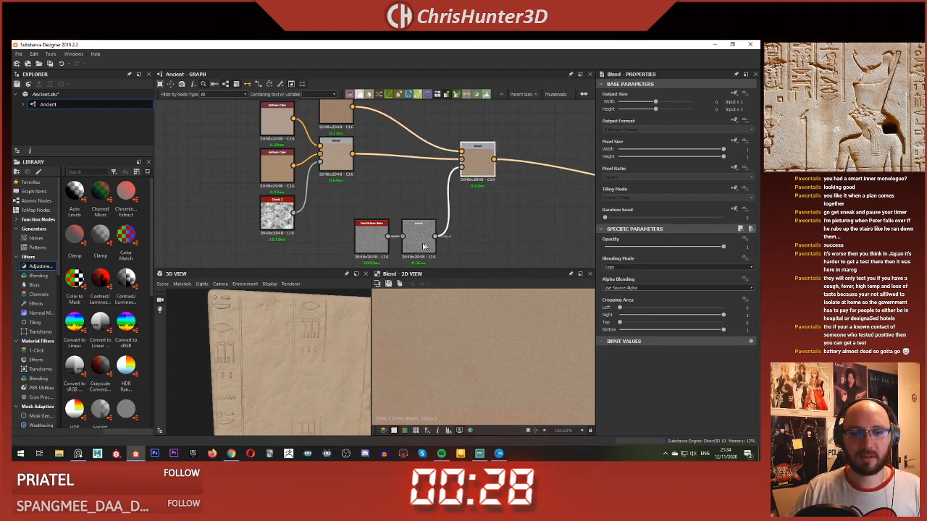
Step: Lower the Levels node's output white point to weaken the grain mask, and check the blended color on the slab
left_click(414, 241)
double_click(458, 165)
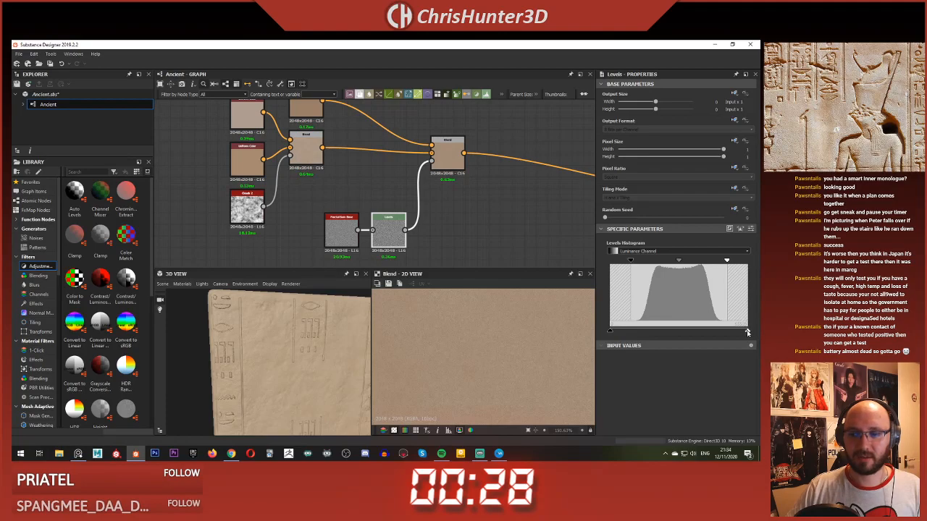
left_click_drag(697, 329, 694, 329)
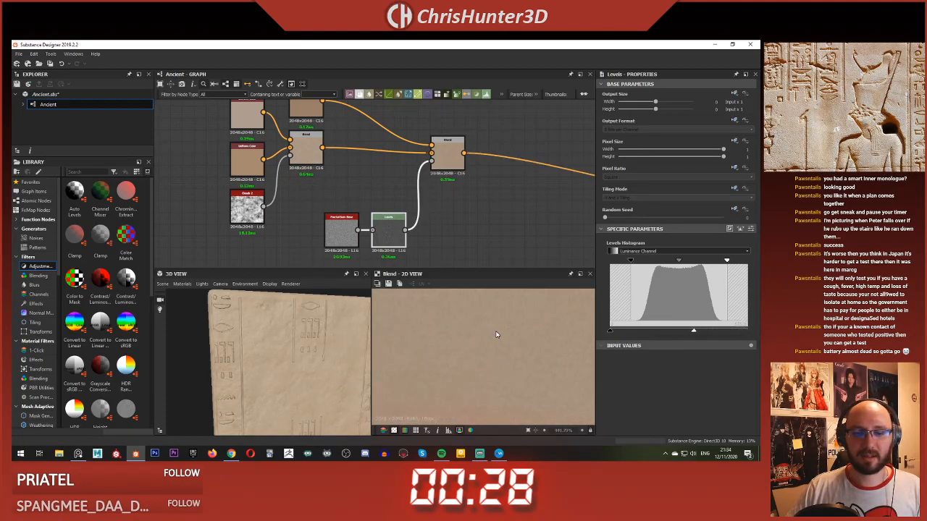
scroll(493, 337, "down", 5)
left_click(433, 155)
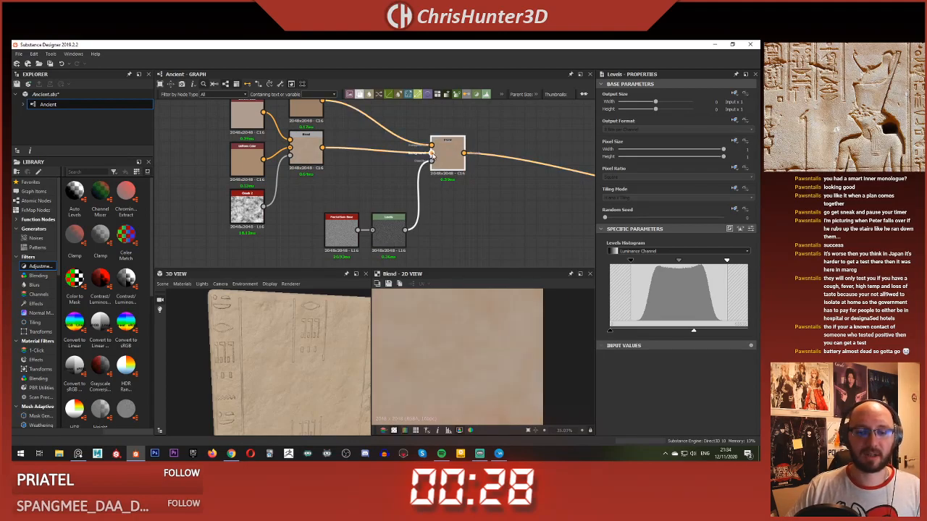
scroll(485, 346, "up", 5)
scroll(486, 346, "down", 5)
scroll(433, 186, "down", 1)
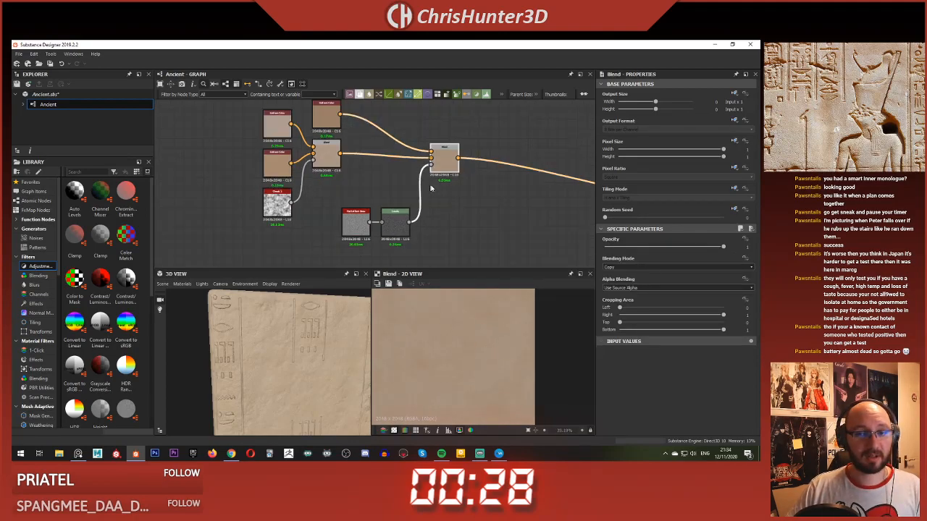
scroll(384, 204, "up", 1)
middle_click_drag(381, 204, 426, 218)
scroll(278, 357, "up", 6)
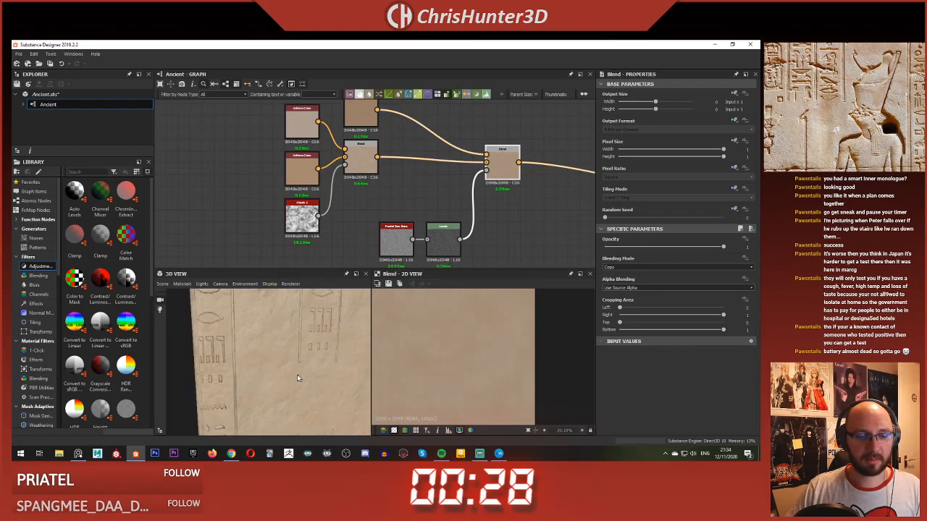
scroll(291, 378, "down", 8)
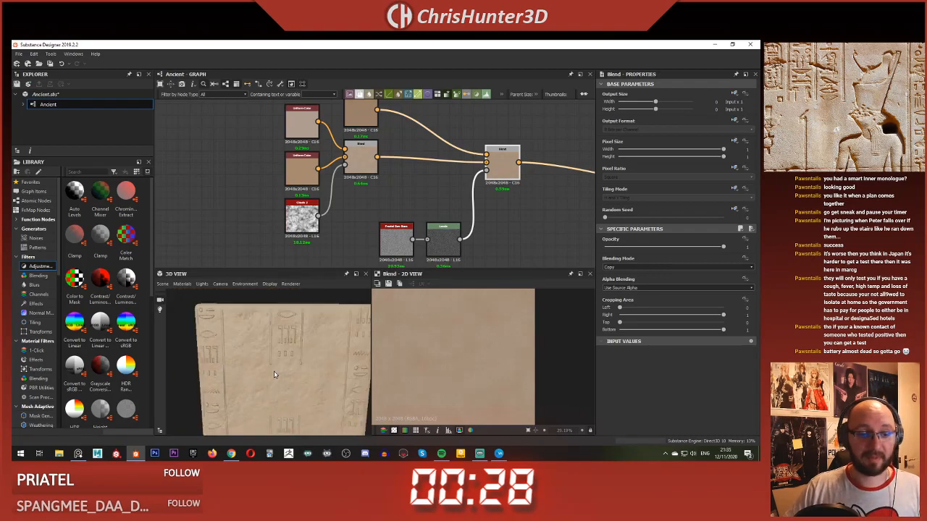
Step: Preview the Ambient Occlusion node, raise its Radius to 0.18, and check the shading on the carved slab
scroll(417, 205, "down", 5)
middle_click_drag(552, 237, 418, 182)
scroll(417, 184, "up", 7)
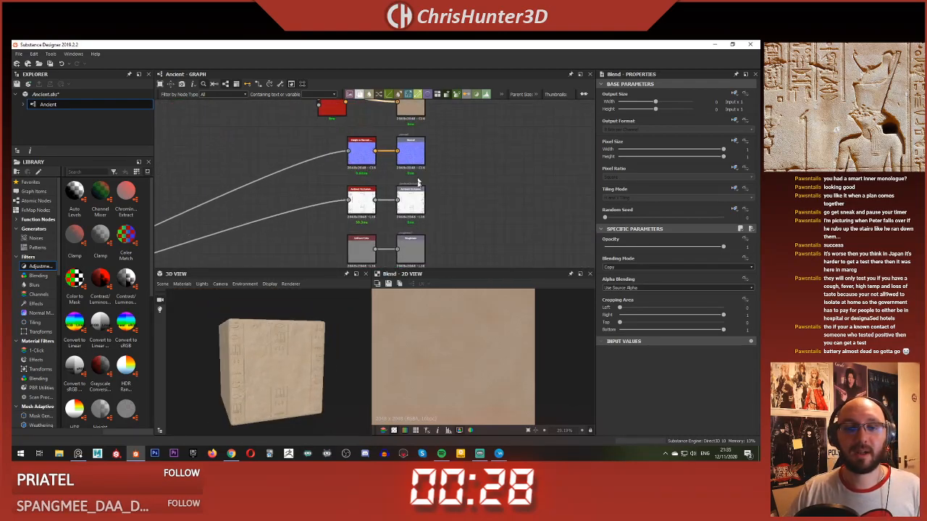
double_click(332, 203)
scroll(453, 358, "up", 5)
scroll(478, 349, "down", 6)
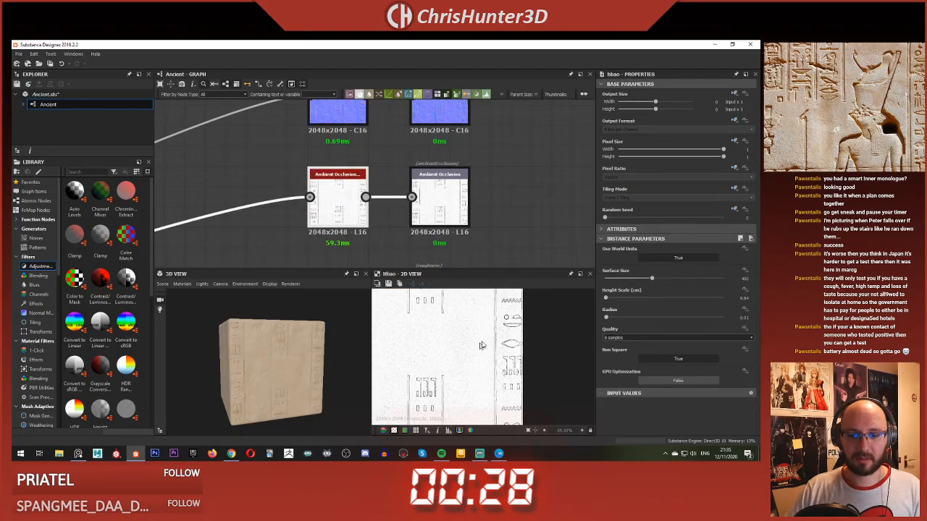
middle_click_drag(483, 348, 494, 393)
scroll(449, 349, "up", 2)
scroll(470, 340, "down", 3)
scroll(497, 360, "up", 5)
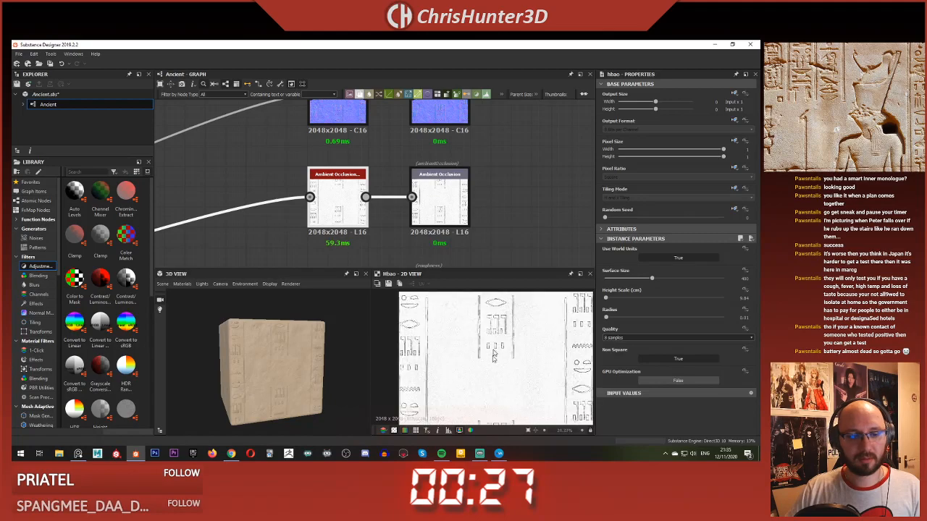
middle_click_drag(499, 337, 487, 348)
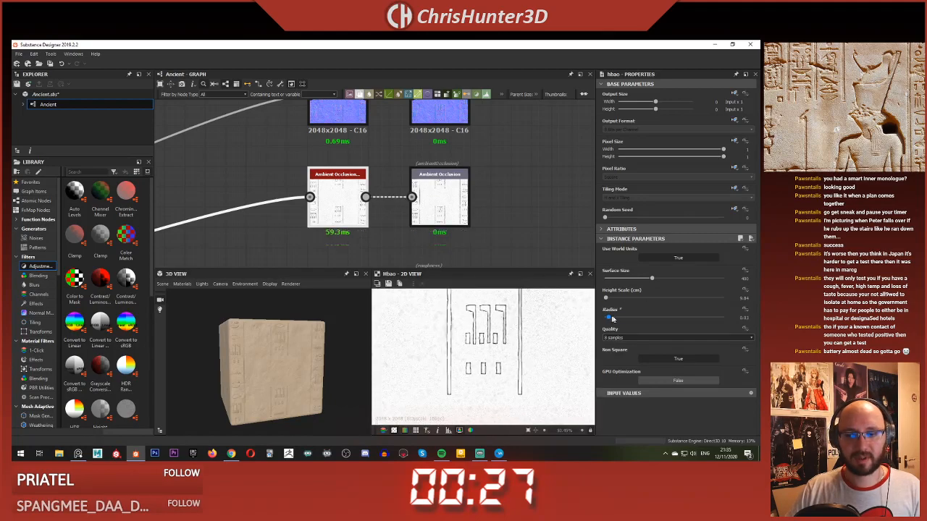
left_click_drag(612, 319, 627, 318)
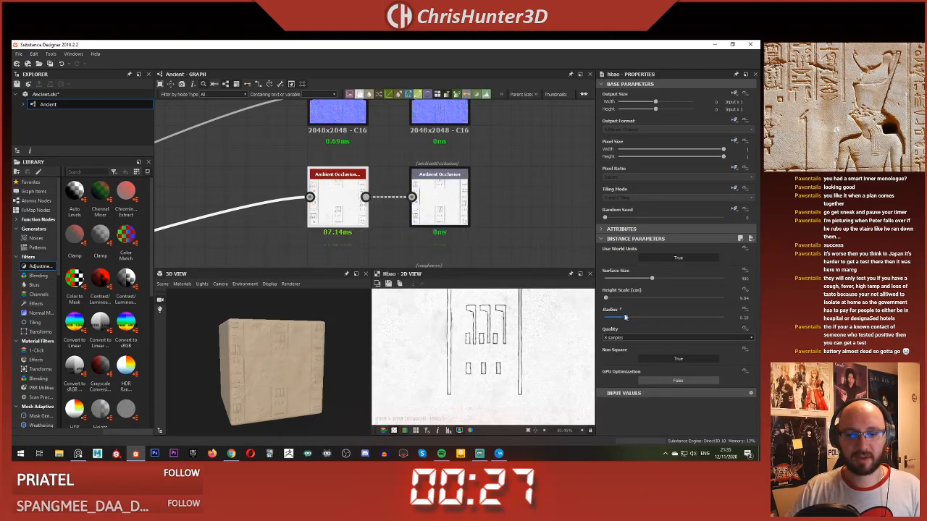
scroll(437, 363, "down", 3)
middle_click_drag(432, 368, 481, 299)
scroll(468, 344, "up", 2)
scroll(248, 375, "up", 1)
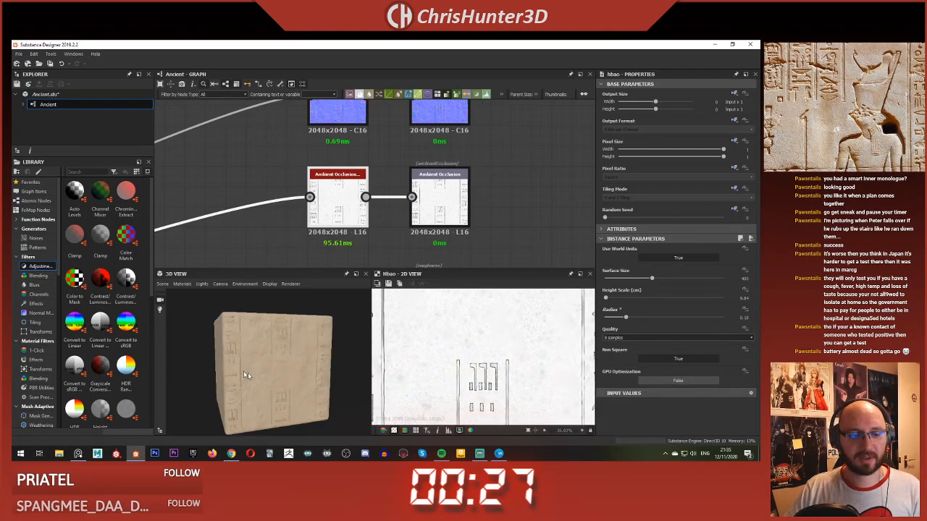
scroll(248, 375, "up", 2)
scroll(419, 186, "down", 5)
scroll(419, 185, "up", 4)
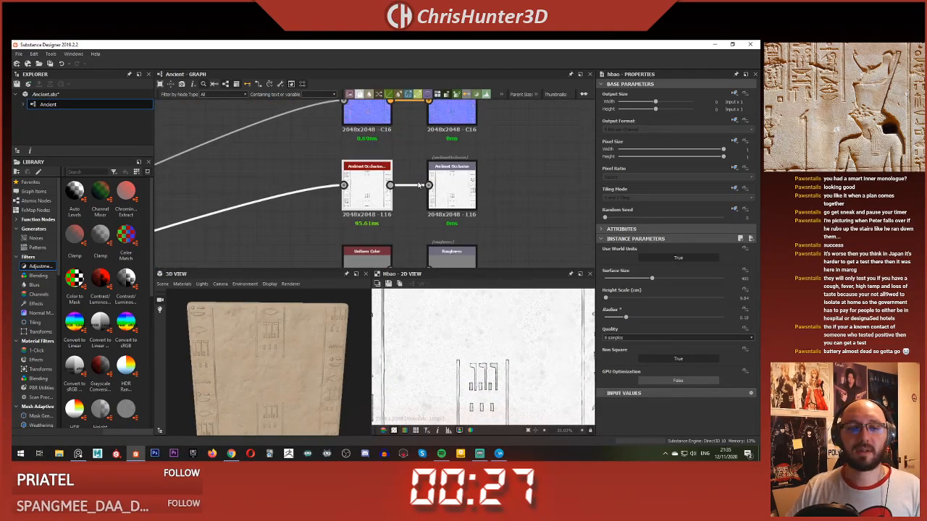
scroll(419, 185, "down", 4)
middle_click_drag(315, 197, 365, 186)
right_click(362, 169)
left_click(401, 221)
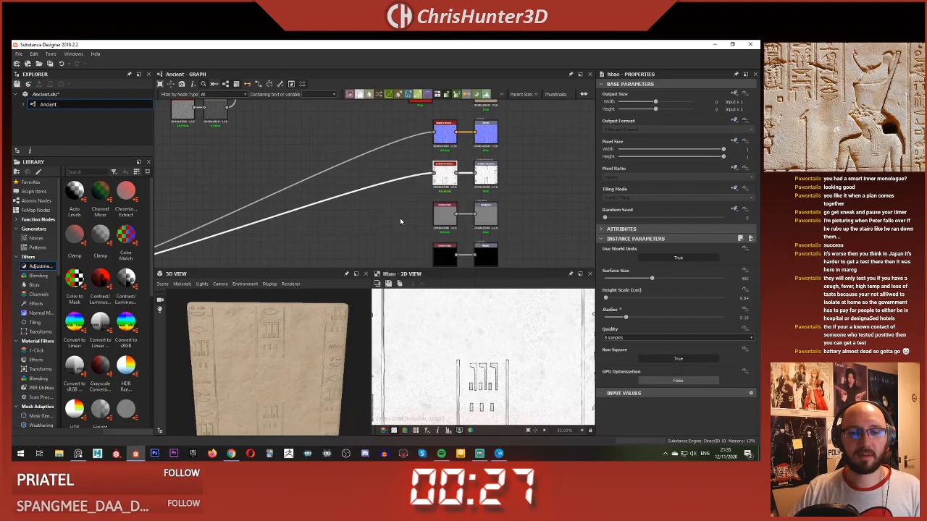
Step: Examine the node graph's branches and the carved slab's surface in the 3D preview
scroll(267, 197, "down", 4)
middle_click_drag(269, 197, 369, 215)
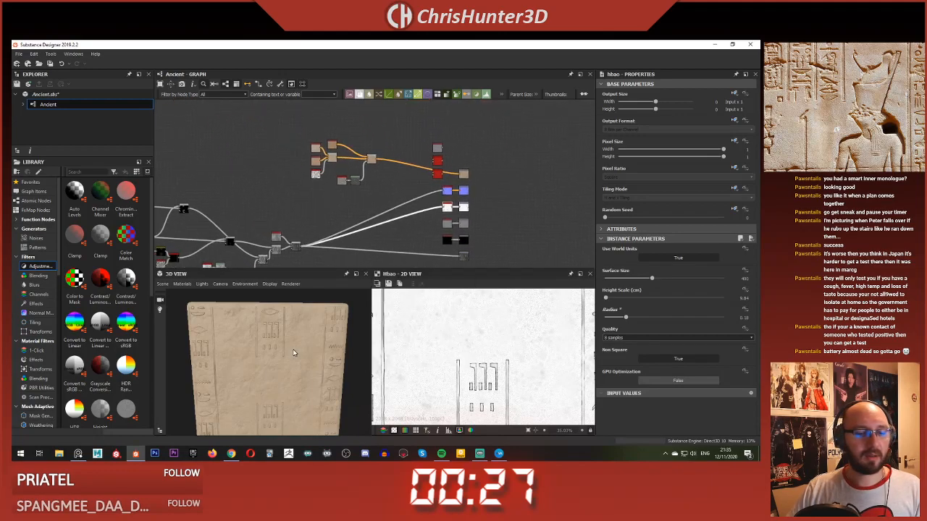
scroll(281, 326, "down", 2)
scroll(284, 233, "down", 3)
middle_click_drag(284, 233, 338, 219)
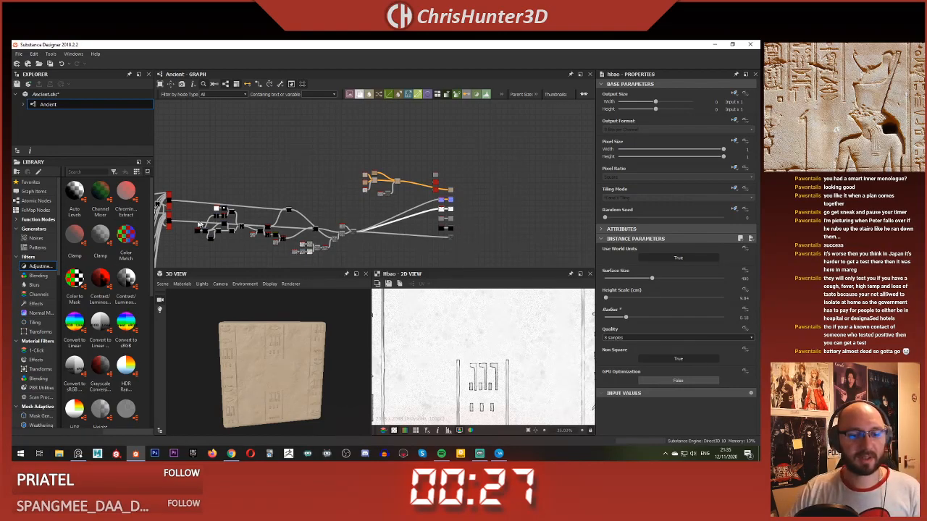
scroll(199, 223, "up", 2)
scroll(290, 353, "up", 5)
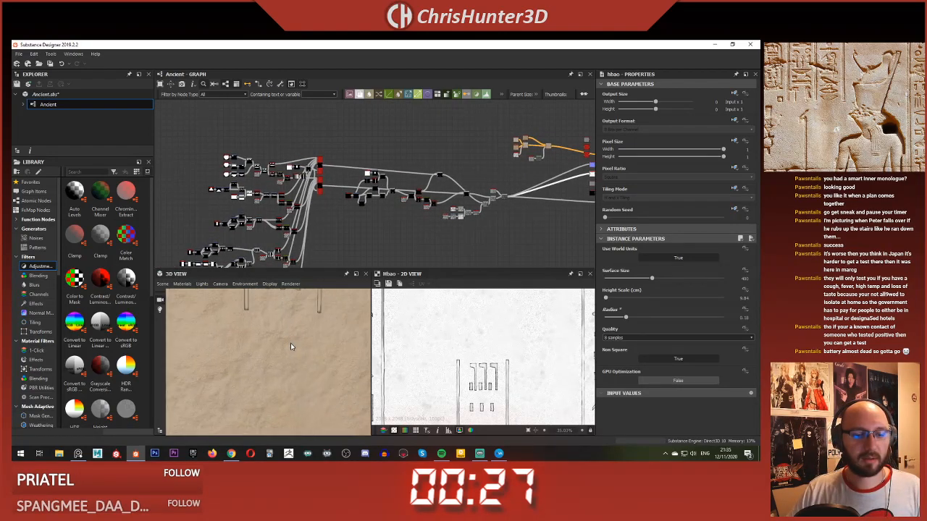
scroll(283, 337, "down", 4)
scroll(379, 171, "up", 3)
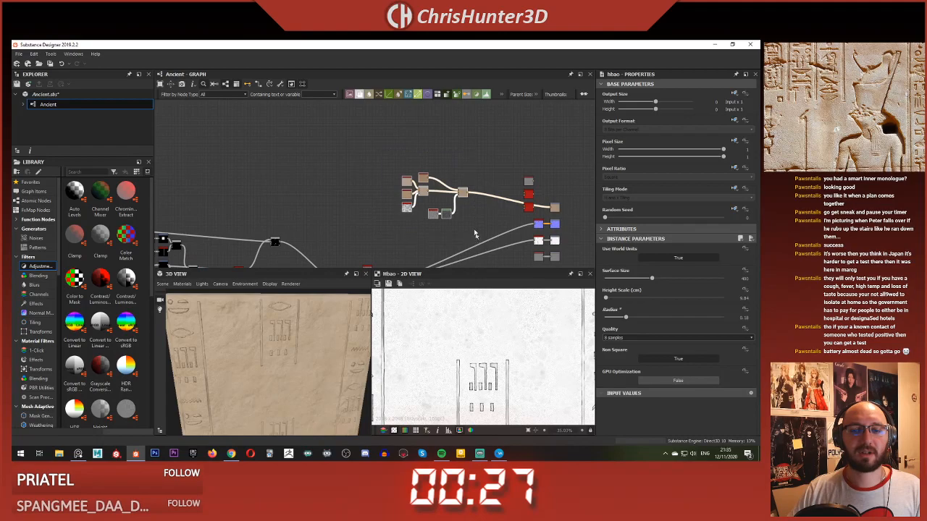
scroll(474, 234, "down", 3)
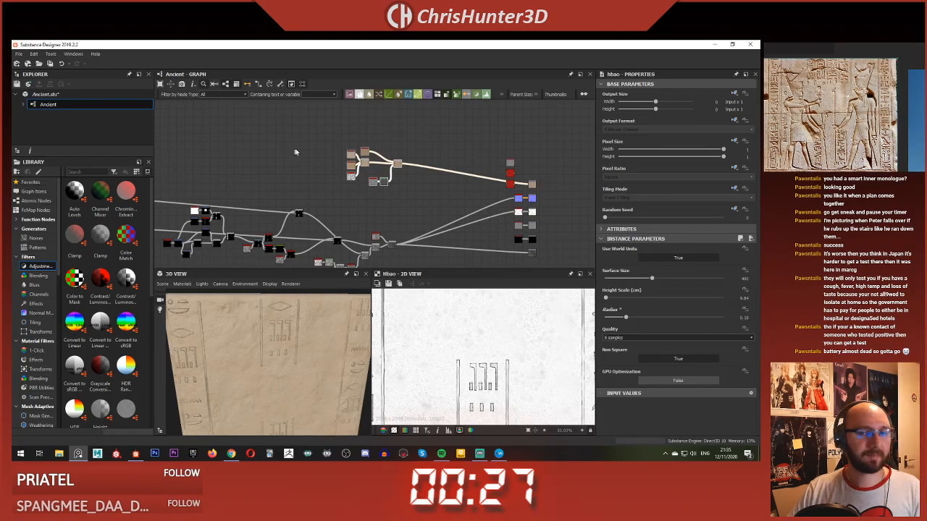
scroll(295, 152, "up", 5)
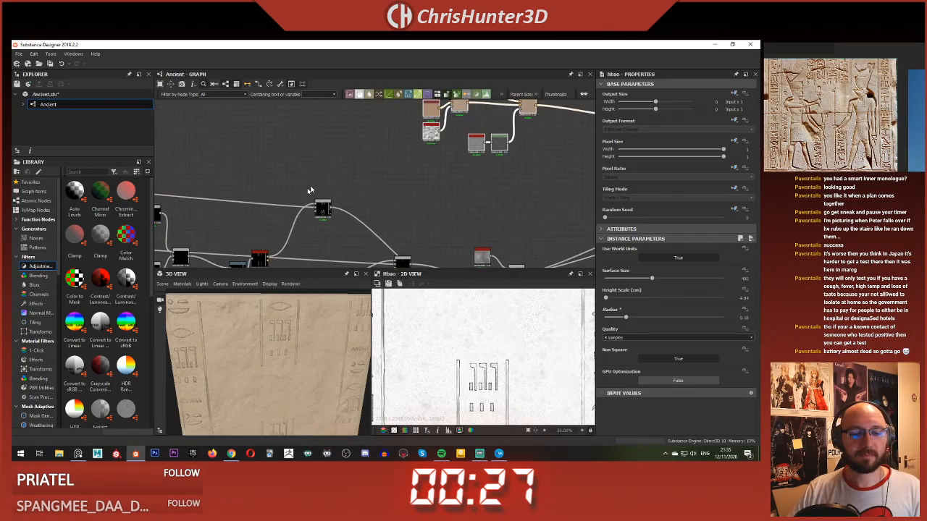
scroll(291, 219, "down", 3)
left_click_drag(272, 327, 256, 345)
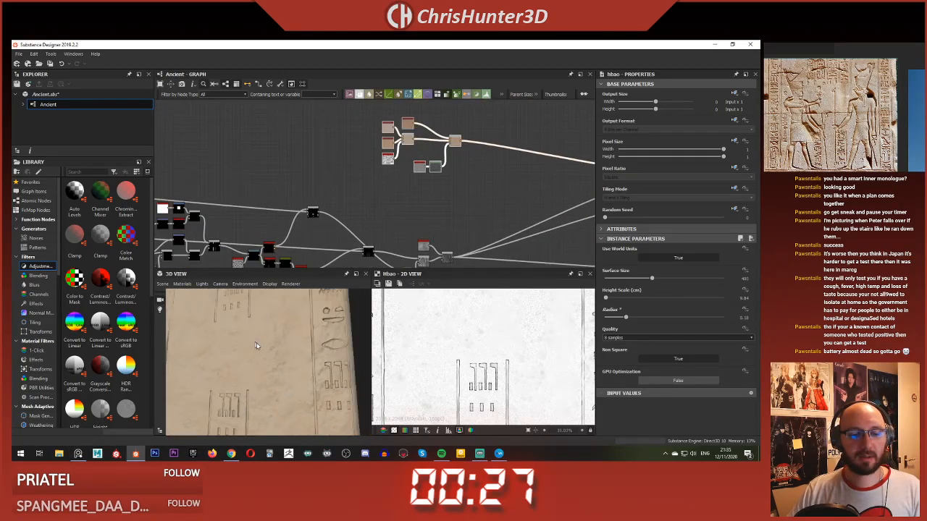
Step: Add a third Blend node after the base color chain and connect the second Blend's output to its background input
scroll(256, 345, "down", 4)
scroll(327, 169, "down", 3)
middle_click_drag(391, 165, 403, 232)
scroll(403, 231, "up", 3)
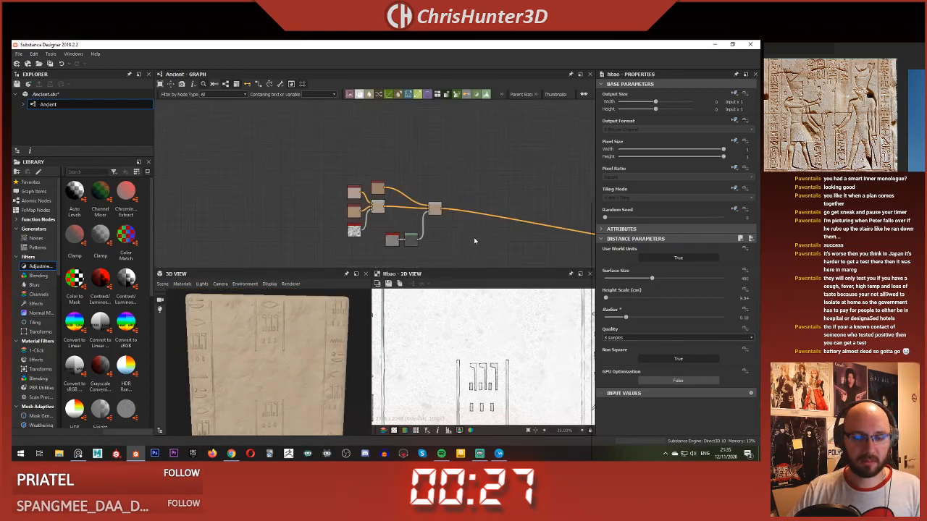
key("space")
type("ble")
key("Return")
scroll(458, 241, "up", 3)
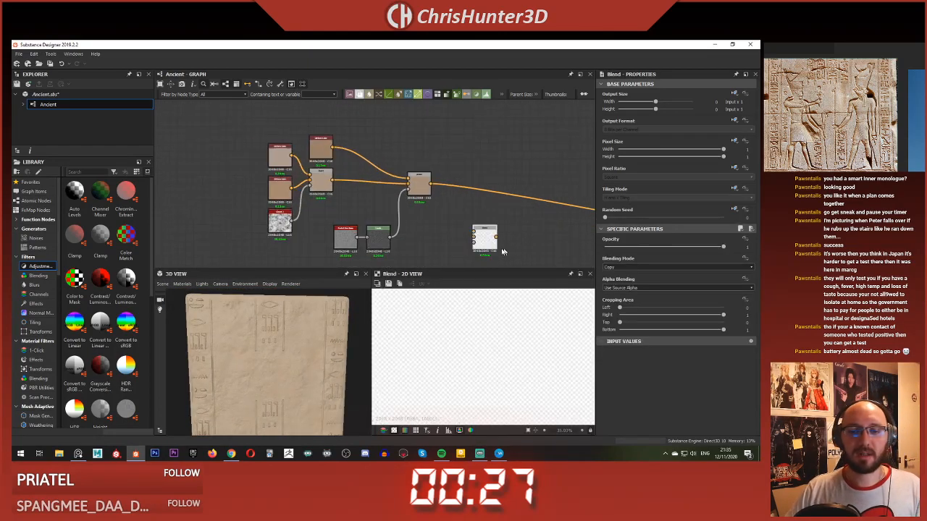
middle_click_drag(503, 252, 447, 253)
left_click_drag(433, 243, 442, 179)
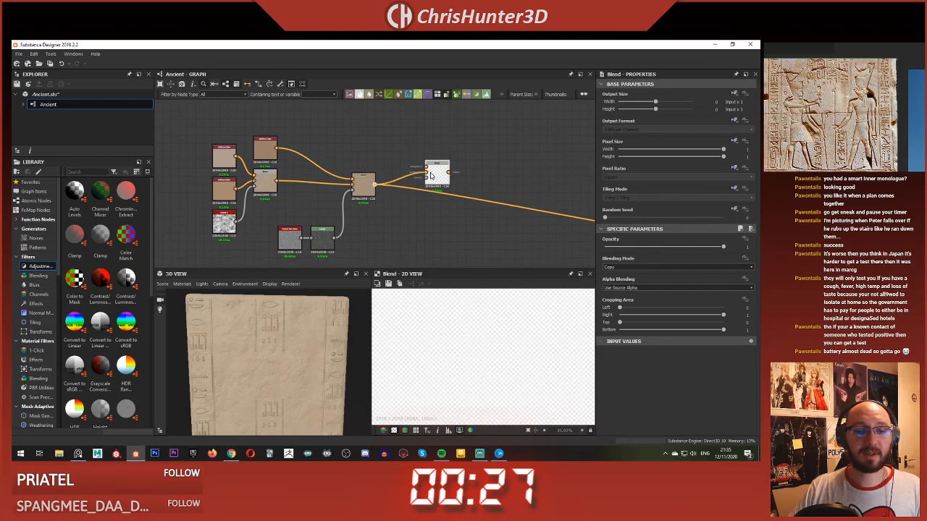
scroll(388, 214, "up", 3)
scroll(306, 376, "up", 4)
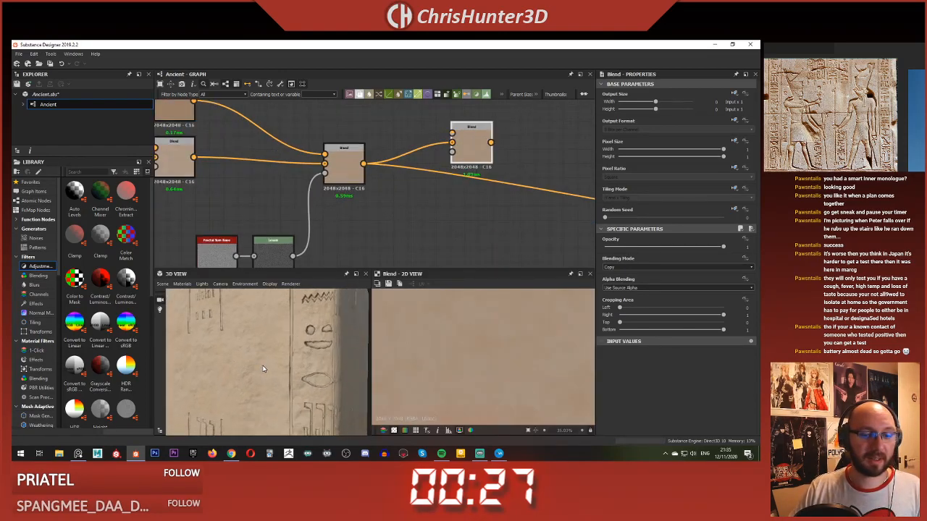
left_click_drag(262, 365, 311, 355)
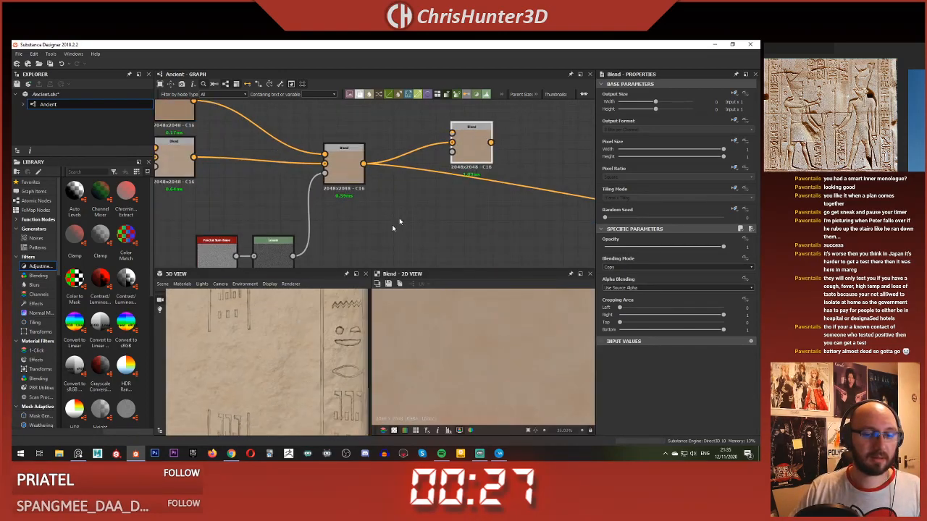
Step: Raise the Roughness output's Uniform Color value to about 0.68, checking the slab's shine, and preview the node
scroll(399, 222, "down", 4)
middle_click_drag(382, 173, 235, 29)
scroll(437, 161, "up", 4)
middle_click_drag(435, 159, 420, 191)
left_click(420, 192)
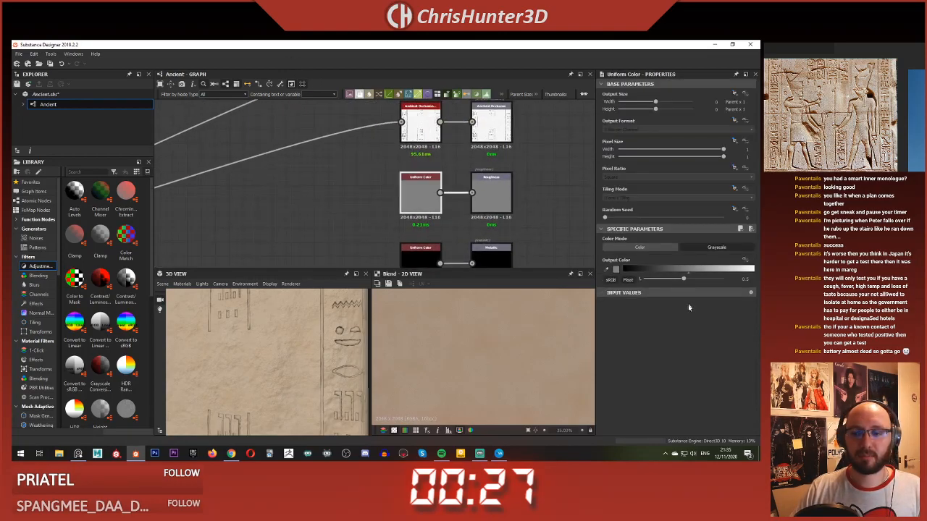
left_click_drag(693, 279, 697, 280)
scroll(281, 362, "up", 2)
scroll(280, 360, "up", 2)
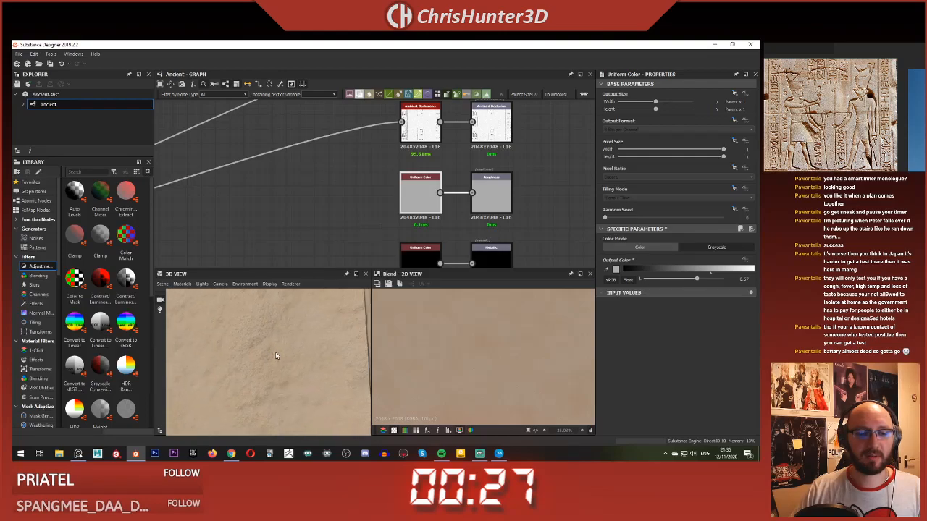
scroll(275, 352, "down", 3)
left_click_drag(275, 352, 228, 391)
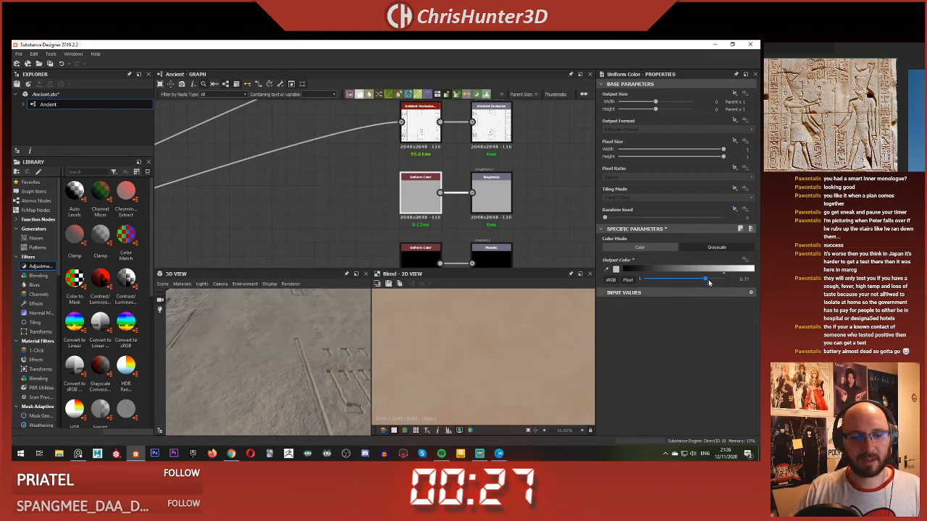
mouse_move(709, 283)
left_mouse_down()
mouse_move(744, 281)
mouse_move(700, 284)
left_mouse_up()
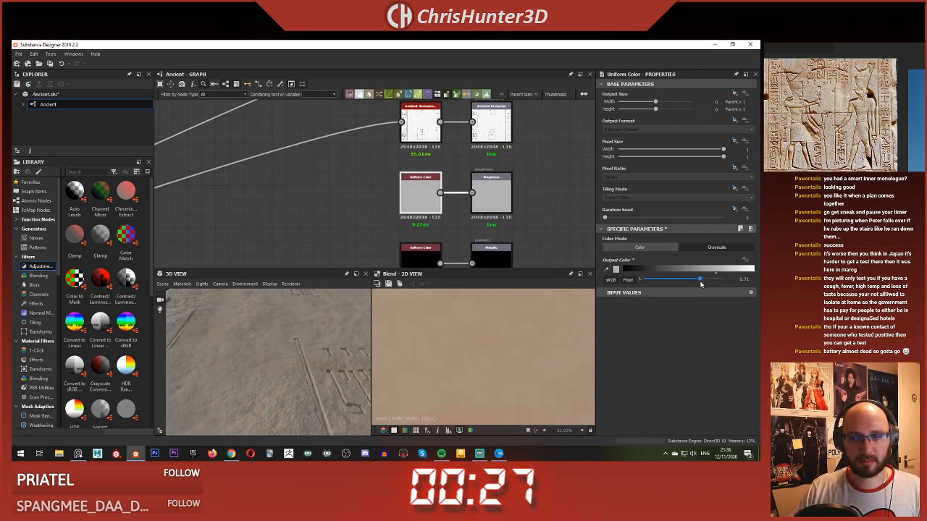
double_click(420, 184)
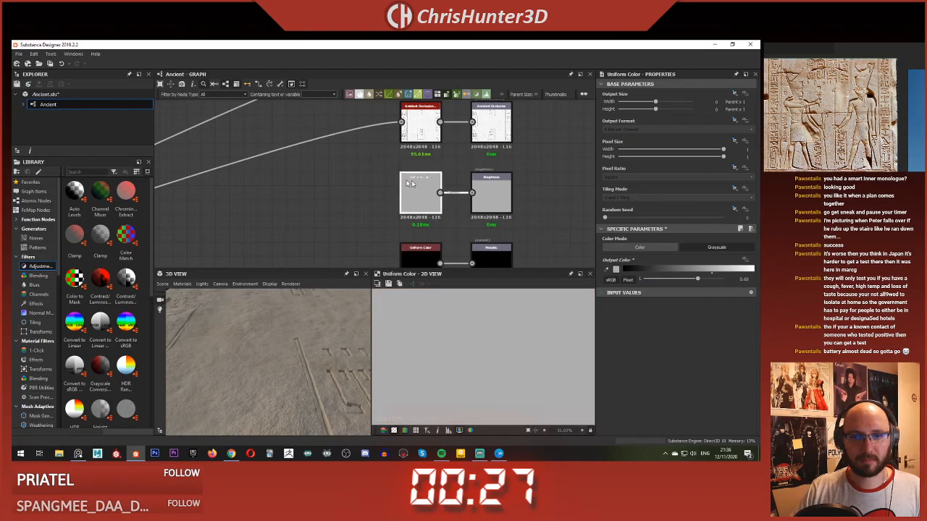
Step: Preview the final height Blend and examine the carved slab from different angles and distances
scroll(310, 228, "down", 4)
middle_click_drag(273, 206, 333, 187)
middle_click_drag(362, 105, 426, 142)
scroll(344, 195, "down", 3)
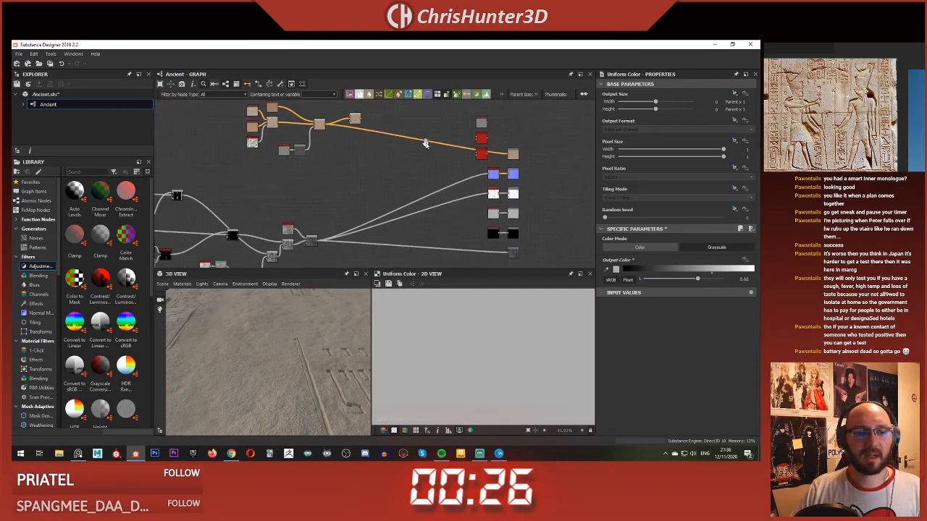
middle_click_drag(296, 231, 356, 211)
scroll(356, 210, "up", 2)
double_click(374, 223)
scroll(320, 331, "down", 5)
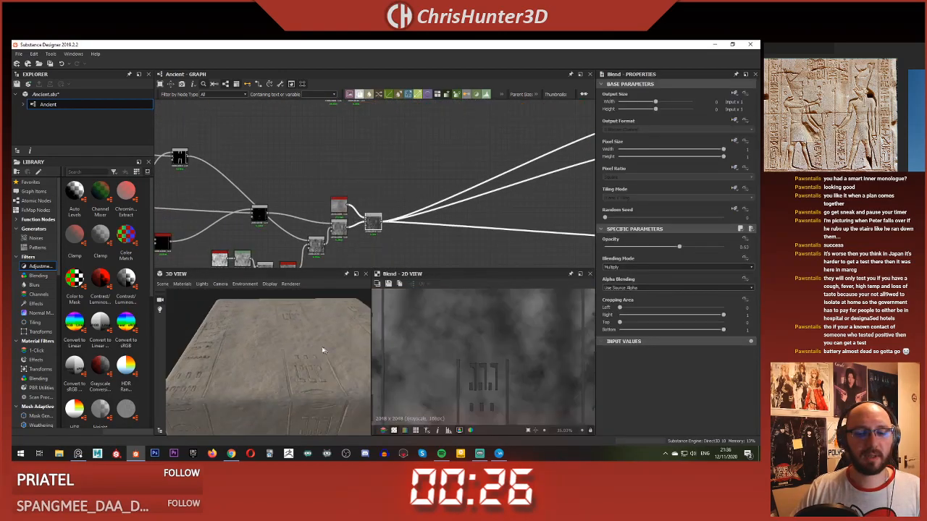
left_click_drag(319, 331, 263, 370)
scroll(284, 338, "up", 3)
scroll(279, 339, "down", 2)
scroll(263, 370, "down", 1)
scroll(879, 122, "up", 5)
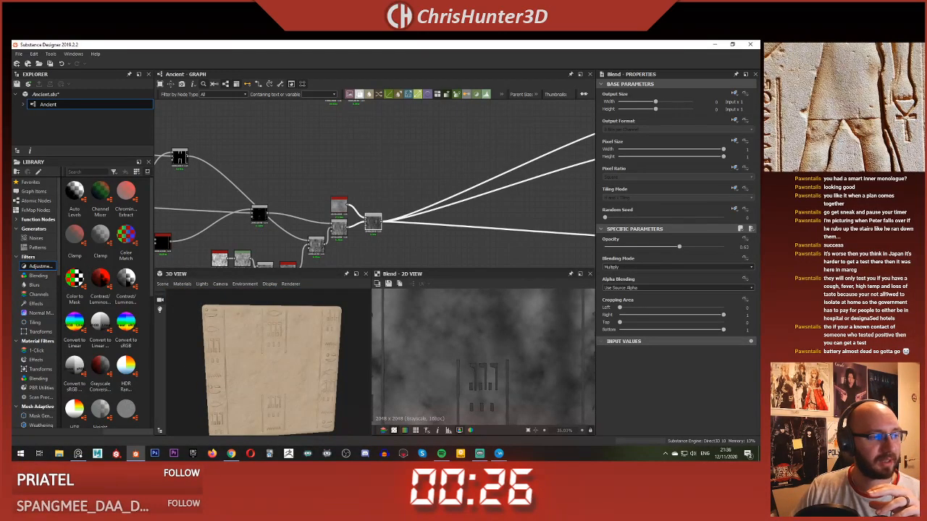
Step: Compare the slab with the reference photos and examine the last height Blend nodes and their Fractal Sum Base input
scroll(879, 122, "down", 3)
scroll(869, 116, "down", 3)
middle_click_drag(862, 102, 833, 120)
scroll(833, 120, "up", 4)
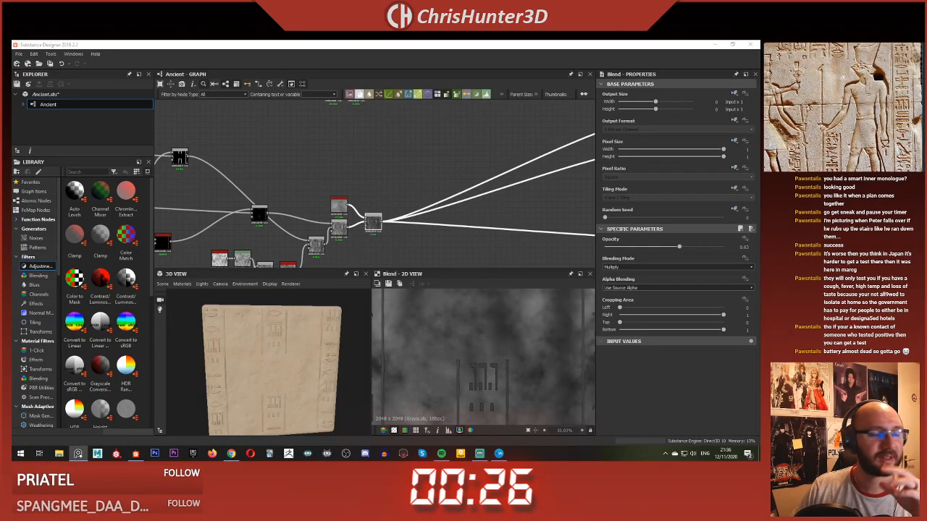
scroll(287, 156, "down", 4)
middle_click_drag(289, 158, 362, 177)
scroll(362, 177, "up", 4)
middle_click_drag(456, 149, 435, 170)
scroll(395, 170, "up", 3)
middle_click_drag(363, 163, 397, 221)
scroll(284, 327, "up", 3)
scroll(424, 199, "down", 4)
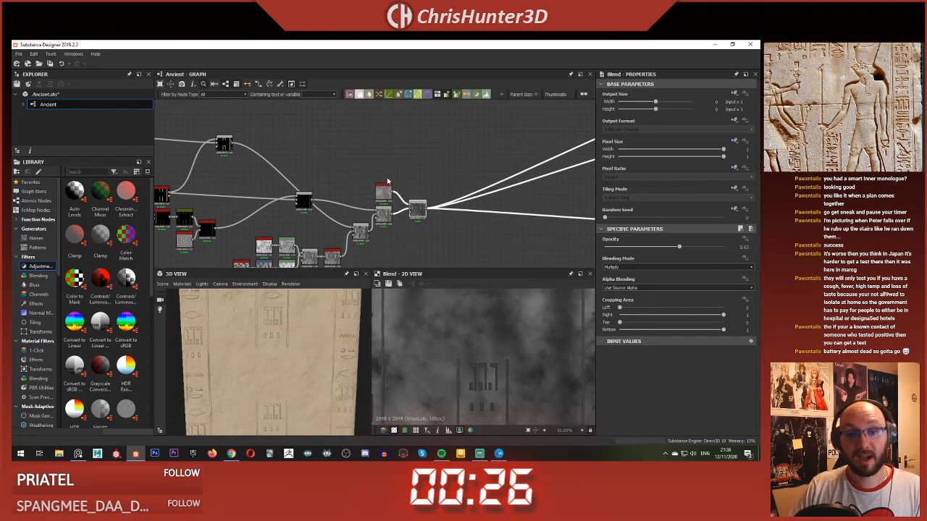
scroll(388, 181, "up", 2)
scroll(405, 206, "up", 2)
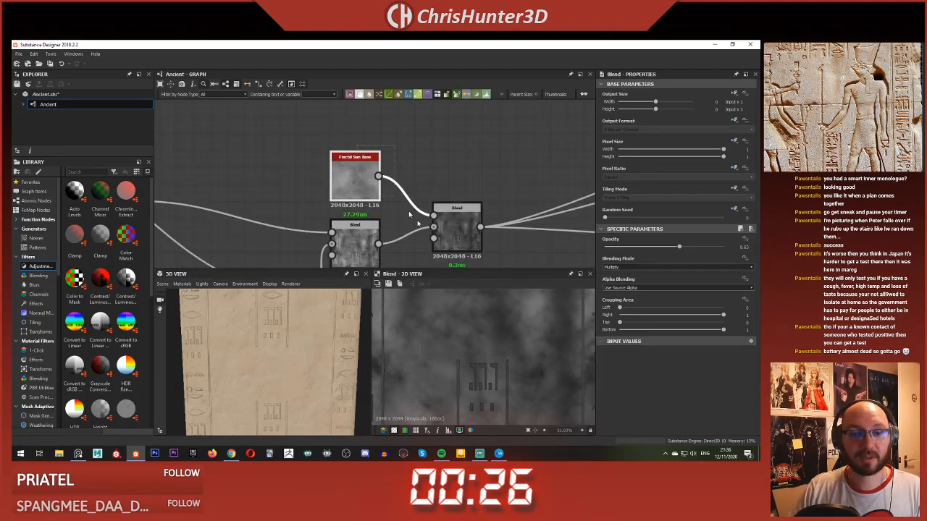
scroll(408, 211, "down", 3)
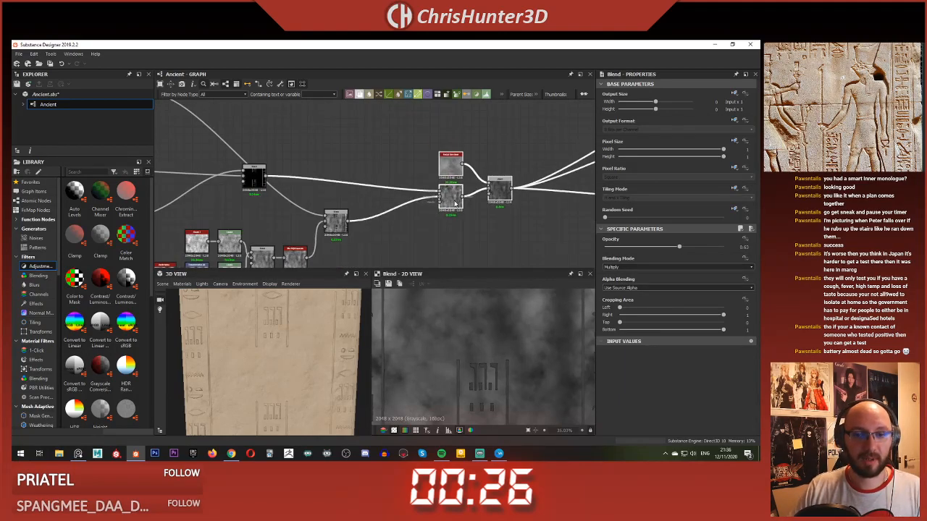
Step: Add a Blend node to the height graph and connect the surface-detail Blend's output to its background input
scroll(404, 216, "up", 2)
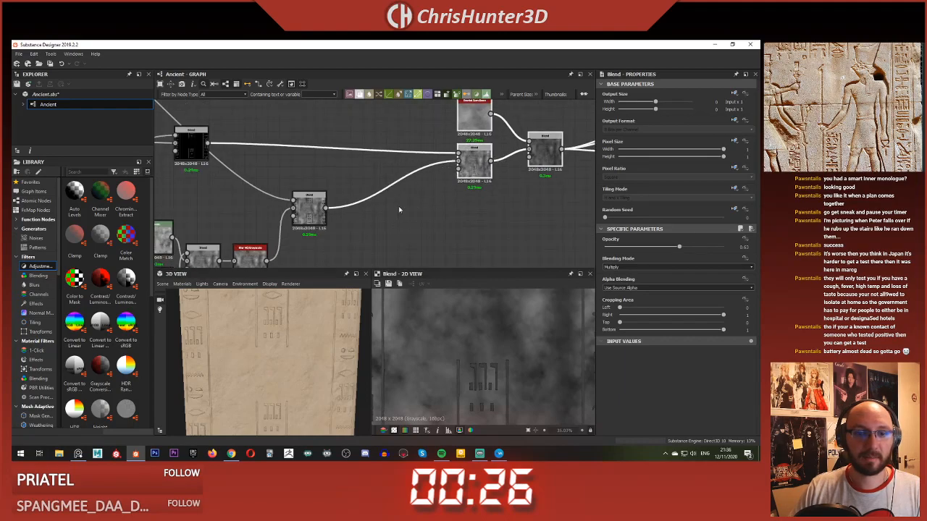
key("space")
type("blend")
key("Return")
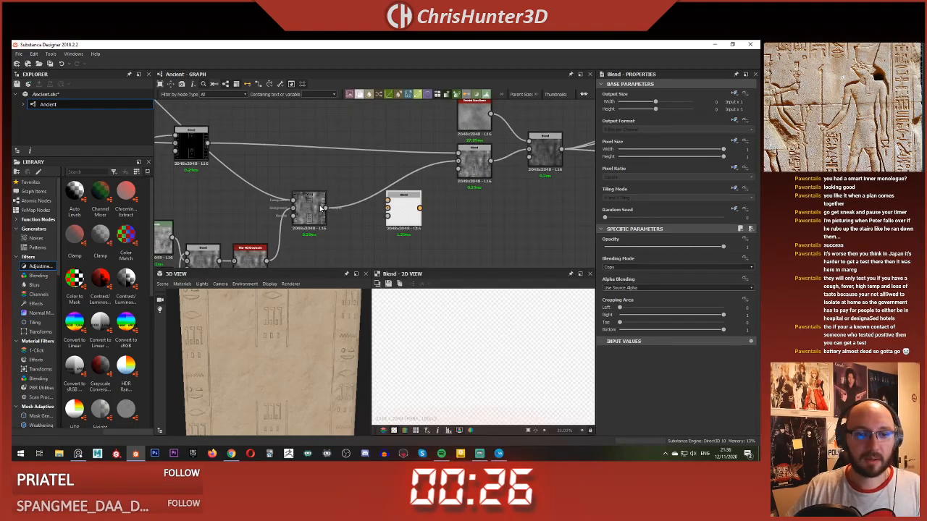
left_click_drag(378, 210, 442, 236)
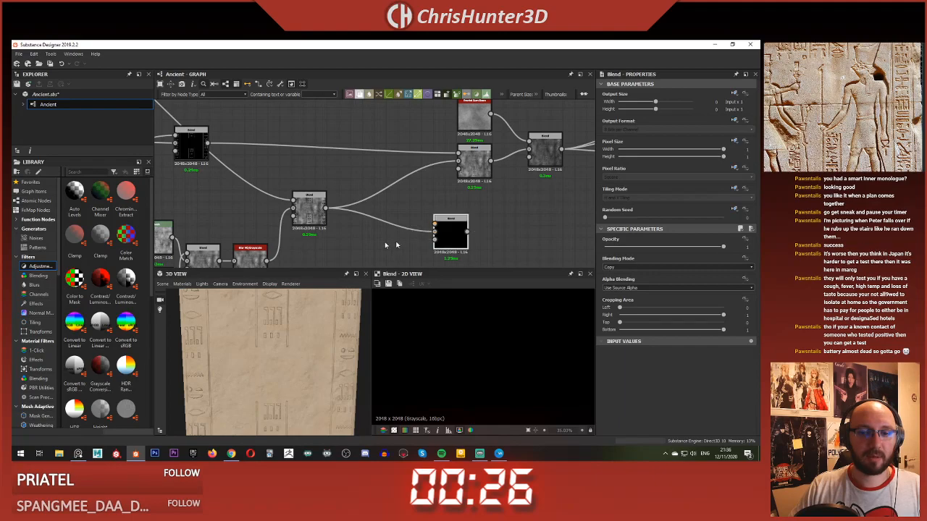
middle_click_drag(377, 236, 383, 216)
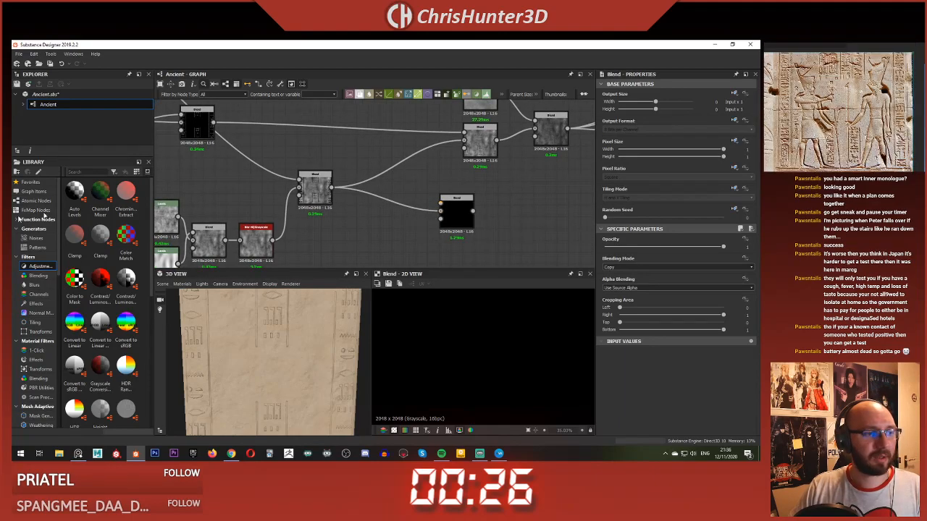
Step: Add a BnW Spots 1 noise node and place it below the surface-detail Blend
middle_click_drag(328, 206, 330, 199)
key("space")
type("bnw")
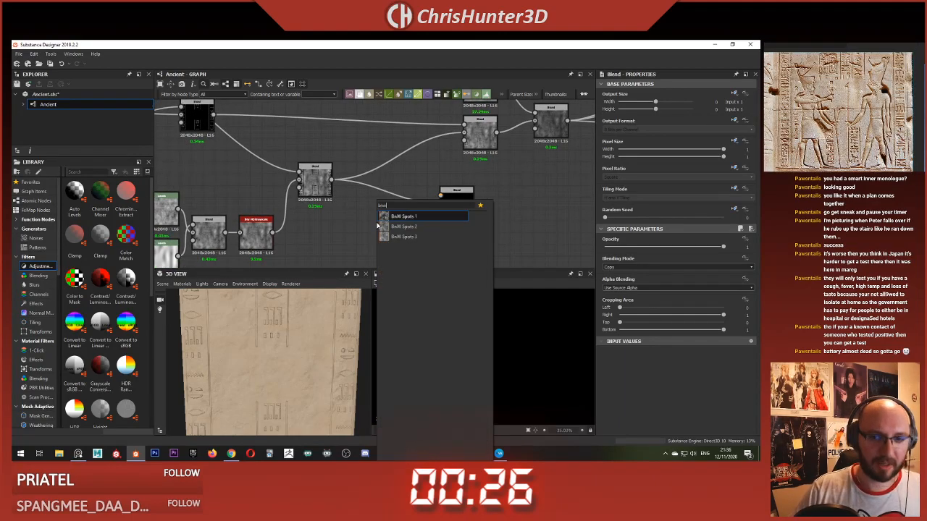
left_click(417, 217)
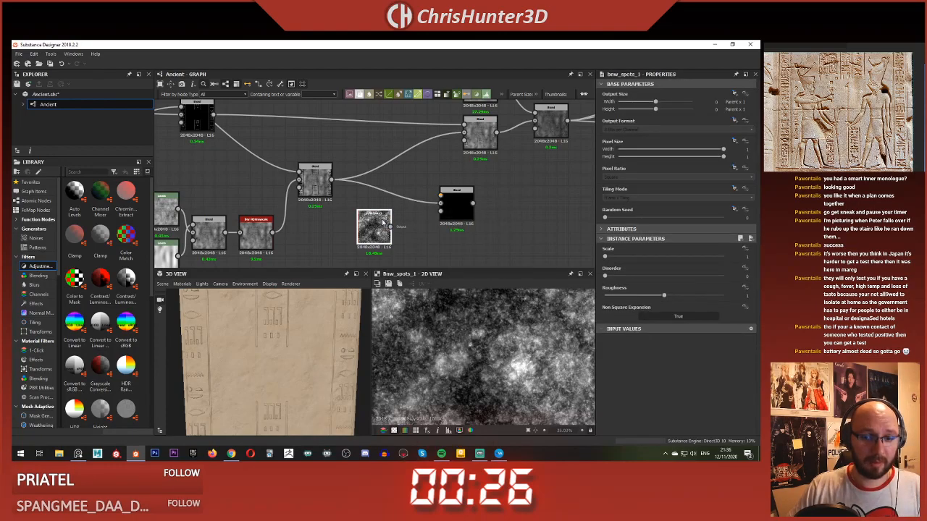
left_click_drag(371, 231, 308, 245)
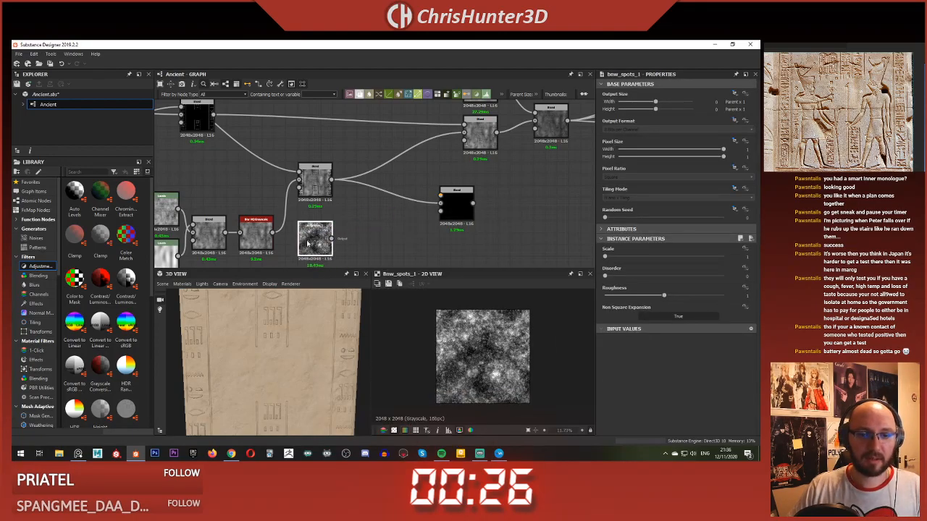
Step: Set the BnW Spots 1 node's Random Seed to 3 and increase its Scale for smaller, denser spots
left_click_drag(606, 217, 636, 226)
left_click_drag(607, 257, 656, 257)
scroll(495, 352, "up", 9)
key("f")
left_click(387, 247)
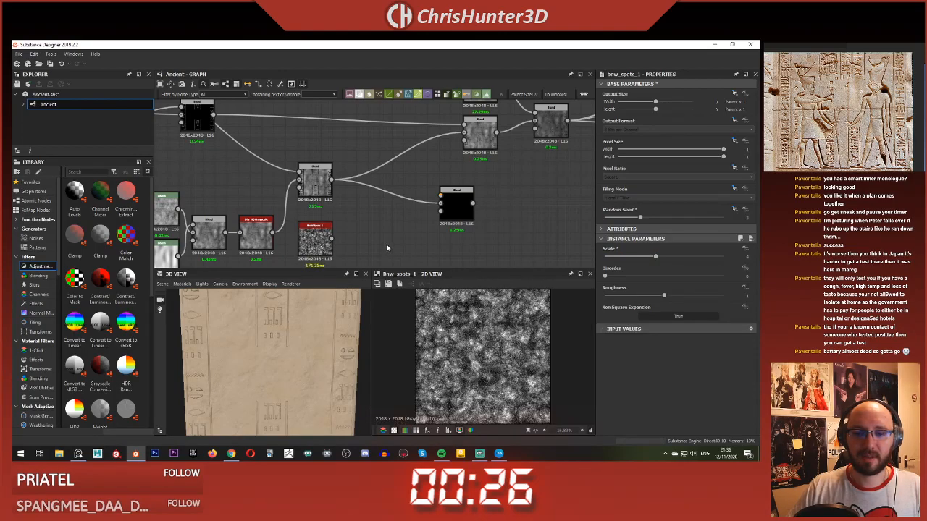
Step: Add a Histogram Scan fed by BnW Spots 1, with Position about 0.05 and Contrast about 0.47, and inspect the resulting mask
key("space")
type("hist")
key("Return")
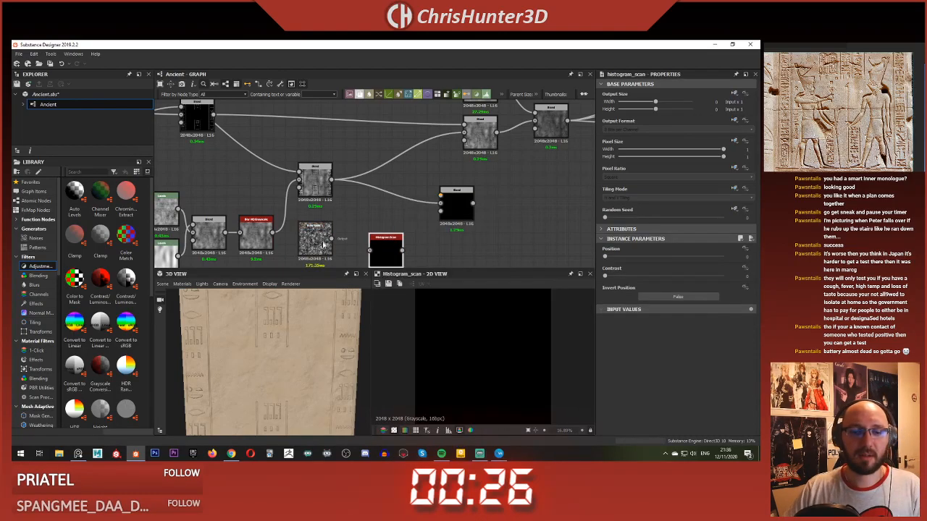
left_click_drag(331, 239, 371, 246)
left_click(627, 257)
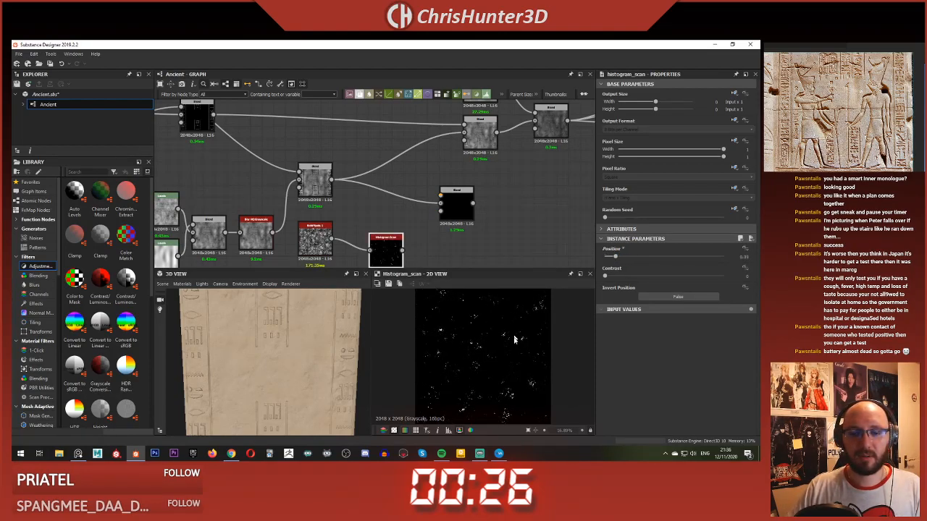
scroll(514, 339, "up", 5)
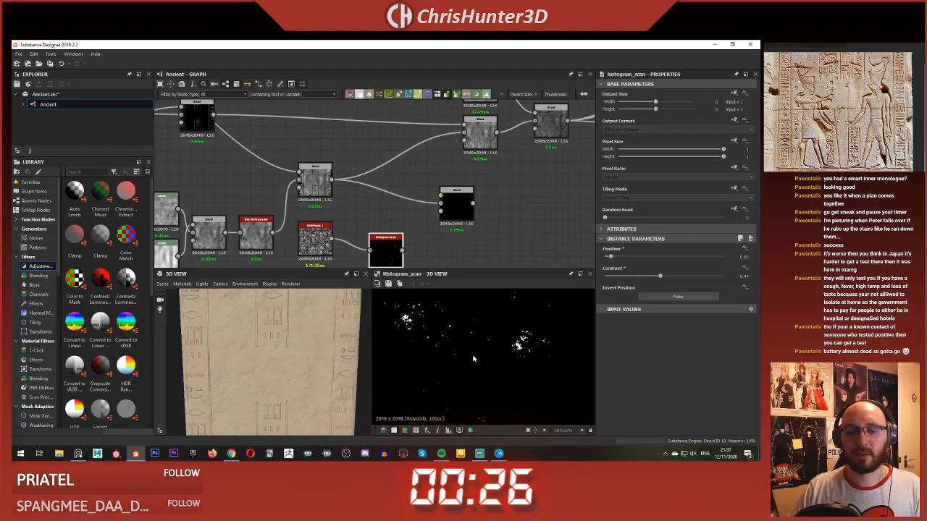
Step: Set the BnW Spots 1 node's Disorder to about 0.22 and its Scale to 7 to make the damage spots finer
scroll(473, 358, "down", 5)
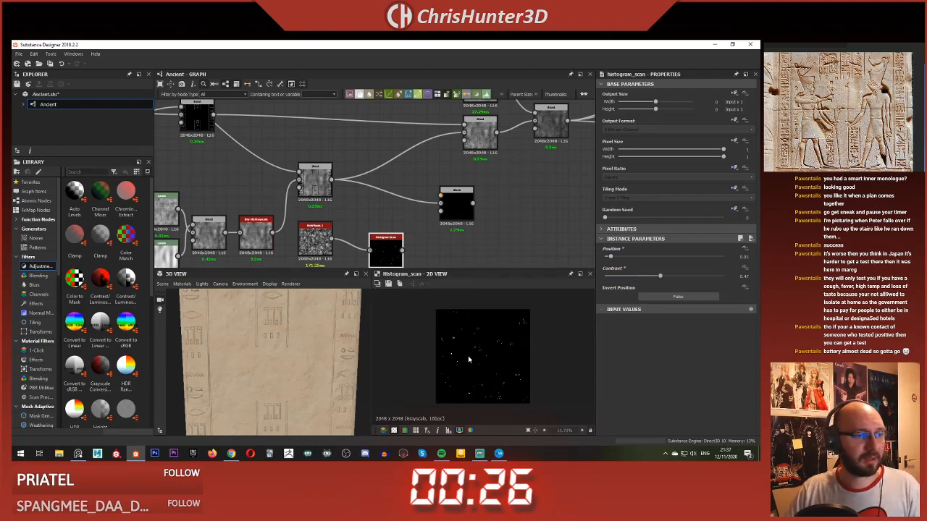
middle_click_drag(424, 244, 431, 207)
scroll(498, 357, "up", 3)
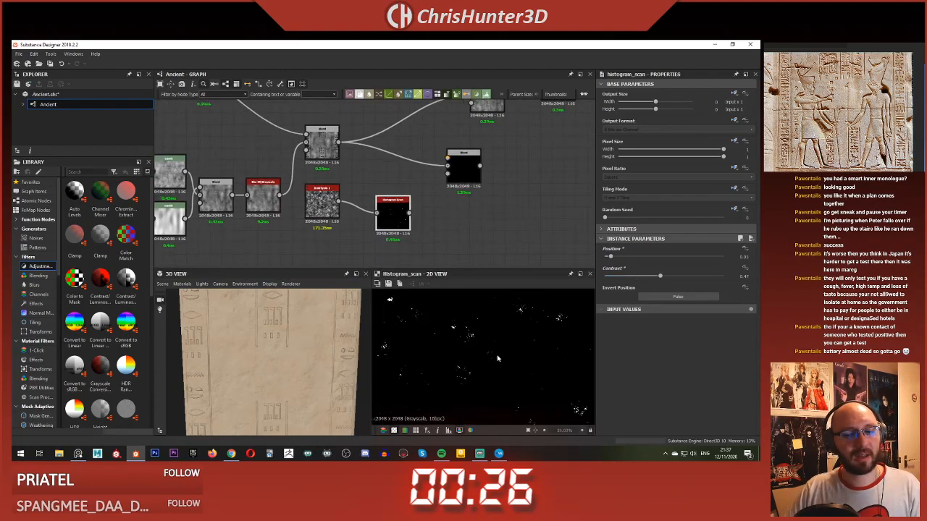
scroll(499, 362, "down", 3)
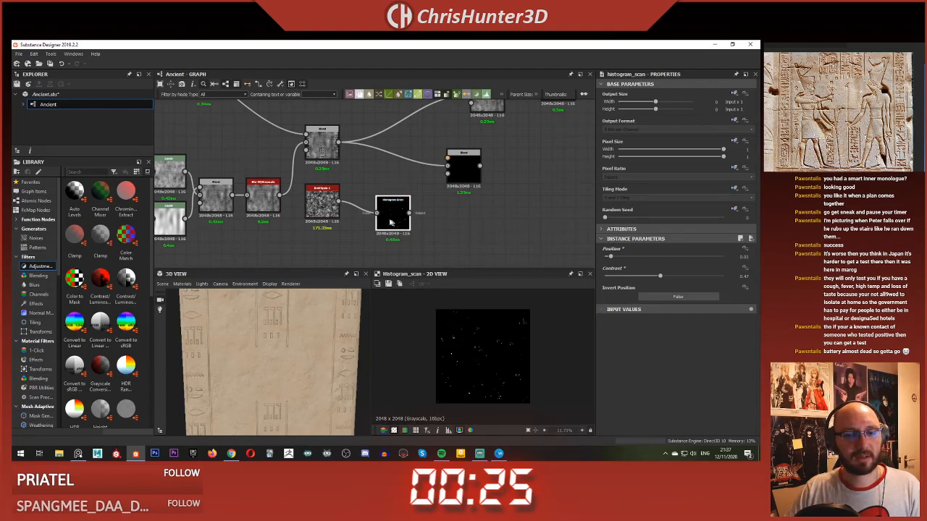
left_click(323, 204)
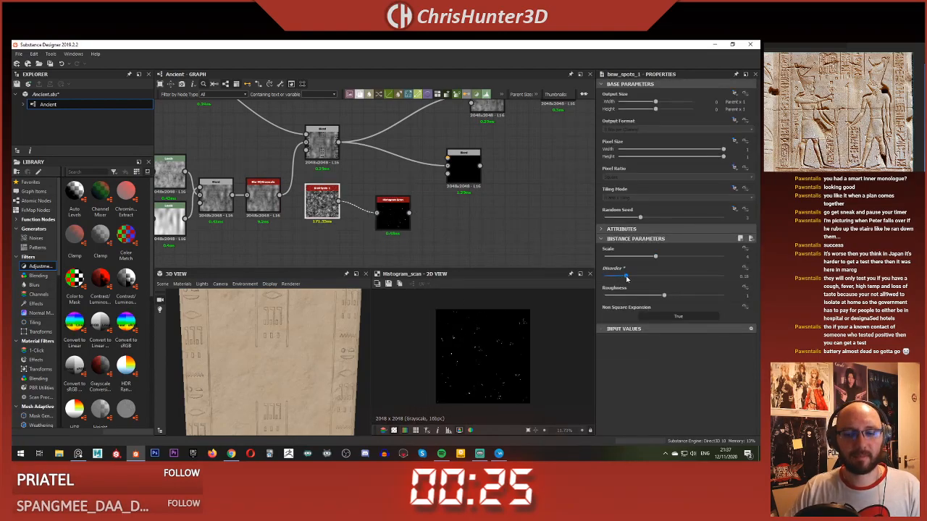
scroll(521, 348, "up", 3)
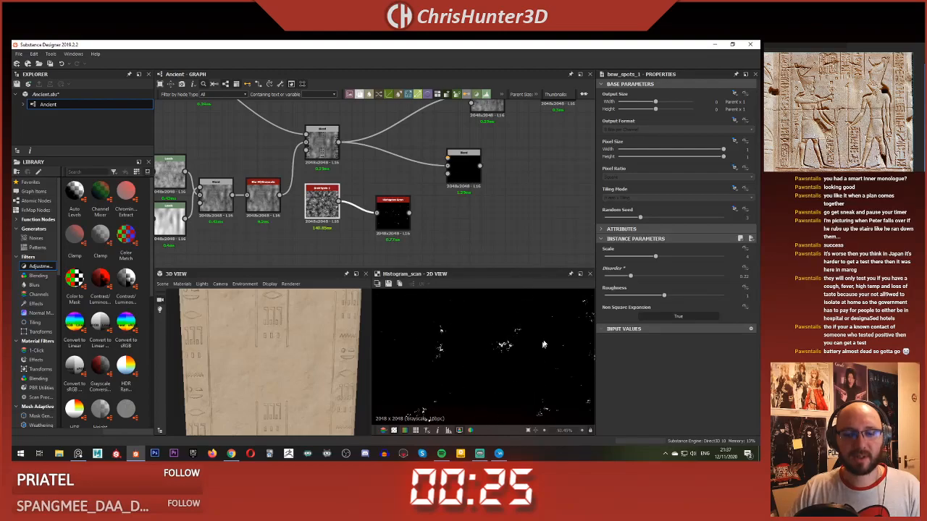
left_click_drag(680, 260, 713, 264)
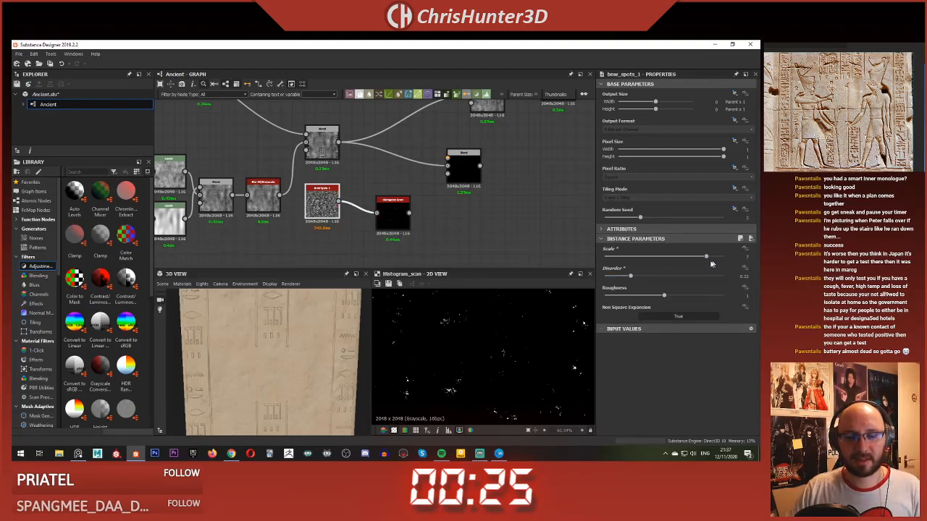
Step: Connect the Histogram Scan's output to the new Blend node's foreground input
middle_click_drag(425, 203, 421, 216)
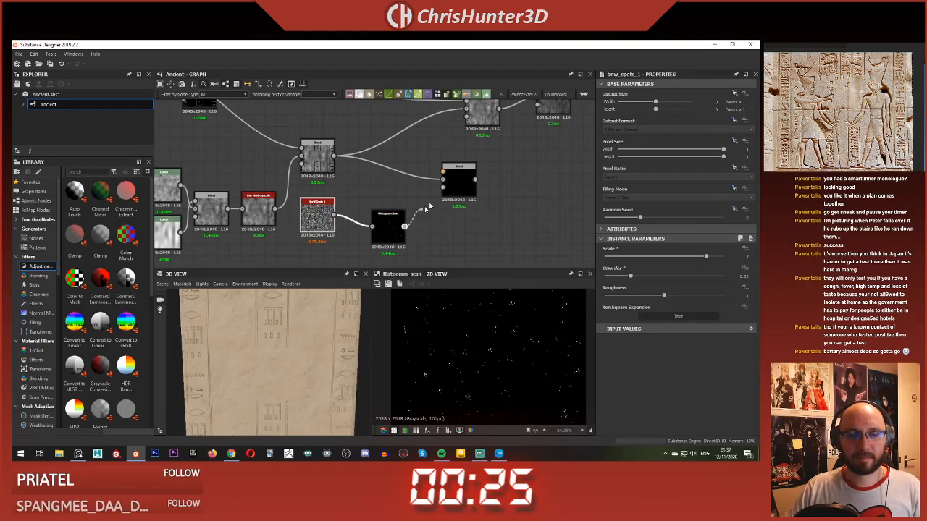
left_click_drag(428, 208, 443, 186)
Step: Try the Max (Lighten), Min (Darken) and Multiply blending modes on the Blend that combines the spots with the surface detail
left_click(653, 267)
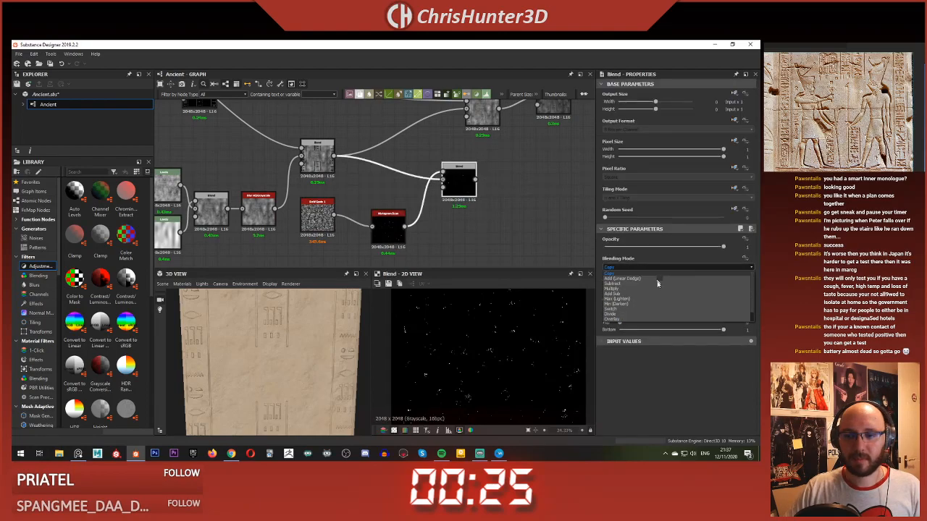
left_click(657, 294)
left_click(651, 267)
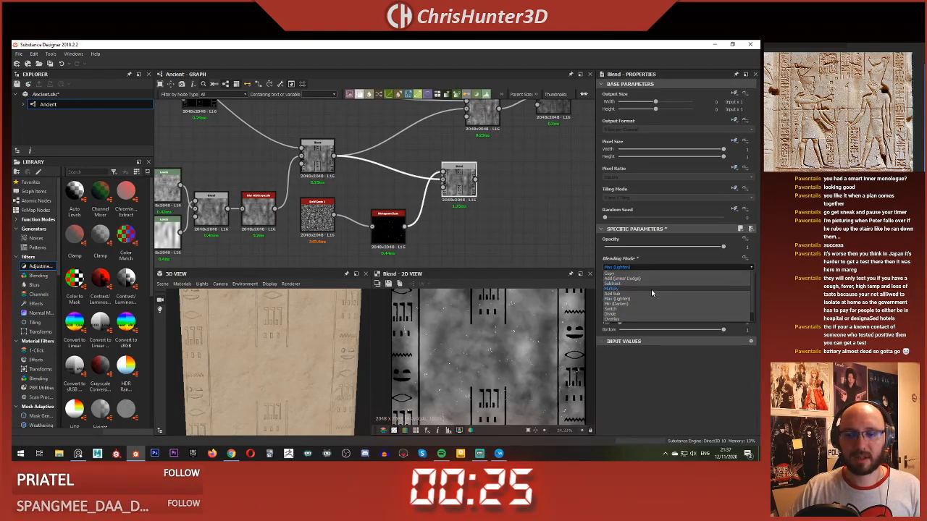
left_click(655, 299)
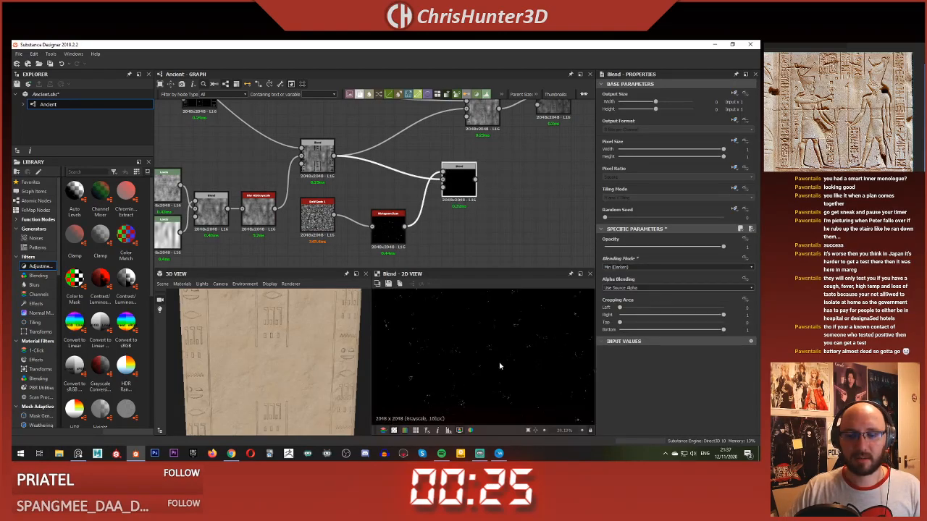
left_click(657, 268)
left_click(660, 289)
middle_click_drag(473, 235, 478, 253)
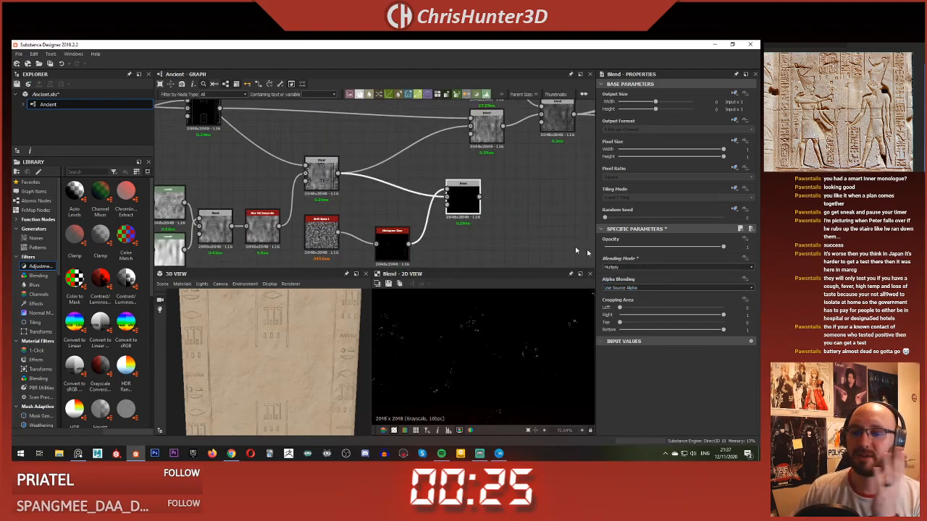
Step: Set the spots Blend's blending mode to Subtract and its Opacity to about 0.04
left_click(653, 268)
left_click(653, 284)
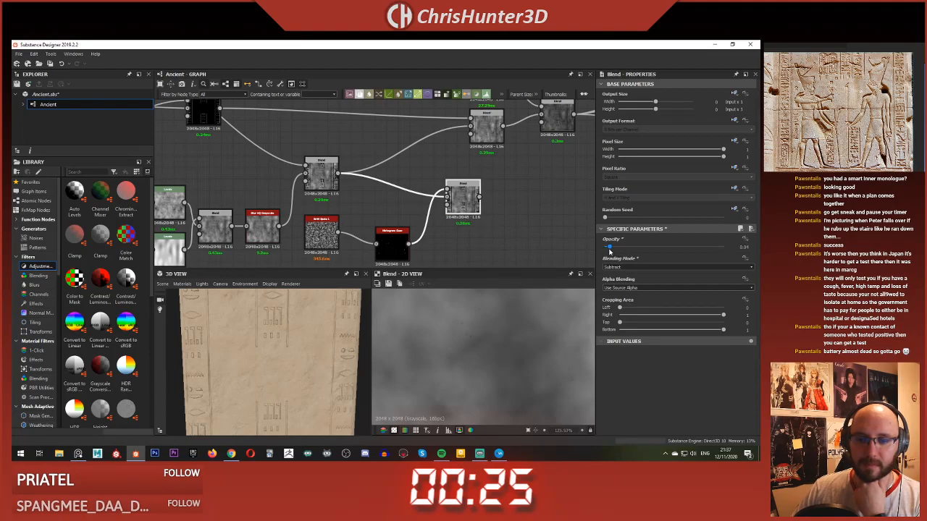
scroll(464, 333, "down", 6)
Step: Feed the downstream height Blend from the spots Blend instead of the surface-detail Blend, and inspect the damage on the slab up close
middle_click_drag(442, 183, 404, 188)
left_click_drag(300, 179, 350, 186, "shift")
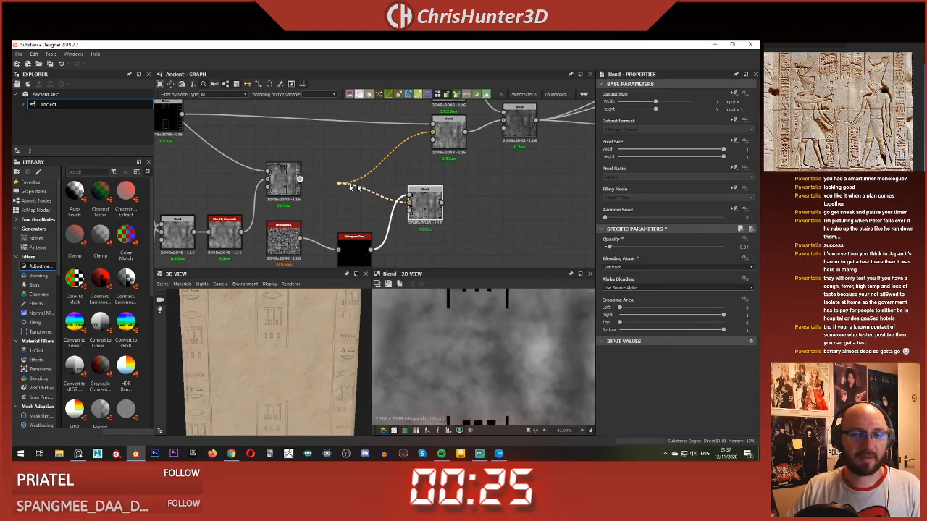
left_click_drag(428, 205, 426, 206)
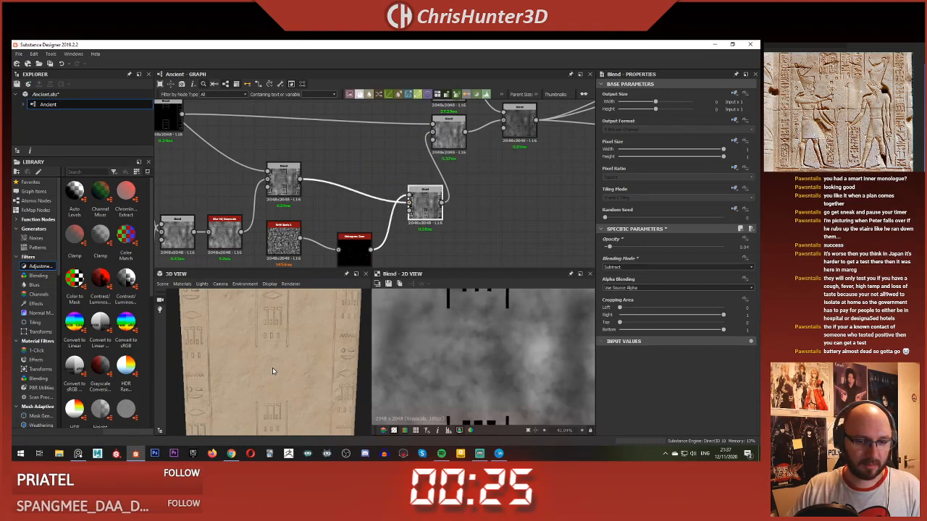
scroll(273, 370, "up", 5)
mouse_move(273, 371)
middle_mouse_down()
mouse_move(303, 346)
mouse_move(275, 359)
middle_mouse_up()
scroll(284, 359, "up", 4)
scroll(383, 217, "down", 3)
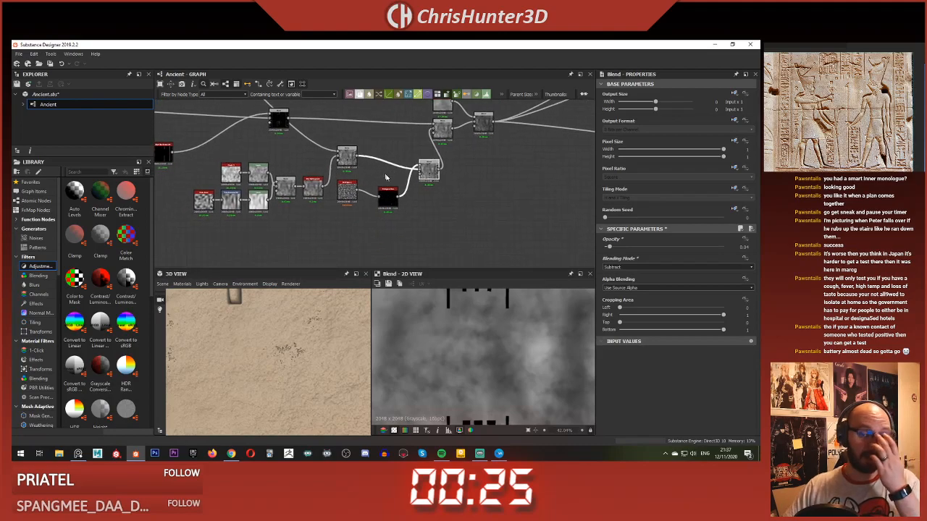
Step: Set the Histogram Scan's Contrast to 0 and raise its Position to about 0.18, checking the mask and the blended height
scroll(326, 232, "up", 5)
left_click(391, 230)
left_click_drag(659, 276, 506, 277)
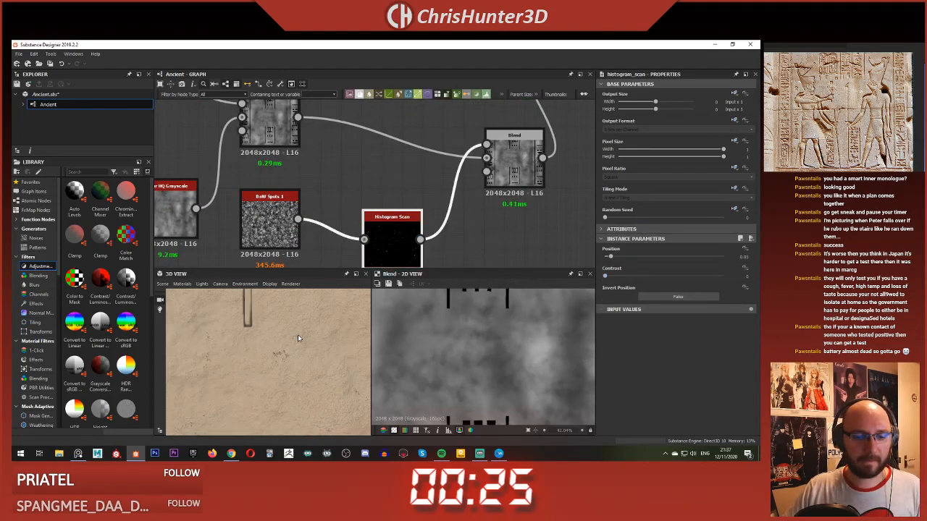
double_click(404, 241)
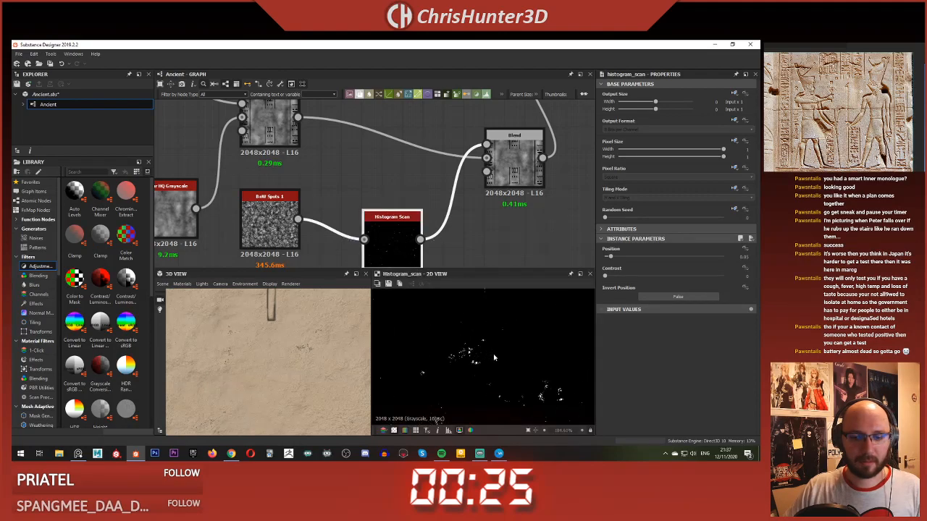
double_click(514, 163)
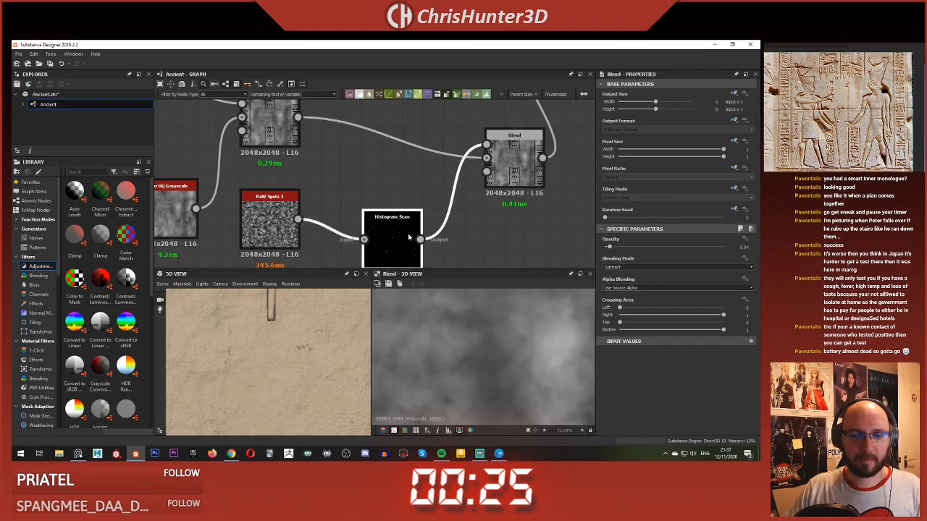
left_click_drag(609, 258, 638, 260)
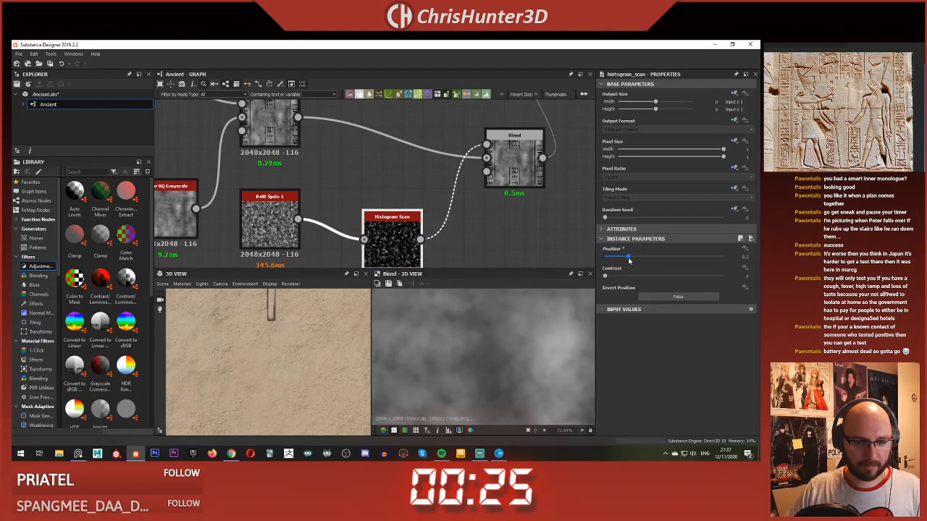
Step: Preview the BnW Spots 1 noise and move the Histogram Scan farther from it to make room for another node
double_click(267, 199)
middle_click_drag(348, 210, 359, 172)
left_click_drag(393, 205, 396, 164)
scroll(388, 199, "up", 1)
middle_click_drag(389, 200, 400, 236)
scroll(398, 236, "down", 2)
left_click_drag(413, 208, 428, 225)
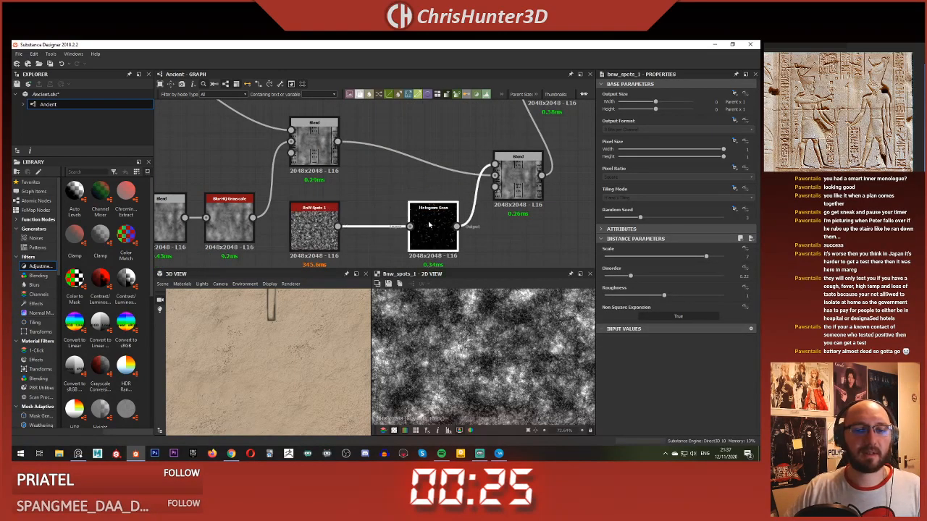
Step: Insert a Blur HQ Grayscale node between BnW Spots 1 and the Histogram Scan
left_click(384, 205)
key("space")
type("blur")
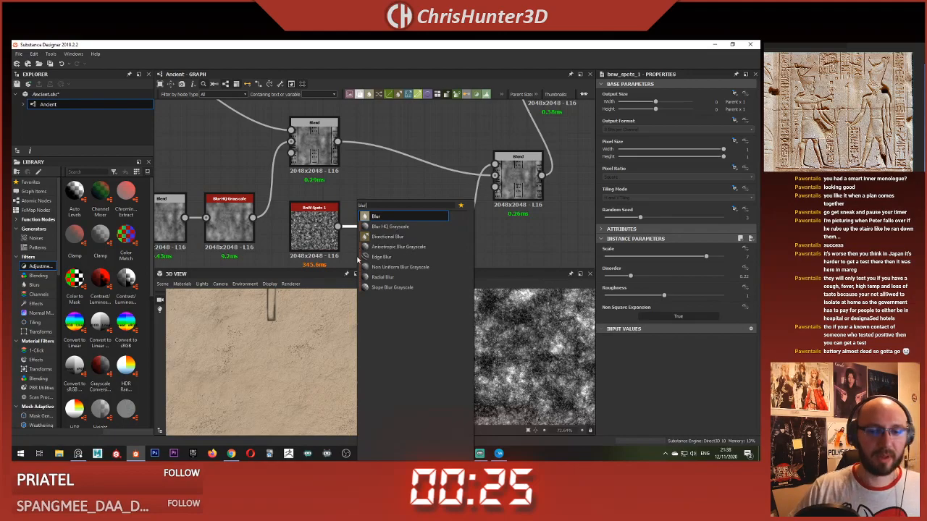
key("Down")
key("Return")
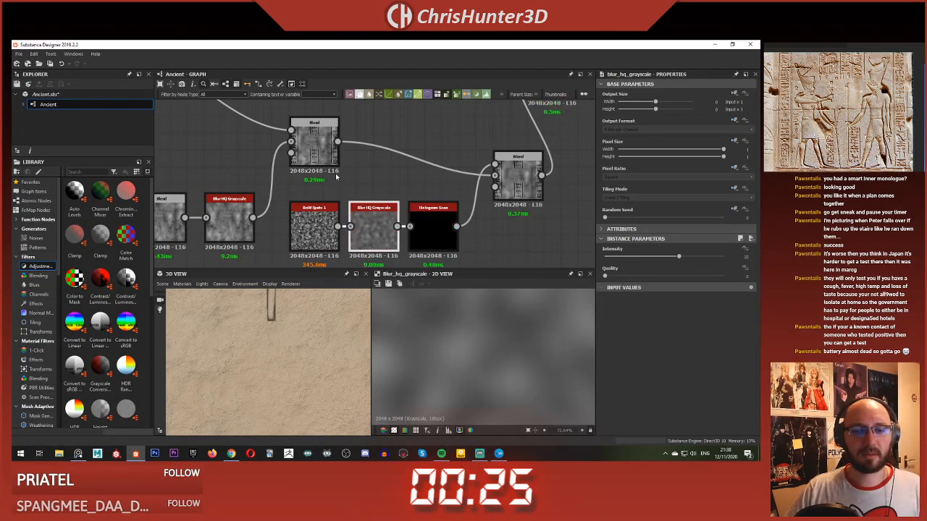
Step: Set the new Blur HQ Grayscale node's Quality to 1 and its Intensity to about 0.37
scroll(428, 226, "up", 1)
middle_click_drag(428, 226, 386, 193)
left_click_drag(387, 192, 405, 193)
left_click_drag(339, 196, 348, 196)
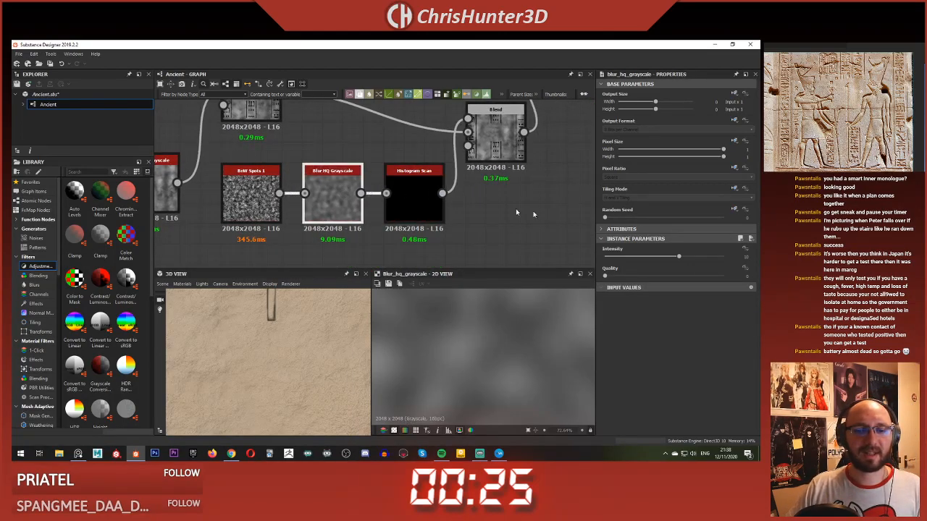
left_click(683, 275)
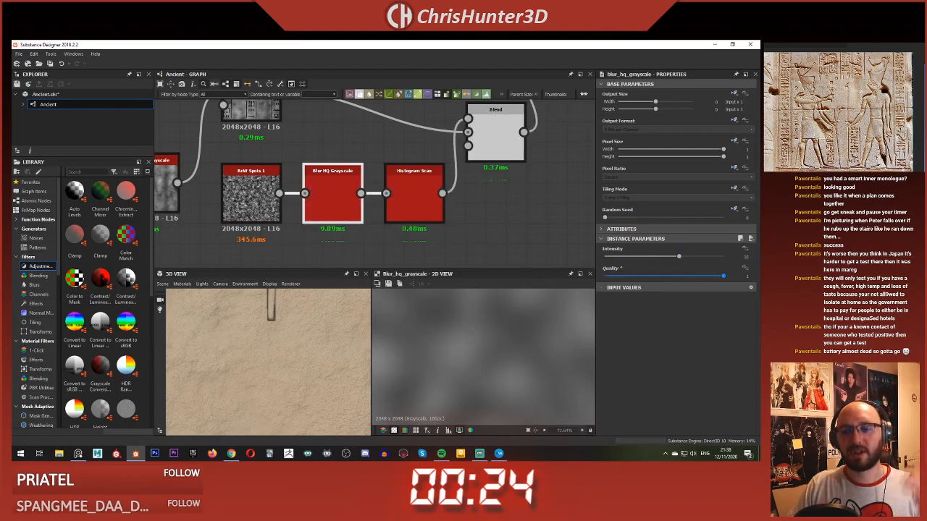
left_click_drag(621, 257, 608, 260)
middle_click_drag(445, 170, 415, 187)
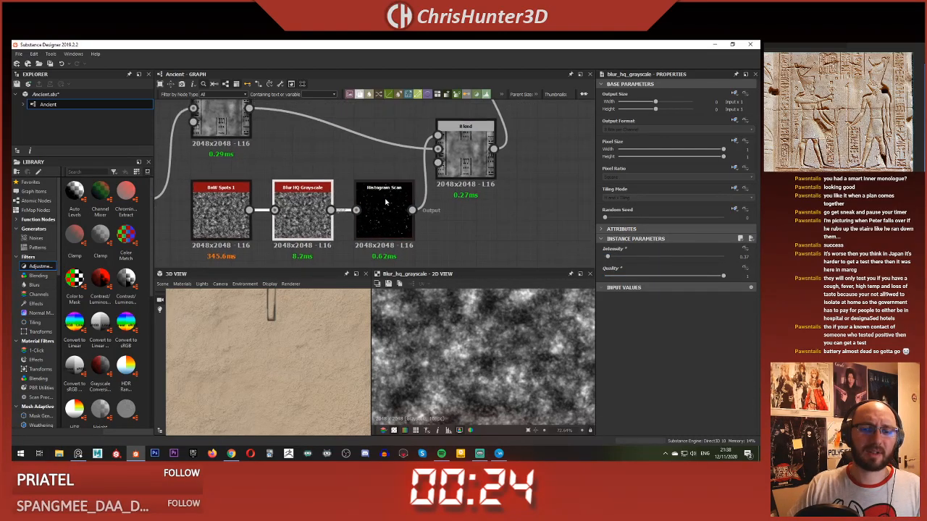
Step: Check the softened spots mask and raise the spots Blend's Opacity to about 0.1
double_click(387, 204)
scroll(508, 344, "down", 3)
scroll(499, 355, "down", 3)
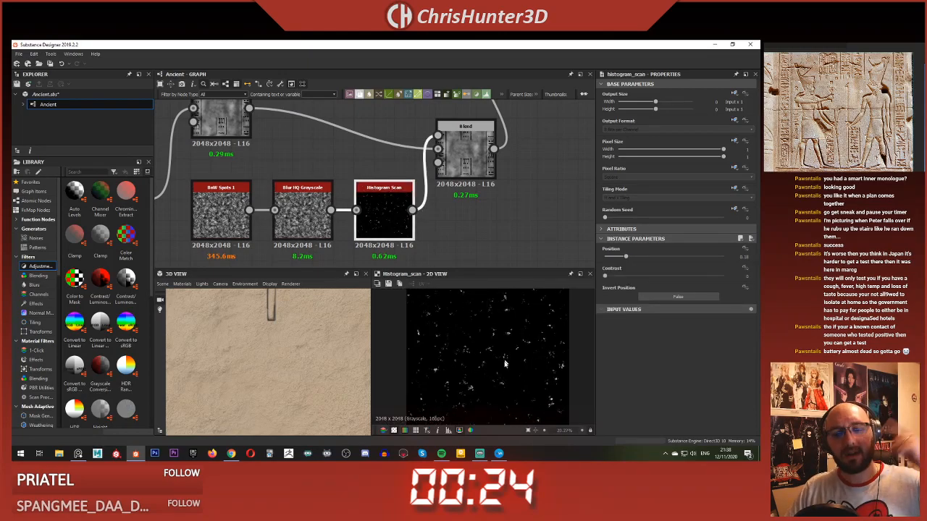
scroll(469, 223, "down", 2)
double_click(460, 208)
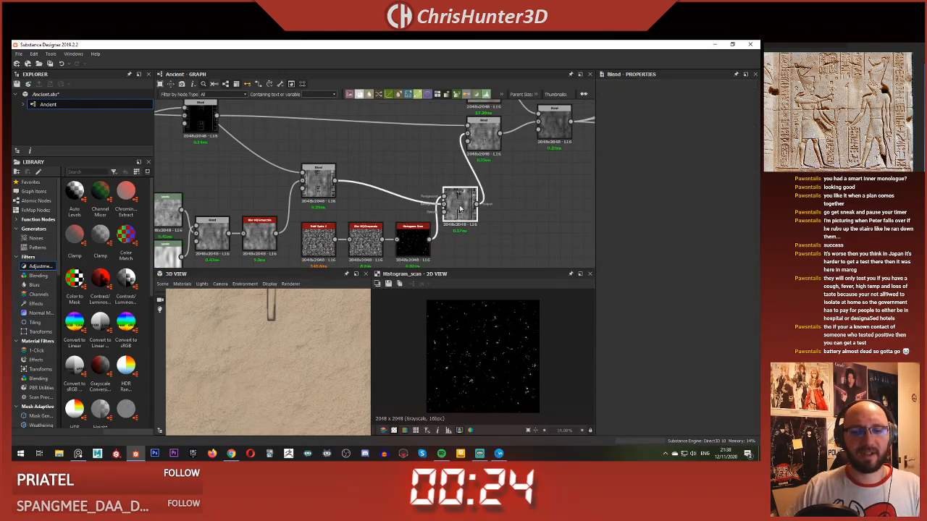
scroll(460, 340, "up", 3)
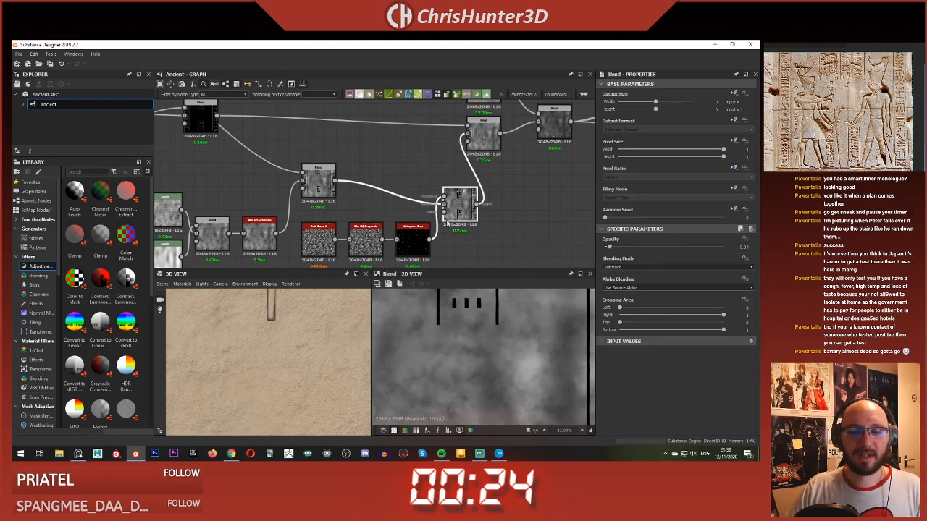
left_click_drag(607, 249, 630, 250)
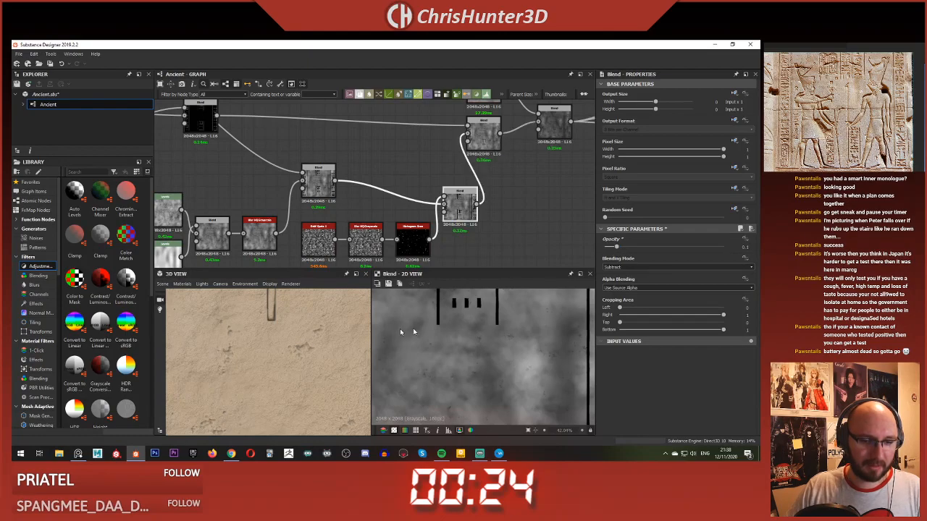
Step: Examine the spotted damage on the slab's surface and carvings from close up and from farther away
scroll(297, 351, "down", 5)
left_click_drag(294, 354, 266, 339)
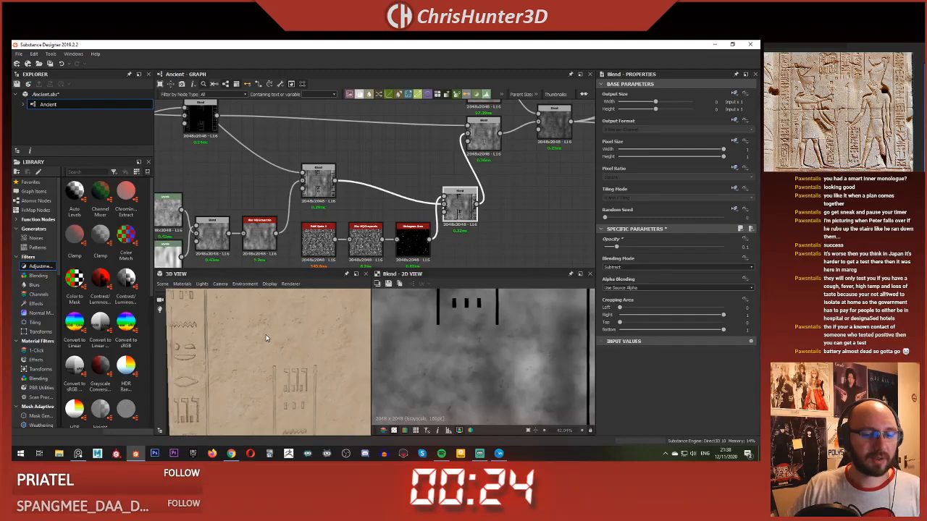
scroll(266, 338, "up", 4)
middle_click_drag(266, 338, 293, 369)
left_click_drag(293, 369, 297, 336)
scroll(345, 239, "up", 3)
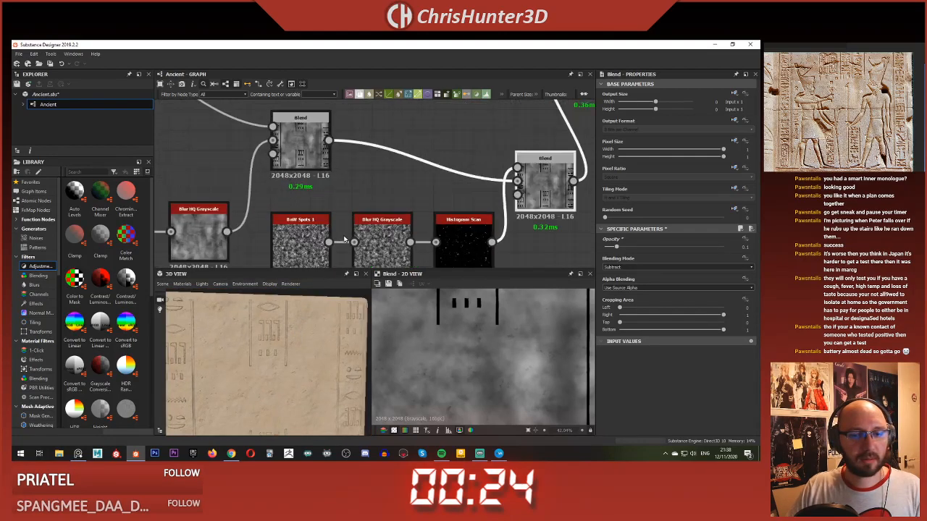
scroll(345, 239, "up", 1)
middle_click_drag(344, 239, 342, 188)
scroll(342, 188, "down", 1)
left_click_drag(307, 319, 300, 346)
scroll(369, 210, "down", 2)
scroll(369, 210, "up", 4)
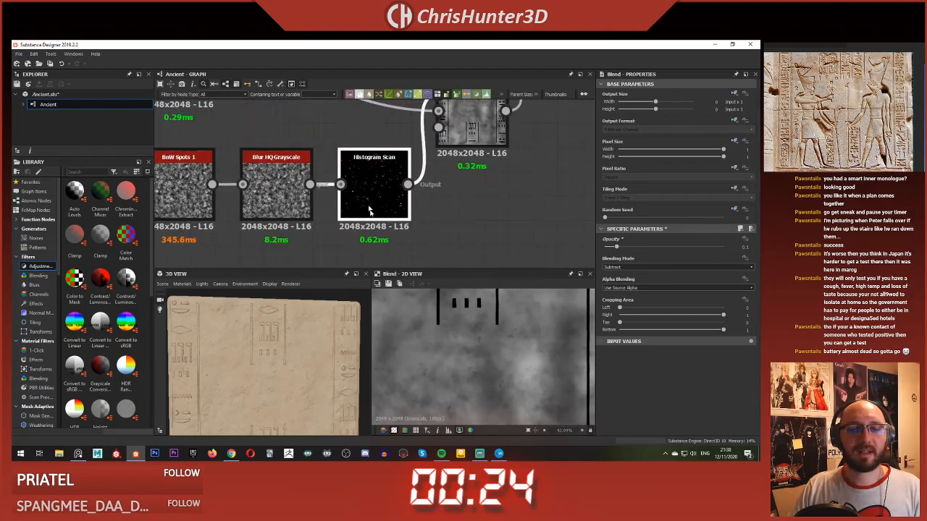
Step: Preview the Histogram Scan mask and the blurred spots noise that feeds it
double_click(369, 210)
scroll(472, 343, "down", 1)
scroll(418, 215, "down", 3)
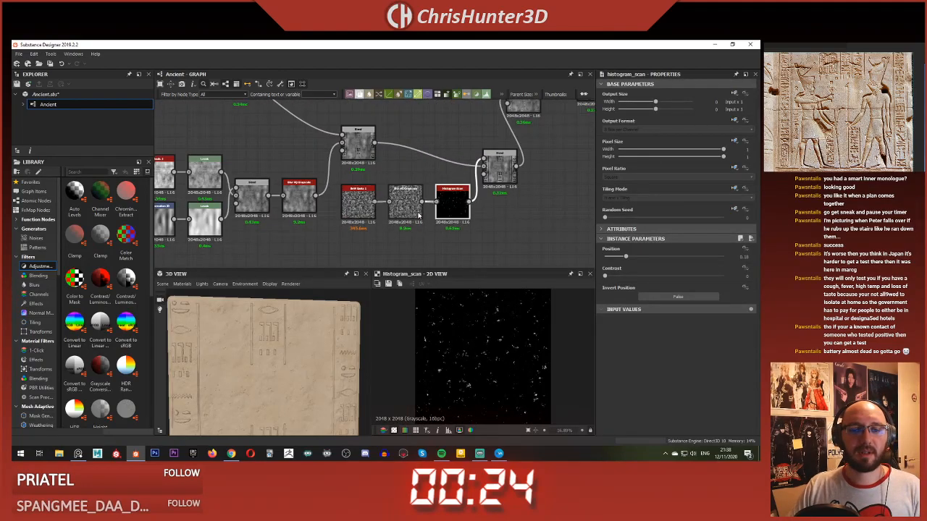
scroll(418, 215, "up", 3)
double_click(414, 207)
scroll(426, 235, "down", 1)
middle_click_drag(428, 241, 464, 226)
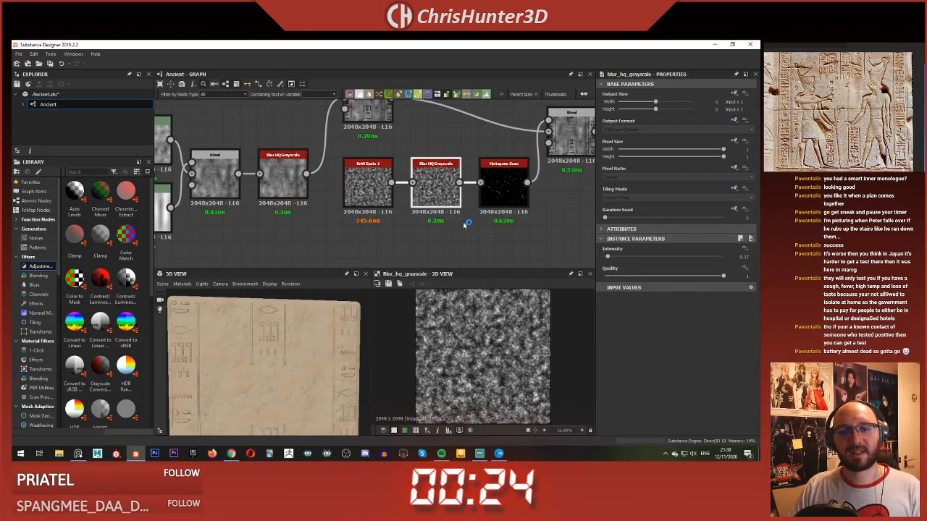
Step: Move the BnW Spots 1 and Blur HQ Grayscale nodes away from the Histogram Scan and leave a gap between the two
left_click_drag(464, 225, 376, 194)
middle_click_drag(377, 195, 376, 161)
left_click_drag(375, 161, 290, 229)
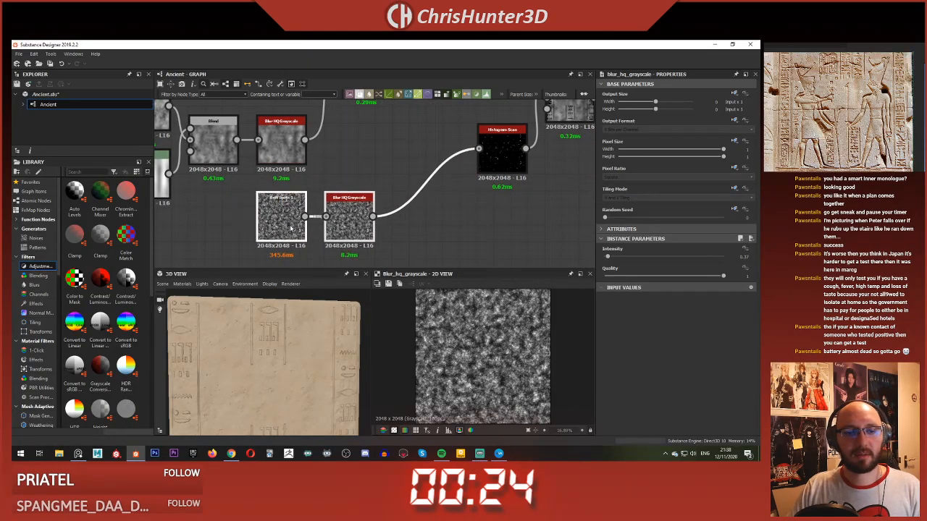
left_click(322, 184)
left_click_drag(350, 211, 417, 211)
left_click(359, 233)
scroll(324, 233, "up", 1)
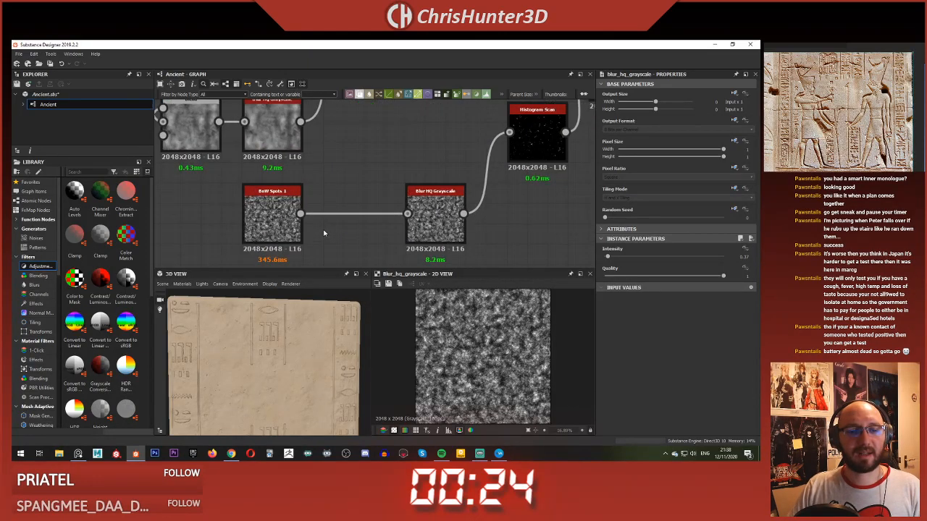
Step: Add a Blend node beneath the gap and connect BnW Spots 1 to its Background input
scroll(325, 233, "up", 1)
middle_click_drag(325, 233, 372, 174)
left_click(324, 181)
left_click(377, 202)
key("space")
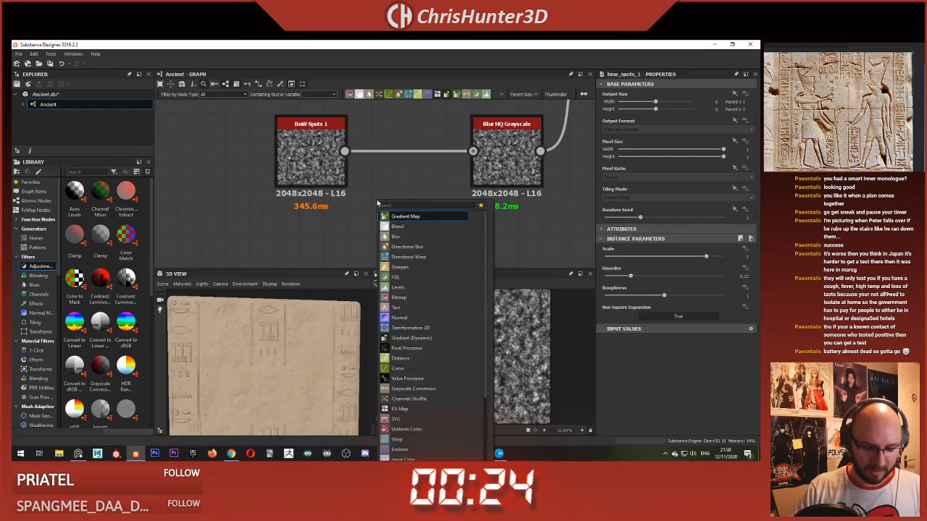
type("blend")
key("Return")
left_click_drag(345, 151, 427, 231)
middle_click_drag(410, 230, 429, 208)
left_click_drag(447, 202, 425, 226)
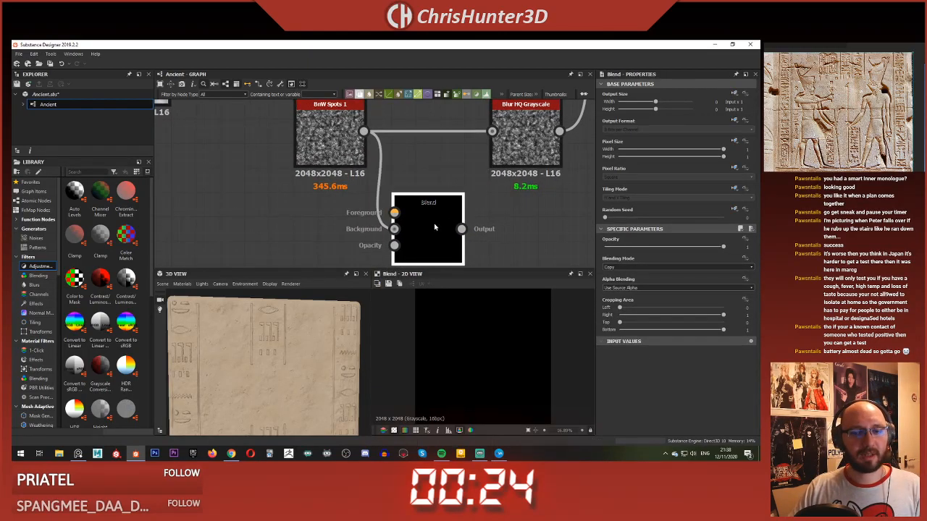
Step: Browse the noise generators in the library and add Grunge Map 007 to the graph beside the new Blend
left_click(312, 227)
scroll(304, 228, "down", 1)
middle_click_drag(296, 229, 353, 231)
left_click_drag(356, 158, 335, 158)
left_click(328, 208)
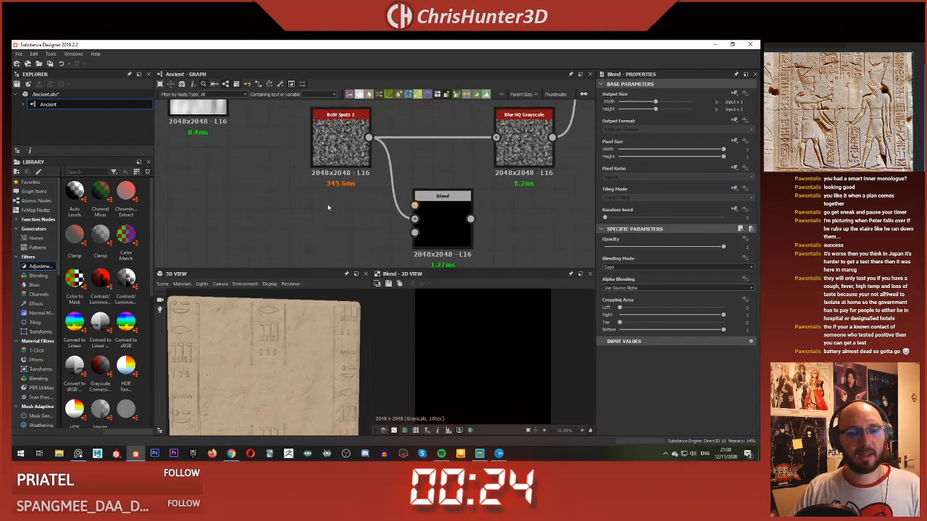
key("space")
left_click(255, 202)
left_click(39, 239)
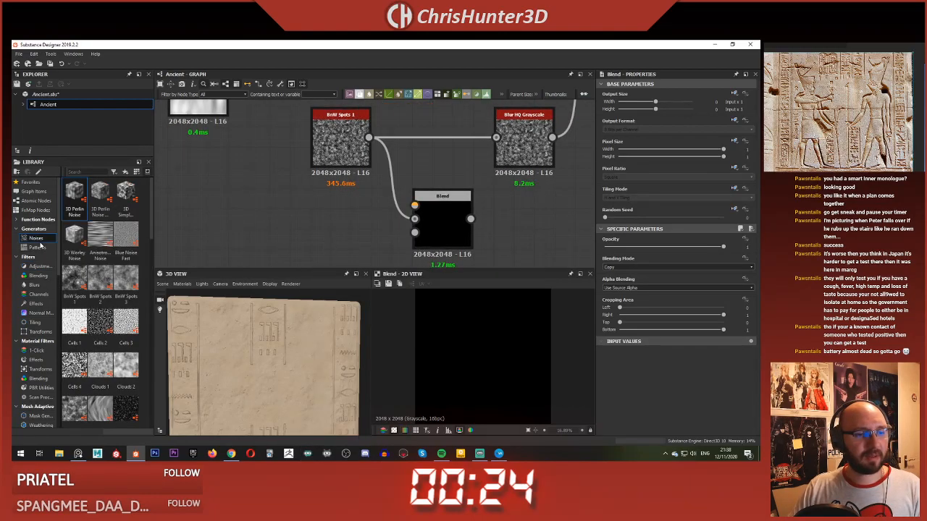
scroll(145, 239, "down", 3)
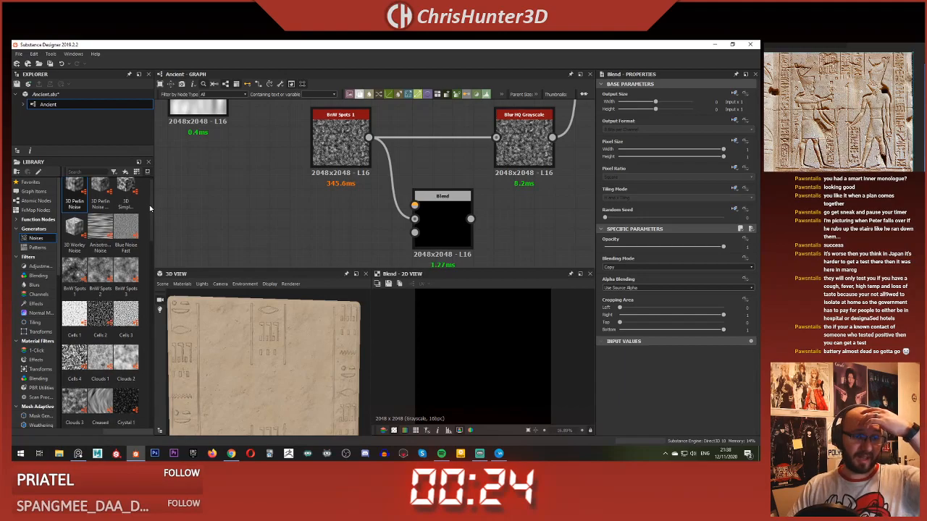
scroll(145, 239, "down", 4)
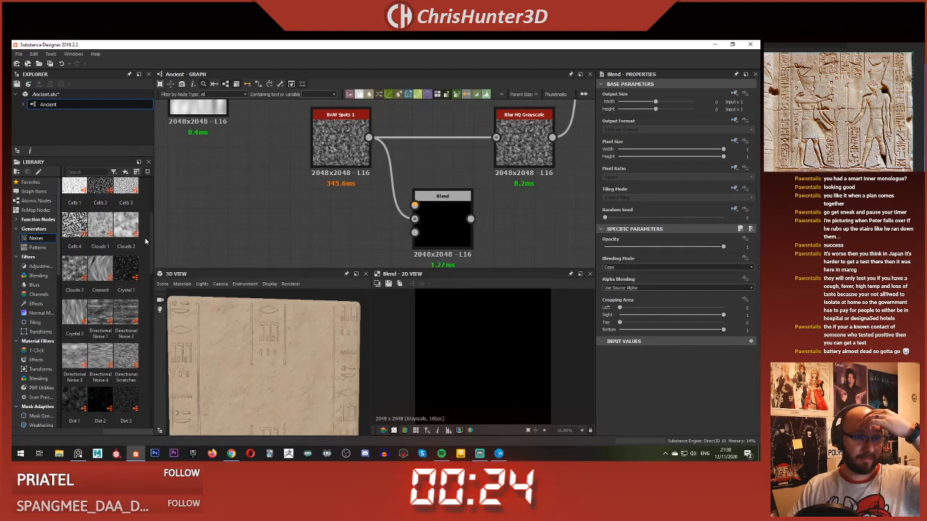
scroll(139, 276, "down", 3)
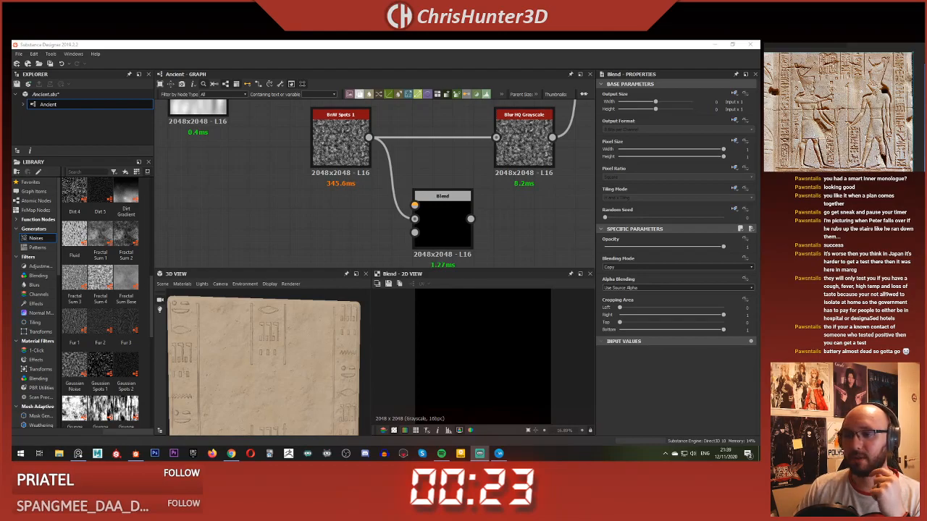
left_click_drag(152, 289, 149, 310)
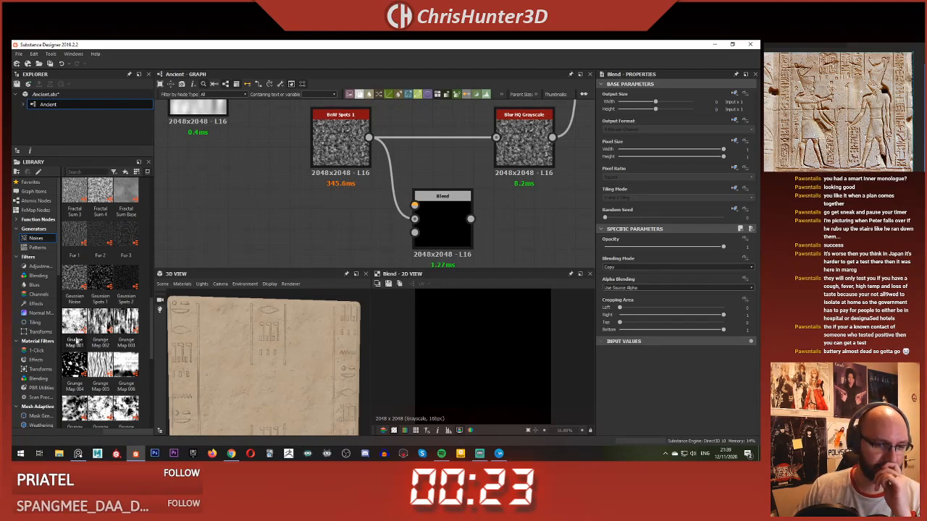
left_click_drag(101, 405, 280, 239)
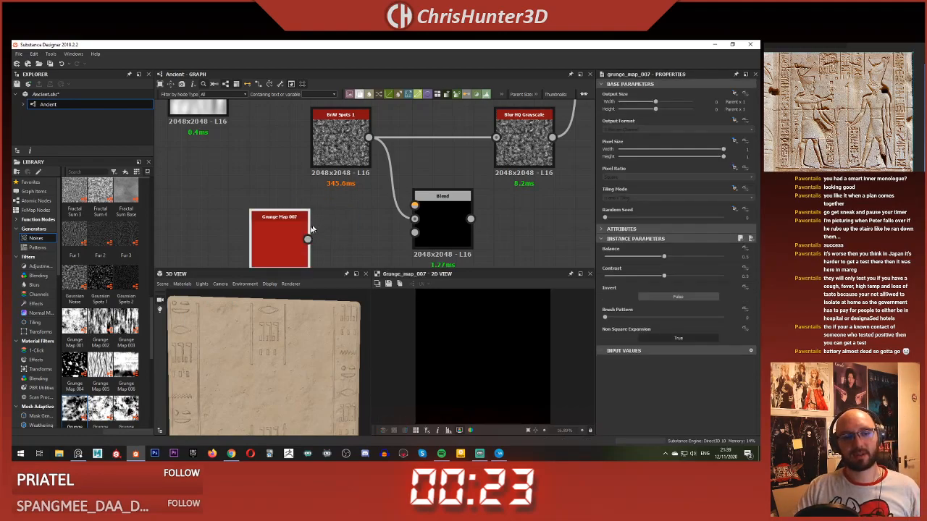
middle_click_drag(365, 239, 324, 227)
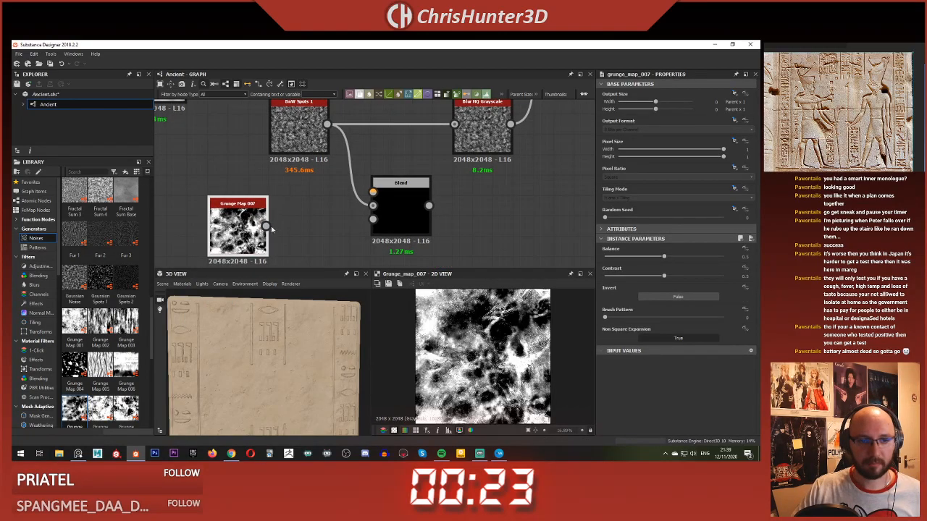
Step: Connect Grunge Map 007 to the new Blend's Foreground input and set its Blending Mode to Subtract
left_click_drag(384, 191, 386, 192)
double_click(401, 198)
left_click(663, 267)
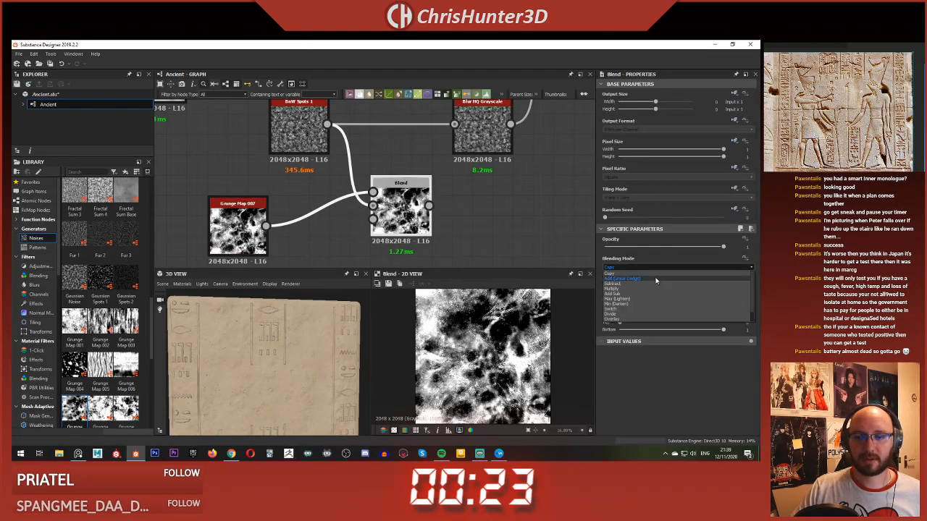
left_click(653, 283)
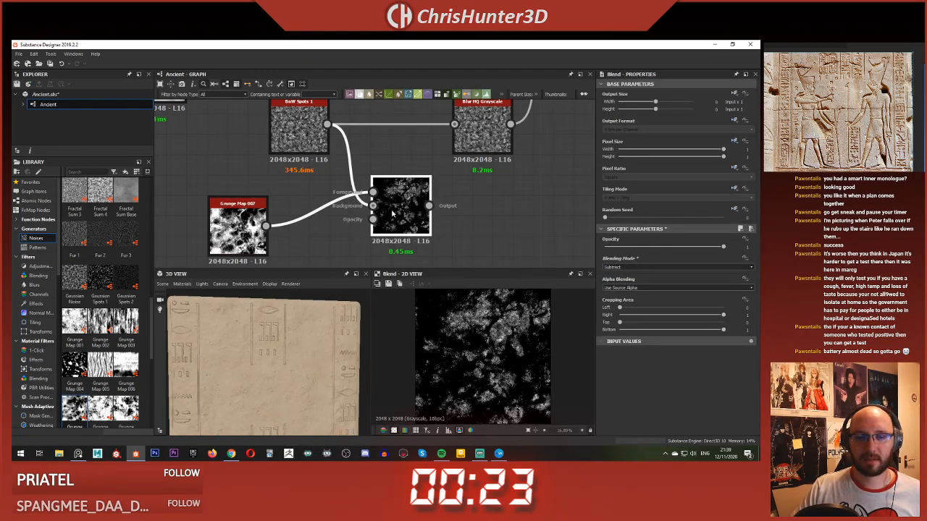
Step: Feed the Subtract Blend into the Blur HQ Grayscale node and check the Histogram Scan mask and the slab's surface
middle_click_drag(407, 200, 306, 267)
scroll(332, 227, "down", 2)
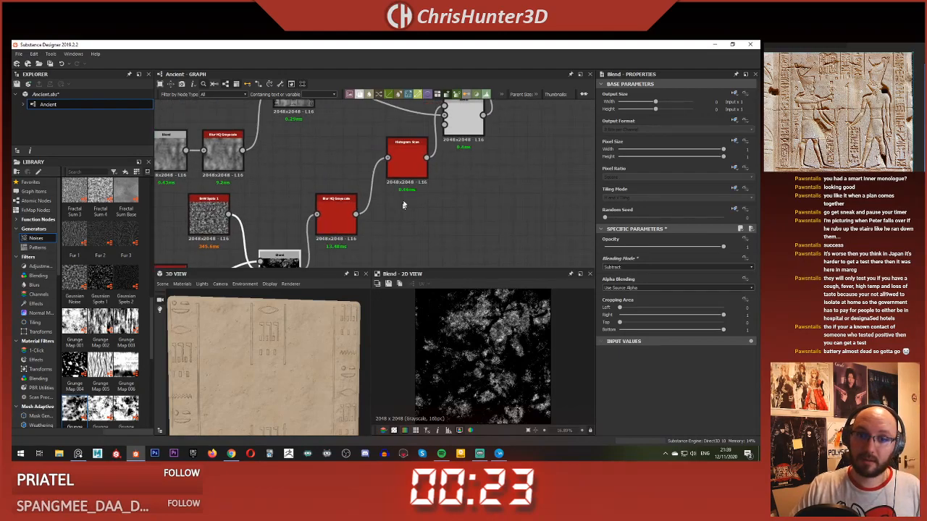
double_click(407, 159)
scroll(491, 350, "down", 4)
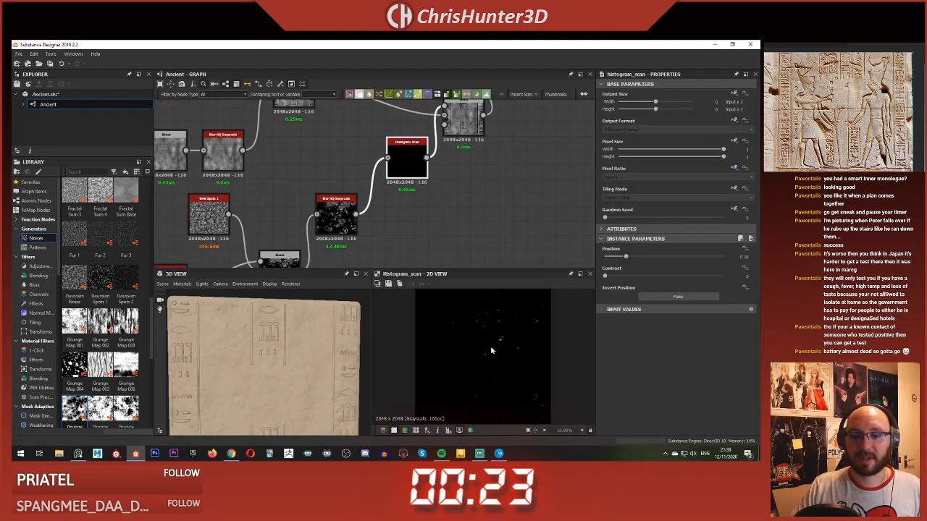
scroll(318, 355, "up", 3)
left_click_drag(319, 356, 249, 385)
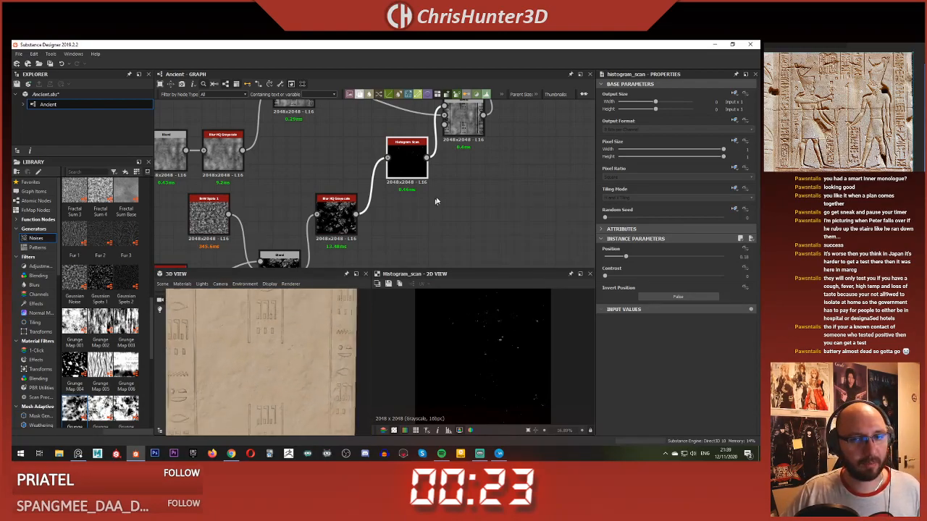
Step: Set Grunge Map 007's Random Seed to 2 and check the damage pattern on the slab
mouse_move(434, 201)
middle_mouse_down()
mouse_move(410, 181)
mouse_move(432, 193)
middle_mouse_up()
scroll(431, 192, "down", 2)
scroll(376, 219, "up", 1)
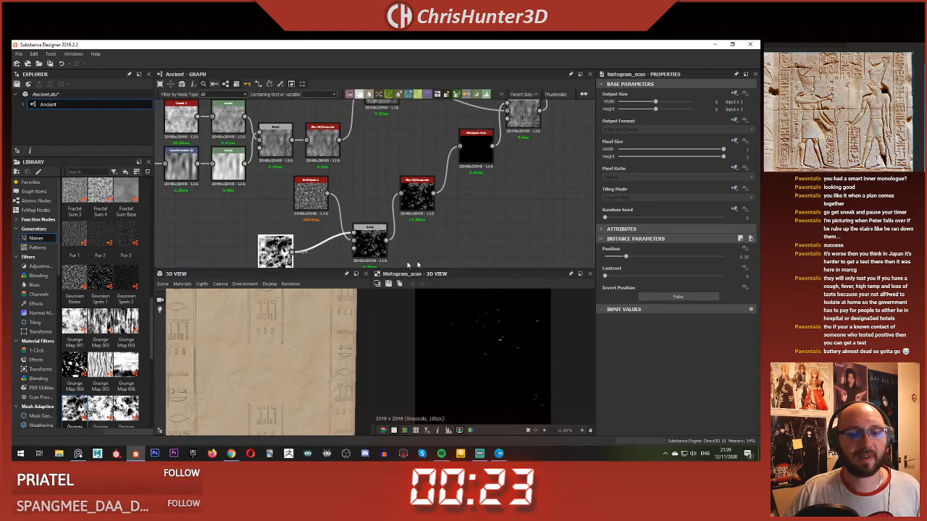
left_click_drag(624, 218, 629, 219)
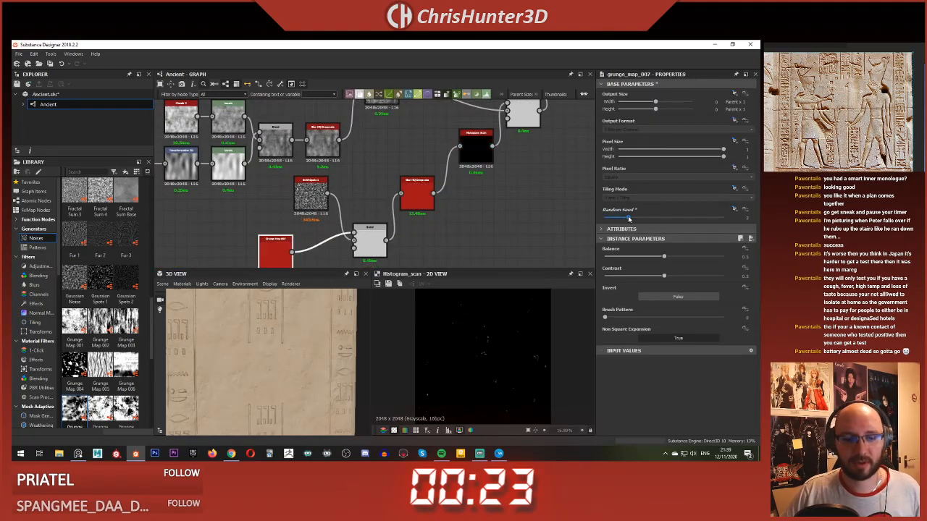
scroll(325, 361, "up", 5)
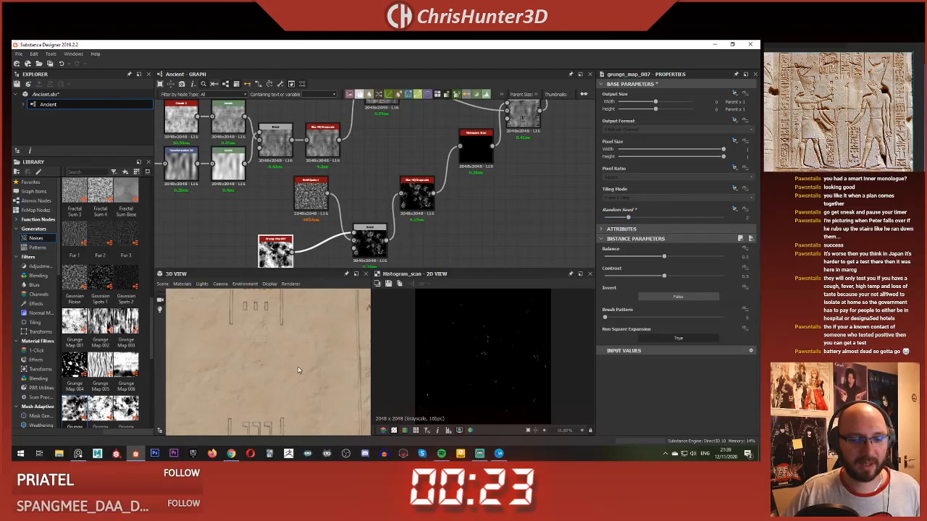
middle_click_drag(288, 365, 254, 339)
scroll(254, 338, "down", 2)
scroll(336, 225, "up", 3)
scroll(337, 190, "down", 1)
Step: Lower the Opacity of the Blend subtracting the grunge map to about 0.12, checking the spots on the slab
middle_click_drag(337, 190, 334, 165)
left_click(396, 196)
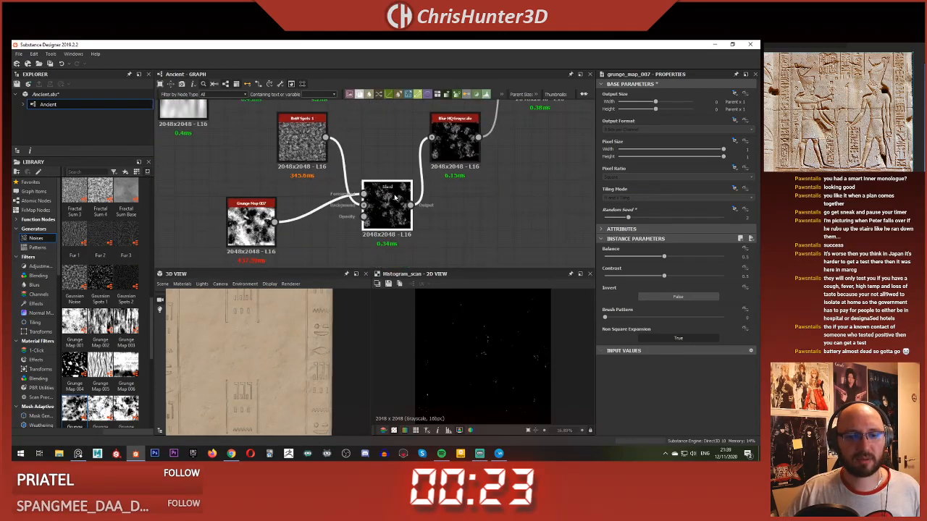
left_click_drag(713, 247, 634, 246)
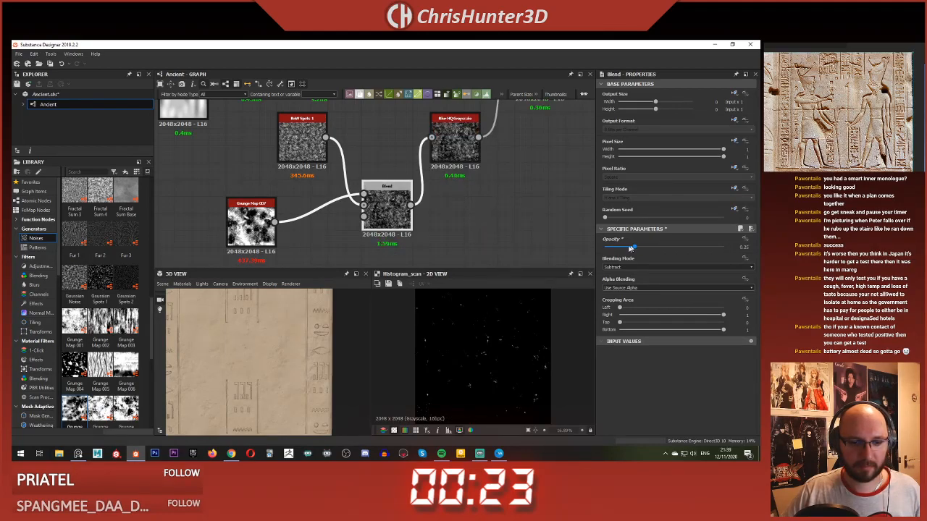
scroll(269, 360, "up", 3)
left_click_drag(270, 360, 272, 385)
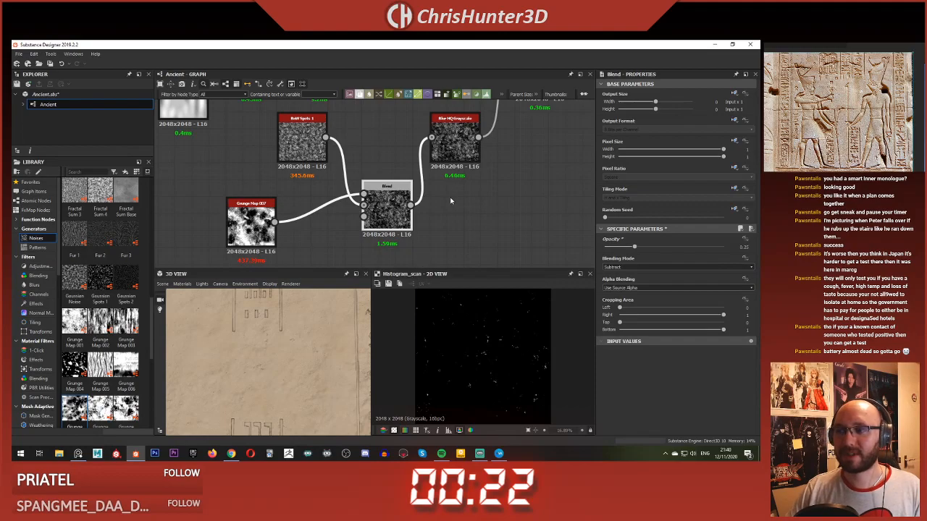
mouse_move(629, 249)
left_mouse_down()
mouse_move(559, 253)
mouse_move(620, 261)
left_mouse_up()
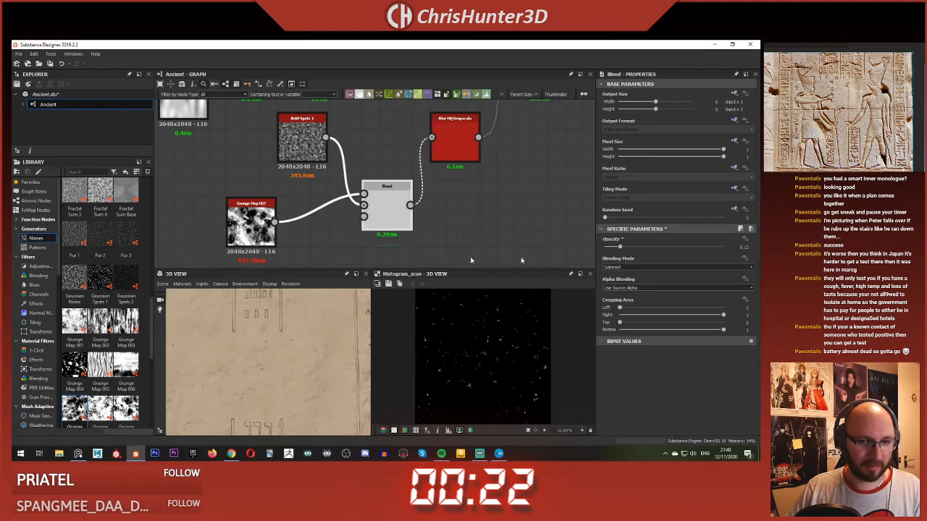
Step: Set Grunge Map 007's Random Seed to 3, then preview the blended noise and the whole slab
left_click(259, 222)
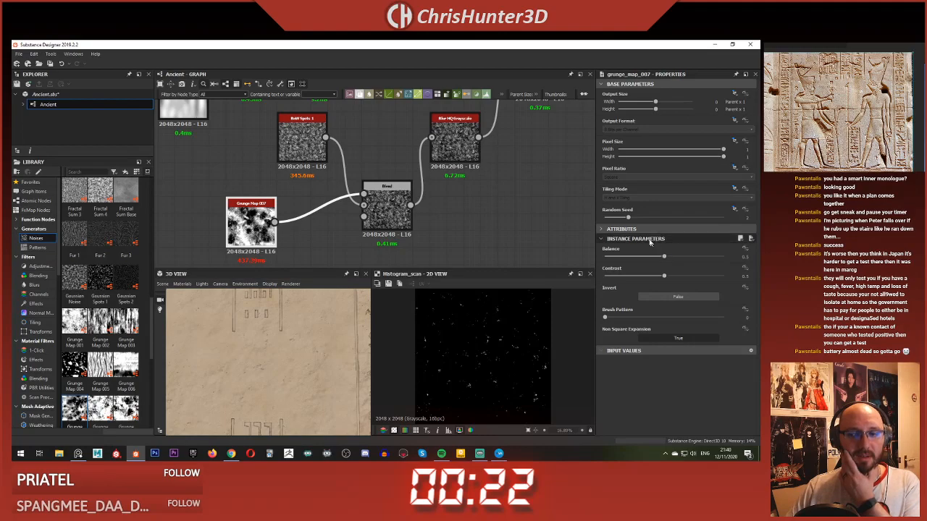
left_click(641, 218)
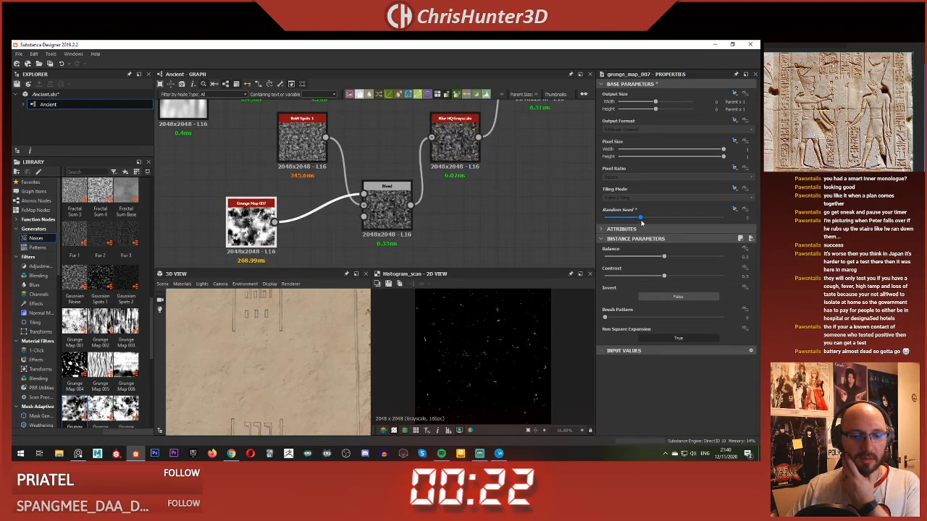
double_click(395, 219)
scroll(211, 372, "down", 3)
left_click_drag(211, 372, 269, 343)
scroll(254, 363, "up", 5)
scroll(269, 328, "down", 3)
scroll(272, 343, "down", 4)
scroll(263, 355, "up", 3)
scroll(266, 343, "down", 3)
scroll(350, 208, "down", 4)
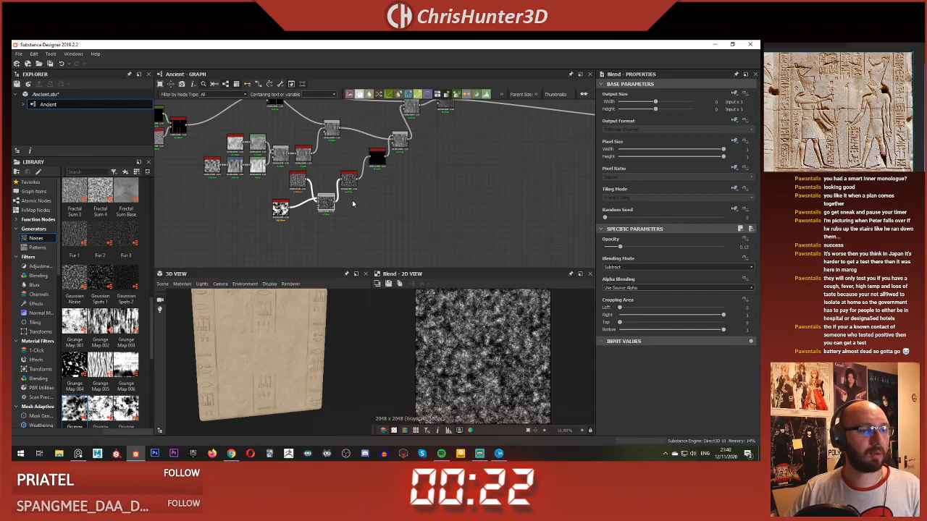
Step: Go to the graph's output nodes and examine the ambient occlusion map of the carvings up close
scroll(316, 161, "down", 3)
middle_click_drag(315, 161, 338, 207)
scroll(350, 190, "down", 2)
middle_click_drag(366, 155, 382, 205)
scroll(363, 218, "down", 3)
scroll(381, 220, "up", 5)
scroll(382, 206, "up", 2)
middle_click_drag(288, 187, 343, 195)
middle_click_drag(480, 217, 352, 167)
scroll(422, 174, "down", 4)
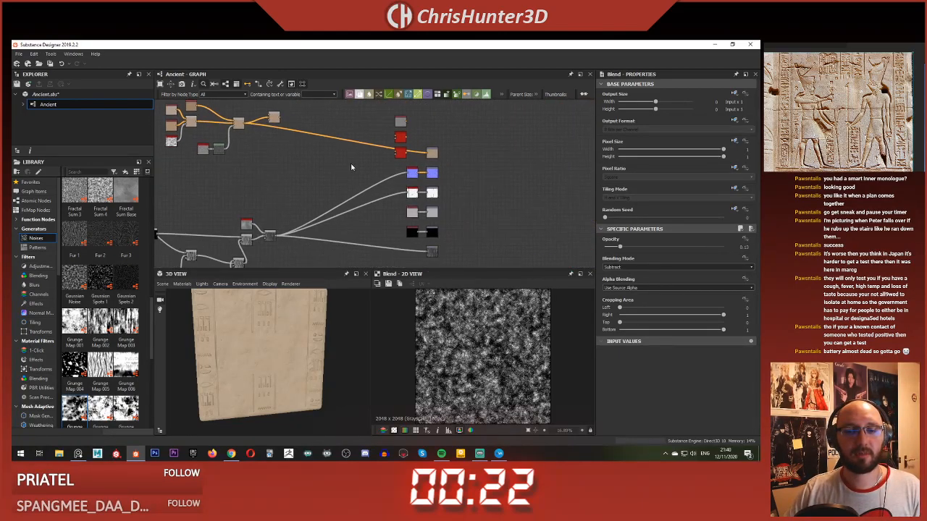
scroll(426, 187, "up", 4)
scroll(467, 332, "up", 6)
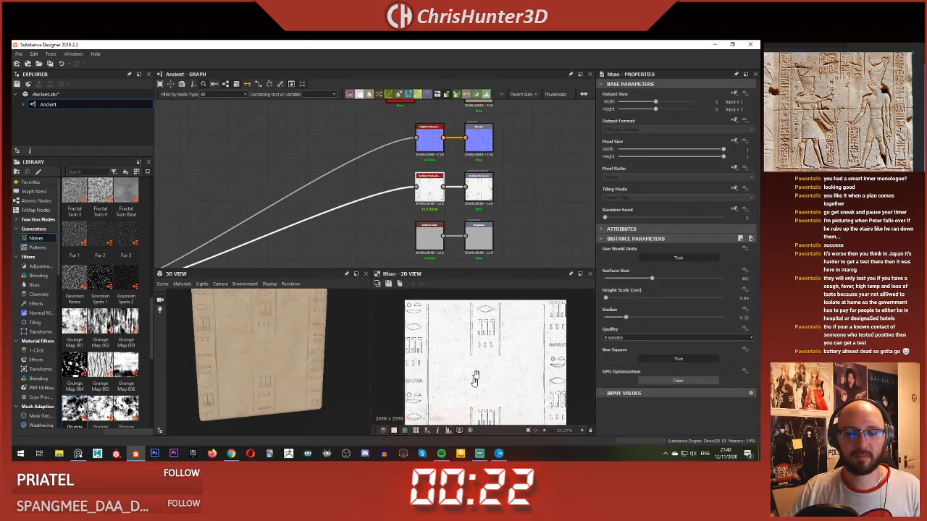
scroll(489, 315, "down", 7)
scroll(489, 315, "up", 2)
middle_click_drag(488, 315, 494, 333)
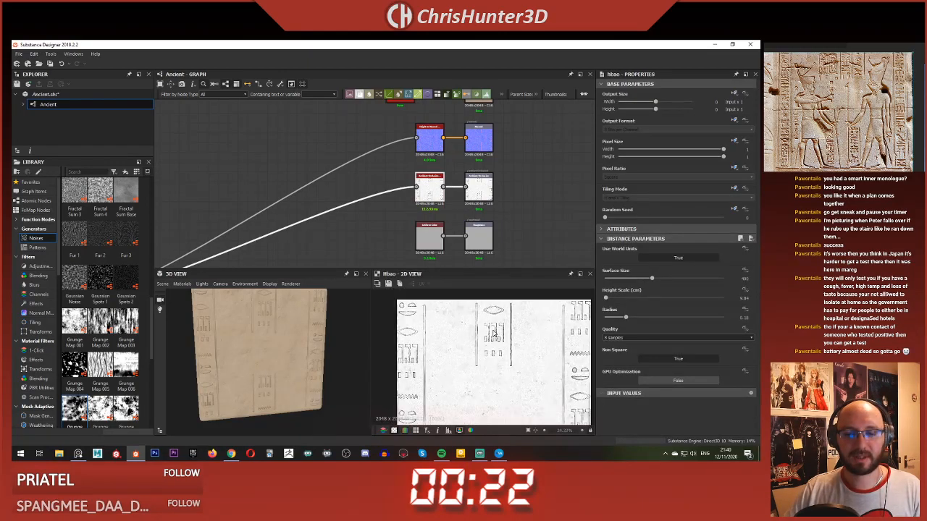
Step: Add a Curvature node to the graph below the base colour blends
scroll(328, 201, "down", 4)
middle_click_drag(218, 175, 411, 217)
scroll(370, 215, "up", 2)
key("space")
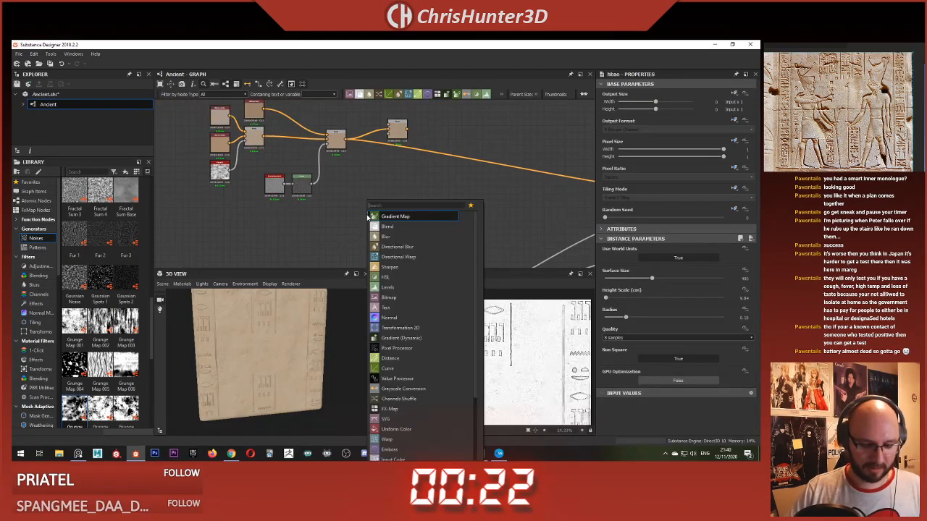
type("curv")
left_click(423, 227)
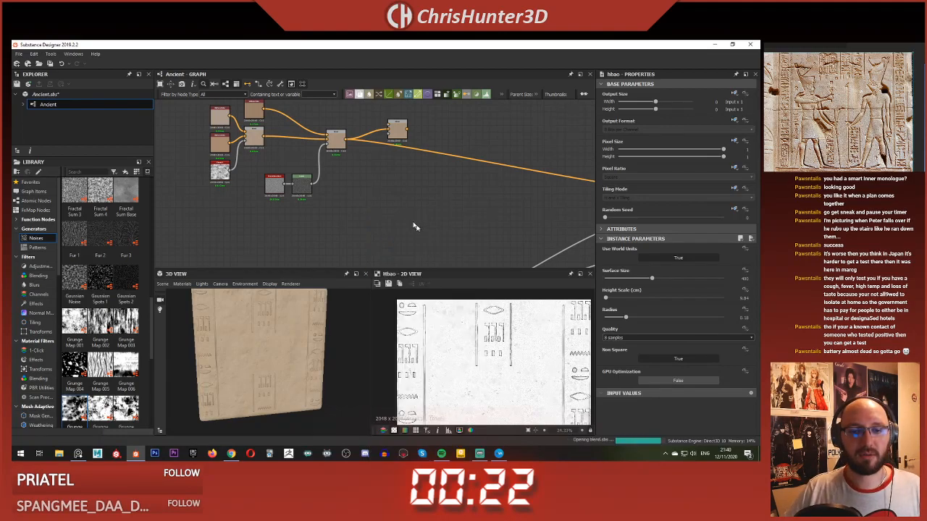
Step: Position the Curvature node in free space and connect the normal map node's output to its input
scroll(470, 237, "down", 1)
scroll(392, 221, "up", 5)
scroll(360, 225, "down", 4)
middle_click_drag(367, 225, 289, 194)
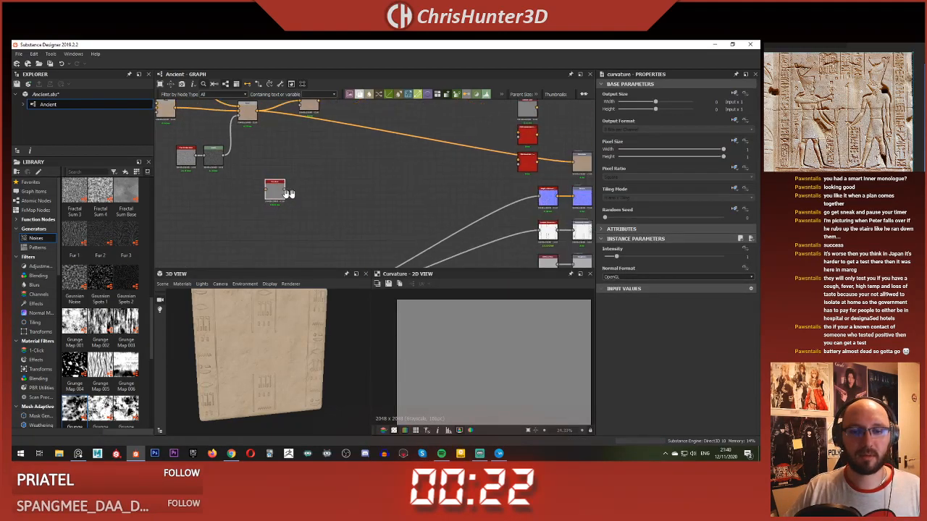
scroll(560, 205, "up", 1)
left_click_drag(215, 193, 216, 192)
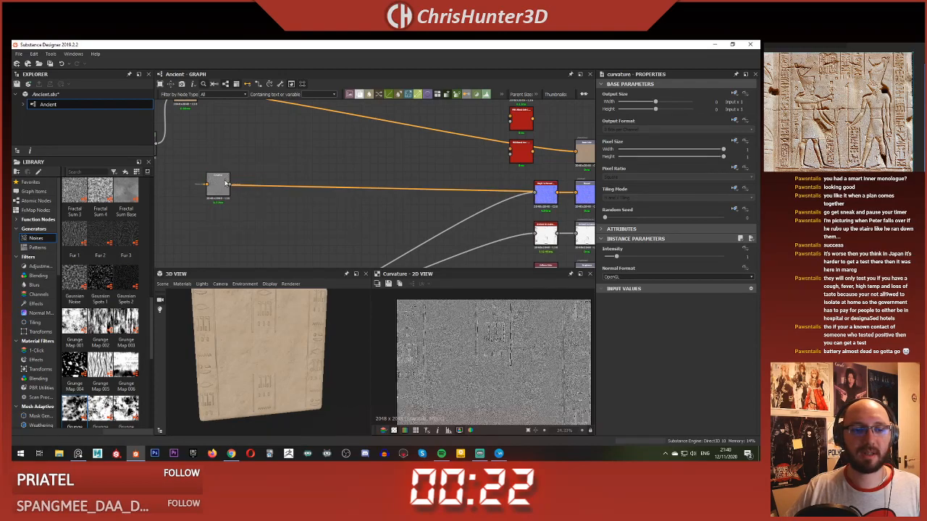
Step: Inspect the Curvature node's map up close and set its Normal Format to DirectX
double_click(217, 190)
scroll(467, 362, "up", 4)
middle_click_drag(464, 366, 409, 295)
middle_click_drag(477, 240, 573, 246)
left_click(625, 279)
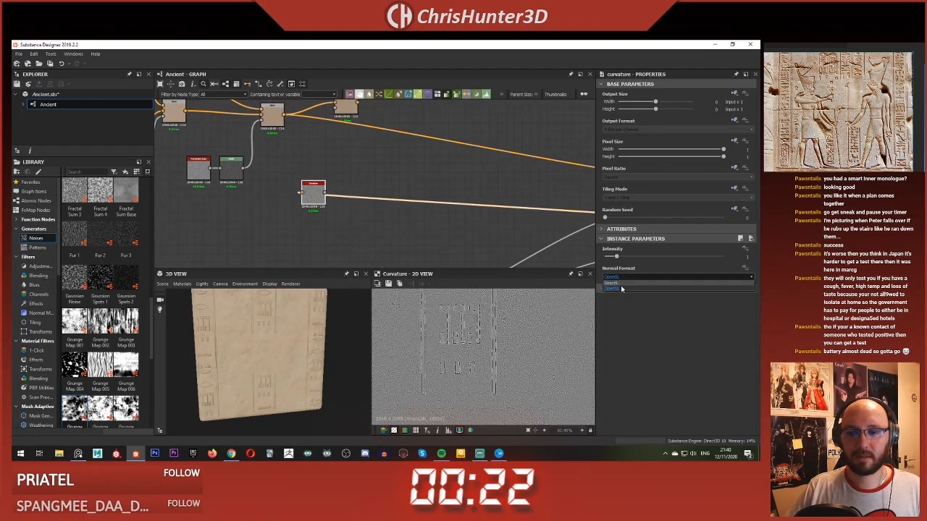
left_click(622, 287)
left_click(618, 277)
left_click(619, 283)
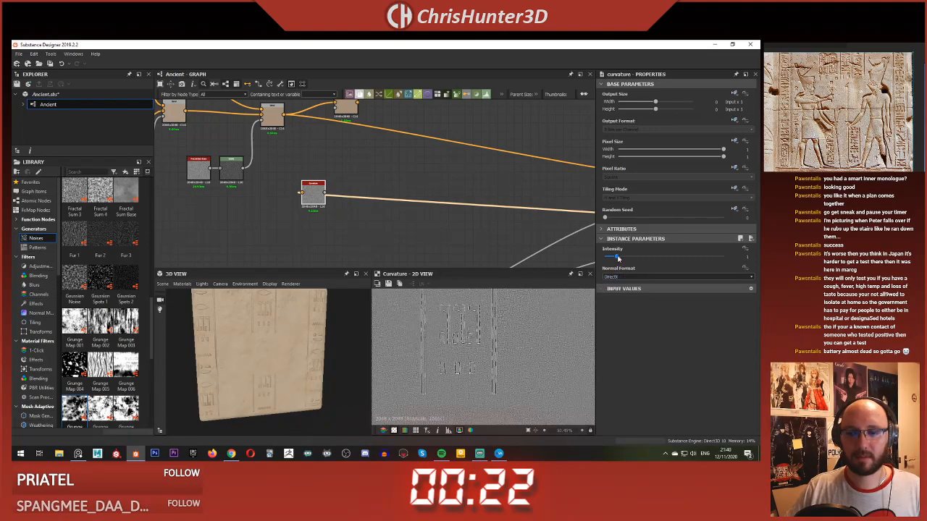
Step: Lower the Curvature node's Intensity to about 0.3 and examine the carving outlines
left_click_drag(663, 260, 603, 260)
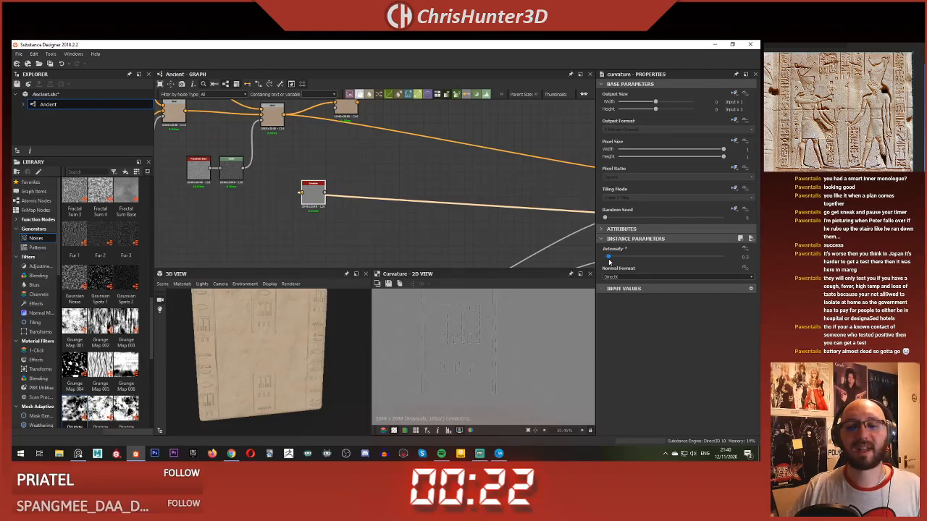
scroll(464, 323, "up", 8)
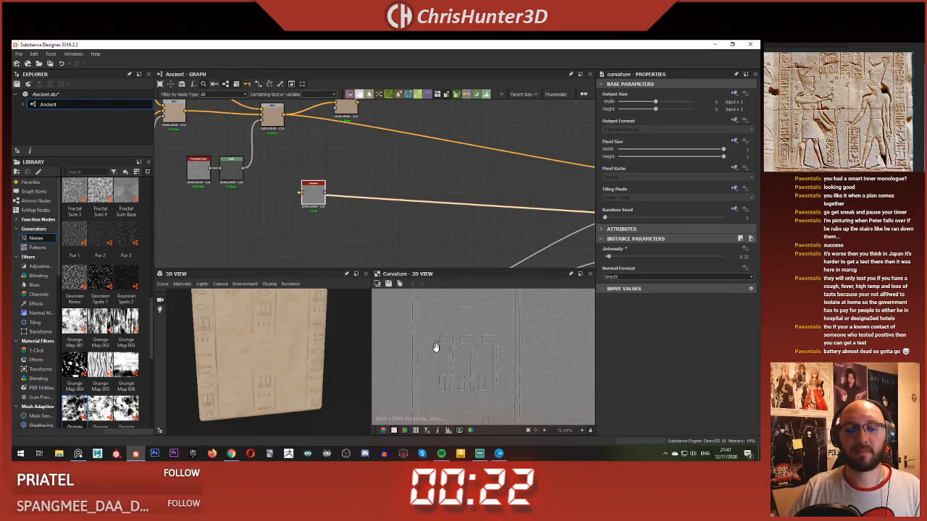
scroll(505, 348, "down", 10)
Step: Delete the Curvature node and add an Ambient Occlusion (HBAO) node in its place
middle_click_drag(305, 201, 339, 215)
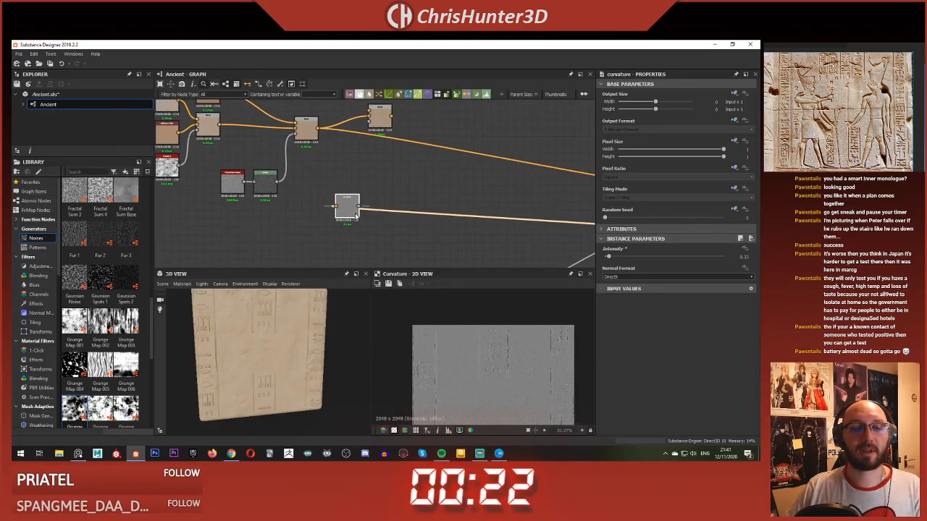
key("Delete")
key("space")
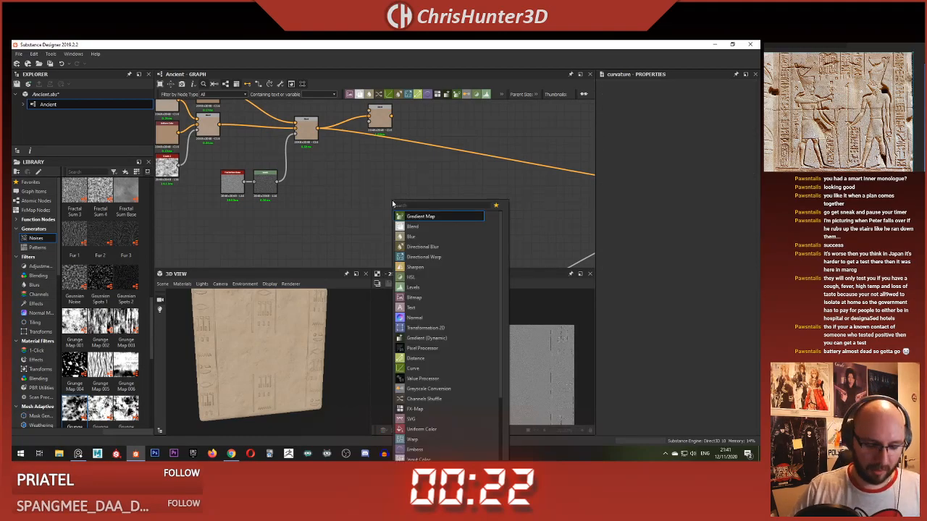
type("ambio")
key("BackSpace")
key("BackSpace")
key("BackSpace")
key("BackSpace")
key("BackSpace")
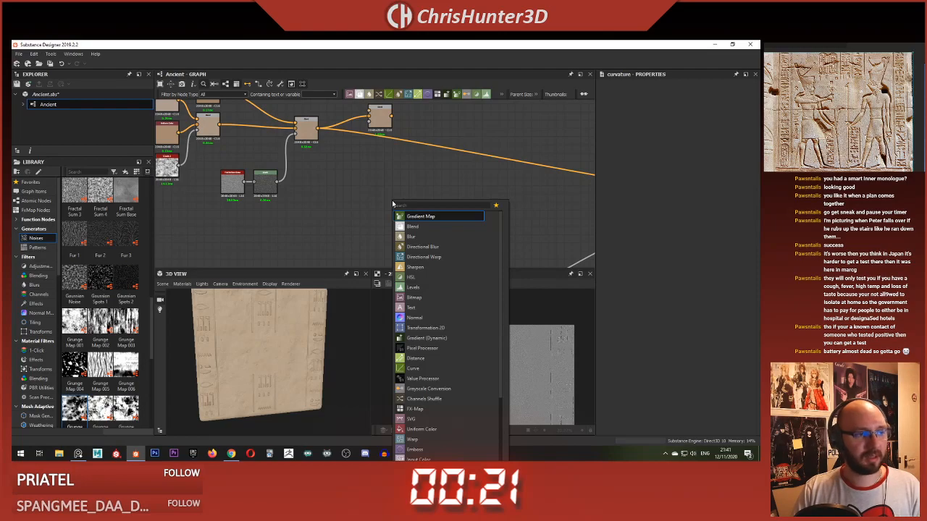
type("hbao")
key("Return")
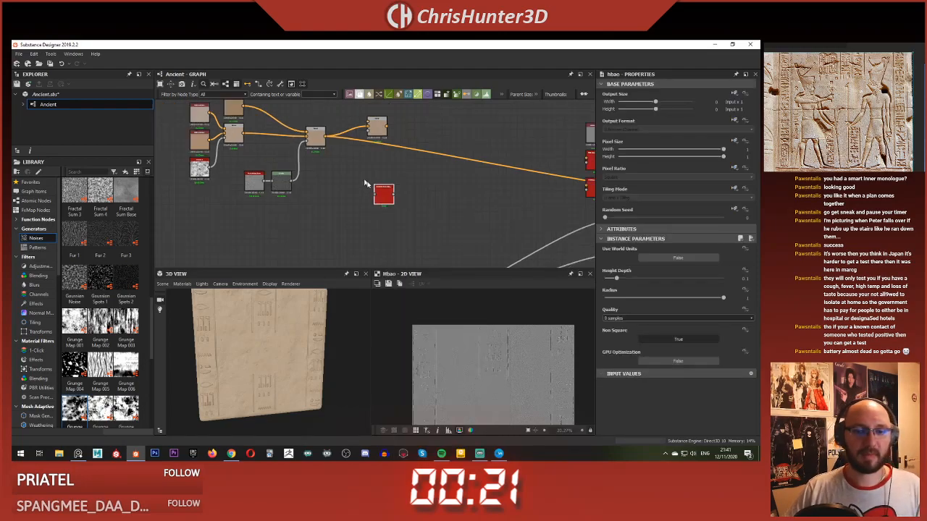
Step: Examine the height graph's blend nodes to locate the one holding only the carved symbols
scroll(387, 194, "up", 3)
scroll(388, 194, "down", 4)
middle_click_drag(387, 194, 397, 230)
scroll(383, 199, "up", 3)
left_click(334, 217)
left_click(336, 186)
scroll(478, 333, "up", 4)
scroll(477, 355, "down", 4)
scroll(396, 179, "up", 4)
scroll(396, 230, "down", 8)
middle_click_drag(376, 261, 387, 144)
scroll(385, 159, "up", 4)
middle_click_drag(392, 226, 360, 183)
left_click(375, 169)
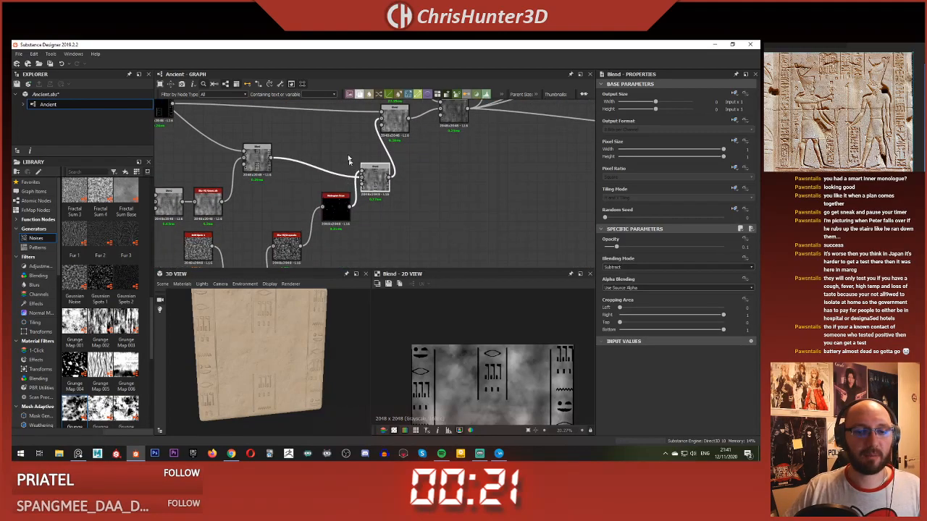
scroll(395, 192, "down", 3)
left_click(448, 209)
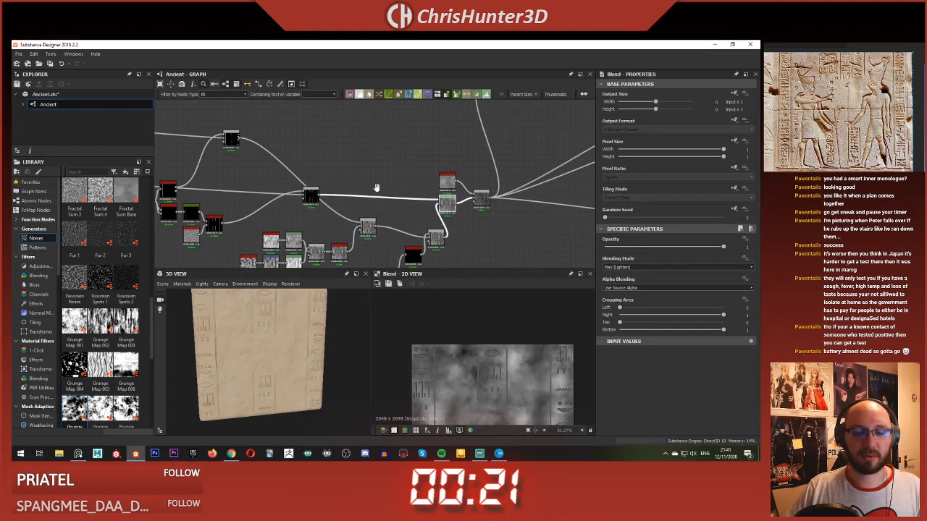
Step: Connect the Add (Linear Dodge) blend of the carved symbols to the Ambient Occlusion node and preview the result
scroll(355, 194, "up", 4)
double_click(323, 197)
left_click(337, 197)
scroll(436, 145, "down", 3)
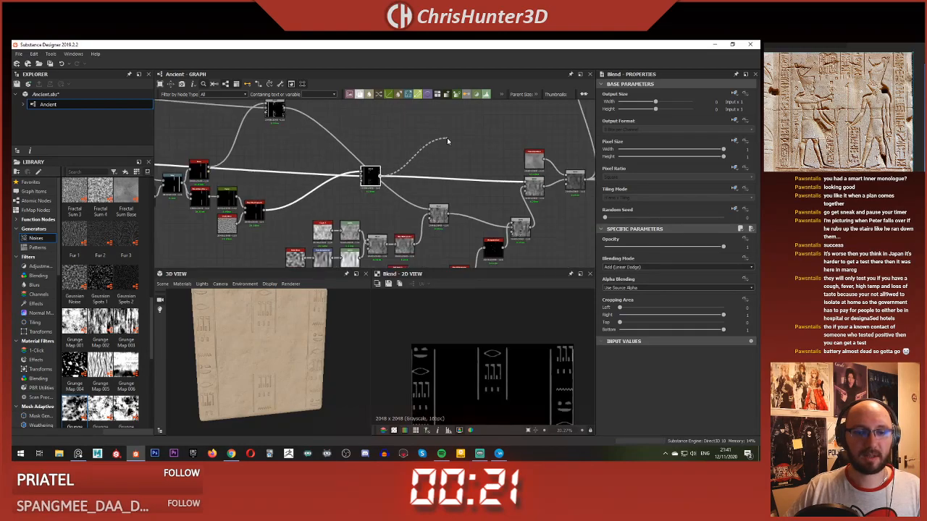
middle_click_drag(557, 105, 426, 169)
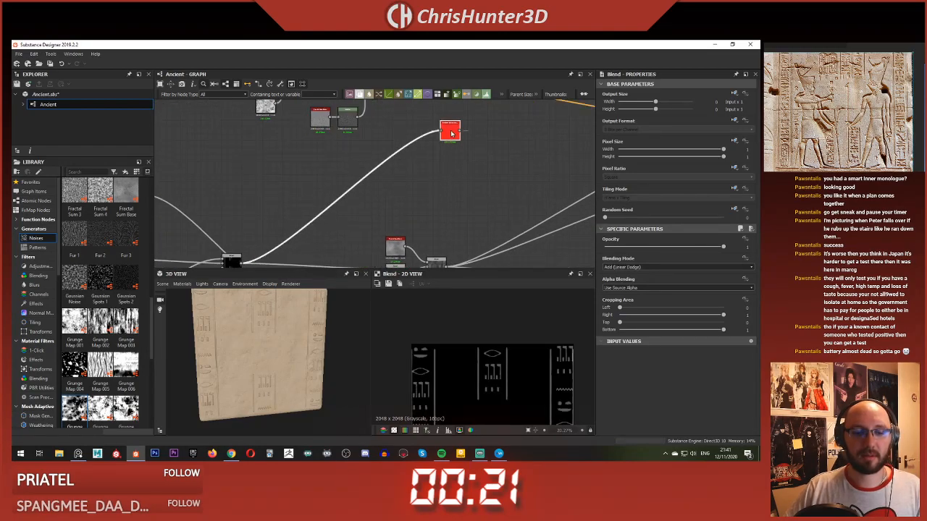
double_click(451, 133)
scroll(452, 133, "up", 5)
middle_click_drag(453, 133, 430, 177)
scroll(509, 355, "up", 5)
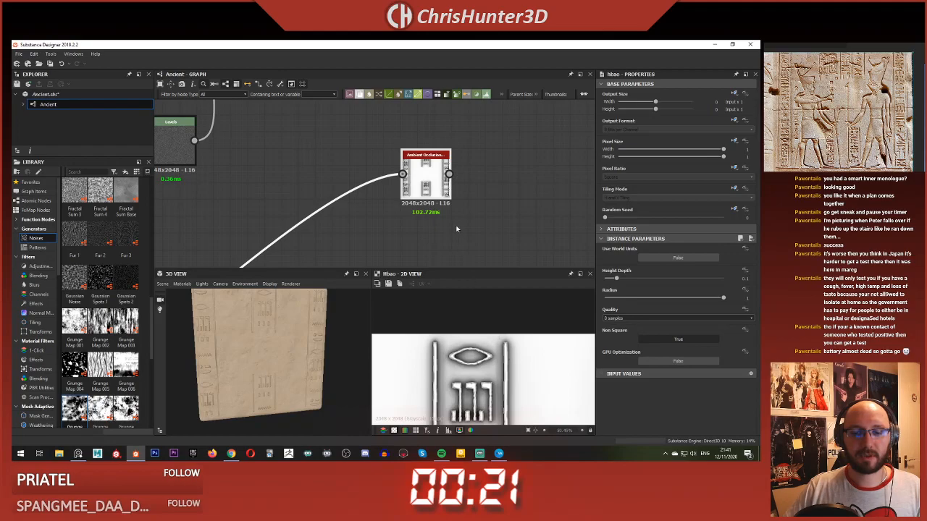
Step: Insert an Invert Grayscale node on the link before the Ambient Occlusion node and inspect the carvings up close
middle_click_drag(457, 229, 458, 239)
double_click(403, 184)
double_click(409, 188)
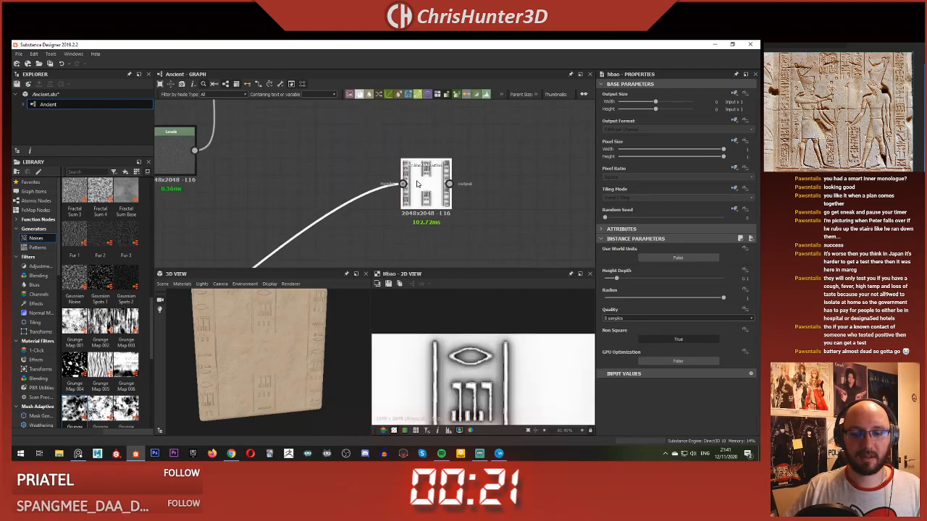
key("space")
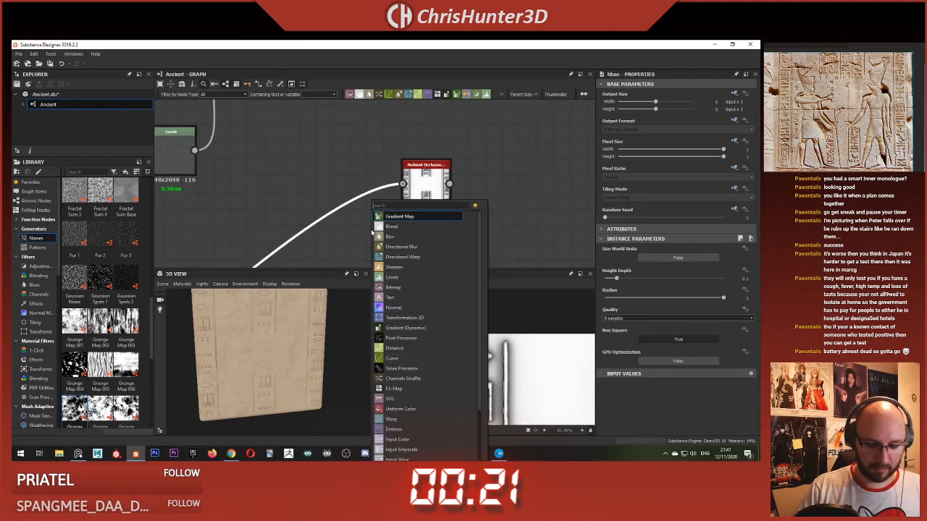
type("inv")
key("Return")
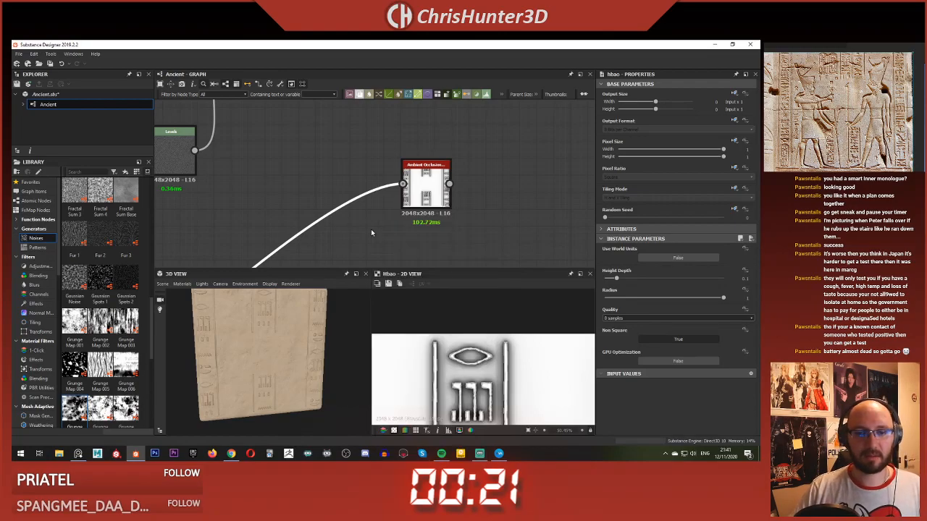
middle_click_drag(471, 225, 380, 185)
scroll(467, 350, "down", 3)
scroll(468, 350, "up", 4)
middle_click_drag(414, 417, 490, 412)
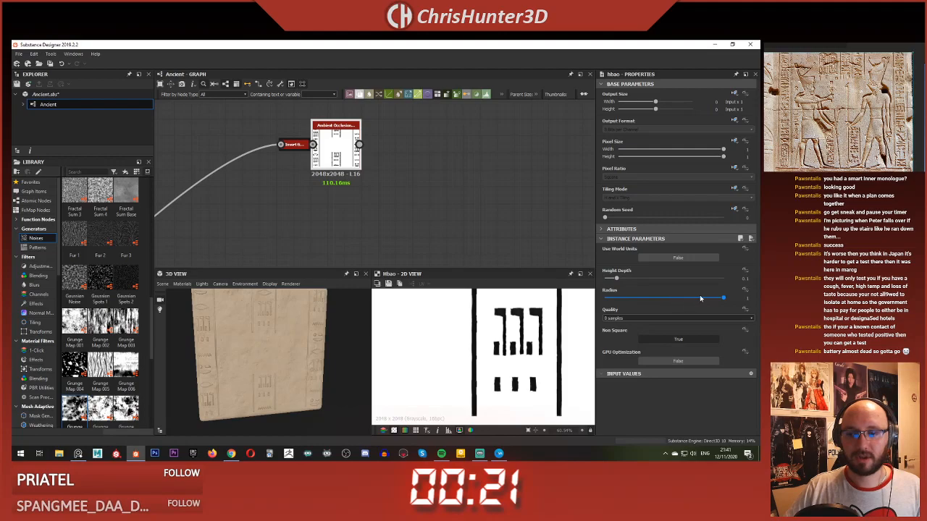
Step: Set the Ambient Occlusion node's Height Depth to 0.01 and undock the Invert Grayscale node from it
left_click_drag(609, 280, 607, 279)
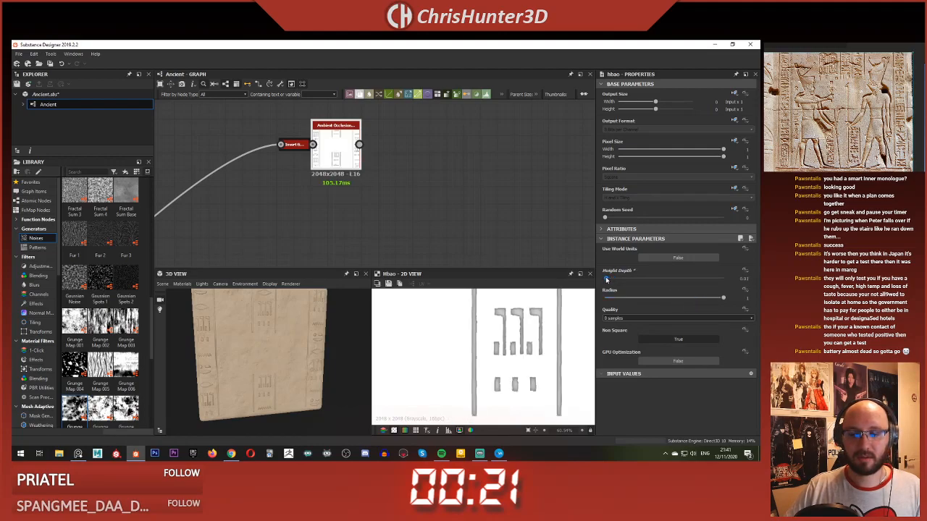
scroll(504, 355, "down", 3)
middle_click_drag(286, 147, 353, 194)
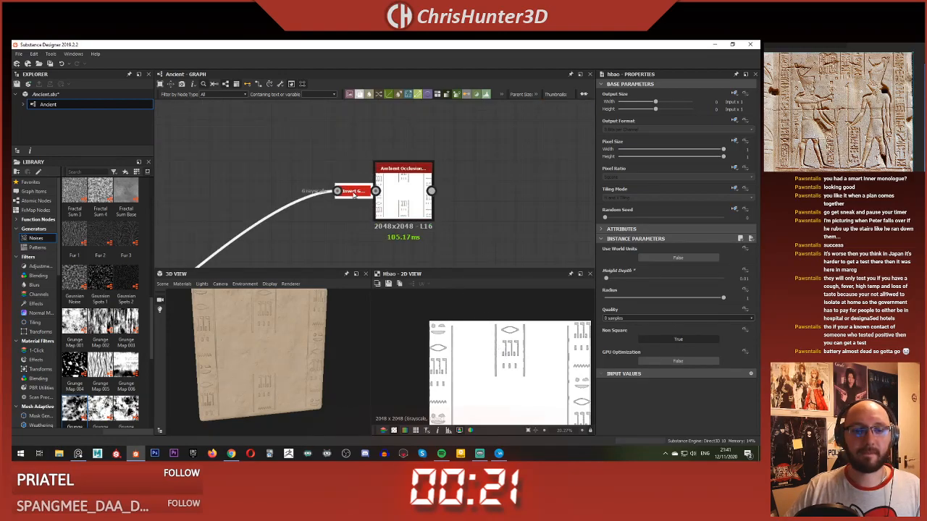
key("BackSpace")
Step: Lower the Ambient Occlusion node's Height Depth to its minimum
left_click(427, 197)
scroll(534, 359, "up", 3)
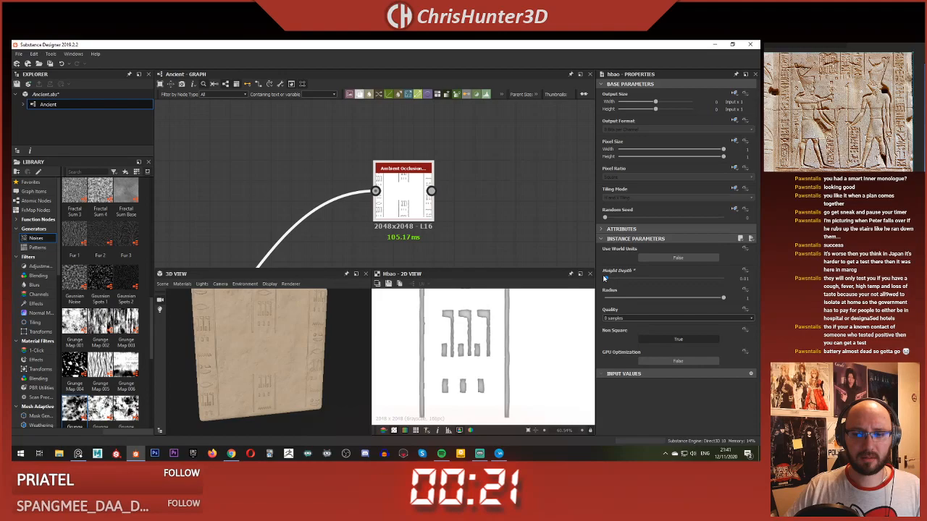
left_click_drag(611, 280, 603, 279)
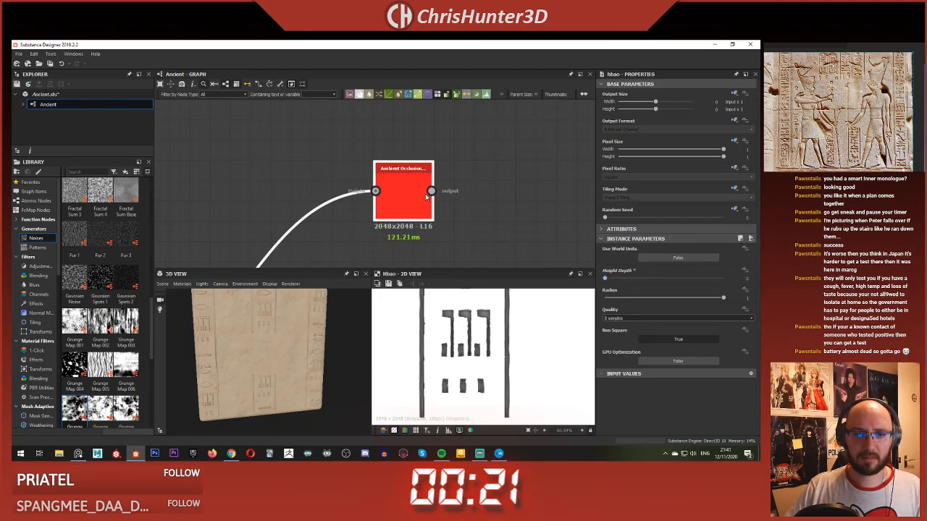
Step: Preview the Invert Grayscale node and set its Invert option to False
scroll(399, 194, "down", 5)
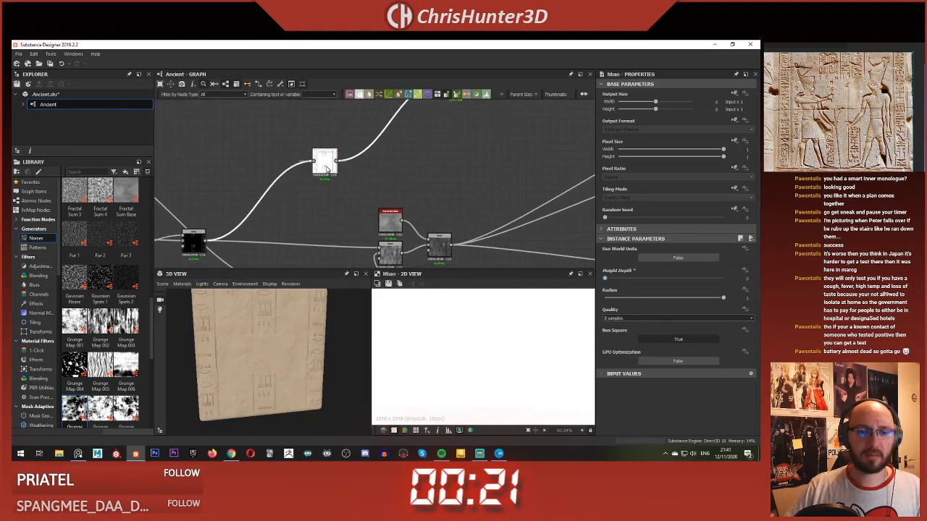
double_click(326, 169)
left_click(659, 257)
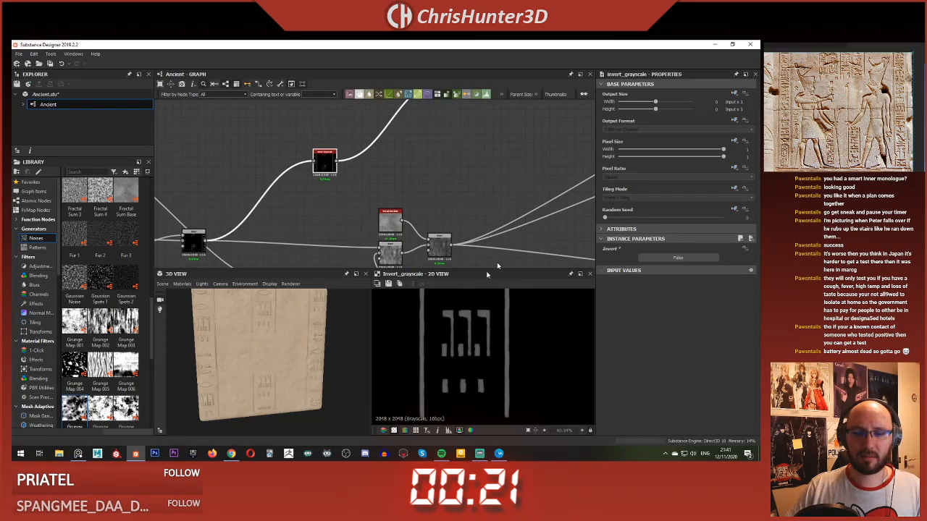
scroll(499, 265, "down", 1)
Step: Preview the Ambient Occlusion node and set its Height Depth to 0.03
scroll(474, 337, "down", 5)
scroll(474, 181, "up", 5)
middle_click_drag(474, 181, 463, 265)
scroll(462, 265, "down", 2)
middle_click_drag(428, 205, 458, 230)
scroll(467, 191, "up", 5)
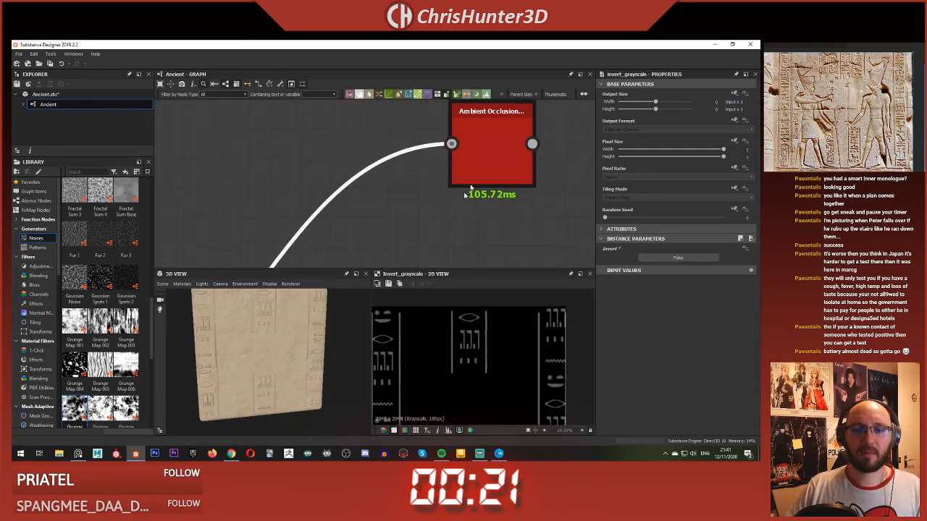
double_click(489, 165)
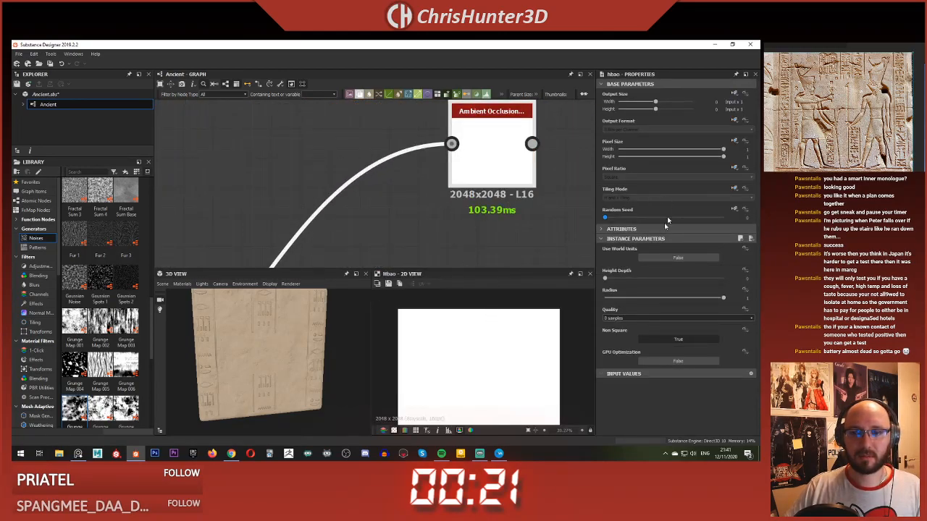
left_click(609, 280)
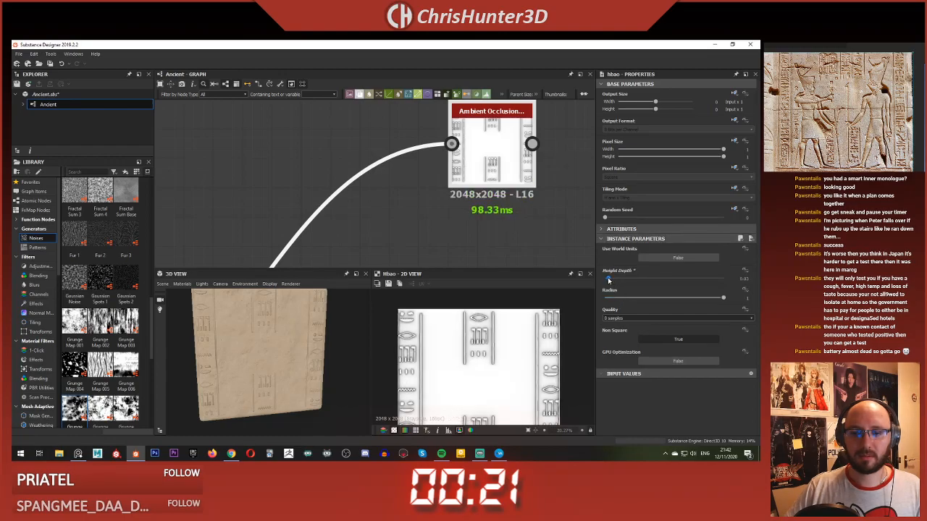
Step: Move the Invert Grayscale node directly beside the Ambient Occlusion node's input
scroll(420, 197, "down", 3)
middle_click_drag(420, 197, 360, 209)
scroll(360, 208, "down", 3)
middle_click_drag(224, 261, 339, 195)
left_click(348, 212)
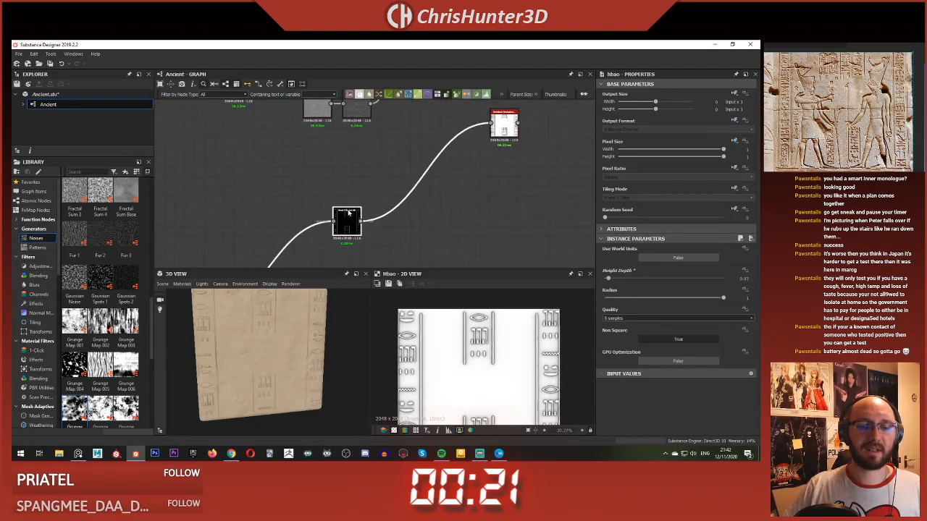
left_click_drag(349, 223, 460, 126)
scroll(461, 126, "up", 3)
middle_click_drag(463, 127, 408, 201)
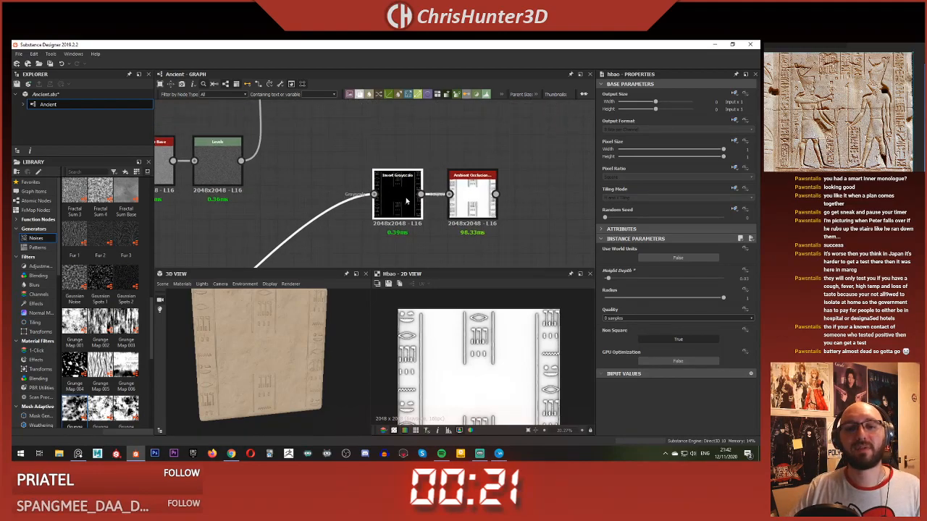
left_click_drag(408, 200, 415, 200)
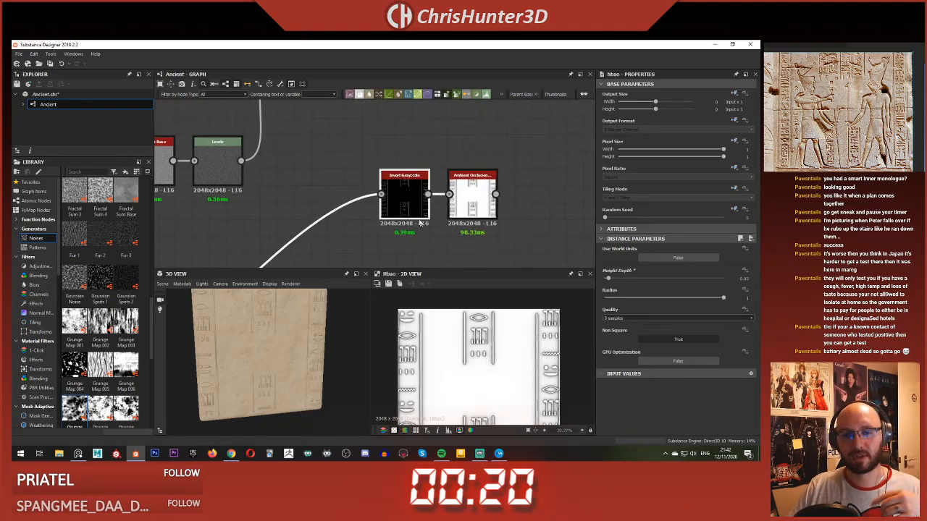
Step: Set the Invert Grayscale node's Invert option back to True
left_click(406, 206)
left_click(671, 260)
middle_click_drag(483, 210, 450, 226)
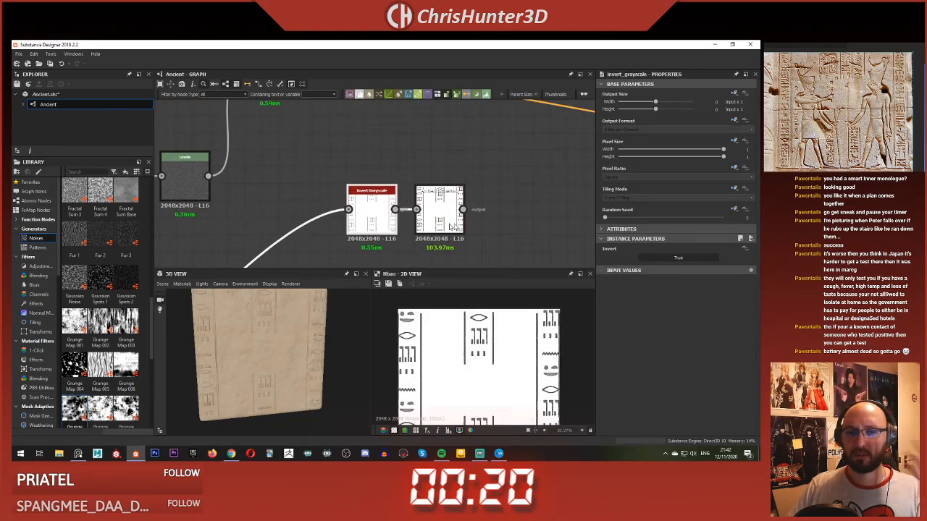
Step: Reduce the Ambient Occlusion node's Height Depth to 0.01 while checking the shading of the carved symbols
left_click(454, 211)
scroll(445, 216, "up", 4)
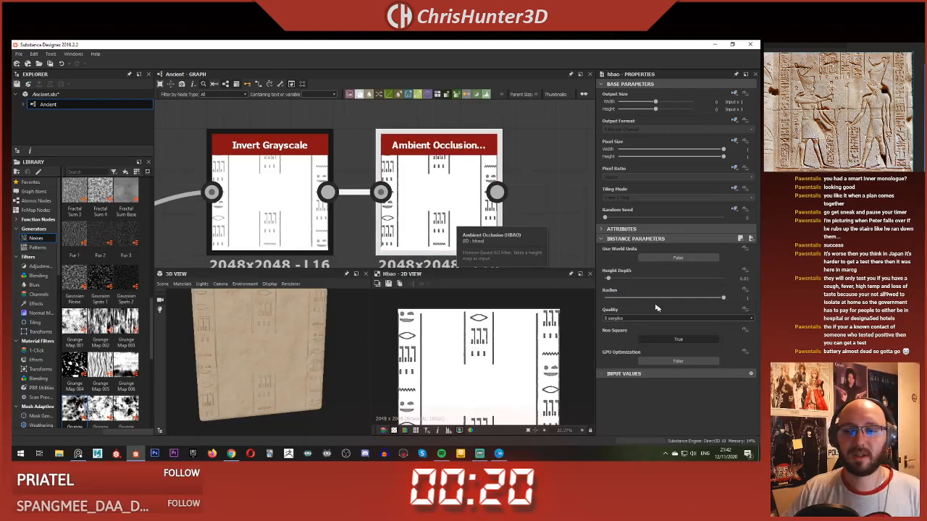
left_click_drag(608, 281, 606, 281)
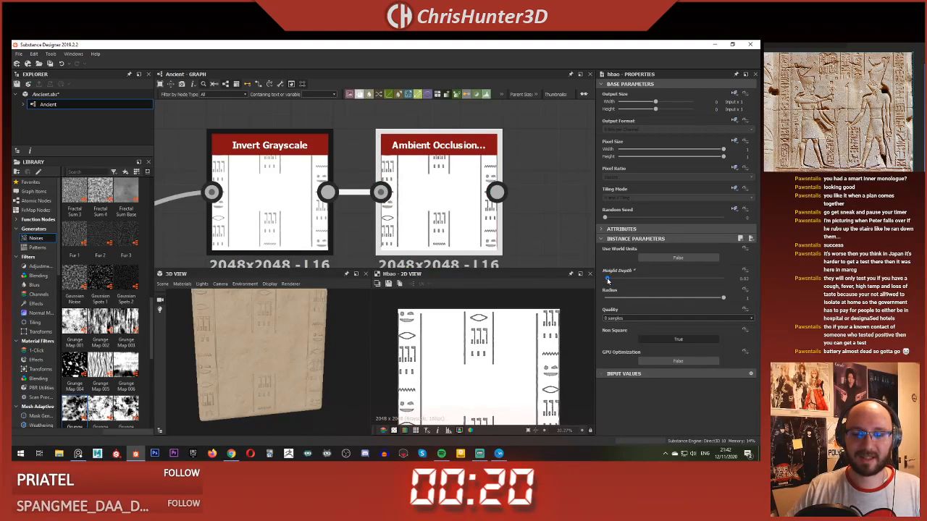
scroll(503, 341, "up", 4)
scroll(526, 379, "down", 2)
middle_click_drag(507, 341, 519, 297)
scroll(519, 297, "up", 3)
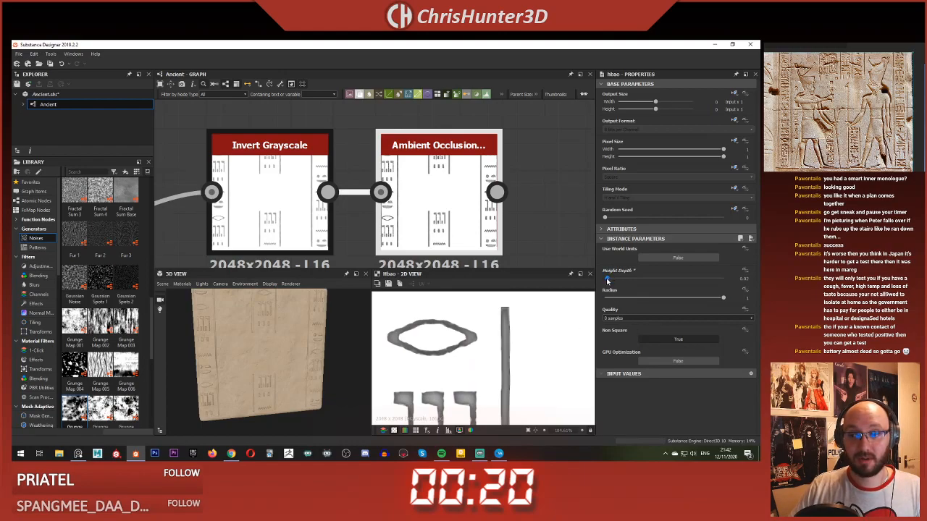
left_click_drag(607, 281, 607, 281)
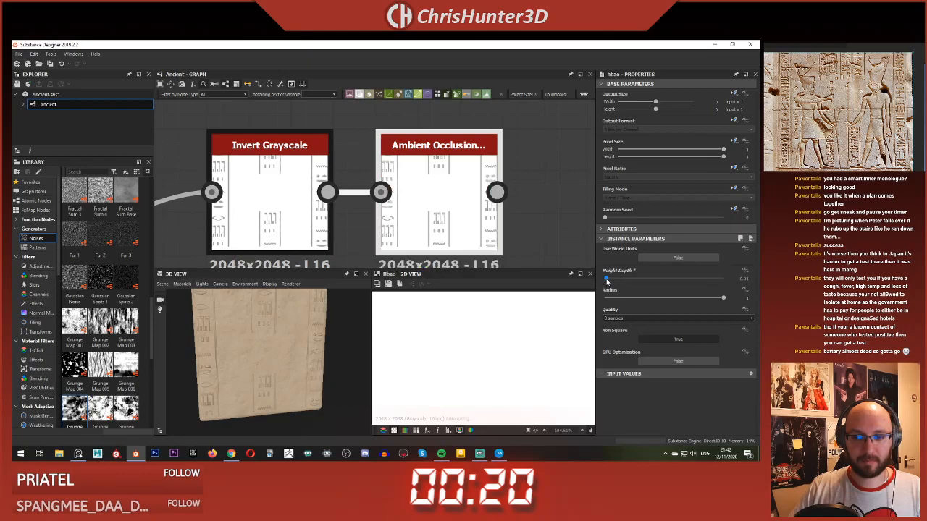
scroll(440, 347, "down", 11)
scroll(405, 173, "down", 2)
middle_click_drag(405, 172, 358, 155)
scroll(422, 163, "down", 3)
middle_click_drag(449, 165, 445, 209)
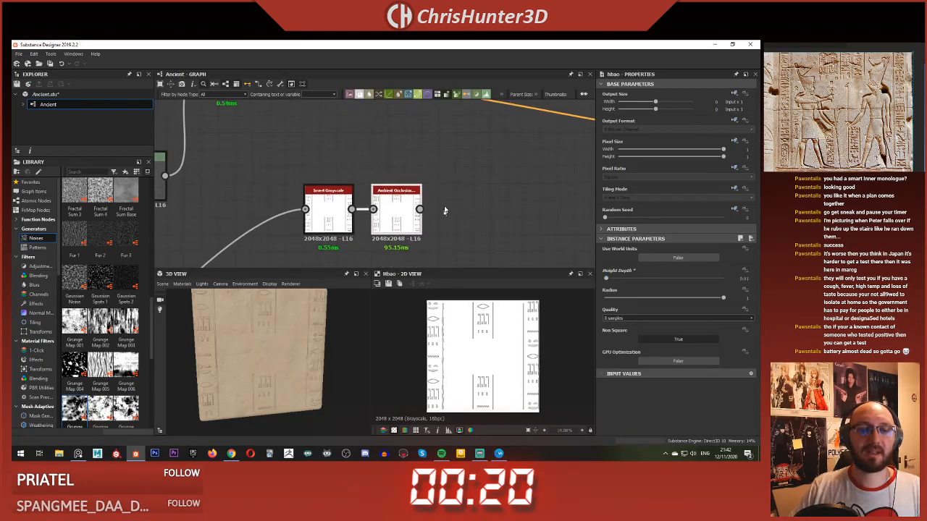
Step: Compare the Invert Grayscale and Ambient Occlusion previews around the carved symbols at close range
scroll(439, 212, "up", 1)
double_click(312, 211)
scroll(486, 333, "up", 8)
middle_click_drag(498, 323, 485, 386)
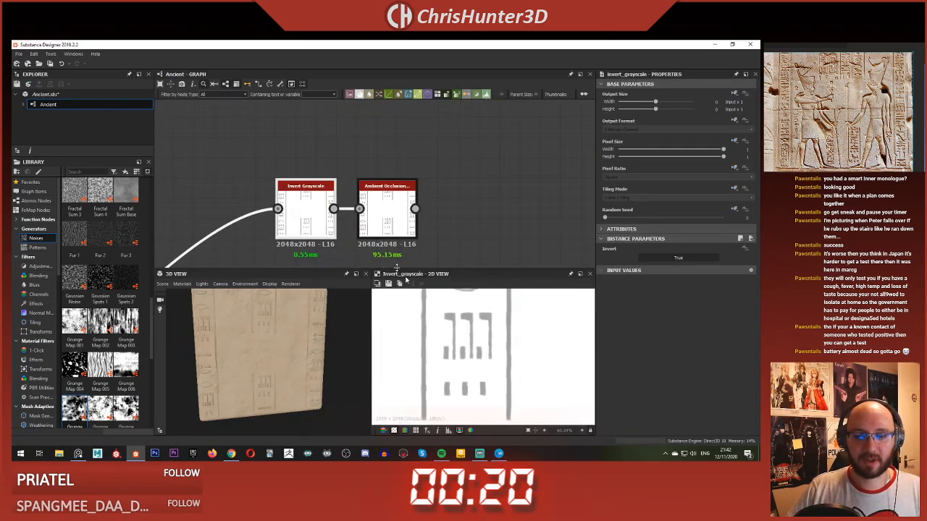
double_click(389, 210)
scroll(474, 341, "down", 5)
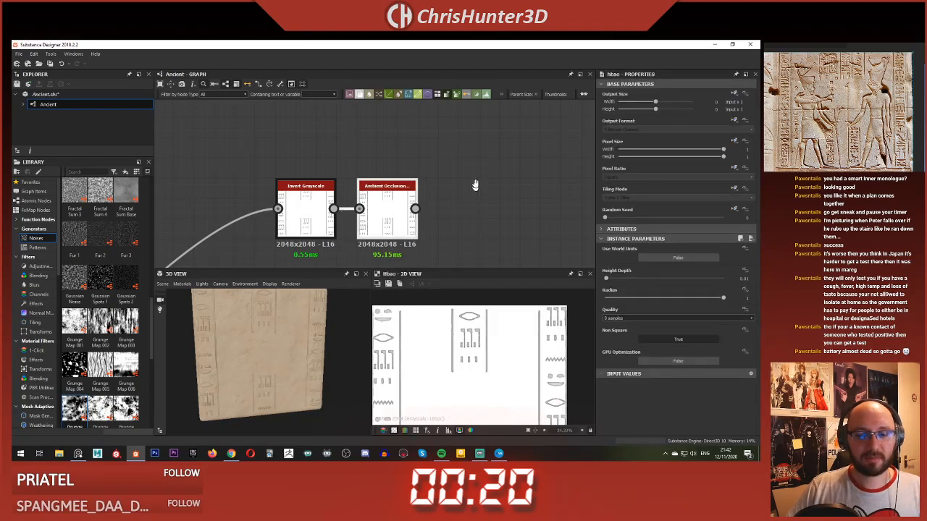
Step: Add an Invert Grayscale node after the Ambient Occlusion node and feed the occlusion output into it
middle_click_drag(475, 186, 467, 182)
key("space")
type("invert")
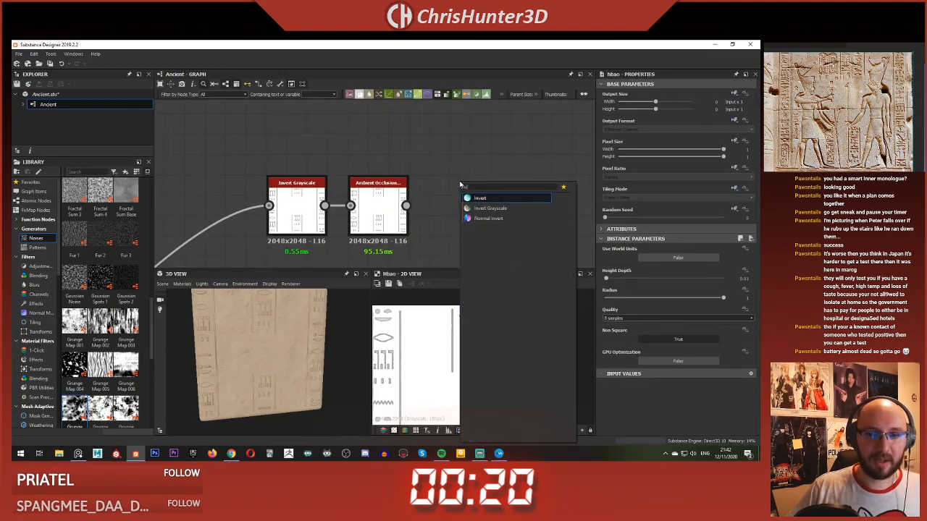
key("Return")
left_click_drag(405, 206, 457, 214)
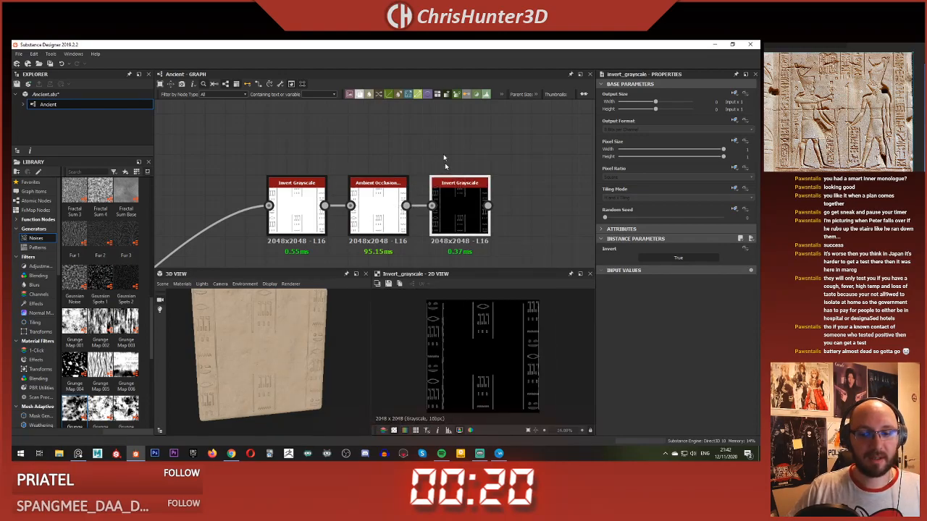
Step: Shift the final colour Blend further along the graph and place the other Blend node between it and the base colour Blend
scroll(406, 134, "down", 3)
middle_click_drag(400, 131, 366, 205)
scroll(372, 174, "down", 3)
middle_click_drag(372, 174, 404, 188)
middle_click_drag(331, 174, 393, 116)
scroll(413, 169, "up", 3)
scroll(422, 163, "down", 1)
scroll(406, 149, "up", 2)
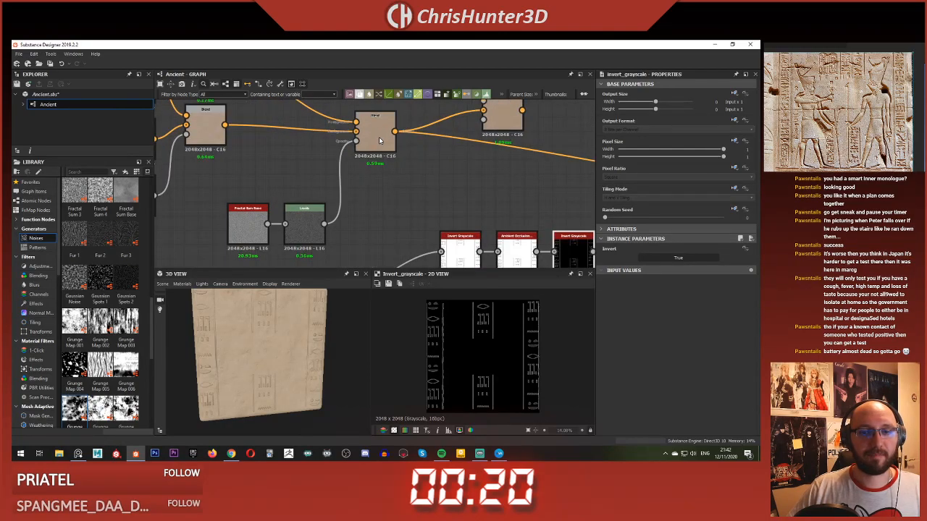
left_click_drag(380, 141, 563, 148)
left_click_drag(508, 118, 431, 117)
middle_click_drag(437, 113, 426, 164)
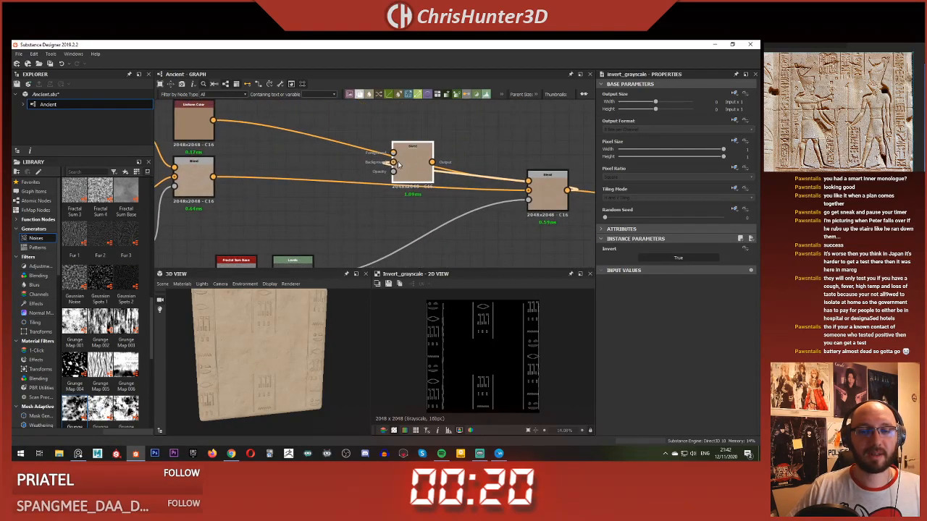
Step: Clear the relocated Blend's old links and wire it between the base colour Blend and the final colour Blend
left_click_drag(398, 165, 438, 120)
middle_click_drag(499, 161, 444, 160)
key("Delete")
left_click_drag(402, 123, 333, 190)
middle_click_drag(210, 185, 311, 165)
scroll(312, 165, "down", 1)
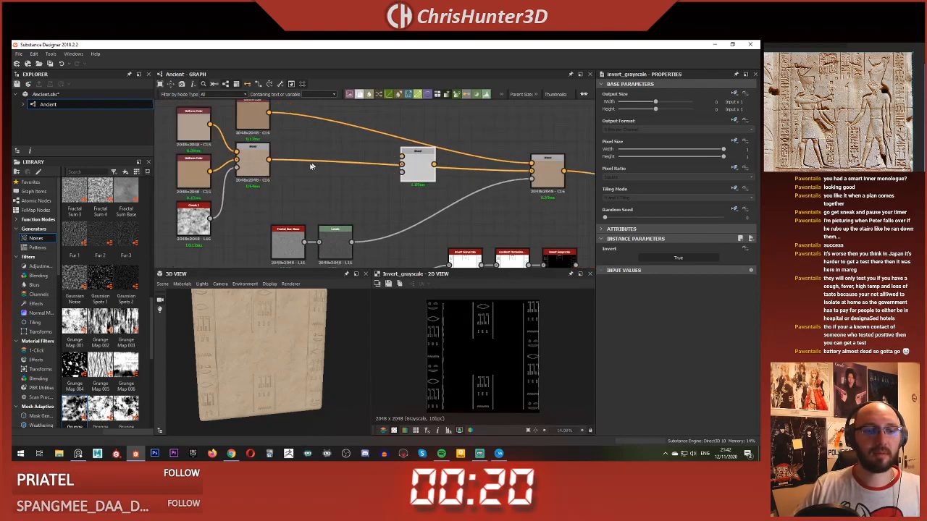
Step: Add an HSL node fed by the base colour Blend and connect its output to the inserted Blend's foreground
left_click_drag(397, 168, 353, 139)
key("space")
type("h")
left_click(393, 161)
left_click_drag(375, 135, 405, 157)
double_click(420, 163)
Step: Preview the HSL node and lower its Saturation to 0.47 and its Lightness to 0.46
double_click(361, 137)
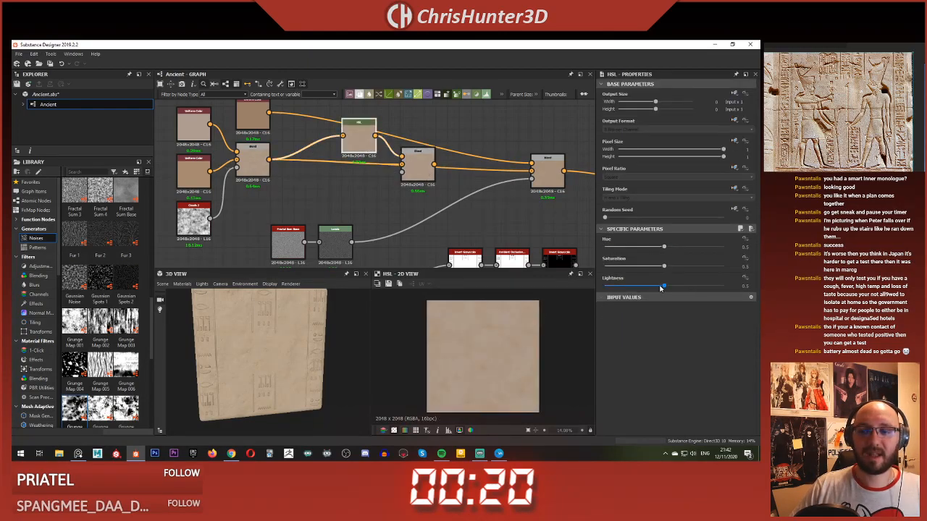
left_click_drag(662, 287, 658, 287)
key("f")
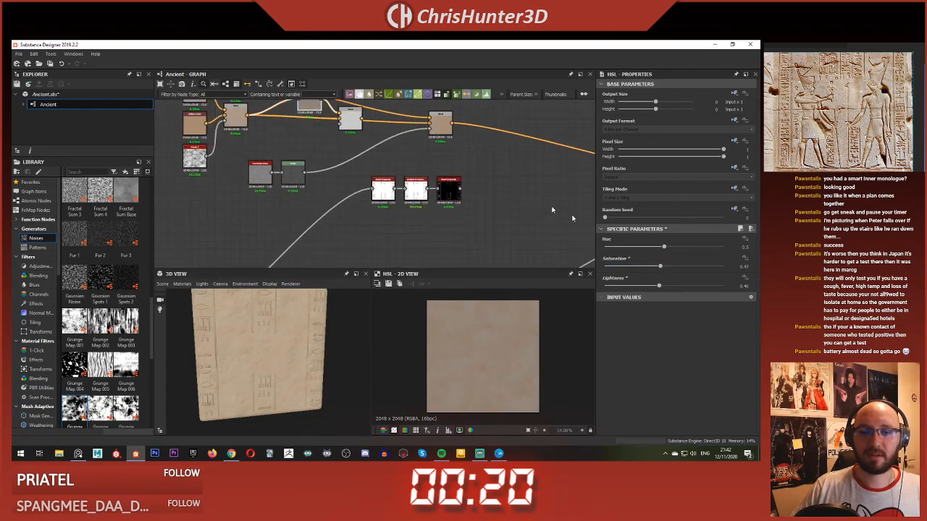
Step: Mask the inserted Blend's opacity with the inverted ambient occlusion and preview the blended sandstone colour
double_click(352, 121)
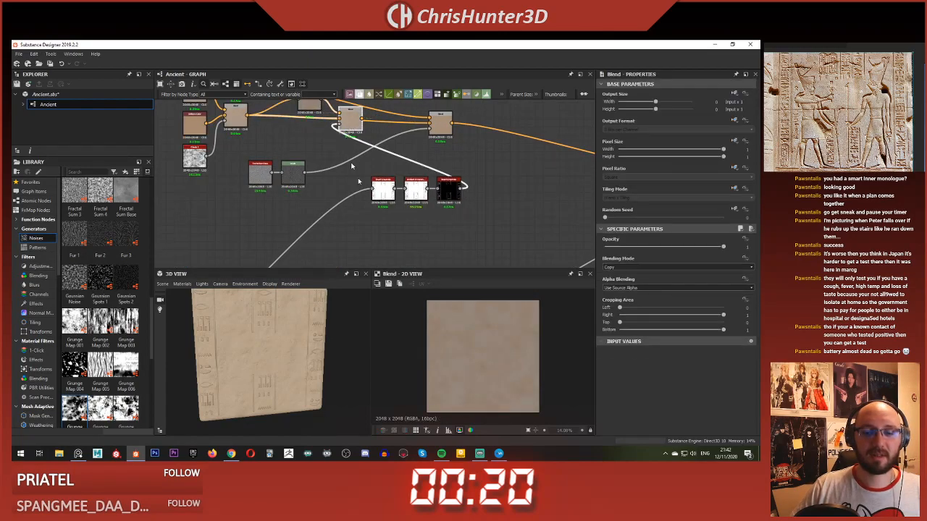
middle_click_drag(498, 360, 491, 393)
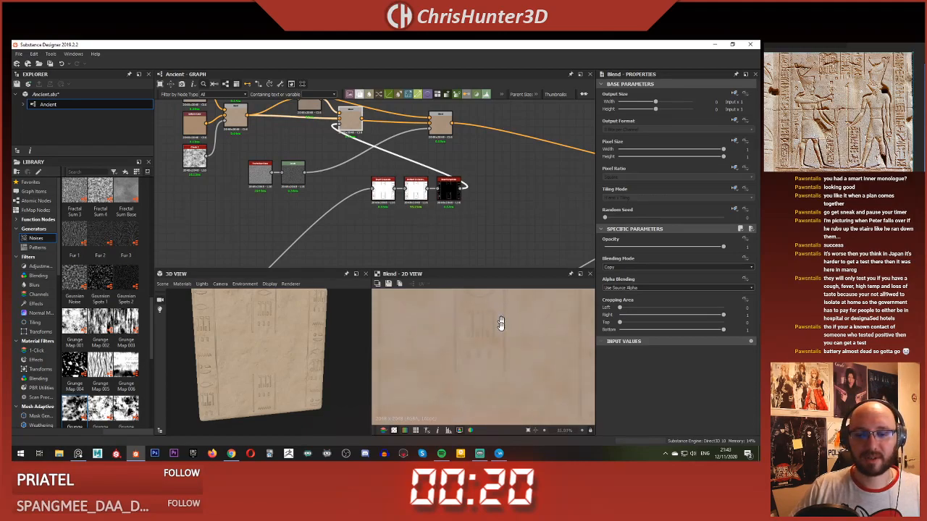
middle_click_drag(501, 323, 502, 336)
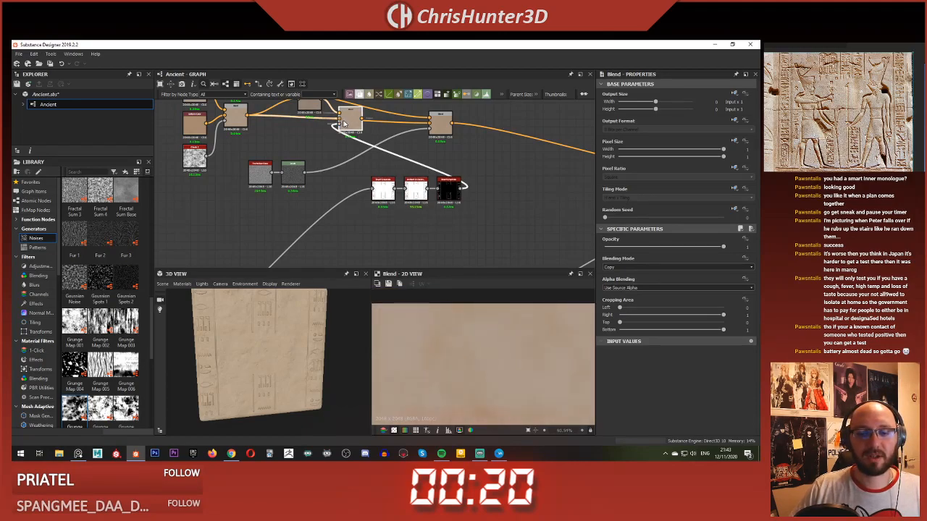
key("f")
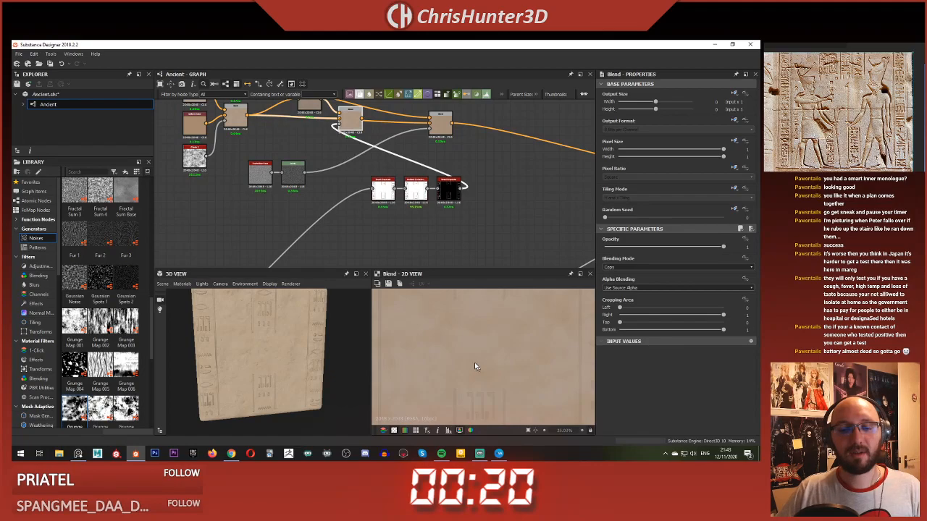
middle_click_drag(353, 125, 329, 150)
scroll(329, 150, "up", 1)
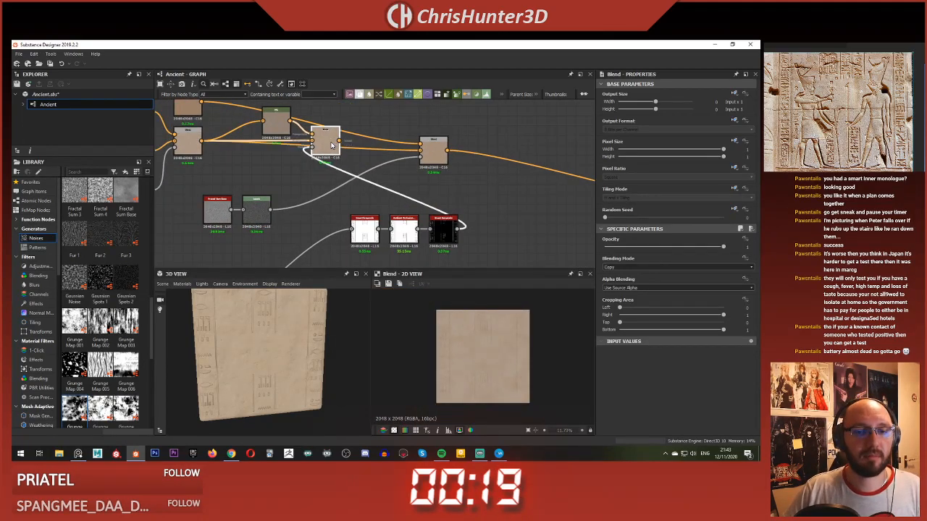
mouse_move(329, 148)
left_mouse_down()
mouse_move(329, 135)
mouse_move(329, 153)
left_mouse_up()
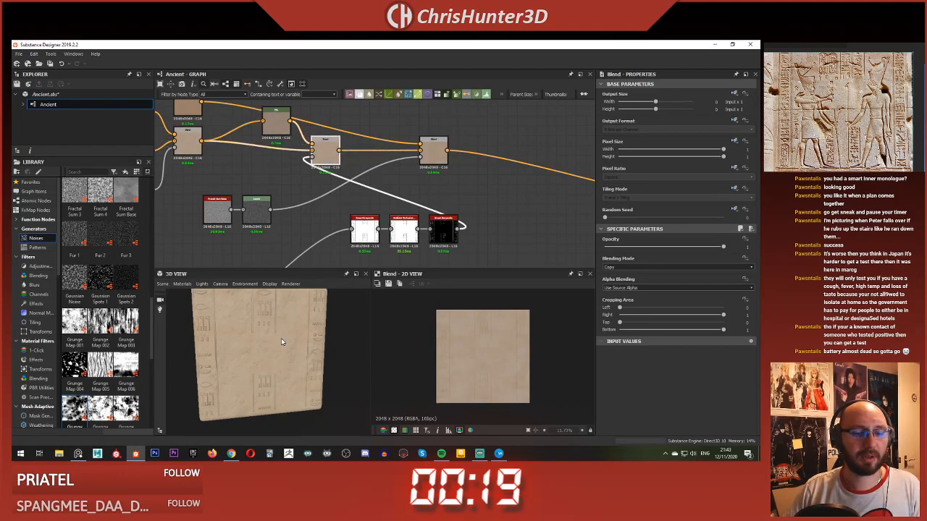
Step: Check the carvings on the 3D slab and set the HSL node's Saturation to 0.51 and Lightness to 0.42
scroll(275, 333, "up", 3)
middle_click_drag(270, 328, 271, 388)
left_click_drag(271, 387, 273, 328)
scroll(263, 375, "up", 3)
scroll(263, 376, "down", 3)
scroll(263, 374, "down", 3)
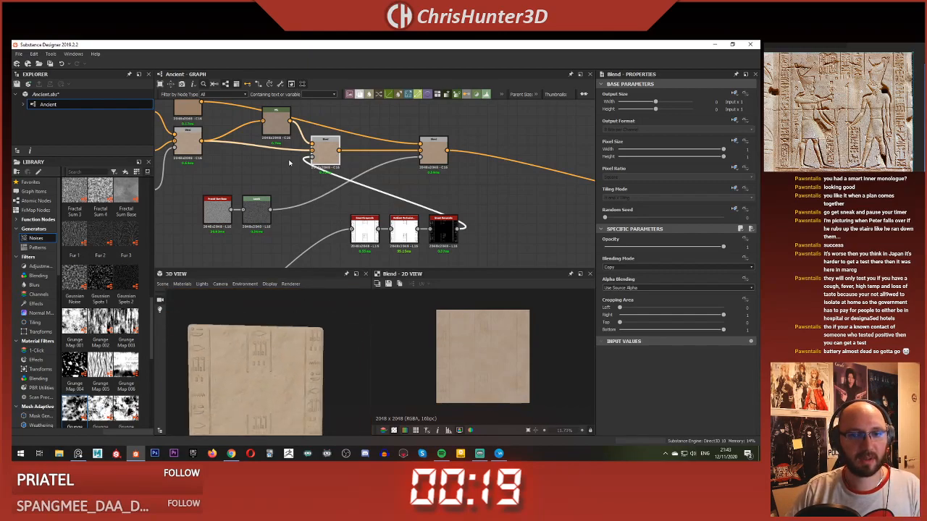
left_click(275, 121)
left_click_drag(664, 266, 655, 287)
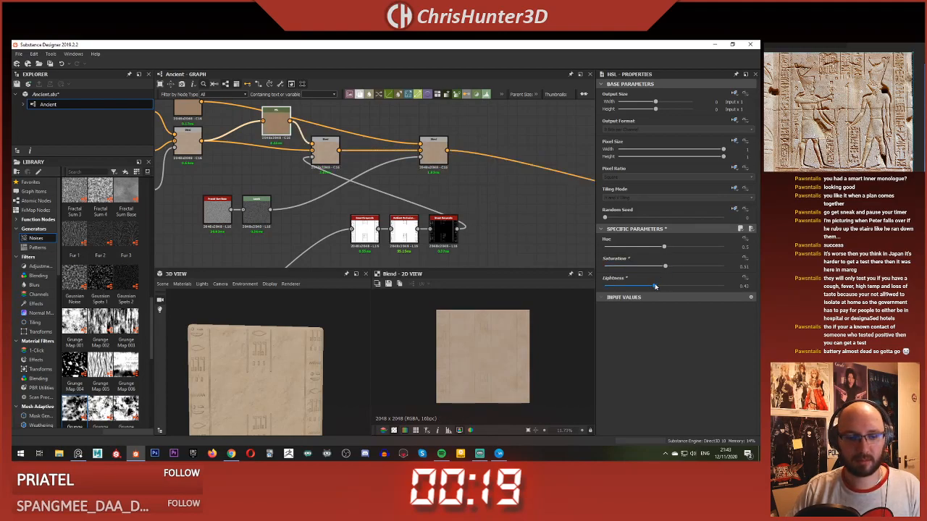
Step: Inspect the tinted carvings on the 3D slab and preview the inverted ambient occlusion mask
scroll(275, 366, "up", 8)
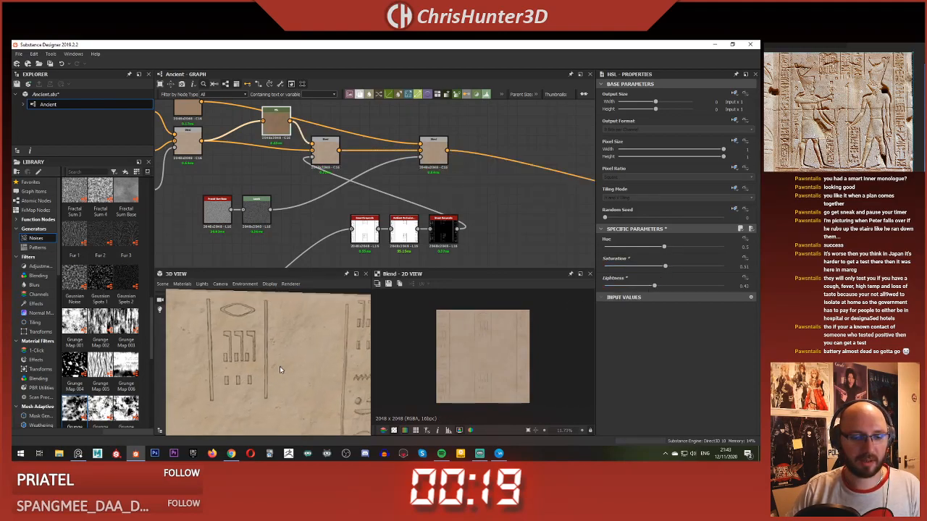
scroll(274, 361, "down", 3)
middle_click_drag(274, 341, 257, 312)
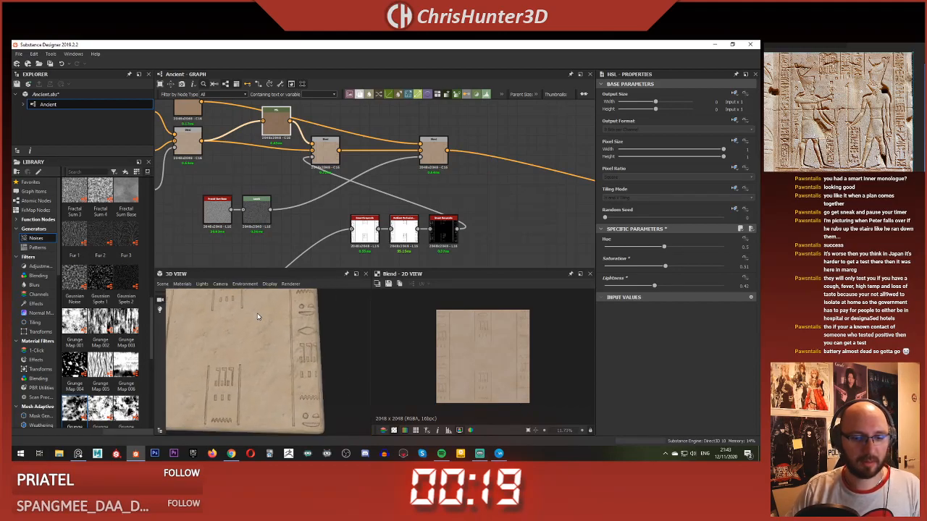
scroll(259, 318, "down", 3)
scroll(270, 352, "up", 2)
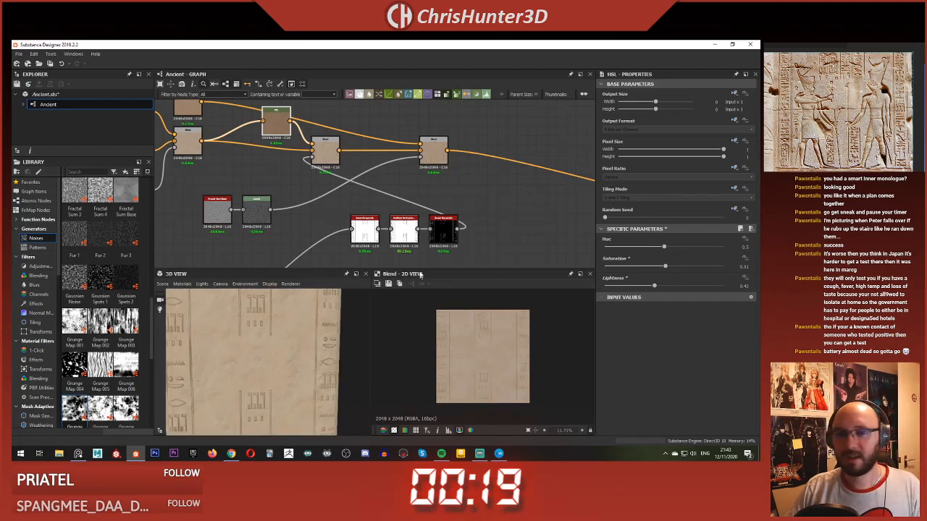
double_click(443, 231)
scroll(463, 310, "up", 3)
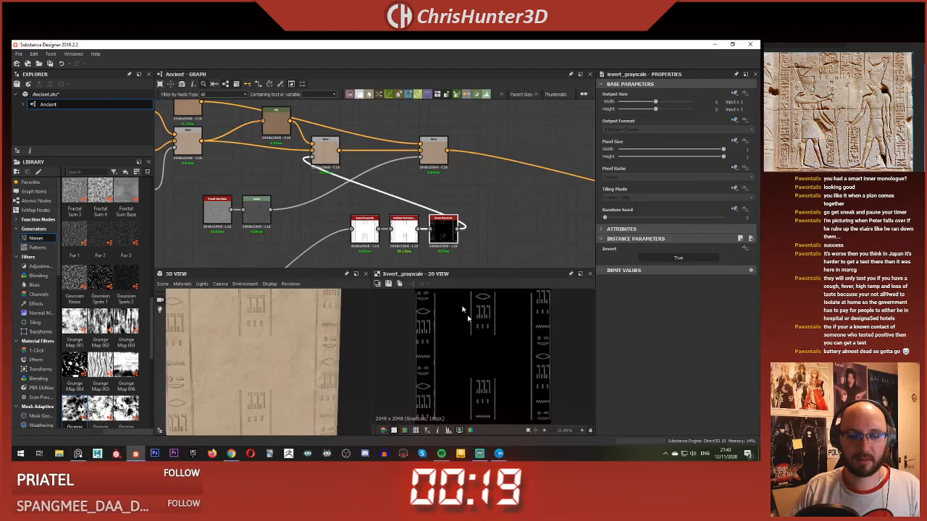
Step: Move the Fractal Sum Base and Levels nodes beside the final Blend, and the ambient occlusion chain beside the masked Blend
left_click_drag(326, 205, 445, 251)
key("space")
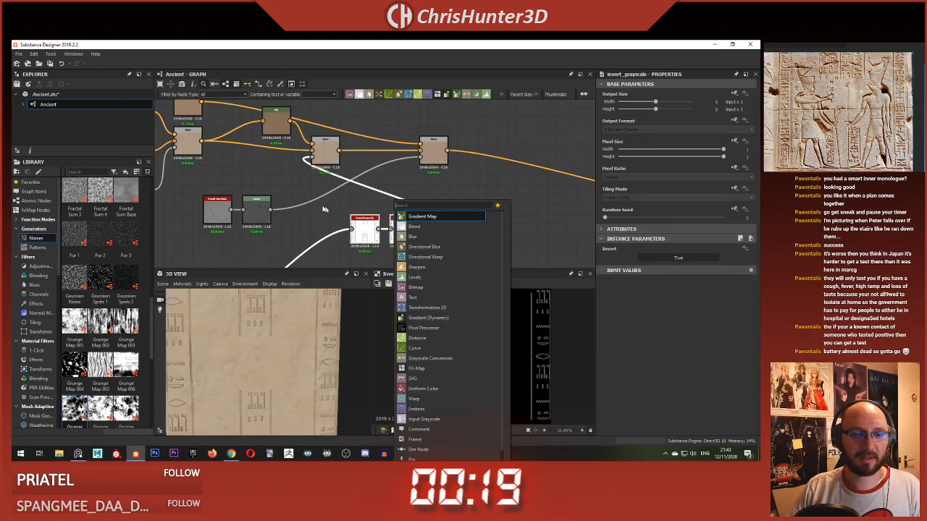
left_click(323, 208)
left_click_drag(202, 193, 390, 189)
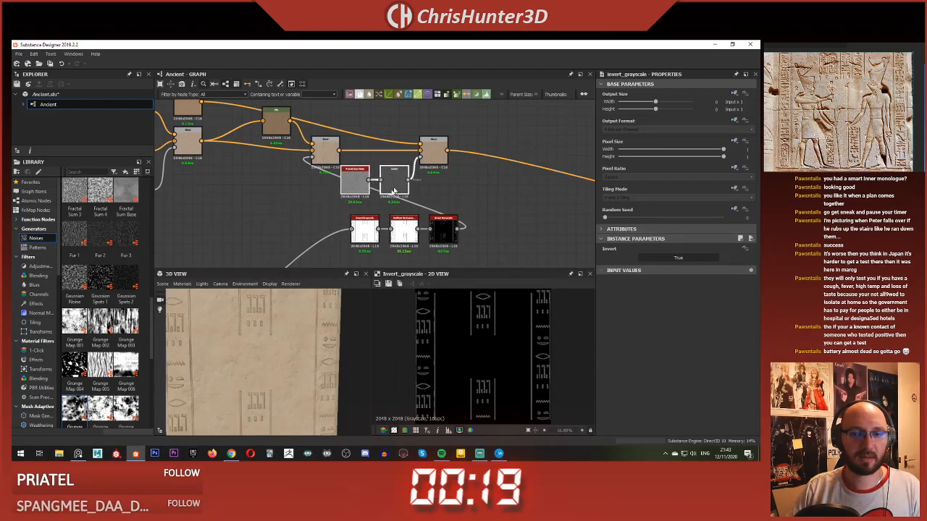
left_click_drag(339, 208, 447, 243)
left_click_drag(447, 231, 290, 194)
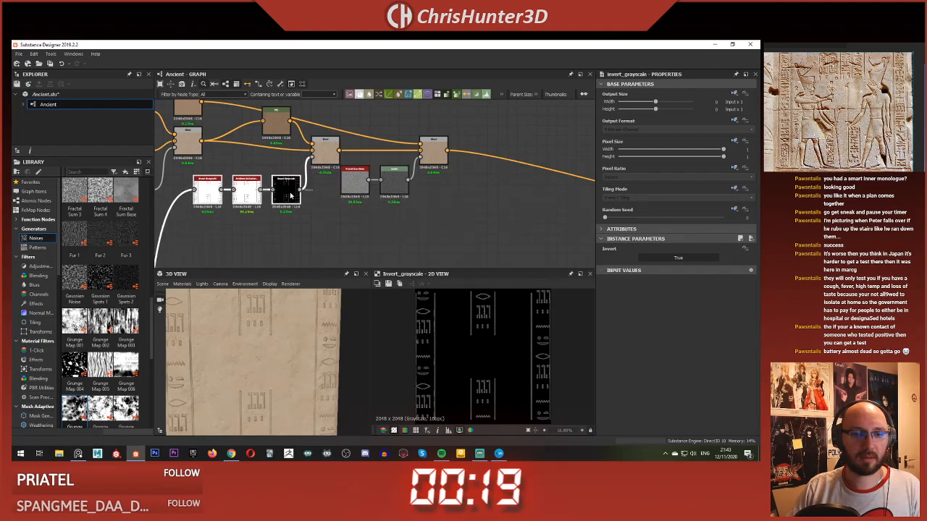
middle_click_drag(315, 205, 328, 222)
left_click_drag(448, 168, 457, 171)
Step: Preview the final colour Blend and examine how the symbol shading reads on the 3D slab
double_click(462, 173)
scroll(487, 348, "up", 3)
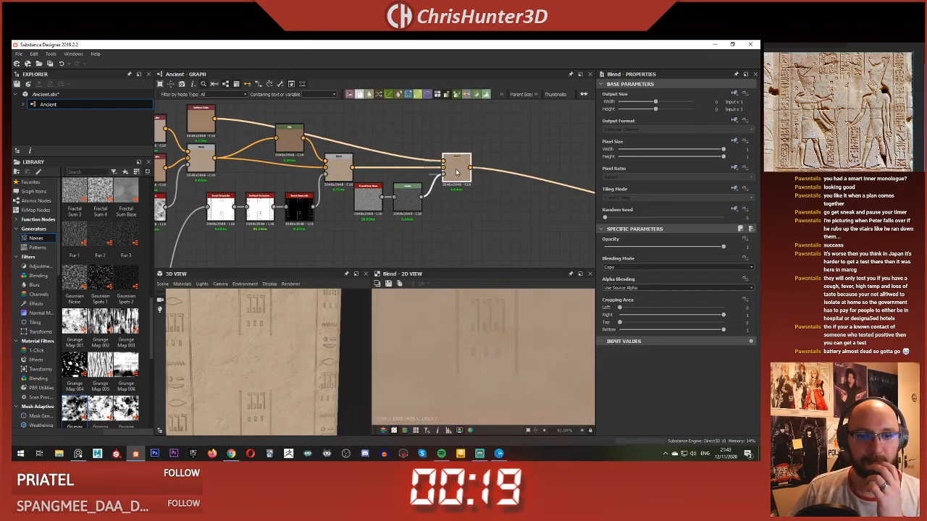
scroll(255, 362, "down", 3)
scroll(256, 364, "up", 5)
mouse_move(254, 353)
left_mouse_down()
mouse_move(256, 364)
mouse_move(264, 356)
left_mouse_up()
scroll(263, 357, "down", 3)
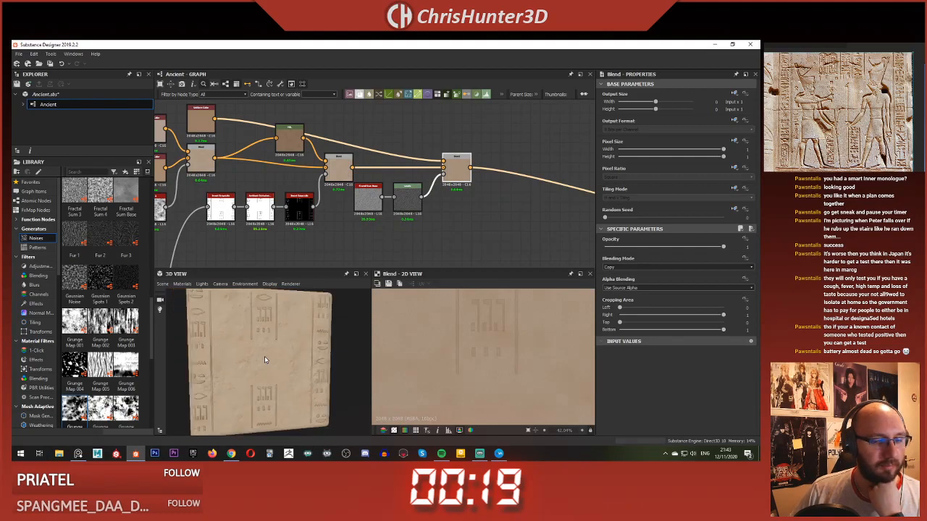
scroll(247, 177, "down", 3)
scroll(247, 177, "up", 3)
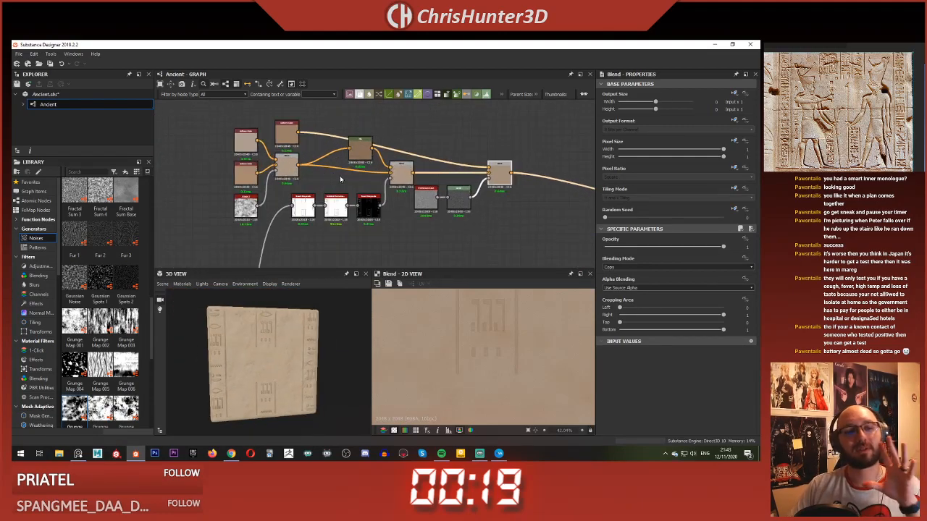
Step: Move the base colour nodes away from the ambient occlusion chain to make room, keeping the HSL node near the masked Blend
scroll(273, 360, "up", 3)
scroll(273, 360, "down", 2)
scroll(452, 215, "down", 2)
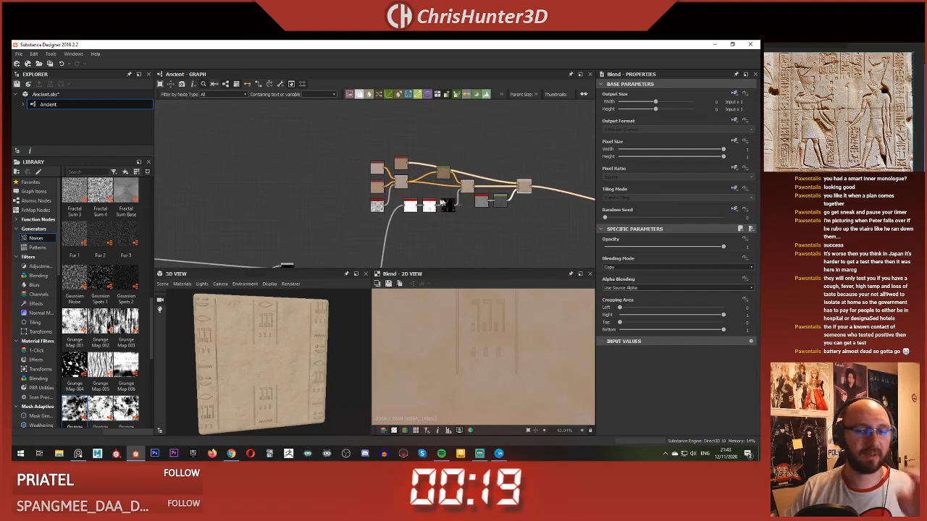
left_click_drag(292, 141, 441, 225)
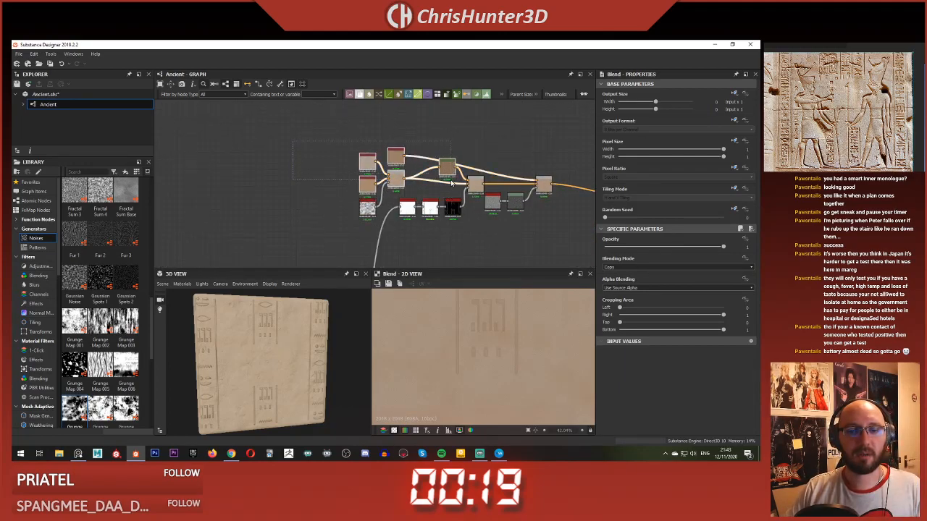
left_click_drag(453, 163, 347, 165)
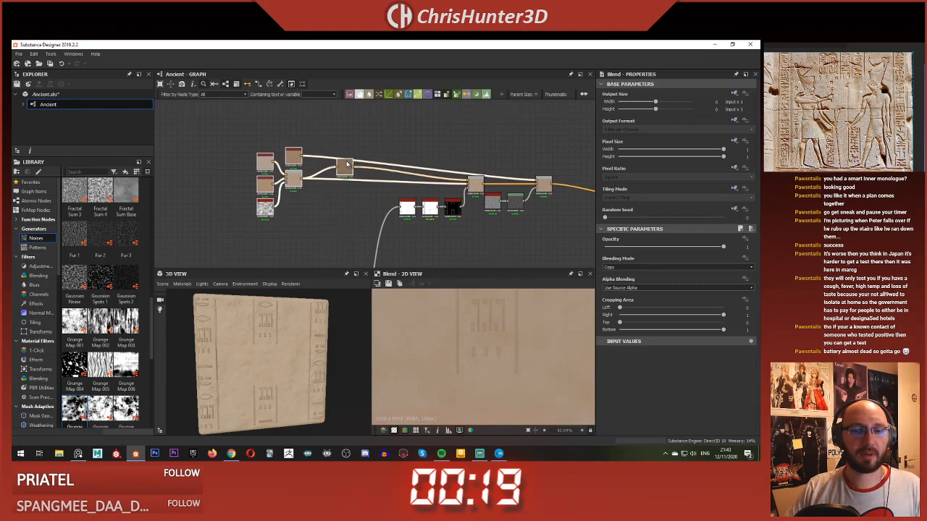
scroll(363, 149, "up", 3)
left_click_drag(318, 193, 540, 206)
scroll(359, 161, "down", 2)
middle_click_drag(360, 161, 445, 159)
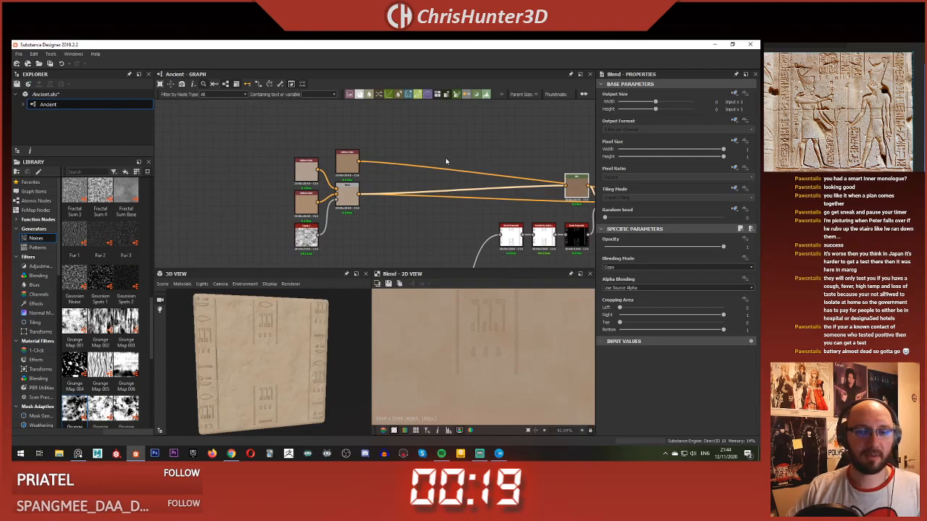
key("space")
key("Escape")
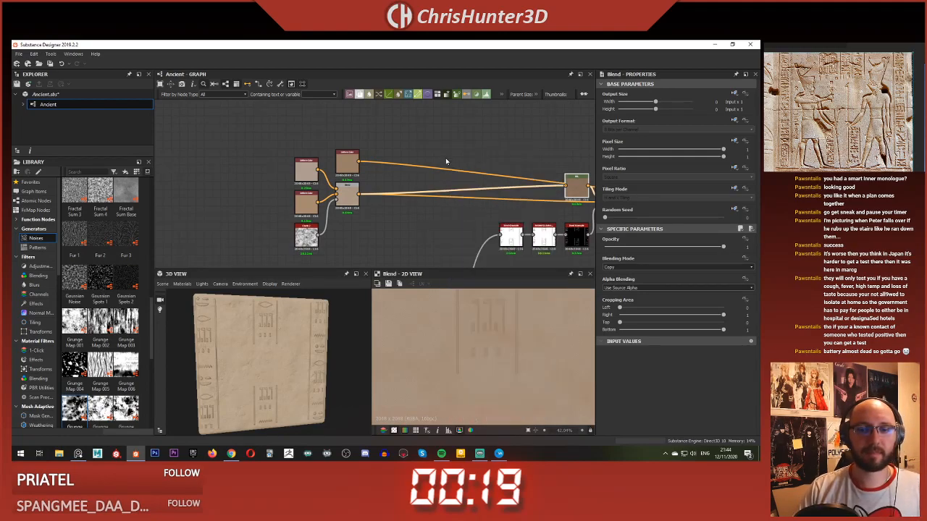
scroll(451, 194, "down", 3)
middle_click_drag(455, 194, 375, 183)
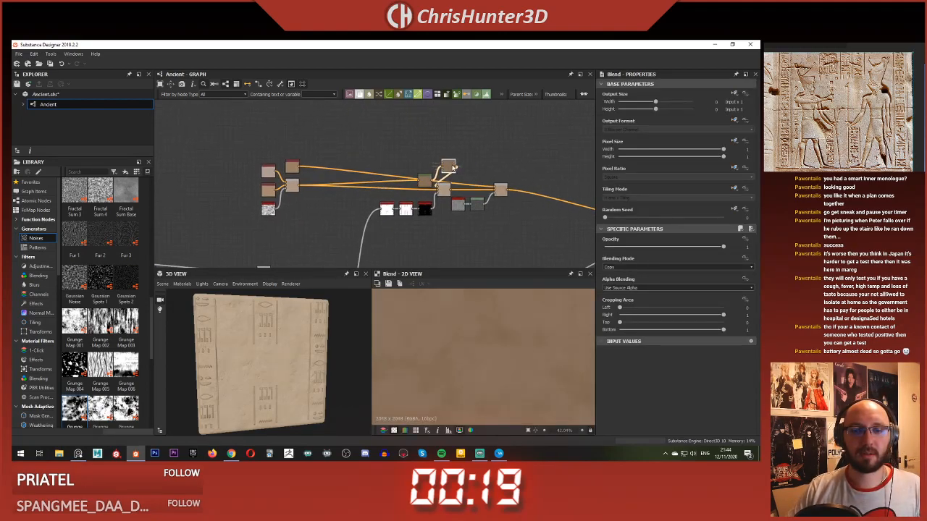
left_click_drag(448, 170, 363, 146)
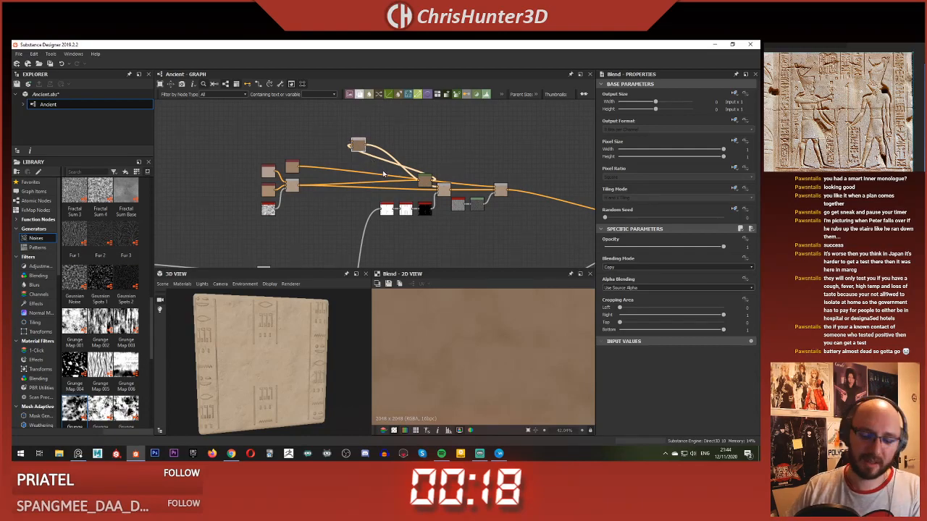
key("Delete")
Step: Add a new, unconnected Blend node above the gap between the base colour nodes and the HSL node
key("space")
type("blend")
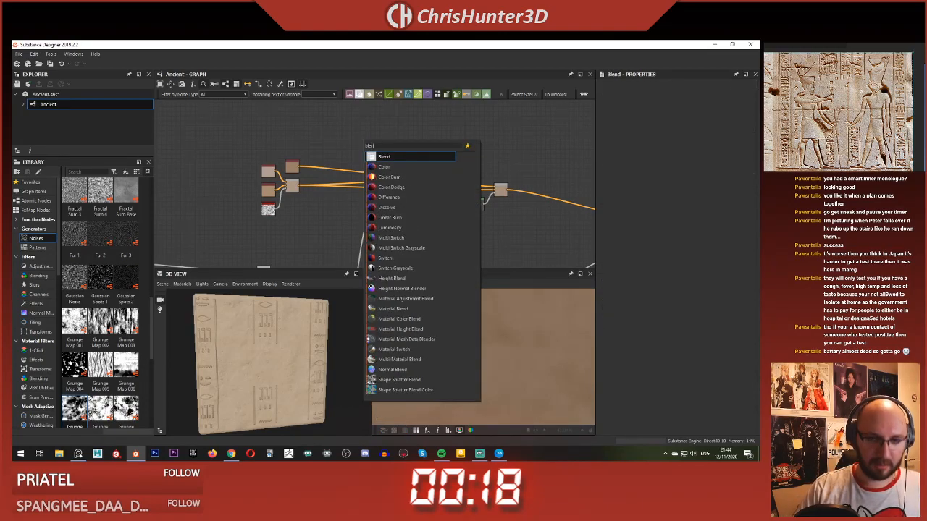
key("Return")
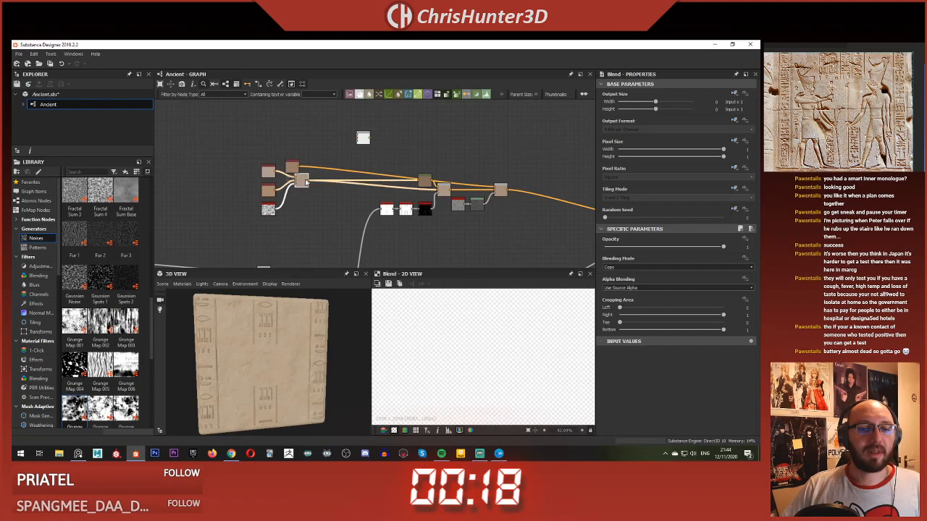
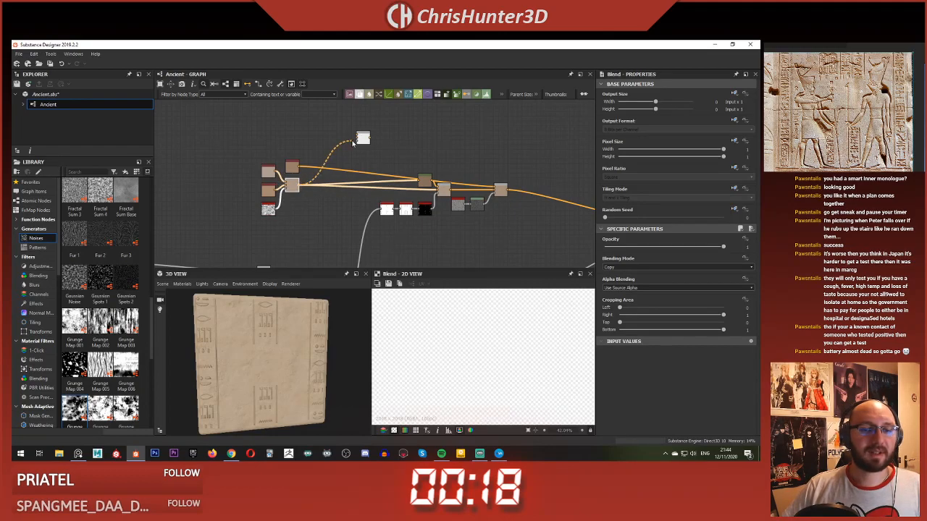
Step: Feed the base colour Blend into the new Blend's background and through a new HSL node, Lightness about 0.42, into its foreground
left_click_drag(364, 139, 378, 152)
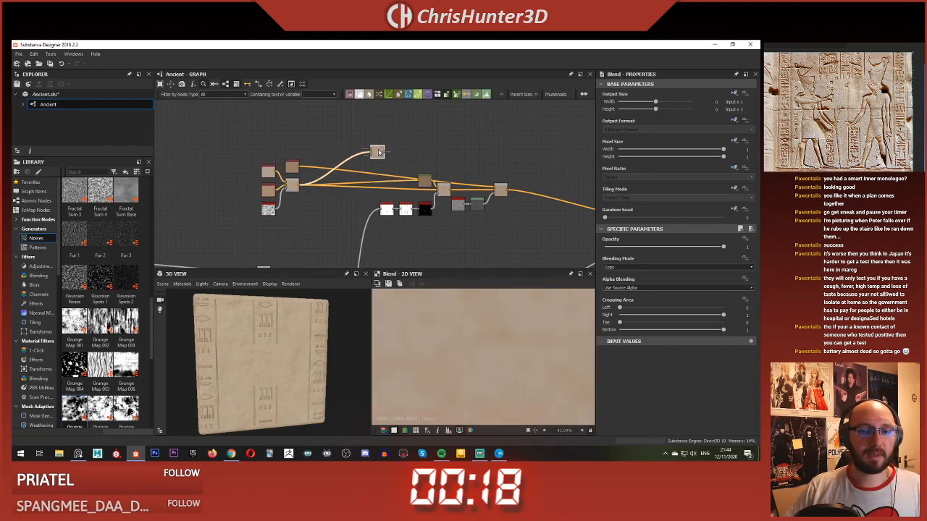
scroll(378, 154, "up", 3)
key("space")
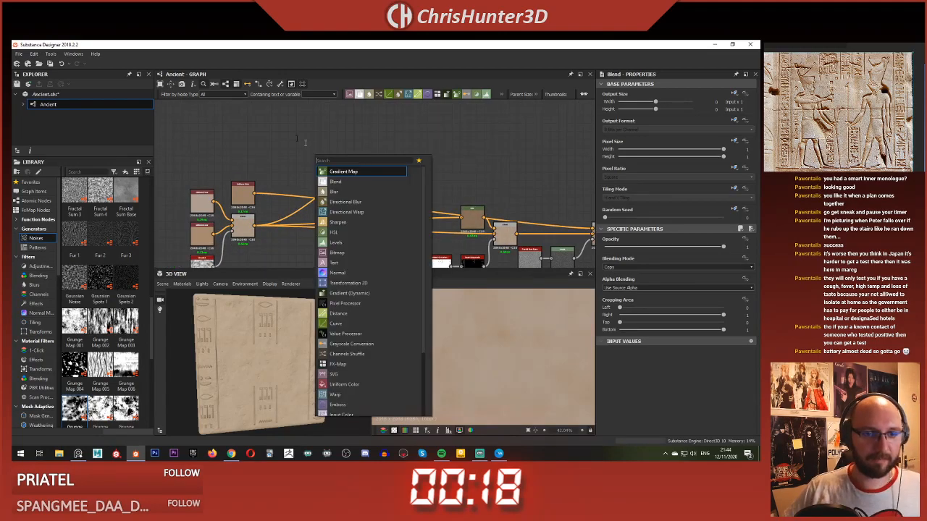
key("Escape")
key("space")
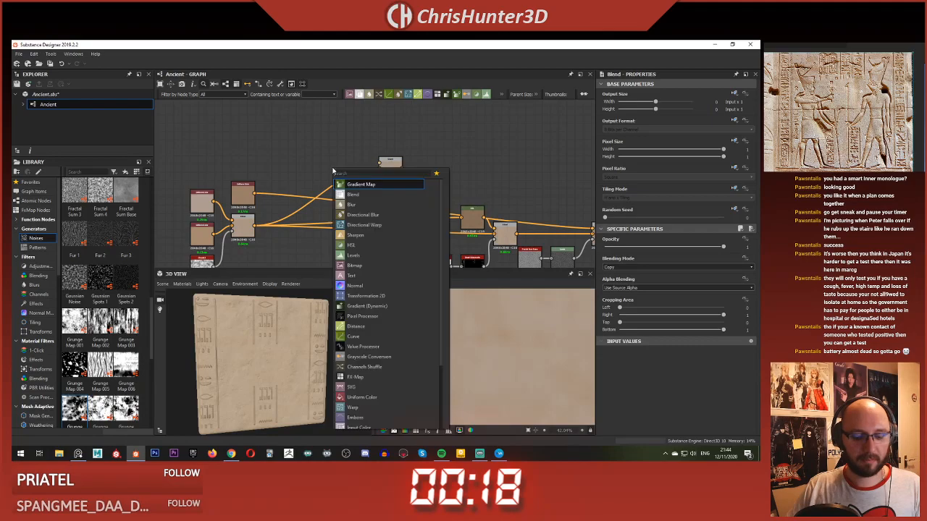
type("hsl")
key("Return")
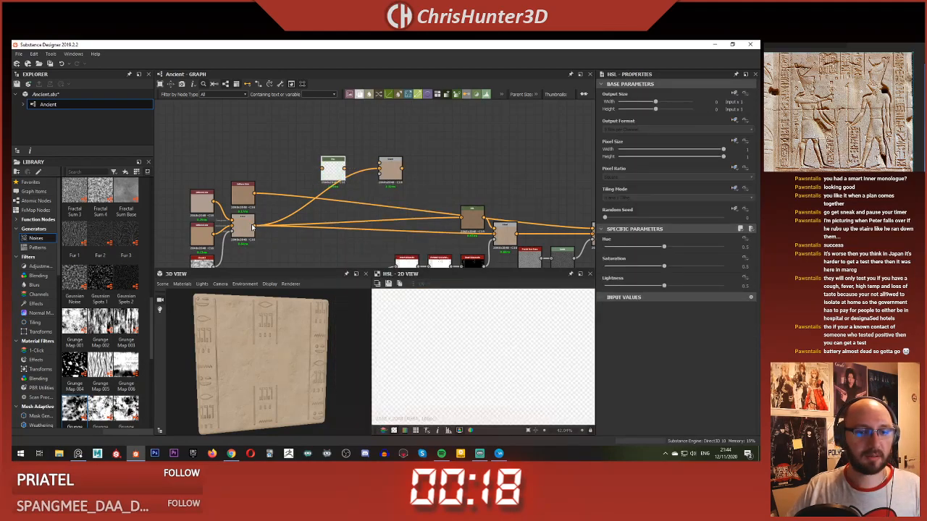
left_click(654, 286)
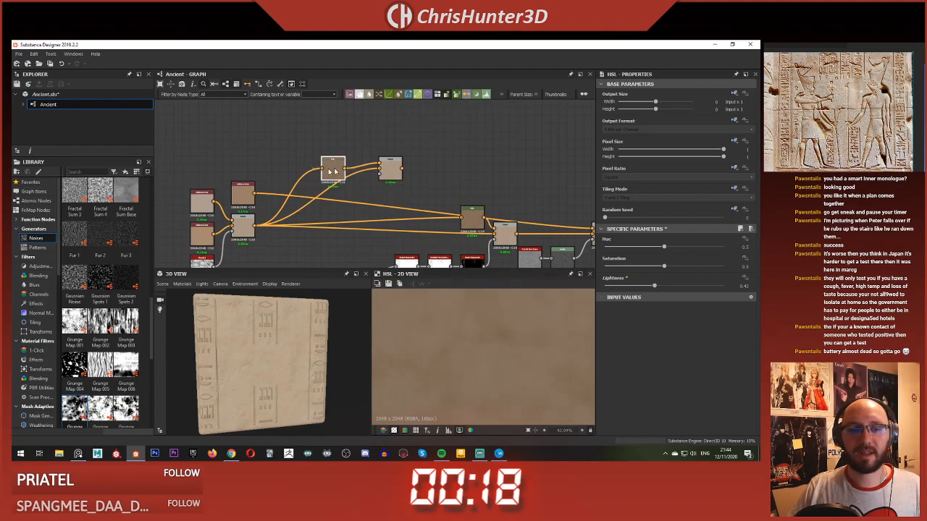
left_click_drag(329, 168, 327, 143)
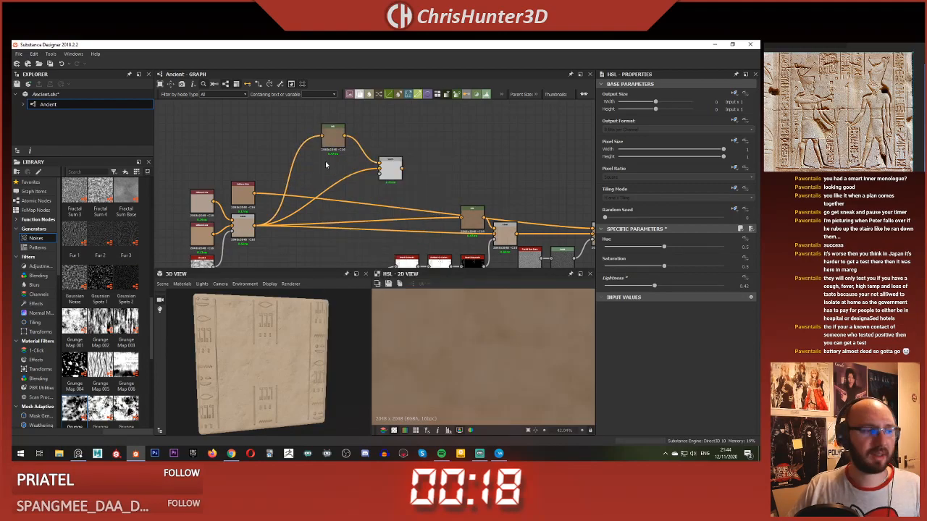
key("space")
type("direc")
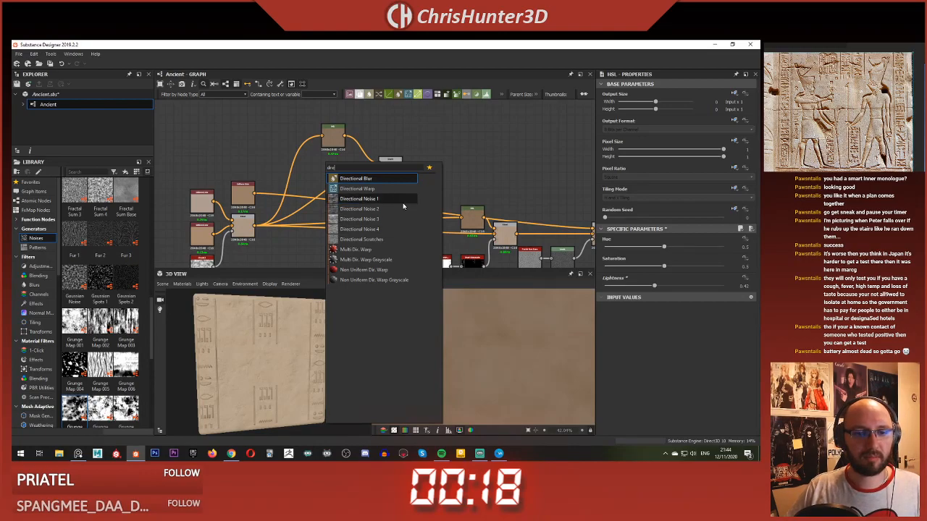
left_click(362, 198)
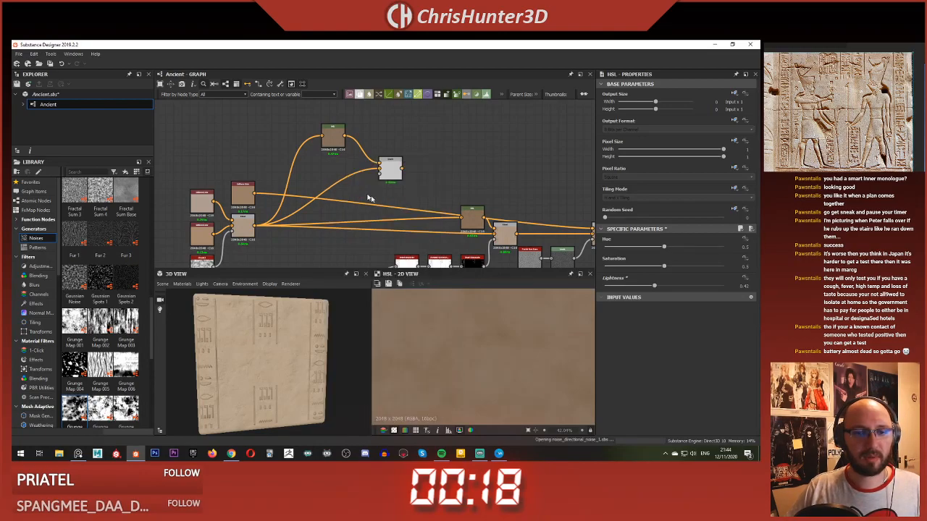
key("f")
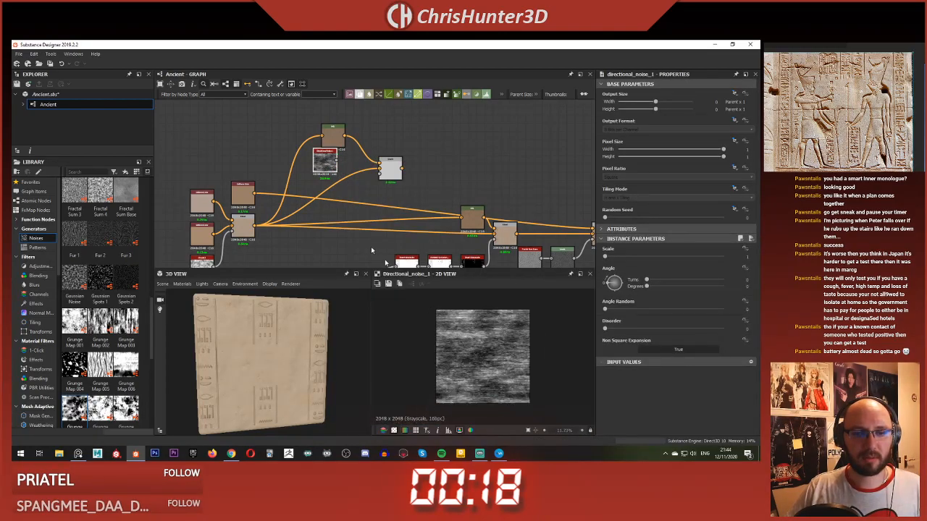
left_click_drag(317, 159, 235, 135)
scroll(236, 135, "up", 2)
middle_click_drag(275, 162, 280, 182)
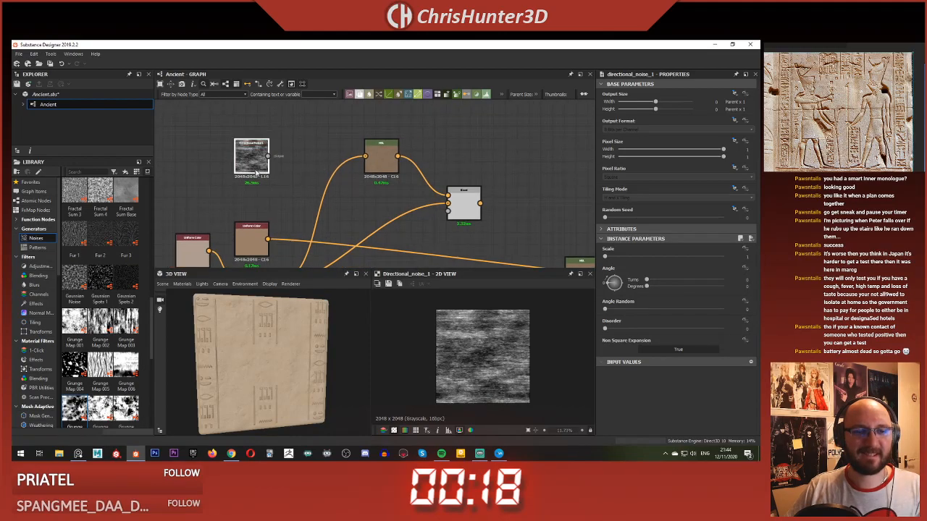
key("Delete")
Step: Shift the new HSL node up slightly and place a Clouds 2 noise node well to its left
left_click_drag(382, 162, 372, 151)
left_click(372, 192)
key("space")
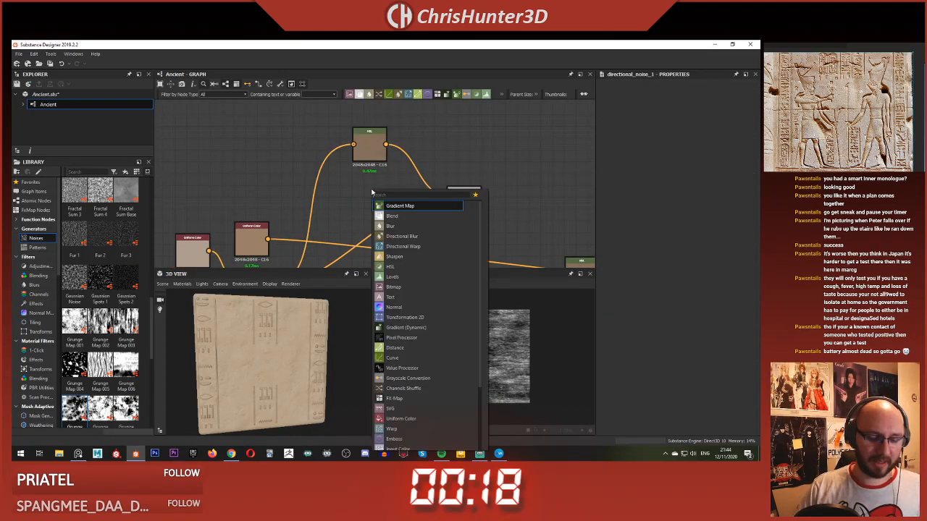
type("cloud")
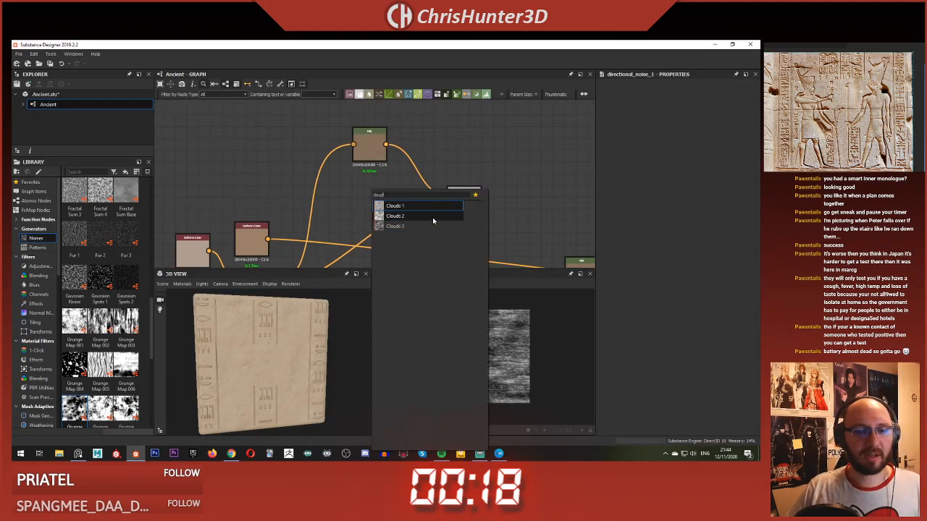
left_click(432, 217)
left_click_drag(369, 192, 230, 143)
scroll(304, 179, "up", 2)
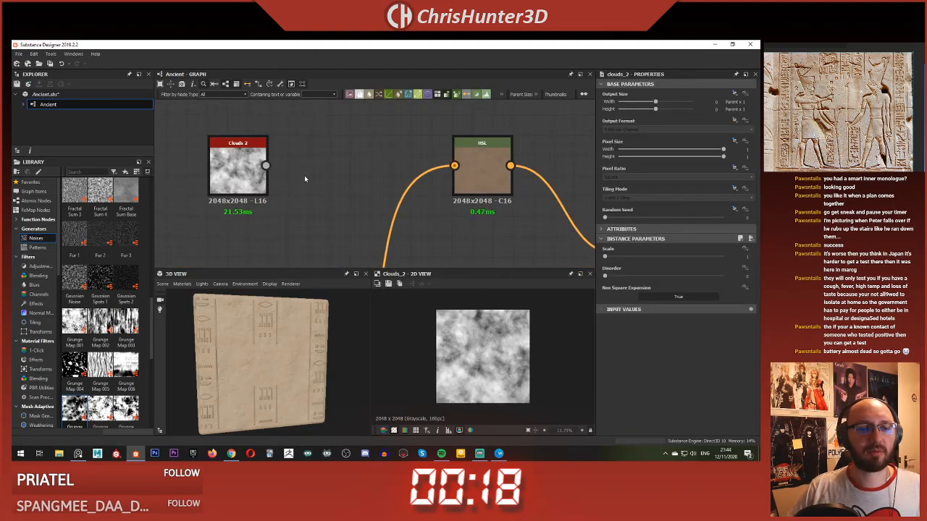
Step: Add a Directional Warp node beside Clouds 2 and connect the clouds to its main input
key("space")
type("dire")
left_click(270, 171)
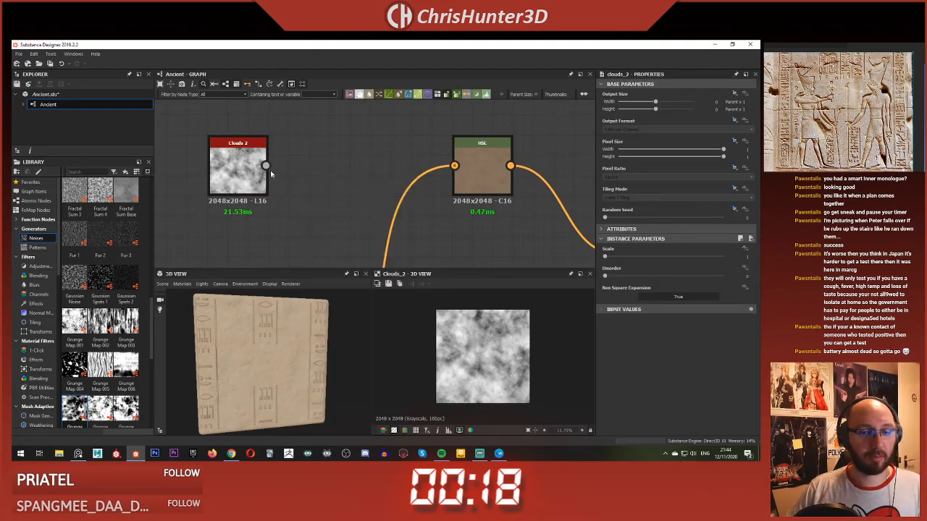
left_click_drag(305, 174, 325, 176)
left_click_drag(265, 165, 321, 159)
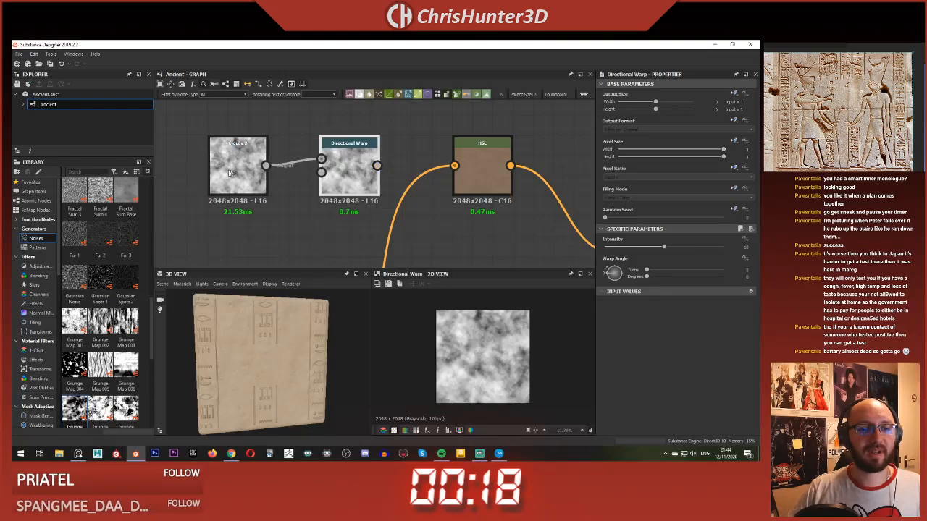
Step: Add a Directional Noise 4 node below Clouds 2, connect it to the Directional Warp's intensity input, and preview the warp
left_click(233, 170)
key("space")
type("dire")
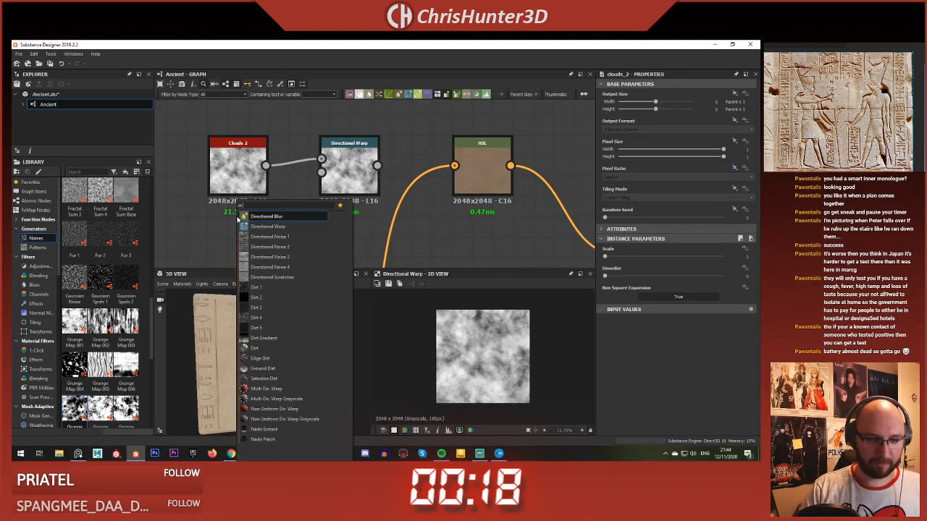
left_click(294, 268)
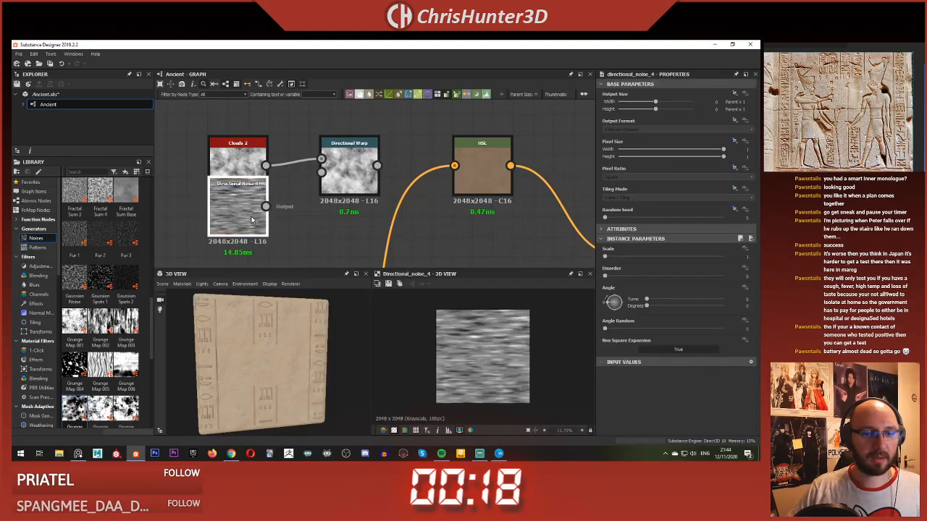
left_click_drag(245, 213, 322, 171)
left_click(345, 169)
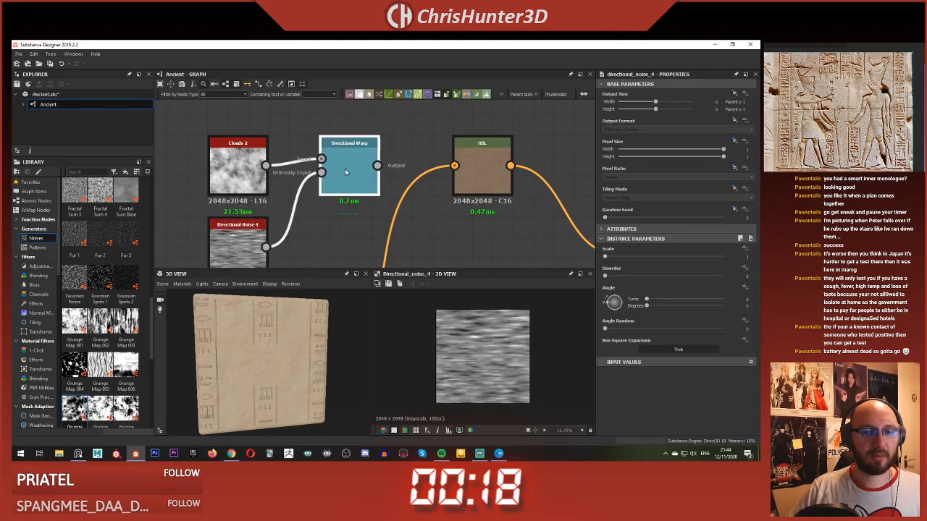
middle_click_drag(345, 169, 359, 126)
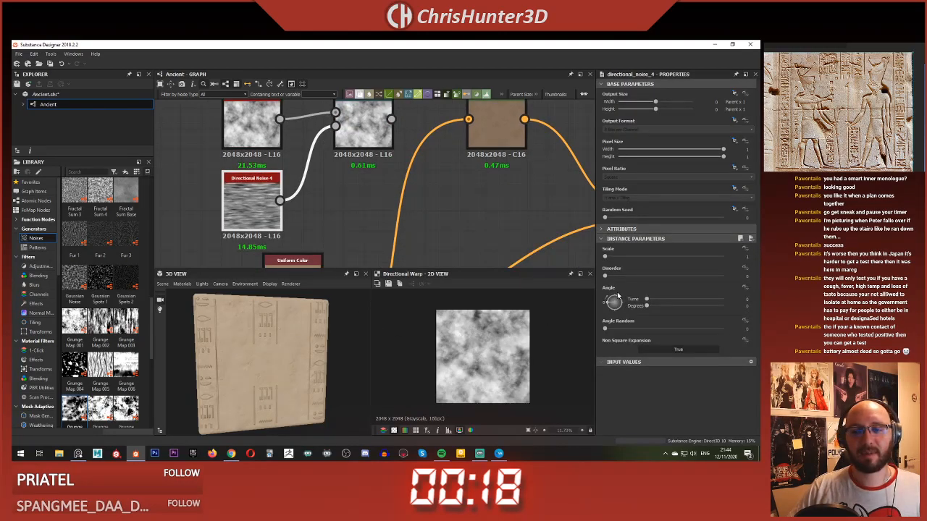
Step: Angle Directional Noise 4 diagonally, and set the Directional Warp's angle to about 0.37 turns and its intensity to 50
left_click(617, 300)
left_click(373, 137)
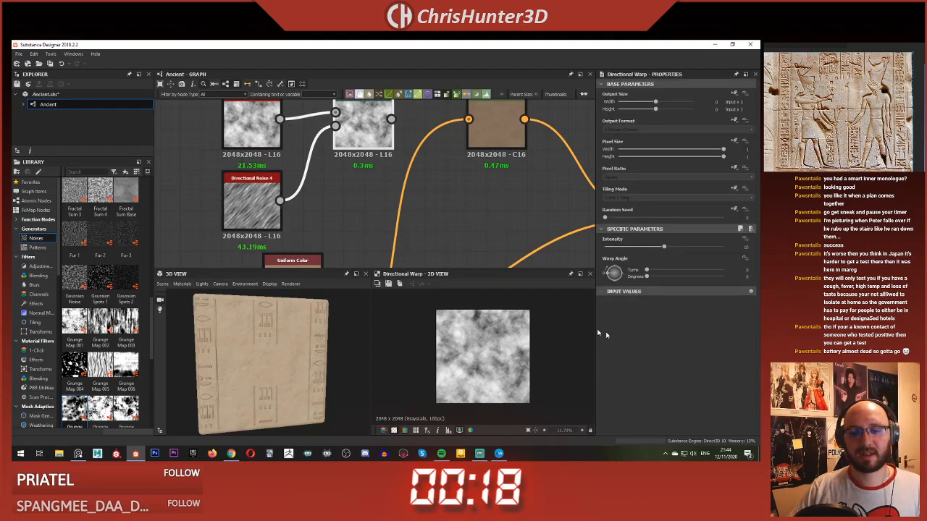
left_click_drag(619, 279, 737, 248)
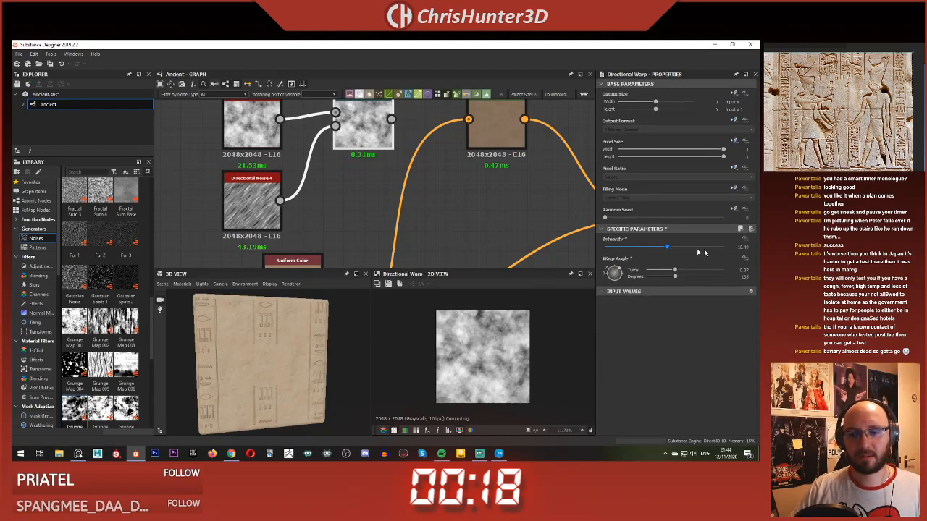
left_click(748, 252)
type("5")
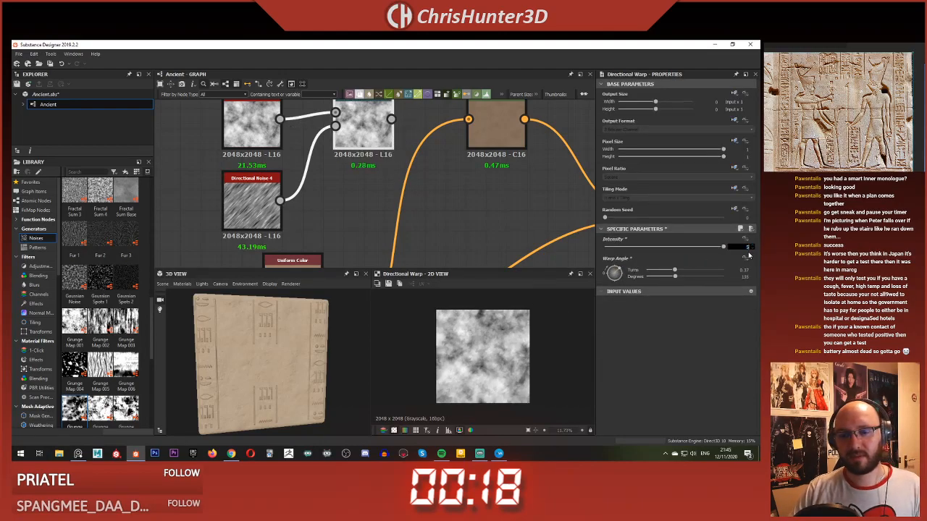
type("0")
key("Return")
scroll(440, 352, "up", 5)
middle_click_drag(441, 353, 498, 349)
Step: Set Directional Noise 4 and the Directional Warp to a 90-degree angle, and the warp intensity to about 24.6
left_click(255, 203)
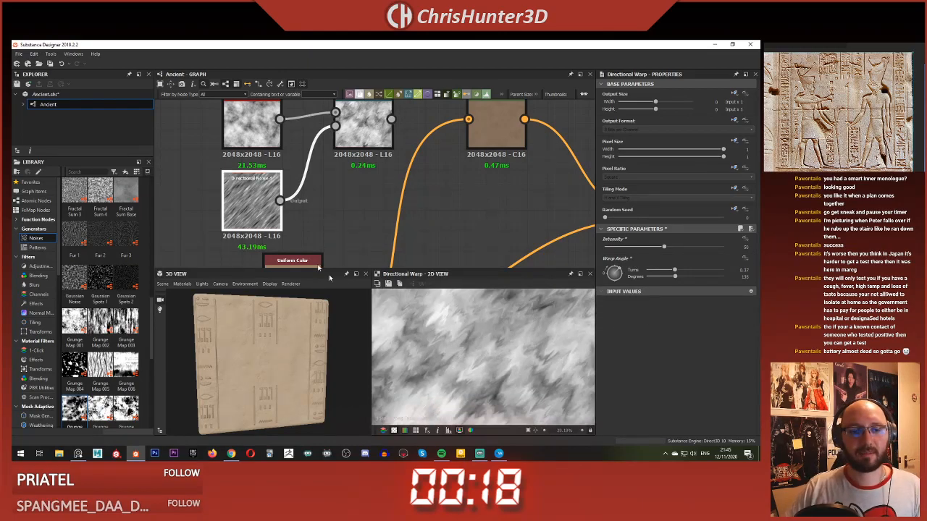
key("f")
left_click(614, 298)
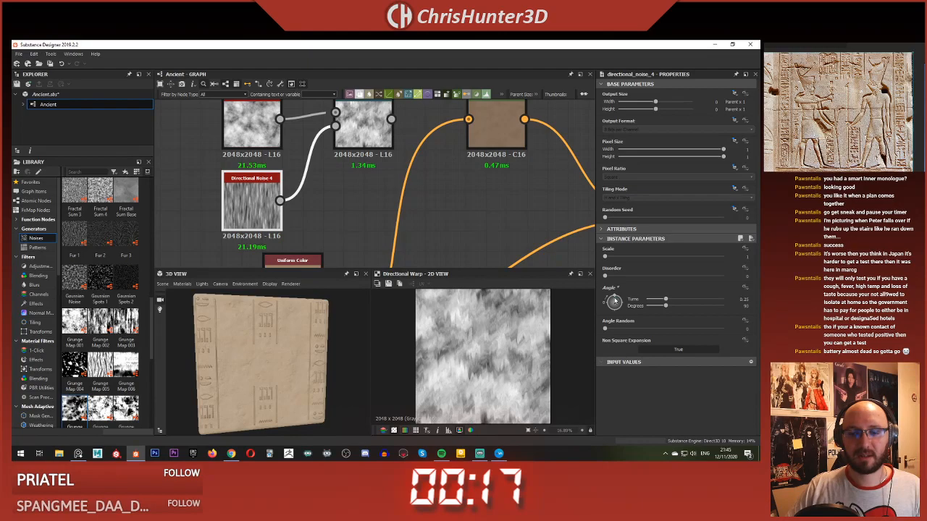
left_click(364, 126)
left_click(614, 269)
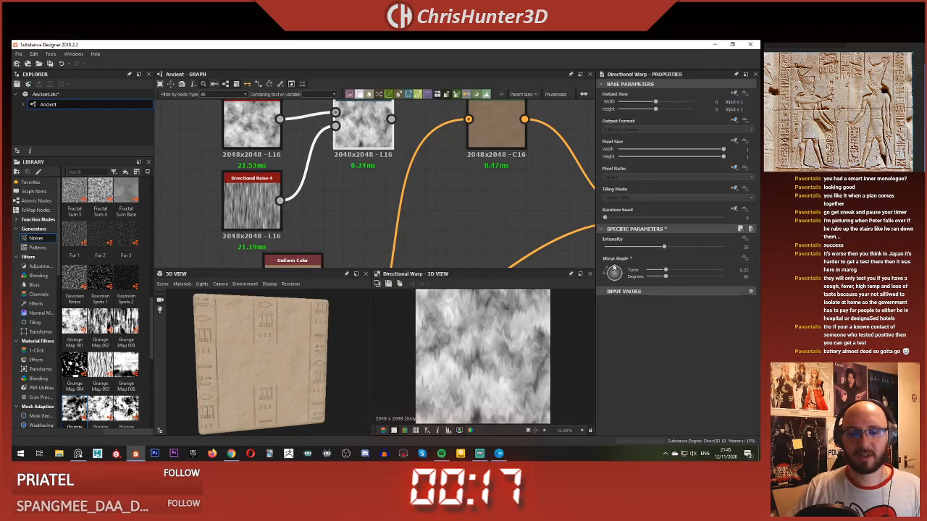
left_click_drag(662, 250, 633, 248)
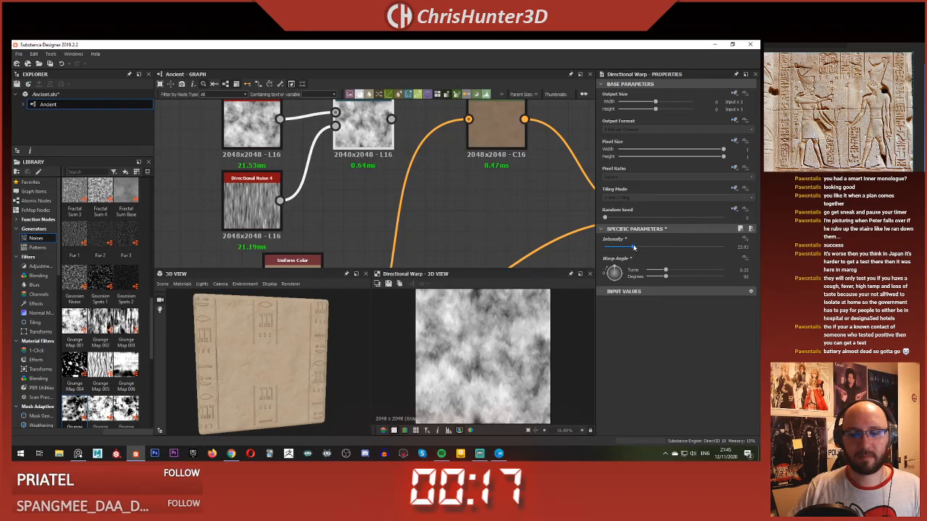
Step: Move the clouds, noise and warp nodes away from the HSL node and attach a Histogram Scan to the Directional Warp's output
scroll(316, 149, "down", 3)
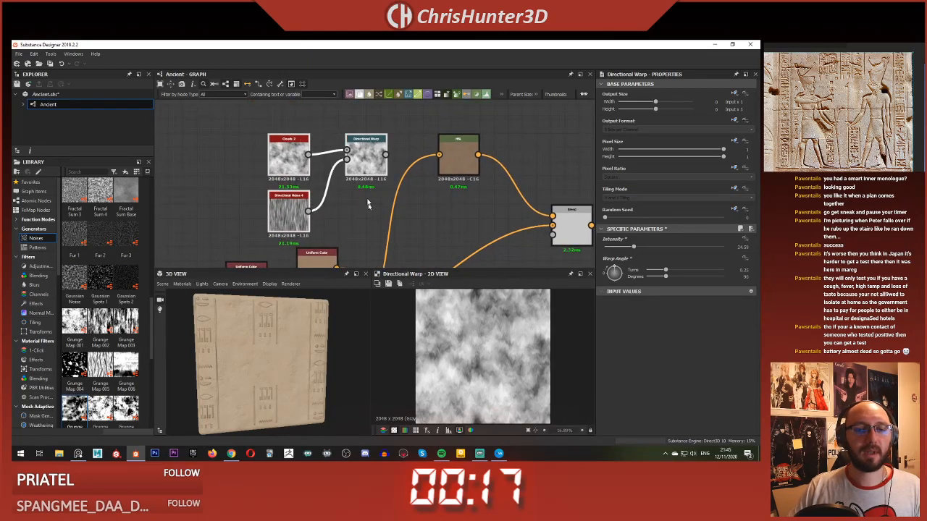
left_click(320, 159)
left_click(318, 148)
middle_click_drag(347, 174, 357, 219)
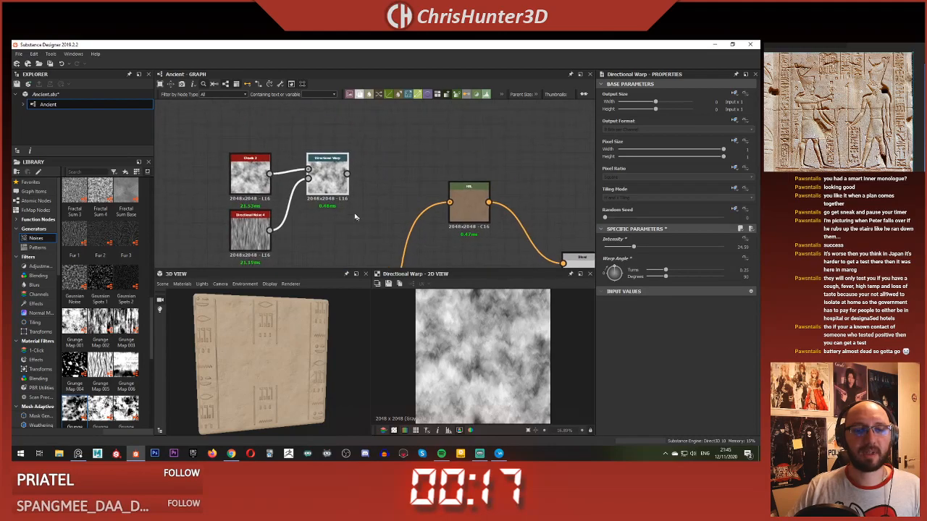
left_click(364, 182)
key("space")
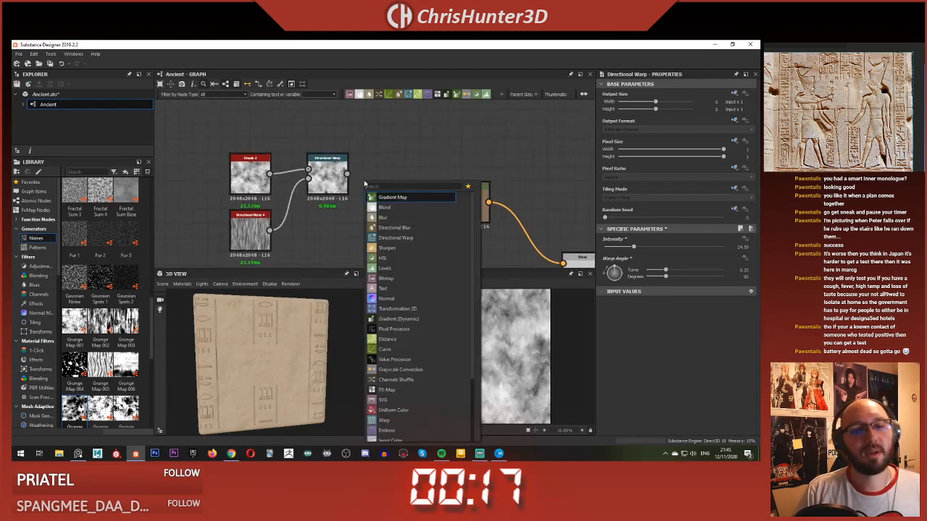
type("hist")
key("Down")
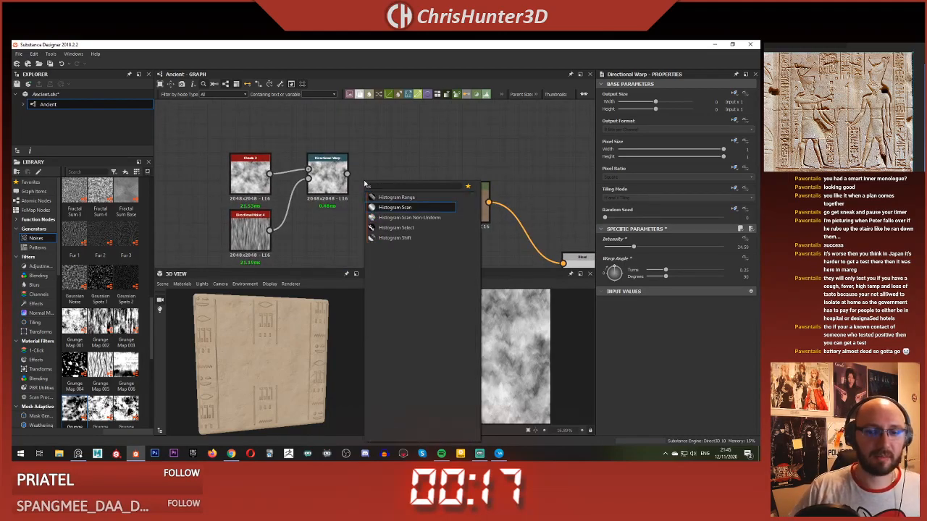
key("Return")
mouse_move(367, 184)
left_mouse_down()
mouse_move(387, 184)
mouse_move(364, 174)
left_mouse_up()
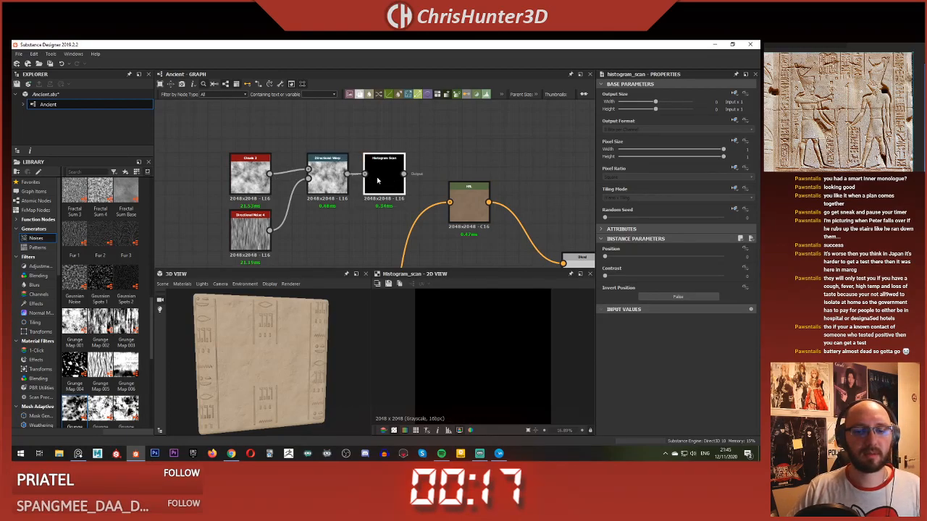
Step: Set the Histogram Scan's position to about 0.1 to isolate sparse streaky patches, and inspect the mask
left_click(676, 257)
left_click_drag(677, 260, 616, 261)
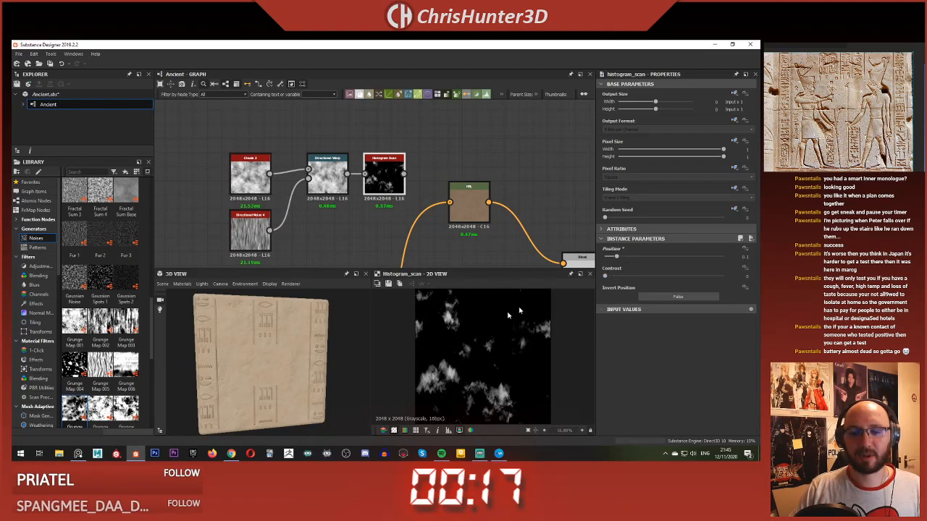
scroll(508, 315, "up", 2)
scroll(495, 341, "down", 3)
Step: Set the Clouds 2 node's disorder to about 0.34 and its scale to 2
middle_click_drag(392, 216, 357, 158)
left_click(212, 112)
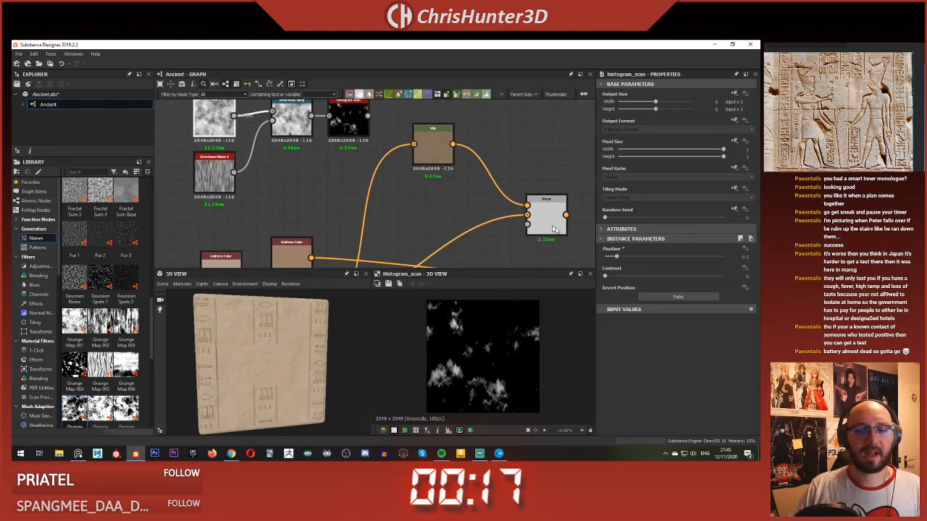
left_click_drag(620, 277, 646, 281)
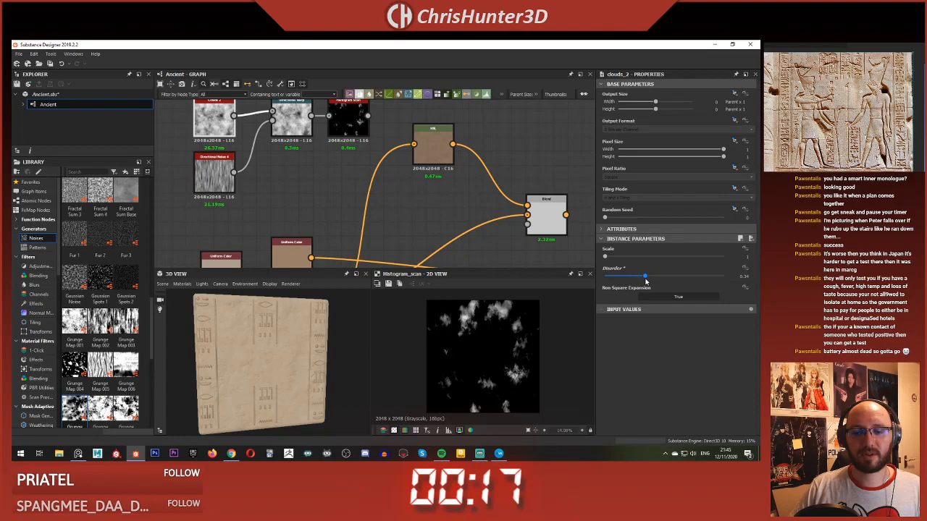
left_click_drag(605, 256, 620, 257)
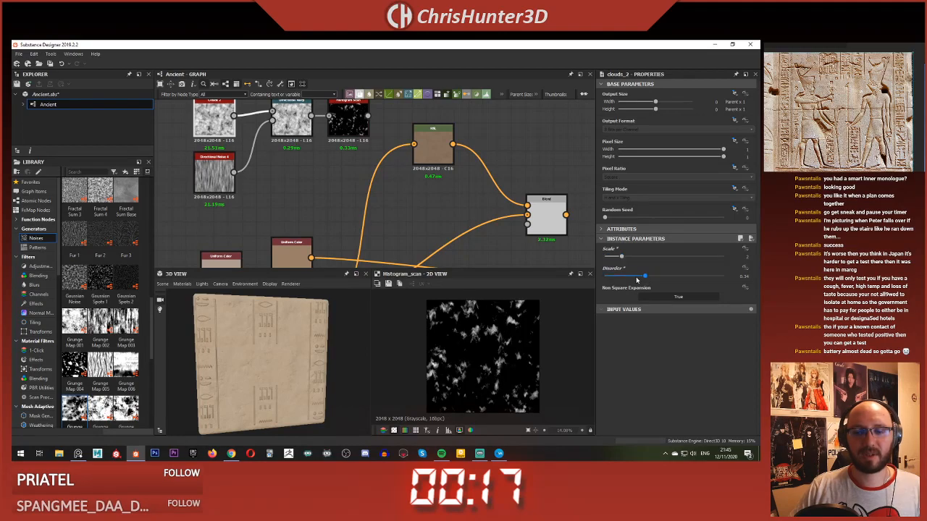
Step: Set Clouds 2's disorder to about 0.27, connect the Histogram Scan to the new Blend's opacity input, and preview the blend
left_click(637, 281)
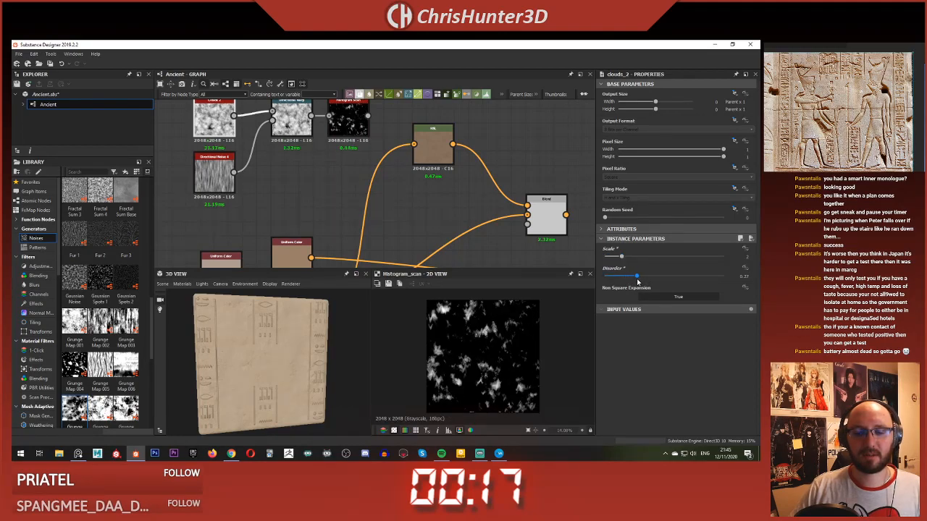
scroll(341, 185, "down", 2)
middle_click_drag(341, 185, 283, 190)
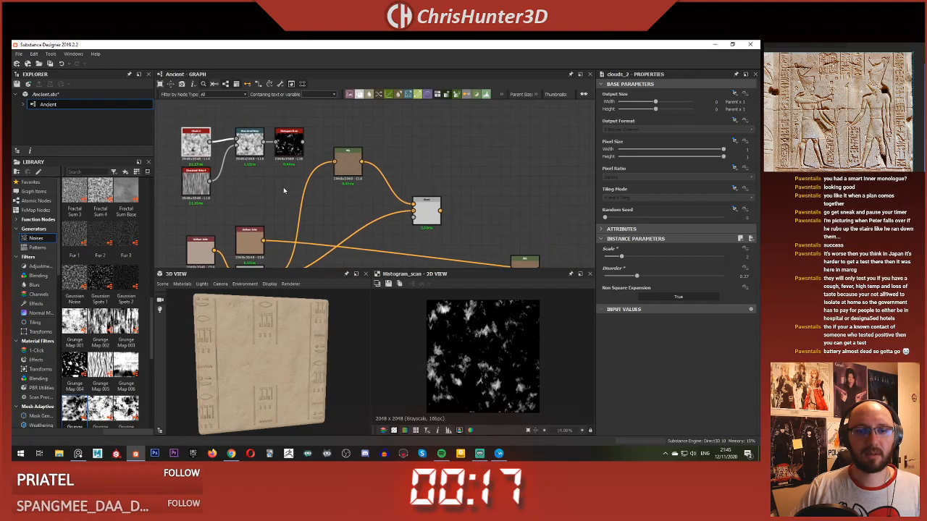
double_click(426, 211)
scroll(460, 367, "up", 2)
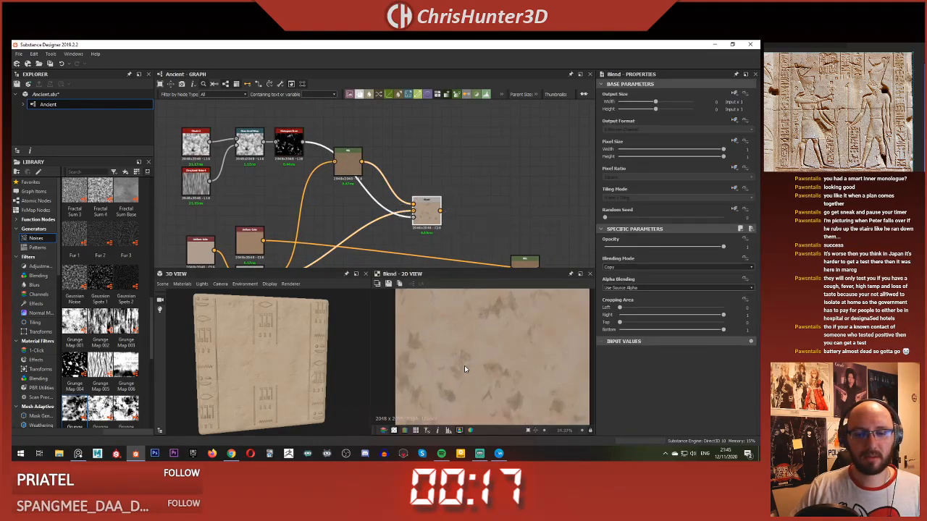
Step: Set the saturation of the HSL node feeding the new Blend to about 0.54
scroll(465, 366, "down", 4)
middle_click_drag(341, 207, 365, 186)
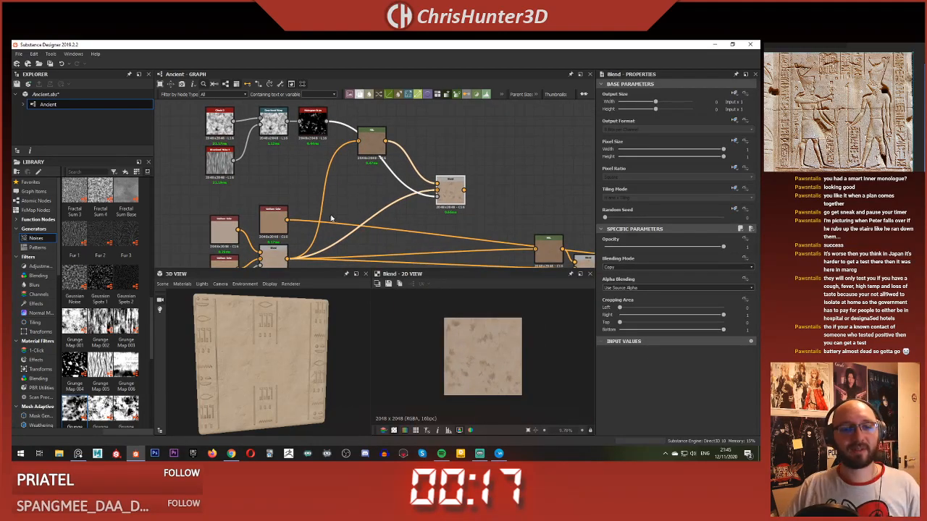
left_click(371, 141)
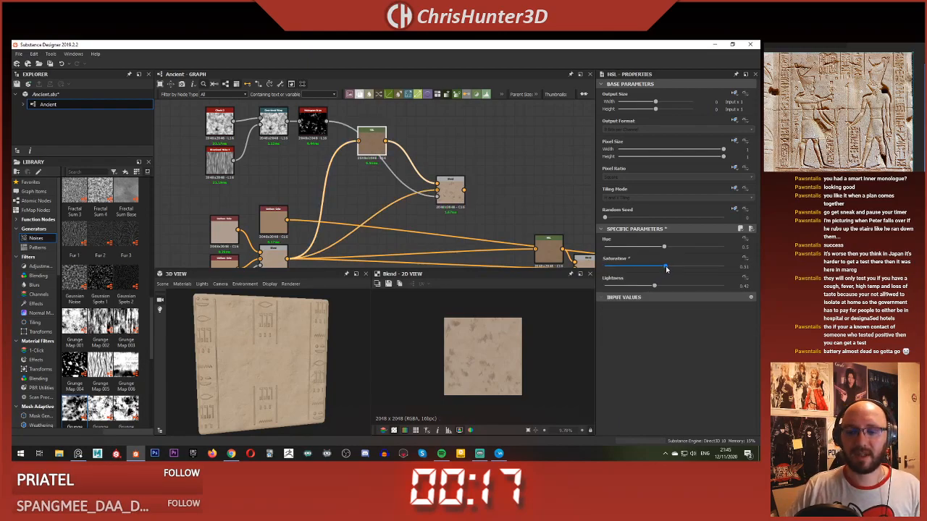
scroll(564, 332, "up", 5)
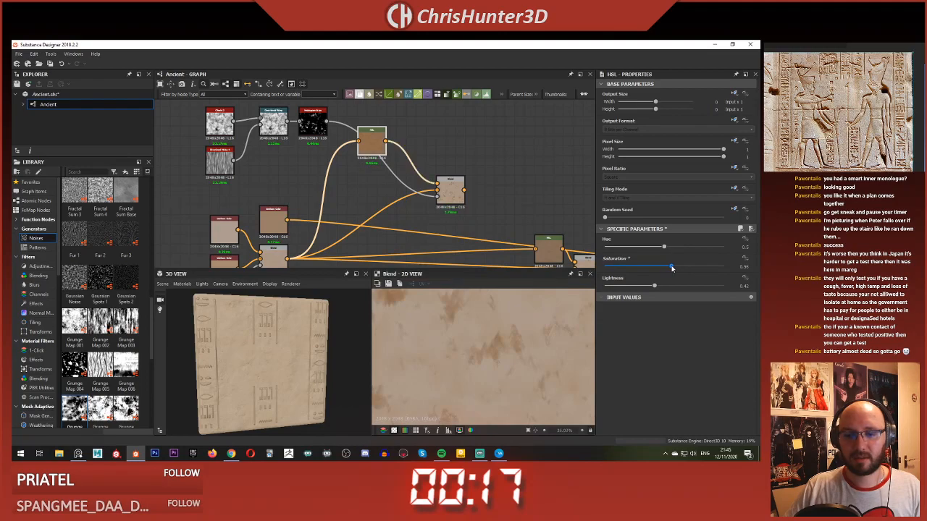
Step: Feed the new Blend's output into the second HSL and its Blend, keeping the base Blend connected to the first HSL
scroll(365, 195, "down", 3)
middle_click_drag(371, 200, 334, 178)
scroll(333, 181, "up", 3)
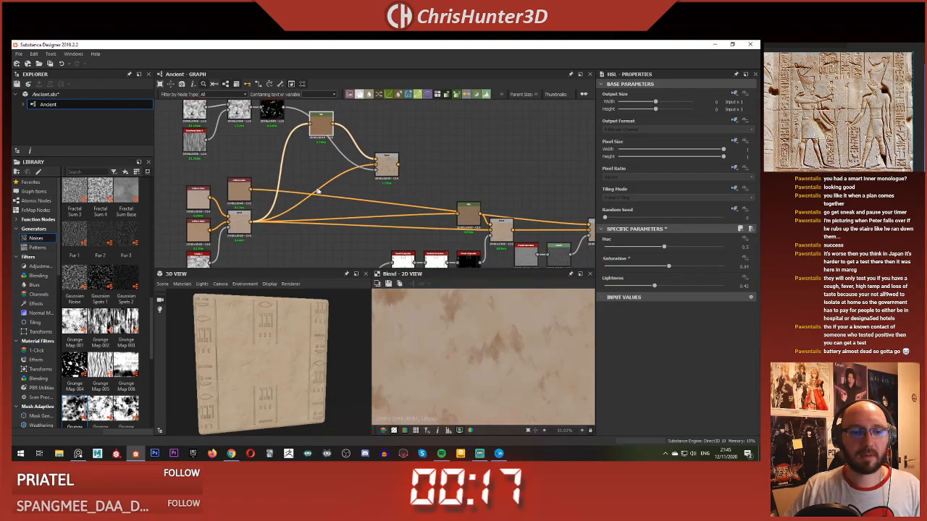
left_click_drag(235, 229, 398, 174, "shift")
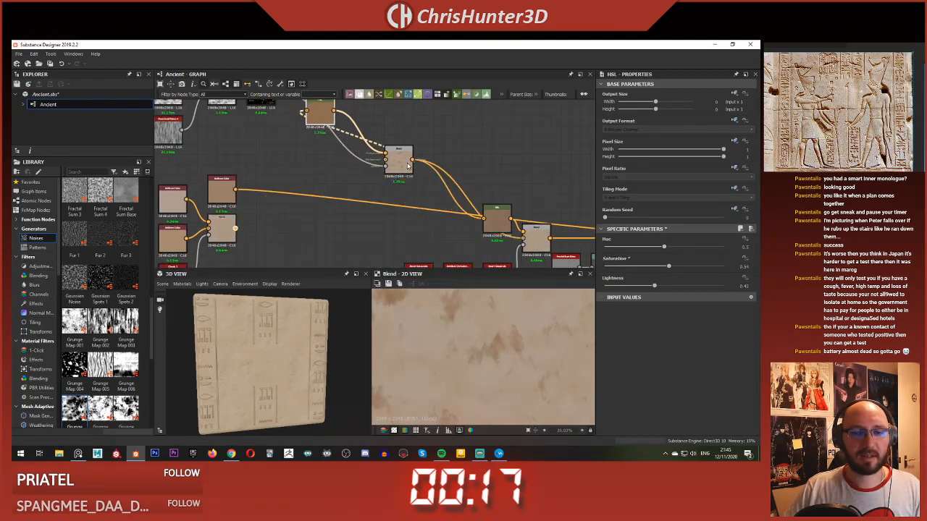
key("ctrl+z")
Step: Inspect the slab in the 3D view and compare the outputs of the base, ambient occlusion and final Blend nodes
scroll(250, 323, "up", 6)
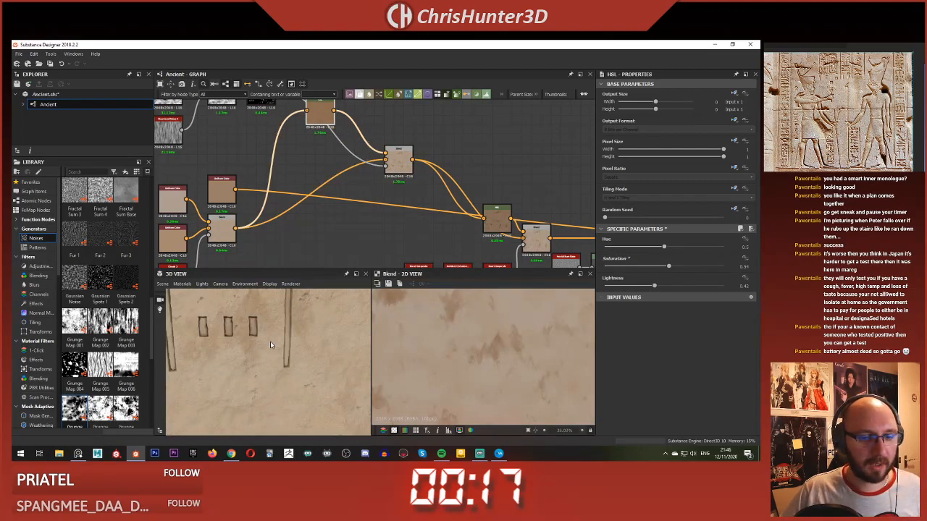
scroll(270, 341, "down", 8)
middle_click_drag(274, 334, 291, 320)
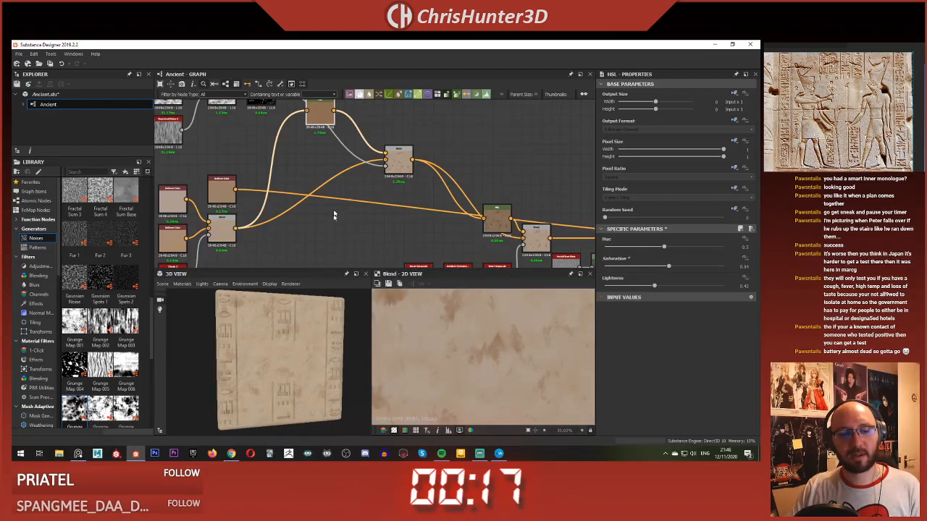
scroll(358, 152, "down", 5)
scroll(348, 152, "up", 4)
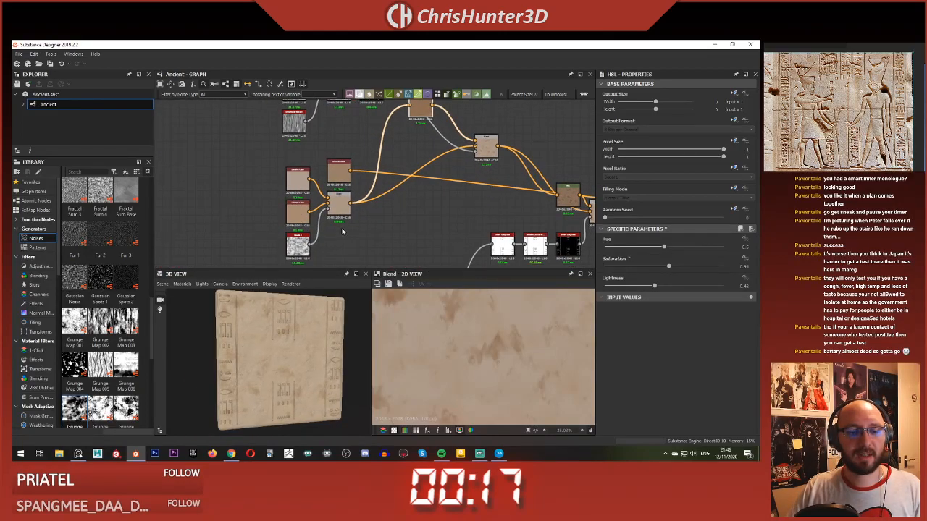
scroll(343, 232, "up", 1)
double_click(339, 199)
scroll(474, 328, "down", 6)
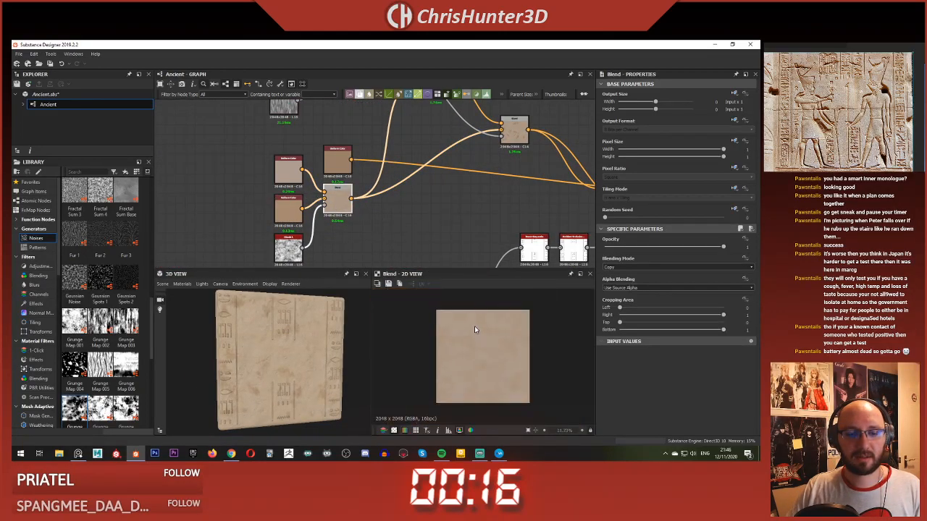
scroll(485, 163, "down", 1)
middle_click_drag(486, 164, 281, 157)
double_click(419, 195)
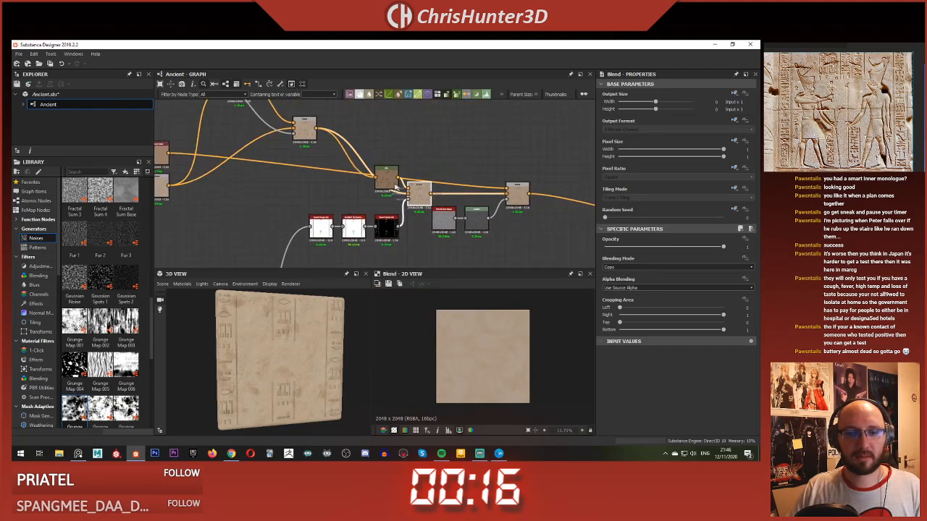
double_click(520, 202)
middle_click_drag(513, 223, 439, 212)
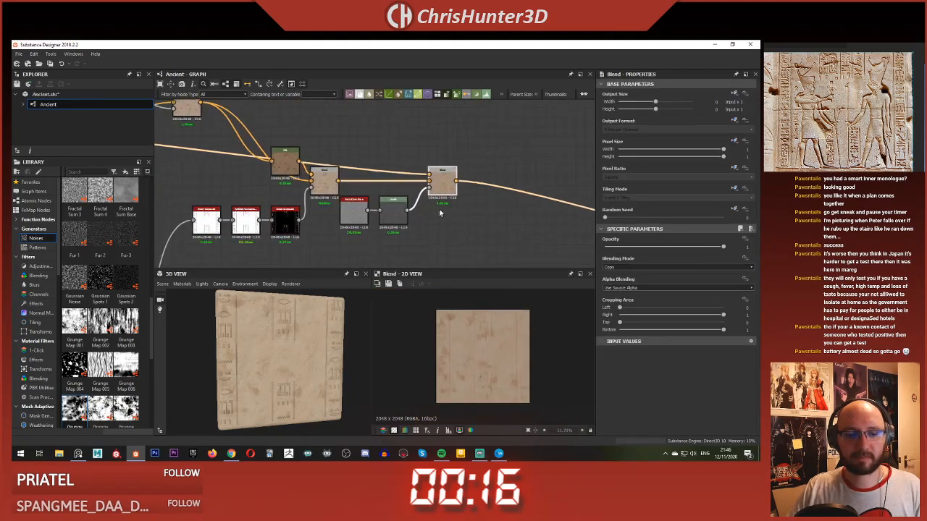
Step: Move the Uniform Color node that feeds the final Blend from the base colours to just above that Blend
scroll(440, 212, "down", 1)
middle_click_drag(167, 179, 379, 188)
scroll(314, 182, "up", 5)
middle_click_drag(313, 182, 397, 173)
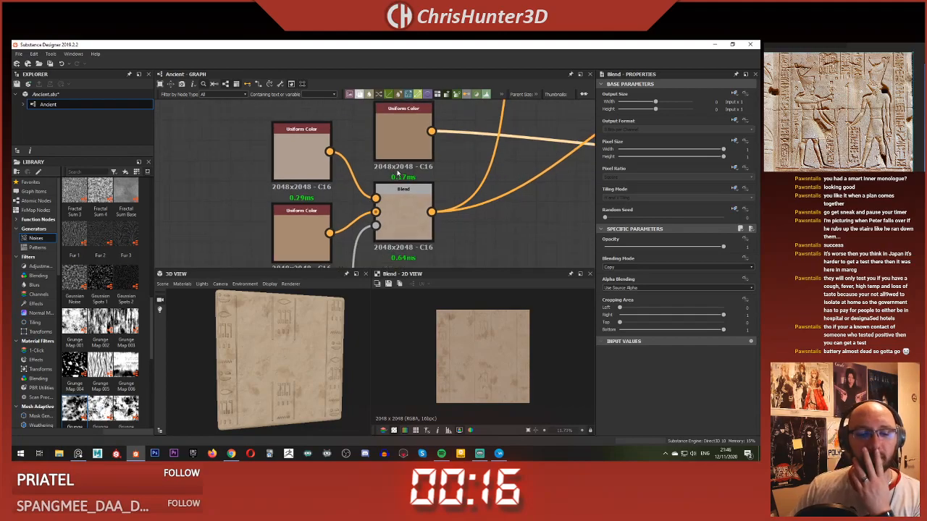
scroll(398, 173, "down", 3)
middle_click_drag(304, 161, 201, 144)
scroll(536, 181, "down", 1)
middle_click_drag(536, 181, 410, 183)
scroll(377, 168, "down", 3)
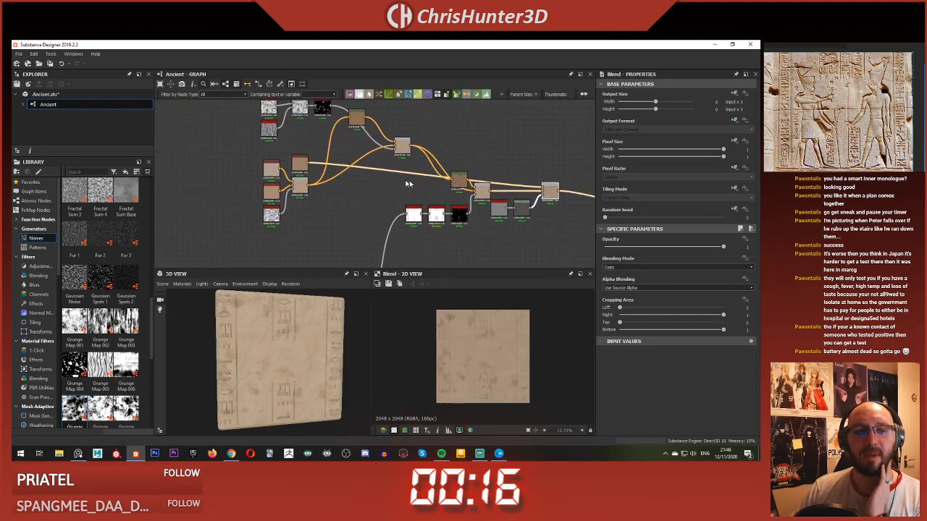
left_click_drag(301, 165, 526, 174)
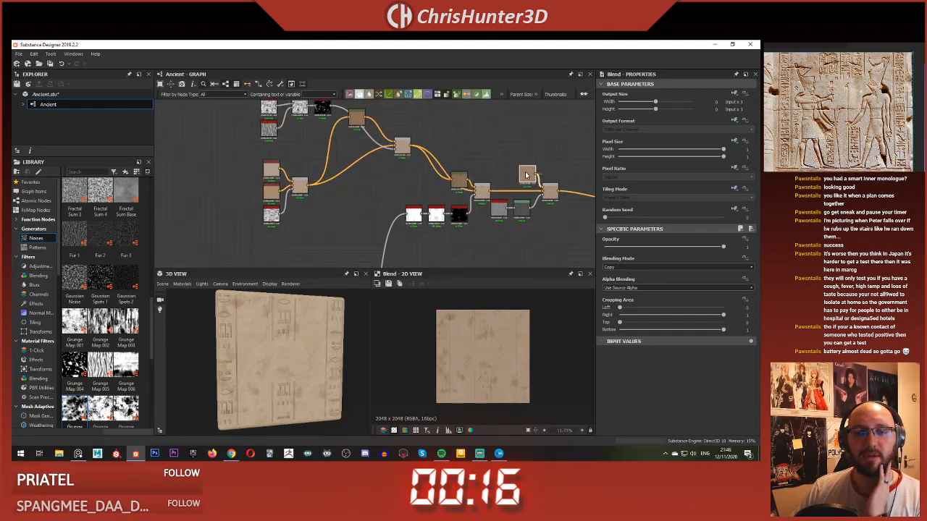
Step: Try the final Blend at opacity 0, restore it to 1, and check the speckle layer on the slab
scroll(525, 180, "up", 5)
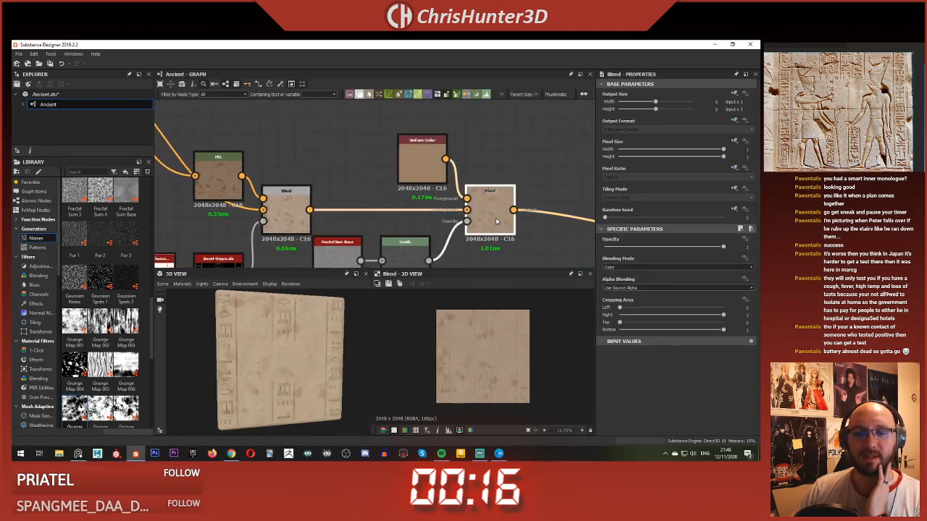
left_click_drag(696, 249, 539, 250)
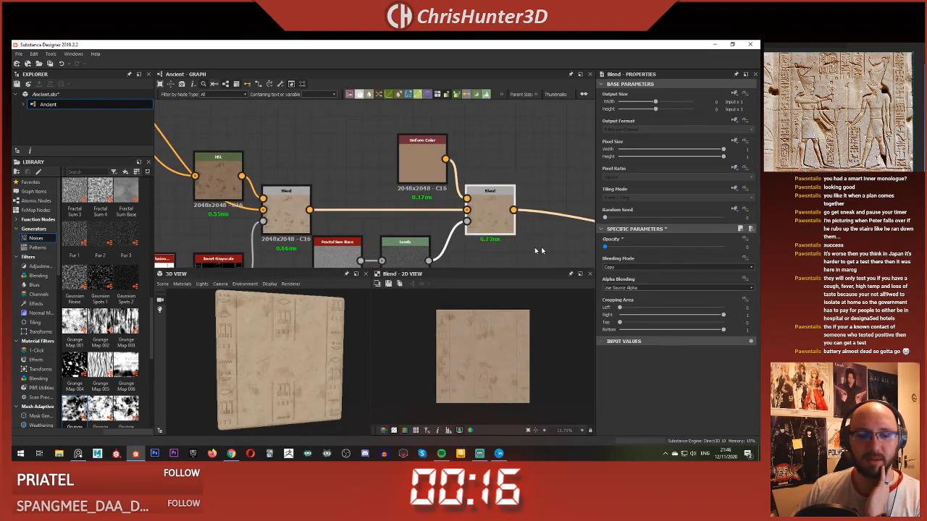
left_click_drag(609, 251, 723, 247)
scroll(311, 348, "up", 4)
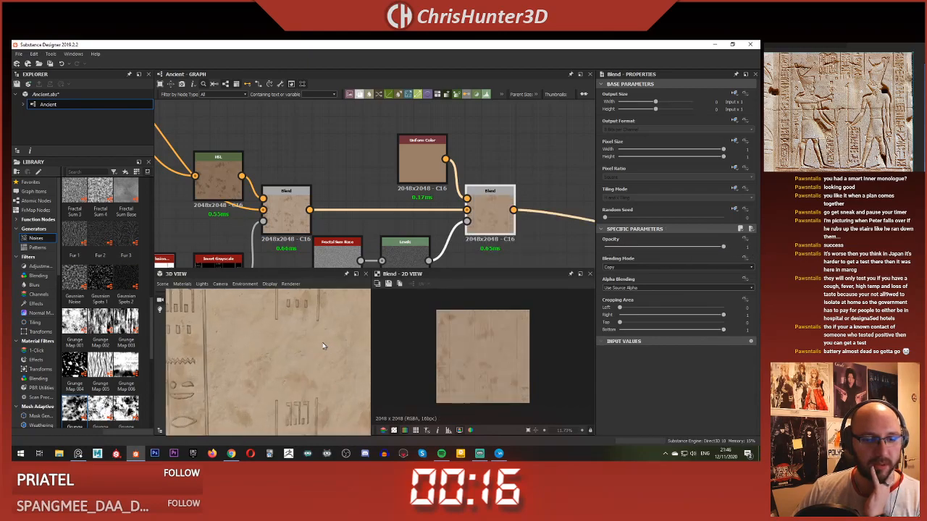
mouse_move(311, 347)
left_mouse_down()
mouse_move(272, 348)
mouse_move(312, 350)
left_mouse_up()
Step: Lower the input white point of the Levels node after Fractal Sum Base to strengthen the speckle mask
middle_click_drag(456, 214, 491, 159)
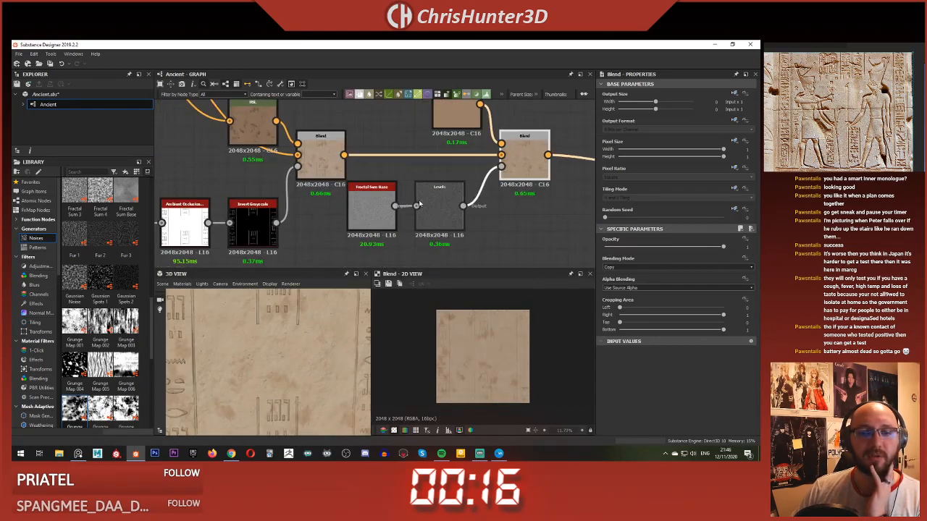
left_click(438, 212)
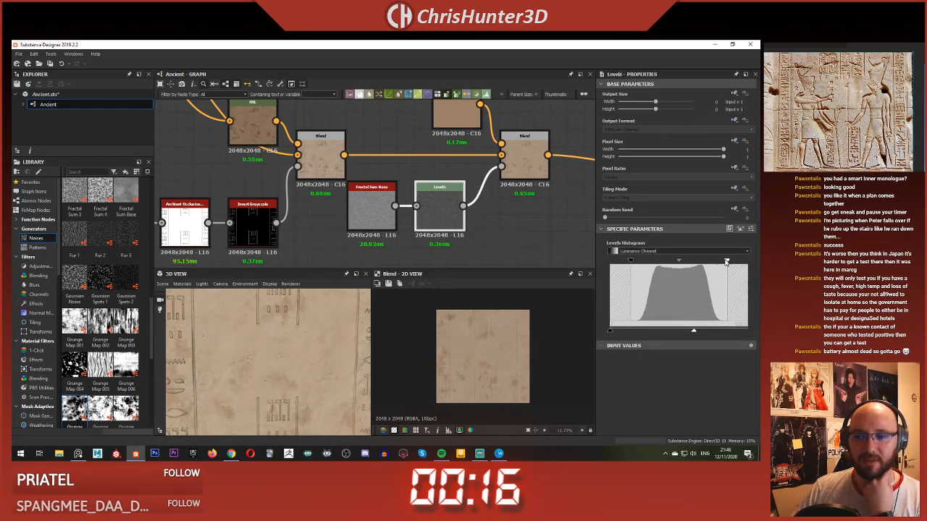
left_click_drag(613, 333, 636, 333)
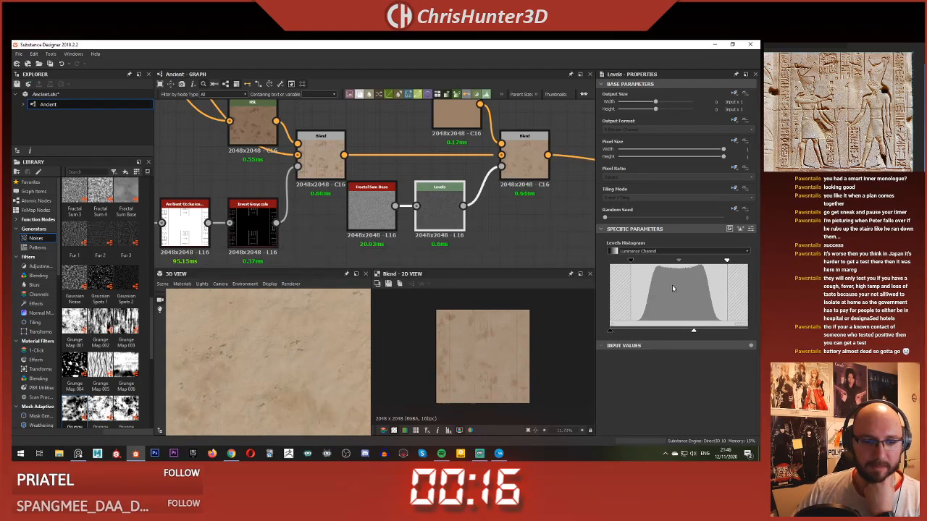
left_click_drag(680, 262, 709, 265)
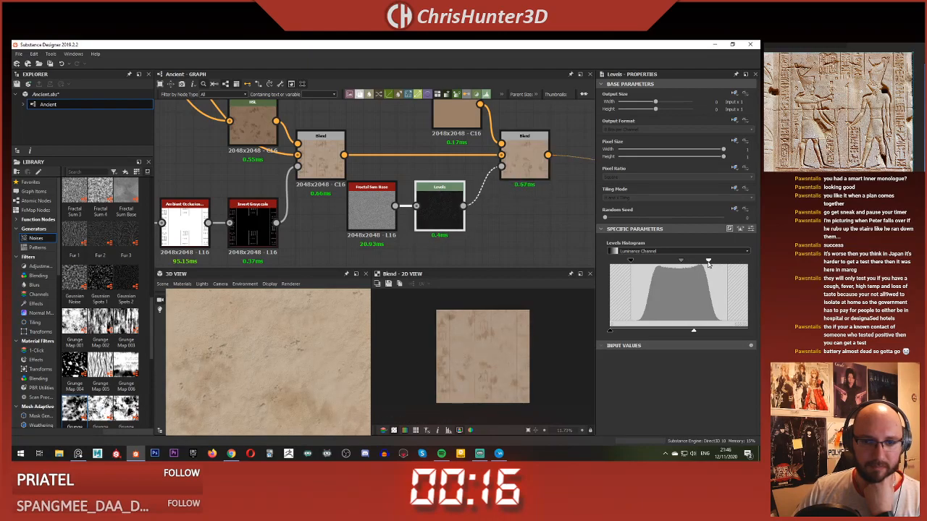
Step: Examine the Levels mask and the final Blend up close, and check the overall colour on the 3D slab
double_click(452, 216)
double_click(521, 164)
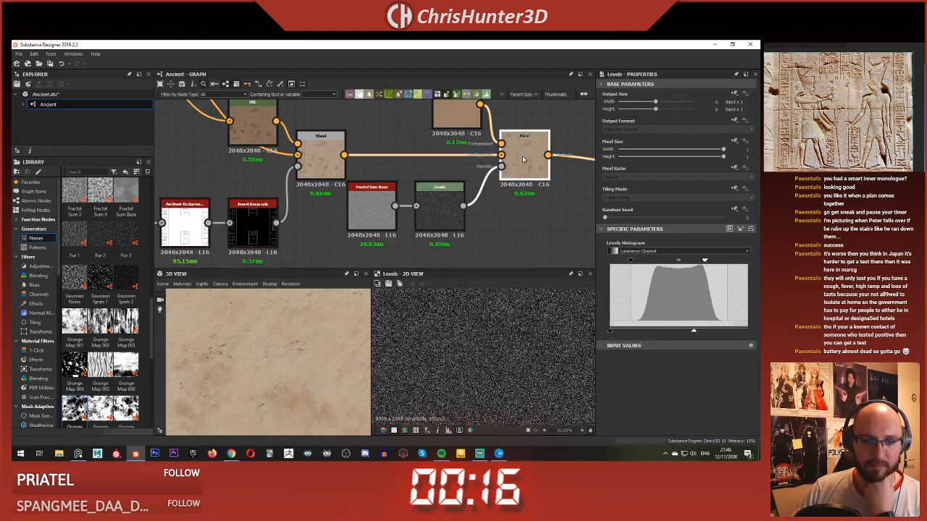
middle_click_drag(486, 202, 468, 213)
scroll(465, 347, "up", 7)
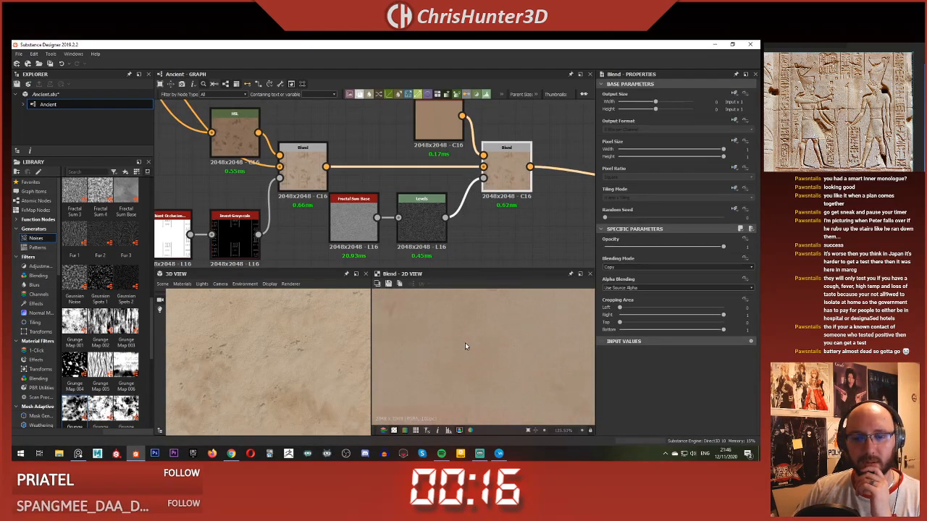
scroll(465, 344, "down", 8)
scroll(264, 332, "down", 5)
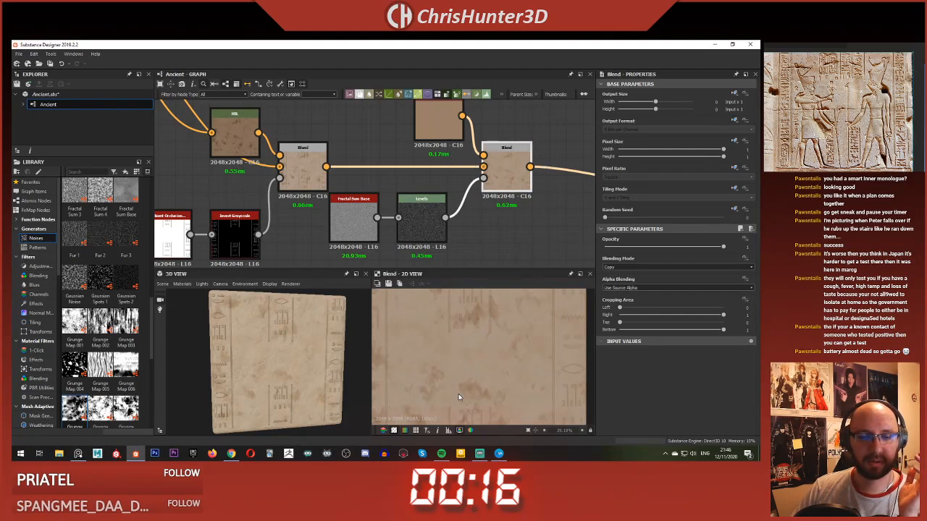
scroll(464, 374, "down", 6)
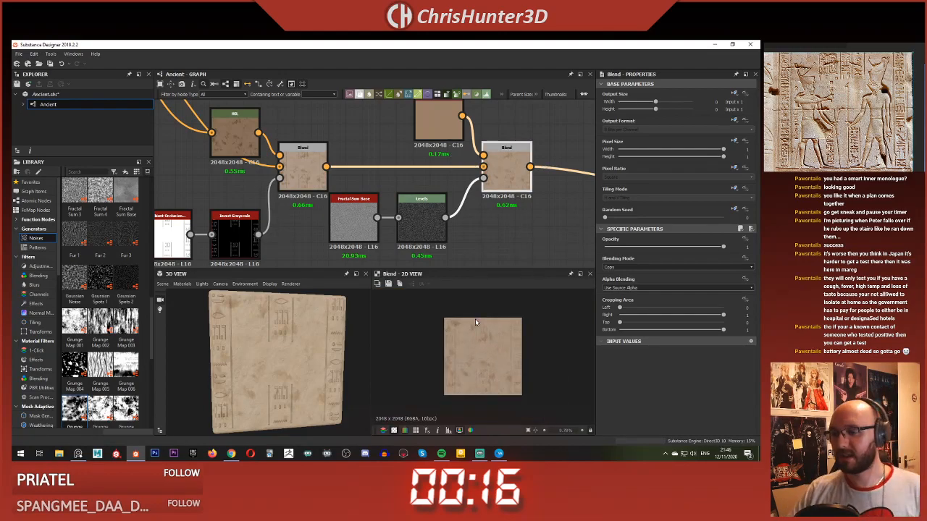
scroll(427, 189, "down", 4)
middle_click_drag(427, 189, 470, 185)
scroll(312, 356, "up", 4)
left_click_drag(312, 356, 289, 353)
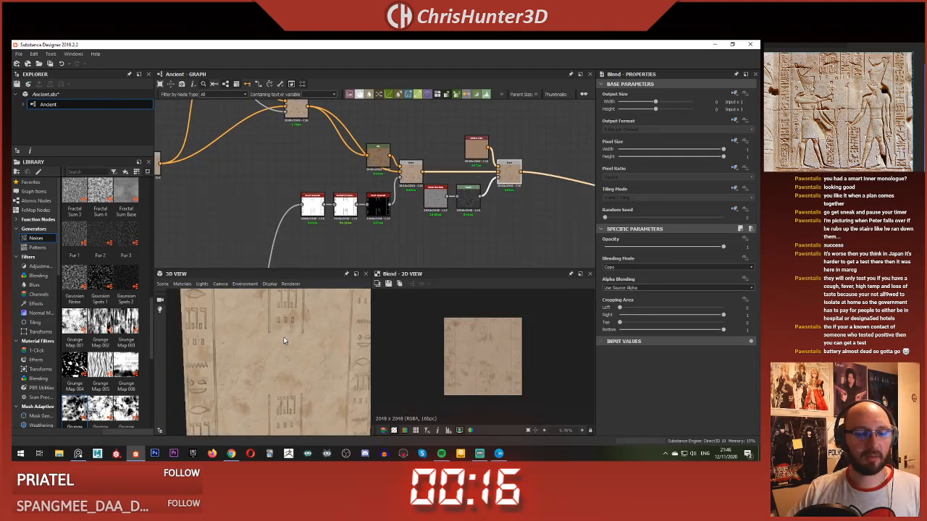
scroll(275, 346, "down", 6)
Step: Set the Directional Warp's intensity to about 27.7, judging the streaks on the slab
middle_click_drag(210, 196, 389, 298)
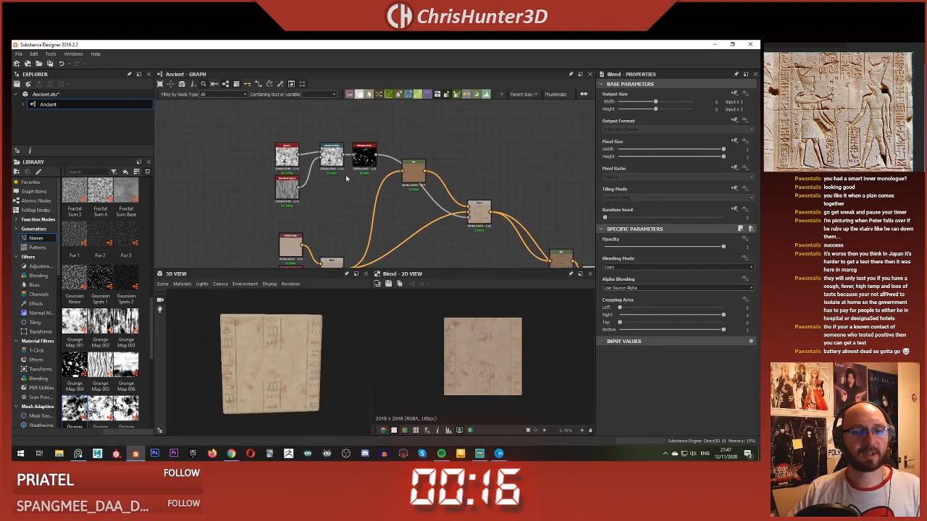
left_click(337, 155)
scroll(391, 197, "up", 1)
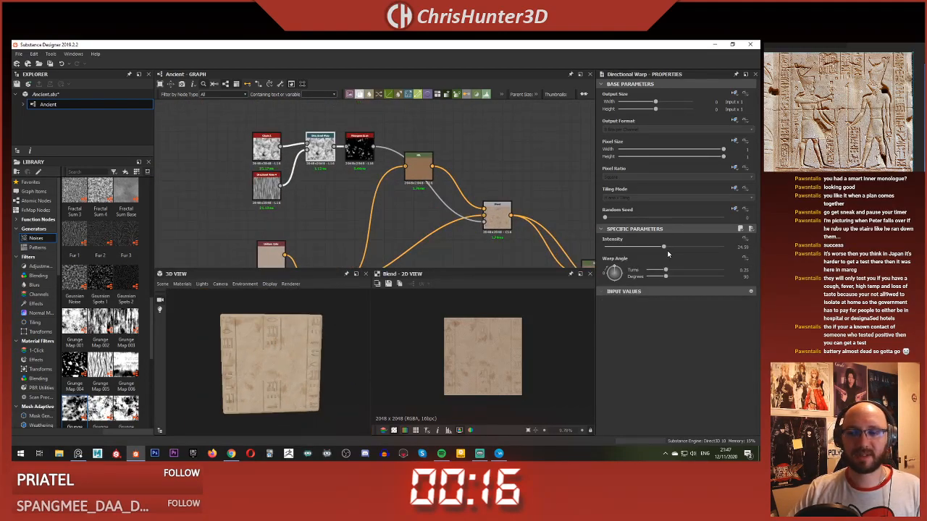
left_click_drag(664, 248, 689, 249)
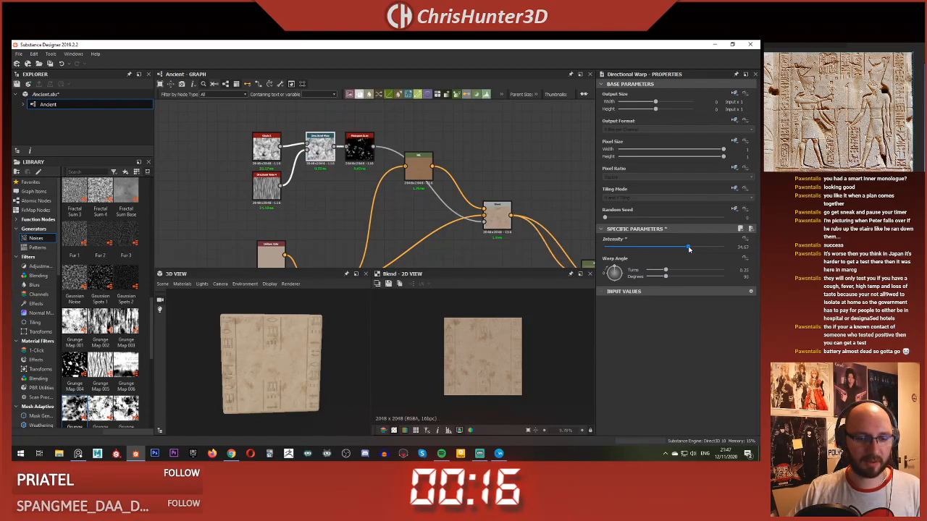
scroll(253, 347, "up", 6)
left_click_drag(262, 335, 312, 334)
scroll(312, 334, "down", 3)
left_click_drag(688, 247, 672, 249)
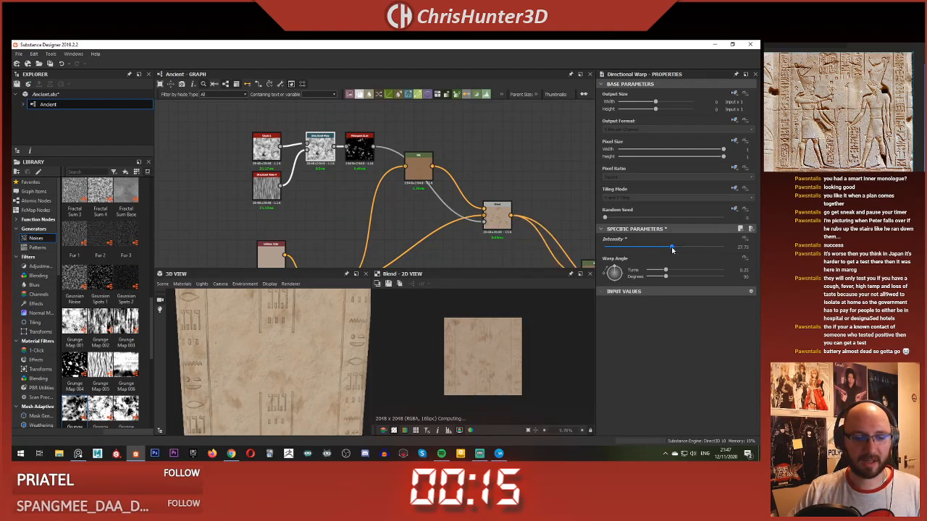
Step: Examine the streaks on the 3D slab from several distances and check the parameters of the Clouds 2 node feeding the warp
scroll(364, 234, "down", 4)
scroll(298, 354, "down", 4)
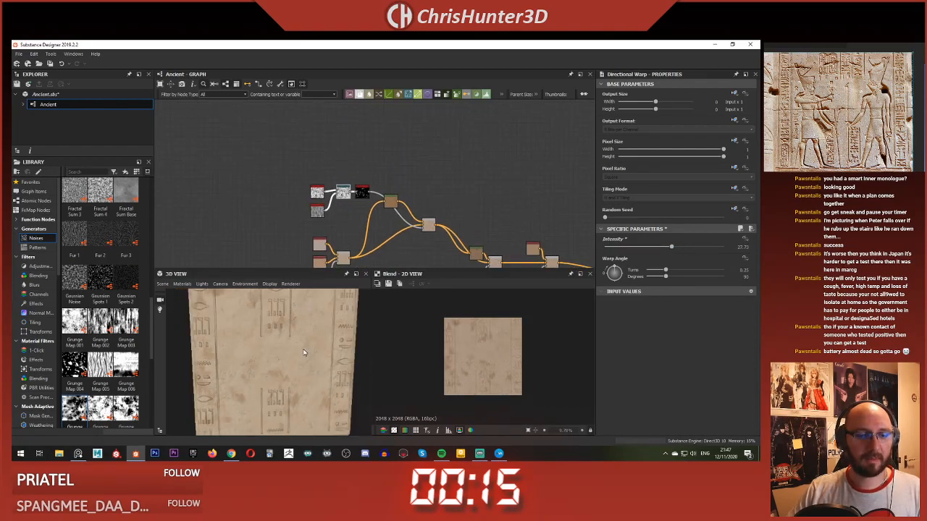
left_click(319, 194)
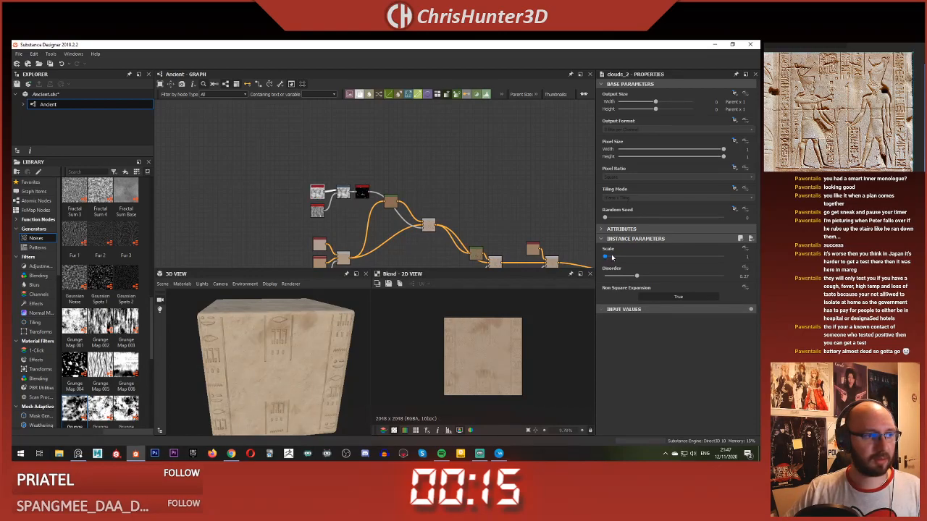
scroll(311, 374, "up", 3)
left_click_drag(311, 374, 303, 348)
scroll(303, 348, "down", 4)
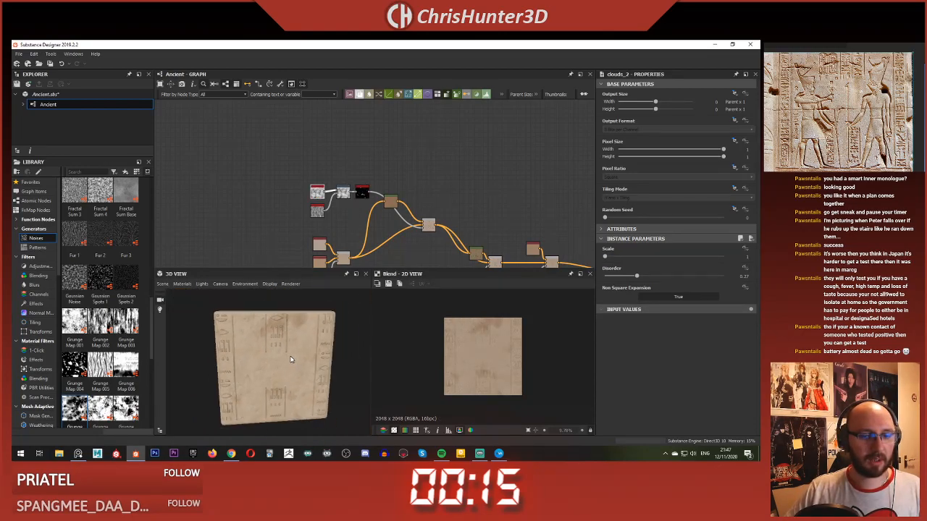
scroll(314, 207, "up", 3)
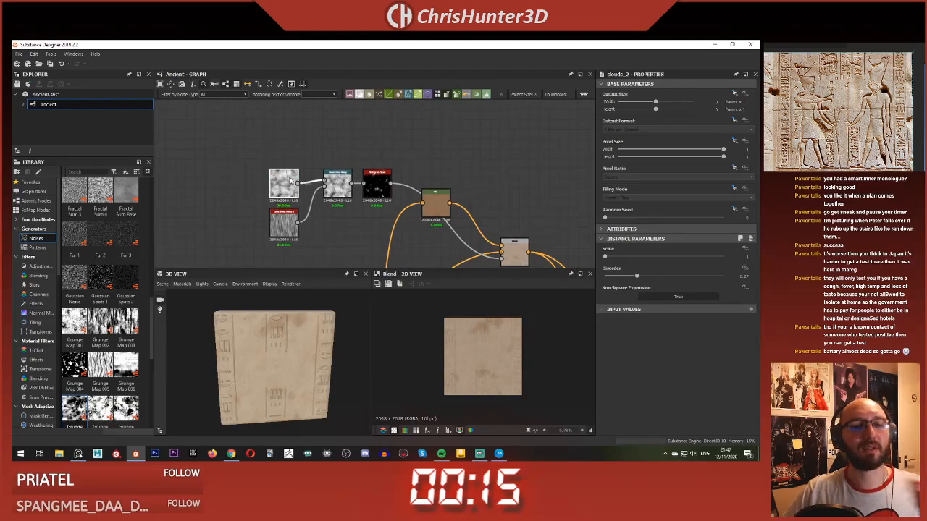
Step: Move the noise, HSL and Blend nodes at the start of the colour chain away from the downstream nodes to make room
scroll(341, 186, "down", 5)
middle_click_drag(348, 208, 339, 191)
left_click_drag(267, 131, 412, 250)
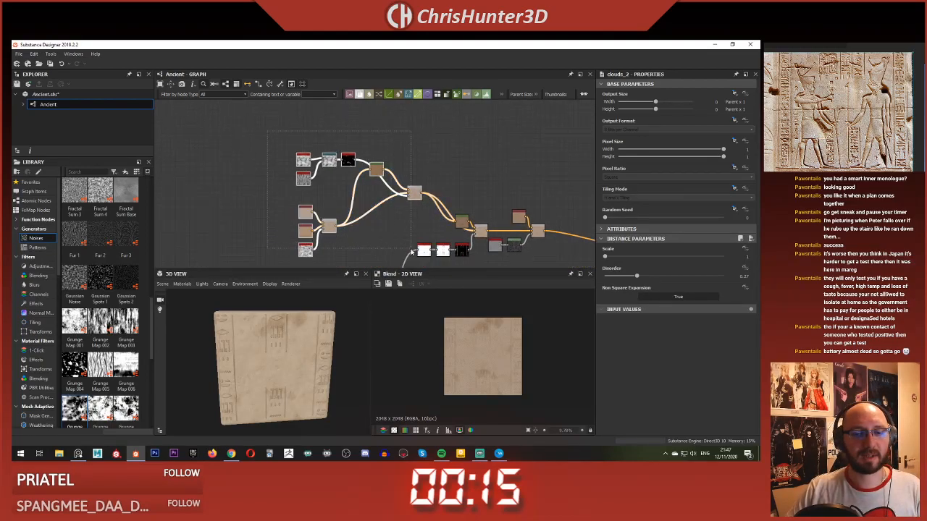
left_click_drag(412, 196, 314, 214)
scroll(323, 220, "down", 3)
middle_click_drag(325, 222, 375, 164)
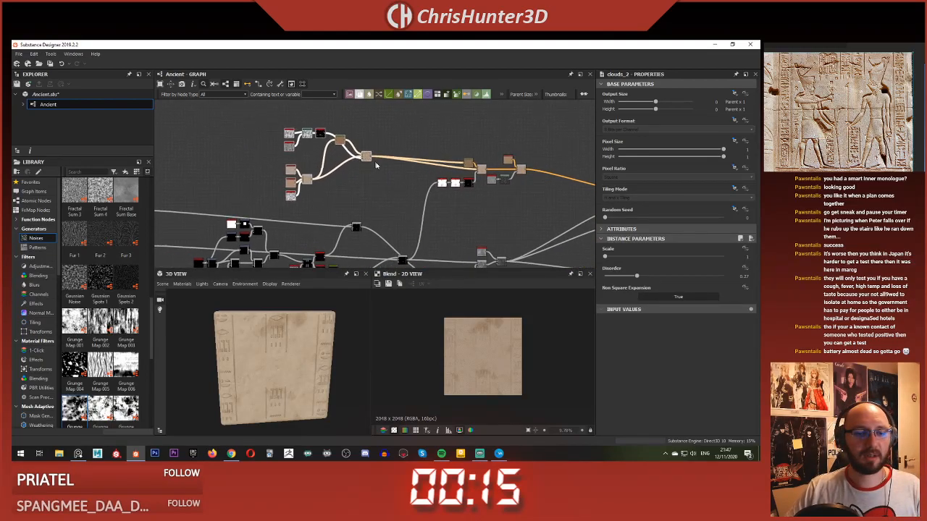
Step: Add a Blend node in the freed space and connect the streak Blend's output to its background input
scroll(378, 164, "up", 5)
left_click(417, 178)
key("space")
type("blend")
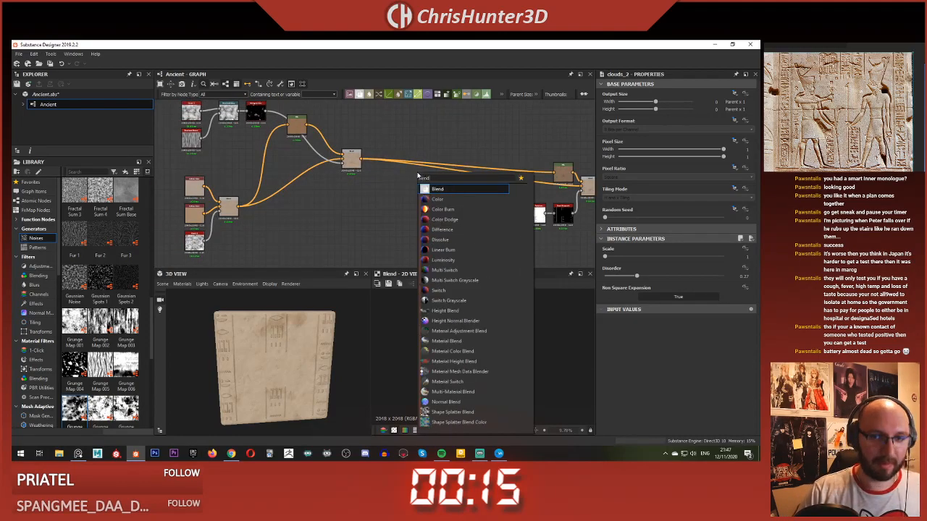
key("Return")
scroll(414, 145, "up", 4)
left_click_drag(425, 212, 407, 151)
middle_click_drag(300, 127, 384, 157)
scroll(369, 161, "down", 3)
left_click(357, 162)
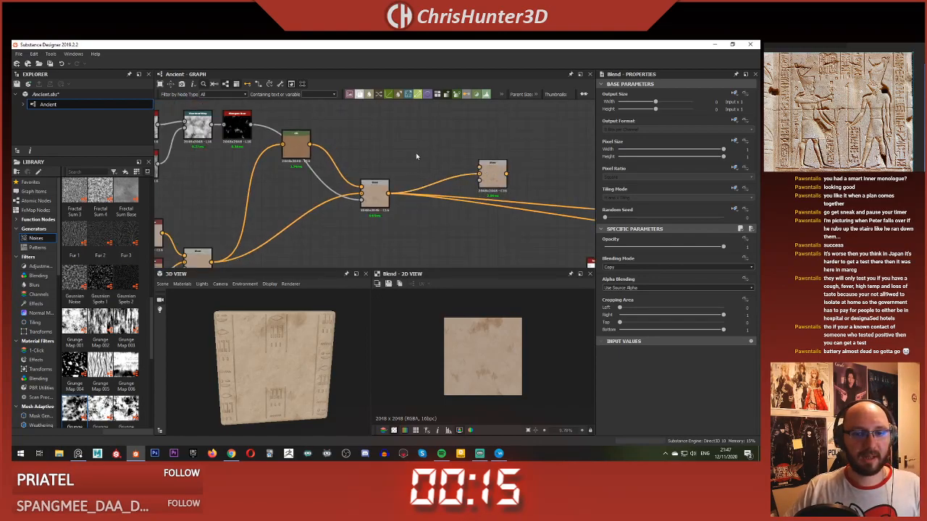
key("space")
type("hsl")
left_click(433, 169)
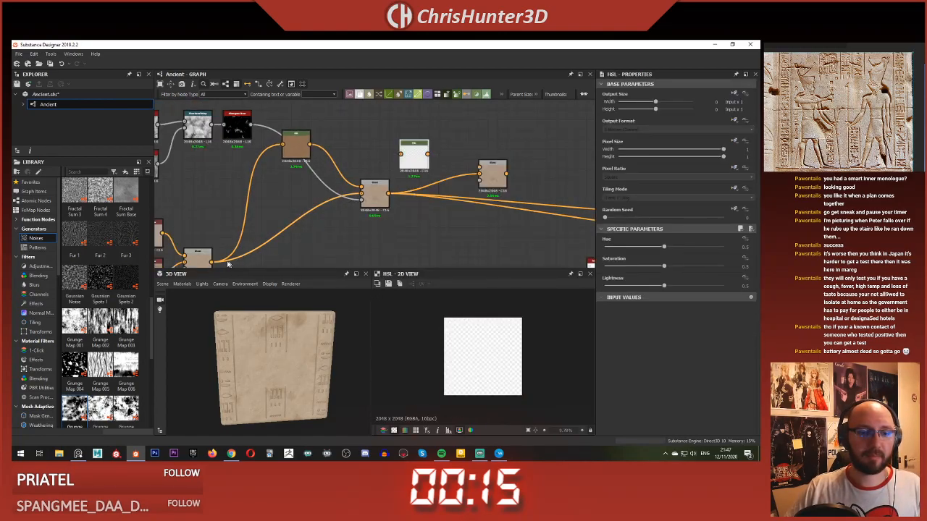
left_click_drag(210, 262, 400, 153)
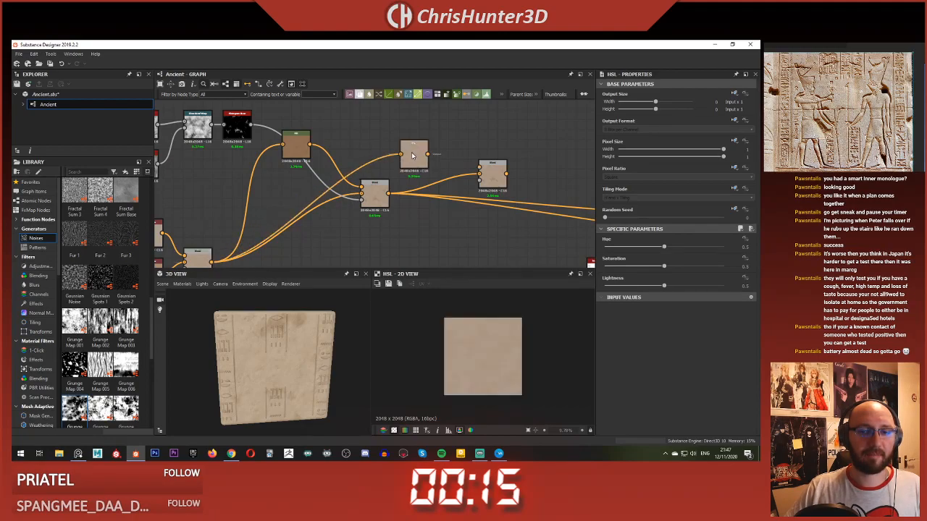
left_click_drag(407, 119, 420, 155)
key("Delete")
Step: Duplicate the brown HSL node beside the new Blend and set its saturation to 0.56 and lightness to 0.39
left_click(299, 149)
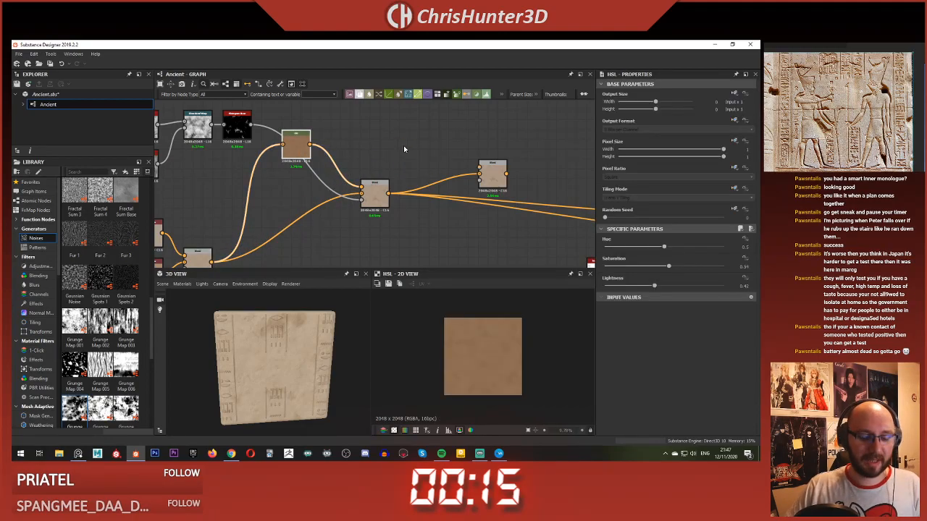
key("ctrl+c")
key("ctrl+v")
left_click_drag(377, 192, 429, 155)
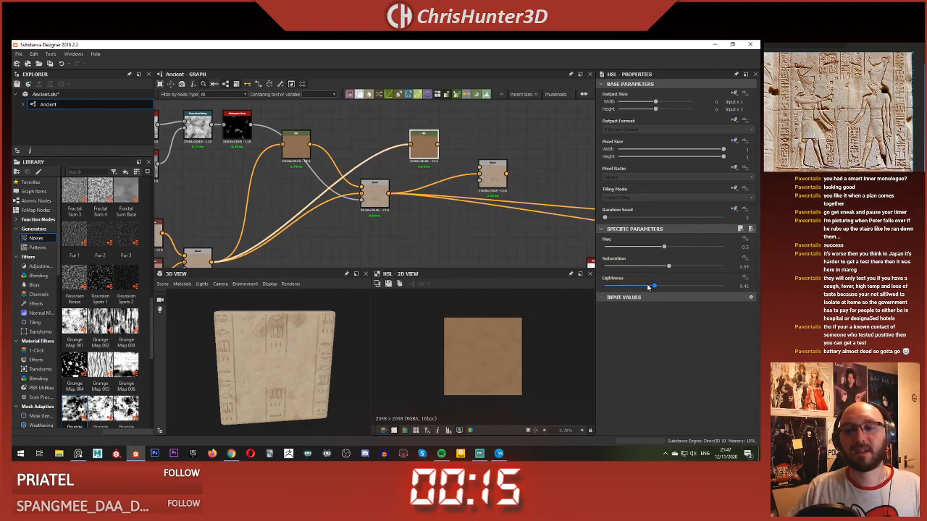
left_click_drag(653, 287, 651, 289)
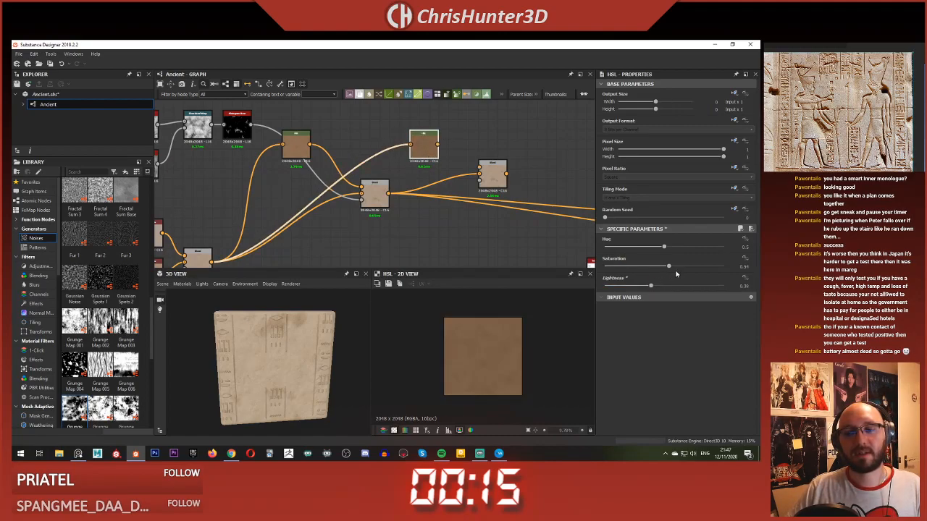
Step: Connect the duplicated HSL node to the new Blend's foreground input
left_click(444, 149)
left_click_drag(438, 142, 439, 143)
middle_click_drag(478, 148, 482, 170)
Step: Duplicate the Clouds 2, Directional Noise 4, Directional Warp and Histogram Scan nodes and place the copies above the new HSL node
scroll(482, 169, "down", 2)
middle_click_drag(381, 123, 451, 134)
left_click_drag(302, 143, 388, 210)
scroll(385, 132, "up", 3)
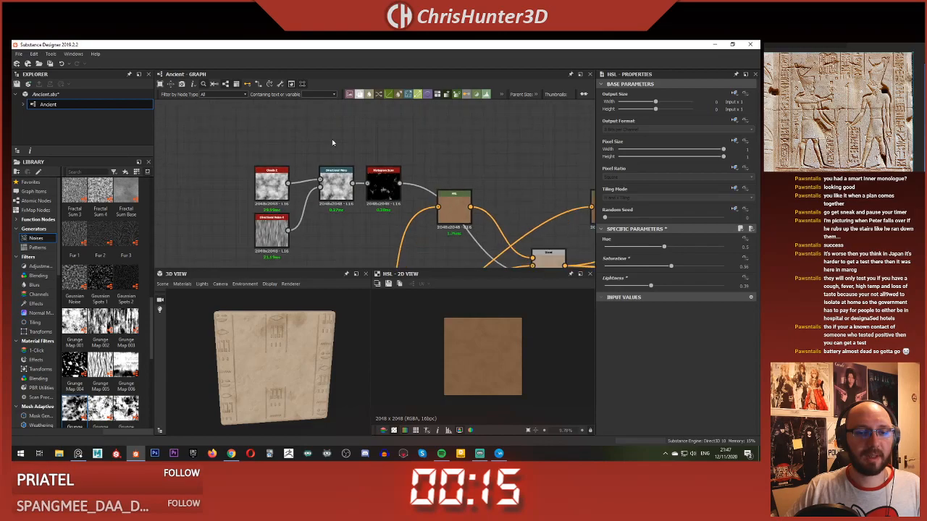
left_click_drag(285, 166, 381, 222)
key("ctrl+c")
scroll(471, 194, "down", 3)
middle_click_drag(490, 190, 379, 194)
key("ctrl+v")
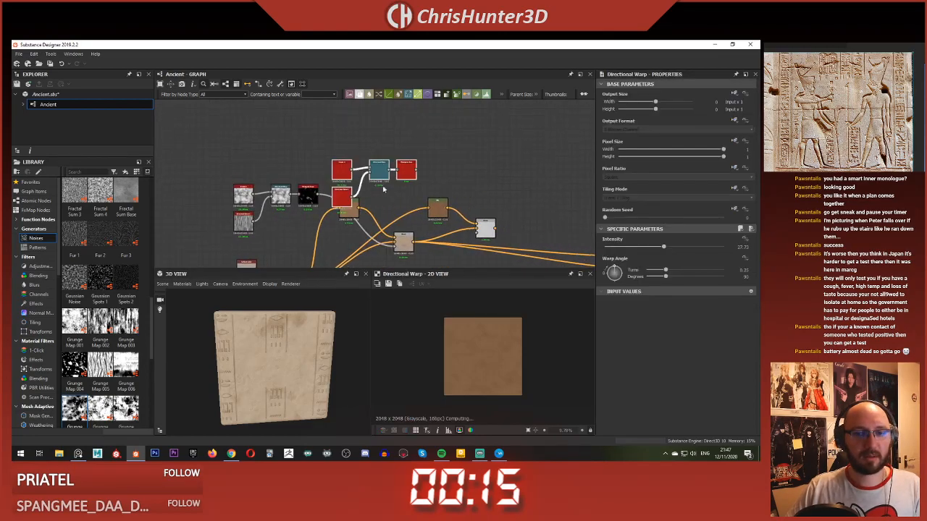
left_click_drag(412, 171, 412, 162)
scroll(356, 186, "up", 3)
Step: Change the random seeds of the duplicated Directional Noise 4 and Clouds 2 nodes and preview the resulting Histogram Scan mask
left_click(328, 190)
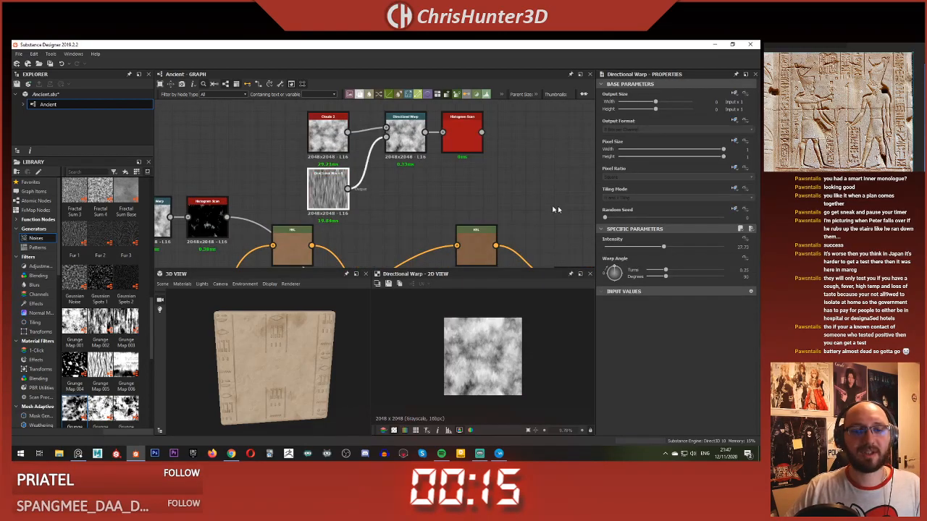
left_click(328, 134)
left_click_drag(605, 217, 686, 218)
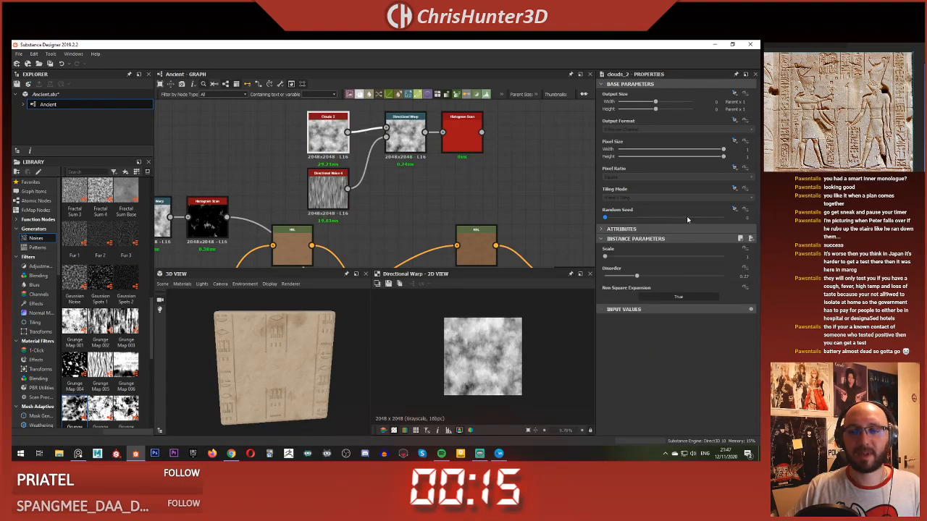
left_click(467, 132)
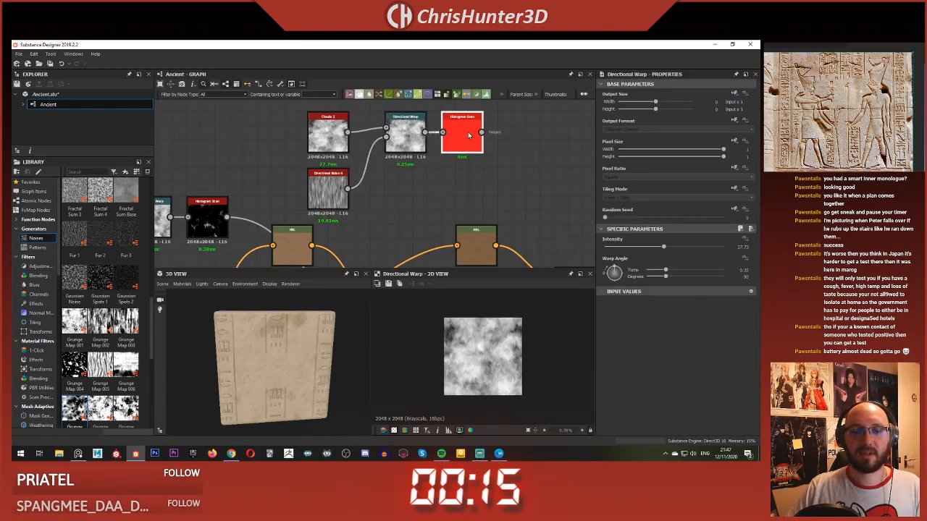
scroll(477, 191, "down", 2)
Step: Connect the duplicated Histogram Scan to the new Blend's opacity input and compare the result with the previous Blend
middle_click_drag(476, 190, 455, 159)
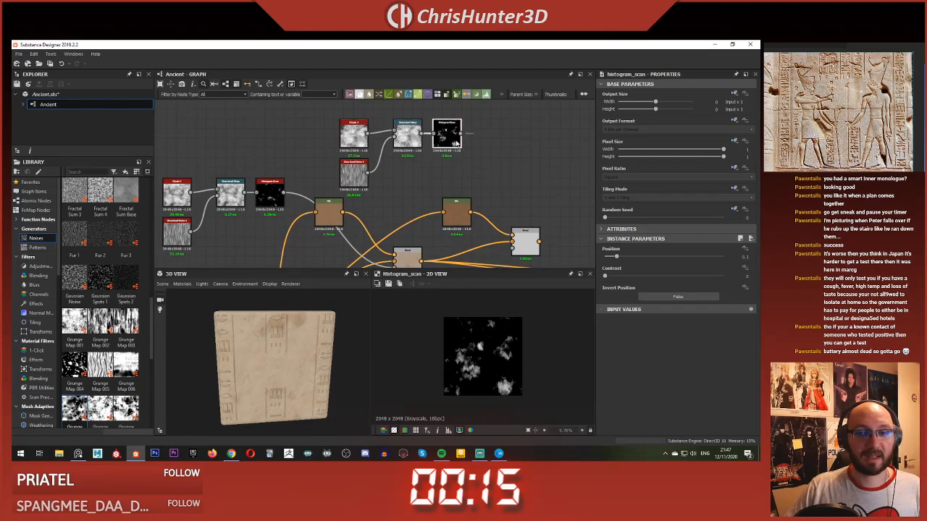
left_click_drag(499, 201, 512, 234)
left_click(522, 241)
middle_click_drag(521, 241, 455, 194)
double_click(339, 213)
double_click(457, 194)
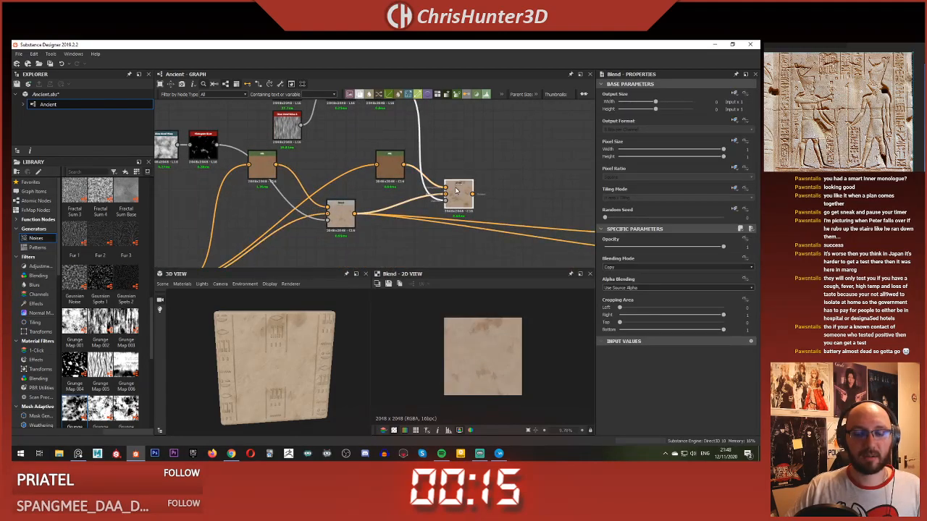
scroll(469, 371, "up", 5)
scroll(469, 373, "down", 2)
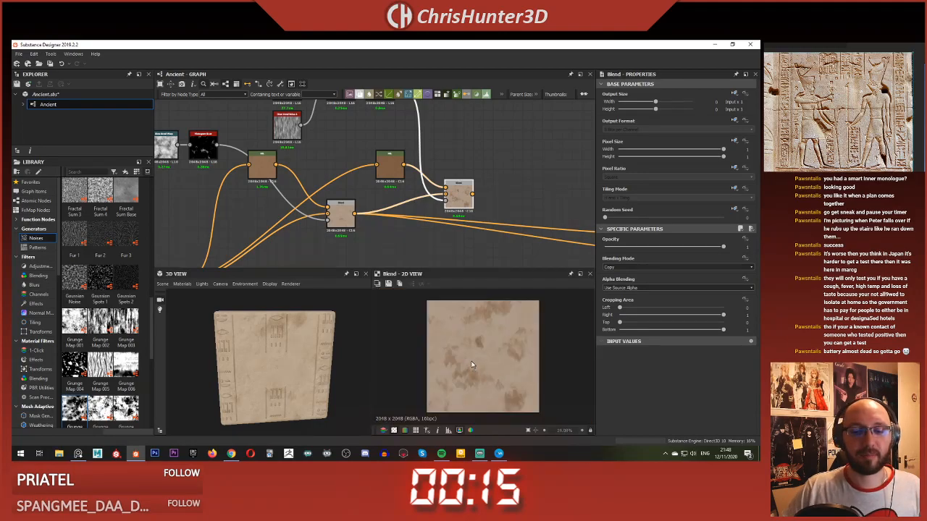
Step: Lower the duplicated Directional Warp's intensity to about 18.91
middle_click_drag(348, 106, 367, 134)
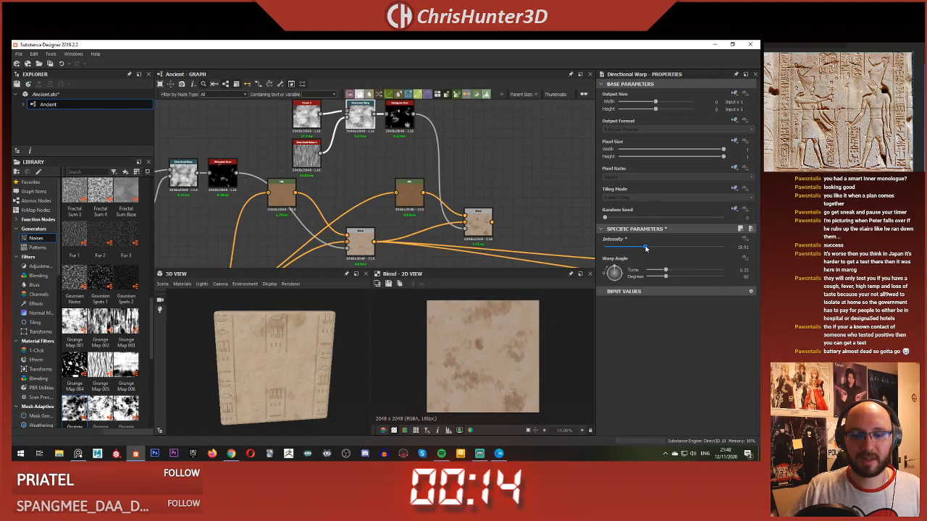
scroll(402, 161, "down", 2)
Step: Make room beside the duplicated Directional Noise 4 and add a Transformation 2D node fed by it
left_click(302, 150)
scroll(301, 149, "up", 4)
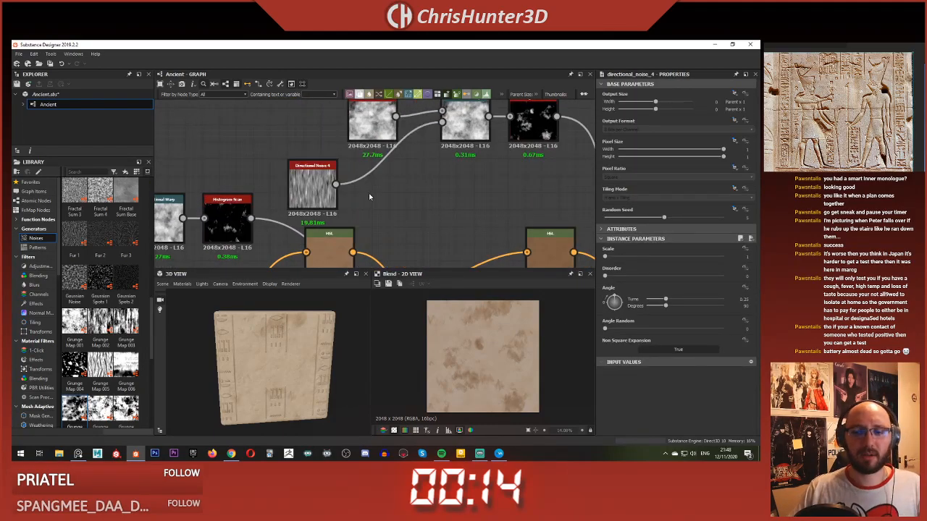
key("space")
type("re")
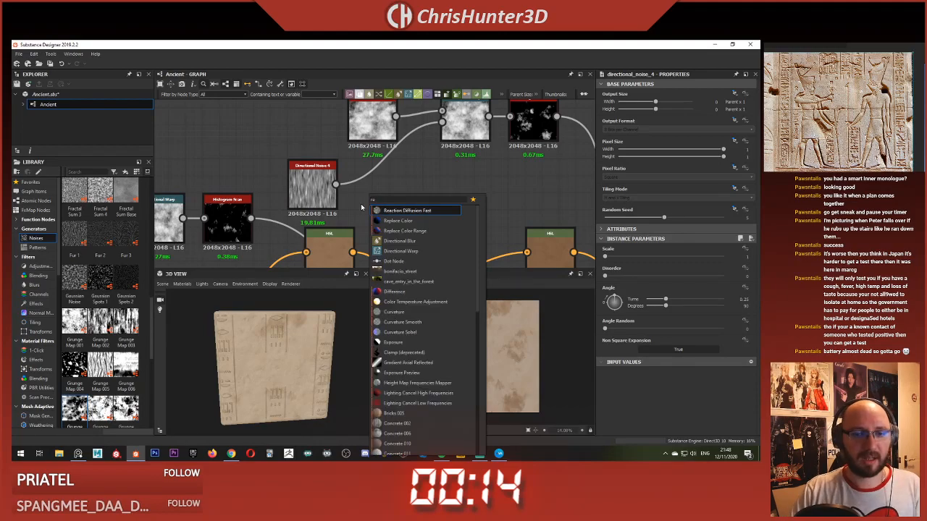
key("BackSpace")
key("BackSpace")
type("tra")
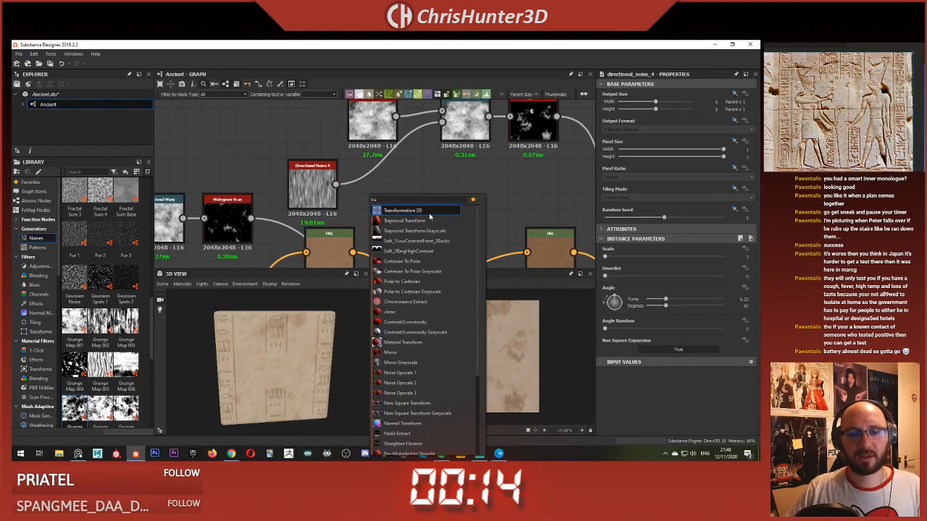
left_click(427, 212)
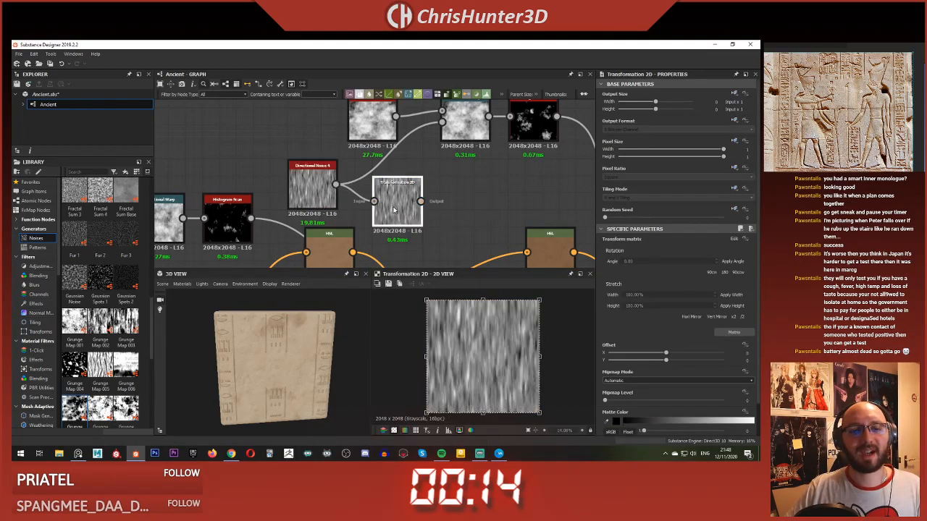
Step: Stretch the noise horizontally in the Transformation 2D node and connect its output to the duplicated Directional Warp's intensity input
left_click_drag(424, 356, 375, 357)
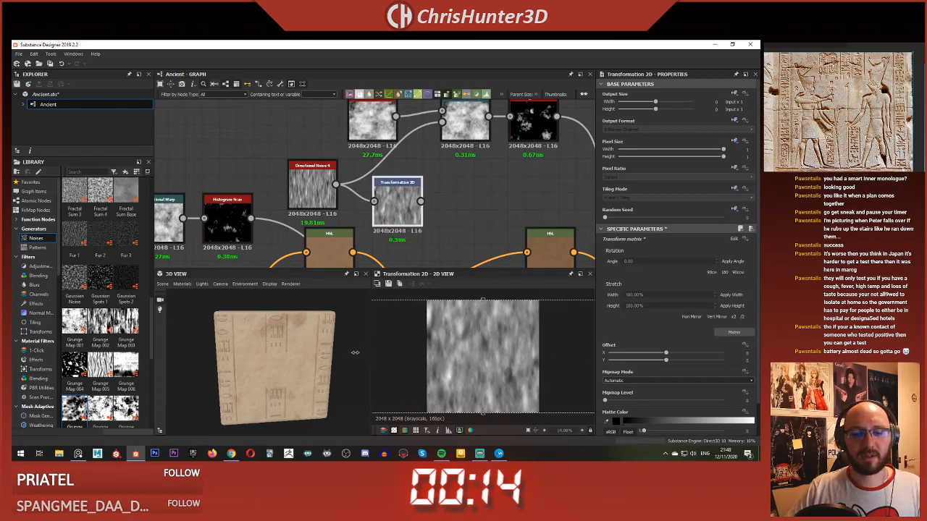
left_click(429, 251)
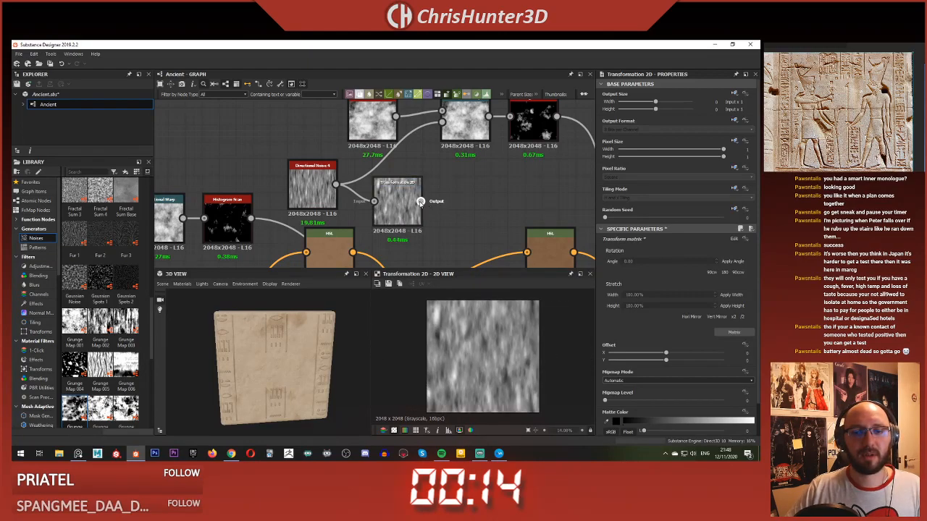
left_click_drag(464, 127, 468, 122)
Step: Examine the new warp, the Histogram Scan mask and the resulting Blend up close, comparing it with the previous Blend
double_click(468, 121)
double_click(520, 127)
scroll(484, 372, "up", 4)
middle_click_drag(511, 186, 390, 85)
scroll(443, 358, "down", 2)
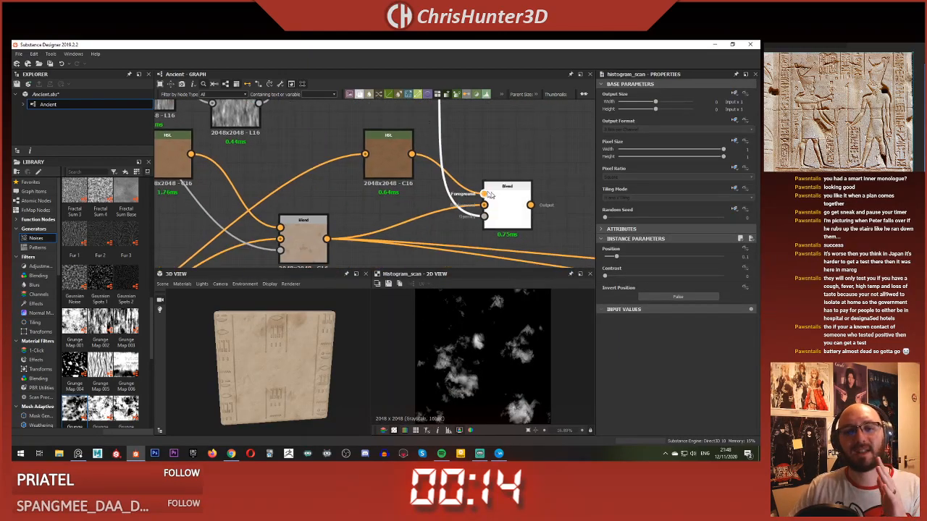
double_click(507, 206)
scroll(471, 380, "down", 1)
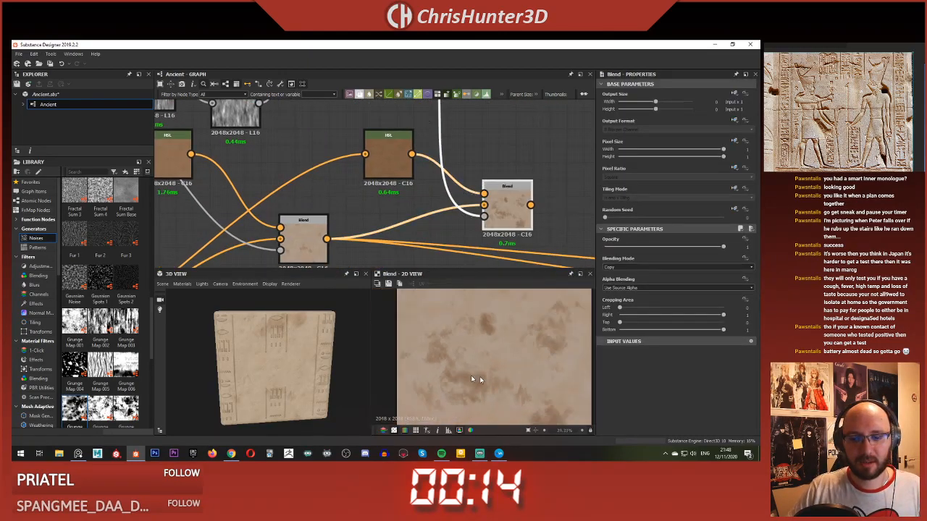
double_click(484, 205)
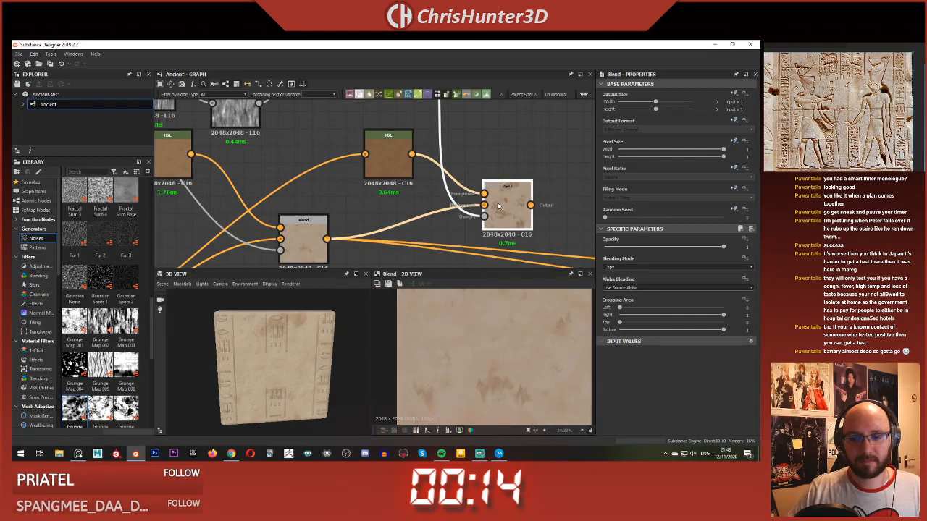
double_click(507, 208)
scroll(500, 406, "up", 5)
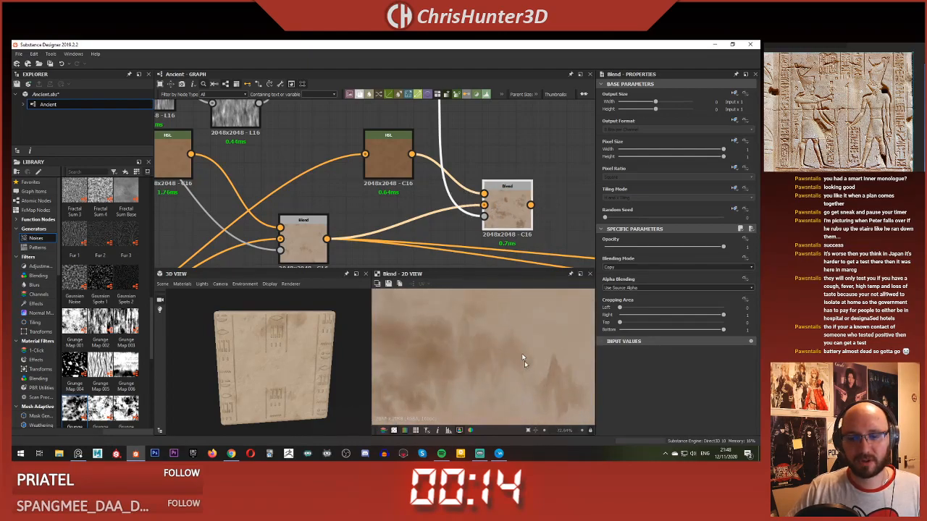
Step: Route the new Blend's output into the downstream HSL and Blend nodes, and check the added stain layer on the 3D slab
scroll(442, 362, "down", 3)
scroll(464, 216, "down", 3)
middle_click_drag(428, 213, 344, 183)
left_click_drag(278, 194, 369, 174, "shift")
scroll(281, 369, "up", 4)
scroll(281, 384, "down", 2)
left_click_drag(281, 392, 283, 377)
scroll(279, 373, "down", 3)
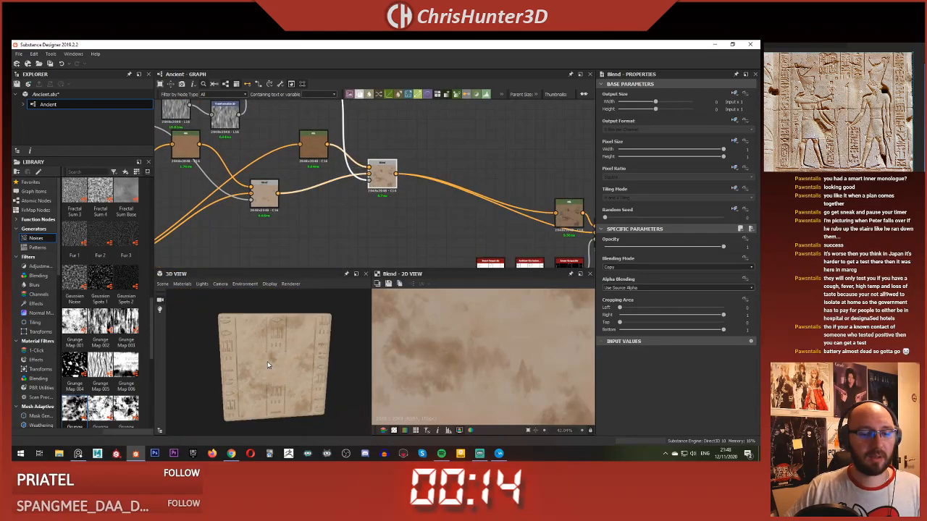
scroll(294, 341, "up", 6)
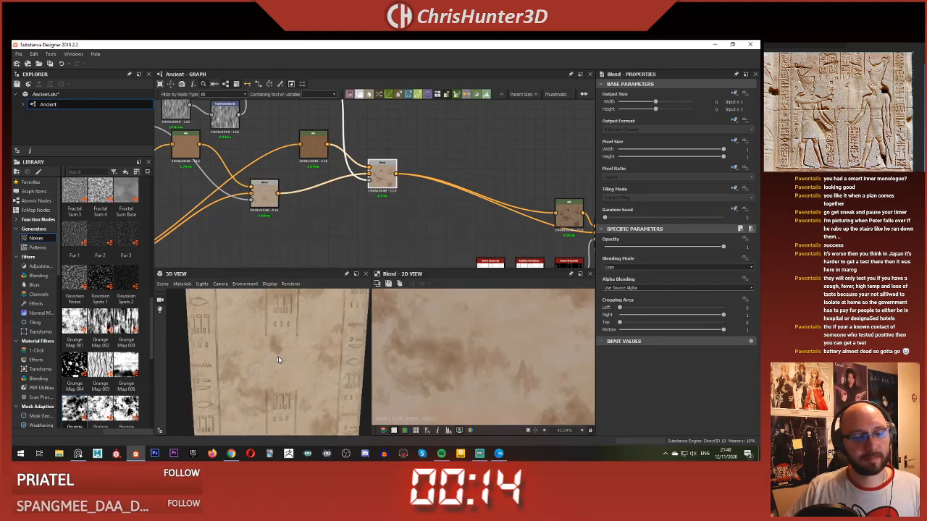
scroll(289, 353, "up", 3)
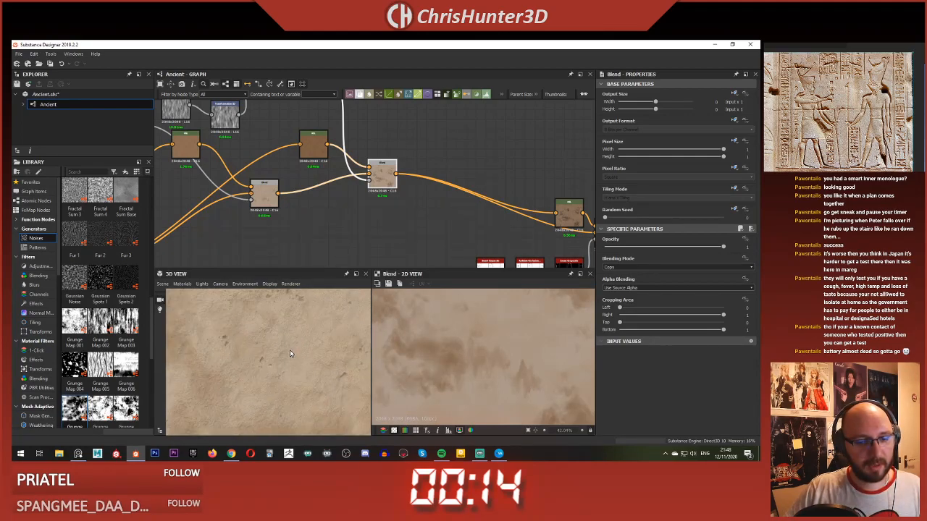
Step: Examine the stains across the whole 3D slab, along with the new layer's Histogram Scan mask and its Blend
scroll(290, 350, "down", 4)
scroll(394, 205, "down", 1)
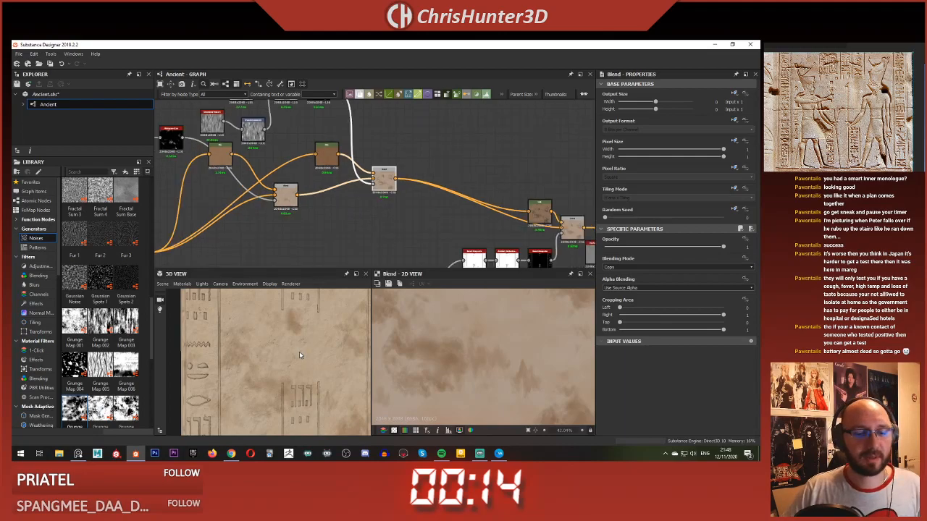
left_click_drag(299, 352, 285, 351)
scroll(281, 348, "down", 4)
scroll(348, 176, "down", 2)
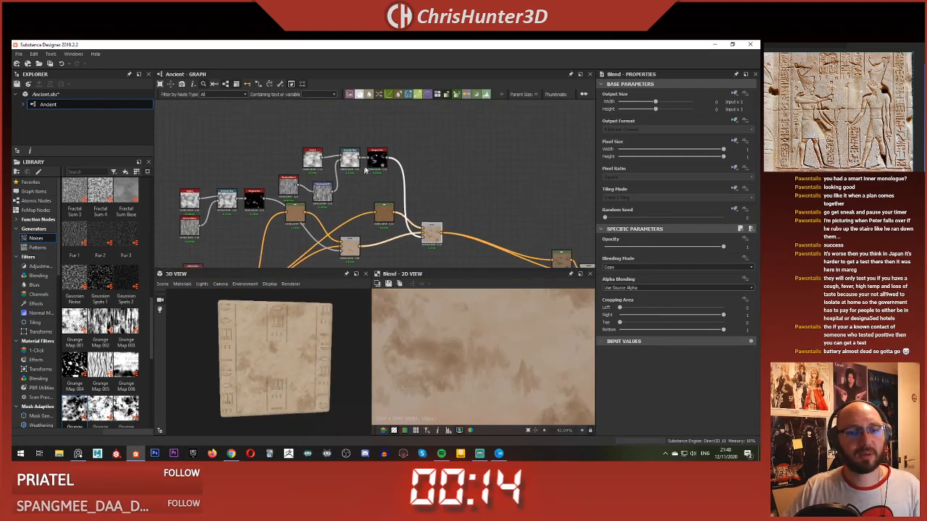
double_click(380, 162)
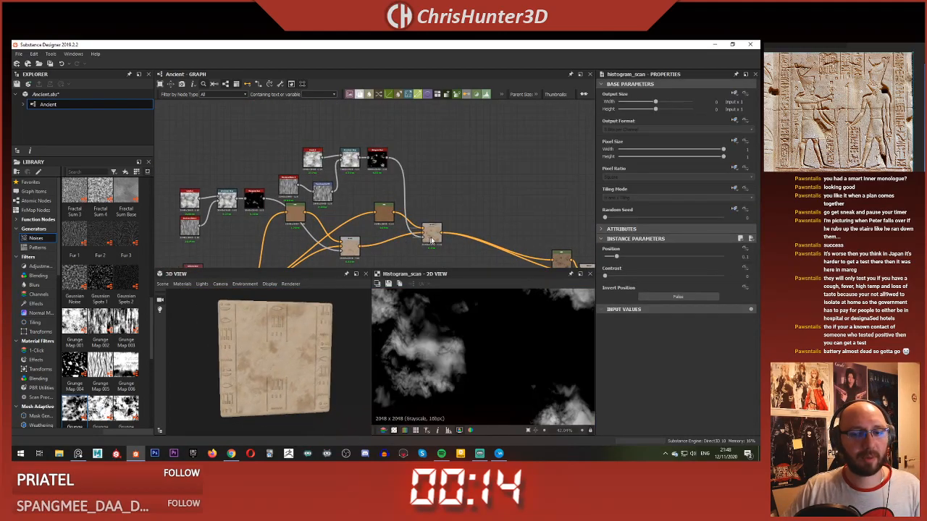
double_click(431, 240)
Step: Set the new stain layer's Clouds 2 Disorder to about 0.29 and its Histogram Scan Position to 0.08
left_click(314, 157)
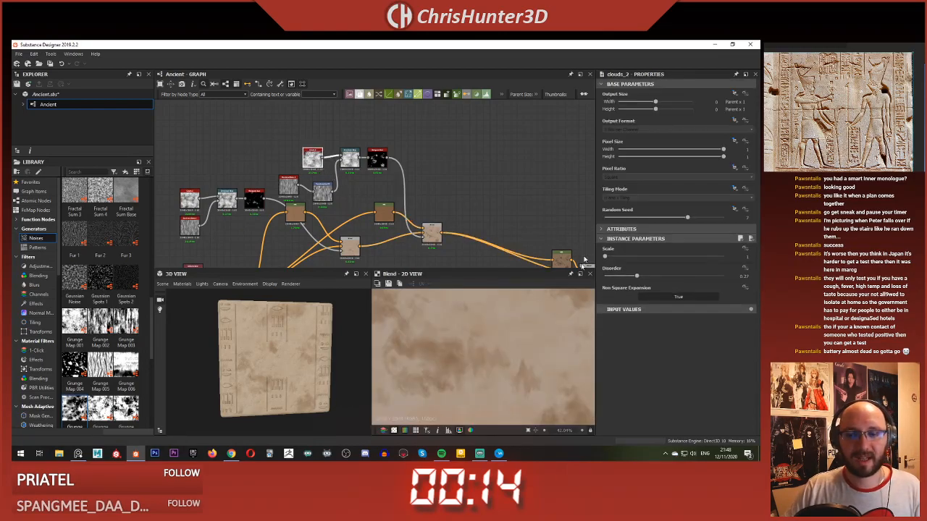
scroll(486, 331, "down", 4)
key("f")
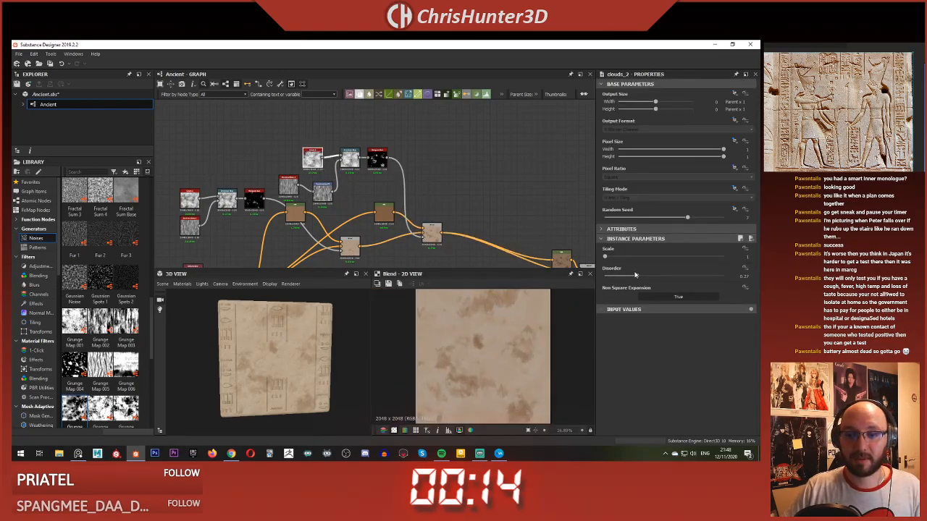
left_click_drag(645, 277, 652, 278)
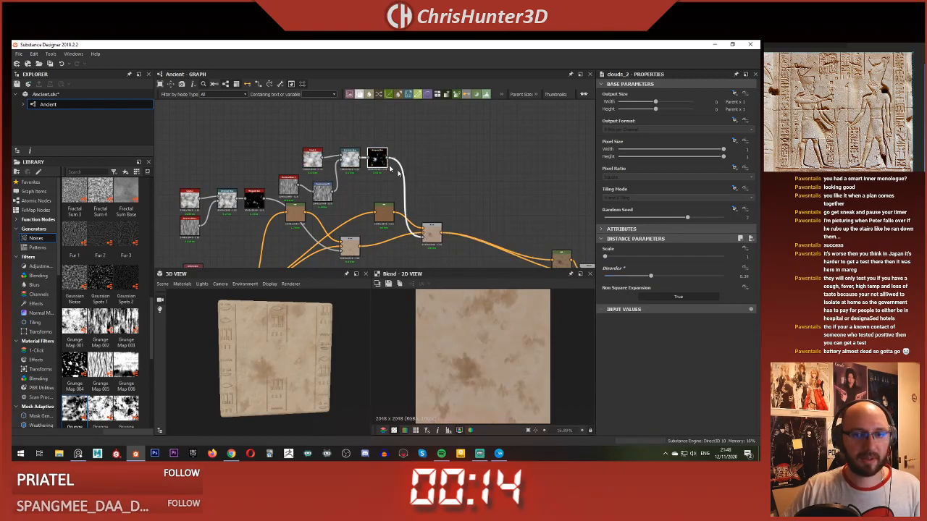
left_click(377, 157)
left_click_drag(618, 259, 614, 259)
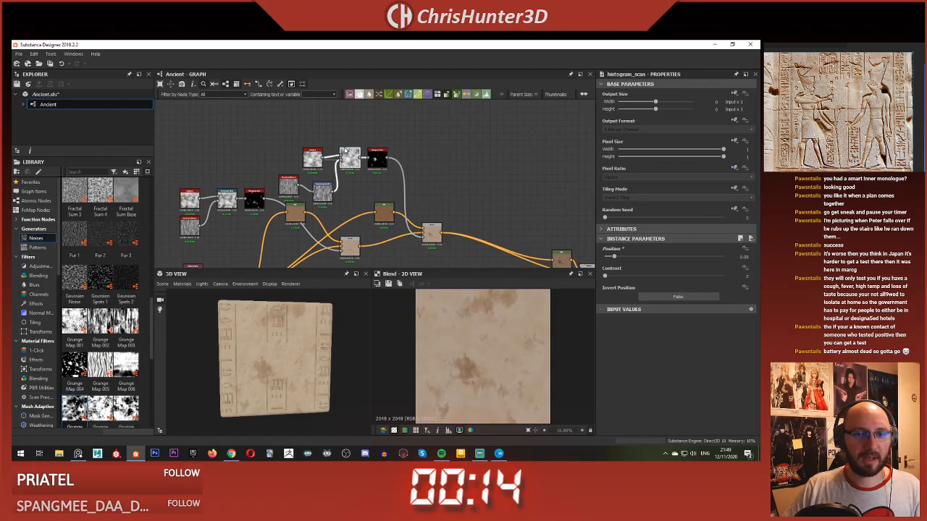
left_click(347, 152)
left_click(315, 159)
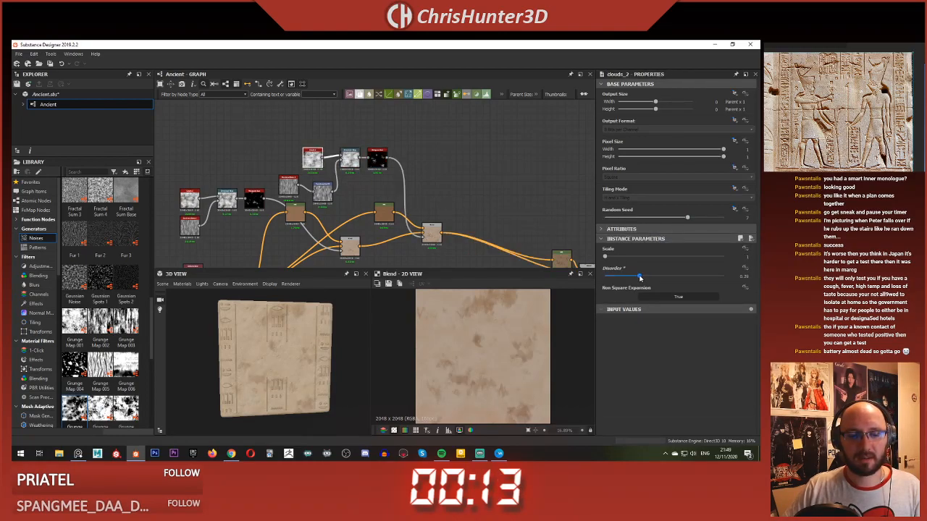
Step: Inspect the adjusted stains around the carved glyphs on the 3D slab, both close up and as a whole
scroll(279, 355, "up", 5)
left_click_drag(279, 354, 297, 323)
scroll(299, 341, "up", 3)
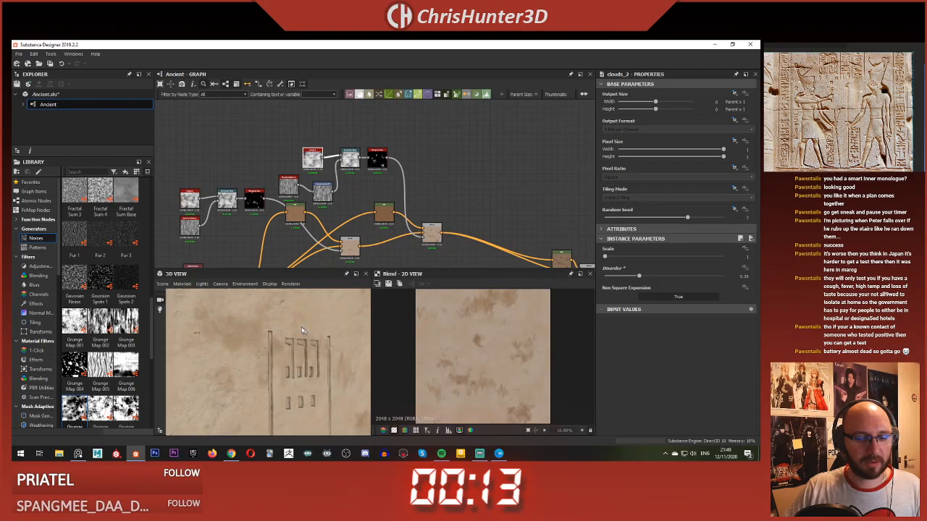
scroll(294, 321, "up", 3)
scroll(294, 320, "up", 3)
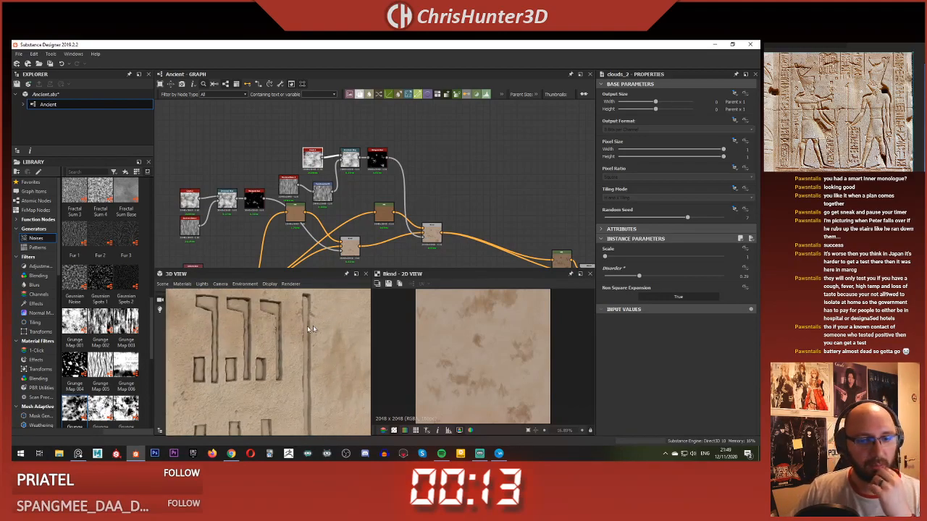
left_click_drag(309, 328, 274, 372)
scroll(312, 332, "down", 5)
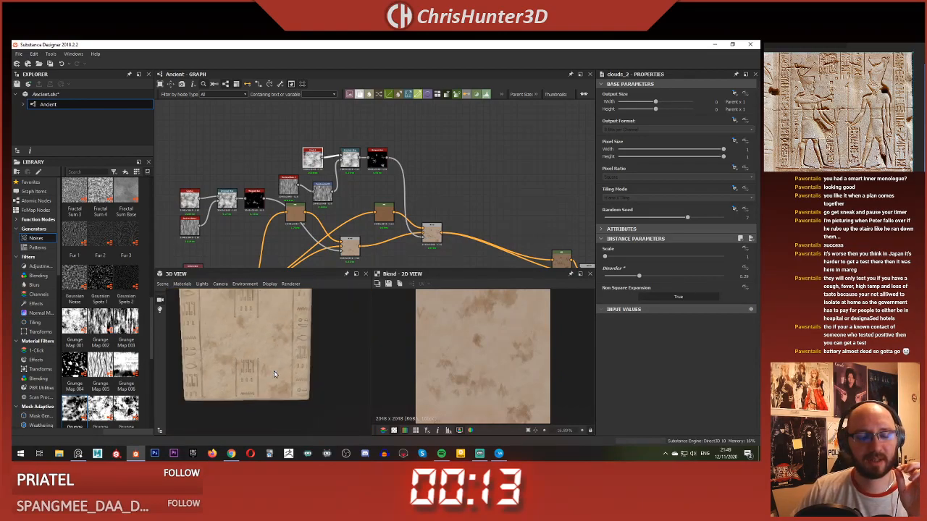
scroll(333, 244, "down", 4)
Step: Go back to the height section of the graph and examine the carving mask and the Subtract Blend that cuts it into the clouds
middle_click_drag(338, 244, 351, 129)
scroll(297, 146, "up", 6)
middle_click_drag(297, 146, 373, 175)
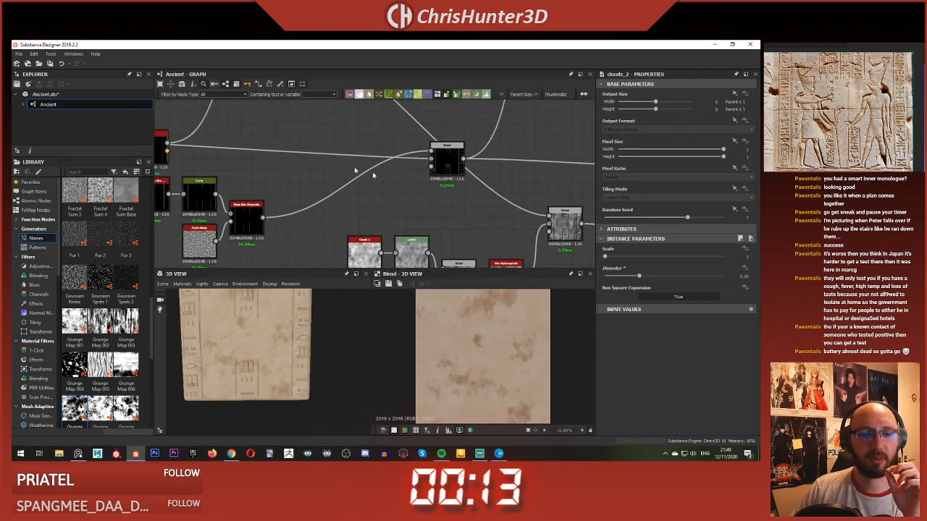
scroll(373, 175, "down", 4)
scroll(338, 240, "up", 4)
double_click(393, 160)
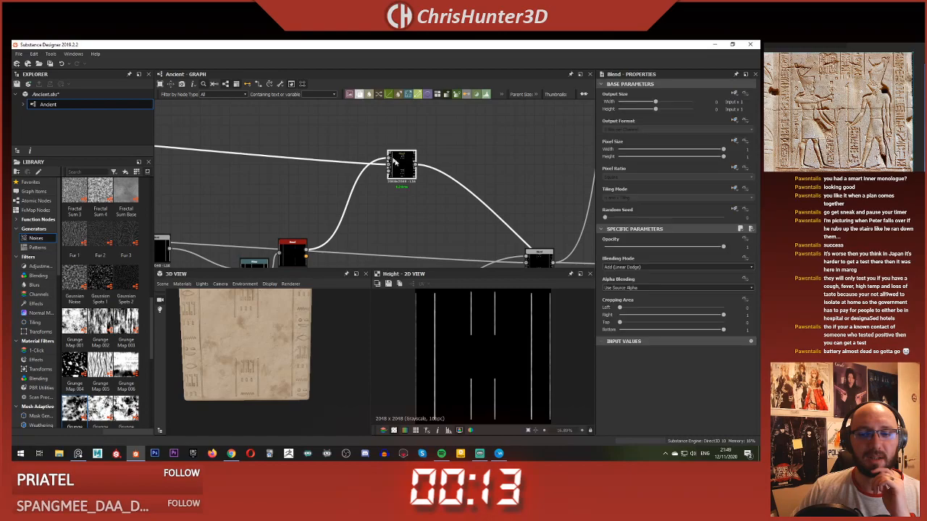
scroll(397, 165, "down", 3)
scroll(414, 190, "up", 3)
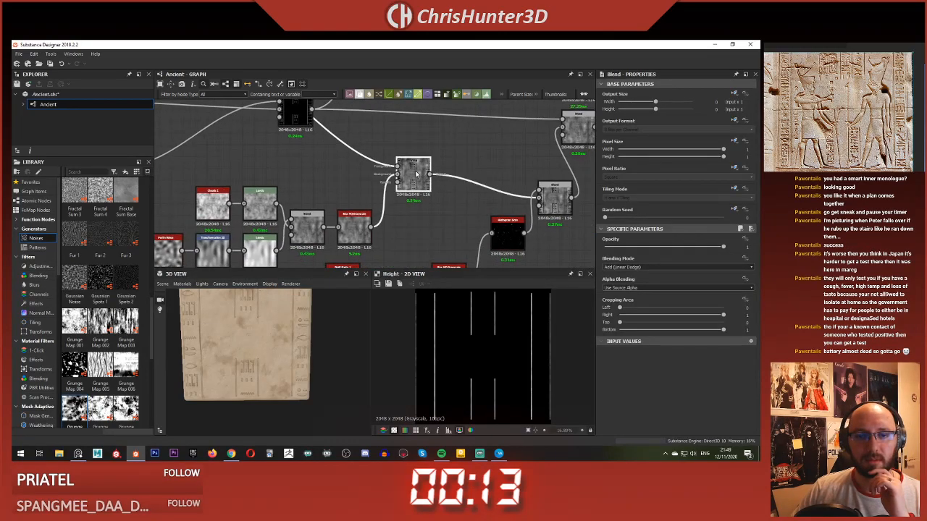
double_click(416, 174)
scroll(441, 327, "up", 8)
scroll(420, 340, "down", 3)
Step: Preview the following height Blends up to the Max (Lighten) Blend and inspect the carved glyphs in them
scroll(364, 252, "down", 2)
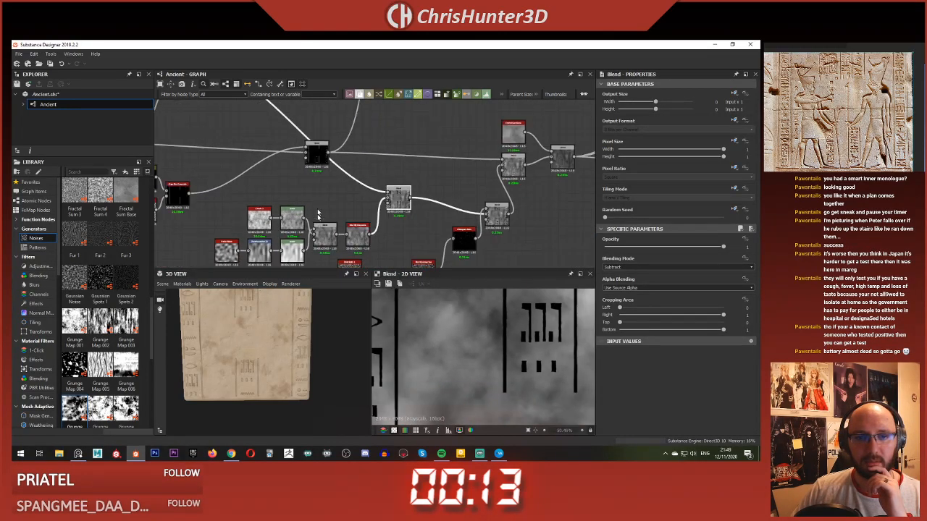
scroll(317, 155, "up", 2)
middle_click_drag(317, 154, 326, 194)
double_click(382, 178)
key("f")
scroll(431, 190, "down", 2)
scroll(324, 194, "down", 2)
scroll(447, 197, "up", 4)
double_click(420, 193)
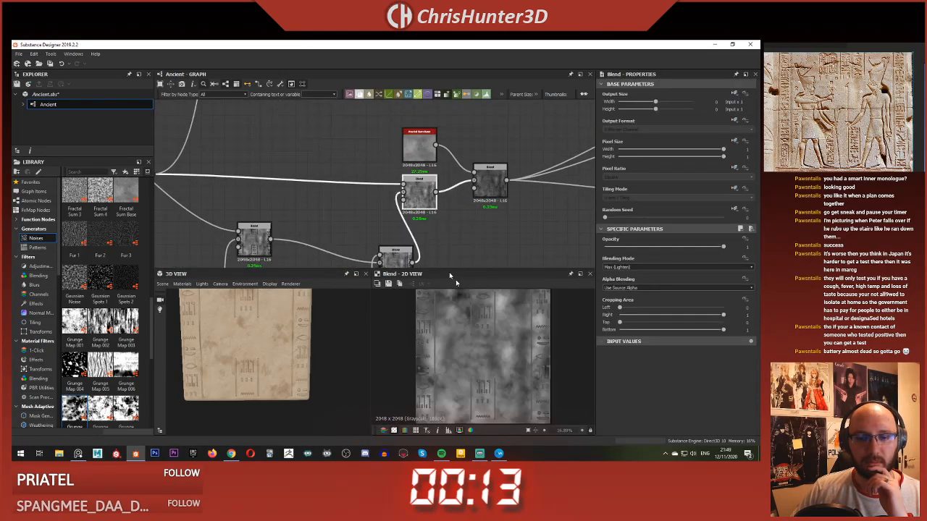
scroll(505, 308, "up", 5)
middle_click_drag(364, 190, 463, 181)
Step: Compare the Add (Linear Dodge) Blend of the carvings with its upstream glyph mask Blend, checking the glyph edges close up
scroll(406, 176, "down", 3)
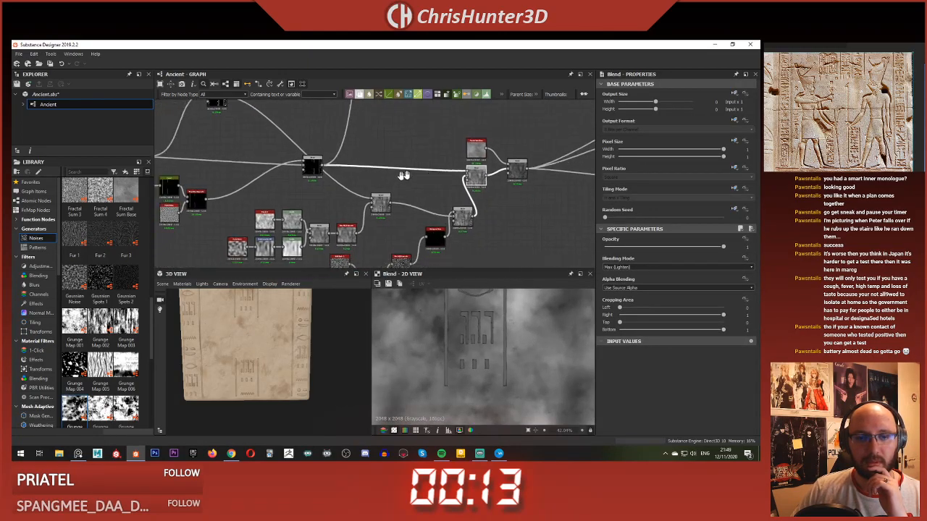
scroll(353, 196, "up", 4)
left_click(268, 119)
double_click(269, 120)
scroll(475, 319, "down", 5)
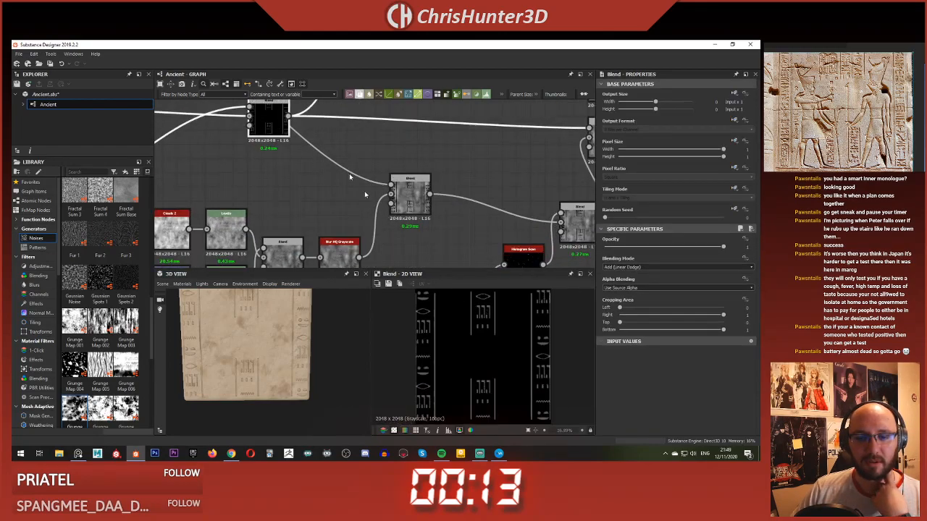
middle_click_drag(349, 173, 447, 228)
scroll(449, 226, "down", 4)
double_click(349, 127)
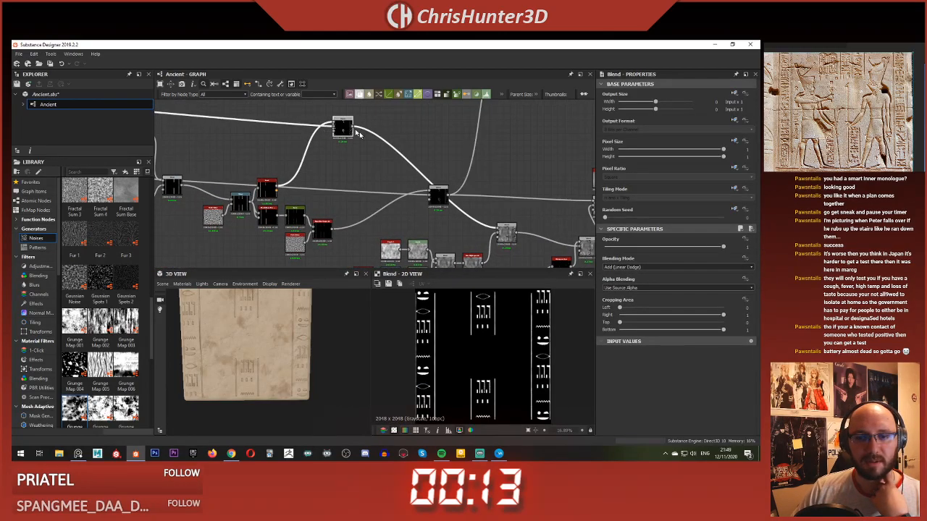
scroll(461, 234, "up", 5)
scroll(503, 325, "up", 4)
scroll(504, 325, "up", 5)
scroll(511, 333, "down", 6)
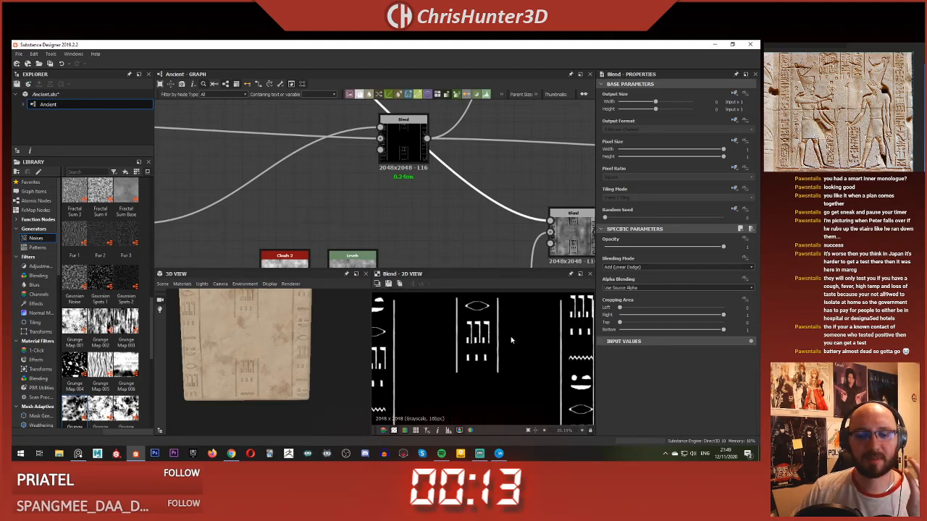
scroll(511, 341, "up", 2)
scroll(511, 340, "up", 2)
scroll(511, 341, "down", 2)
scroll(511, 340, "down", 2)
scroll(363, 186, "up", 3)
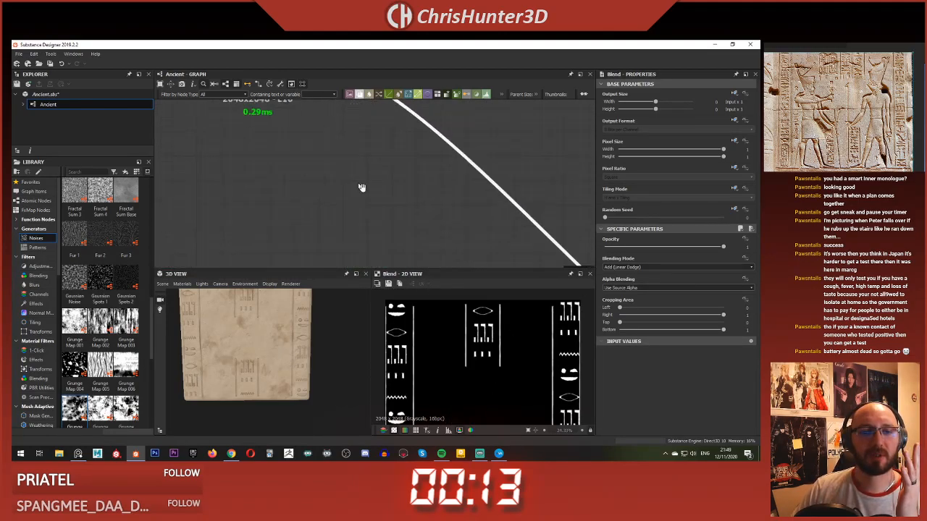
Step: Add a Blur HQ Grayscale node beside the upstream glyph mask Blend and feed it from that Blend's output
scroll(268, 338, "up", 4)
left_click_drag(297, 374, 286, 331)
scroll(348, 242, "up", 3)
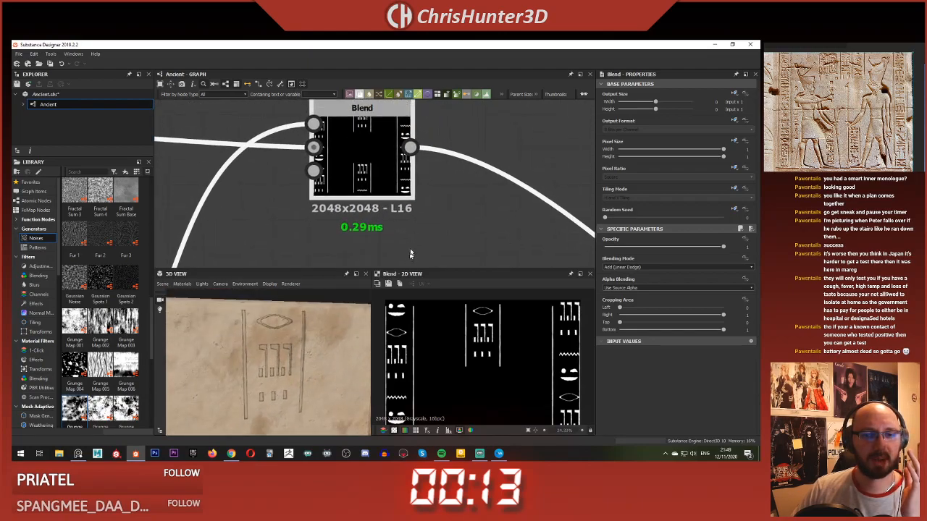
key("space")
type("u")
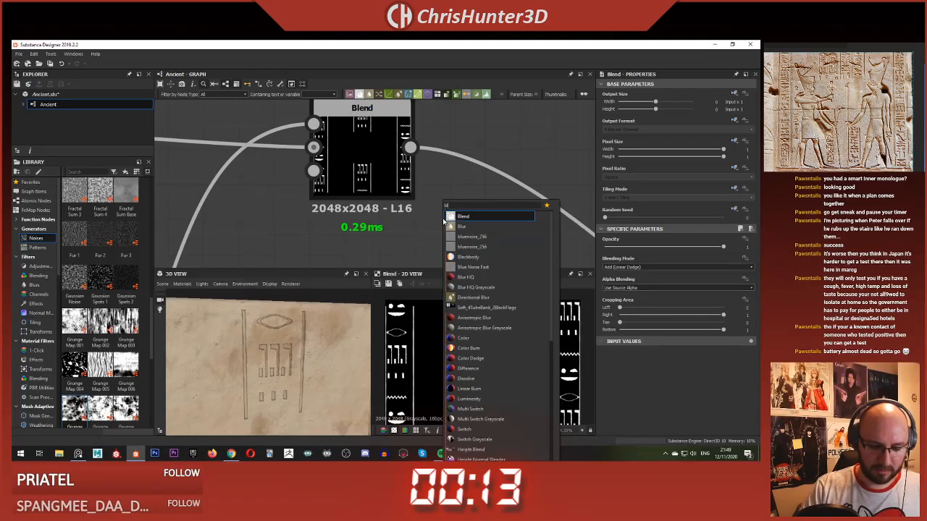
key("Down")
key("Down")
key("Return")
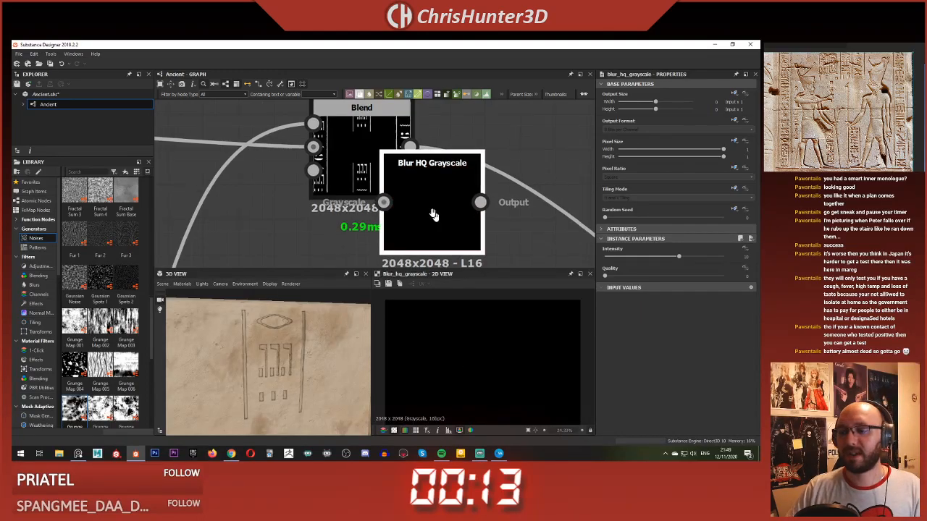
middle_click_drag(434, 215, 413, 185)
left_click_drag(447, 217, 515, 252)
left_click_drag(455, 207, 476, 217)
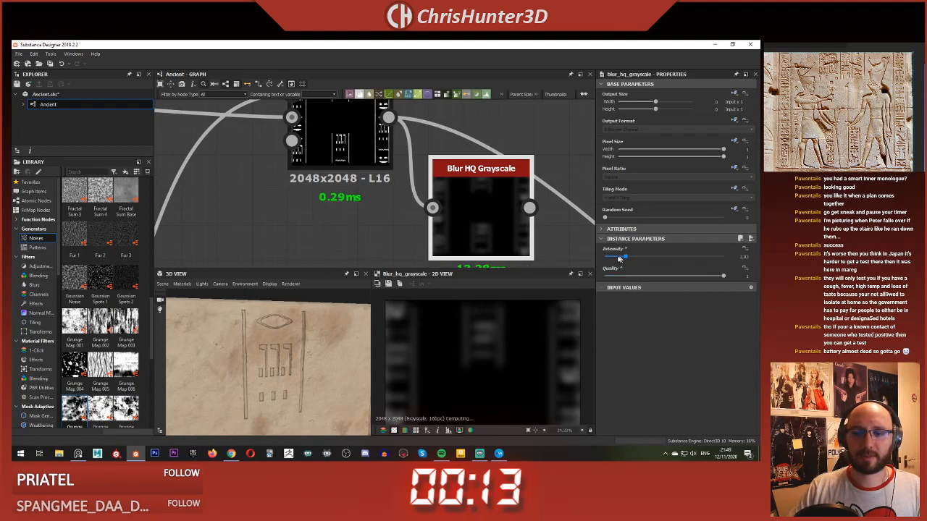
Step: Route the blurred glyph mask into the downstream Blend, with the blur's Quality at 1 and Intensity at about 0.35
left_click_drag(620, 259, 605, 258)
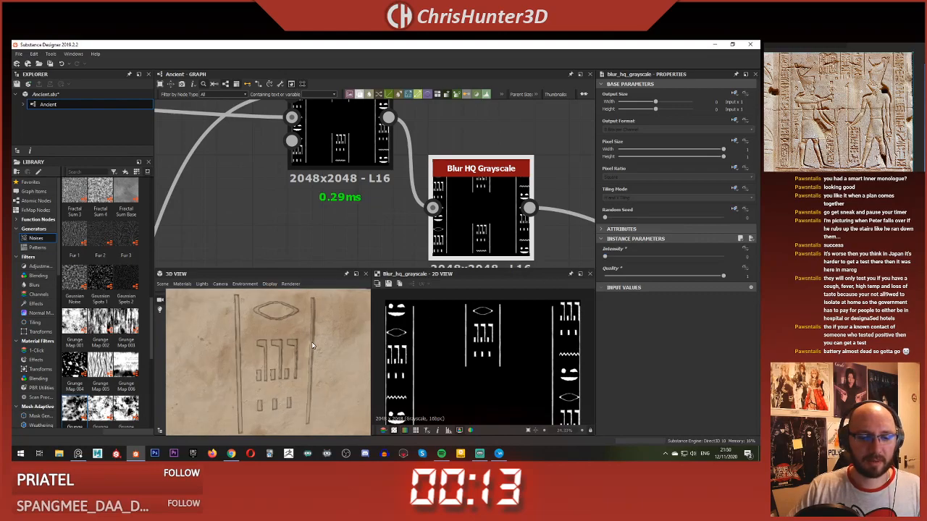
scroll(311, 341, "up", 3)
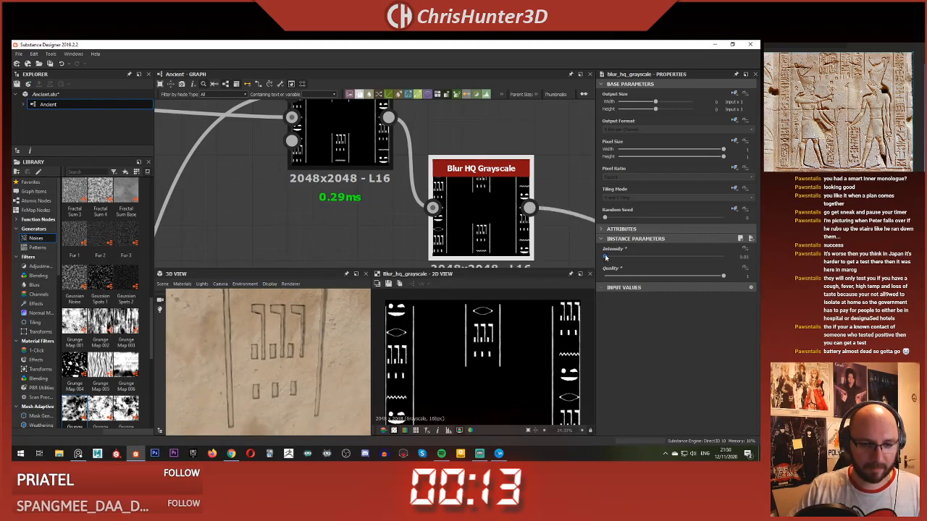
left_click_drag(604, 254, 610, 258)
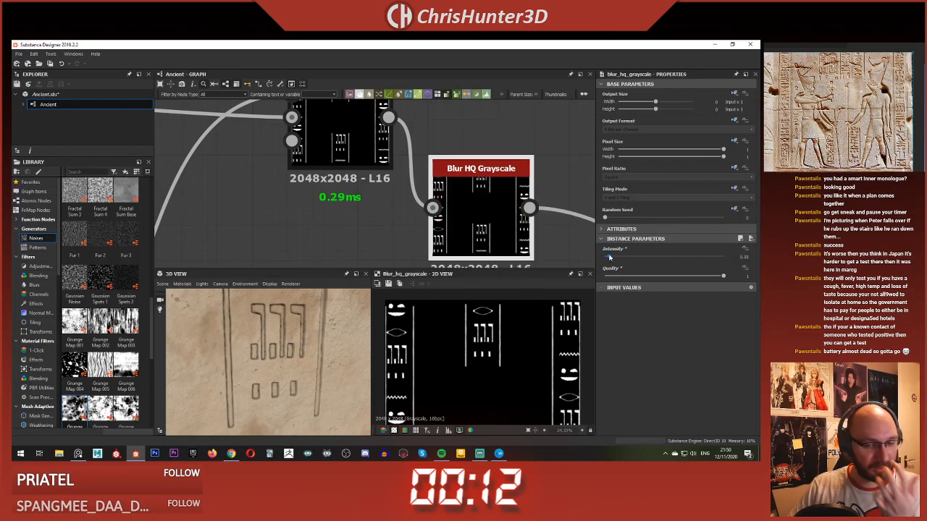
Step: Inspect the softened carving edges on the 3D slab from several distances and angles
scroll(290, 344, "down", 5)
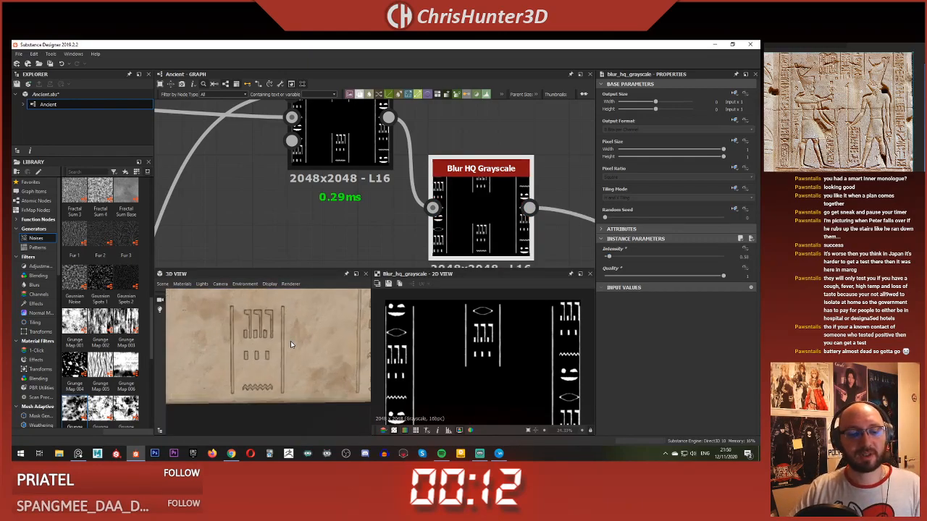
scroll(291, 344, "up", 10)
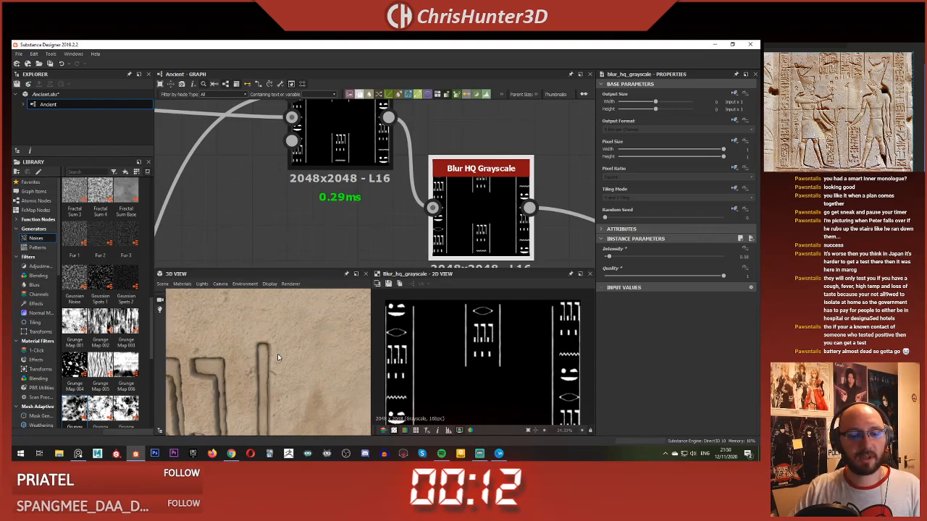
scroll(276, 354, "down", 5)
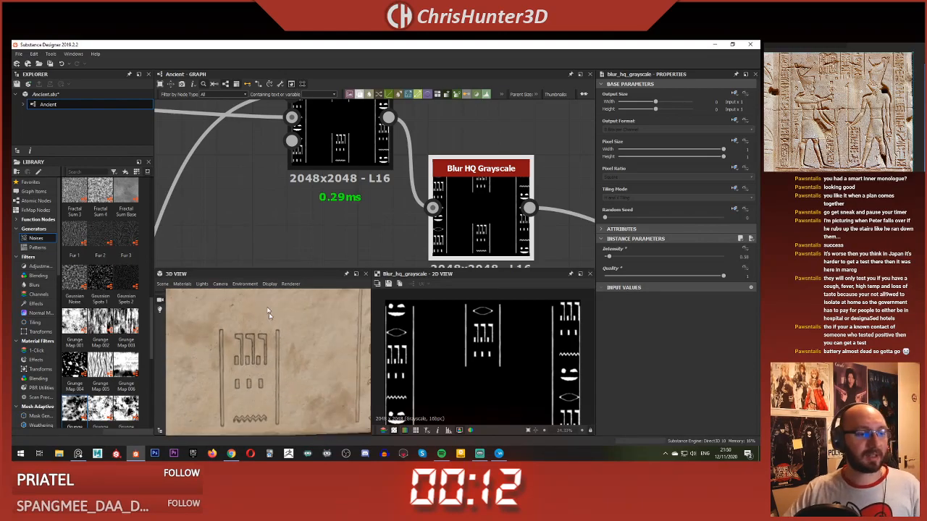
left_click_drag(240, 338, 289, 354)
scroll(289, 354, "down", 3)
middle_click_drag(224, 346, 246, 340)
scroll(262, 368, "up", 3)
scroll(273, 344, "up", 3)
mouse_move(246, 341)
left_mouse_down()
mouse_move(274, 344)
mouse_move(252, 343)
left_mouse_up()
scroll(276, 343, "down", 3)
scroll(275, 344, "up", 3)
scroll(319, 229, "down", 6)
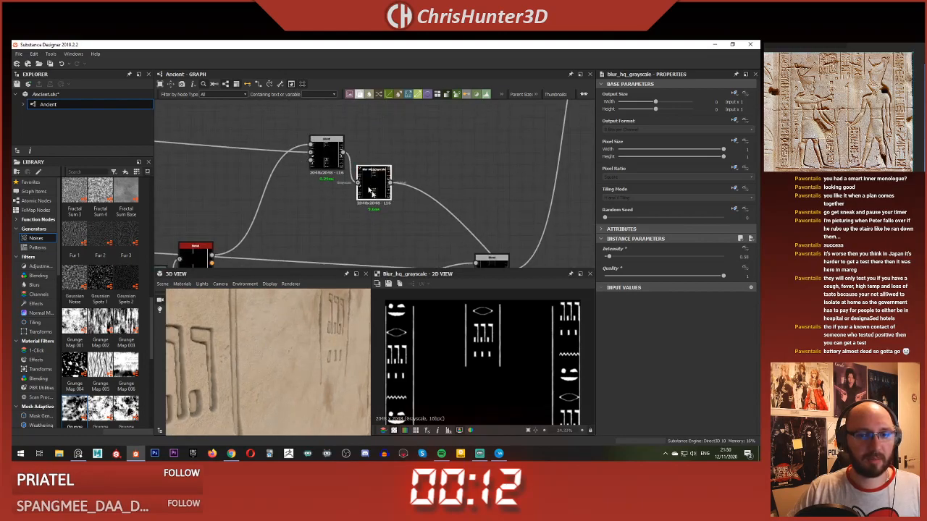
Step: Try a reduced opacity of about 0.78 on the Blend combining the carving masks, and restore it to 1
scroll(448, 238, "up", 2)
middle_click_drag(448, 237, 399, 203)
scroll(389, 158, "up", 1)
scroll(388, 164, "down", 4)
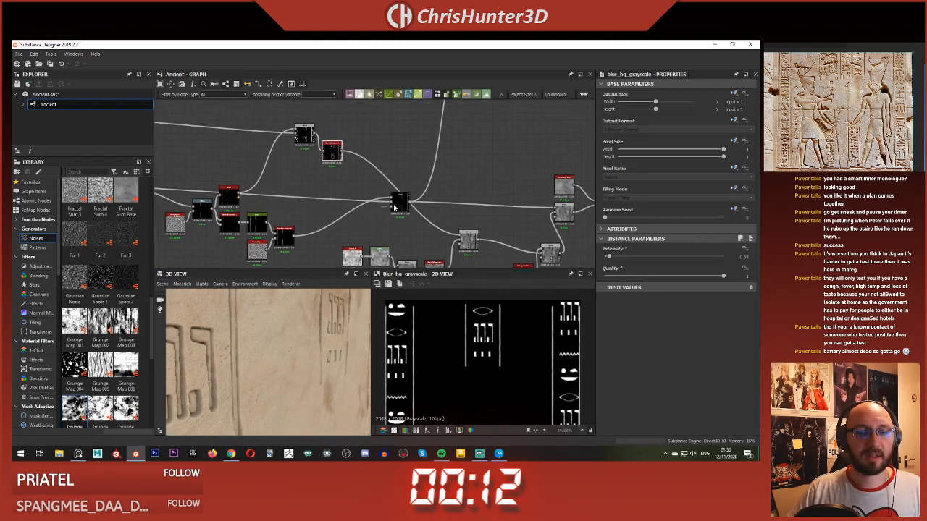
double_click(399, 203)
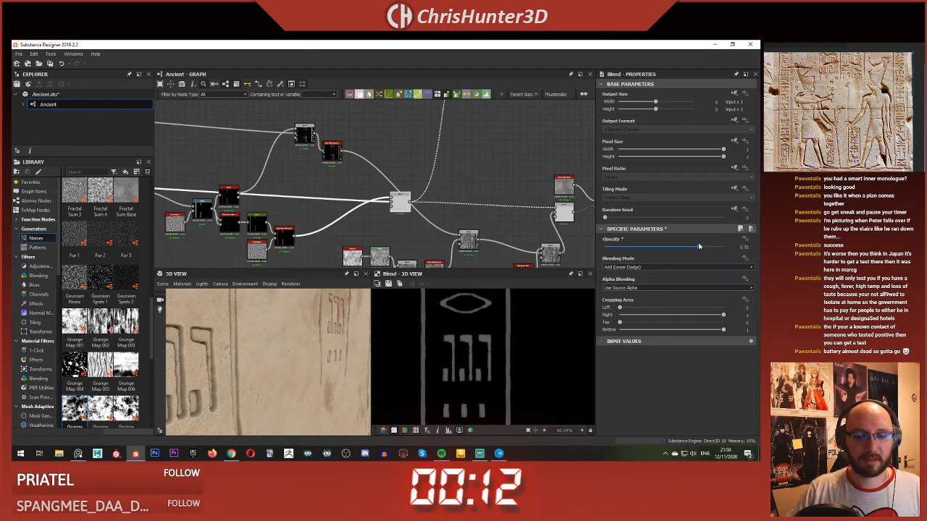
left_click_drag(699, 246, 757, 246)
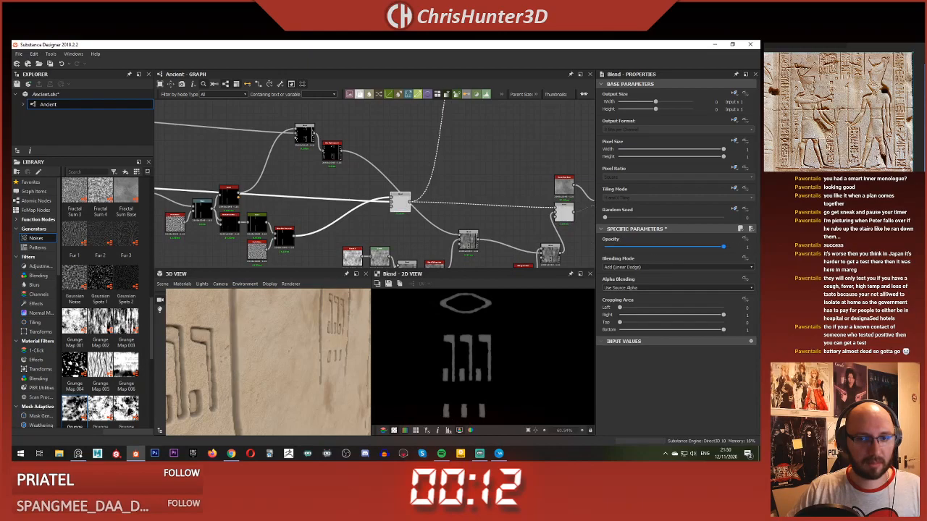
Step: Preview the Subtract Blend's output and shift the glyph mask's Blur HQ Grayscale node beside the Blend combining the carving masks
middle_click_drag(461, 234, 403, 197)
scroll(389, 166, "up", 3)
double_click(390, 166)
scroll(423, 190, "up", 1)
scroll(423, 198, "down", 3)
middle_click_drag(298, 191, 297, 202)
left_click_drag(316, 137, 435, 179)
scroll(420, 187, "up", 3)
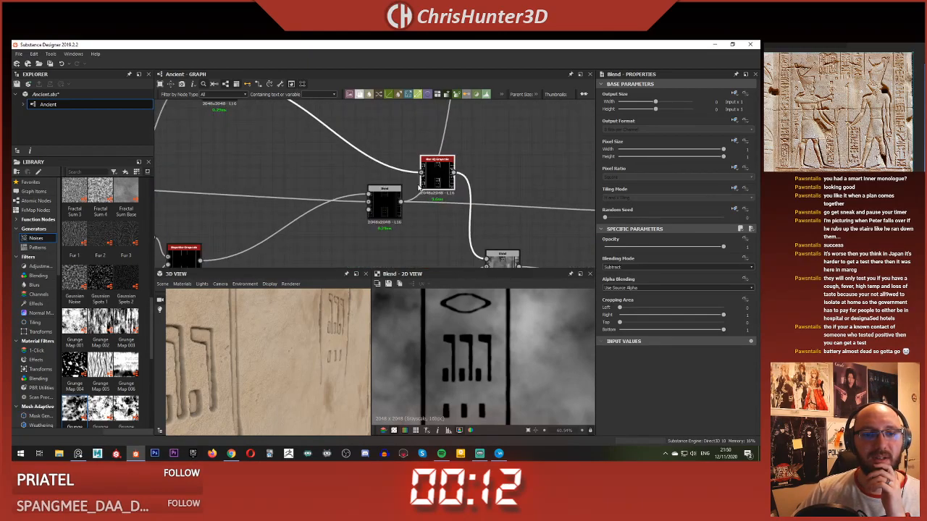
middle_click_drag(420, 189, 394, 187)
scroll(413, 196, "down", 3)
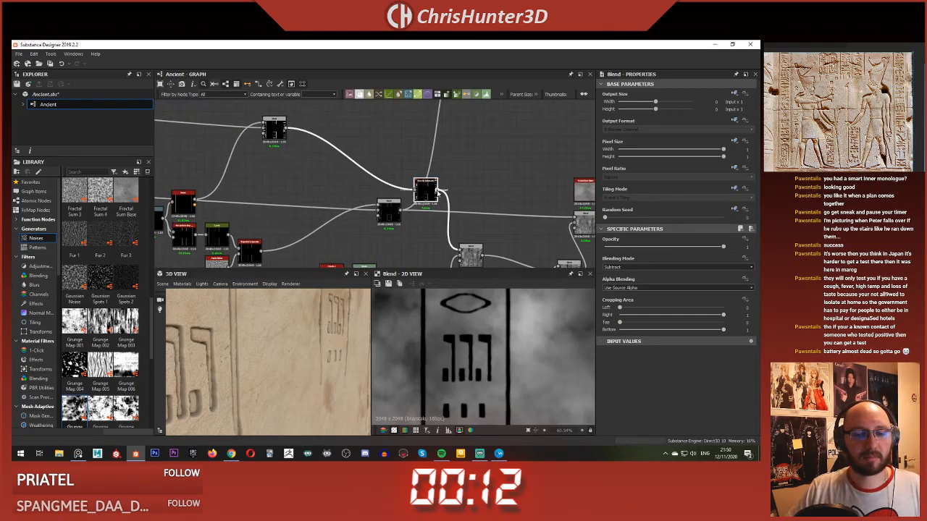
left_click(417, 160)
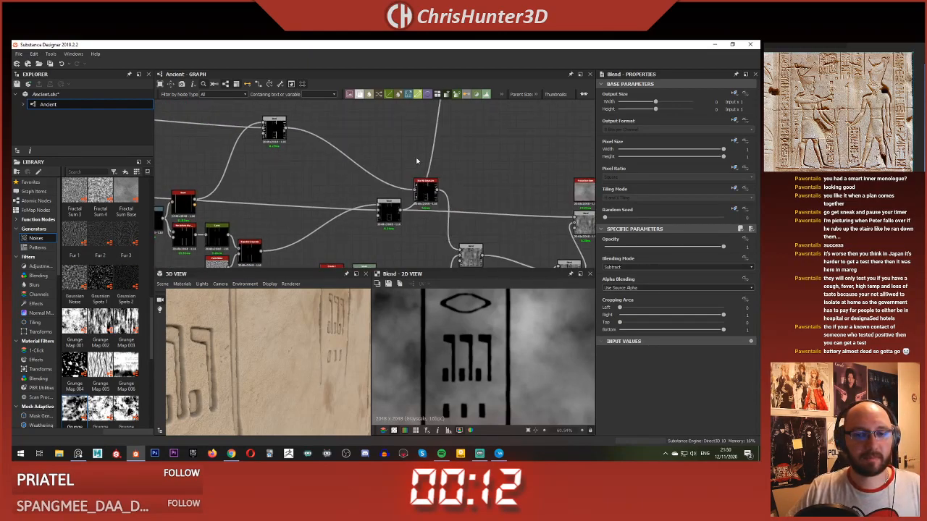
Step: Move the glyph blur back upstream and bypass it by feeding the unblurred glyph mask directly into the Subtract Blend
left_click_drag(428, 188, 359, 156)
scroll(360, 168, "down", 3)
middle_click_drag(359, 192, 337, 210)
scroll(337, 211, "up", 3)
scroll(400, 215, "down", 1)
middle_click_drag(435, 230, 369, 179)
scroll(343, 217, "up", 2)
scroll(357, 184, "down", 2)
scroll(375, 184, "up", 1)
scroll(358, 166, "down", 1)
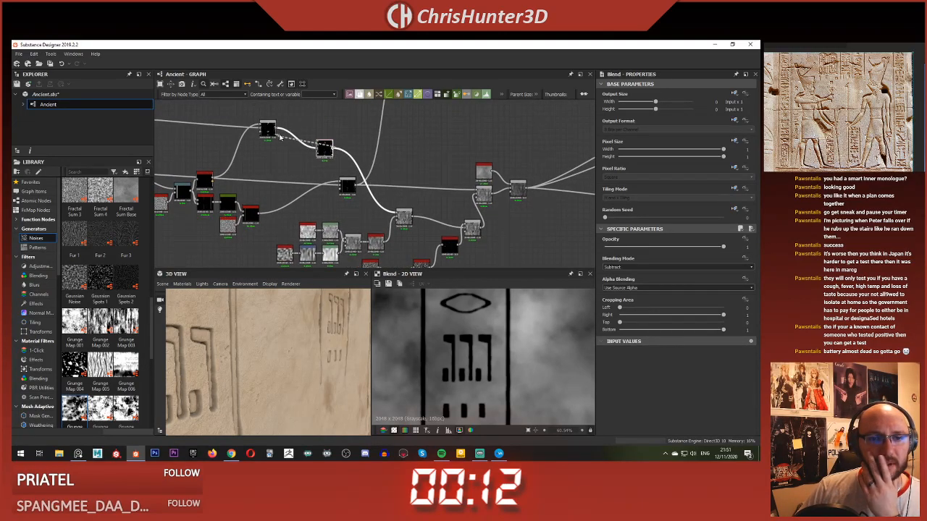
left_click_drag(280, 136, 353, 135)
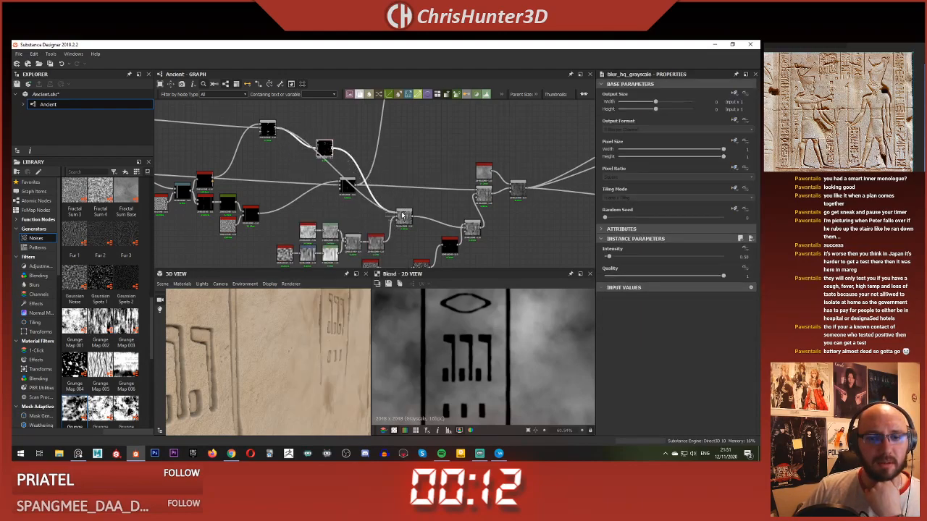
key("ctrl+z")
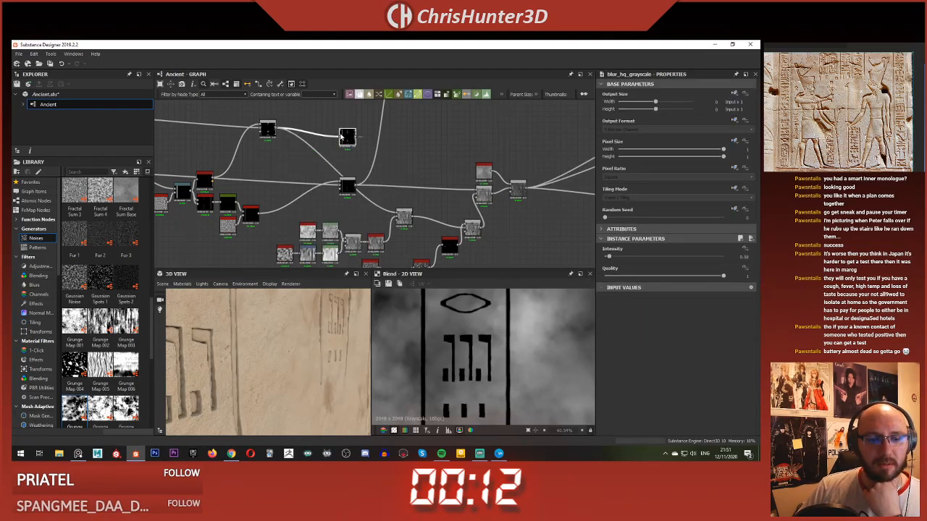
Step: Place the glyph mask's Blur HQ Grayscale below the combining Blend and route its output back into the Subtract Blend
left_click_drag(351, 198, 363, 180)
scroll(297, 173, "down", 3)
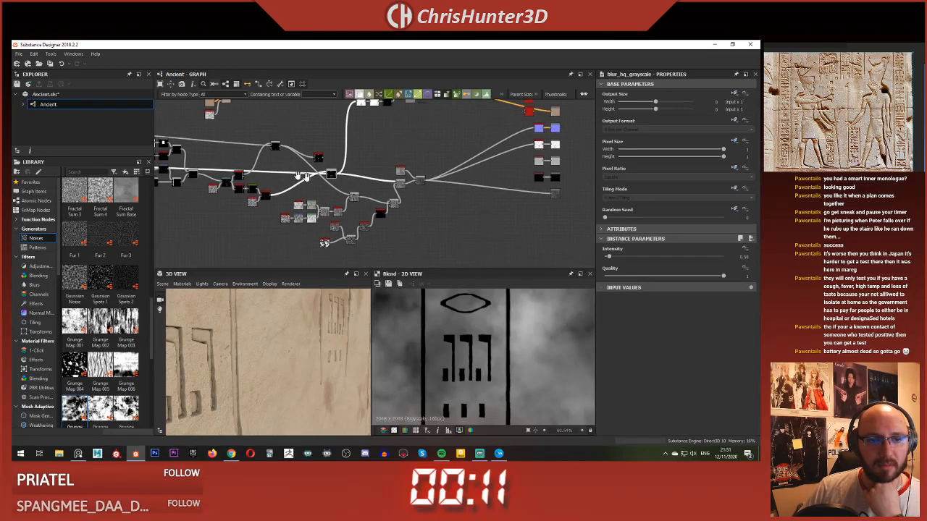
middle_click_drag(246, 173, 307, 185)
scroll(371, 188, "up", 3)
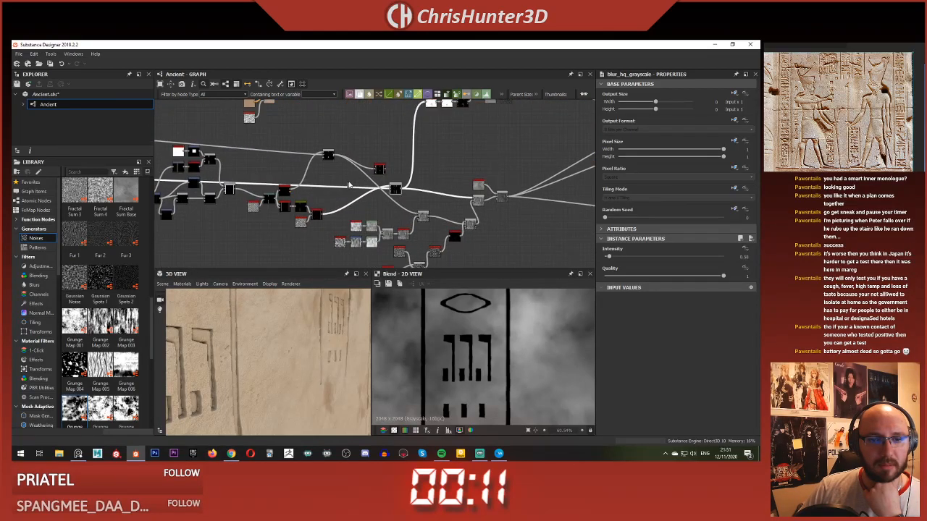
middle_click_drag(372, 188, 313, 184)
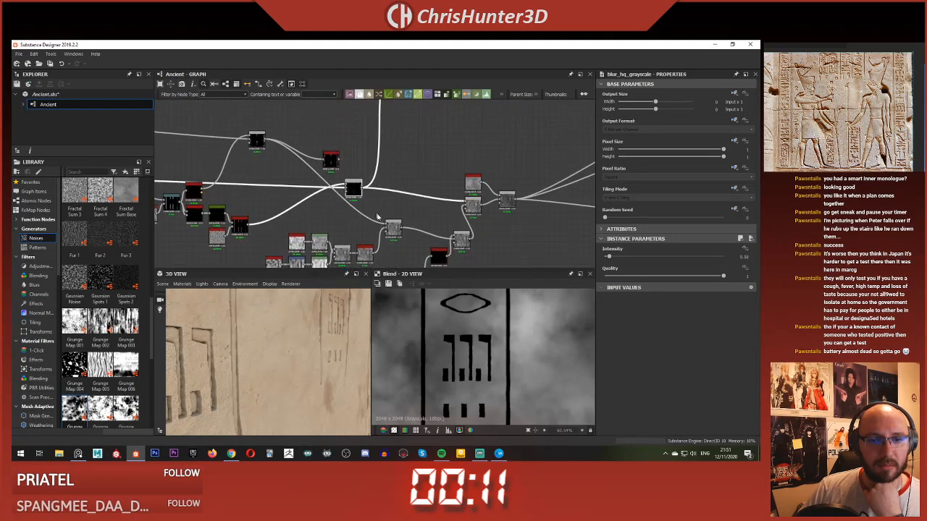
left_click_drag(331, 161, 352, 217)
scroll(354, 218, "up", 3)
middle_click_drag(375, 227, 357, 221)
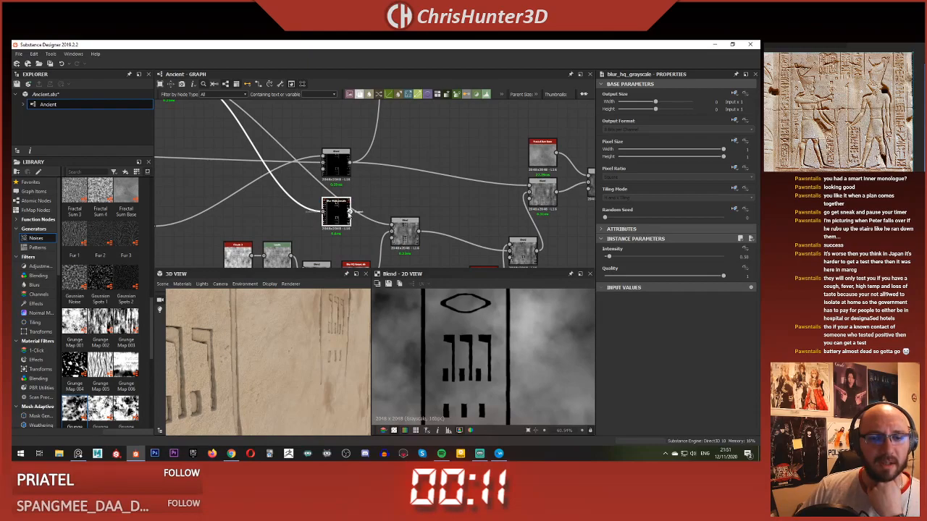
double_click(342, 213)
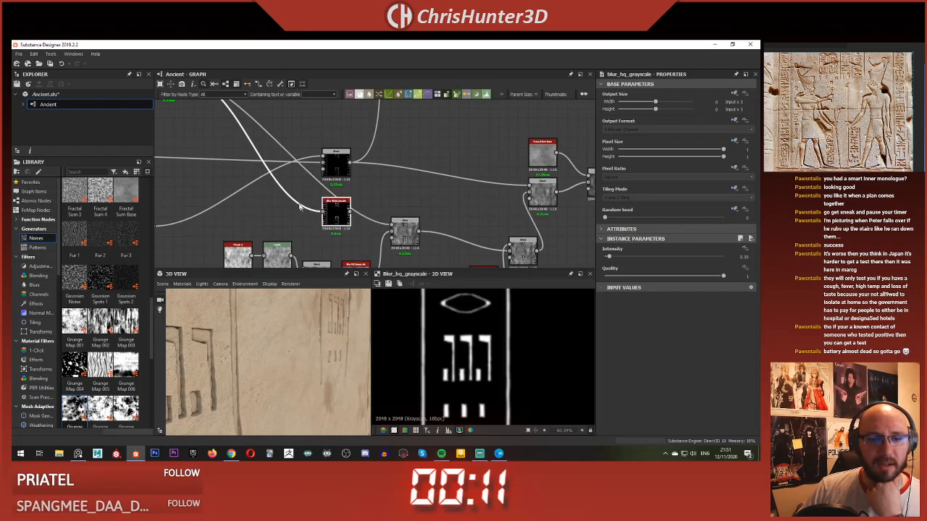
scroll(312, 208, "down", 3)
middle_click_drag(236, 141, 277, 169)
scroll(278, 170, "up", 1)
double_click(267, 160)
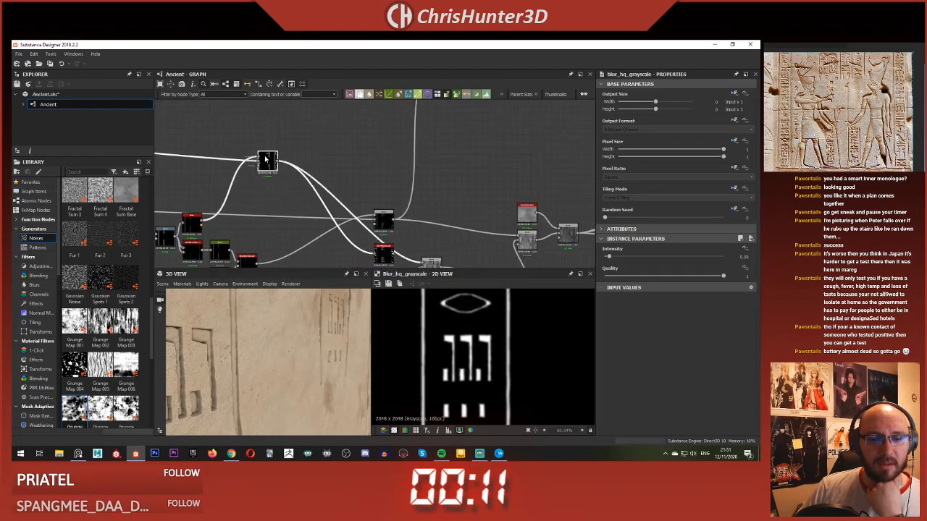
scroll(358, 210, "up", 3)
double_click(355, 228)
scroll(355, 229, "down", 3)
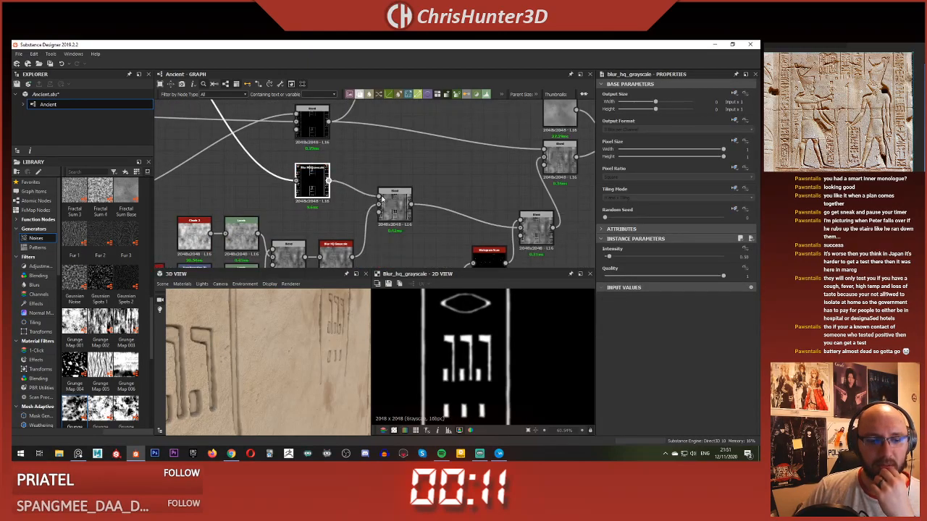
Step: Inspect the blurred glyph carvings on the 3D slab up close and from farther away
left_click_drag(325, 303, 272, 339)
scroll(265, 339, "up", 4)
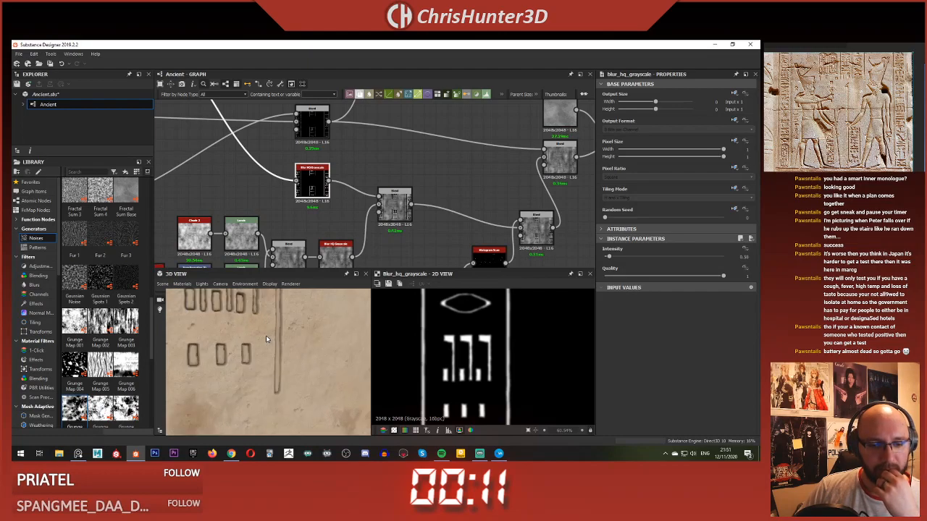
mouse_move(266, 335)
left_mouse_down()
mouse_move(250, 333)
mouse_move(268, 336)
left_mouse_up()
scroll(267, 336, "down", 4)
scroll(268, 339, "up", 3)
scroll(279, 337, "down", 5)
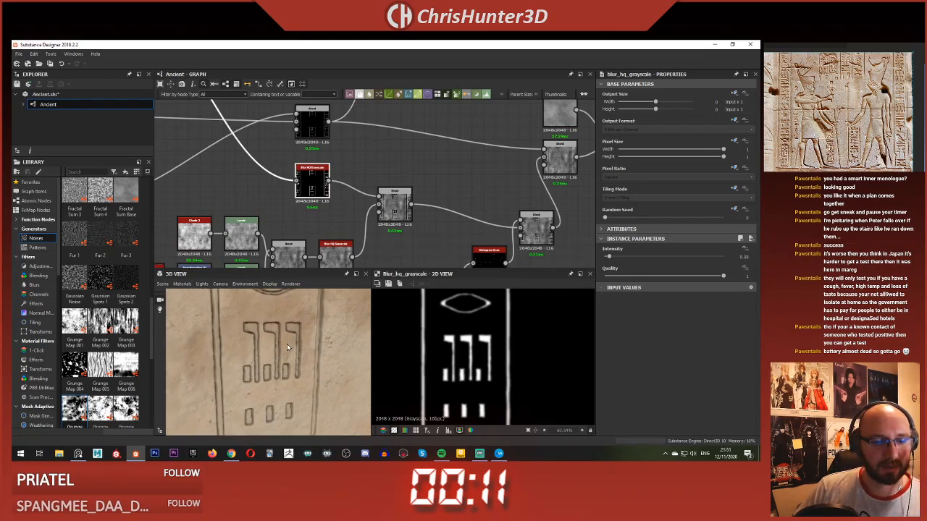
scroll(299, 187, "down", 2)
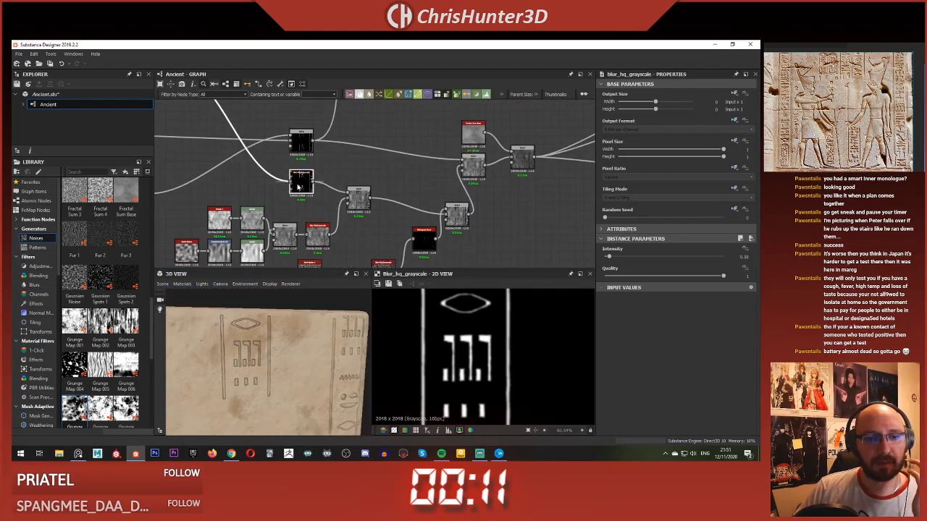
Step: Duplicate the glyph mask's Blur HQ Grayscale node and place the copy beside the Blend combining the carving masks
middle_click_drag(326, 181, 300, 189)
scroll(337, 181, "down", 1)
middle_click_drag(365, 186, 387, 212)
left_click(439, 202)
scroll(387, 212, "up", 2)
left_click(264, 246)
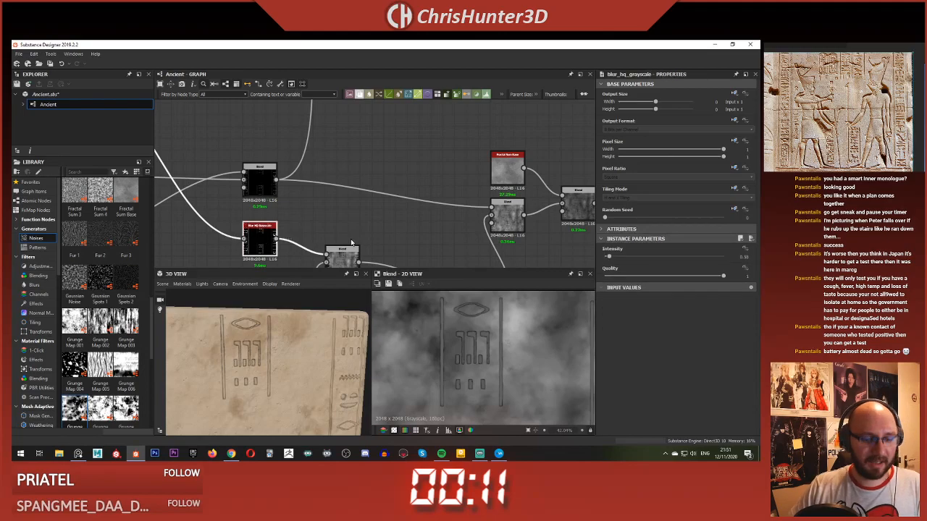
key("ctrl+v")
double_click(374, 185)
left_click_drag(374, 185, 365, 169)
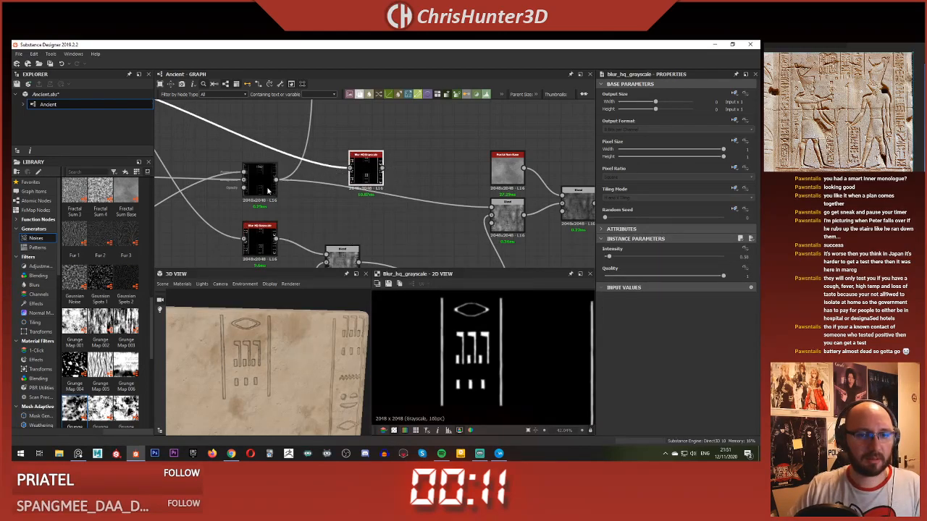
Step: Feed the duplicate blur from the combining Blend and reroute that Blend's outgoing links through the blur
scroll(317, 180, "down", 5)
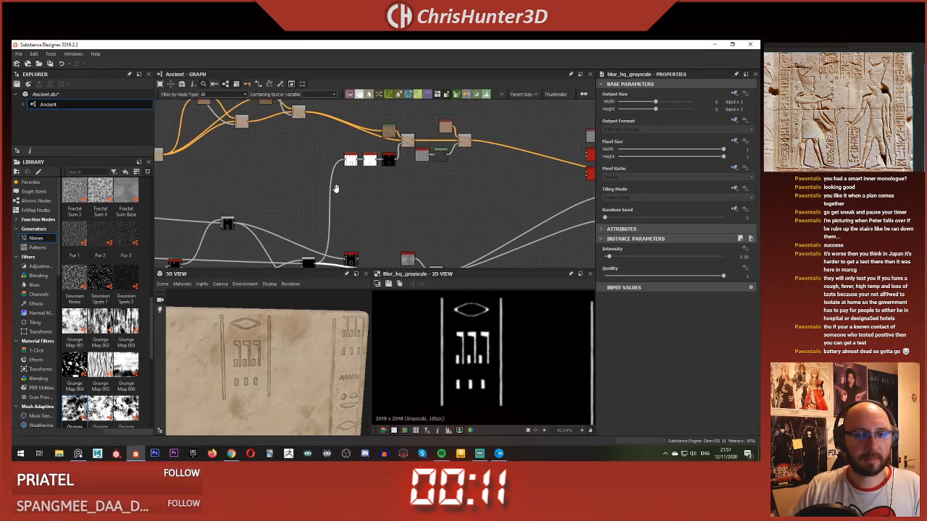
scroll(335, 189, "up", 6)
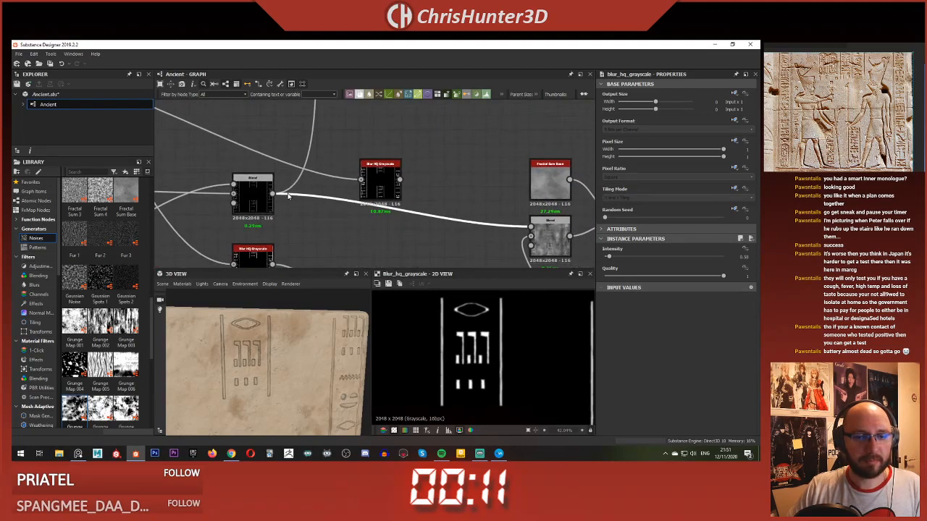
left_click_drag(346, 178, 360, 179)
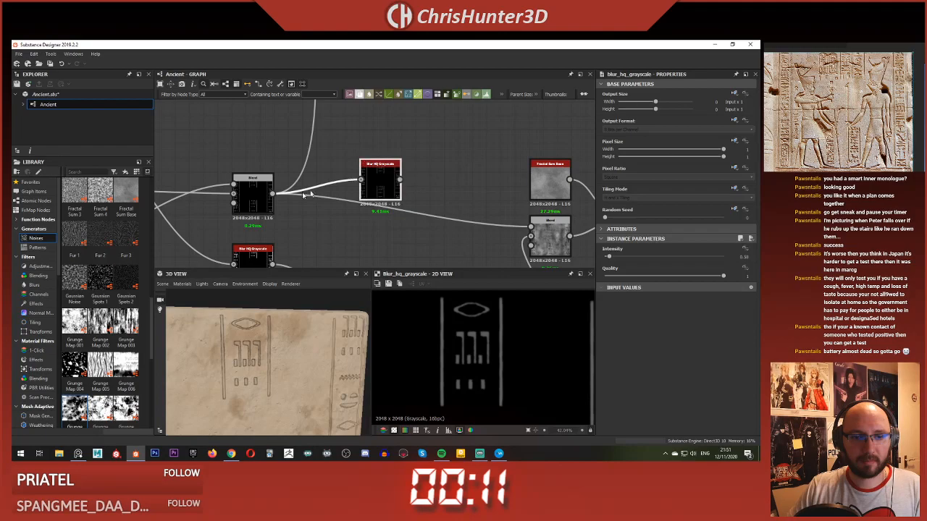
left_click_drag(273, 193, 389, 181, "shift")
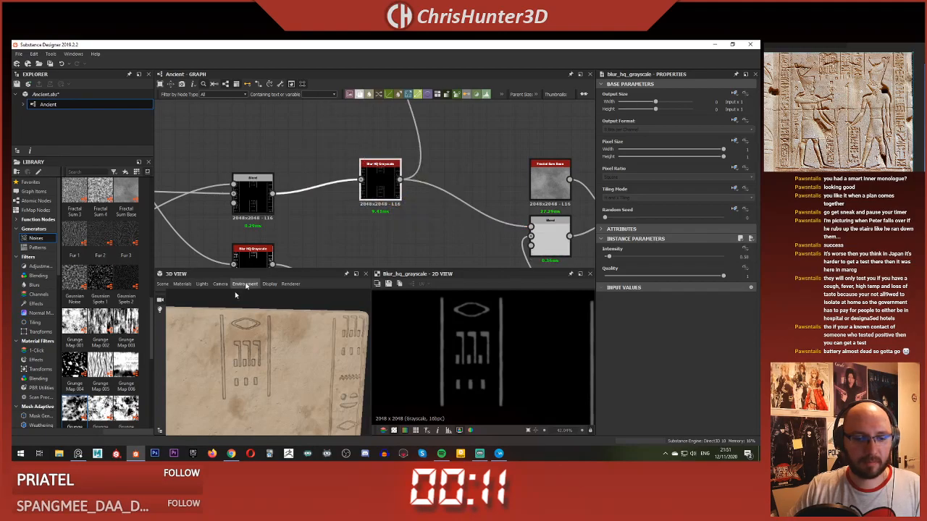
Step: Check the carving edges on the slab and lower the duplicate blur's Intensity to about 0.21
scroll(248, 329, "up", 3)
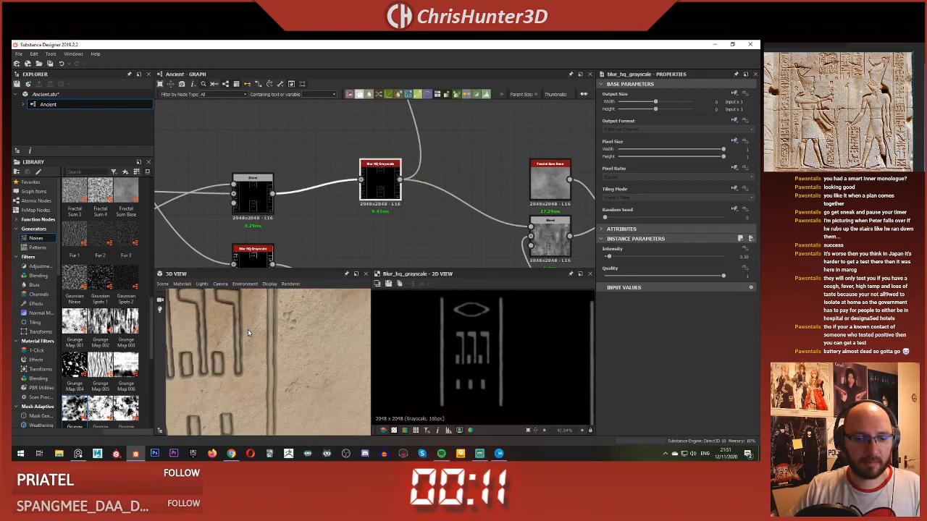
scroll(248, 330, "down", 5)
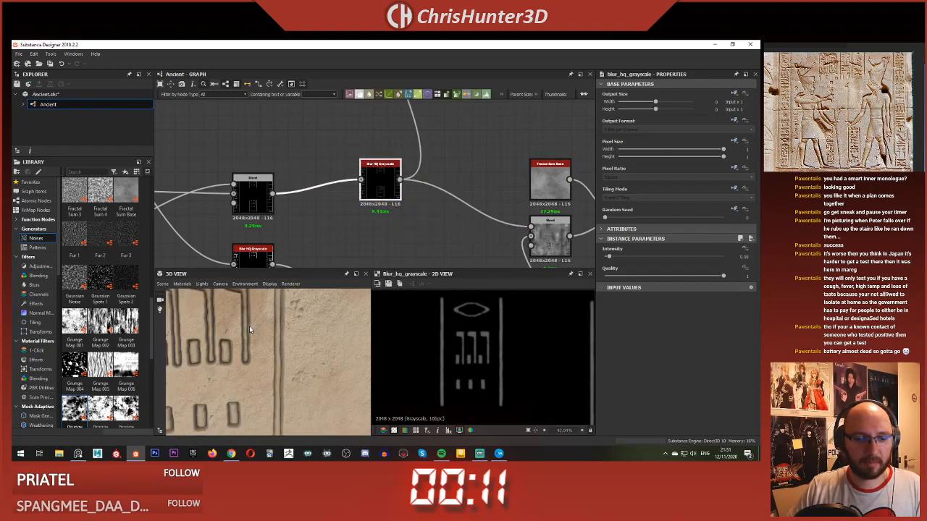
middle_click_drag(254, 323, 262, 307)
scroll(252, 332, "up", 4)
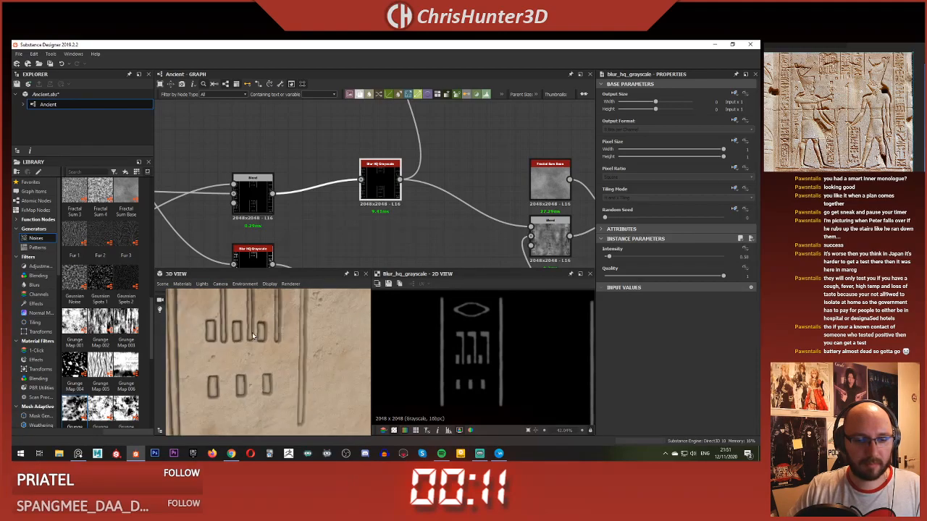
left_click_drag(252, 332, 253, 352)
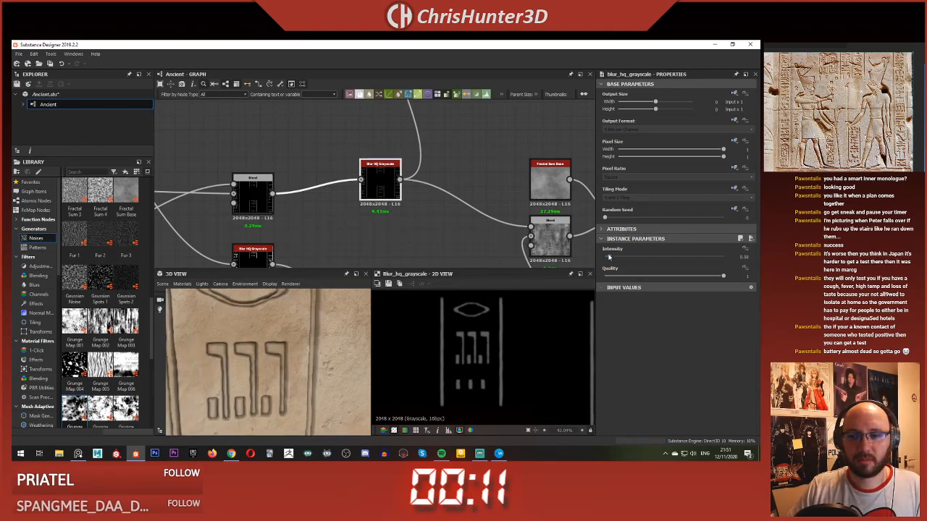
left_click_drag(608, 256, 588, 258)
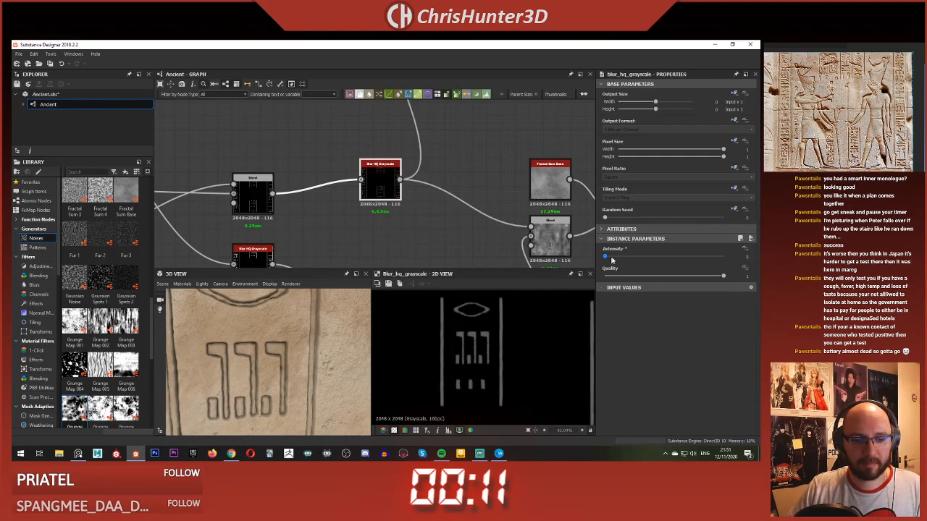
left_click_drag(606, 258, 607, 257)
Step: Examine the slab's carved edges and surface at several distances with the reduced blur
scroll(263, 369, "down", 4)
left_click_drag(263, 369, 303, 362)
scroll(280, 342, "up", 4)
scroll(281, 340, "up", 5)
scroll(281, 339, "down", 6)
scroll(296, 353, "up", 4)
scroll(296, 352, "down", 4)
scroll(303, 343, "up", 3)
scroll(239, 209, "down", 4)
Step: Set the Intensity of the blur feeding the Subtract Blend to 0.4, checking the carvings on the slab
middle_click_drag(173, 187, 323, 180)
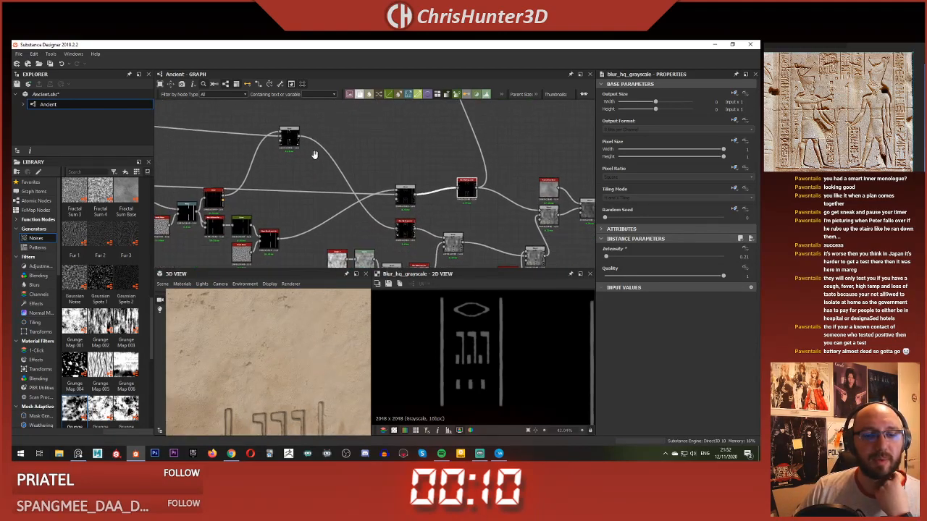
scroll(377, 227, "up", 3)
double_click(429, 230)
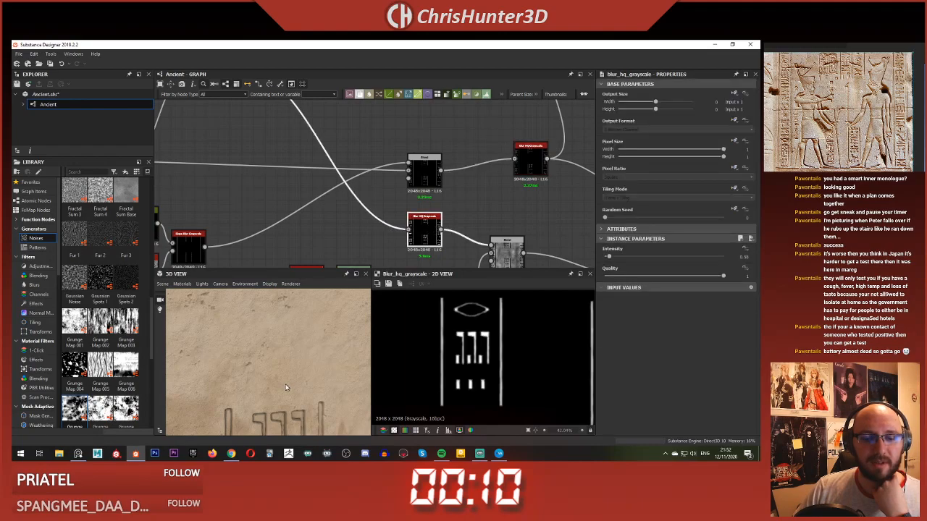
middle_click_drag(286, 384, 282, 343)
scroll(284, 358, "down", 3)
scroll(282, 342, "up", 5)
scroll(281, 342, "down", 4)
scroll(282, 345, "up", 2)
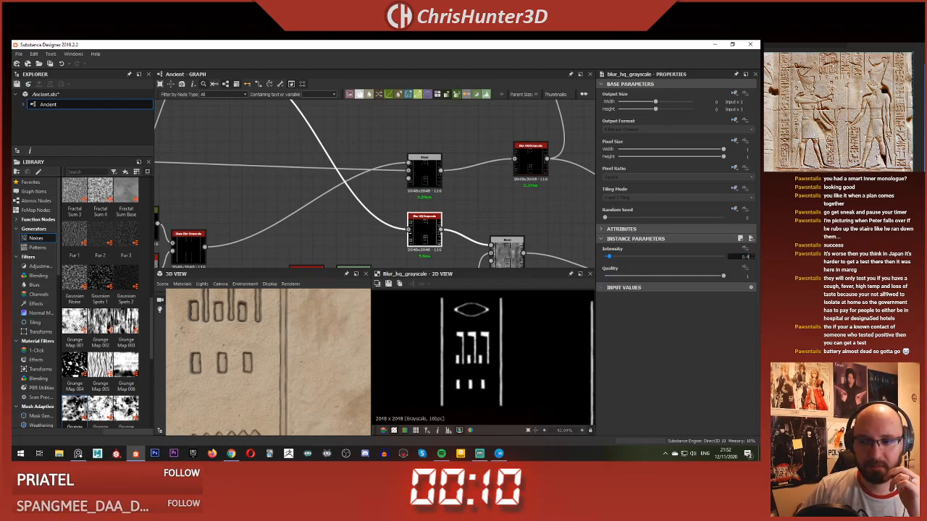
key("Return")
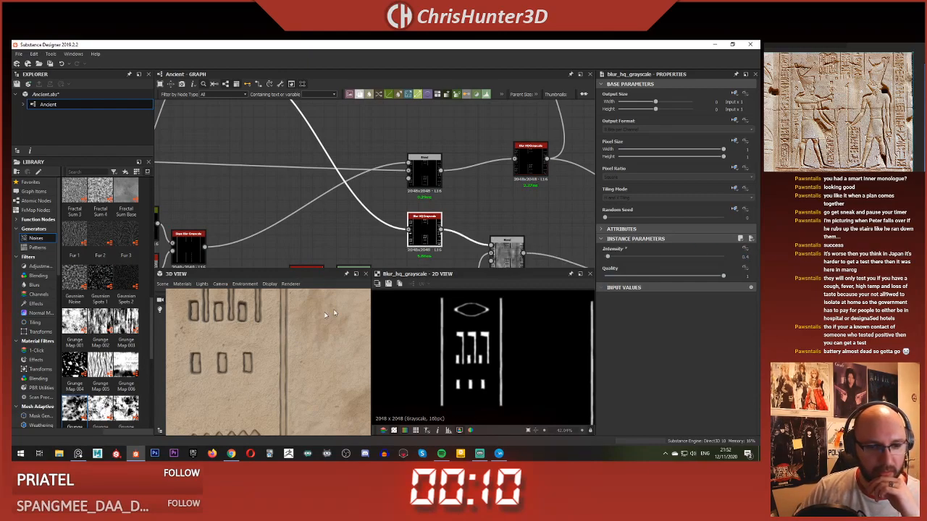
Step: Examine the carved columns and stains across the whole 3D slab from several angles and distances
scroll(326, 315, "down", 3)
middle_click_drag(298, 310, 287, 332)
mouse_move(254, 348)
left_mouse_down()
mouse_move(267, 347)
mouse_move(243, 343)
left_mouse_up()
scroll(257, 346, "up", 4)
scroll(258, 346, "down", 4)
middle_click_drag(243, 343, 249, 326)
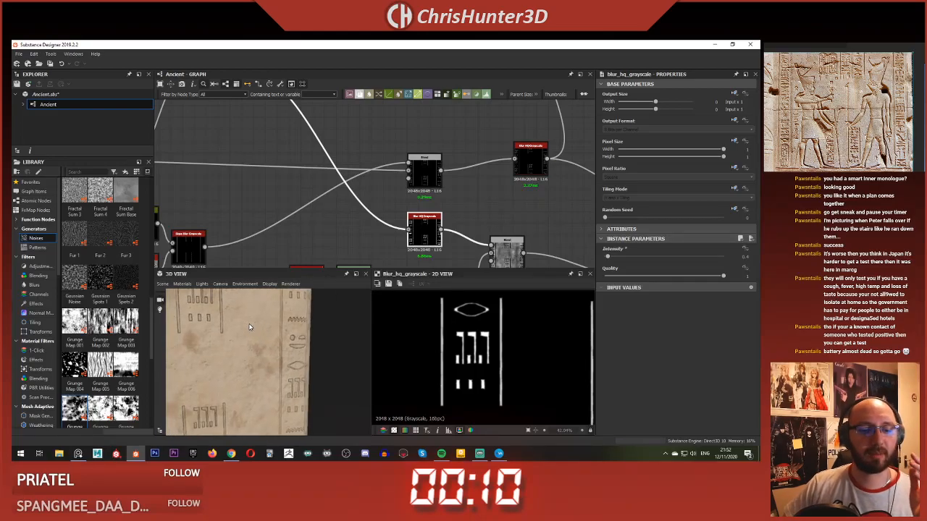
scroll(249, 327, "down", 4)
left_click_drag(250, 327, 273, 343)
scroll(274, 343, "up", 4)
middle_click_drag(274, 343, 261, 328)
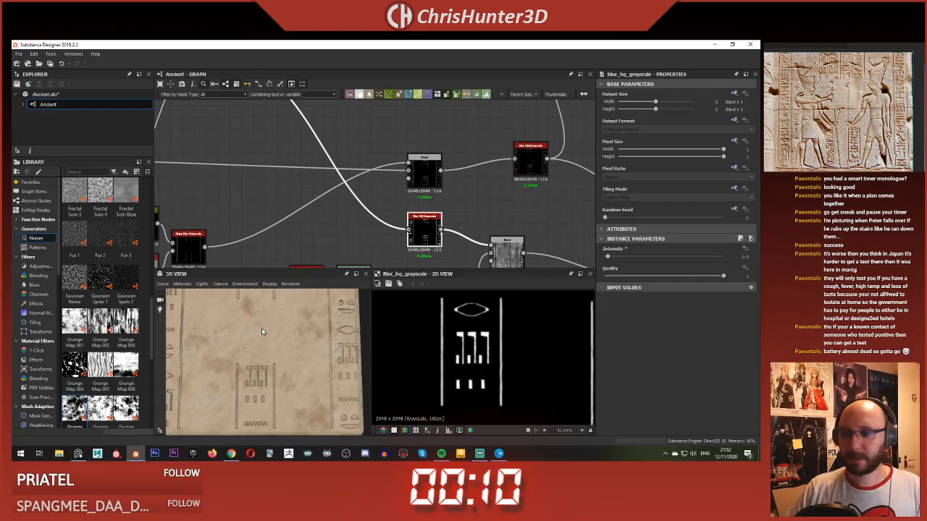
scroll(261, 331, "down", 3)
left_click_drag(261, 331, 269, 340)
scroll(269, 340, "down", 2)
middle_click_drag(269, 340, 274, 348)
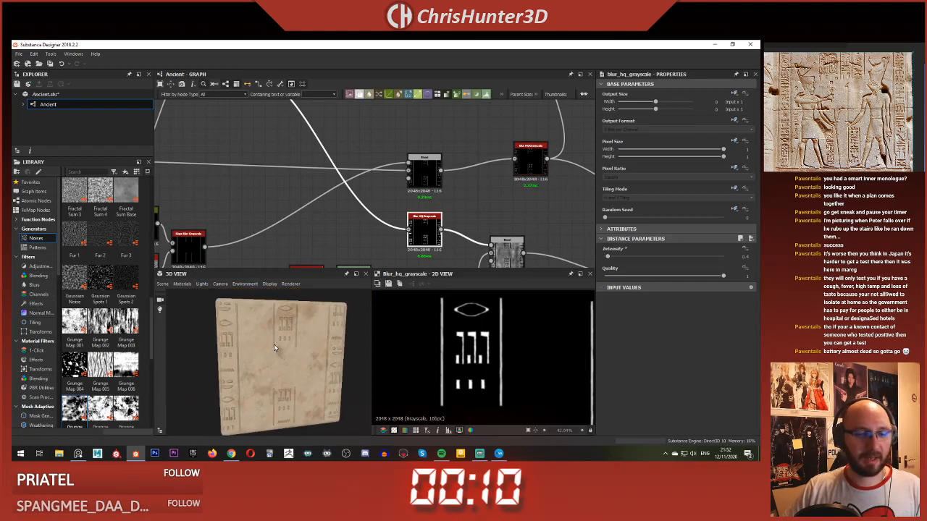
scroll(274, 348, "down", 2)
left_click_drag(274, 347, 251, 340)
scroll(253, 340, "up", 3)
middle_click_drag(253, 340, 266, 349)
scroll(266, 349, "down", 3)
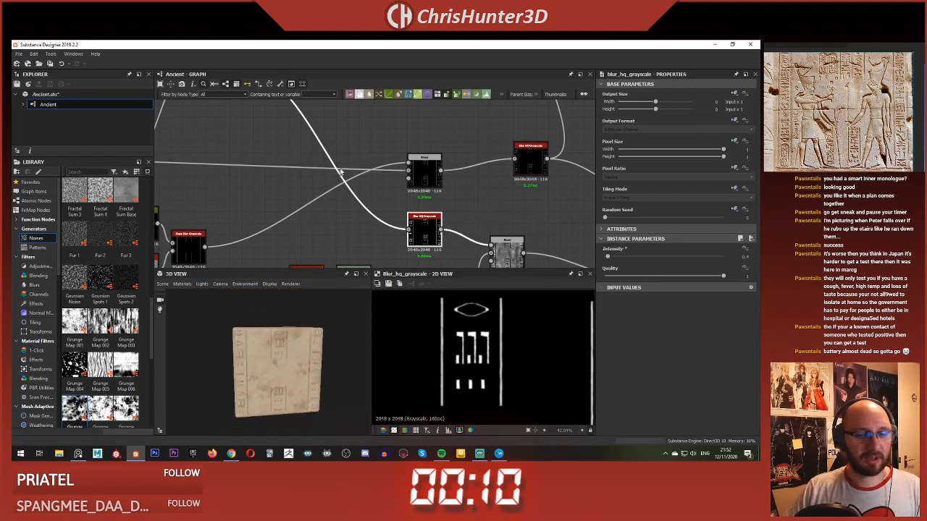
Step: Set the Saturation of the HSL node feeding the last stain Blend to 0.62
scroll(255, 239, "down", 5)
mouse_move(367, 178)
middle_mouse_down()
mouse_move(348, 219)
mouse_move(362, 184)
middle_mouse_up()
scroll(347, 220, "up", 5)
double_click(409, 194)
scroll(319, 333, "up", 5)
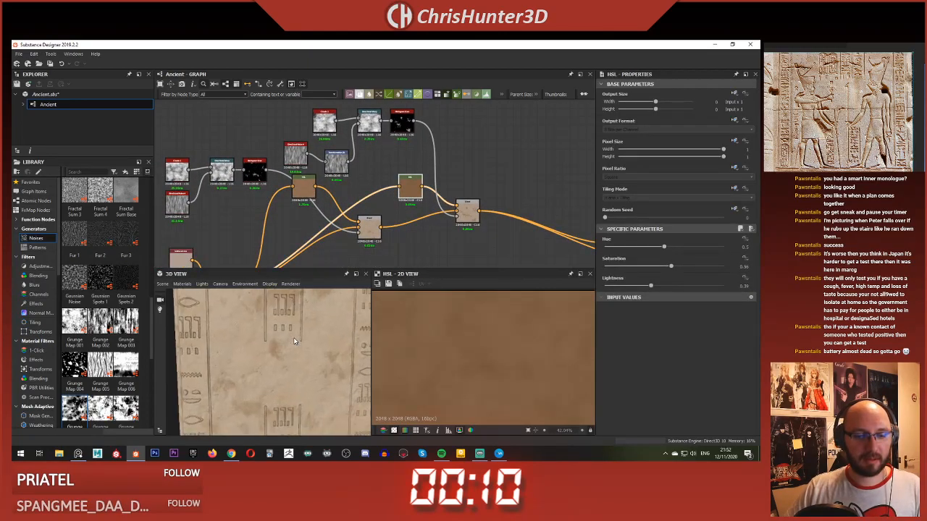
scroll(315, 336, "down", 3)
middle_click_drag(407, 220, 374, 218)
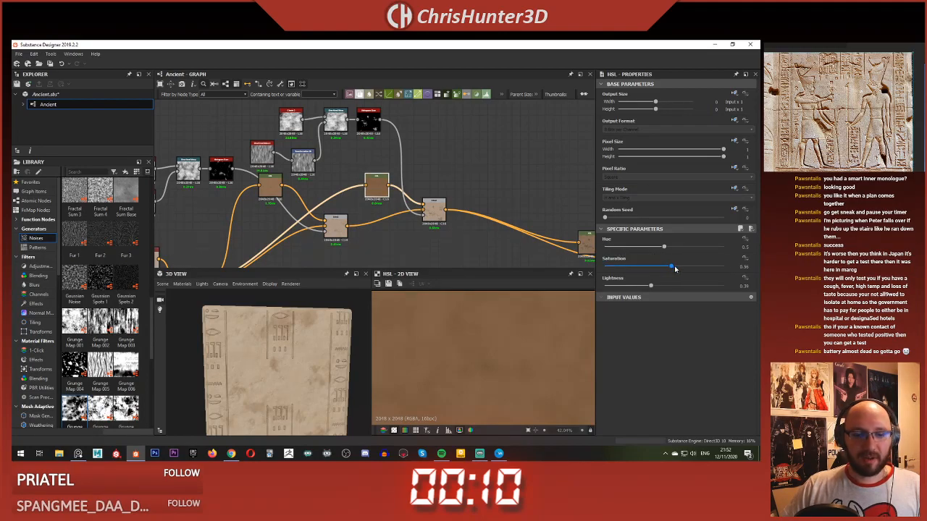
left_click_drag(675, 268, 679, 269)
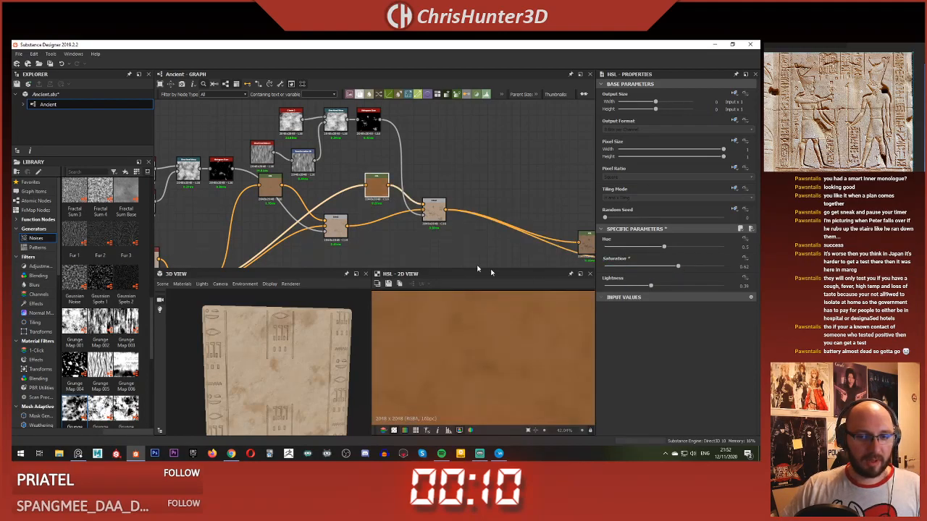
Step: Preview the last stain Blend's full output and check the stain colour on the 3D slab
double_click(443, 213)
key("f")
scroll(247, 376, "down", 3)
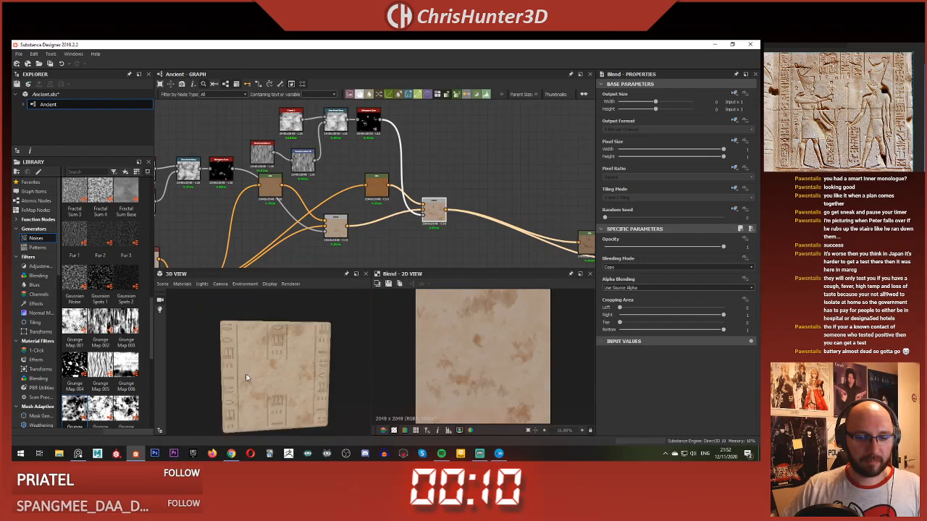
middle_click_drag(244, 376, 254, 338)
scroll(254, 338, "up", 5)
left_click_drag(254, 340, 256, 297)
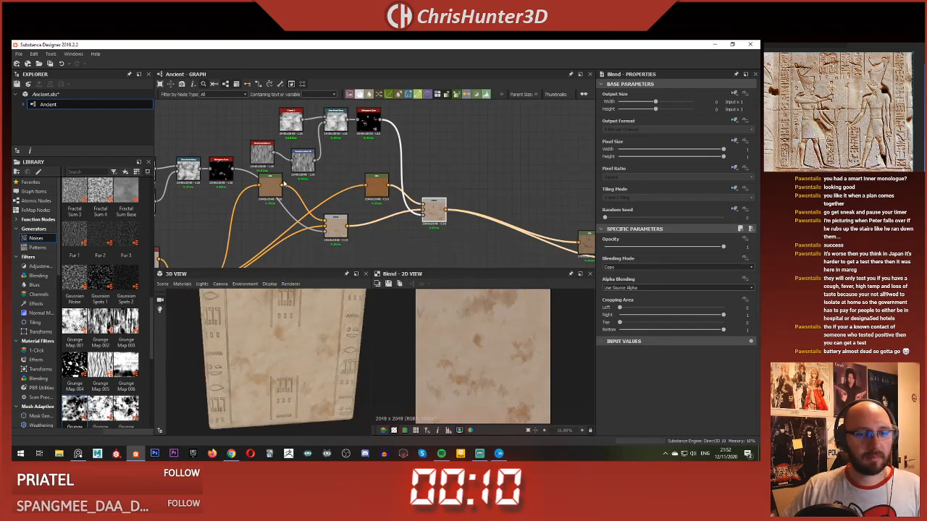
Step: Set the Saturation of the first stain layer's HSL node to 0.56 and check the stains on the slab
double_click(281, 184)
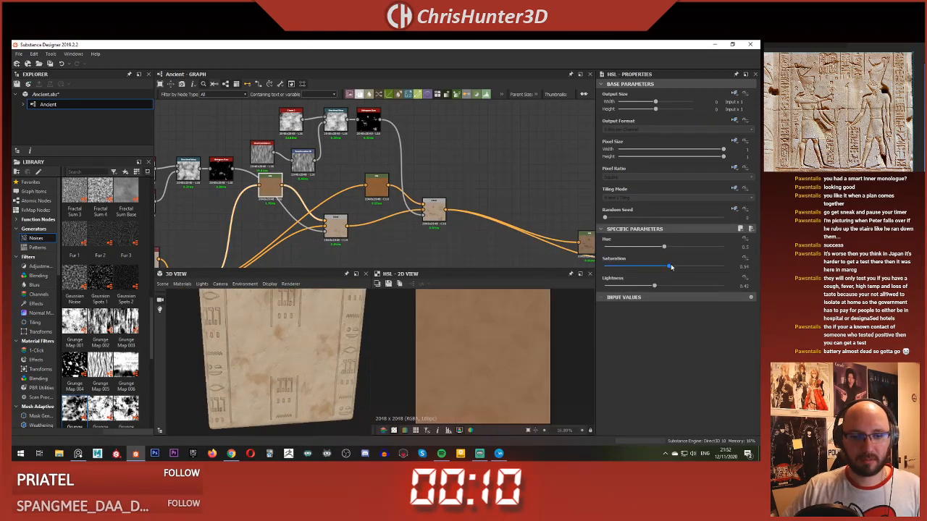
left_click_drag(671, 267, 672, 268)
scroll(308, 349, "up", 5)
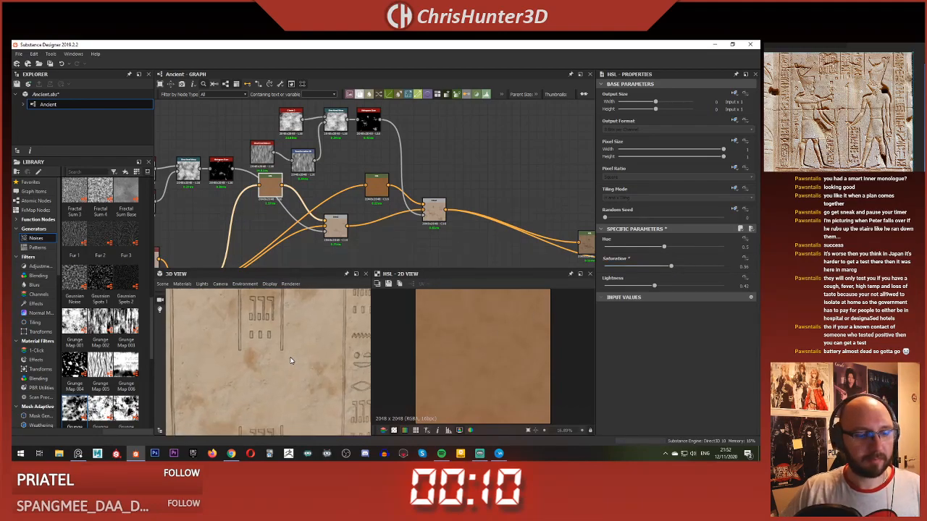
scroll(289, 360, "down", 5)
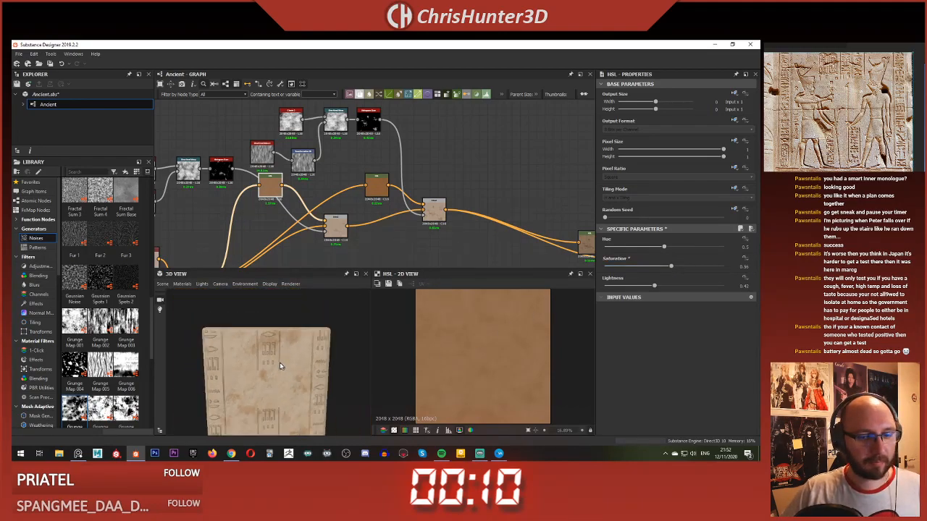
mouse_move(280, 362)
middle_mouse_down()
mouse_move(274, 334)
mouse_move(288, 377)
mouse_move(273, 374)
middle_mouse_up()
scroll(265, 341, "up", 2)
scroll(265, 341, "up", 1)
scroll(288, 379, "down", 2)
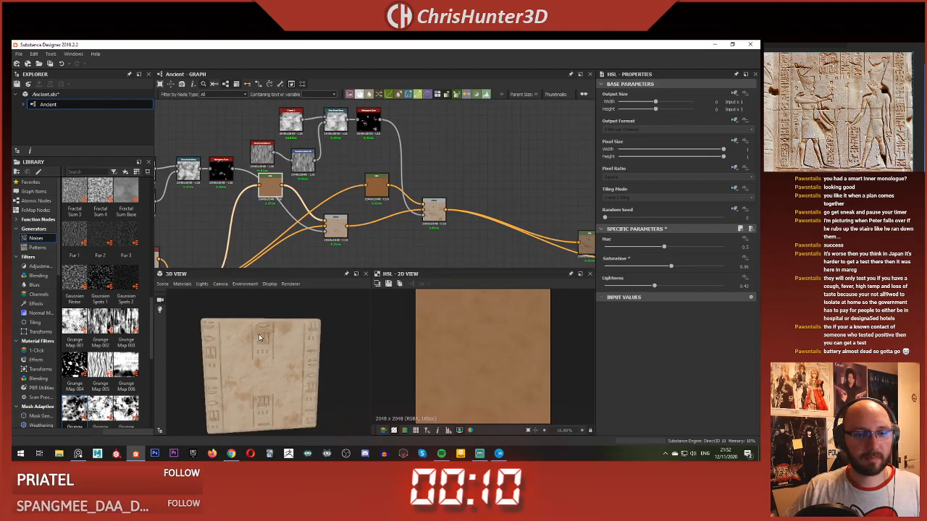
Step: Lower the Opacity of the last stain Blend to 0.76 and check the stains on the slab from several distances
scroll(271, 202, "up", 1)
left_click(348, 234)
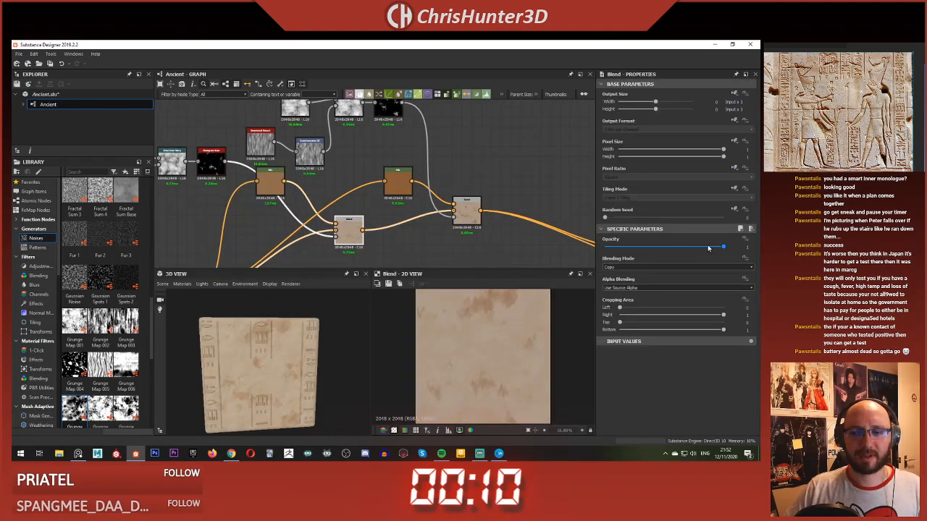
left_click_drag(708, 248, 706, 247)
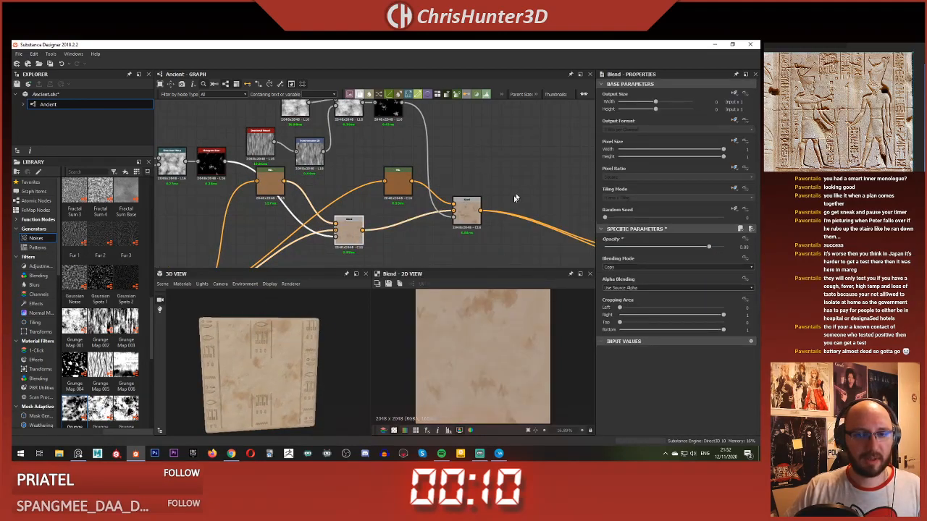
key("ctrl+z")
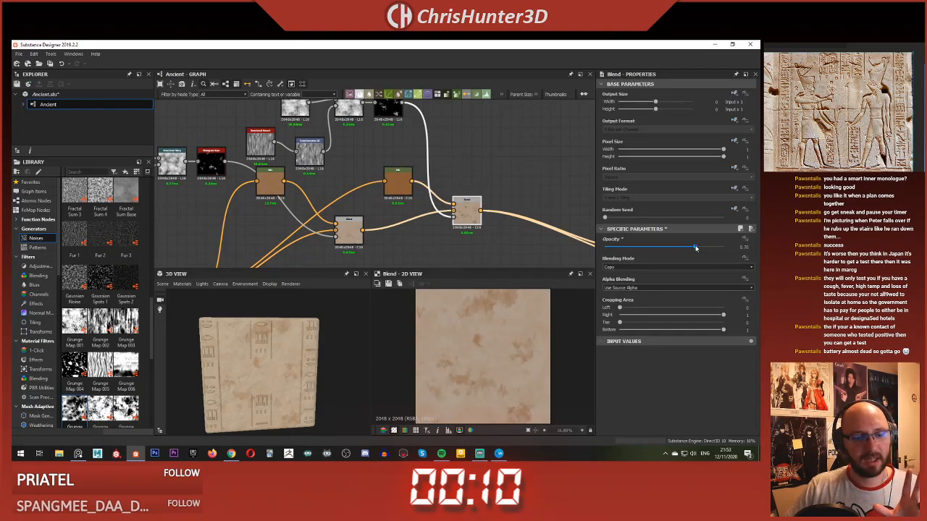
scroll(314, 349, "up", 6)
scroll(293, 352, "down", 2)
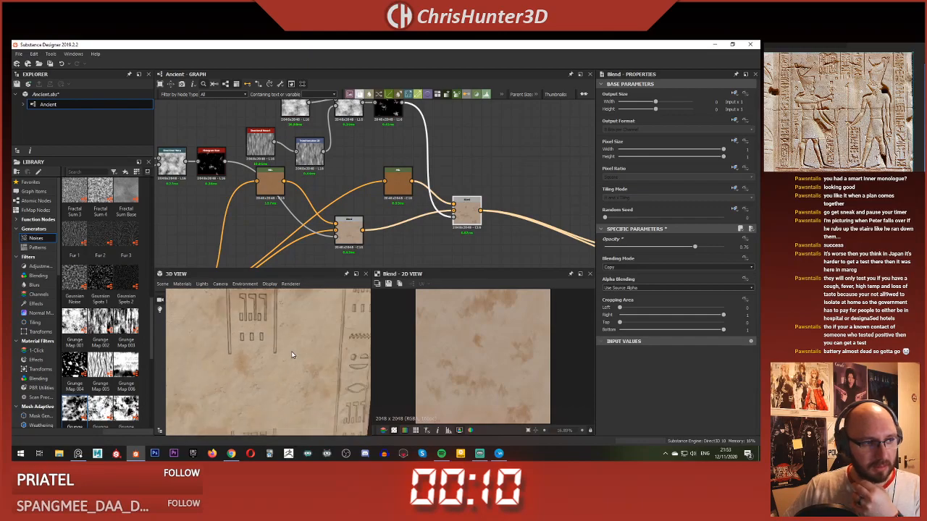
scroll(272, 344, "down", 5)
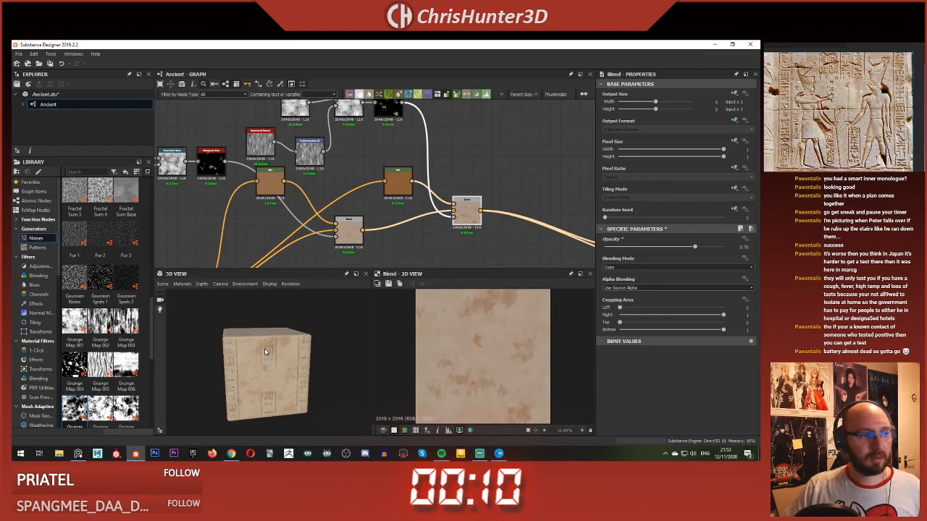
scroll(258, 343, "up", 5)
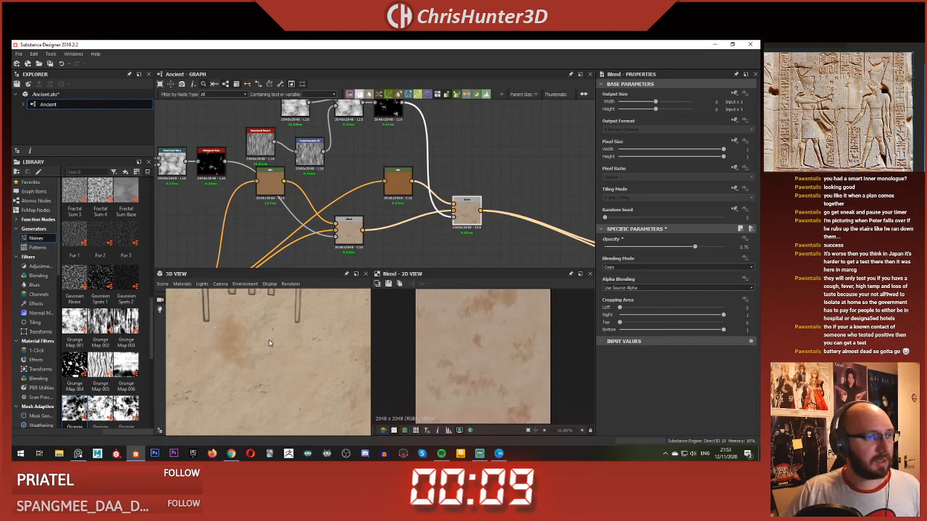
scroll(269, 339, "down", 5)
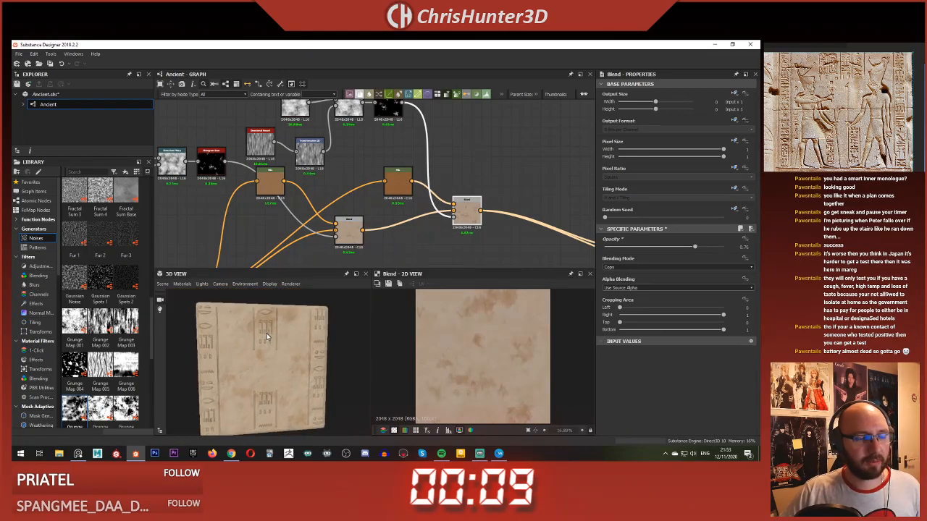
scroll(267, 337, "up", 3)
scroll(397, 187, "down", 3)
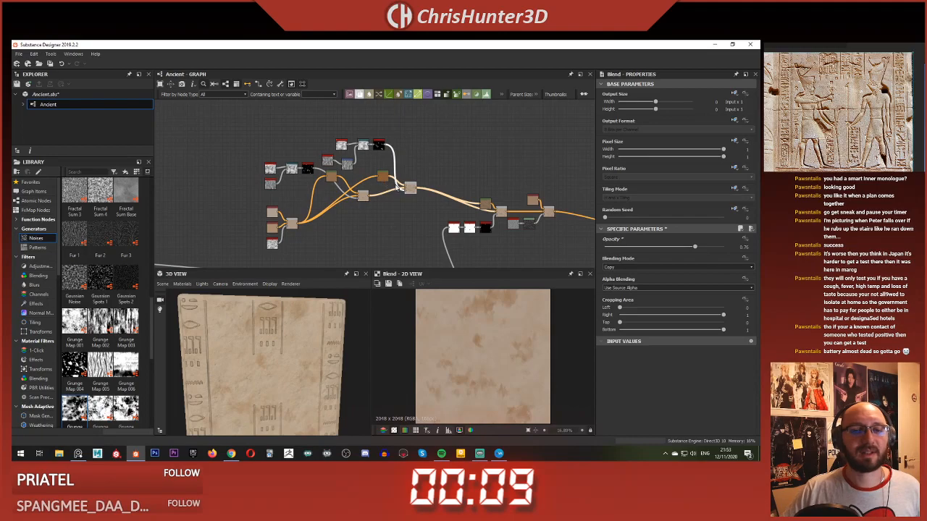
Step: Add a new Blend node just past the end of the base colour chain
scroll(527, 240, "up", 1)
middle_click_drag(527, 239, 448, 206)
scroll(331, 172, "down", 3)
scroll(392, 160, "up", 4)
double_click(395, 183)
scroll(500, 327, "up", 3)
left_click(479, 218)
key("space")
key("Escape")
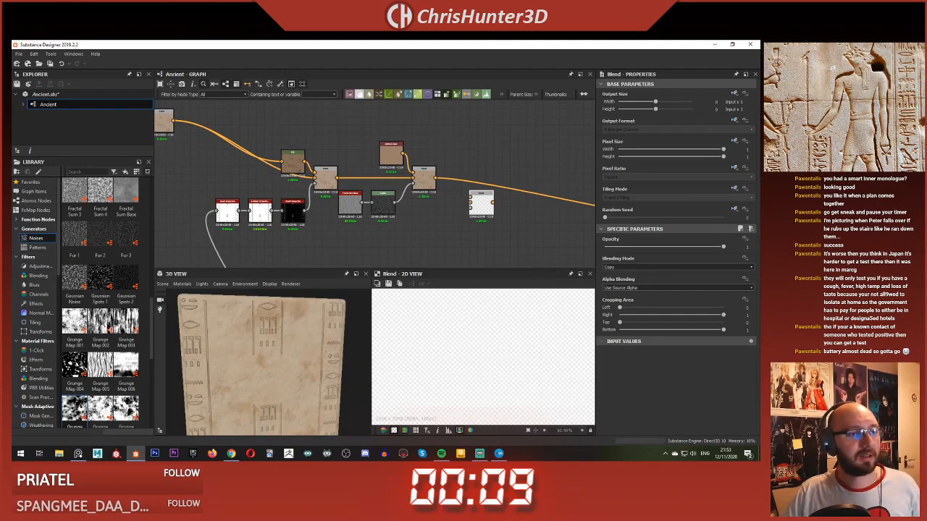
Step: Connect the colour chain's last Blend to the new Blend's background input and position the new node
scroll(353, 161, "down", 4)
middle_click_drag(351, 160, 418, 219)
scroll(372, 166, "up", 6)
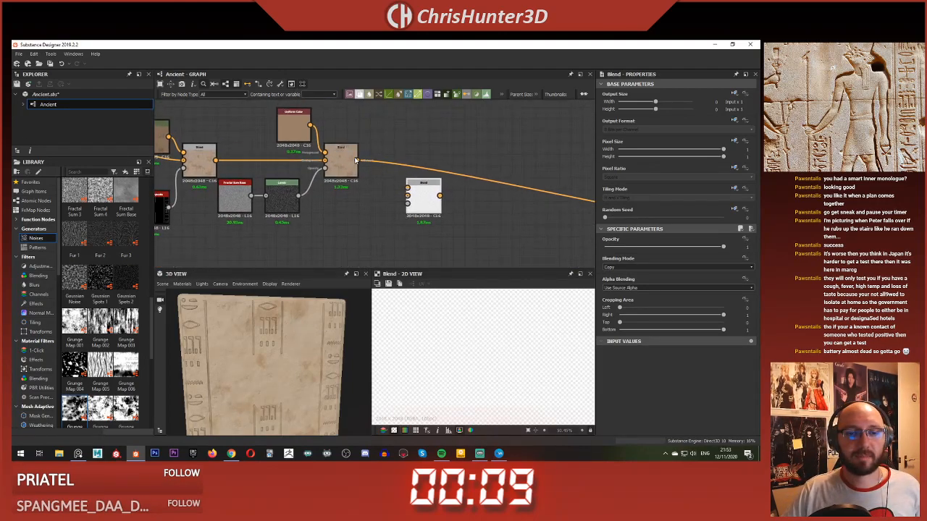
left_click_drag(417, 202, 445, 215)
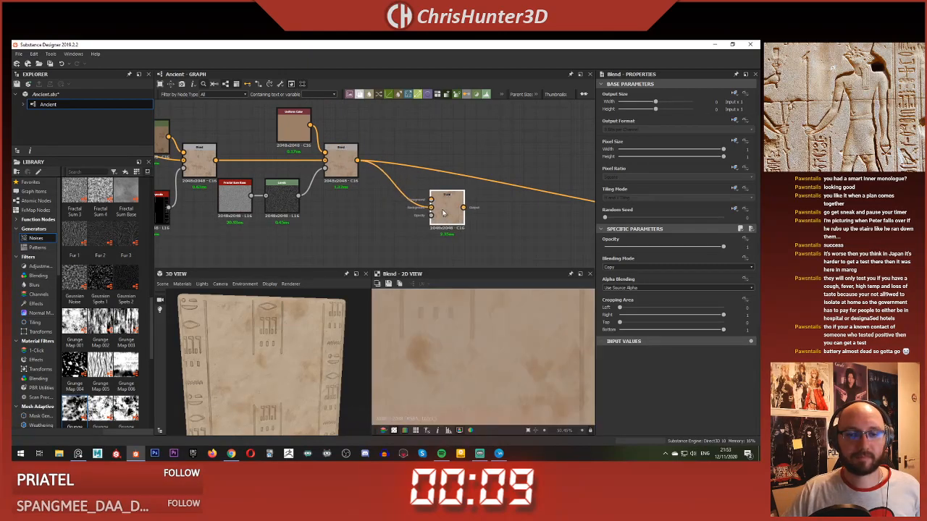
Step: Add an HSL node off the colour chain's last Blend, set Lightness to 0.52, and connect it to the new Blend's foreground
key("space")
type("hsl")
key("Return")
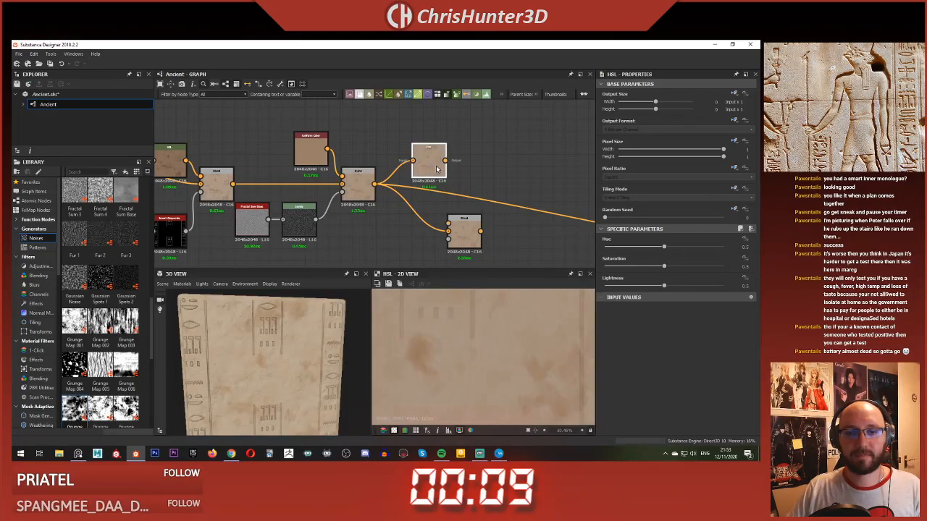
left_click_drag(667, 288, 664, 286)
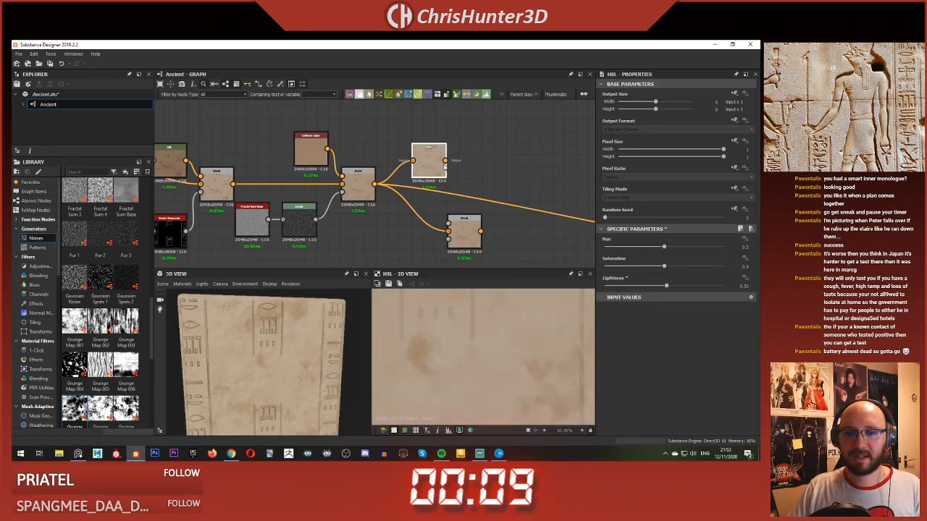
double_click(461, 222)
Step: Add a Curvature Smooth node below the colour chain and feed it from the Normal node
scroll(353, 245, "down", 4)
scroll(375, 265, "up", 4)
middle_click_drag(377, 264, 407, 181)
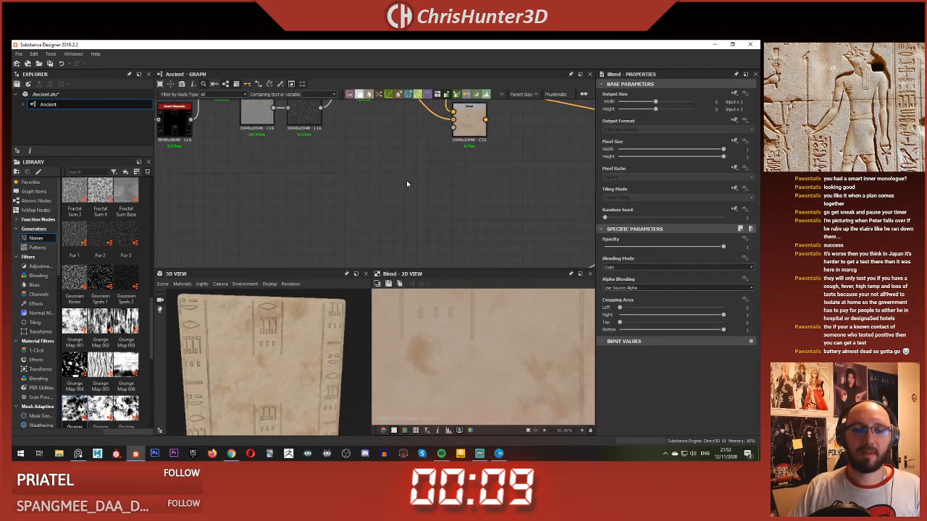
key("space")
type("curva")
key("Down")
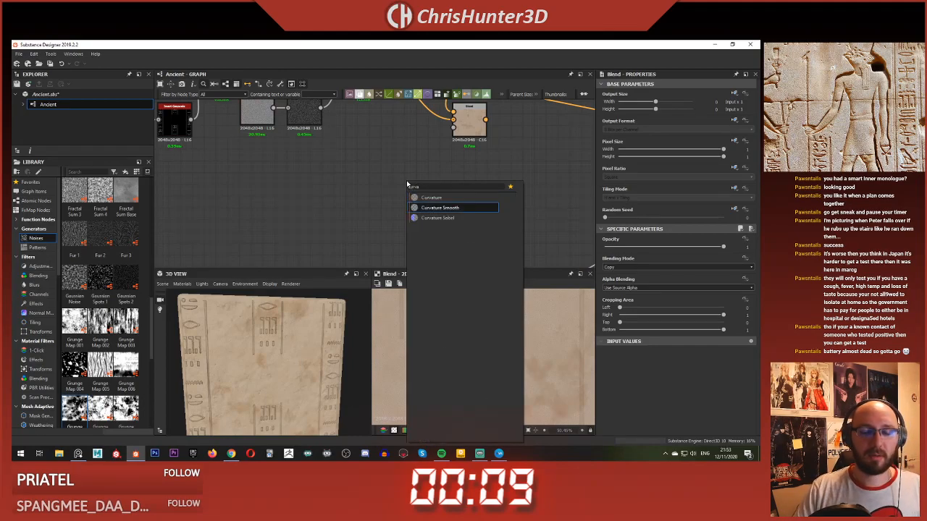
key("Return")
scroll(407, 184, "down", 4)
middle_click_drag(592, 230, 493, 200)
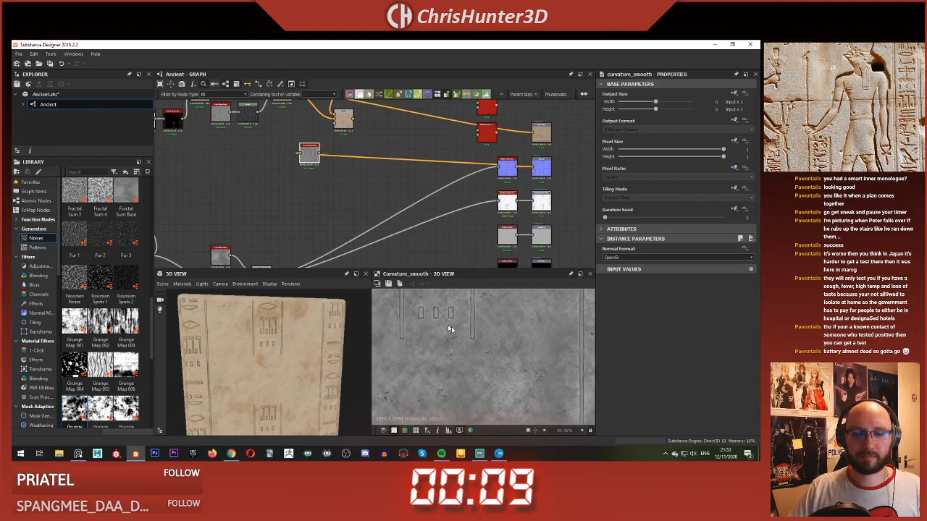
Step: Switch the Curvature Smooth node's Normal Format to DirectX and reposition the node beneath the colour chain
scroll(449, 330, "up", 5)
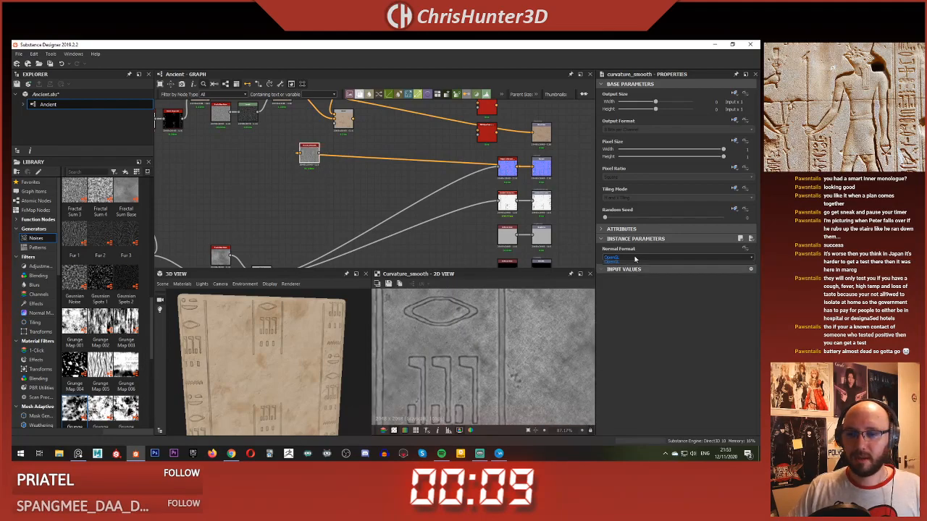
left_click(634, 264)
scroll(290, 160, "down", 1)
middle_click_drag(288, 158, 383, 207)
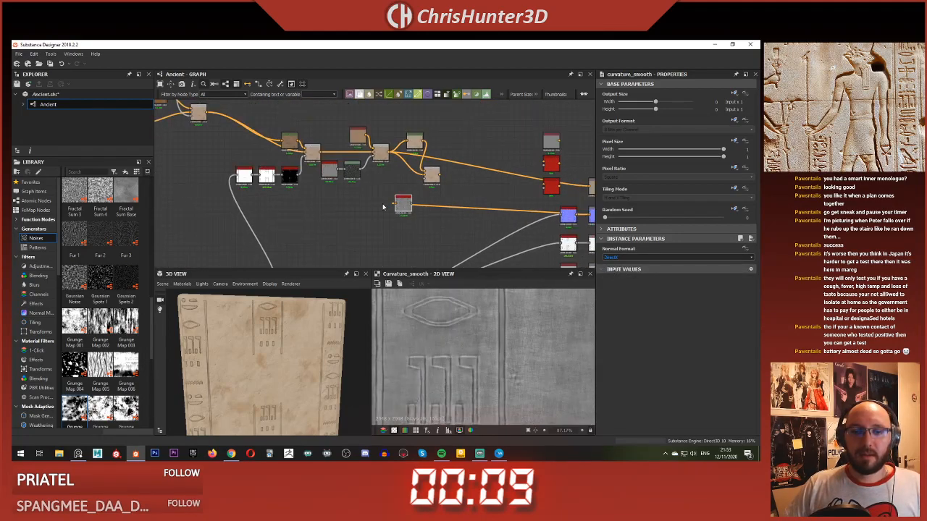
left_click_drag(402, 212, 374, 221)
scroll(478, 338, "up", 1)
scroll(458, 307, "down", 4)
scroll(409, 221, "up", 2)
Step: Add a Histogram Scan node fed by the Curvature Smooth node
middle_click_drag(409, 222, 412, 241)
key("space")
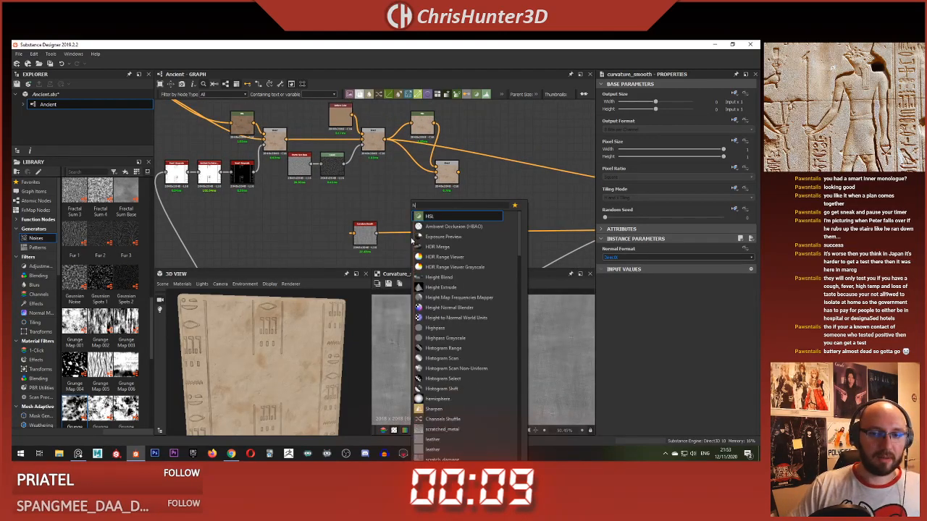
type("his")
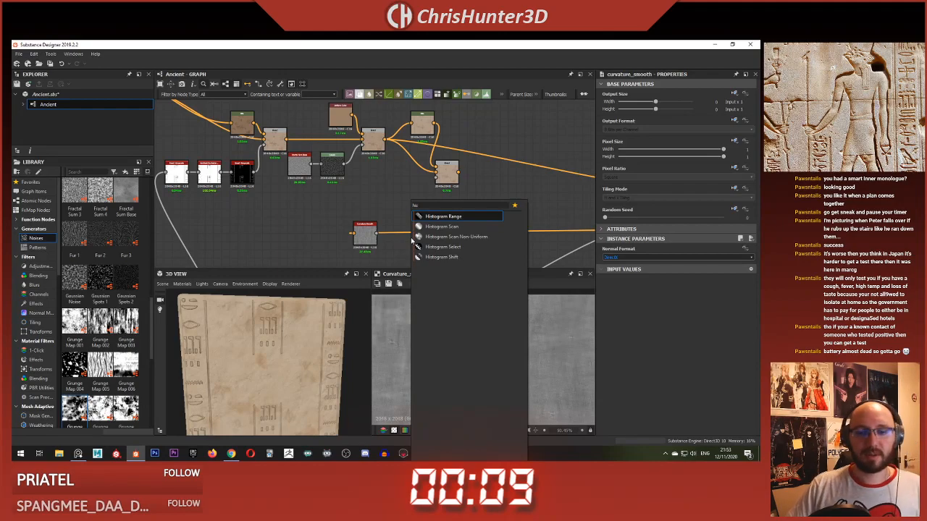
key("Down")
key("Return")
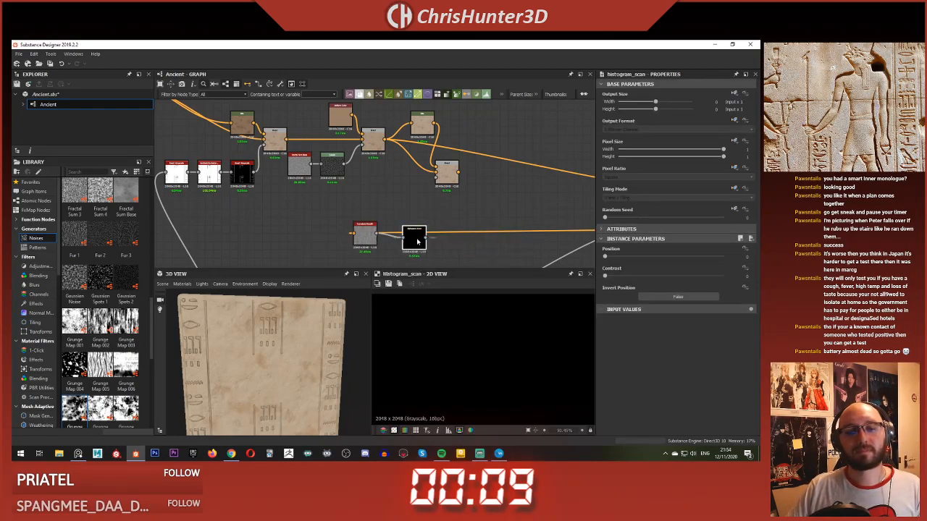
Step: Set the Histogram Scan's Position to 0.35 and Contrast to about 0.79, and connect it to the new Blend's opacity input
left_click_drag(605, 257, 647, 258)
scroll(519, 372, "up", 5)
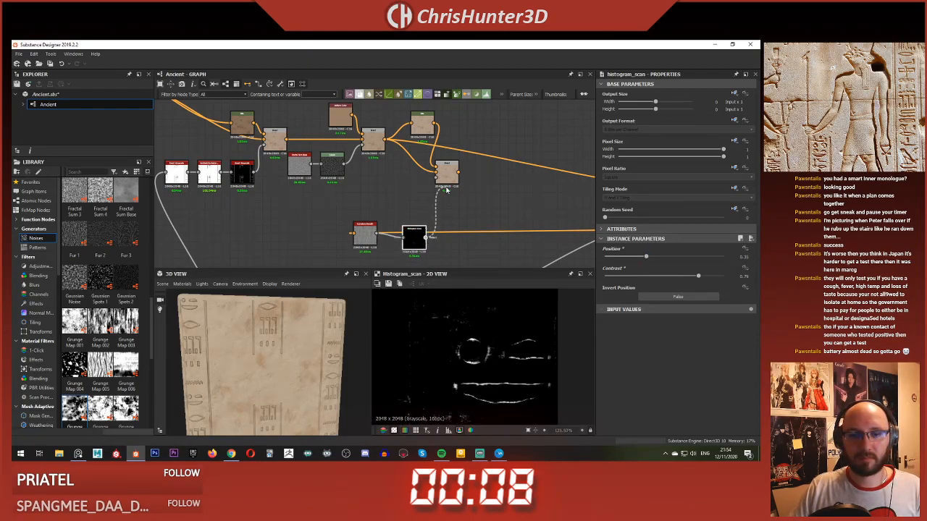
double_click(374, 139)
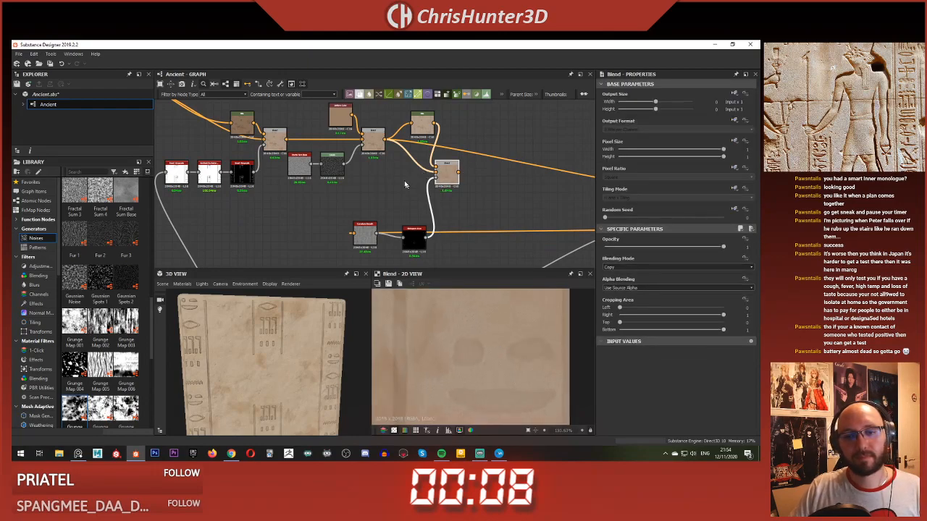
left_click(446, 180)
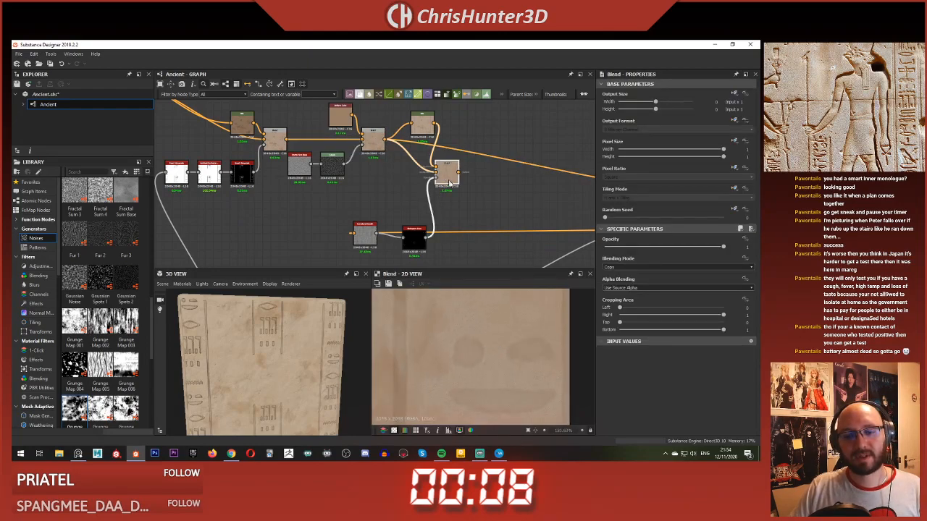
mouse_move(457, 343)
middle_mouse_down()
mouse_move(485, 410)
mouse_move(468, 372)
mouse_move(498, 307)
mouse_move(507, 330)
mouse_move(446, 341)
middle_mouse_up()
Step: Raise the Lightness of the HSL feeding the new Blend to 0.63, checking the carved edges in the blended colour
left_click(422, 125)
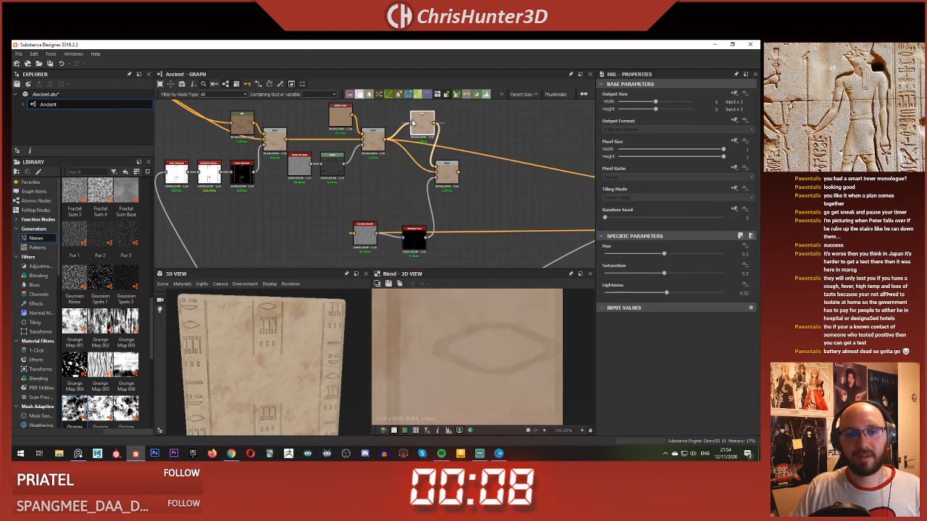
left_click_drag(680, 288, 681, 287)
middle_click_drag(522, 322, 473, 344)
middle_click_drag(389, 340, 495, 337)
scroll(471, 356, "down", 5)
scroll(495, 336, "down", 5)
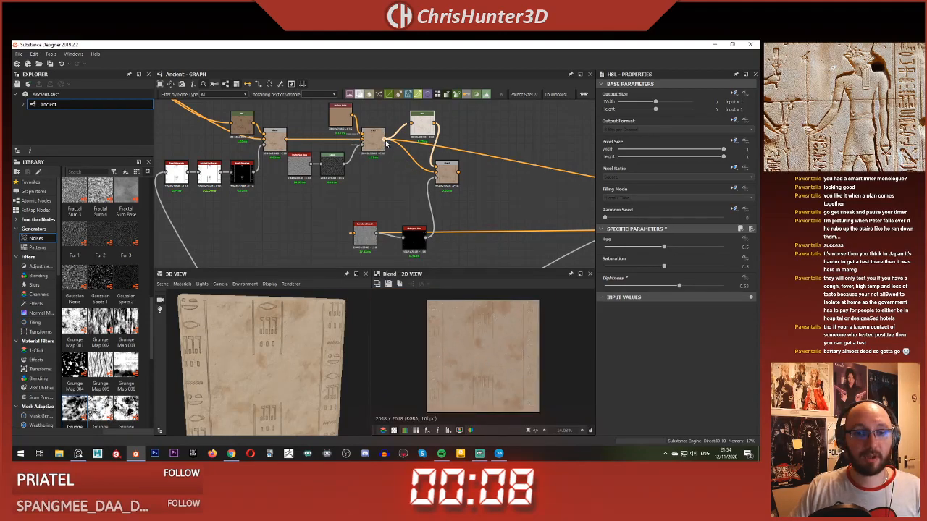
Step: Reroute the base colour link from the earlier Blend to the new Blend's output and check the carved slab in 3D
left_click_drag(384, 139, 452, 170, "shift")
scroll(295, 334, "up", 5)
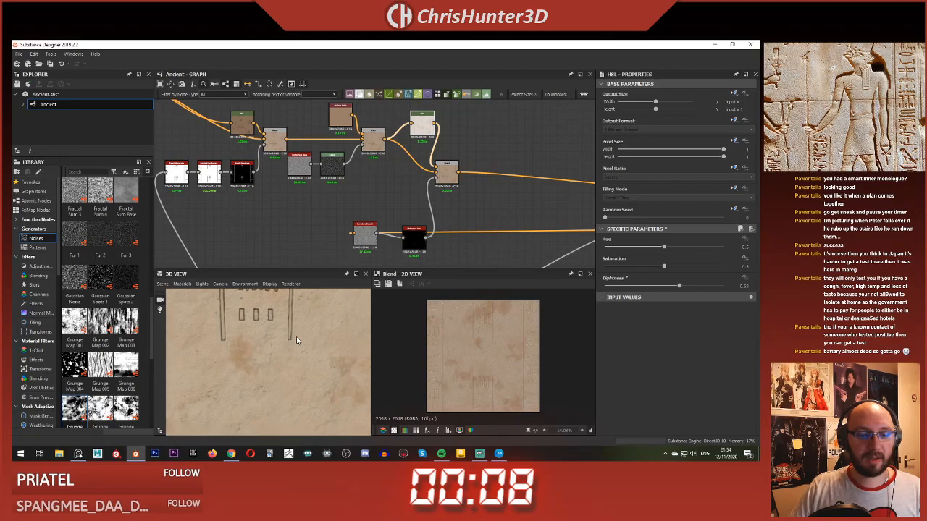
middle_click_drag(296, 337, 258, 353)
scroll(273, 347, "up", 4)
scroll(273, 351, "down", 1)
scroll(261, 380, "up", 2)
scroll(261, 377, "down", 3)
scroll(258, 353, "down", 4)
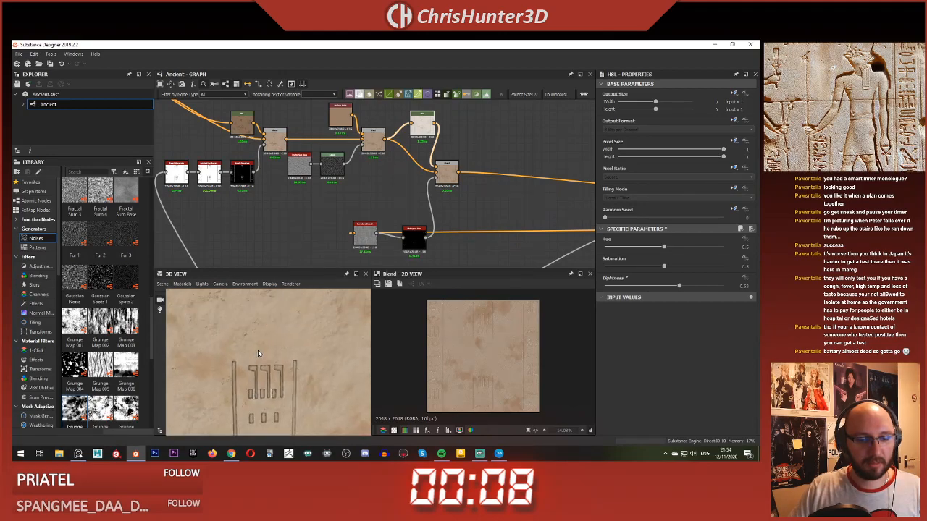
scroll(414, 243, "up", 3)
Step: Set the edge mask Histogram Scan's Position to 0.39 and check the lighter edges on the slab
double_click(417, 251)
scroll(490, 332, "up", 3)
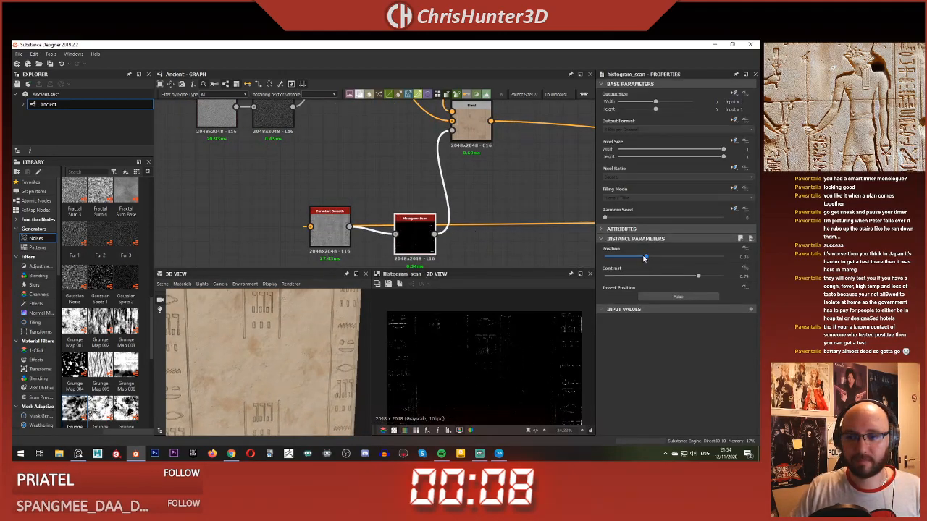
left_click_drag(645, 258, 651, 259)
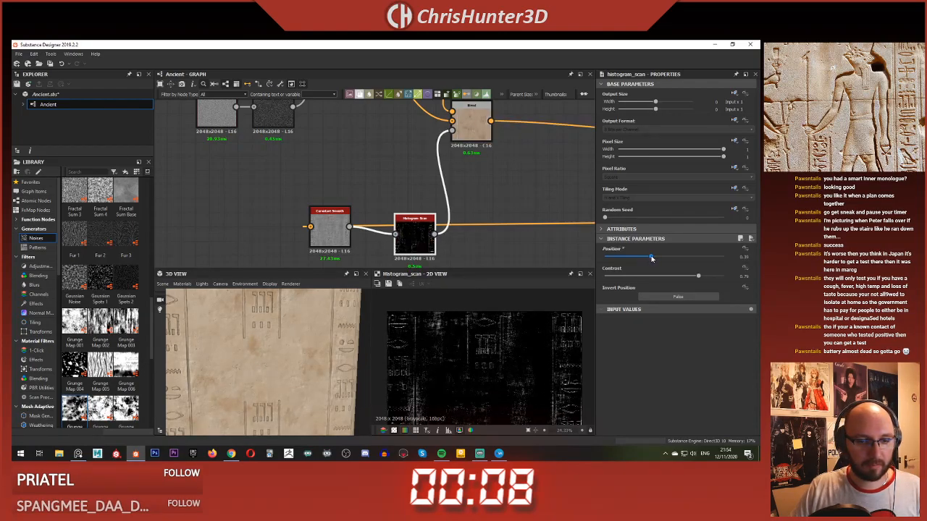
scroll(276, 346, "up", 5)
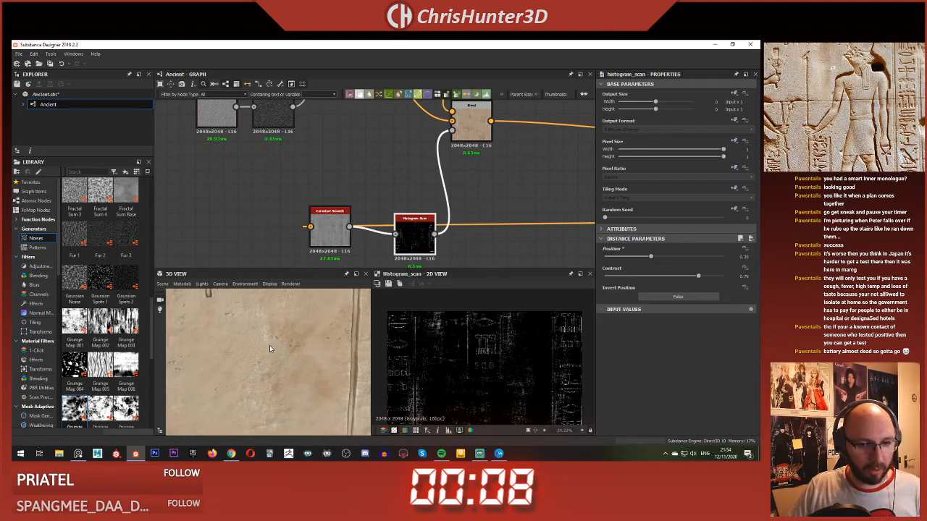
scroll(289, 353, "down", 4)
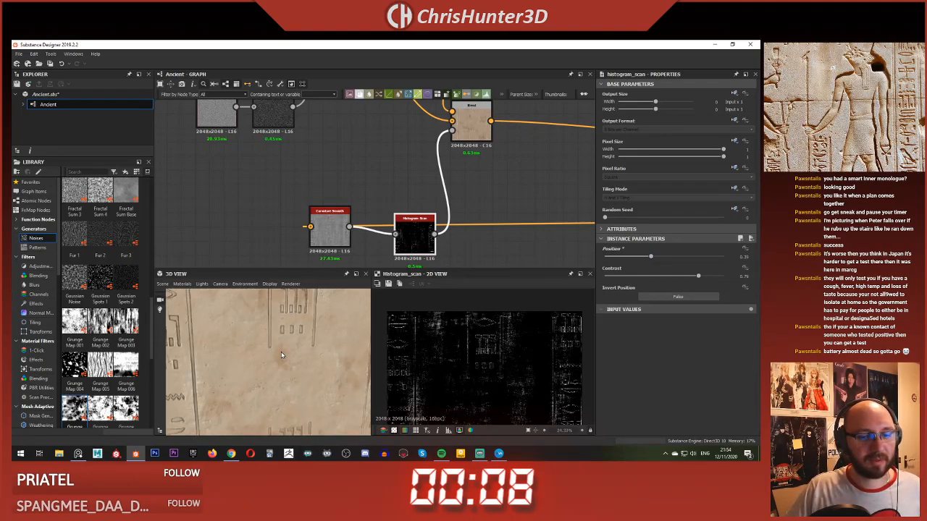
mouse_move(288, 353)
left_mouse_down()
mouse_move(275, 355)
mouse_move(290, 350)
mouse_move(290, 332)
mouse_move(280, 338)
left_mouse_up()
scroll(290, 332, "down", 3)
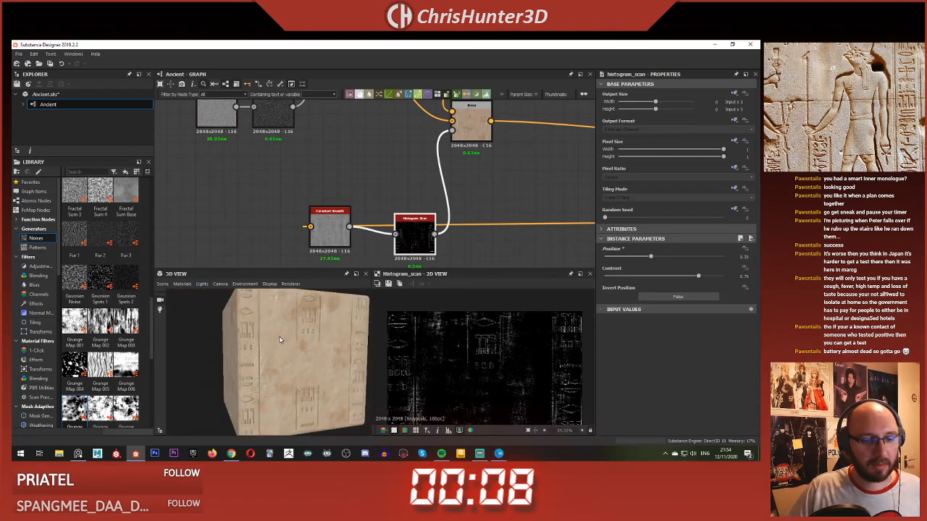
Step: Move the edge mask Histogram Scan above the Curvature Smooth node and set its Contrast to 0.84 and Position to 0.37
scroll(280, 339, "up", 5)
left_click_drag(411, 241, 399, 200)
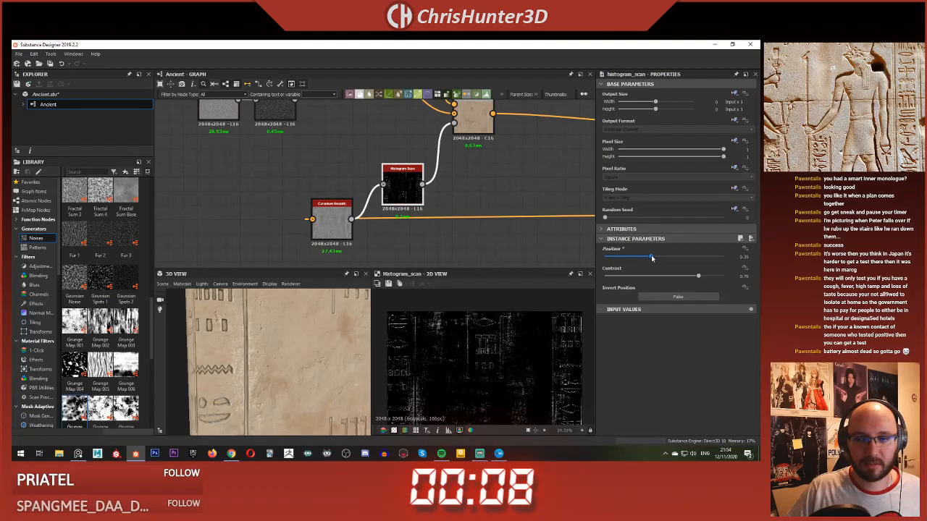
mouse_move(698, 276)
left_mouse_down()
mouse_move(681, 278)
mouse_move(705, 280)
left_mouse_up()
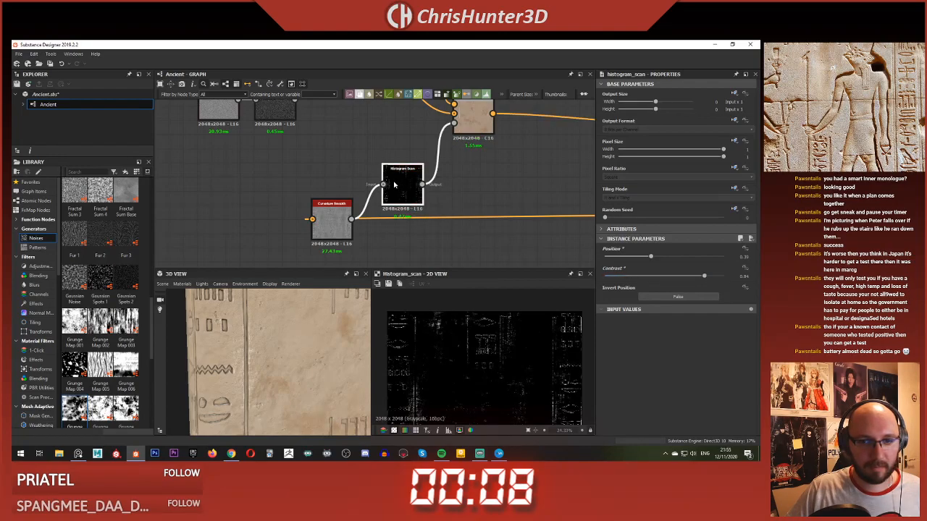
left_click(645, 256)
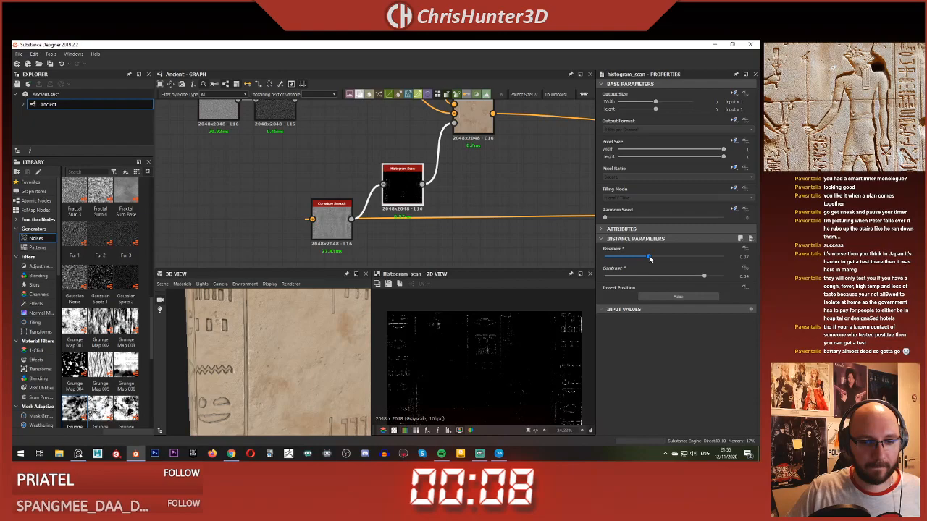
Step: Inspect the slab's carved borders and set the edge mask Histogram Scan's Position back to 0.39
right_click_drag(268, 328, 169, 337)
middle_click_drag(169, 337, 244, 350)
right_click_drag(244, 350, 275, 355)
middle_click_drag(275, 356, 221, 342)
right_click_drag(268, 348, 233, 377)
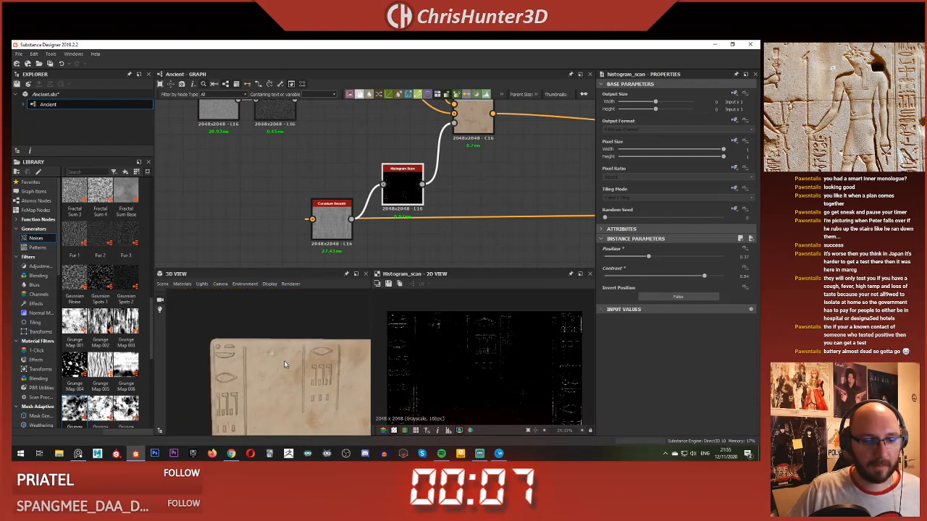
middle_click_drag(305, 391, 259, 352)
right_click_drag(258, 352, 417, 294)
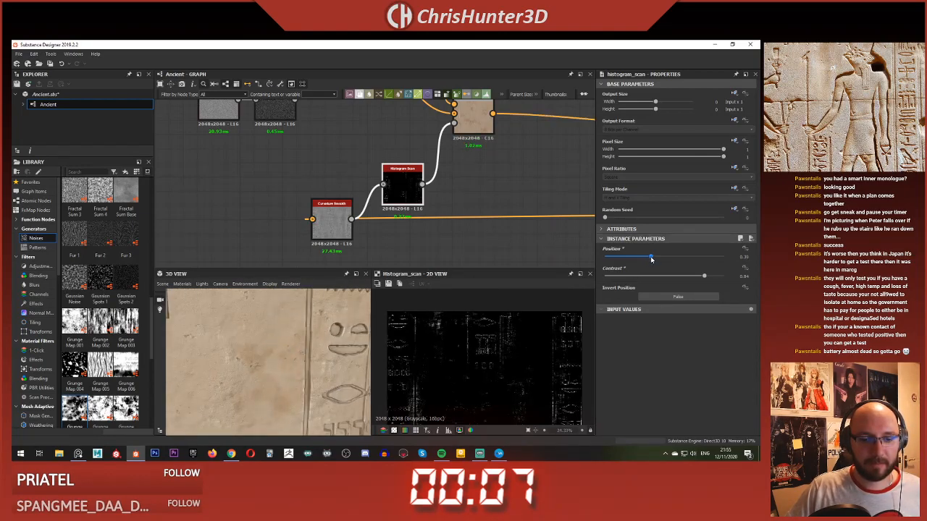
Step: Examine the lighter edges around the slab's glyphs and surface chips up close and from a distance
left_click_drag(227, 351, 279, 337)
mouse_move(278, 338)
right_mouse_down()
mouse_move(295, 341)
mouse_move(258, 307)
mouse_move(268, 336)
right_mouse_up()
middle_click_drag(268, 336, 261, 349)
left_click_drag(260, 349, 286, 358)
middle_click_drag(286, 358, 241, 341)
right_click_drag(242, 341, 236, 339)
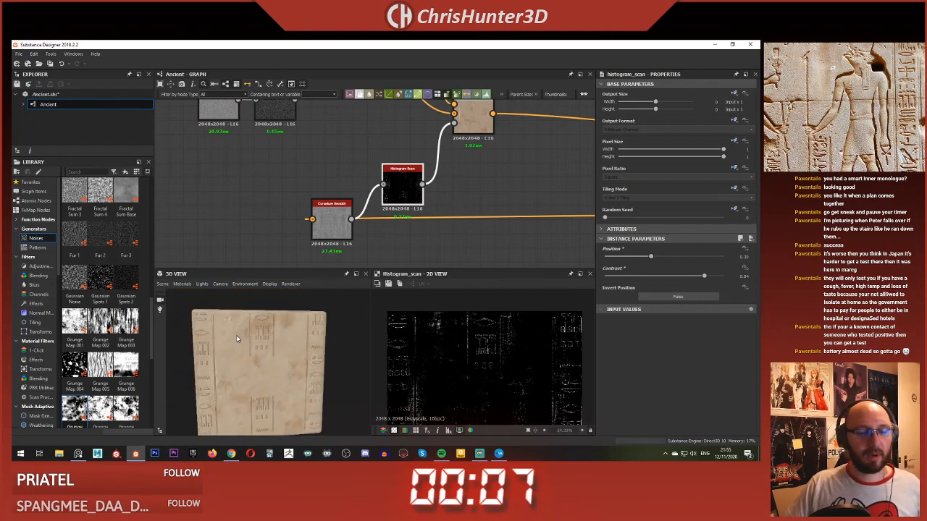
right_click_drag(263, 304, 273, 311)
left_click_drag(272, 311, 297, 314)
scroll(297, 314, "up", 2)
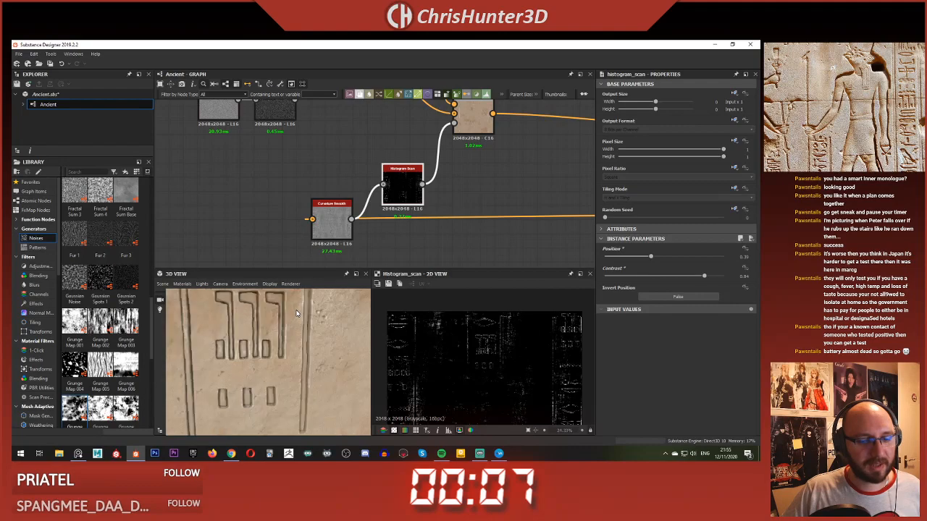
scroll(297, 314, "down", 5)
scroll(296, 312, "up", 1)
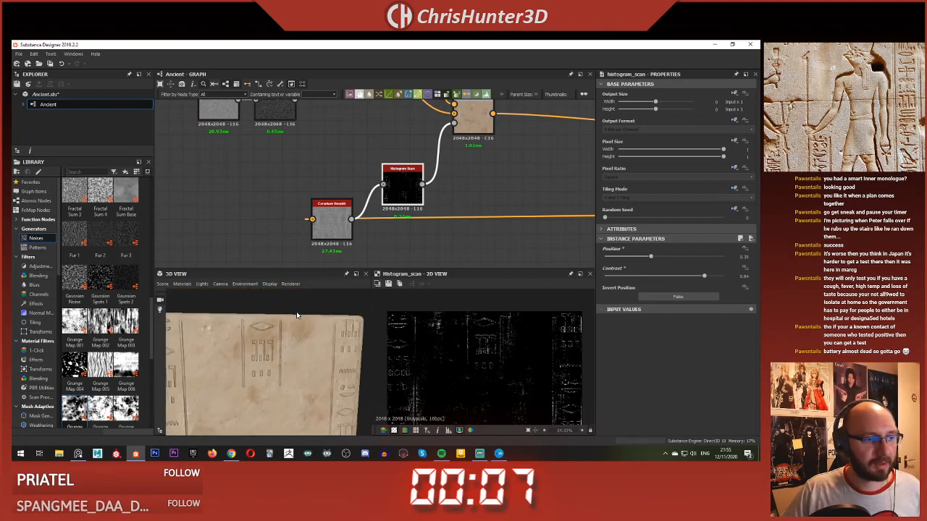
scroll(297, 315, "up", 5)
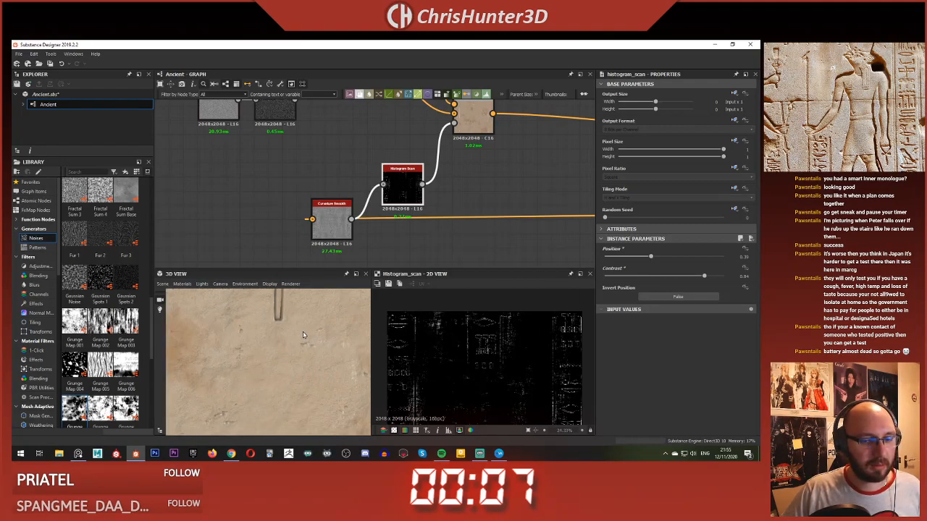
scroll(305, 317, "down", 5)
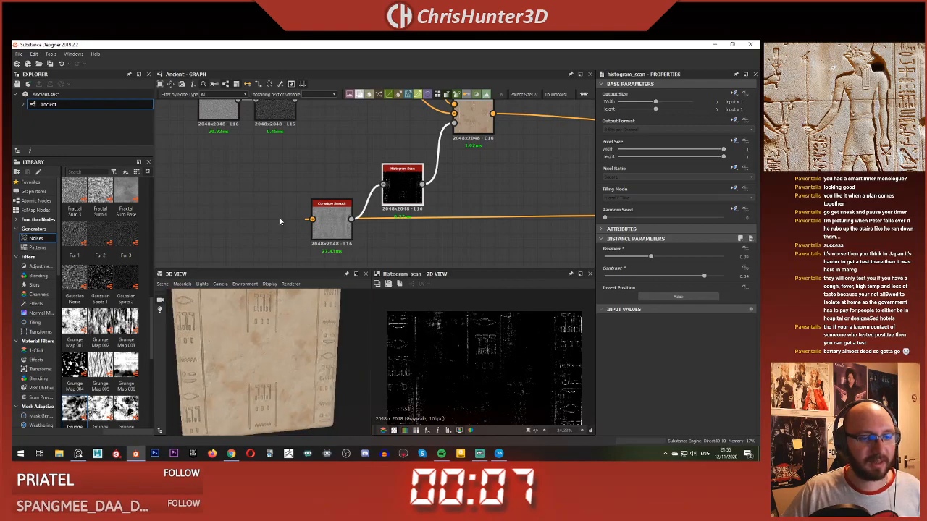
Step: Compare the slab's surface chips with the Histogram Scan edge mask and the Curvature Smooth map
scroll(279, 217, "down", 2)
scroll(353, 198, "up", 2)
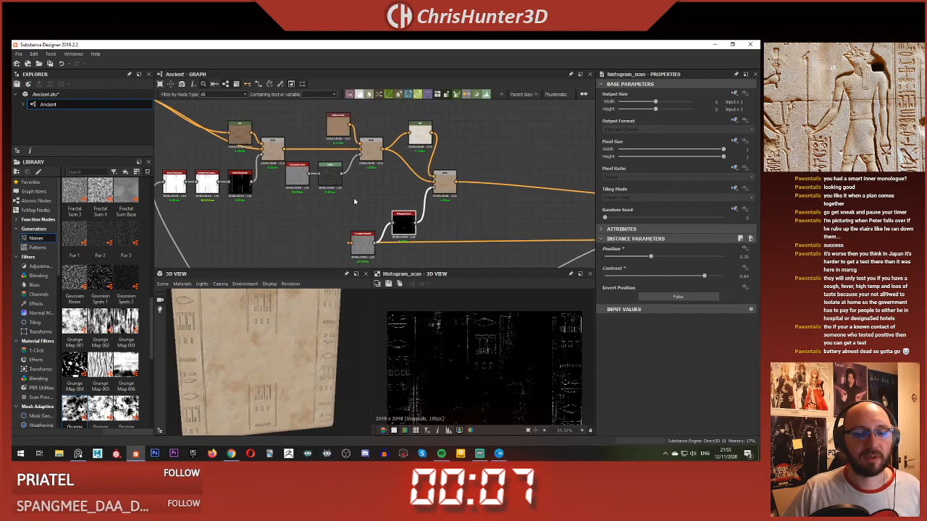
scroll(263, 335, "up", 3)
scroll(494, 353, "up", 5)
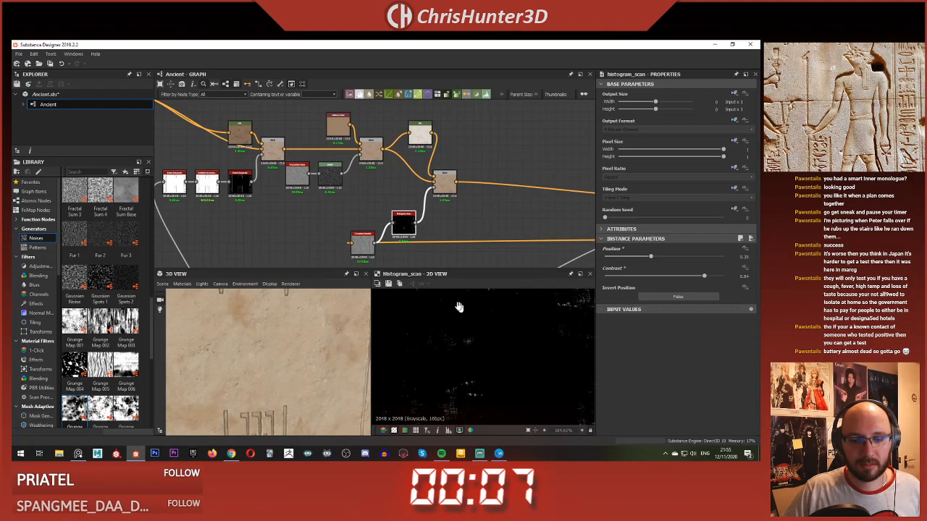
double_click(362, 239)
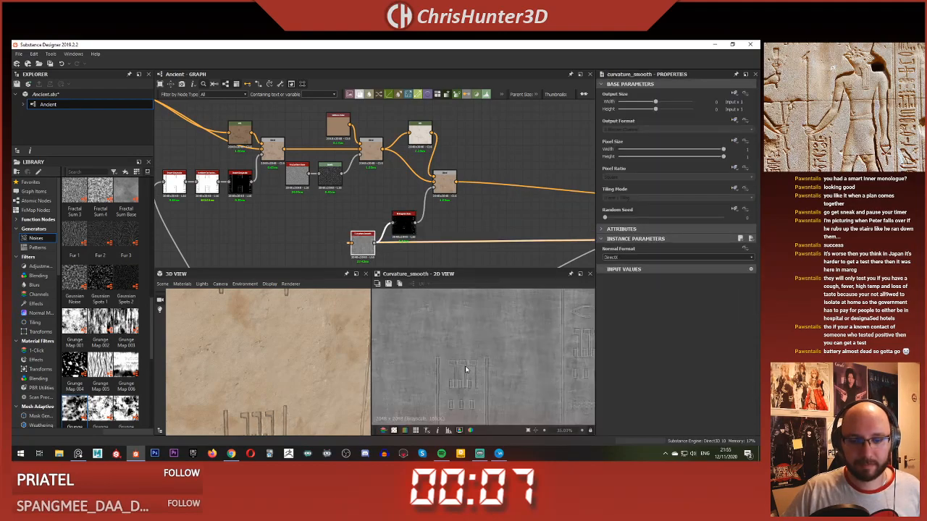
middle_click_drag(494, 356, 551, 396)
middle_click_drag(493, 368, 529, 353)
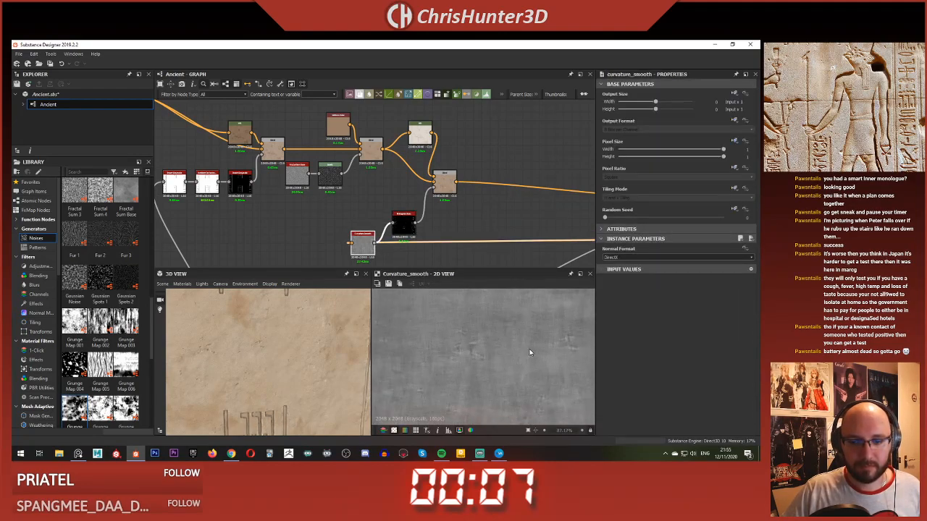
scroll(529, 351, "down", 6)
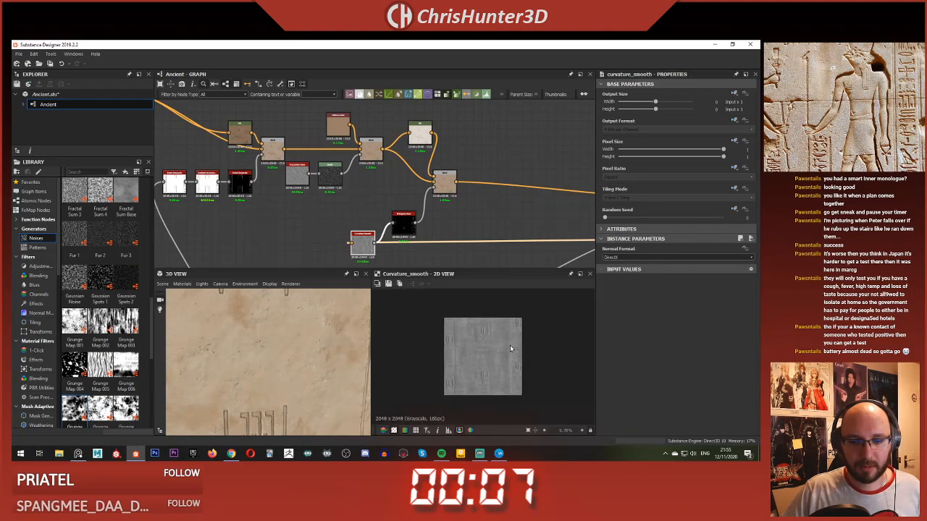
scroll(378, 224, "down", 3)
Step: Examine the speckle Histogram Scan and the Subtract Blend it feeds in the height chain
middle_click_drag(347, 261, 421, 150)
scroll(449, 185, "up", 4)
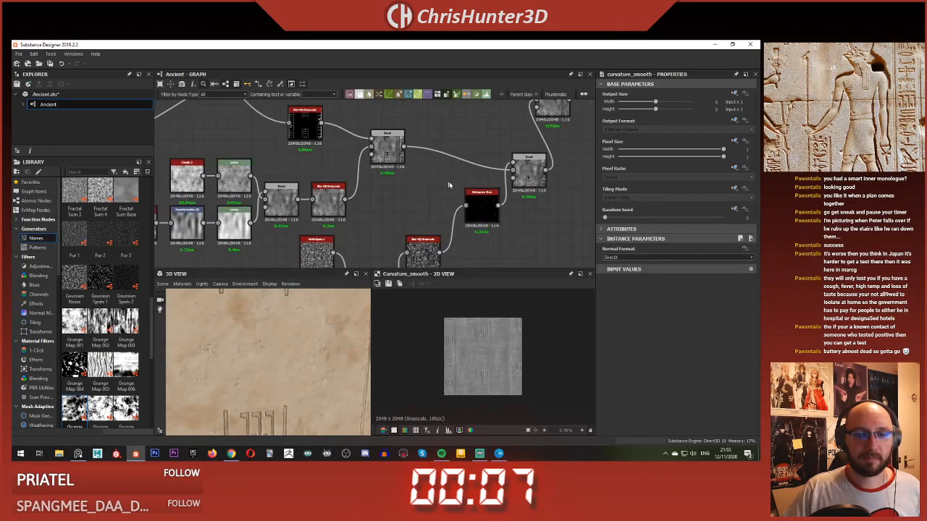
double_click(484, 210)
double_click(530, 172)
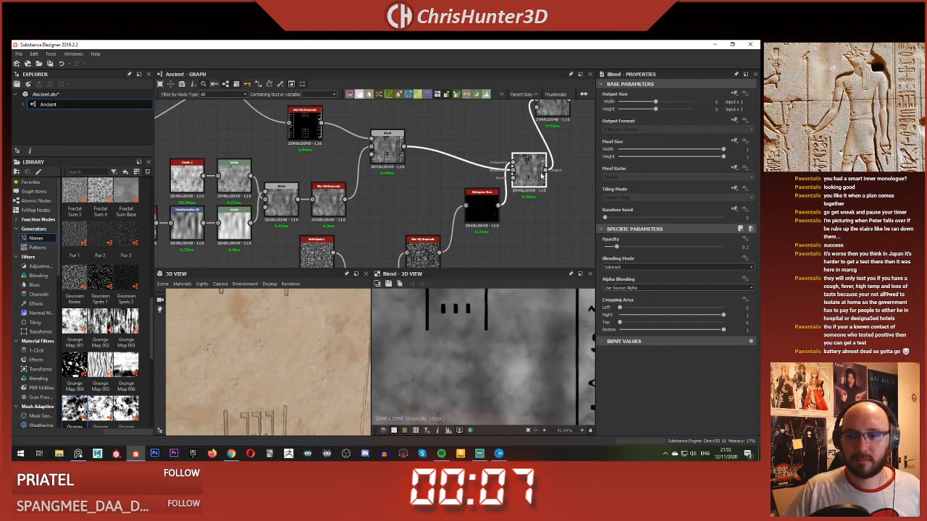
middle_click_drag(530, 172, 449, 228)
scroll(449, 229, "down", 4)
scroll(477, 348, "down", 10)
scroll(477, 348, "up", 6)
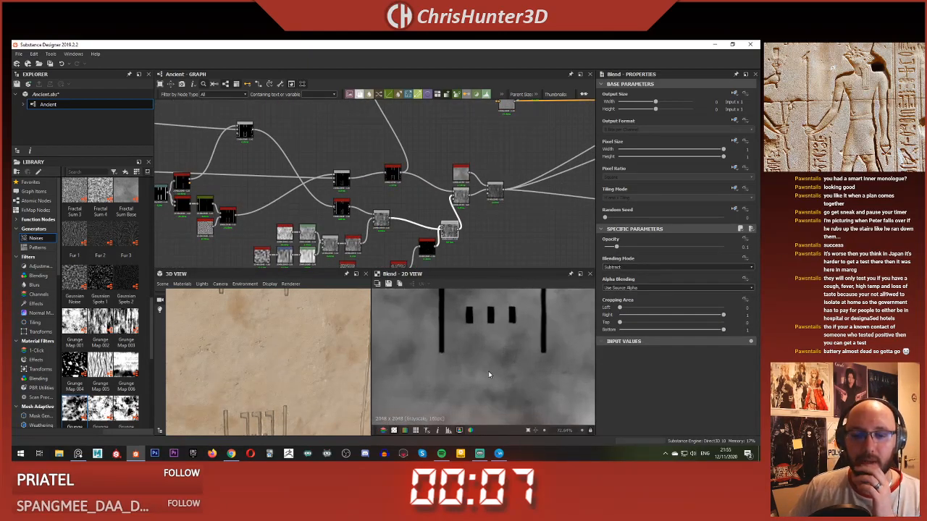
scroll(488, 371, "down", 4)
scroll(459, 211, "up", 5)
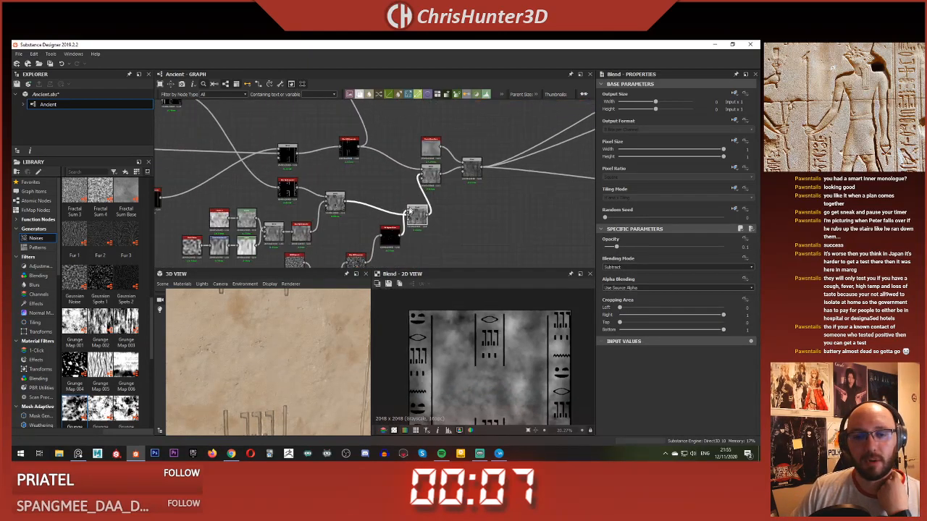
Step: Try connecting the speckle Histogram Scan to the Subtract Blend's background input in place of the clouded carving height
double_click(388, 244)
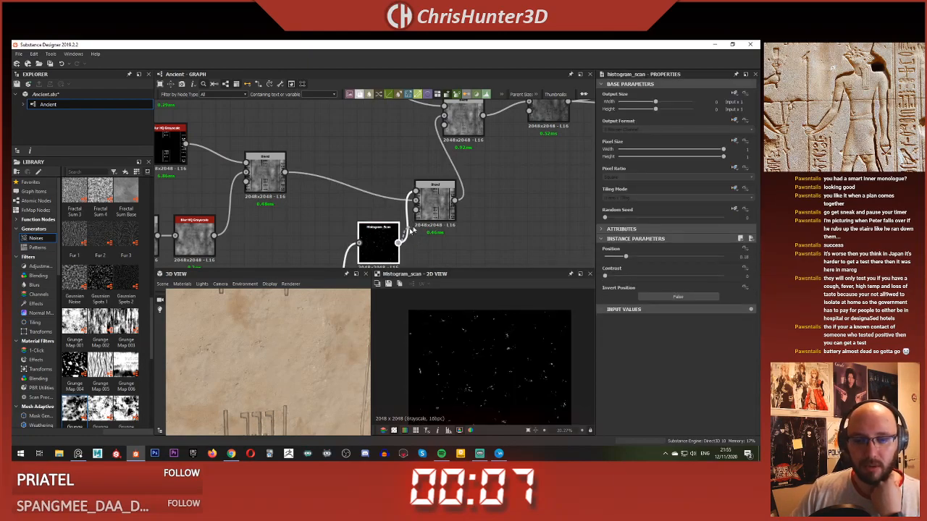
left_click_drag(399, 244, 416, 200)
double_click(437, 203)
scroll(413, 206, "down", 3)
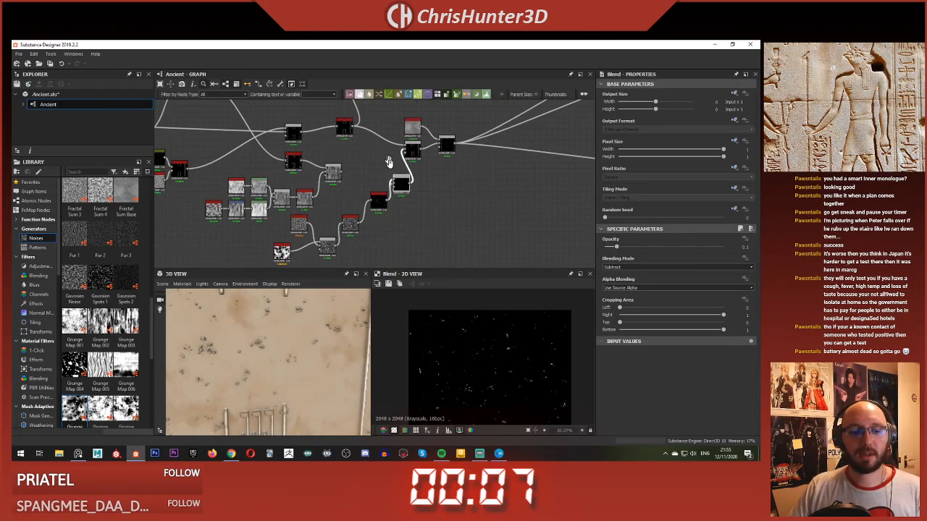
scroll(386, 206, "up", 3)
mouse_move(394, 209)
middle_mouse_down()
mouse_move(384, 160)
mouse_move(388, 196)
middle_mouse_up()
scroll(385, 163, "down", 5)
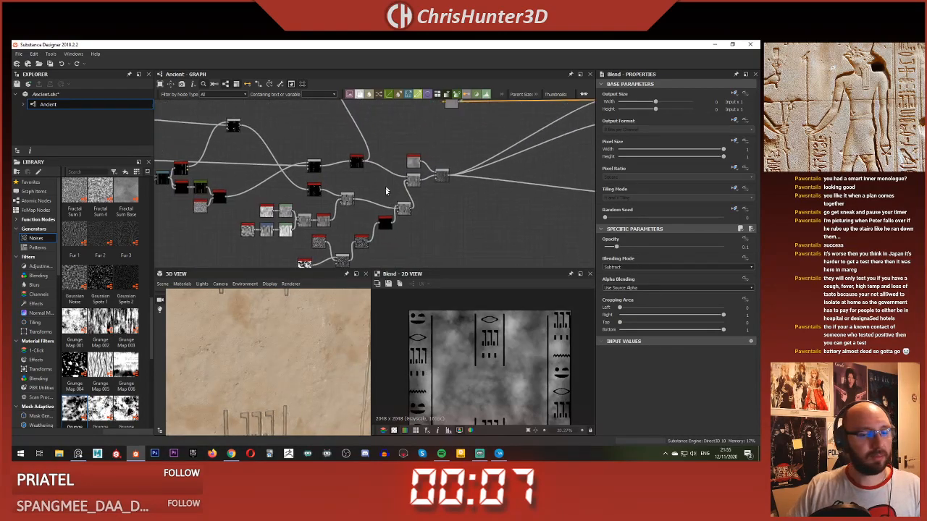
Step: Examine the slab's colour, carvings and top edge in the 3D view
scroll(291, 338, "down", 5)
left_click_drag(291, 338, 322, 302)
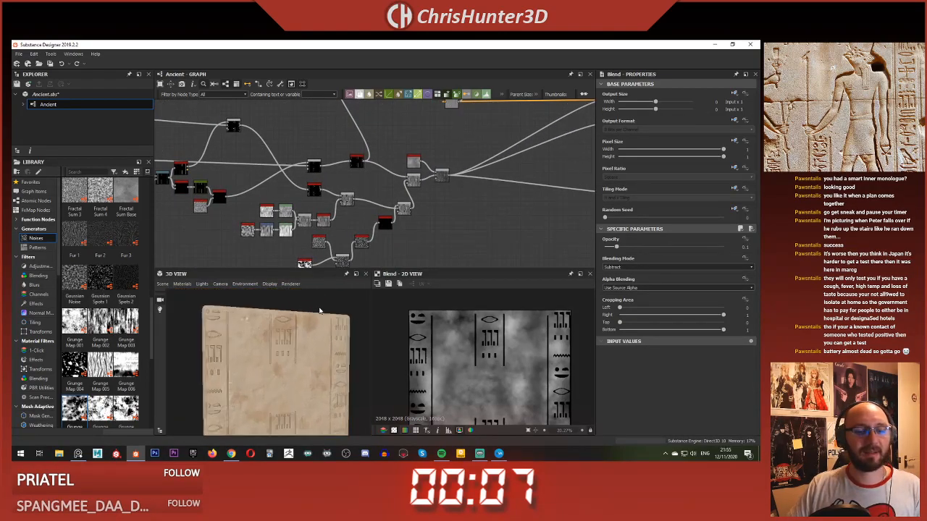
scroll(322, 302, "up", 1)
scroll(293, 333, "up", 4)
scroll(281, 350, "up", 3)
middle_click_drag(294, 333, 281, 350)
scroll(292, 353, "down", 3)
scroll(281, 350, "down", 3)
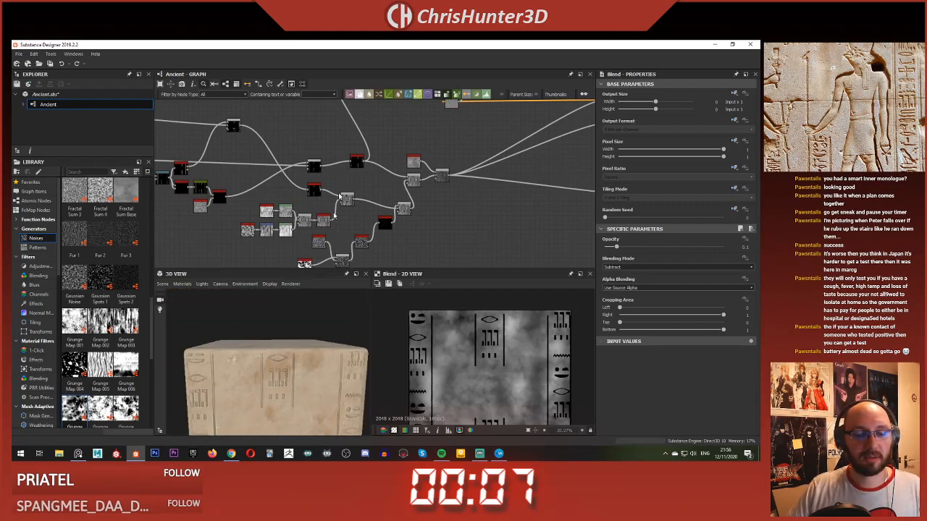
Step: Shift the stain colour node group farther upstream to make room before the HSL and Blend pair that follows it
scroll(423, 126, "down", 3)
middle_click_drag(423, 126, 427, 208)
scroll(357, 167, "up", 3)
scroll(349, 213, "up", 3)
scroll(252, 207, "down", 3)
scroll(371, 180, "down", 3)
middle_click_drag(372, 178, 418, 203)
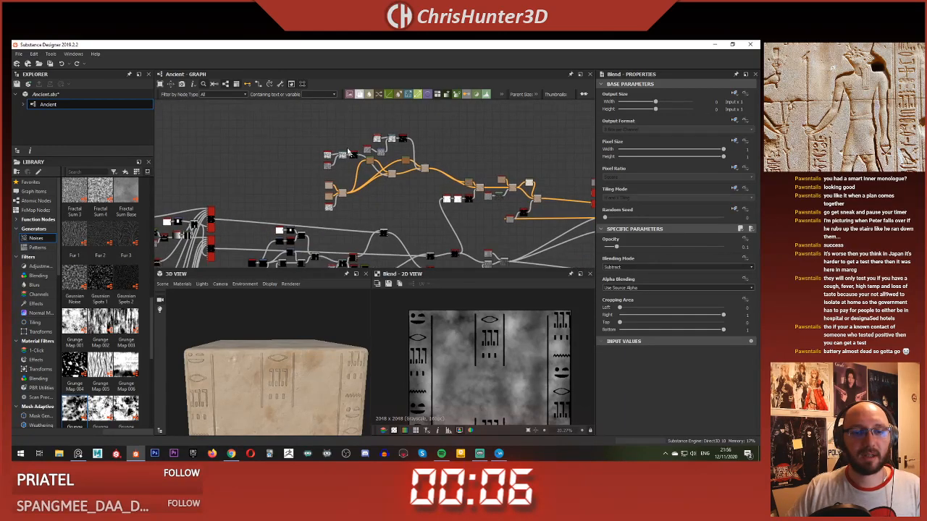
scroll(425, 173, "up", 4)
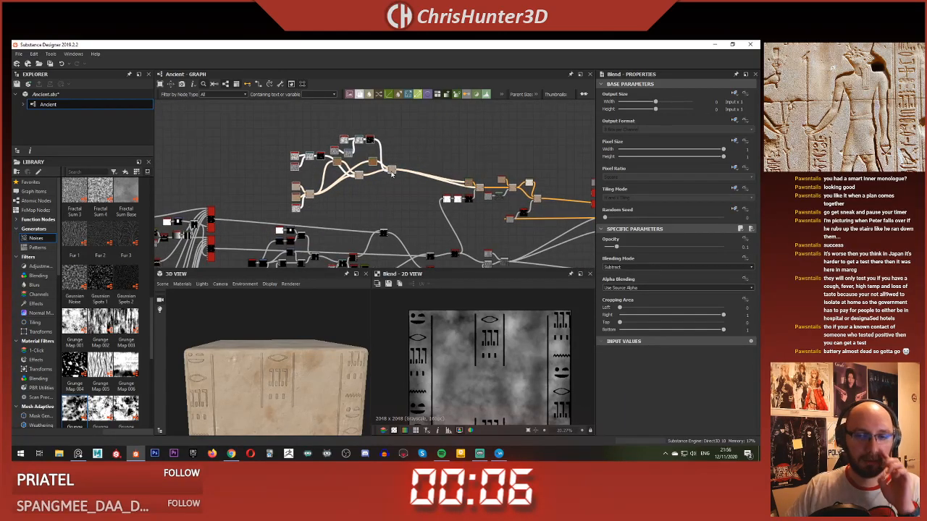
Step: Add a Blend node fed by the stain group's final Blend
key("space")
key("Return")
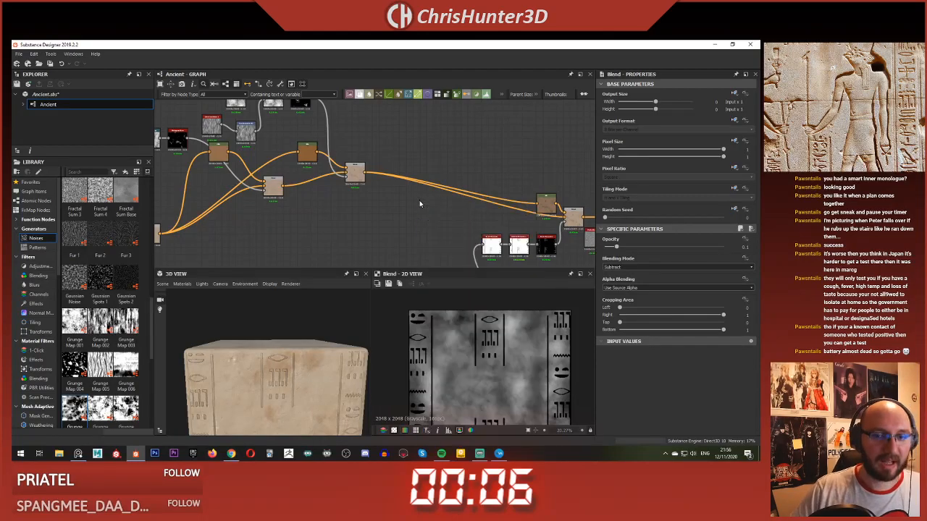
scroll(420, 199, "up", 2)
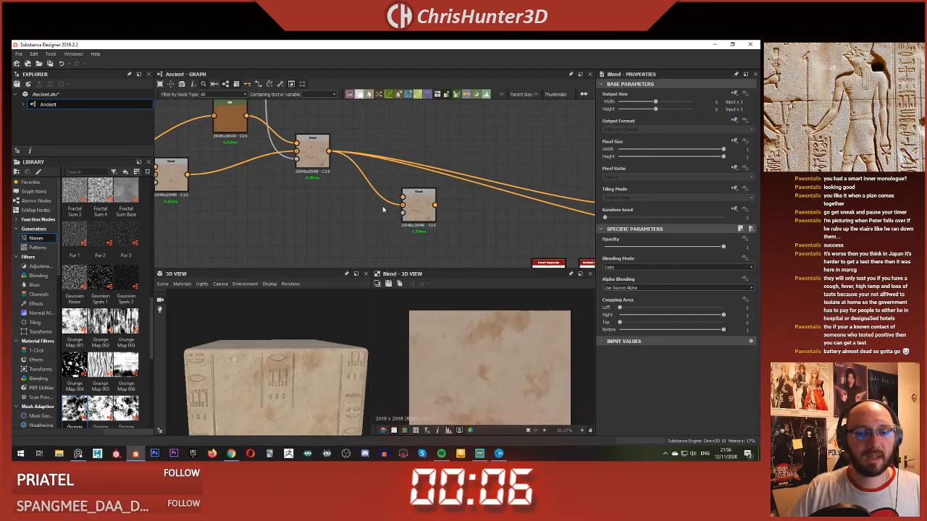
key("space")
left_click(387, 115)
key("space")
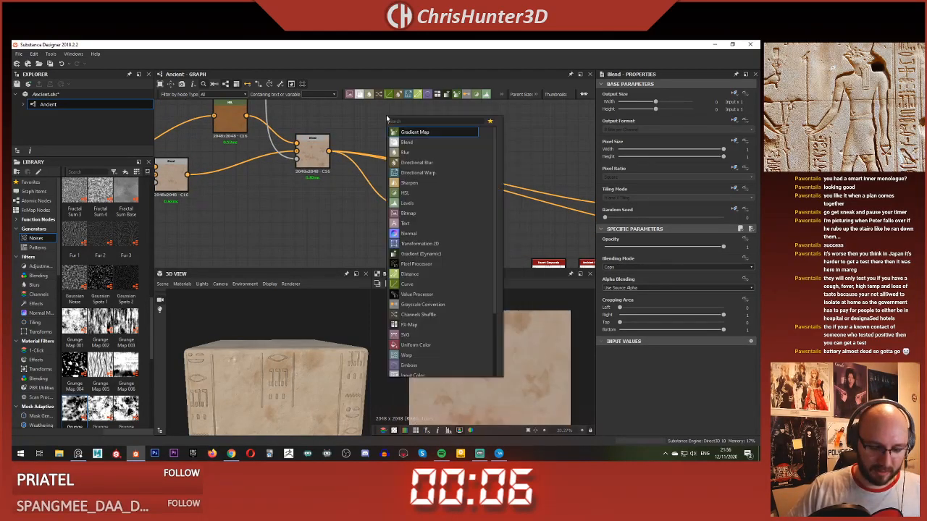
type("un")
left_click(422, 135)
scroll(398, 152, "down", 2)
middle_click_drag(398, 153, 422, 190)
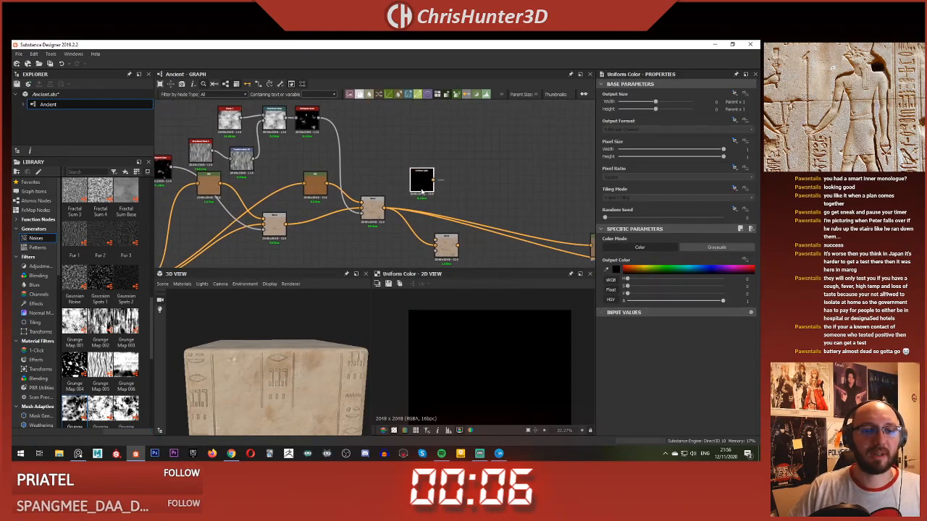
key("Delete")
Step: Duplicate the darker tan base Uniform Color as the new Blend's foreground and darken the copy to a V value of 0.55
scroll(374, 158, "down", 3)
middle_click_drag(362, 163, 418, 149)
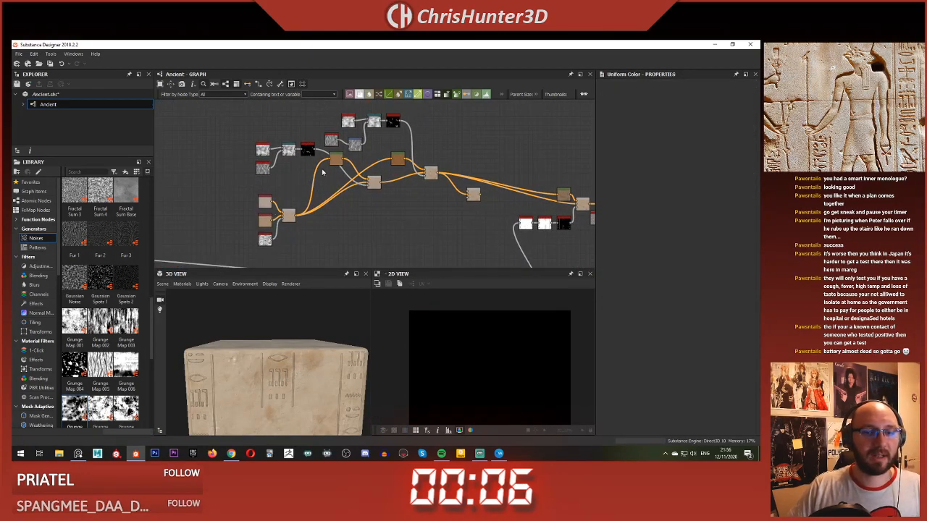
scroll(274, 220, "up", 4)
double_click(263, 222)
scroll(515, 157, "down", 2)
middle_click_drag(516, 156, 358, 205)
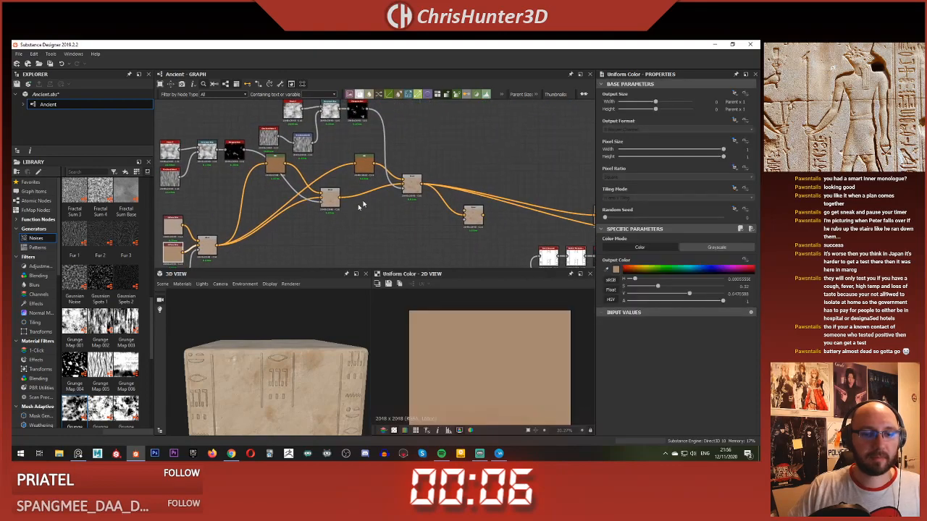
key("ctrl+v")
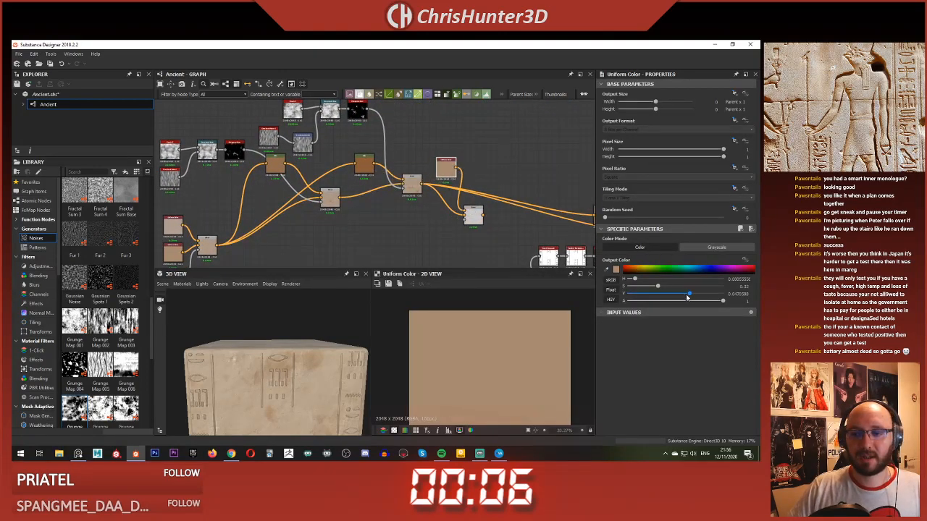
left_click_drag(688, 296, 684, 297)
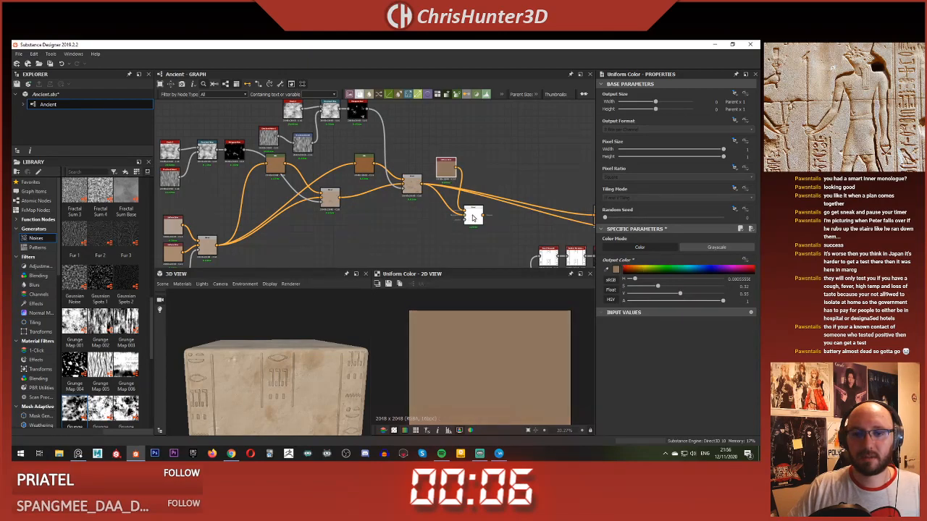
Step: Connect the speckle Histogram Scan from the height section to the new Blend's opacity input
double_click(473, 218)
scroll(478, 243, "down", 3)
middle_click_drag(468, 261, 425, 176)
scroll(428, 181, "down", 2)
mouse_move(439, 254)
middle_mouse_down()
mouse_move(472, 208)
mouse_move(439, 268)
middle_mouse_up()
scroll(465, 217, "up", 5)
scroll(455, 148, "up", 4)
left_click(457, 168)
scroll(451, 120, "down", 3)
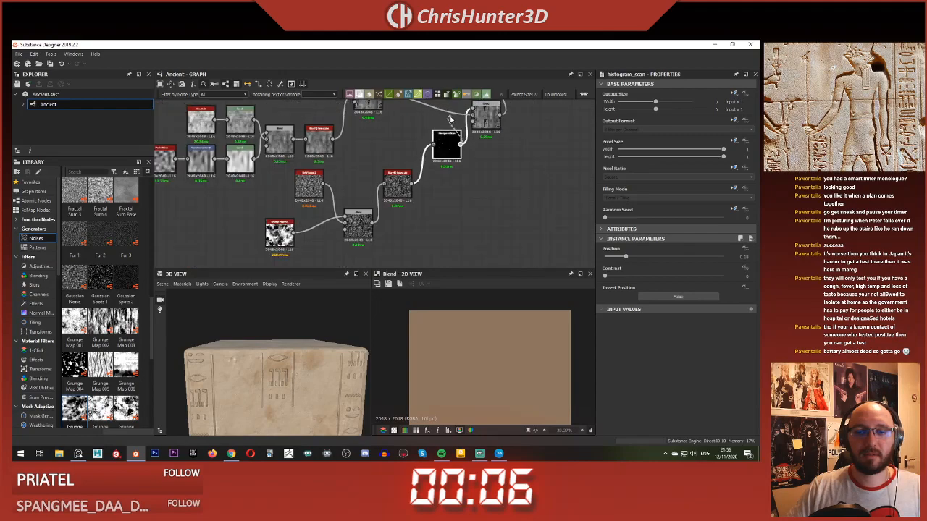
scroll(450, 119, "down", 2)
middle_click_drag(447, 114, 424, 251)
middle_click_drag(339, 170, 426, 182)
scroll(396, 187, "up", 4)
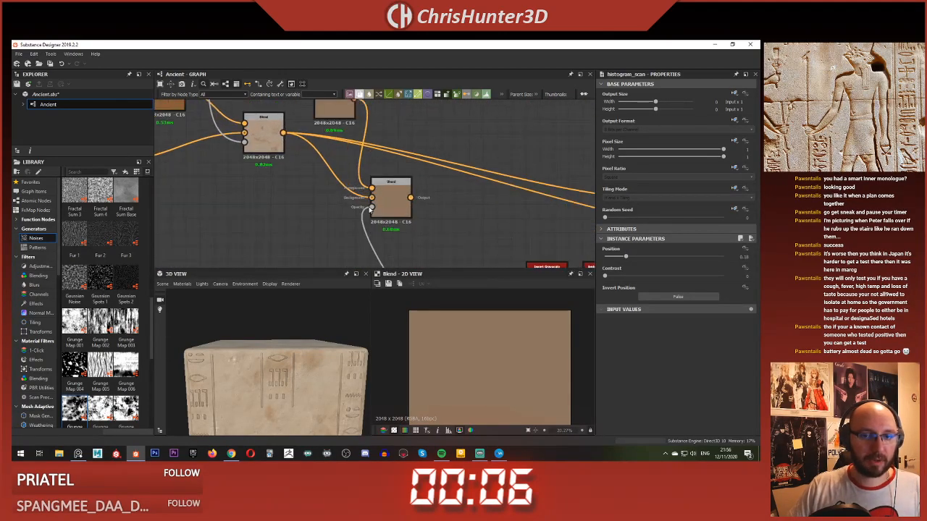
left_click_drag(371, 208, 371, 208)
left_click(391, 199)
Step: Reroute the stain Blend's downstream connections so the following HSL and Blend nodes are fed by the new speckle Blend
scroll(505, 330, "up", 4)
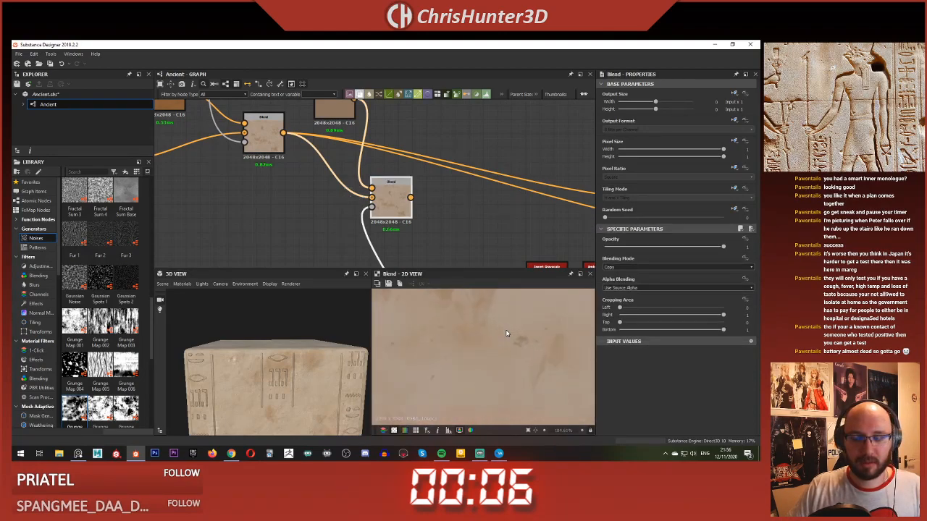
scroll(506, 333, "down", 5)
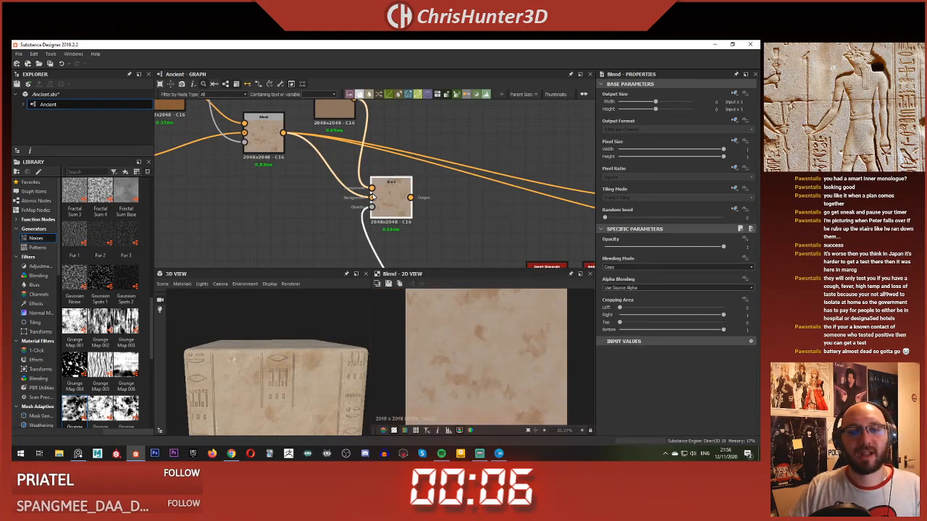
scroll(495, 343, "up", 2)
scroll(487, 336, "down", 4)
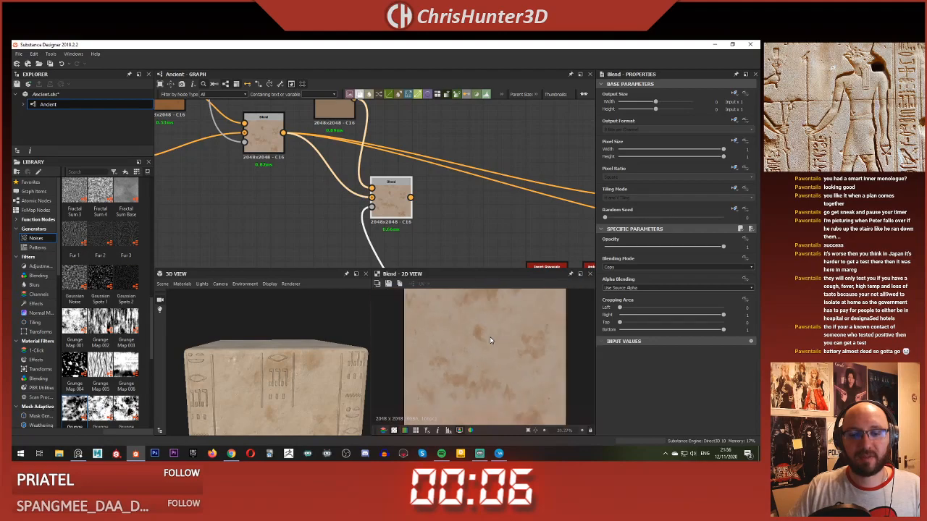
middle_click_drag(333, 182, 335, 152)
scroll(305, 356, "down", 3)
middle_click_drag(305, 357, 305, 341)
scroll(306, 340, "up", 2)
scroll(287, 307, "up", 2)
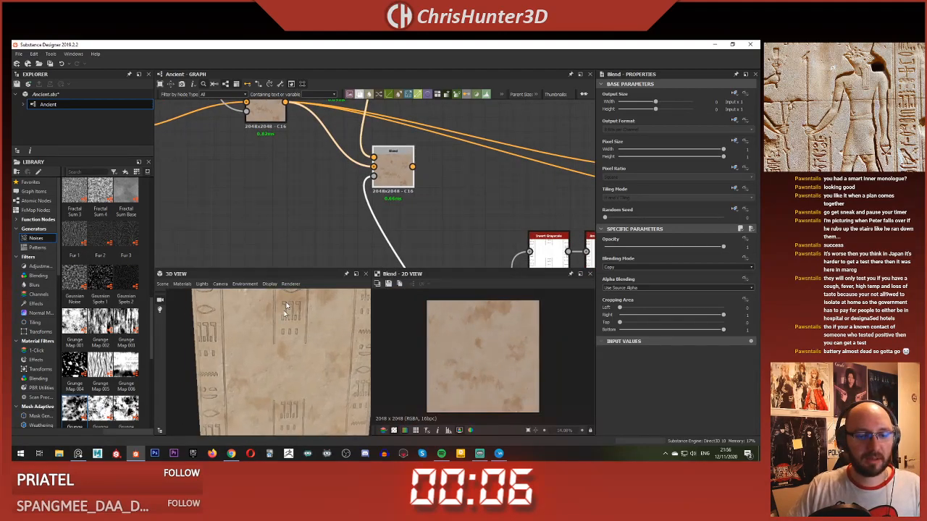
left_click_drag(287, 101, 412, 167, "shift")
Step: Examine the speckled colour on the slab's surface and carvings in the 3D view, close up and from a distance
scroll(313, 340, "up", 5)
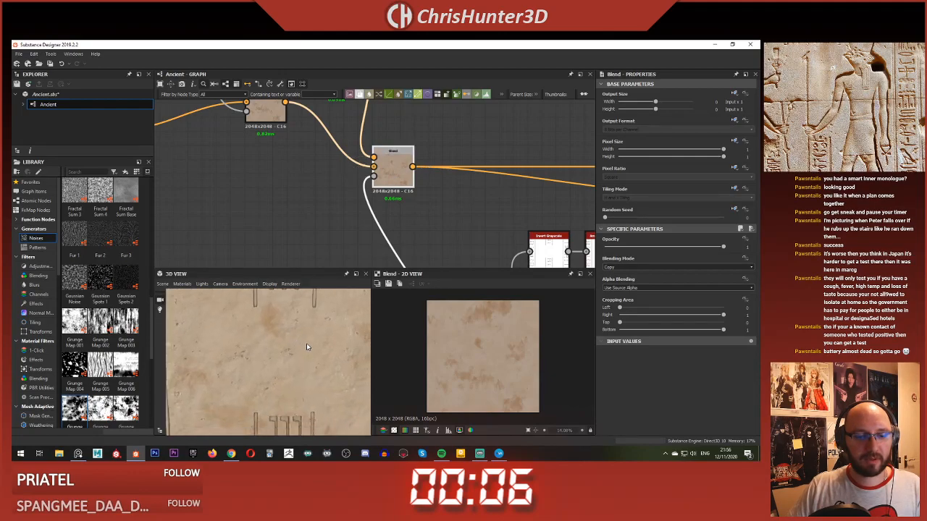
scroll(305, 352, "down", 3)
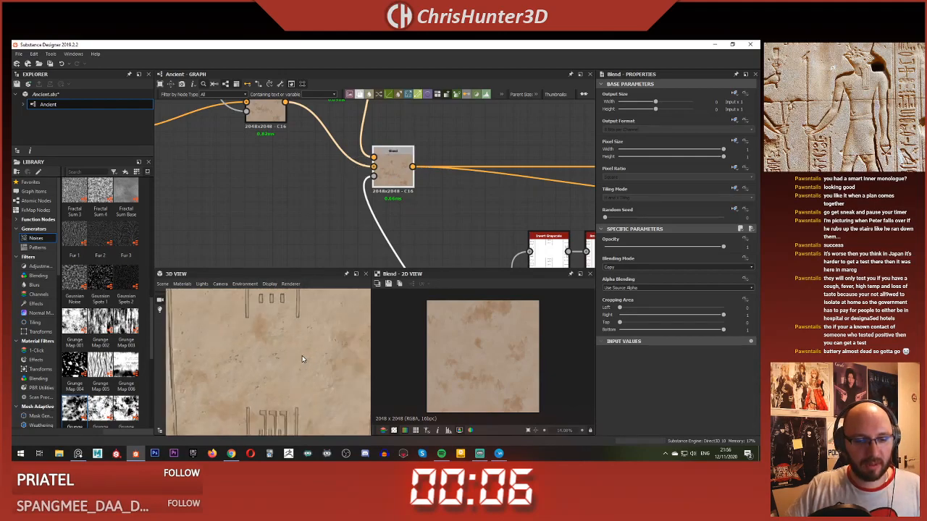
scroll(301, 362, "down", 4)
scroll(289, 360, "up", 3)
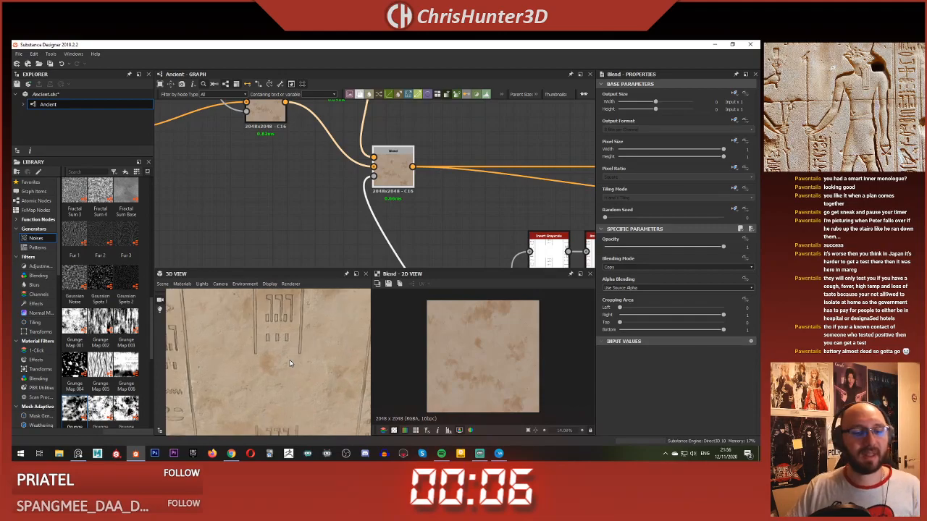
scroll(287, 357, "down", 3)
left_click_drag(287, 360, 285, 348)
scroll(285, 344, "down", 3)
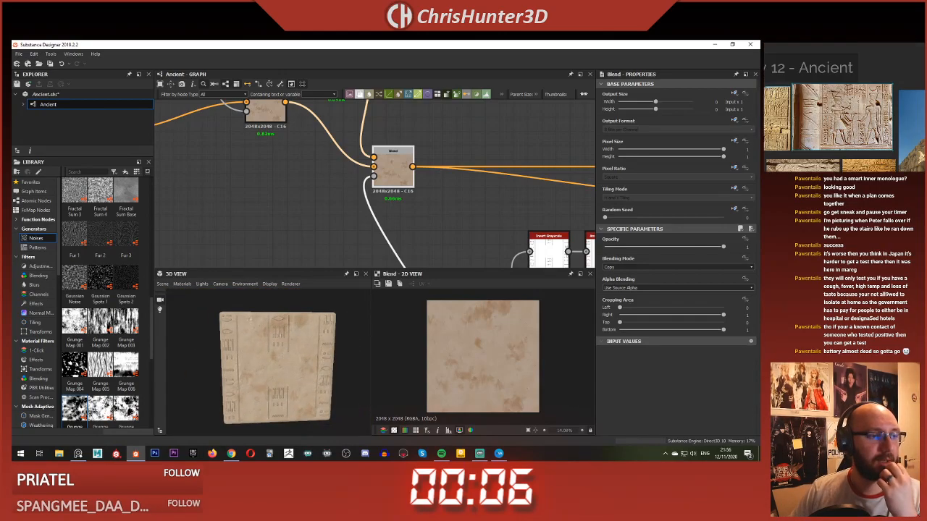
scroll(224, 361, "up", 5)
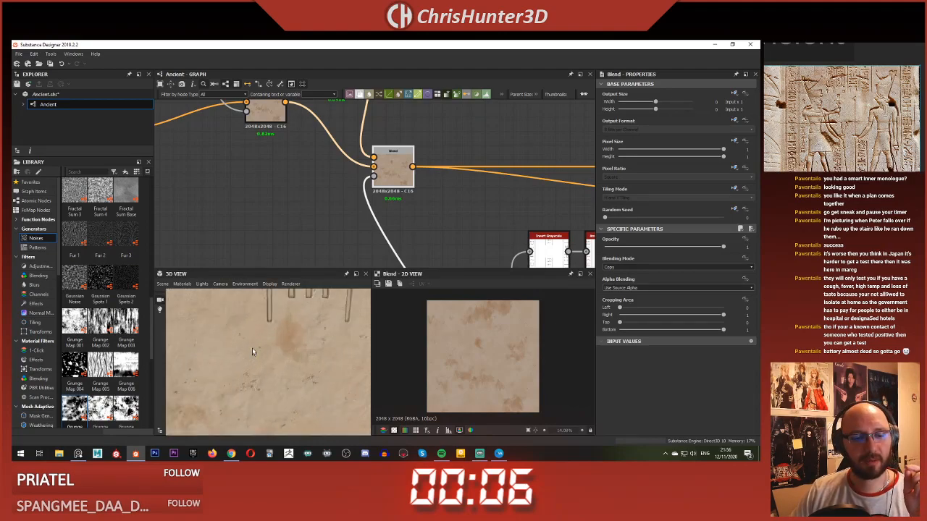
mouse_move(253, 339)
middle_mouse_down()
mouse_move(253, 360)
mouse_move(248, 352)
middle_mouse_up()
scroll(250, 350, "up", 2)
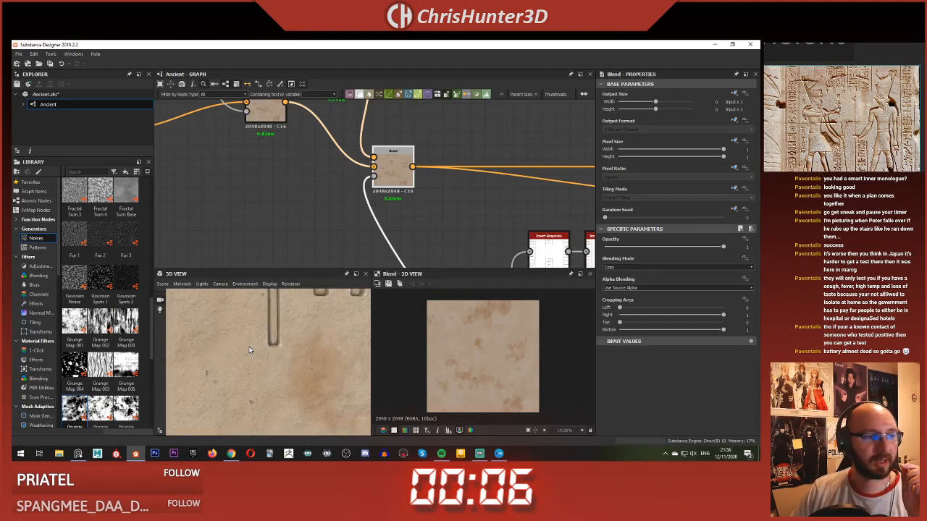
scroll(279, 359, "down", 4)
scroll(311, 212, "down", 5)
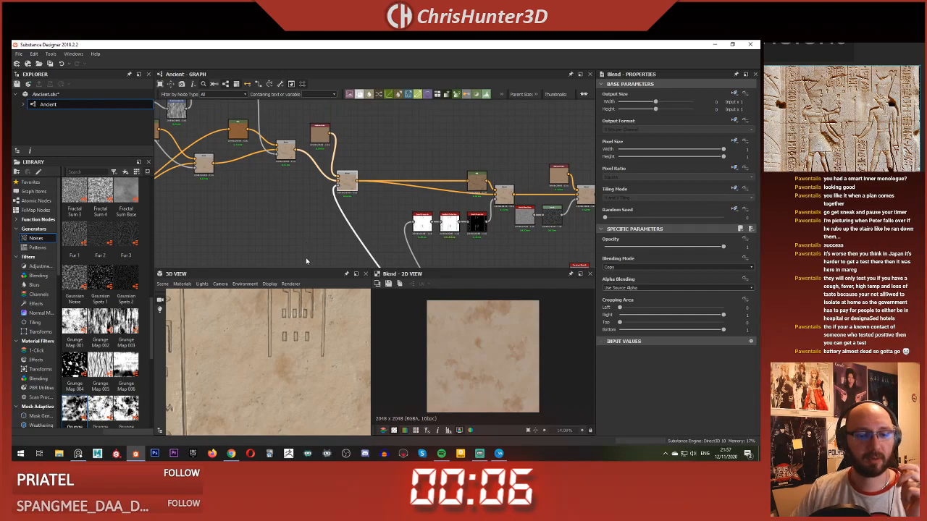
Step: Review the colour node chain and inspect the Curvature Smooth output in the 2D view
middle_click_drag(311, 212, 312, 188)
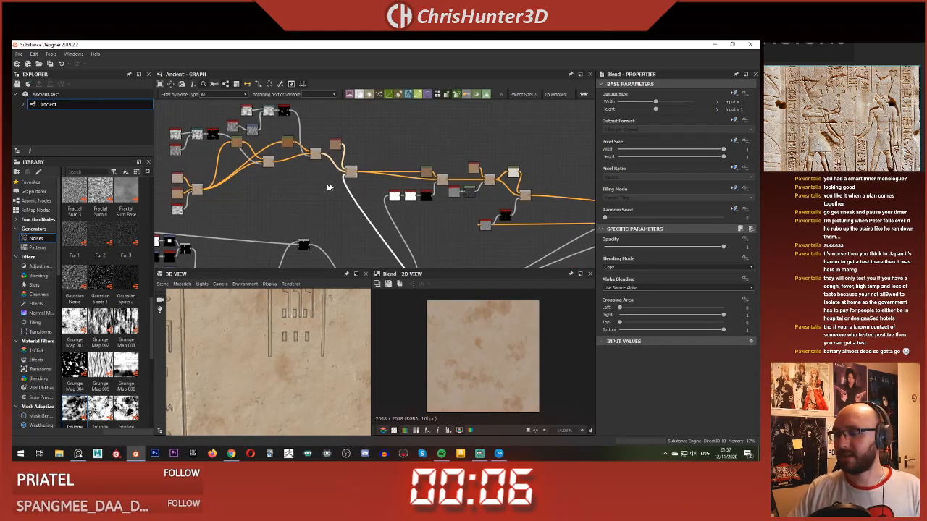
scroll(329, 192, "up", 3)
middle_click_drag(254, 143, 341, 140)
scroll(328, 162, "up", 3)
scroll(329, 162, "down", 2)
scroll(338, 169, "down", 2)
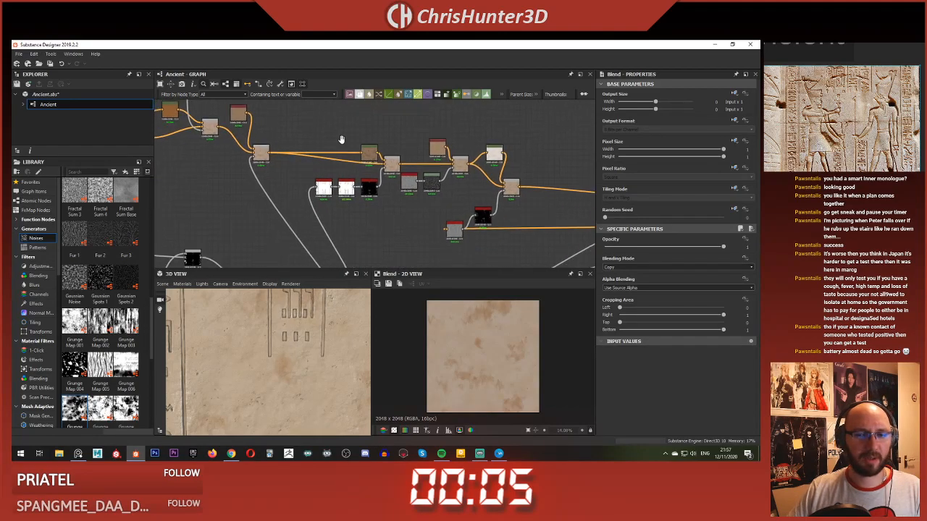
scroll(434, 233, "up", 3)
double_click(460, 225)
scroll(480, 354, "up", 6)
middle_click_drag(480, 354, 485, 352)
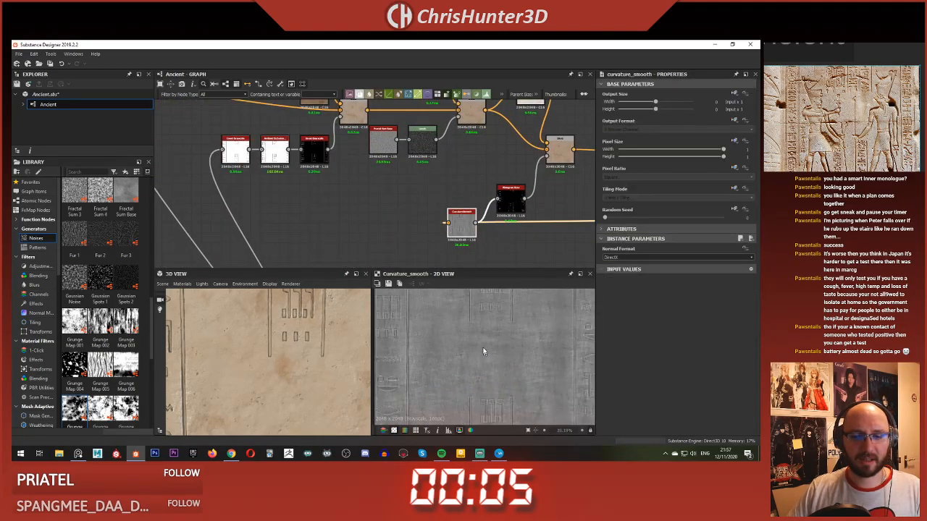
key("f")
Step: Add a Normal node below the Curvature Smooth and feed it from the final height Blend
scroll(400, 244, "down", 3)
middle_click_drag(400, 244, 392, 196)
left_click(382, 207)
key("space")
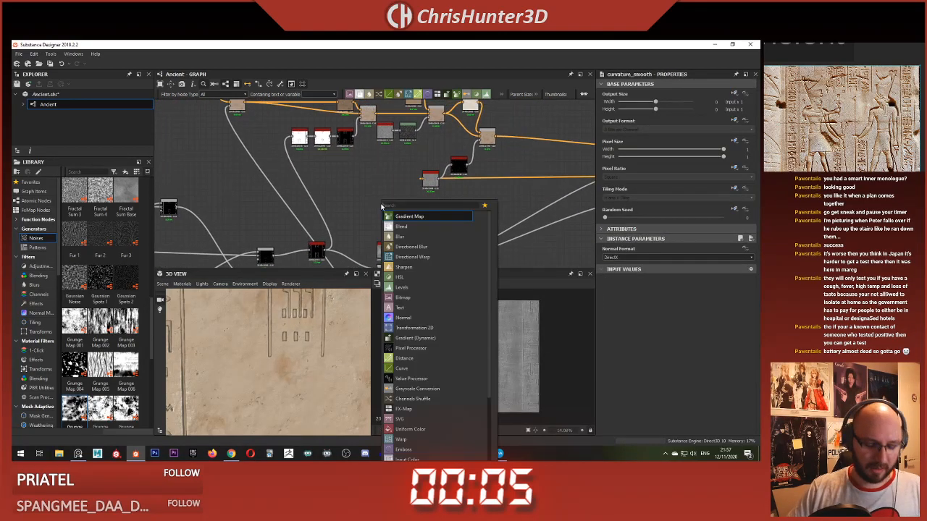
type("normal")
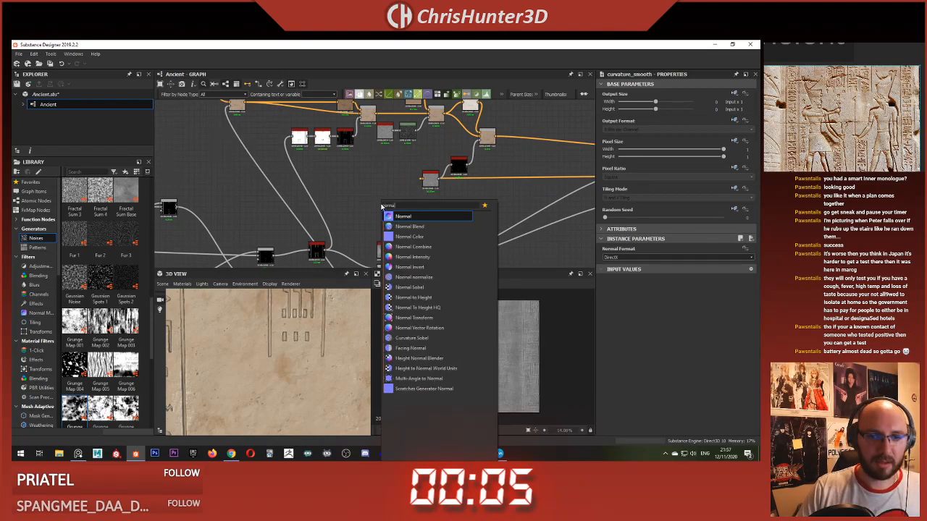
key("Return")
scroll(463, 230, "down", 1)
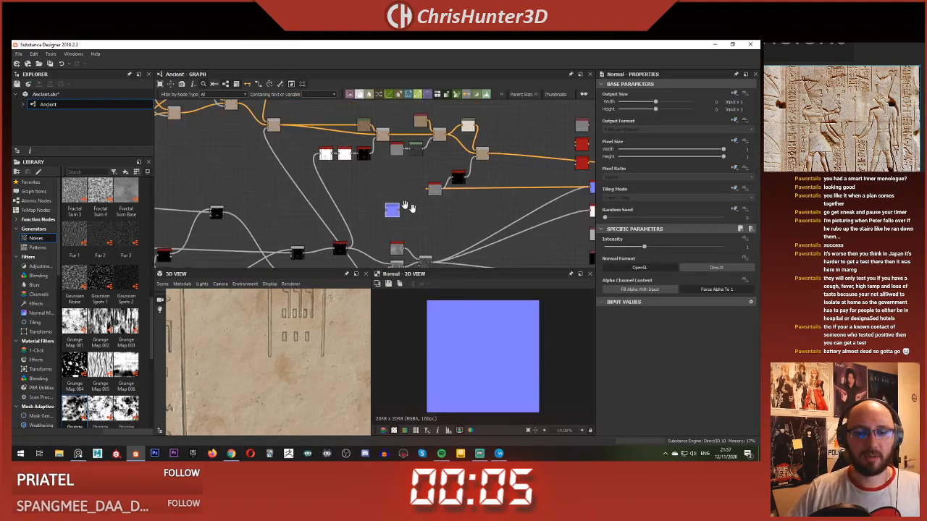
middle_click_drag(407, 207, 327, 174)
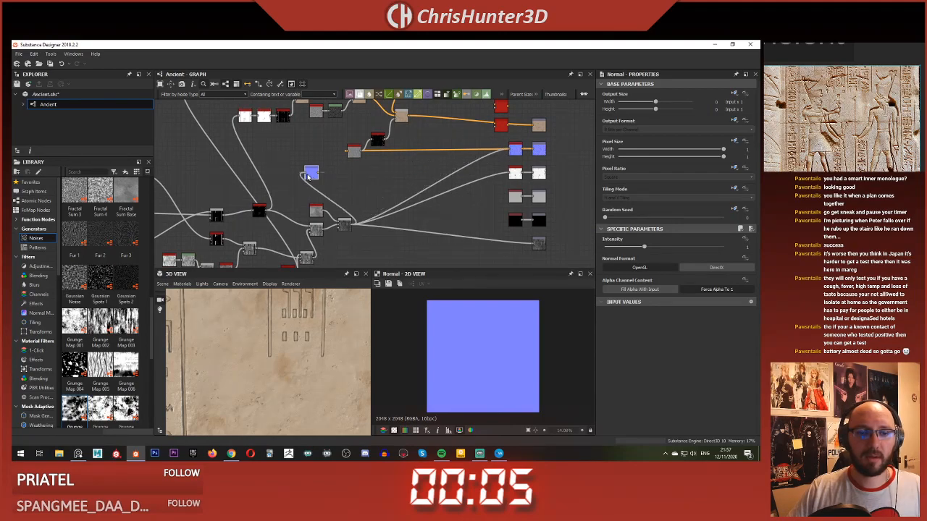
scroll(561, 252, "up", 2)
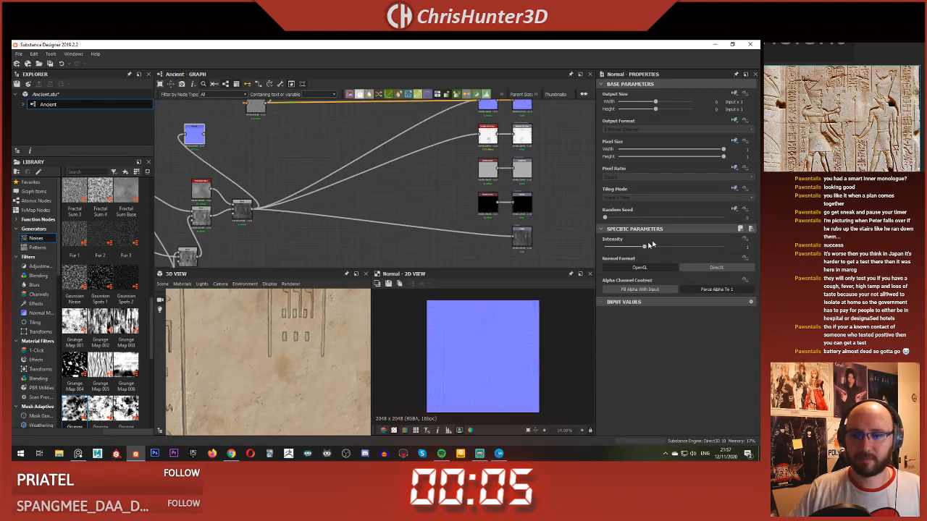
Step: Set the new Normal node's intensity to 3 and inspect its surface detail in the 2D view
scroll(505, 349, "up", 3)
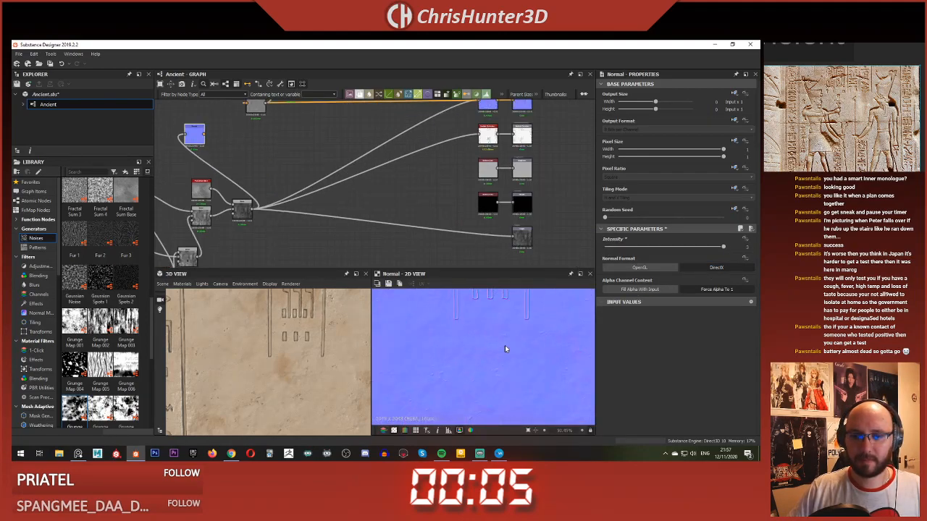
scroll(492, 355, "up", 4)
scroll(492, 353, "down", 4)
middle_click_drag(492, 352, 471, 358)
key("f")
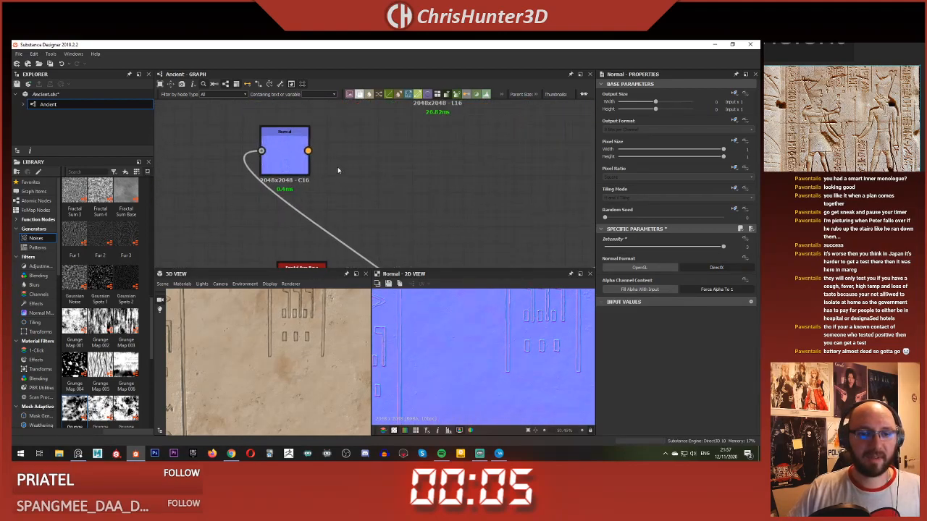
Step: Add an RGBA Split node fed by the new Normal and preview its green channel
key("space")
type("rgb")
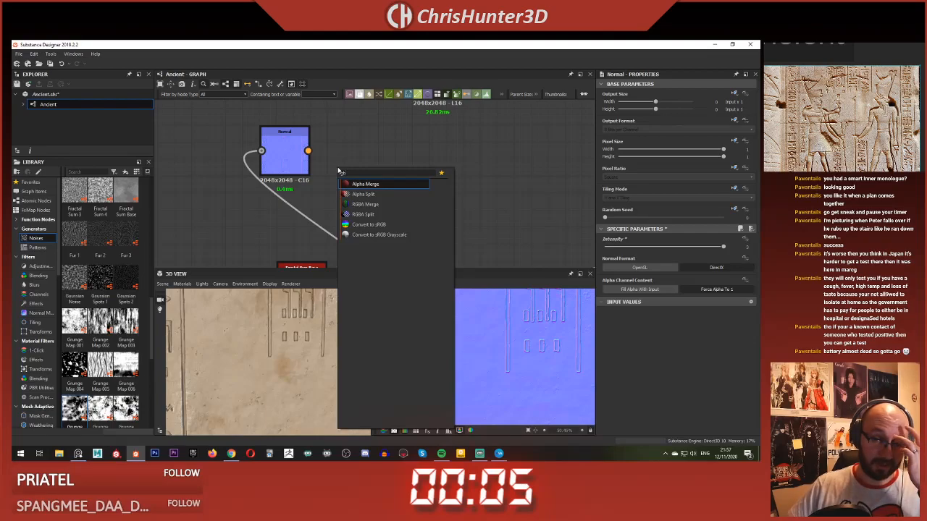
left_click(364, 214)
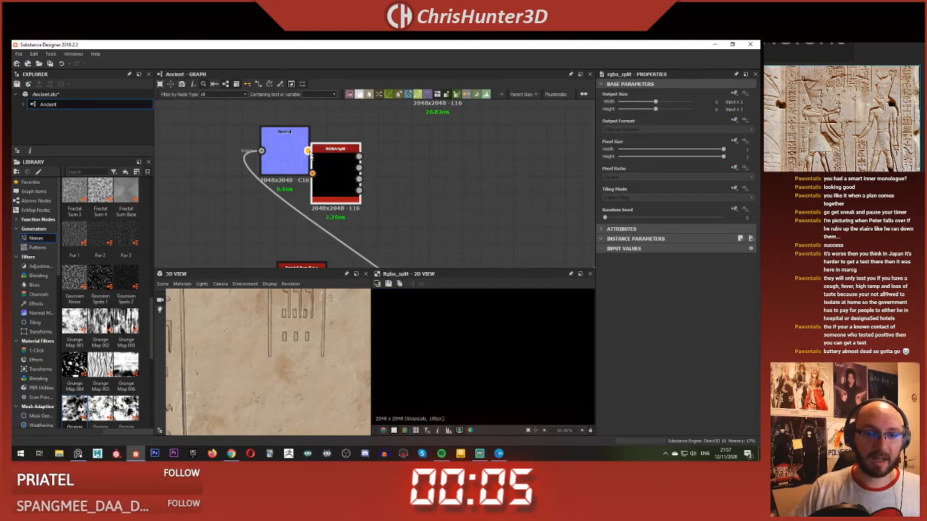
left_click(358, 169)
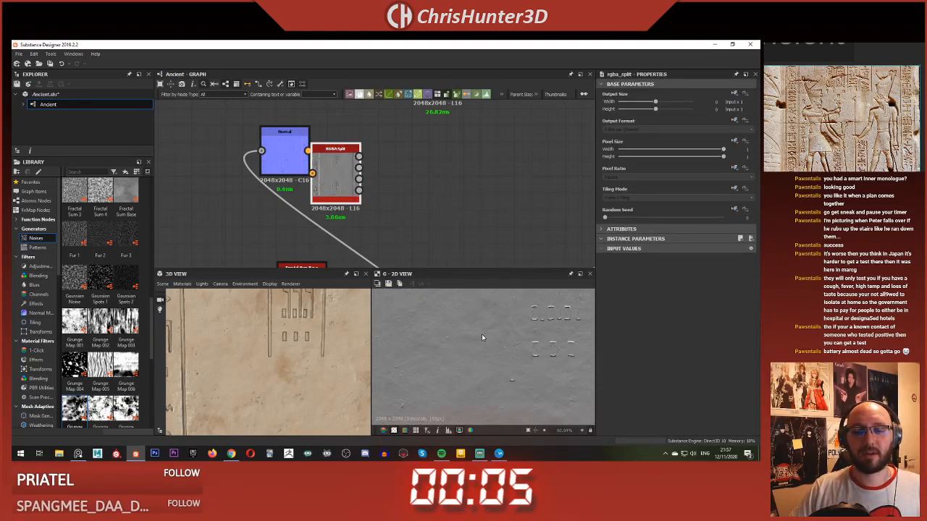
scroll(482, 334, "up", 3)
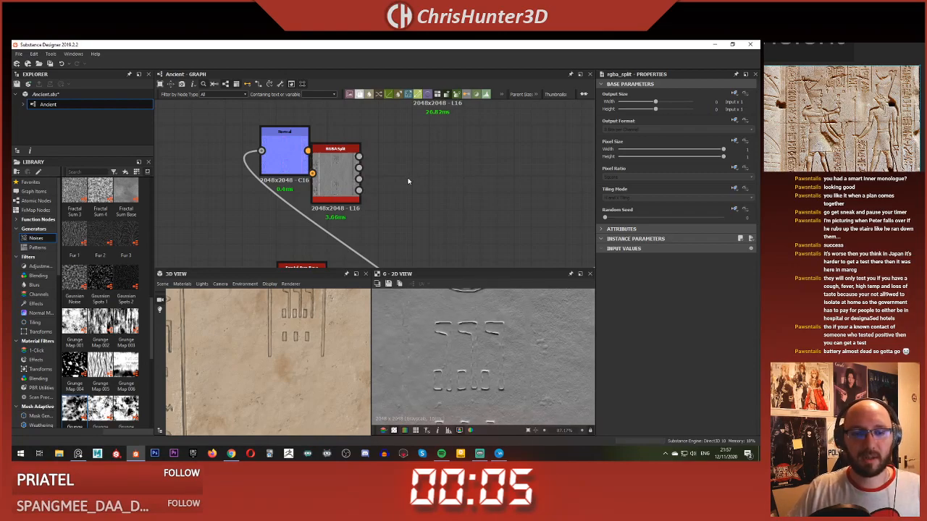
Step: Add a Histogram Scan node fed by the RGBA Split's green channel
key("space")
type("hist")
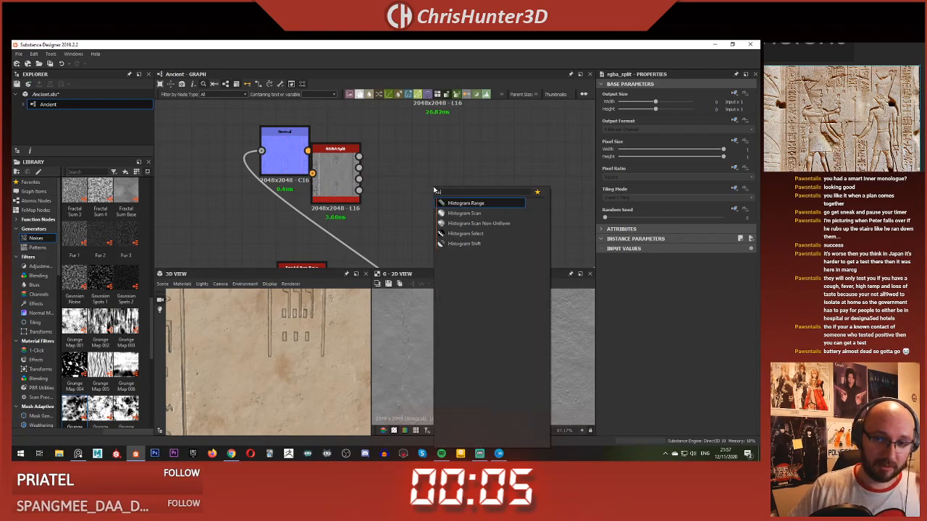
key("Down")
key("Return")
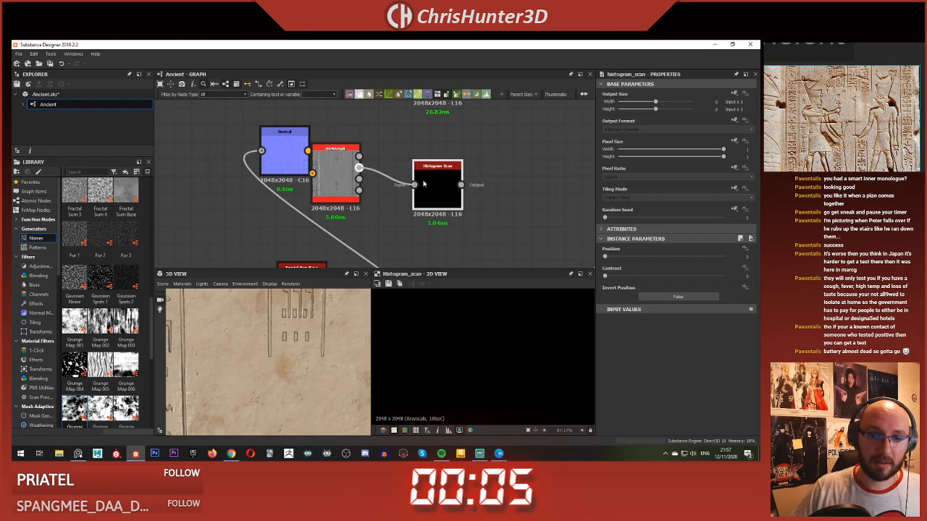
Step: Set the Histogram Scan's contrast to 1 and position to about 0.35, and inspect the resulting carving-edge mask in the 2D view
mouse_move(633, 258)
left_mouse_down()
mouse_move(663, 257)
mouse_move(630, 268)
left_mouse_up()
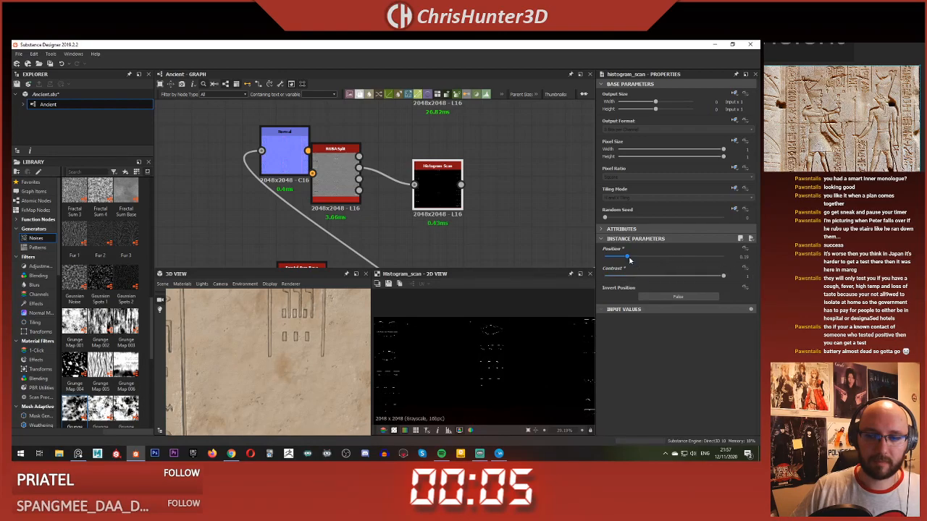
left_click_drag(648, 258, 652, 257)
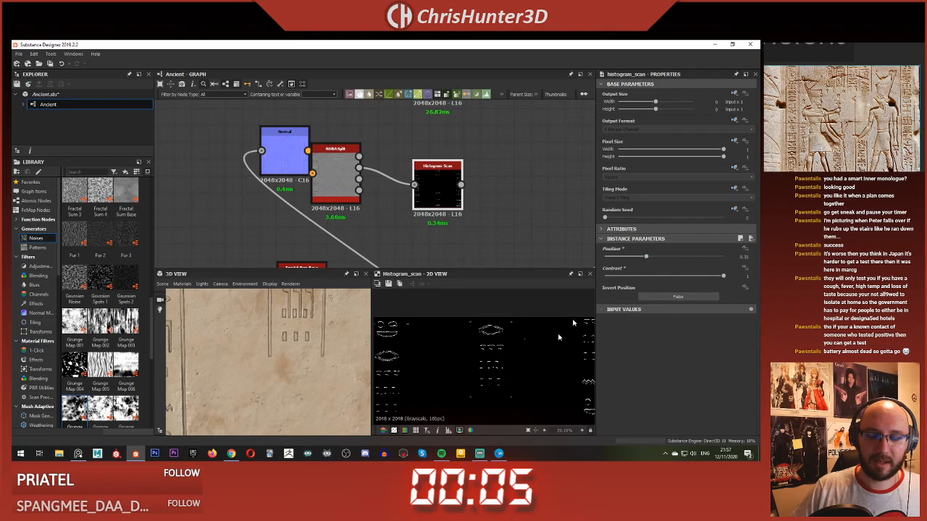
scroll(510, 324, "up", 3)
scroll(504, 350, "down", 3)
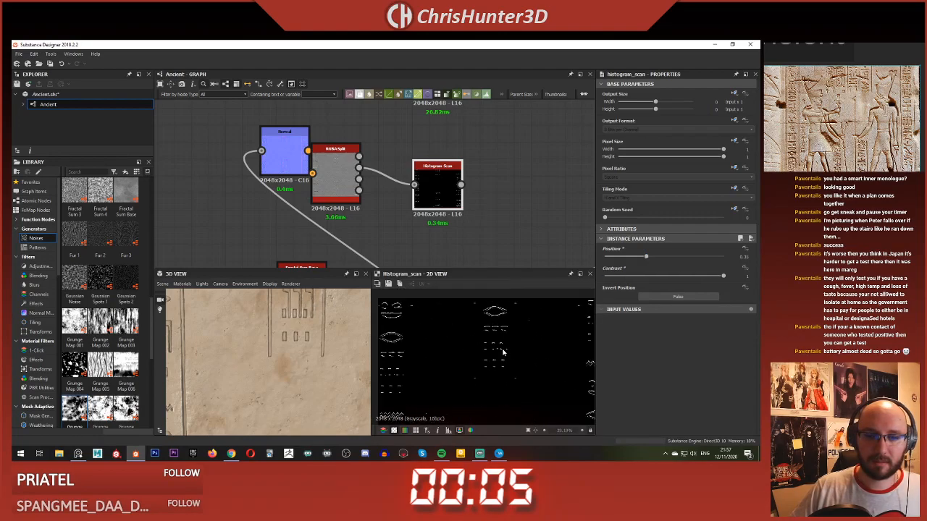
scroll(450, 239, "down", 1)
mouse_move(514, 326)
middle_mouse_down()
mouse_move(444, 358)
mouse_move(525, 329)
middle_mouse_up()
scroll(439, 364, "up", 4)
scroll(526, 330, "down", 4)
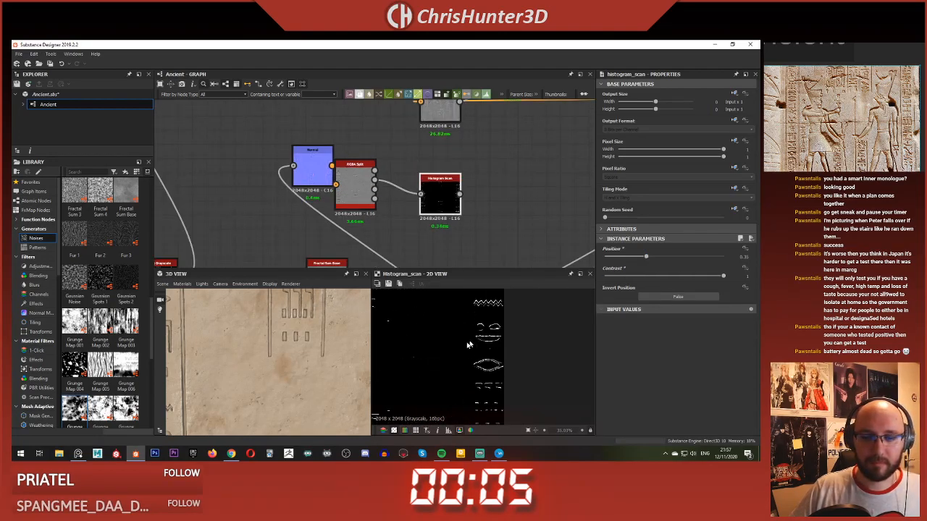
Step: Search for "dir" among the nodes to add a directional node beside the Histogram Scan
middle_click_drag(453, 211, 413, 212)
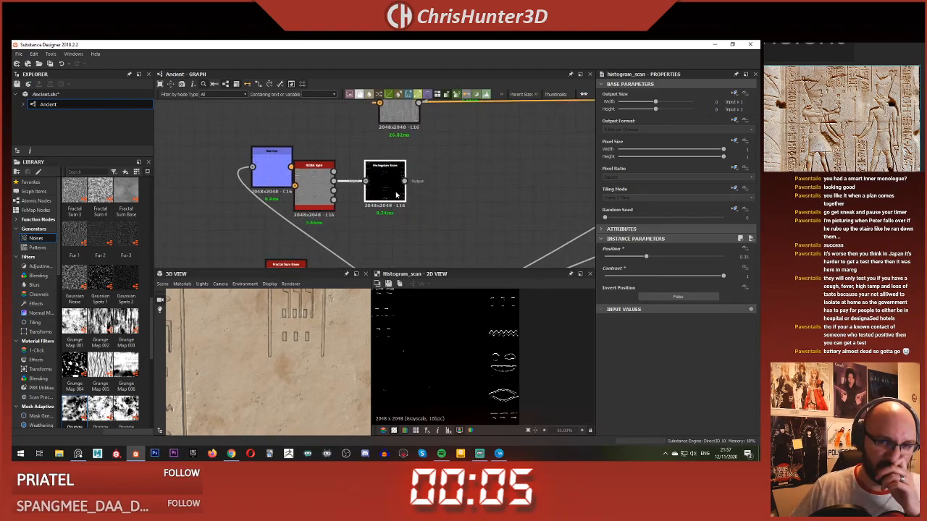
scroll(435, 215, "up", 2)
key("space")
type("dir")
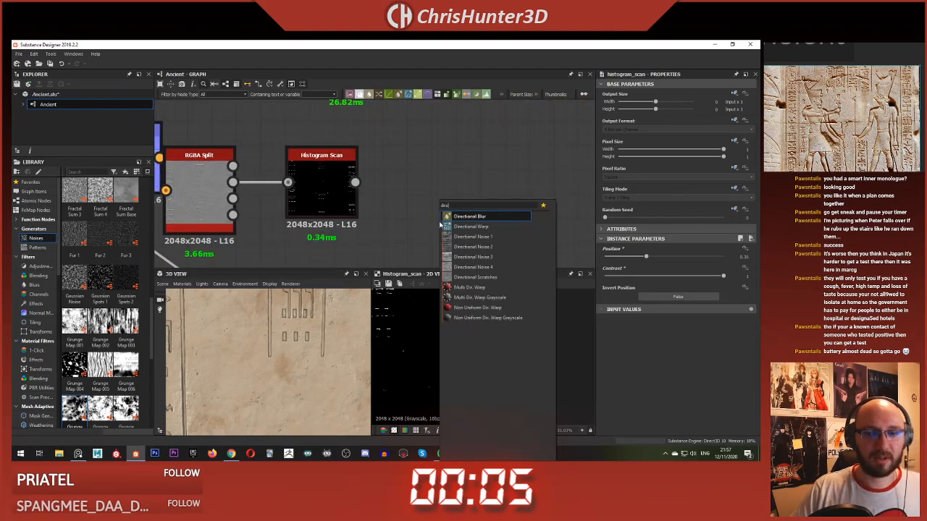
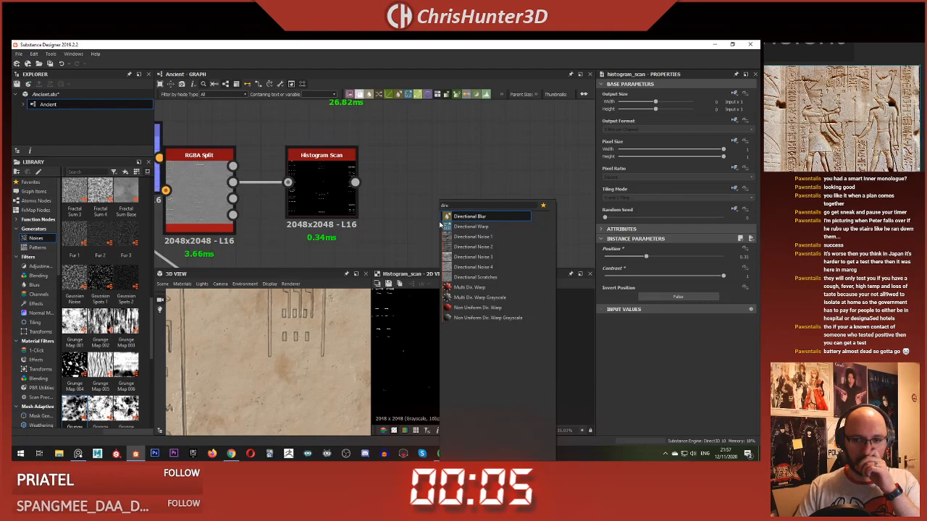
Step: Add a Directional Warp node, feed Histogram Scan into both its inputs, and point its Warp Angle downward
left_click(443, 226)
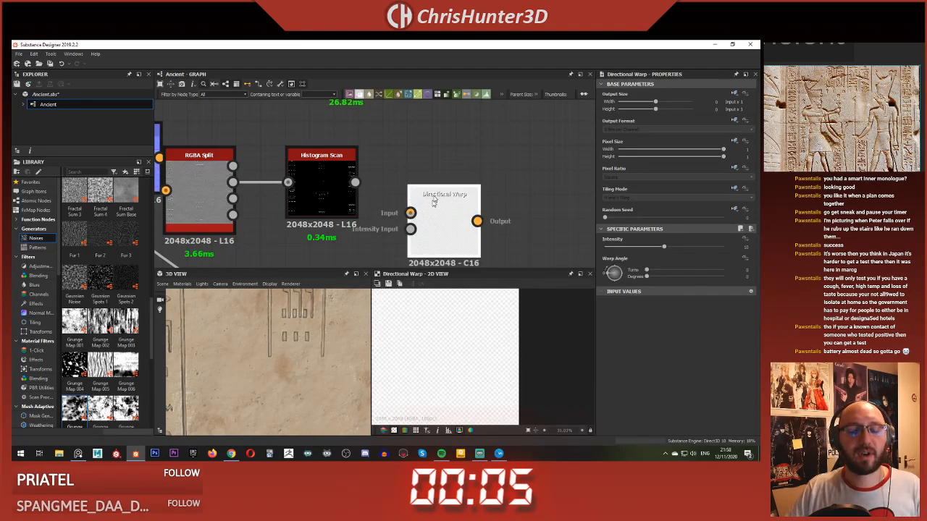
left_click_drag(355, 182, 423, 204)
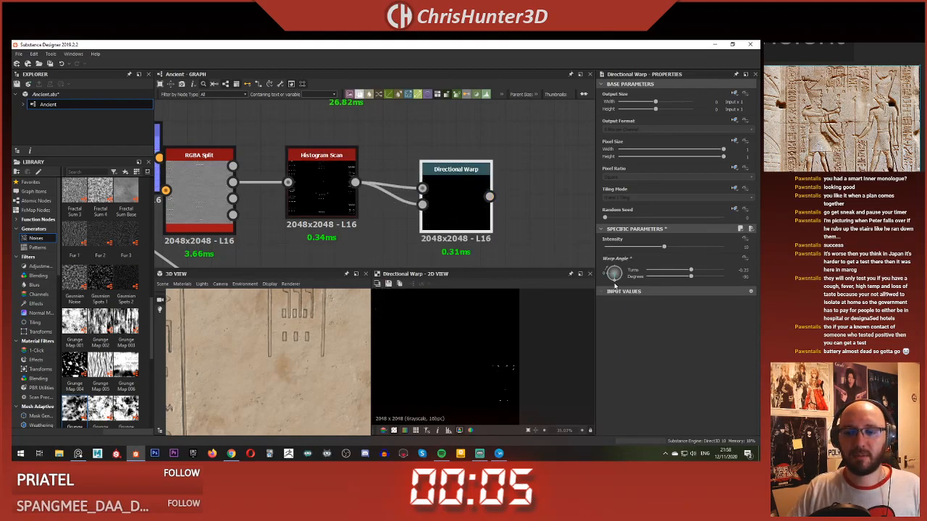
scroll(500, 186, "up", 2)
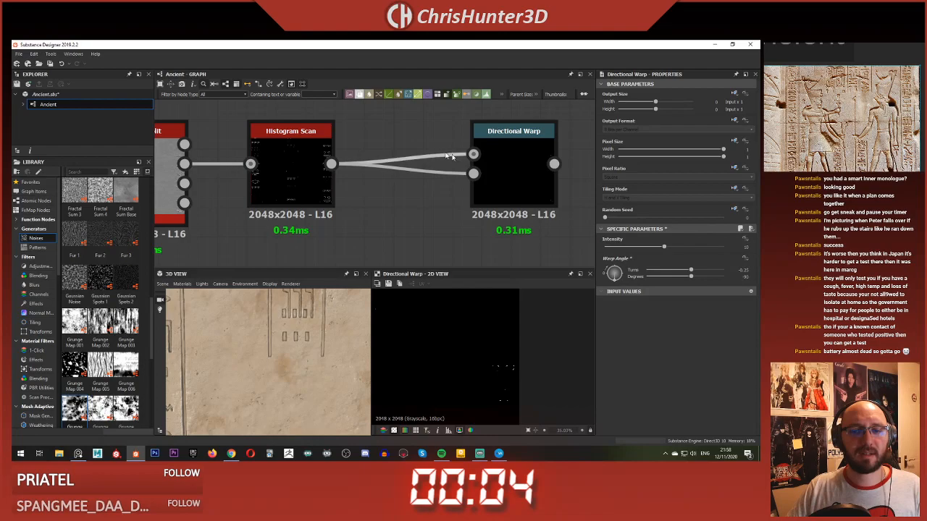
Step: Add an Invert Grayscale node between Histogram Scan and the Directional Warp's main input
key("space")
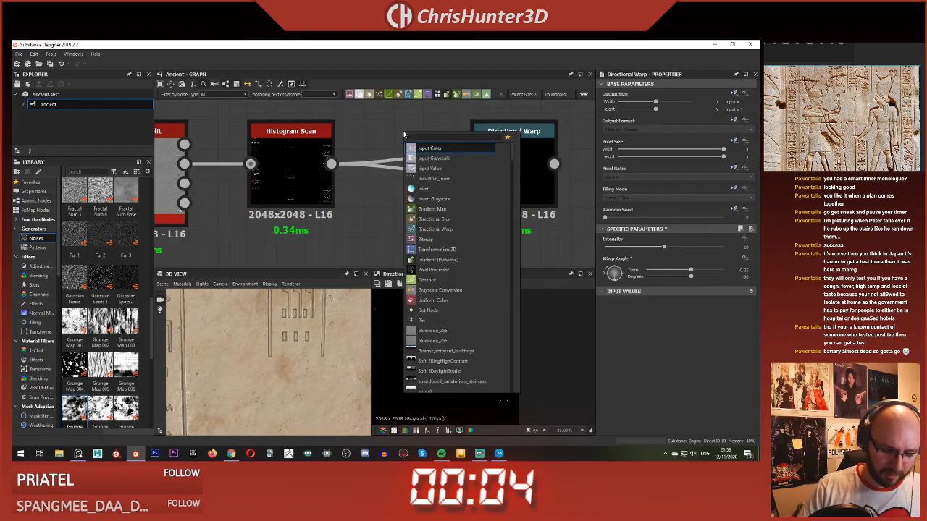
type("inv")
key("Down")
key("Return")
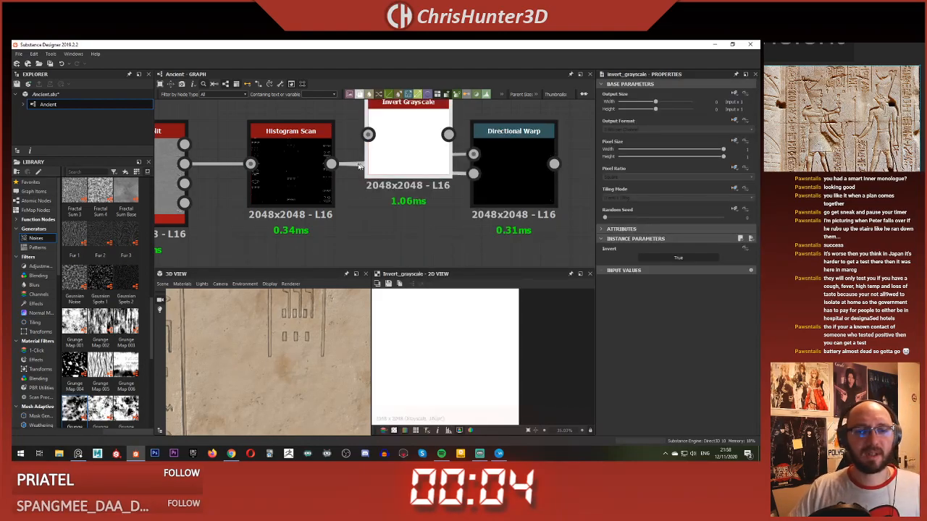
left_click_drag(332, 165, 386, 136)
left_click_drag(449, 135, 486, 153)
double_click(510, 159)
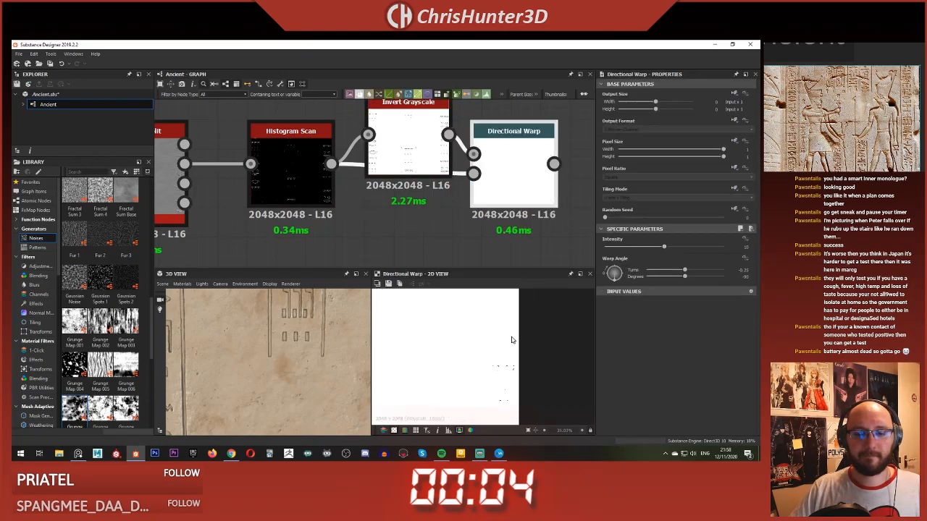
Step: Feed Histogram Scan into the Directional Warp's main input and the inverted map into Intensity Input, and set Intensity to 0
left_click_drag(332, 165, 475, 174)
scroll(501, 216, "down", 2)
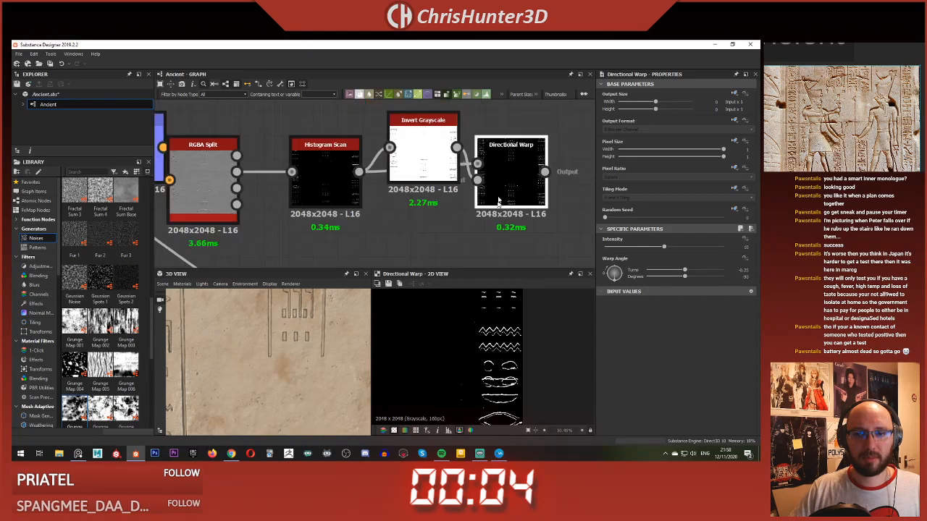
left_click_drag(629, 251, 599, 261)
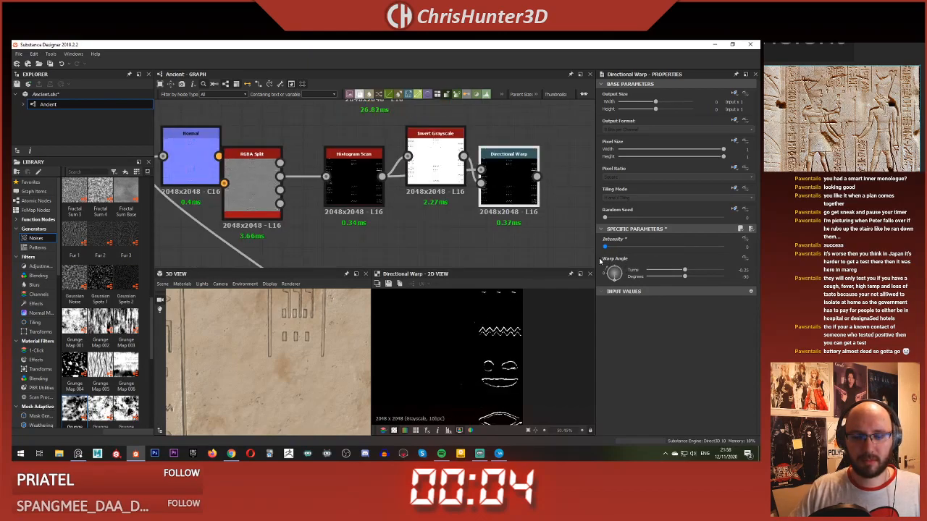
Step: Delete the chain of Directional Warp, Invert Grayscale, Histogram Scan, RGBA Split and Normal nodes
left_click(506, 174)
key("Delete")
left_click(445, 161)
key("Delete")
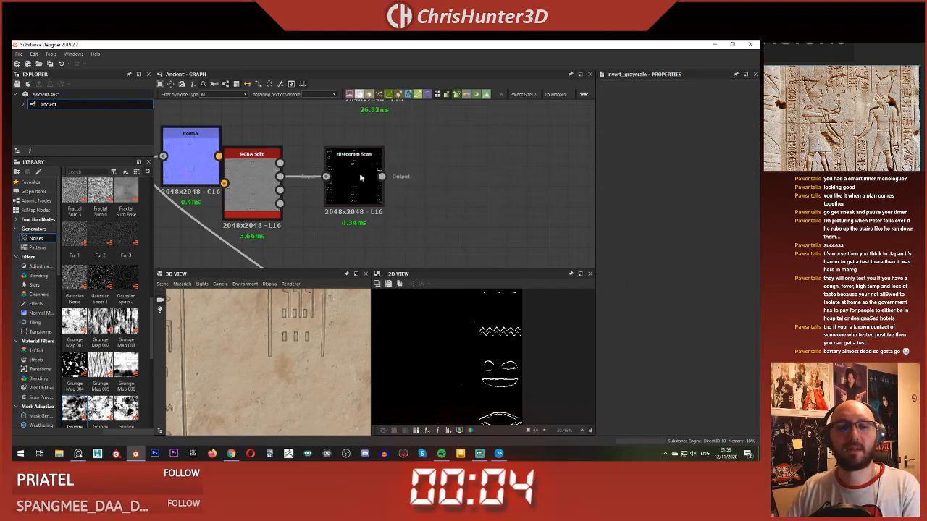
left_click(350, 176)
key("Delete")
left_click(252, 174)
key("Delete")
left_click(199, 159)
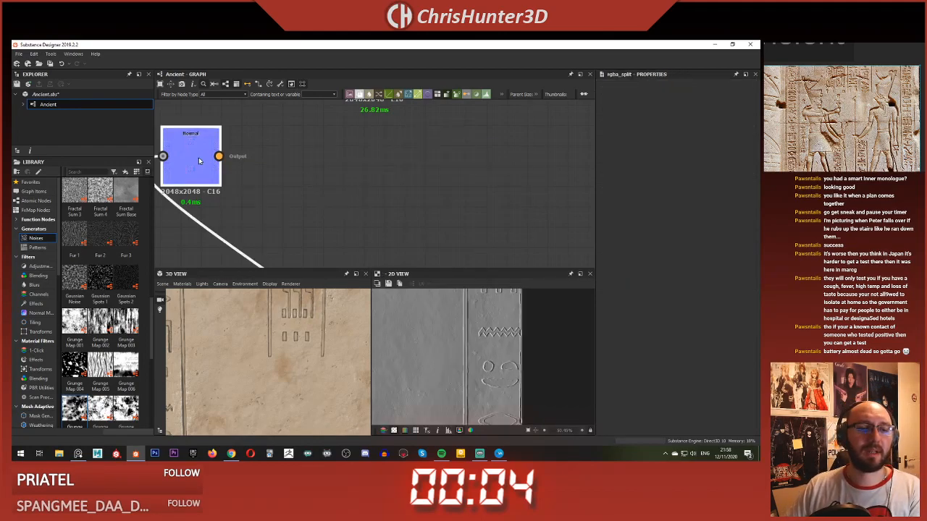
key("Delete")
Step: Add a Dripping Rust node below the Curvature Smooth node
scroll(385, 199, "down", 3)
scroll(389, 198, "down", 1)
middle_click_drag(381, 183, 340, 198)
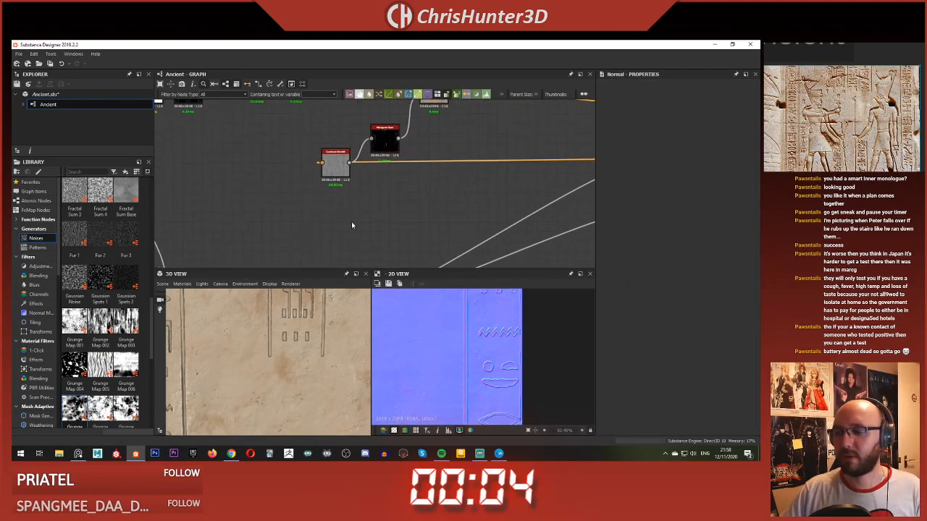
key("space")
type("drip")
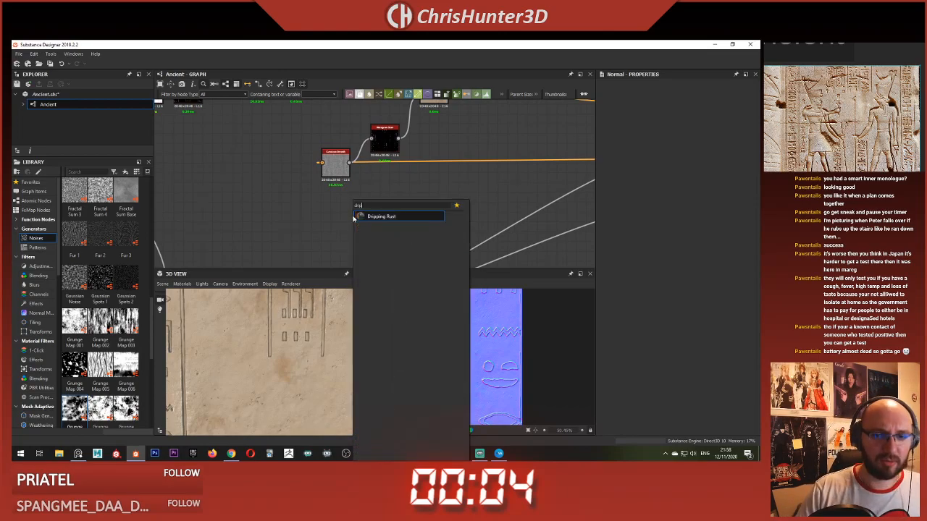
left_click(391, 217)
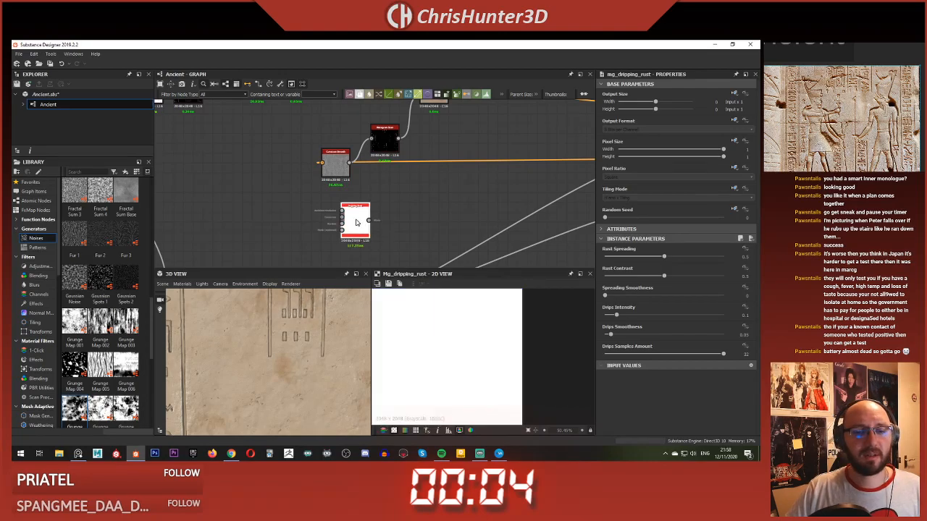
scroll(355, 223, "up", 3)
scroll(347, 223, "down", 3)
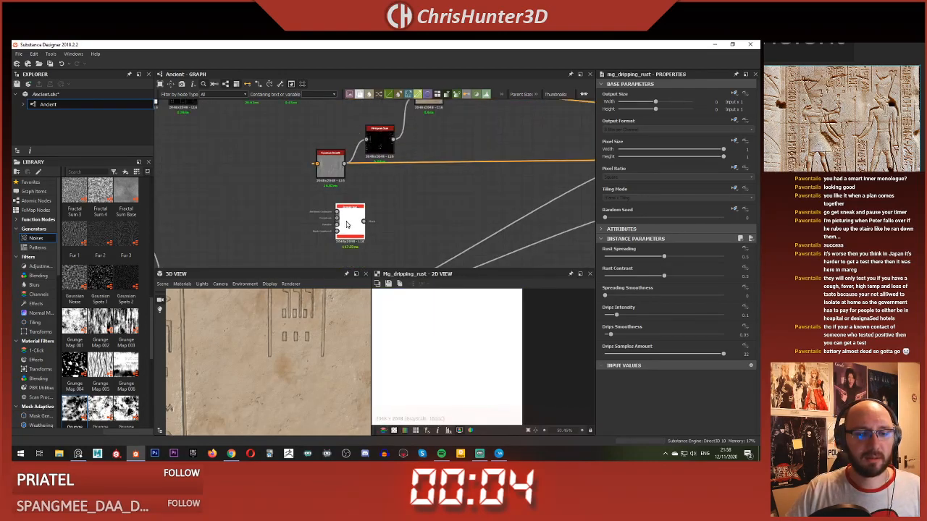
Step: Connect the ambient occlusion node's output to the Dripping Rust node's Ambient Occlusion input
middle_click_drag(349, 224, 337, 206)
scroll(337, 206, "up", 1)
left_click_drag(338, 206, 379, 204)
scroll(379, 204, "down", 1)
scroll(380, 204, "down", 2)
middle_click_drag(520, 220, 431, 207)
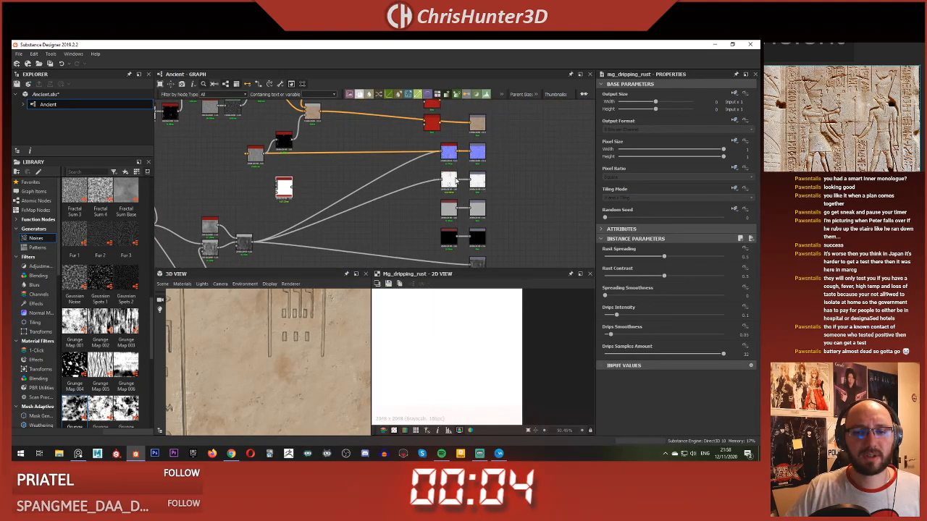
left_click_drag(321, 178, 277, 181)
scroll(280, 182, "up", 3)
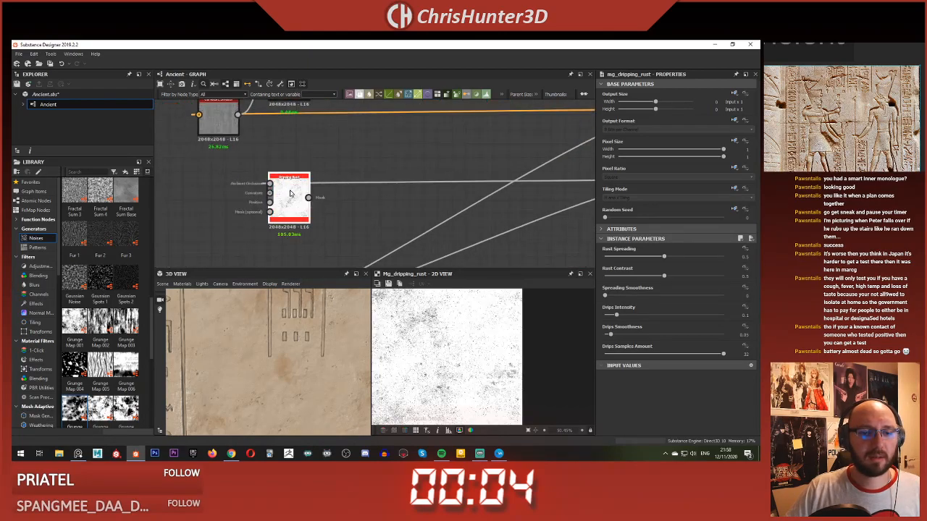
Step: Connect the Curvature Smooth output to the Dripping Rust node's Curvature input
scroll(290, 200, "down", 2)
middle_click_drag(357, 177, 436, 177)
middle_click_drag(319, 145, 324, 166)
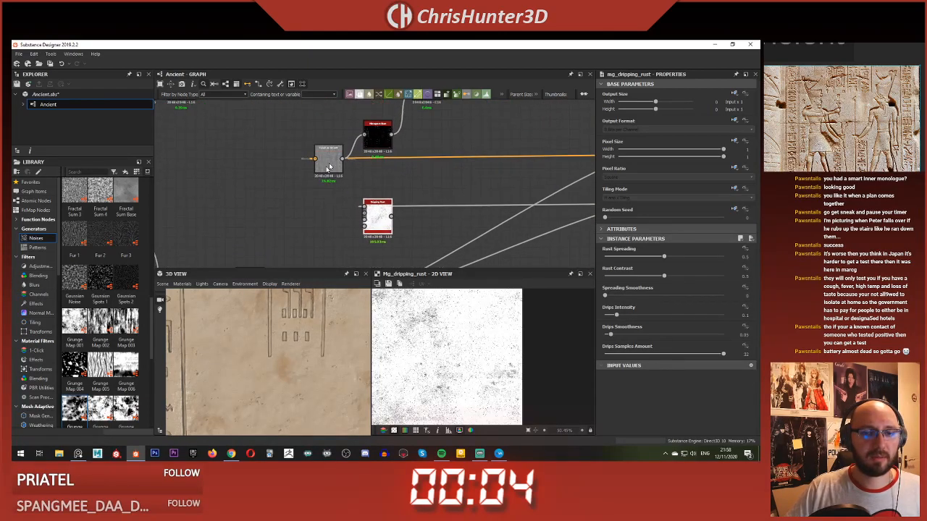
left_click(326, 165)
left_click_drag(347, 160, 365, 214)
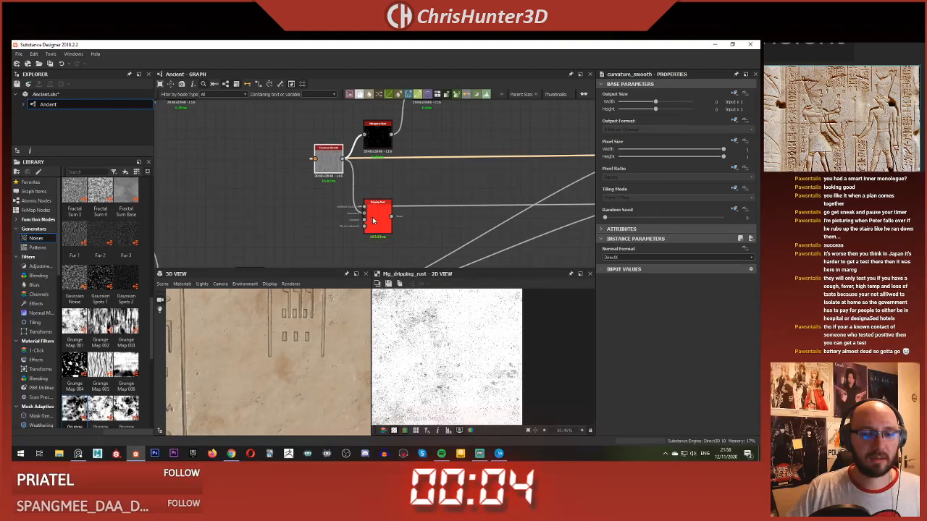
left_click(376, 221)
scroll(376, 226, "up", 3)
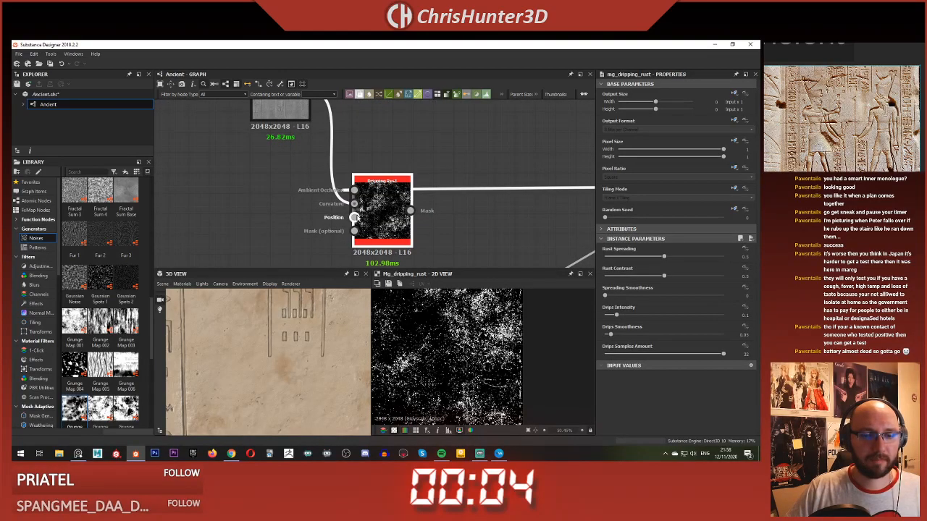
Step: Search the node list for a position node to feed the Dripping Rust node's Position input
scroll(451, 351, "up", 4)
scroll(450, 351, "down", 3)
left_click(303, 248)
key("space")
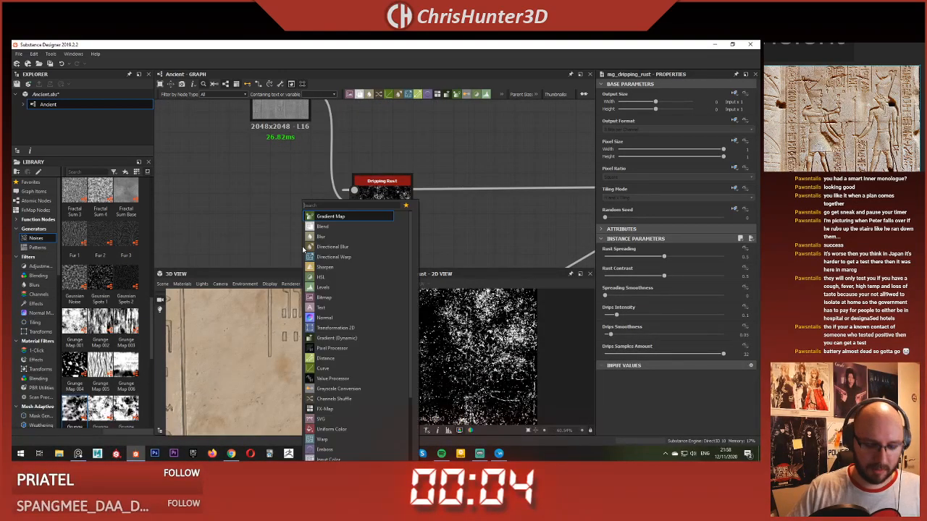
type("pos")
key("BackSpace")
key("BackSpace")
key("BackSpace")
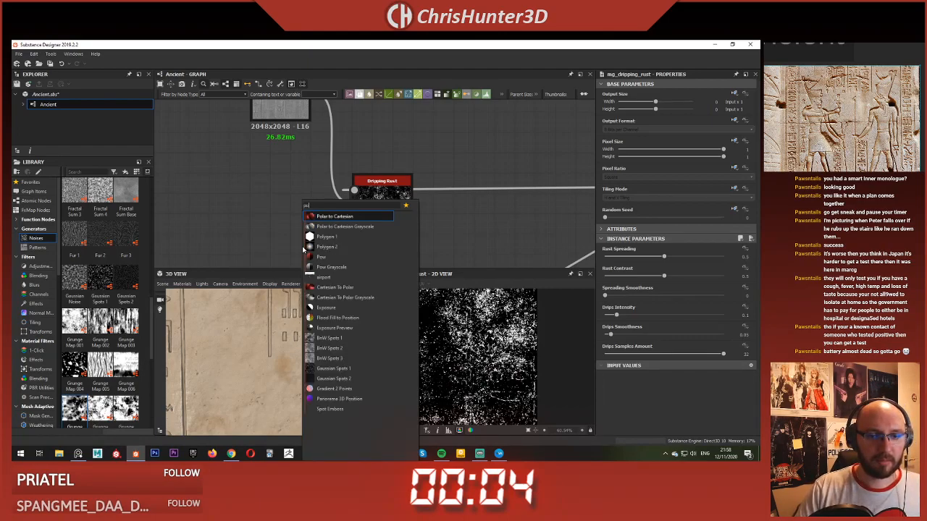
left_click(283, 206)
Step: Connect the final height blend, which also feeds the normal and ambient occlusion nodes, to the Dripping Rust node's Position input
scroll(384, 217, "down", 4)
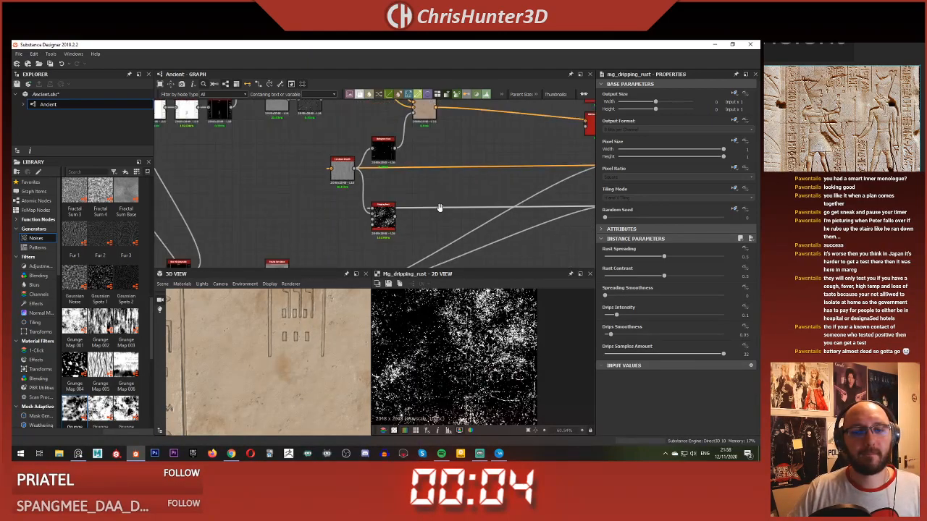
middle_click_drag(438, 207, 336, 106)
scroll(290, 206, "up", 3)
left_click(293, 210)
scroll(384, 228, "down", 4)
scroll(258, 171, "up", 1)
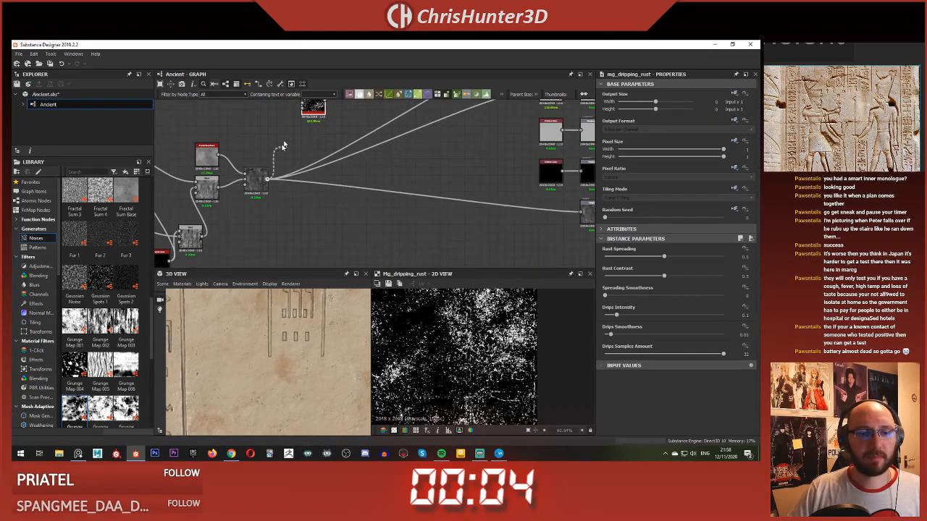
middle_click_drag(287, 123, 304, 190)
scroll(308, 182, "up", 4)
left_click(338, 180)
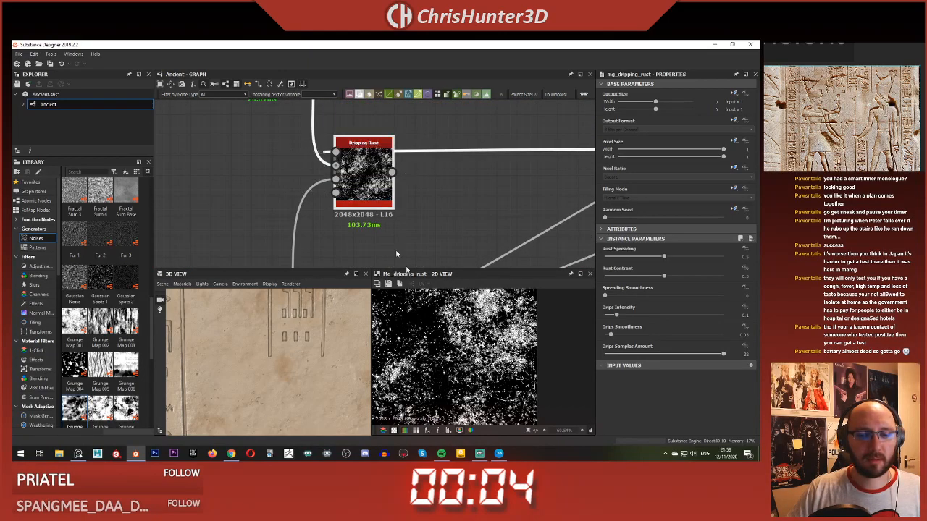
Step: Lower the Dripping Rust node's Rust Spreading to 0.02 and Rust Contrast to 0.02
scroll(449, 348, "up", 4)
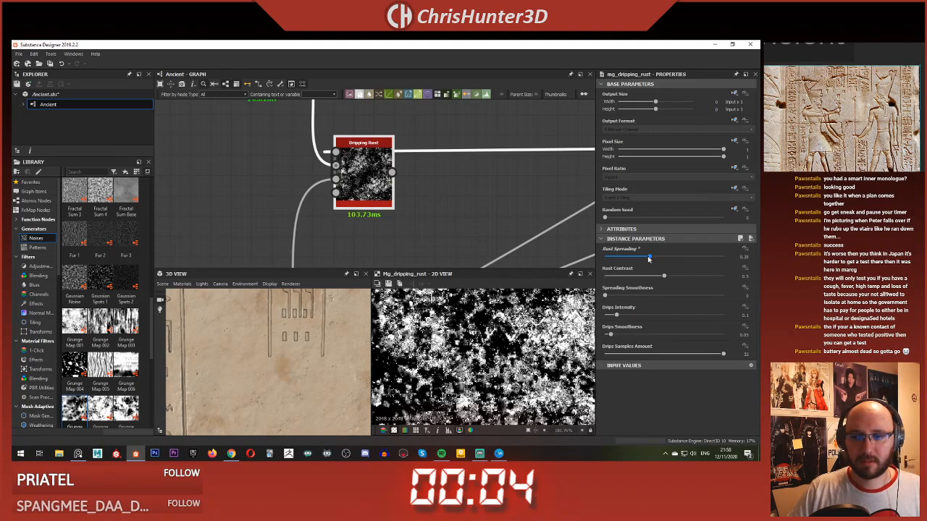
left_click_drag(649, 259, 603, 256)
left_click_drag(662, 276, 608, 257)
scroll(480, 330, "down", 5)
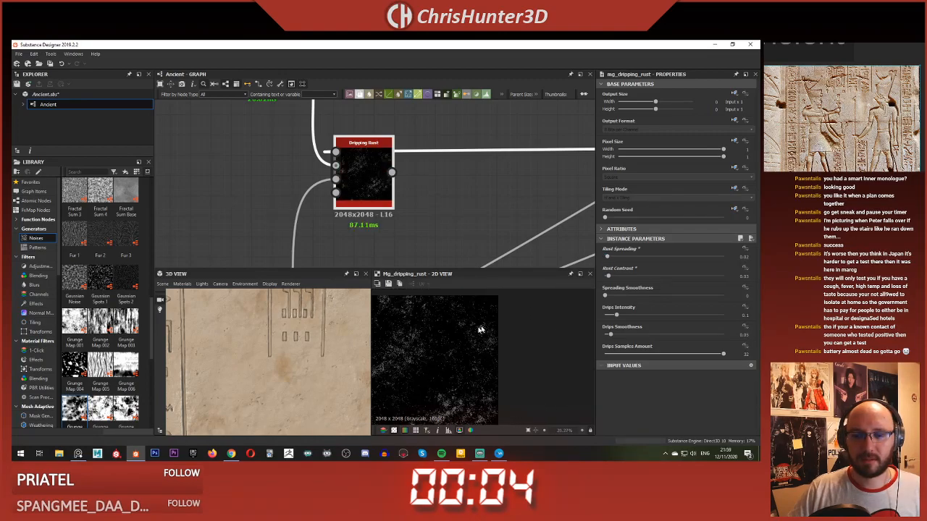
Step: Delete the Dripping Rust node
scroll(451, 319, "up", 4)
left_click(379, 182)
key("Delete")
Step: Add a BnW Spots 1 noise node and place it in the empty area beside the Curvature Smooth node
scroll(372, 187, "down", 5)
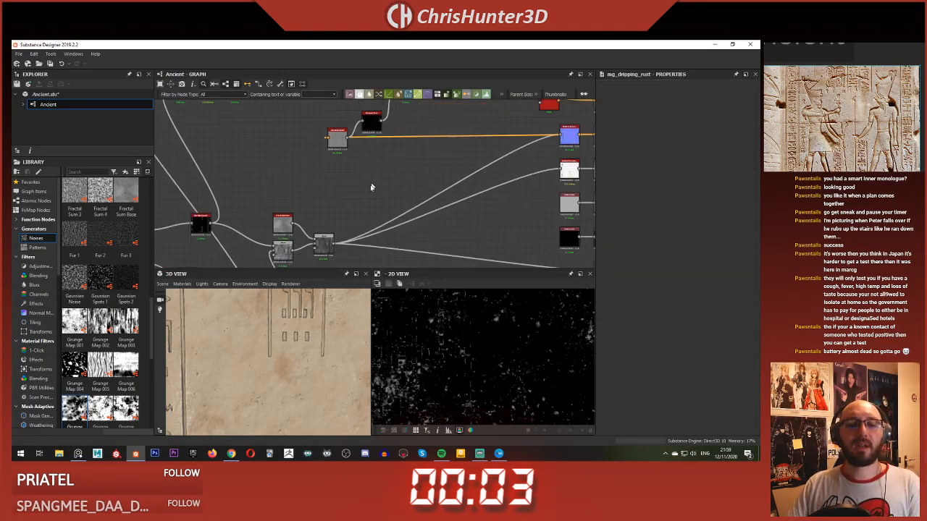
scroll(372, 188, "down", 3)
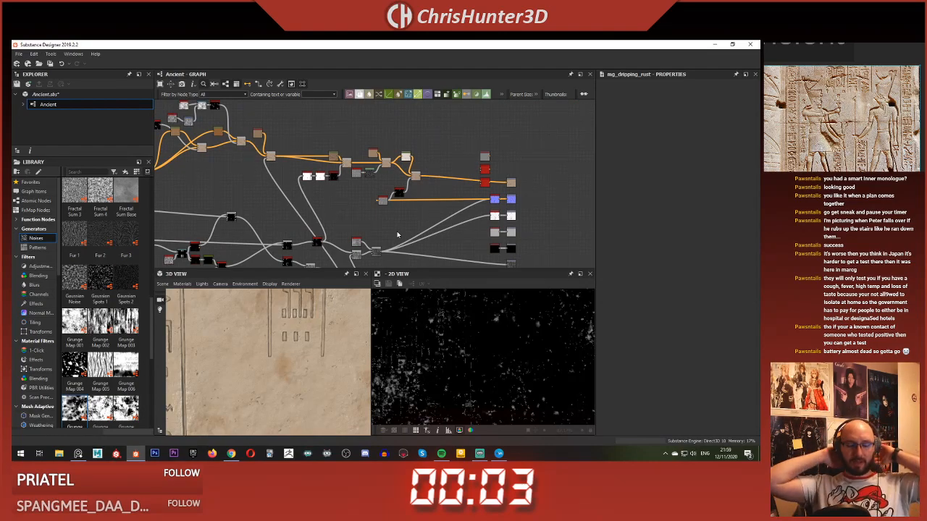
scroll(409, 222, "up", 6)
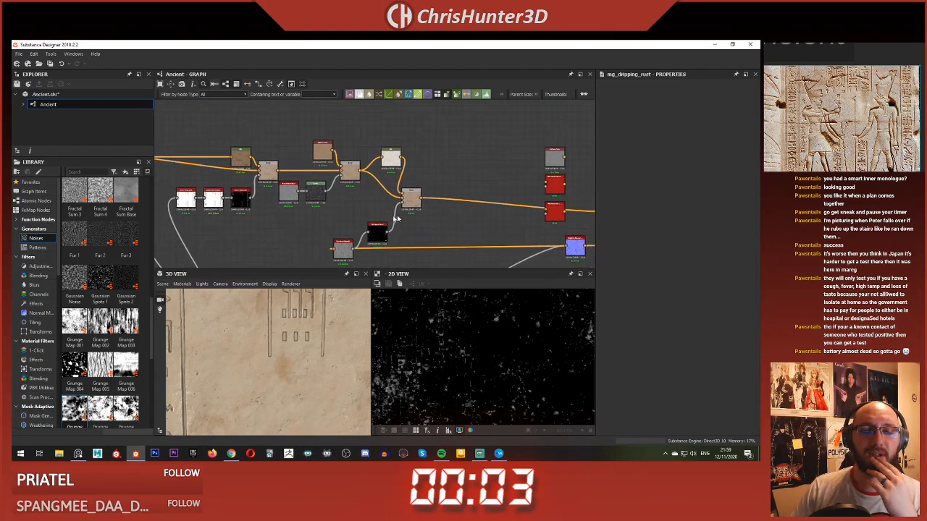
scroll(429, 212, "up", 2)
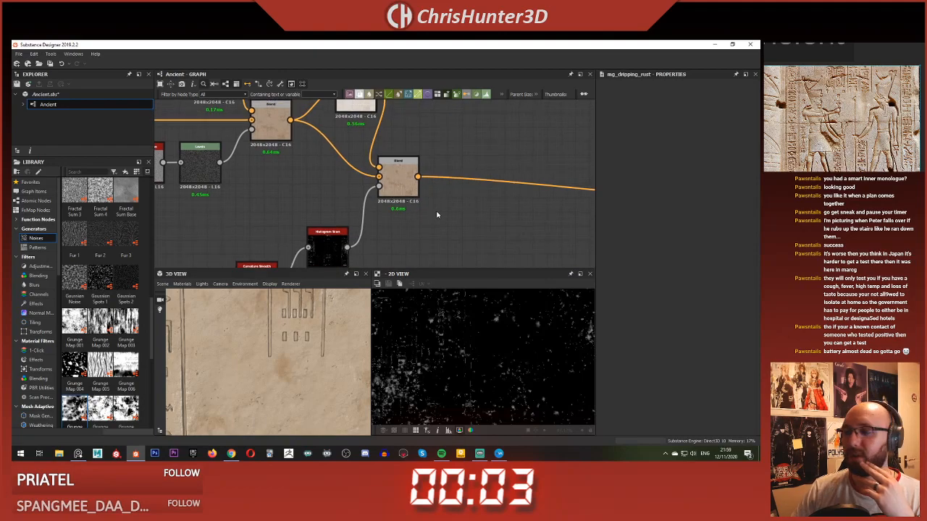
scroll(437, 215, "down", 3)
mouse_move(428, 210)
middle_mouse_down()
mouse_move(442, 218)
mouse_move(463, 180)
mouse_move(426, 196)
middle_mouse_up()
scroll(426, 197, "up", 1)
key("space")
type("bnw")
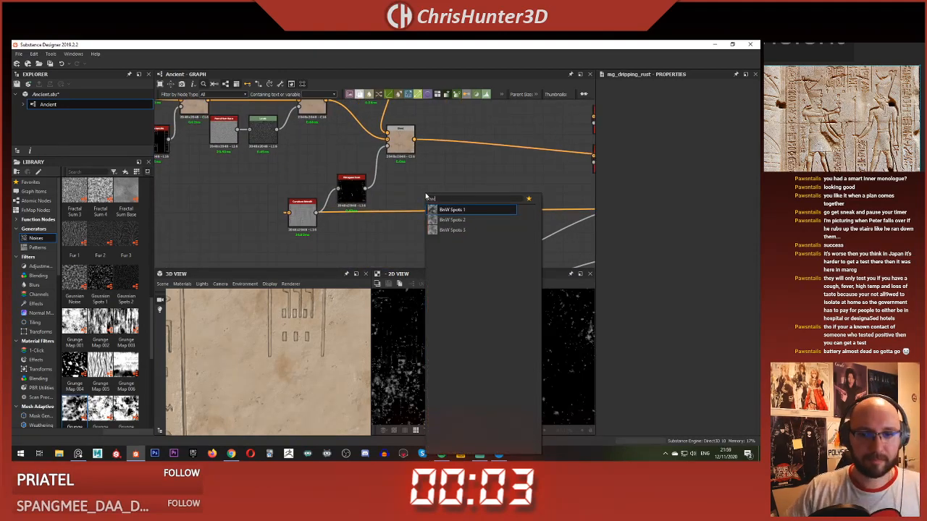
left_click(451, 210)
left_click_drag(420, 189, 263, 210)
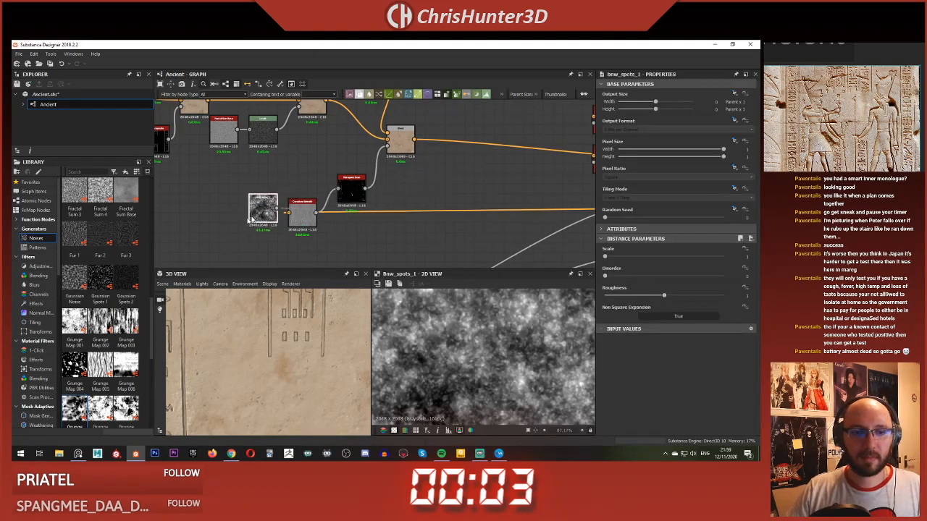
middle_click_drag(215, 236, 312, 182)
left_click_drag(347, 160, 294, 205)
scroll(424, 318, "down", 5)
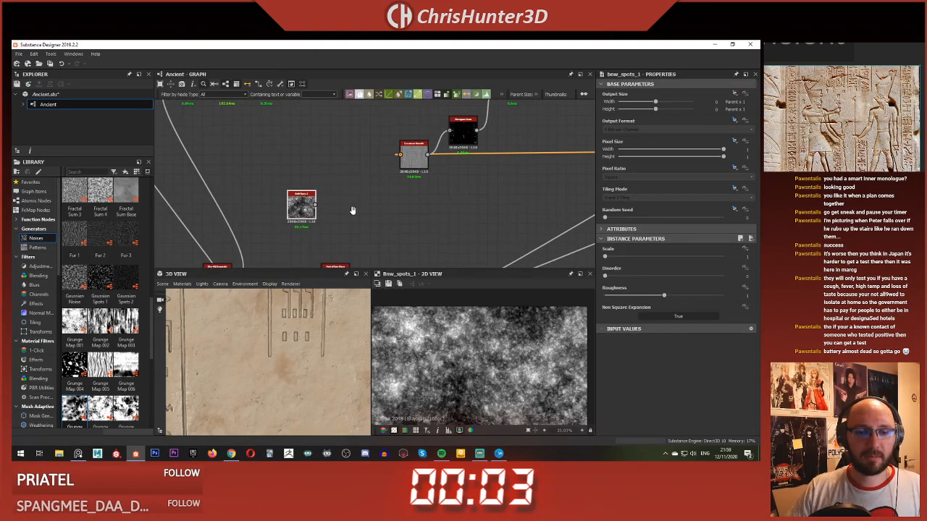
Step: Add a Directional Warp node and feed BnW Spots 1 into both its main and intensity inputs
left_click(351, 207)
scroll(356, 194, "up", 1)
middle_click_drag(357, 190, 359, 214)
key("space")
type("dir")
key("Down")
key("Return")
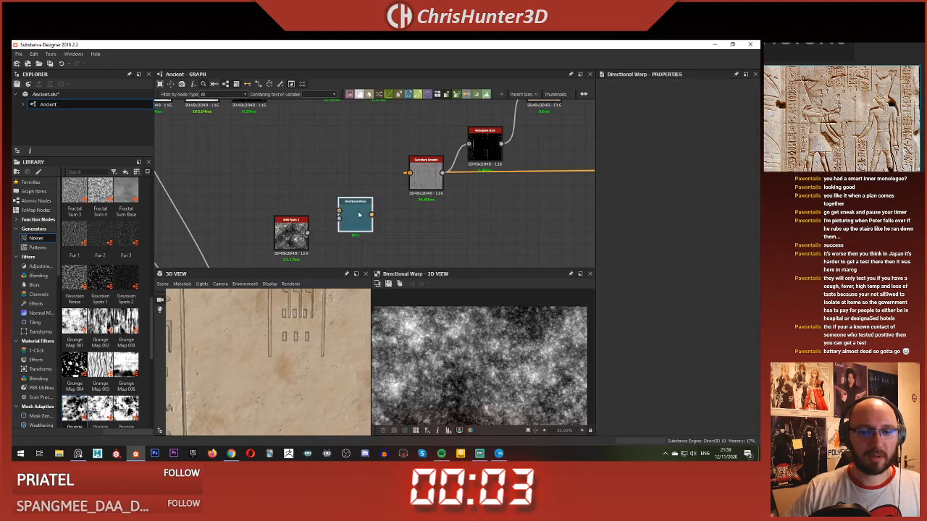
left_click_drag(303, 231, 339, 218)
left_click(354, 217)
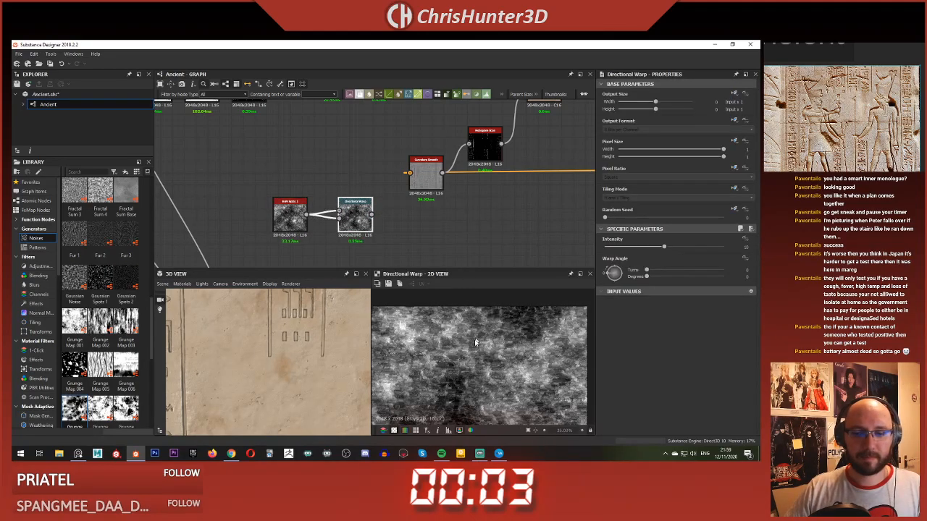
Step: Set the Directional Warp's angle to -90 degrees and its intensity to 20 to stretch the spots vertically
scroll(491, 385, "up", 4)
scroll(490, 385, "up", 1)
left_click_drag(612, 274, 614, 284)
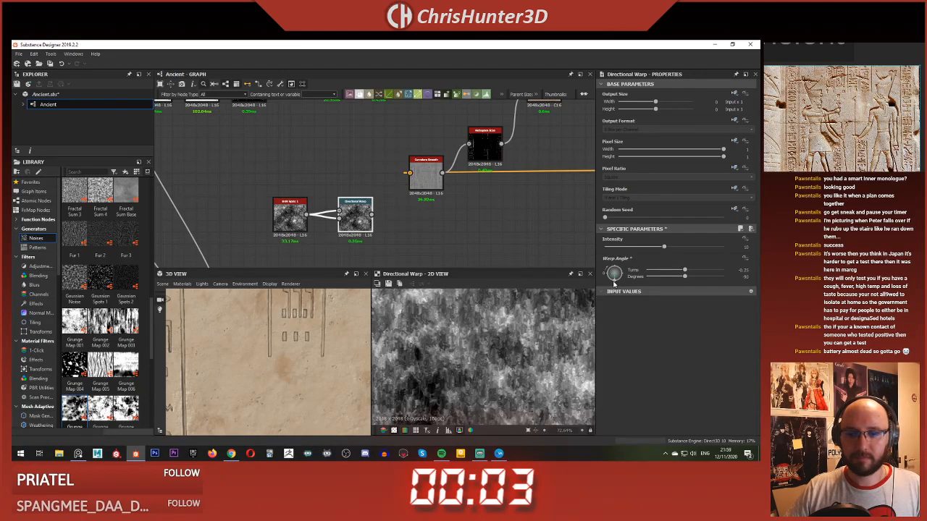
left_click_drag(659, 250, 724, 249)
scroll(526, 360, "up", 7)
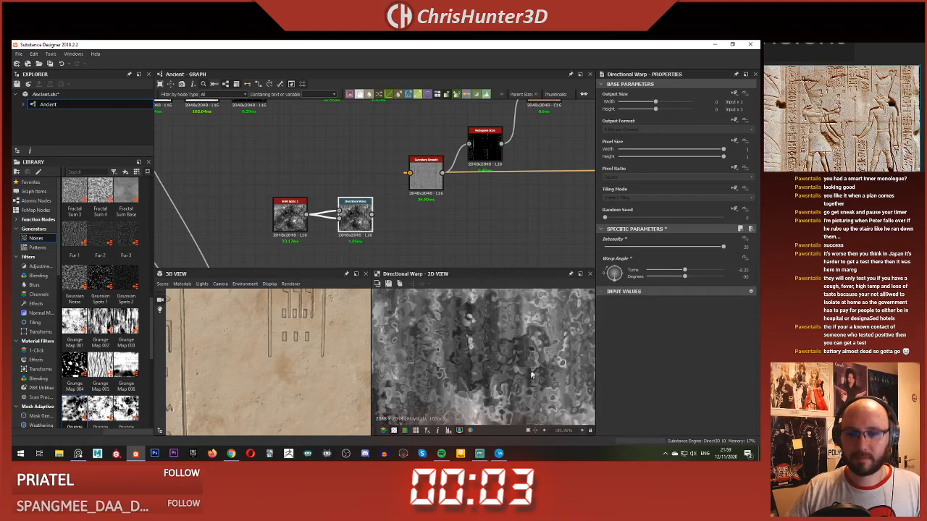
scroll(445, 348, "down", 10)
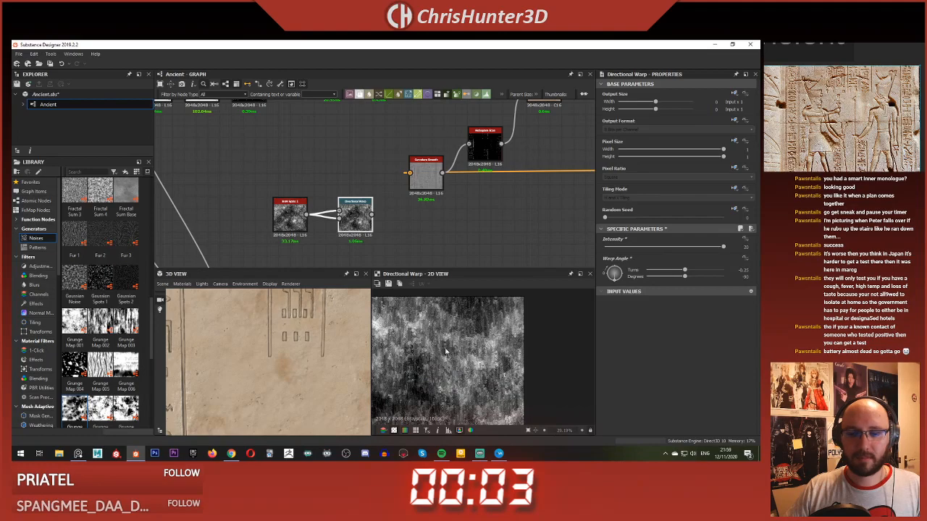
Step: Space out BnW Spots 1 and Directional Warp and insert a Levels node between them, feeding both warp inputs
middle_click_drag(372, 219, 505, 217)
left_click_drag(420, 216, 370, 216)
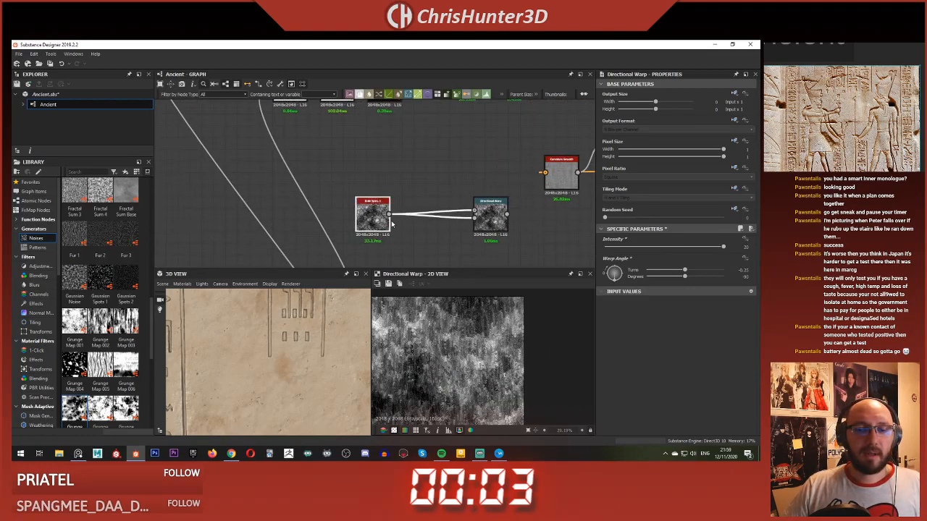
key("space")
type("levels")
key("Return")
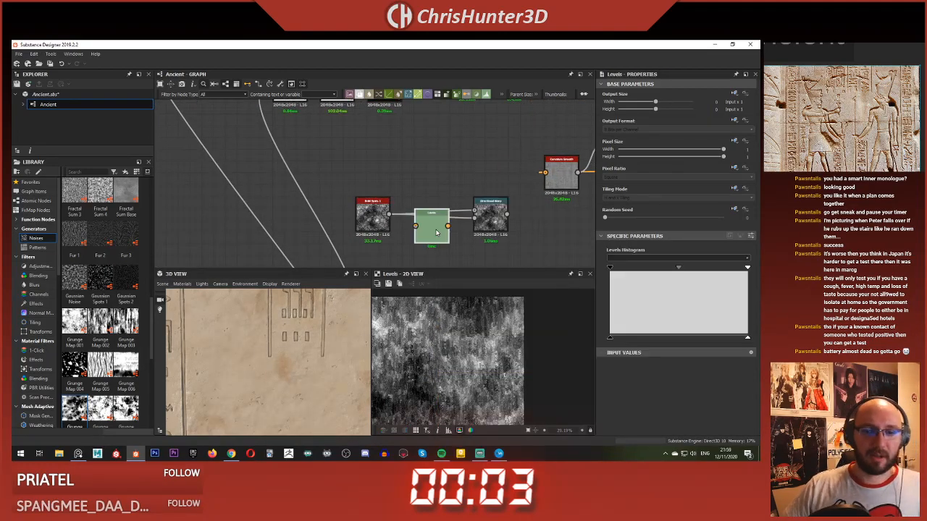
left_click_drag(389, 215, 475, 215)
double_click(491, 215)
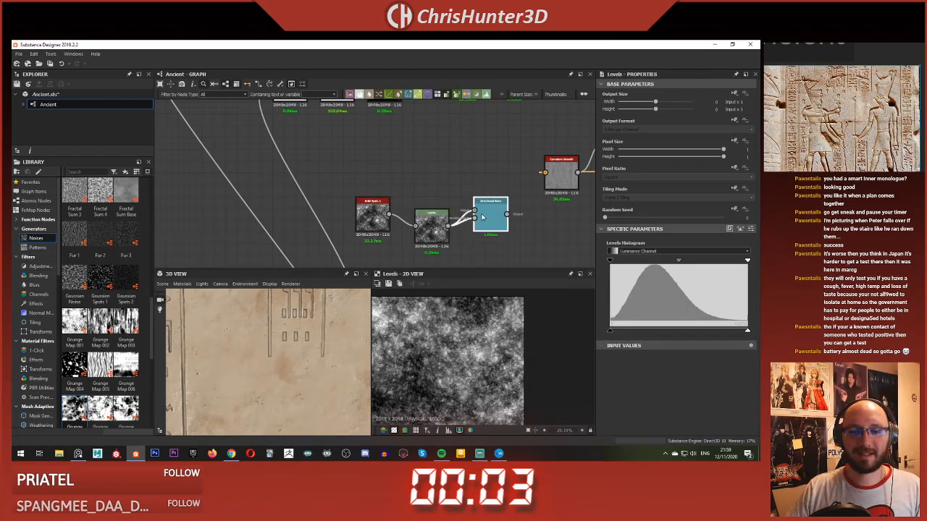
Step: Brighten the Levels node's midtones and lower its input white point while previewing the Directional Warp result
double_click(435, 220)
scroll(488, 325, "up", 3)
double_click(490, 212)
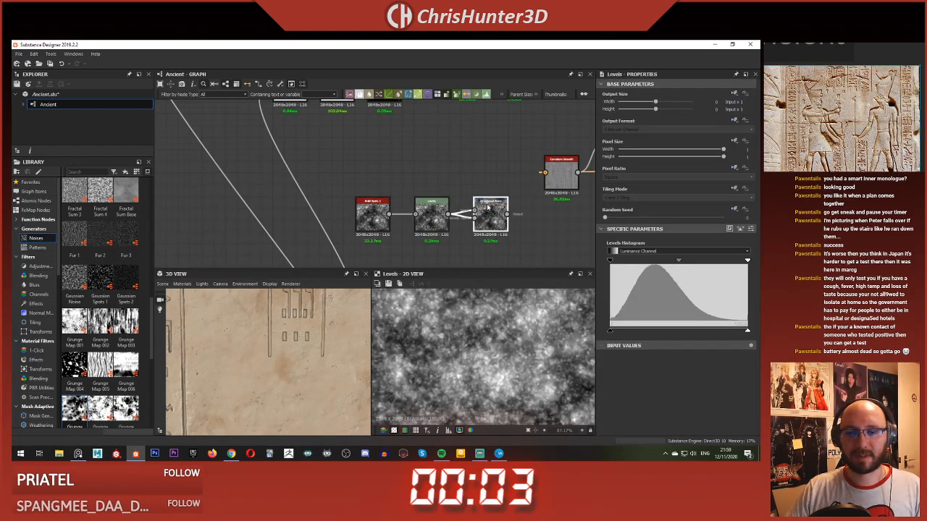
scroll(464, 318, "down", 3)
left_click(431, 214)
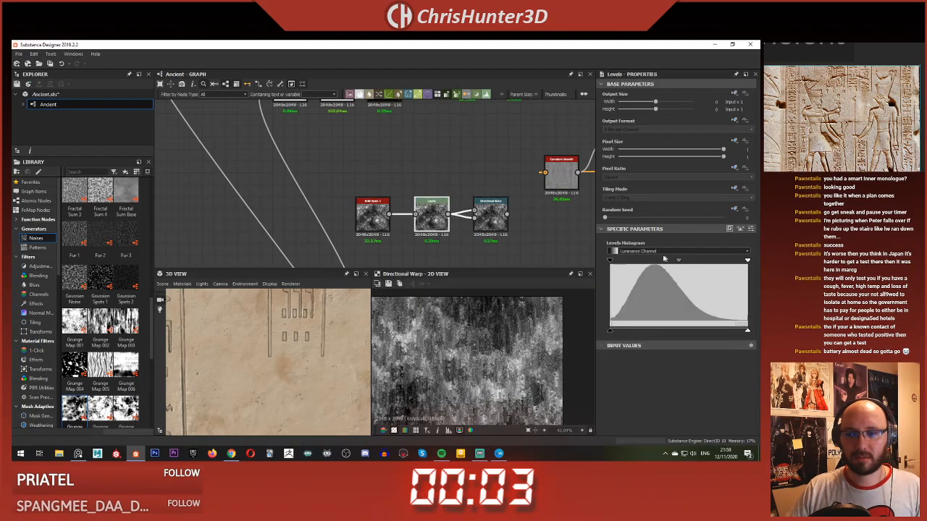
left_click_drag(677, 262, 664, 262)
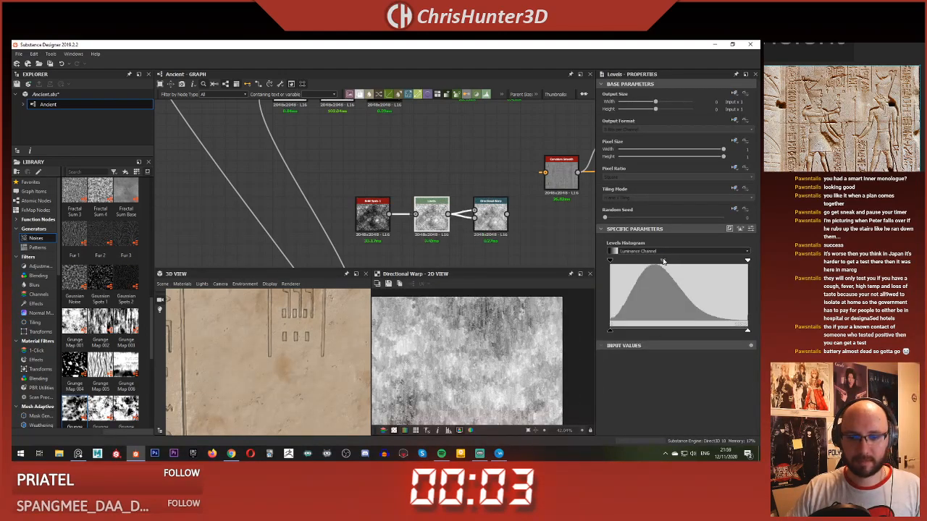
left_click_drag(748, 262, 673, 262)
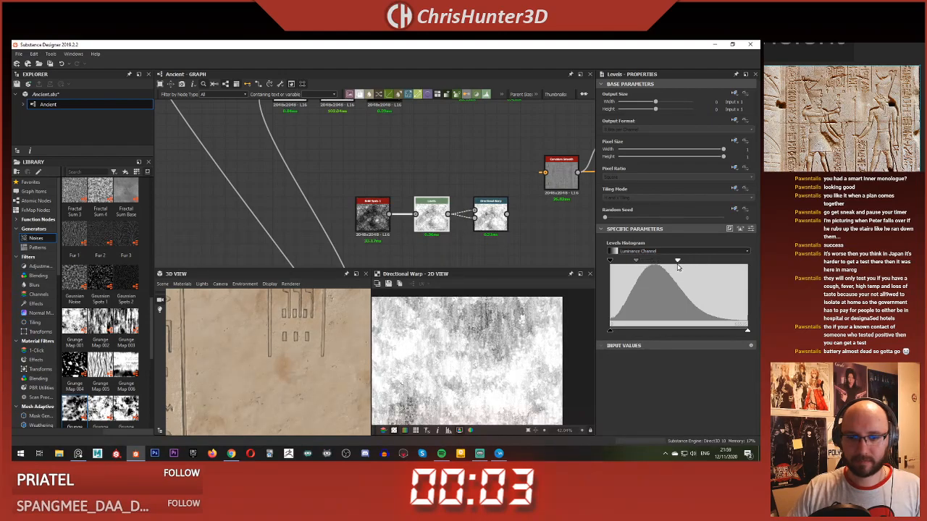
Step: Return the Levels node's white point to its maximum and raise the black point to deepen the dark patches
scroll(485, 340, "up", 4)
middle_click_drag(485, 340, 442, 363)
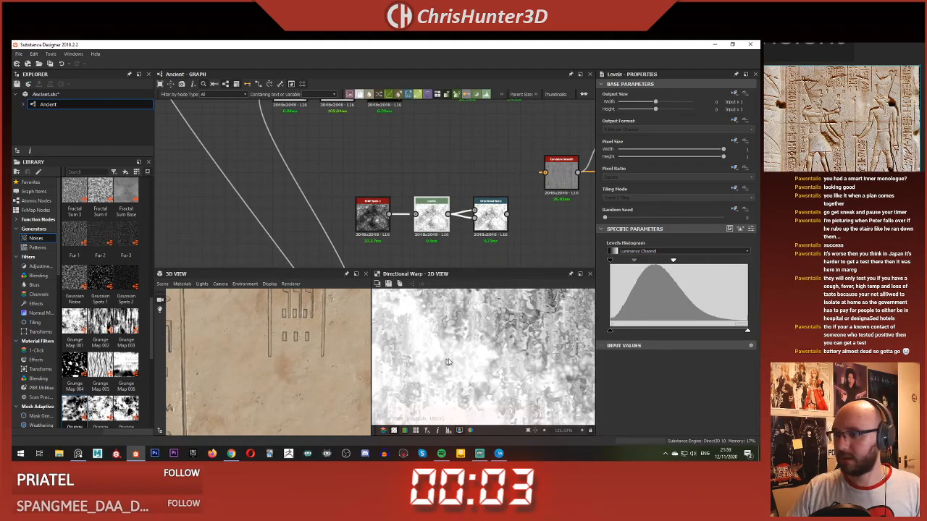
scroll(447, 361, "down", 1)
left_click_drag(673, 262, 750, 266)
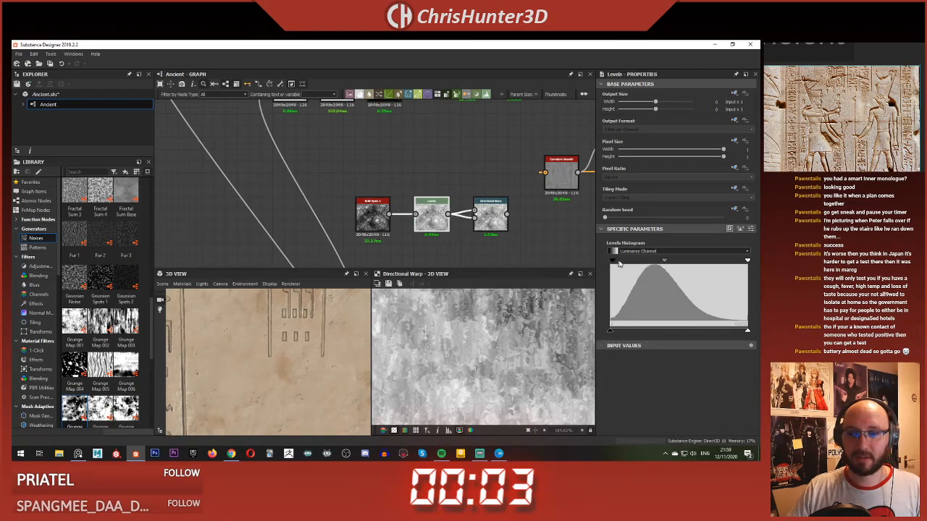
left_click_drag(614, 261, 635, 262)
scroll(529, 313, "down", 8)
key("f")
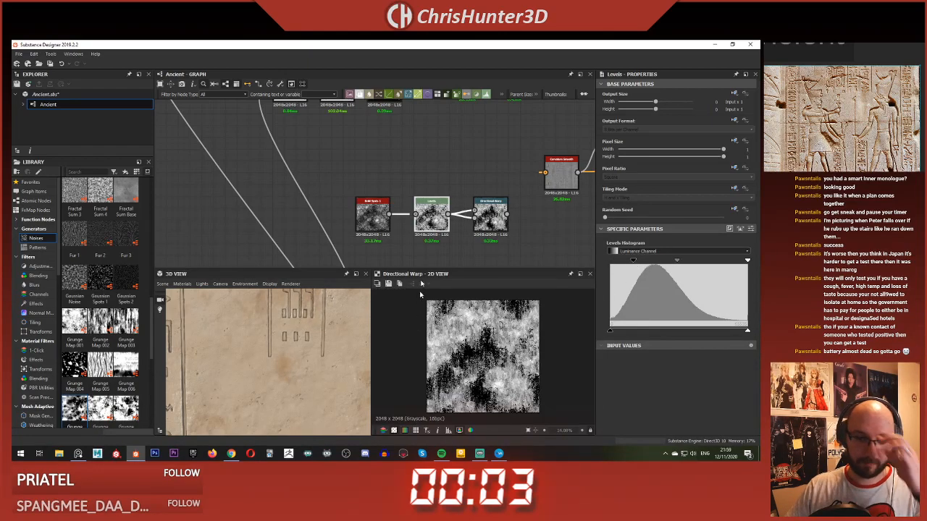
Step: Delete the BnW Spots 1, Levels and Directional Warp nodes beside the Curvature Smooth node
scroll(345, 192, "down", 3)
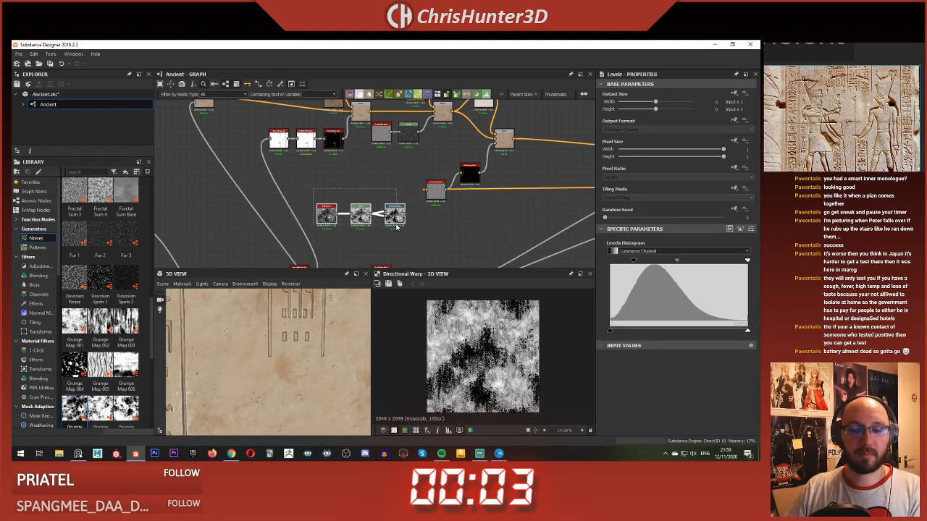
left_click_drag(397, 227, 397, 228)
scroll(457, 325, "up", 6)
scroll(457, 326, "down", 10)
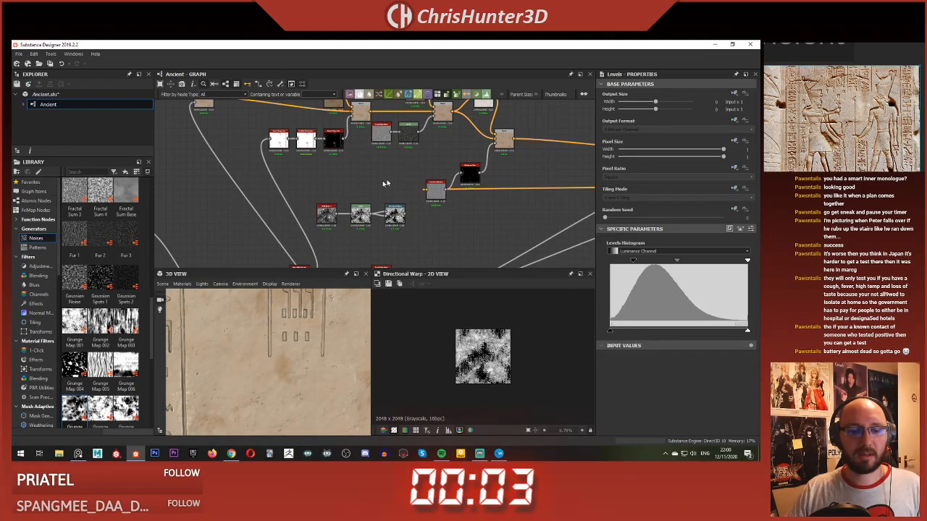
scroll(384, 184, "down", 3)
scroll(286, 360, "down", 5)
scroll(361, 239, "up", 2)
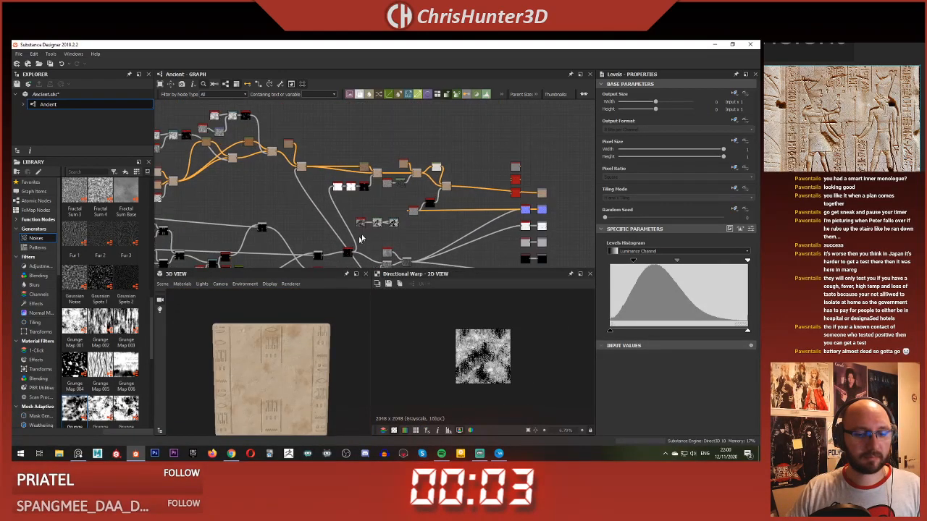
scroll(360, 239, "up", 3)
left_click(399, 209)
scroll(452, 216, "down", 4)
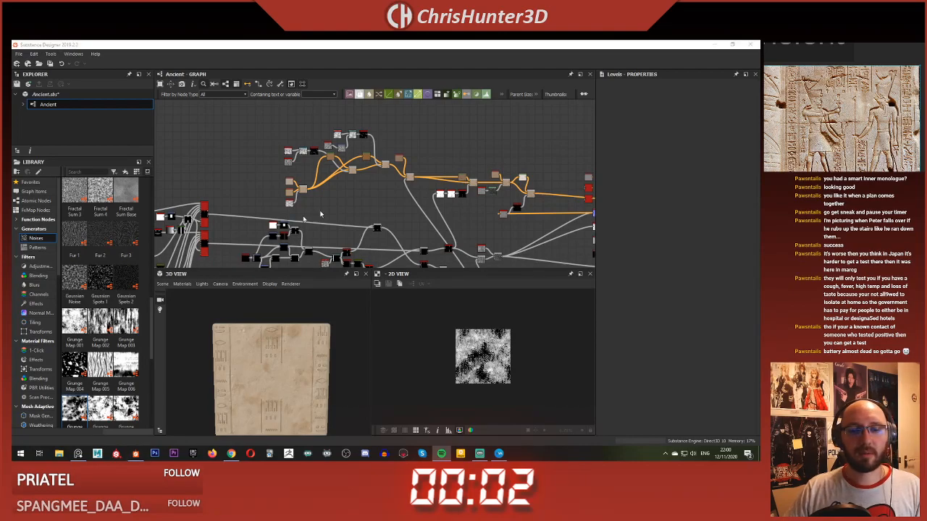
Step: Examine the outputs of the last Blend nodes in the base color network
middle_click_drag(369, 197, 316, 200)
scroll(315, 202, "up", 3)
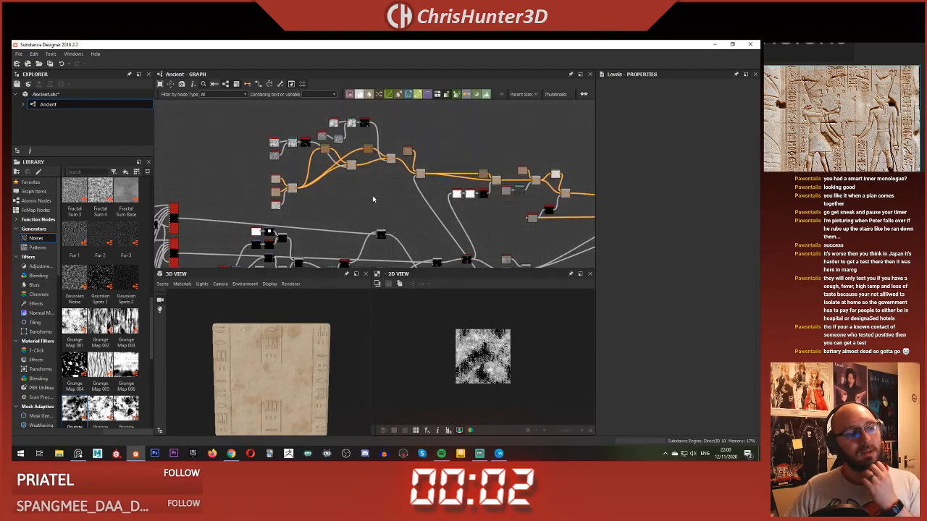
left_click_drag(211, 110, 413, 245)
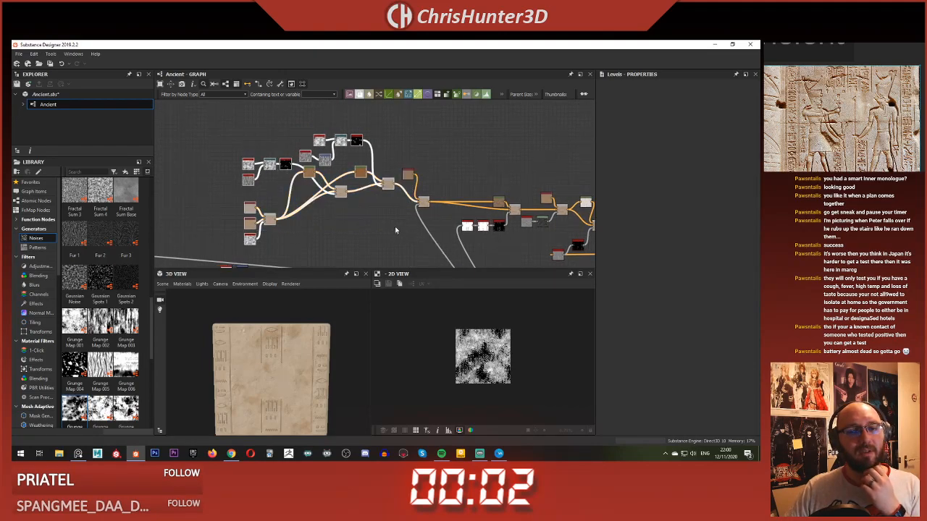
scroll(405, 225, "up", 3)
middle_click_drag(407, 225, 385, 253)
double_click(439, 189)
scroll(332, 194, "down", 2)
middle_click_drag(326, 195, 424, 199)
key("f")
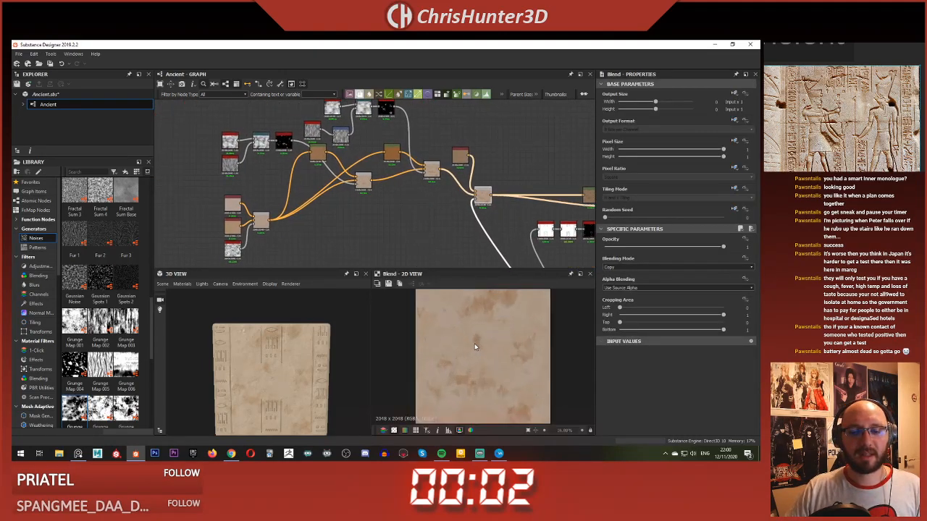
scroll(474, 347, "up", 1)
left_click(431, 170)
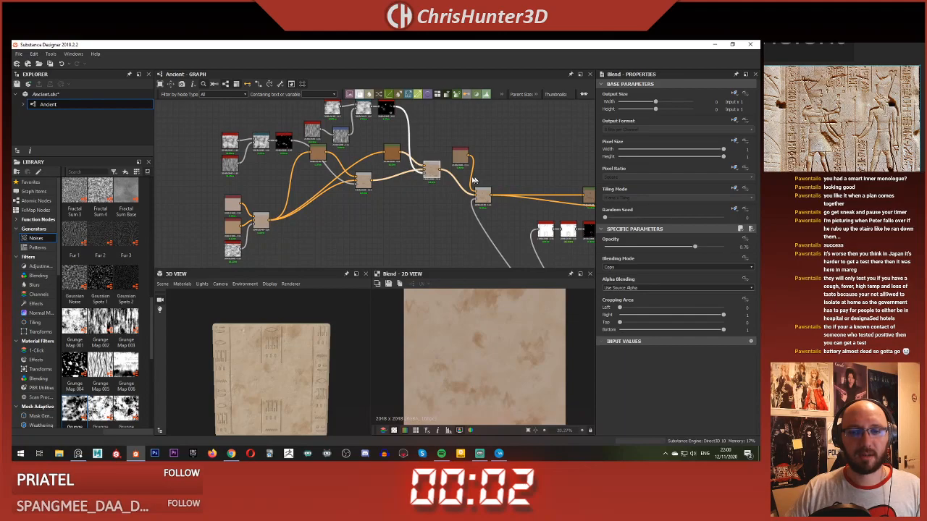
Step: Move the base color nodes away from the following Blend and add a new Blend node fed by their final Blend
scroll(432, 166, "down", 3)
left_click_drag(284, 134, 425, 218)
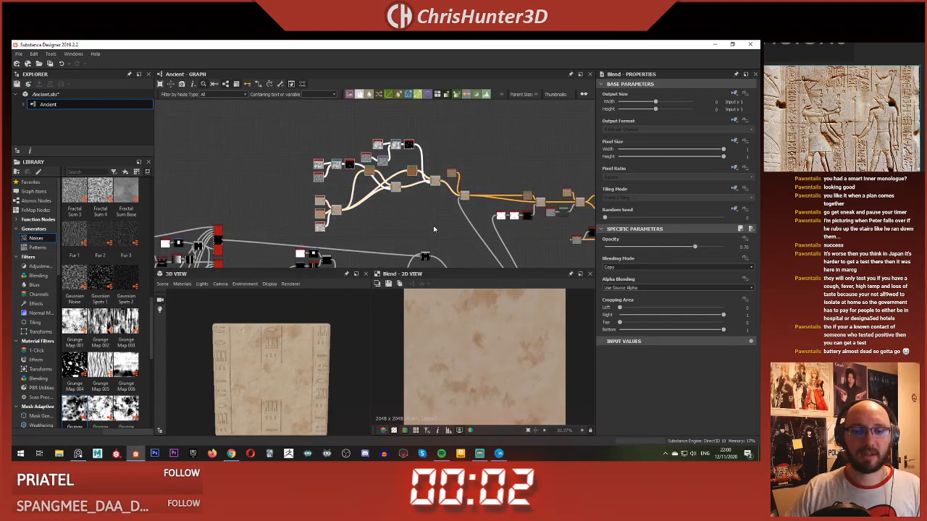
scroll(436, 182, "up", 5)
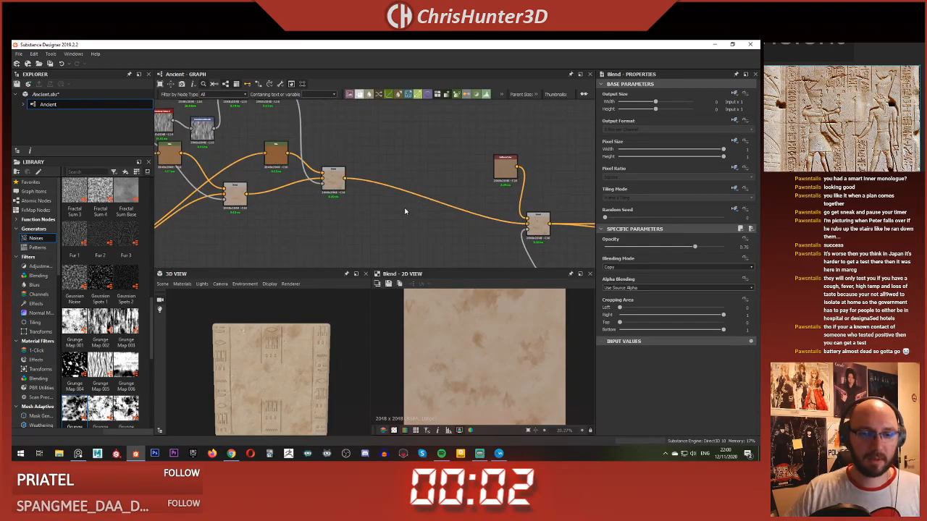
key("space")
type("blend")
key("Return")
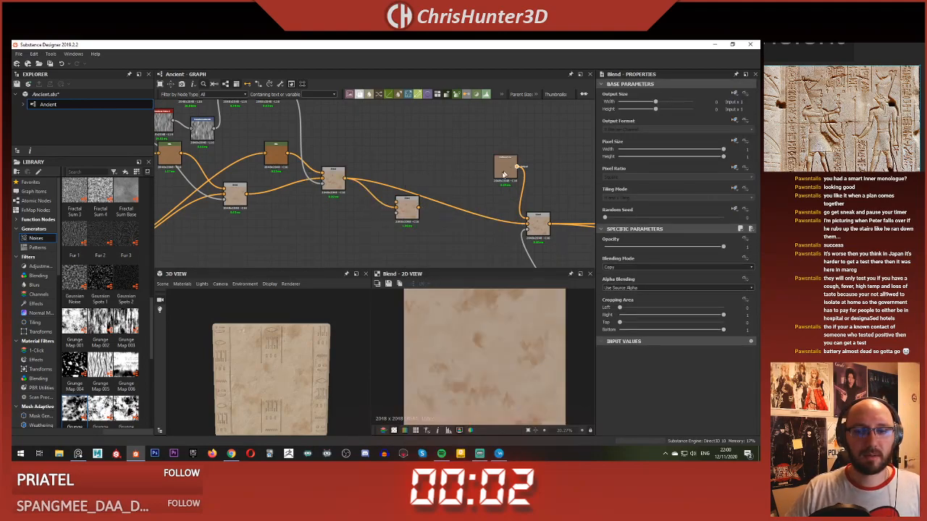
Step: Duplicate the tan Uniform Color node, lighten its color and connect it to the new Blend's foreground input
key("ctrl+c")
key("ctrl+v")
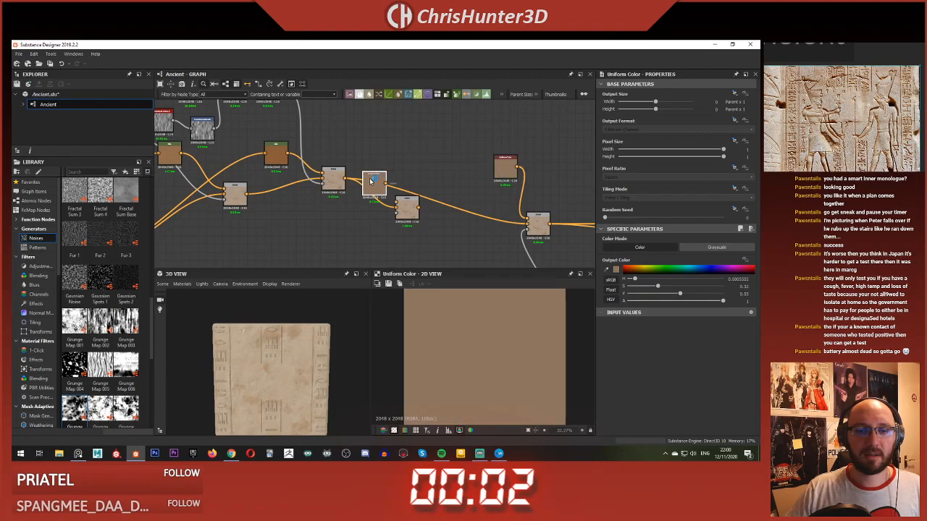
left_click_drag(370, 181, 361, 140)
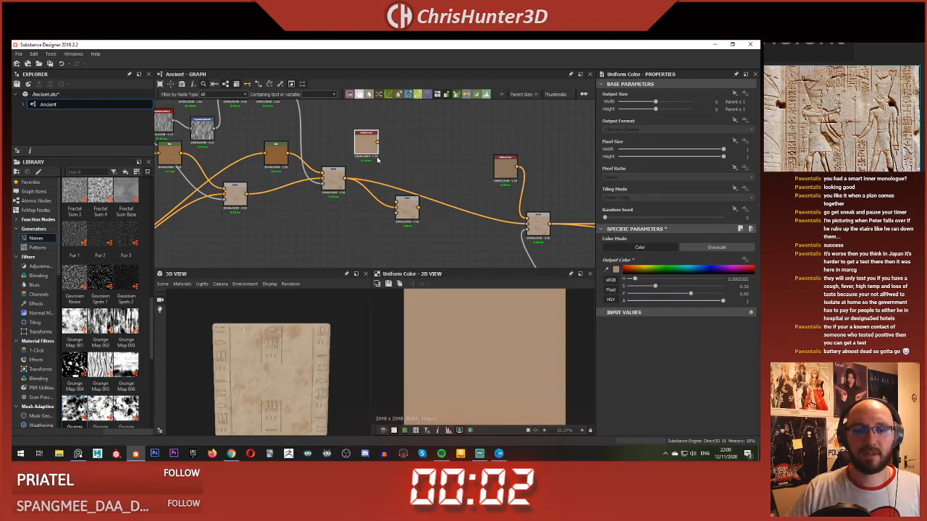
left_click_drag(390, 169, 319, 227)
Step: Add a Clouds 2 noise node and feed it into both inputs of a new Directional Warp node
type("cloud")
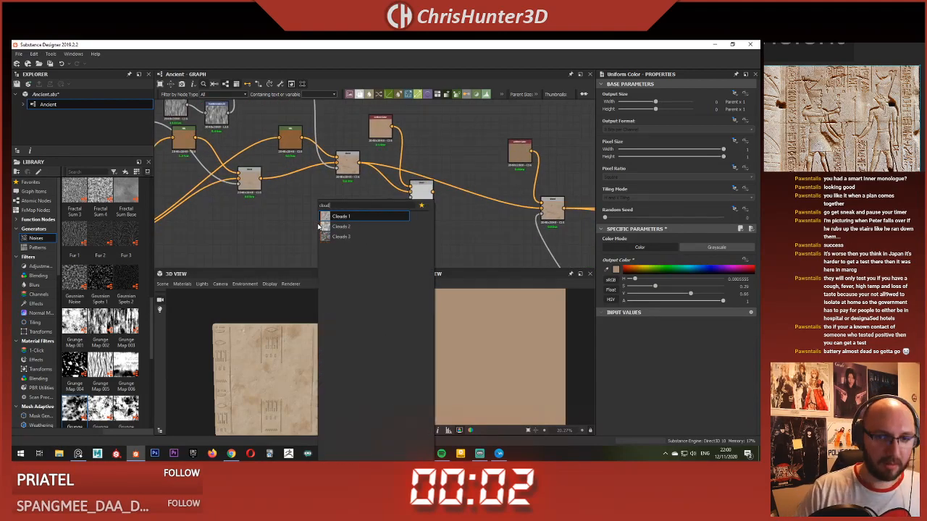
left_click(322, 226)
left_click_drag(326, 226, 293, 227)
type("dire")
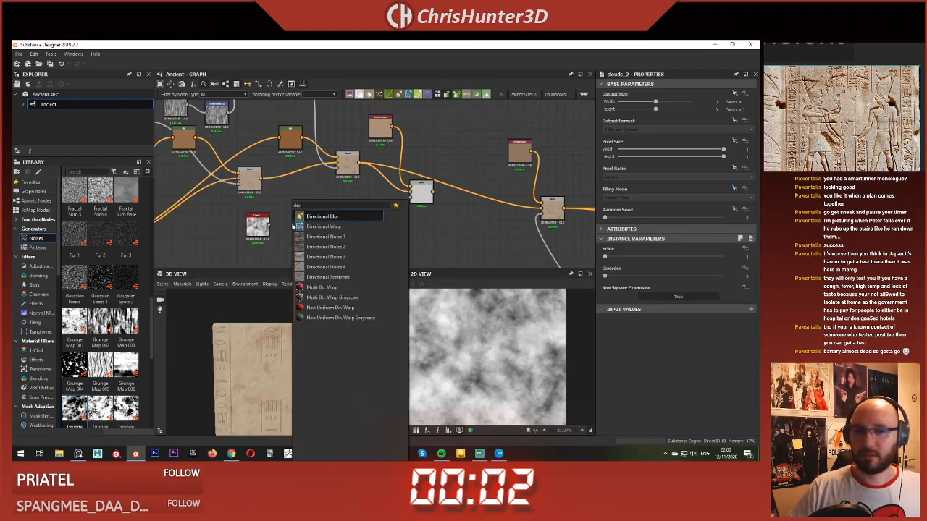
left_click(304, 226)
scroll(259, 234, "up", 3)
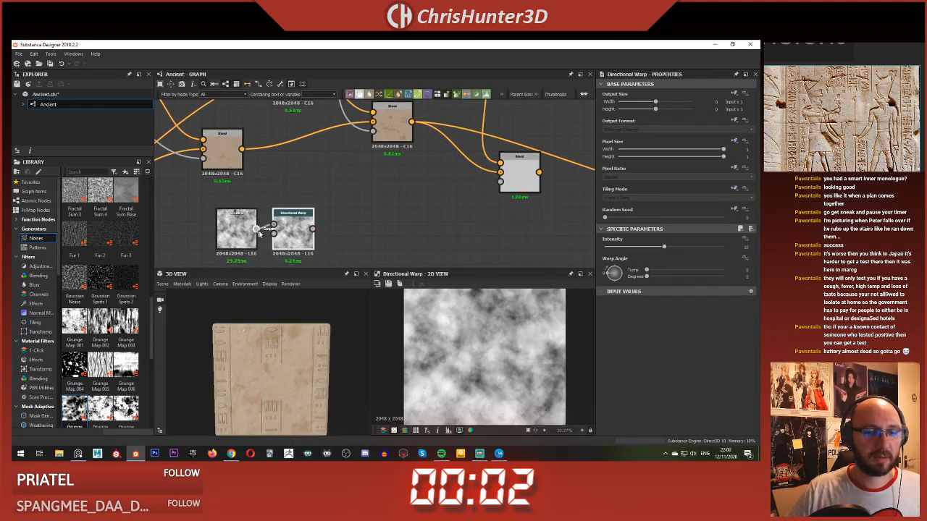
left_click_drag(258, 230, 274, 234)
Step: Set the Directional Warp's angle to 90 degrees and its intensity to 60
scroll(544, 326, "down", 5)
left_click_drag(617, 272, 614, 268)
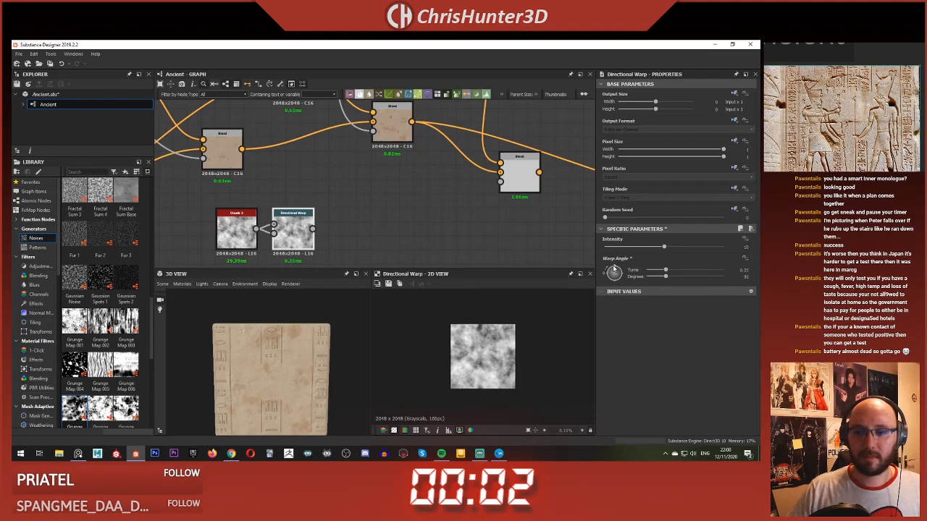
left_click_drag(683, 251, 739, 259)
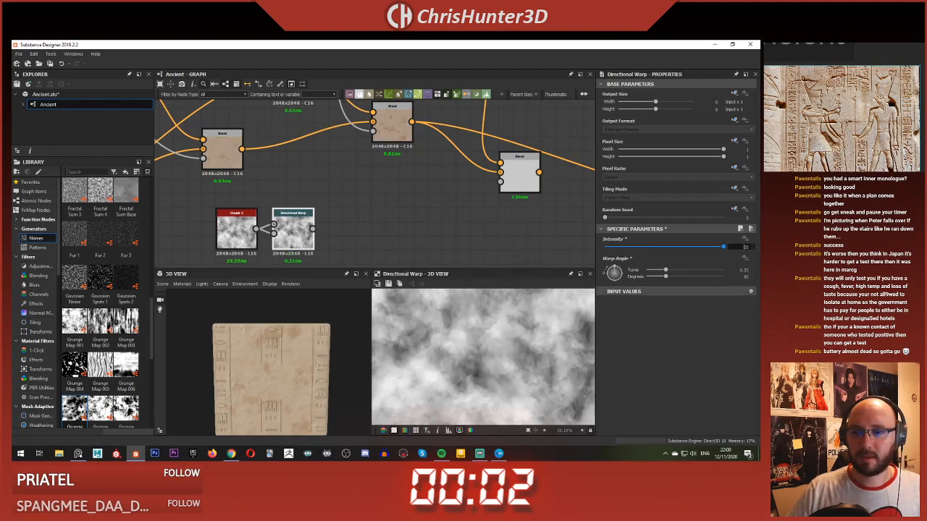
type("60")
key("Return")
scroll(468, 402, "down", 5)
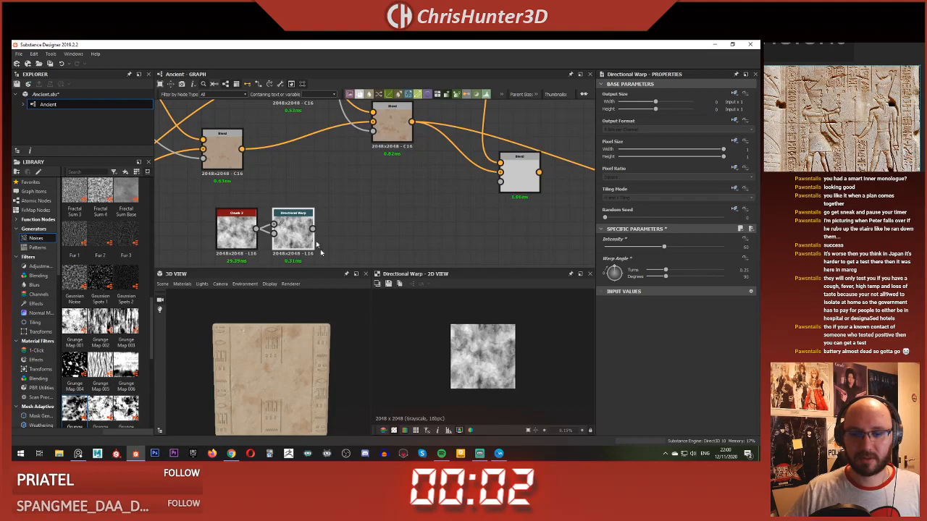
Step: Add a Histogram Scan after the Directional Warp, with Position about 0.28 and Contrast about 0.45
middle_click_drag(322, 205, 337, 191)
key("space")
type("hist")
key("Down")
key("Return")
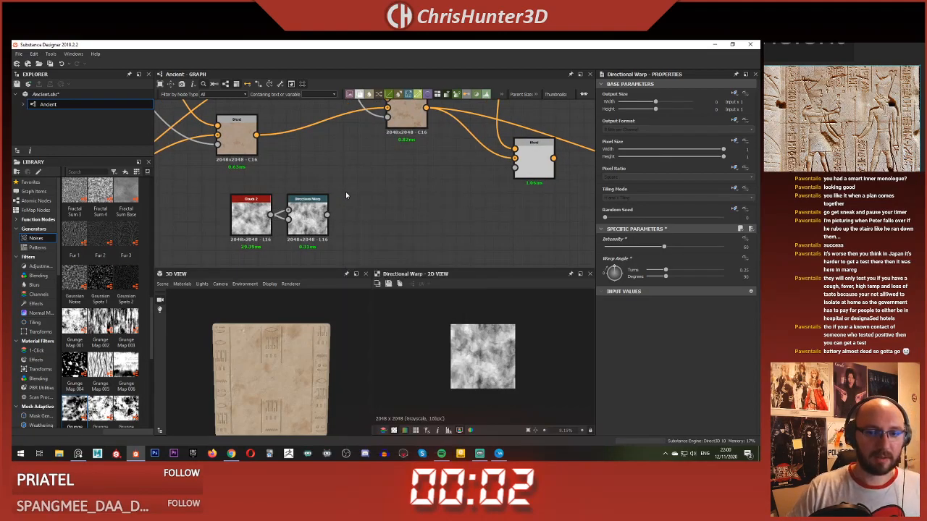
left_click_drag(341, 197, 364, 219)
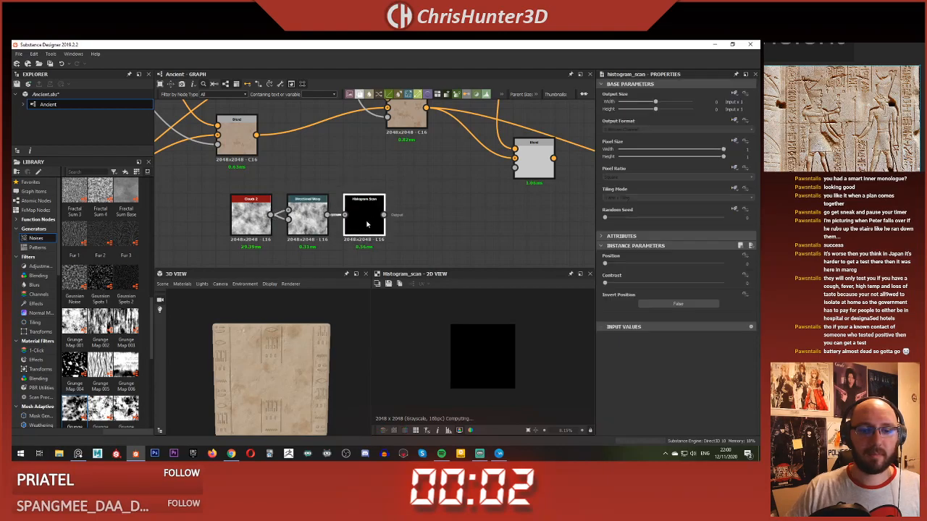
mouse_move(644, 257)
left_mouse_down()
mouse_move(659, 259)
mouse_move(638, 258)
left_mouse_up()
left_click_drag(616, 277, 658, 277)
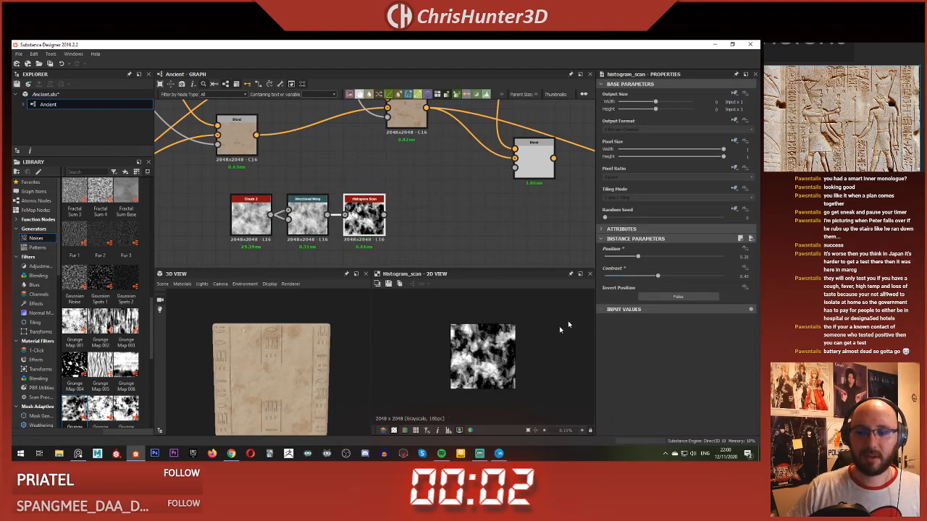
Step: Connect the Histogram Scan to the new Blend's opacity mask input and preview the Blend's result
scroll(534, 355, "up", 4)
scroll(433, 187, "down", 3)
scroll(479, 319, "down", 4)
scroll(447, 199, "up", 1)
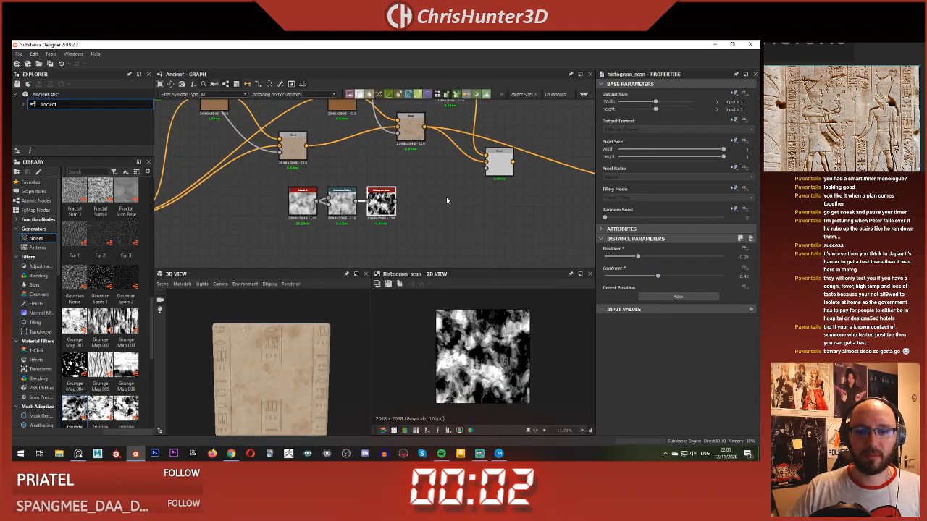
middle_click_drag(446, 196, 432, 207)
left_click(295, 213)
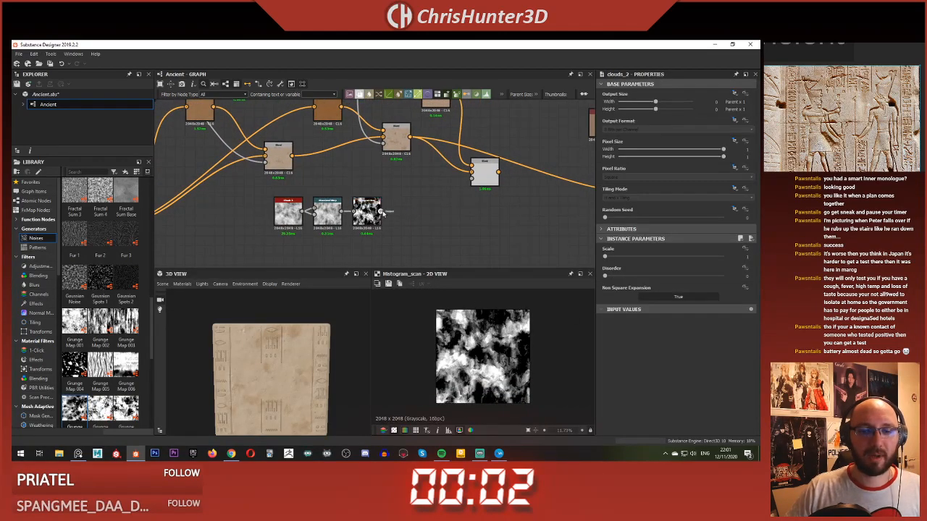
double_click(485, 177)
scroll(494, 360, "down", 2)
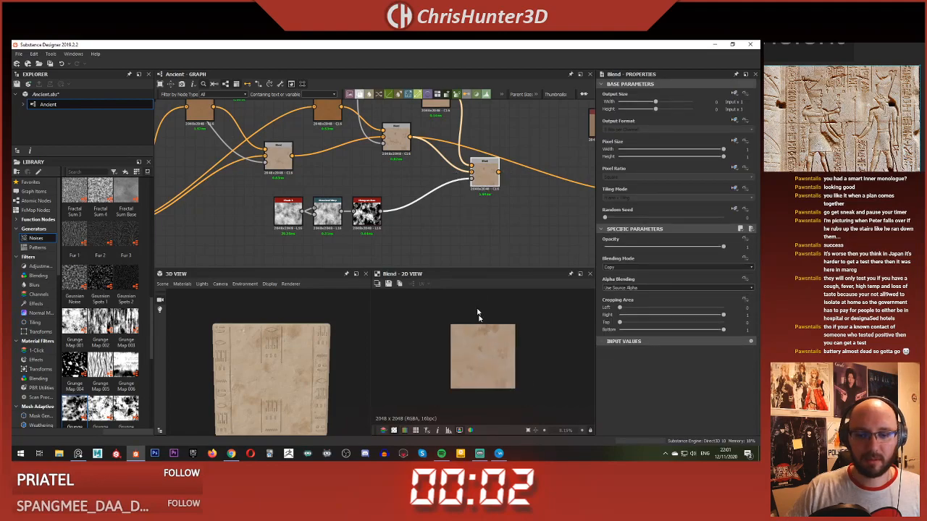
scroll(467, 223, "up", 3)
scroll(480, 356, "up", 6)
scroll(479, 357, "down", 5)
scroll(424, 197, "down", 3)
Step: Replace the new Blend's background input with the output of the first base color Blend, which mixes the two tan Uniform Colors
scroll(384, 161, "up", 1)
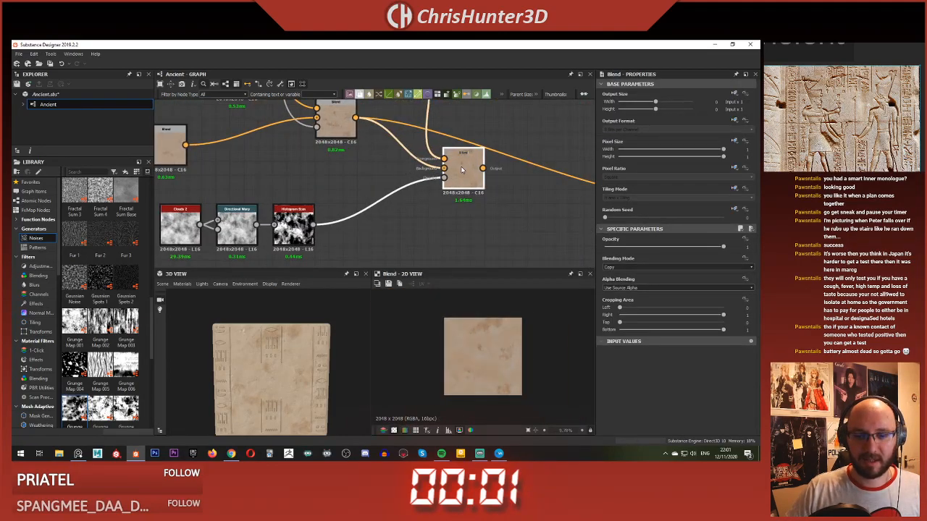
scroll(495, 368, "up", 3)
scroll(496, 368, "down", 3)
scroll(390, 195, "down", 2)
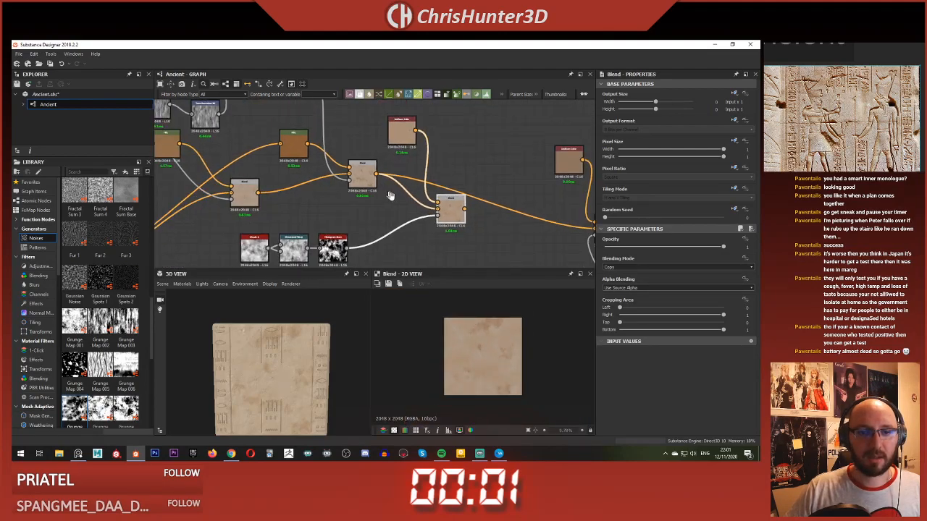
middle_click_drag(391, 196, 405, 215)
scroll(407, 198, "down", 1)
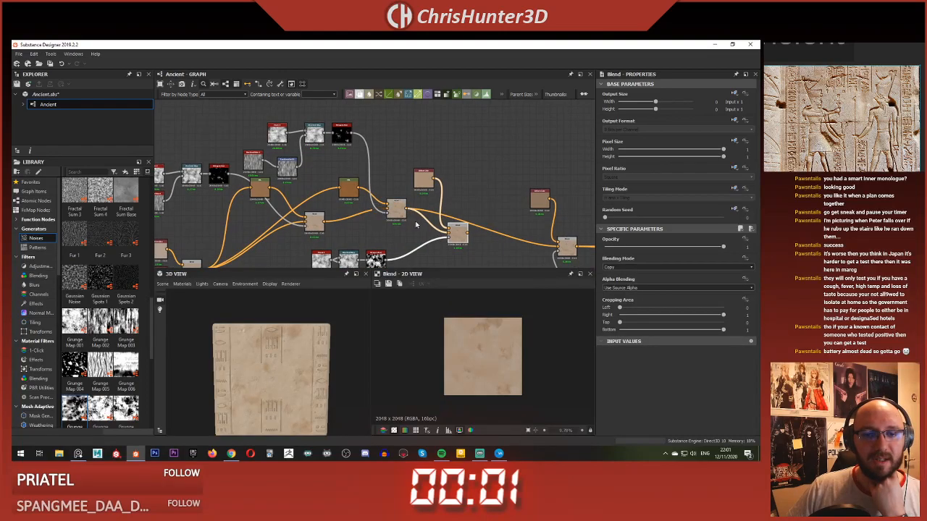
scroll(327, 225, "down", 1)
middle_click_drag(245, 257, 328, 208)
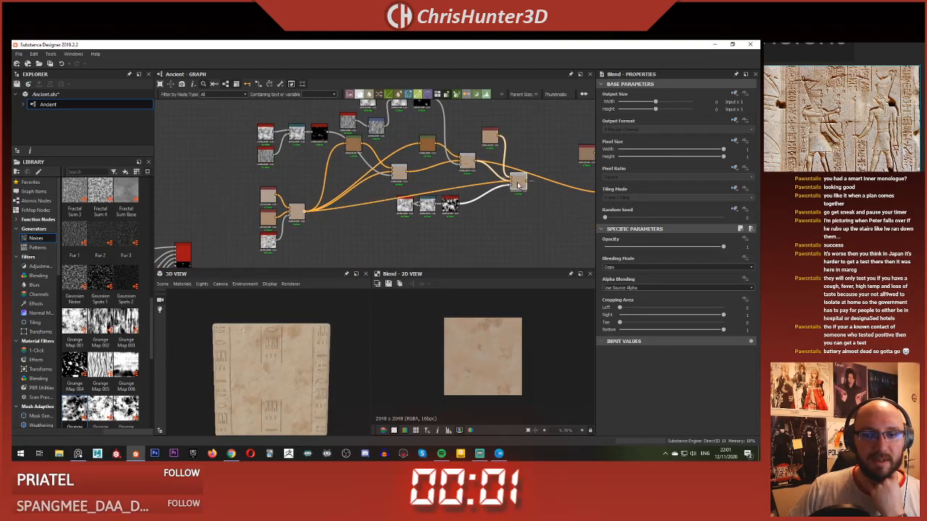
Step: Move the new Blend, its cloud mask nodes and its Uniform Color beside the first base color Blend
left_click(493, 137)
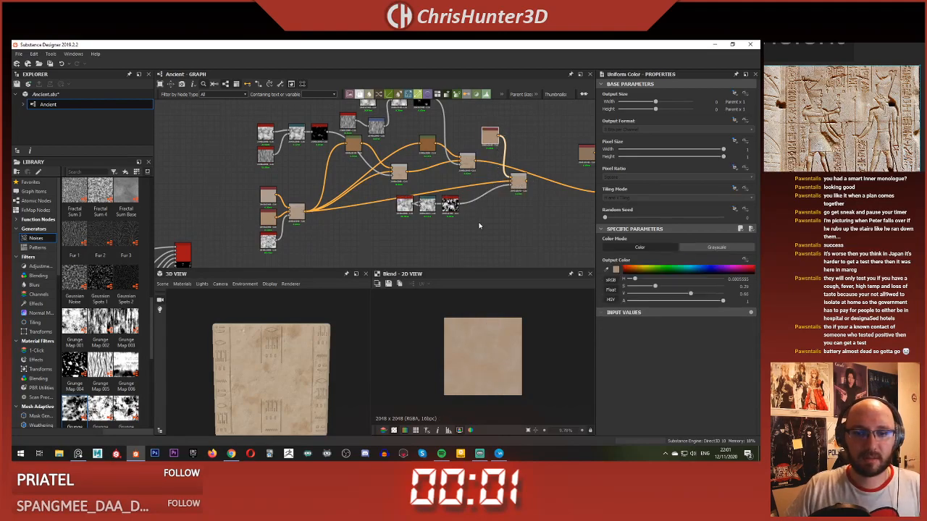
left_click_drag(480, 226, 321, 255)
left_click_drag(506, 188, 398, 234)
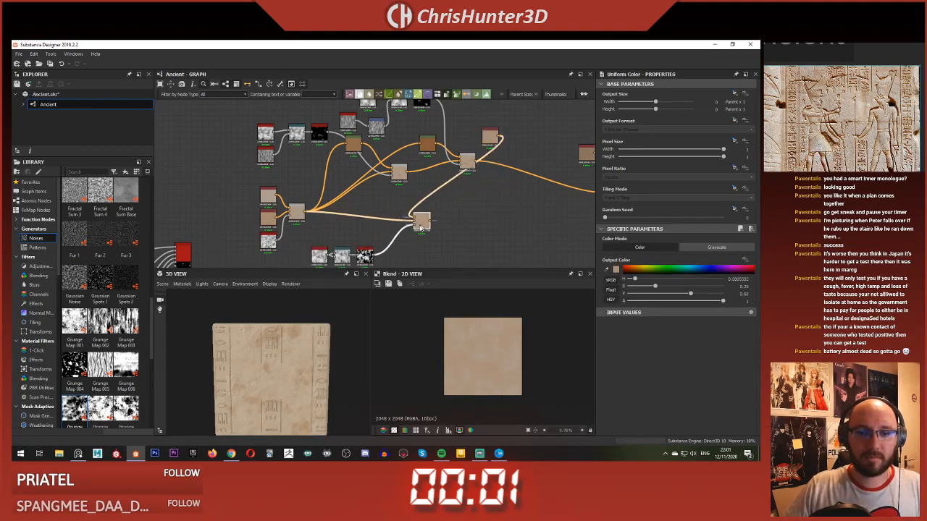
left_click_drag(487, 137, 363, 208)
scroll(366, 209, "up", 3)
middle_click_drag(367, 210, 350, 198)
Step: Transfer the first base color Blend's outgoing connections to the new Blend's output and check the wall in 3D
left_click(426, 228)
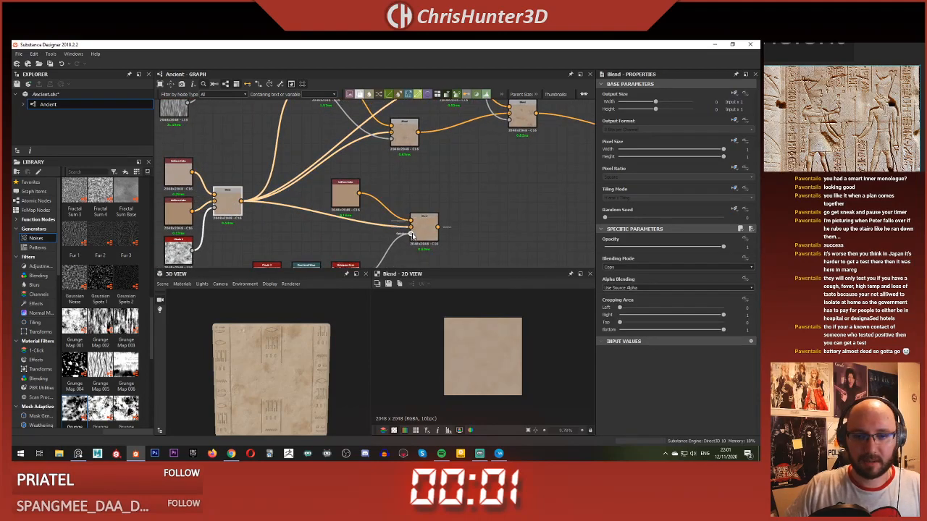
scroll(379, 215, "down", 2)
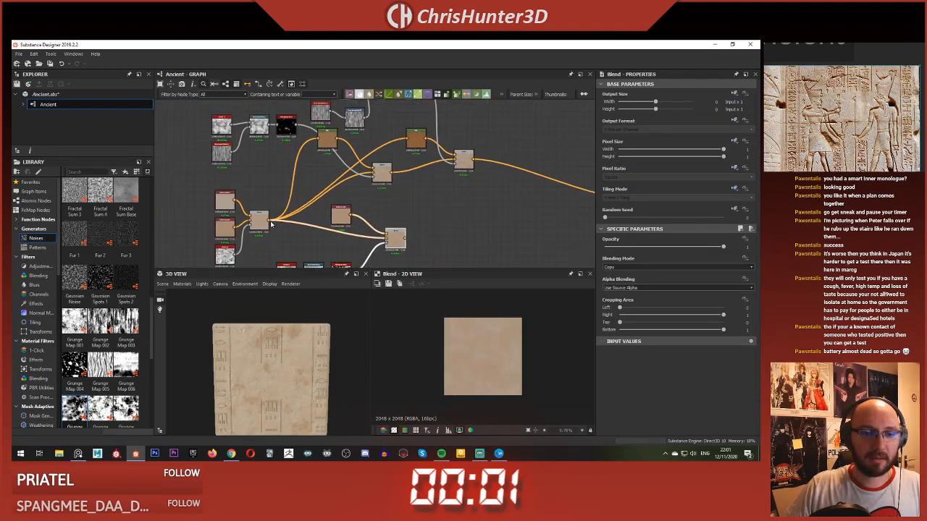
left_click_drag(270, 221, 406, 238, "shift")
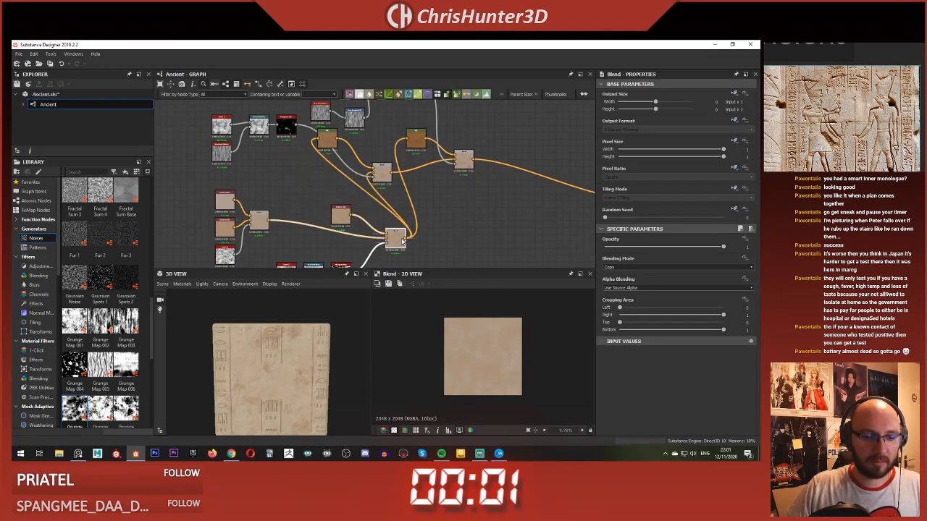
scroll(290, 380, "up", 5)
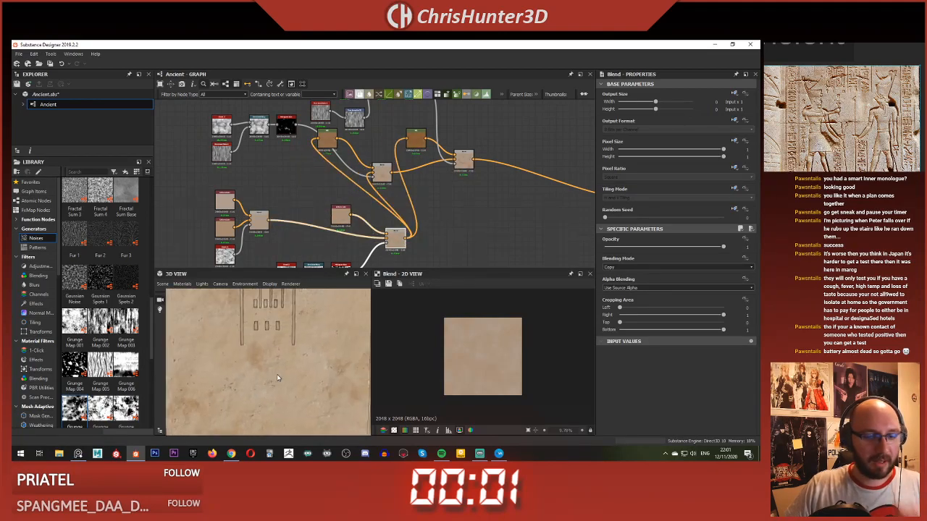
scroll(277, 378, "down", 5)
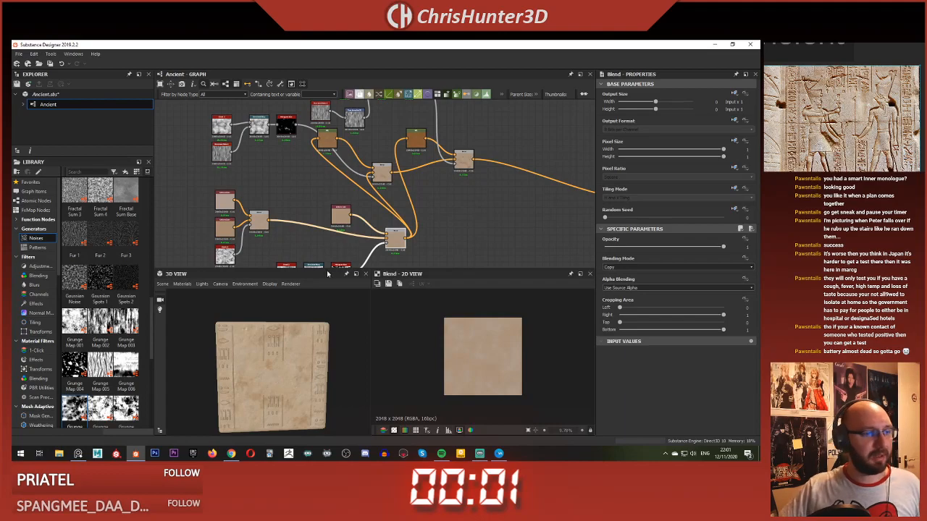
Step: Slightly adjust the brightness of the Uniform Color feeding the new Blend and check it on the 3D wall
left_click(340, 213)
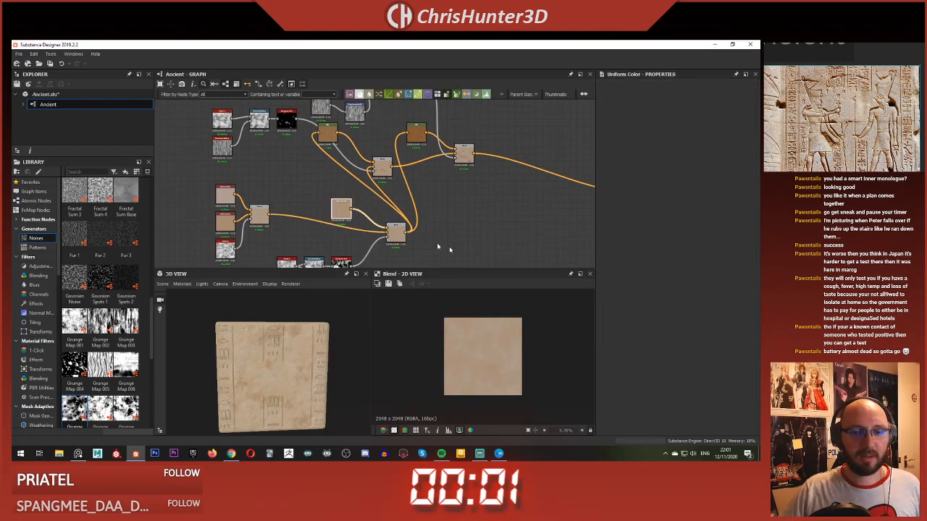
left_click_drag(693, 295, 691, 294)
scroll(323, 381, "up", 5)
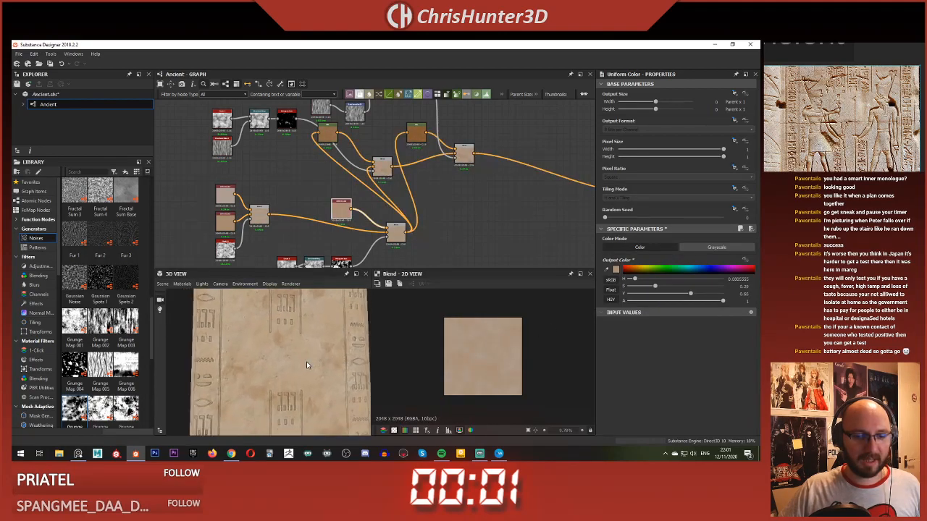
scroll(303, 359, "down", 5)
scroll(291, 345, "up", 5)
scroll(291, 345, "down", 5)
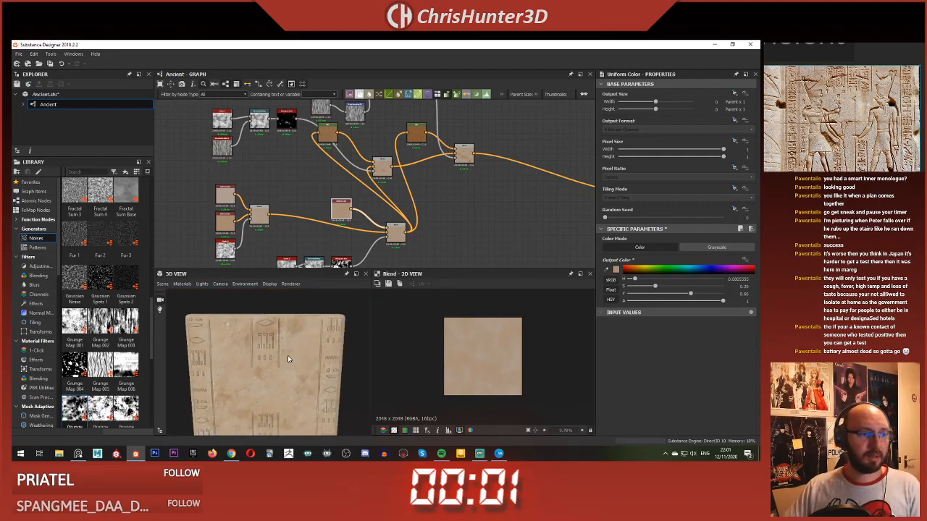
Step: Examine the wall's color variation in the 3D view, both close up and from farther away
scroll(289, 362, "down", 2)
left_click_drag(215, 364, 261, 384)
scroll(265, 368, "up", 5)
scroll(262, 384, "up", 3)
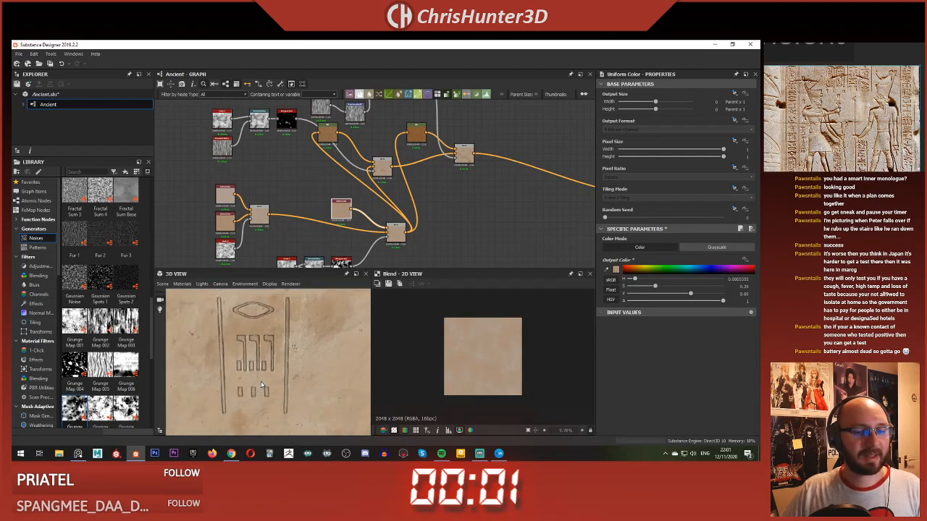
scroll(263, 380, "down", 5)
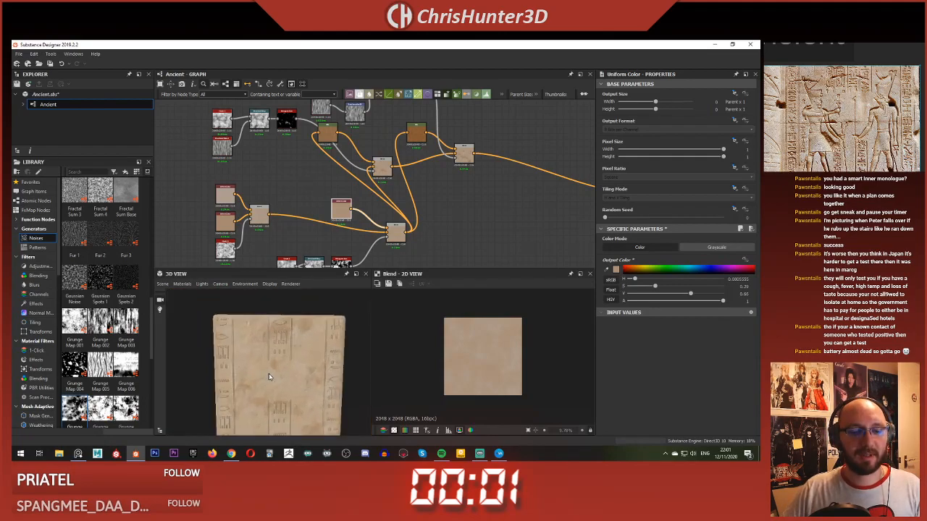
scroll(269, 374, "up", 1)
left_click_drag(273, 370, 289, 381)
scroll(309, 376, "up", 2)
scroll(289, 382, "down", 2)
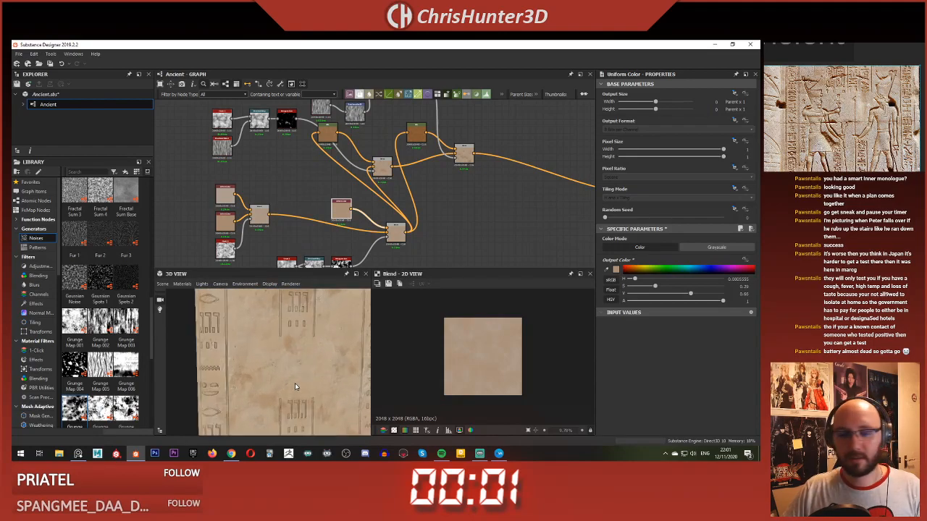
Step: Set the saturation of the new Blend's Uniform Color to about 0.22 and its value to about 0.67
scroll(293, 384, "up", 3)
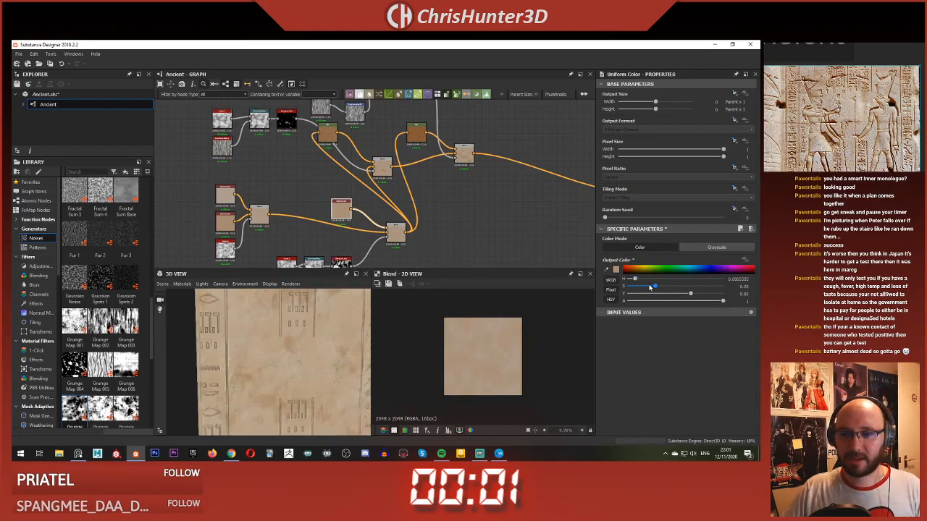
left_click_drag(650, 288, 692, 295)
scroll(328, 355, "down", 4)
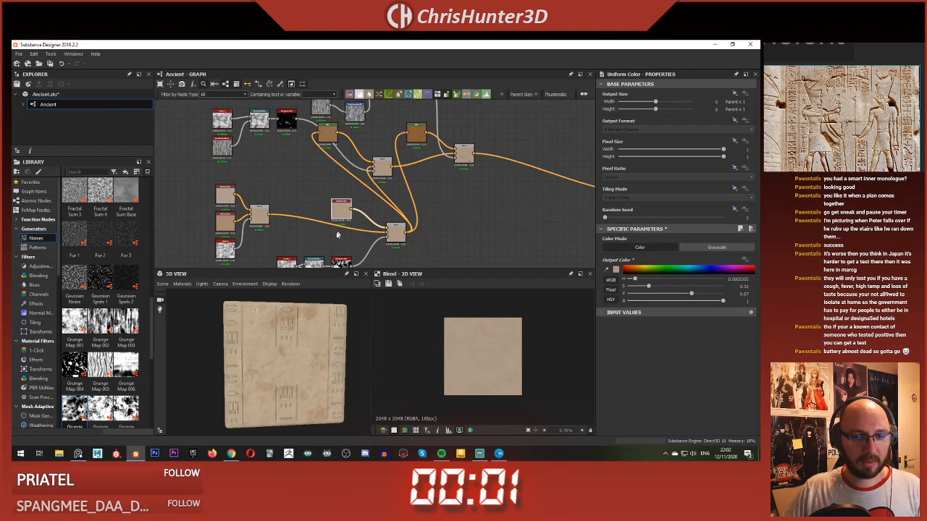
Step: Set the Histogram Scan's Contrast to about 0.62, then preview the mask and the resulting Blend
scroll(339, 265, "up", 3)
middle_click_drag(339, 265, 339, 223)
left_click(339, 224)
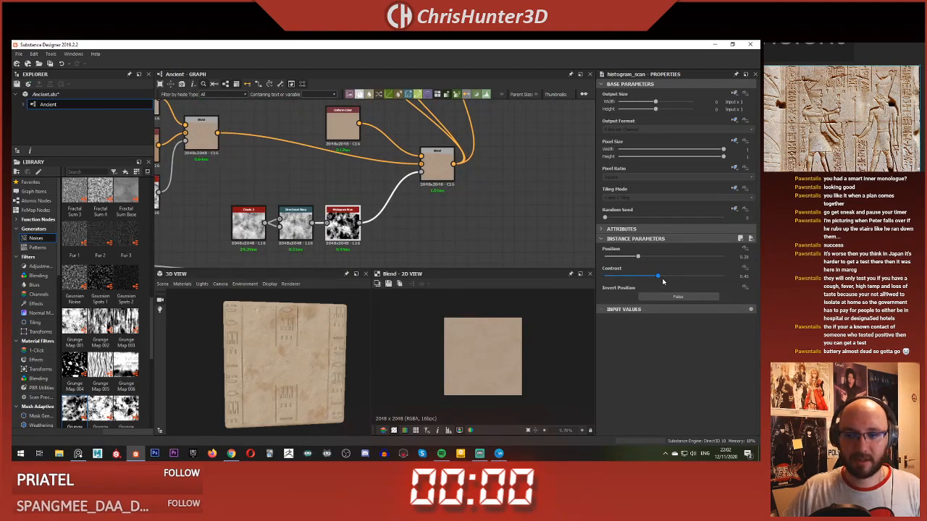
left_click_drag(662, 278, 678, 281)
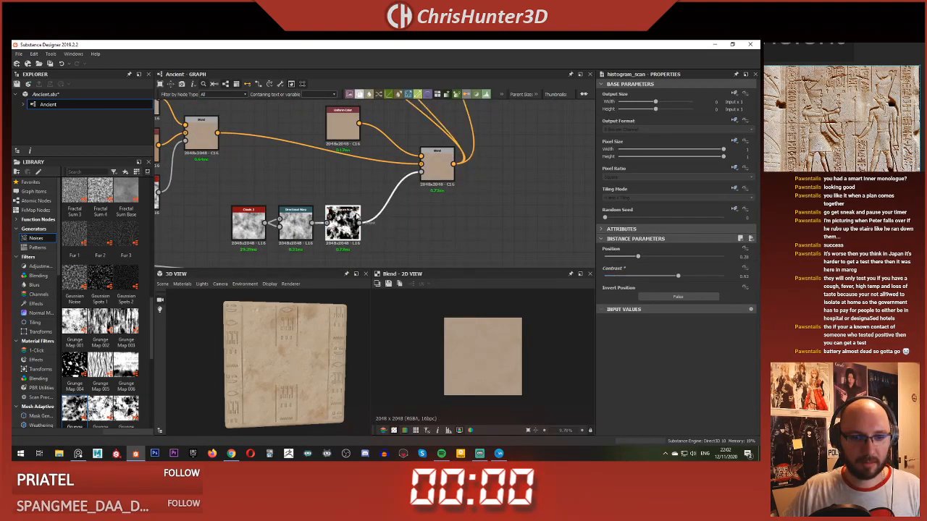
double_click(343, 222)
double_click(443, 158)
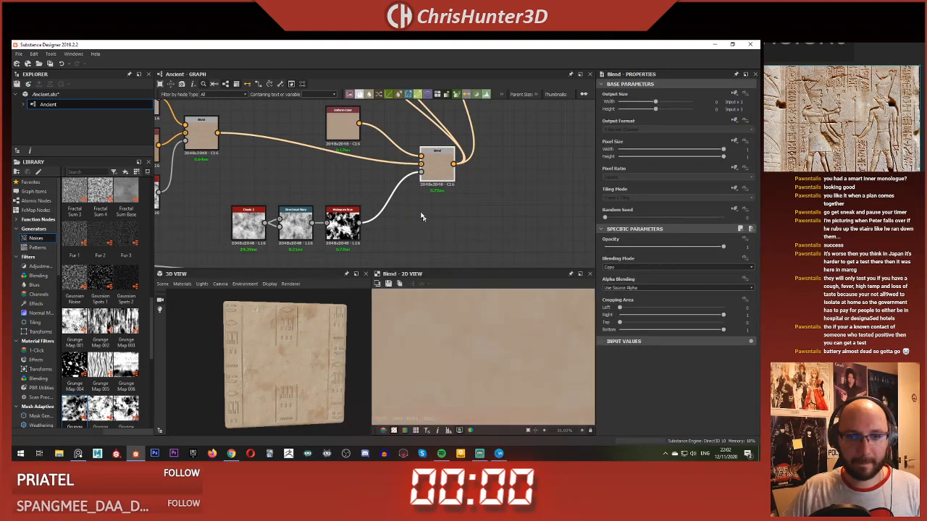
Step: Set the saturation of the new Blend's Uniform Color to about 0.27
scroll(484, 342, "down", 5)
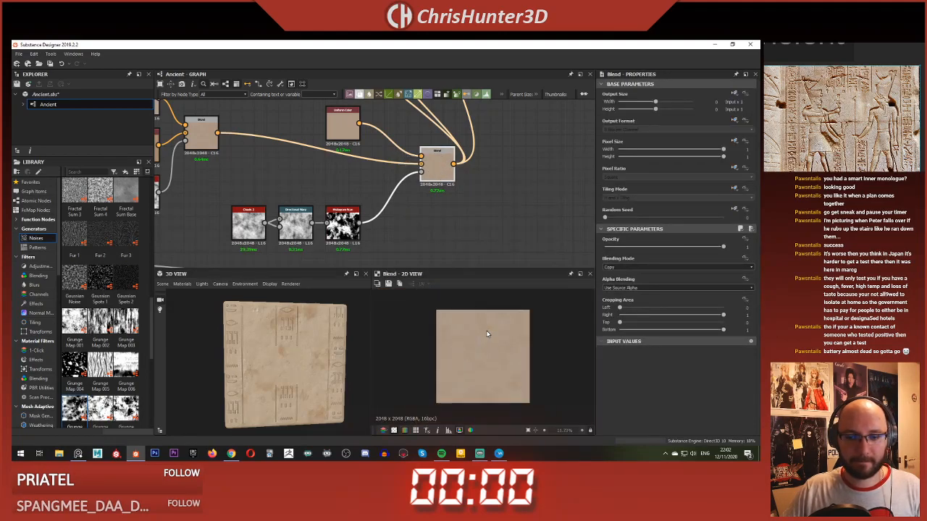
scroll(487, 334, "down", 1)
left_click(342, 123)
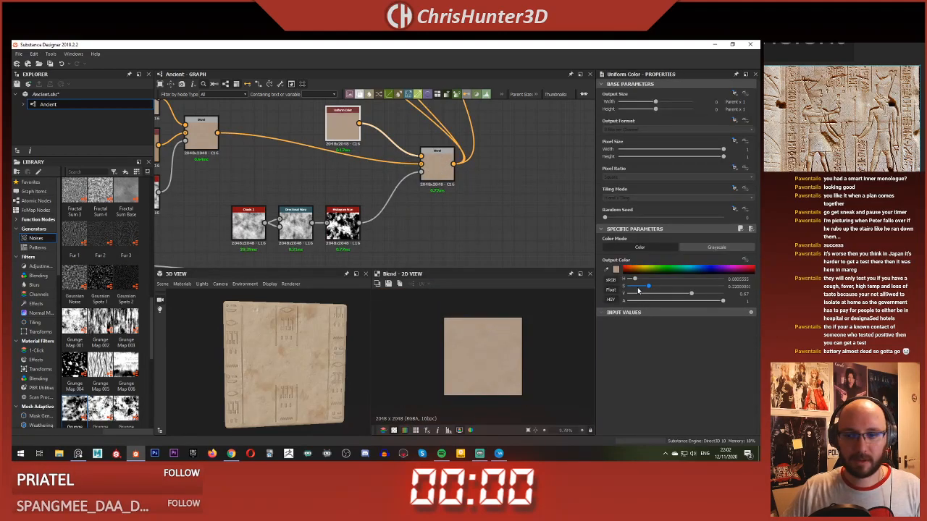
left_click_drag(653, 289, 654, 289)
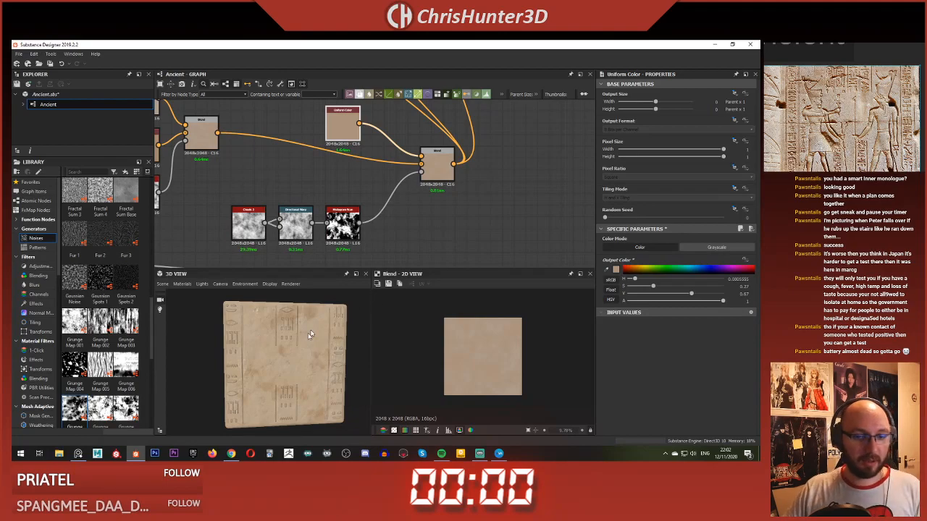
Step: Undock the 3D view, open its default material for editing and set Tiling to 1
left_click(356, 275)
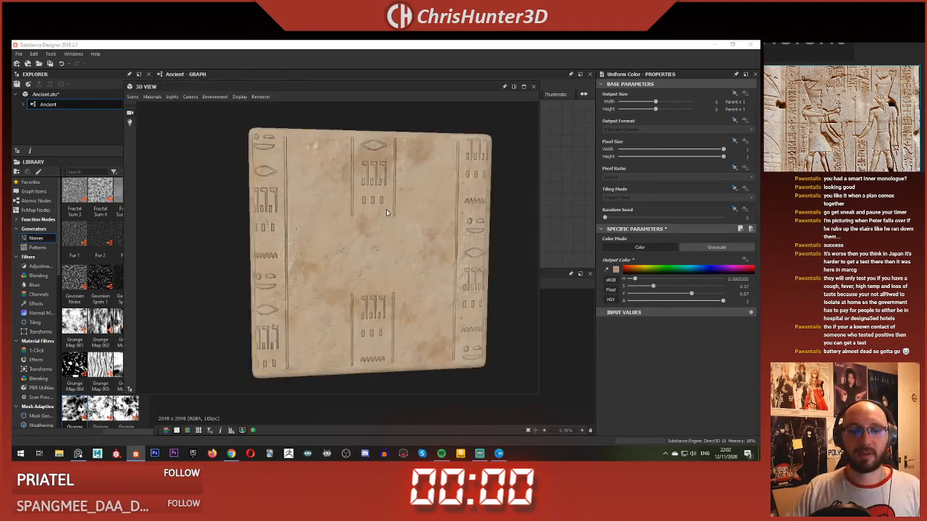
left_click_drag(388, 209, 360, 215)
left_click(159, 100)
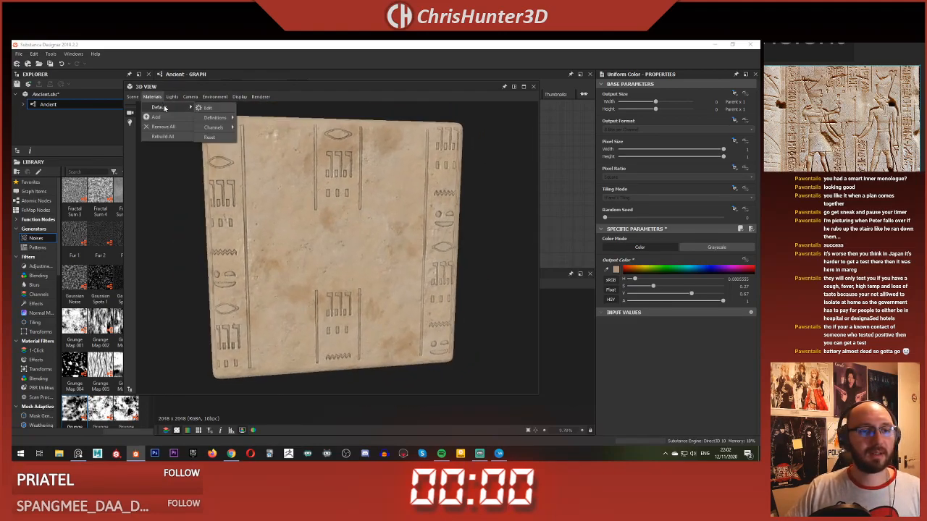
left_click(213, 108)
left_click_drag(607, 219, 603, 218)
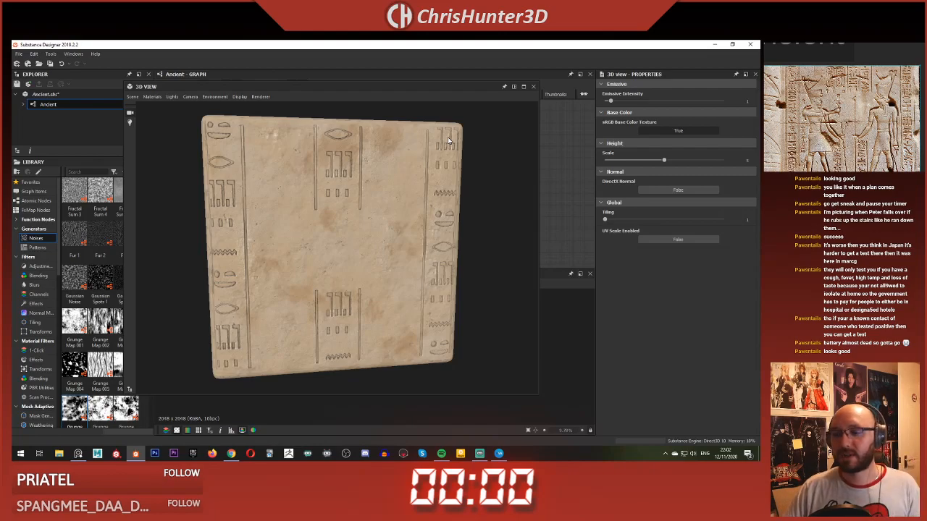
Step: Examine the sandstone wall's finished coloring in the enlarged 3D view
left_click_drag(370, 182, 355, 229)
scroll(357, 234, "up", 5)
scroll(341, 231, "down", 4)
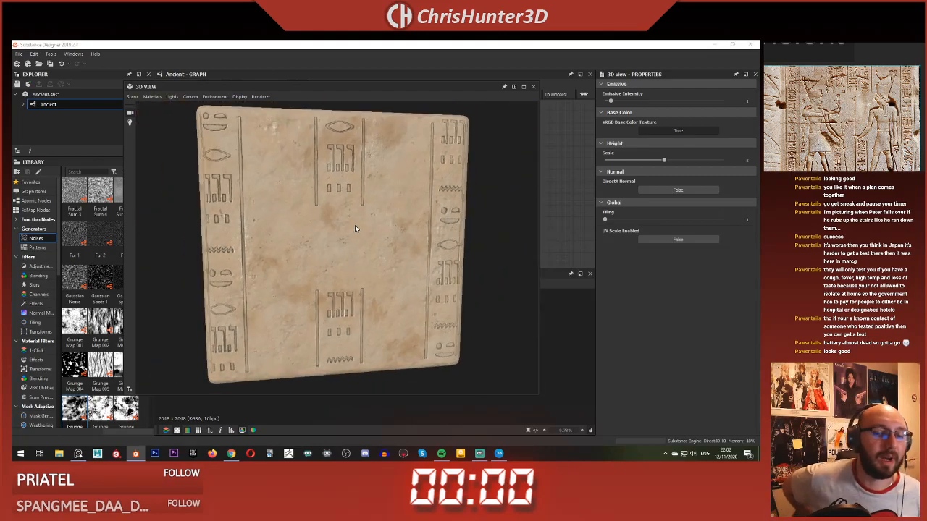